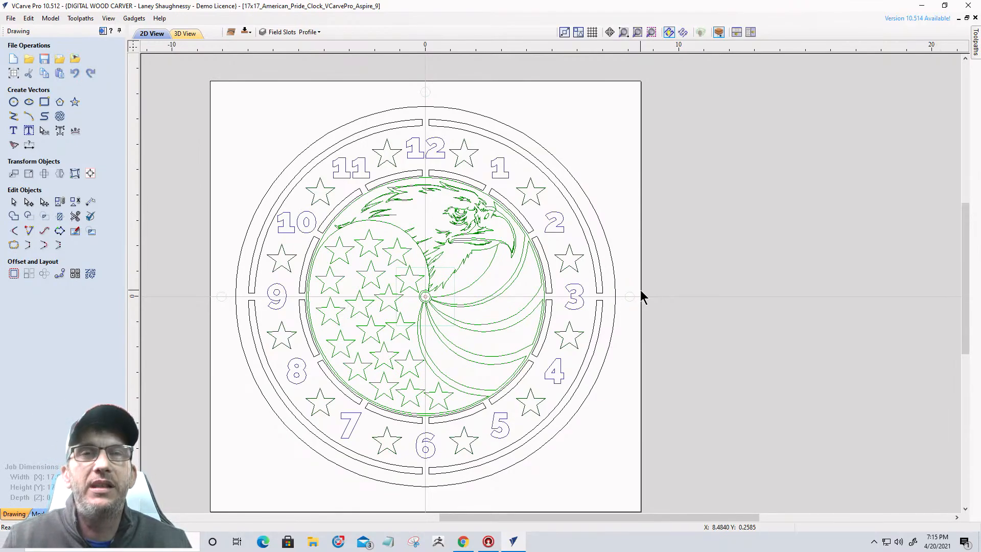
{"action": "left_click_drag", "start_coordinate": [682, 513], "coordinate": [643, 519]}
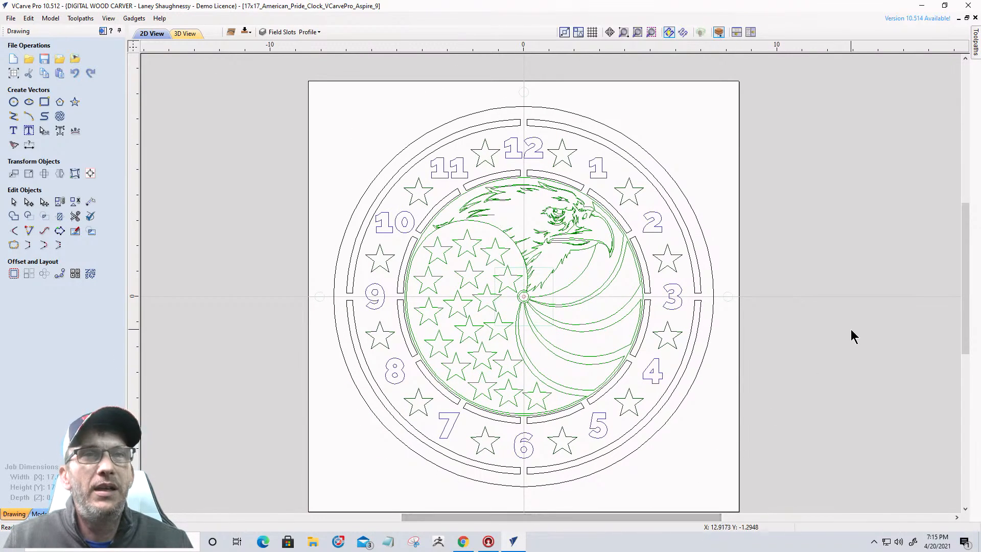
{"action": "scroll", "coordinate": [851, 329], "scroll_direction": "down", "scroll_amount": 1}
{"action": "scroll", "coordinate": [851, 330], "scroll_direction": "up", "scroll_amount": 1}
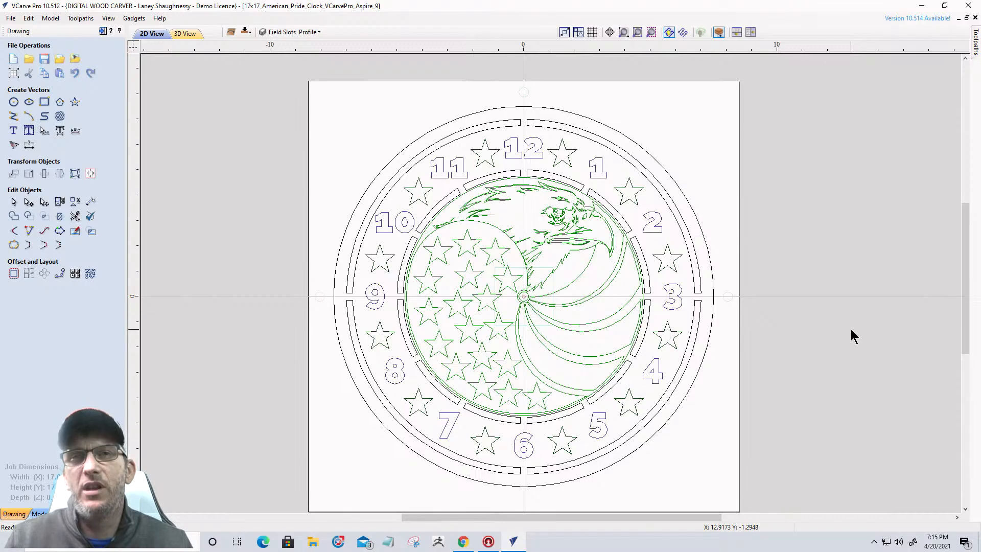
- Preview all toolpaths of the eagle clock design in 3D
{"action": "left_click", "coordinate": [103, 31]}
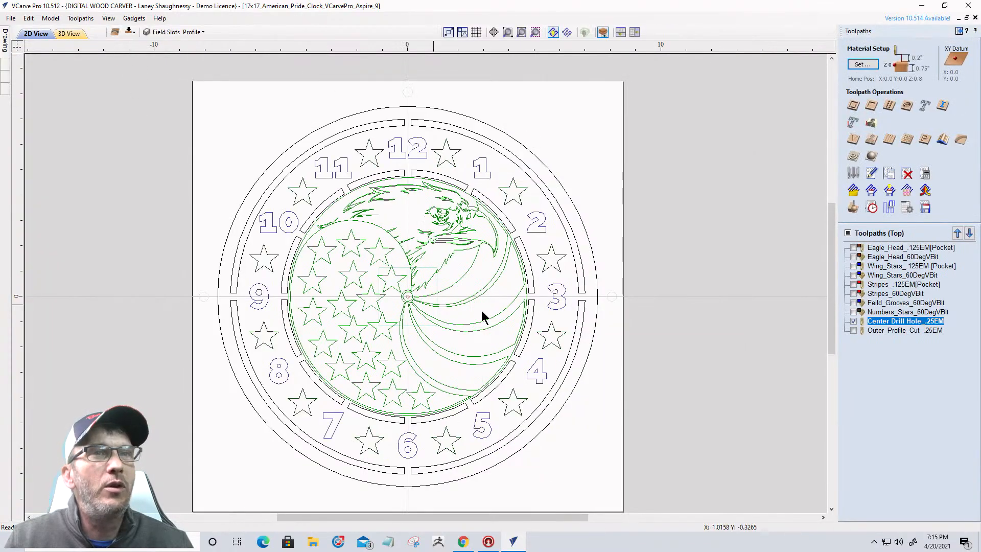
{"action": "left_click", "coordinate": [858, 210]}
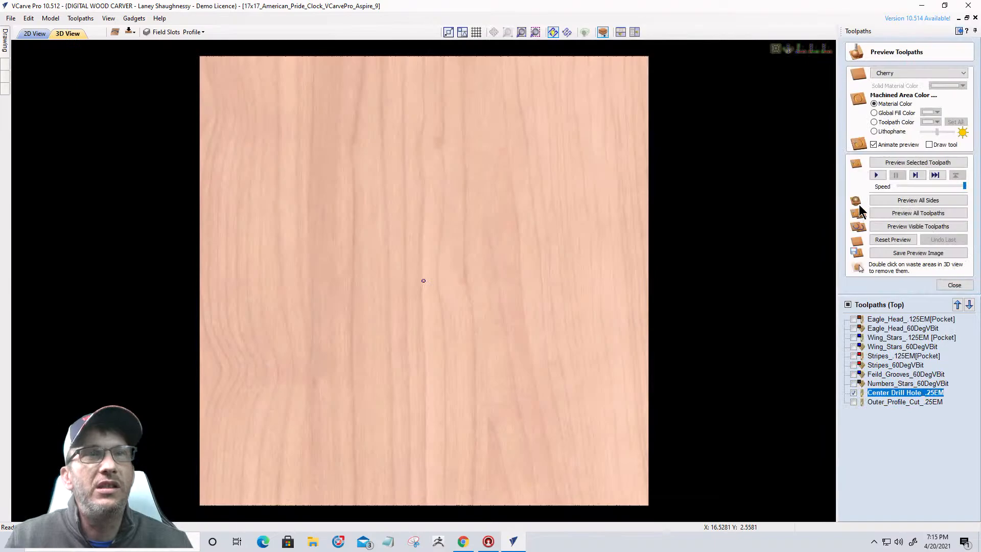
{"action": "left_click", "coordinate": [896, 217]}
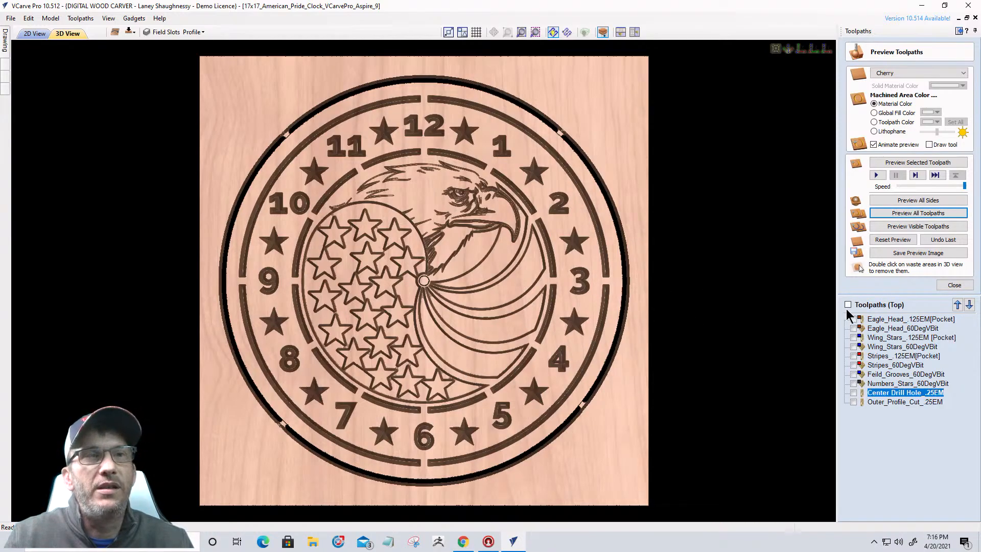
- Set the preview's machined area color to Toolpath Color and inspect the carved clock in 3D
{"action": "left_click", "coordinate": [874, 123]}
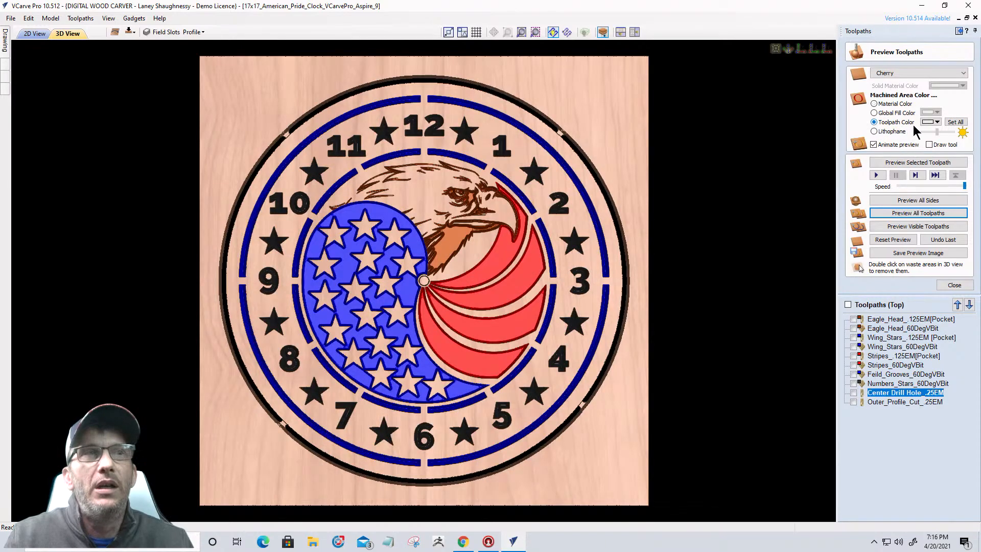
{"action": "mouse_move", "coordinate": [498, 274]}
{"action": "left_mouse_down"}
{"action": "mouse_move", "coordinate": [670, 253]}
{"action": "mouse_move", "coordinate": [515, 259]}
{"action": "left_mouse_up"}
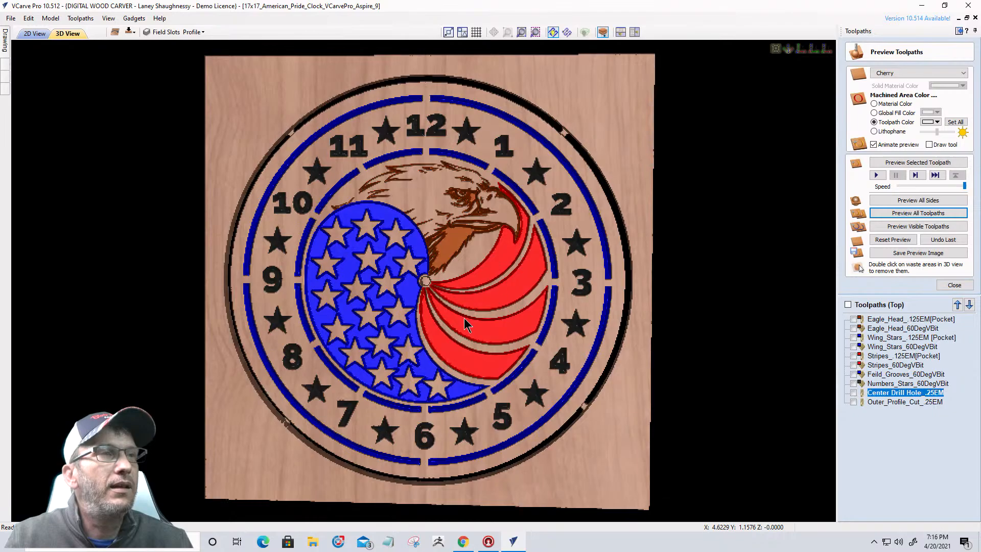
{"action": "scroll", "coordinate": [464, 320], "scroll_direction": "up", "scroll_amount": 2}
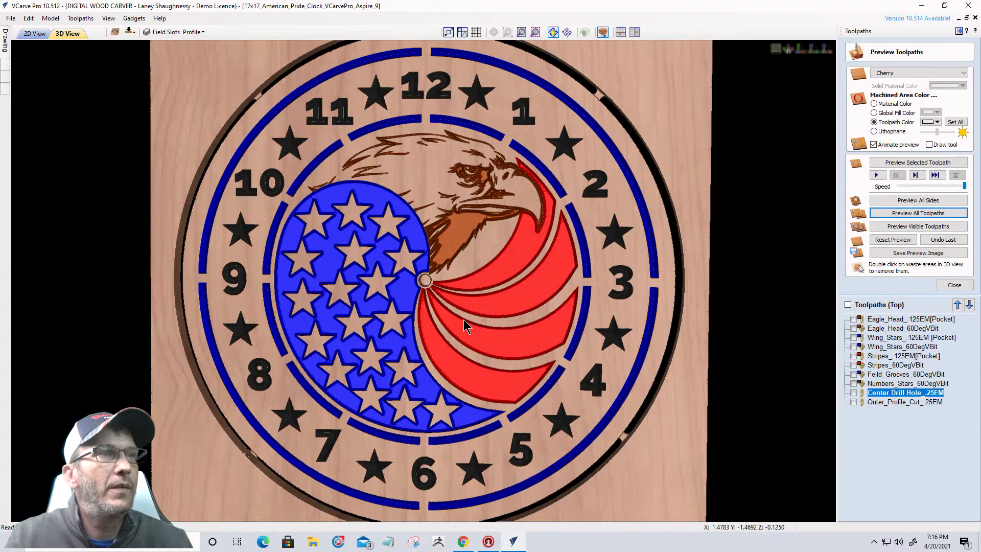
{"action": "scroll", "coordinate": [464, 321], "scroll_direction": "down", "scroll_amount": 1}
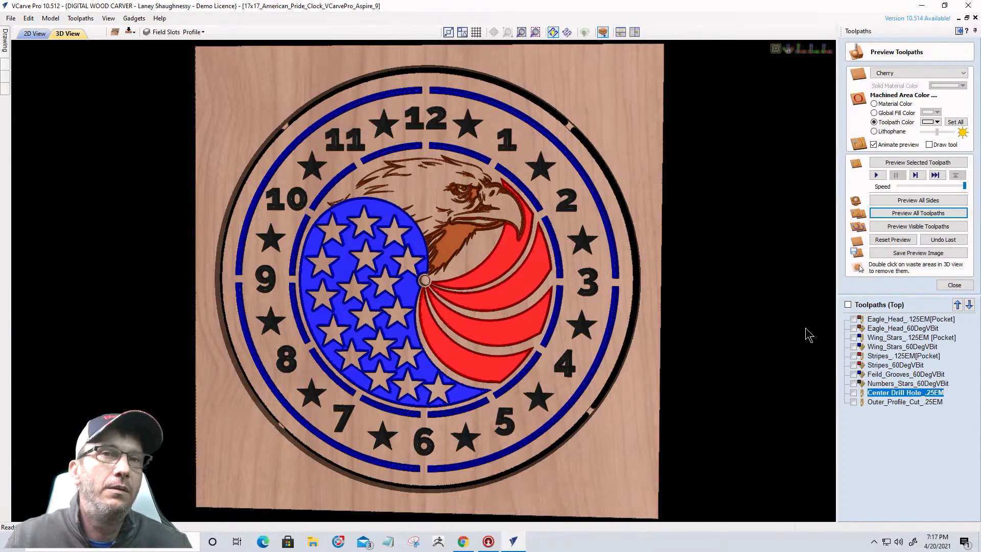
- Return the clock design to the 2D view, minimize VCarve Pro and launch Aspire 10.5
{"action": "left_click", "coordinate": [30, 35]}
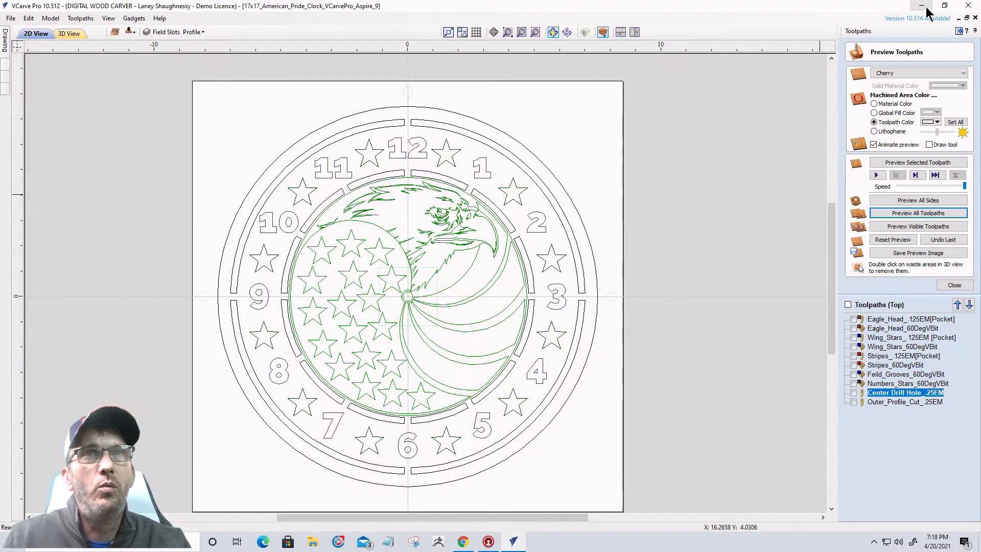
{"action": "left_click", "coordinate": [923, 6]}
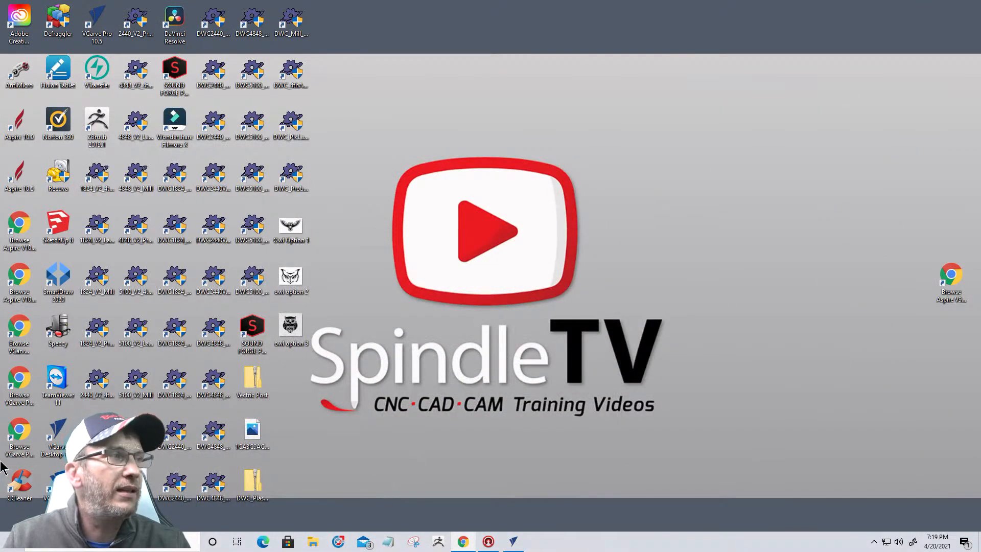
{"action": "left_click", "coordinate": [15, 174]}
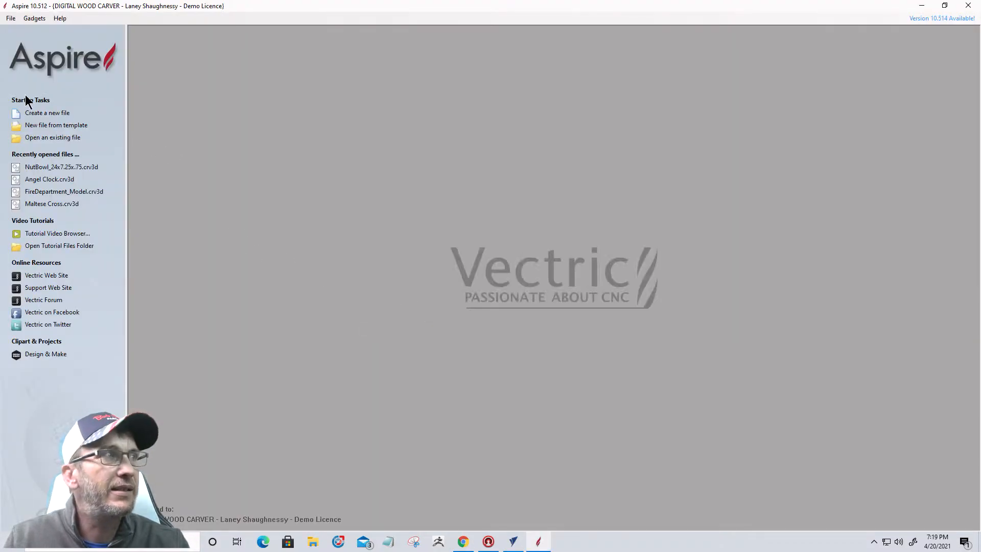
- Create a new single-sided job 24 by 24 inches and 1.5 inches thick, with Z zero on the material surface and a centre datum
{"action": "left_click", "coordinate": [40, 114]}
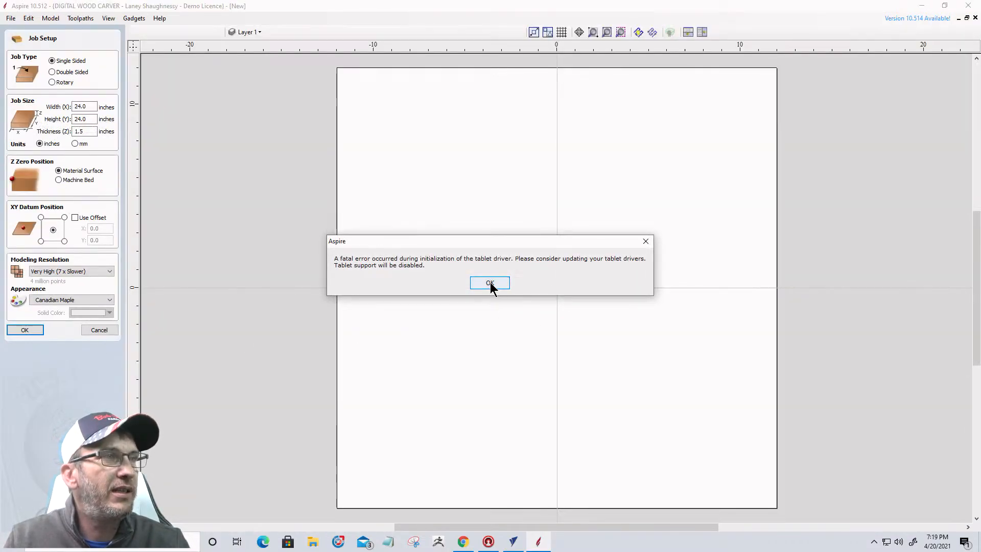
{"action": "left_click", "coordinate": [490, 283]}
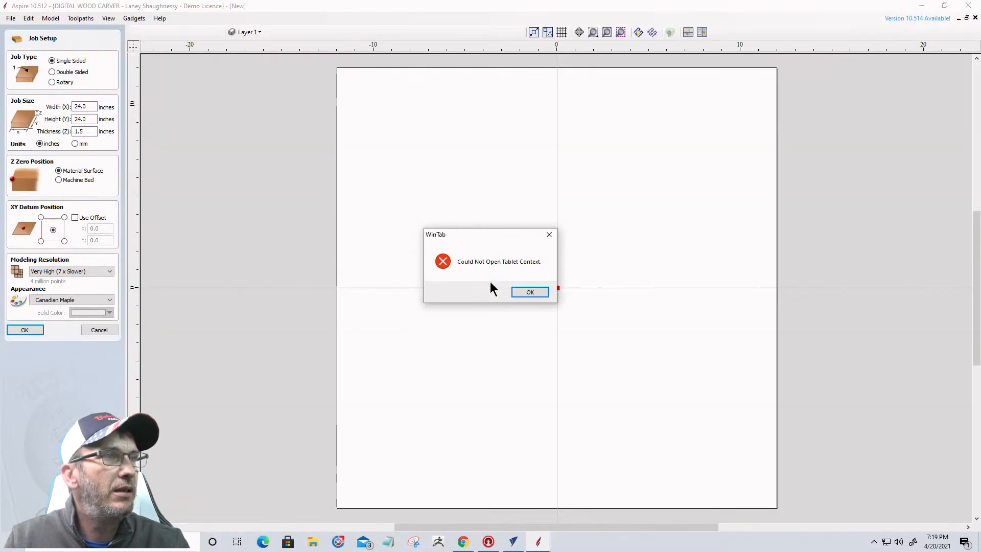
{"action": "left_click", "coordinate": [533, 296]}
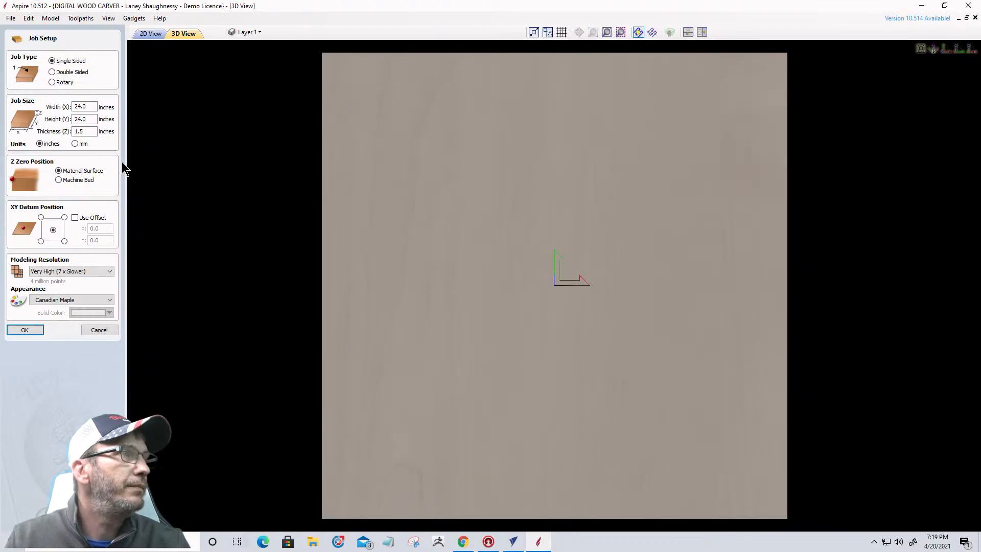
{"action": "left_click", "coordinate": [18, 331]}
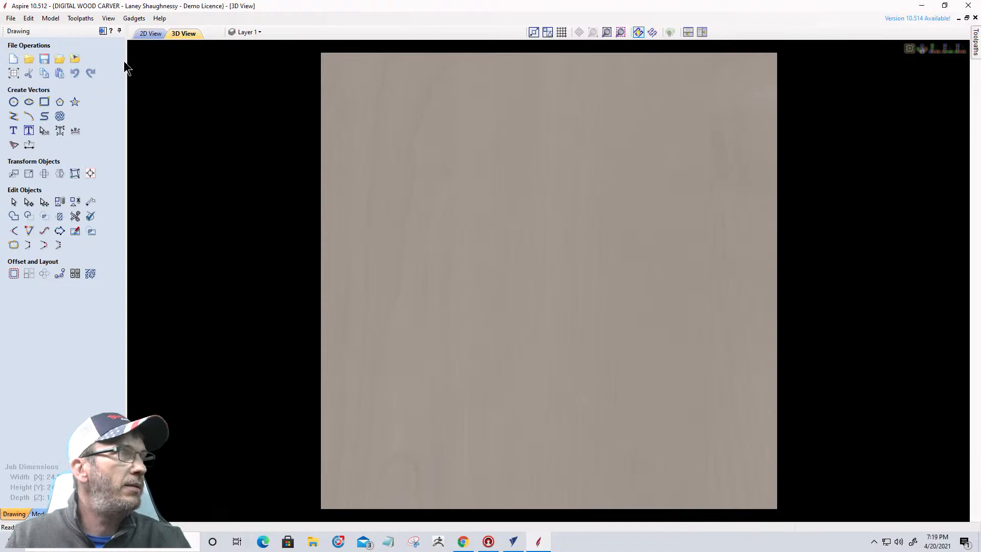
- Place the Alligator-57705-A model from the Clipart library just below the centre of the job in 2D
{"action": "left_click", "coordinate": [151, 33]}
{"action": "scroll", "coordinate": [531, 331], "scroll_direction": "down", "scroll_amount": 2}
{"action": "scroll", "coordinate": [532, 331], "scroll_direction": "up", "scroll_amount": 2}
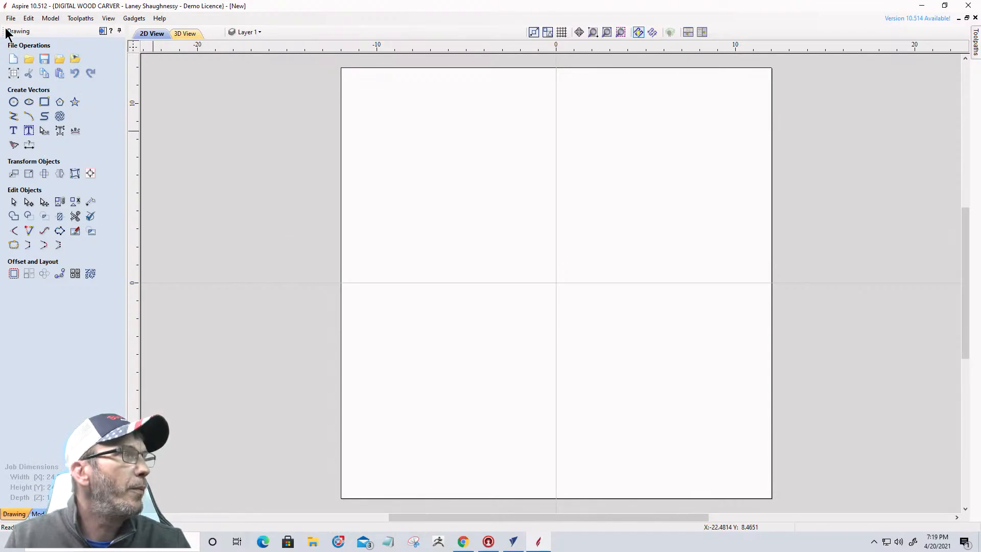
{"action": "left_click", "coordinate": [38, 514]}
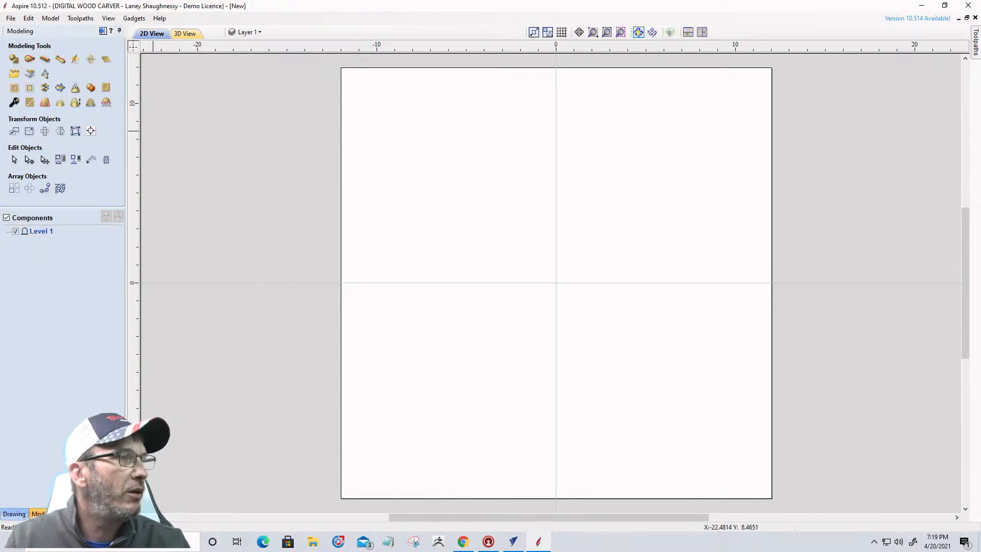
{"action": "left_click", "coordinate": [66, 514]}
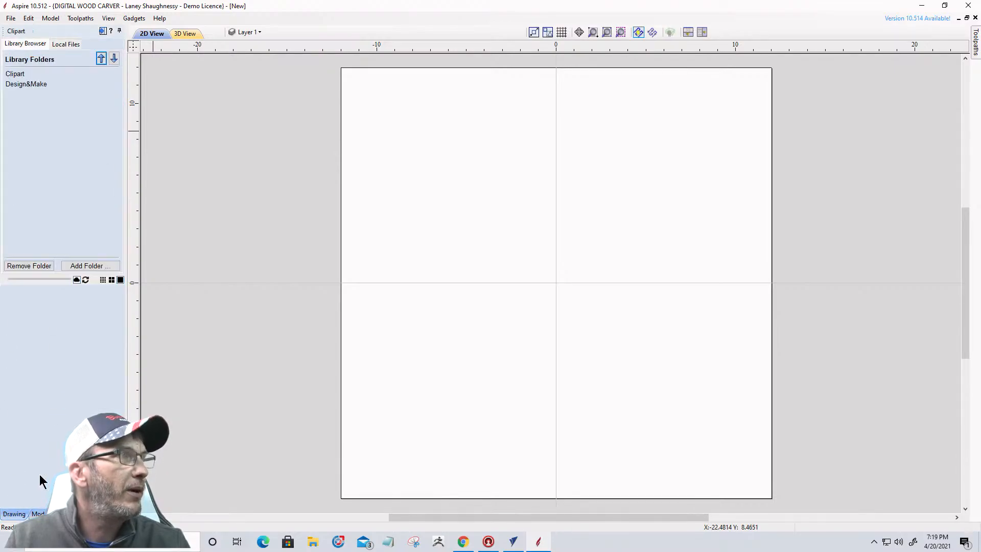
{"action": "left_click", "coordinate": [14, 74]}
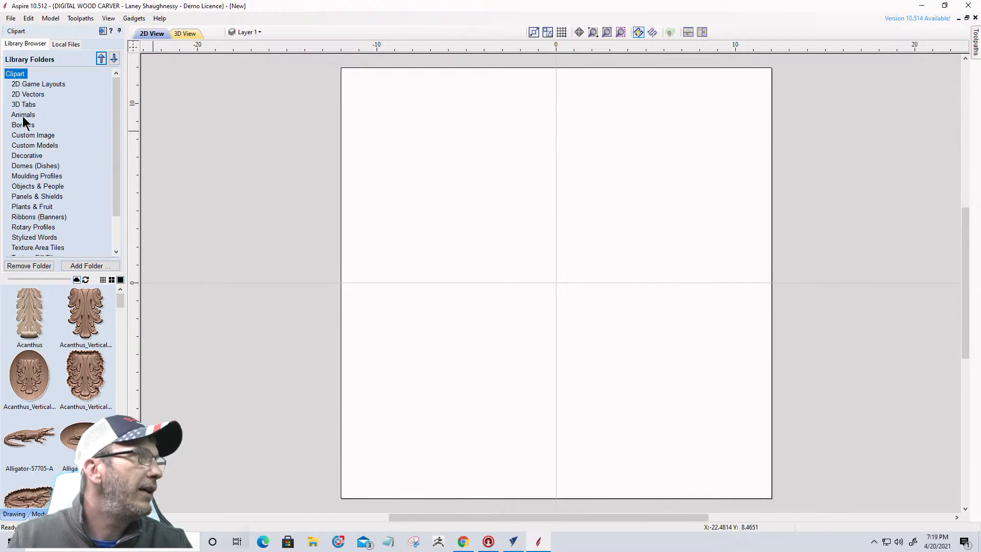
{"action": "left_click", "coordinate": [21, 431]}
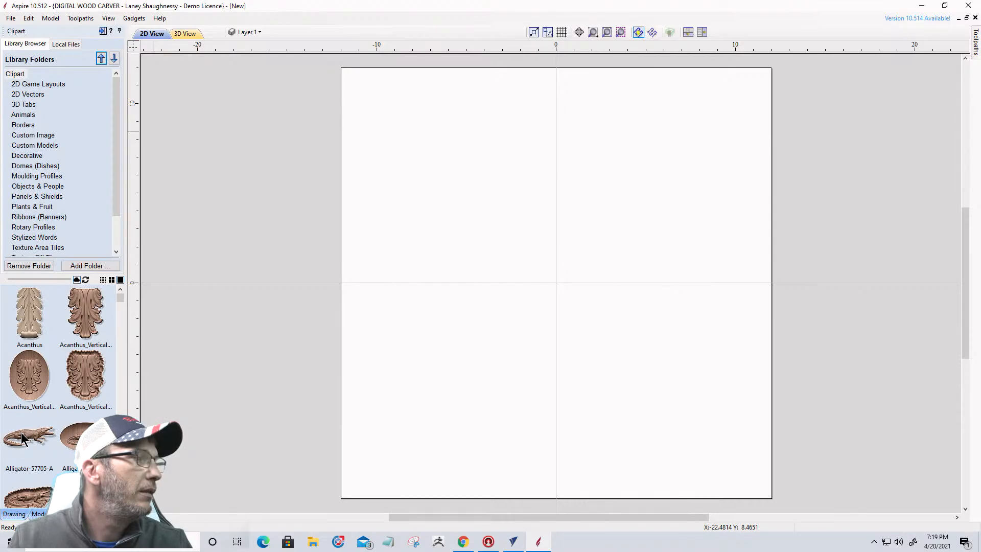
{"action": "left_click_drag", "start_coordinate": [21, 432], "coordinate": [575, 316]}
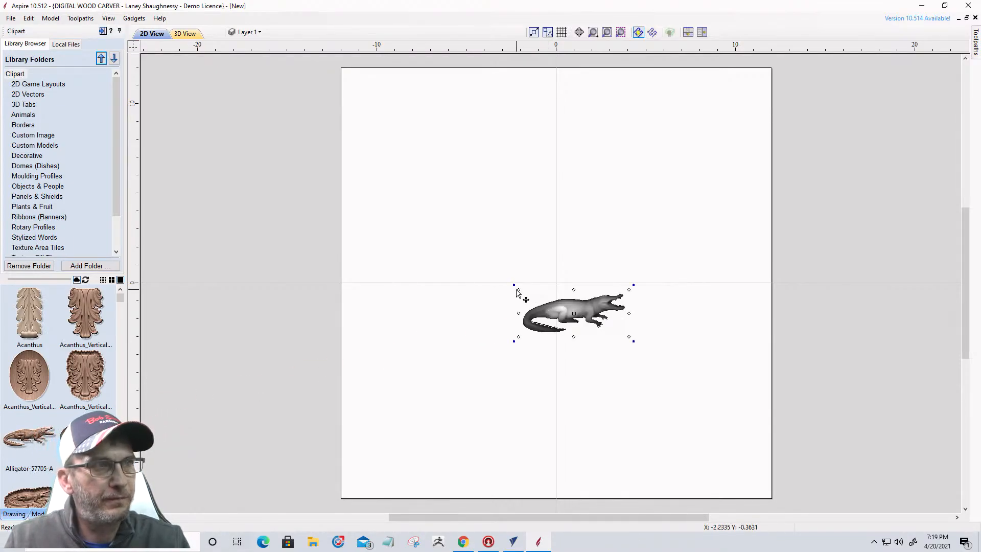
- Enlarge the alligator to about 20 by 7.6 inches and move it to roughly the job's centre
{"action": "left_click_drag", "start_coordinate": [515, 286], "coordinate": [467, 245]}
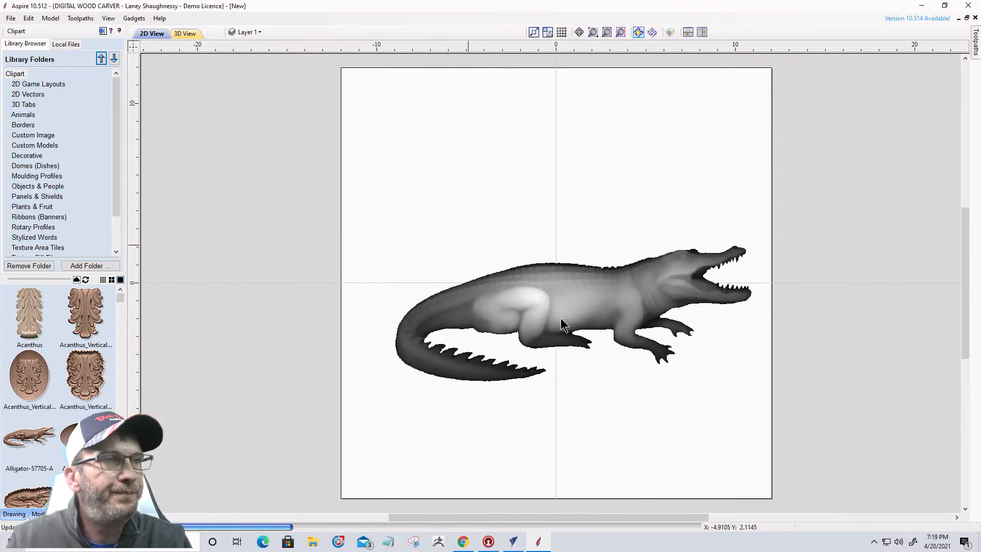
{"action": "left_click_drag", "start_coordinate": [569, 315], "coordinate": [547, 279]}
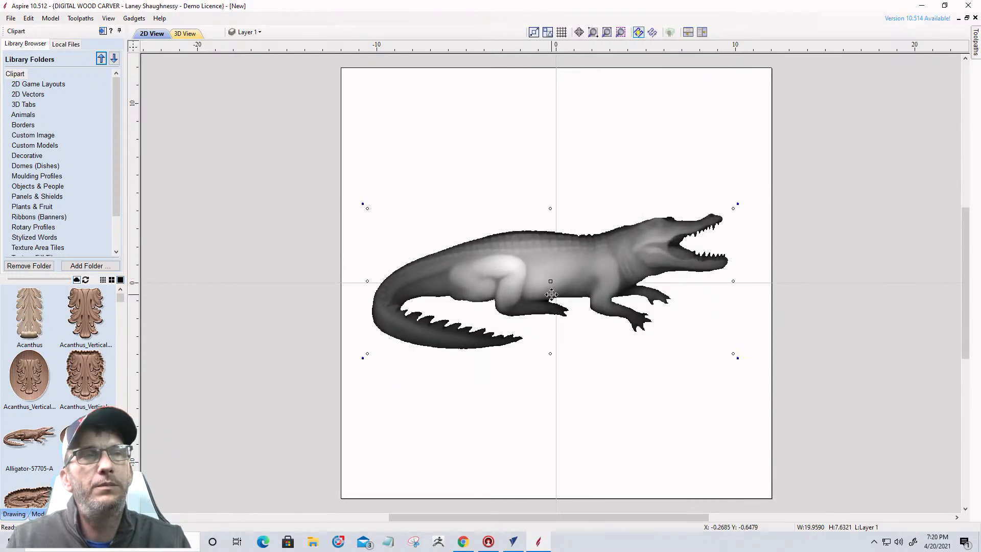
- Inspect the alligator in 3D and check its shape height in the component properties
{"action": "left_click", "coordinate": [189, 35]}
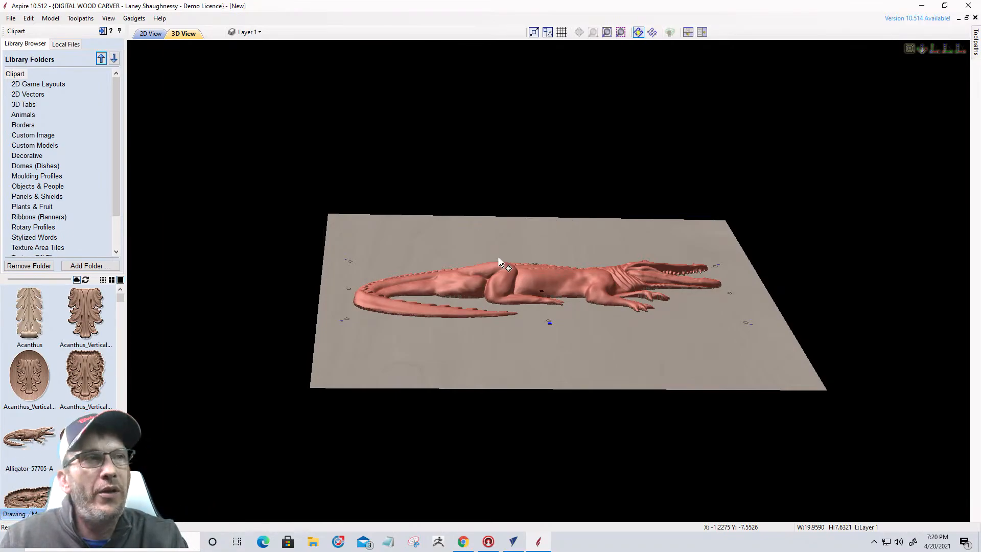
{"action": "left_click_drag", "start_coordinate": [598, 336], "coordinate": [550, 415]}
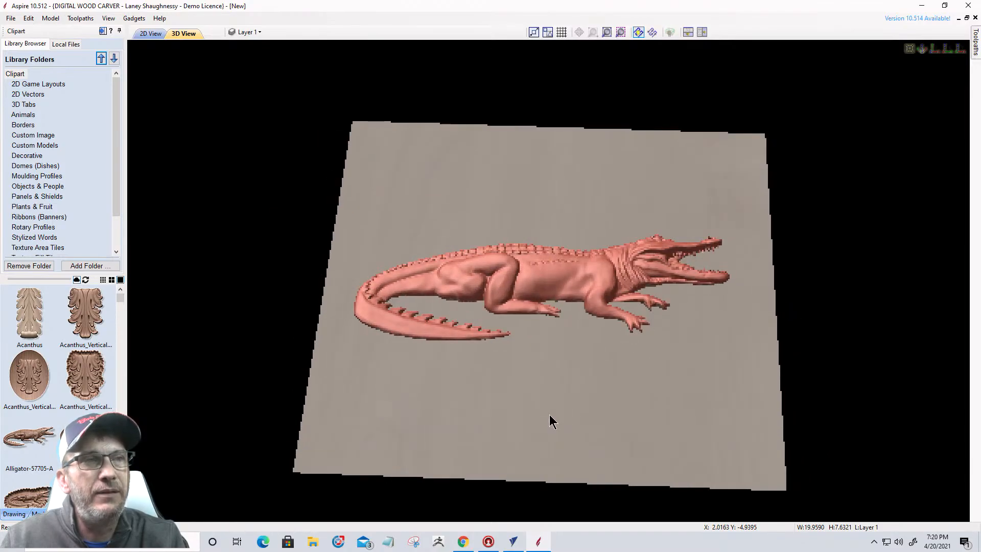
{"action": "left_click", "coordinate": [34, 513]}
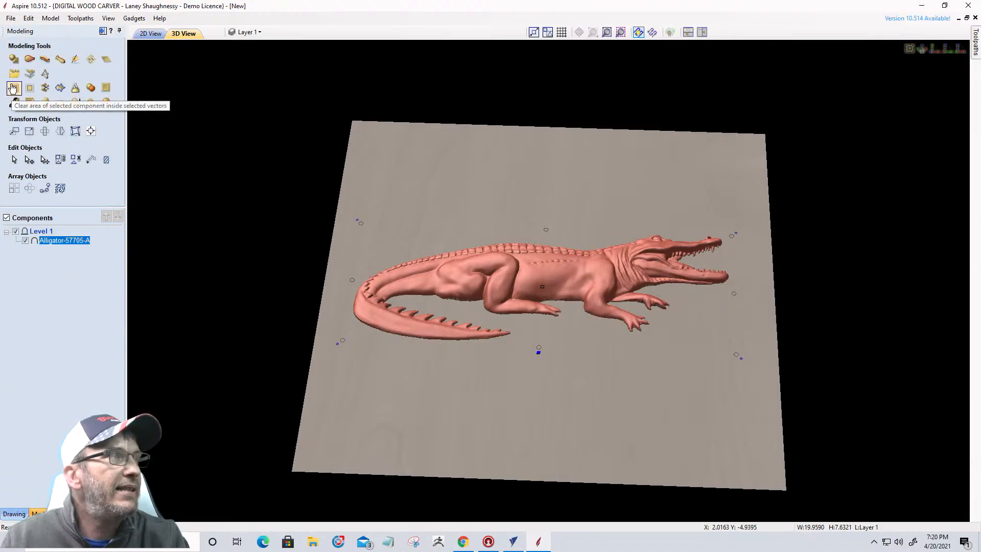
{"action": "left_click", "coordinate": [14, 103]}
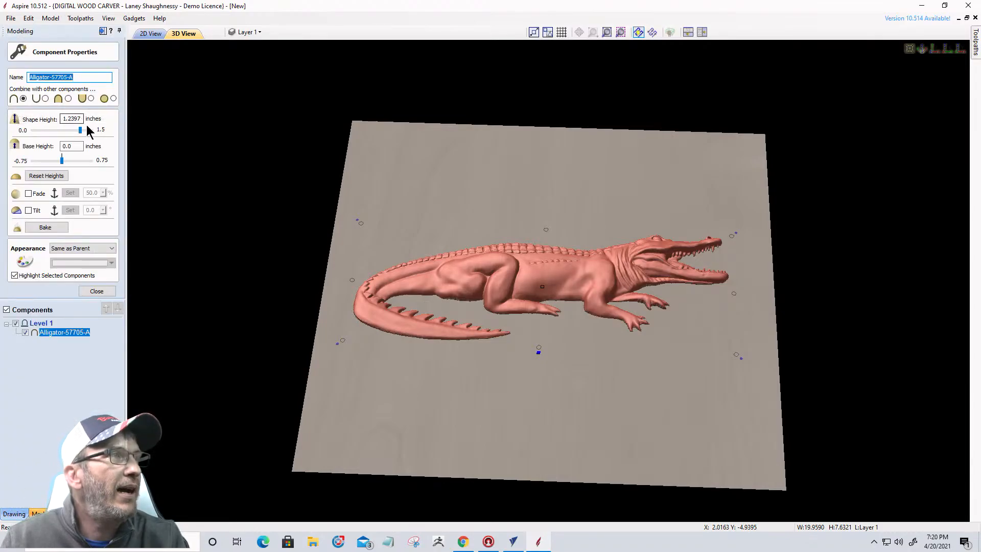
{"action": "key", "text": "Tab"}
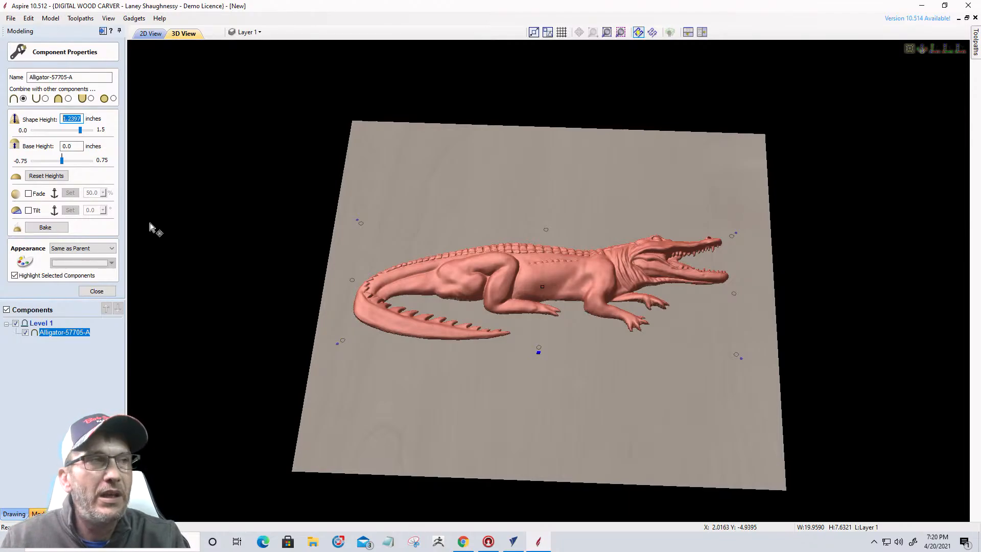
{"action": "left_click", "coordinate": [97, 290]}
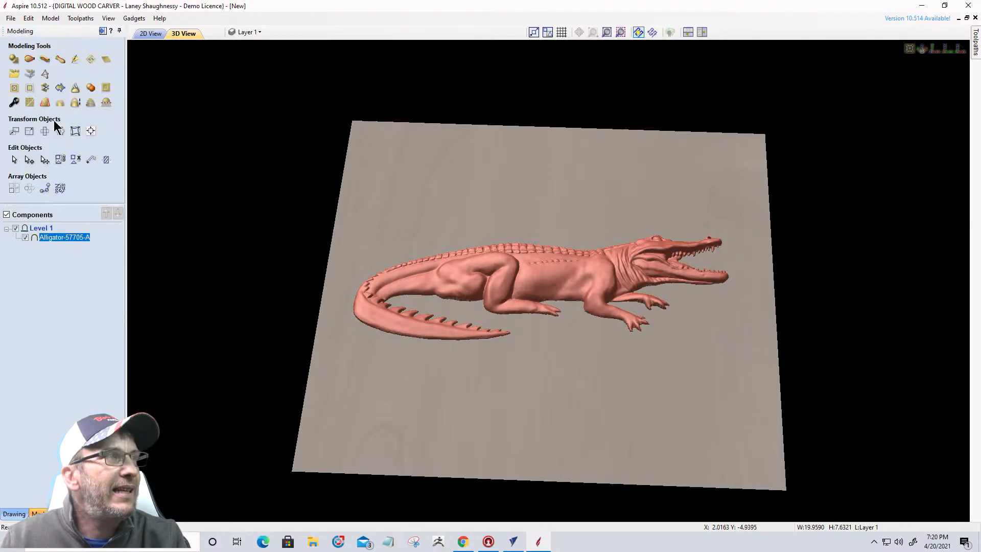
- Try scaling the alligator model to an exact height of 0.75 inches and inspect it in 3D
{"action": "left_click", "coordinate": [77, 103]}
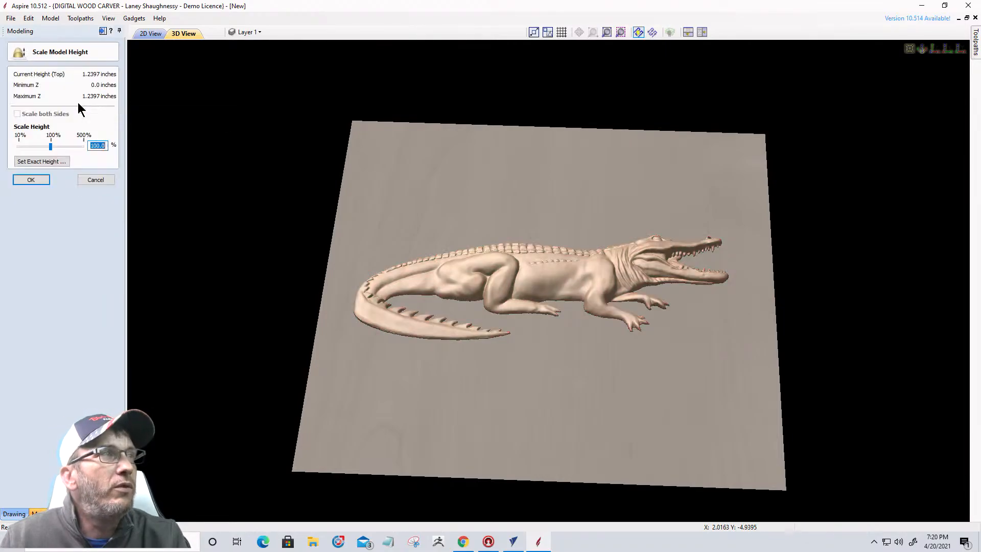
{"action": "left_click", "coordinate": [49, 162]}
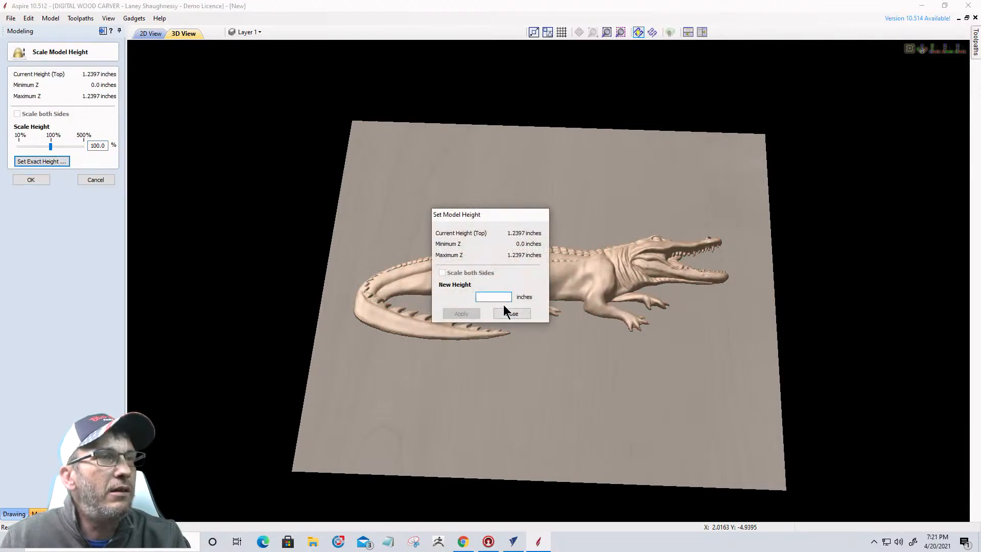
{"action": "type", "text": ".75"}
{"action": "left_click", "coordinate": [455, 316]}
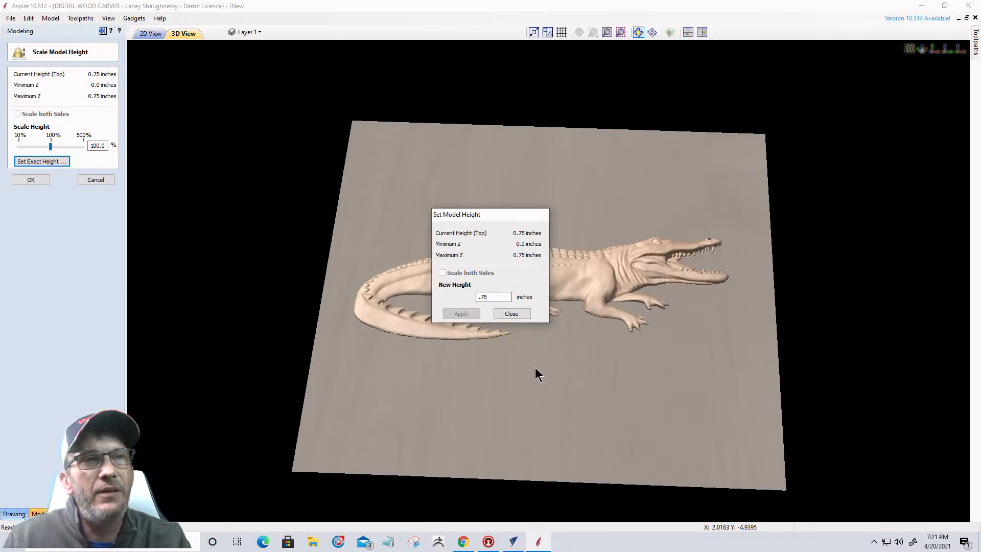
{"action": "left_click", "coordinate": [509, 314]}
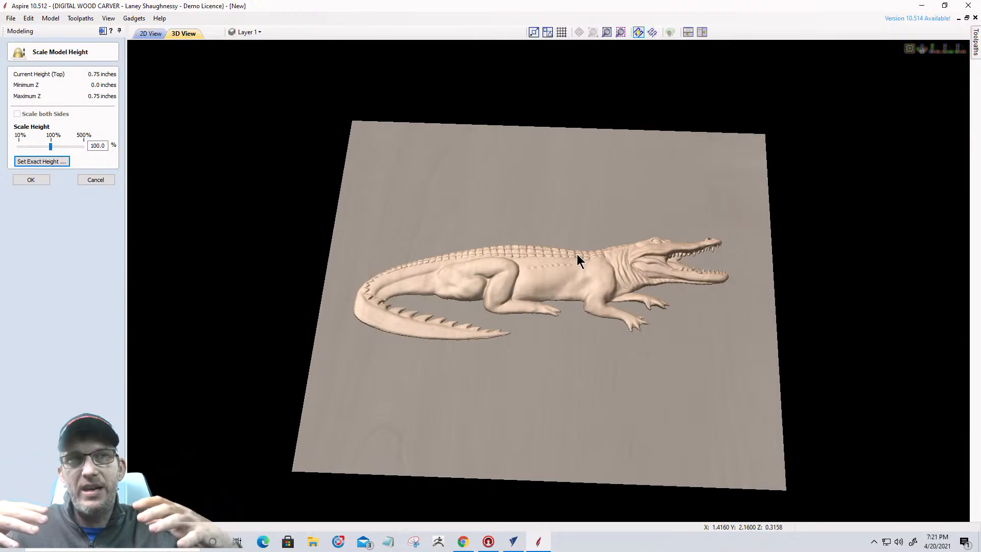
{"action": "left_click_drag", "start_coordinate": [551, 346], "coordinate": [556, 392]}
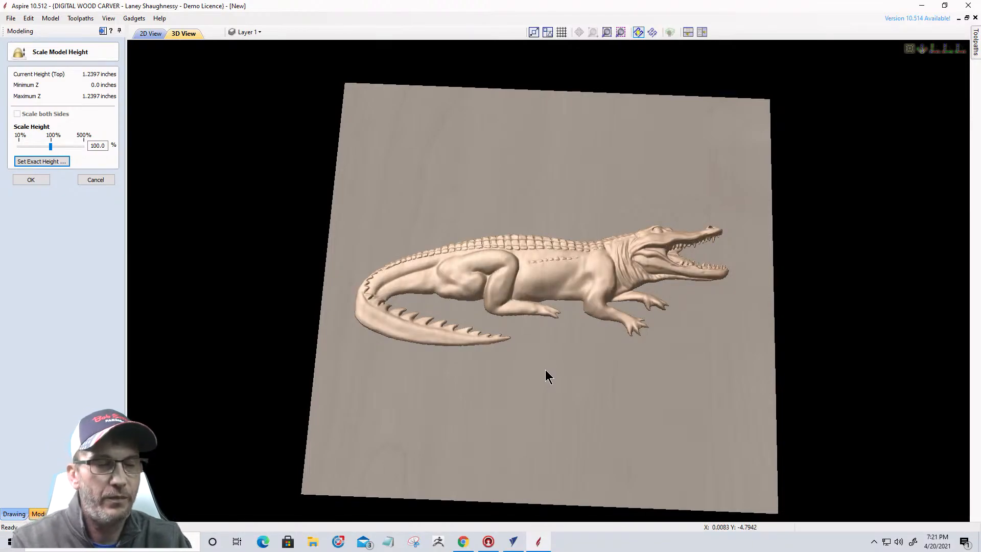
- Undo and redo the alligator's 0.75-inch height scaling to compare it with the original height, and cancel the scaling
{"action": "key", "text": "ctrl+y"}
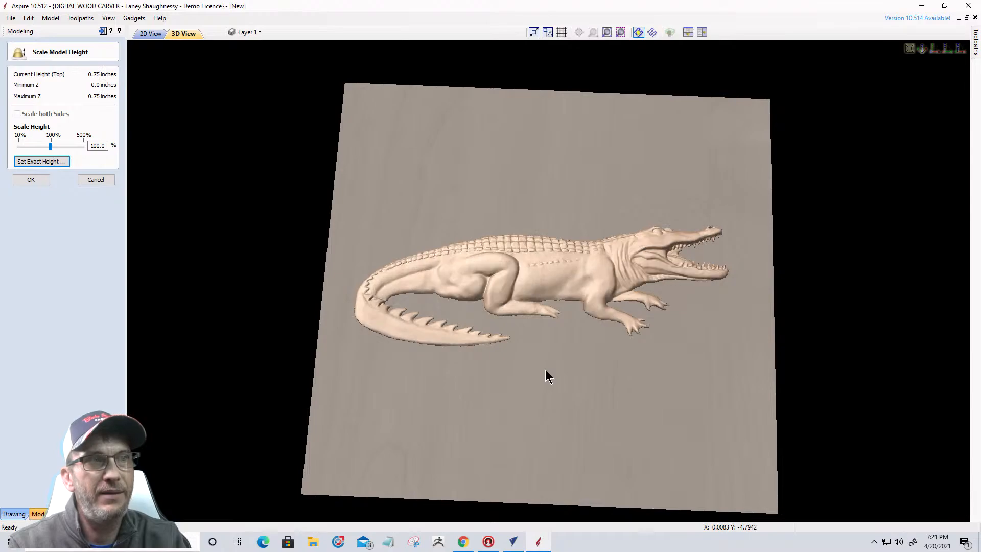
{"action": "key", "text": "ctrl+y"}
{"action": "key", "text": "ctrl+z"}
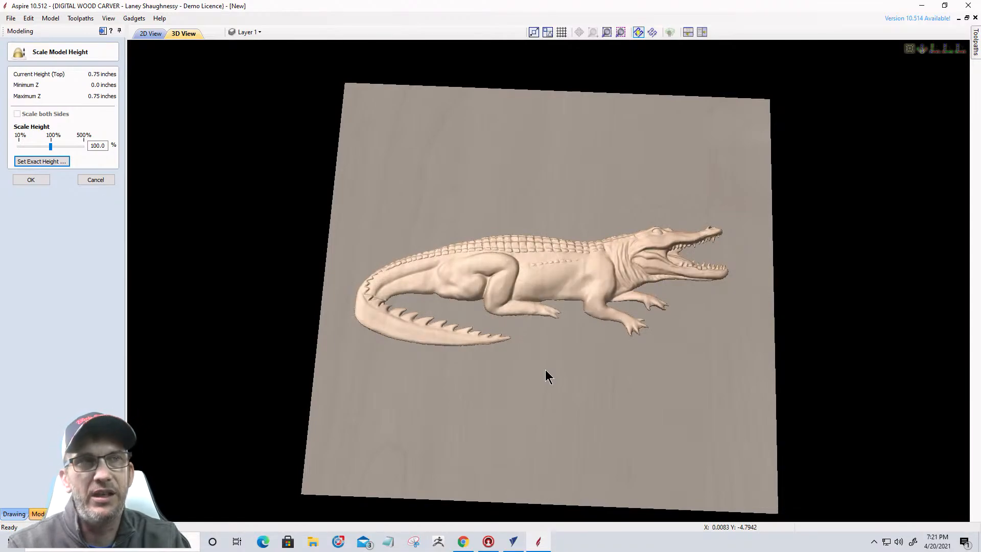
{"action": "key", "text": "ctrl+y"}
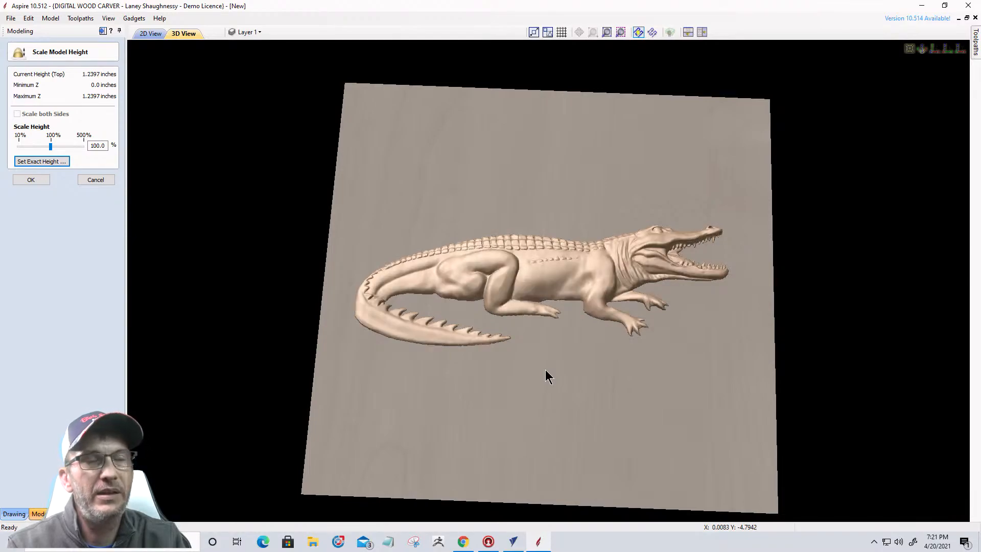
{"action": "key", "text": "ctrl+z"}
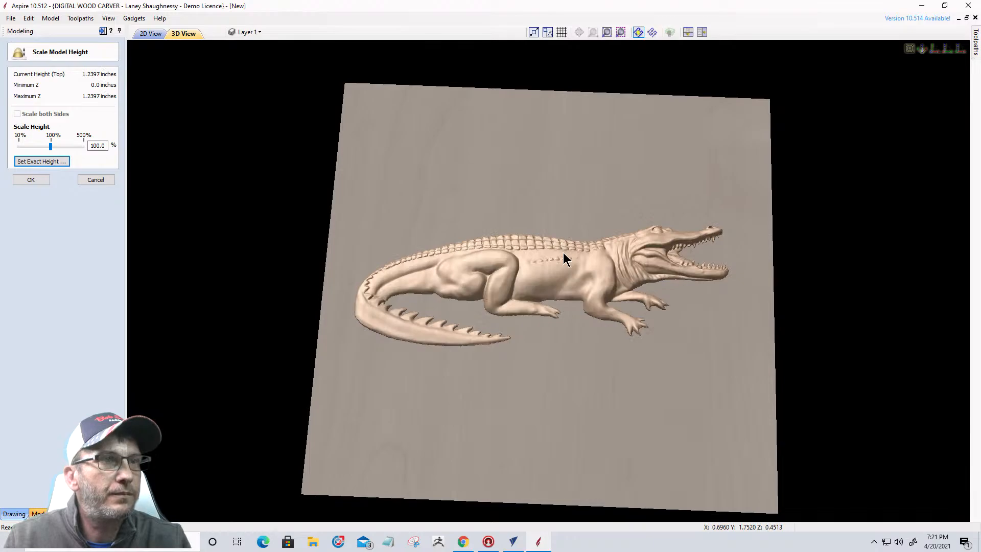
{"action": "left_click", "coordinate": [84, 178]}
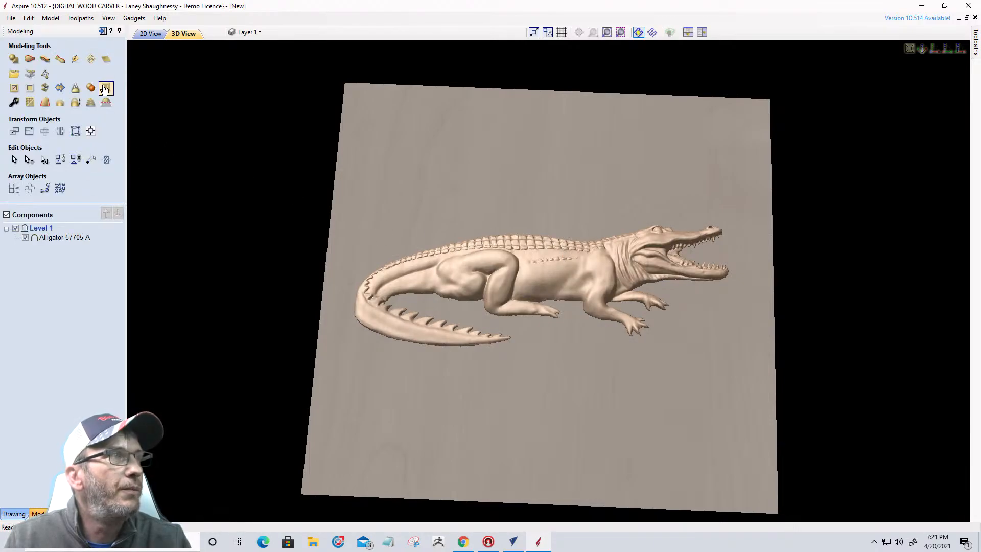
- Try embossing the alligator component with the scale height at 50% and no detail smoothing
{"action": "left_click", "coordinate": [105, 89]}
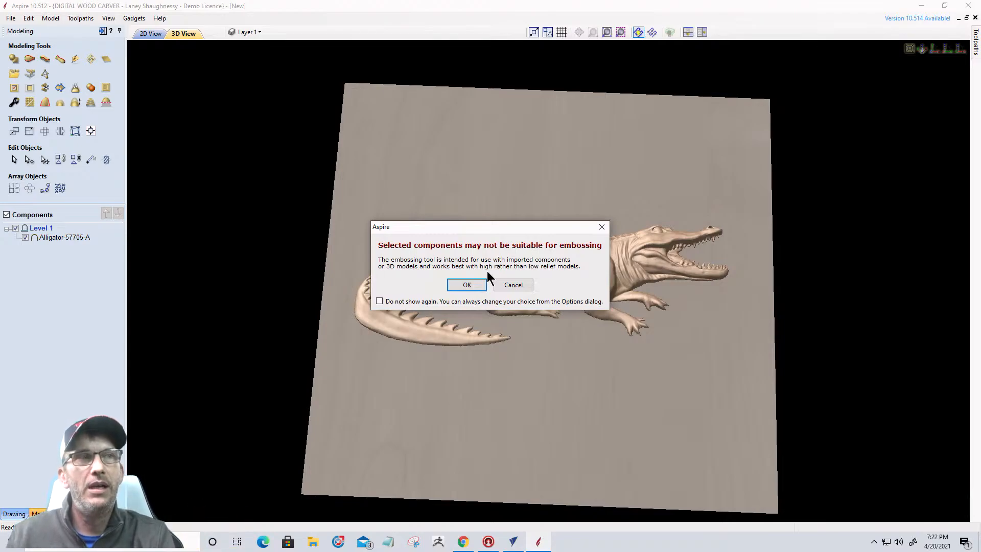
{"action": "left_click", "coordinate": [467, 285]}
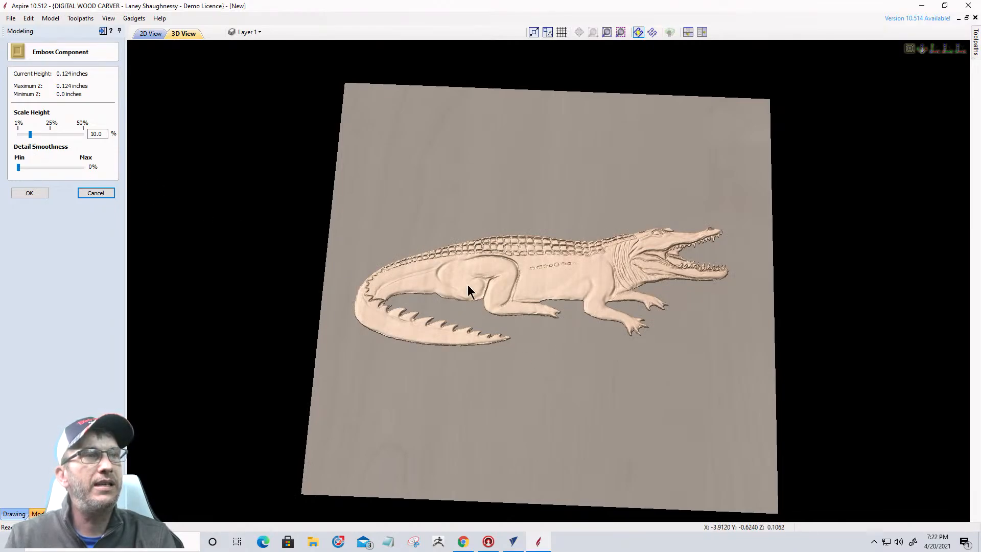
{"action": "left_click_drag", "start_coordinate": [550, 402], "coordinate": [559, 384]}
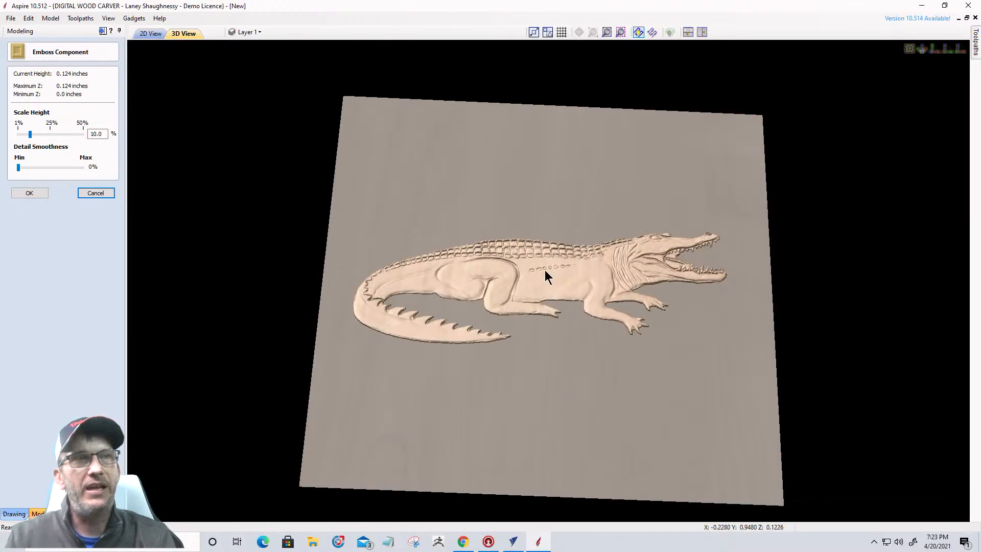
{"action": "scroll", "coordinate": [544, 270], "scroll_direction": "up", "scroll_amount": 5}
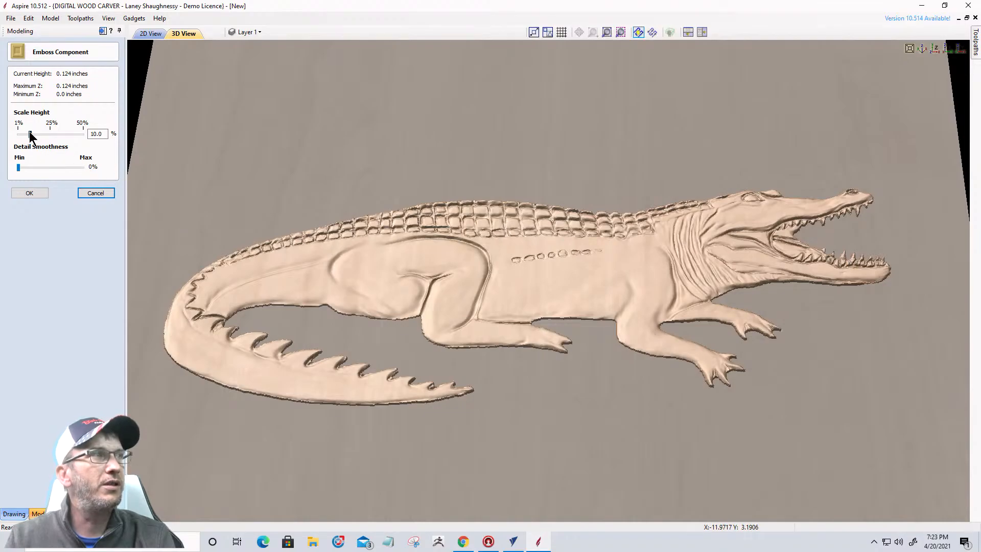
{"action": "left_click_drag", "start_coordinate": [31, 135], "coordinate": [83, 138]}
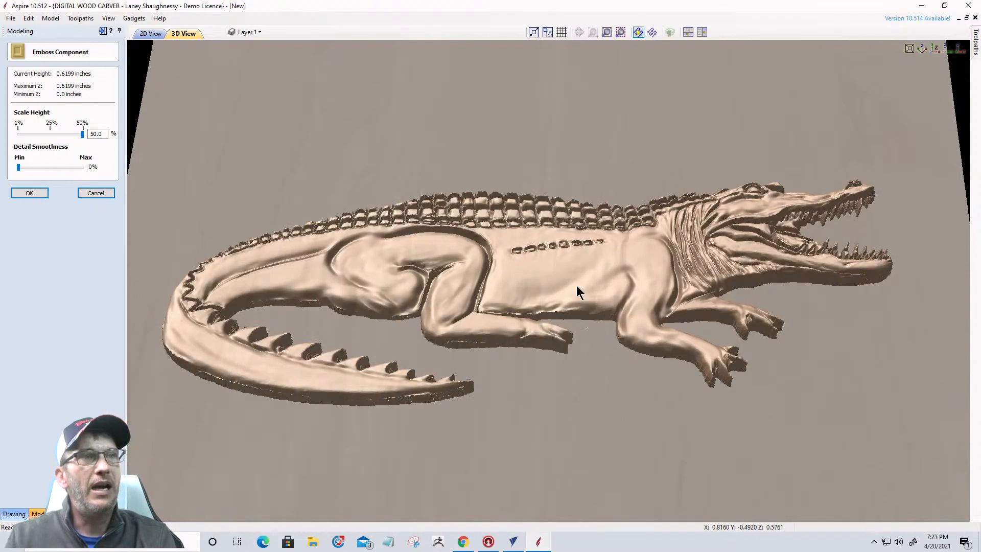
- Examine the 50% embossed alligator in 3D from a low side angle, from above and close up on the head
{"action": "left_click_drag", "start_coordinate": [592, 354], "coordinate": [598, 410]}
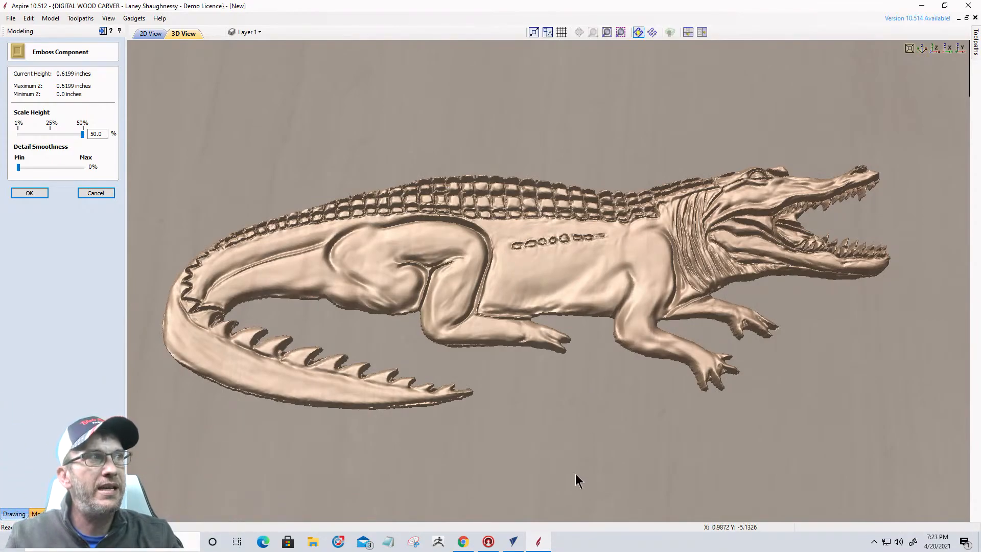
{"action": "left_click_drag", "start_coordinate": [575, 474], "coordinate": [564, 267]}
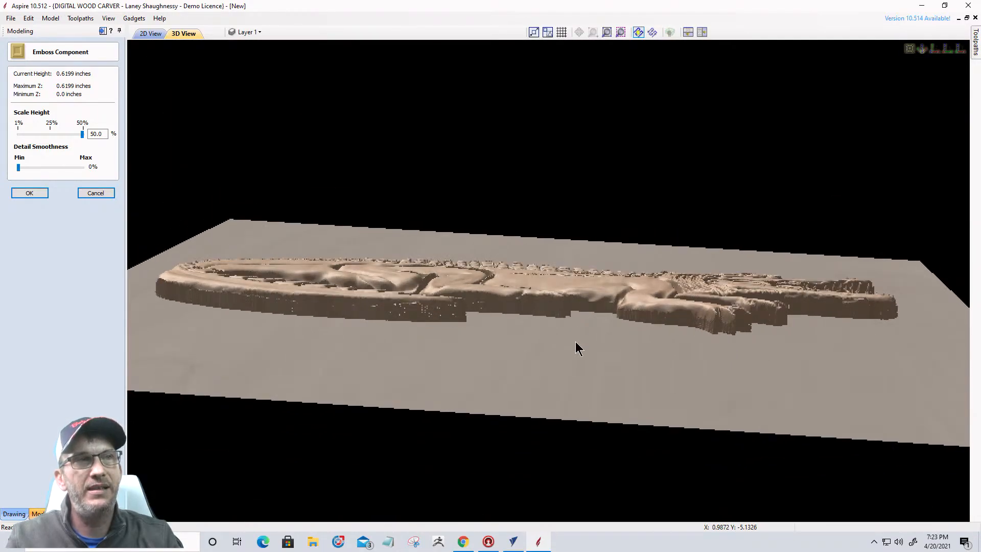
{"action": "left_click_drag", "start_coordinate": [575, 335], "coordinate": [576, 445]}
{"action": "scroll", "coordinate": [817, 284], "scroll_direction": "up", "scroll_amount": 3}
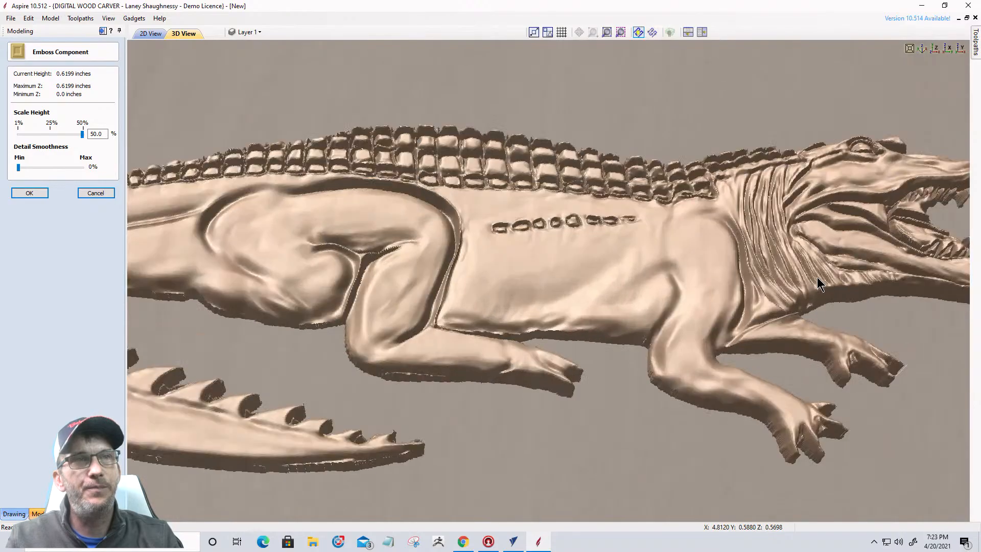
{"action": "scroll", "coordinate": [818, 284], "scroll_direction": "down", "scroll_amount": 3}
{"action": "scroll", "coordinate": [635, 296], "scroll_direction": "up", "scroll_amount": 5}
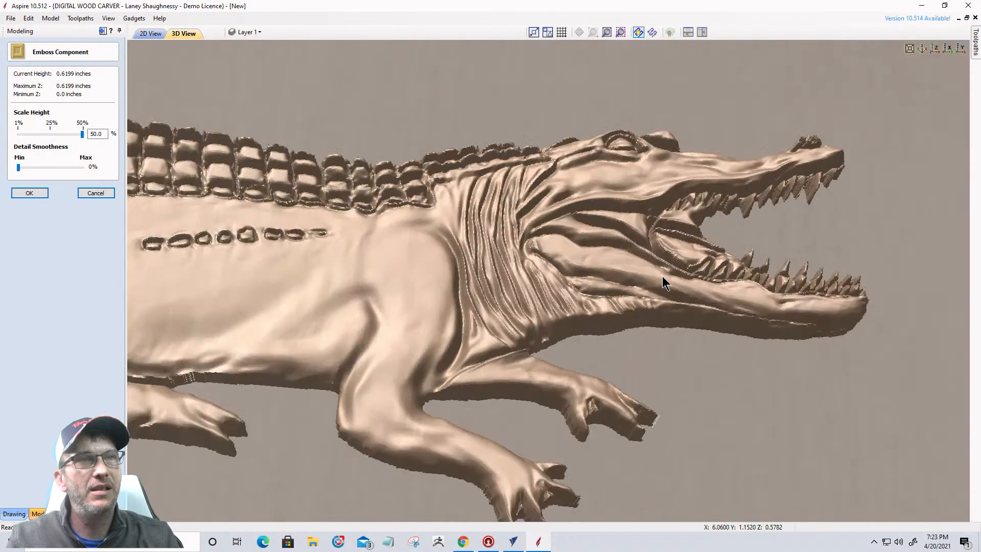
{"action": "scroll", "coordinate": [824, 176], "scroll_direction": "up", "scroll_amount": 5}
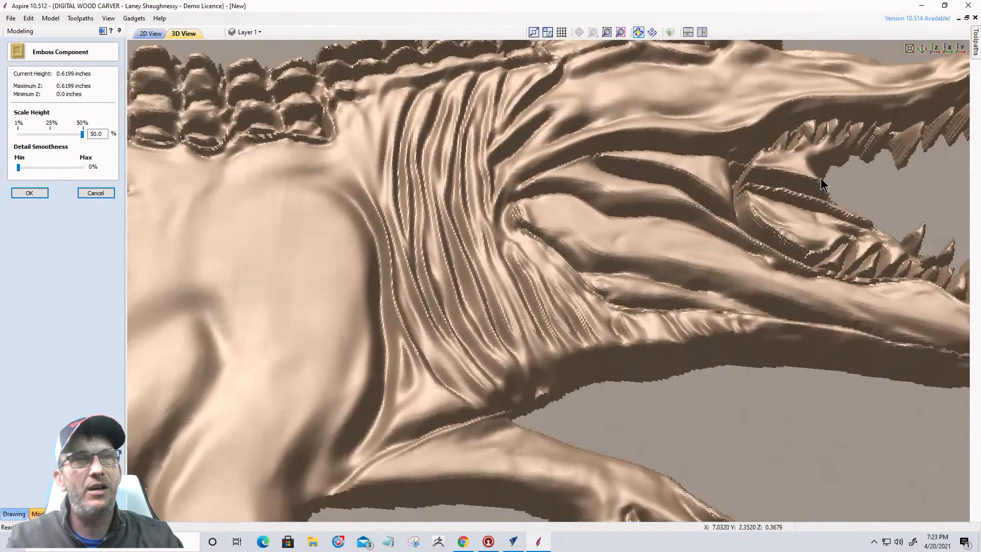
{"action": "scroll", "coordinate": [736, 353], "scroll_direction": "down", "scroll_amount": 3}
{"action": "scroll", "coordinate": [637, 389], "scroll_direction": "up", "scroll_amount": 2}
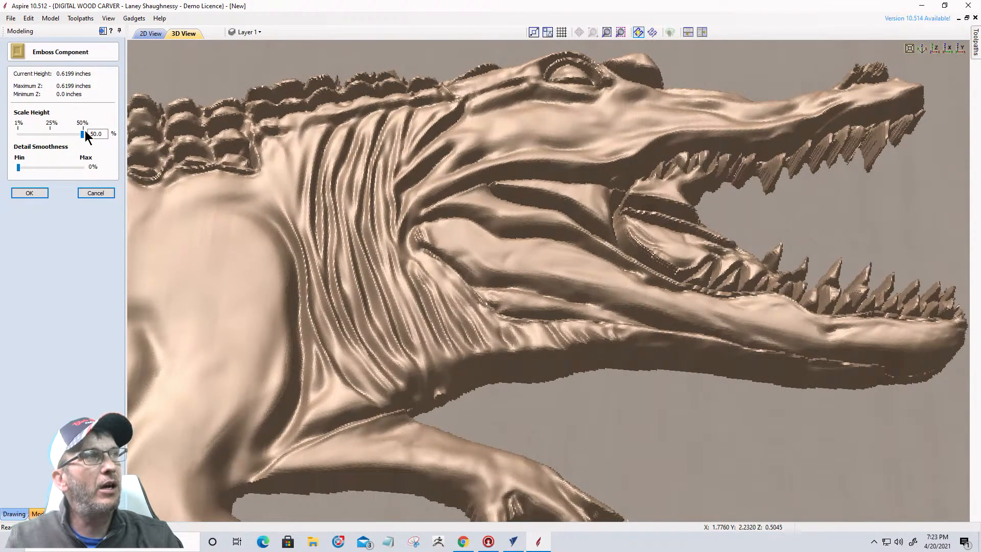
- Try emboss scale heights of 1% and 24% on the alligator, inspect the relief in 3D and cancel the embossing
{"action": "left_click_drag", "start_coordinate": [80, 132], "coordinate": [16, 138]}
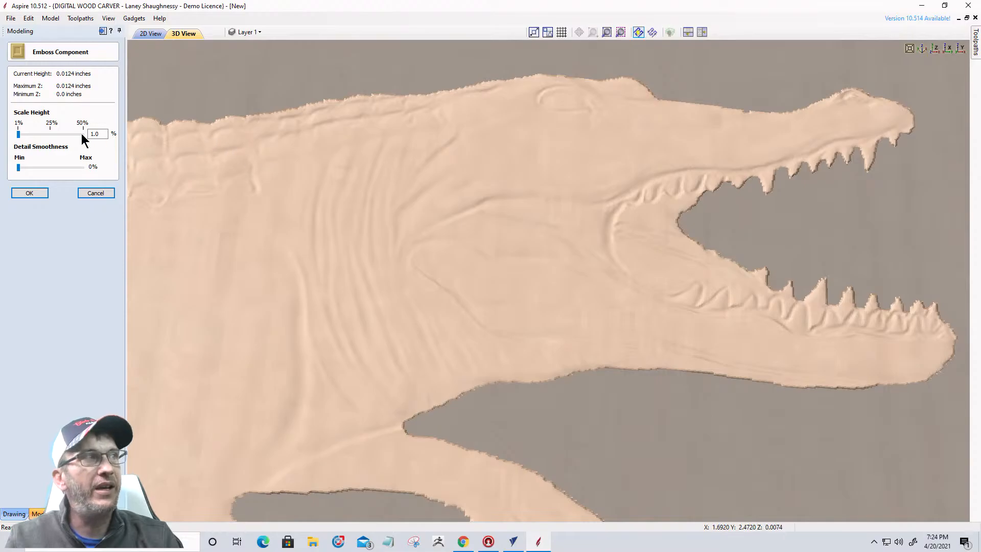
{"action": "left_click_drag", "start_coordinate": [25, 133], "coordinate": [48, 136]}
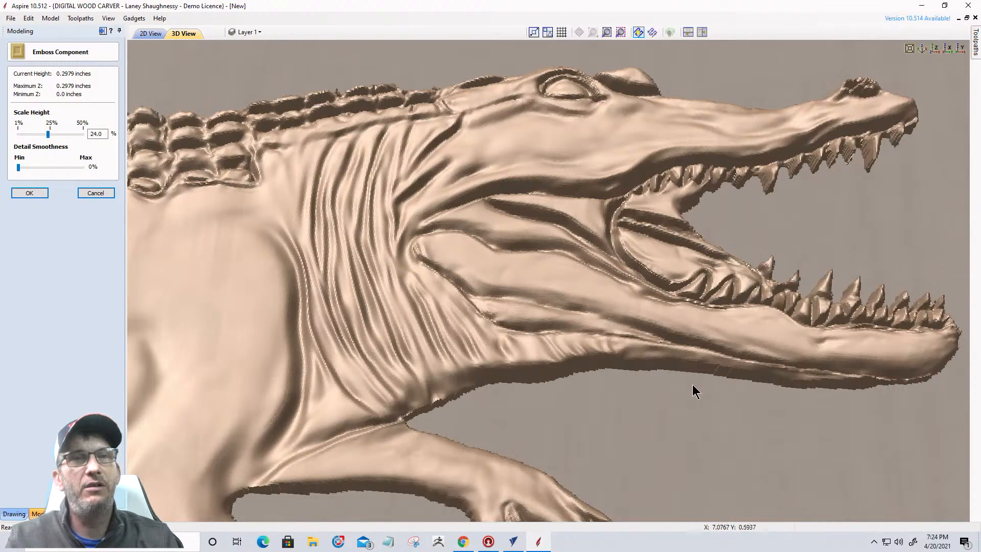
{"action": "left_click_drag", "start_coordinate": [544, 428], "coordinate": [542, 391]}
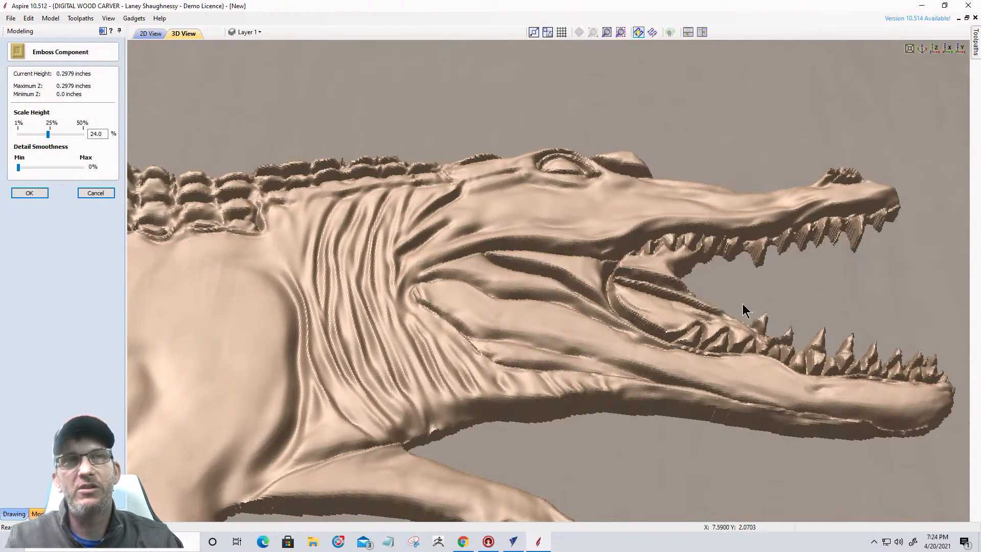
{"action": "scroll", "coordinate": [854, 279], "scroll_direction": "down", "scroll_amount": 2}
{"action": "left_click_drag", "start_coordinate": [409, 362], "coordinate": [455, 458]}
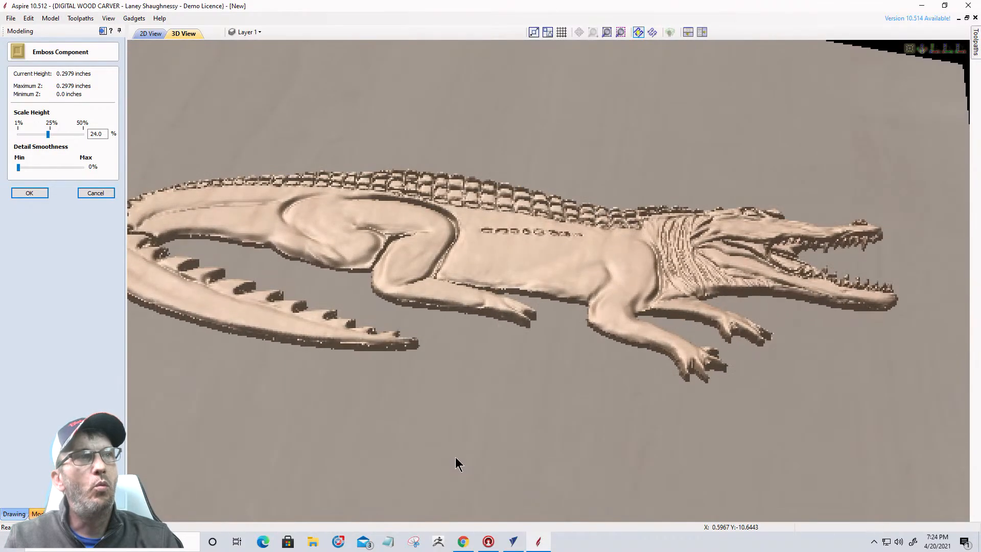
{"action": "left_click", "coordinate": [95, 193]}
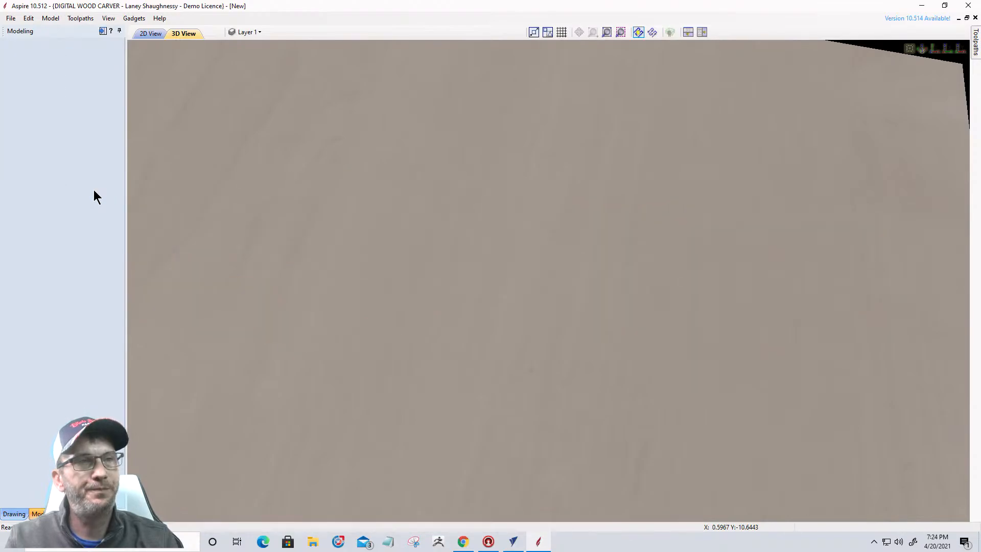
- Try scaling the alligator model to an exact height of 0.625 inches, inspect it in 3D and cancel the scaling
{"action": "left_click_drag", "start_coordinate": [464, 377], "coordinate": [562, 420]}
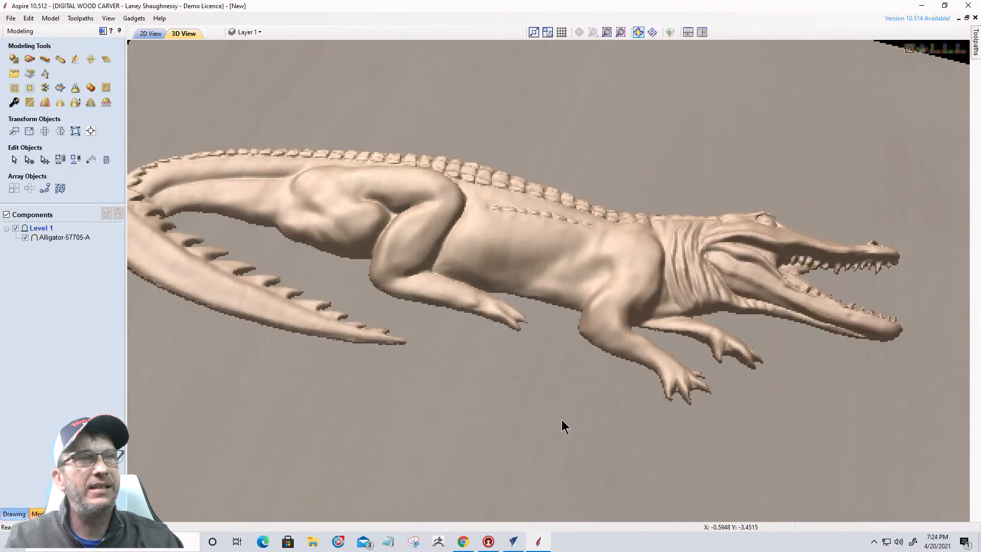
{"action": "left_click_drag", "start_coordinate": [569, 377], "coordinate": [569, 376]}
{"action": "left_click", "coordinate": [75, 104]}
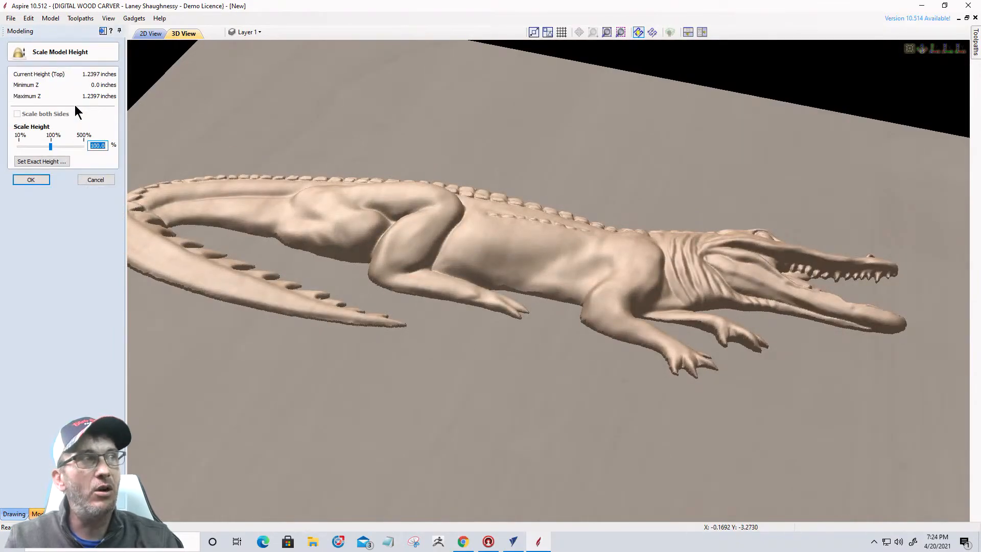
{"action": "left_click", "coordinate": [57, 160]}
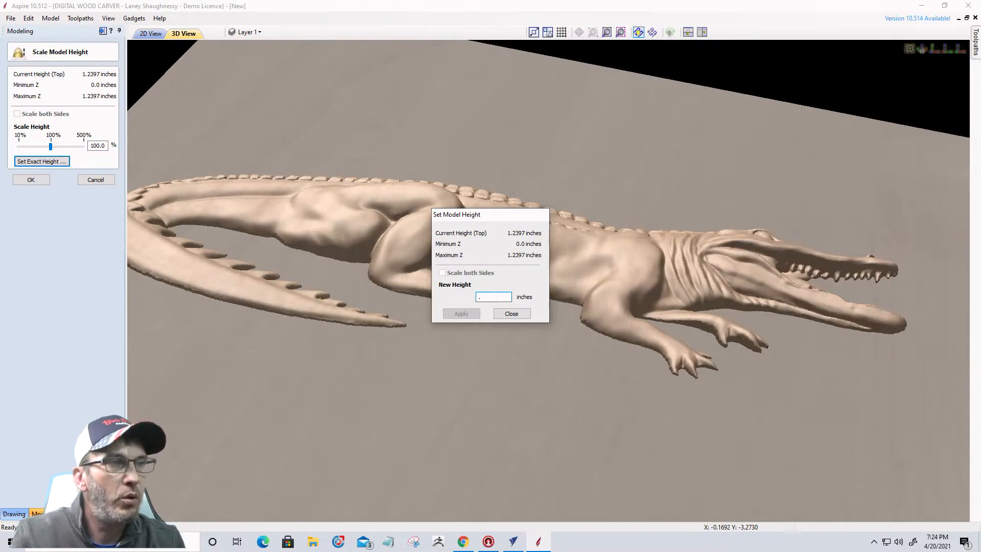
{"action": "type", "text": ".625"}
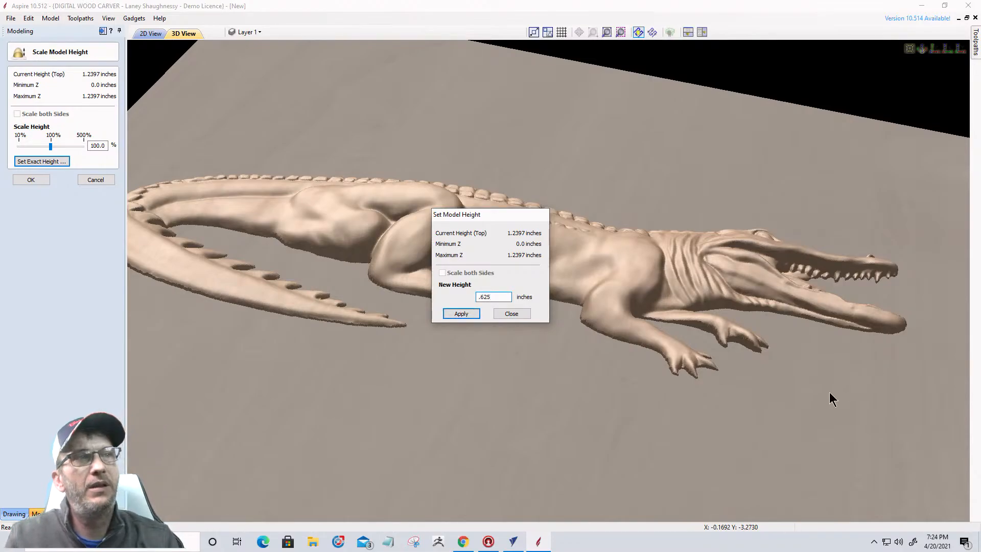
{"action": "left_click", "coordinate": [451, 315]}
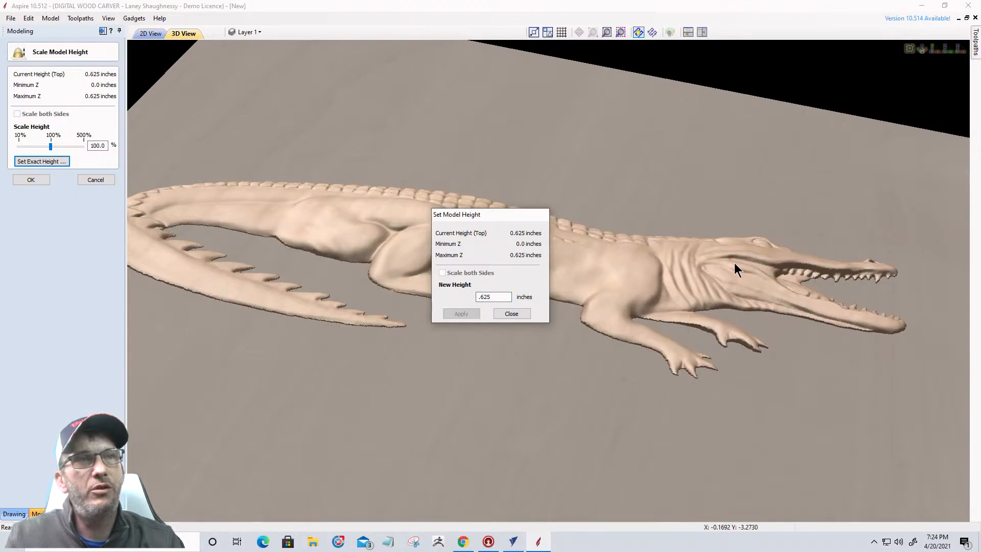
{"action": "left_click", "coordinate": [505, 313]}
{"action": "left_click_drag", "start_coordinate": [544, 372], "coordinate": [555, 458]}
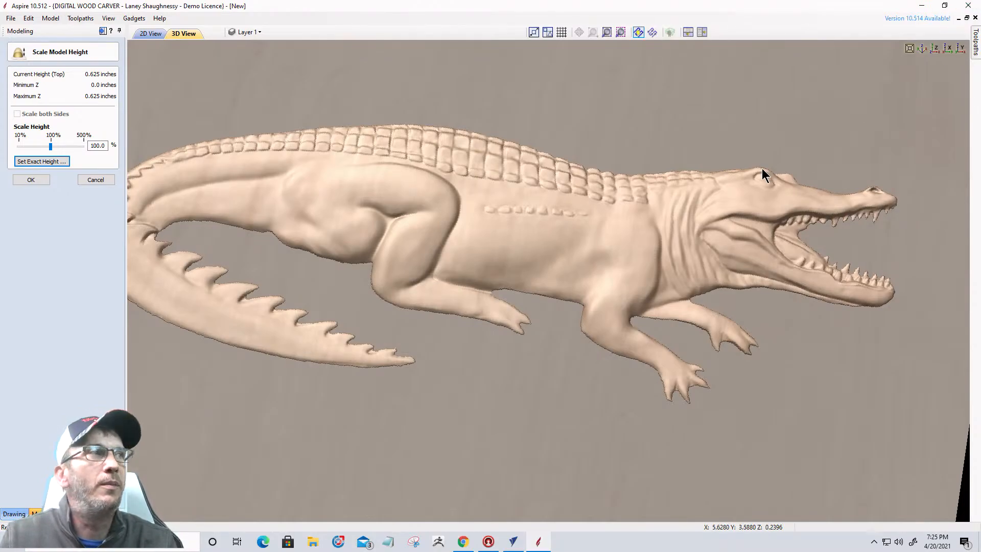
{"action": "left_click", "coordinate": [96, 180]}
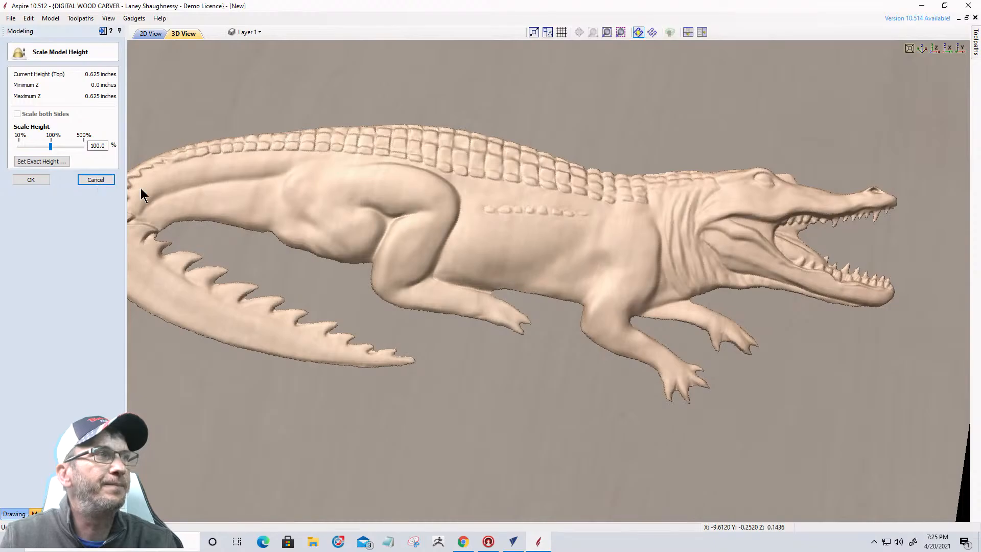
- Close Aspire with the alligator job and switch to the American Pride clock job in VCarve Pro
{"action": "left_click", "coordinate": [968, 6]}
{"action": "left_click", "coordinate": [489, 297]}
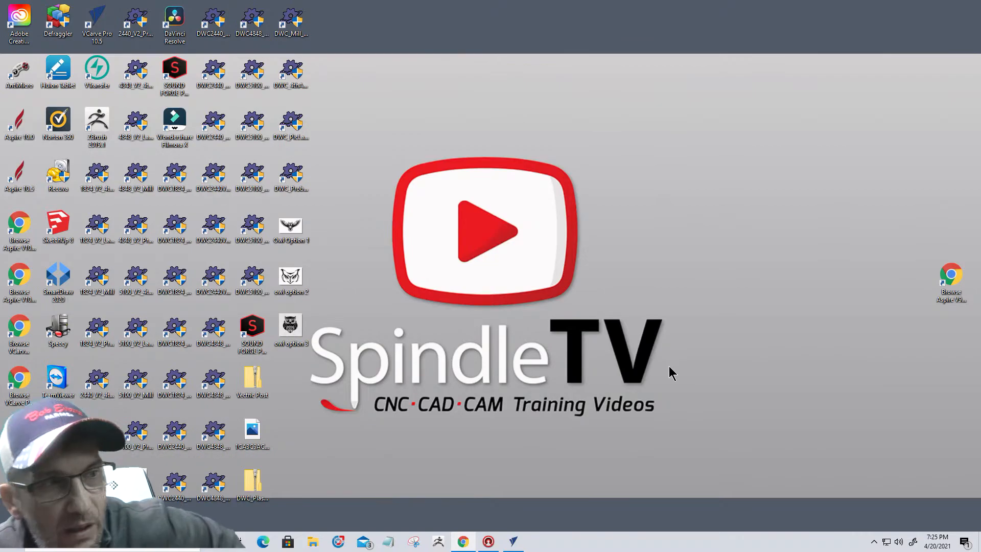
{"action": "left_click", "coordinate": [513, 541]}
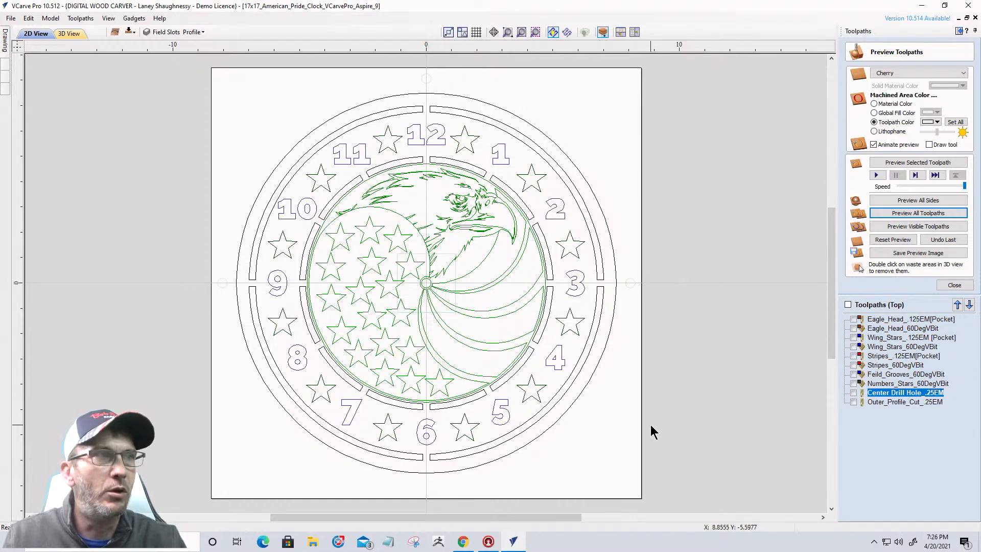
- Inspect the clock's coloured toolpath preview in 3D at an angle and close up on the eagle, stars and stripes
{"action": "left_click", "coordinate": [69, 35]}
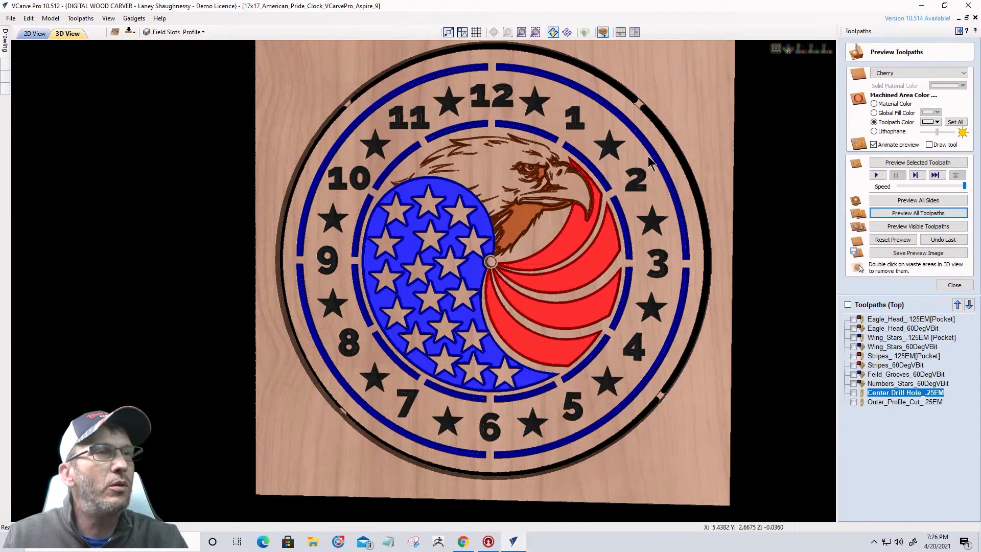
{"action": "left_click_drag", "start_coordinate": [522, 414], "coordinate": [458, 340]}
{"action": "scroll", "coordinate": [450, 337], "scroll_direction": "up", "scroll_amount": 6}
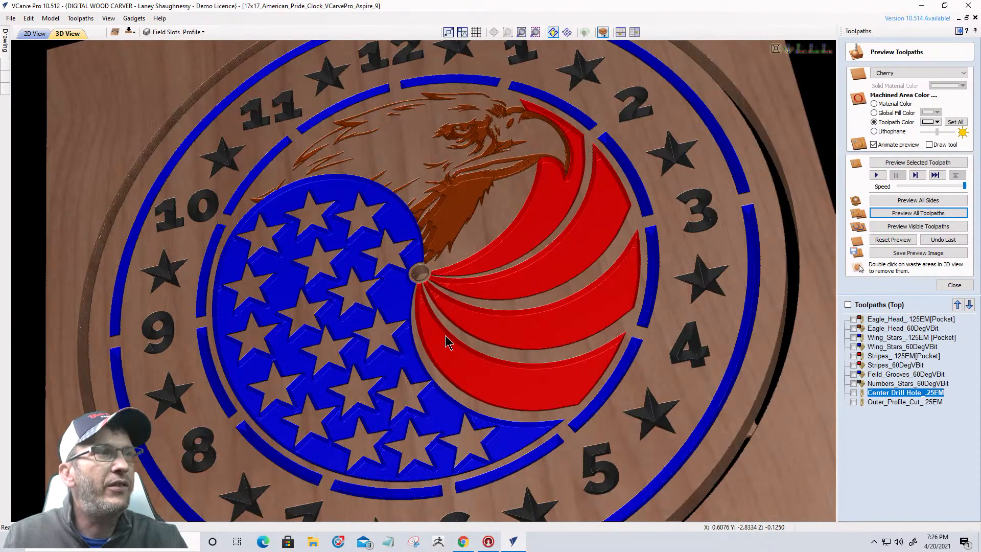
{"action": "scroll", "coordinate": [446, 340], "scroll_direction": "down", "scroll_amount": 4}
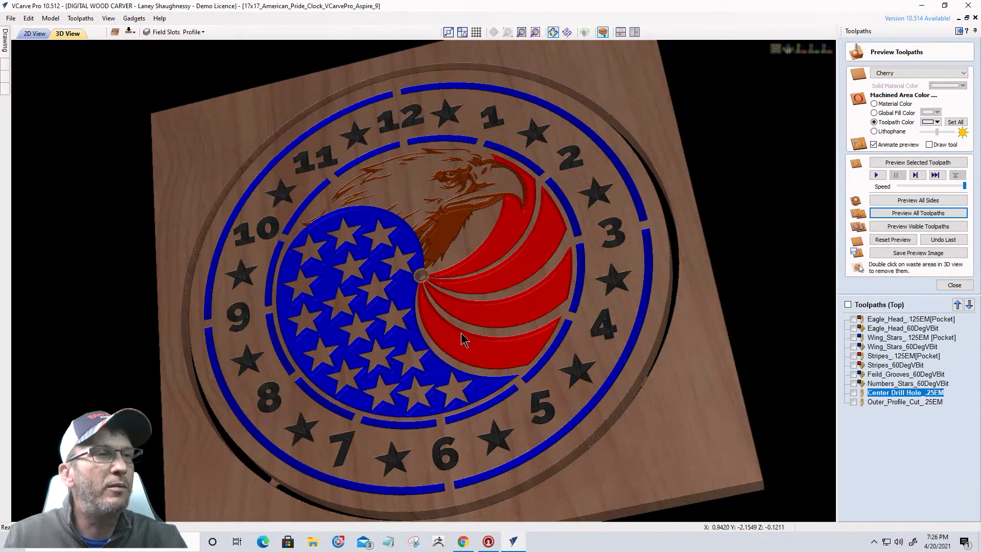
{"action": "scroll", "coordinate": [462, 335], "scroll_direction": "up", "scroll_amount": 4}
{"action": "scroll", "coordinate": [450, 332], "scroll_direction": "down", "scroll_amount": 3}
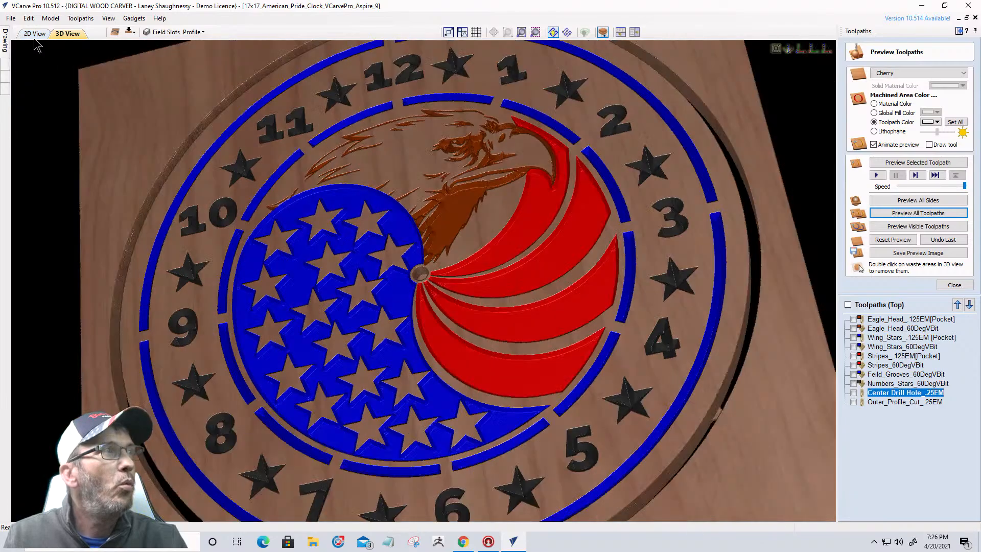
- Return to the clock's 2D vectors and close the American Pride clock job
{"action": "left_click", "coordinate": [35, 36]}
{"action": "left_click", "coordinate": [10, 19]}
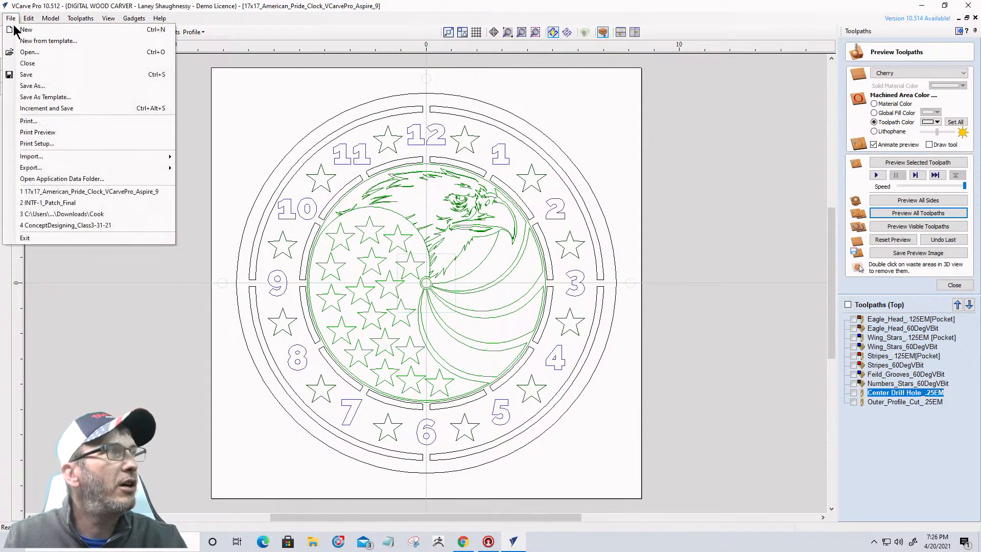
{"action": "left_click", "coordinate": [27, 63]}
{"action": "left_click", "coordinate": [491, 296]}
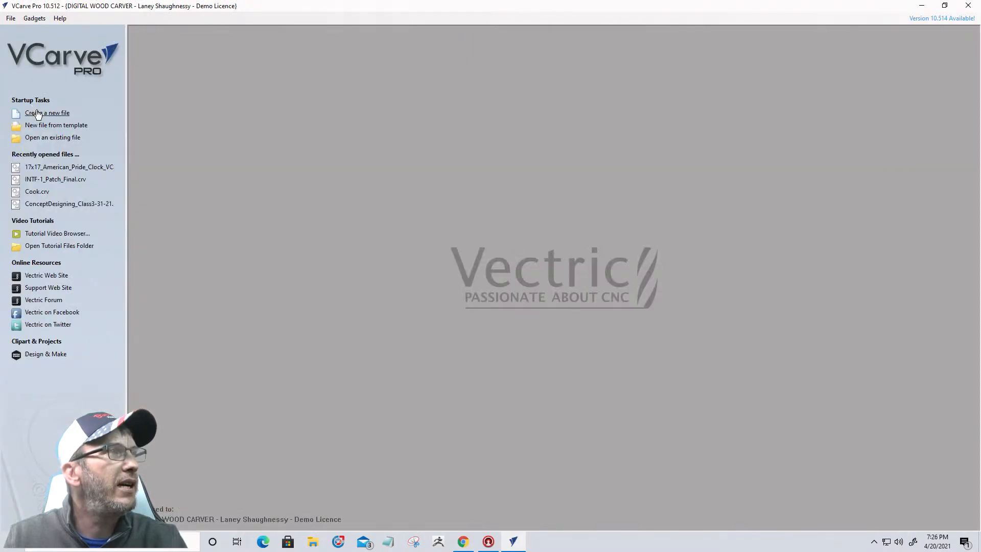
- Create a single-sided 24 x 24 inch job with a thickness of 0.75 inches and the XY datum at the centre
{"action": "left_click", "coordinate": [36, 110]}
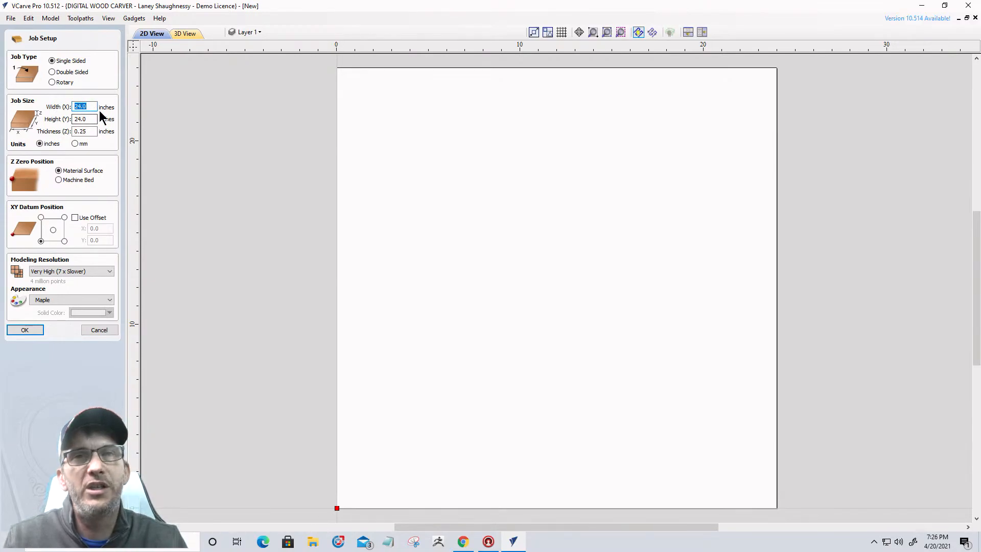
{"action": "double_click", "coordinate": [82, 131]}
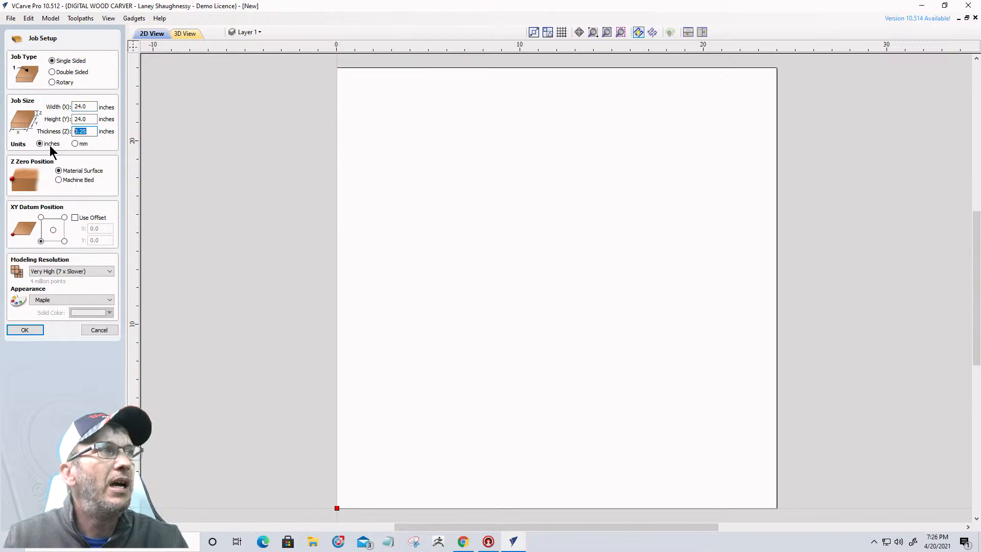
{"action": "type", "text": "7"}
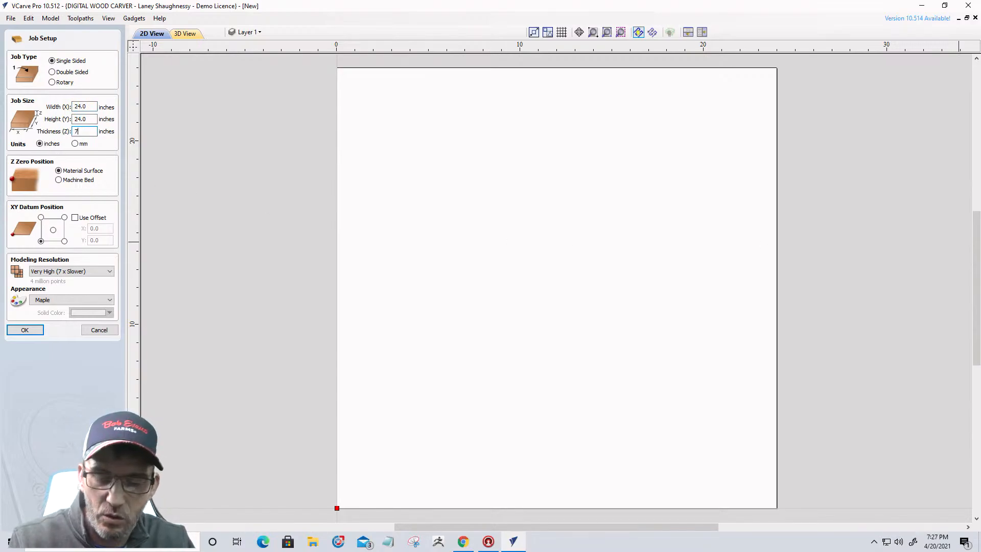
{"action": "key", "text": "BackSpace"}
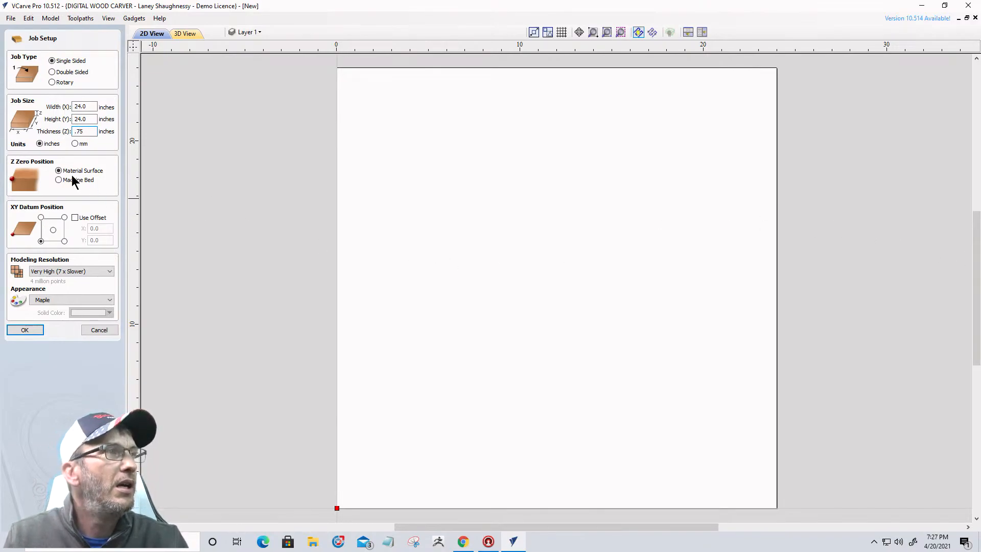
{"action": "left_click", "coordinate": [53, 231]}
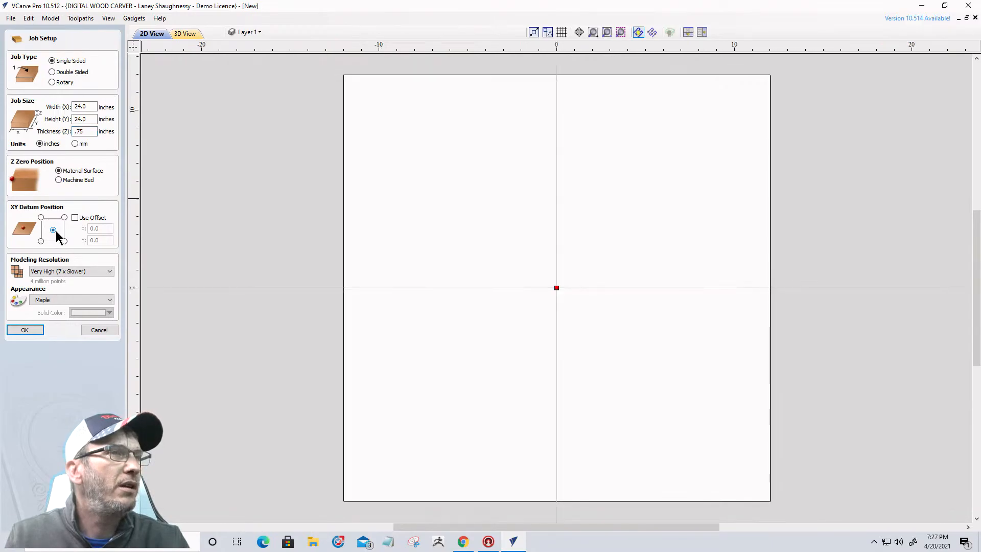
{"action": "left_click", "coordinate": [24, 329]}
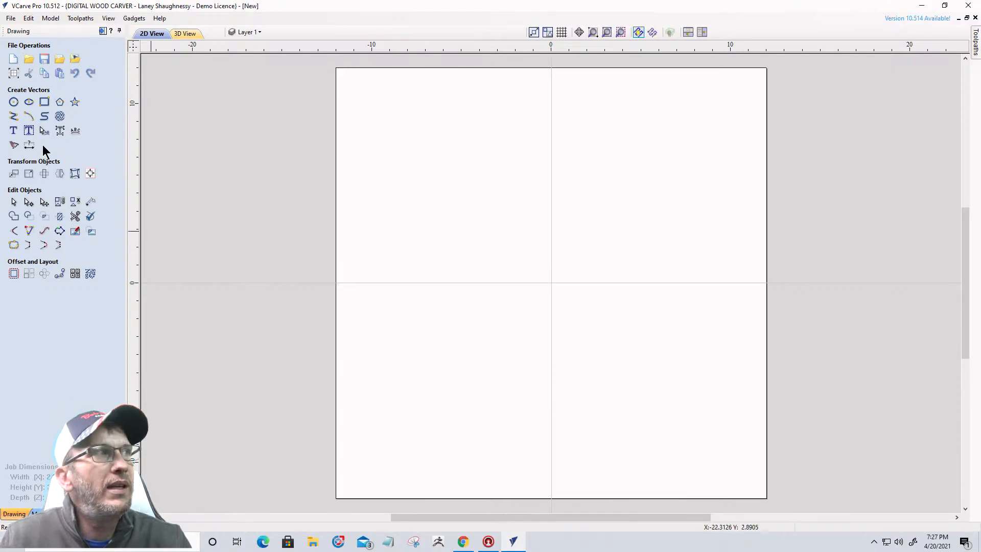
- Draw a circle centred on the job origin with a diameter of 18 inches
{"action": "left_click", "coordinate": [13, 103]}
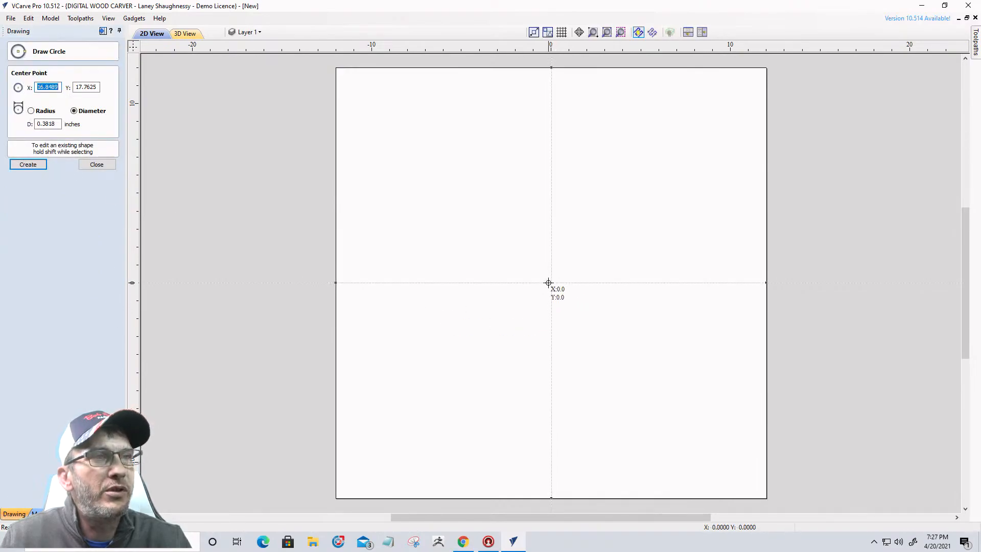
{"action": "left_click_drag", "start_coordinate": [551, 283], "coordinate": [666, 423]}
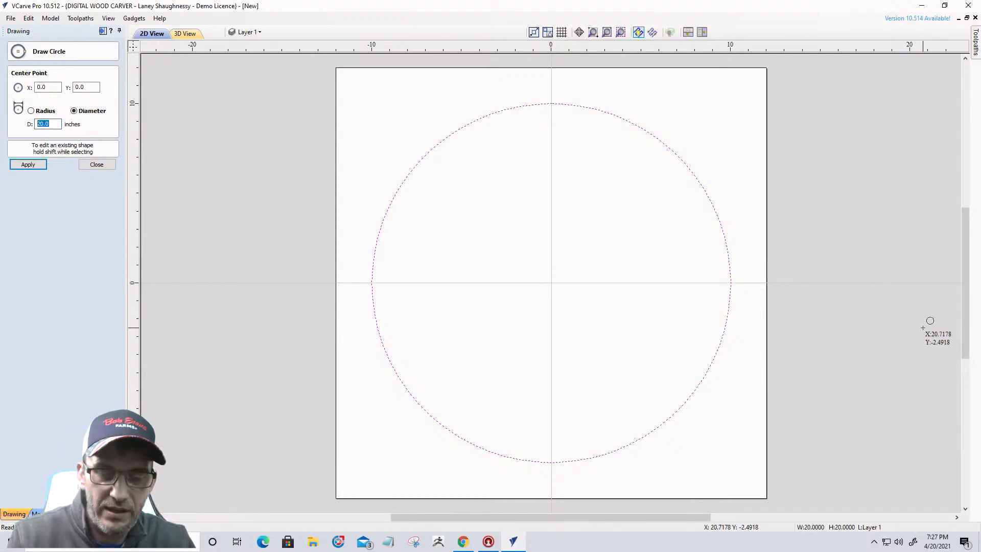
{"action": "type", "text": "18"}
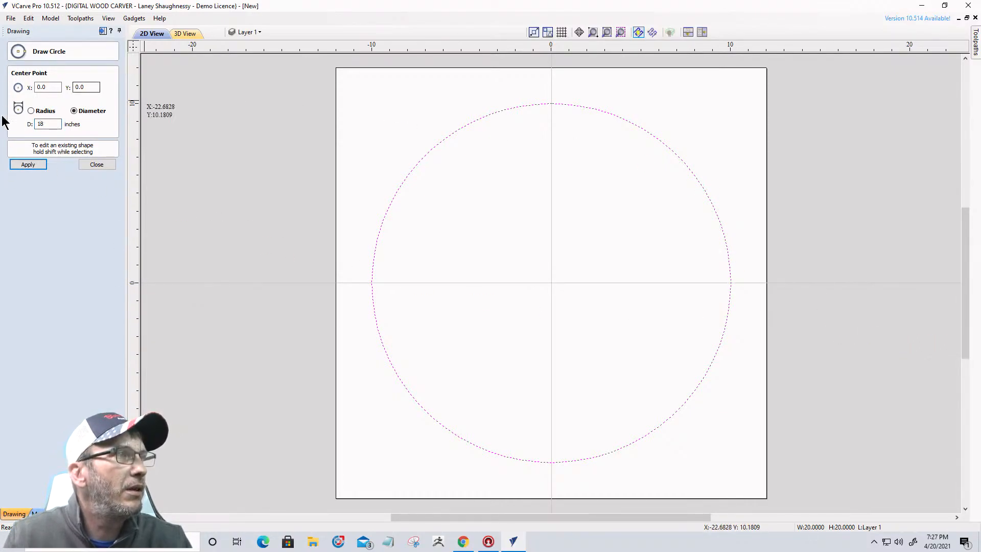
{"action": "left_click", "coordinate": [28, 165]}
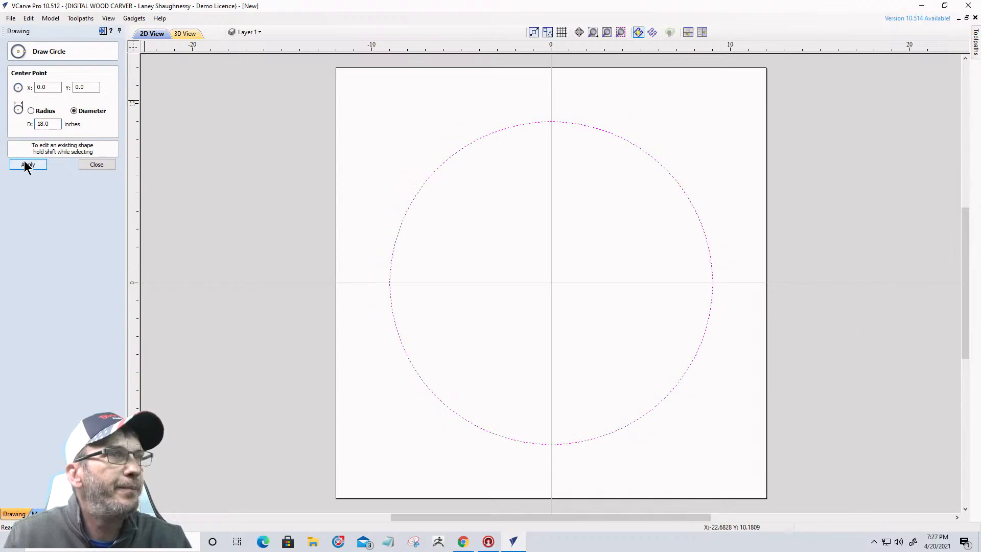
{"action": "left_click", "coordinate": [97, 165]}
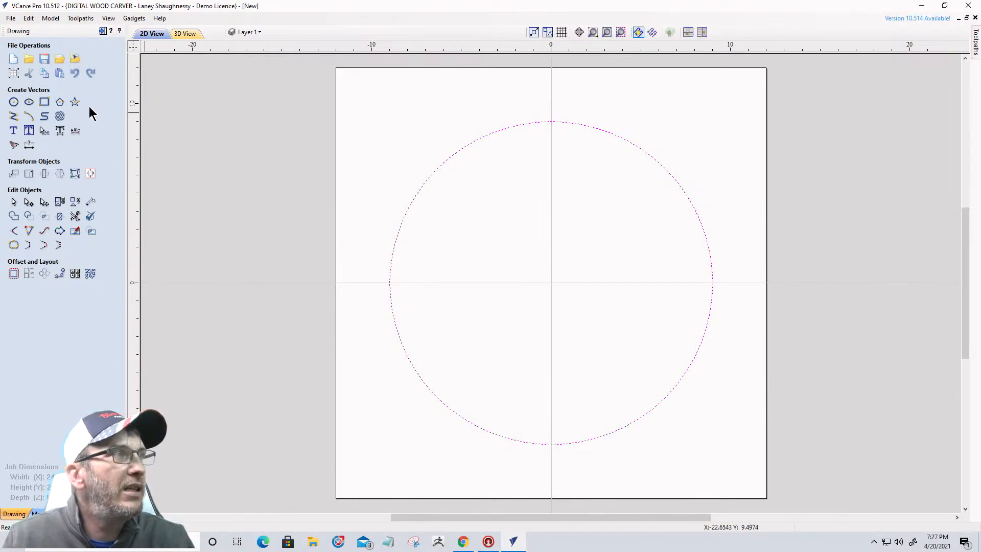
- Draw a vertical line about 2.25 inches long from the circle's top point inward toward the centre
{"action": "left_click", "coordinate": [14, 117]}
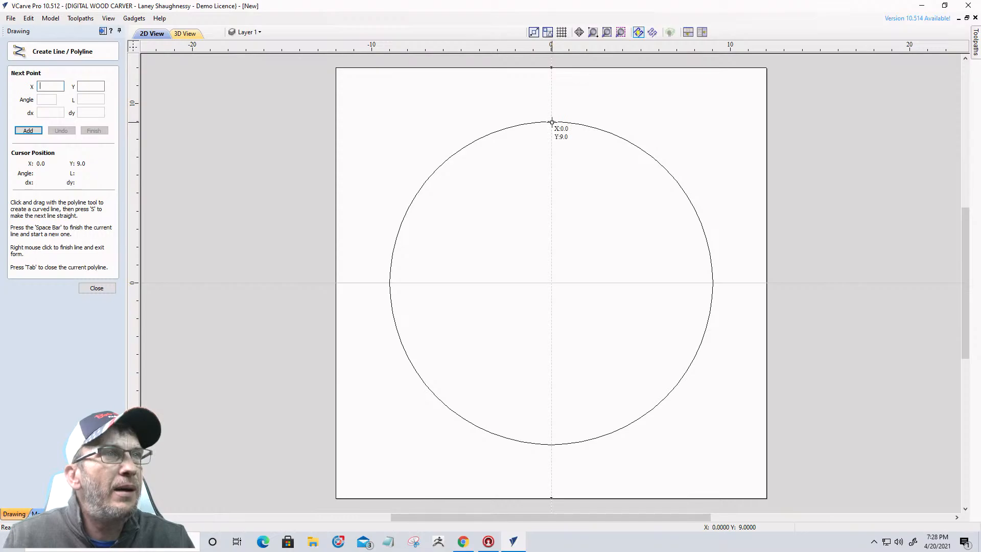
{"action": "left_click", "coordinate": [551, 123]}
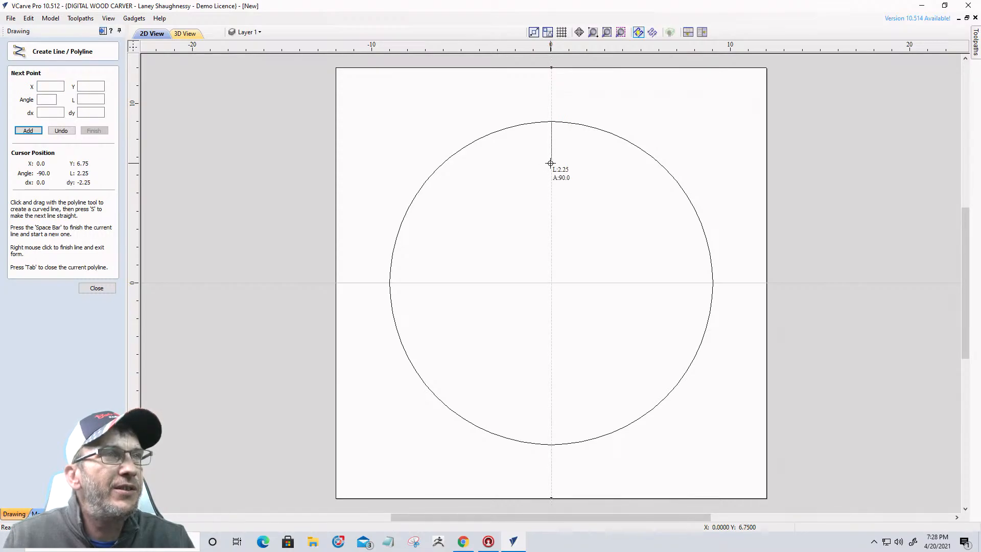
{"action": "left_click", "coordinate": [551, 162]}
{"action": "key", "text": "space"}
{"action": "left_click", "coordinate": [96, 287]}
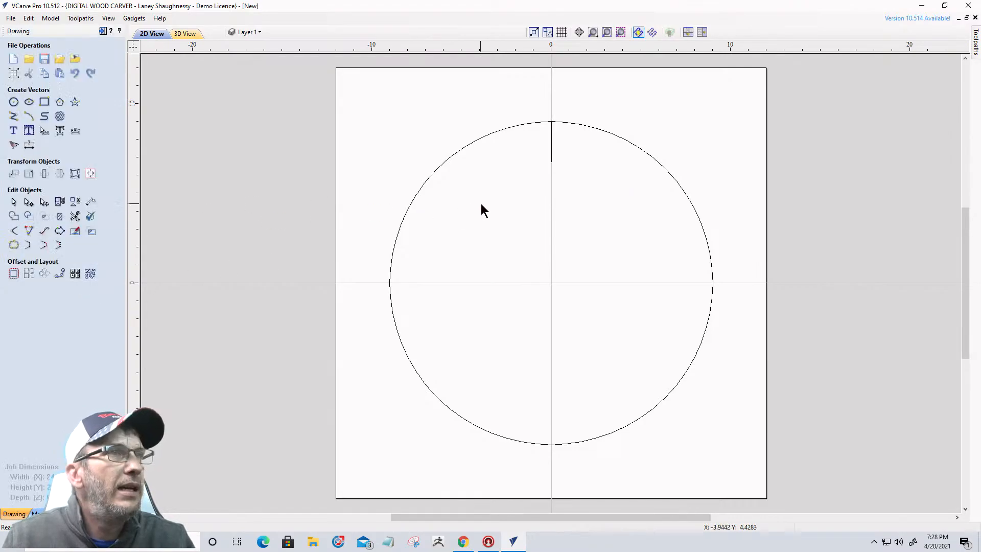
- Circular-copy the vertical line into 12 rotated items over a total angle of 360 degrees around the origin
{"action": "left_click", "coordinate": [552, 154]}
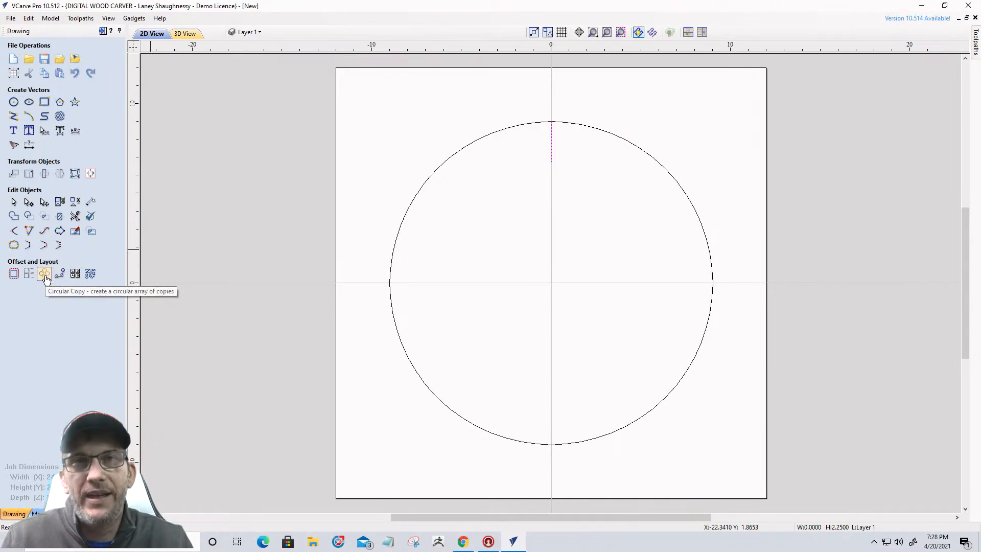
{"action": "left_click", "coordinate": [44, 274]}
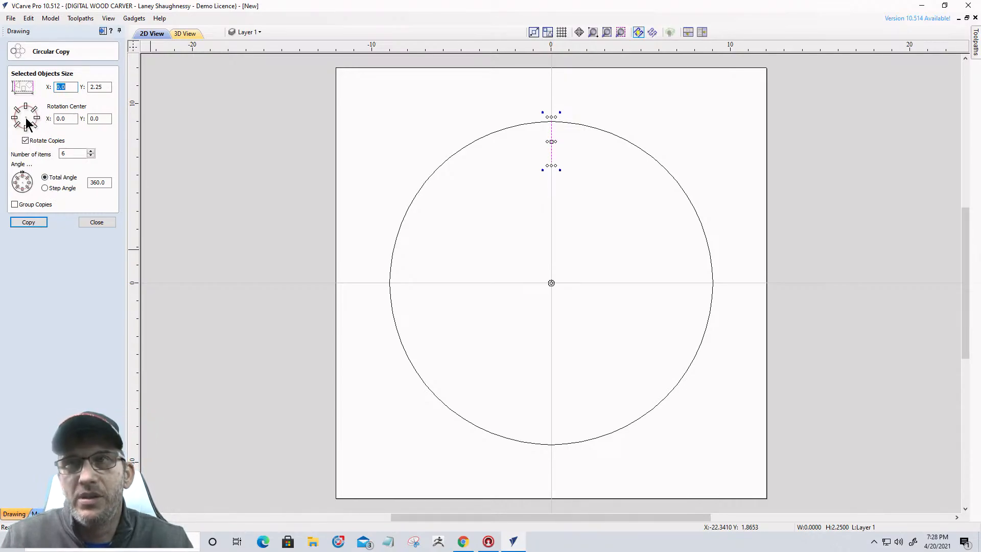
{"action": "double_click", "coordinate": [62, 153]}
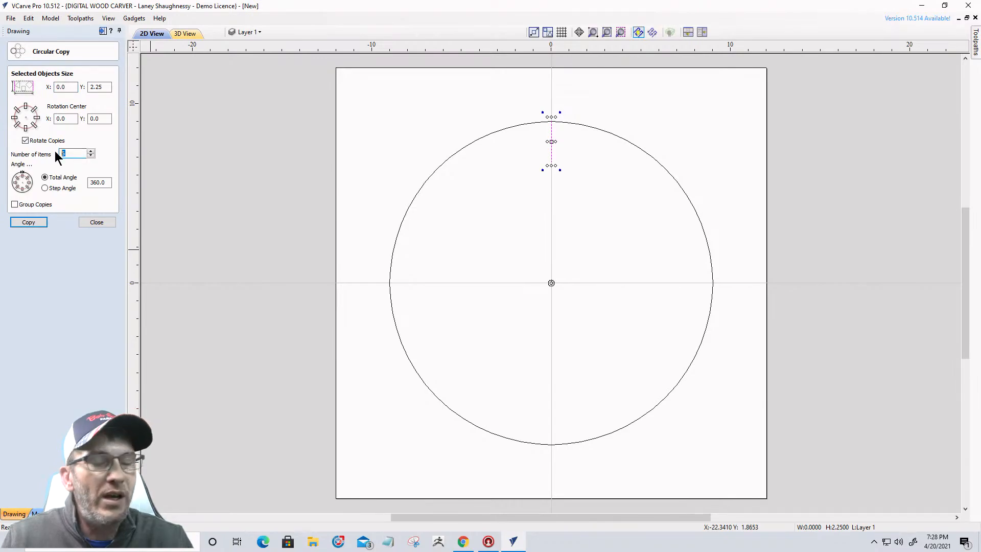
{"action": "type", "text": "12"}
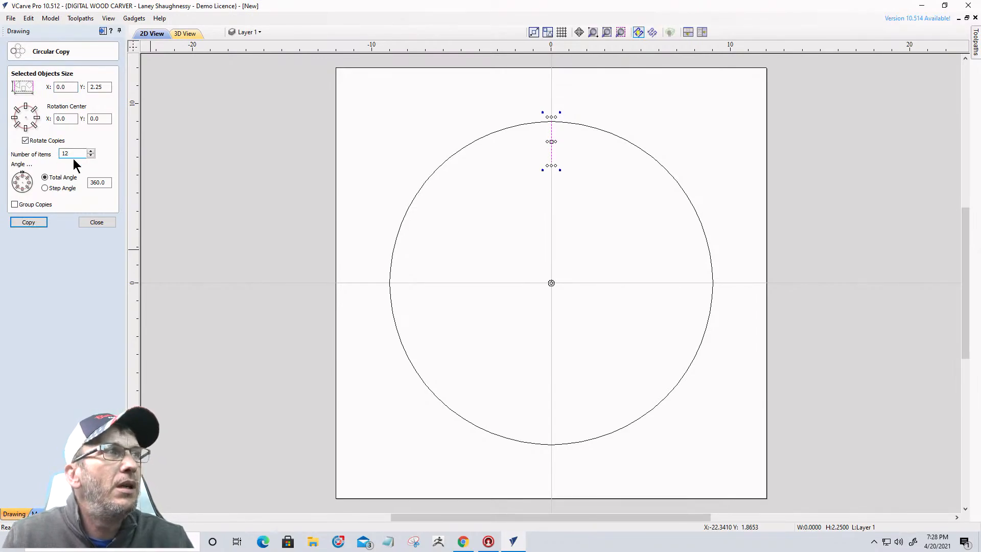
{"action": "left_click", "coordinate": [31, 222]}
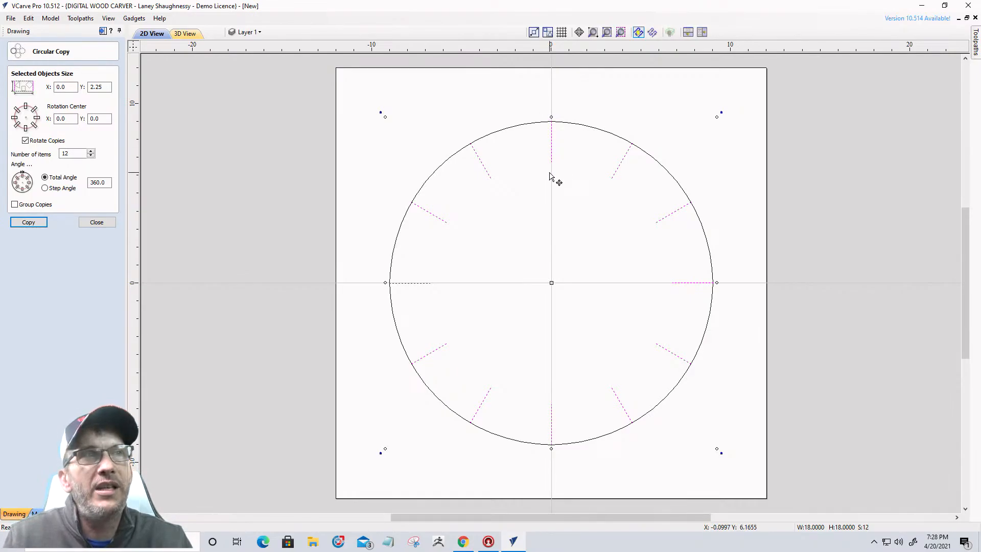
{"action": "left_click", "coordinate": [95, 223]}
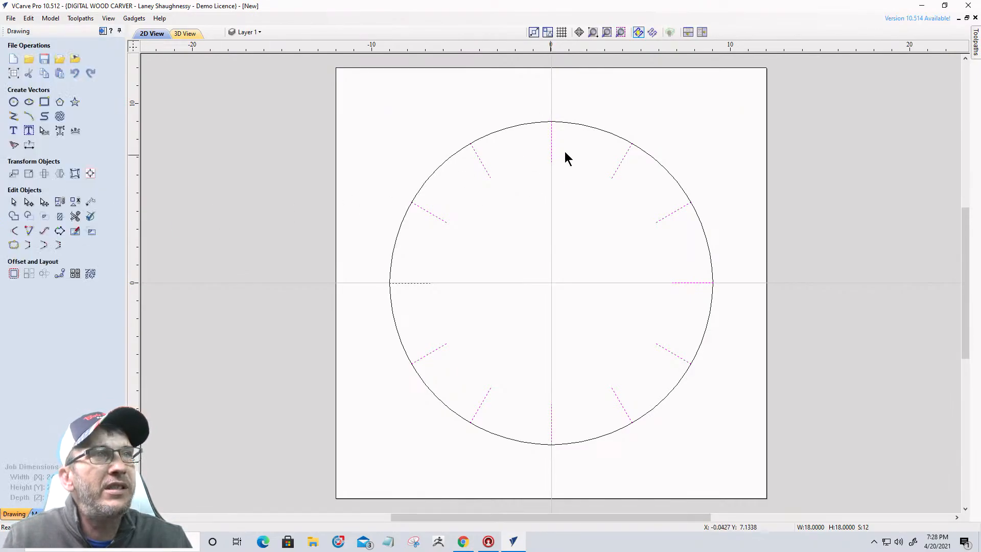
- Select individual hour lines and examine the nodes and midpoint of the 12 o'clock line in node editing
{"action": "left_click", "coordinate": [552, 148]}
{"action": "left_click", "coordinate": [422, 212]}
{"action": "left_click", "coordinate": [551, 151]}
{"action": "scroll", "coordinate": [552, 62], "scroll_direction": "up", "scroll_amount": 4}
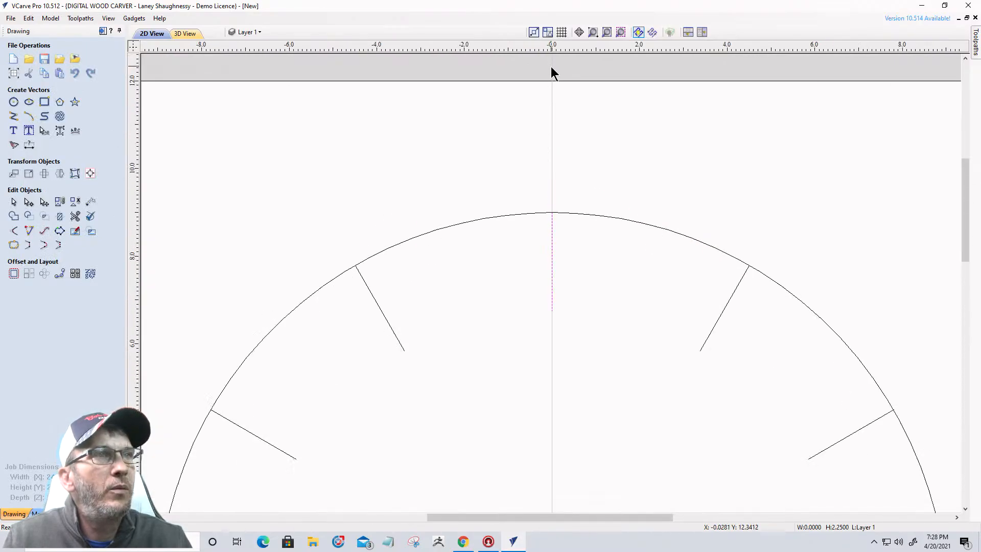
{"action": "left_click", "coordinate": [29, 201]}
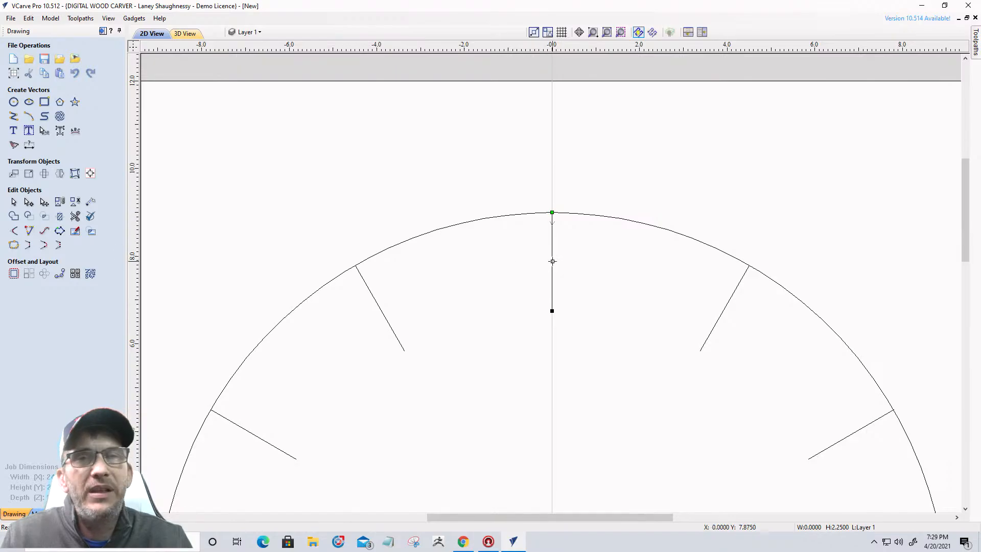
{"action": "scroll", "coordinate": [626, 133], "scroll_direction": "down", "scroll_amount": 5}
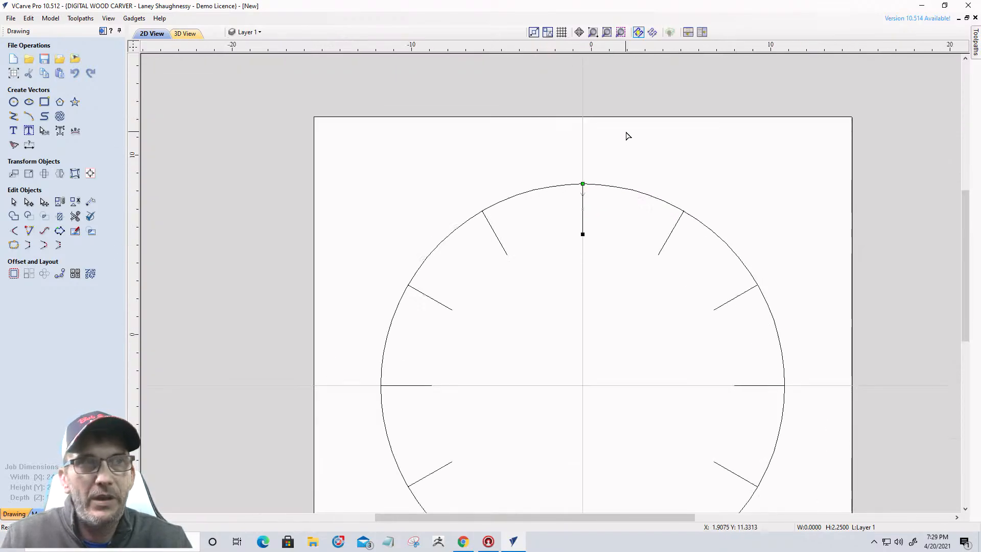
{"action": "scroll", "coordinate": [387, 205], "scroll_direction": "down", "scroll_amount": 1}
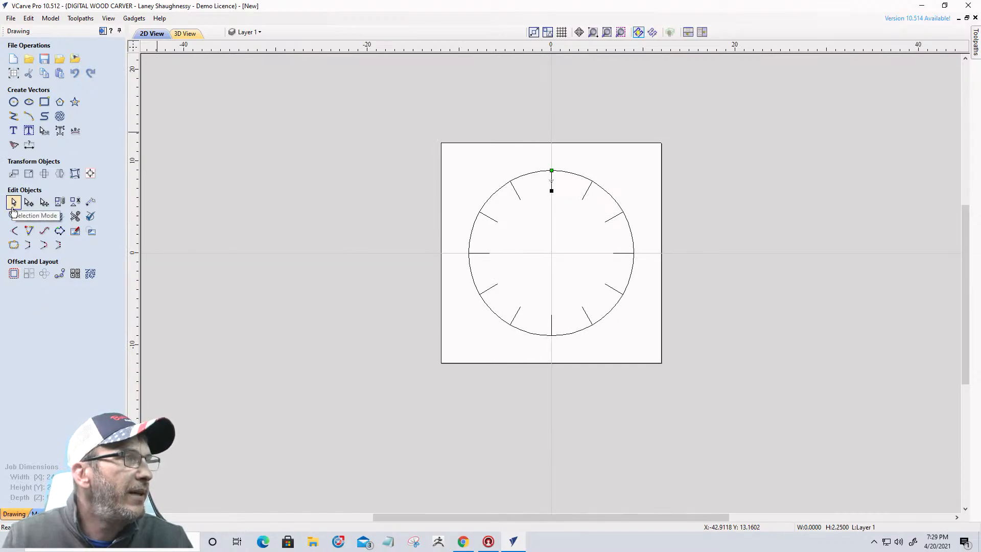
- Add a new layer named Number Layer
{"action": "left_click", "coordinate": [260, 33]}
{"action": "left_click", "coordinate": [266, 136]}
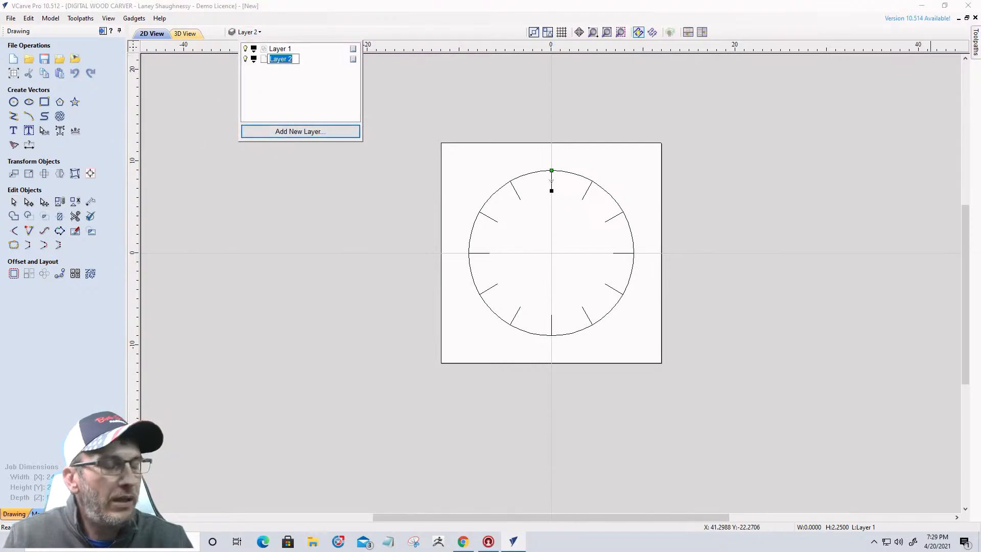
{"action": "type", "text": "Number"}
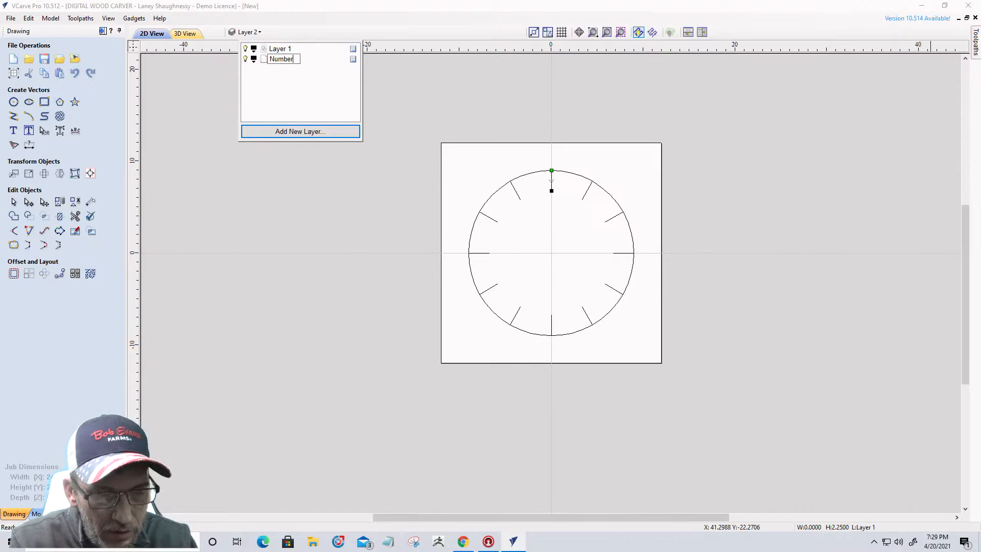
{"action": "key", "text": "Return"}
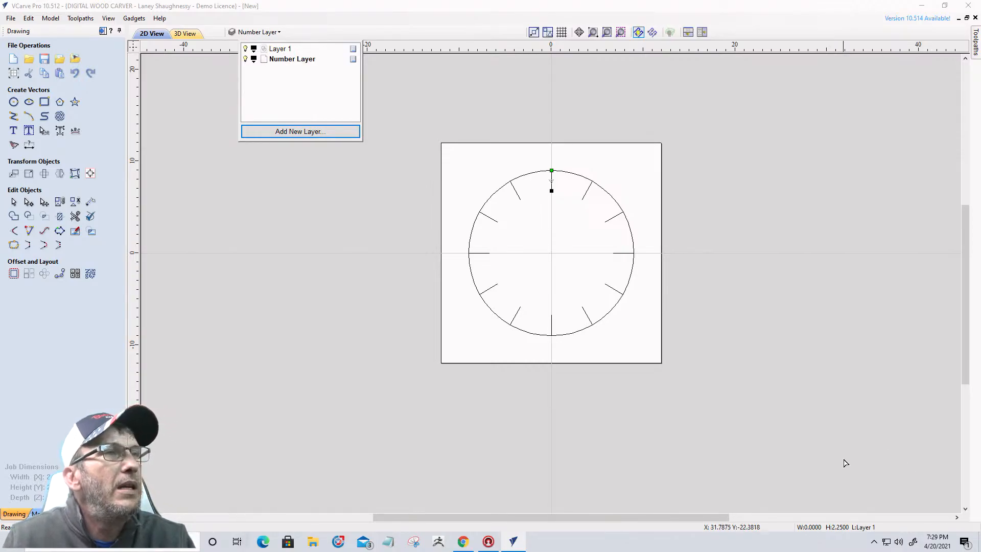
- Start a text object in the OldErika font, anchored outside the material at about X -17.16, Y 7.99
{"action": "left_click", "coordinate": [14, 131]}
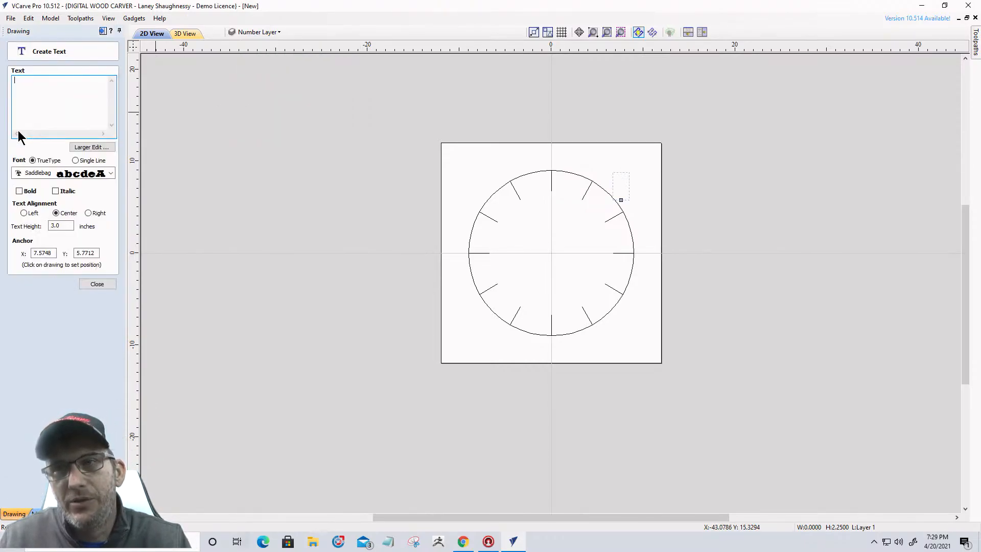
{"action": "left_click", "coordinate": [51, 104]}
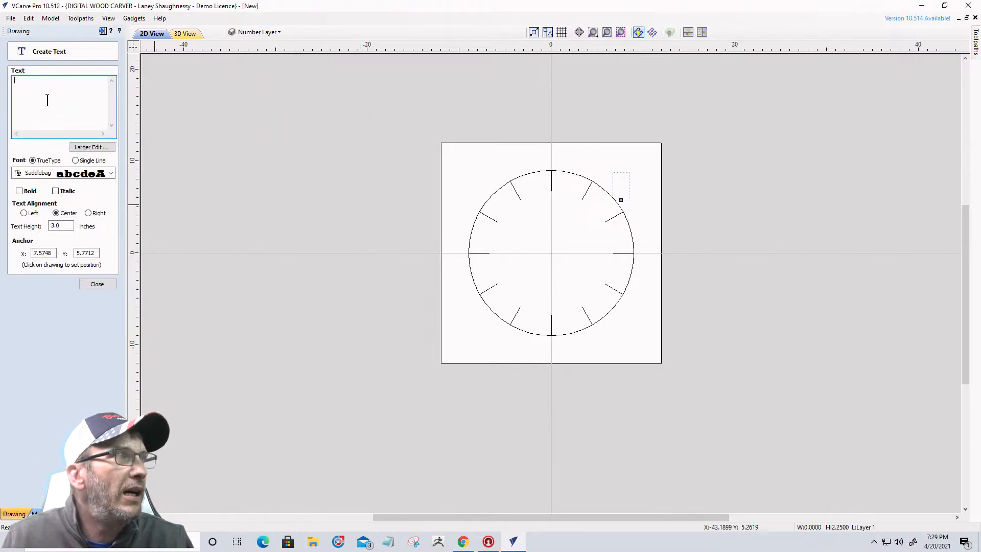
{"action": "left_click", "coordinate": [69, 173]}
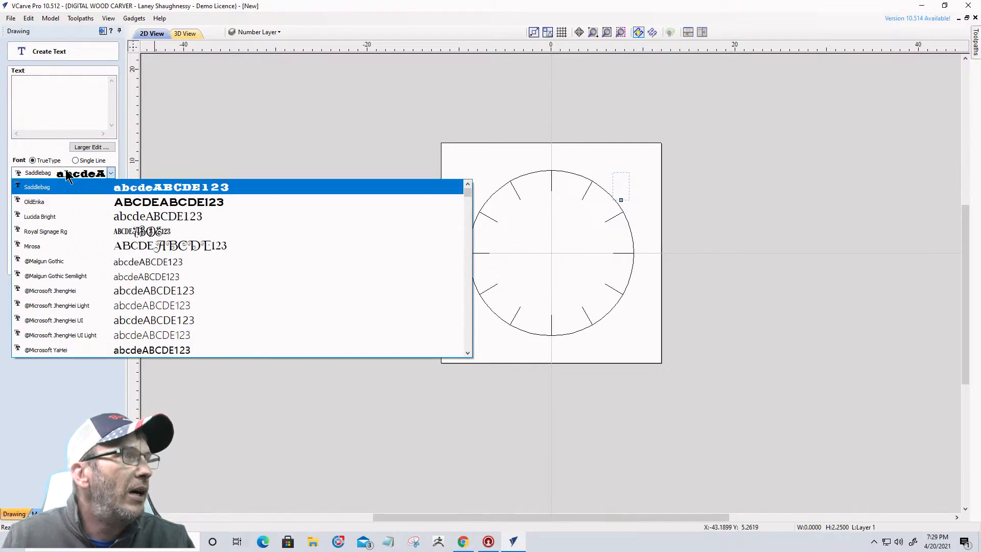
{"action": "left_click", "coordinate": [87, 201]}
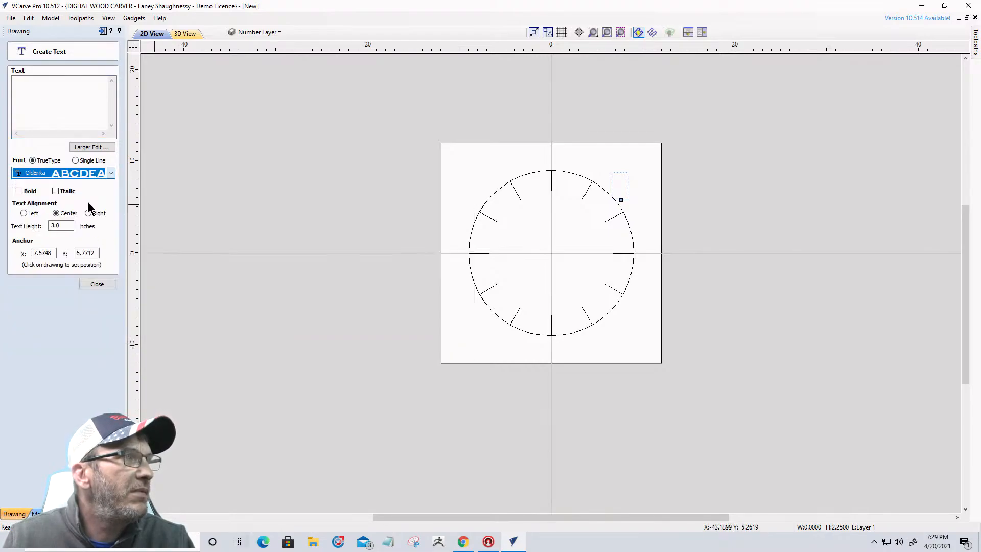
{"action": "left_click", "coordinate": [25, 87]}
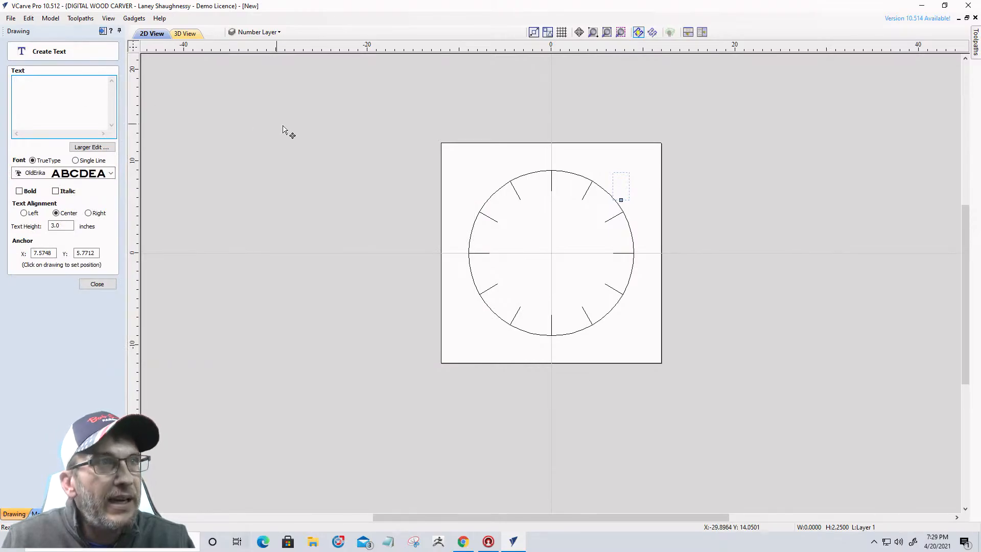
{"action": "left_click", "coordinate": [393, 180]}
{"action": "scroll", "coordinate": [362, 162], "scroll_direction": "up", "scroll_amount": 2}
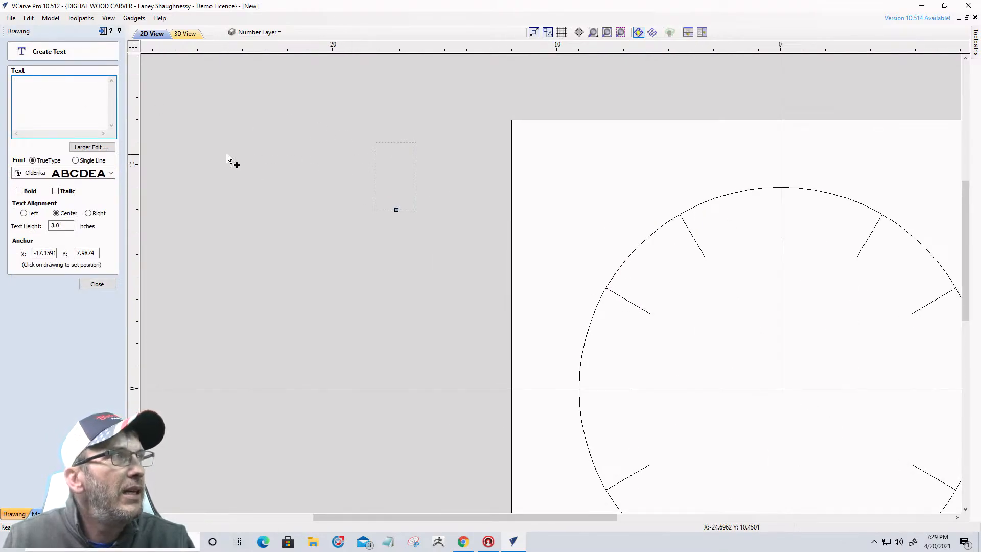
- Enter the clock numbers 1 through 12 as text, with each number on its own line
{"action": "type", "text": "1 "}
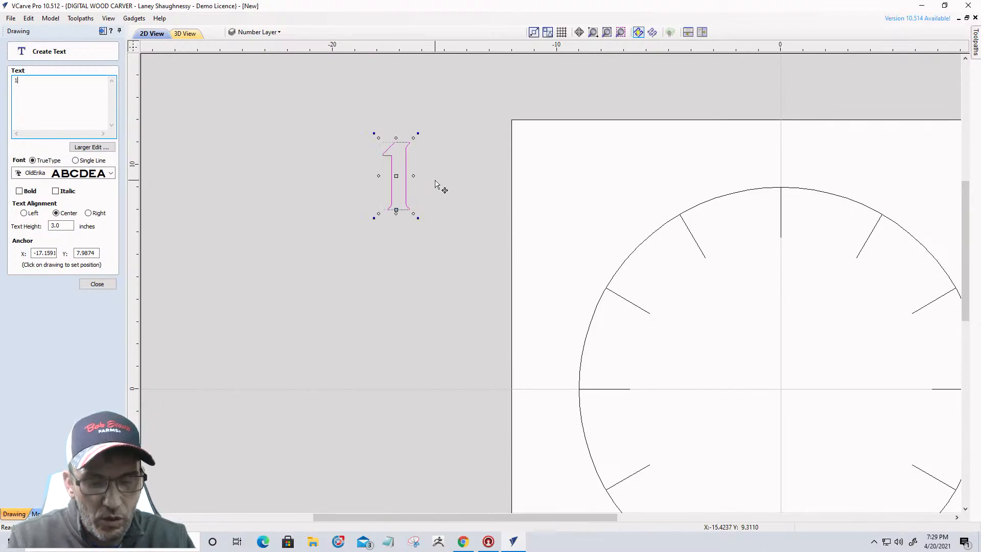
{"action": "type", "text": "2"}
{"action": "key", "text": "Return"}
{"action": "type", "text": "3"}
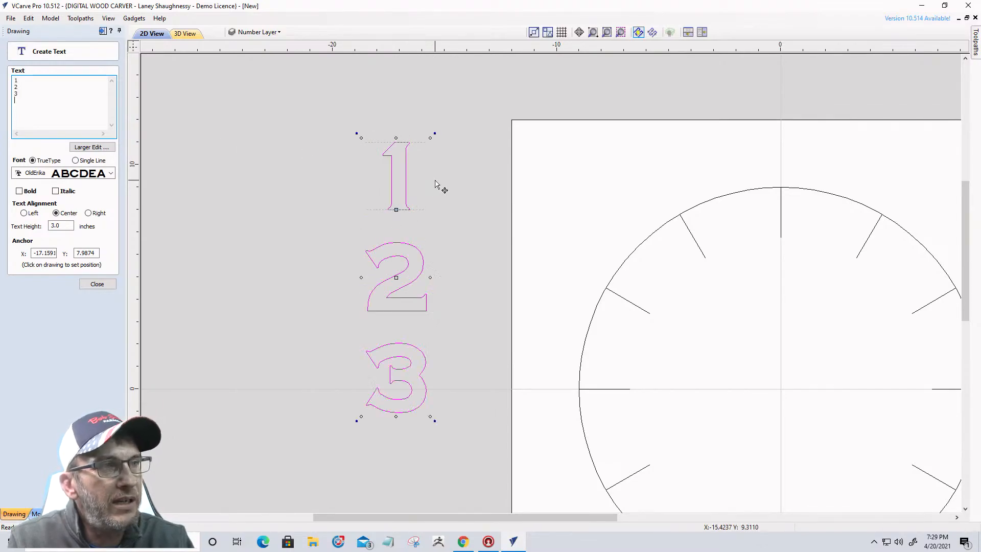
{"action": "key", "text": "Return"}
{"action": "type", "text": "4"}
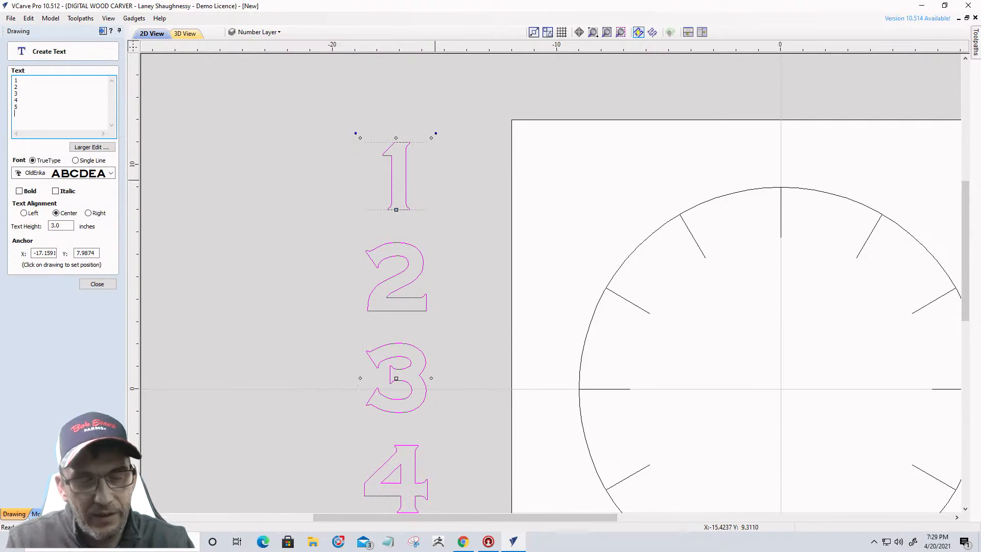
{"action": "type", "text": "7"}
{"action": "key", "text": "Return"}
{"action": "type", "text": "8 9"}
{"action": "key", "text": "Return"}
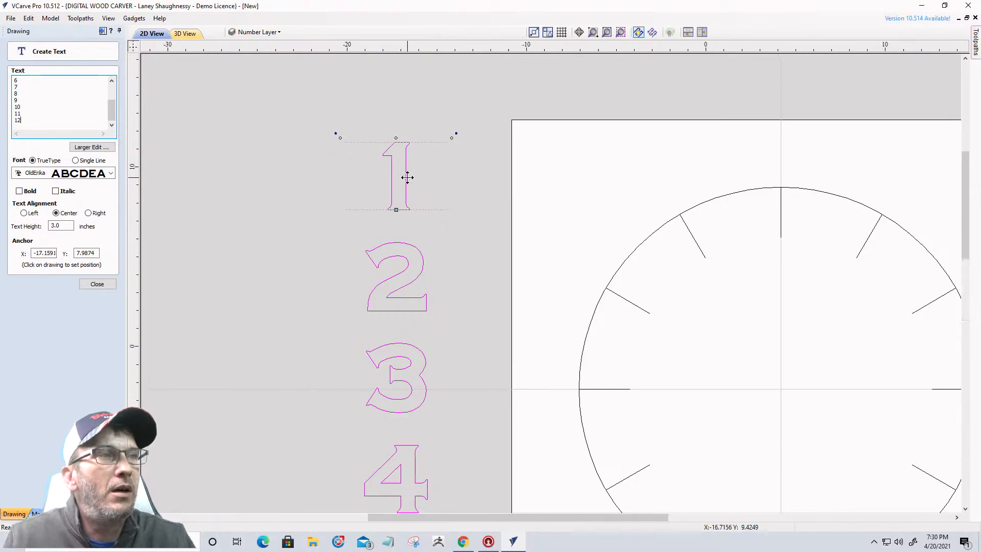
{"action": "scroll", "coordinate": [408, 177], "scroll_direction": "down", "scroll_amount": 7}
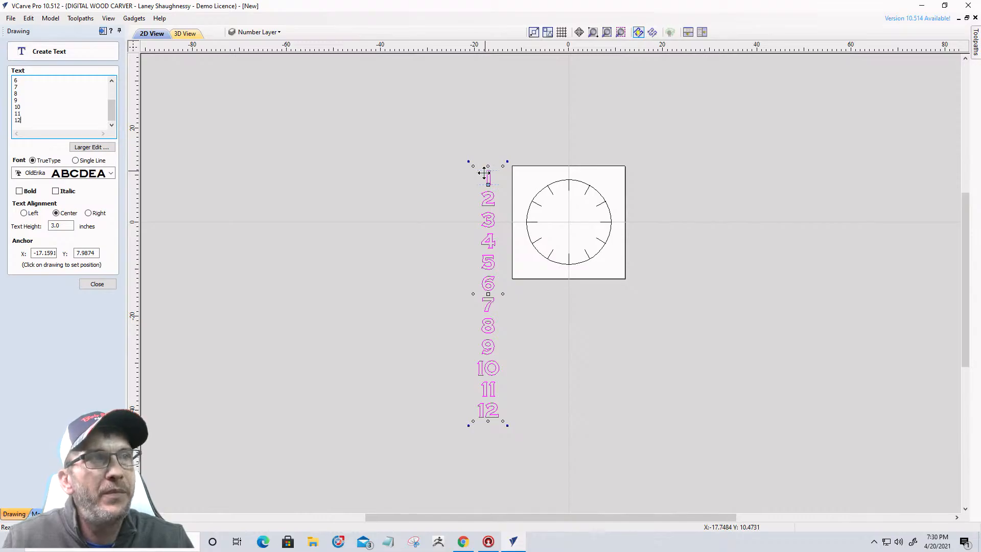
- Set the clock numbers' text height to 1 inch and finish the text
{"action": "double_click", "coordinate": [65, 227]}
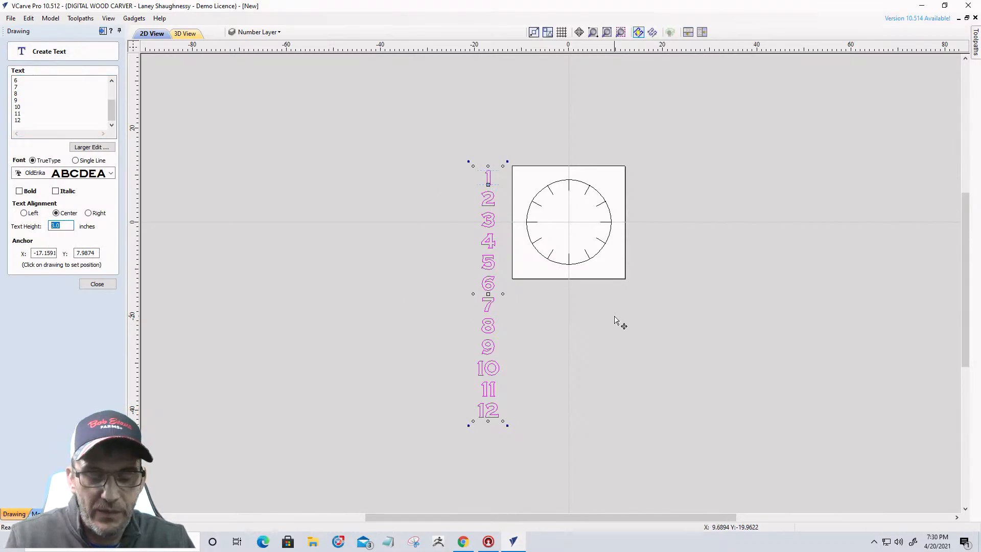
{"action": "type", "text": "1"}
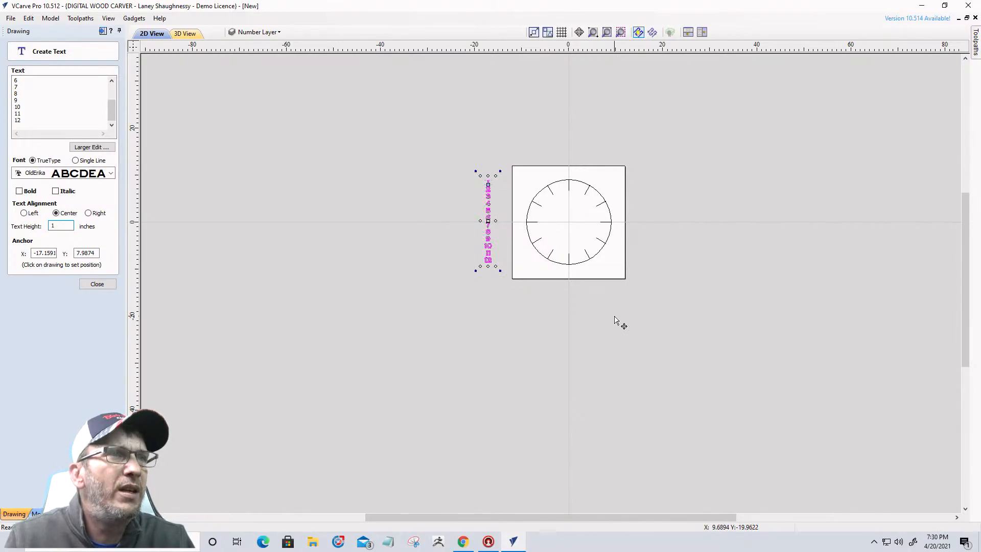
{"action": "scroll", "coordinate": [490, 183], "scroll_direction": "up", "scroll_amount": 2}
{"action": "scroll", "coordinate": [489, 186], "scroll_direction": "down", "scroll_amount": 1}
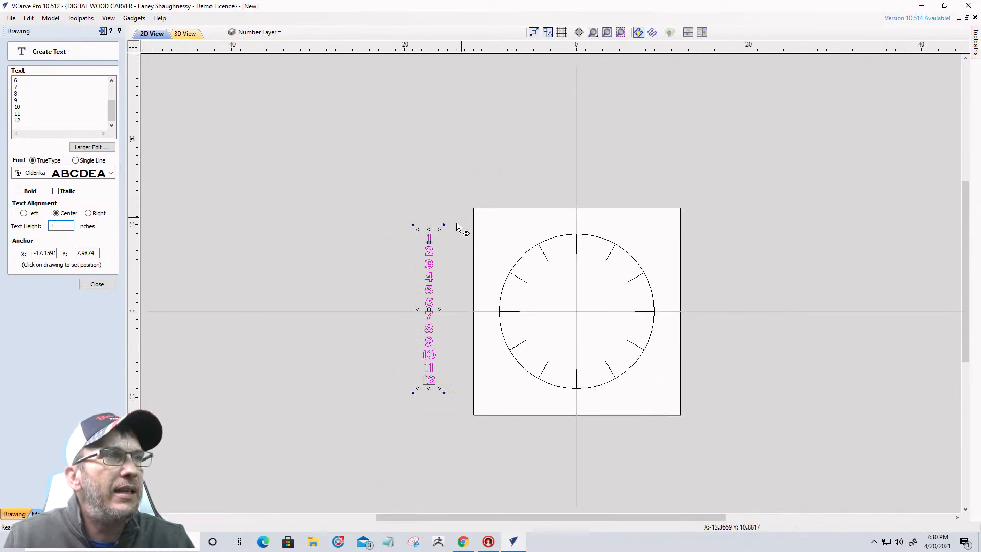
{"action": "scroll", "coordinate": [401, 307], "scroll_direction": "up", "scroll_amount": 2}
{"action": "scroll", "coordinate": [400, 294], "scroll_direction": "down", "scroll_amount": 1}
{"action": "scroll", "coordinate": [395, 254], "scroll_direction": "down", "scroll_amount": 1}
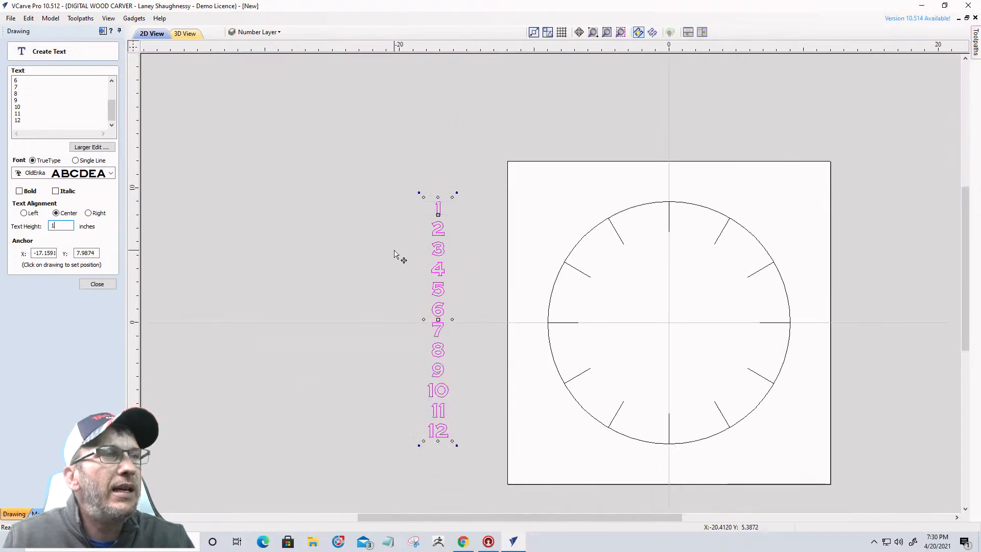
{"action": "left_click", "coordinate": [93, 284]}
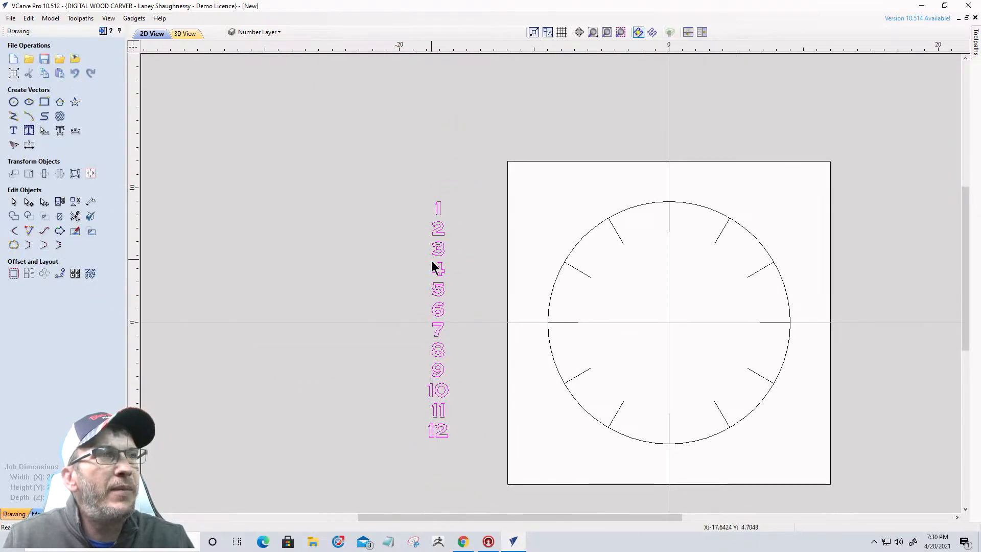
- Break the number text block into separate lines and check that the individual numbers select on their own
{"action": "scroll", "coordinate": [432, 266], "scroll_direction": "up", "scroll_amount": 2}
{"action": "right_click", "coordinate": [446, 178]}
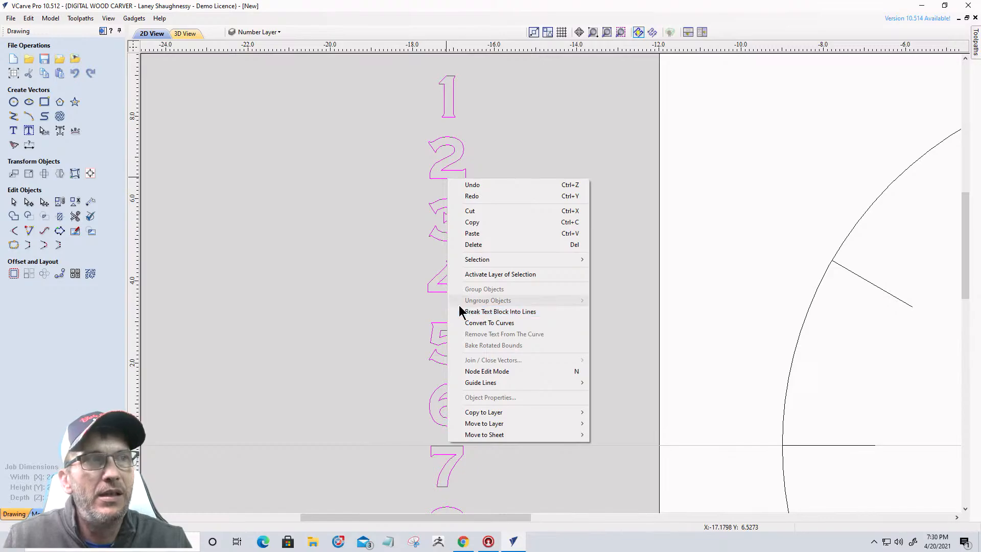
{"action": "left_click", "coordinate": [519, 318]}
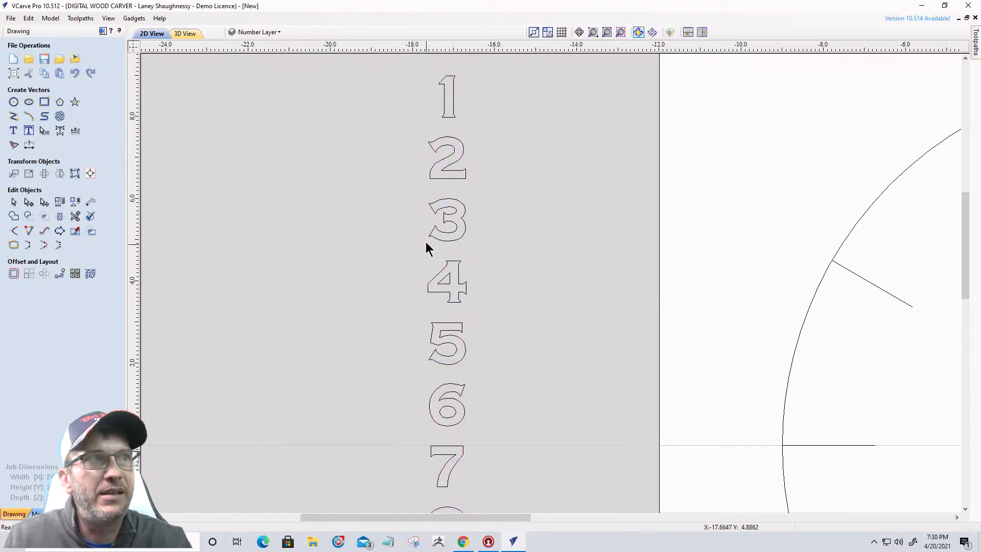
{"action": "left_click", "coordinate": [455, 123]}
{"action": "left_click", "coordinate": [446, 156]}
{"action": "left_click", "coordinate": [446, 221]}
{"action": "left_click", "coordinate": [442, 280]}
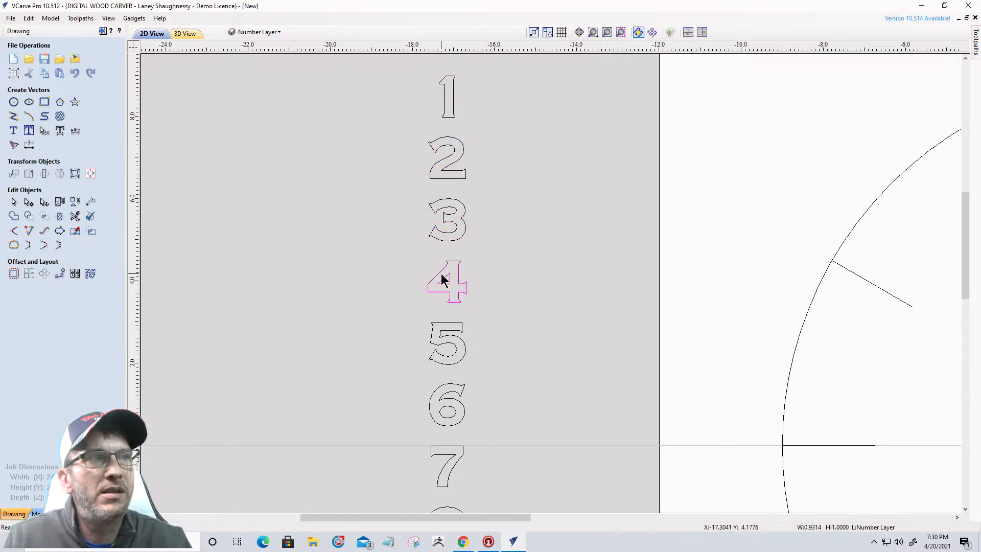
{"action": "scroll", "coordinate": [369, 226], "scroll_direction": "down", "scroll_amount": 4}
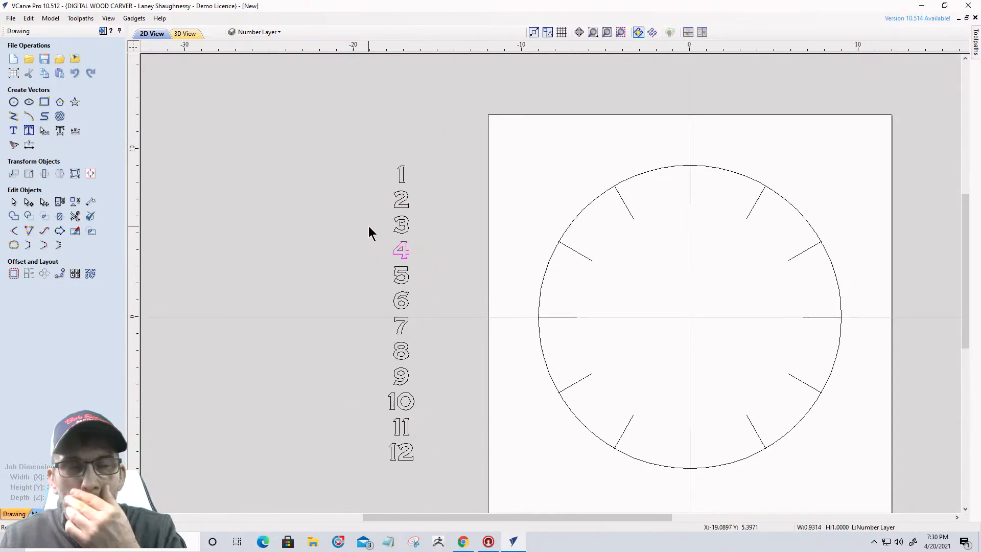
- Make Layer 1 active and group the clock circle with its 12 hour lines
{"action": "left_click", "coordinate": [276, 33]}
{"action": "left_click", "coordinate": [280, 49]}
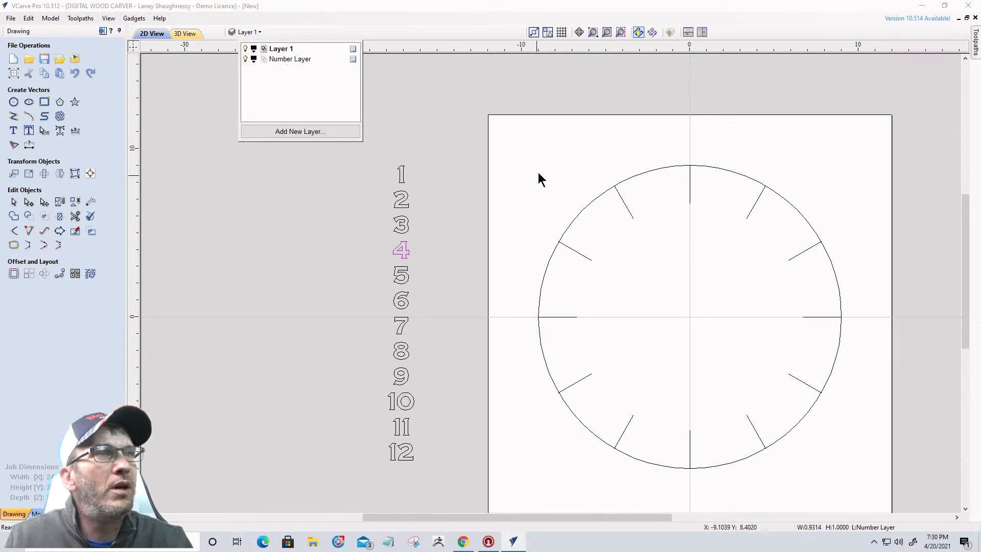
{"action": "left_click", "coordinate": [536, 176]}
{"action": "left_click_drag", "start_coordinate": [506, 137], "coordinate": [858, 496]}
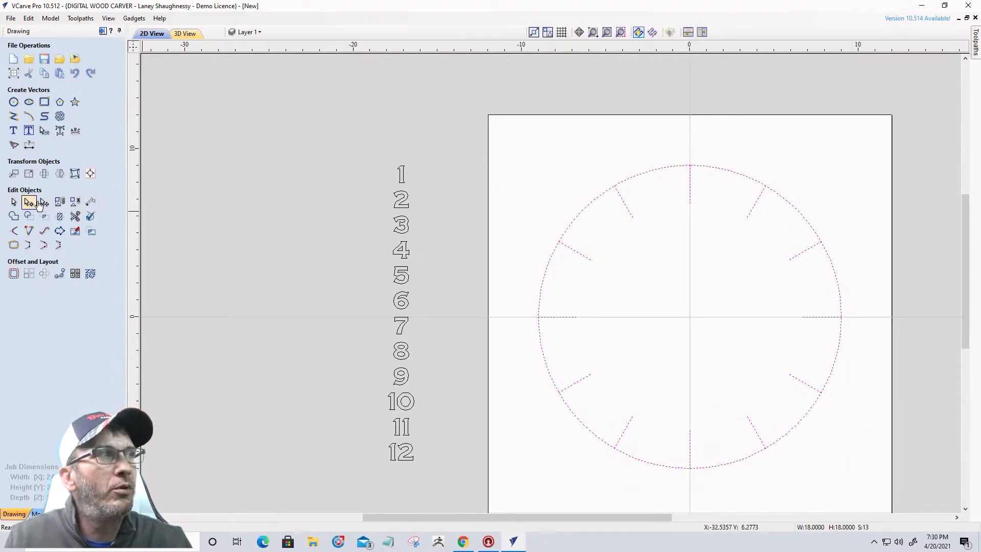
{"action": "left_click", "coordinate": [59, 202]}
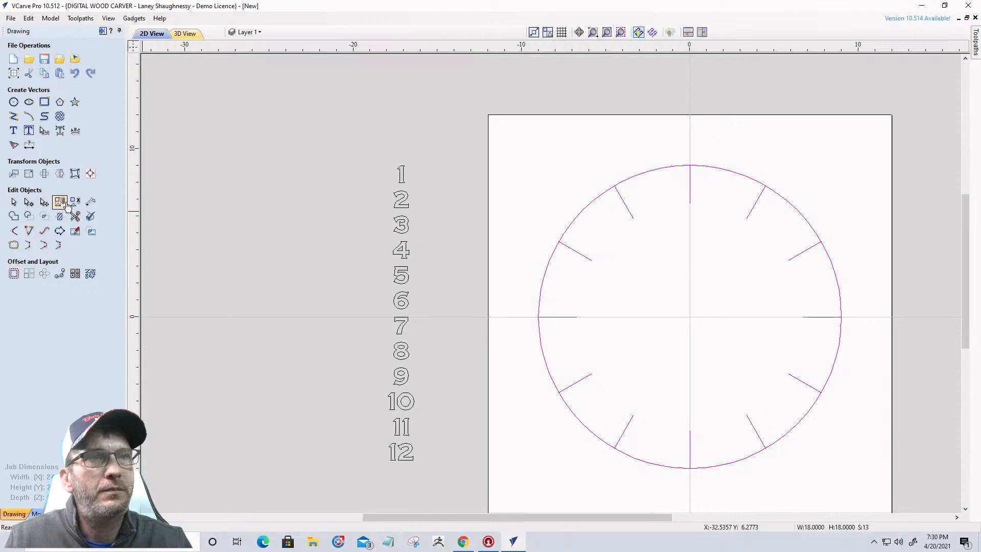
- Move the number 1 onto the 12 o'clock hour line, centred on the line's midpoint
{"action": "left_click", "coordinate": [410, 185]}
{"action": "left_click", "coordinate": [403, 178]}
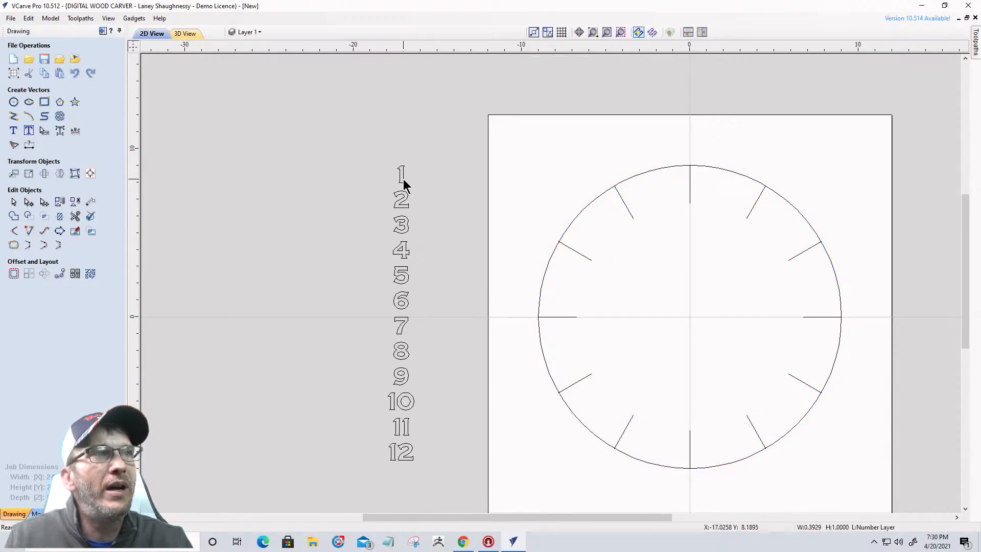
{"action": "left_click", "coordinate": [403, 176]}
{"action": "left_click_drag", "start_coordinate": [401, 174], "coordinate": [690, 184]}
{"action": "scroll", "coordinate": [688, 202], "scroll_direction": "up", "scroll_amount": 5}
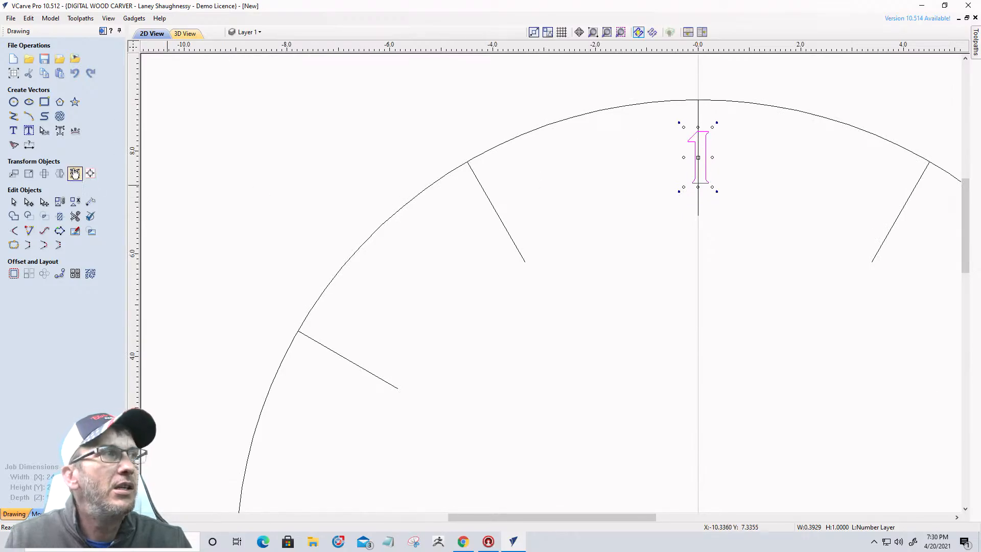
- Attempt node editing without converting the number to curves, and ungroup the clock circle and hour lines
{"action": "left_click", "coordinate": [28, 202]}
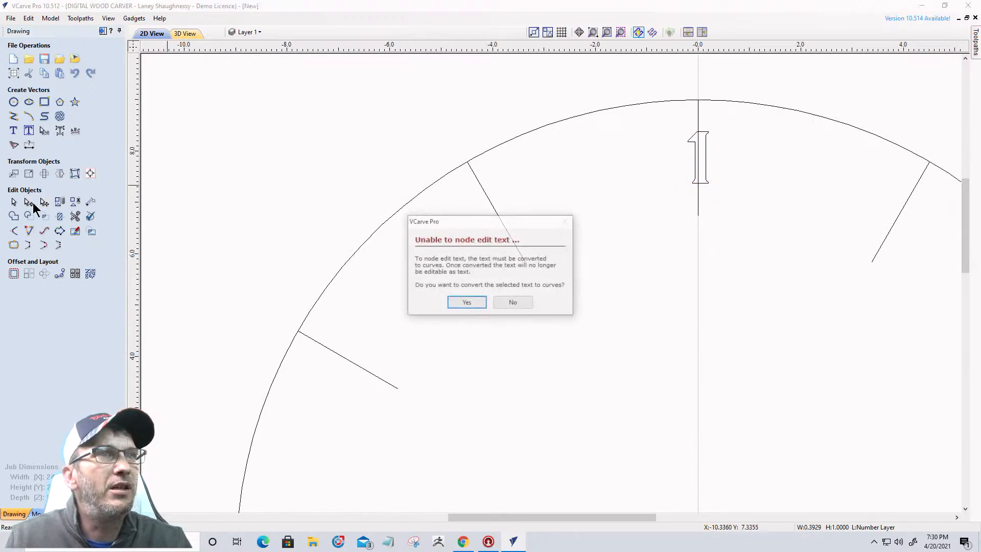
{"action": "left_click", "coordinate": [511, 306]}
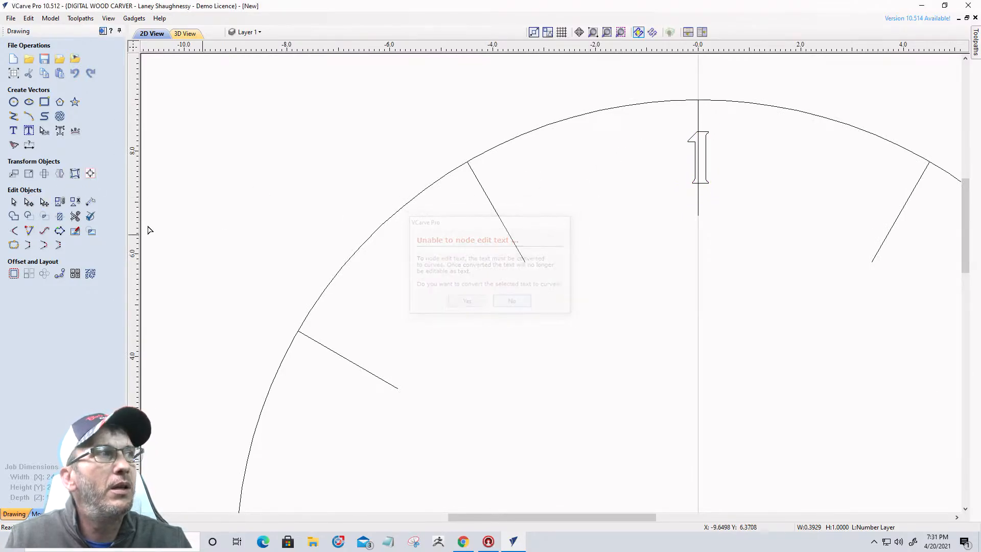
{"action": "double_click", "coordinate": [697, 108]}
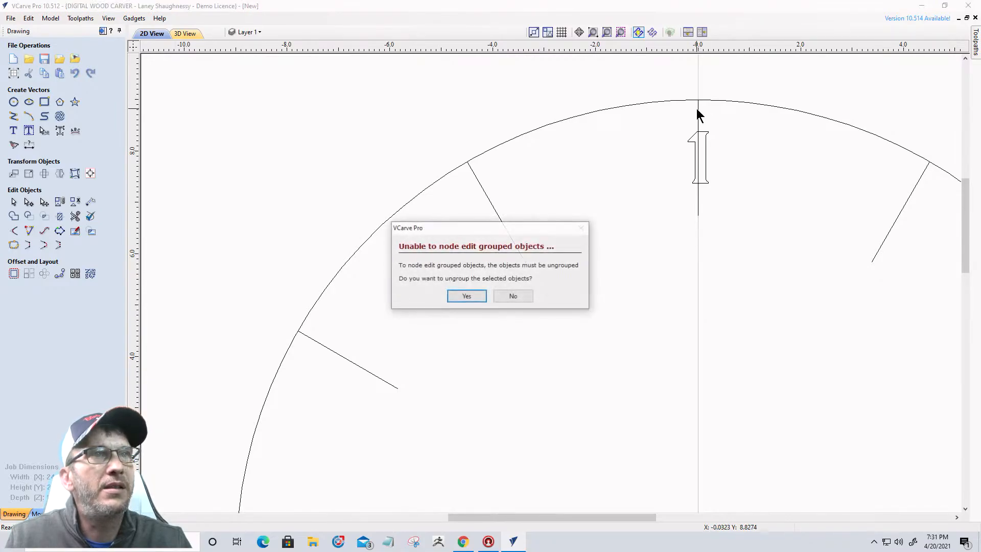
{"action": "left_click", "coordinate": [466, 296]}
{"action": "scroll", "coordinate": [705, 158], "scroll_direction": "up", "scroll_amount": 3}
{"action": "double_click", "coordinate": [707, 186]}
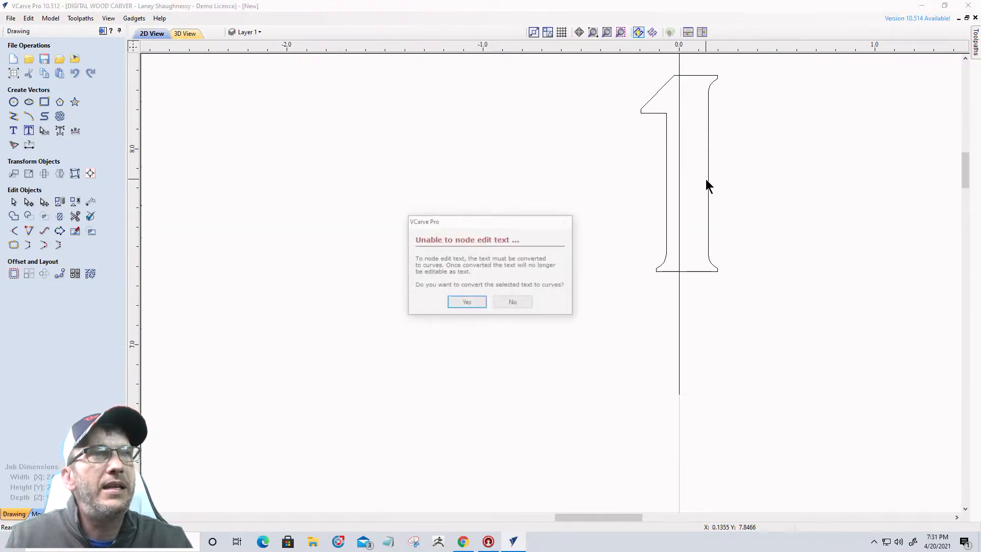
{"action": "left_click", "coordinate": [513, 303]}
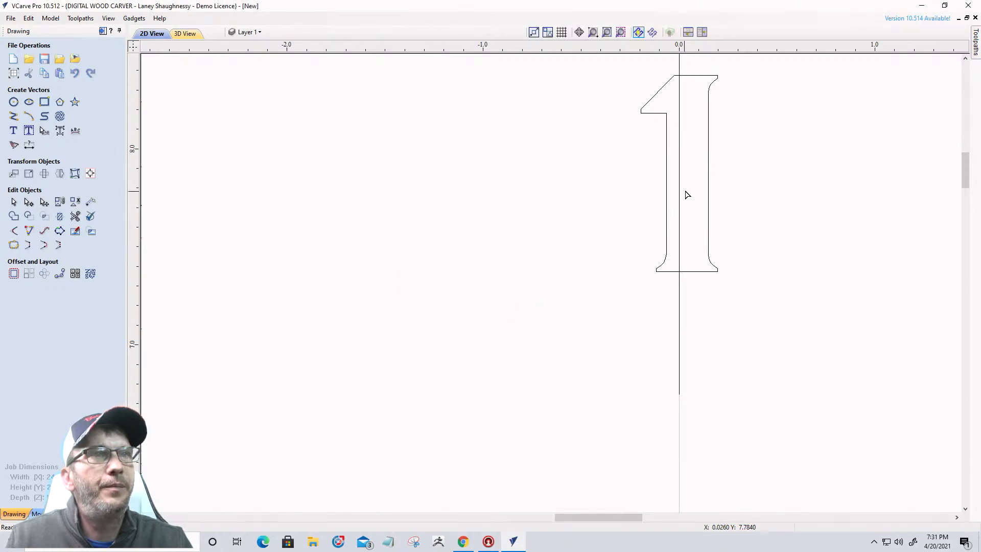
{"action": "double_click", "coordinate": [710, 194]}
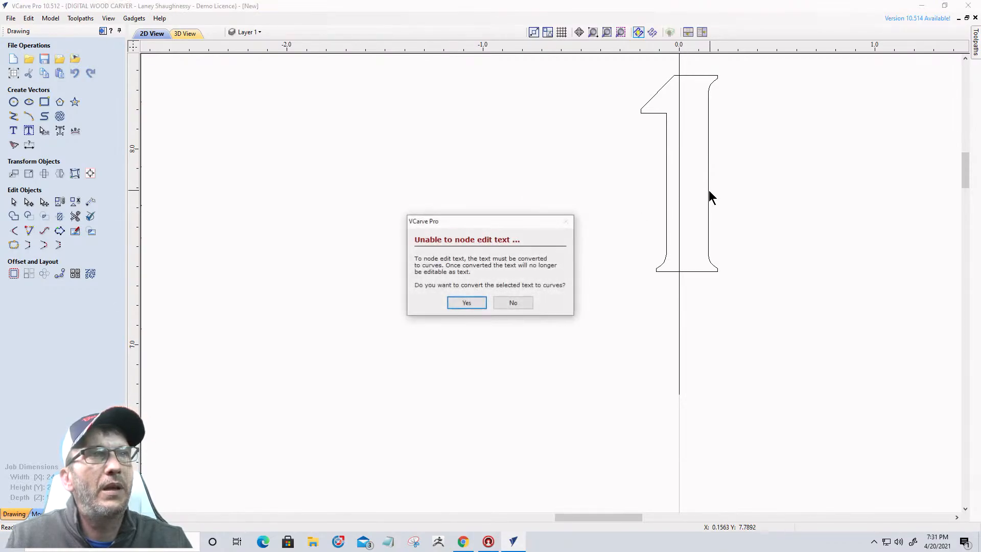
{"action": "left_click", "coordinate": [514, 305]}
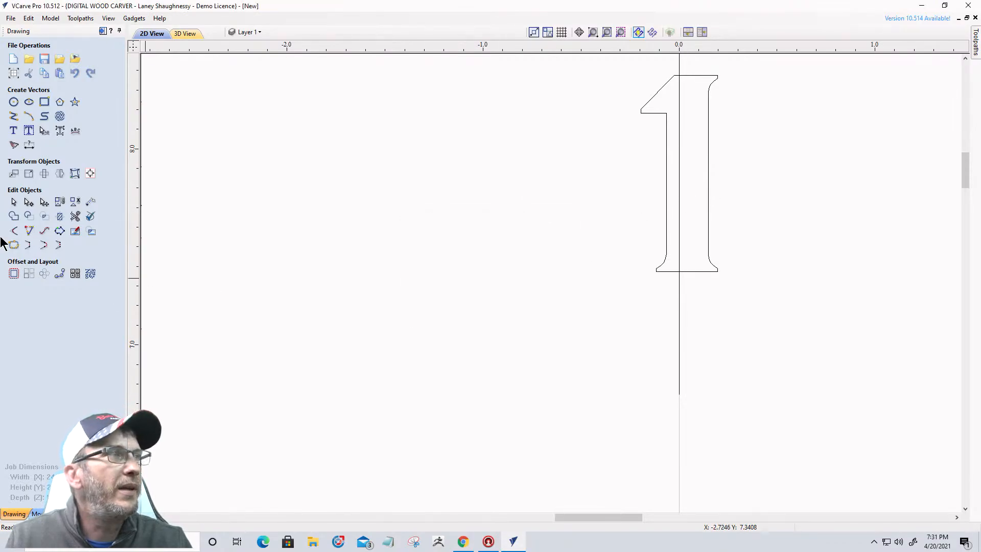
- Examine how the centre of the number 1 lines up with the midpoint of the 12 o'clock hour line
{"action": "left_click", "coordinate": [708, 189]}
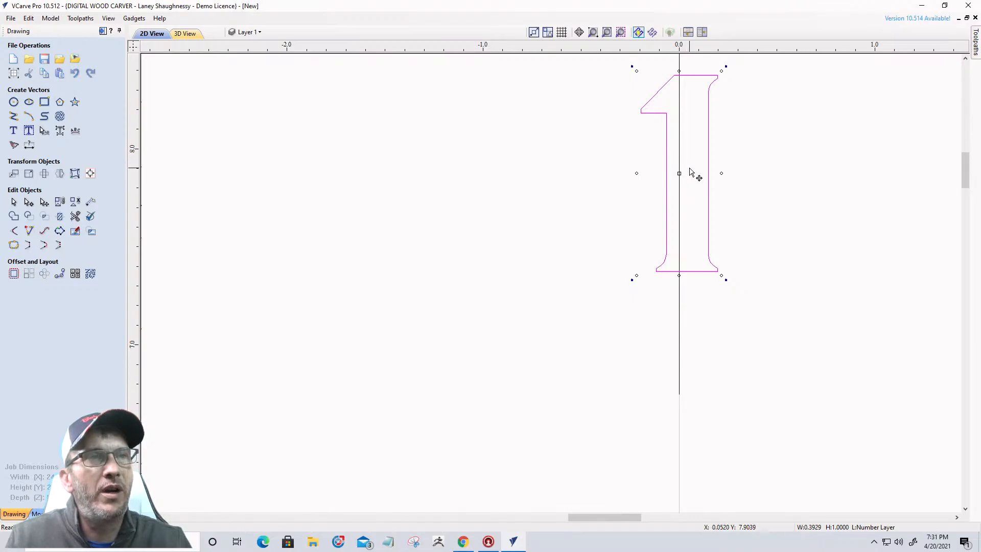
{"action": "scroll", "coordinate": [690, 174], "scroll_direction": "up", "scroll_amount": 2}
{"action": "scroll", "coordinate": [658, 197], "scroll_direction": "down", "scroll_amount": 4}
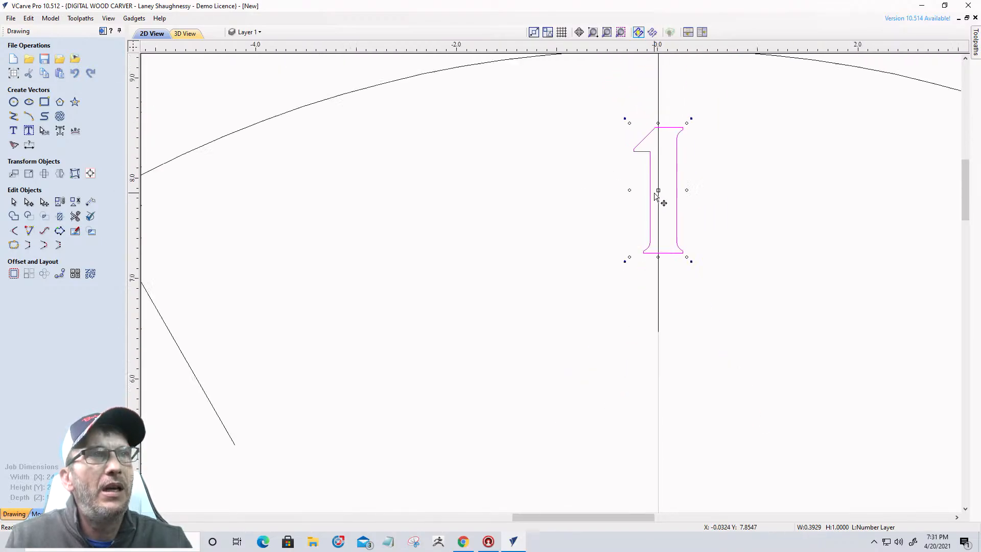
{"action": "left_click", "coordinate": [658, 259]}
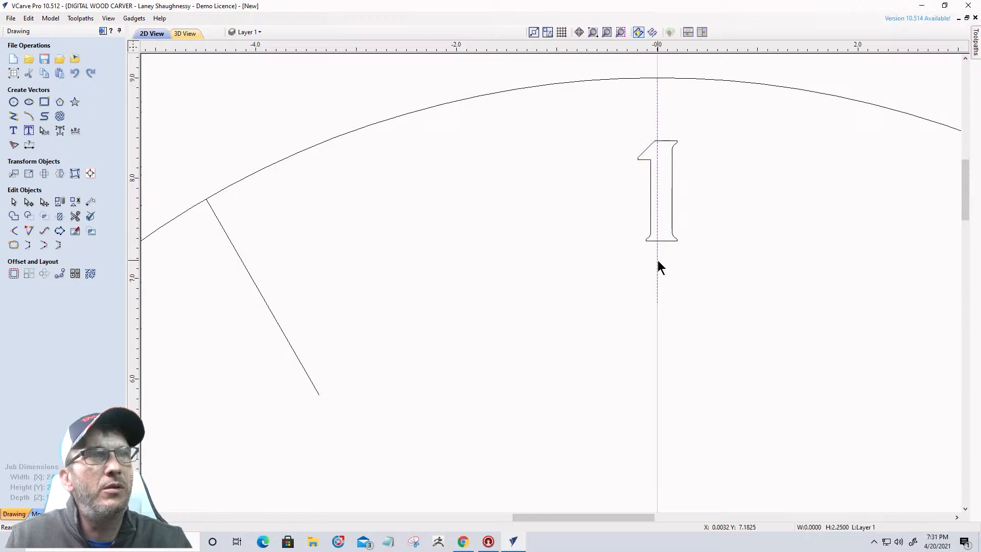
{"action": "left_click", "coordinate": [657, 260]}
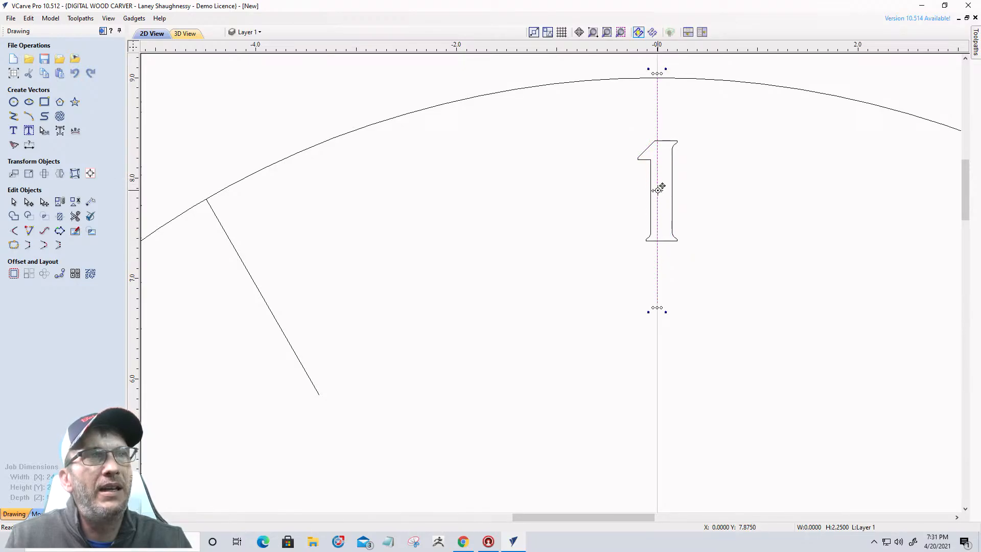
{"action": "scroll", "coordinate": [657, 189], "scroll_direction": "up", "scroll_amount": 4}
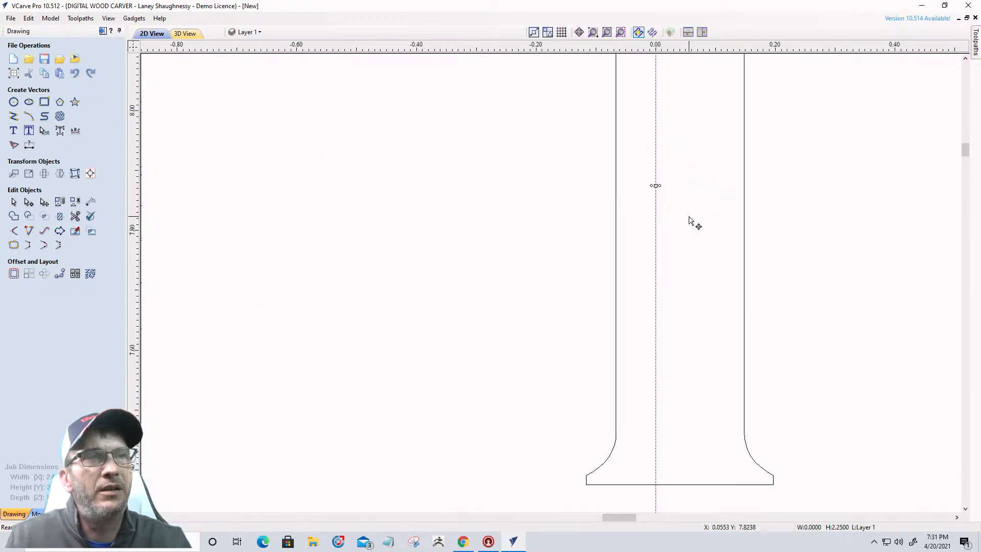
{"action": "scroll", "coordinate": [691, 220], "scroll_direction": "down", "scroll_amount": 6}
{"action": "scroll", "coordinate": [686, 214], "scroll_direction": "down", "scroll_amount": 4}
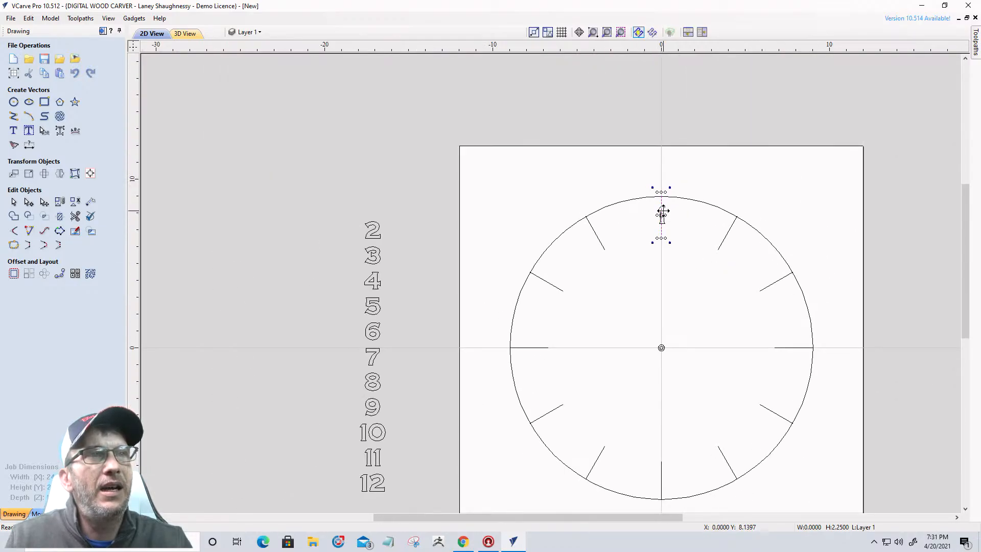
- Return the number 1 to the top of the number column and revert the numbers to a single text block
{"action": "left_click", "coordinate": [665, 212]}
{"action": "left_click_drag", "start_coordinate": [665, 216], "coordinate": [375, 205]}
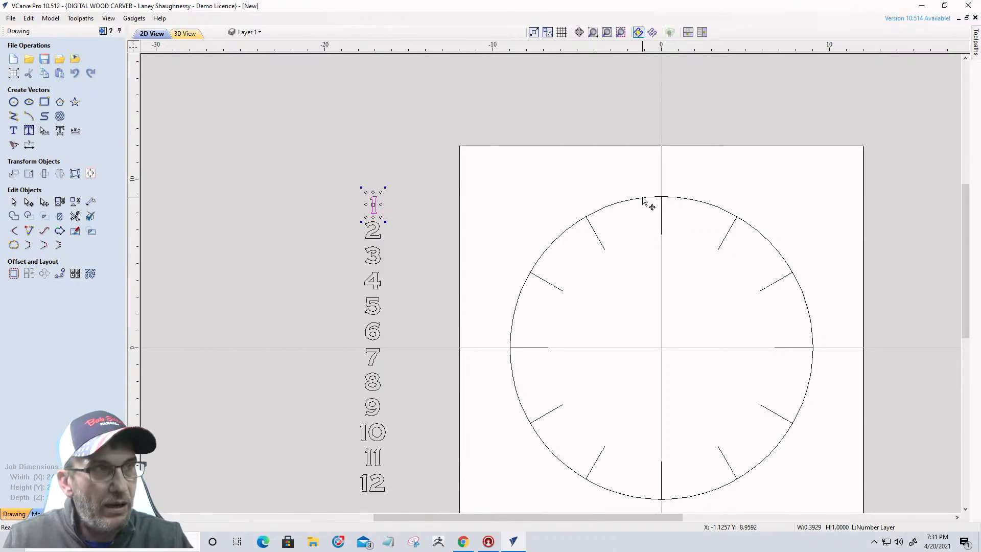
{"action": "key", "text": "ctrl+z"}
{"action": "key", "text": "ctrl+y"}
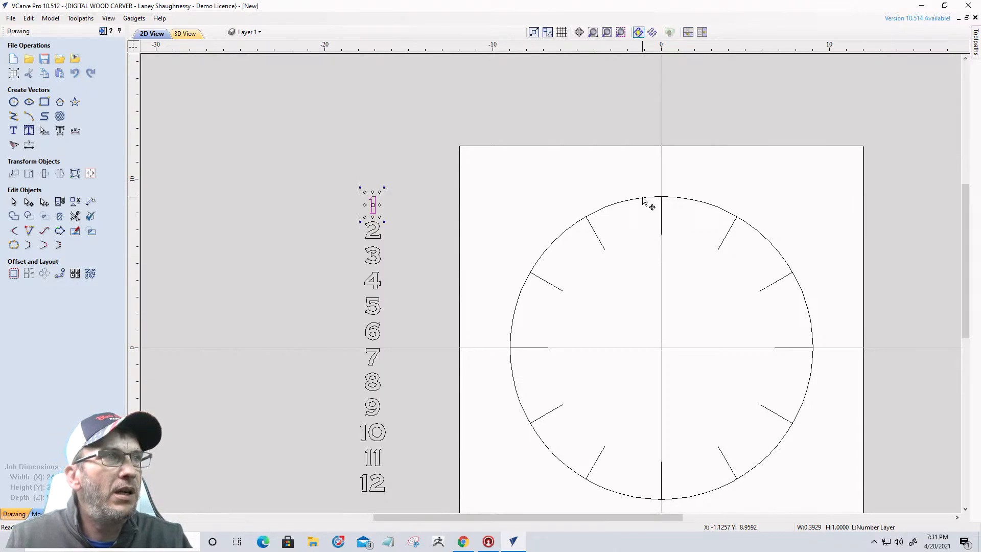
{"action": "left_click", "coordinate": [375, 234]}
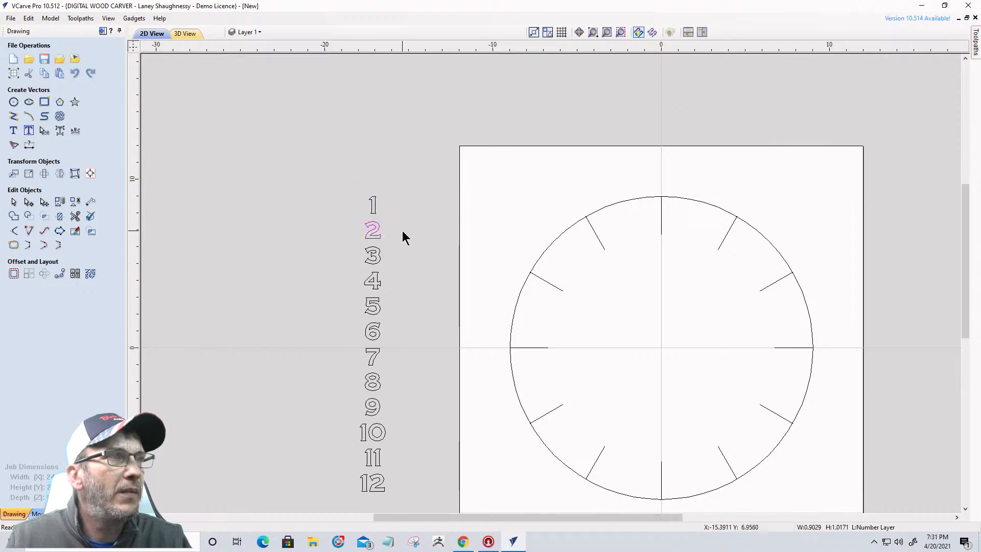
{"action": "left_click", "coordinate": [406, 217]}
- Set the number block's text height to 1.25 inches and break the block into separate lines
{"action": "left_click", "coordinate": [373, 207]}
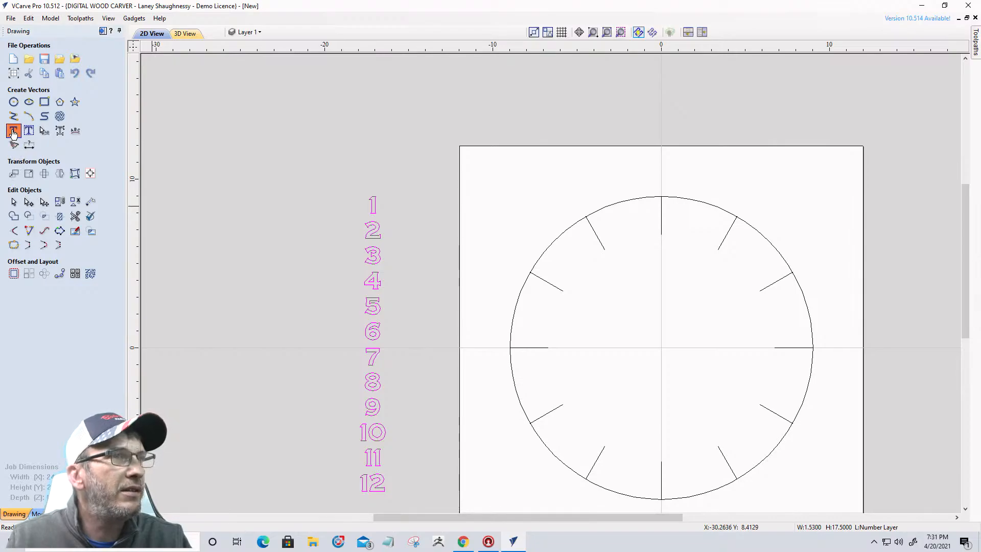
{"action": "left_click", "coordinate": [13, 132]}
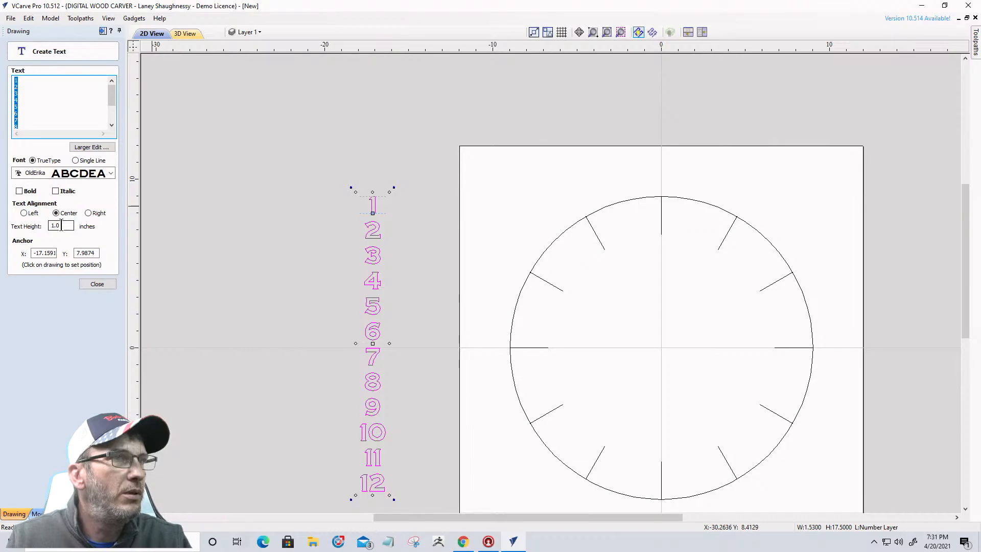
{"action": "left_click_drag", "start_coordinate": [61, 226], "coordinate": [40, 226]}
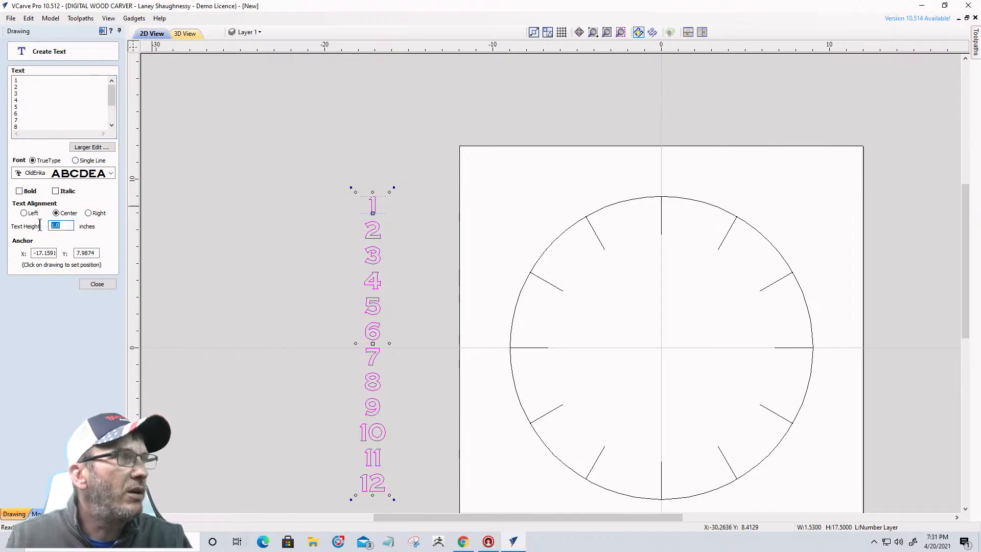
{"action": "type", "text": "1.25"}
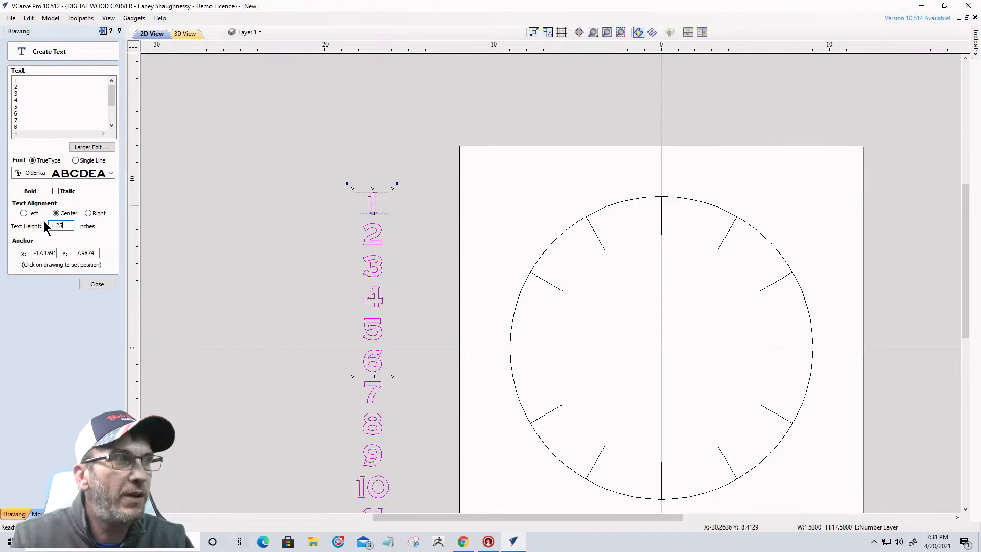
{"action": "left_click", "coordinate": [93, 284]}
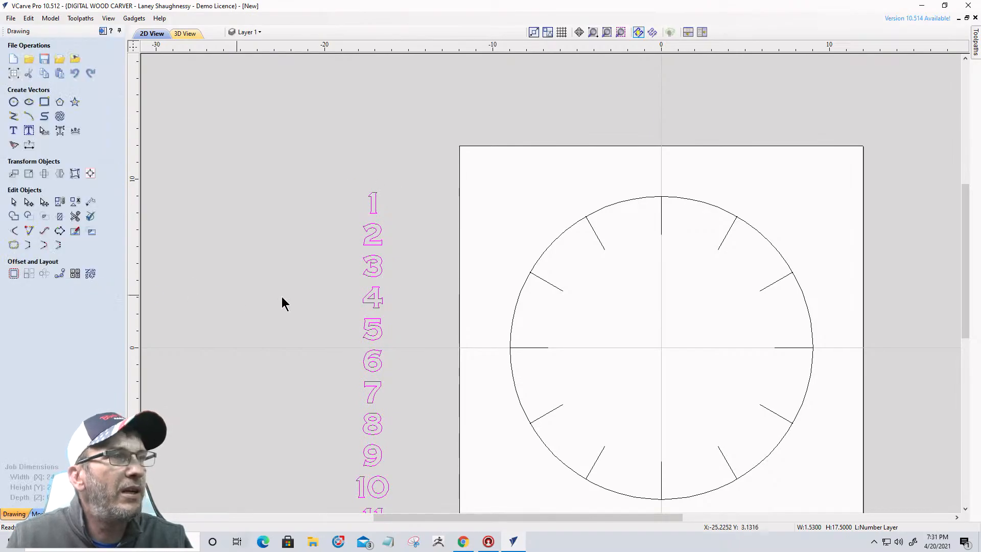
{"action": "right_click", "coordinate": [369, 247]}
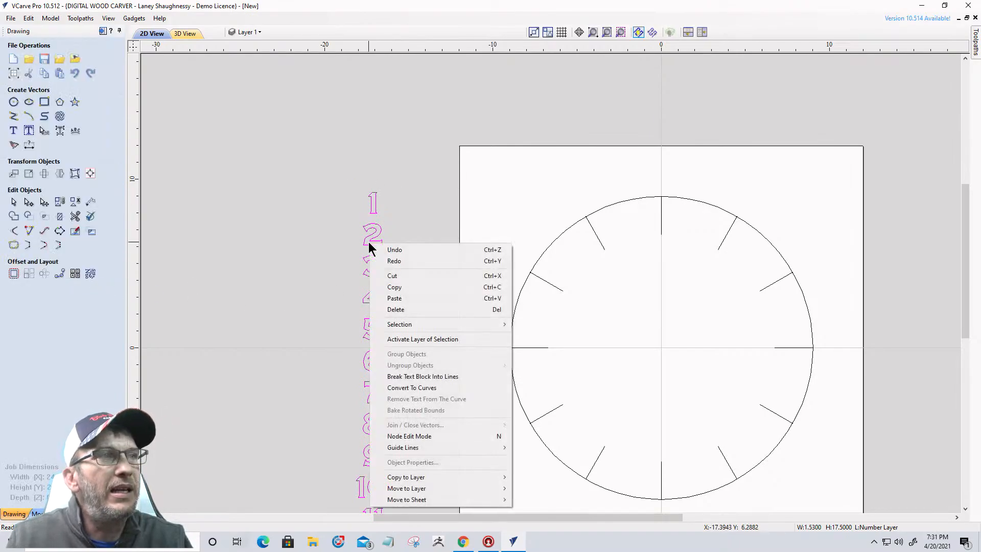
{"action": "left_click", "coordinate": [395, 376]}
- Group the clock circle with its 12 hour lines
{"action": "scroll", "coordinate": [444, 268], "scroll_direction": "down", "scroll_amount": 1}
{"action": "left_click_drag", "start_coordinate": [494, 211], "coordinate": [726, 455]}
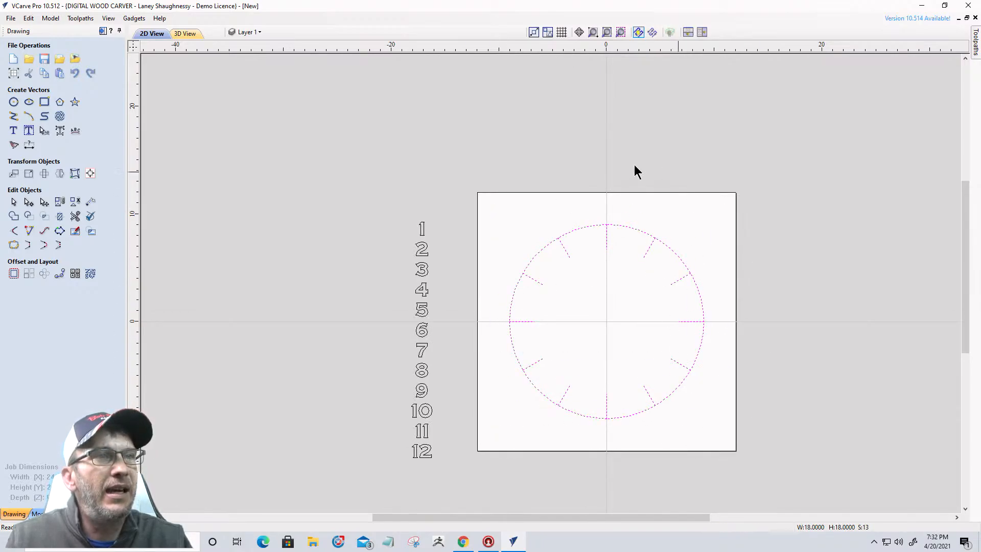
{"action": "left_click", "coordinate": [60, 203]}
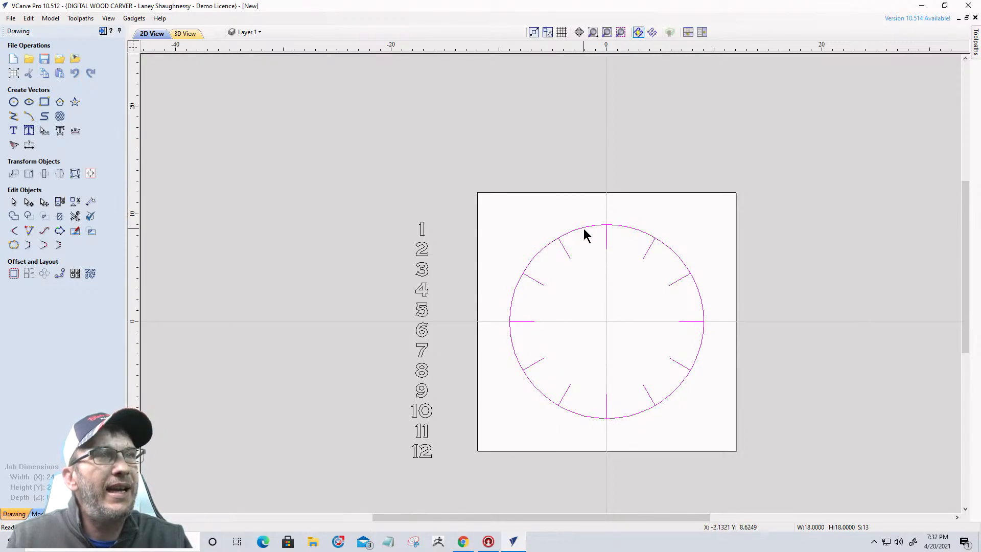
{"action": "scroll", "coordinate": [587, 376], "scroll_direction": "up", "scroll_amount": 5}
{"action": "scroll", "coordinate": [596, 329], "scroll_direction": "down", "scroll_amount": 3}
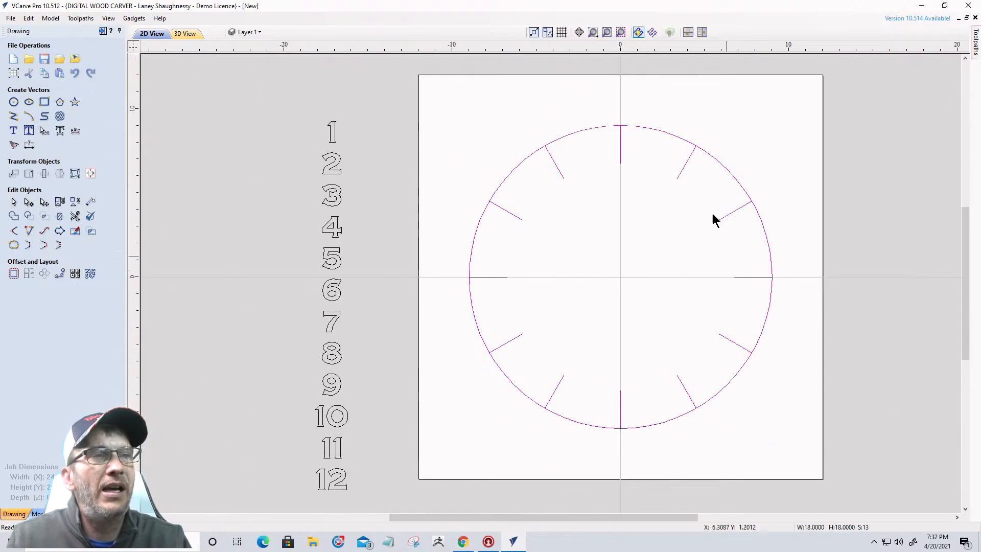
- Move all the numbers from 1 to 12 to the Number Layer
{"action": "left_click", "coordinate": [250, 32]}
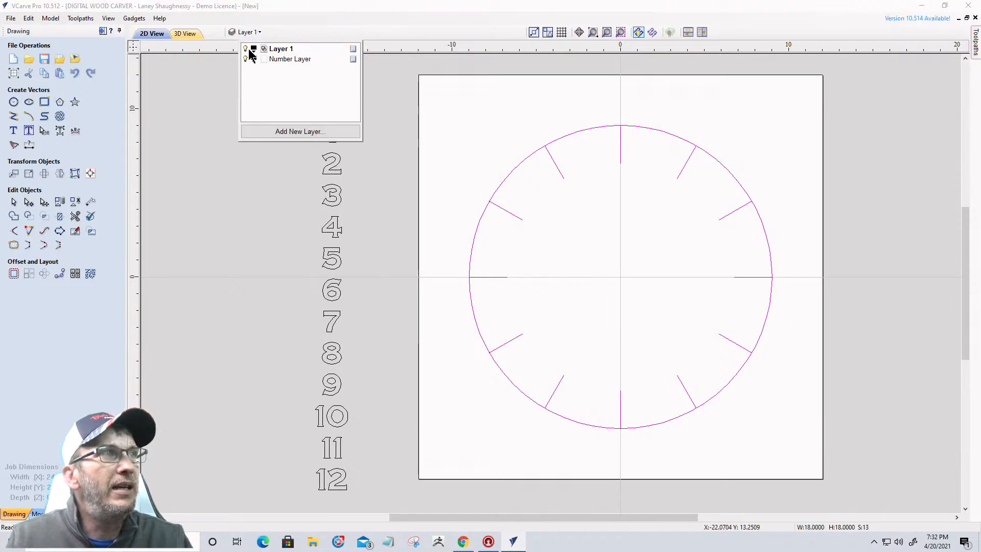
{"action": "left_click", "coordinate": [311, 163]}
{"action": "left_click_drag", "start_coordinate": [281, 77], "coordinate": [394, 512]}
{"action": "right_click", "coordinate": [329, 387]}
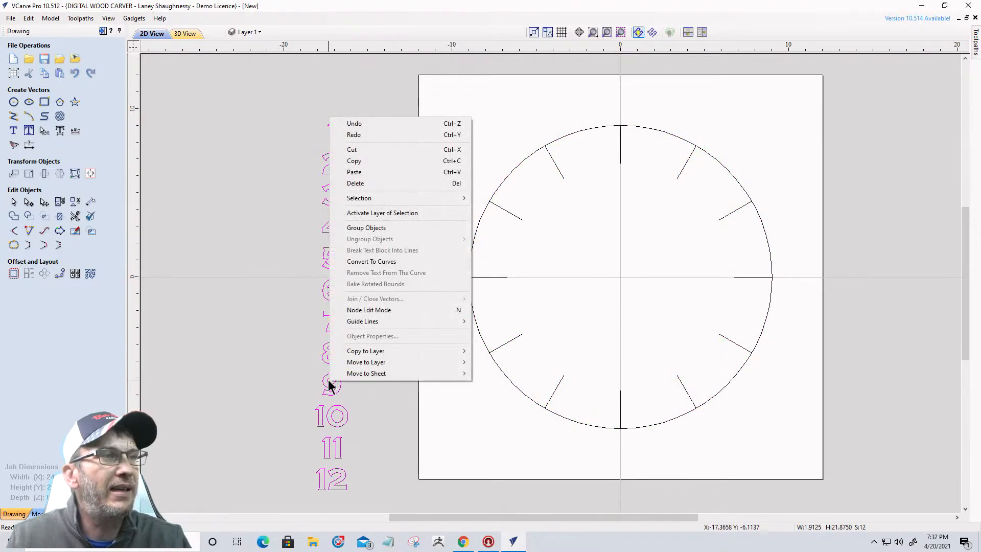
{"action": "mouse_move", "coordinate": [350, 367]}
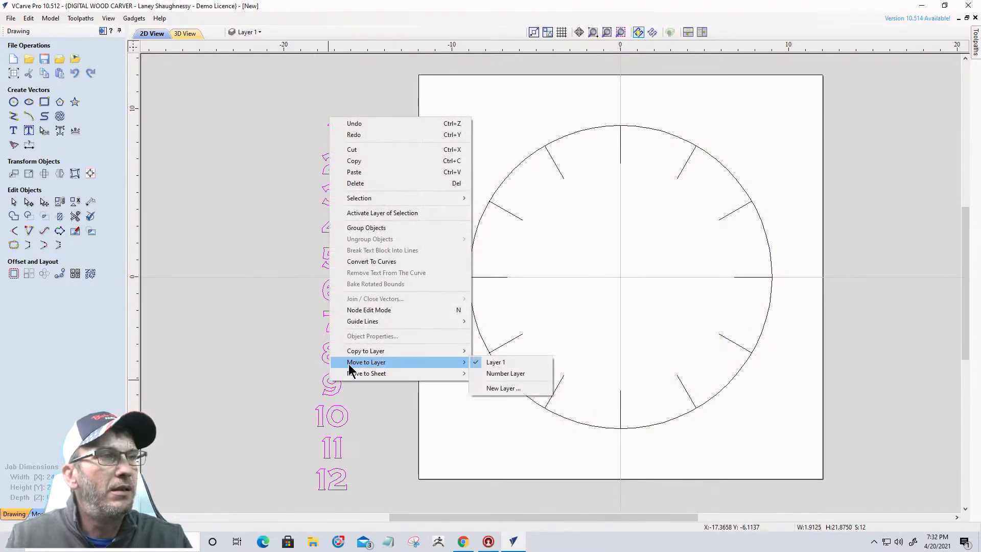
{"action": "left_click", "coordinate": [504, 373]}
{"action": "left_click", "coordinate": [367, 204]}
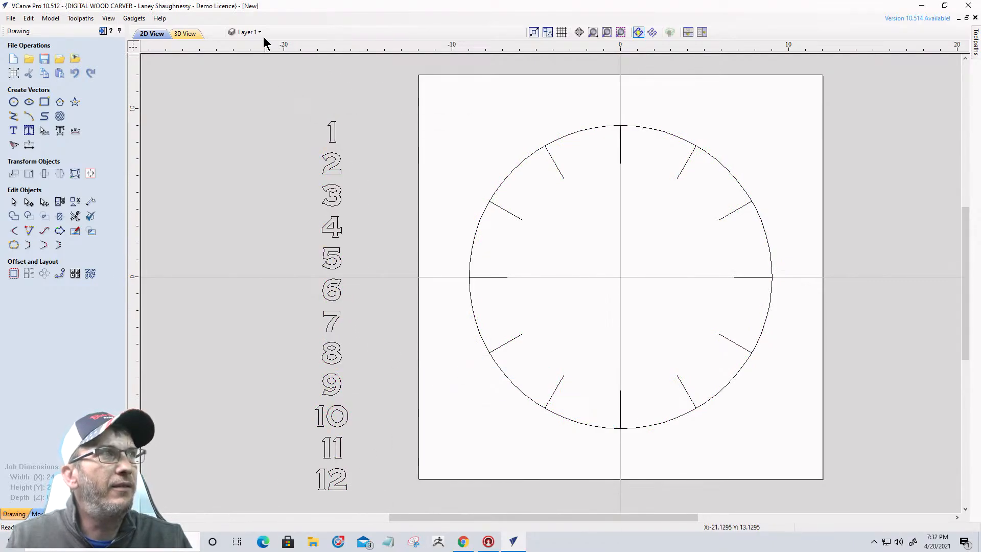
- Toggle the visibility of Layer 1 and Number Layer to check which objects each one holds
{"action": "left_click", "coordinate": [249, 31]}
{"action": "left_click", "coordinate": [245, 49]}
{"action": "left_click", "coordinate": [245, 49]}
{"action": "left_click", "coordinate": [245, 59]}
{"action": "left_click", "coordinate": [245, 59]}
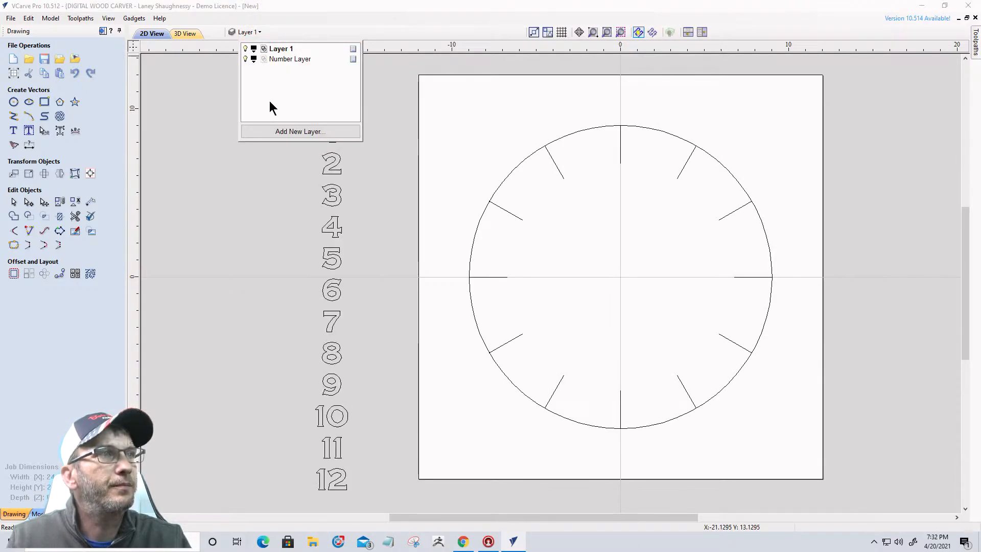
- Try the number 1 on the midpoint of the 12 o'clock hour line, and move it back above the number 2
{"action": "left_click", "coordinate": [332, 142]}
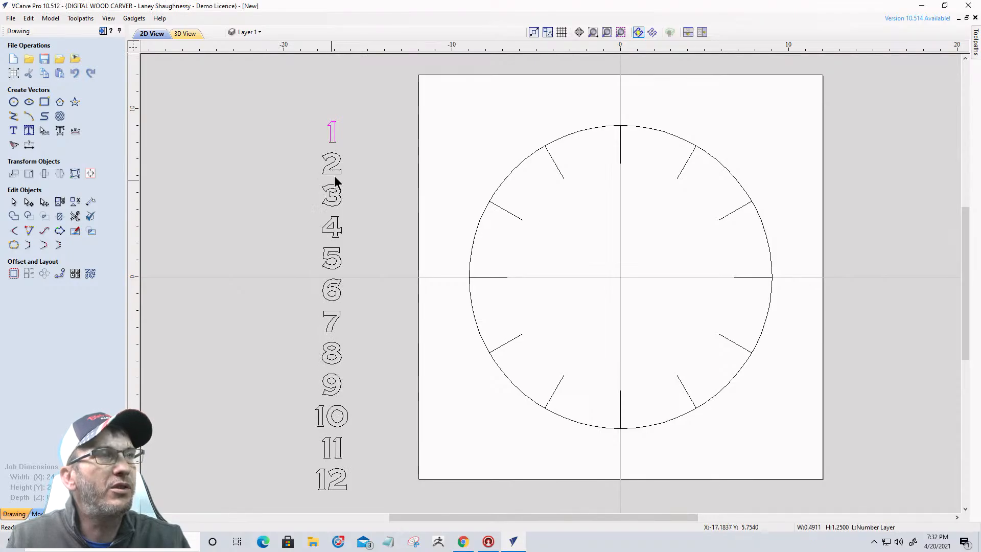
{"action": "left_click", "coordinate": [332, 140]}
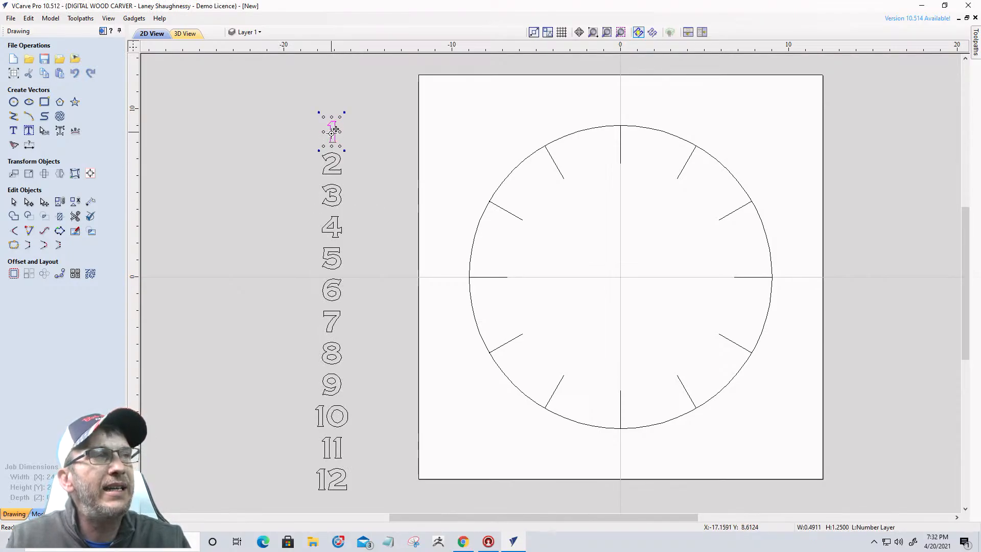
{"action": "scroll", "coordinate": [286, 99], "scroll_direction": "up", "scroll_amount": 4}
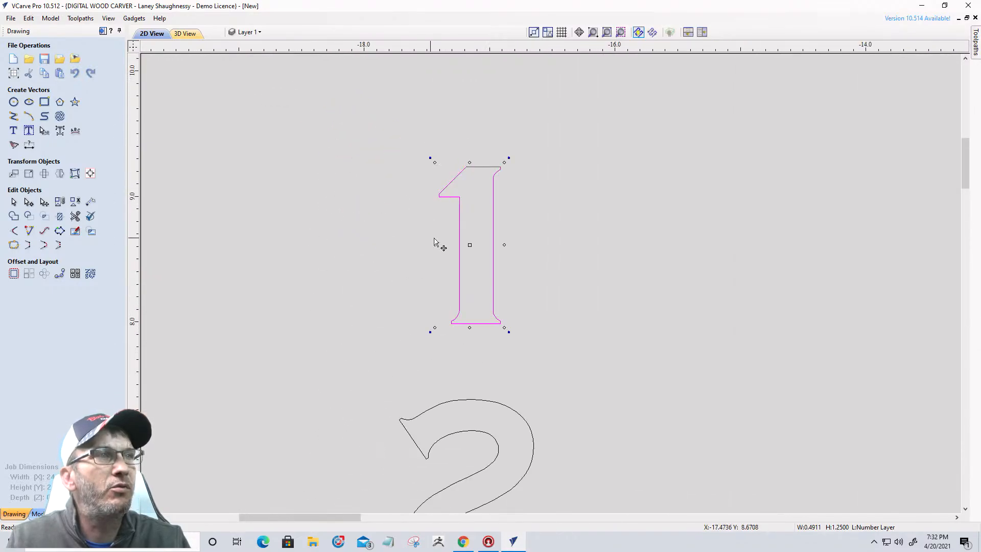
{"action": "scroll", "coordinate": [471, 244], "scroll_direction": "down", "scroll_amount": 5}
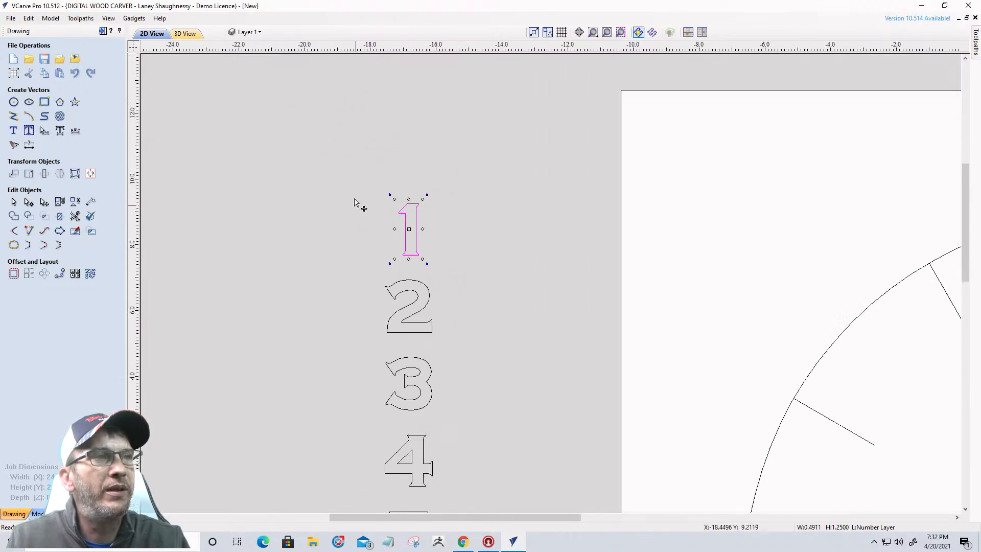
{"action": "left_click_drag", "start_coordinate": [370, 201], "coordinate": [602, 214]}
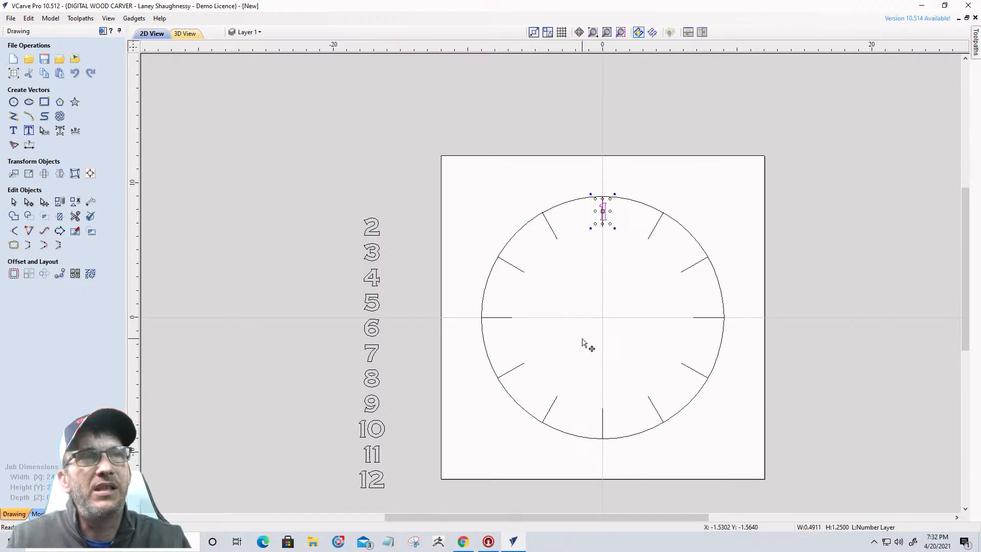
{"action": "key", "text": "F6"}
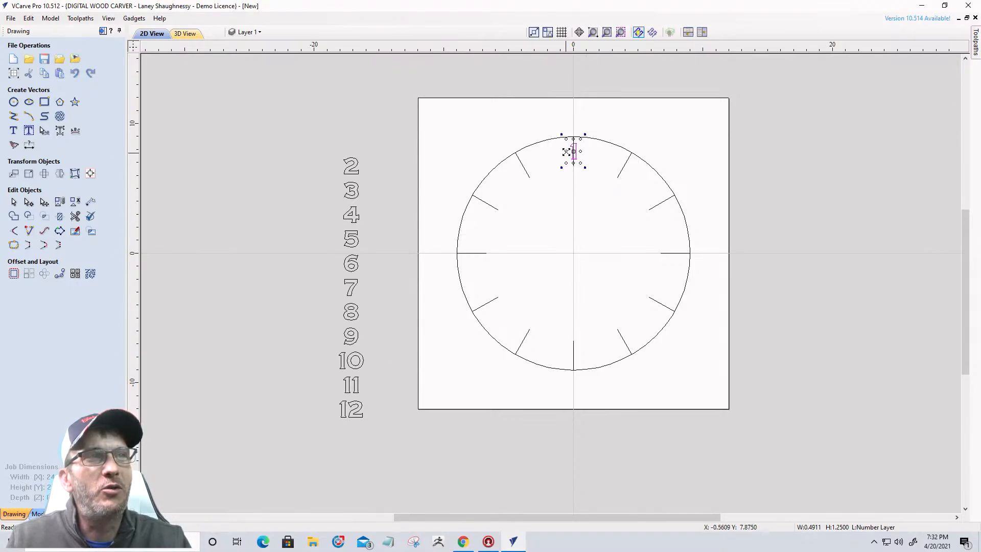
{"action": "left_click_drag", "start_coordinate": [572, 149], "coordinate": [350, 135]}
- Centre the number 12 on the 12 o'clock hour line and the number 1 on the 1 o'clock hour line
{"action": "left_click", "coordinate": [350, 412]}
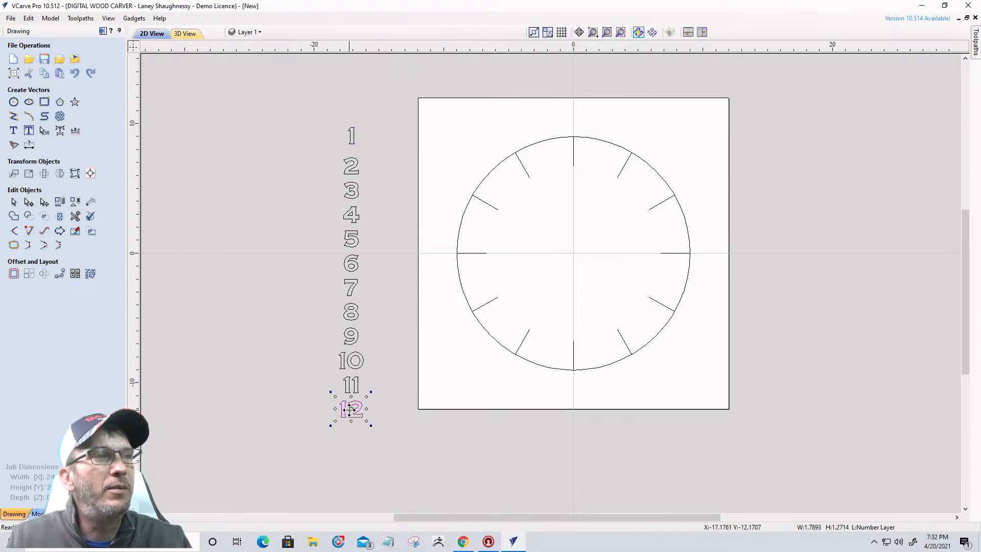
{"action": "left_click_drag", "start_coordinate": [356, 406], "coordinate": [575, 153]}
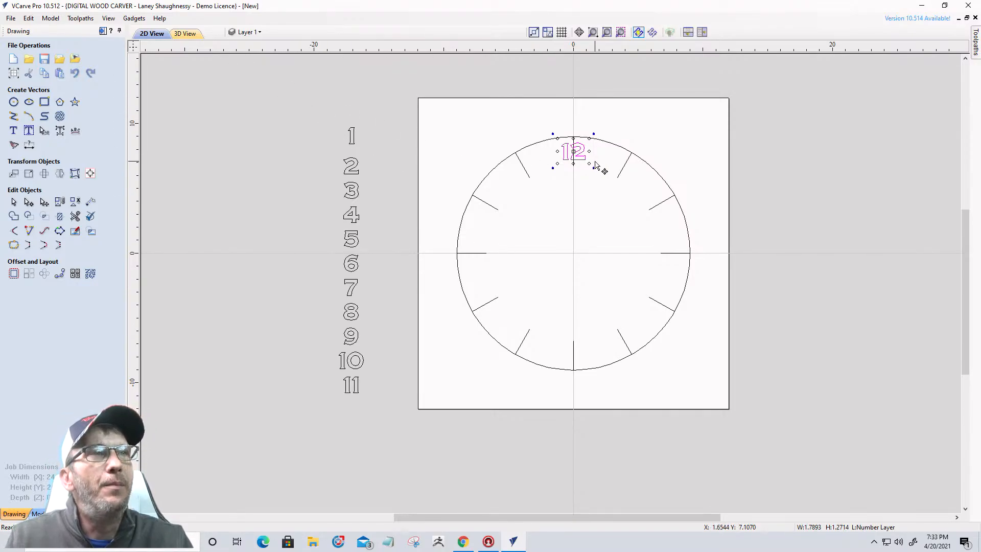
{"action": "left_click", "coordinate": [351, 140]}
{"action": "left_click_drag", "start_coordinate": [350, 134], "coordinate": [617, 186]}
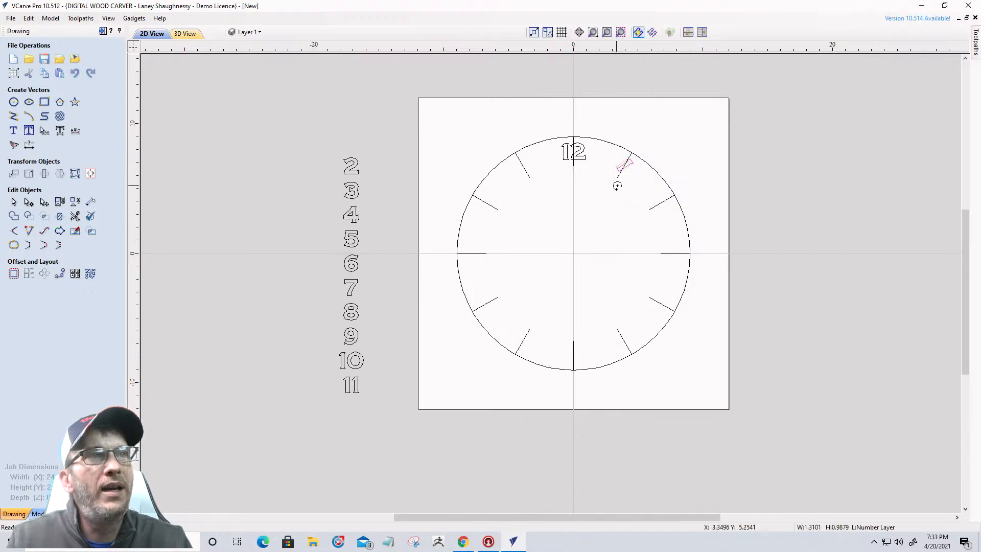
- Try rotating the number 1 to follow its hour line, and undo the rotation
{"action": "mouse_move", "coordinate": [637, 186]}
{"action": "left_mouse_down"}
{"action": "mouse_move", "coordinate": [607, 184]}
{"action": "mouse_move", "coordinate": [629, 191]}
{"action": "left_mouse_up"}
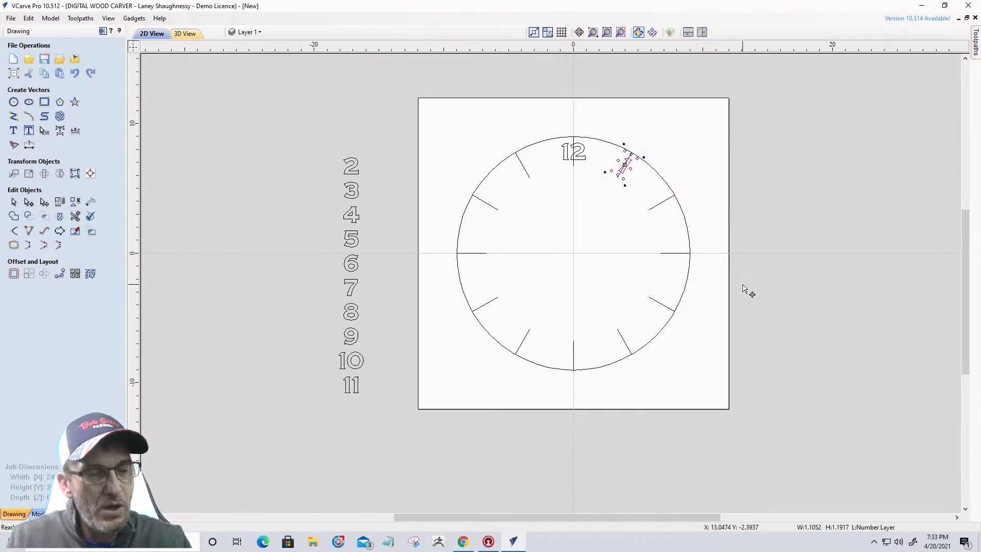
{"action": "key", "text": "ctrl+z"}
{"action": "key", "text": "ctrl+z"}
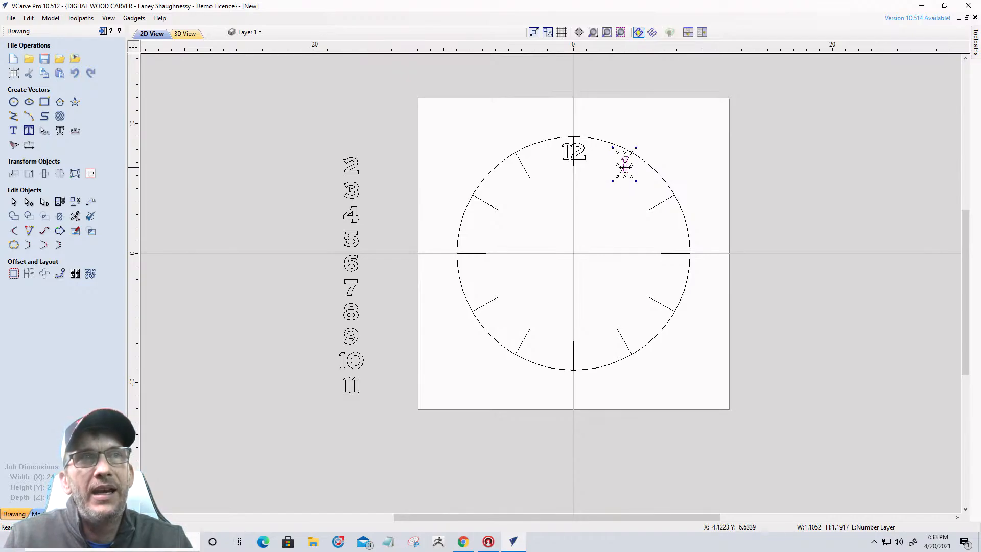
- Try the number 2 on the midpoint of the 2 o'clock hour line, and undo the placement of numbers 2 and 1
{"action": "left_click", "coordinate": [358, 169]}
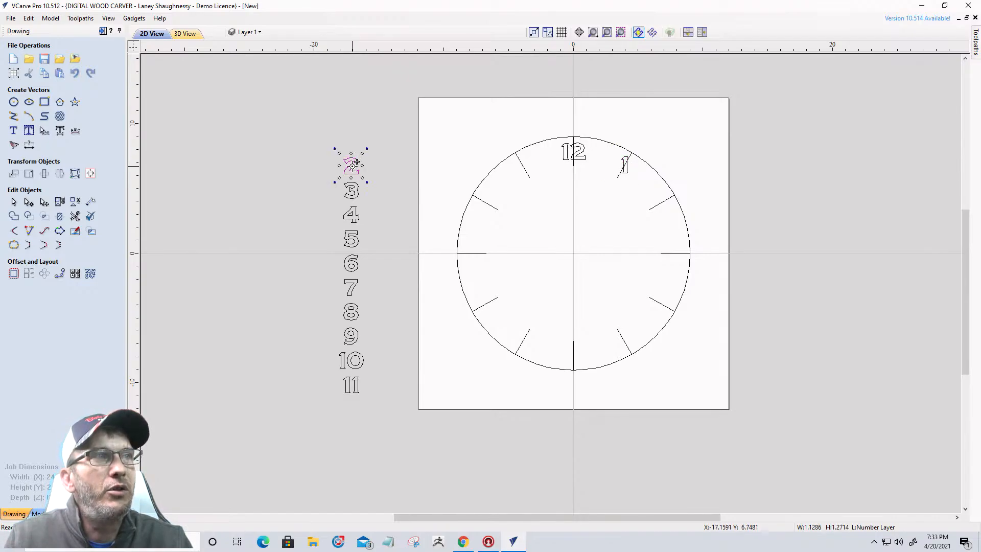
{"action": "left_click_drag", "start_coordinate": [357, 169], "coordinate": [659, 203]}
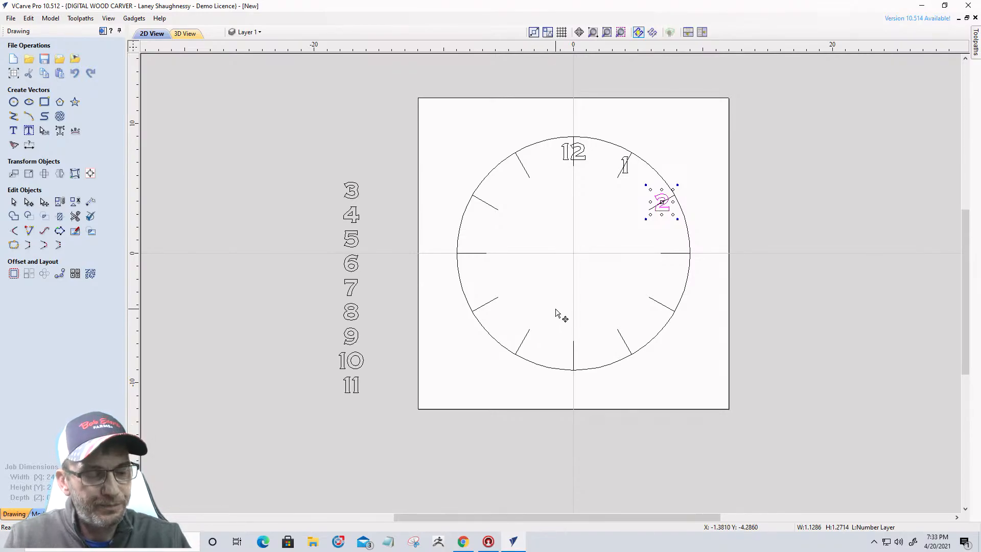
{"action": "left_click", "coordinate": [627, 175]}
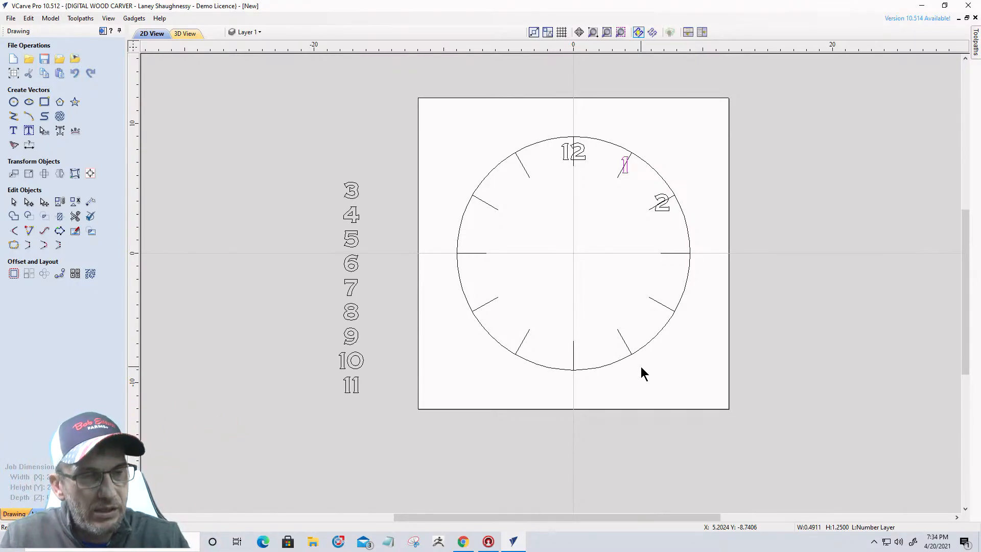
{"action": "key", "text": "ctrl+z"}
{"action": "key", "text": "ctrl+z"}
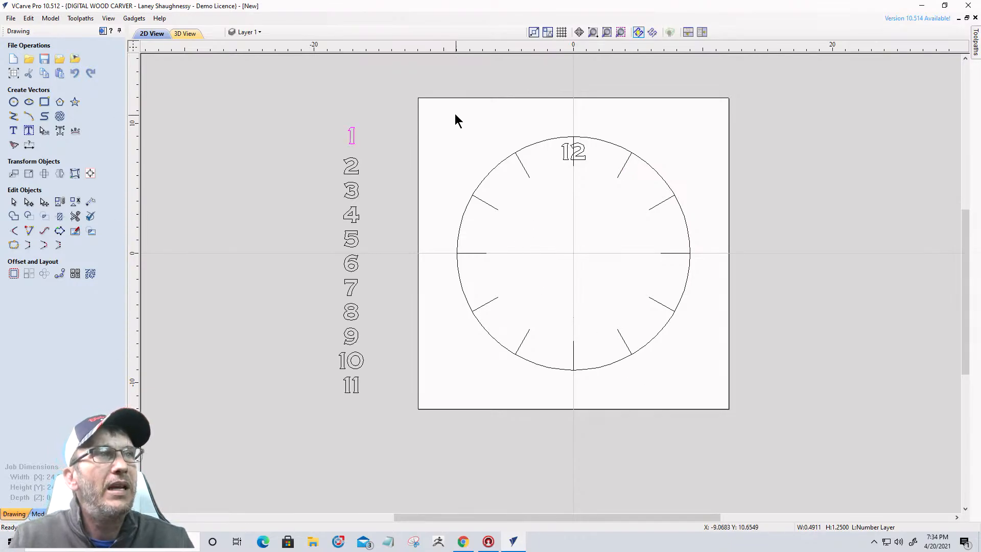
- Rotate the clock circle, hour lines and number 12 together about the centre by a relative angle of 360/12
{"action": "left_click", "coordinate": [442, 103]}
{"action": "left_click_drag", "start_coordinate": [440, 102], "coordinate": [705, 394]}
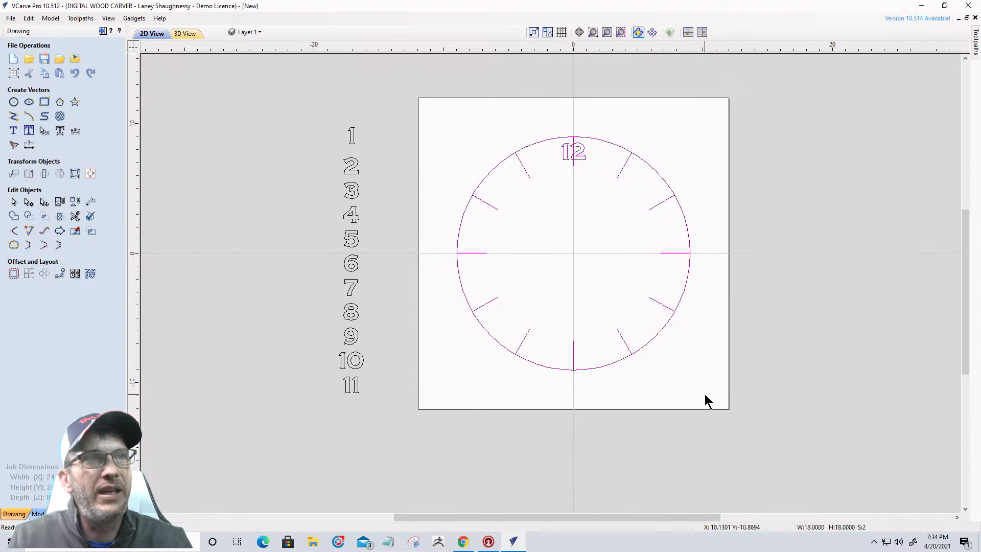
{"action": "scroll", "coordinate": [559, 226], "scroll_direction": "up", "scroll_amount": 1}
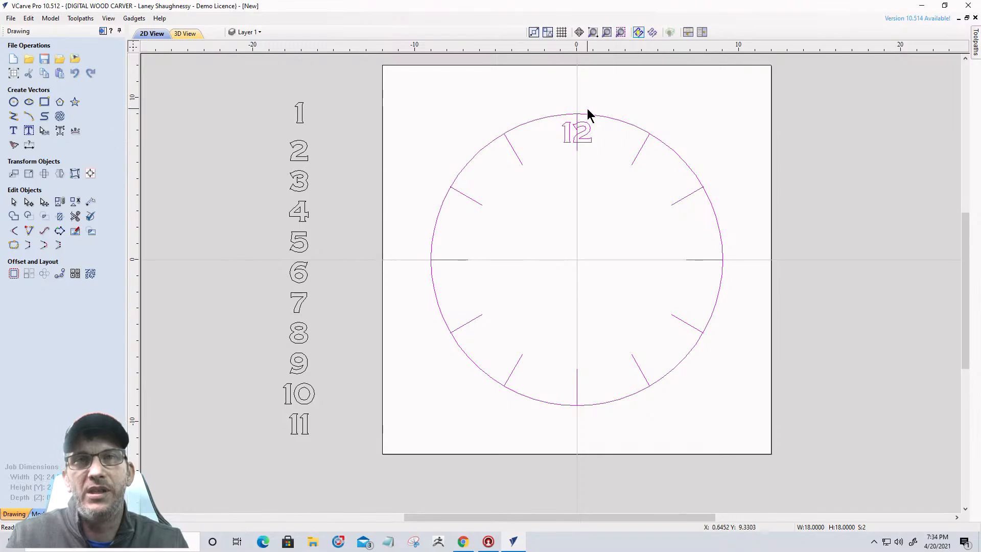
{"action": "left_click", "coordinate": [49, 177]}
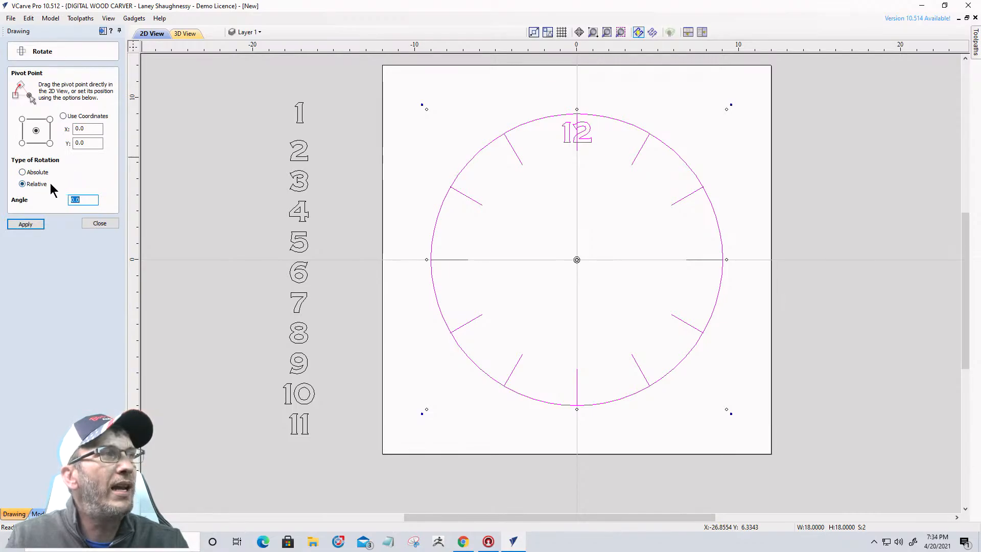
{"action": "left_click", "coordinate": [76, 200]}
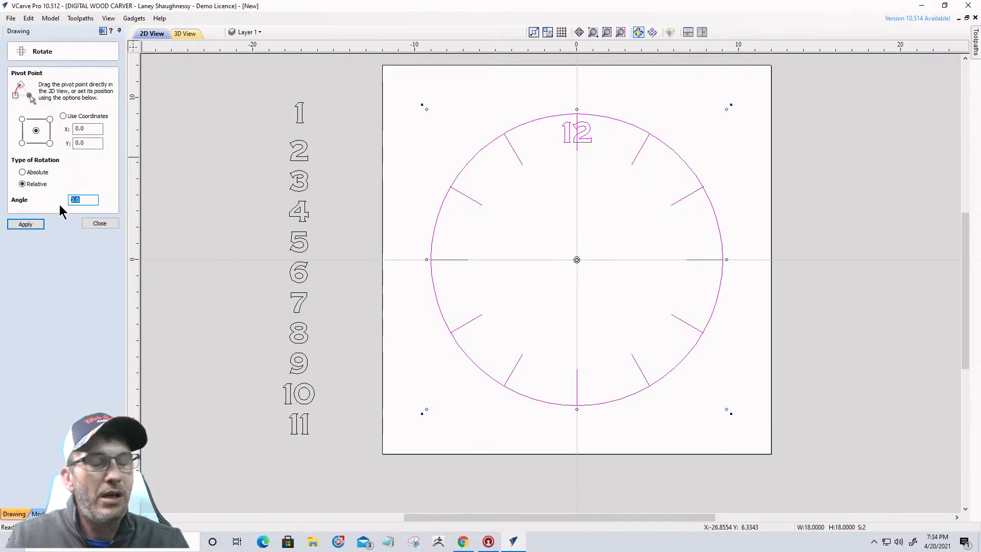
{"action": "type", "text": "360"}
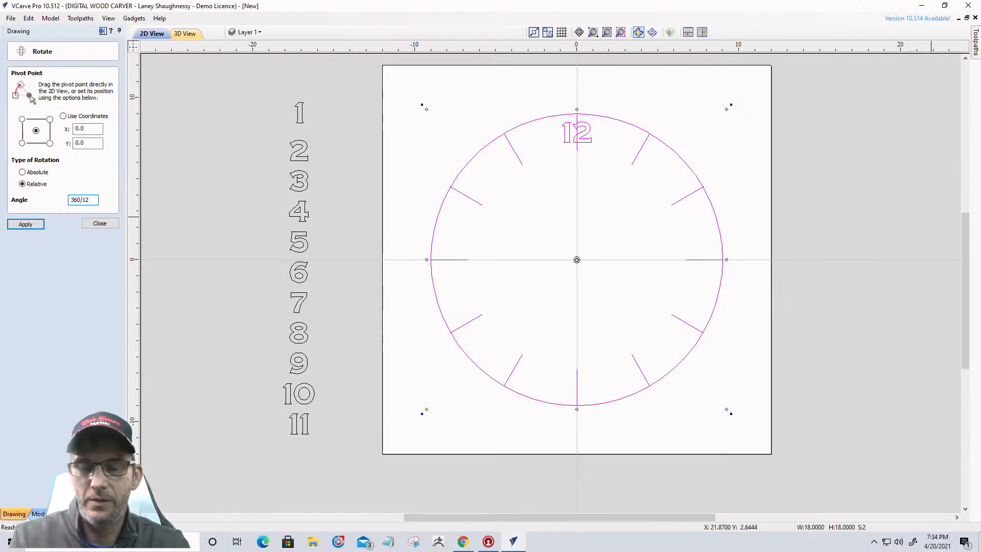
{"action": "left_click", "coordinate": [25, 224]}
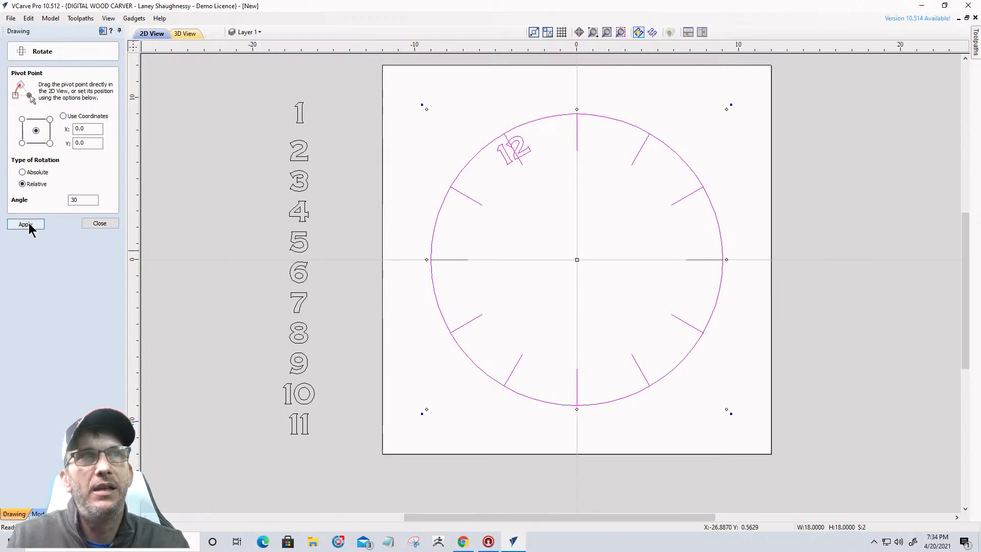
- Repeat the 30-degree rotation of the clock face through one full turn, ending with the number 12 at the 11 o'clock position again
{"action": "left_click", "coordinate": [25, 224]}
{"action": "left_click", "coordinate": [25, 224]}
{"action": "left_click", "coordinate": [26, 225]}
{"action": "left_click", "coordinate": [26, 225]}
{"action": "left_click", "coordinate": [26, 225]}
{"action": "left_click", "coordinate": [25, 224]}
{"action": "left_click", "coordinate": [25, 224]}
{"action": "left_click", "coordinate": [25, 224]}
{"action": "left_click", "coordinate": [26, 225]}
{"action": "left_click", "coordinate": [25, 224]}
{"action": "left_click", "coordinate": [25, 224]}
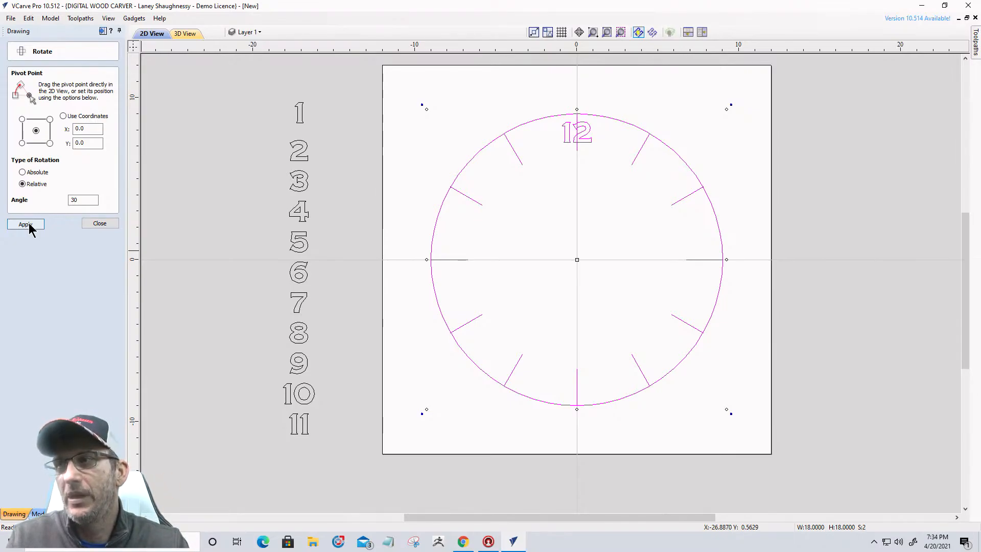
{"action": "left_click", "coordinate": [26, 225]}
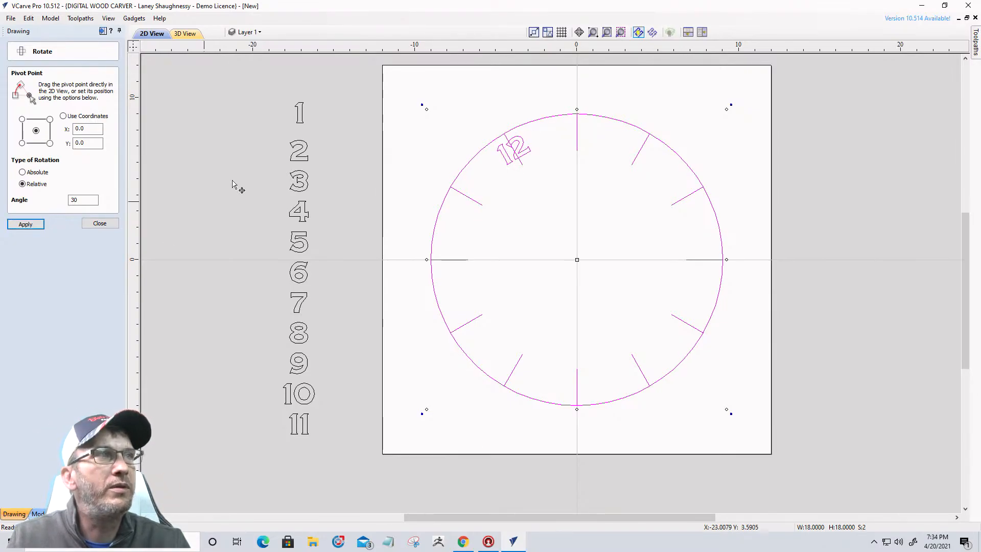
- Centre the number 1 on the vertical hour line at the top of the circle, and rotate the whole clock face by 30 degrees
{"action": "left_click", "coordinate": [300, 117]}
{"action": "left_click_drag", "start_coordinate": [303, 110], "coordinate": [577, 131]}
{"action": "left_click_drag", "start_coordinate": [386, 88], "coordinate": [760, 442]}
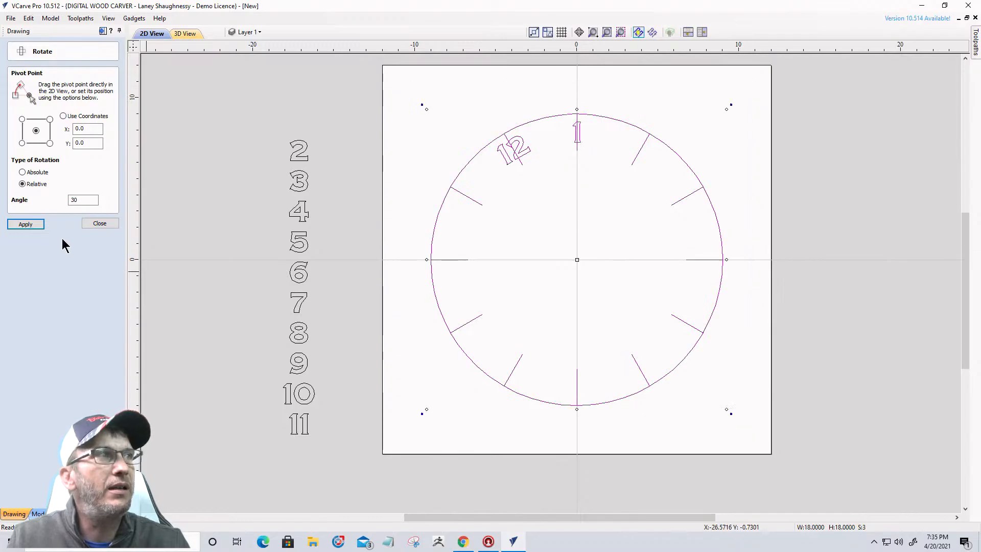
{"action": "left_click", "coordinate": [24, 223]}
- Centre the number 2 on the top hour line, and rotate the whole clock face by 30 degrees
{"action": "left_click", "coordinate": [302, 148]}
{"action": "left_click_drag", "start_coordinate": [302, 148], "coordinate": [580, 130]}
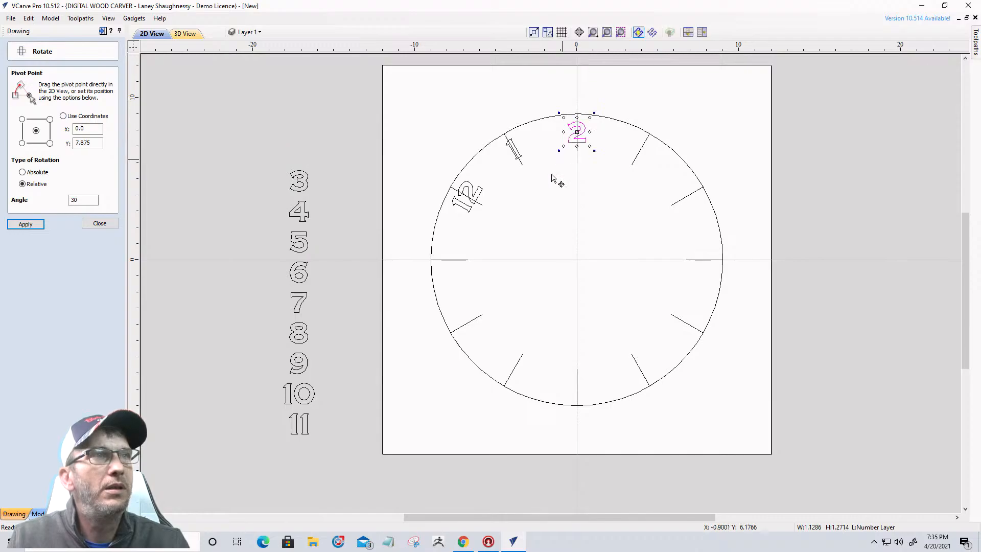
{"action": "left_click_drag", "start_coordinate": [397, 66], "coordinate": [791, 515]}
{"action": "left_click", "coordinate": [25, 223]}
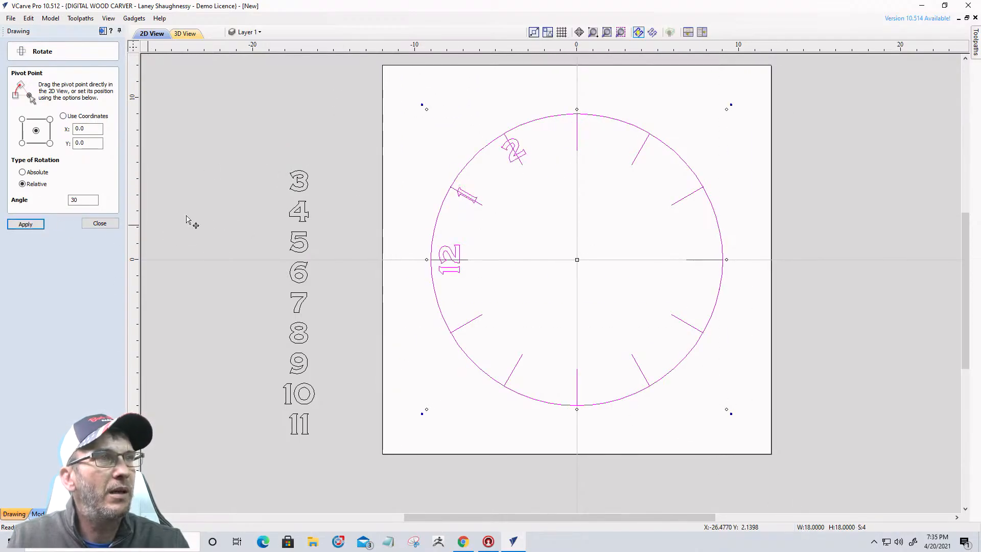
- Add the number 3 on the top hour line, turned on its own by three 30-degree rotations, and rotate the whole face by 30 degrees
{"action": "left_click", "coordinate": [299, 180]}
{"action": "left_click_drag", "start_coordinate": [298, 179], "coordinate": [578, 123]}
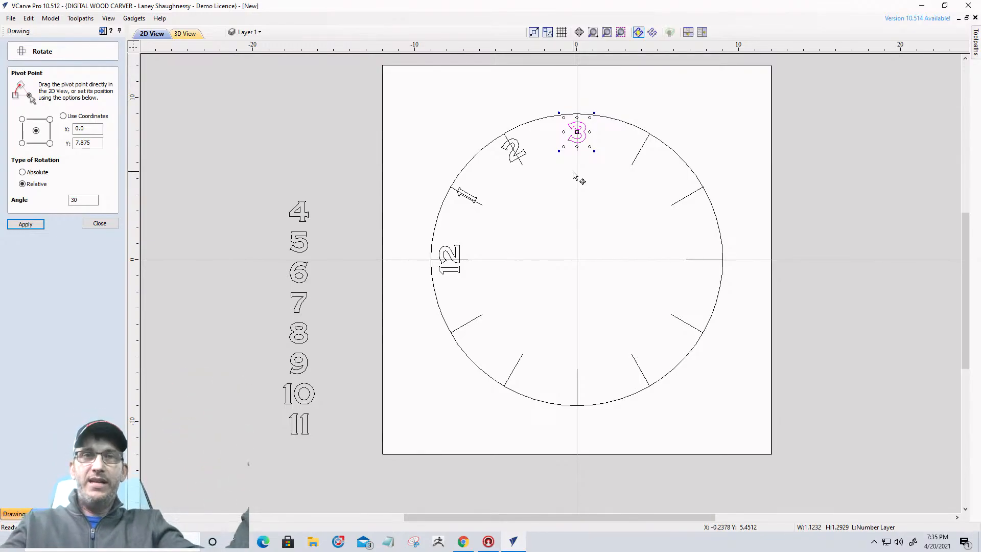
{"action": "key", "text": "Return"}
{"action": "key", "text": "Return"}
{"action": "key", "text": "Return"}
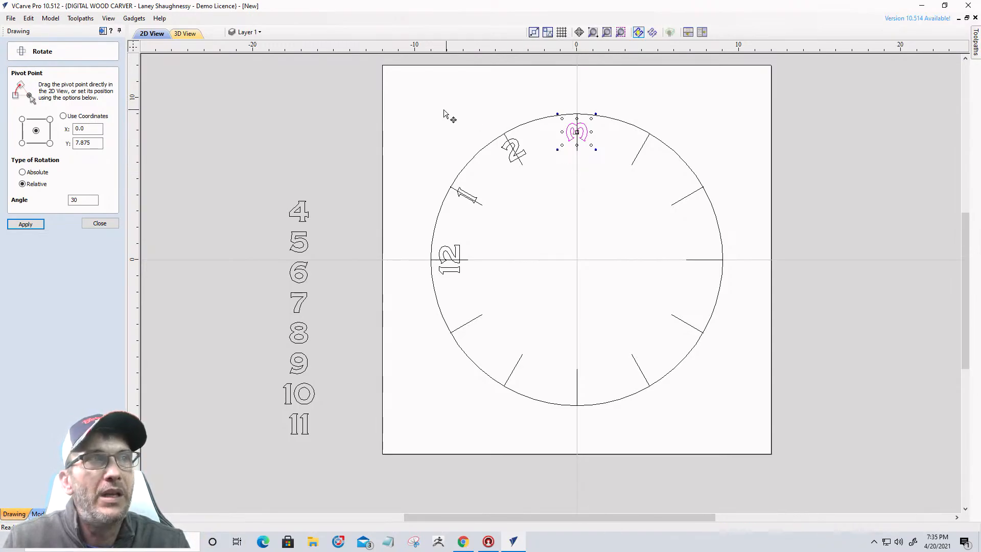
{"action": "left_click_drag", "start_coordinate": [406, 85], "coordinate": [731, 438]}
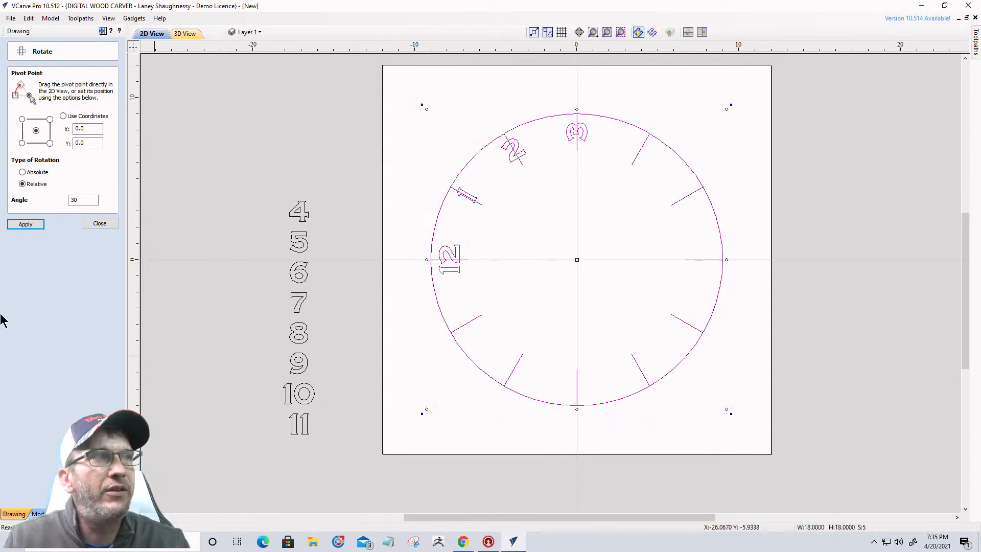
{"action": "left_click", "coordinate": [22, 225]}
- Centre the number 4 on the top hour line, and rotate the whole clock face by 30 degrees
{"action": "left_click", "coordinate": [302, 209]}
{"action": "left_click_drag", "start_coordinate": [303, 208], "coordinate": [577, 132]}
{"action": "left_click_drag", "start_coordinate": [372, 80], "coordinate": [785, 462]}
{"action": "left_click", "coordinate": [12, 225]}
- Centre the number 5 on the top hour line, and rotate the whole clock face by 30 degrees
{"action": "left_click", "coordinate": [299, 246]}
{"action": "left_click_drag", "start_coordinate": [302, 239], "coordinate": [580, 129]}
{"action": "left_click_drag", "start_coordinate": [362, 75], "coordinate": [763, 456]}
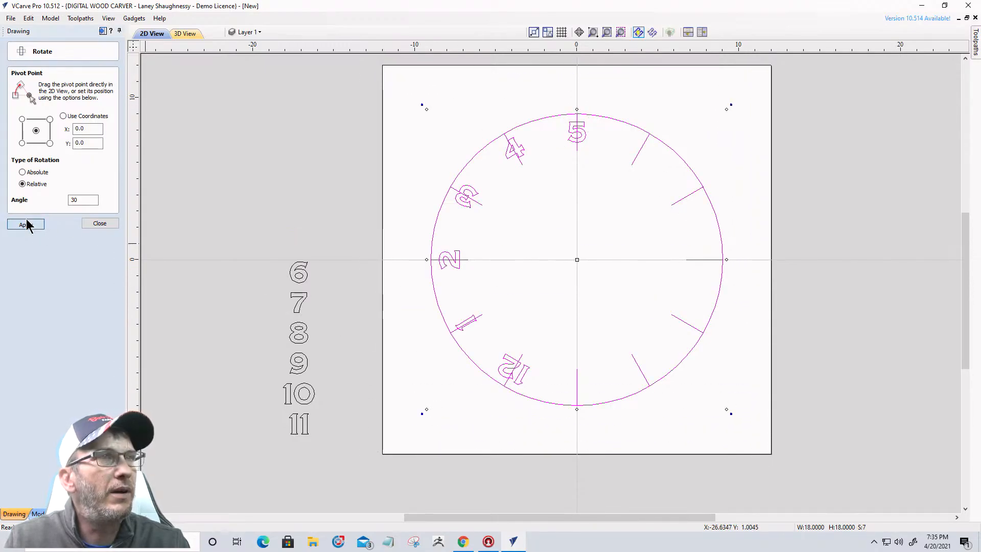
{"action": "left_click", "coordinate": [26, 224]}
- Add the number 6 on the top hour line, turned upside down by six 30-degree rotations, and rotate the whole face by 30 degrees
{"action": "left_click", "coordinate": [296, 277]}
{"action": "left_click_drag", "start_coordinate": [296, 276], "coordinate": [577, 133]}
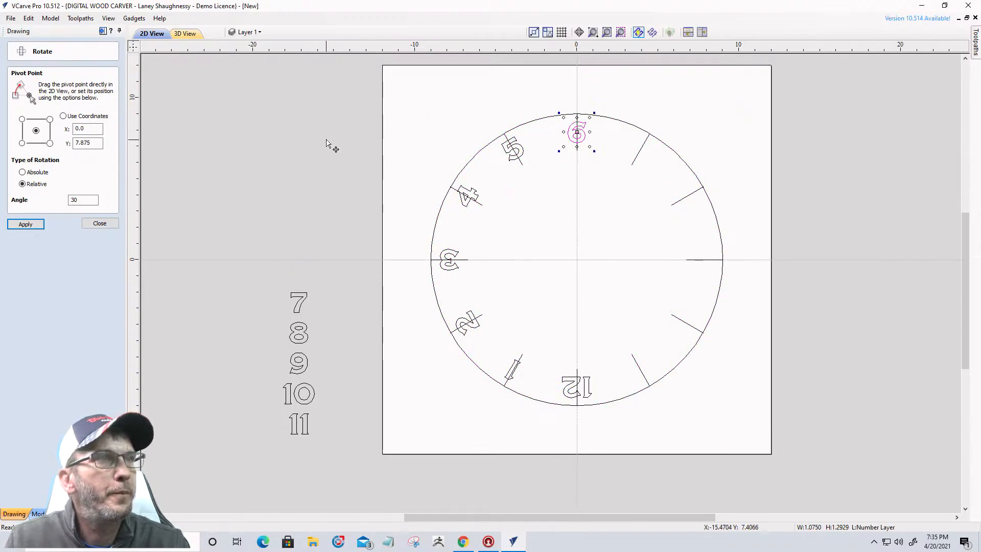
{"action": "left_click_drag", "start_coordinate": [357, 65], "coordinate": [738, 444]}
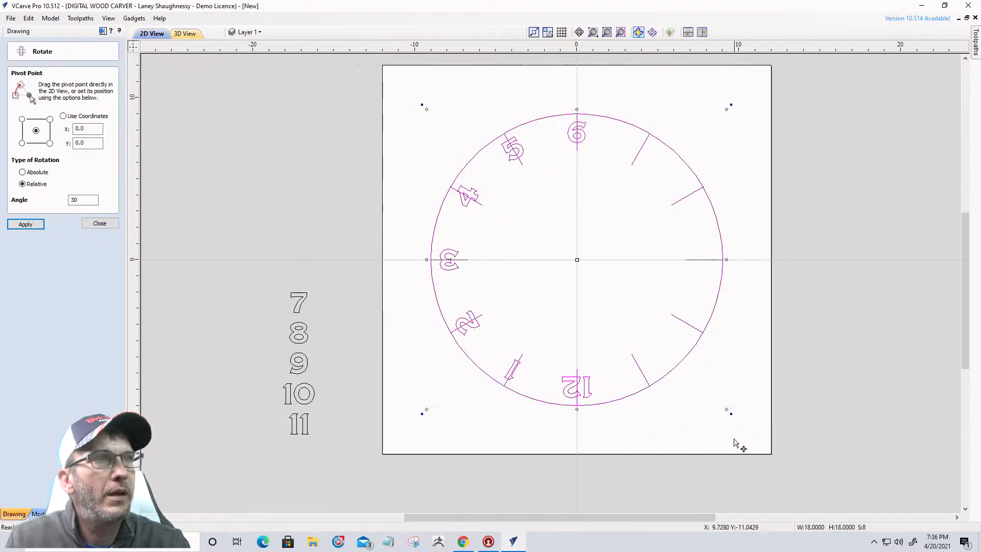
{"action": "left_click", "coordinate": [568, 148]}
{"action": "left_click", "coordinate": [575, 132]}
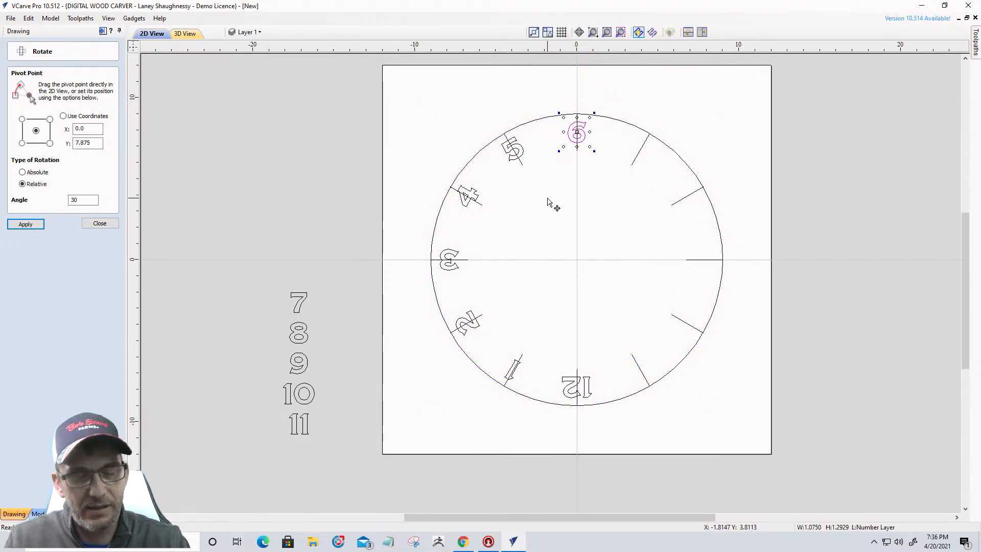
{"action": "key", "text": "Return"}
{"action": "key", "text": "Return"}
{"action": "key", "text": "Return"}
{"action": "key", "text": "Return"}
{"action": "key", "text": "Return"}
{"action": "key", "text": "Return"}
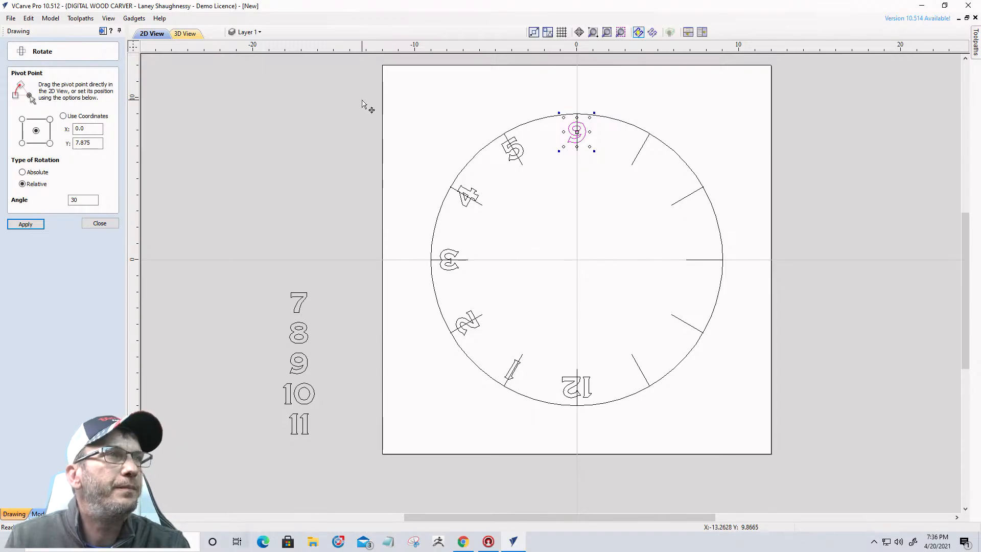
{"action": "left_click_drag", "start_coordinate": [362, 97], "coordinate": [782, 454]}
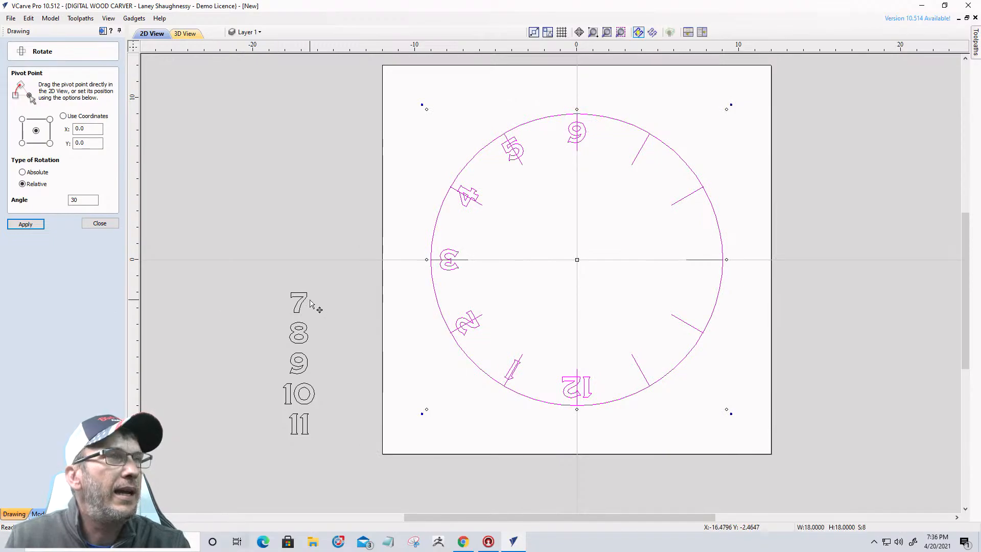
{"action": "left_click", "coordinate": [24, 223]}
- Centre the number 7 on the top hour line, and rotate the whole clock face by 30 degrees
{"action": "left_click", "coordinate": [299, 299]}
{"action": "left_click_drag", "start_coordinate": [299, 299], "coordinate": [578, 134]}
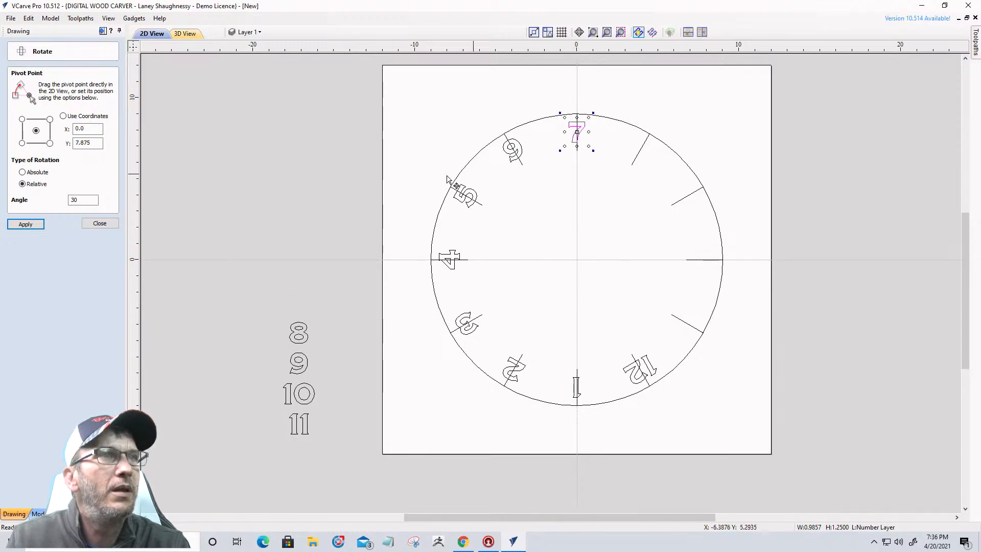
{"action": "left_click_drag", "start_coordinate": [372, 84], "coordinate": [809, 504]}
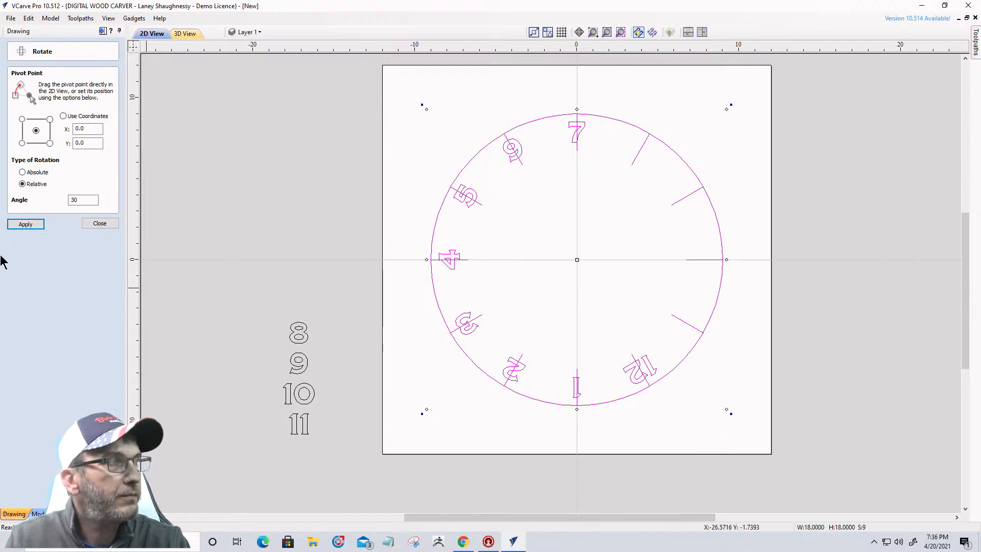
{"action": "left_click", "coordinate": [26, 224]}
- Centre the number 8 on the top hour line, and rotate the whole clock face by 30 degrees
{"action": "left_click_drag", "start_coordinate": [299, 332], "coordinate": [577, 132]}
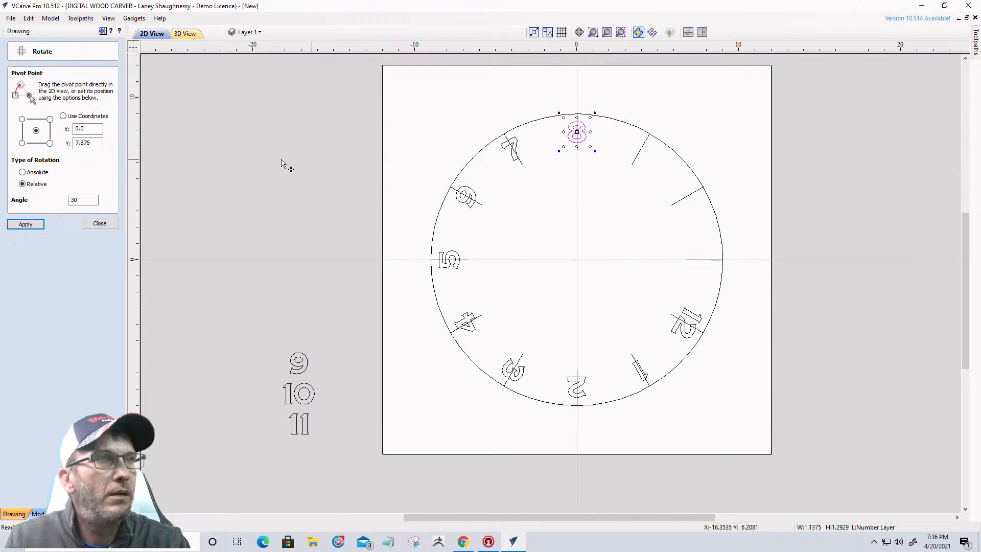
{"action": "left_click_drag", "start_coordinate": [381, 91], "coordinate": [776, 450]}
{"action": "left_click", "coordinate": [26, 224]}
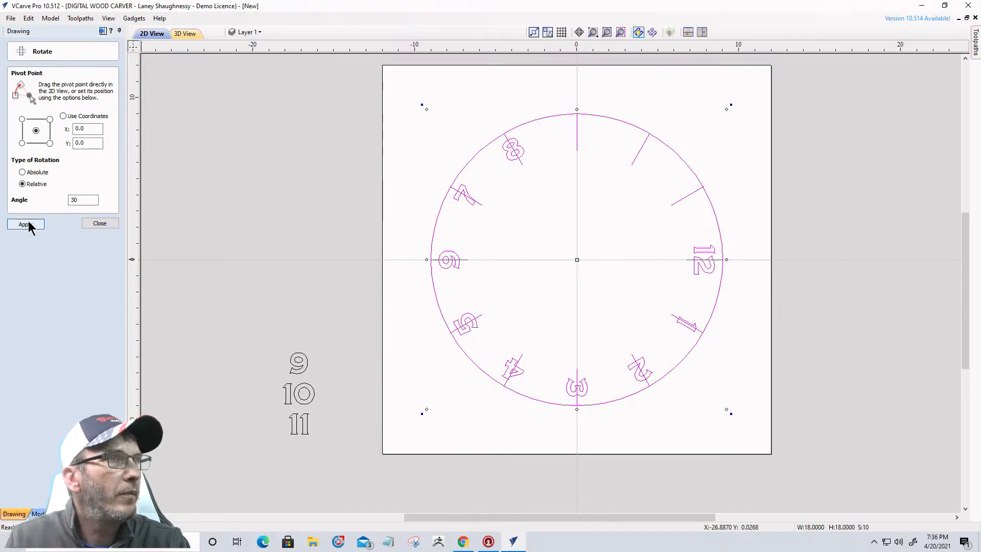
- Add the number 9 on the top hour line, turned on its own by three 30-degree rotations, and rotate the whole face by 30 degrees
{"action": "left_click_drag", "start_coordinate": [302, 363], "coordinate": [577, 134]}
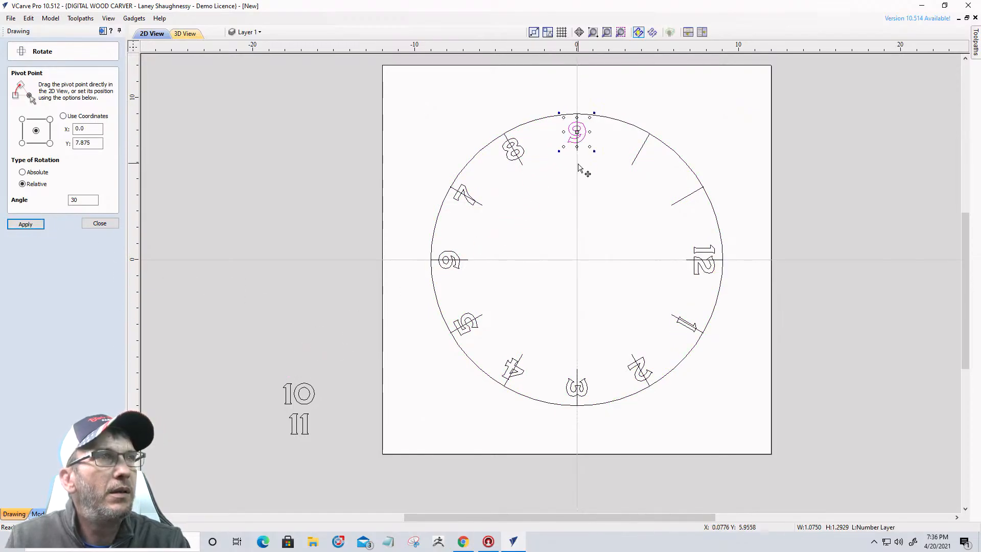
{"action": "key", "text": "Return"}
{"action": "key", "text": "Return"}
{"action": "key", "text": "Return"}
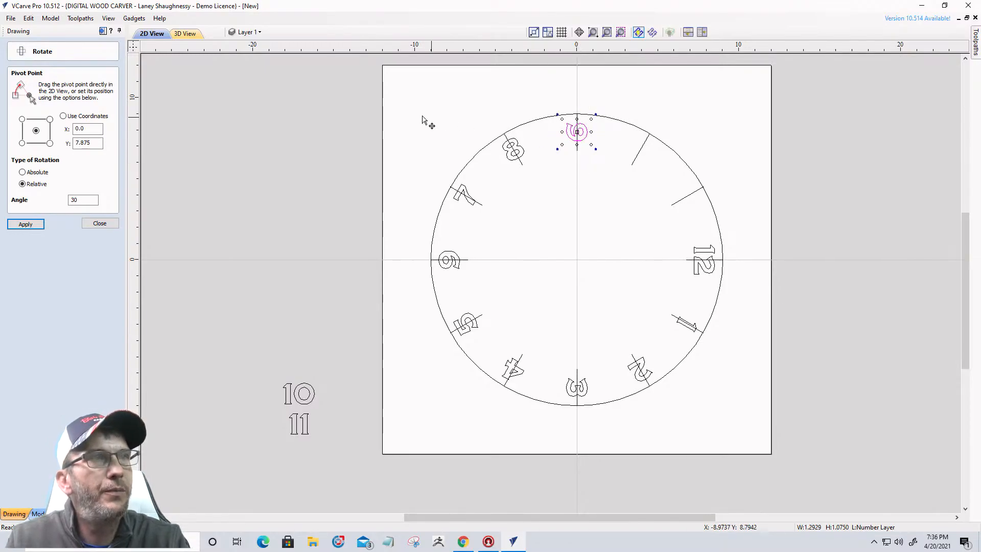
{"action": "left_click_drag", "start_coordinate": [384, 82], "coordinate": [756, 454]}
{"action": "left_click", "coordinate": [15, 226]}
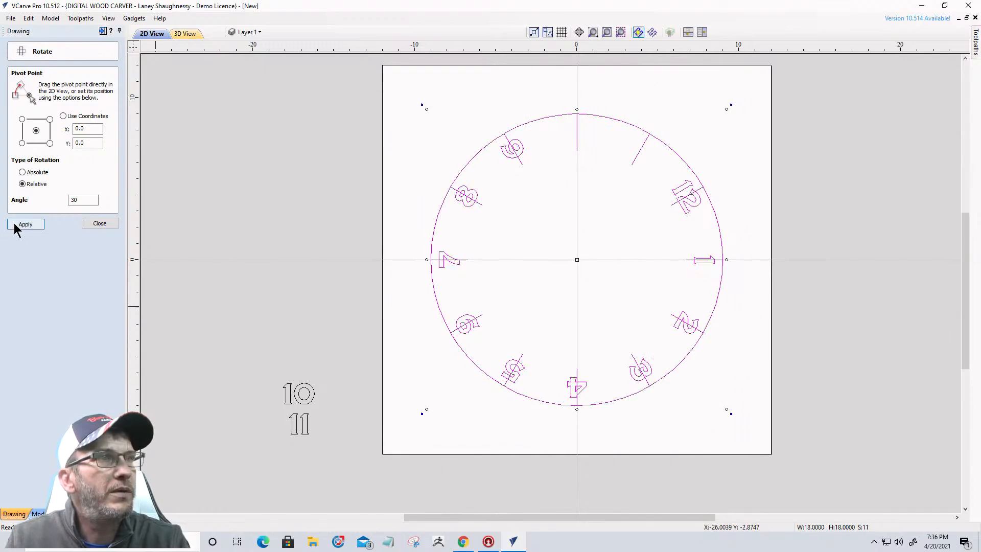
- Place the number 10 over the top hour line, and rotate the whole clock face by 30 degrees
{"action": "left_click", "coordinate": [299, 394]}
{"action": "left_click_drag", "start_coordinate": [299, 394], "coordinate": [583, 134]}
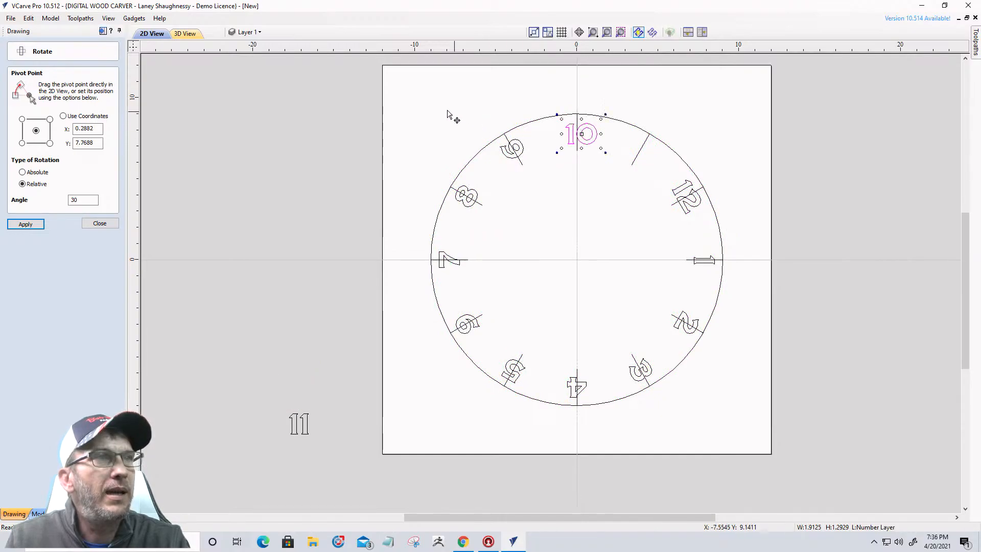
{"action": "left_click_drag", "start_coordinate": [404, 105], "coordinate": [757, 506]}
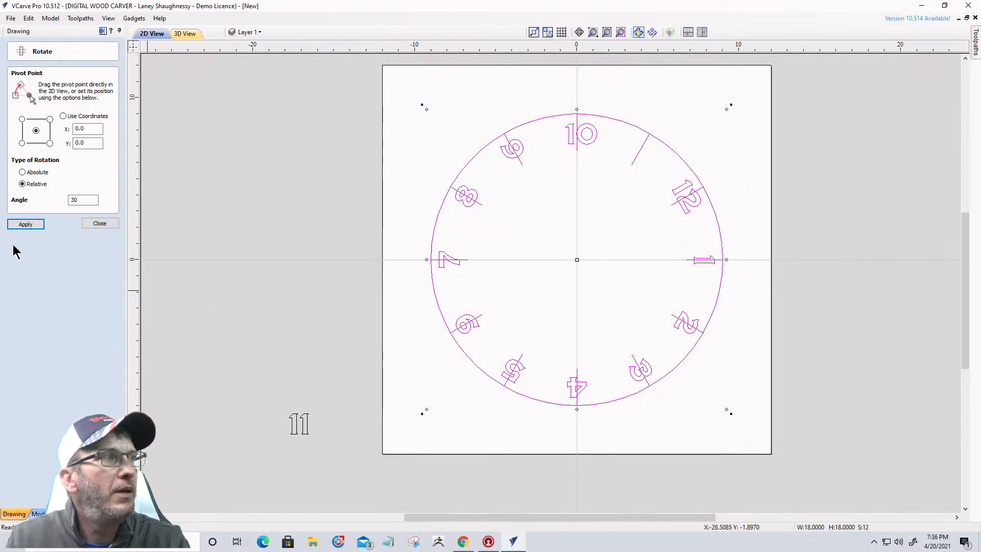
{"action": "left_click", "coordinate": [23, 223]}
- Centre the number 11 on the top hour line, rotate the whole clock face by 30 degrees, and clear the selection
{"action": "left_click", "coordinate": [295, 431]}
{"action": "left_click_drag", "start_coordinate": [379, 335], "coordinate": [579, 129]}
{"action": "left_click_drag", "start_coordinate": [407, 81], "coordinate": [799, 465]}
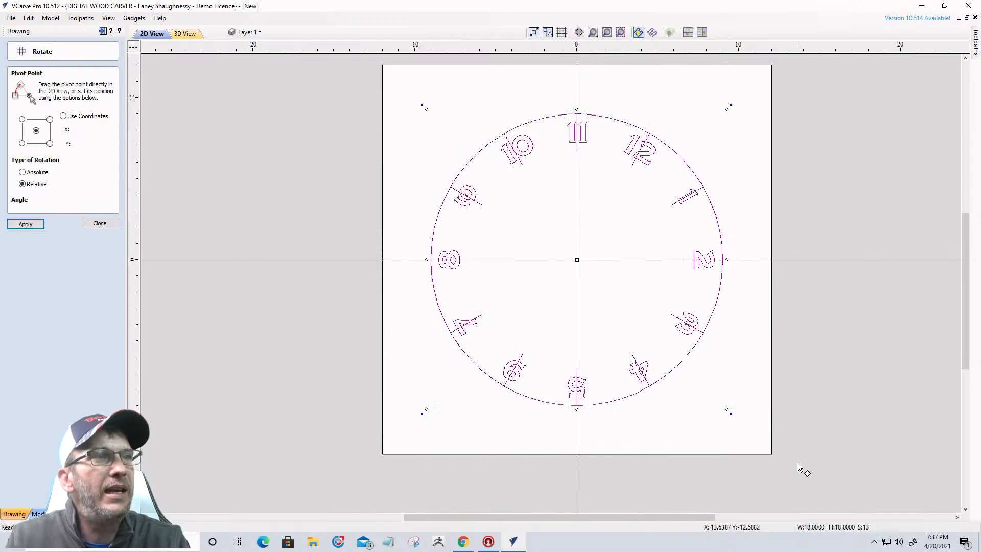
{"action": "left_click", "coordinate": [23, 224]}
{"action": "left_click", "coordinate": [530, 195]}
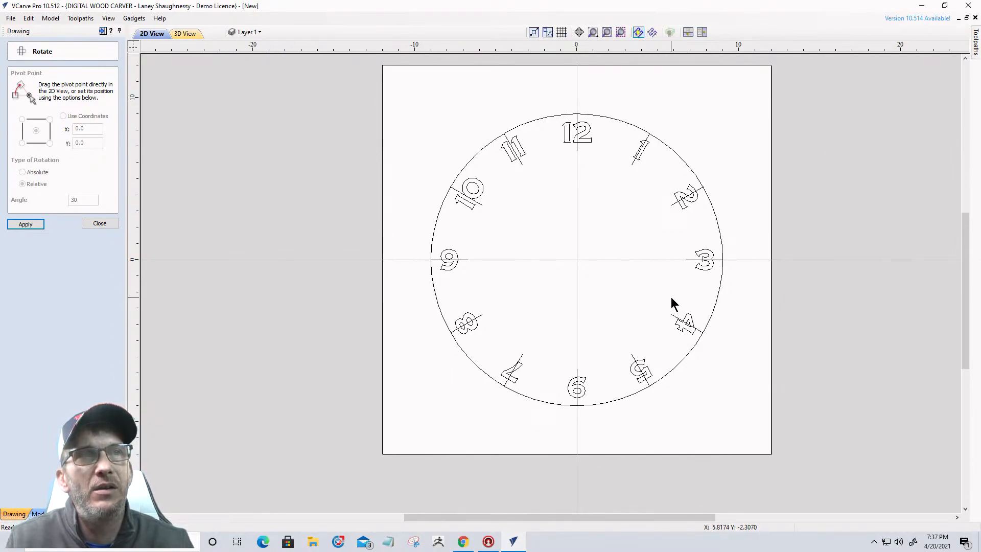
- Select the grouped clock face, finish rotating, and ungroup it into the separate circle and hour lines
{"action": "left_click", "coordinate": [674, 202]}
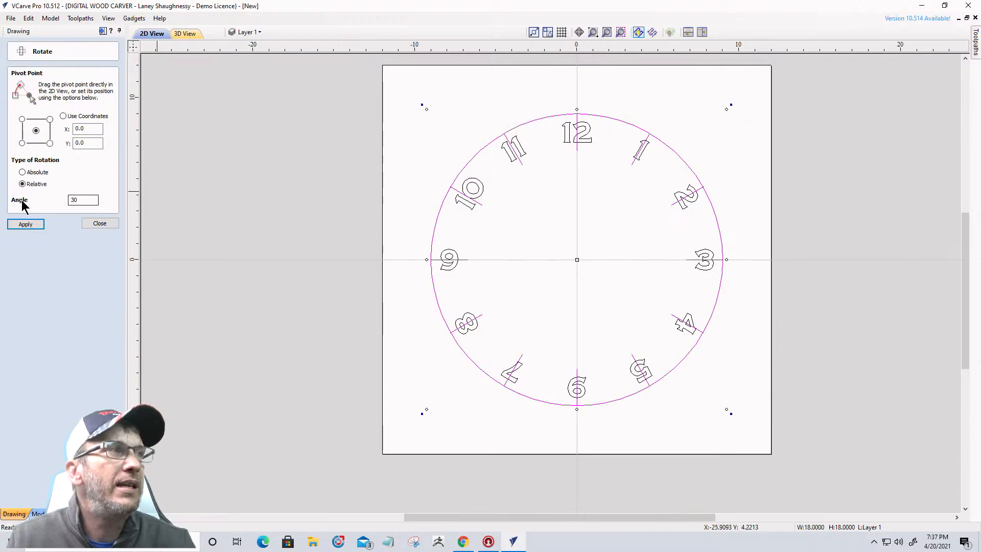
{"action": "left_click", "coordinate": [90, 223]}
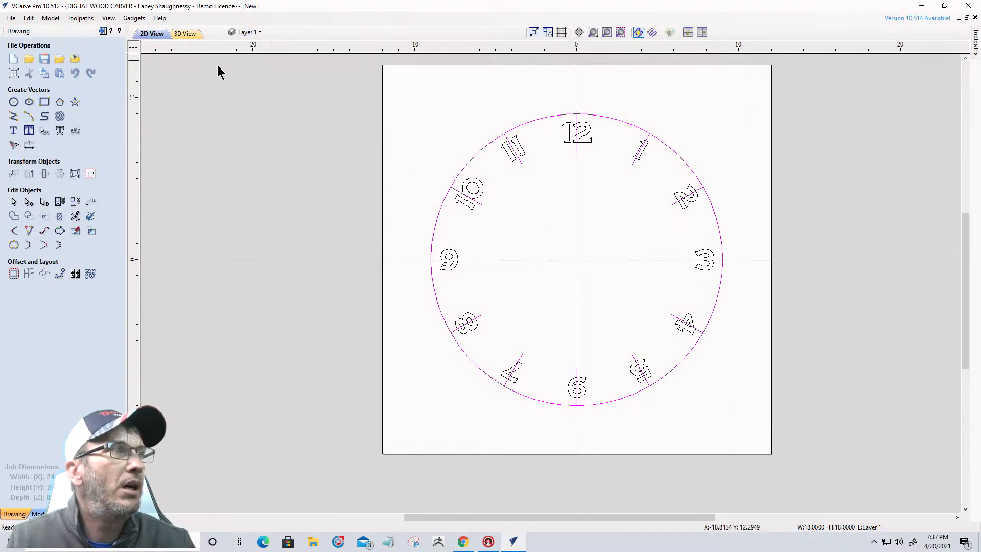
{"action": "left_click", "coordinate": [75, 202]}
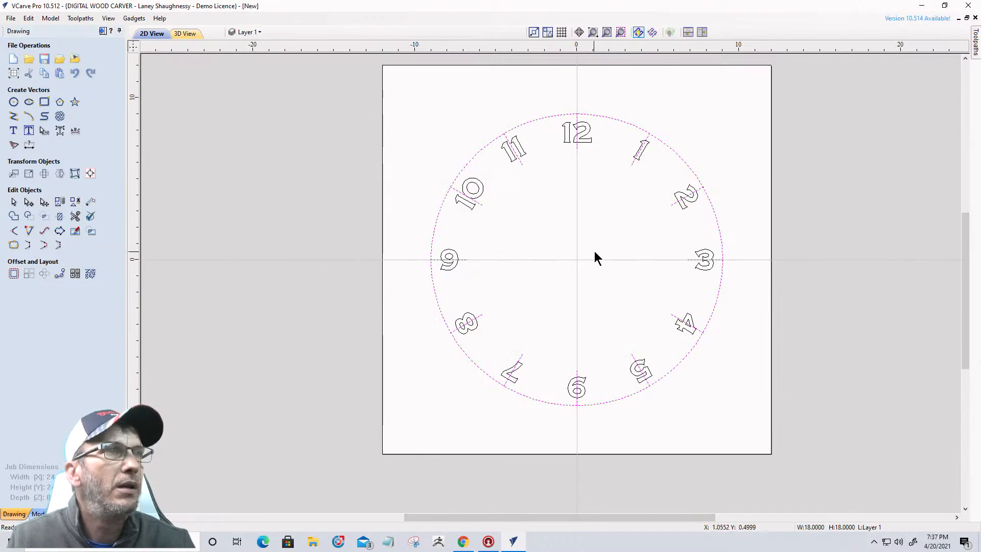
- Move only the hour lines, without the circle, to a new hidden layer named "Number Layout Lines"
{"action": "left_click", "coordinate": [542, 121], "text": "ctrl"}
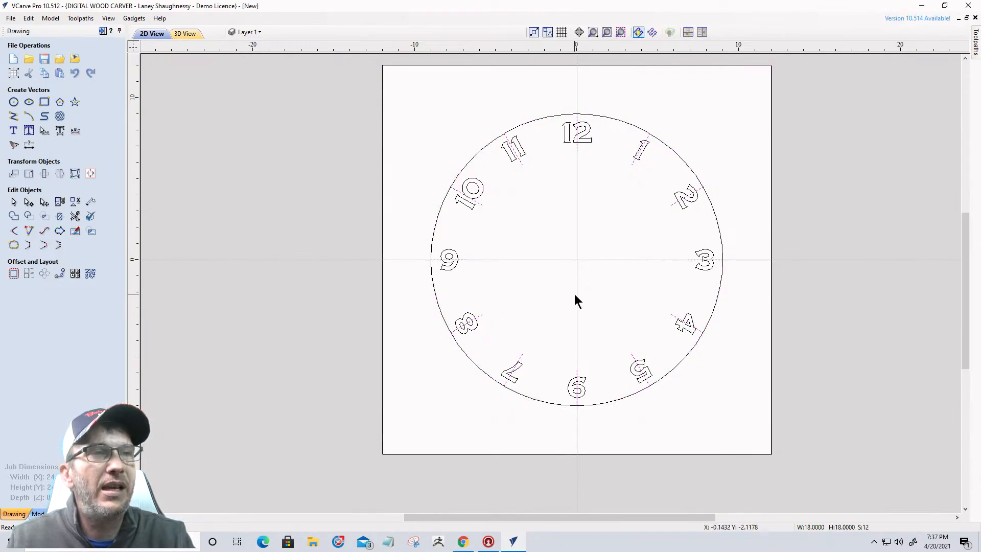
{"action": "right_click", "coordinate": [633, 163]}
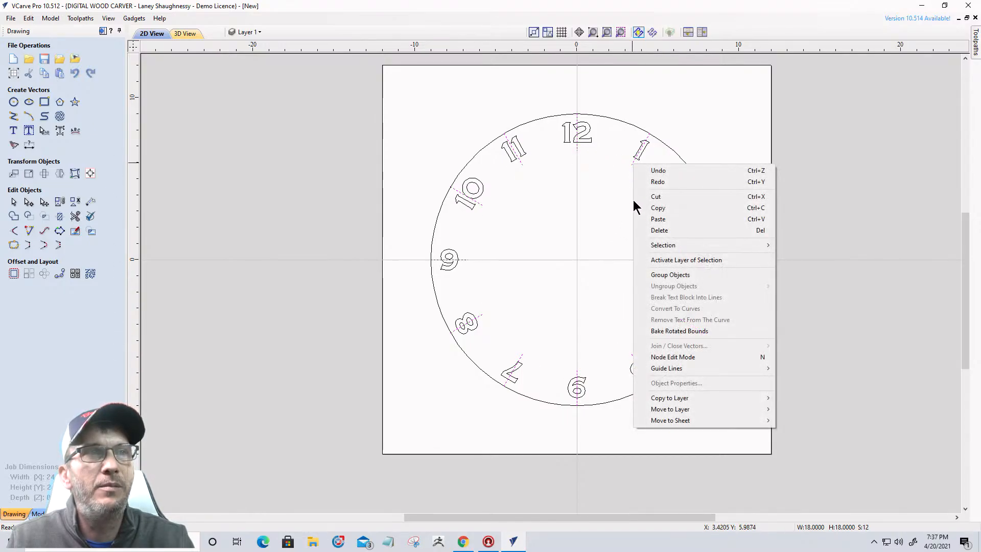
{"action": "mouse_move", "coordinate": [650, 407]}
{"action": "left_click", "coordinate": [814, 436]}
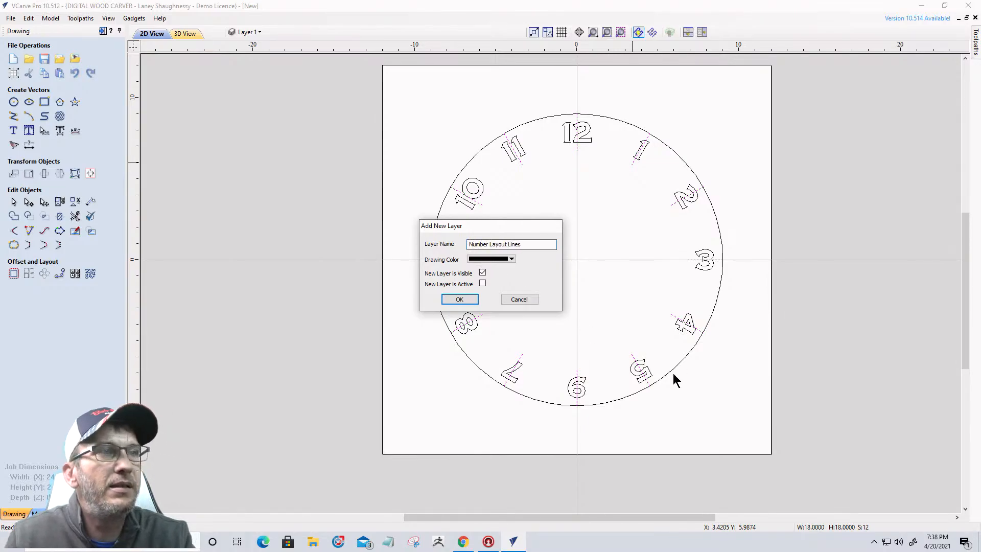
{"action": "left_click", "coordinate": [457, 301]}
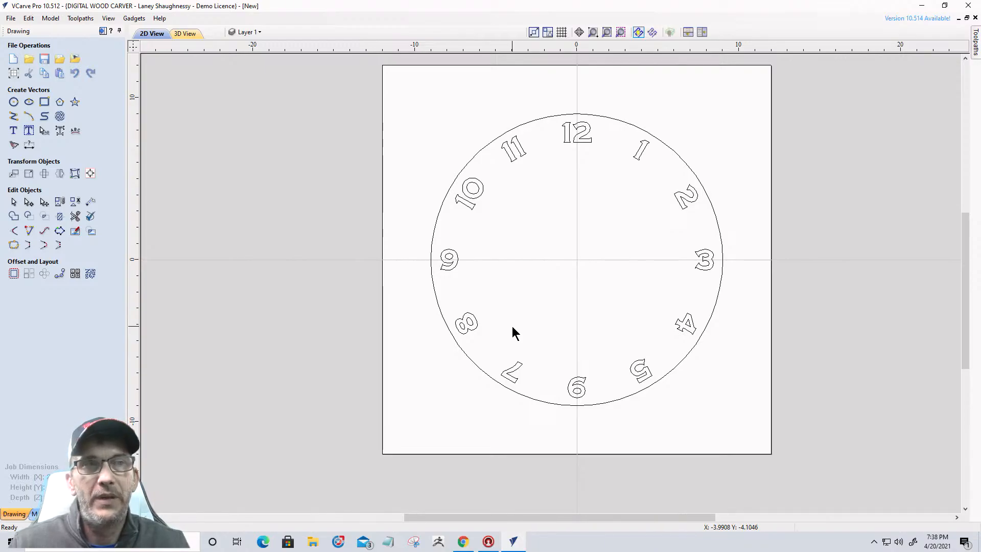
- Select the circle and all numbers and shift them down the vertical centre line, leaving a small margin above the sheet's lower edge
{"action": "left_click_drag", "start_coordinate": [356, 90], "coordinate": [740, 423]}
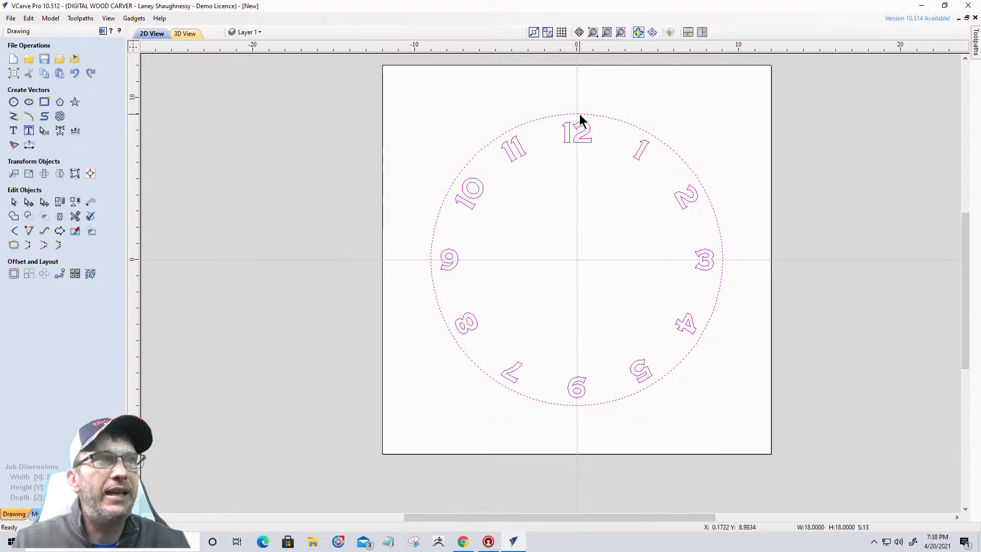
{"action": "left_click_drag", "start_coordinate": [580, 127], "coordinate": [580, 159]}
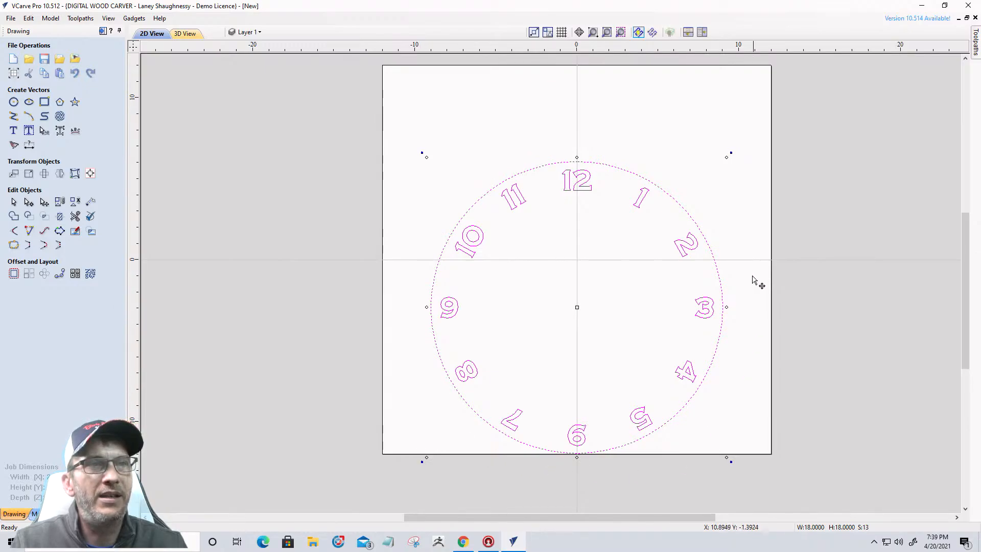
{"action": "left_click_drag", "start_coordinate": [580, 158], "coordinate": [578, 134]}
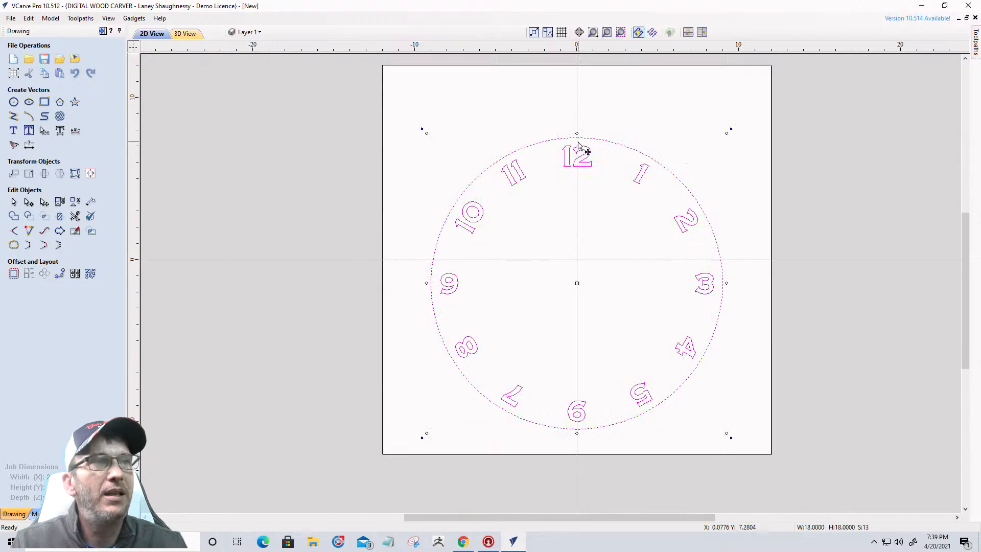
- Offset the clock's circle outwards by 0.375 inches, keeping the original circle
{"action": "left_click", "coordinate": [292, 269]}
{"action": "left_click", "coordinate": [461, 193]}
{"action": "left_click", "coordinate": [13, 274]}
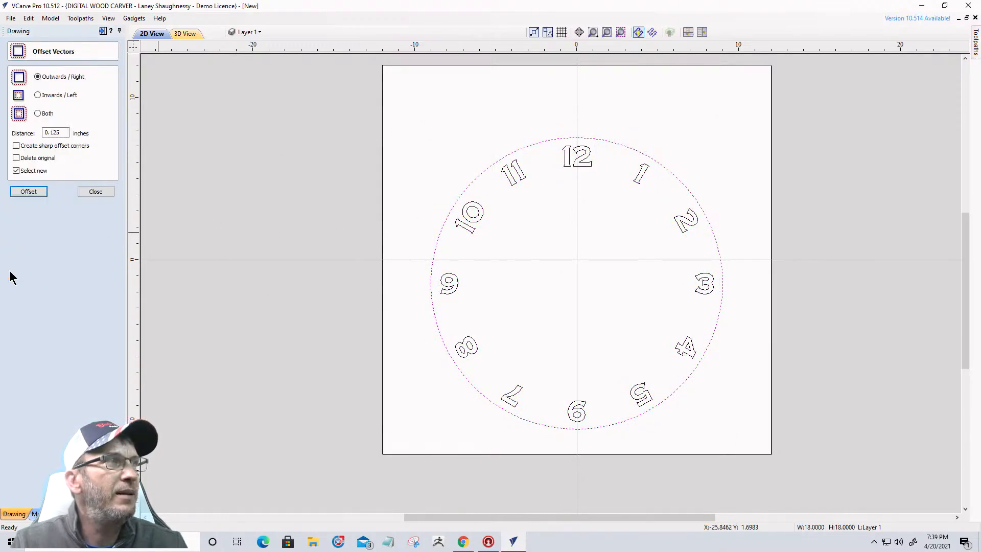
{"action": "left_click_drag", "start_coordinate": [62, 133], "coordinate": [15, 134]}
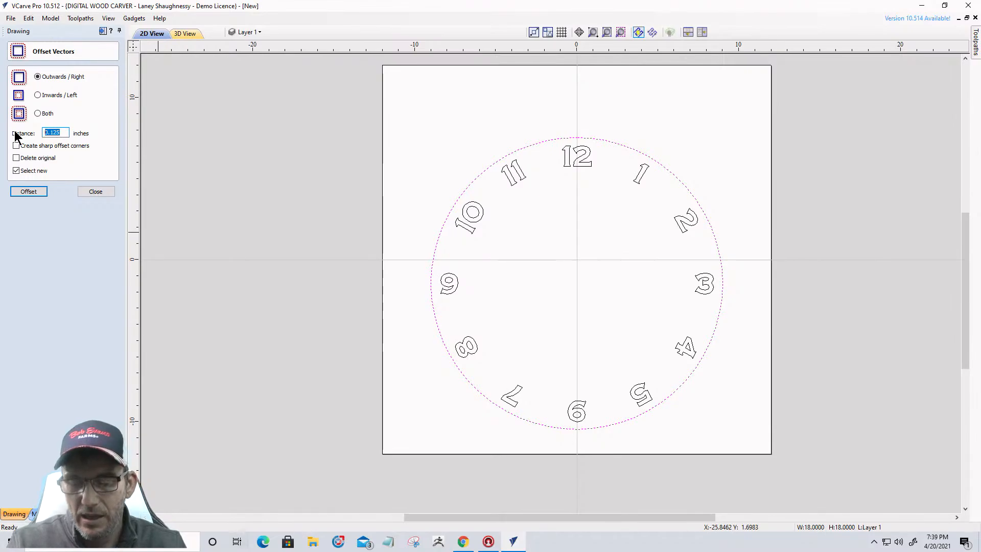
{"action": "type", "text": ".375"}
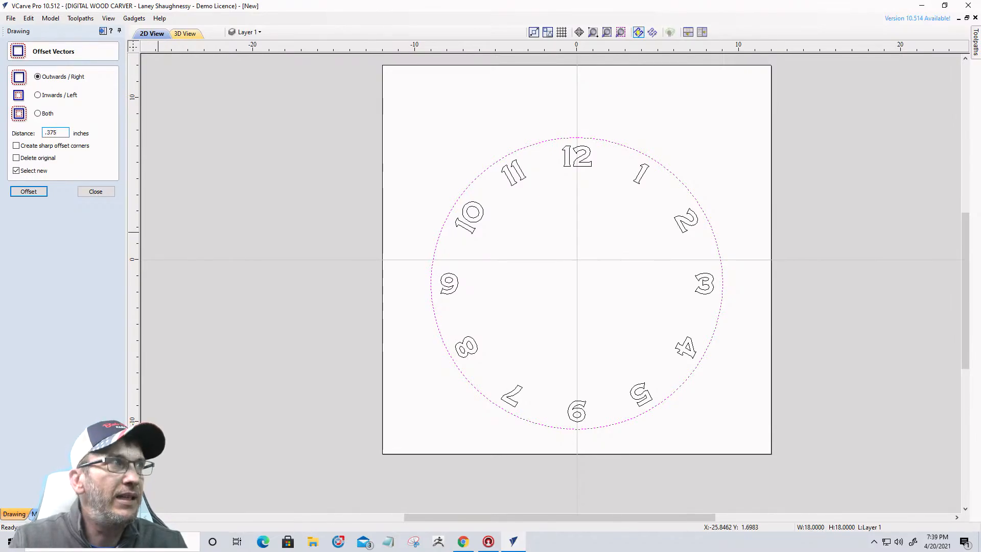
{"action": "left_click", "coordinate": [28, 192]}
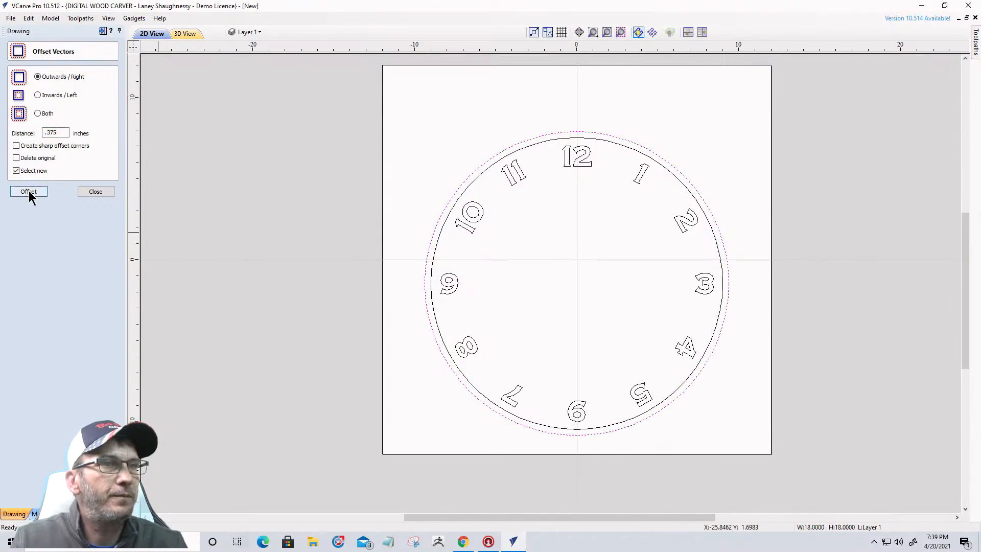
{"action": "left_click", "coordinate": [102, 193]}
- Select both circles with all numbers and move them down so the outer ring meets the sheet's lower edge
{"action": "left_click_drag", "start_coordinate": [382, 115], "coordinate": [768, 468]}
{"action": "left_click_drag", "start_coordinate": [576, 435], "coordinate": [575, 451]}
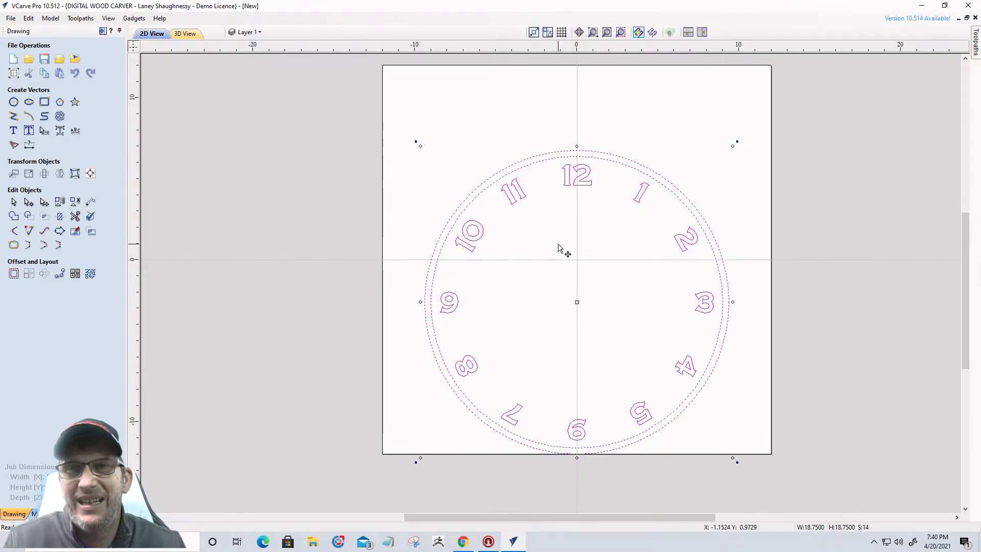
{"action": "scroll", "coordinate": [564, 256], "scroll_direction": "down", "scroll_amount": 2}
{"action": "scroll", "coordinate": [528, 141], "scroll_direction": "up", "scroll_amount": 2}
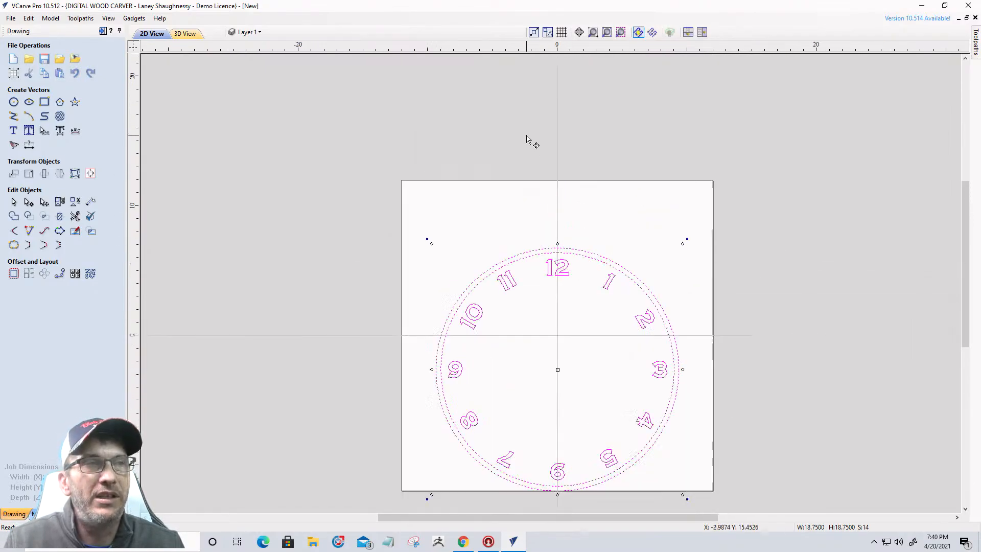
{"action": "scroll", "coordinate": [598, 343], "scroll_direction": "down", "scroll_amount": 1}
{"action": "scroll", "coordinate": [566, 380], "scroll_direction": "up", "scroll_amount": 1}
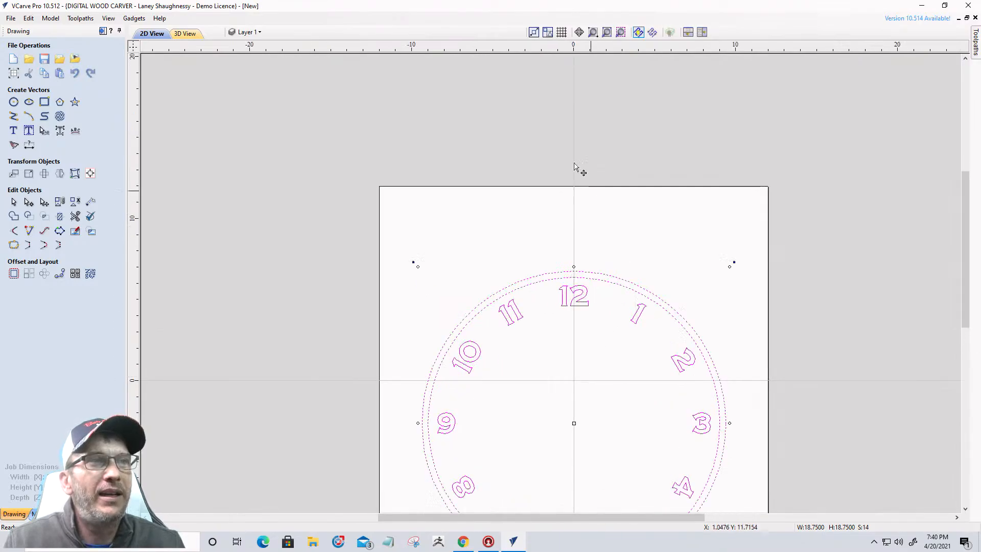
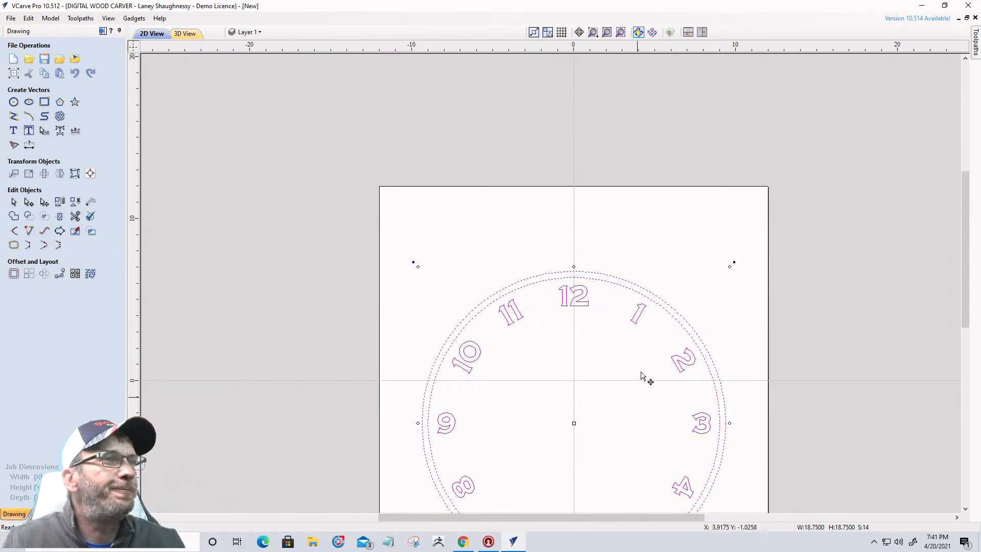
{"action": "scroll", "coordinate": [525, 195], "scroll_direction": "down", "scroll_amount": 2}
{"action": "scroll", "coordinate": [617, 227], "scroll_direction": "up", "scroll_amount": 1}
{"action": "scroll", "coordinate": [413, 167], "scroll_direction": "up", "scroll_amount": 1}
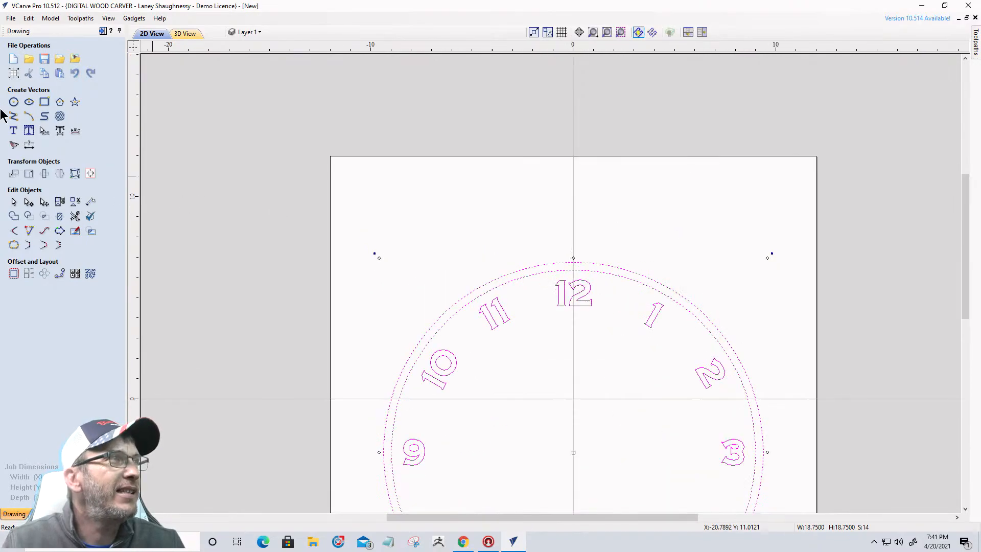
- Import the 118886027-owl-vector-design image from Downloads and place it outside the sheet, left of the clock face
{"action": "left_click", "coordinate": [76, 59]}
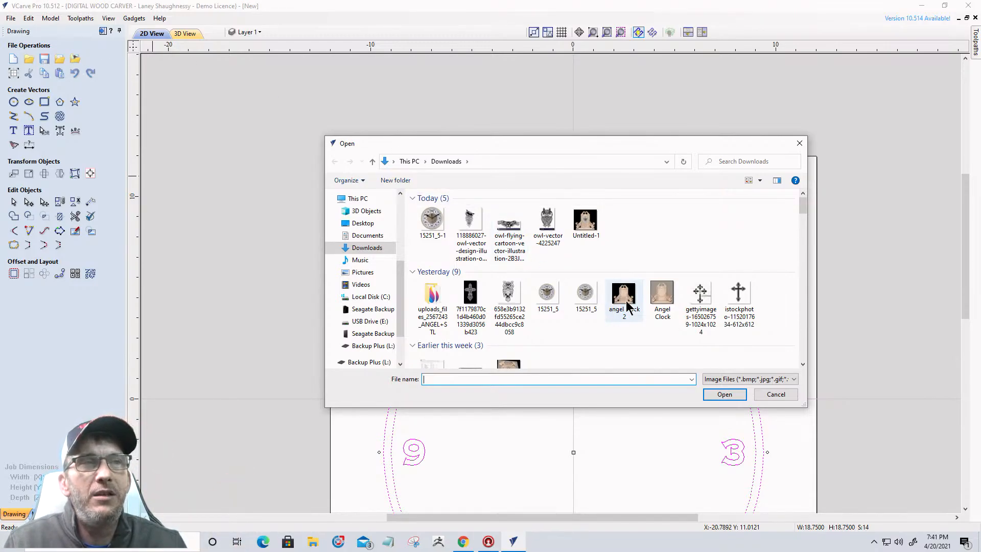
{"action": "left_click", "coordinate": [474, 223]}
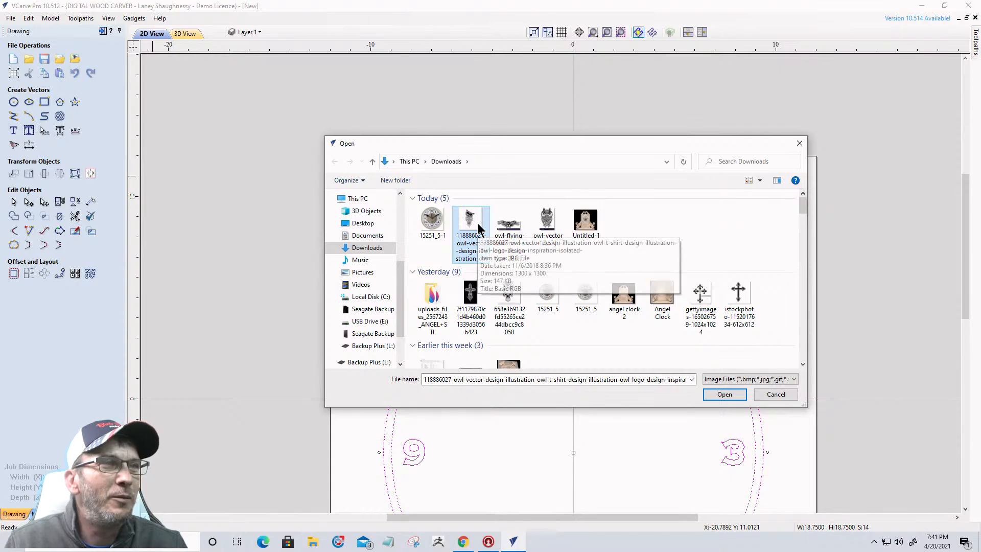
{"action": "double_click", "coordinate": [478, 224]}
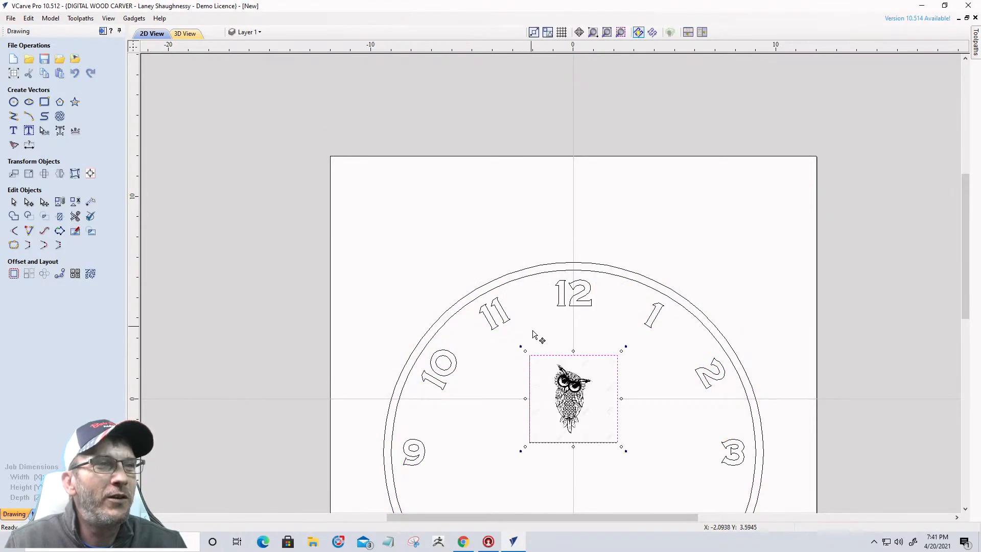
{"action": "left_click_drag", "start_coordinate": [565, 391], "coordinate": [259, 362]}
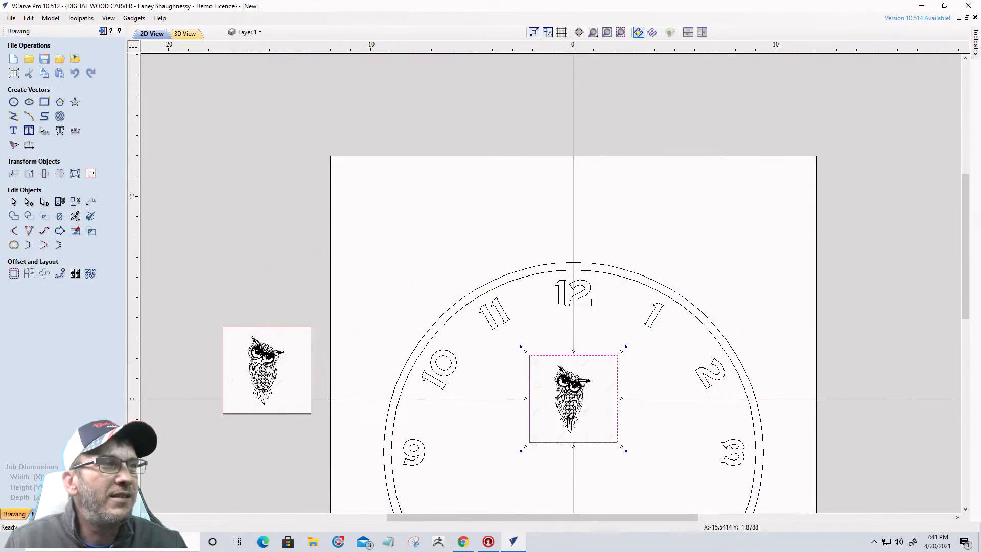
- Import the front-facing owl image 658e3b9132fd55265ce244dbcc9c8058 and place it above the small owl image, left of the clock face
{"action": "left_click", "coordinate": [77, 60]}
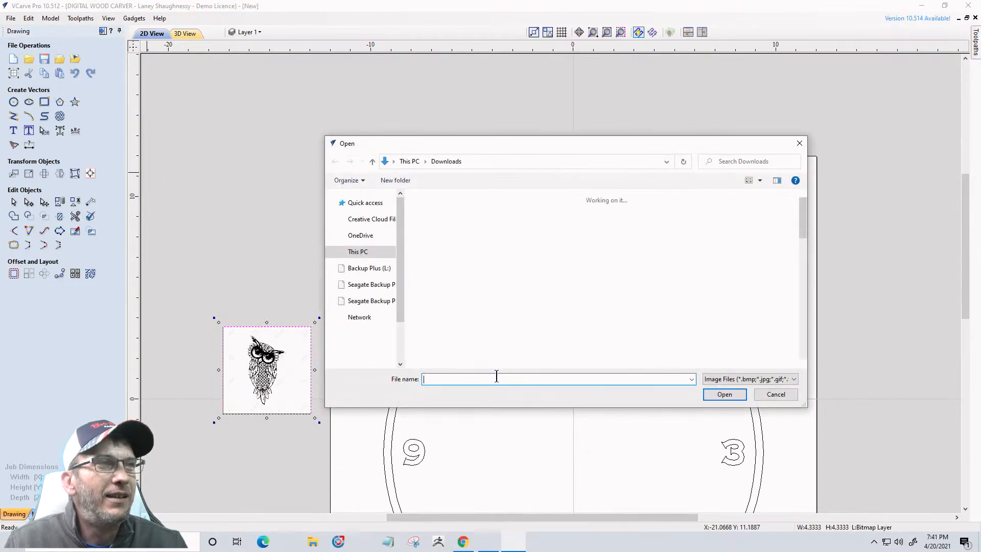
{"action": "scroll", "coordinate": [576, 296], "scroll_direction": "down", "scroll_amount": 2}
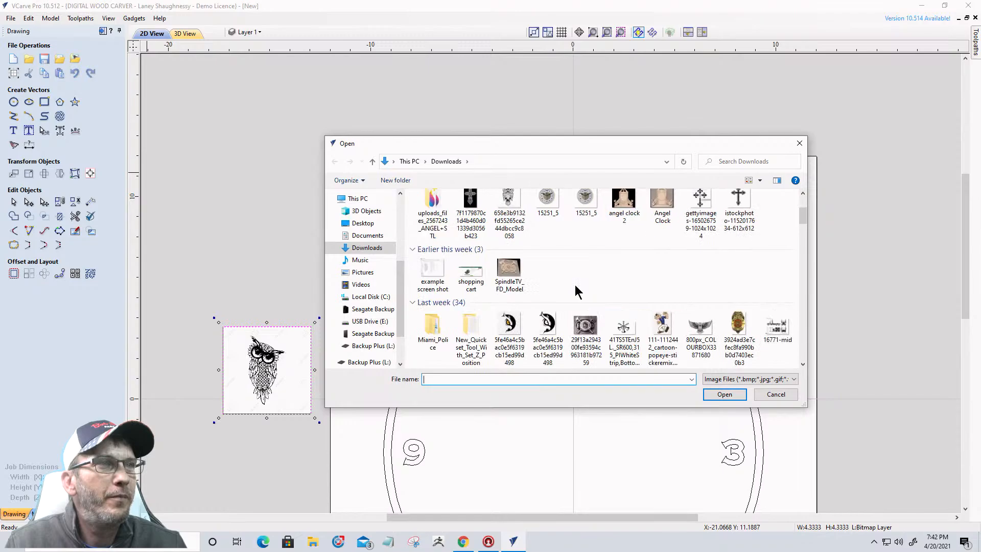
{"action": "scroll", "coordinate": [576, 293], "scroll_direction": "up", "scroll_amount": 2}
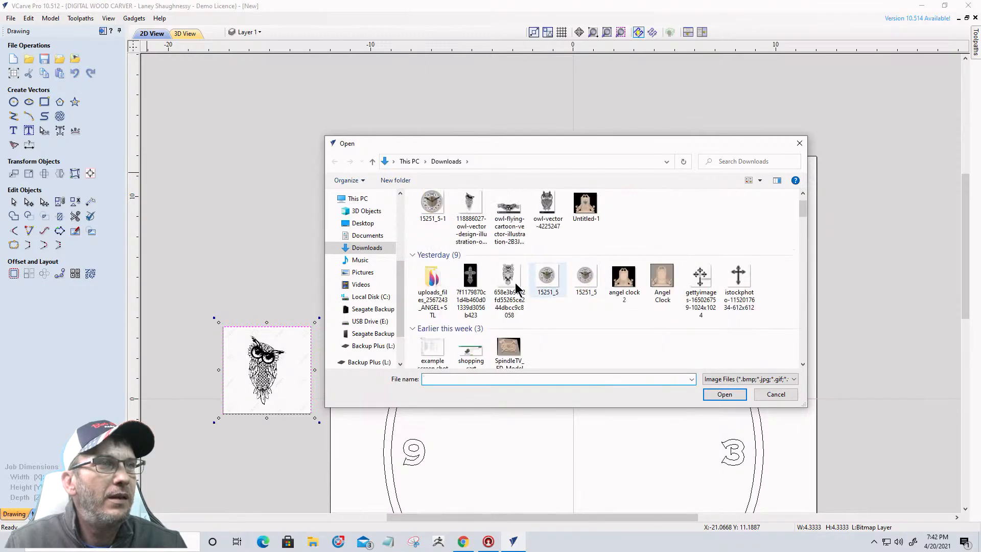
{"action": "left_click", "coordinate": [504, 280]}
{"action": "double_click", "coordinate": [503, 280]}
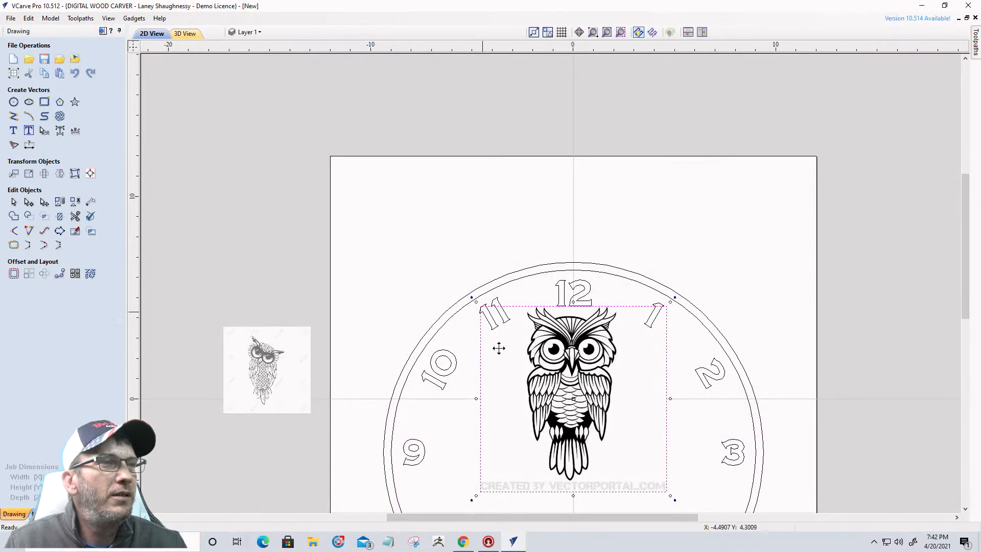
{"action": "left_click_drag", "start_coordinate": [504, 356], "coordinate": [210, 177]}
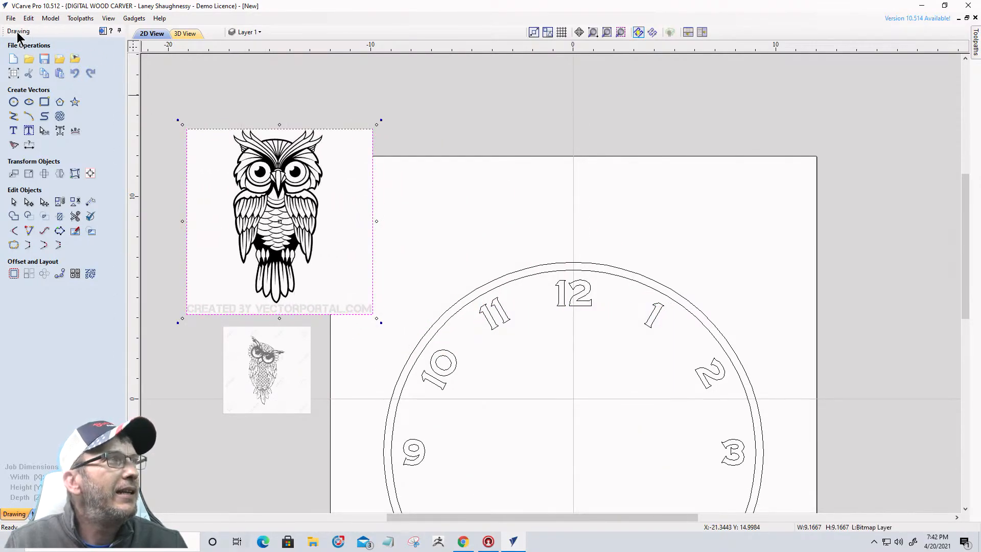
- Import the spread-winged owl image 800px_COLOURBOX33871680 and position it above the 12, with its tail overlapping the clock rings
{"action": "left_click", "coordinate": [76, 59]}
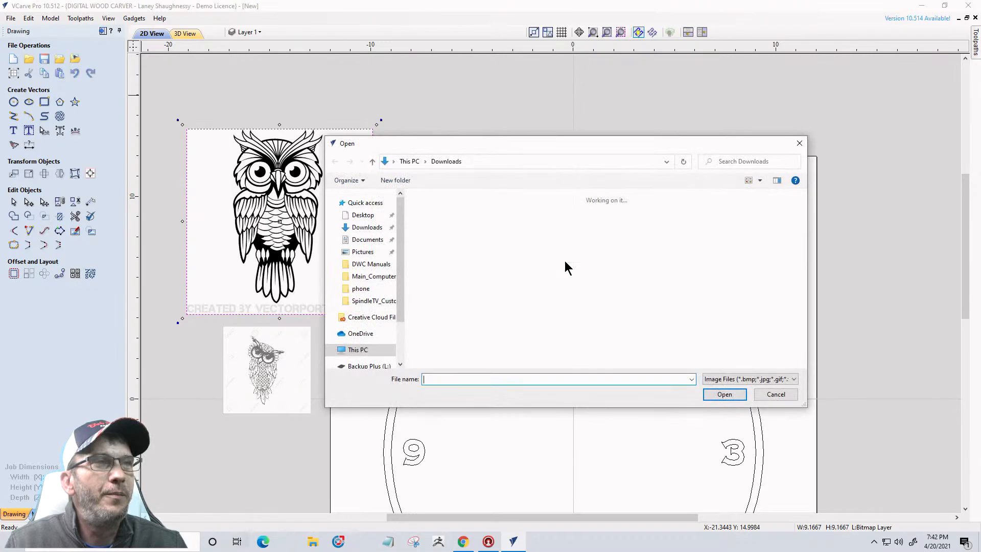
{"action": "scroll", "coordinate": [565, 261], "scroll_direction": "down", "scroll_amount": 5}
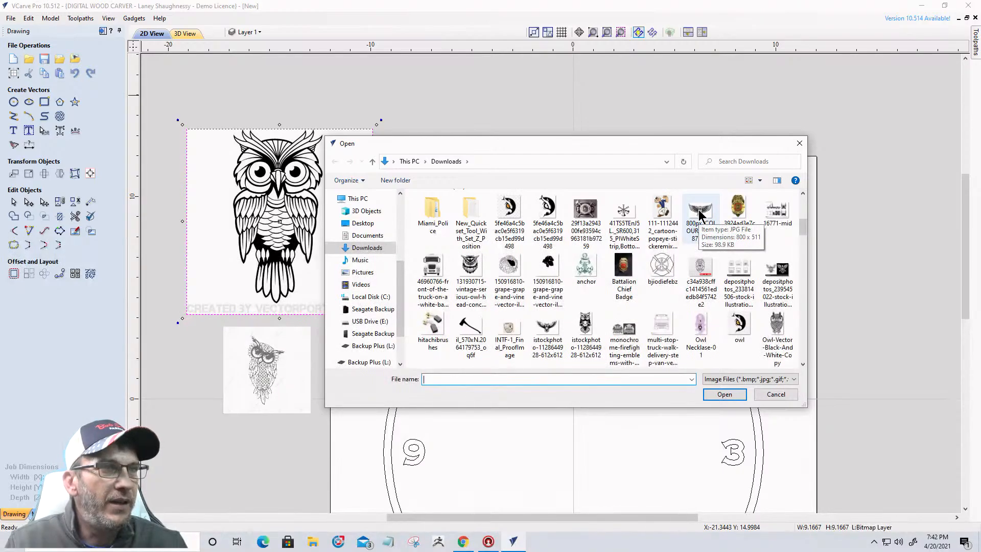
{"action": "left_click", "coordinate": [699, 213]}
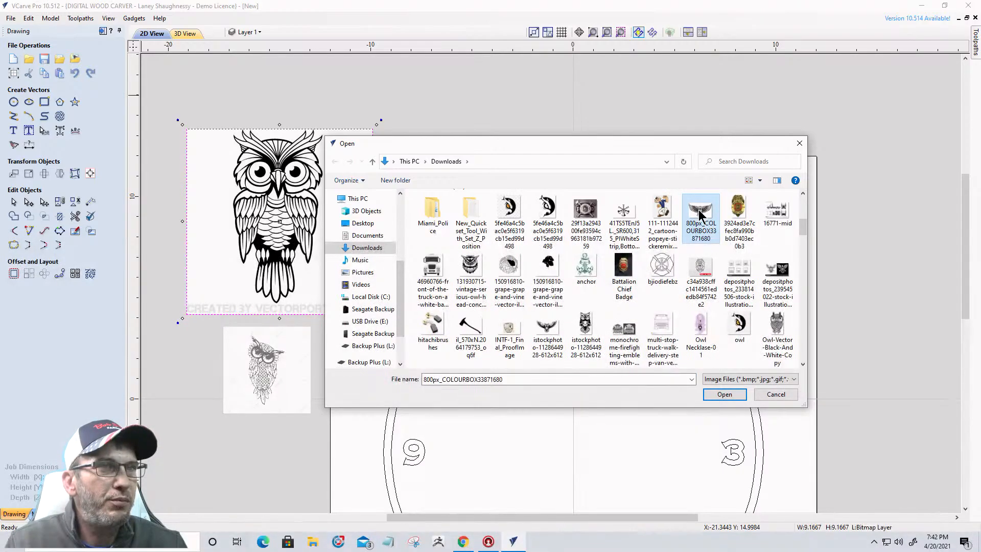
{"action": "double_click", "coordinate": [699, 214]}
{"action": "left_click_drag", "start_coordinate": [574, 409], "coordinate": [573, 246]}
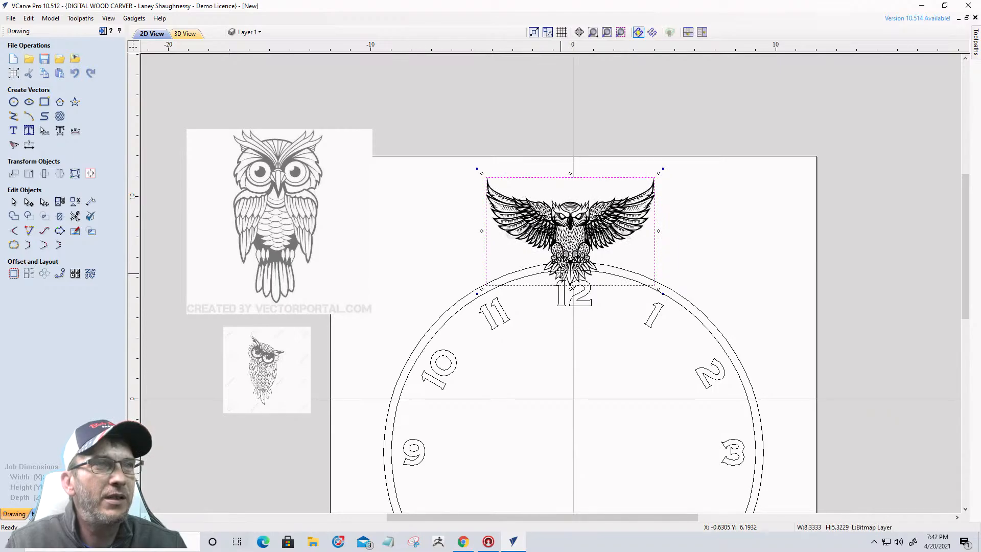
- Inspect the spread-winged owl's detail up close, and move the image off the sheet beyond its upper right corner
{"action": "scroll", "coordinate": [556, 225], "scroll_direction": "up", "scroll_amount": 5}
{"action": "scroll", "coordinate": [556, 224], "scroll_direction": "up", "scroll_amount": 5}
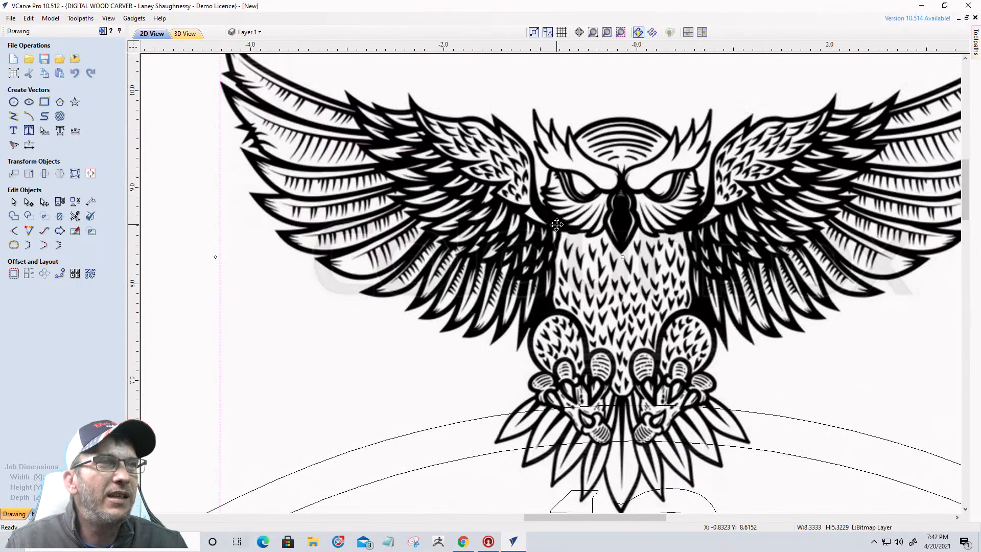
{"action": "scroll", "coordinate": [556, 224], "scroll_direction": "down", "scroll_amount": 10}
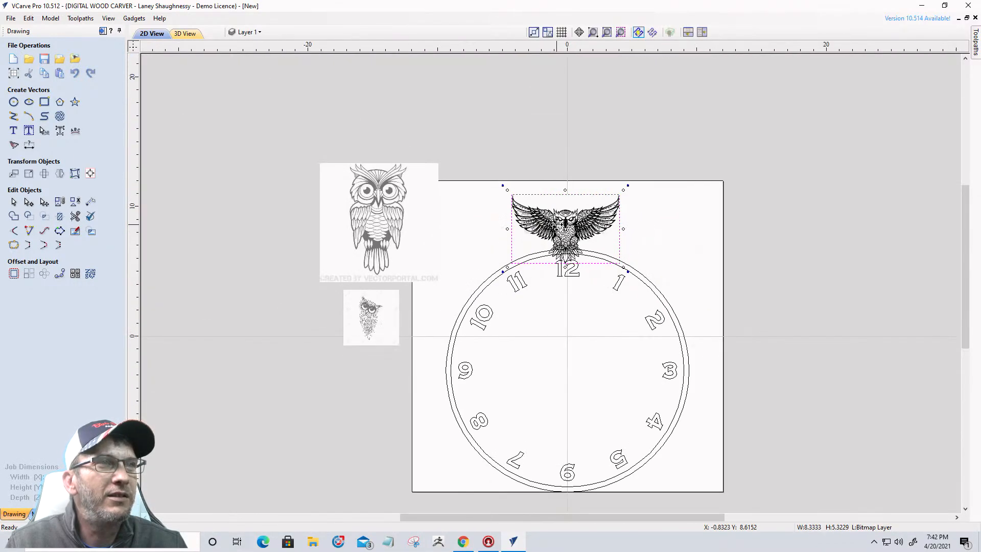
{"action": "left_click_drag", "start_coordinate": [564, 225], "coordinate": [866, 128]}
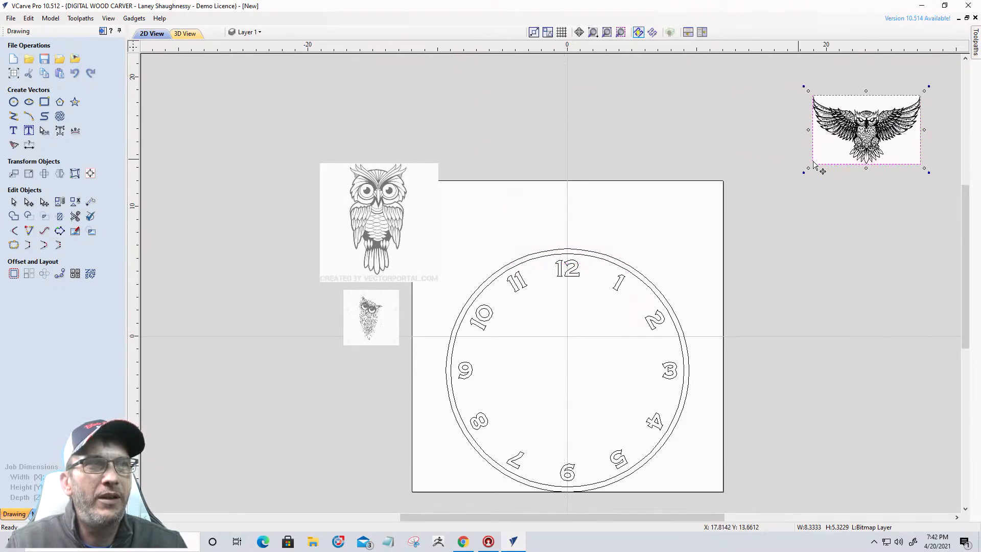
- Try the front-facing owl image above the 12 with its tail overlapping the clock rings, and undo the move
{"action": "left_click", "coordinate": [367, 235]}
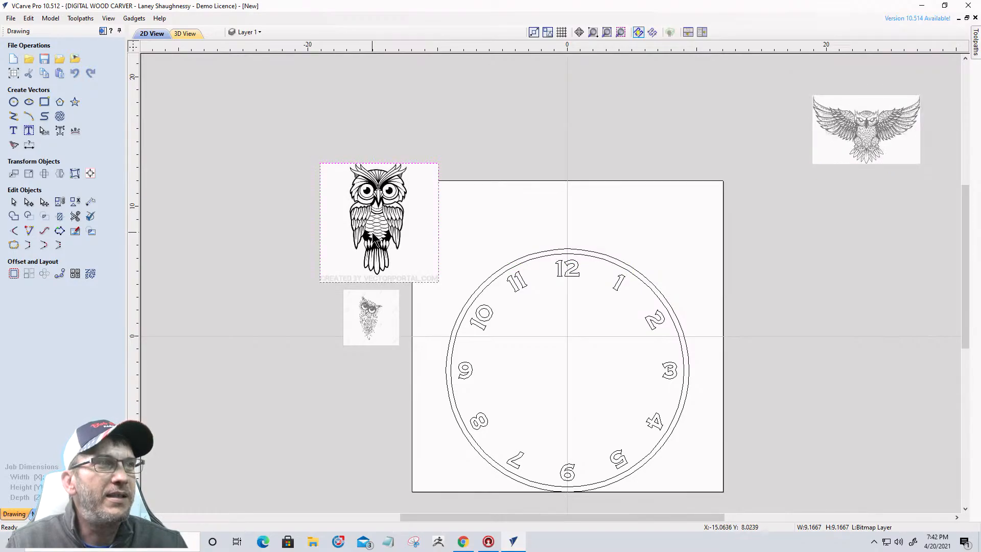
{"action": "left_click_drag", "start_coordinate": [368, 234], "coordinate": [567, 239]}
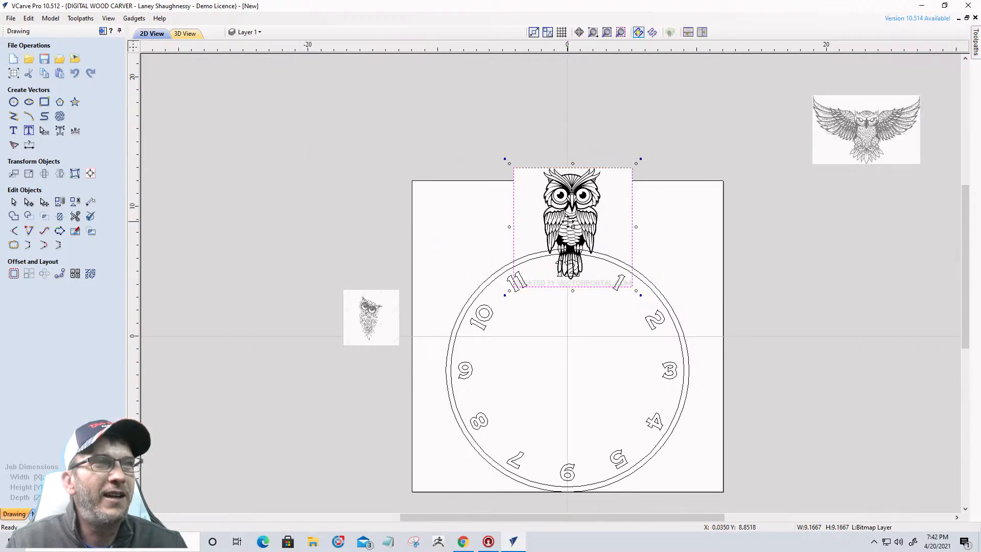
{"action": "scroll", "coordinate": [568, 220], "scroll_direction": "up", "scroll_amount": 3}
{"action": "scroll", "coordinate": [568, 221], "scroll_direction": "down", "scroll_amount": 1}
{"action": "scroll", "coordinate": [569, 220], "scroll_direction": "down", "scroll_amount": 1}
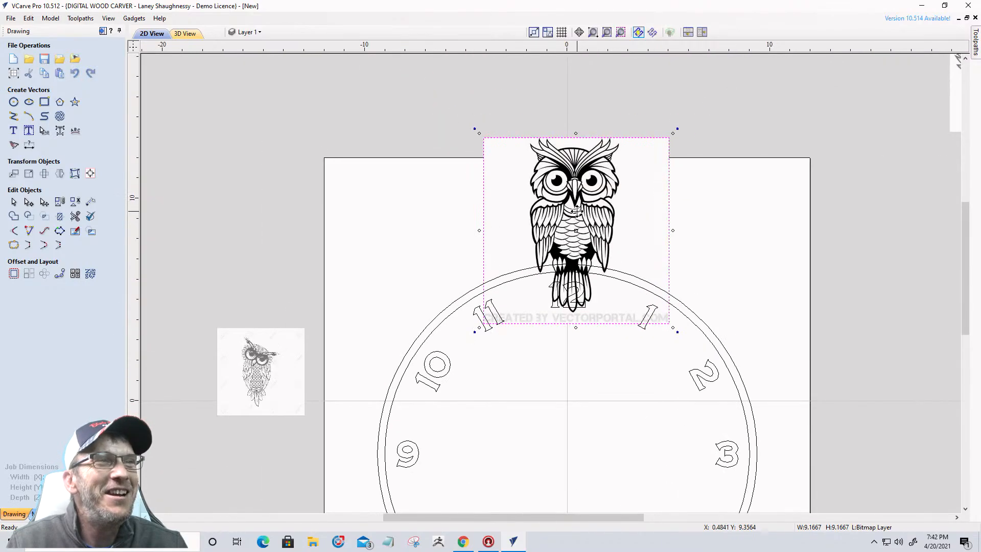
{"action": "key", "text": "ctrl+z"}
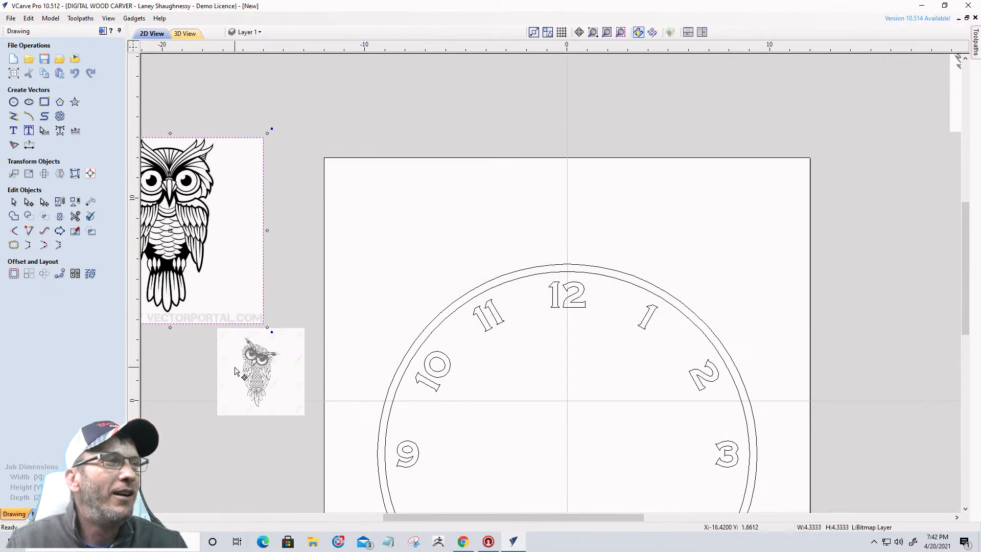
- Inspect the tilted-head owl image up close above the 12, and move it to the blank upper left area of the sheet
{"action": "left_click", "coordinate": [251, 374]}
{"action": "left_click_drag", "start_coordinate": [256, 372], "coordinate": [567, 244]}
{"action": "scroll", "coordinate": [567, 244], "scroll_direction": "up", "scroll_amount": 3}
{"action": "scroll", "coordinate": [568, 246], "scroll_direction": "up", "scroll_amount": 5}
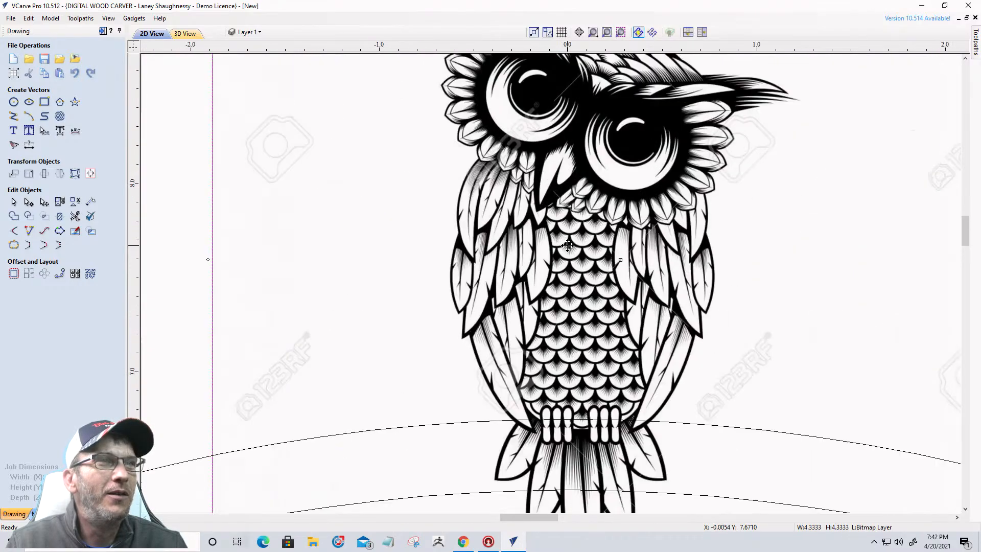
{"action": "scroll", "coordinate": [568, 245], "scroll_direction": "down", "scroll_amount": 4}
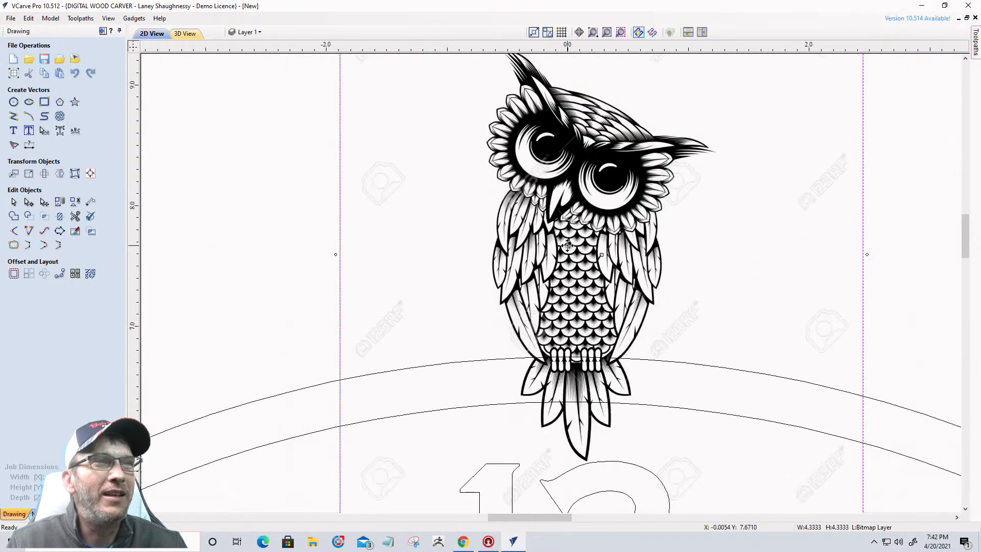
{"action": "scroll", "coordinate": [567, 245], "scroll_direction": "down", "scroll_amount": 6}
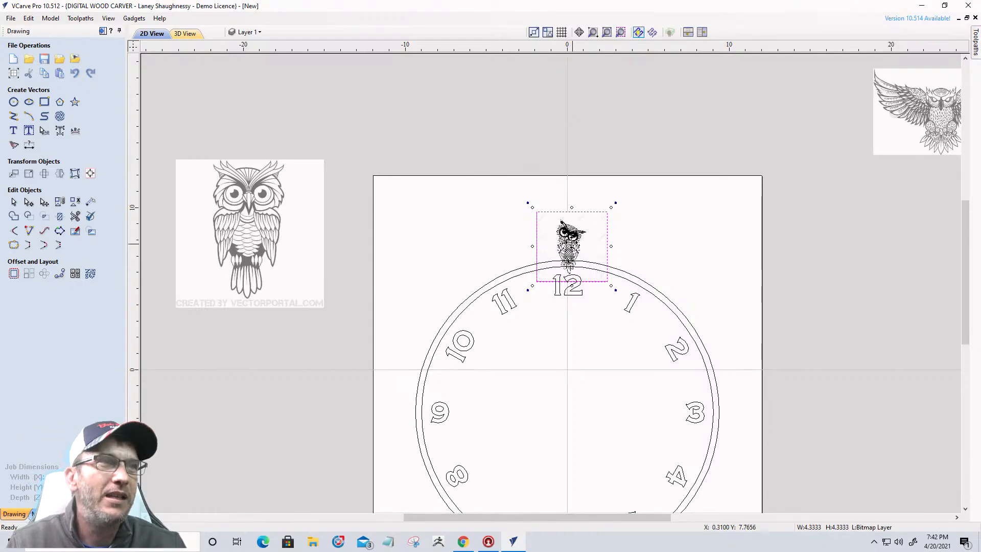
{"action": "left_click_drag", "start_coordinate": [571, 241], "coordinate": [442, 223]}
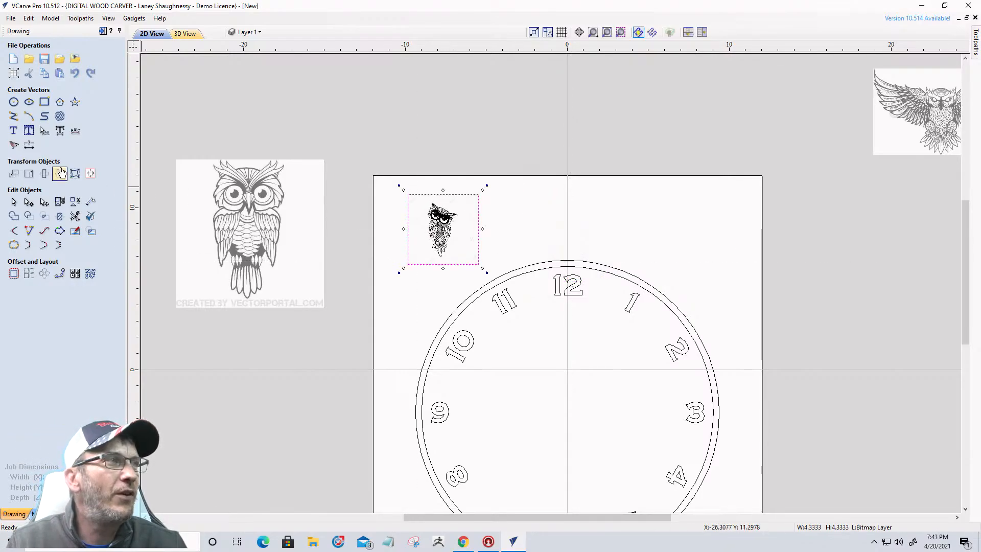
- Start a black/white bitmap trace of the tilted-head owl with bitmap fading at 0%
{"action": "left_click", "coordinate": [13, 146]}
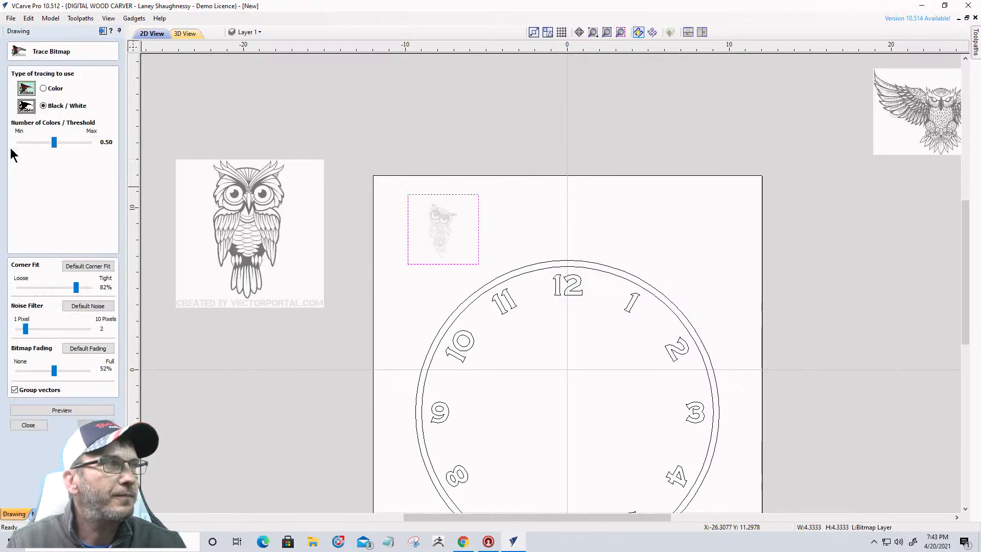
{"action": "left_click", "coordinate": [619, 30]}
{"action": "left_click_drag", "start_coordinate": [2, 374], "coordinate": [1, 374]}
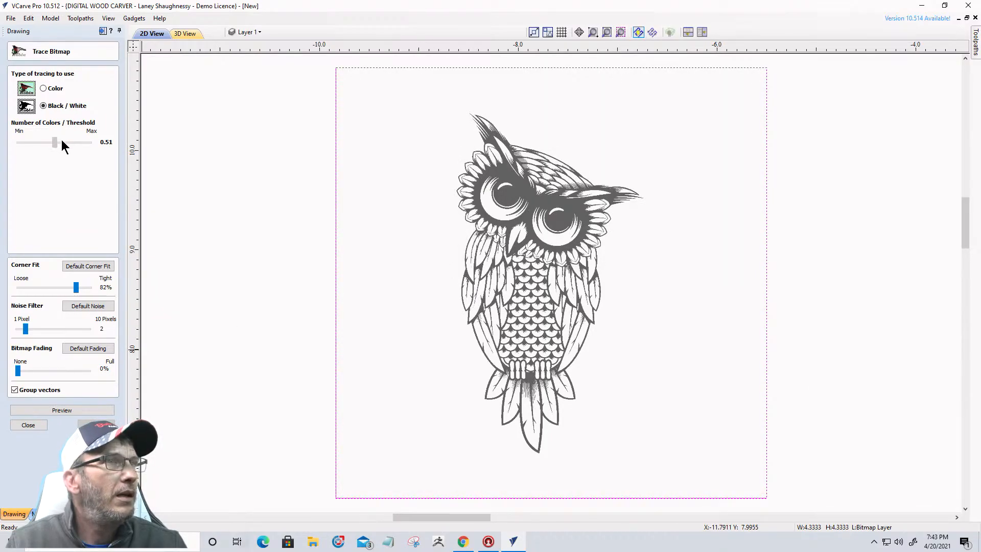
- Try trace thresholds between 0.42 and 0.72 on the owl, and return the threshold to 0.50
{"action": "left_click_drag", "start_coordinate": [69, 142], "coordinate": [50, 140]}
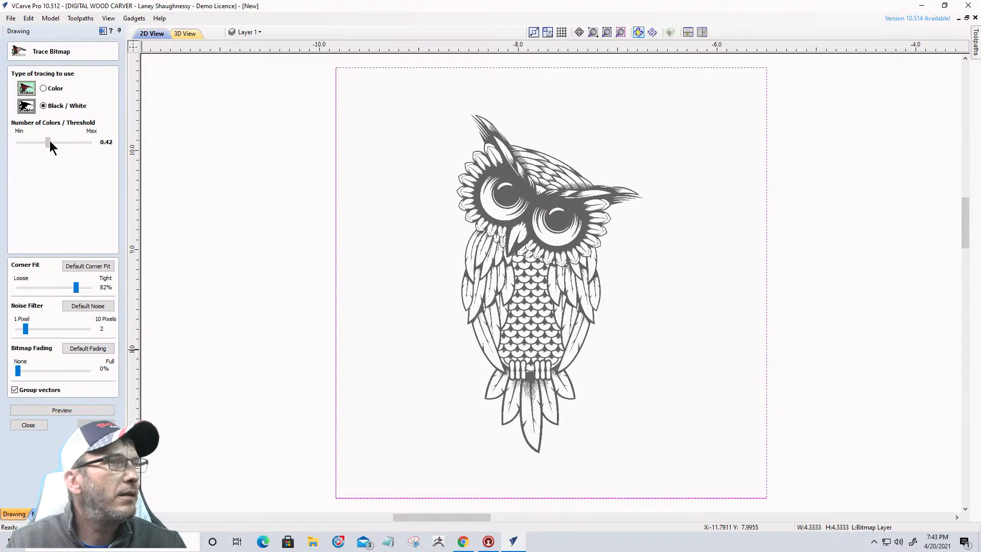
{"action": "left_click_drag", "start_coordinate": [57, 141], "coordinate": [54, 142]}
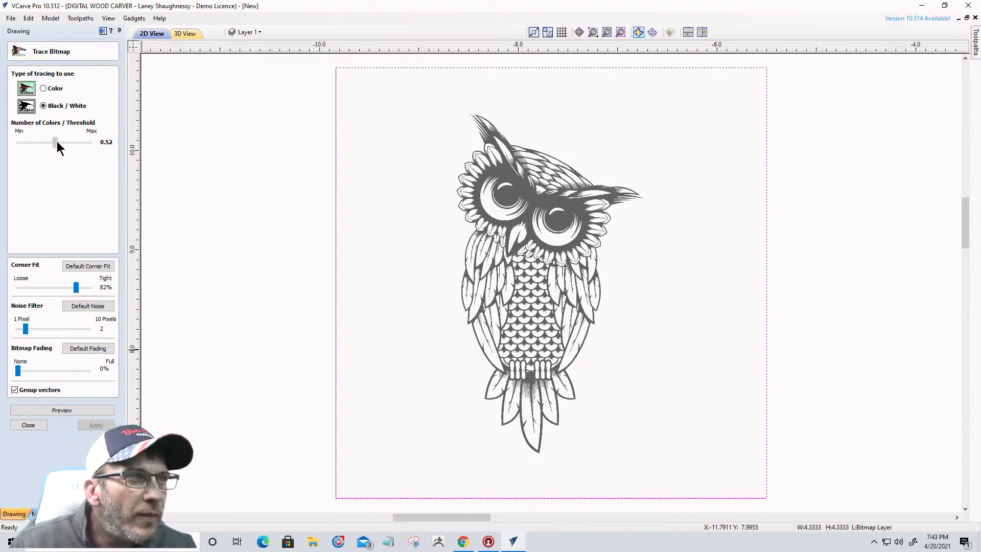
{"action": "left_click_drag", "start_coordinate": [57, 141], "coordinate": [72, 143]}
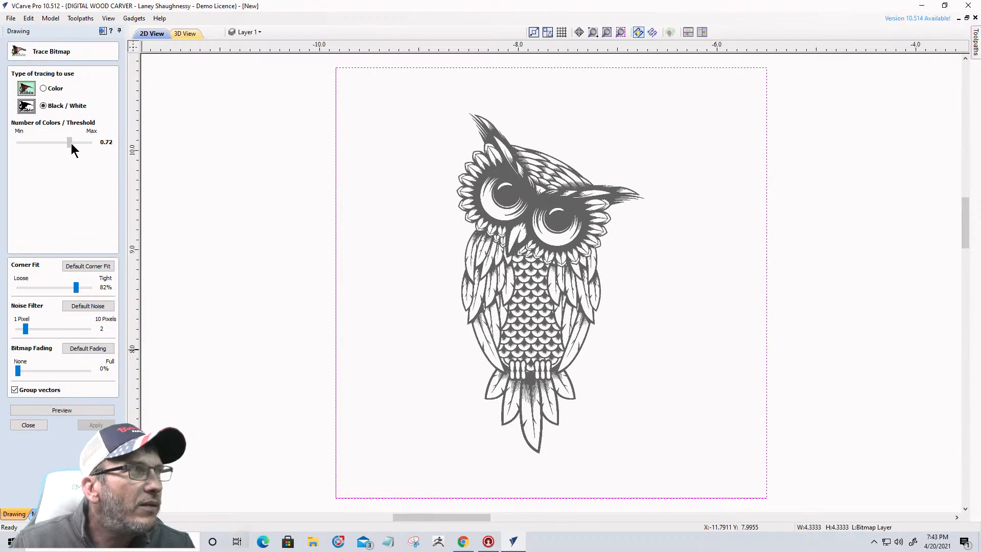
{"action": "left_click_drag", "start_coordinate": [70, 143], "coordinate": [57, 142]}
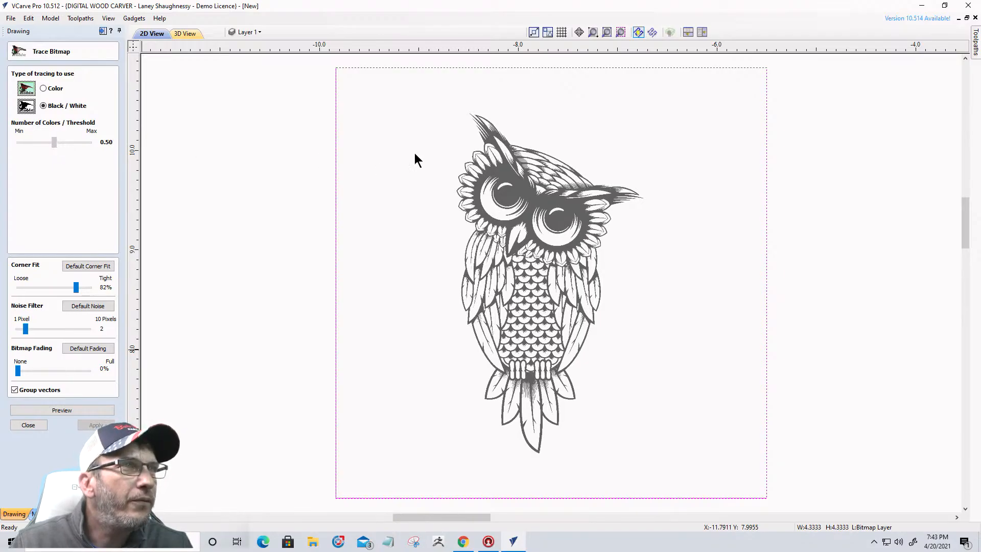
{"action": "scroll", "coordinate": [472, 140], "scroll_direction": "up", "scroll_amount": 2}
{"action": "scroll", "coordinate": [472, 140], "scroll_direction": "down", "scroll_amount": 2}
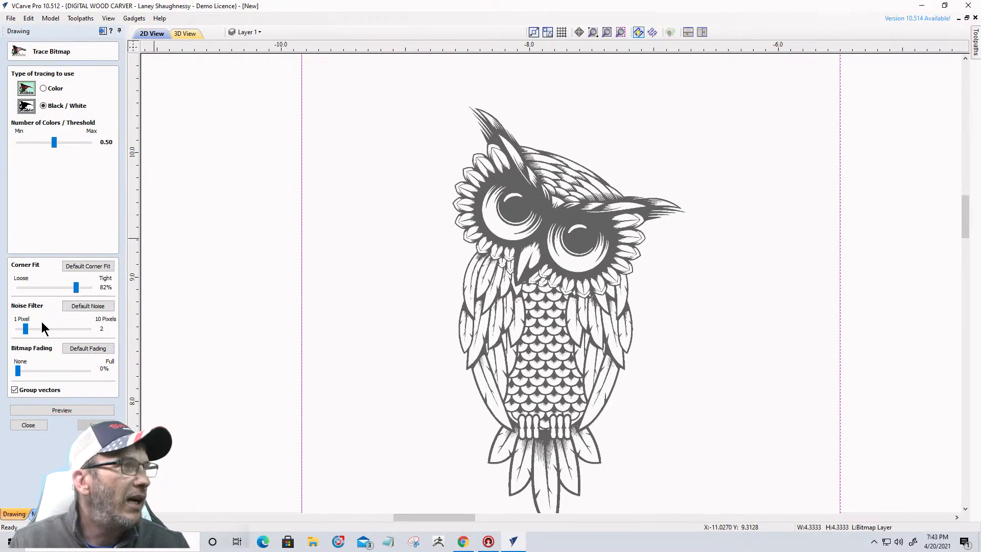
- Set the trace's noise filter to 4 pixels, and preview and apply the owl trace
{"action": "left_click_drag", "start_coordinate": [31, 328], "coordinate": [39, 328]}
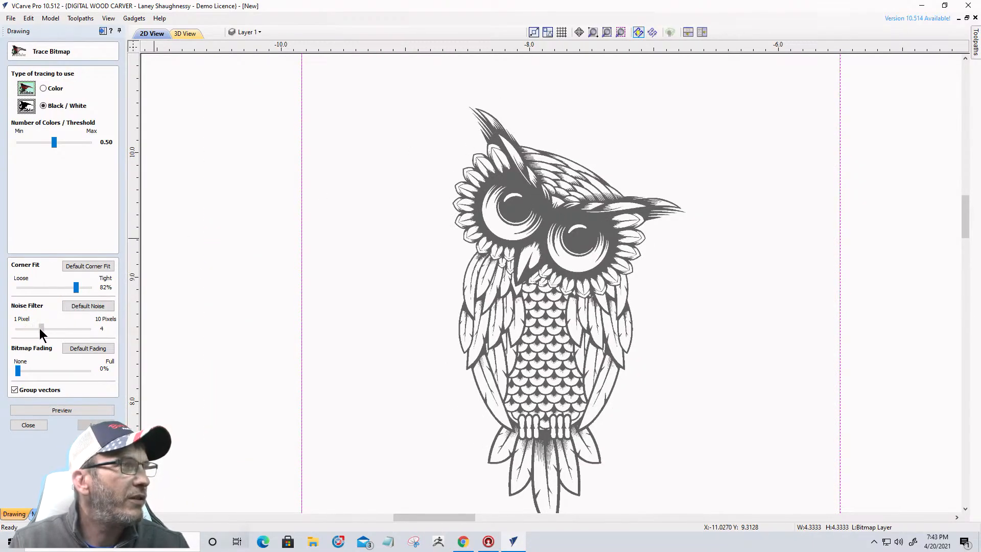
{"action": "left_click", "coordinate": [62, 411]}
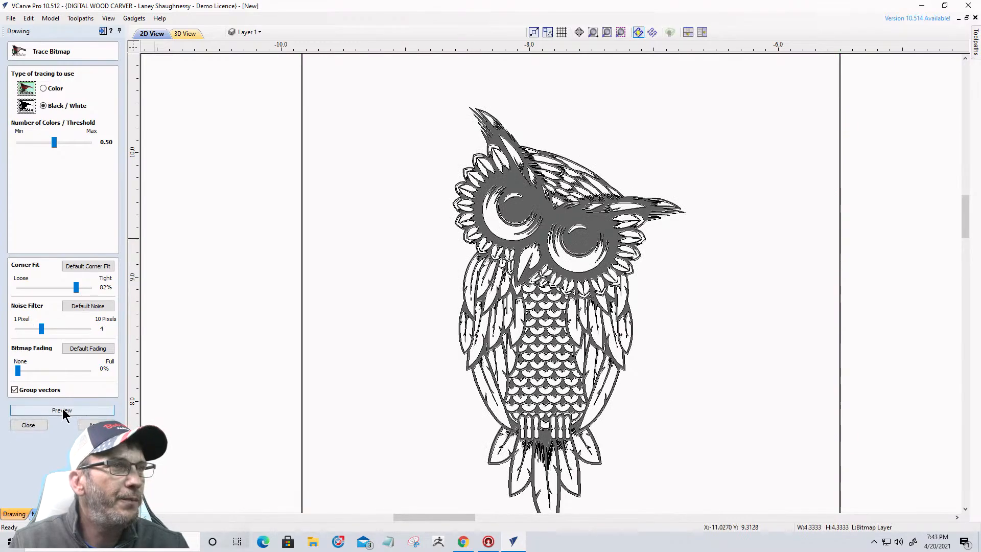
{"action": "left_click", "coordinate": [28, 425]}
- Try deleting the owl bitmap from behind its traced vectors, and undo the deletion
{"action": "left_click", "coordinate": [677, 128]}
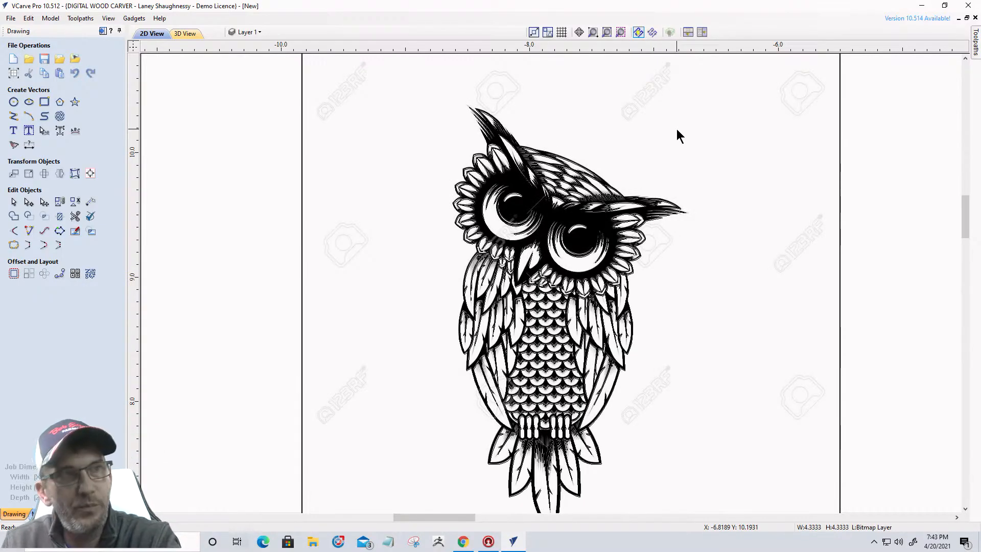
{"action": "key", "text": "Delete"}
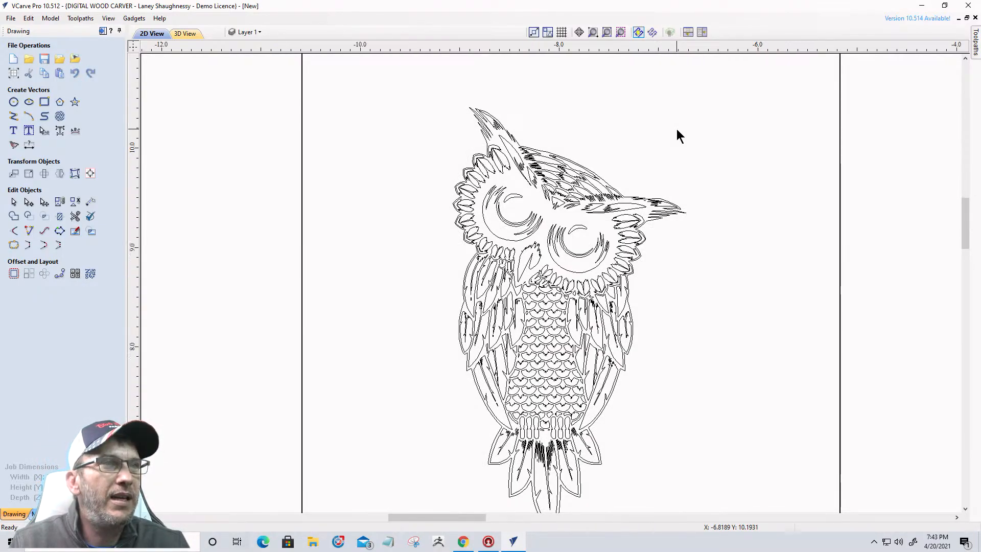
{"action": "scroll", "coordinate": [677, 128], "scroll_direction": "down", "scroll_amount": 2}
{"action": "scroll", "coordinate": [677, 129], "scroll_direction": "up", "scroll_amount": 1}
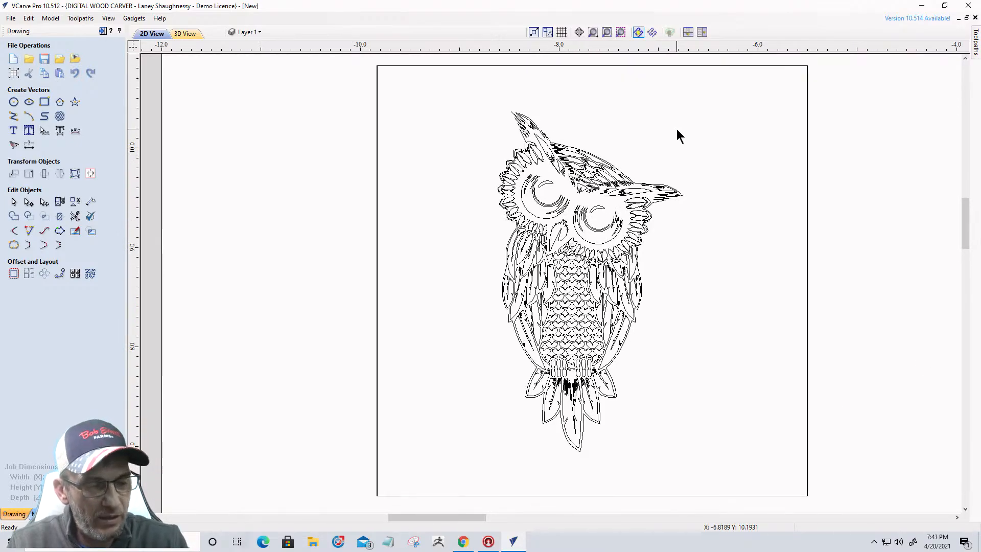
{"action": "key", "text": "ctrl+z"}
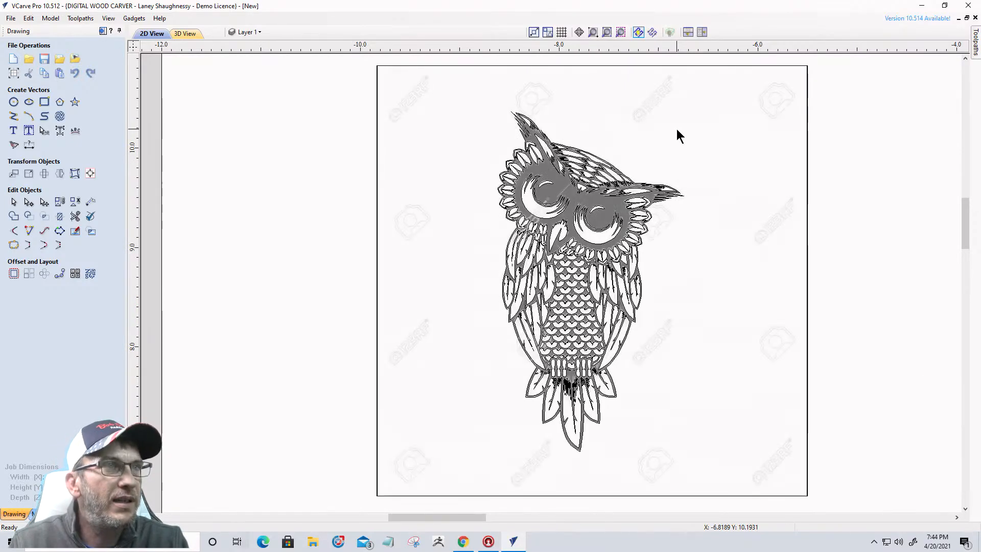
- Compare the traced outlines with the tilted-head owl bitmap up close, and delete the bitmap
{"action": "scroll", "coordinate": [671, 139], "scroll_direction": "up", "scroll_amount": 2}
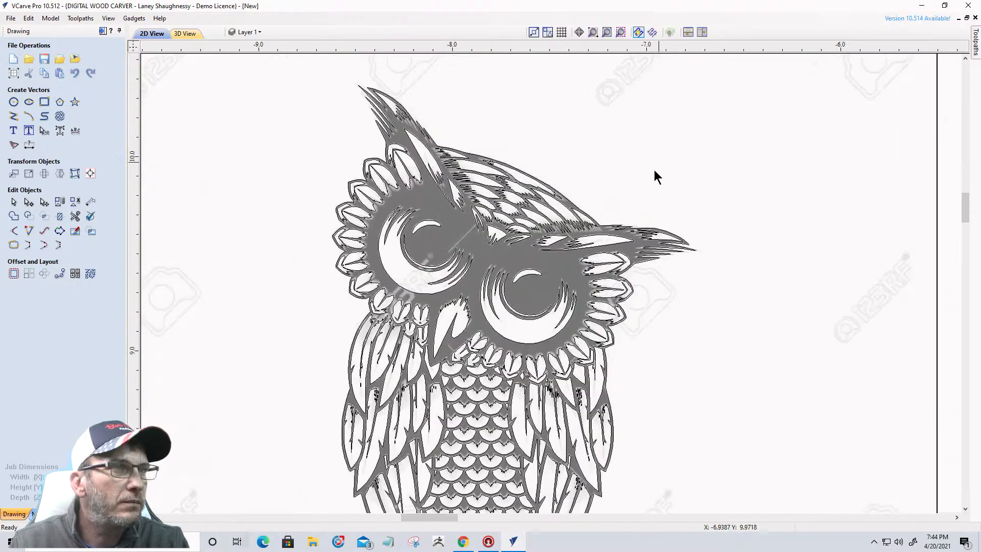
{"action": "scroll", "coordinate": [652, 174], "scroll_direction": "down", "scroll_amount": 2}
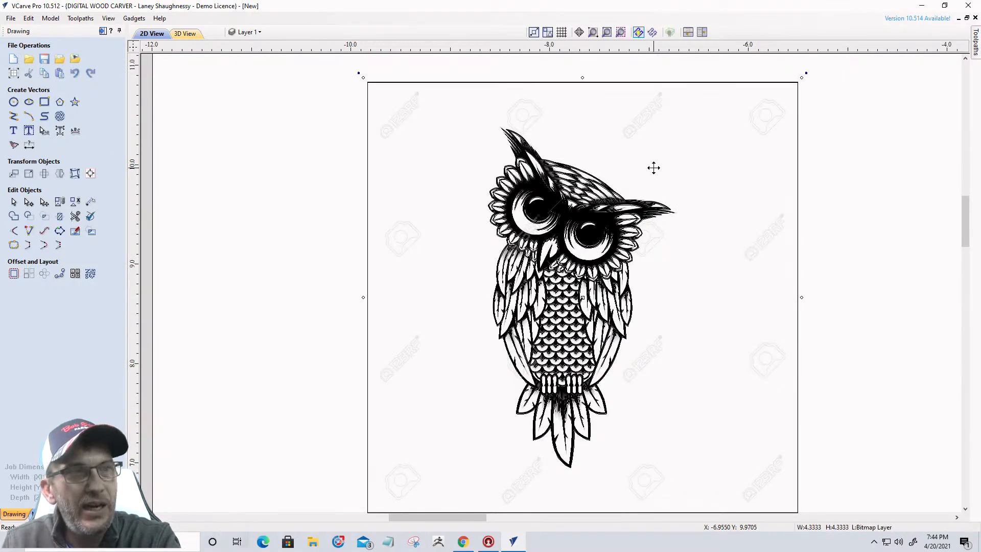
{"action": "key", "text": "Delete"}
- Hide the Bitmap Layer, select all visible vectors, and restore the layer's visibility and clear the selection
{"action": "left_click", "coordinate": [250, 34]}
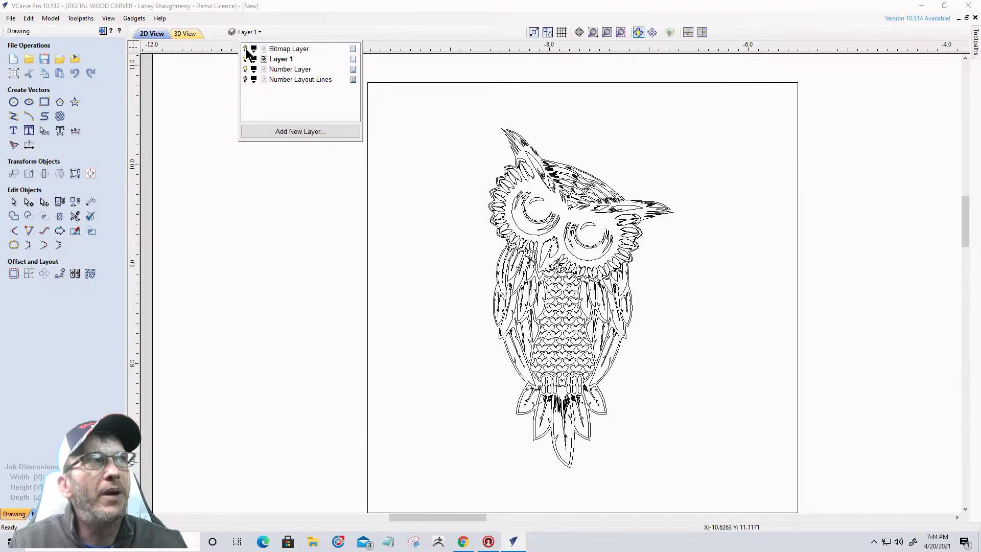
{"action": "key", "text": "ctrl+a"}
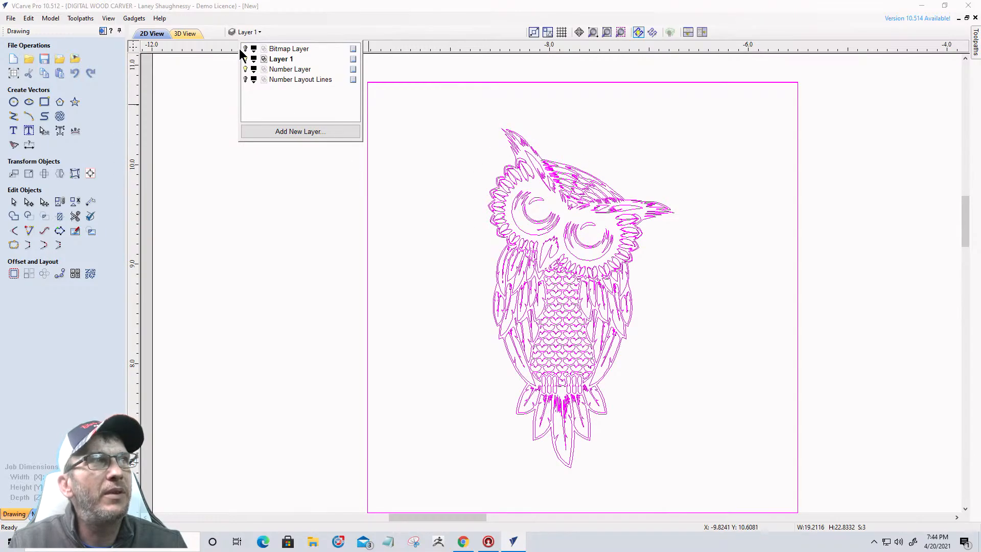
{"action": "left_click", "coordinate": [245, 49]}
{"action": "scroll", "coordinate": [529, 328], "scroll_direction": "down", "scroll_amount": 6}
{"action": "scroll", "coordinate": [368, 325], "scroll_direction": "down", "scroll_amount": 5}
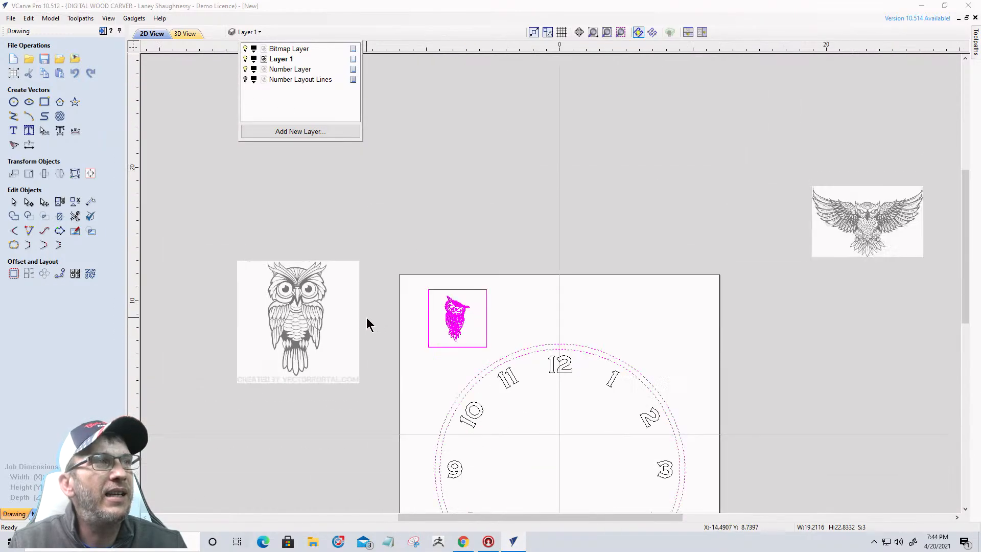
{"action": "scroll", "coordinate": [368, 325], "scroll_direction": "up", "scroll_amount": 4}
{"action": "scroll", "coordinate": [208, 319], "scroll_direction": "down", "scroll_amount": 4}
{"action": "scroll", "coordinate": [228, 309], "scroll_direction": "up", "scroll_amount": 4}
{"action": "scroll", "coordinate": [228, 310], "scroll_direction": "down", "scroll_amount": 1}
{"action": "scroll", "coordinate": [228, 310], "scroll_direction": "down", "scroll_amount": 3}
{"action": "scroll", "coordinate": [219, 294], "scroll_direction": "up", "scroll_amount": 1}
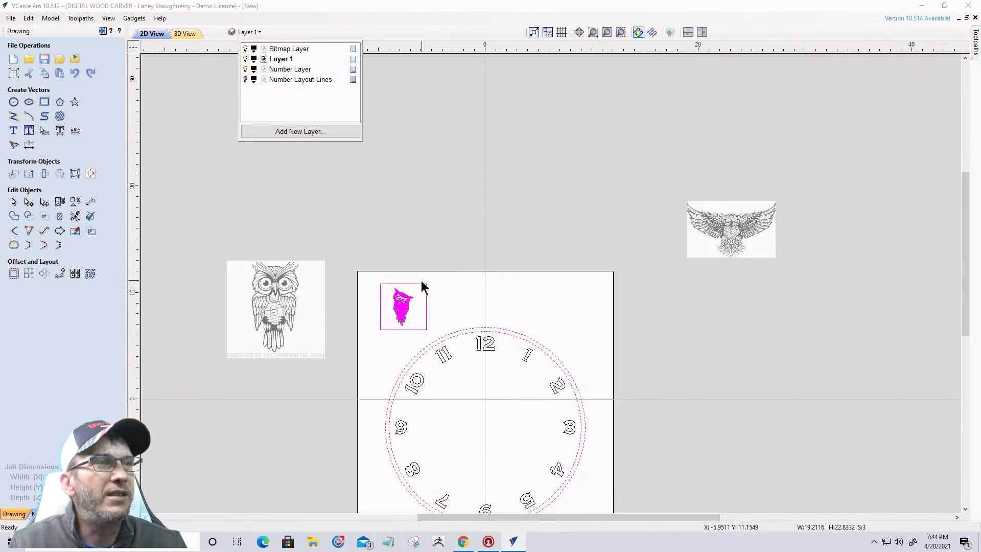
{"action": "left_click", "coordinate": [407, 302]}
{"action": "scroll", "coordinate": [393, 313], "scroll_direction": "up", "scroll_amount": 1}
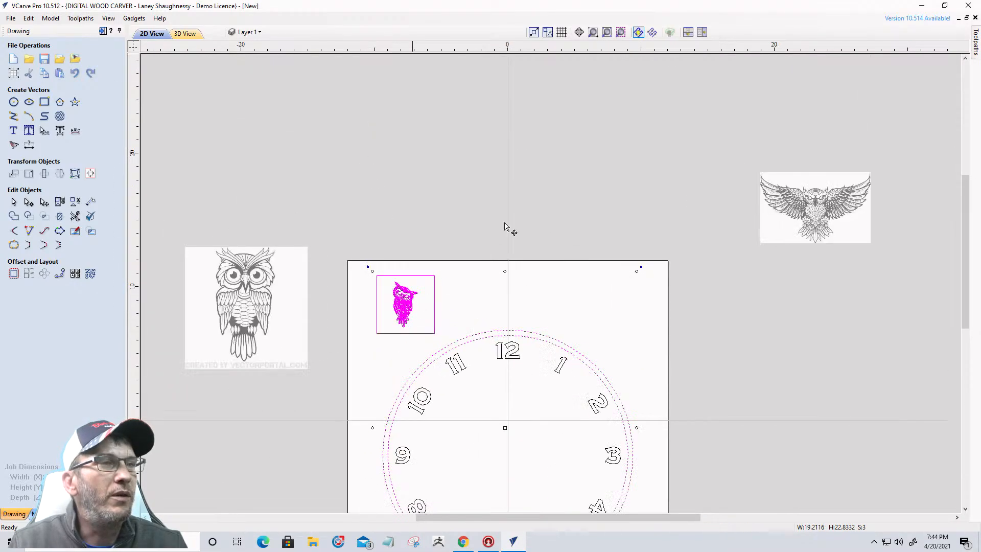
{"action": "left_click", "coordinate": [519, 266]}
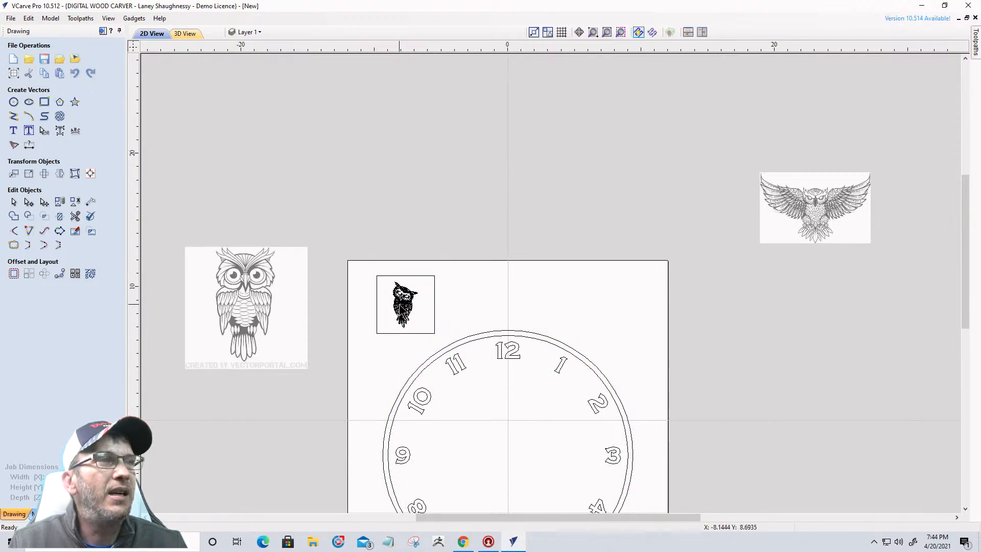
- Ungroup the traced owl vectors and delete the square border around the owl
{"action": "left_click", "coordinate": [402, 308]}
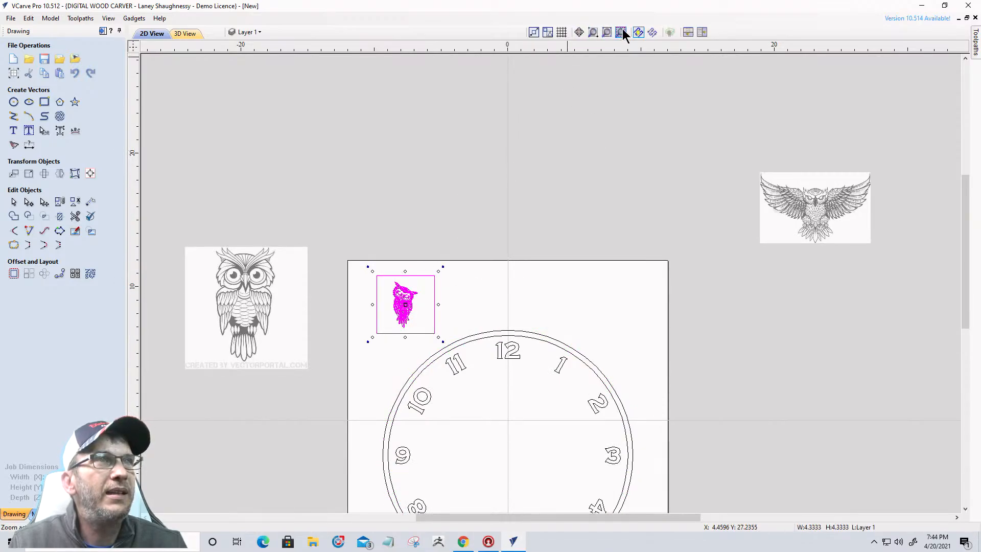
{"action": "left_click", "coordinate": [621, 31]}
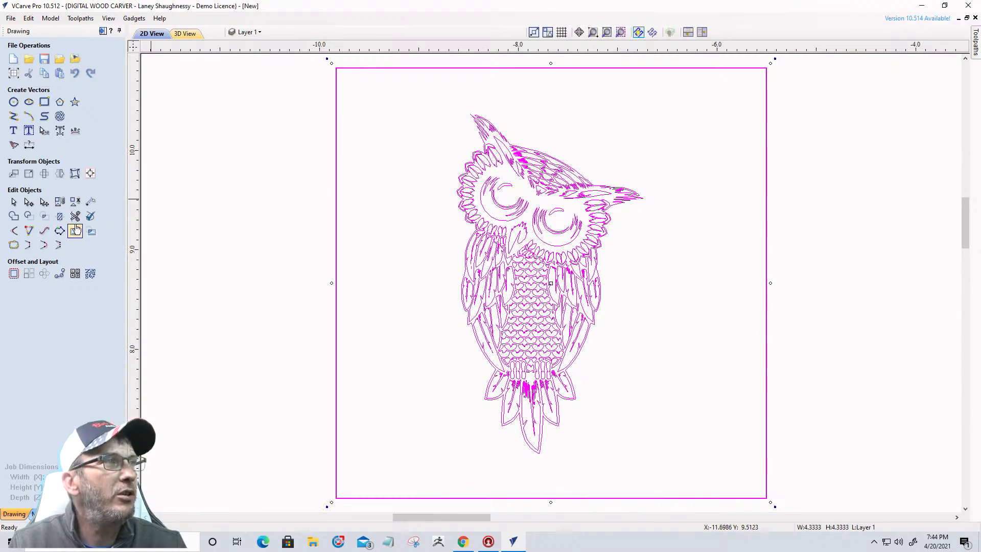
{"action": "left_click", "coordinate": [75, 204]}
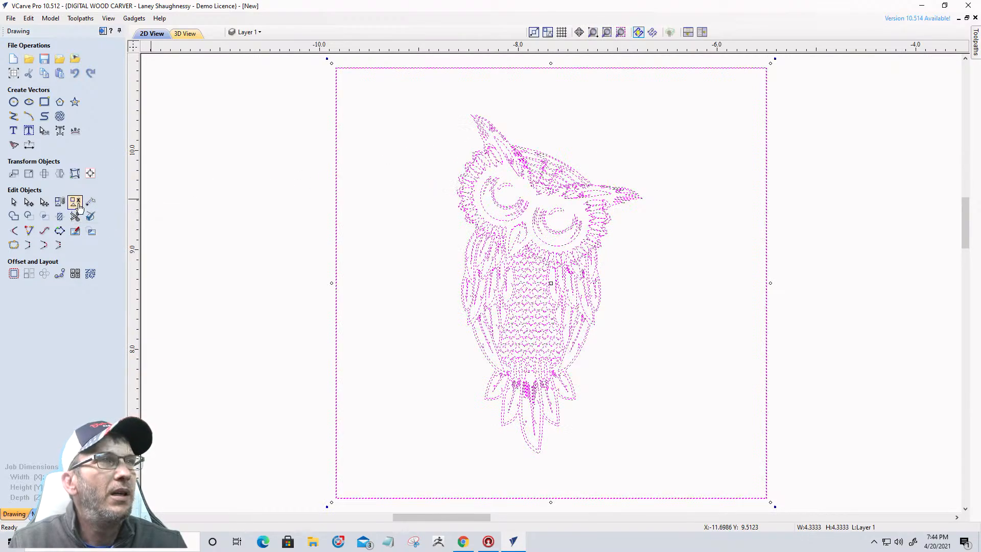
{"action": "left_click", "coordinate": [324, 259]}
{"action": "left_click", "coordinate": [337, 248]}
{"action": "key", "text": "Delete"}
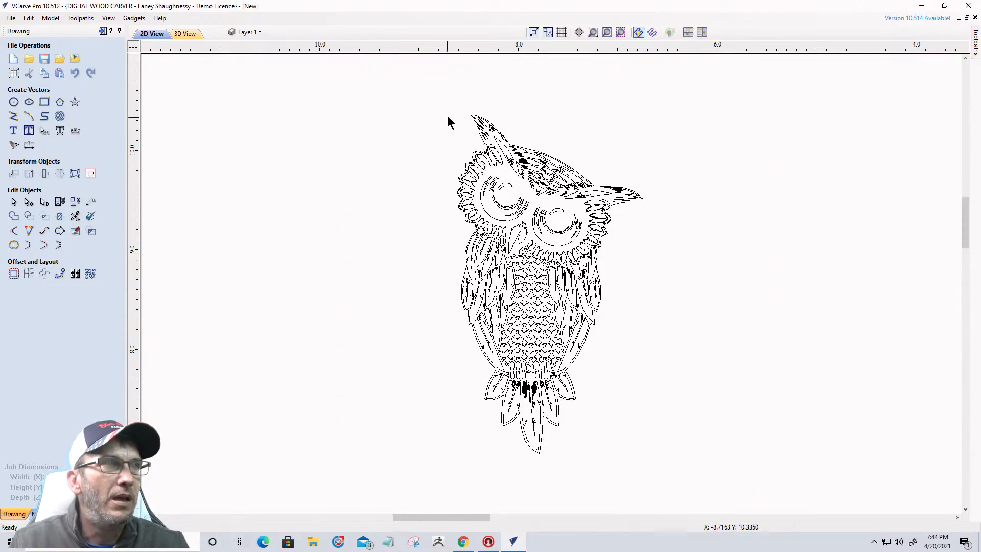
- Select all the tilted-head owl vectors and enlarge them proportionally to about 6.54 by 11.92 inches
{"action": "left_click_drag", "start_coordinate": [418, 92], "coordinate": [639, 488]}
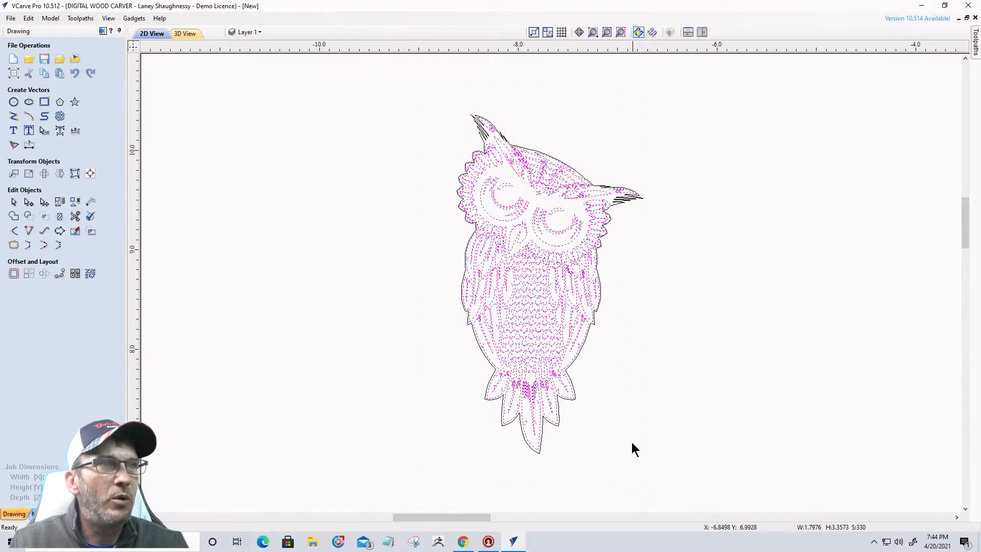
{"action": "left_click_drag", "start_coordinate": [415, 85], "coordinate": [672, 496]}
{"action": "scroll", "coordinate": [581, 311], "scroll_direction": "up", "scroll_amount": 3}
{"action": "scroll", "coordinate": [582, 311], "scroll_direction": "down", "scroll_amount": 10}
{"action": "scroll", "coordinate": [572, 306], "scroll_direction": "down", "scroll_amount": 2}
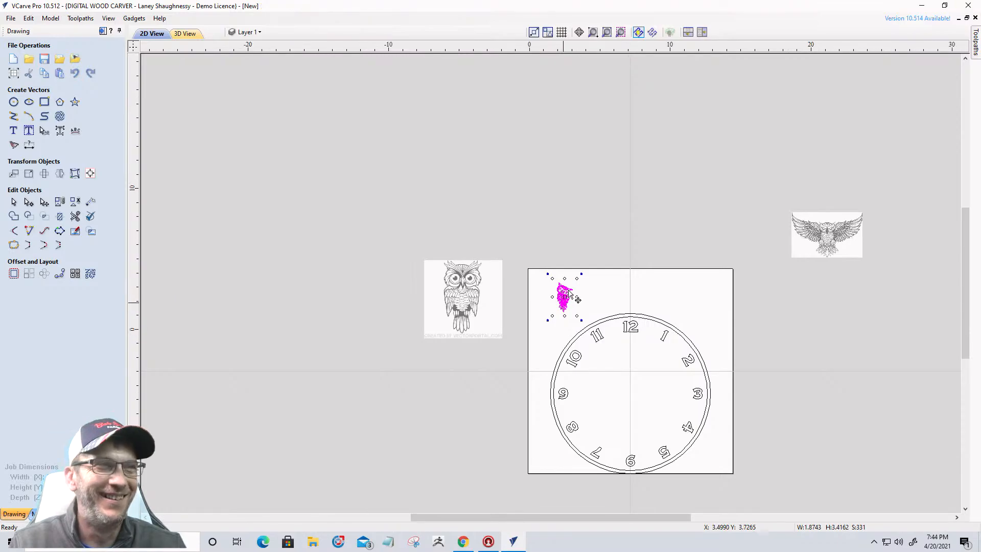
{"action": "scroll", "coordinate": [598, 301], "scroll_direction": "down", "scroll_amount": 3}
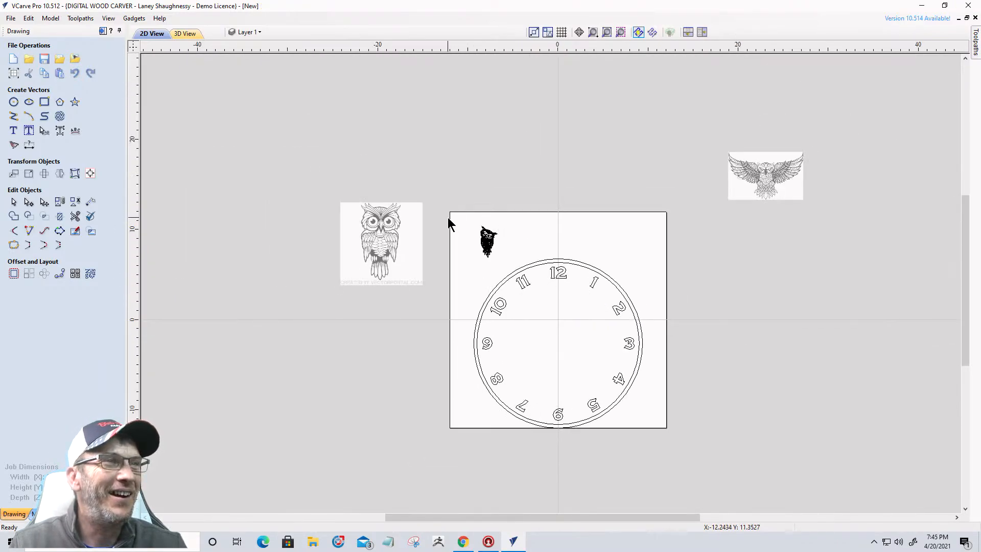
{"action": "left_click", "coordinate": [485, 237]}
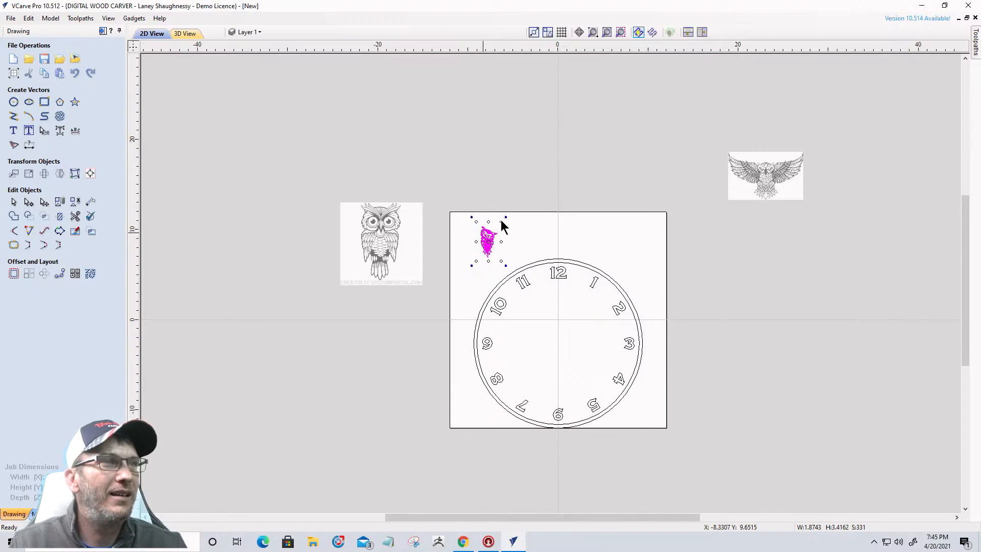
{"action": "scroll", "coordinate": [501, 221], "scroll_direction": "up", "scroll_amount": 1}
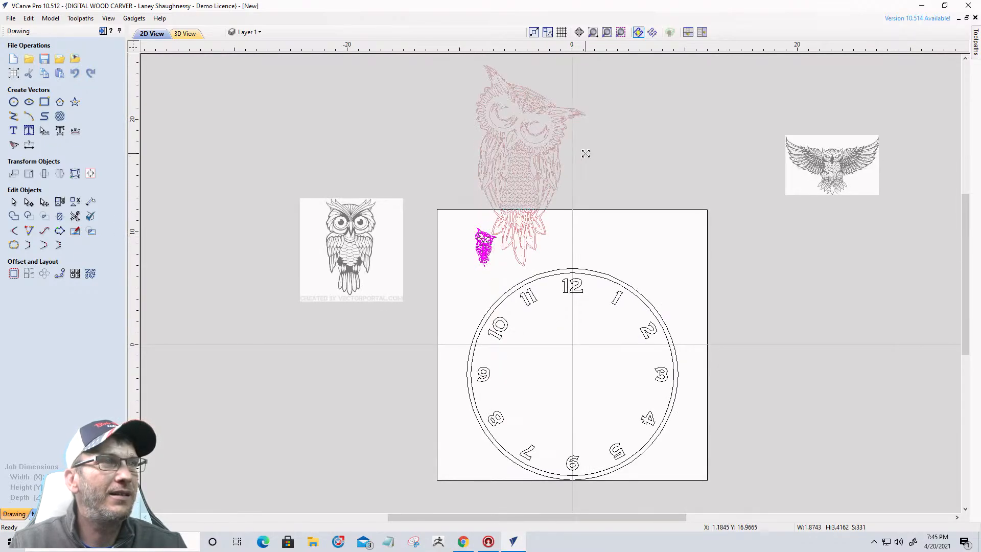
{"action": "left_click_drag", "start_coordinate": [600, 155], "coordinate": [647, 132]}
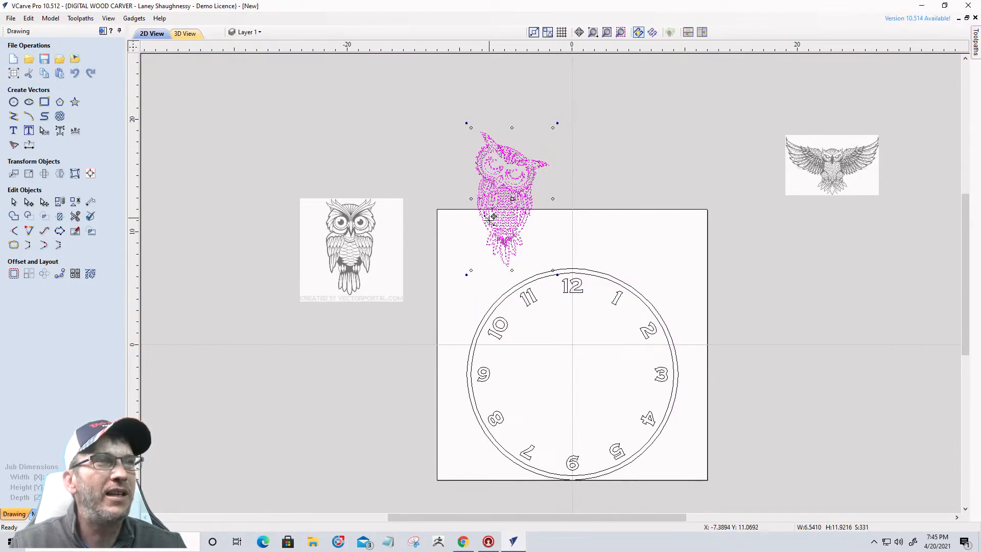
- Try placing the enlarged owl over the 12 on the clock, and undo the move
{"action": "left_click_drag", "start_coordinate": [506, 227], "coordinate": [572, 267]}
{"action": "scroll", "coordinate": [571, 268], "scroll_direction": "up", "scroll_amount": 1}
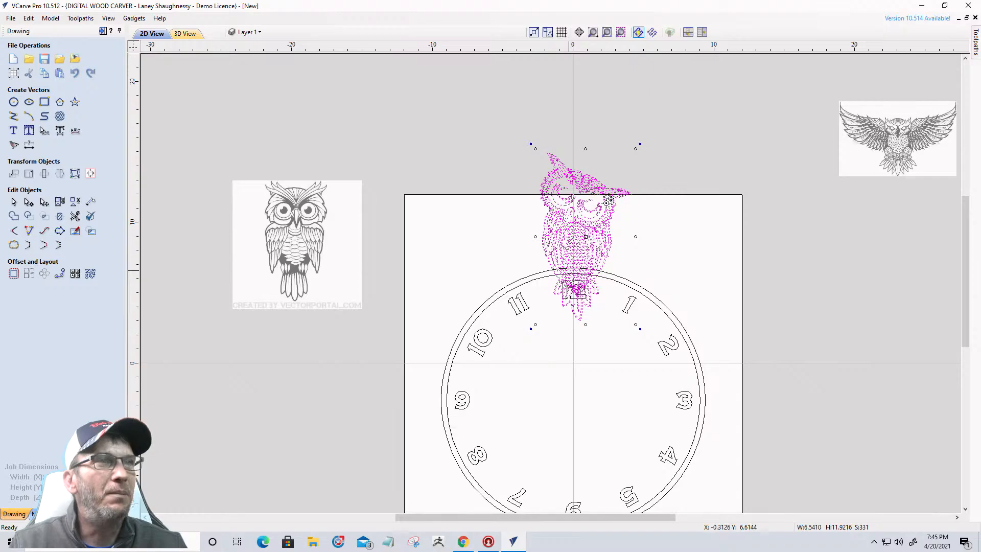
{"action": "scroll", "coordinate": [584, 221], "scroll_direction": "down", "scroll_amount": 2}
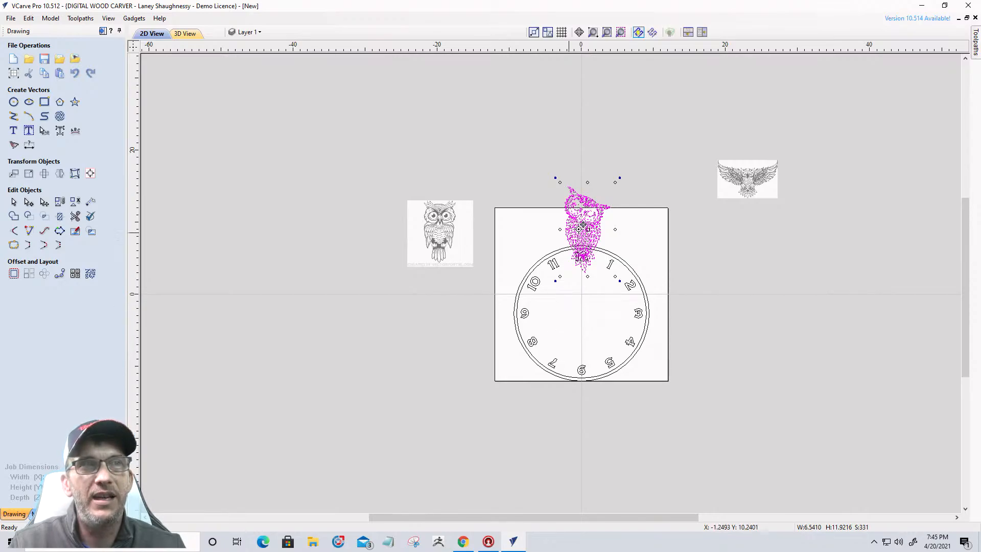
{"action": "scroll", "coordinate": [568, 285], "scroll_direction": "up", "scroll_amount": 5}
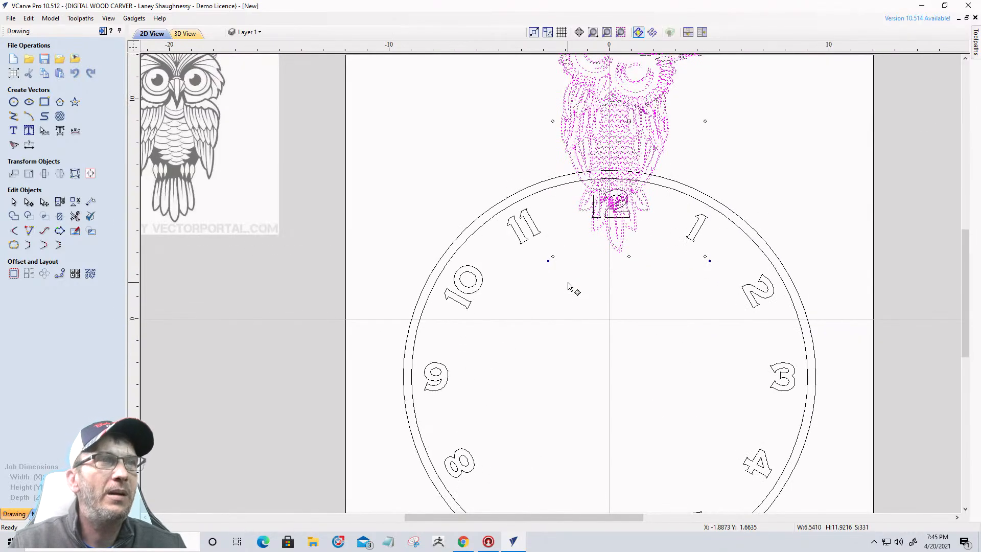
{"action": "scroll", "coordinate": [571, 285], "scroll_direction": "down", "scroll_amount": 3}
{"action": "left_click", "coordinate": [475, 231]}
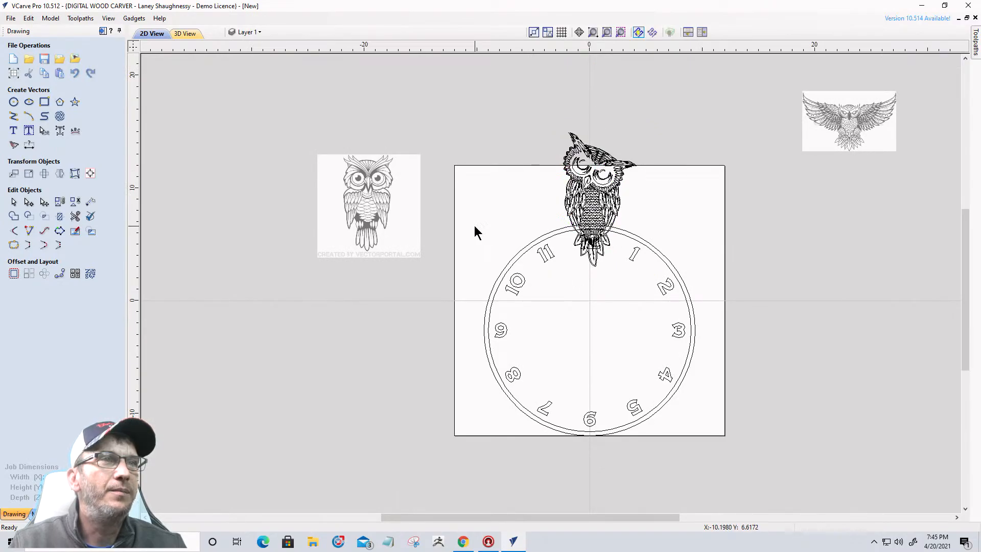
{"action": "left_click_drag", "start_coordinate": [470, 217], "coordinate": [749, 459]}
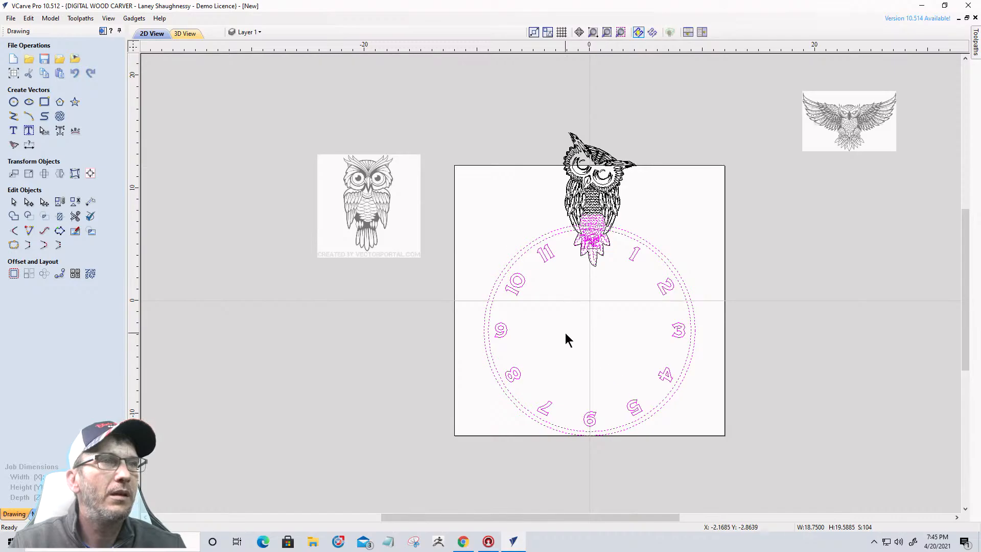
{"action": "left_click", "coordinate": [553, 296]}
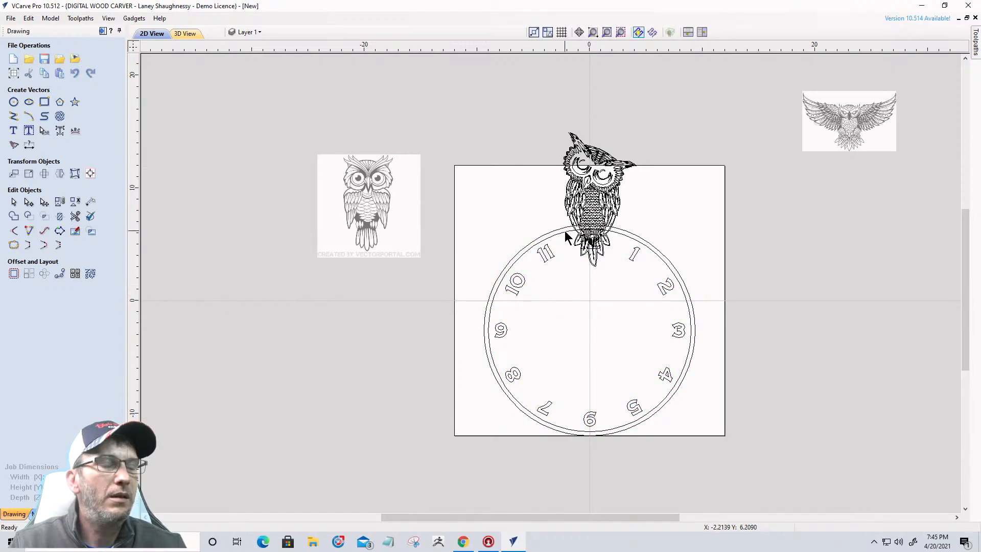
{"action": "key", "text": "ctrl+z"}
- Resize the complete clock face, rings and numbers together, to 16 inches wide and high with linked proportions
{"action": "left_click_drag", "start_coordinate": [475, 216], "coordinate": [734, 454]}
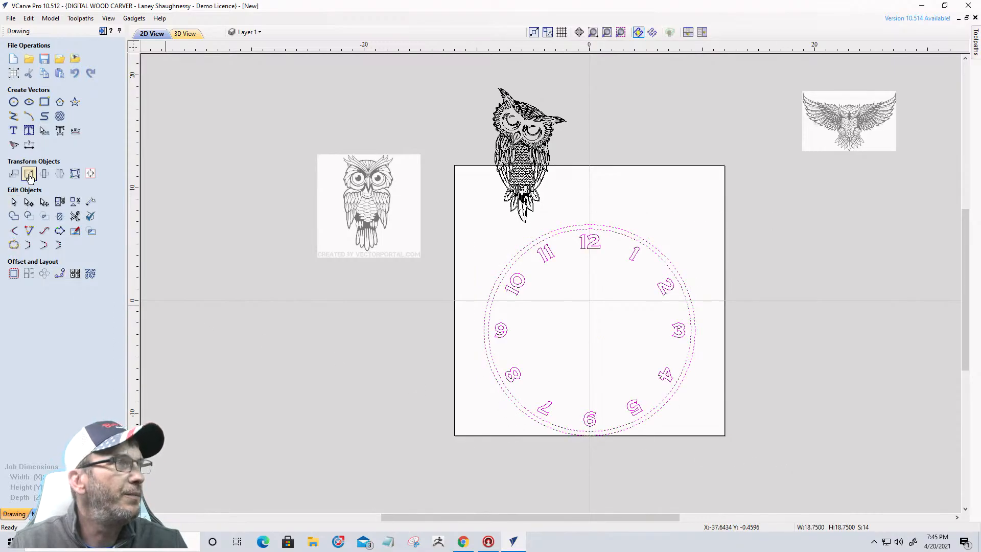
{"action": "left_click", "coordinate": [28, 173]}
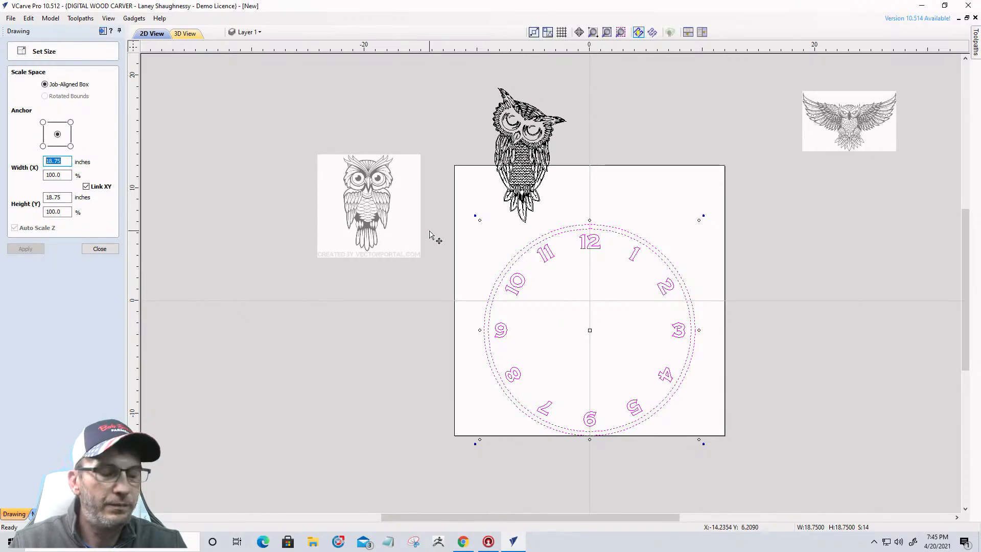
{"action": "type", "text": "16"}
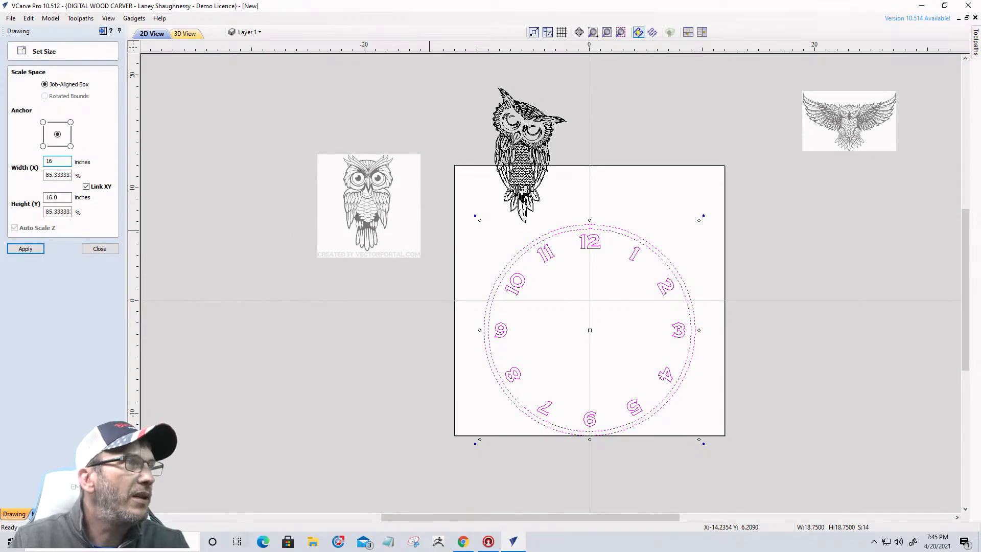
{"action": "left_click", "coordinate": [23, 249]}
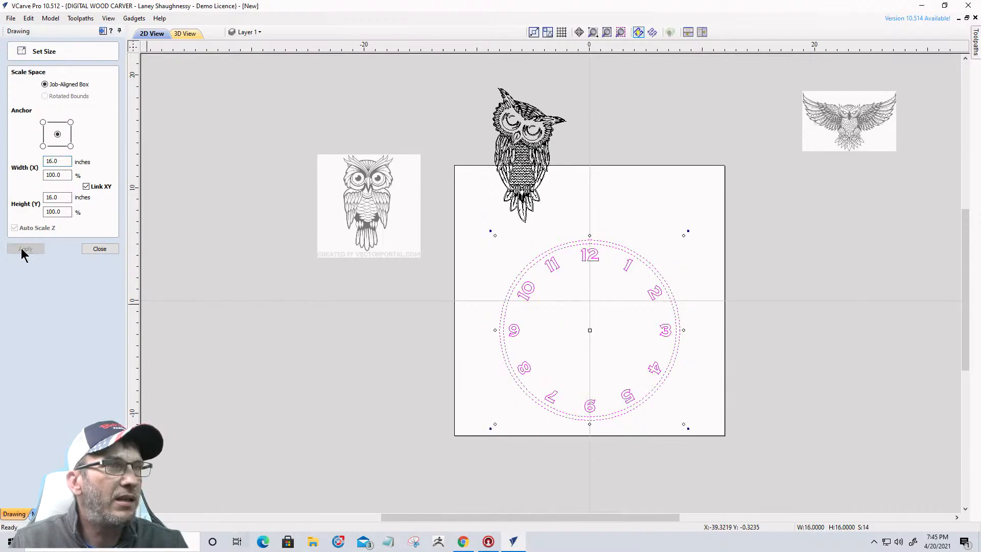
{"action": "left_click", "coordinate": [100, 249]}
- Move the tilted-head owl onto the top of the clock ring, with its feet on the ring and centred above the 12
{"action": "mouse_move", "coordinate": [462, 78]}
{"action": "left_mouse_down"}
{"action": "mouse_move", "coordinate": [575, 191]}
{"action": "mouse_move", "coordinate": [594, 231]}
{"action": "left_mouse_up"}
{"action": "left_click", "coordinate": [530, 176]}
{"action": "left_click_drag", "start_coordinate": [521, 195], "coordinate": [587, 238]}
{"action": "scroll", "coordinate": [587, 237], "scroll_direction": "up", "scroll_amount": 4}
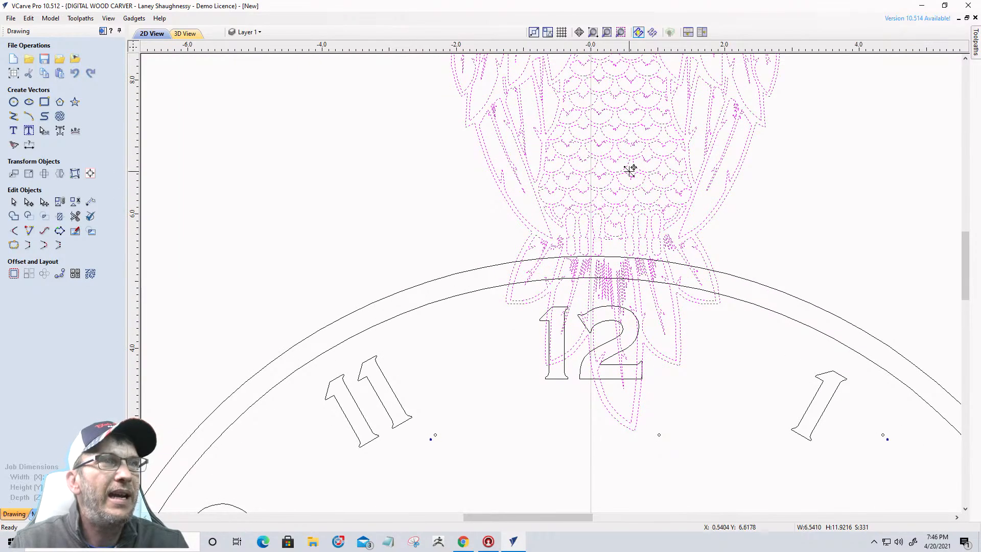
{"action": "left_click_drag", "start_coordinate": [626, 182], "coordinate": [598, 210]}
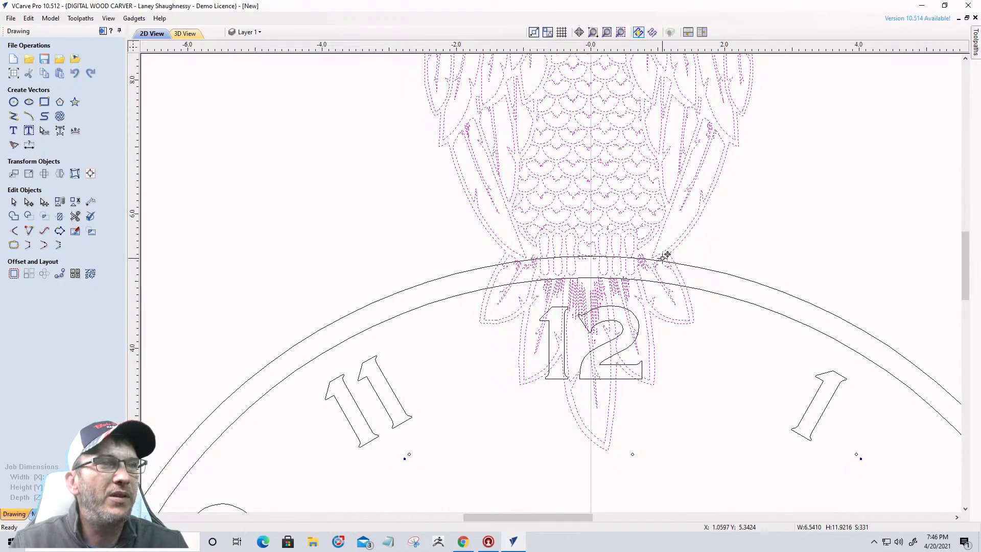
- Examine how the owl's feet and tail overlap the clock ring and the 12, checking the outer circle as a possible trim boundary
{"action": "scroll", "coordinate": [668, 257], "scroll_direction": "down", "scroll_amount": 3}
{"action": "scroll", "coordinate": [685, 258], "scroll_direction": "down", "scroll_amount": 2}
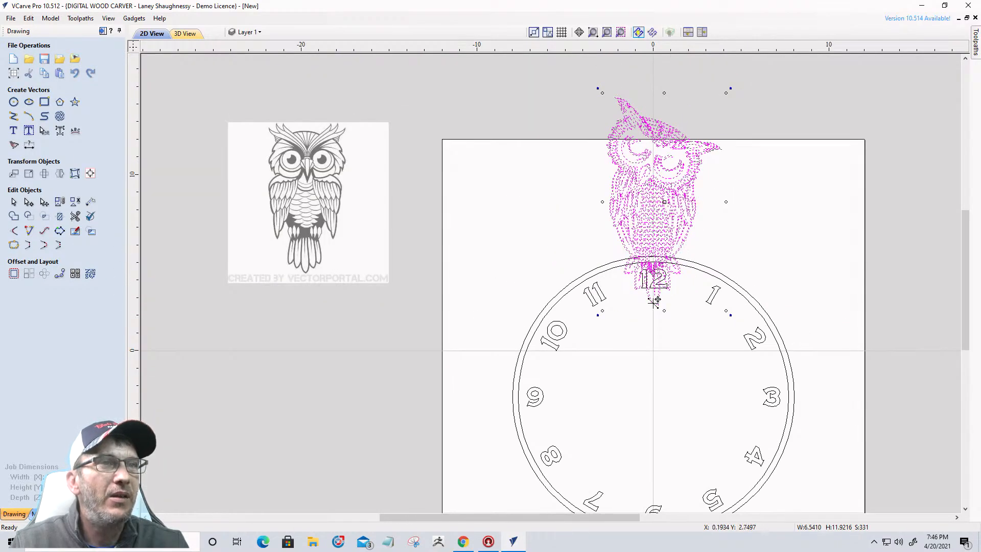
{"action": "scroll", "coordinate": [634, 270], "scroll_direction": "up", "scroll_amount": 3}
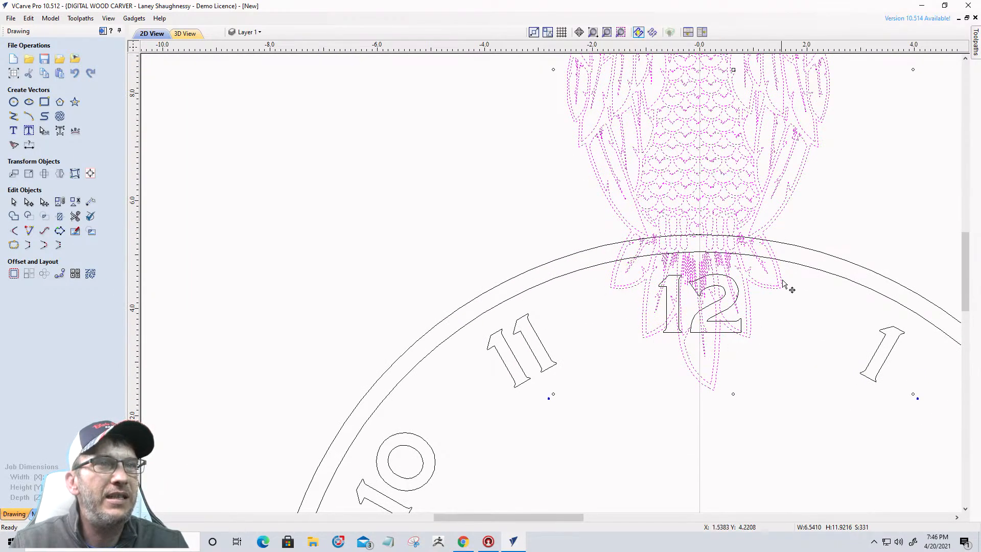
{"action": "scroll", "coordinate": [690, 217], "scroll_direction": "down", "scroll_amount": 2}
{"action": "scroll", "coordinate": [690, 218], "scroll_direction": "down", "scroll_amount": 1}
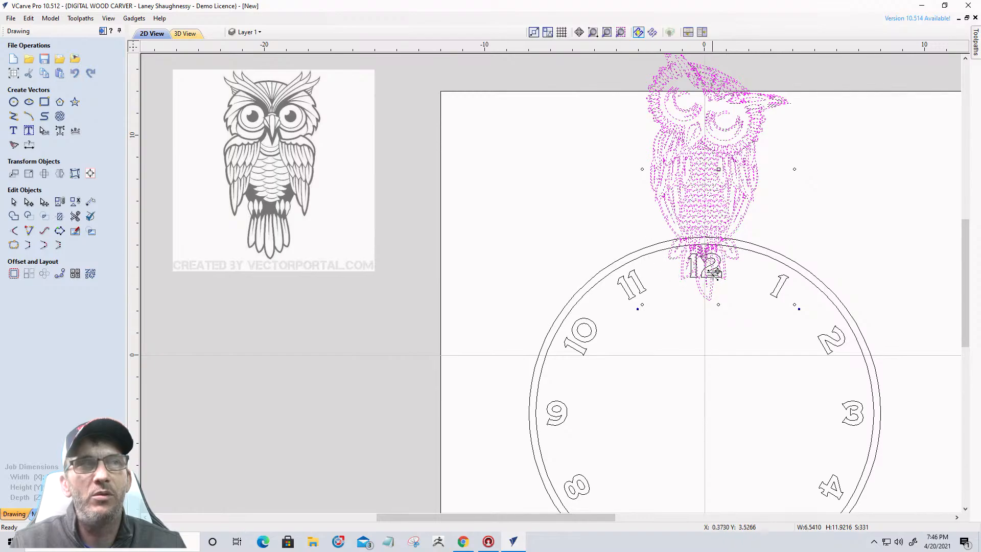
{"action": "scroll", "coordinate": [714, 241], "scroll_direction": "up", "scroll_amount": 5}
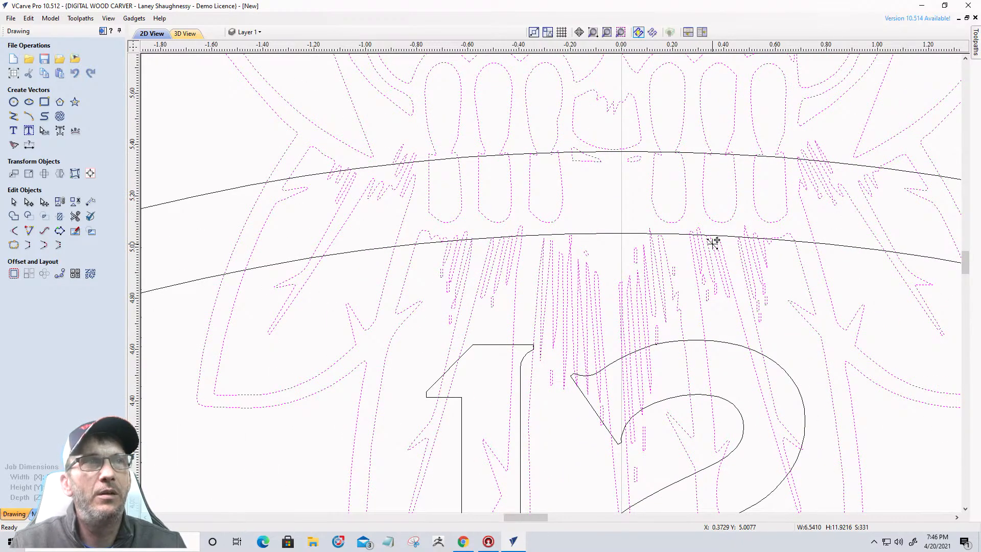
{"action": "scroll", "coordinate": [712, 233], "scroll_direction": "down", "scroll_amount": 6}
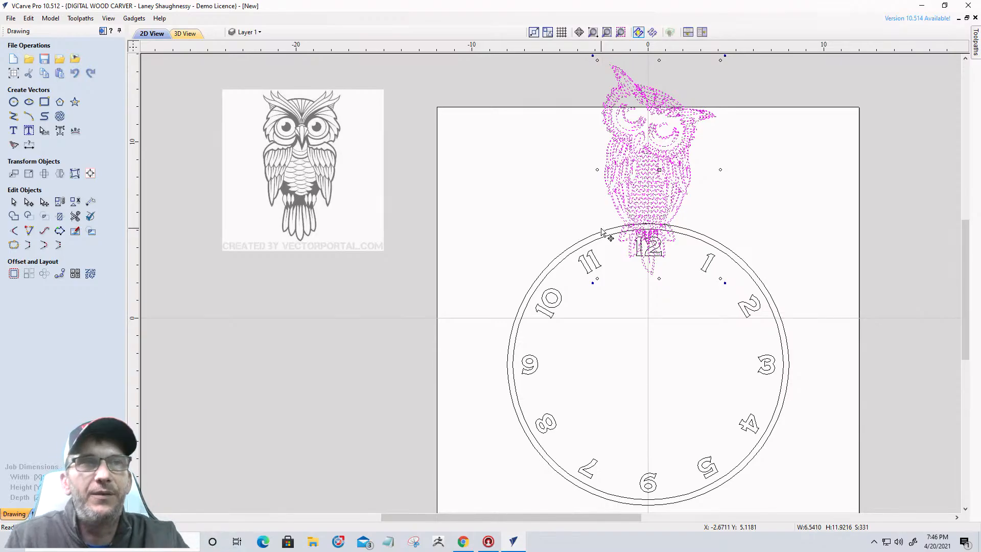
{"action": "scroll", "coordinate": [653, 228], "scroll_direction": "up", "scroll_amount": 5}
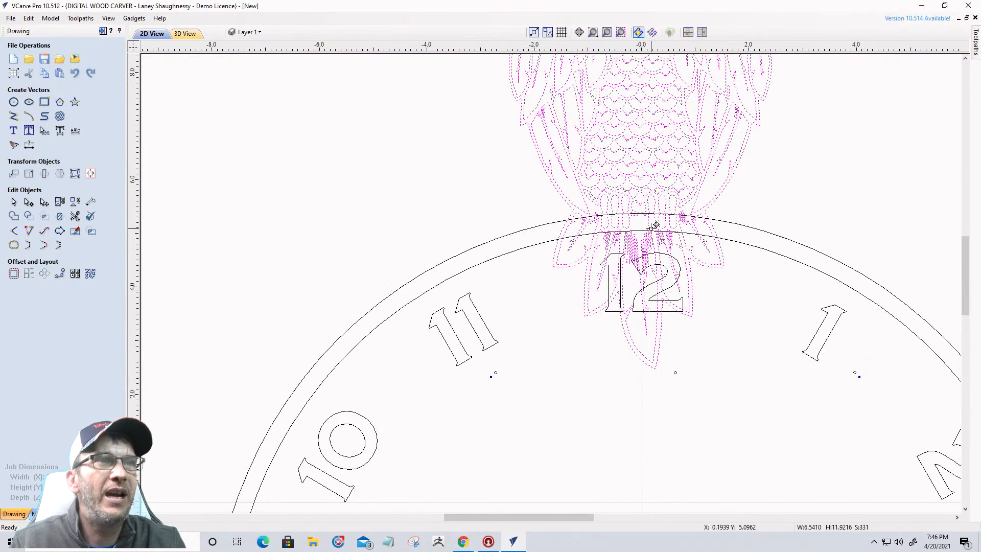
{"action": "scroll", "coordinate": [652, 225], "scroll_direction": "up", "scroll_amount": 2}
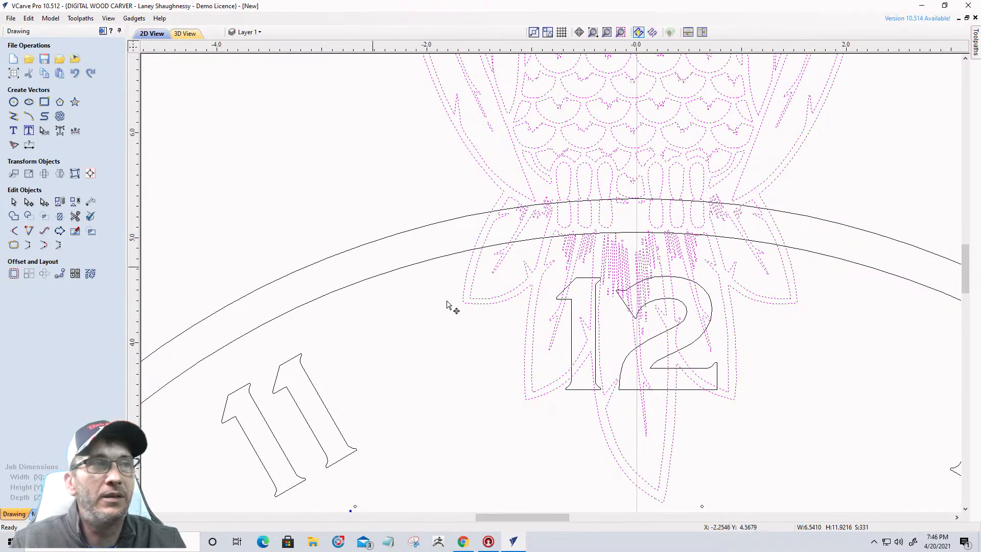
{"action": "left_click", "coordinate": [464, 333]}
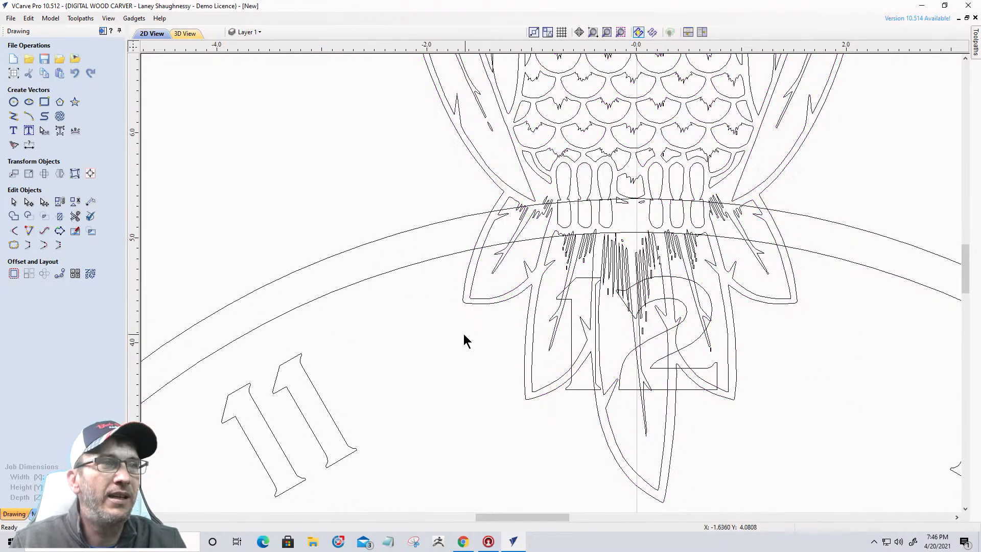
{"action": "left_click", "coordinate": [449, 220]}
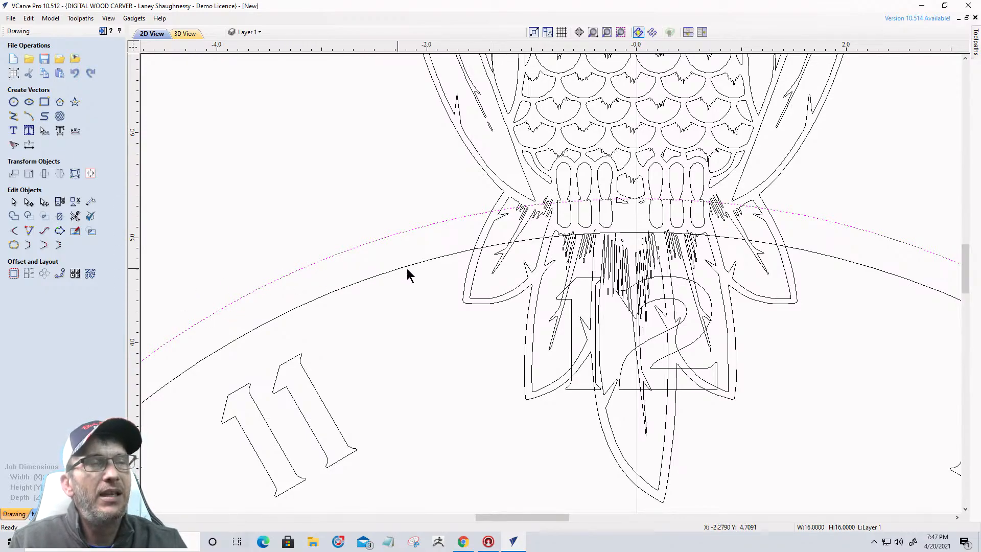
{"action": "scroll", "coordinate": [492, 276], "scroll_direction": "down", "scroll_amount": 6}
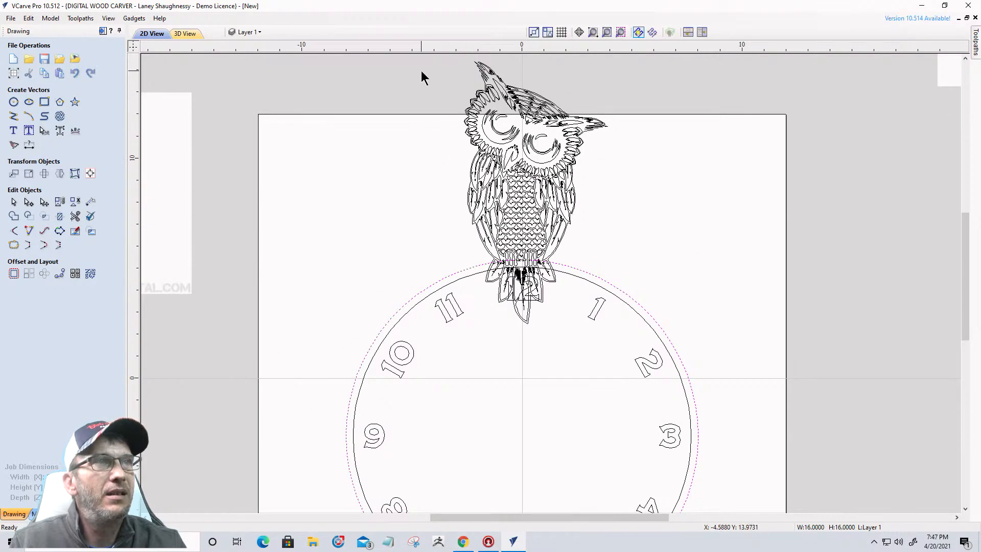
{"action": "scroll", "coordinate": [424, 74], "scroll_direction": "down", "scroll_amount": 3}
{"action": "scroll", "coordinate": [447, 185], "scroll_direction": "up", "scroll_amount": 6}
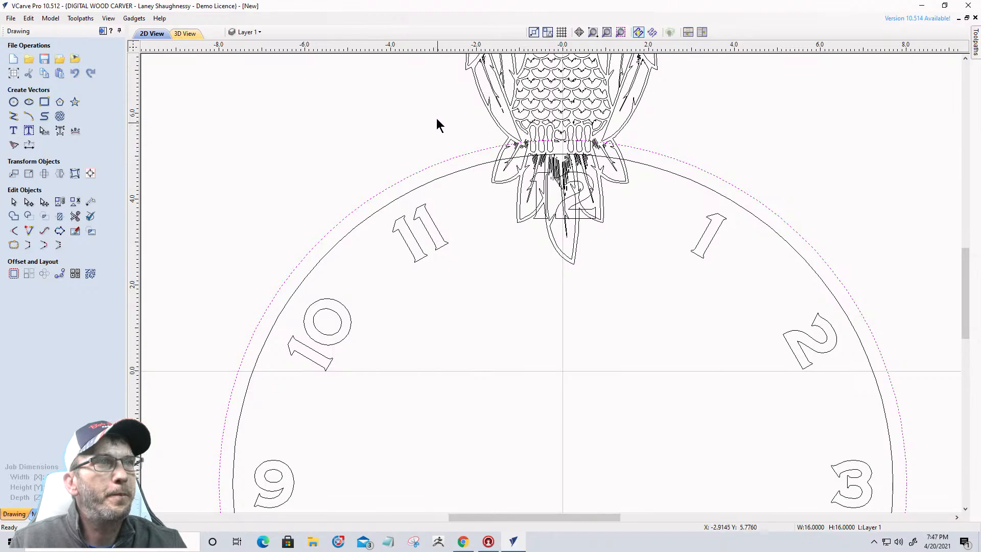
- Trim the lower owl vectors and the 12 with Clear inside boundary, using the outer ring circle as the trim boundary
{"action": "left_click_drag", "start_coordinate": [433, 96], "coordinate": [690, 290]}
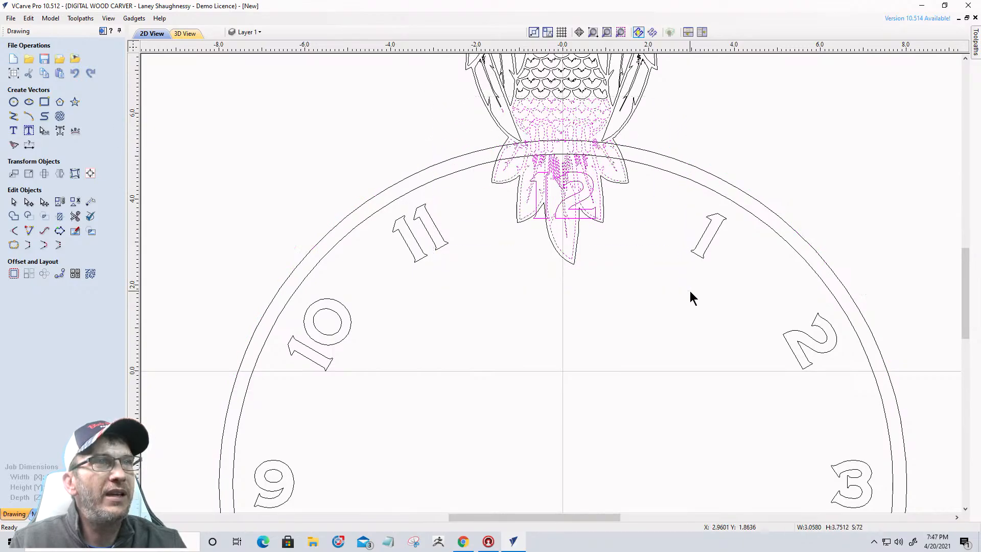
{"action": "scroll", "coordinate": [584, 251], "scroll_direction": "up", "scroll_amount": 2}
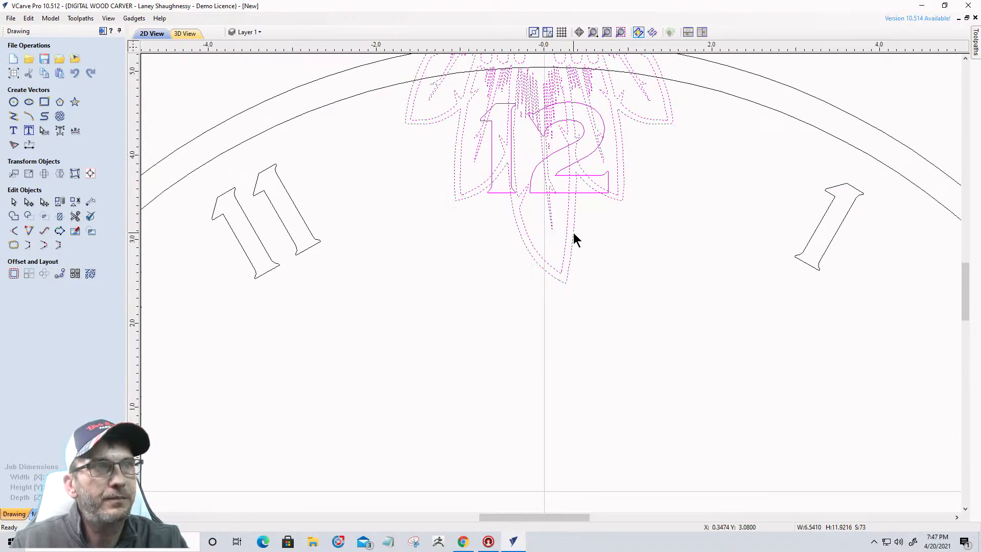
{"action": "scroll", "coordinate": [620, 246], "scroll_direction": "down", "scroll_amount": 3}
{"action": "scroll", "coordinate": [504, 166], "scroll_direction": "up", "scroll_amount": 2}
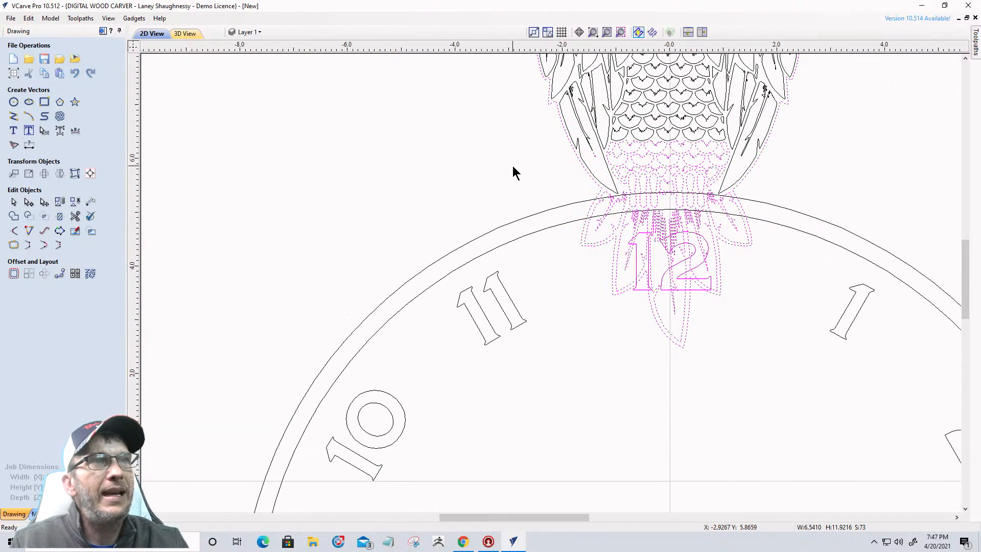
{"action": "left_click", "coordinate": [547, 209]}
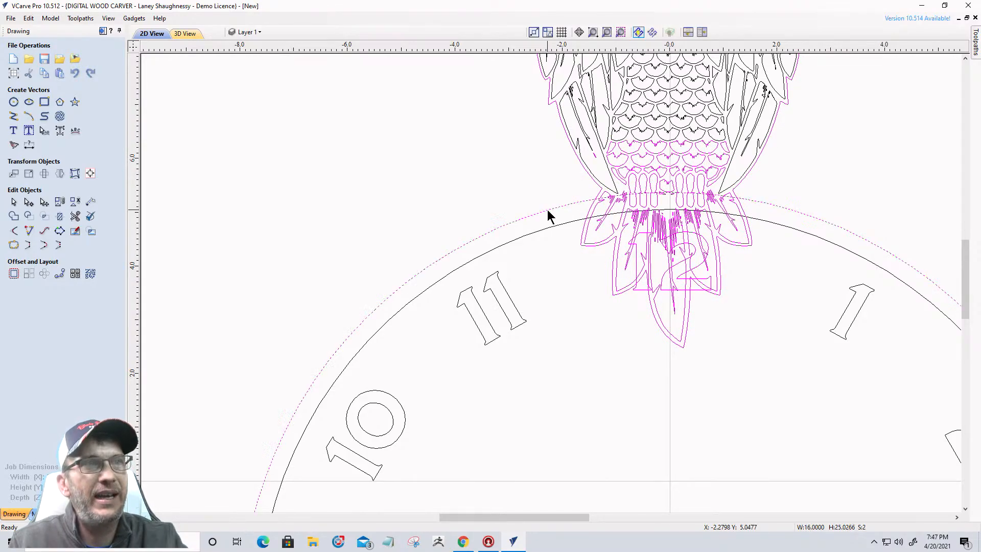
{"action": "left_click", "coordinate": [60, 219]}
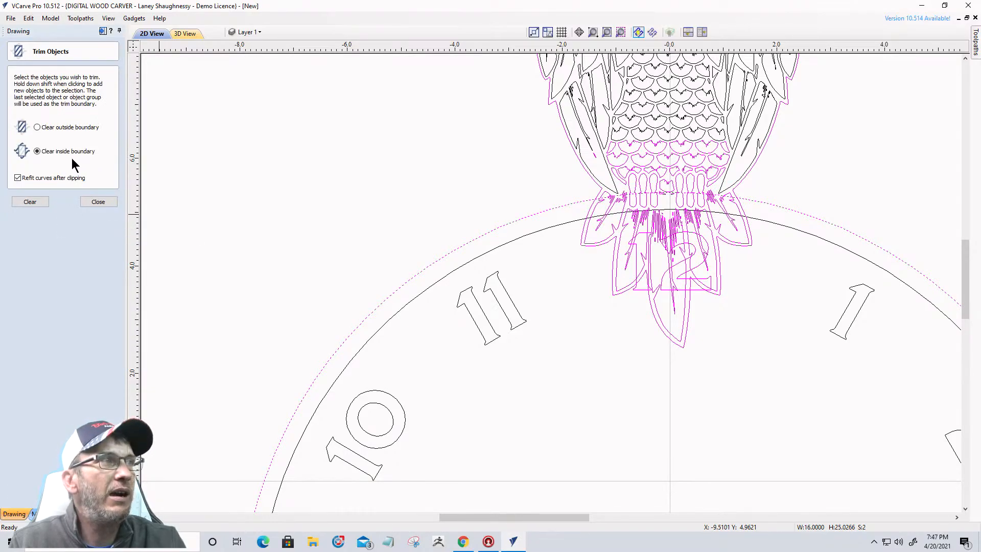
{"action": "left_click", "coordinate": [40, 202]}
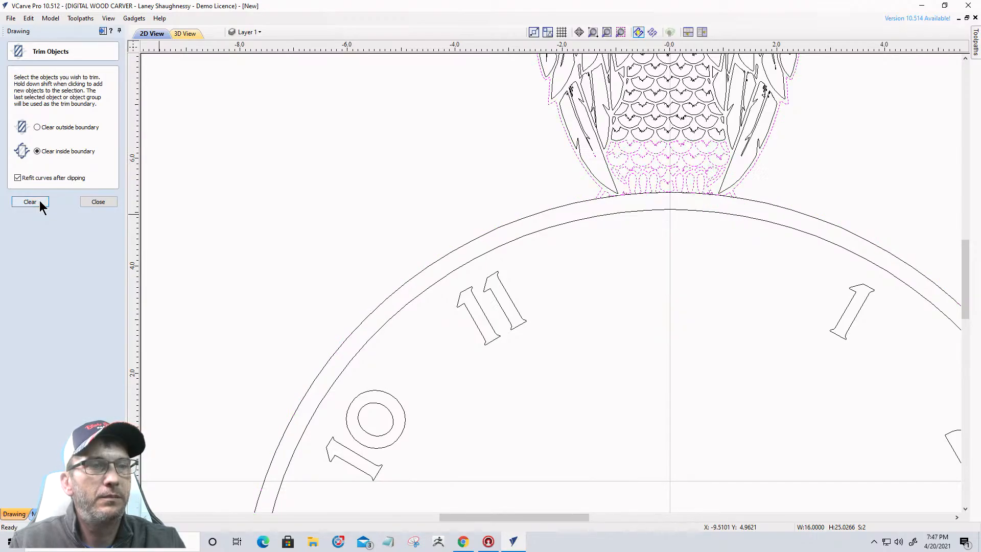
- Undo the trim of the lower owl vectors and the 12 after inspecting the cut edges along the outer ring circle
{"action": "scroll", "coordinate": [720, 181], "scroll_direction": "up", "scroll_amount": 10}
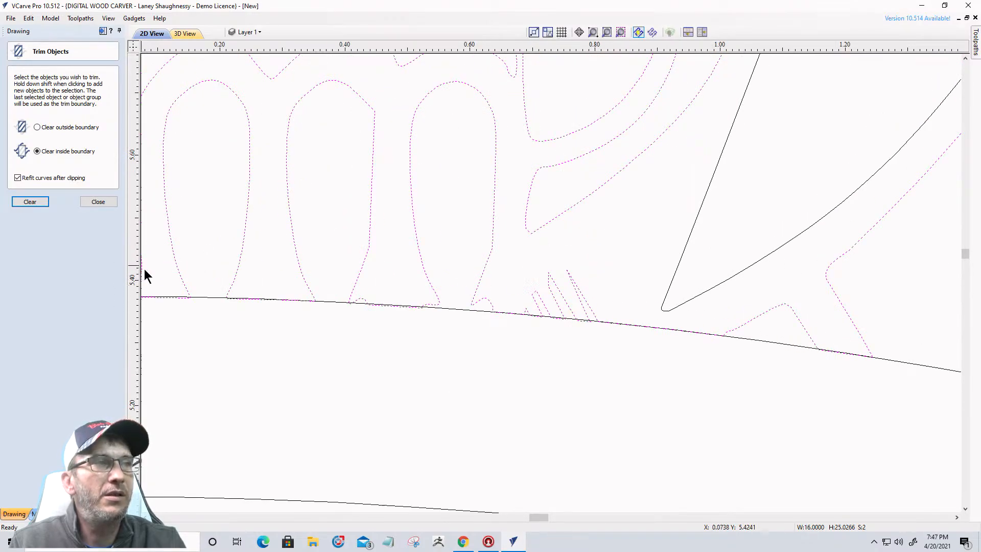
{"action": "scroll", "coordinate": [751, 261], "scroll_direction": "down", "scroll_amount": 9}
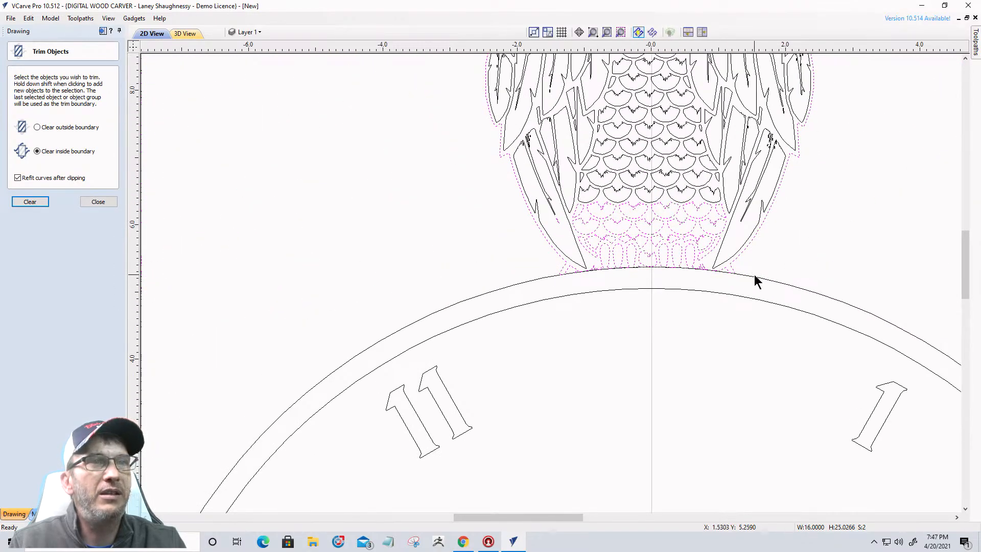
{"action": "scroll", "coordinate": [630, 333], "scroll_direction": "down", "scroll_amount": 4}
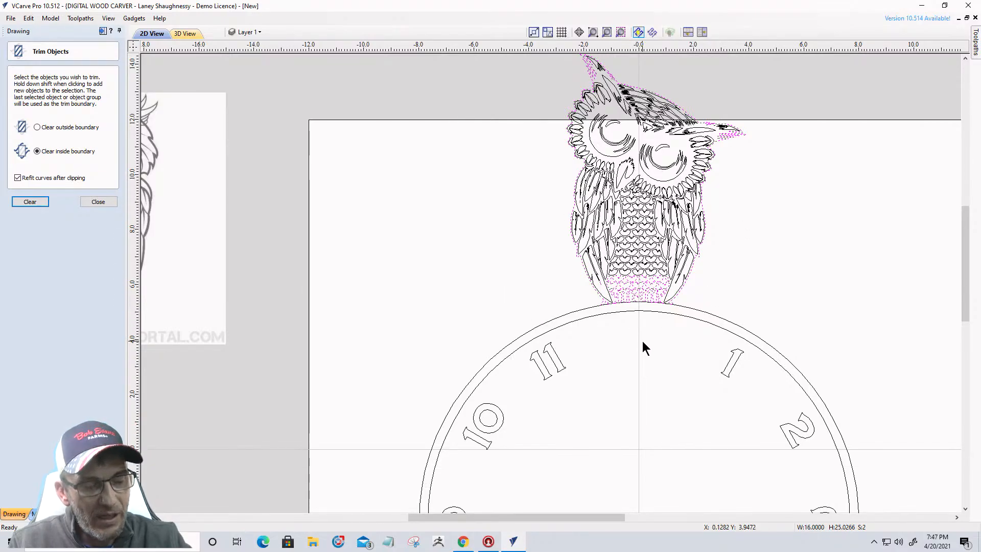
{"action": "key", "text": "ctrl+z"}
- Offset the clock's outer ring circle outwards by 0.02 inches, keeping the original circle
{"action": "scroll", "coordinate": [615, 316], "scroll_direction": "up", "scroll_amount": 1}
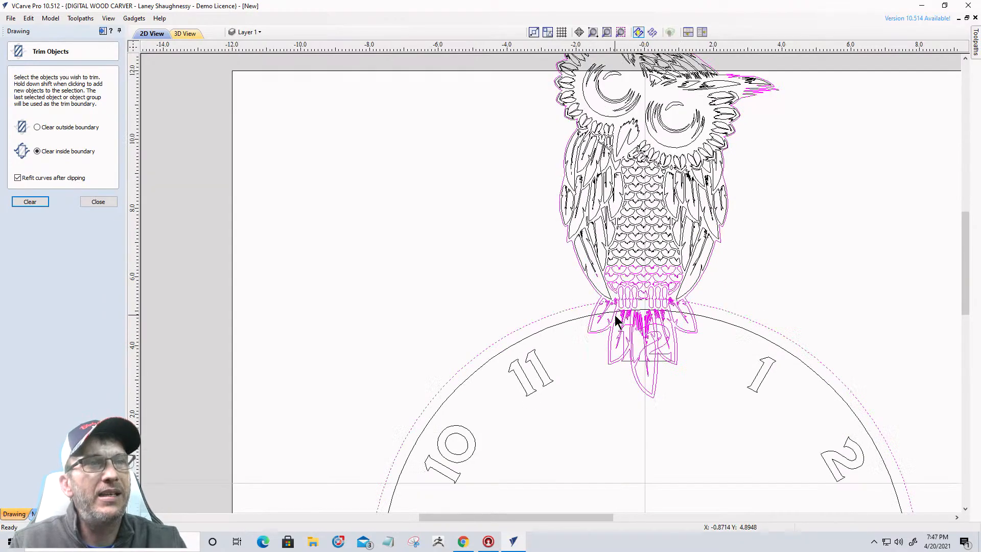
{"action": "scroll", "coordinate": [615, 319], "scroll_direction": "up", "scroll_amount": 2}
{"action": "scroll", "coordinate": [611, 309], "scroll_direction": "up", "scroll_amount": 1}
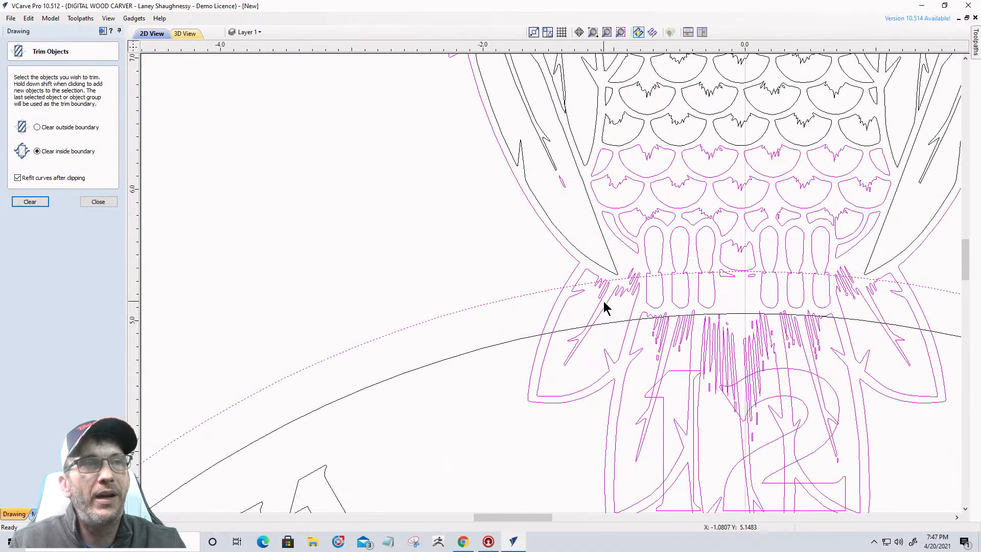
{"action": "scroll", "coordinate": [604, 302], "scroll_direction": "up", "scroll_amount": 1}
{"action": "left_click", "coordinate": [535, 284]}
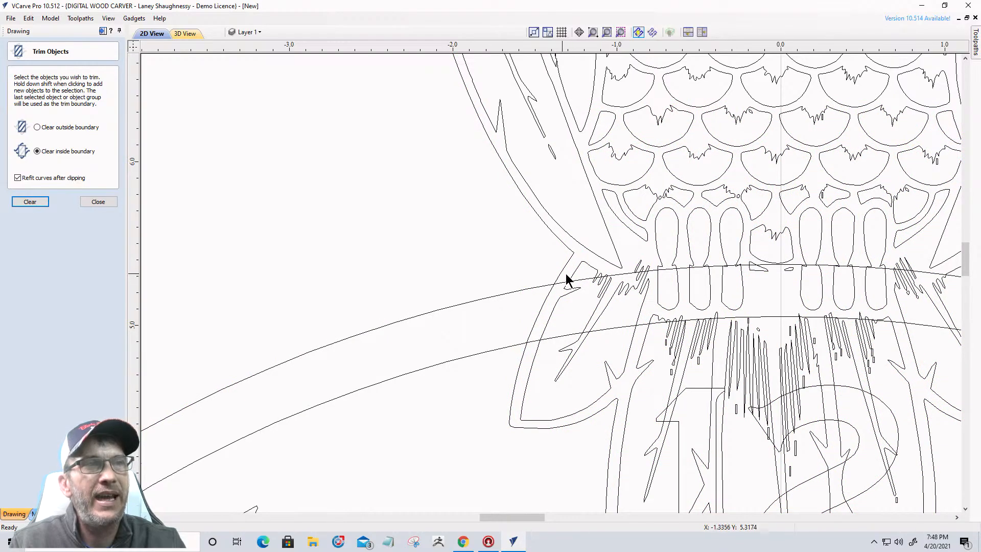
{"action": "left_click", "coordinate": [522, 290]}
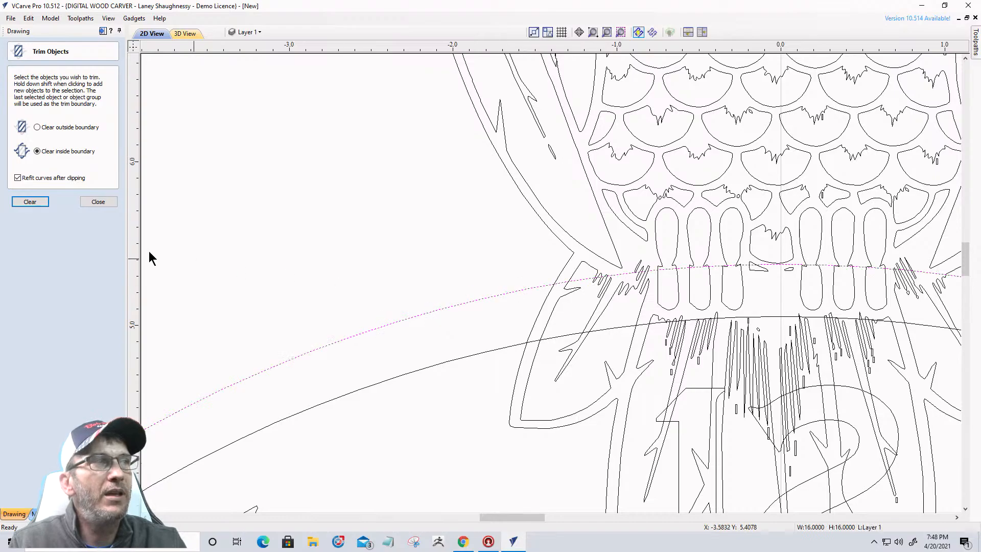
{"action": "left_click", "coordinate": [96, 202]}
{"action": "left_click", "coordinate": [15, 274]}
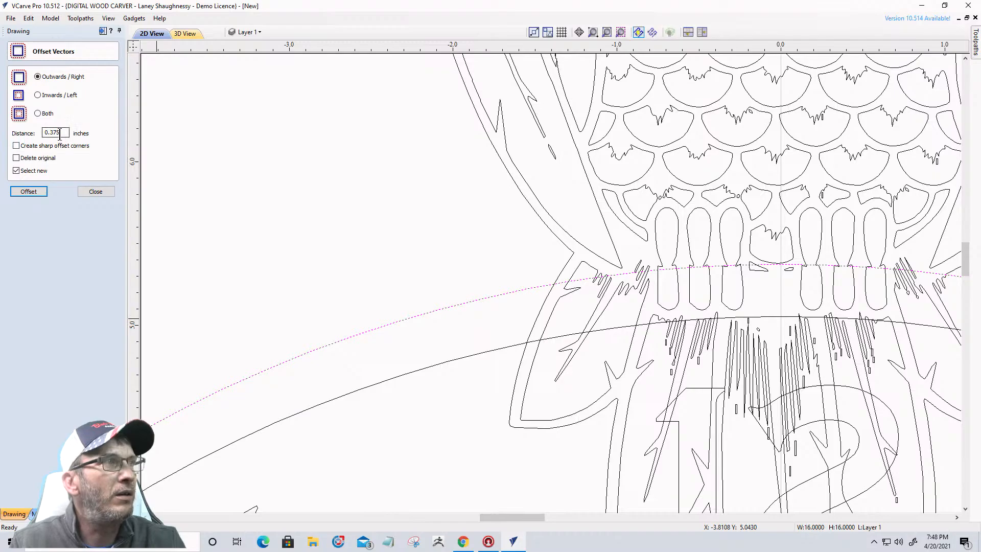
{"action": "left_click_drag", "start_coordinate": [62, 134], "coordinate": [43, 133]}
{"action": "type", "text": ".02"}
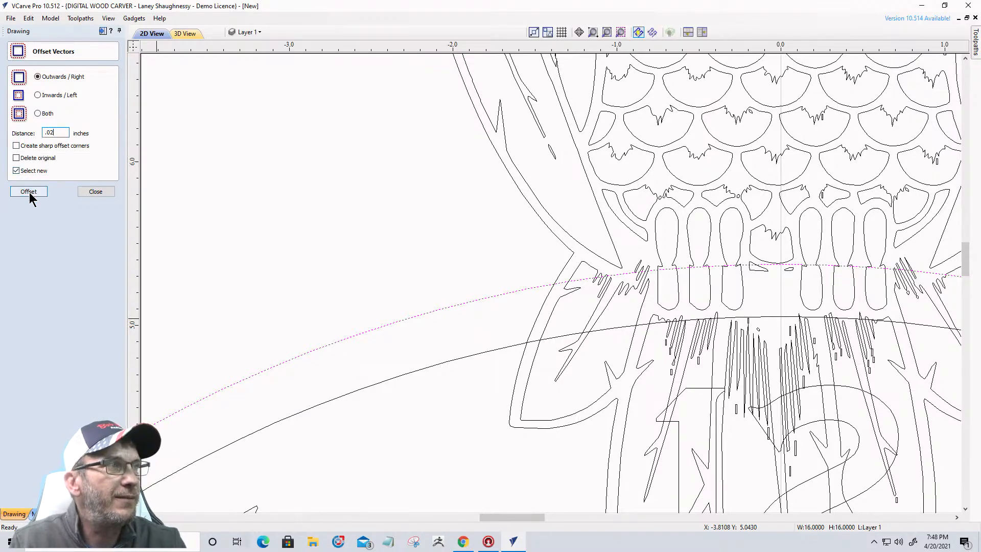
{"action": "left_click", "coordinate": [28, 192]}
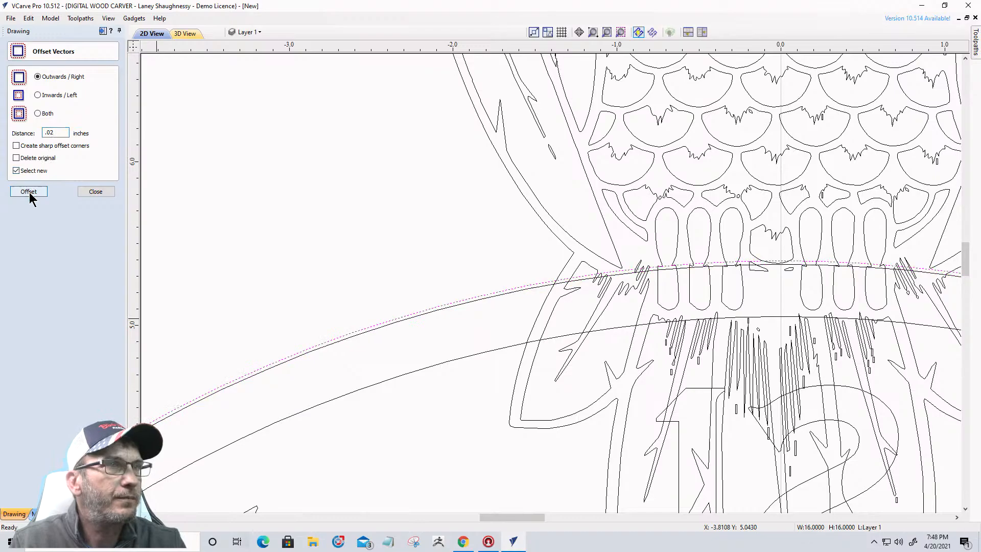
{"action": "left_click", "coordinate": [95, 191]}
{"action": "scroll", "coordinate": [597, 247], "scroll_direction": "down", "scroll_amount": 5}
{"action": "left_click_drag", "start_coordinate": [515, 205], "coordinate": [716, 351]}
{"action": "left_click", "coordinate": [519, 226]}
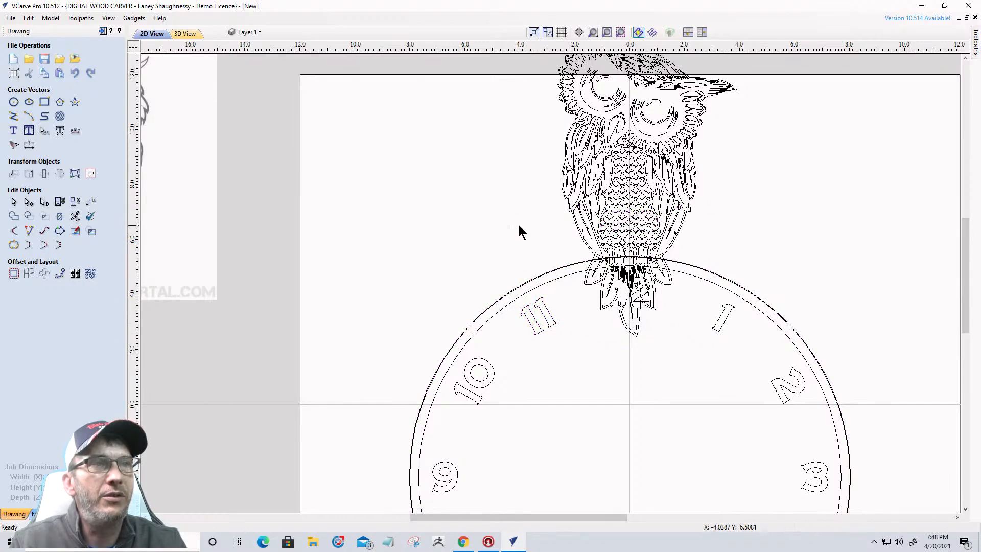
{"action": "left_click_drag", "start_coordinate": [527, 223], "coordinate": [716, 375]}
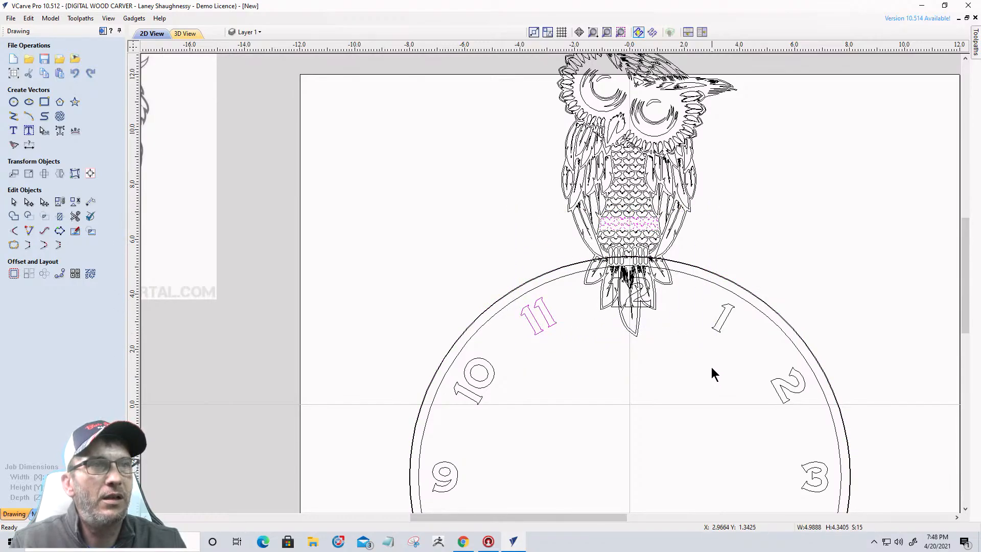
{"action": "scroll", "coordinate": [659, 318], "scroll_direction": "up", "scroll_amount": 1}
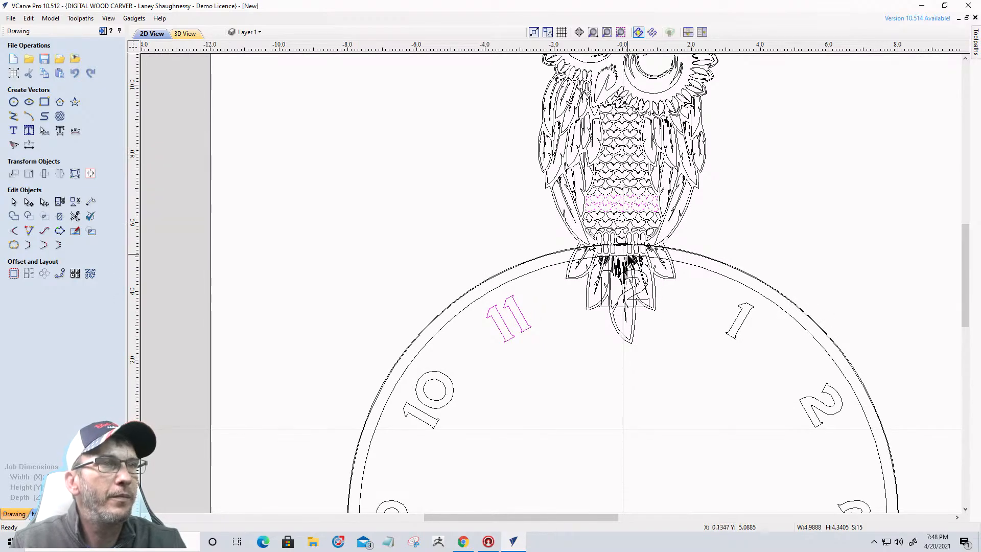
{"action": "left_click", "coordinate": [510, 196]}
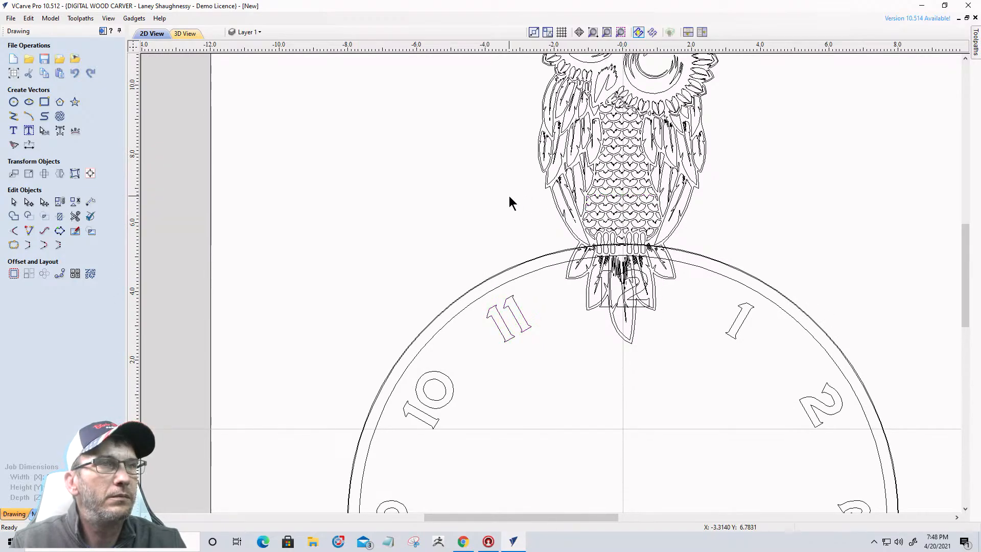
{"action": "left_click_drag", "start_coordinate": [499, 173], "coordinate": [761, 392]}
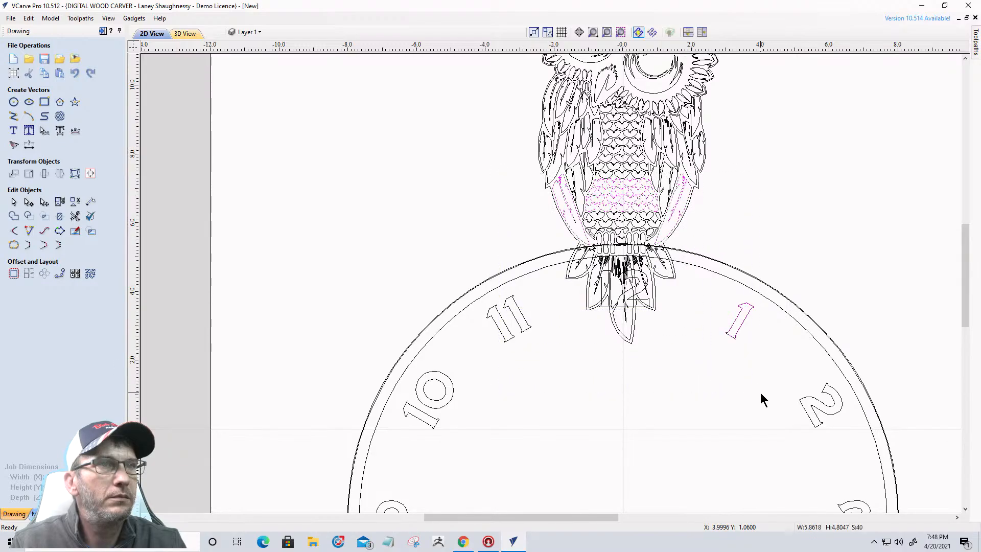
{"action": "left_click", "coordinate": [607, 226]}
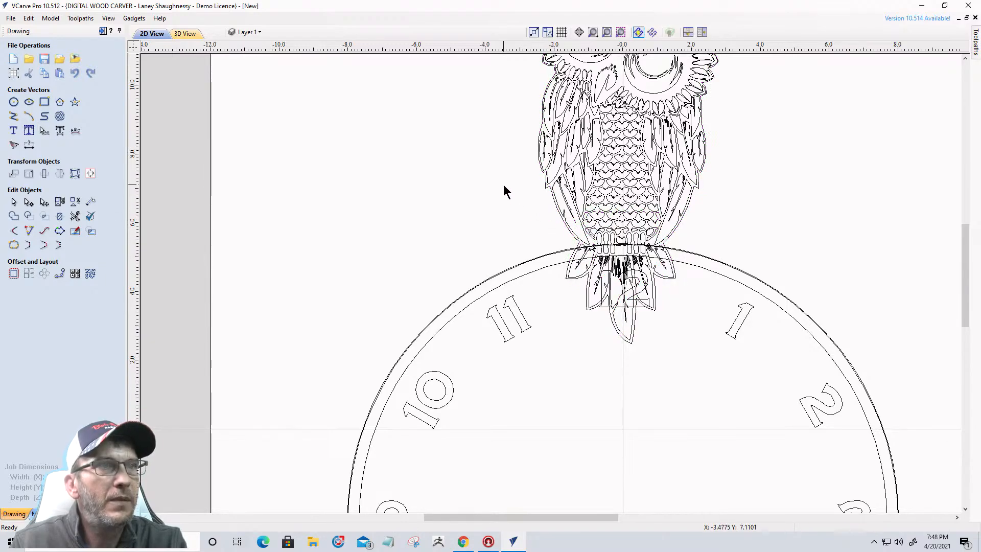
- Select the owl's lower belly, feet and tail vectors together with the 12, and add the owl's outer outline to the selection
{"action": "left_click_drag", "start_coordinate": [494, 192], "coordinate": [738, 375]}
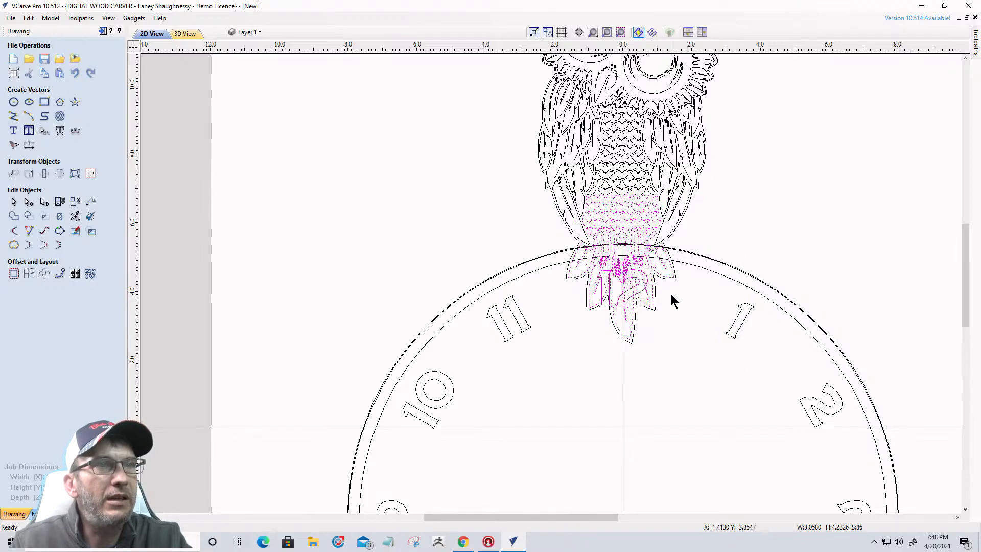
{"action": "scroll", "coordinate": [672, 297], "scroll_direction": "up", "scroll_amount": 4}
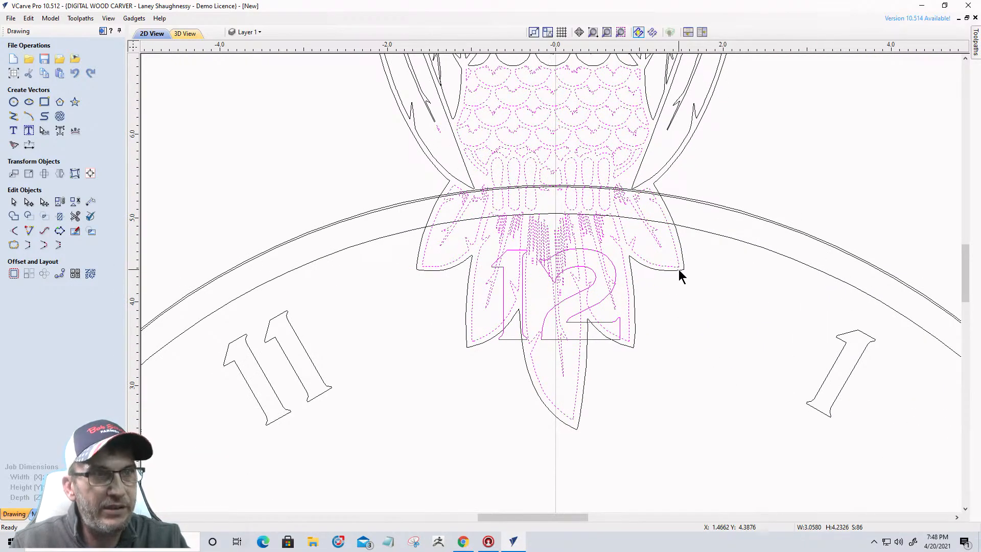
{"action": "left_click", "coordinate": [679, 269], "text": "shift"}
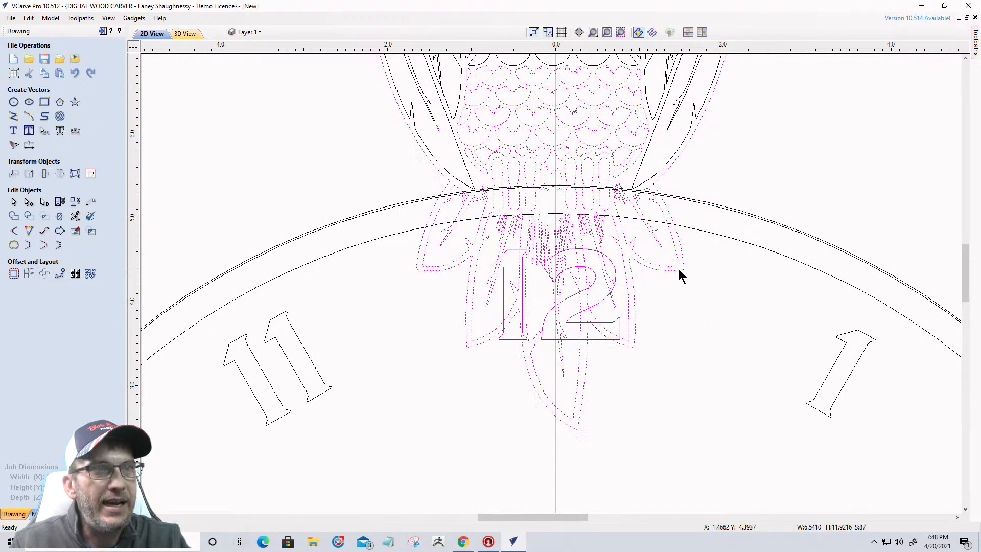
- Trim the owl with Clear inside boundary, using the outermost clock circle as the trim boundary and leaving the numeral 12 out of the selection
{"action": "left_click", "coordinate": [620, 317], "text": "shift"}
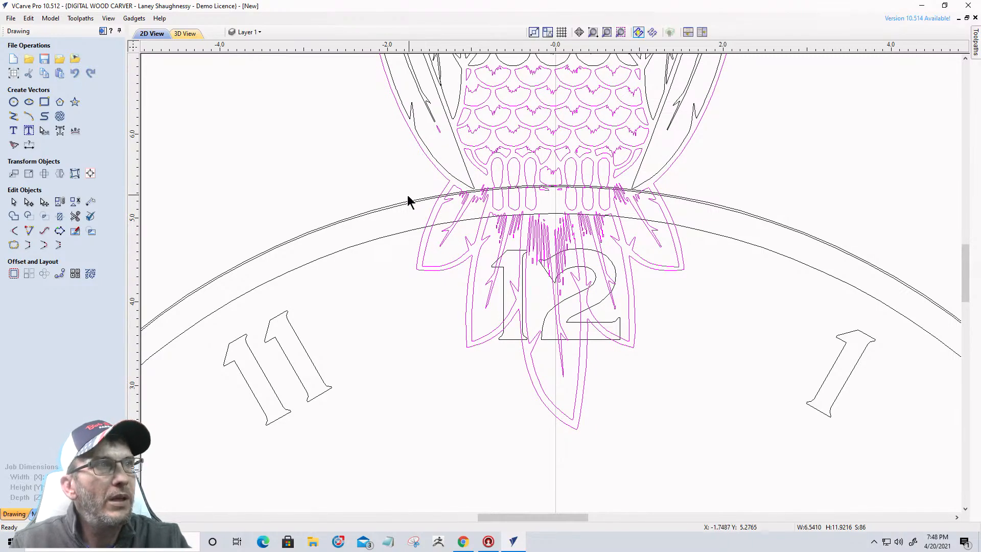
{"action": "scroll", "coordinate": [408, 194], "scroll_direction": "up", "scroll_amount": 3}
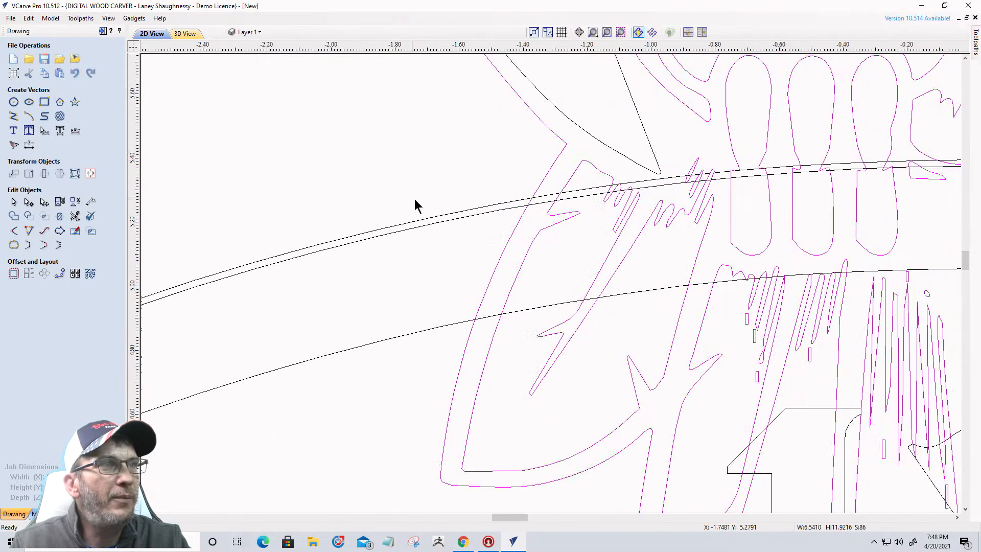
{"action": "left_click", "coordinate": [448, 221]}
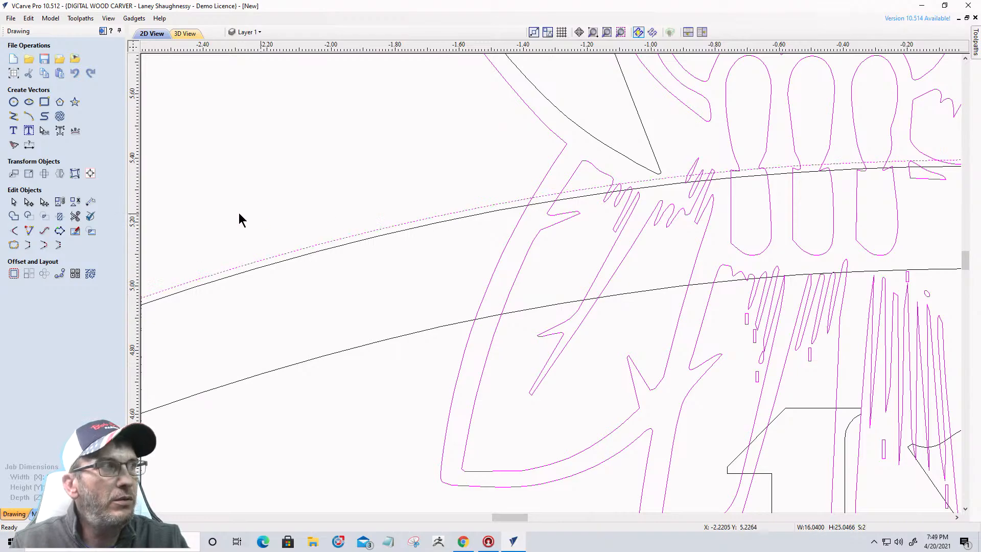
{"action": "left_click", "coordinate": [60, 221]}
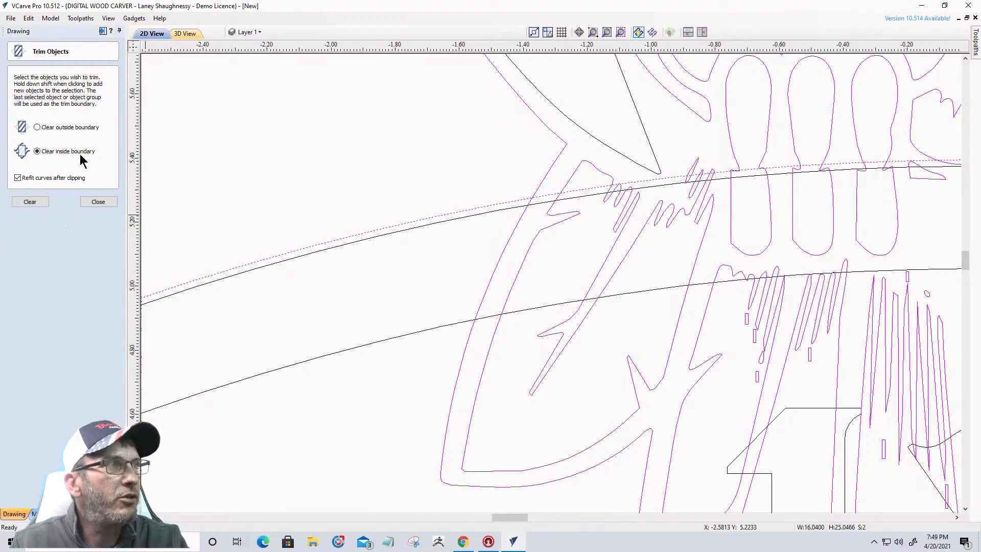
{"action": "left_click", "coordinate": [30, 202]}
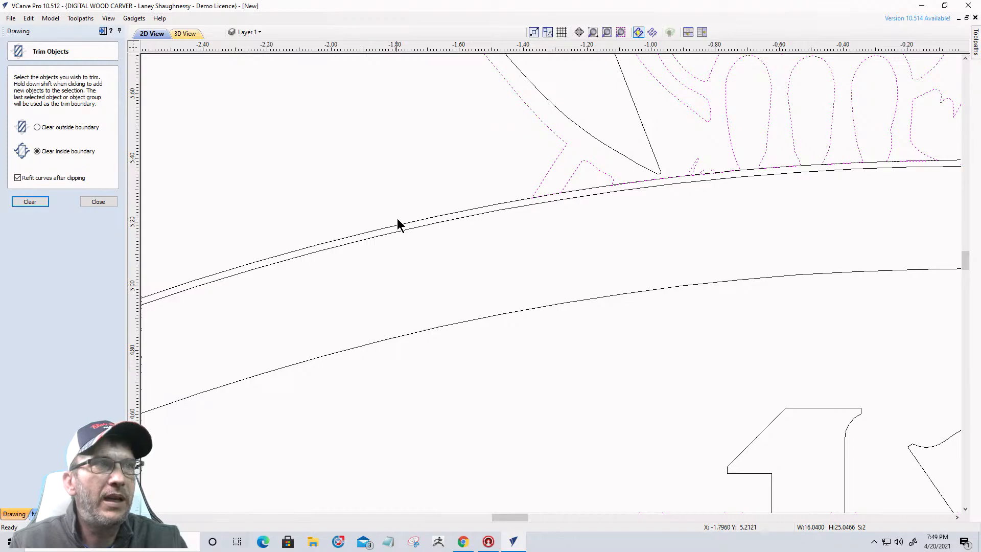
- Delete the outermost circle that served as the trim boundary and check the owl's trimmed bottom edge above the 12
{"action": "left_click", "coordinate": [463, 211]}
{"action": "key", "text": "Escape"}
{"action": "scroll", "coordinate": [463, 210], "scroll_direction": "down", "scroll_amount": 3}
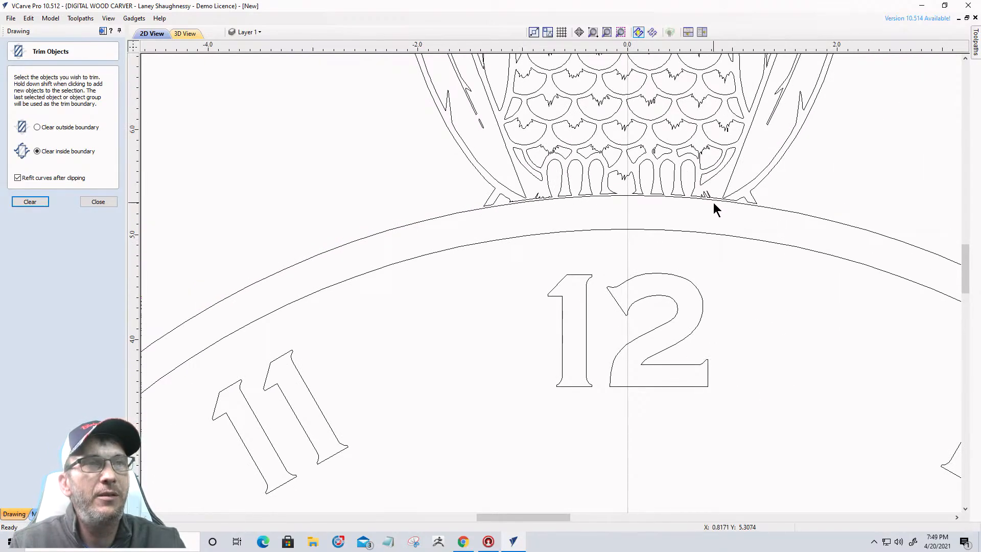
{"action": "scroll", "coordinate": [629, 213], "scroll_direction": "up", "scroll_amount": 3}
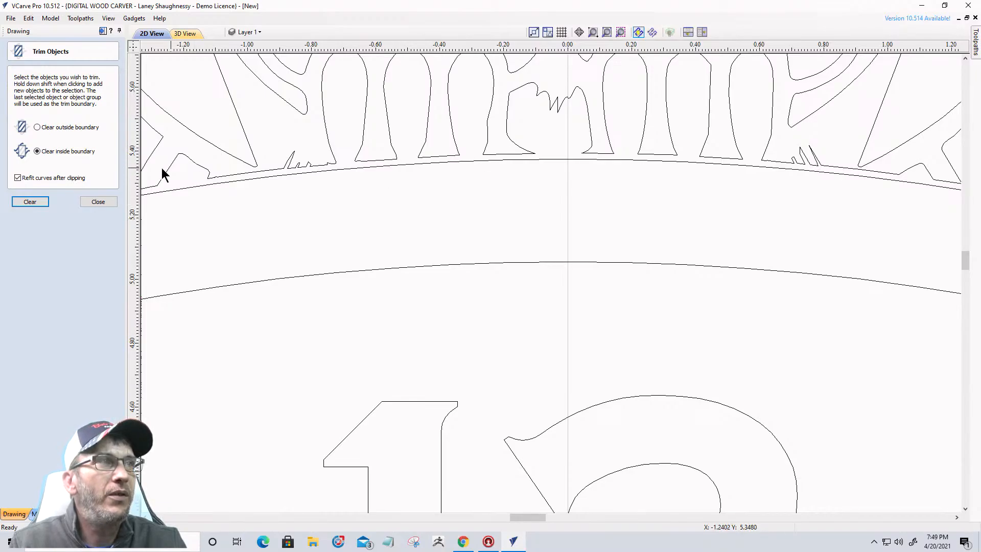
{"action": "scroll", "coordinate": [826, 209], "scroll_direction": "down", "scroll_amount": 6}
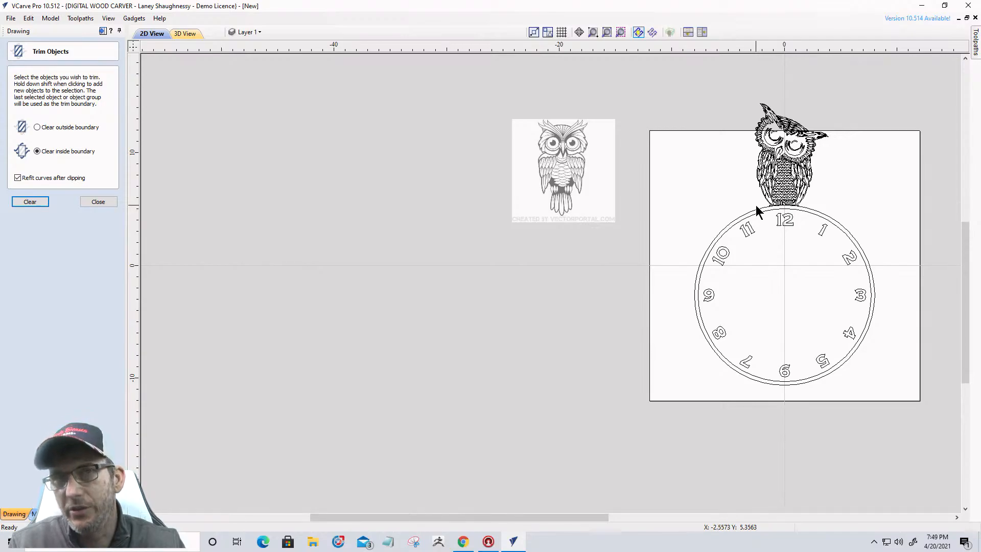
- Select all the owl and clock vectors and nudge them down about 1 inch
{"action": "scroll", "coordinate": [729, 195], "scroll_direction": "down", "scroll_amount": 3}
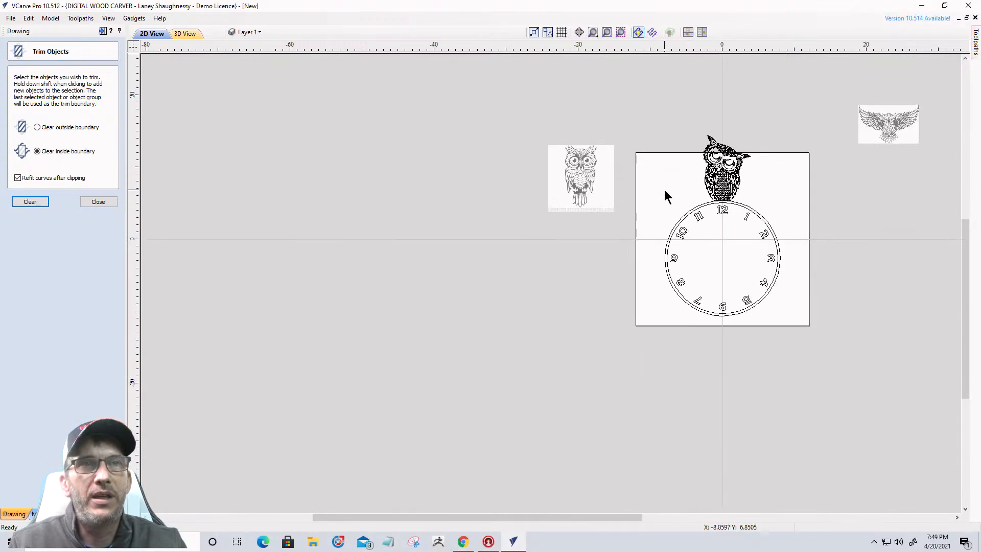
{"action": "scroll", "coordinate": [790, 179], "scroll_direction": "up", "scroll_amount": 2}
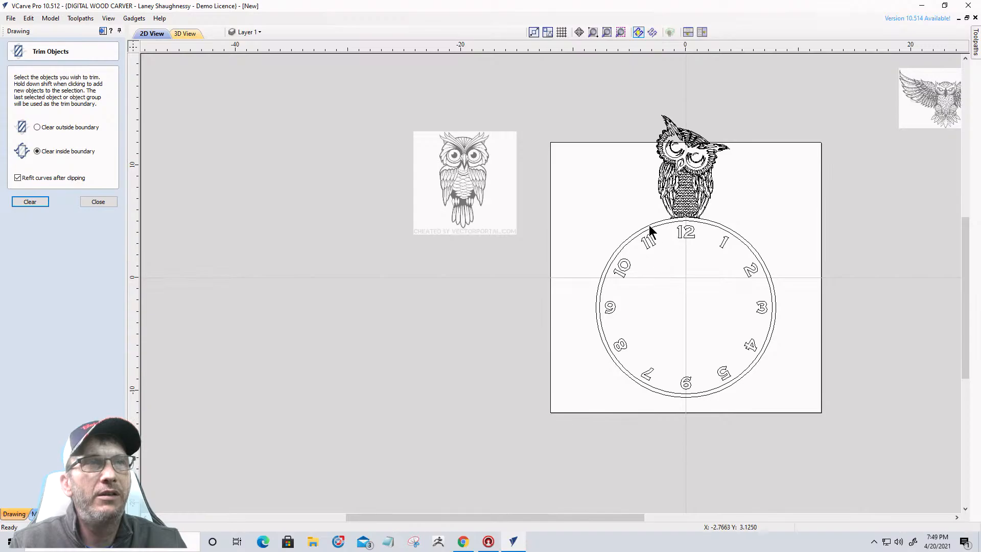
{"action": "key", "text": "ctrl+a"}
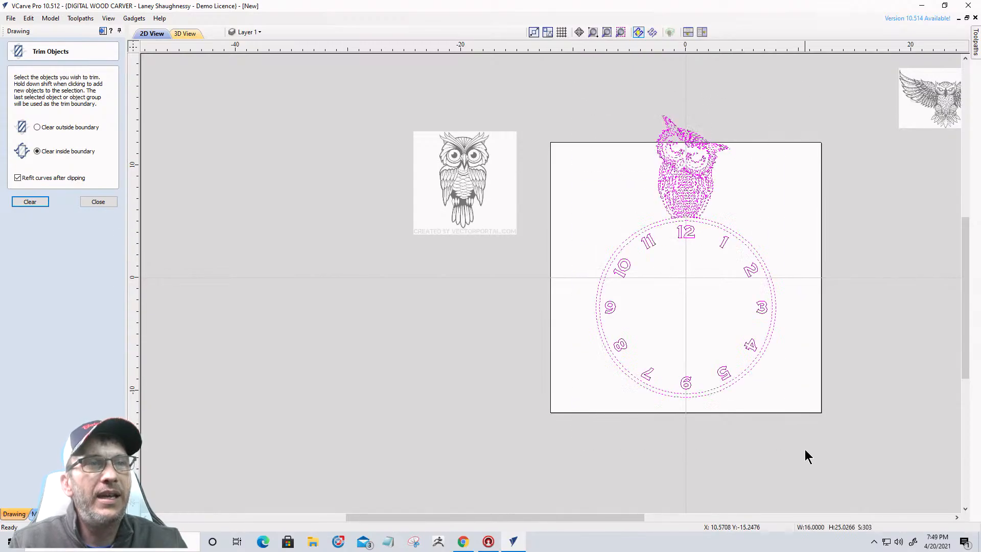
{"action": "key", "text": "Down"}
{"action": "key", "text": "Down"}
{"action": "key", "text": "Down"}
{"action": "key", "text": "Down"}
{"action": "key", "text": "Down"}
{"action": "key", "text": "Down"}
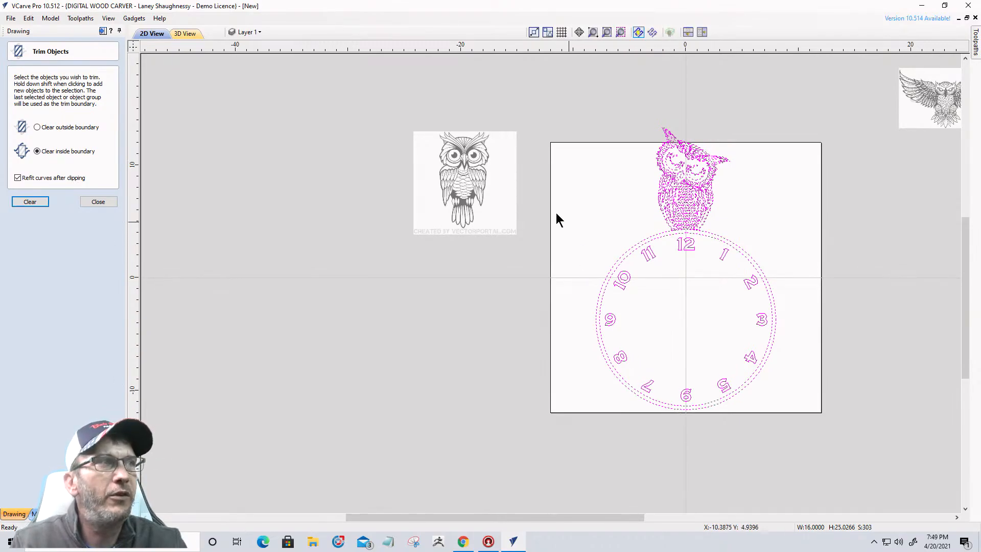
- Close the trim form and set the job height (Y) to 30 inches in the job setup
{"action": "left_click", "coordinate": [115, 202]}
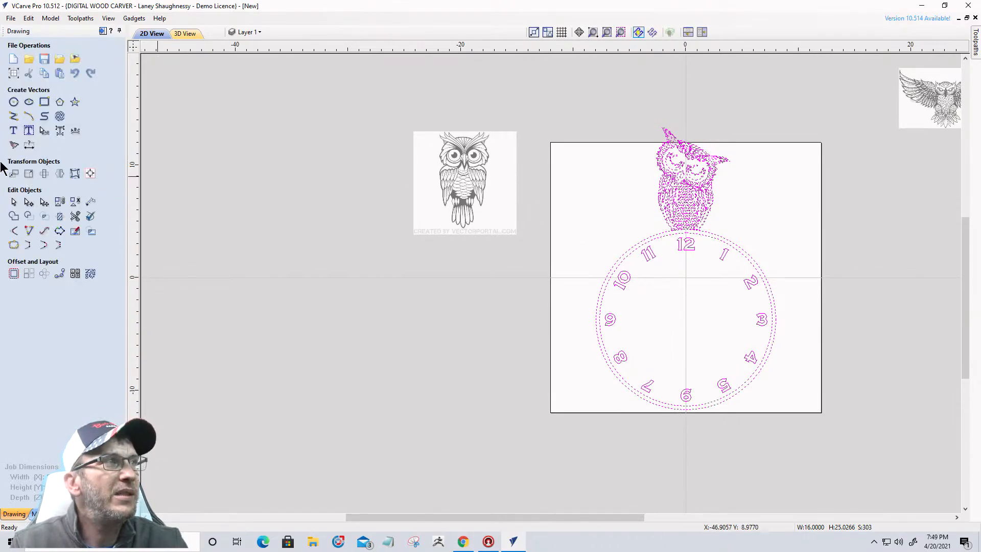
{"action": "left_click", "coordinate": [13, 73]}
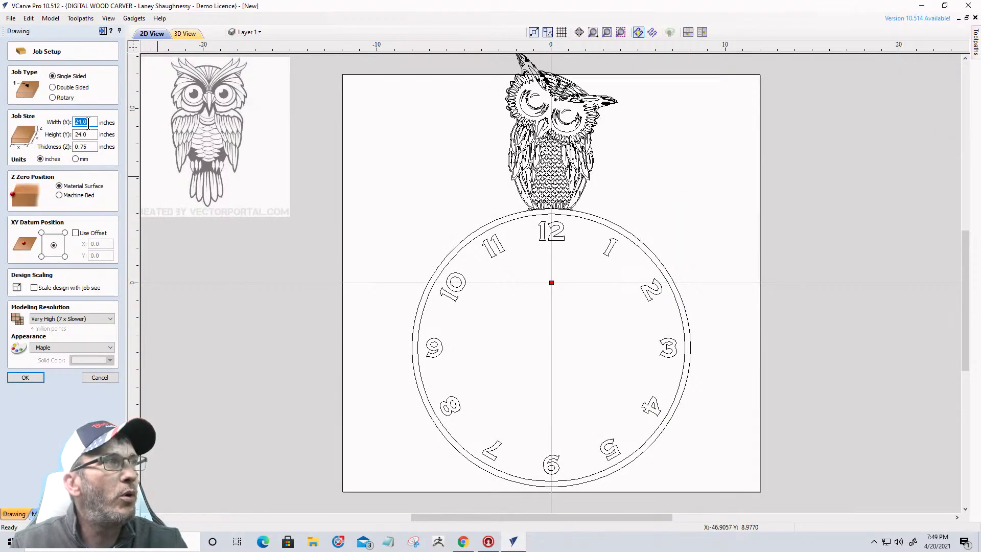
{"action": "double_click", "coordinate": [93, 134]}
{"action": "type", "text": "30"}
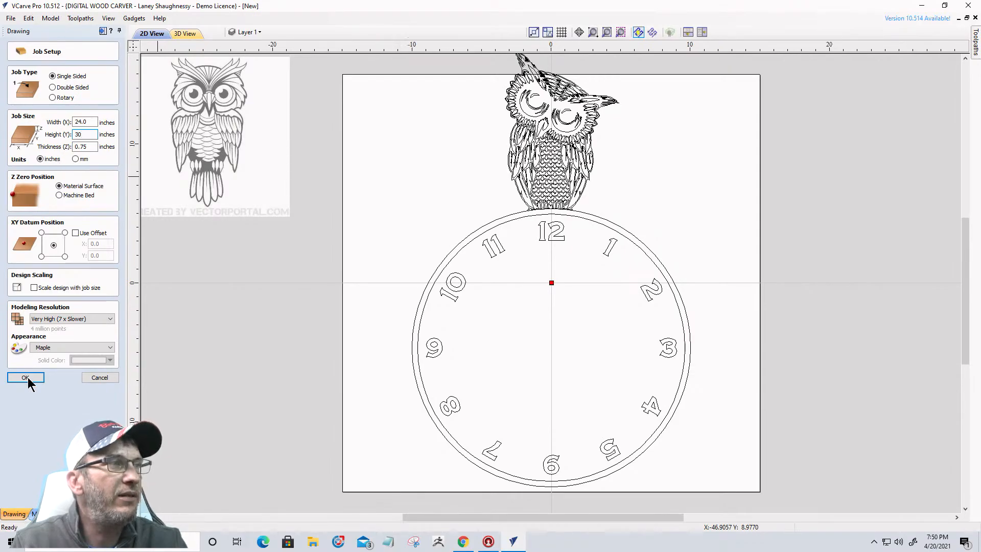
{"action": "left_click", "coordinate": [27, 379]}
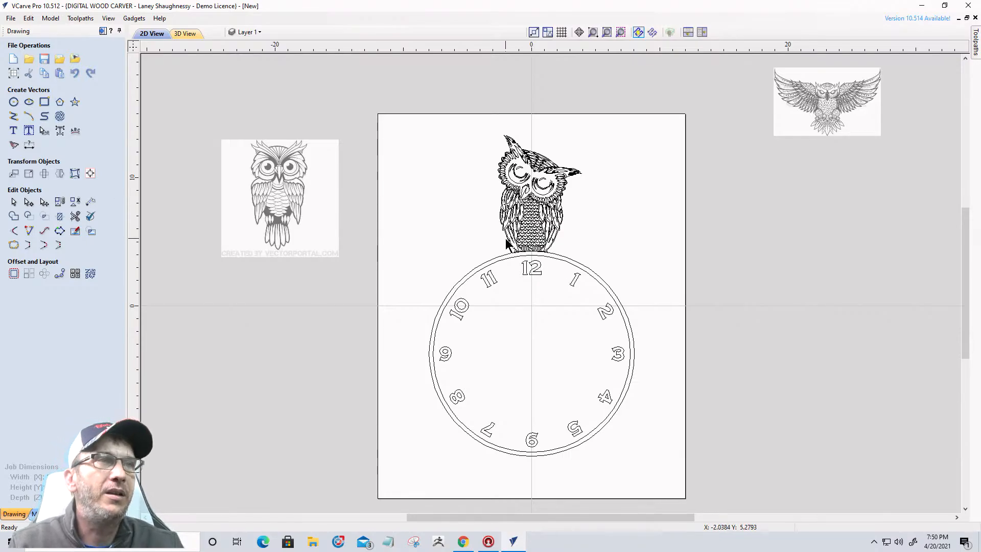
- Save the design as a VCarve file named Owl Clock in the Downloads folder
{"action": "scroll", "coordinate": [505, 238], "scroll_direction": "up", "scroll_amount": 3}
{"action": "scroll", "coordinate": [505, 238], "scroll_direction": "down", "scroll_amount": 4}
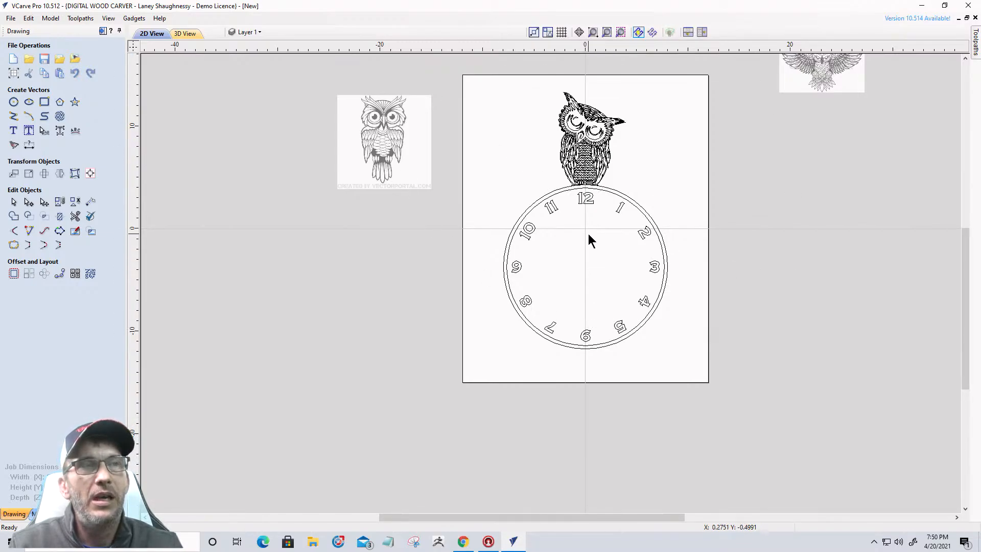
{"action": "left_click_drag", "start_coordinate": [458, 72], "coordinate": [726, 389]}
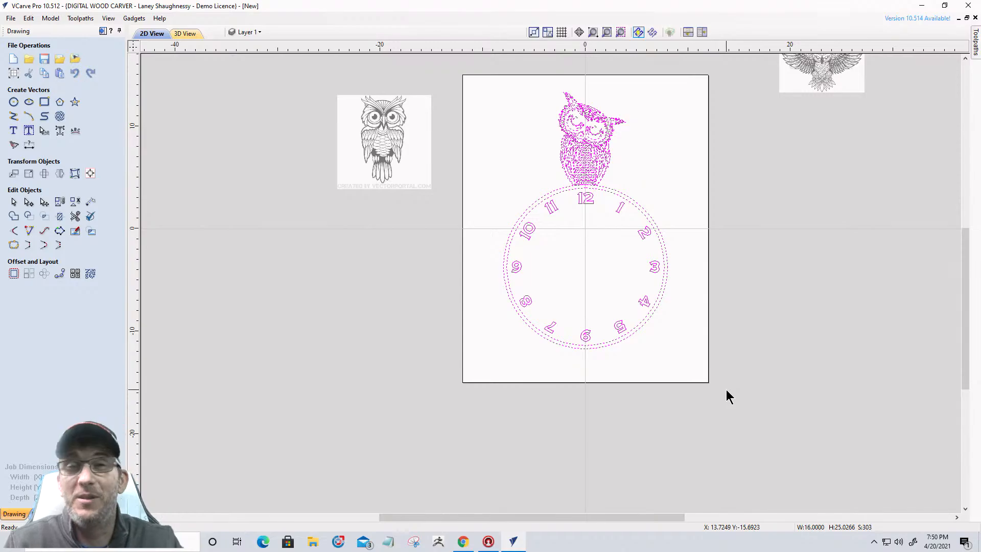
{"action": "left_click", "coordinate": [10, 18]}
{"action": "left_click", "coordinate": [29, 86]}
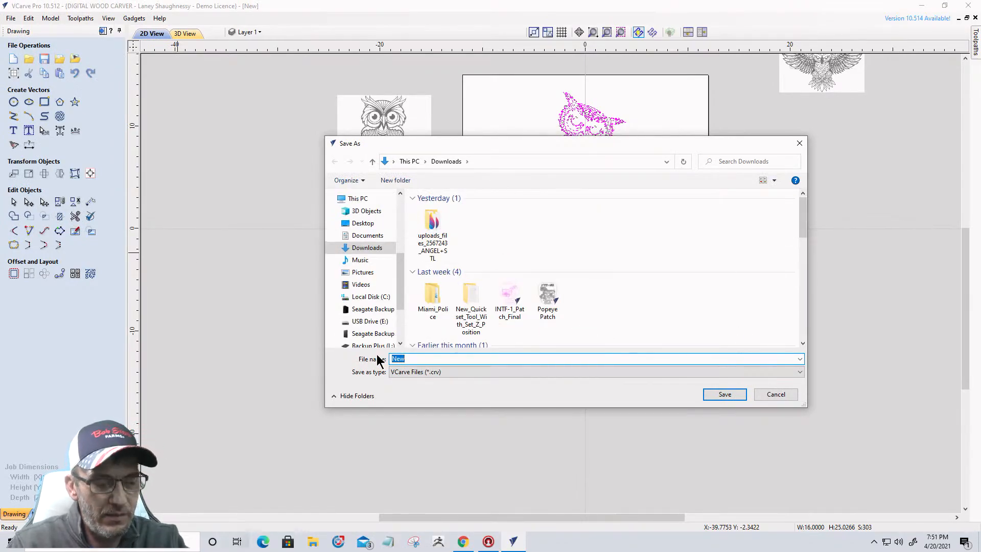
{"action": "type", "text": "Owl Clock"}
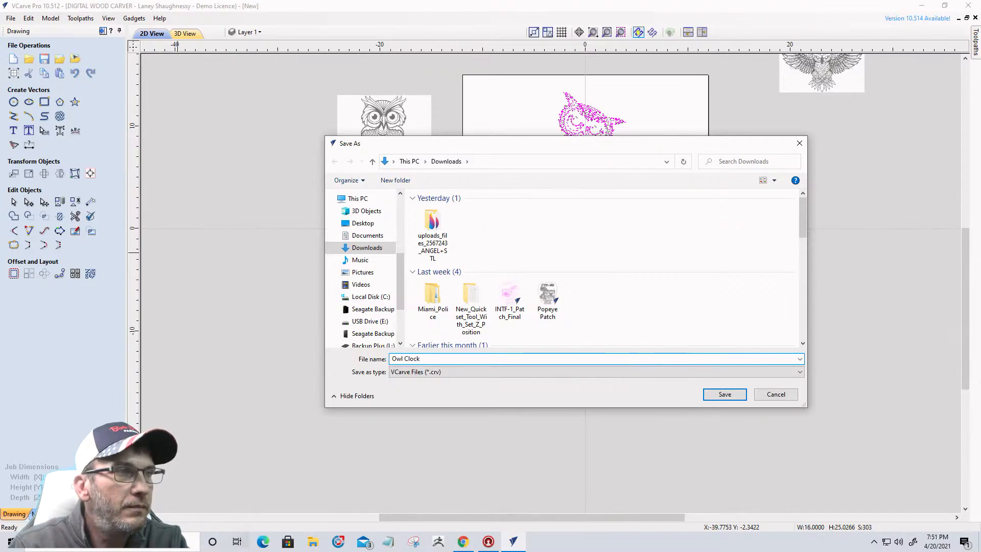
{"action": "key", "text": "Return"}
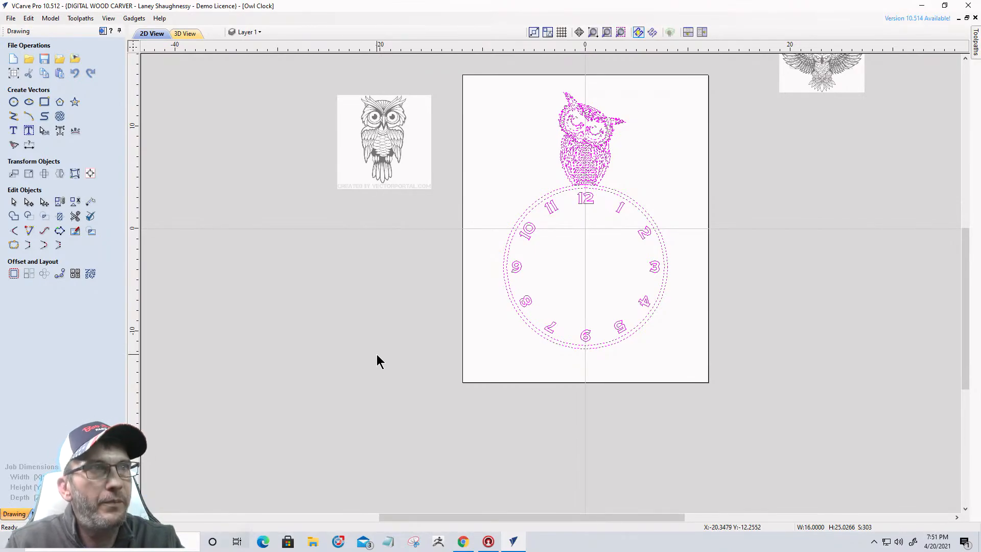
- Select the whole owl clock design and set up a V-Carve / Engraving toolpath with flat depth and clearance tools turned off
{"action": "left_click", "coordinate": [495, 158]}
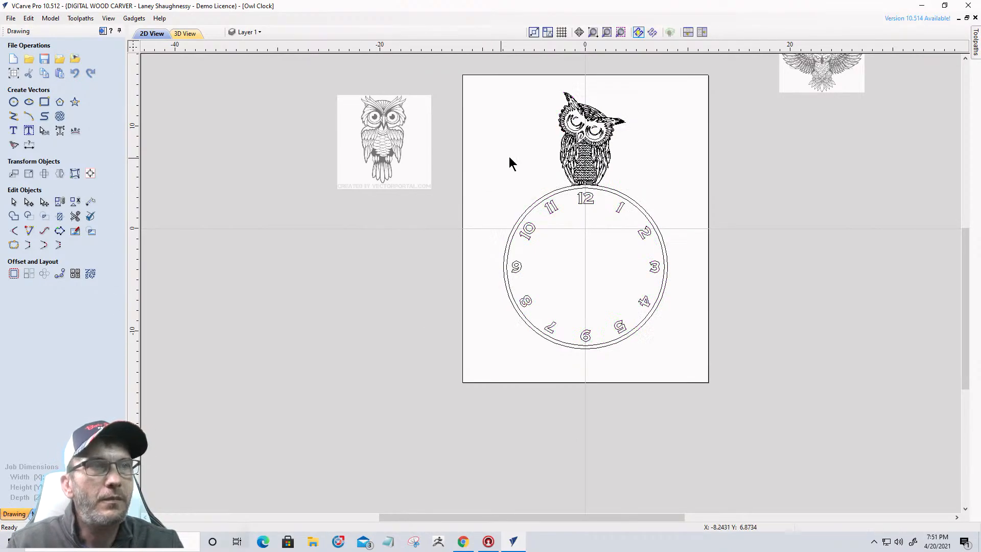
{"action": "scroll", "coordinate": [569, 108], "scroll_direction": "up", "scroll_amount": 4}
{"action": "scroll", "coordinate": [568, 109], "scroll_direction": "down", "scroll_amount": 2}
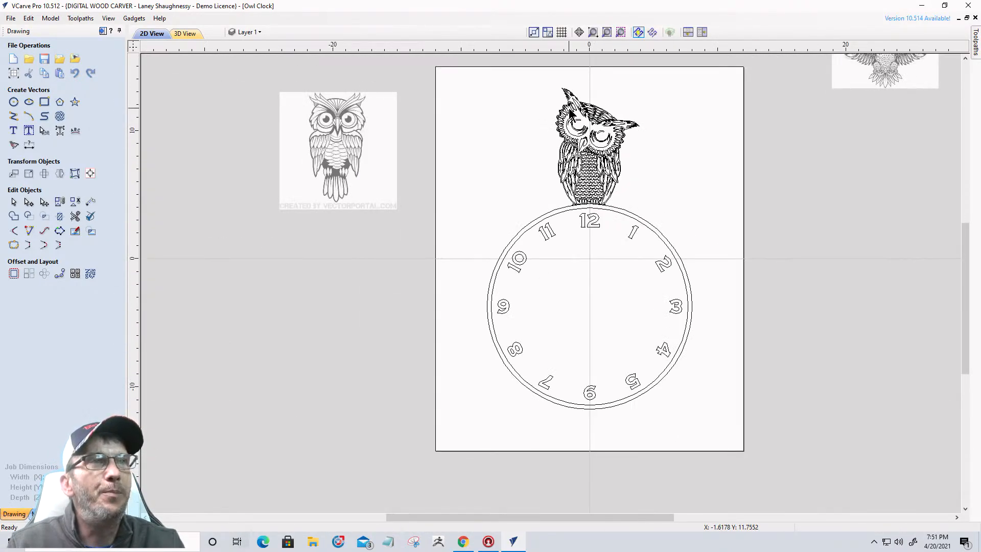
{"action": "left_click_drag", "start_coordinate": [443, 70], "coordinate": [732, 443]}
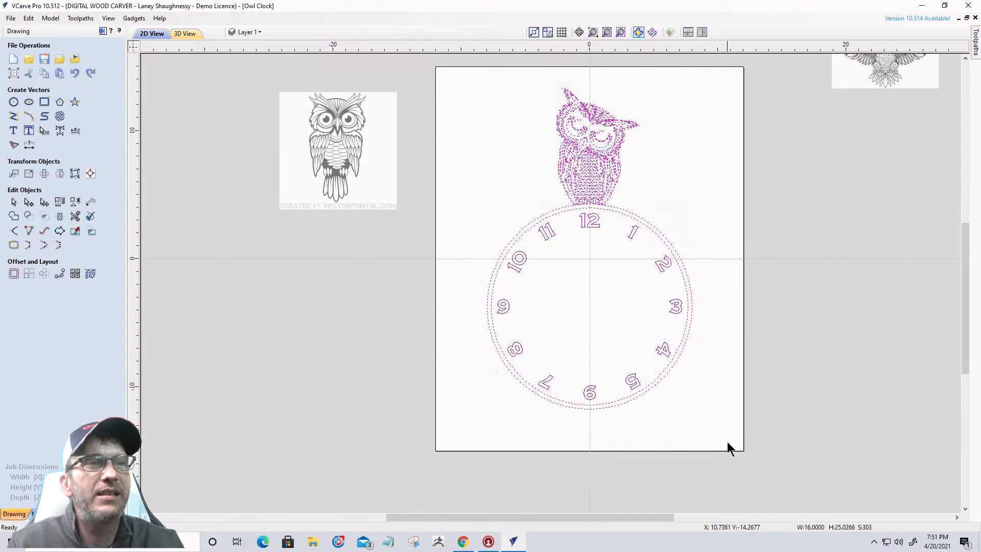
{"action": "left_click", "coordinate": [103, 31]}
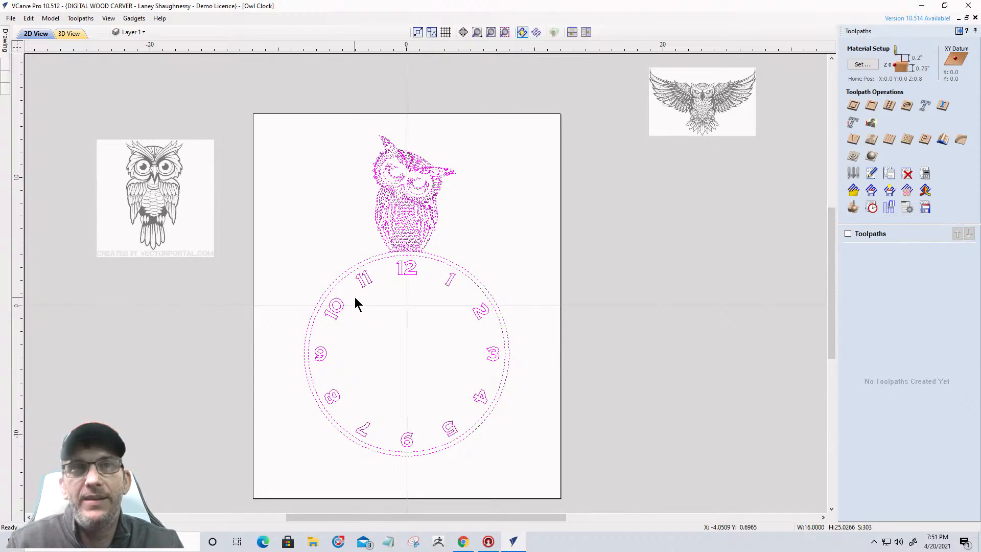
{"action": "left_click", "coordinate": [854, 139]}
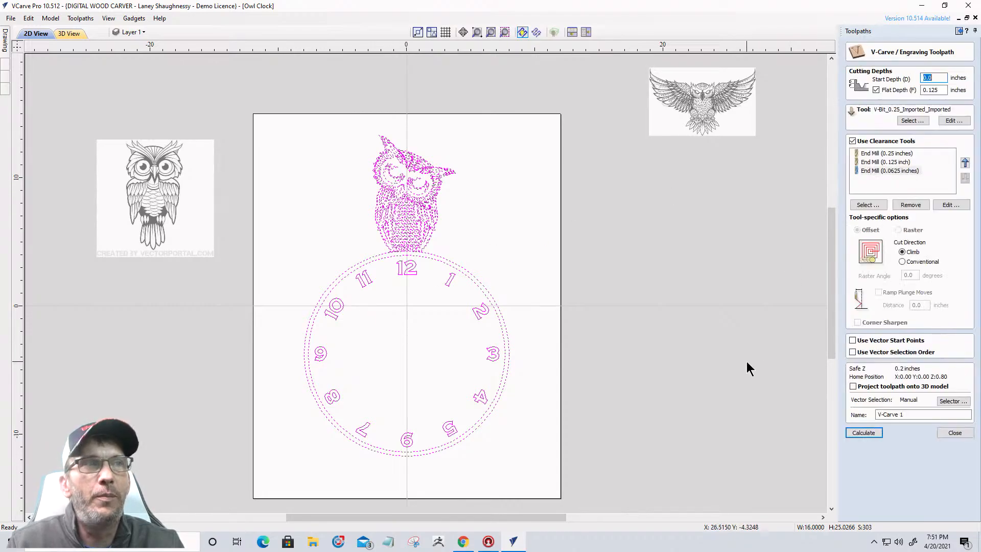
{"action": "left_click", "coordinate": [876, 90]}
{"action": "left_click", "coordinate": [853, 141]}
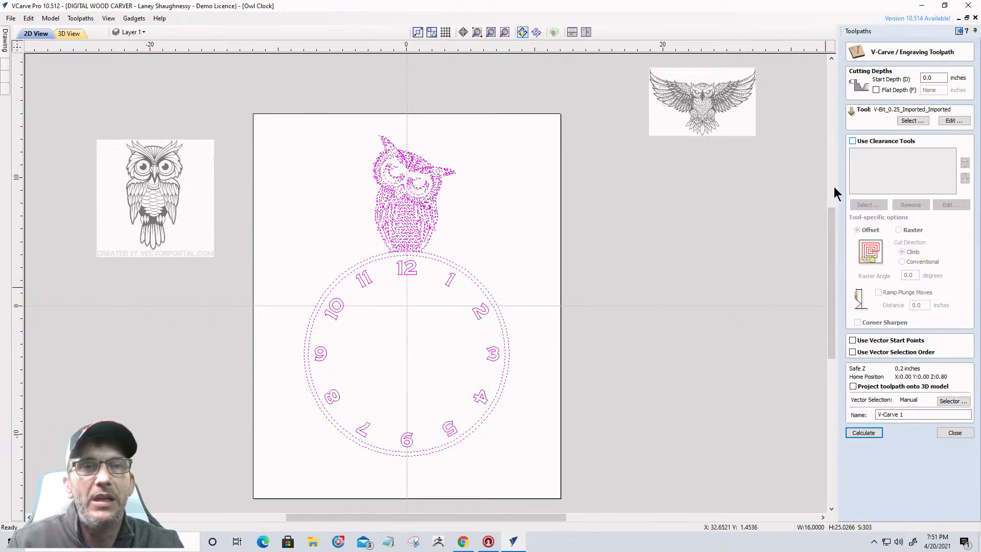
- Calculate the V-Carve toolpath and run the Vector Validator on the selected vectors in V-Carving Mode
{"action": "left_click", "coordinate": [870, 434]}
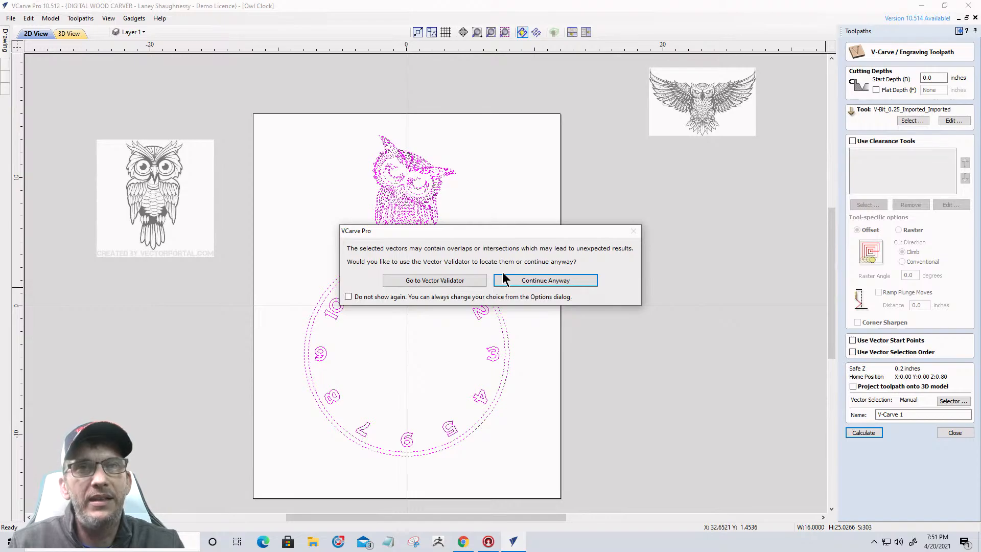
{"action": "left_click", "coordinate": [436, 284]}
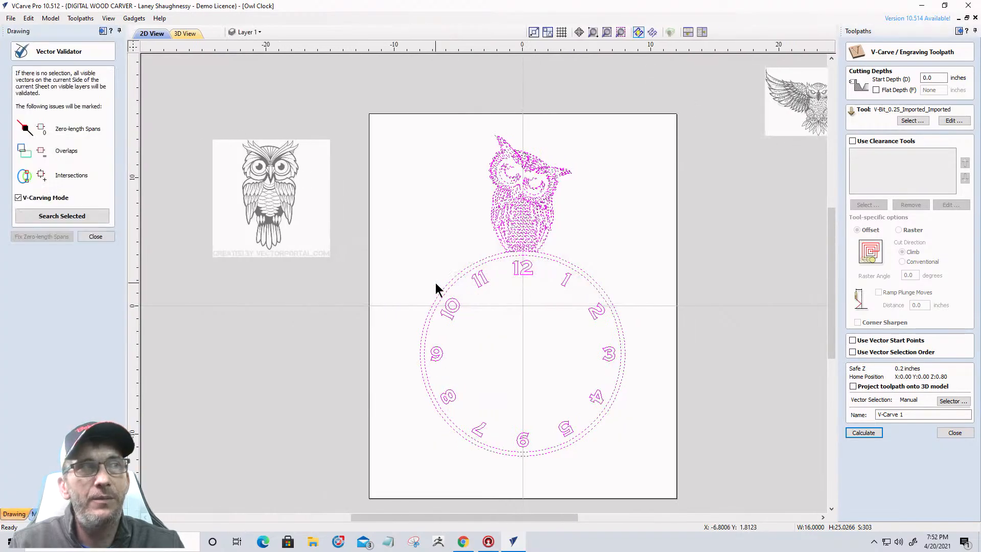
{"action": "left_click", "coordinate": [61, 216]}
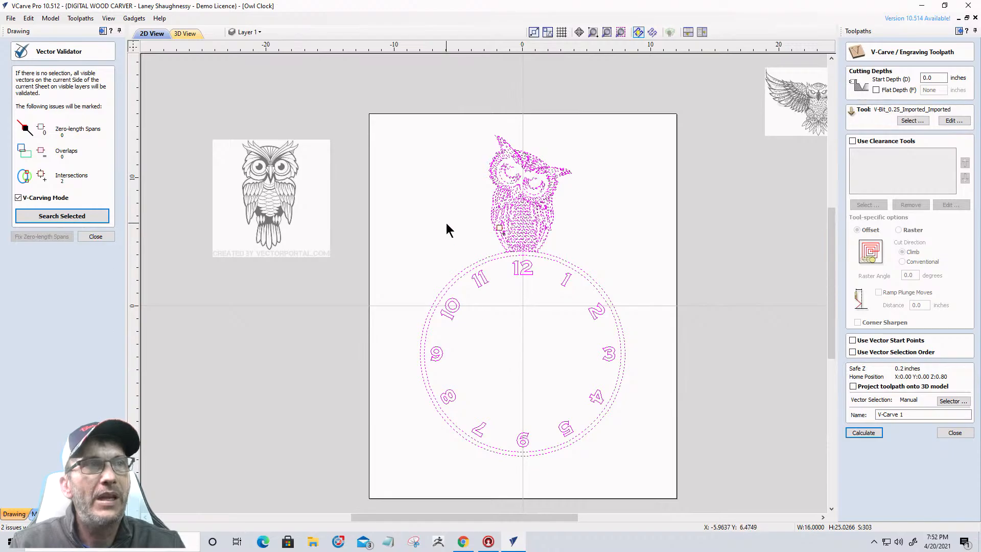
- Delete the tiny stray rectangles at and around the flagged intersection in the owl's lower-left wing feathers
{"action": "scroll", "coordinate": [498, 225], "scroll_direction": "up", "scroll_amount": 5}
{"action": "scroll", "coordinate": [506, 250], "scroll_direction": "up", "scroll_amount": 10}
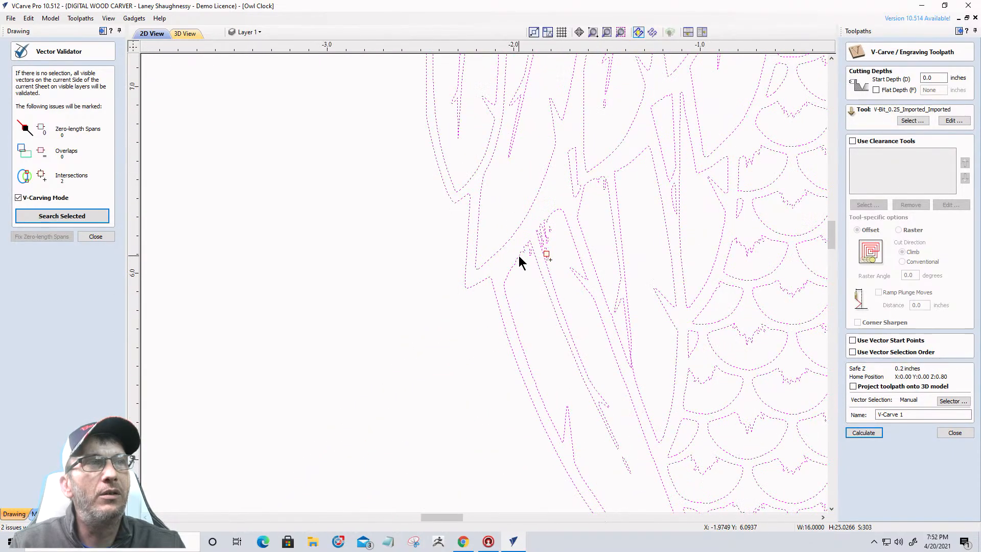
{"action": "left_click", "coordinate": [636, 187]}
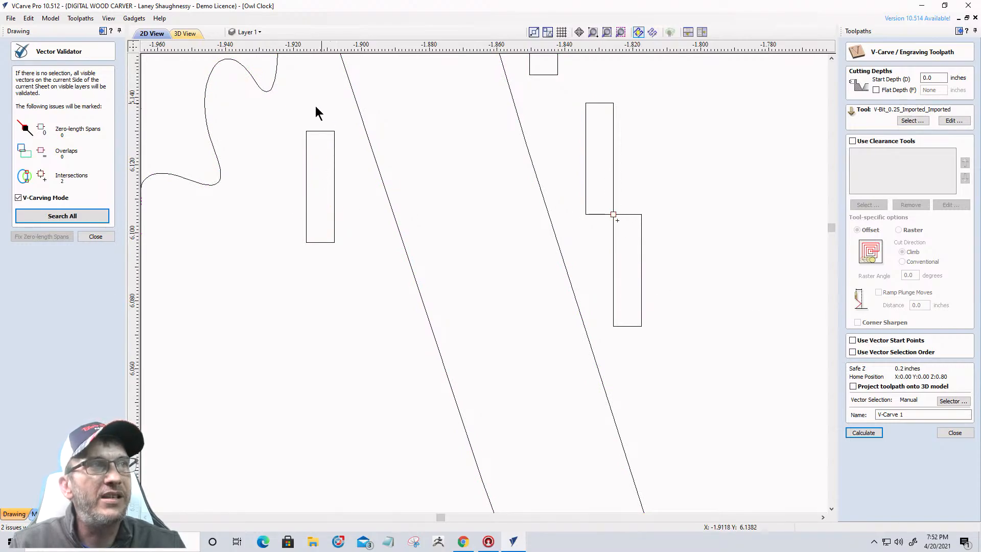
{"action": "scroll", "coordinate": [345, 263], "scroll_direction": "down", "scroll_amount": 2}
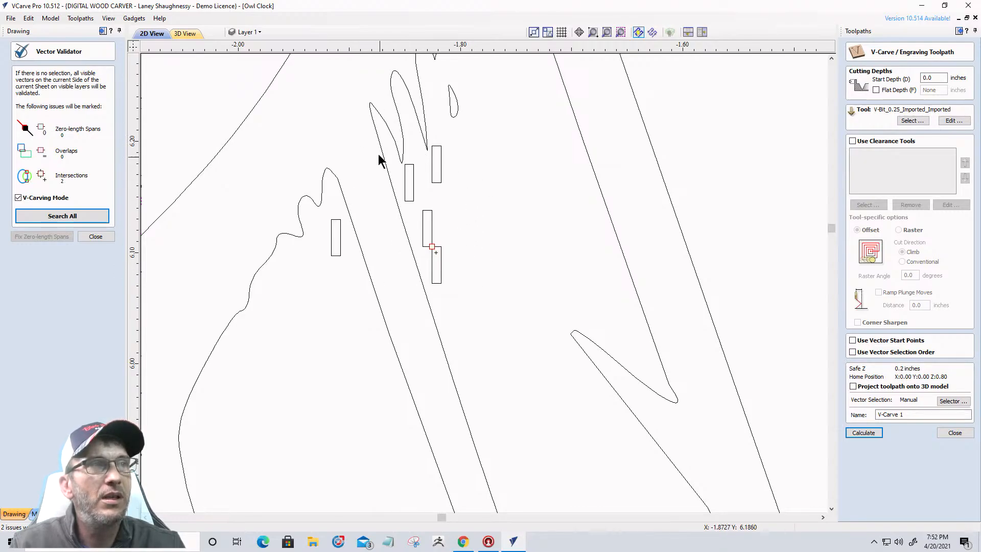
{"action": "left_click_drag", "start_coordinate": [381, 127], "coordinate": [489, 304]}
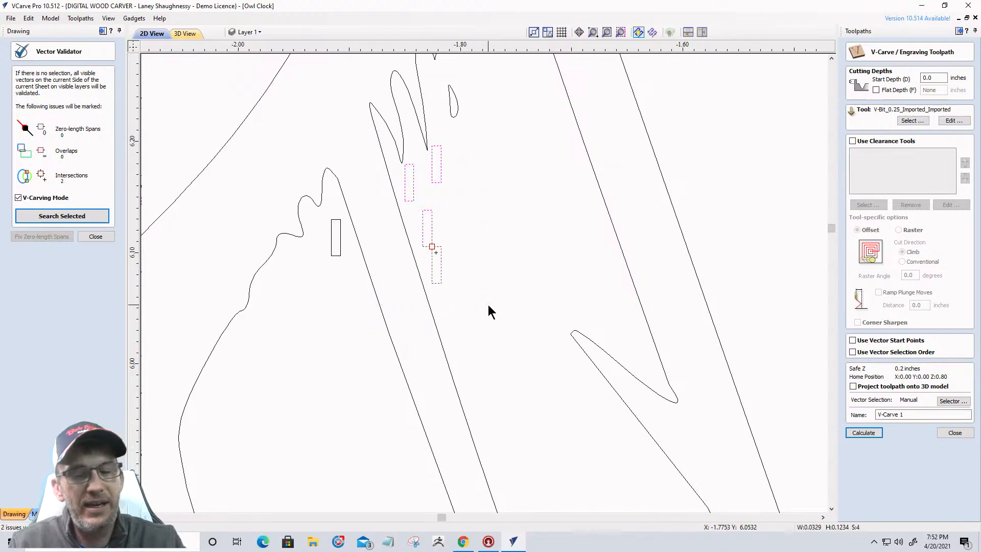
{"action": "key", "text": "Delete"}
{"action": "left_click_drag", "start_coordinate": [305, 198], "coordinate": [370, 282]}
{"action": "key", "text": "Delete"}
{"action": "scroll", "coordinate": [384, 283], "scroll_direction": "down", "scroll_amount": 3}
{"action": "left_click_drag", "start_coordinate": [473, 143], "coordinate": [500, 201]}
{"action": "key", "text": "Delete"}
{"action": "scroll", "coordinate": [464, 205], "scroll_direction": "down", "scroll_amount": 5}
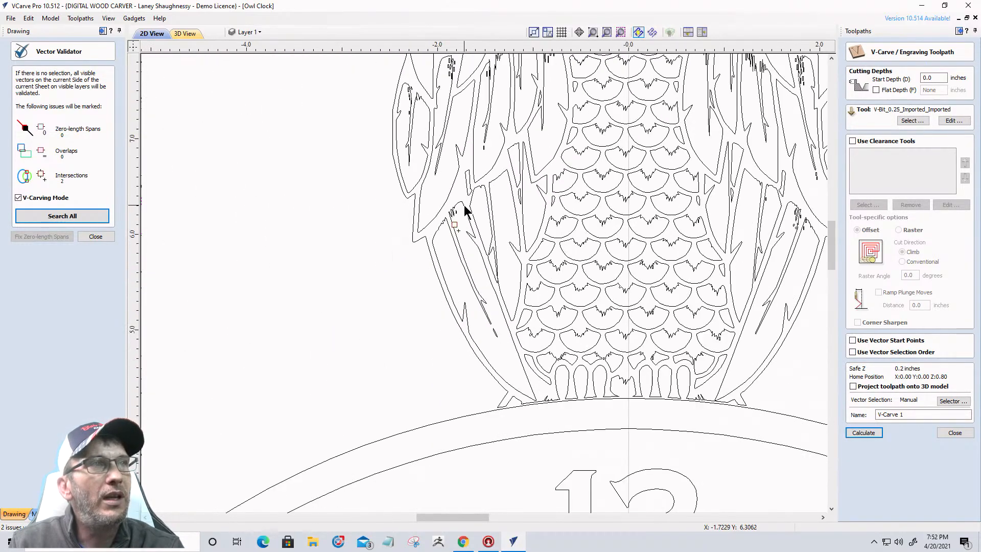
- Delete the small stray rectangle below the notch in the owl's left wing feather
{"action": "scroll", "coordinate": [530, 208], "scroll_direction": "up", "scroll_amount": 4}
{"action": "scroll", "coordinate": [529, 208], "scroll_direction": "up", "scroll_amount": 4}
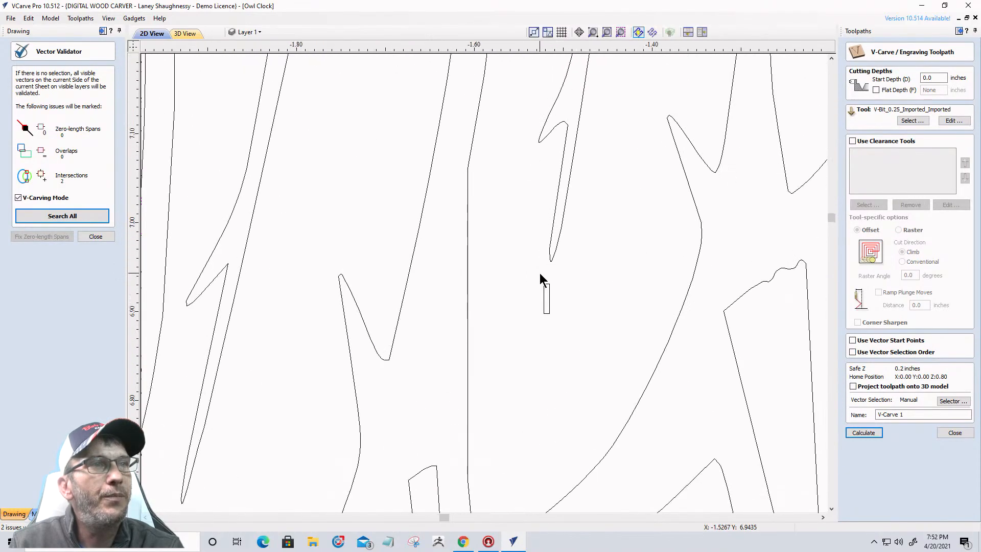
{"action": "left_click_drag", "start_coordinate": [518, 259], "coordinate": [581, 343]}
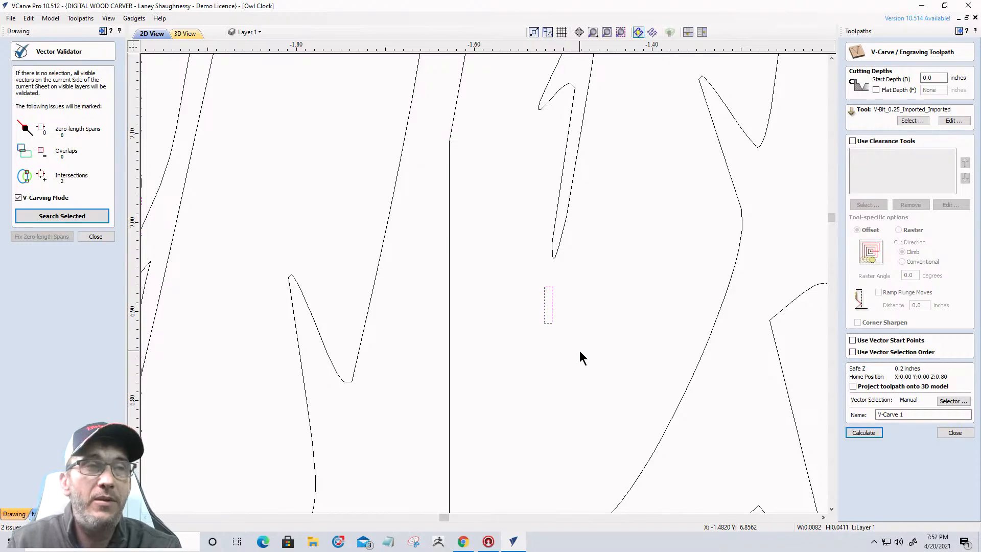
{"action": "left_click", "coordinate": [579, 350]}
{"action": "scroll", "coordinate": [492, 283], "scroll_direction": "down", "scroll_amount": 6}
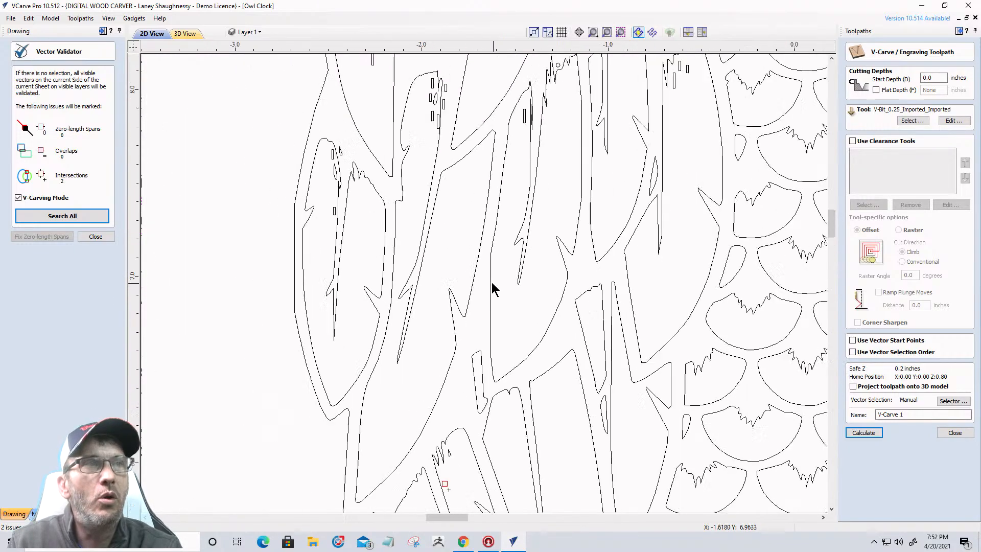
- Delete the three stray rectangles near the tip of the left wing's innermost feather, beside the breast scales
{"action": "scroll", "coordinate": [585, 163], "scroll_direction": "up", "scroll_amount": 10}
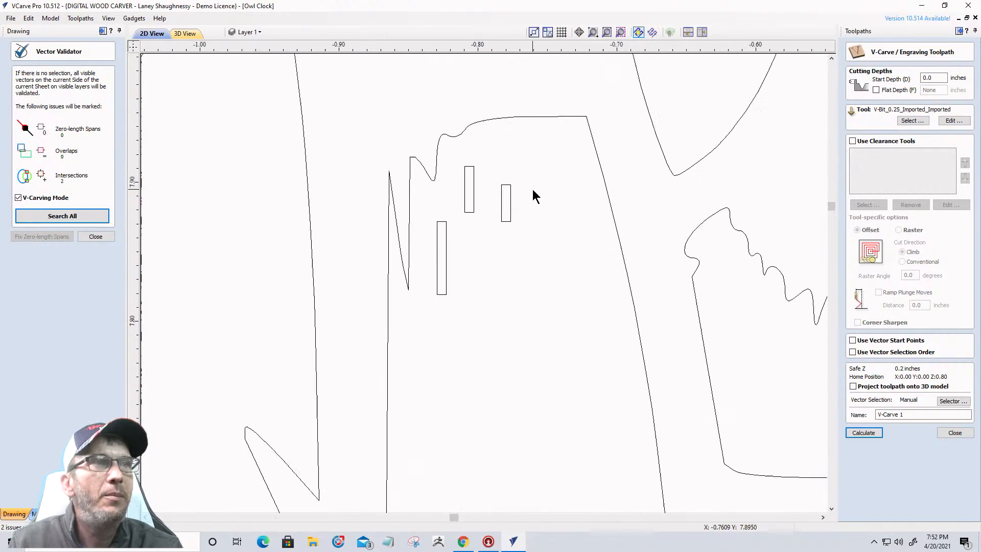
{"action": "left_click_drag", "start_coordinate": [259, 103], "coordinate": [581, 438]}
{"action": "left_click", "coordinate": [581, 437]}
{"action": "scroll", "coordinate": [639, 349], "scroll_direction": "down", "scroll_amount": 5}
{"action": "scroll", "coordinate": [639, 348], "scroll_direction": "down", "scroll_amount": 3}
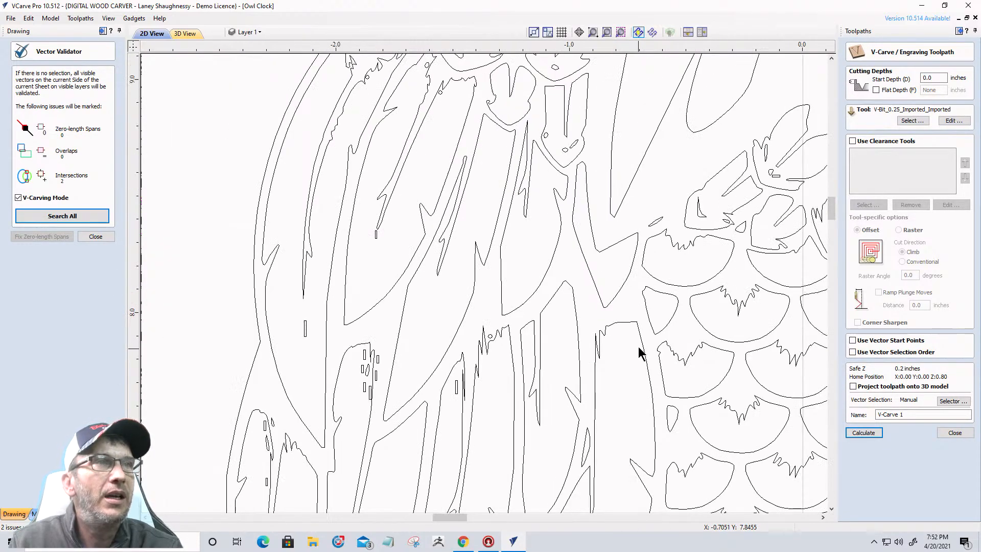
- Delete the small stray rectangles scattered across the outer and inner feathers of the owl's right wing
{"action": "scroll", "coordinate": [565, 220], "scroll_direction": "up", "scroll_amount": 2}
{"action": "scroll", "coordinate": [565, 220], "scroll_direction": "down", "scroll_amount": 5}
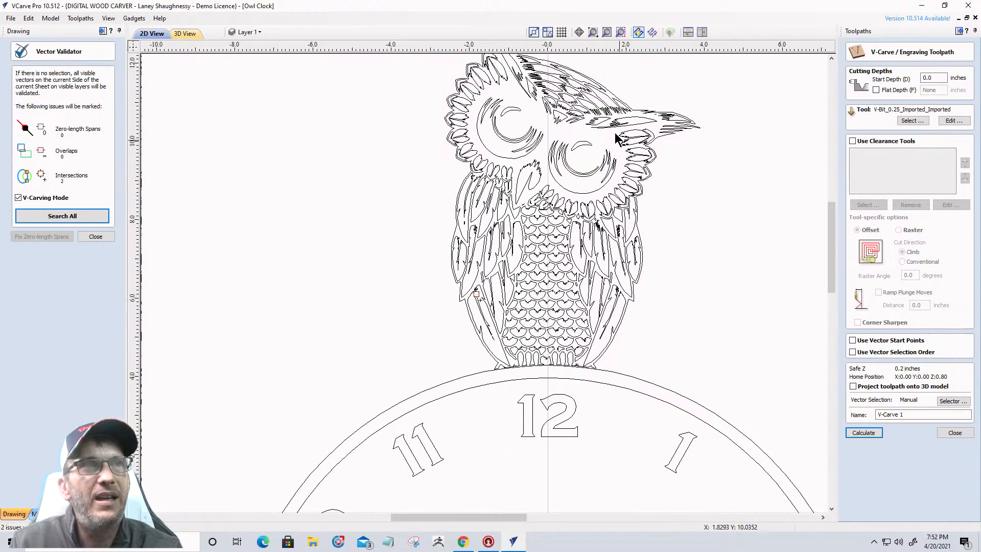
{"action": "scroll", "coordinate": [614, 285], "scroll_direction": "up", "scroll_amount": 5}
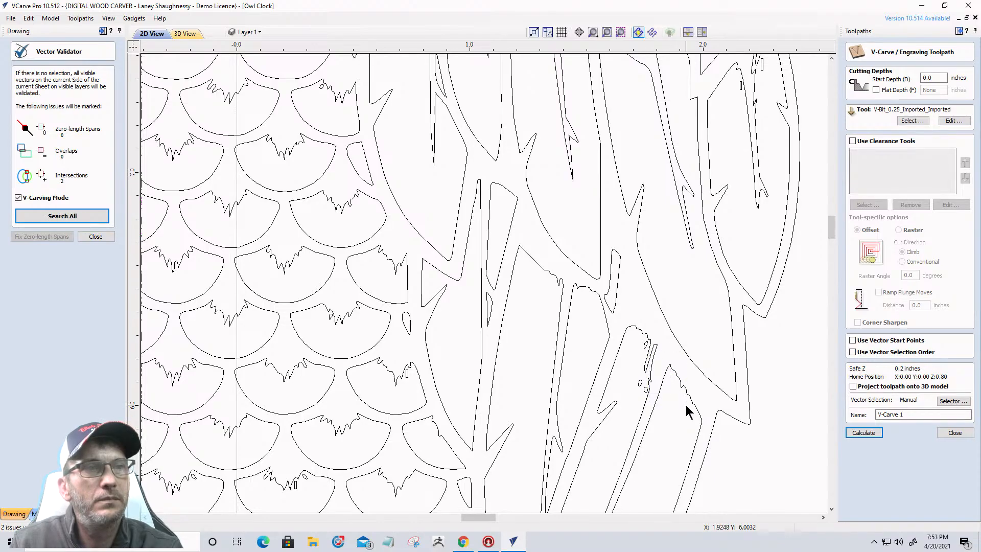
{"action": "scroll", "coordinate": [704, 353], "scroll_direction": "down", "scroll_amount": 2}
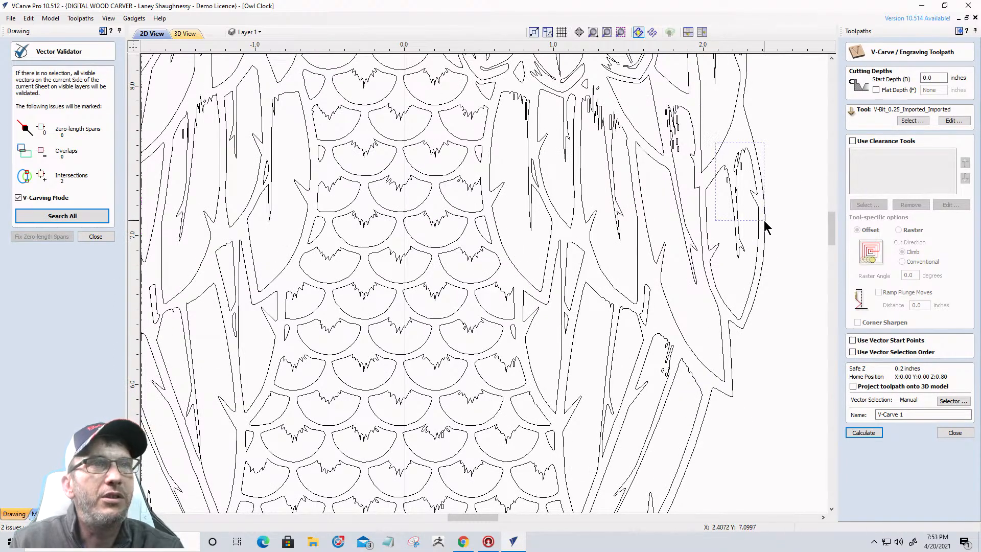
{"action": "scroll", "coordinate": [654, 105], "scroll_direction": "up", "scroll_amount": 6}
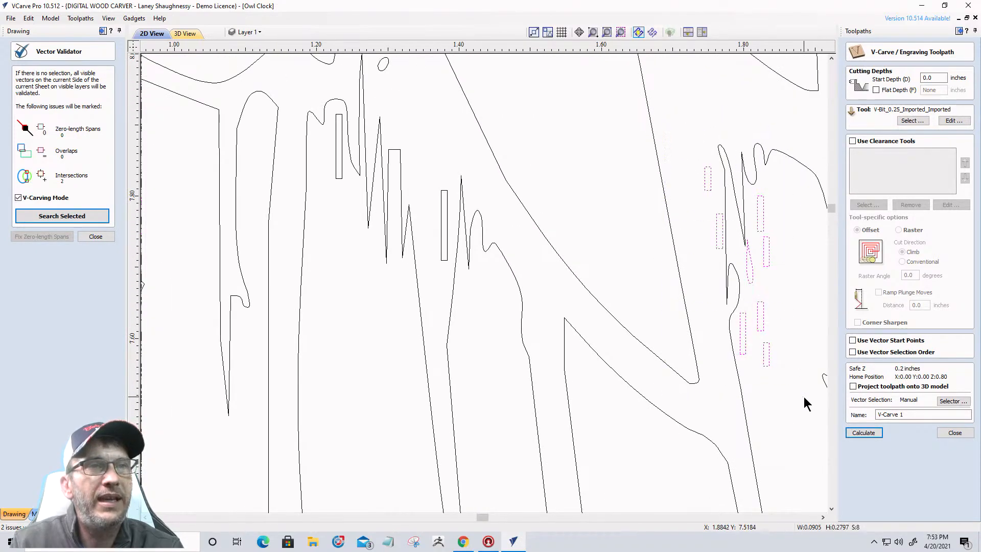
{"action": "scroll", "coordinate": [787, 343], "scroll_direction": "down", "scroll_amount": 1}
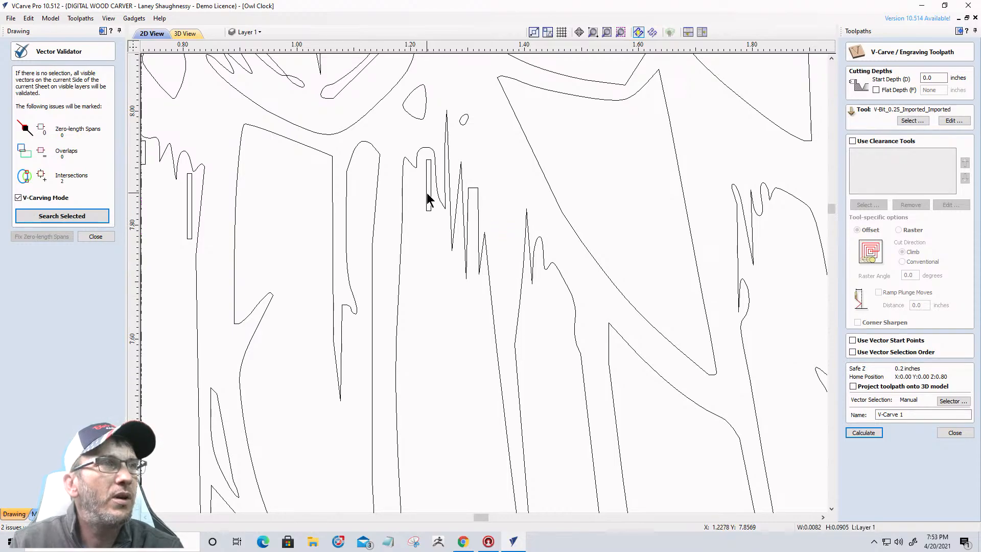
{"action": "scroll", "coordinate": [439, 197], "scroll_direction": "down", "scroll_amount": 3}
{"action": "scroll", "coordinate": [348, 197], "scroll_direction": "up", "scroll_amount": 1}
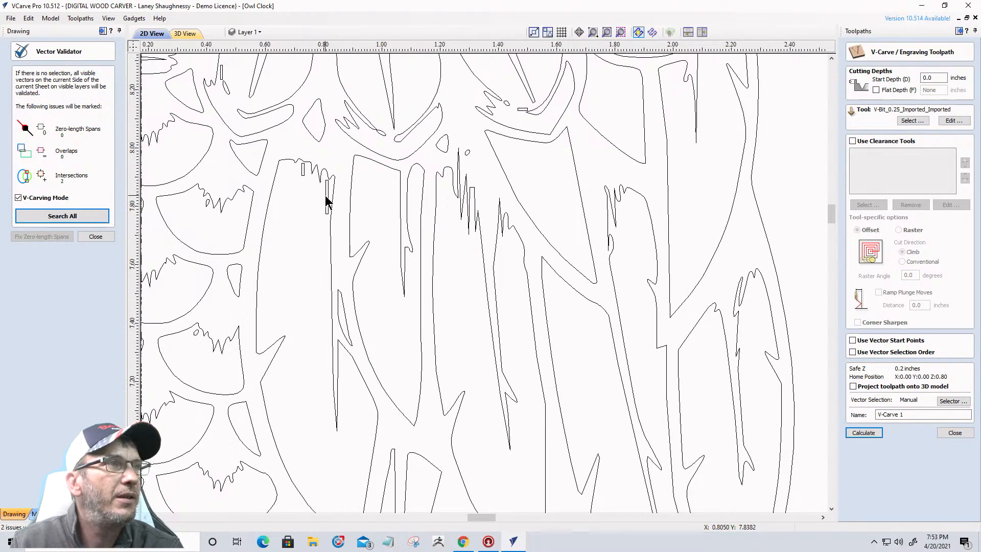
- Delete the six stray rectangles around the teardrop shape in the left wing and the single one in the neighbouring feather, keeping the teardrop
{"action": "scroll", "coordinate": [428, 186], "scroll_direction": "down", "scroll_amount": 6}
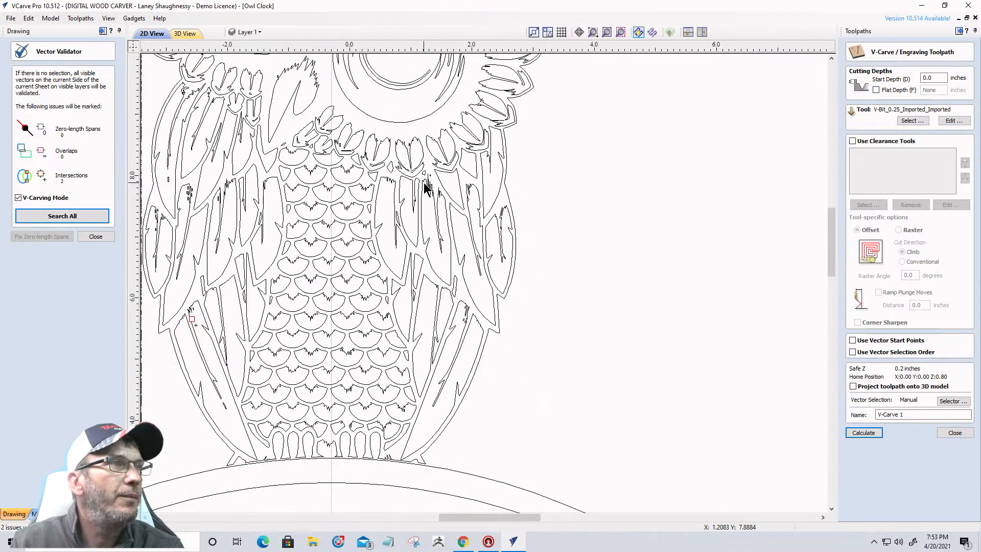
{"action": "scroll", "coordinate": [320, 193], "scroll_direction": "up", "scroll_amount": 6}
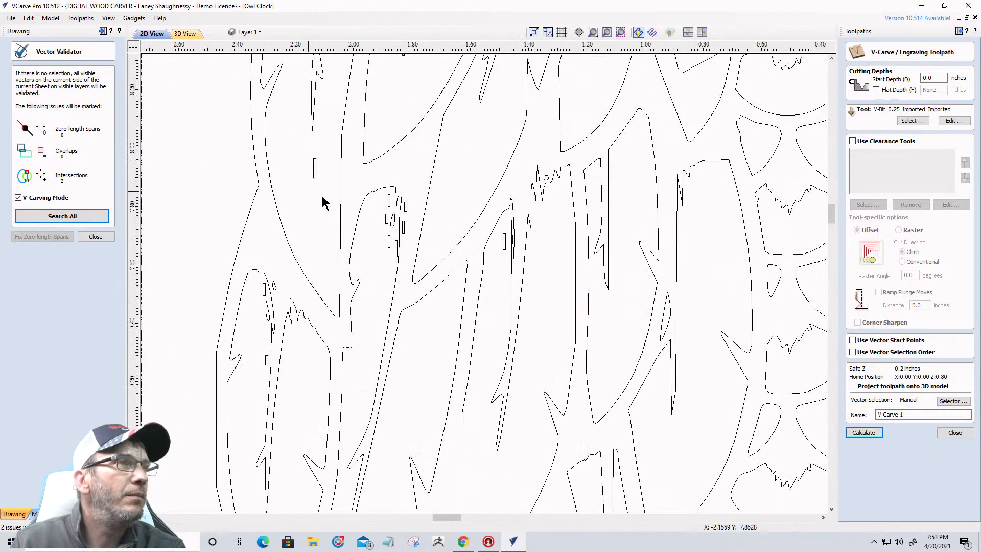
{"action": "left_click_drag", "start_coordinate": [364, 170], "coordinate": [414, 260]}
{"action": "scroll", "coordinate": [396, 241], "scroll_direction": "up", "scroll_amount": 4}
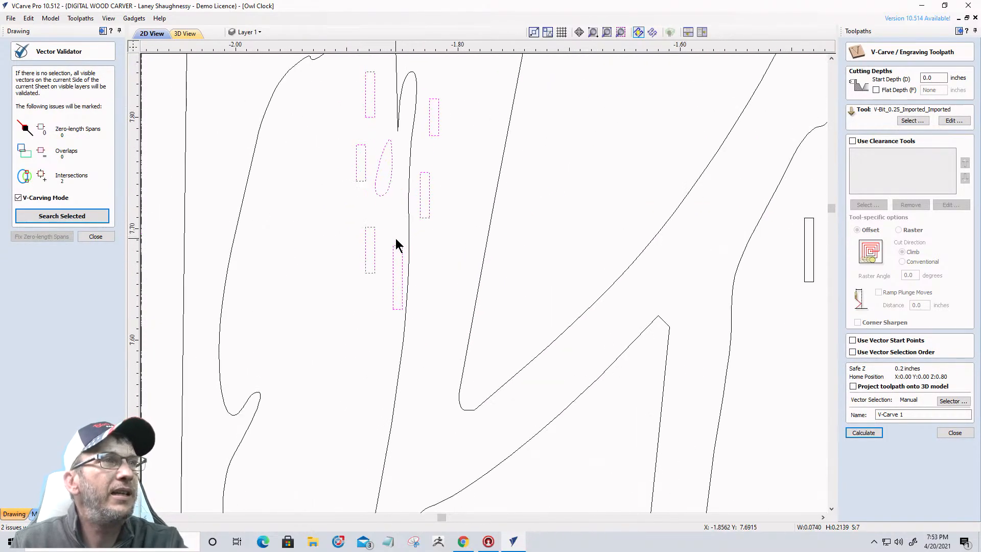
{"action": "left_click", "coordinate": [397, 192]}
{"action": "scroll", "coordinate": [543, 195], "scroll_direction": "down", "scroll_amount": 2}
{"action": "scroll", "coordinate": [607, 217], "scroll_direction": "up", "scroll_amount": 2}
{"action": "left_click", "coordinate": [773, 237]}
{"action": "left_click", "coordinate": [764, 238]}
{"action": "scroll", "coordinate": [764, 237], "scroll_direction": "down", "scroll_amount": 2}
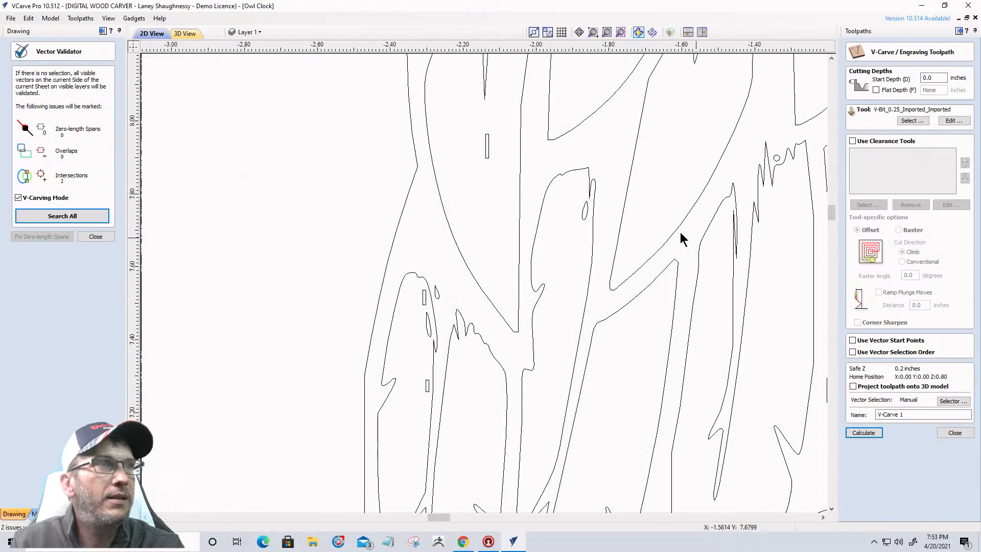
- Delete the three remaining stray rectangles in the left wing's outer feathers
{"action": "left_click", "coordinate": [447, 126]}
{"action": "key", "text": "Delete"}
{"action": "left_click", "coordinate": [368, 315]}
{"action": "key", "text": "Delete"}
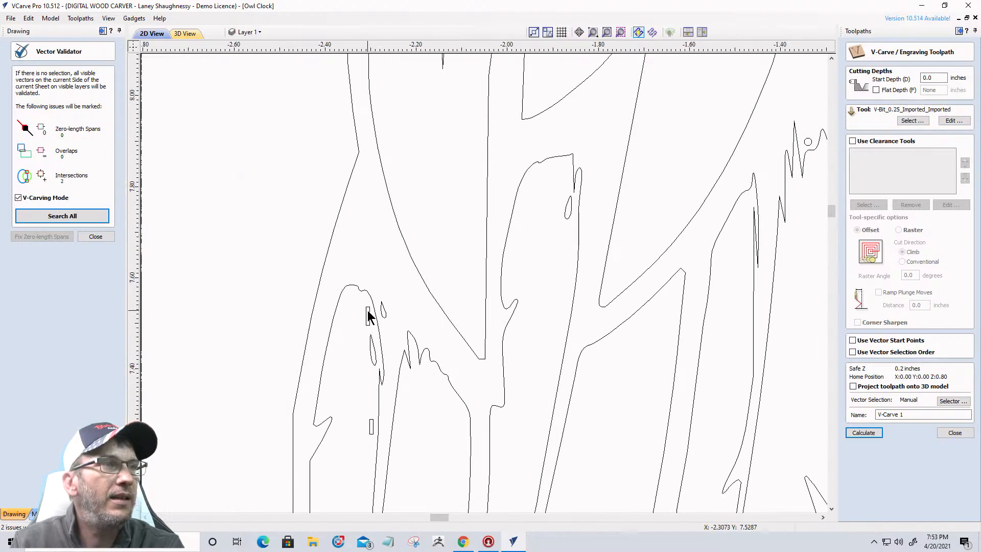
{"action": "left_click", "coordinate": [372, 426]}
{"action": "key", "text": "Delete"}
{"action": "scroll", "coordinate": [318, 339], "scroll_direction": "down", "scroll_amount": 4}
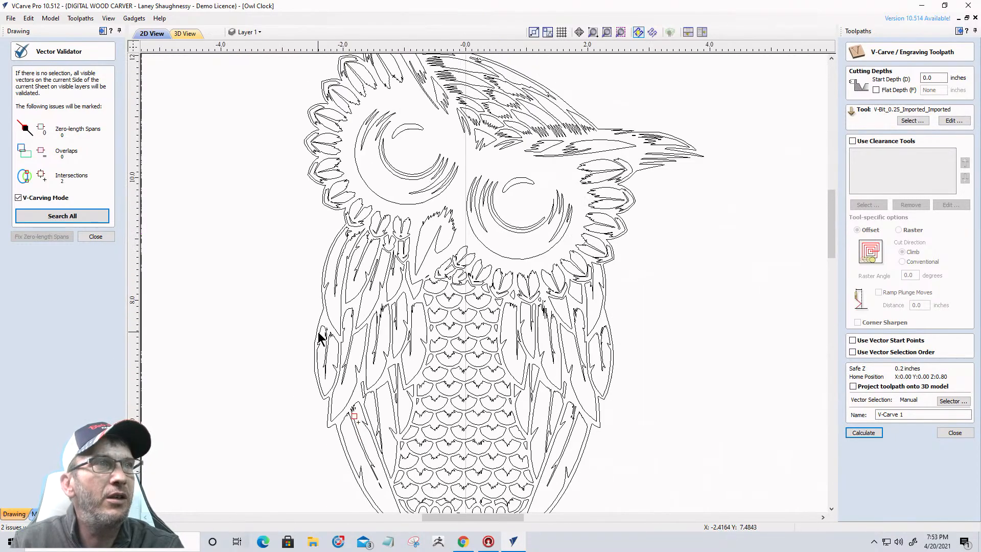
- Close the Vector Validator and calculate the V-Carve toolpath for the whole owl clock design
{"action": "scroll", "coordinate": [319, 338], "scroll_direction": "down", "scroll_amount": 6}
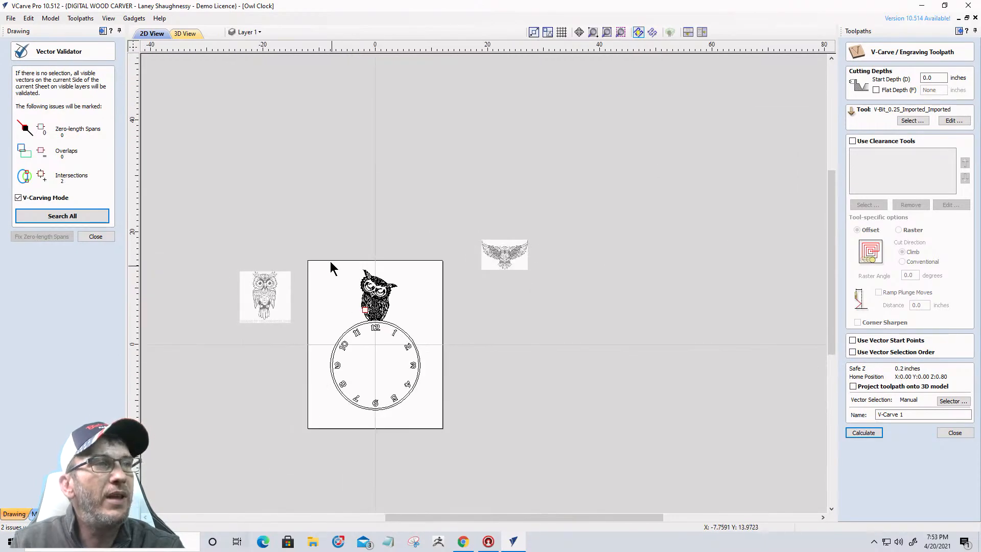
{"action": "left_click", "coordinate": [94, 236]}
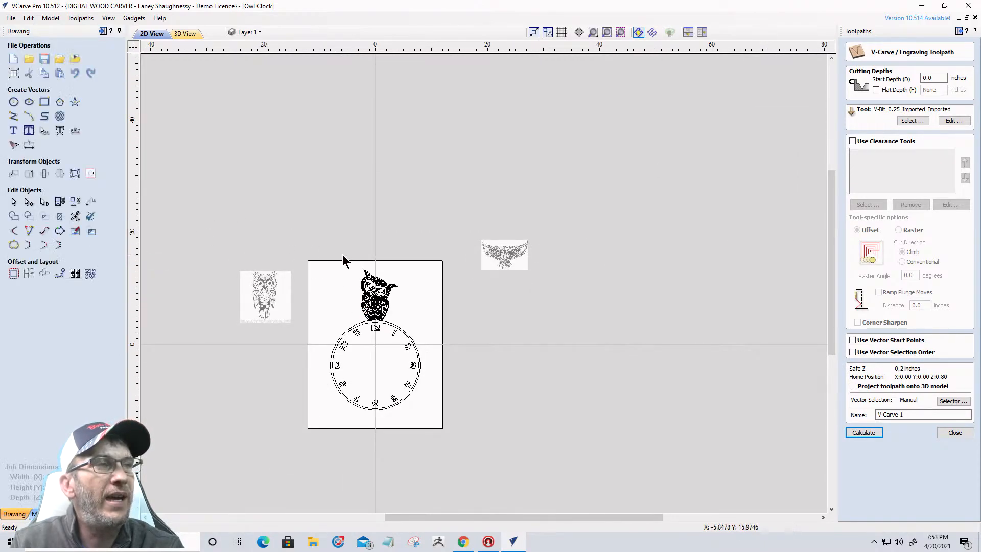
{"action": "left_click_drag", "start_coordinate": [321, 244], "coordinate": [441, 448]}
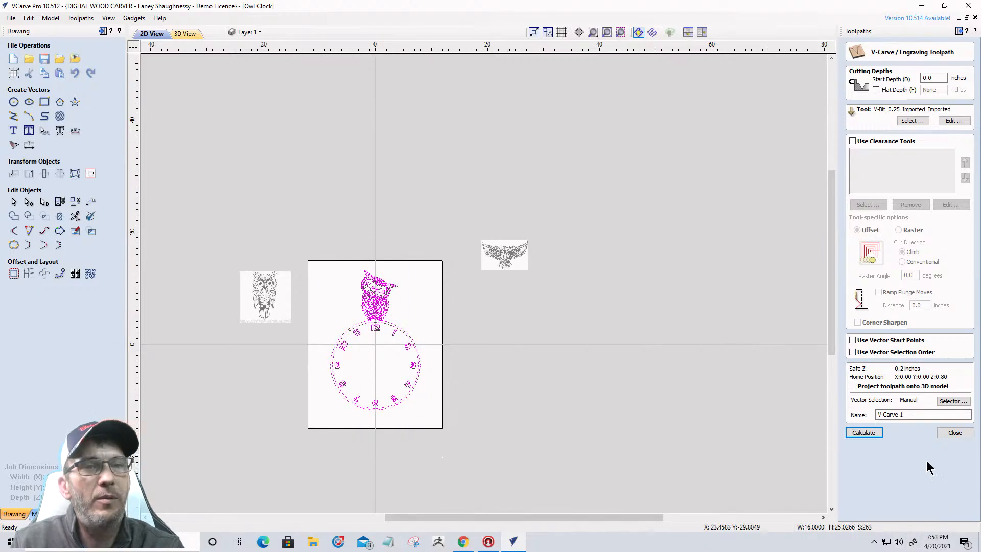
{"action": "left_click", "coordinate": [859, 433]}
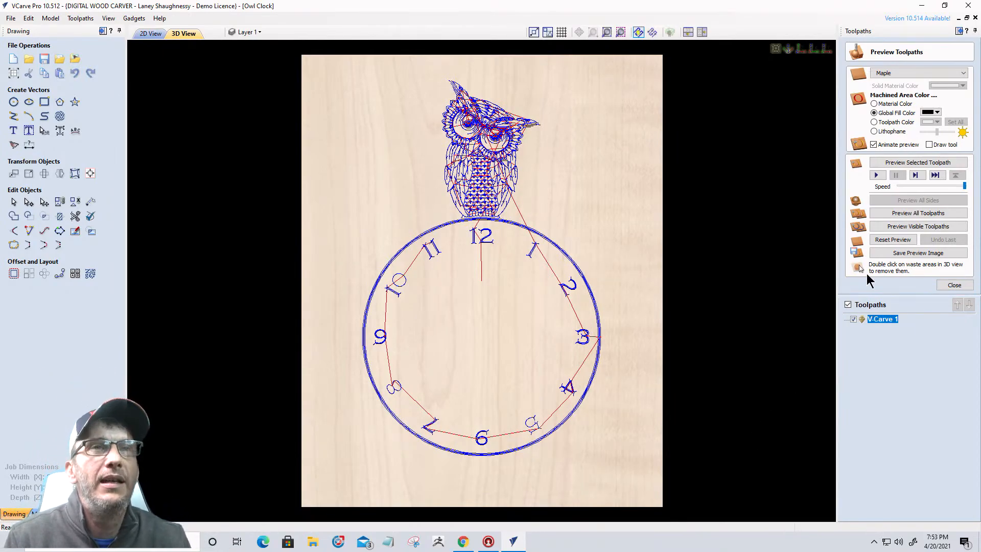
- Preview the visible toolpaths on the maple board and examine the carved owl and clock face
{"action": "left_click", "coordinate": [889, 228]}
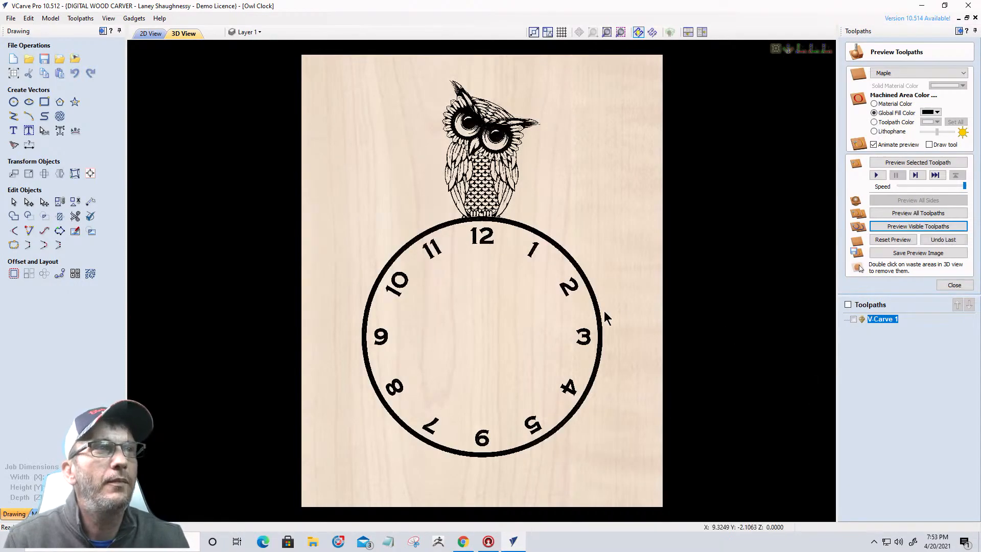
{"action": "scroll", "coordinate": [452, 107], "scroll_direction": "up", "scroll_amount": 3}
{"action": "scroll", "coordinate": [452, 107], "scroll_direction": "down", "scroll_amount": 3}
{"action": "scroll", "coordinate": [517, 407], "scroll_direction": "up", "scroll_amount": 5}
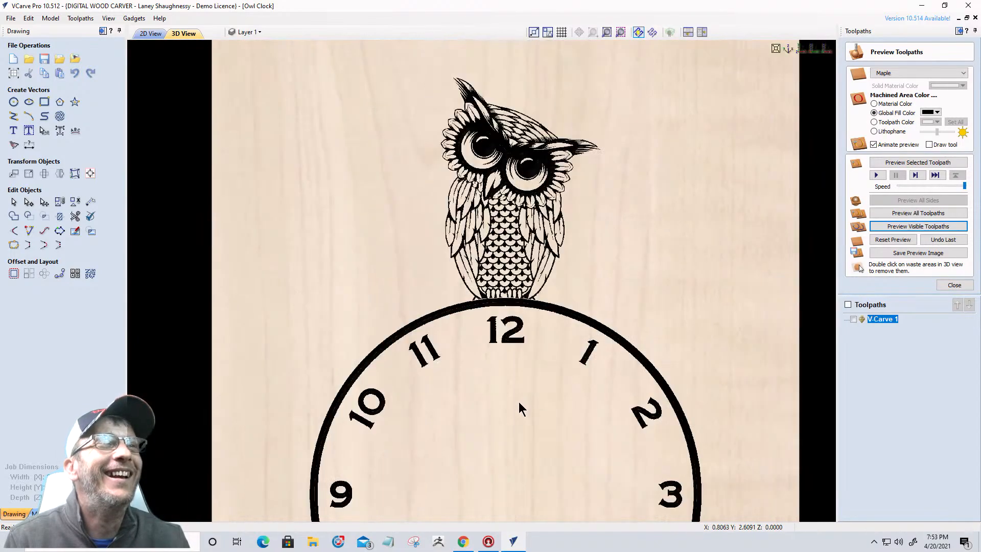
{"action": "scroll", "coordinate": [504, 136], "scroll_direction": "down", "scroll_amount": 5}
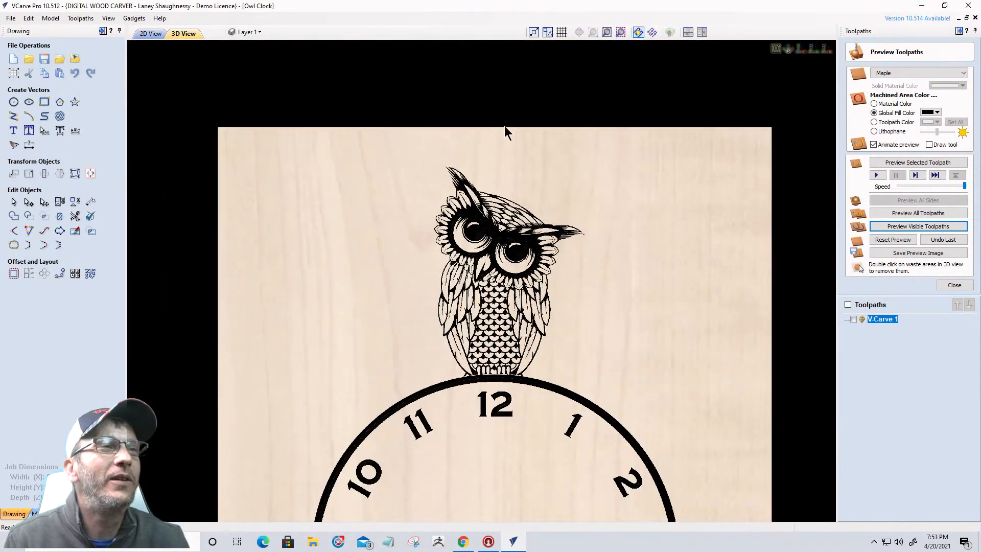
{"action": "mouse_move", "coordinate": [523, 336]}
{"action": "middle_mouse_down"}
{"action": "mouse_move", "coordinate": [526, 318]}
{"action": "mouse_move", "coordinate": [527, 346]}
{"action": "middle_mouse_up"}
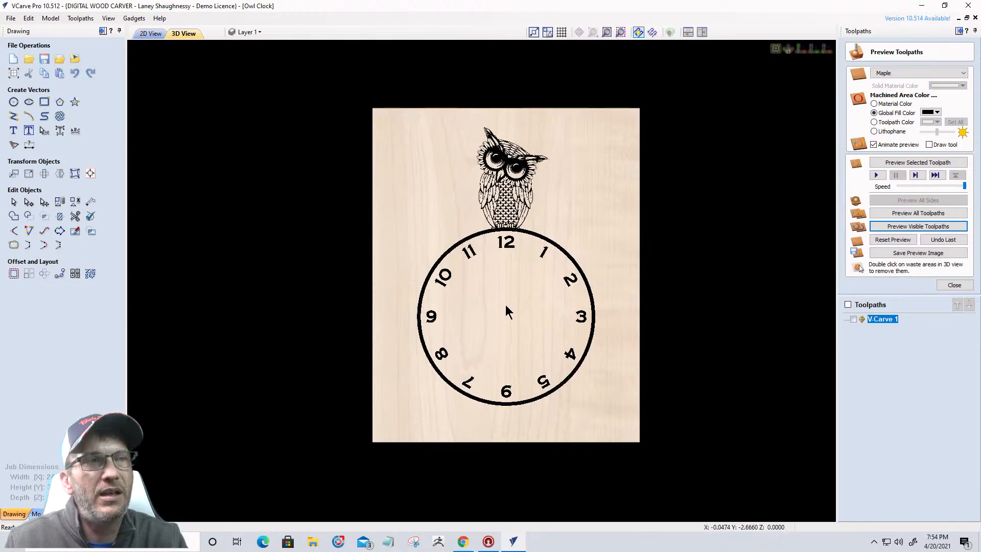
- Draw a circle with a 0.625 inch diameter at the centre of the clock face in the 2D view
{"action": "left_click", "coordinate": [151, 33]}
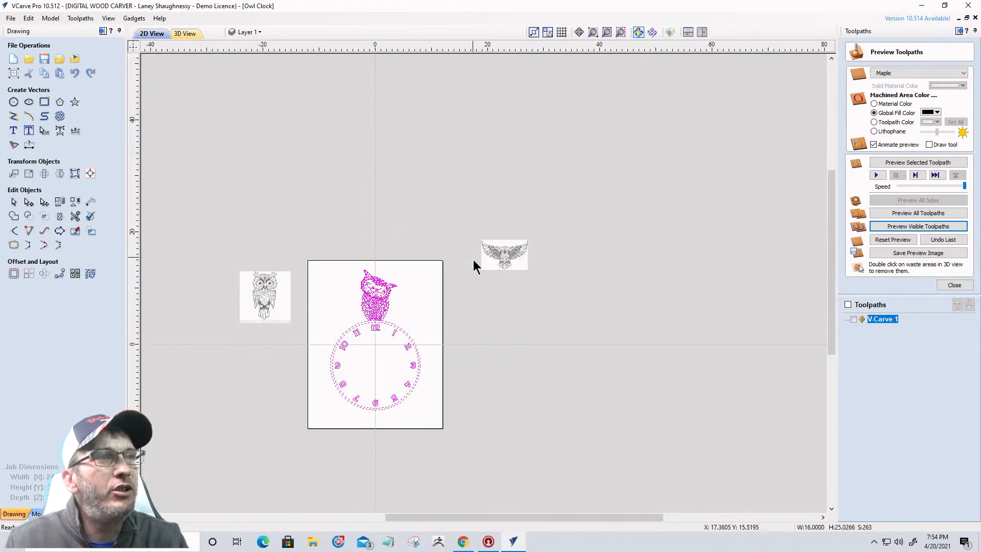
{"action": "scroll", "coordinate": [532, 312], "scroll_direction": "down", "scroll_amount": 1}
{"action": "scroll", "coordinate": [477, 291], "scroll_direction": "up", "scroll_amount": 5}
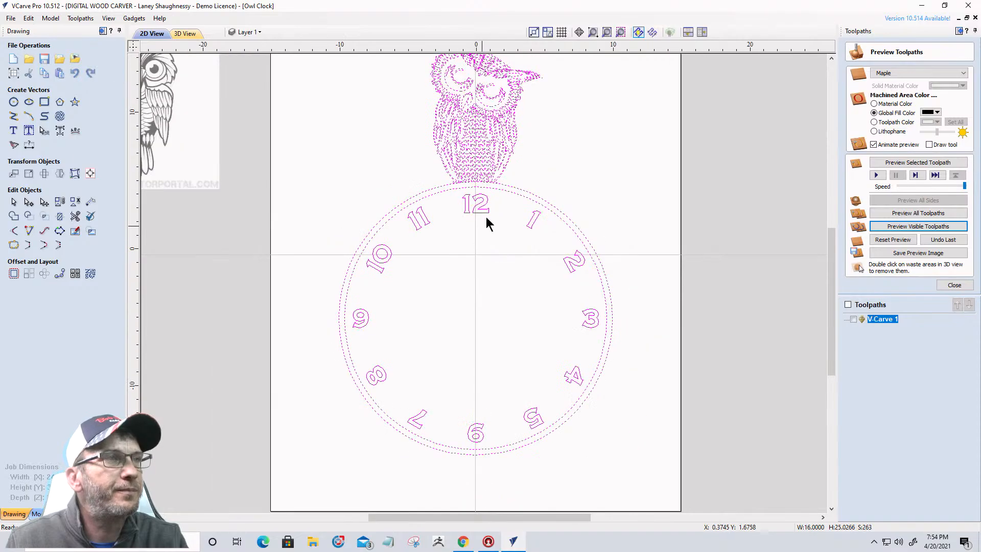
{"action": "scroll", "coordinate": [485, 218], "scroll_direction": "up", "scroll_amount": 2}
{"action": "left_click", "coordinate": [13, 102]}
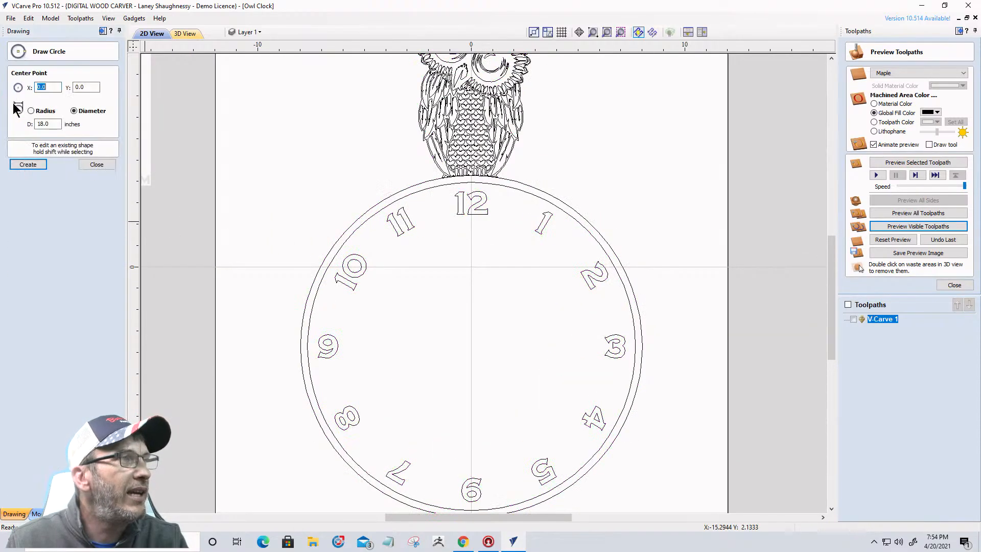
{"action": "left_click", "coordinate": [51, 124]}
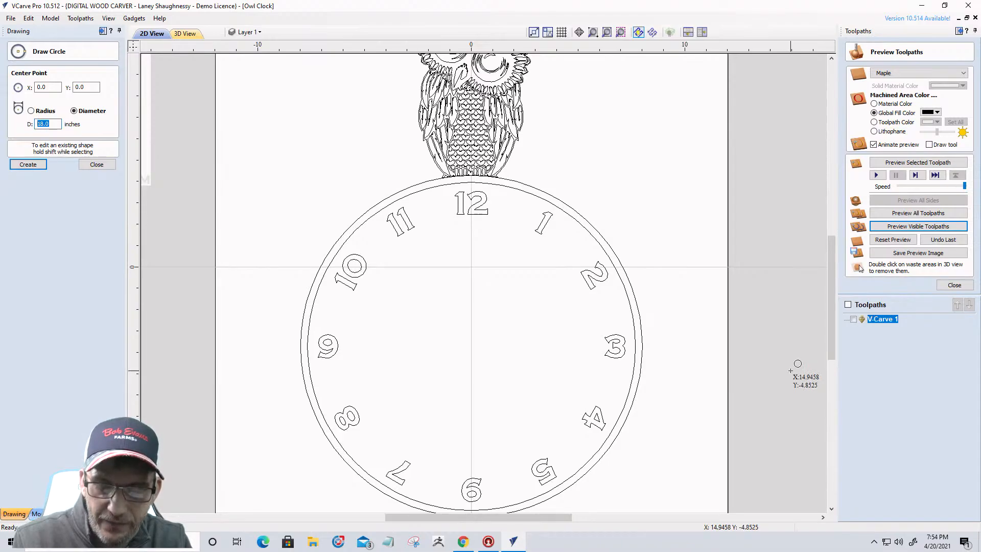
{"action": "type", "text": ".625"}
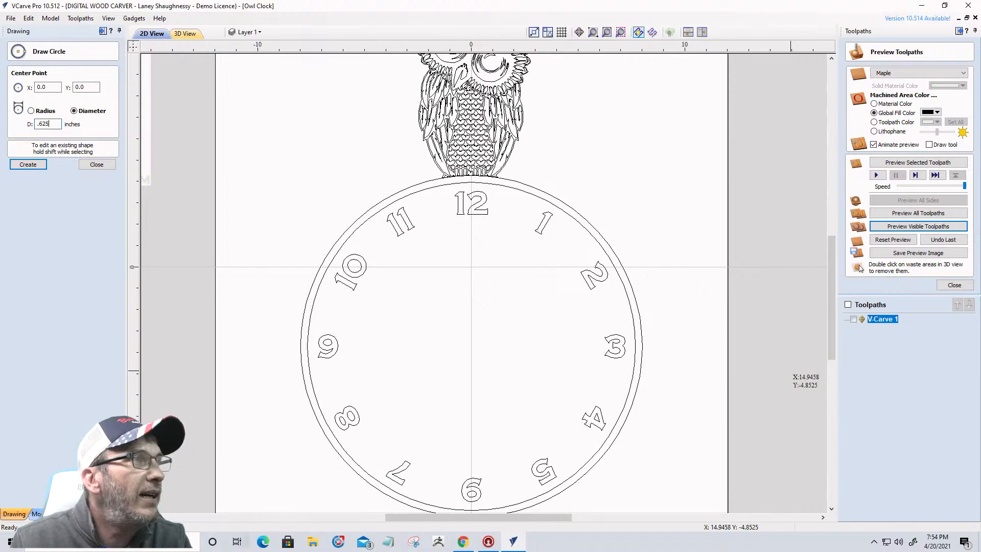
{"action": "left_click", "coordinate": [471, 348]}
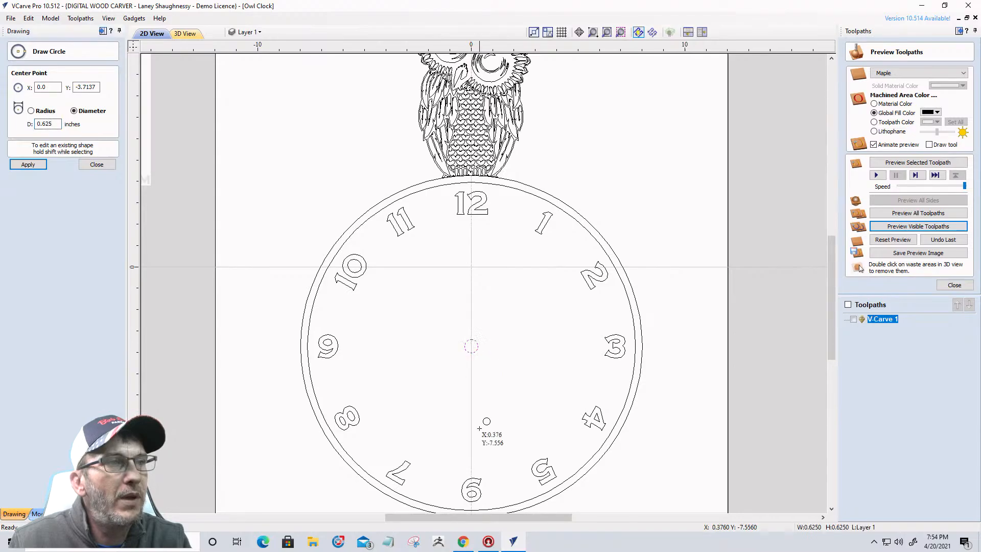
{"action": "scroll", "coordinate": [471, 350], "scroll_direction": "down", "scroll_amount": 3}
{"action": "scroll", "coordinate": [503, 375], "scroll_direction": "up", "scroll_amount": 4}
{"action": "scroll", "coordinate": [503, 375], "scroll_direction": "down", "scroll_amount": 3}
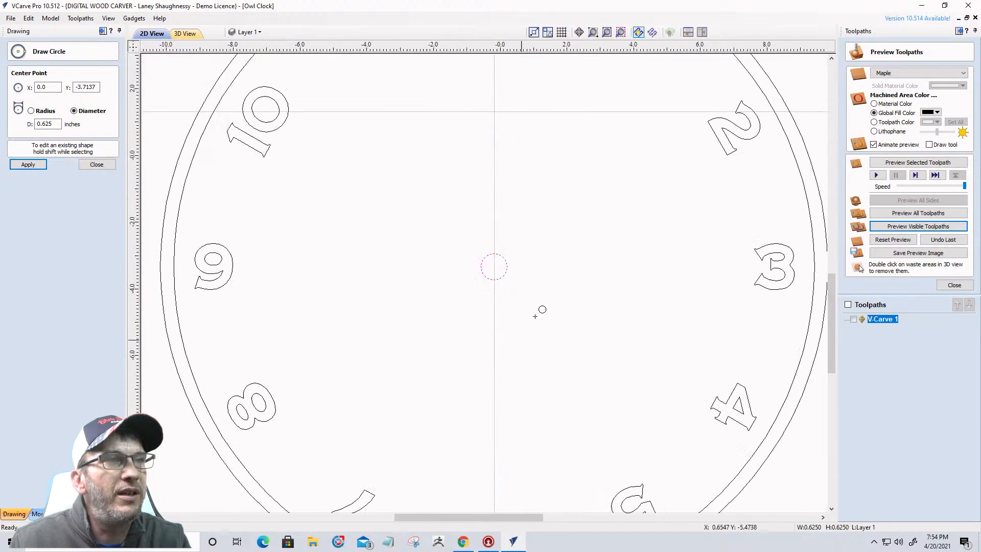
{"action": "left_click", "coordinate": [101, 165]}
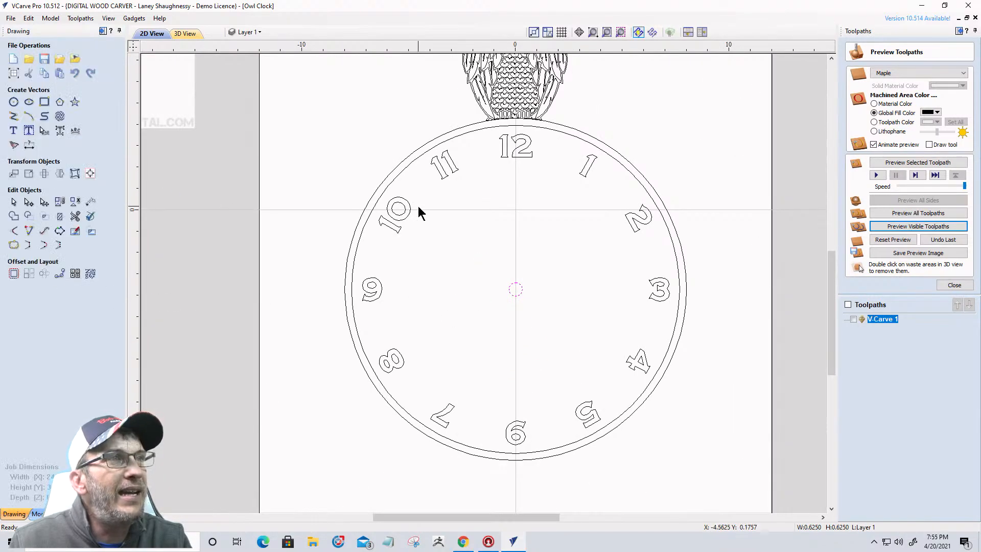
- Select the inner circle of the clock's ring to check the small circle's alignment with its centre
{"action": "left_click", "coordinate": [376, 201]}
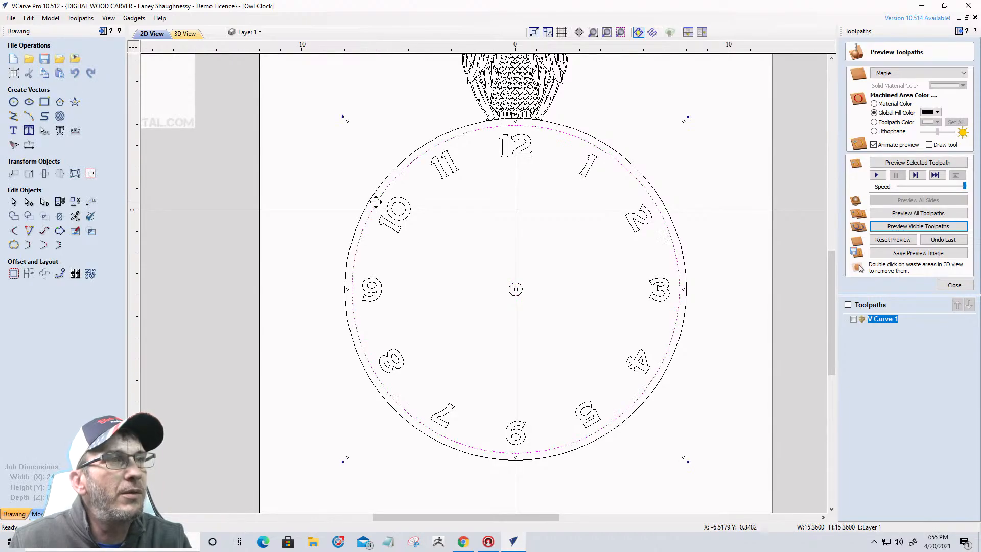
{"action": "scroll", "coordinate": [503, 314], "scroll_direction": "up", "scroll_amount": 3}
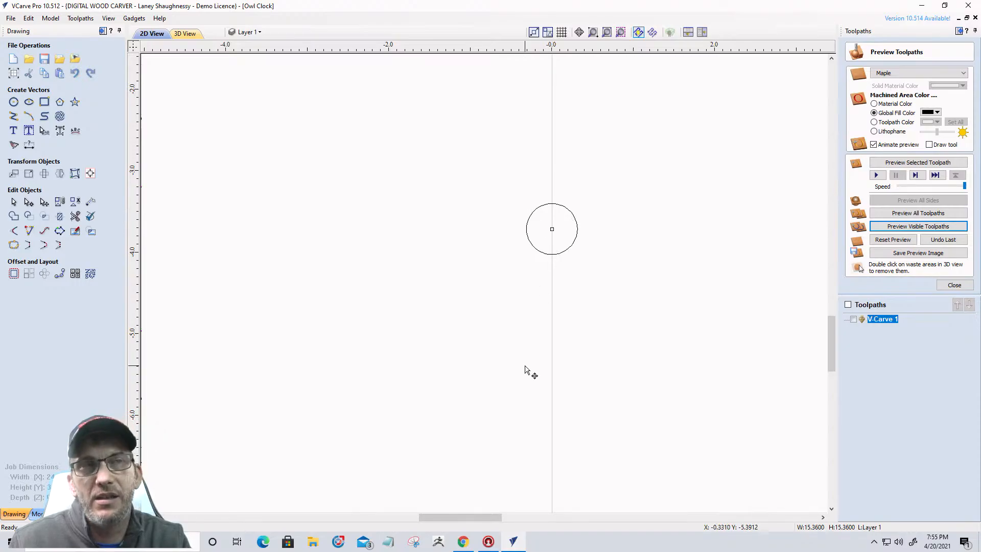
- Replace the small centre circle with a new 0.625 inch diameter circle snapped to the clock ring's centre at X 0.0, Y -3.7137
{"action": "scroll", "coordinate": [526, 367], "scroll_direction": "down", "scroll_amount": 3}
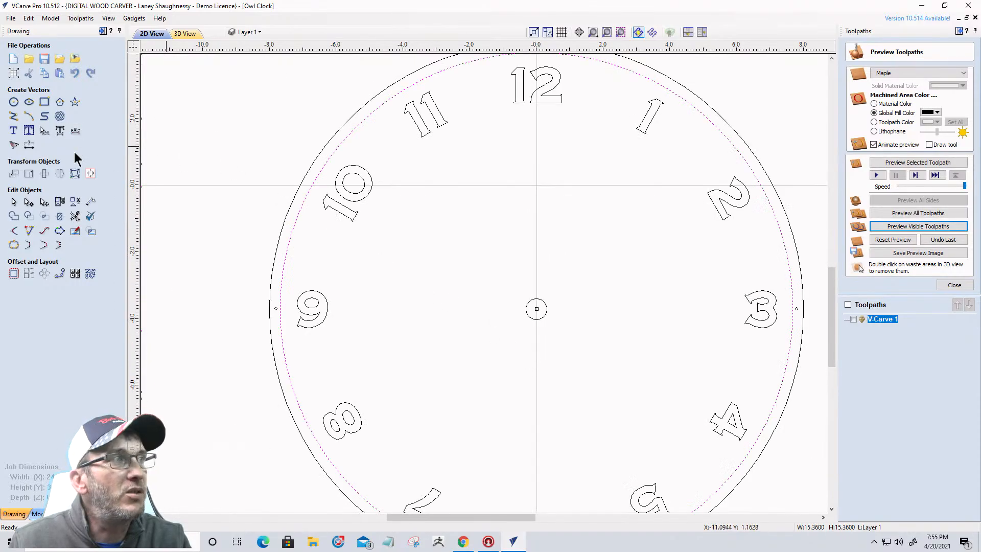
{"action": "key", "text": "Delete"}
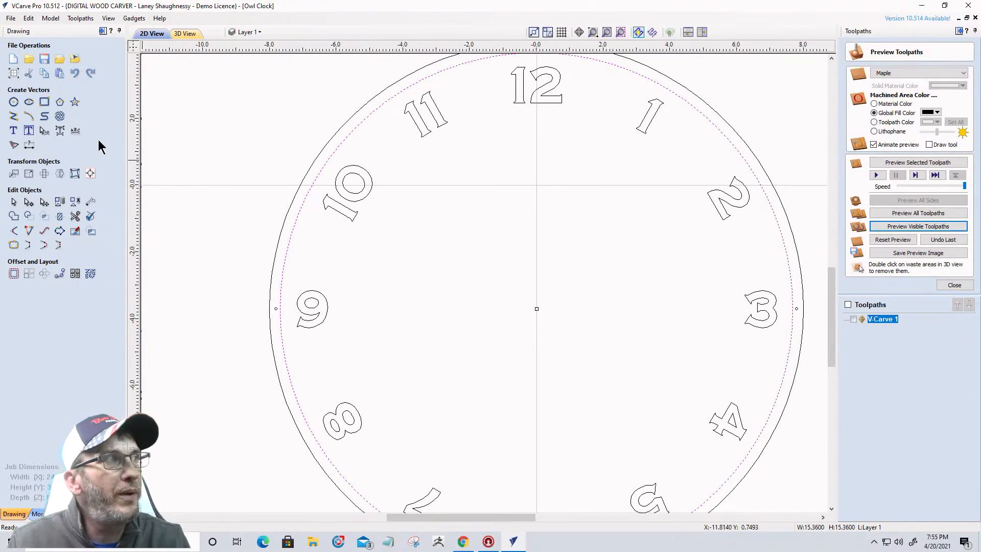
{"action": "left_click", "coordinate": [14, 102]}
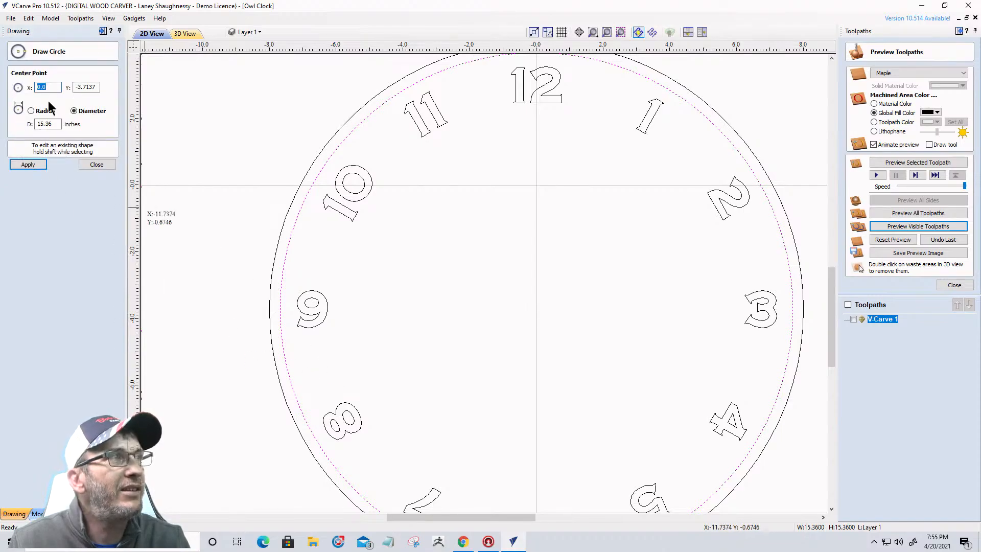
{"action": "left_click_drag", "start_coordinate": [58, 124], "coordinate": [17, 124]}
{"action": "type", "text": ".625"}
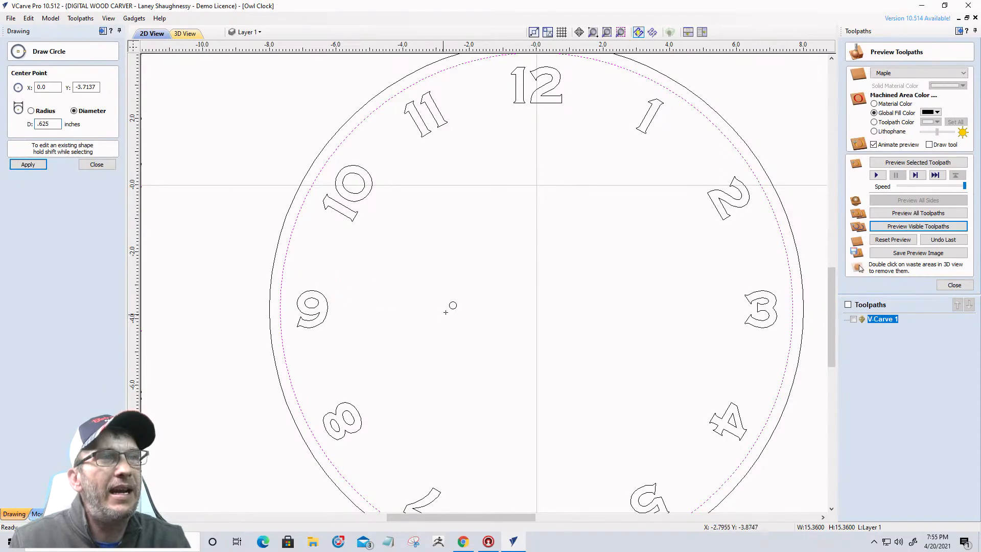
{"action": "scroll", "coordinate": [448, 305], "scroll_direction": "down", "scroll_amount": 1}
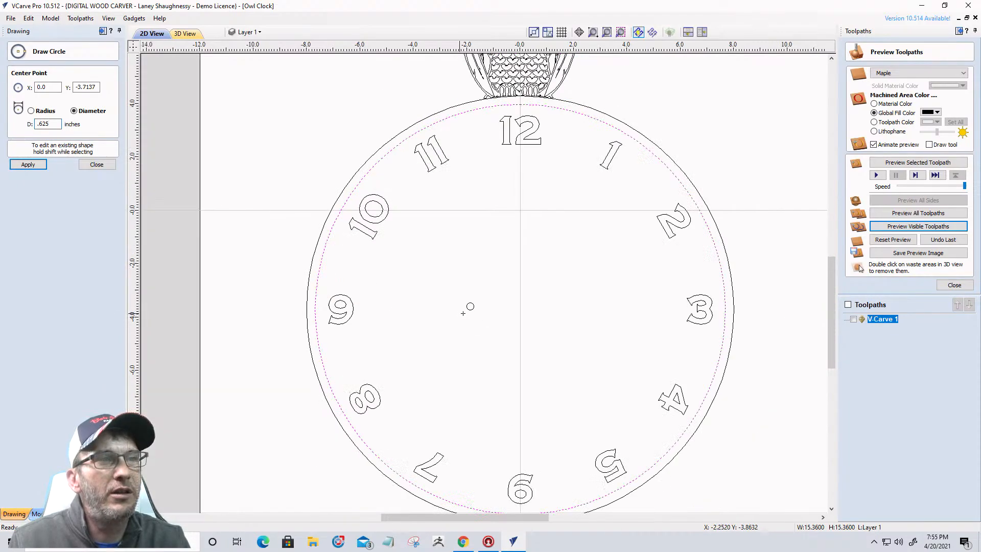
{"action": "scroll", "coordinate": [521, 342], "scroll_direction": "up", "scroll_amount": 3}
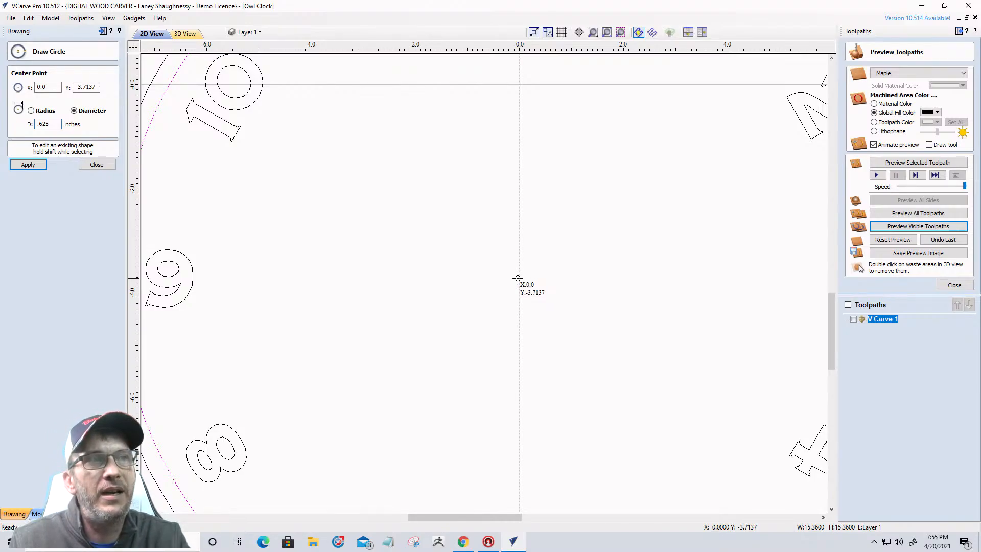
{"action": "key", "text": "Return"}
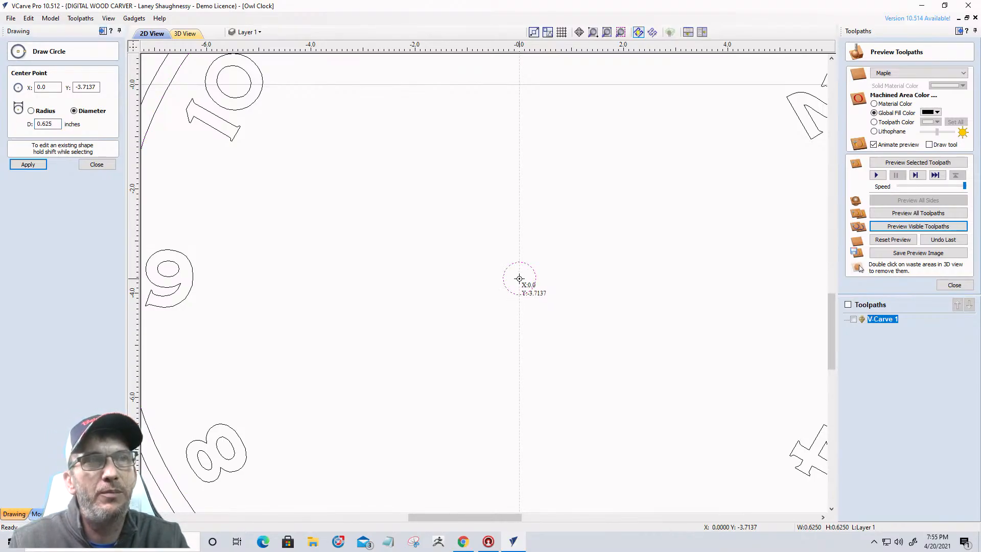
{"action": "left_click", "coordinate": [95, 164]}
- Select the ring's inner circle to compare its centre with the redrawn small circle, and clear the selection
{"action": "left_click", "coordinate": [150, 128]}
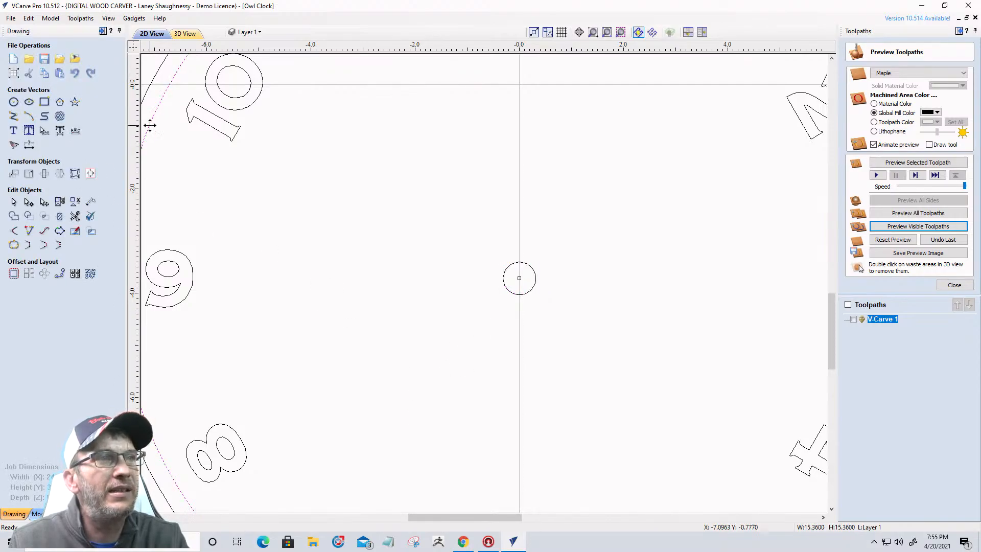
{"action": "scroll", "coordinate": [406, 245], "scroll_direction": "down", "scroll_amount": 3}
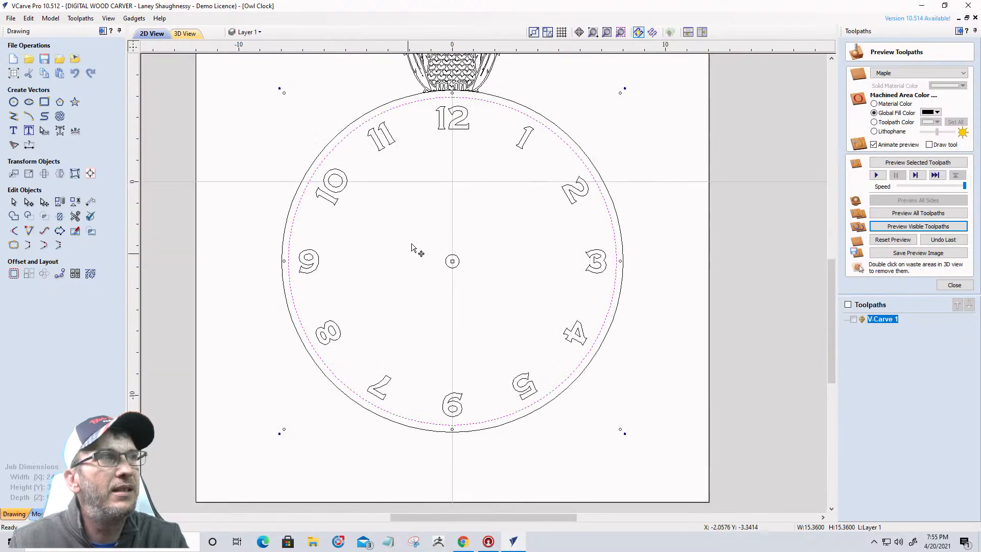
{"action": "scroll", "coordinate": [451, 261], "scroll_direction": "up", "scroll_amount": 5}
{"action": "scroll", "coordinate": [456, 246], "scroll_direction": "up", "scroll_amount": 1}
{"action": "scroll", "coordinate": [456, 246], "scroll_direction": "down", "scroll_amount": 6}
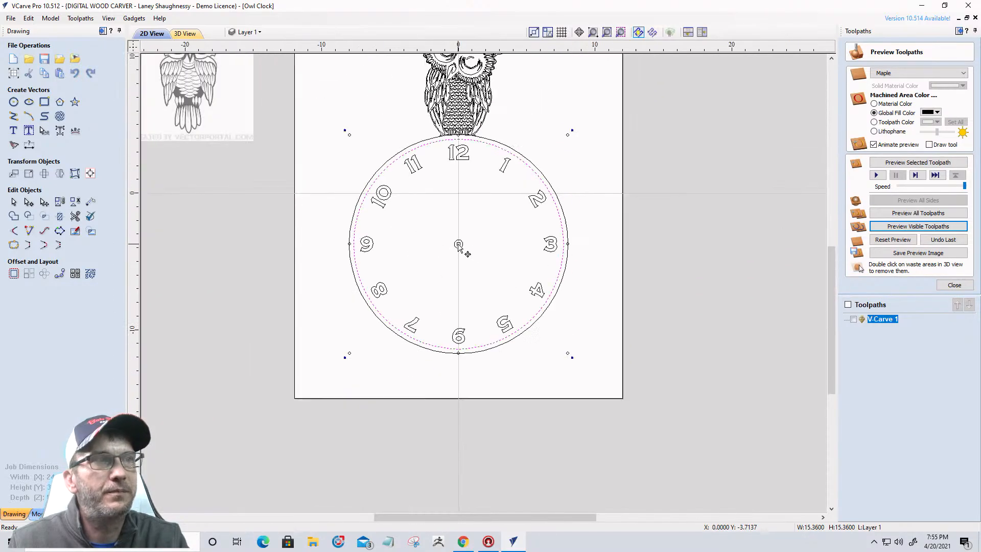
{"action": "key", "text": "Escape"}
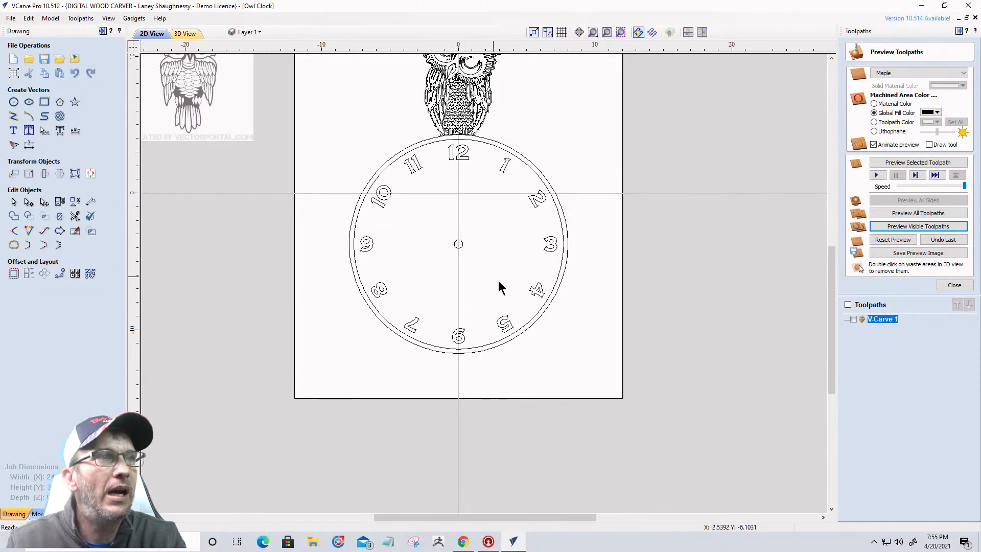
- Check the owl's outer outline where it meets the clock ring, and select the ring's outer circle
{"action": "scroll", "coordinate": [499, 282], "scroll_direction": "down", "scroll_amount": 1}
{"action": "scroll", "coordinate": [495, 261], "scroll_direction": "down", "scroll_amount": 1}
{"action": "scroll", "coordinate": [444, 149], "scroll_direction": "up", "scroll_amount": 4}
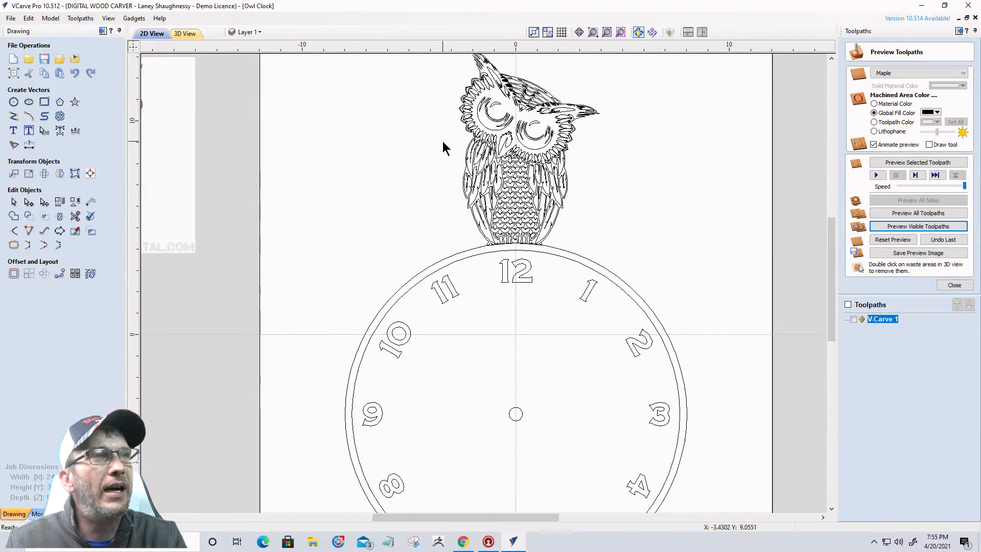
{"action": "scroll", "coordinate": [444, 149], "scroll_direction": "down", "scroll_amount": 2}
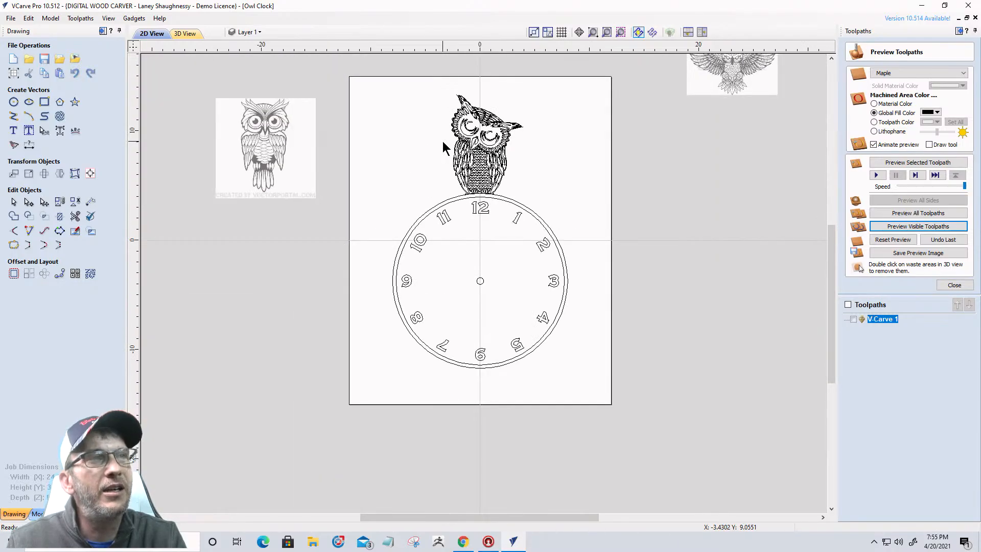
{"action": "scroll", "coordinate": [500, 184], "scroll_direction": "up", "scroll_amount": 2}
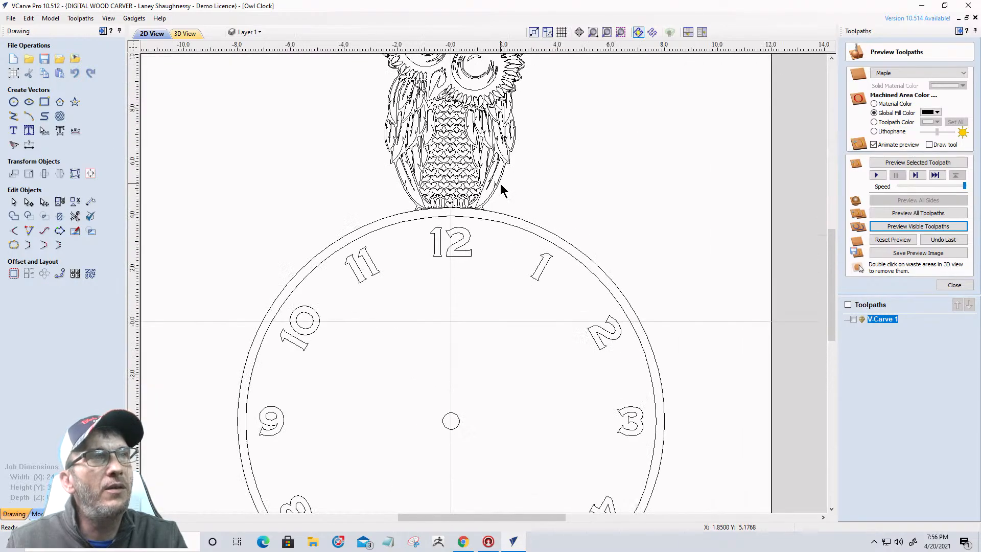
{"action": "left_click", "coordinate": [495, 189]}
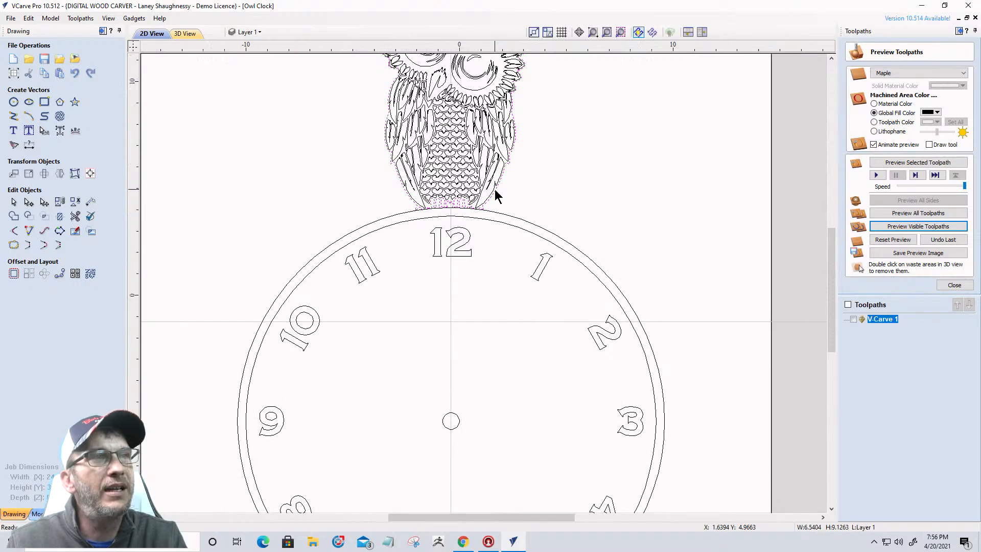
{"action": "scroll", "coordinate": [494, 189], "scroll_direction": "down", "scroll_amount": 2}
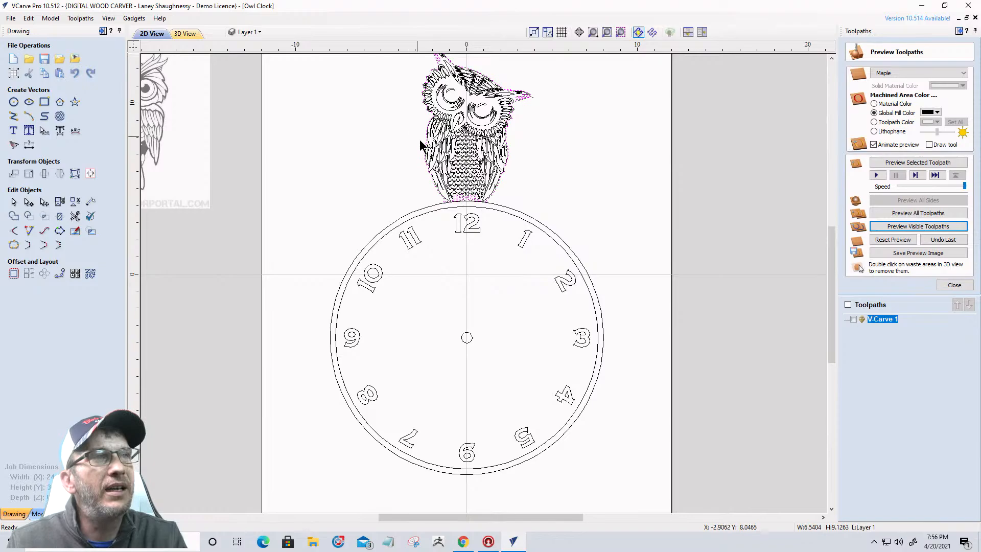
{"action": "scroll", "coordinate": [437, 206], "scroll_direction": "up", "scroll_amount": 3}
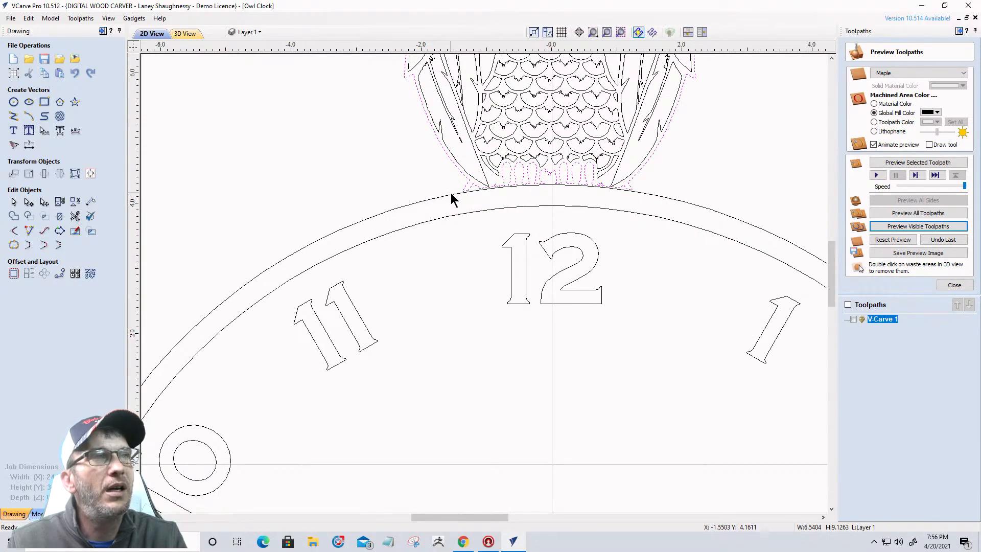
{"action": "left_click", "coordinate": [455, 193]}
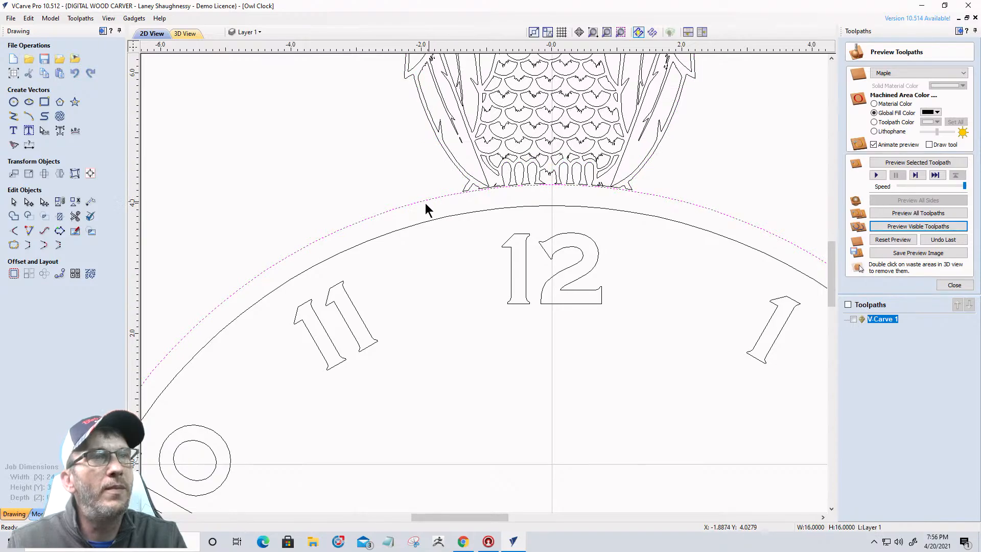
{"action": "scroll", "coordinate": [465, 175], "scroll_direction": "down", "scroll_amount": 3}
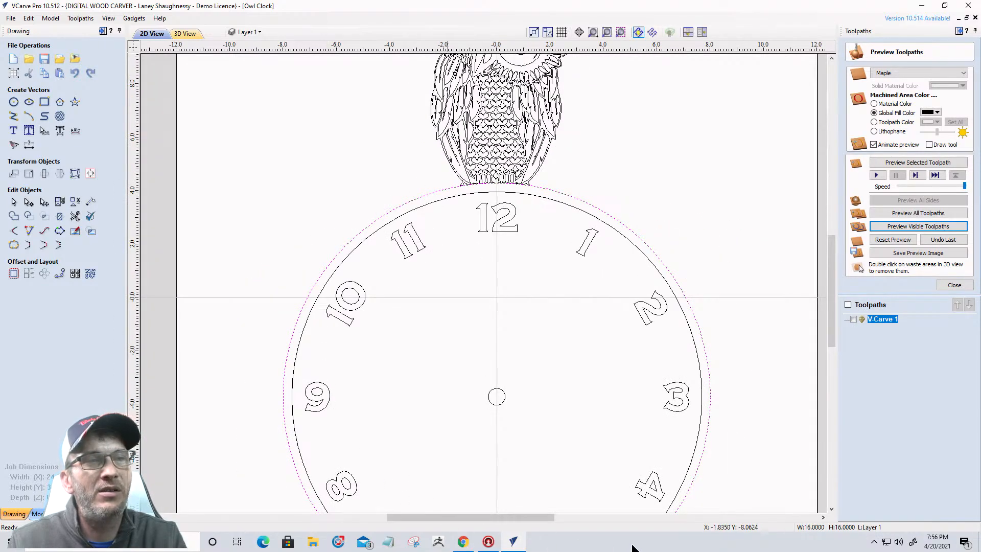
{"action": "scroll", "coordinate": [681, 271], "scroll_direction": "down", "scroll_amount": 3}
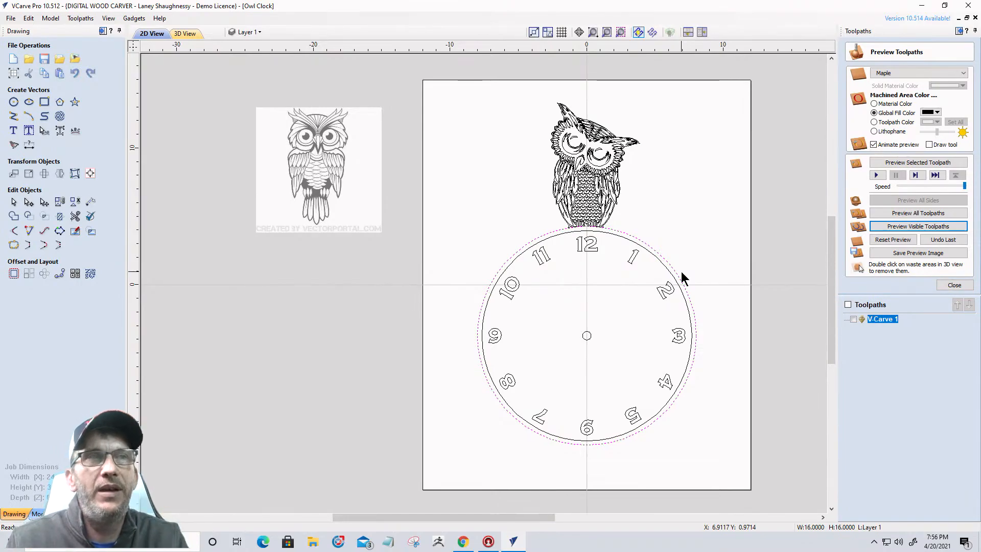
- Examine the carved owl and clock ring up close in the tilted 3D preview
{"action": "left_click", "coordinate": [185, 35]}
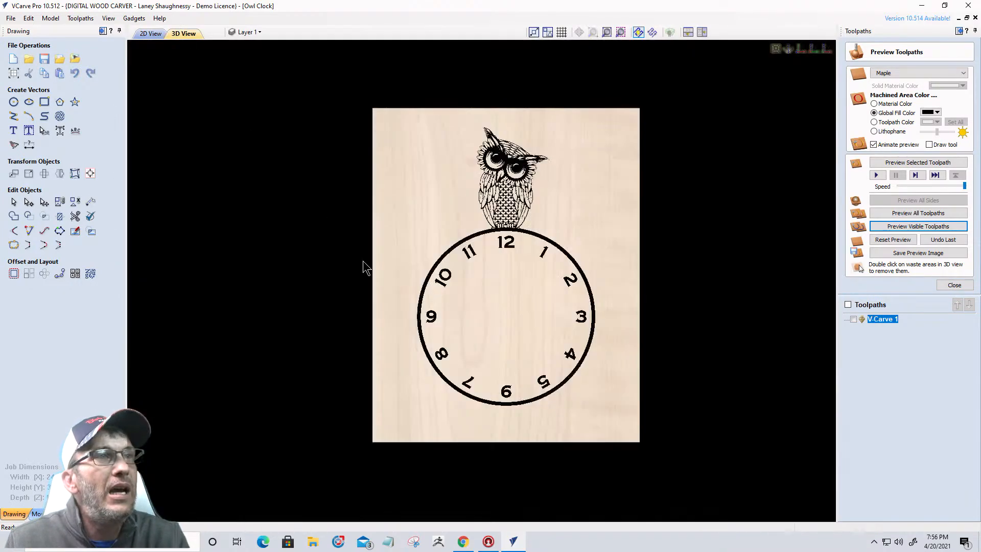
{"action": "left_click_drag", "start_coordinate": [490, 374], "coordinate": [498, 276]}
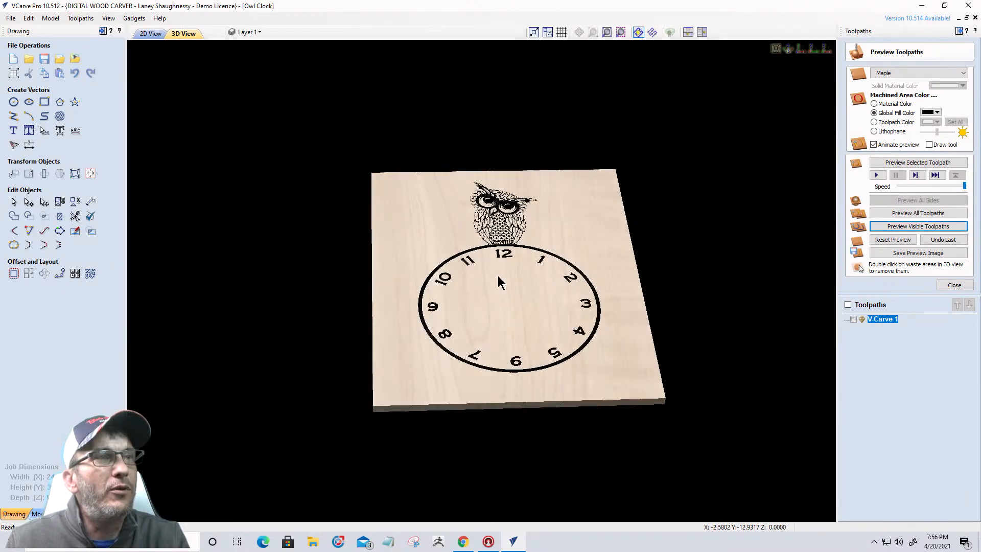
{"action": "scroll", "coordinate": [515, 212], "scroll_direction": "up", "scroll_amount": 3}
{"action": "scroll", "coordinate": [514, 208], "scroll_direction": "up", "scroll_amount": 3}
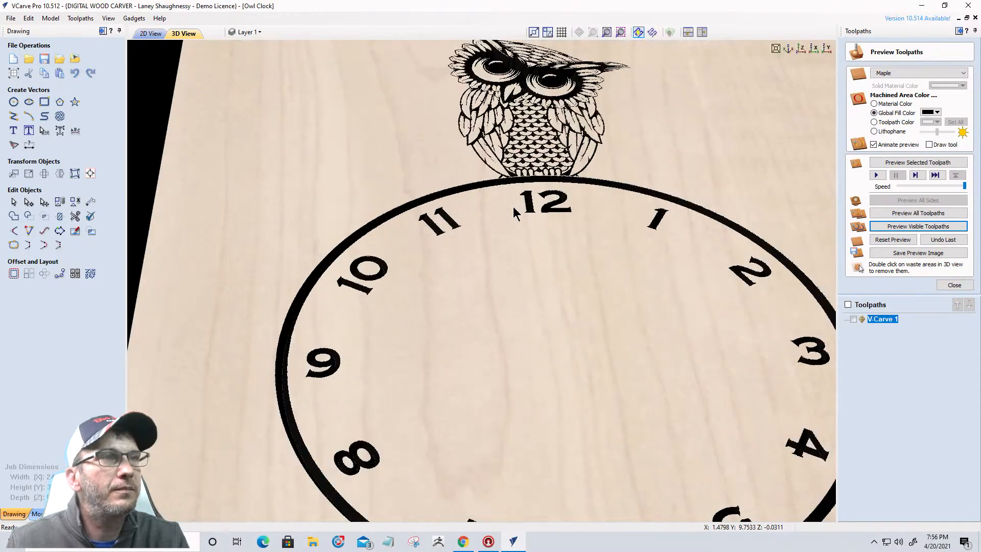
{"action": "scroll", "coordinate": [516, 210], "scroll_direction": "down", "scroll_amount": 2}
{"action": "scroll", "coordinate": [517, 209], "scroll_direction": "down", "scroll_amount": 2}
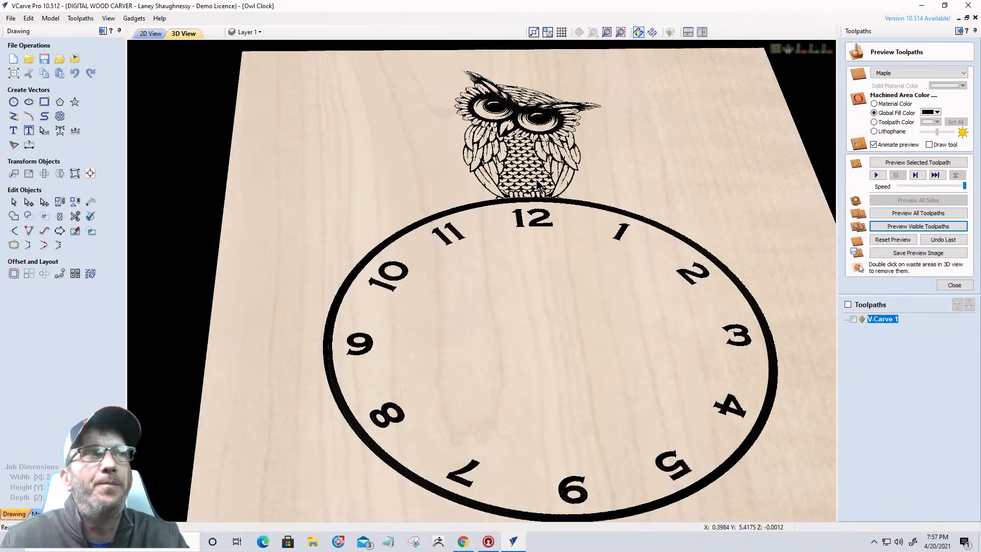
- Add the owl's outer outline to the selected outer clock circle in the 2D view
{"action": "left_click", "coordinate": [151, 34]}
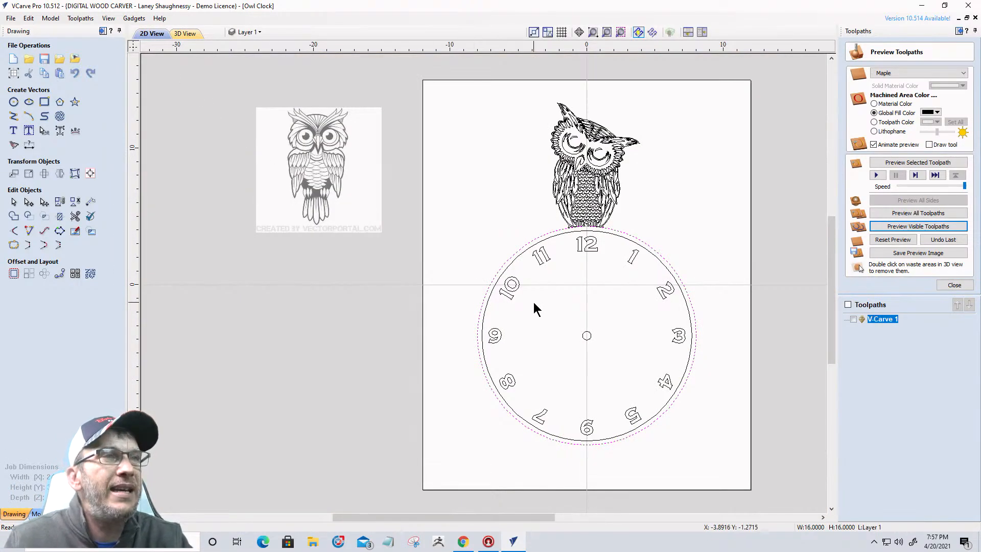
{"action": "scroll", "coordinate": [542, 245], "scroll_direction": "up", "scroll_amount": 3}
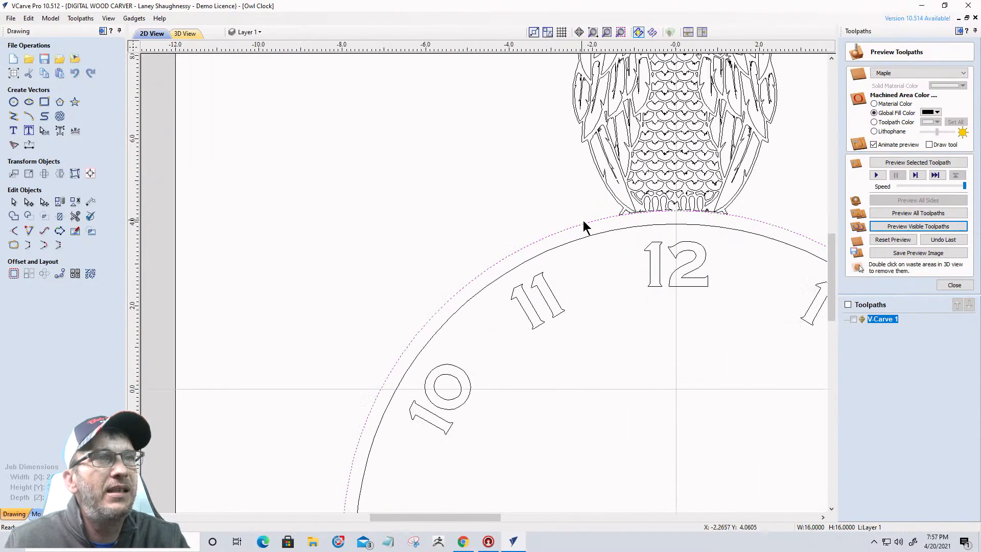
{"action": "left_click", "coordinate": [616, 200]}
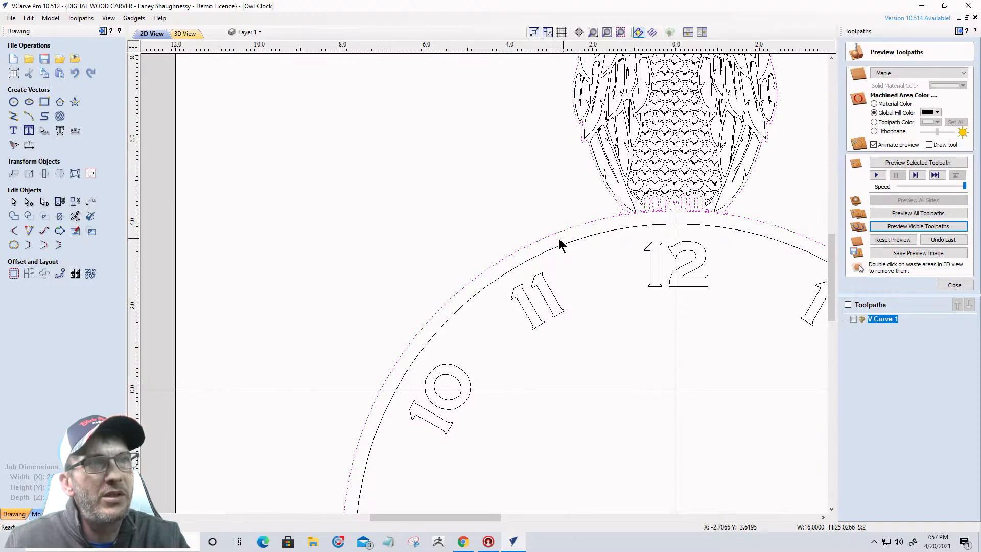
{"action": "scroll", "coordinate": [616, 221], "scroll_direction": "down", "scroll_amount": 3}
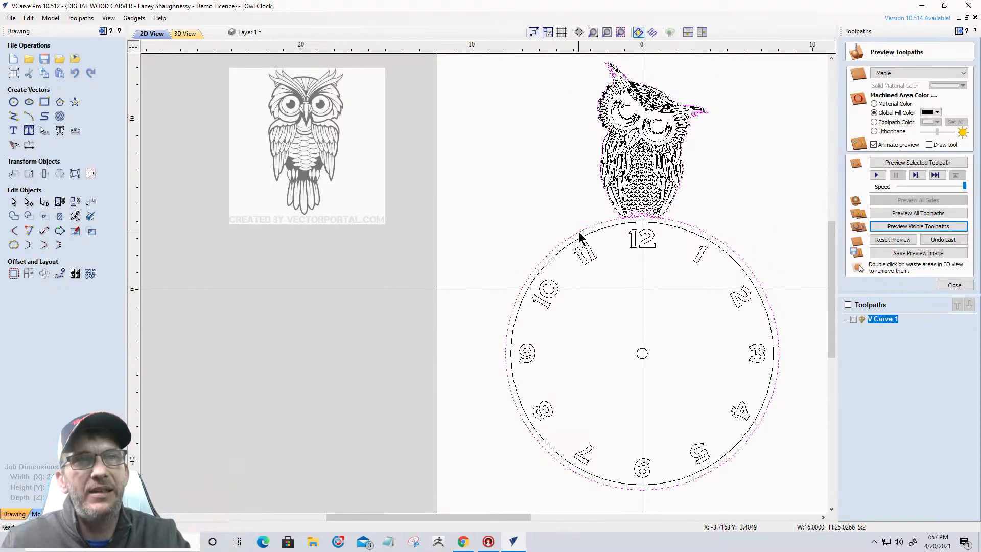
- Offset the selected owl and clock outlines outwards by 0.25 inches and inspect the border around the whole design
{"action": "left_click", "coordinate": [14, 274]}
{"action": "left_click_drag", "start_coordinate": [59, 133], "coordinate": [31, 137]}
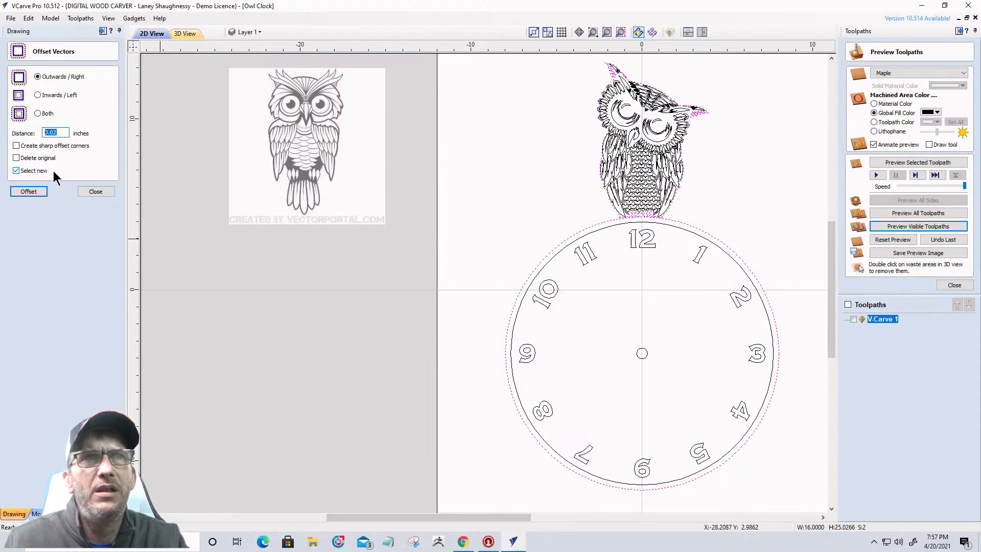
{"action": "type", "text": "."}
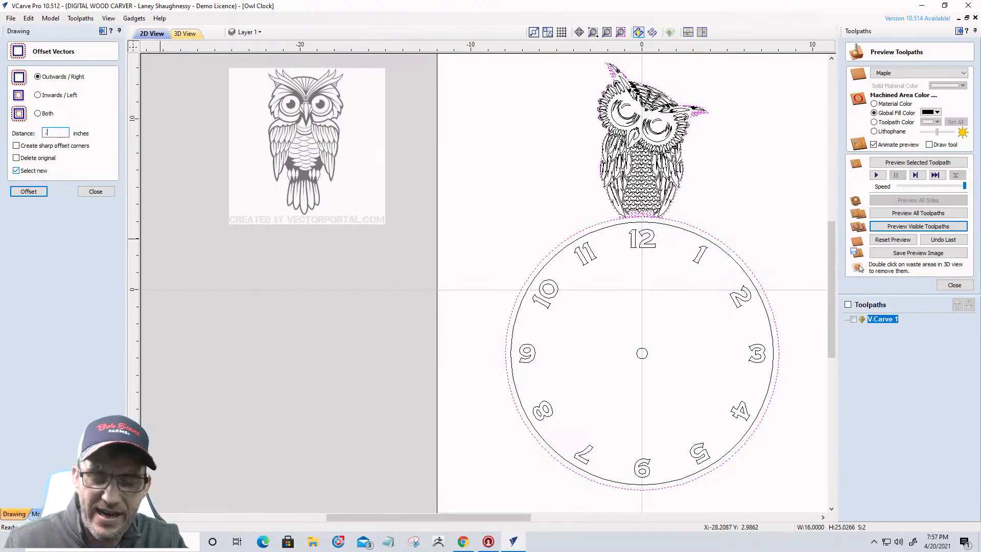
{"action": "type", "text": "25"}
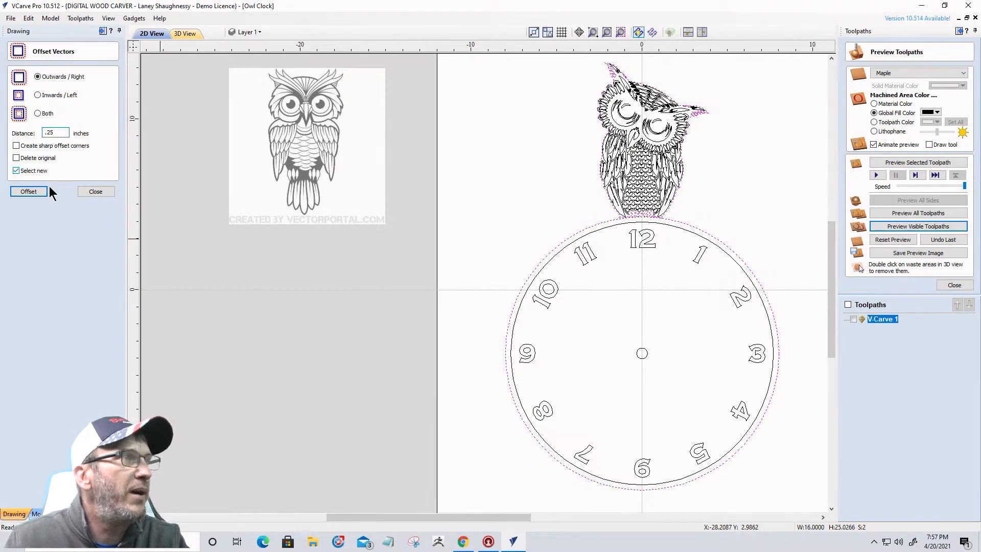
{"action": "left_click", "coordinate": [24, 192]}
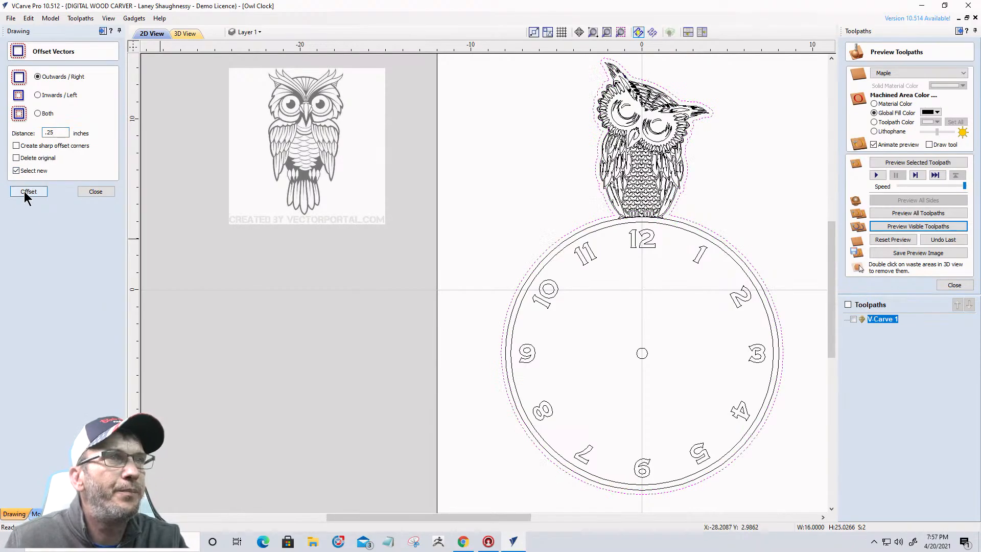
{"action": "scroll", "coordinate": [633, 78], "scroll_direction": "up", "scroll_amount": 4}
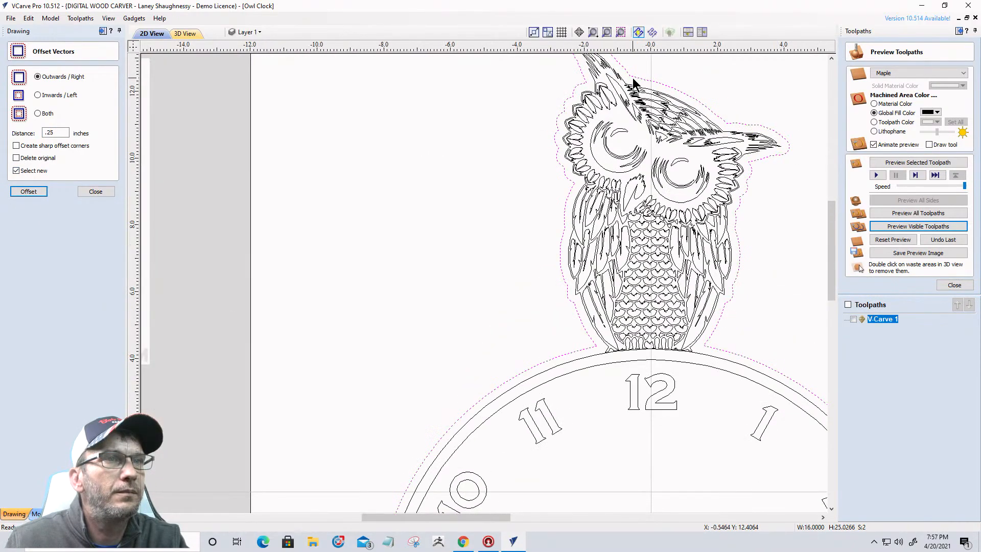
{"action": "scroll", "coordinate": [633, 82], "scroll_direction": "down", "scroll_amount": 3}
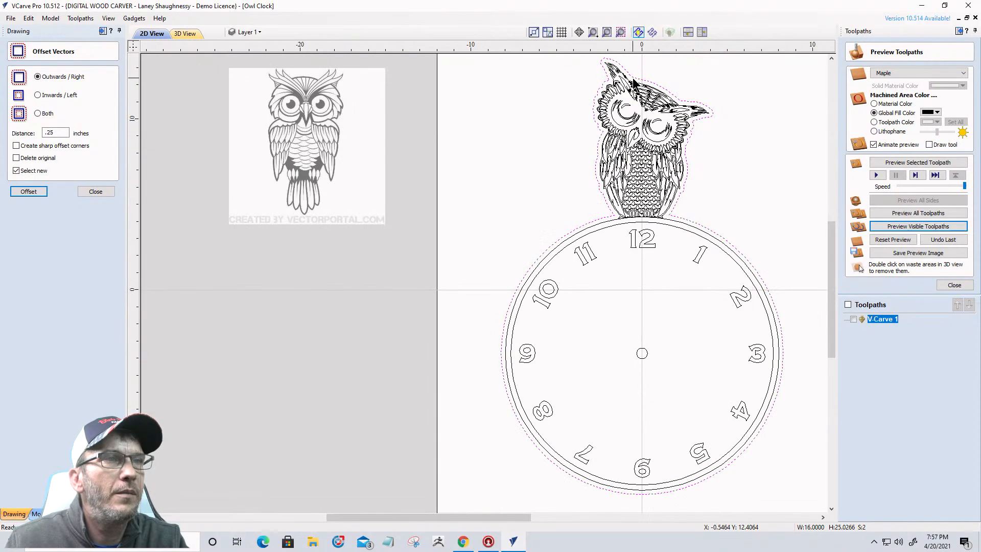
{"action": "scroll", "coordinate": [556, 268], "scroll_direction": "up", "scroll_amount": 3}
{"action": "scroll", "coordinate": [556, 268], "scroll_direction": "down", "scroll_amount": 3}
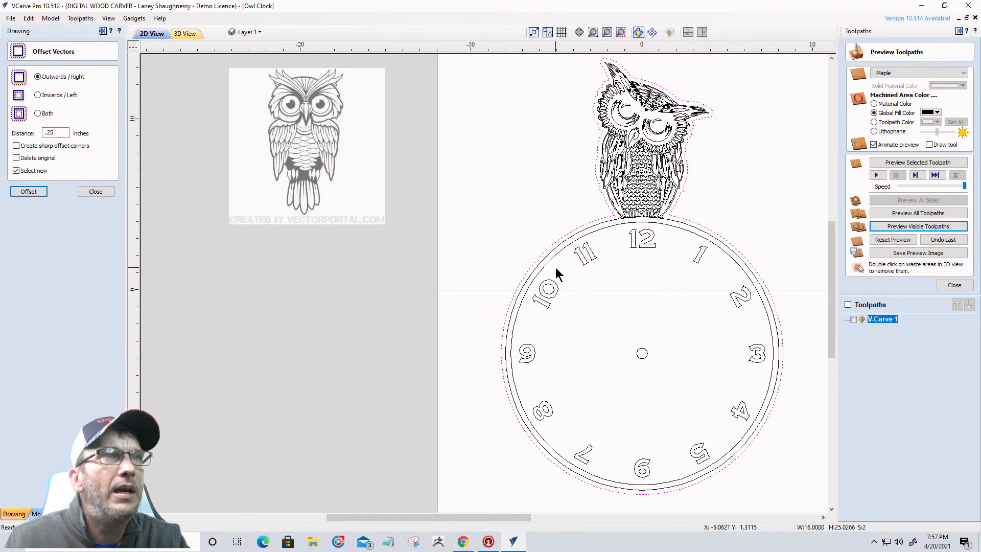
- Select the owl, clock face and offset border vectors together, excluding the centre hole, and start a new V-carve toolpath
{"action": "scroll", "coordinate": [601, 106], "scroll_direction": "up", "scroll_amount": 3}
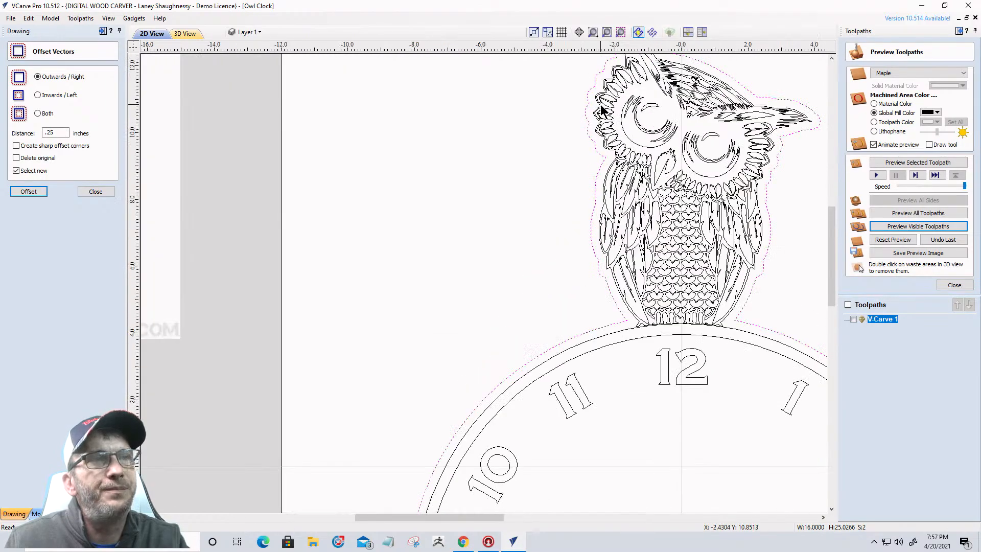
{"action": "scroll", "coordinate": [600, 104], "scroll_direction": "down", "scroll_amount": 3}
{"action": "scroll", "coordinate": [575, 195], "scroll_direction": "down", "scroll_amount": 2}
{"action": "scroll", "coordinate": [528, 248], "scroll_direction": "up", "scroll_amount": 3}
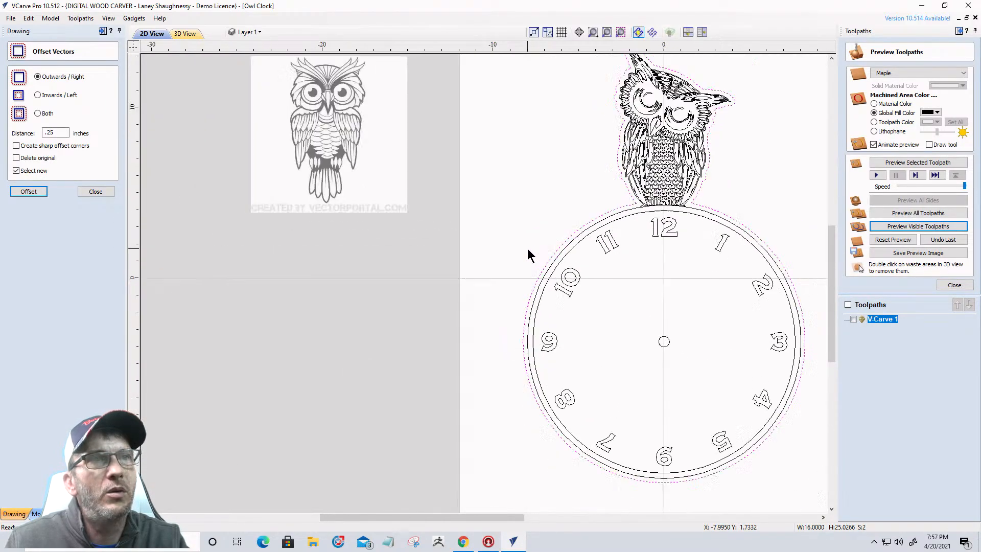
{"action": "scroll", "coordinate": [527, 249], "scroll_direction": "down", "scroll_amount": 2}
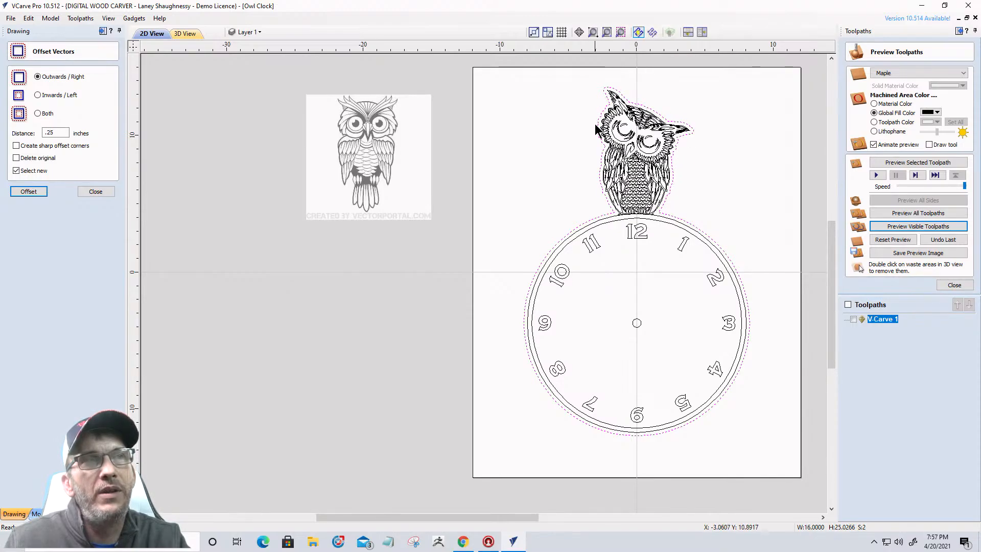
{"action": "scroll", "coordinate": [504, 191], "scroll_direction": "down", "scroll_amount": 2}
{"action": "left_click_drag", "start_coordinate": [499, 114], "coordinate": [657, 342]}
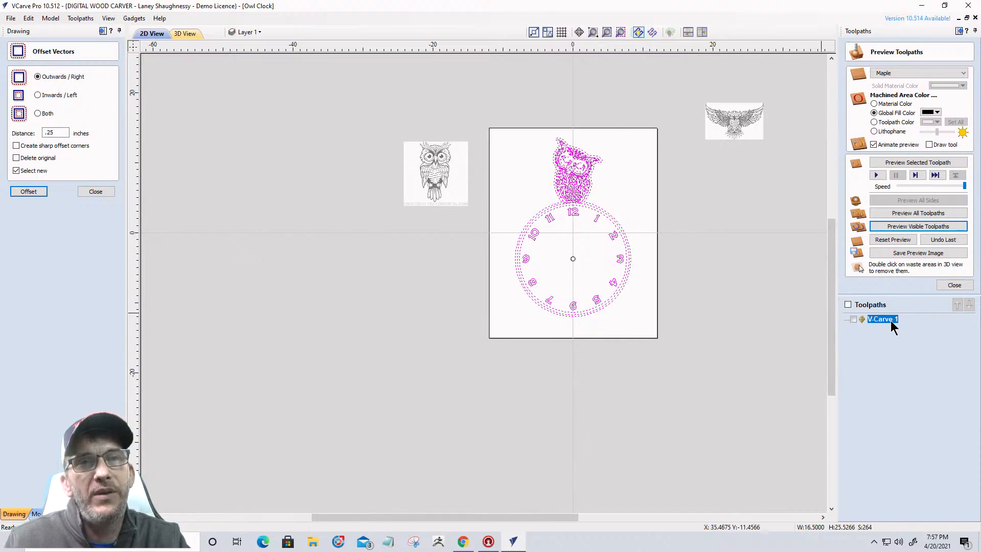
{"action": "left_click", "coordinate": [962, 286]}
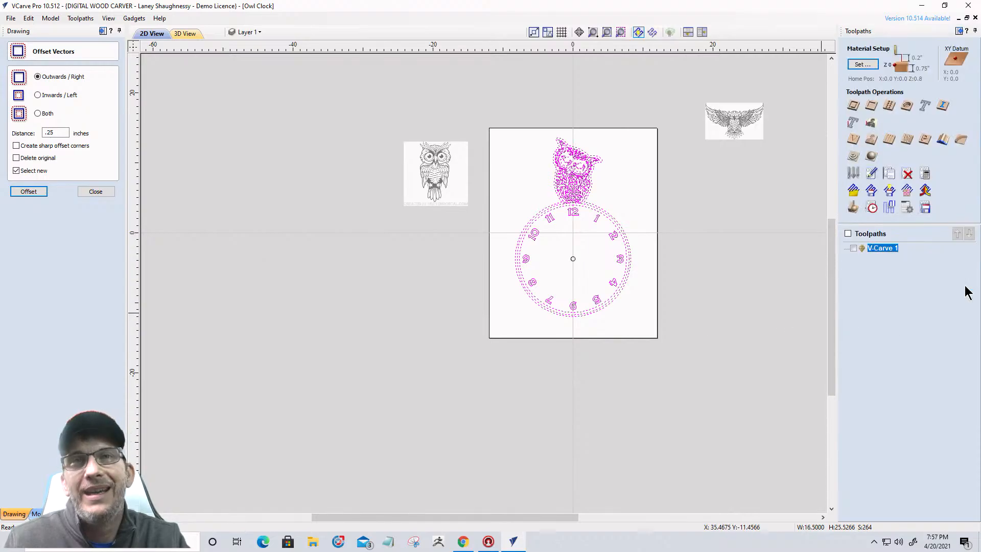
{"action": "left_click", "coordinate": [852, 142]}
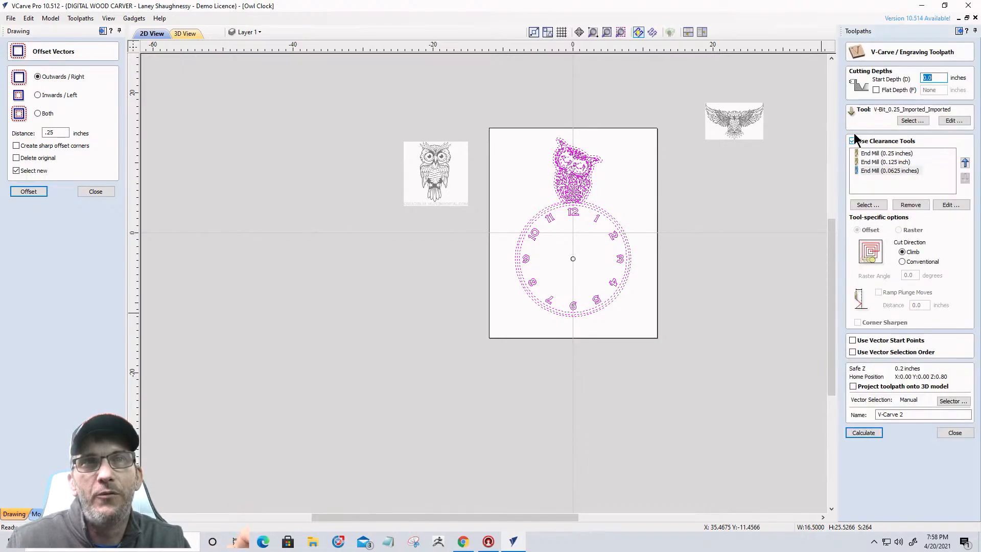
- Turn off the clearance tools, leave the flat depth off, and try to calculate the V-carve toolpath
{"action": "left_click", "coordinate": [877, 91]}
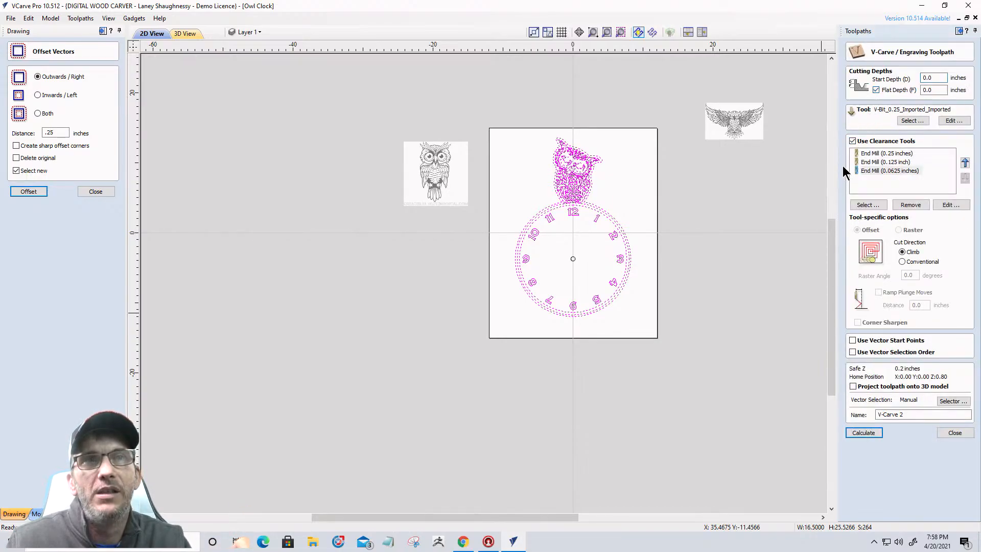
{"action": "left_click", "coordinate": [852, 142]}
{"action": "left_click", "coordinate": [877, 91]}
{"action": "left_click", "coordinate": [852, 435]}
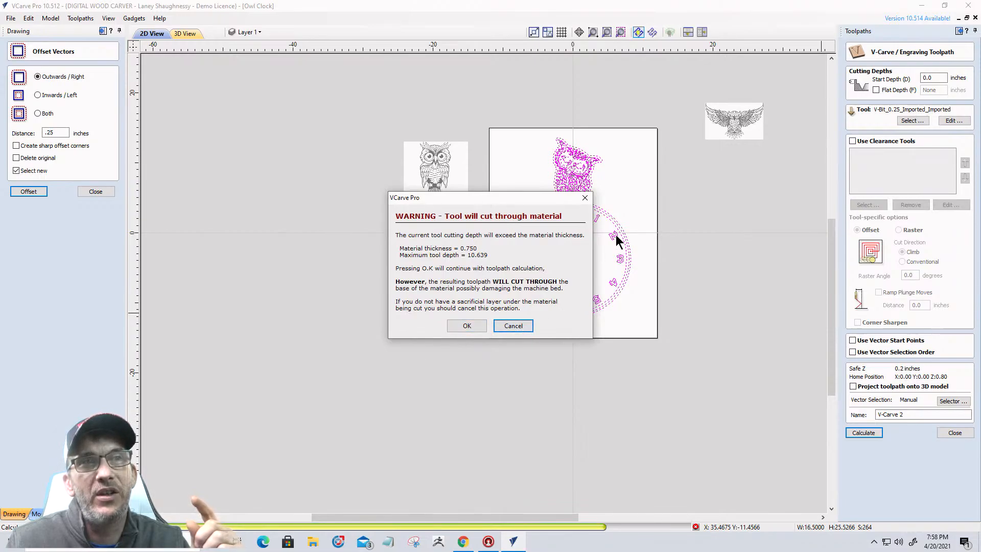
{"action": "left_click", "coordinate": [509, 325]}
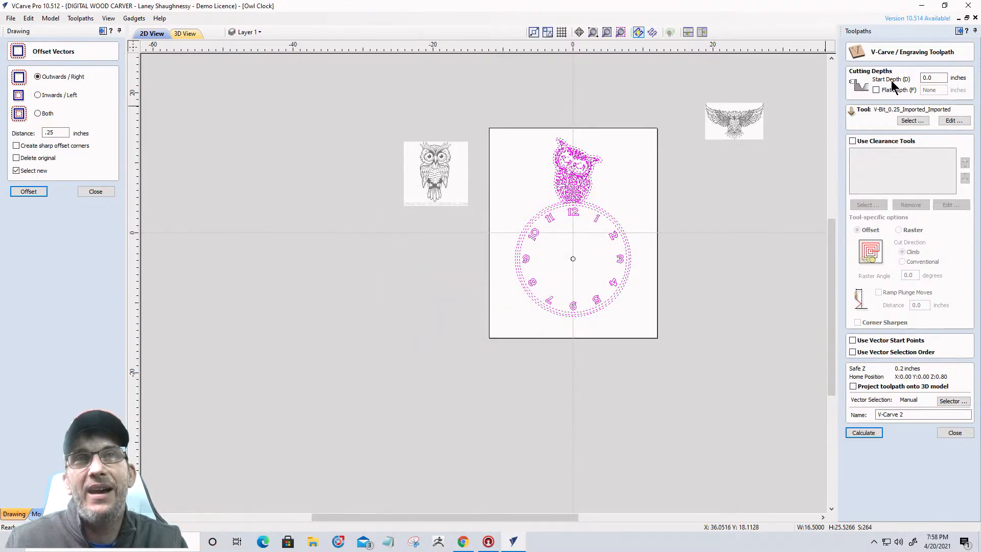
- Limit the V-carve toolpath to a flat depth of 0.125 inches and calculate it
{"action": "left_click", "coordinate": [876, 91]}
{"action": "left_click", "coordinate": [926, 90]}
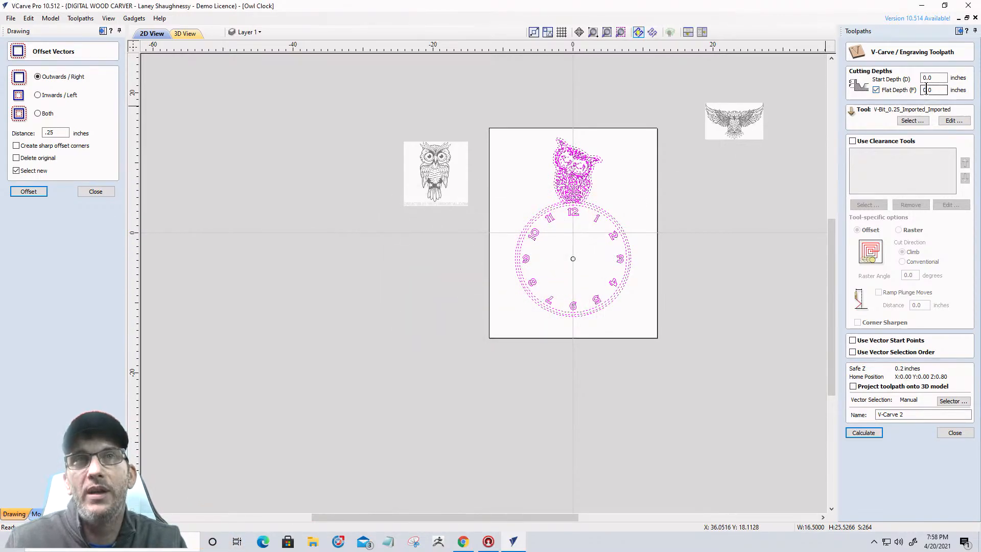
{"action": "left_click_drag", "start_coordinate": [929, 90], "coordinate": [959, 94]}
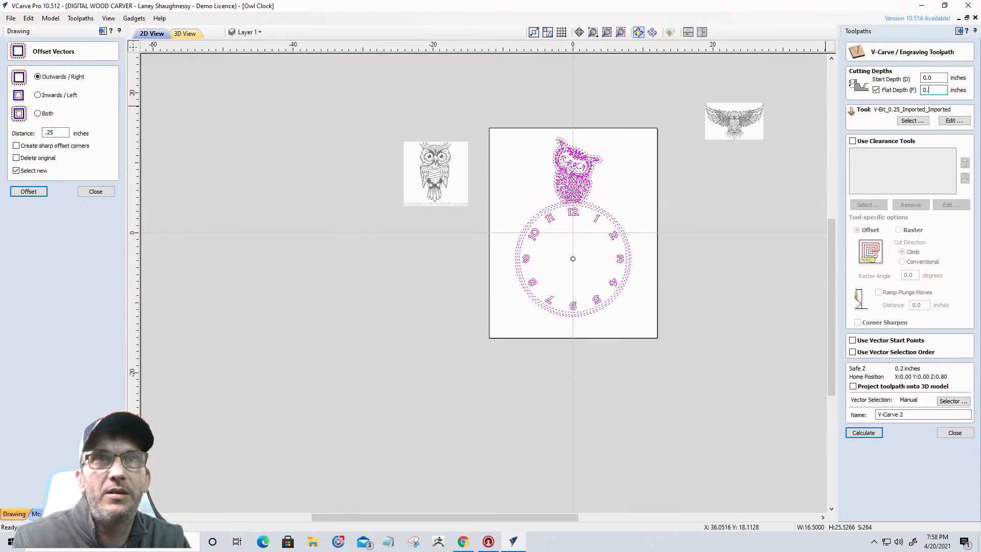
{"action": "type", "text": "5"}
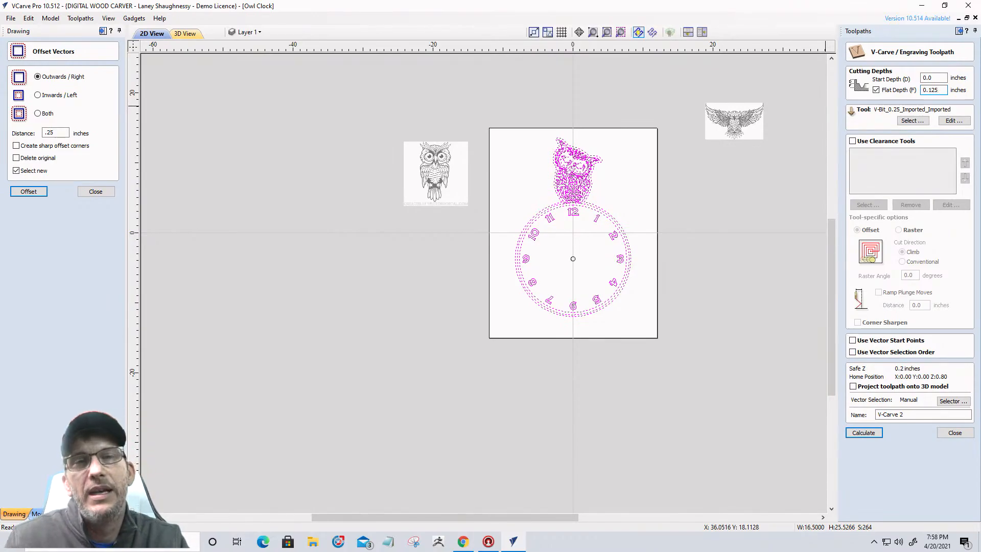
{"action": "left_click", "coordinate": [851, 433]}
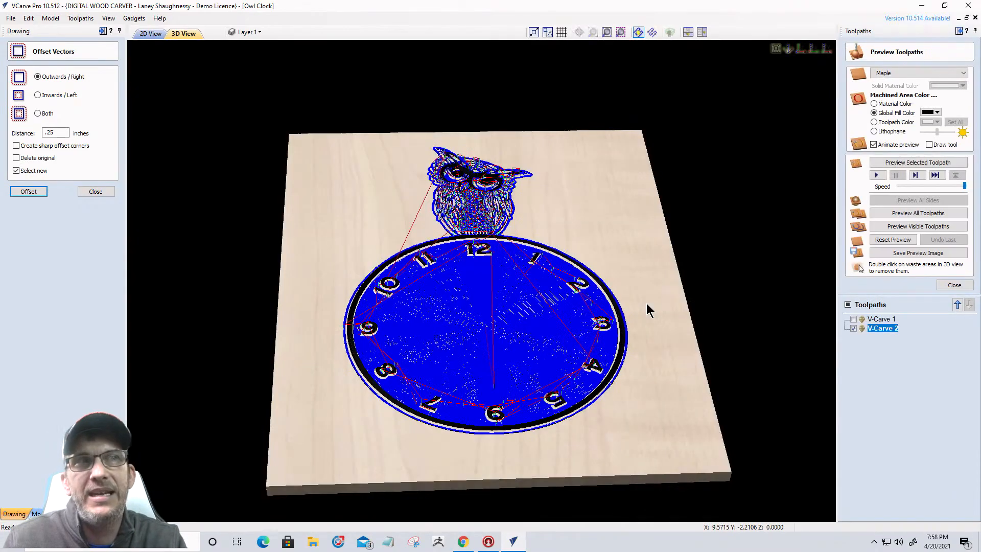
- Reset the 3D preview, simulate the visible flat-depth toolpath, and stop the simulation partway through
{"action": "left_click", "coordinate": [890, 243]}
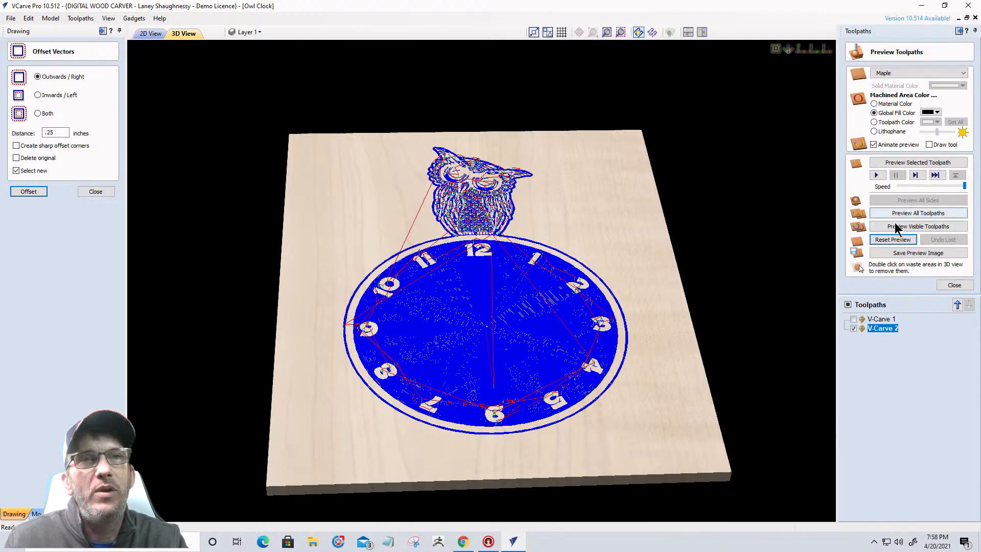
{"action": "left_click", "coordinate": [894, 228]}
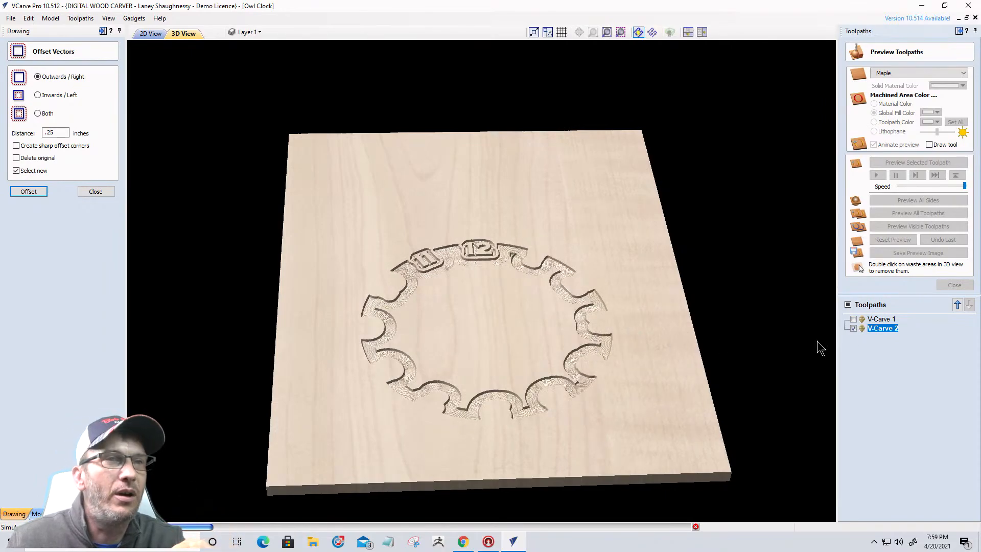
{"action": "left_click", "coordinate": [697, 527]}
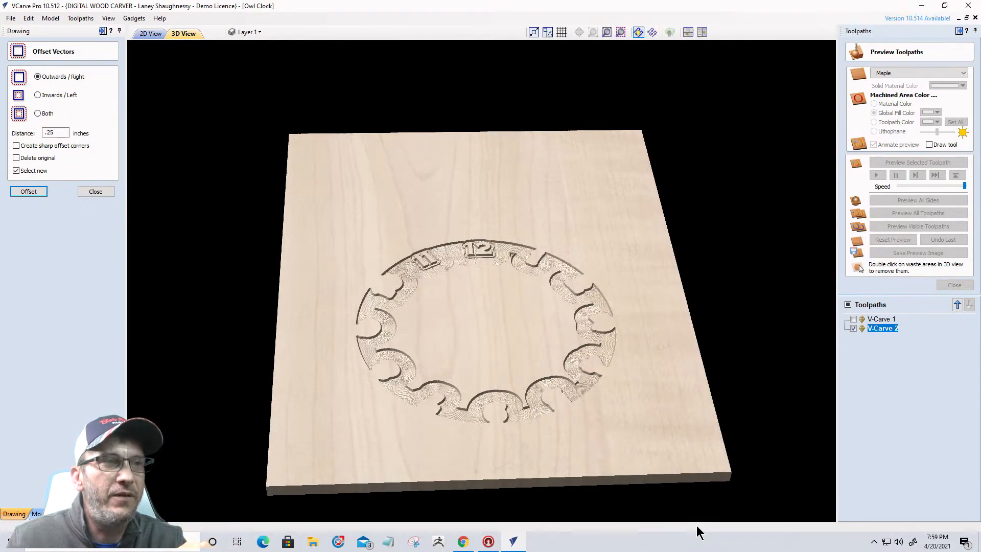
- Add the 0.25-inch and 0.125-inch end mills as clearance tools to the V-Carve 2 toolpath and recalculate it
{"action": "double_click", "coordinate": [878, 330]}
{"action": "left_click", "coordinate": [853, 140]}
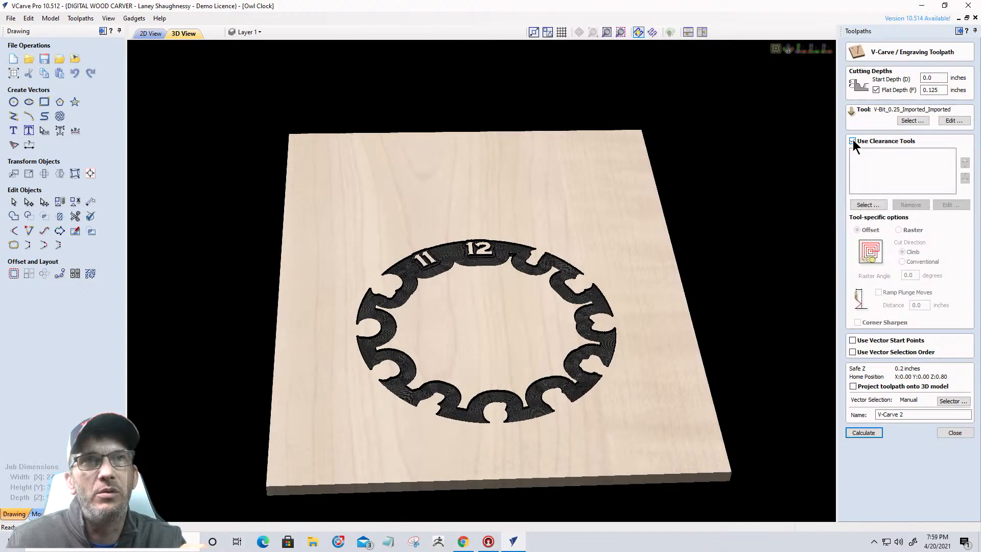
{"action": "left_click", "coordinate": [866, 204]}
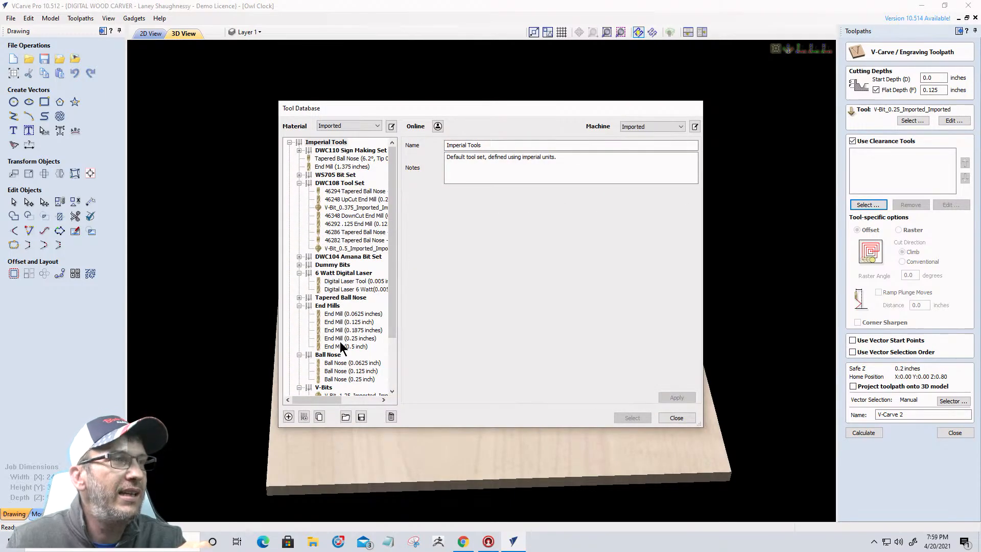
{"action": "left_click", "coordinate": [341, 337]}
{"action": "left_click", "coordinate": [632, 417]}
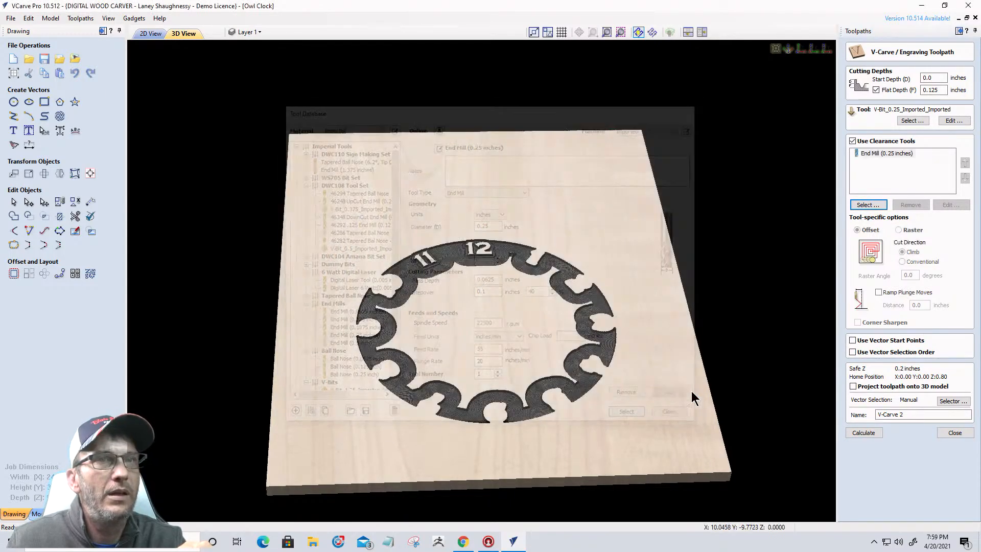
{"action": "left_click", "coordinate": [866, 205]}
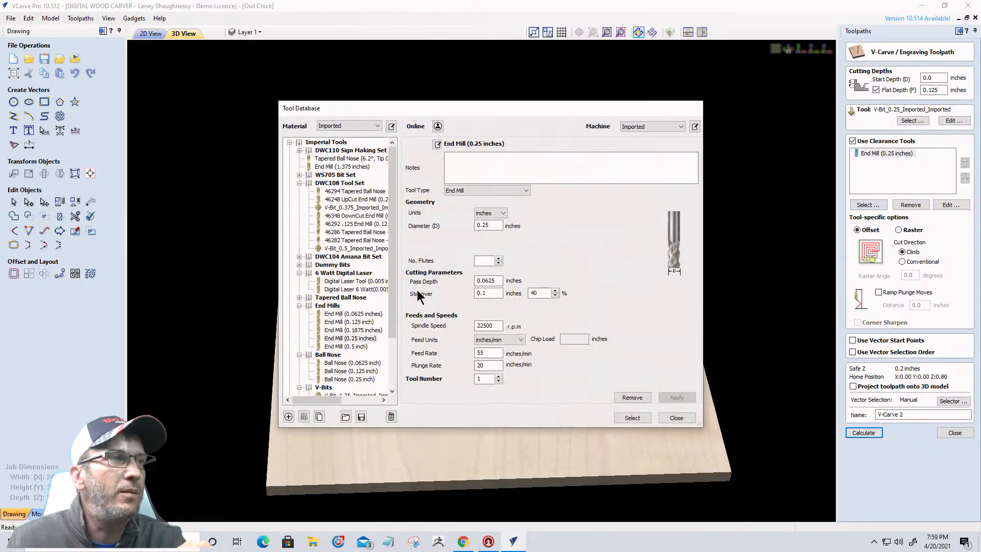
{"action": "left_click", "coordinate": [352, 322]}
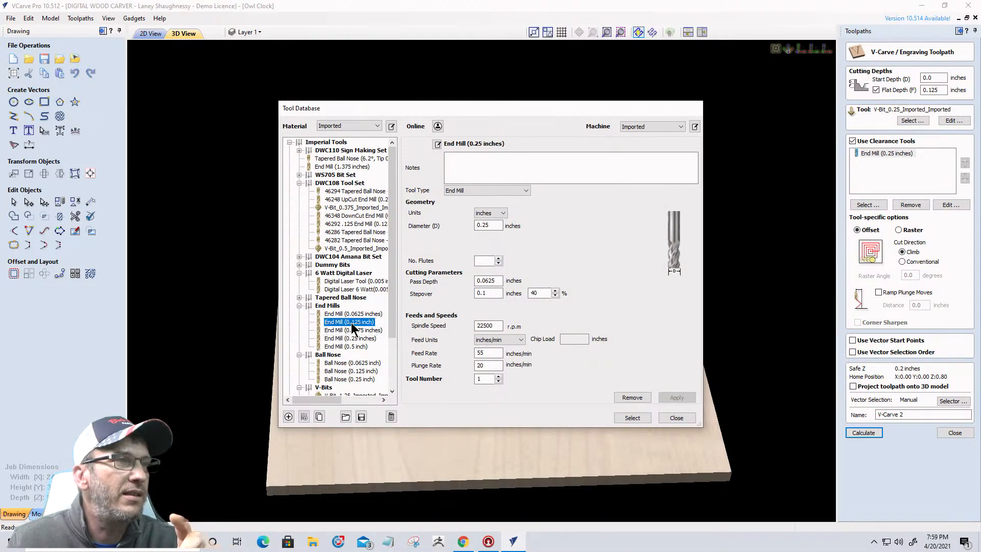
{"action": "left_click", "coordinate": [632, 418]}
{"action": "left_click", "coordinate": [872, 434]}
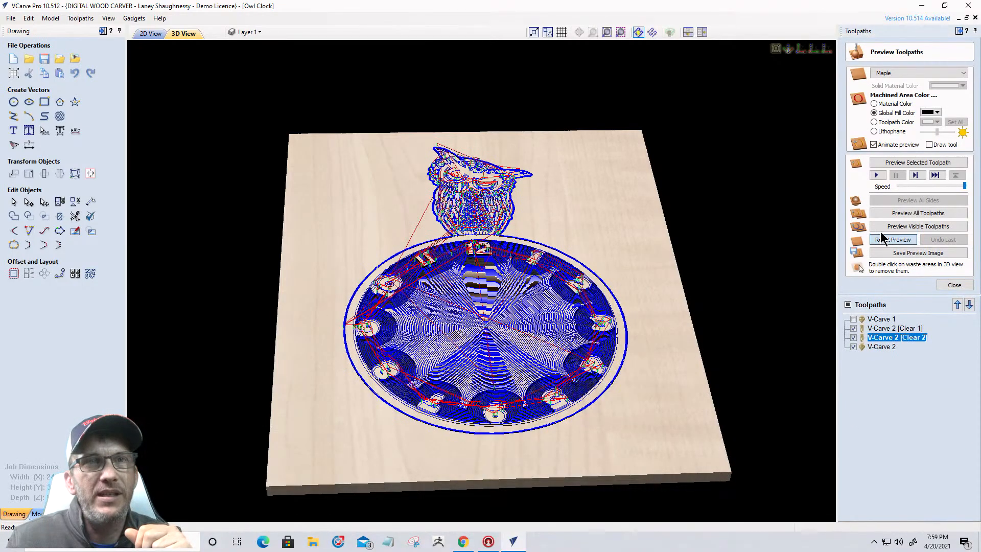
- Reset the 3D preview and simulate all visible V-carve and clearance toolpaths
{"action": "left_click", "coordinate": [882, 238]}
{"action": "left_click", "coordinate": [891, 228]}
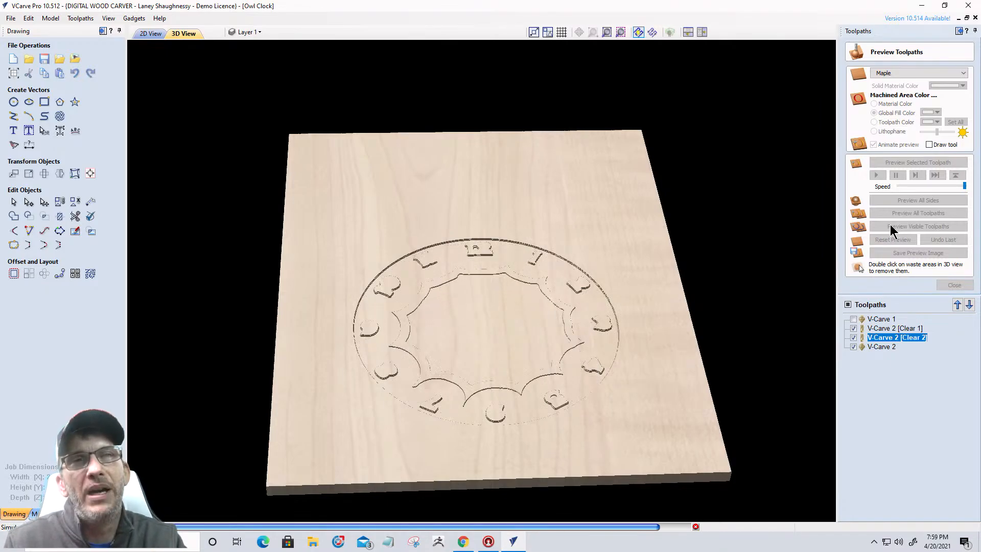
{"action": "left_click", "coordinate": [890, 227]}
{"action": "left_click", "coordinate": [890, 226]}
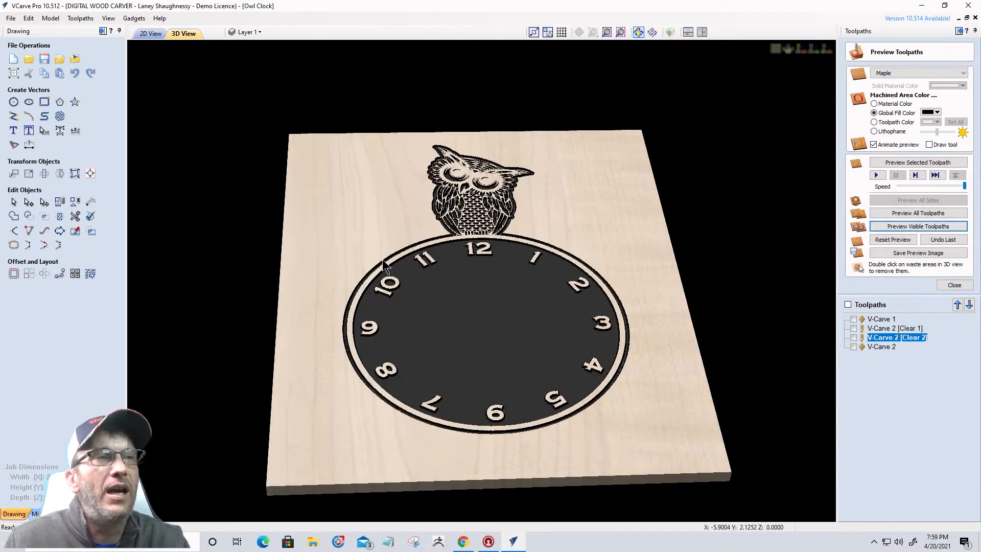
- Examine the carved border around the owl and the recessed clock face with raised numerals from several angles
{"action": "left_click_drag", "start_coordinate": [535, 324], "coordinate": [517, 352]}
{"action": "scroll", "coordinate": [490, 306], "scroll_direction": "up", "scroll_amount": 5}
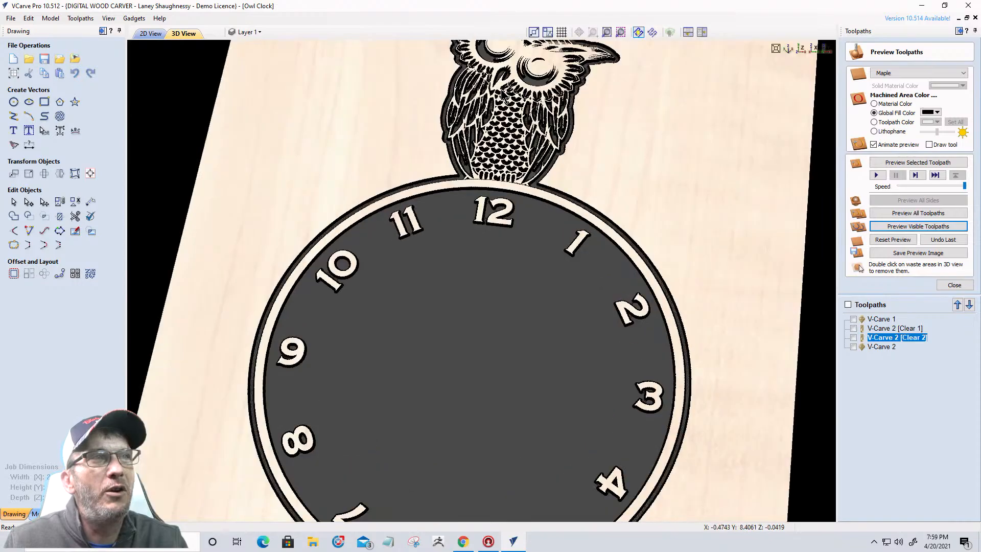
{"action": "left_click_drag", "start_coordinate": [541, 61], "coordinate": [545, 123], "text": "shift"}
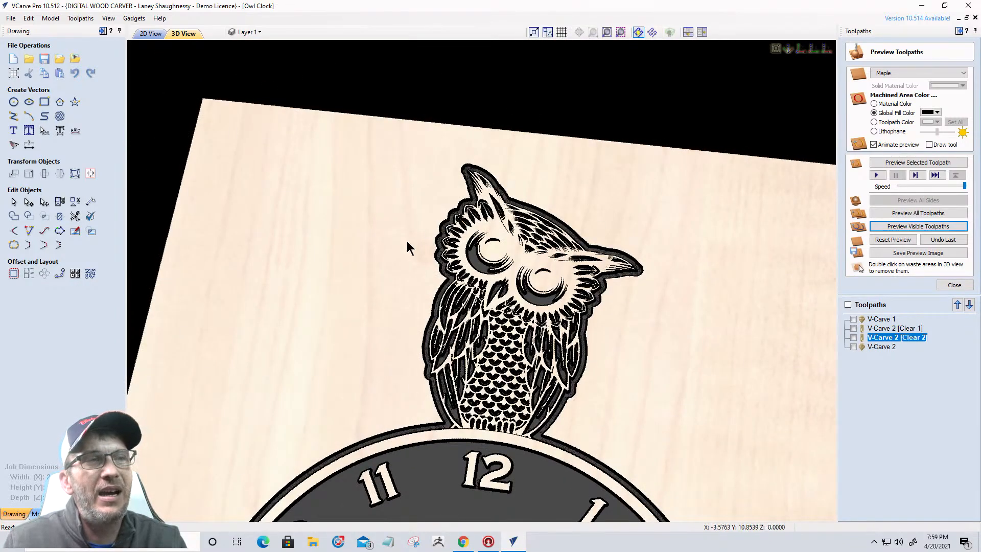
{"action": "scroll", "coordinate": [482, 55], "scroll_direction": "down", "scroll_amount": 5}
{"action": "scroll", "coordinate": [490, 414], "scroll_direction": "down", "scroll_amount": 2}
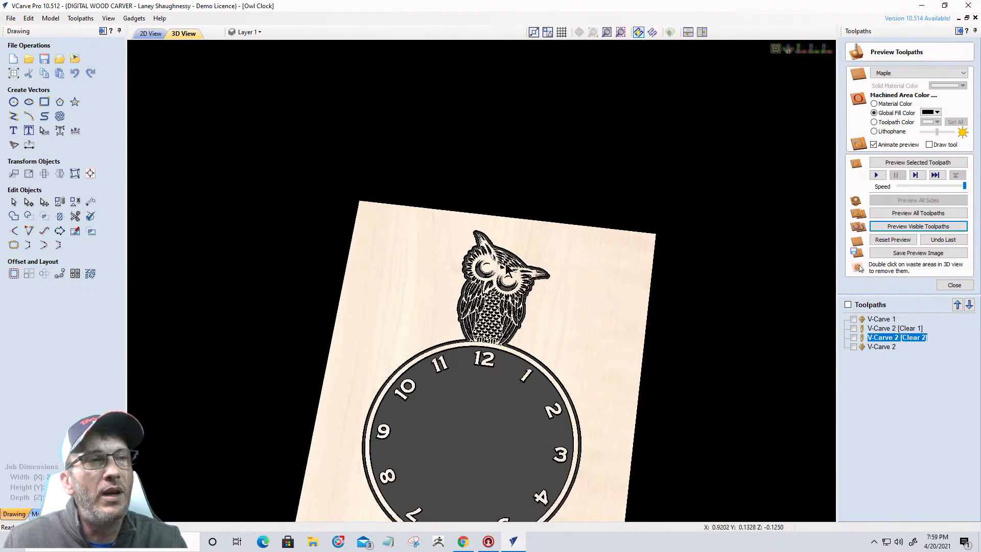
{"action": "middle_click_drag", "start_coordinate": [492, 417], "coordinate": [522, 207]}
{"action": "left_click_drag", "start_coordinate": [500, 249], "coordinate": [505, 174]}
{"action": "scroll", "coordinate": [505, 199], "scroll_direction": "up", "scroll_amount": 5}
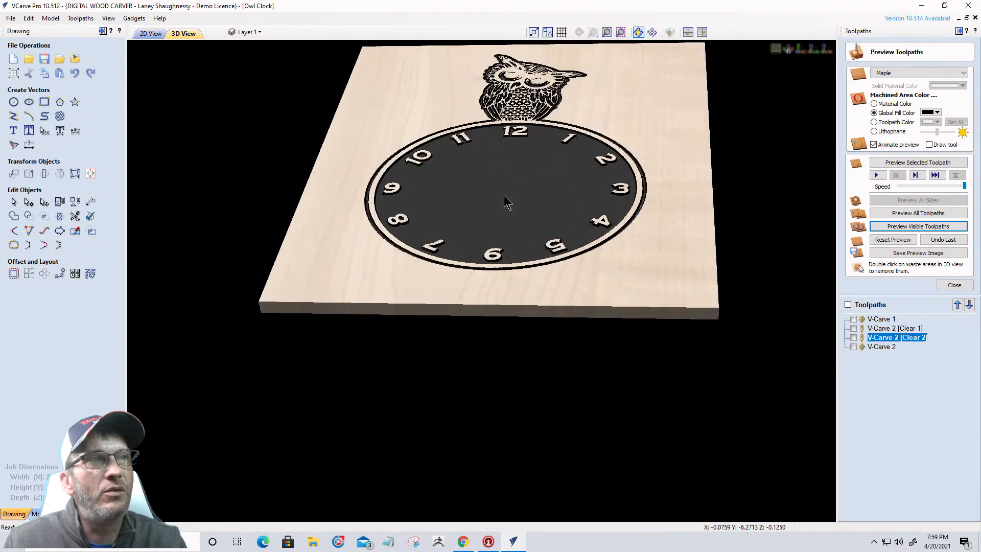
{"action": "scroll", "coordinate": [505, 194], "scroll_direction": "down", "scroll_amount": 5}
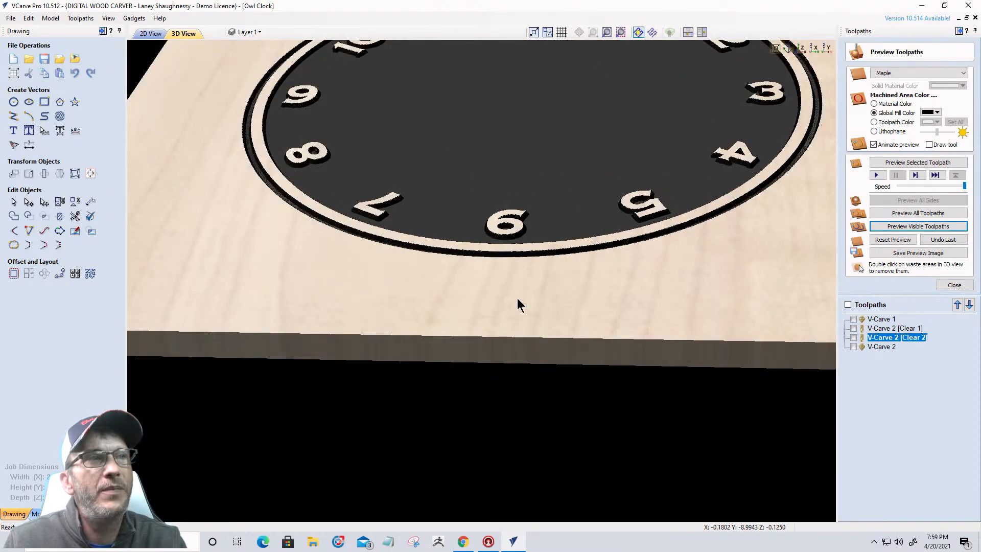
{"action": "left_click_drag", "start_coordinate": [517, 282], "coordinate": [520, 391]}
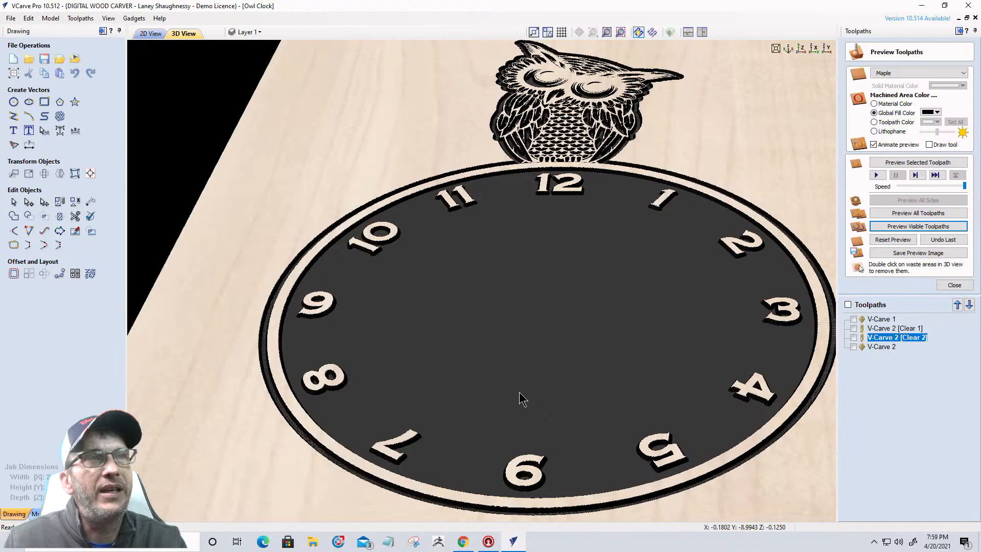
{"action": "scroll", "coordinate": [474, 239], "scroll_direction": "down", "scroll_amount": 4}
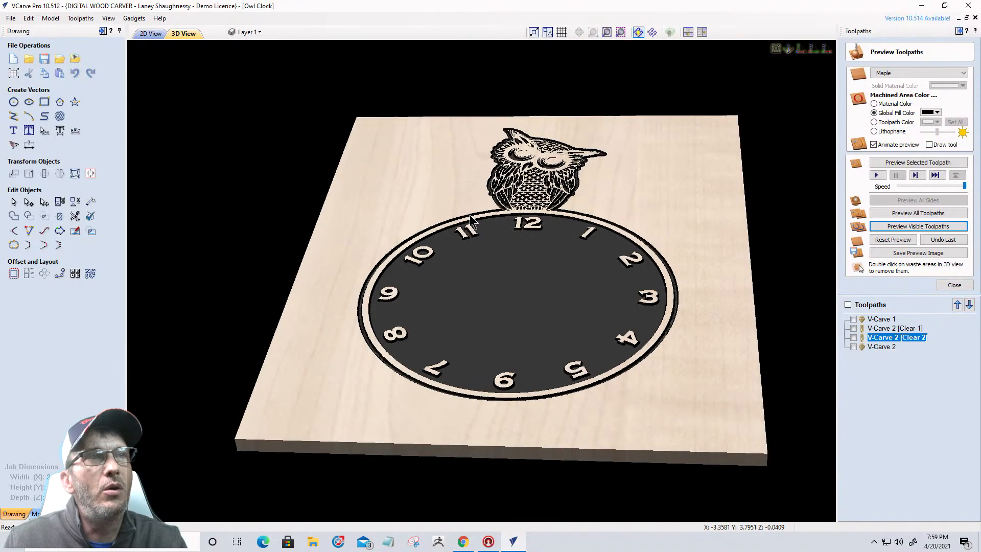
- Clear the selection in the 2D view and select the owl's outer outline inside the offset border
{"action": "left_click", "coordinate": [151, 34]}
{"action": "scroll", "coordinate": [631, 186], "scroll_direction": "up", "scroll_amount": 3}
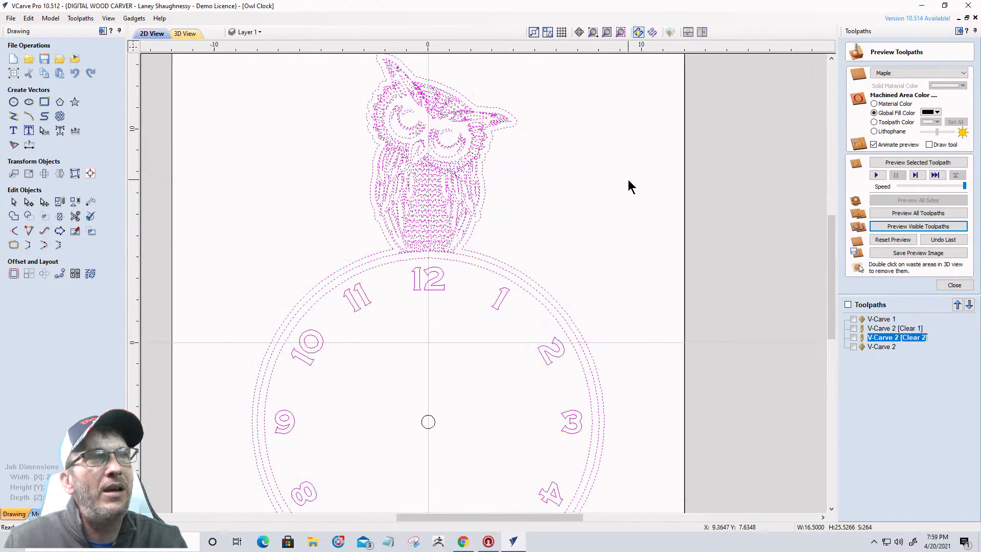
{"action": "scroll", "coordinate": [479, 177], "scroll_direction": "up", "scroll_amount": 3}
{"action": "scroll", "coordinate": [636, 124], "scroll_direction": "down", "scroll_amount": 3}
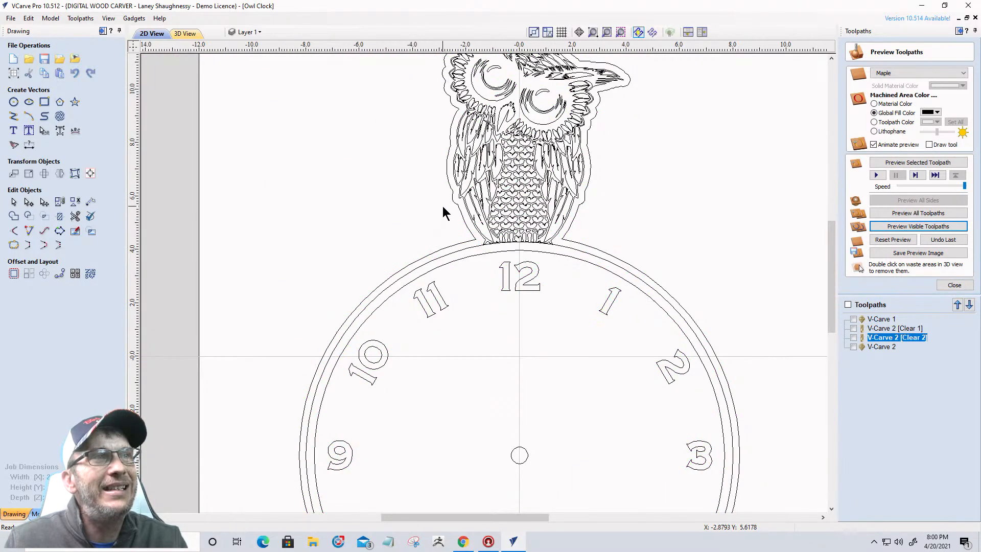
{"action": "scroll", "coordinate": [425, 147], "scroll_direction": "up", "scroll_amount": 3}
{"action": "left_click", "coordinate": [500, 176]}
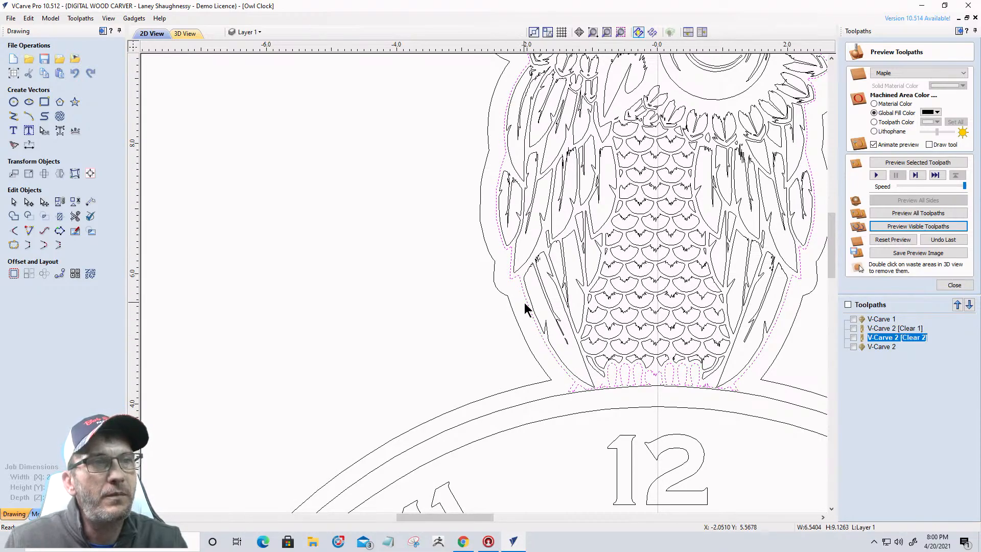
{"action": "scroll", "coordinate": [525, 303], "scroll_direction": "down", "scroll_amount": 2}
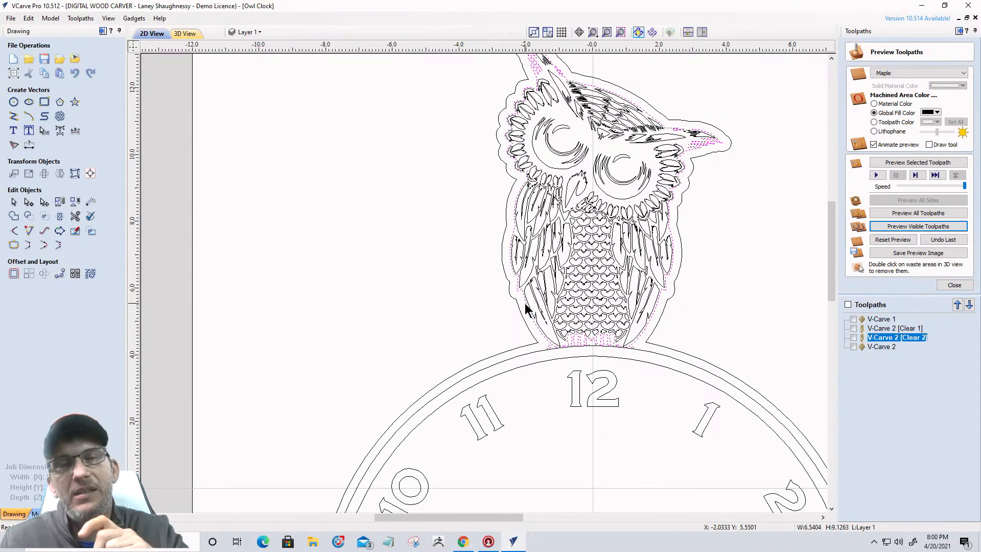
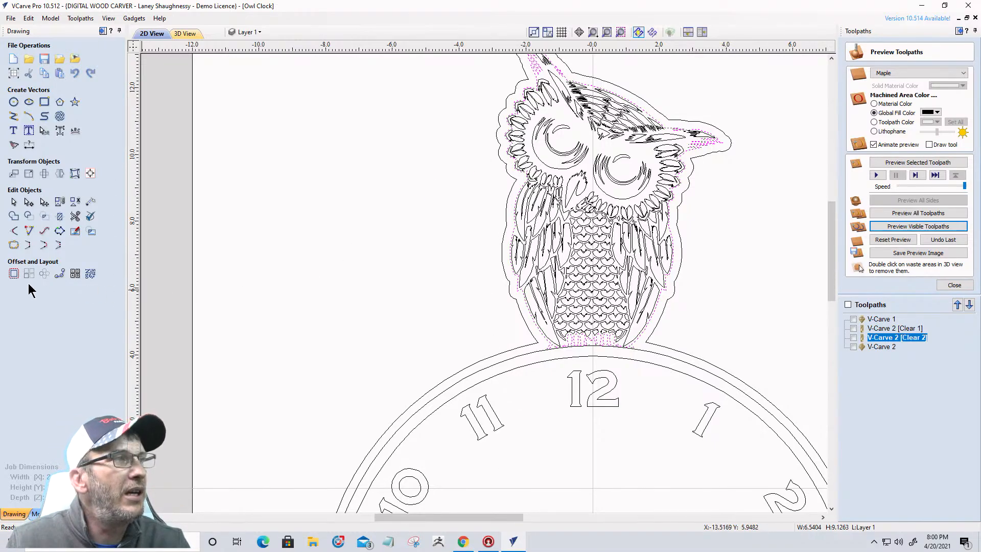
- Offset the selected owl outline outwards by 0.0625 inches, keeping the original
{"action": "left_click", "coordinate": [12, 274]}
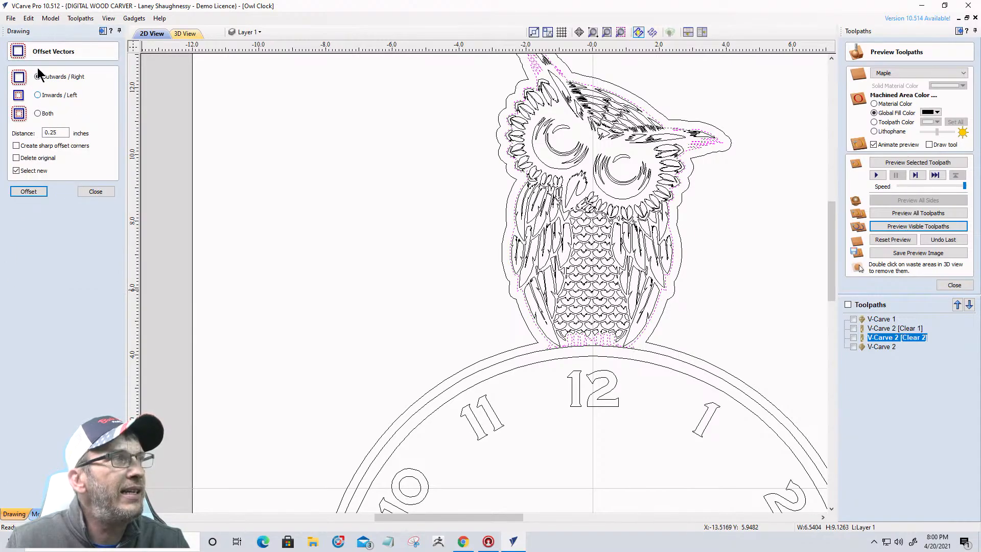
{"action": "double_click", "coordinate": [60, 132]}
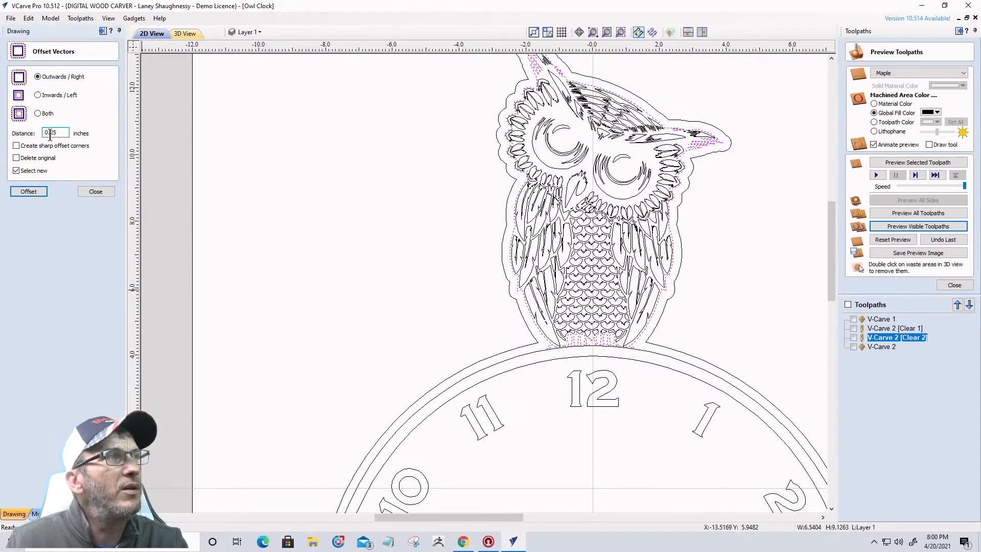
{"action": "type", "text": ".062"}
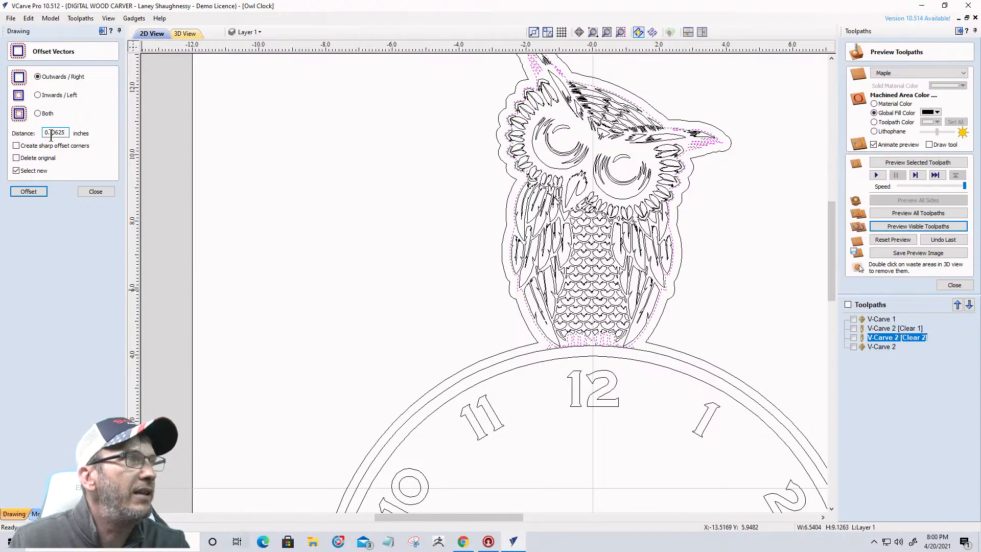
{"action": "key", "text": "Delete"}
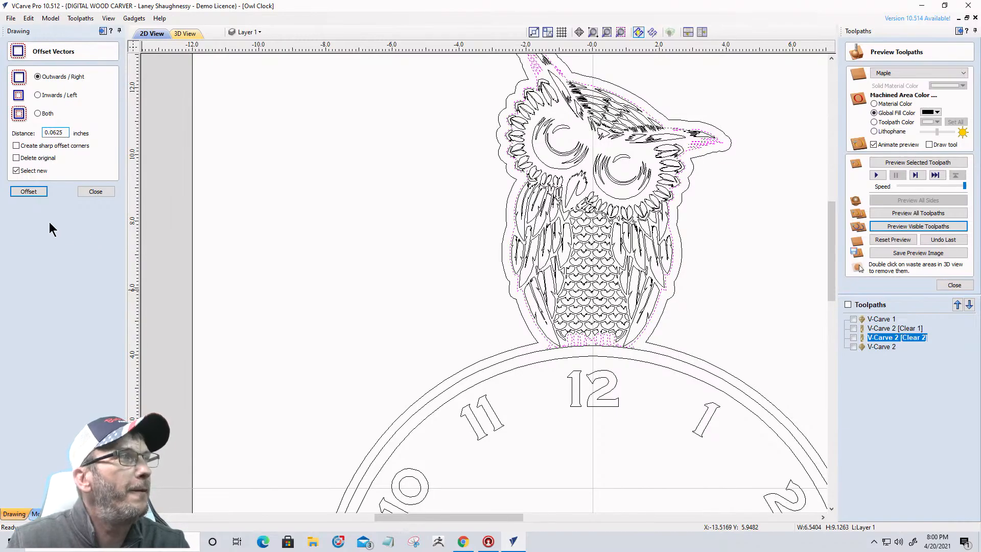
{"action": "left_click", "coordinate": [28, 192]}
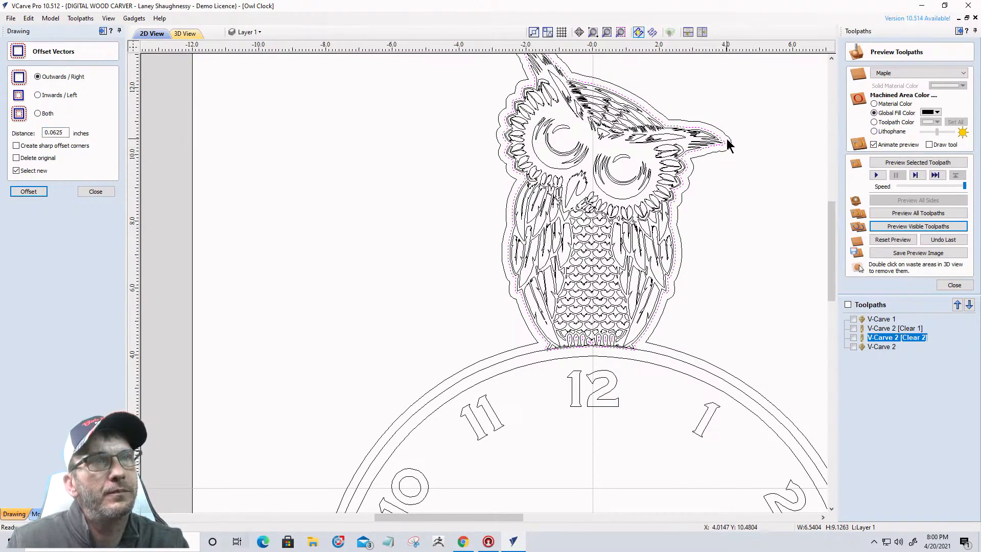
- Examine the new owl offset along the wing and where it crosses the clock ring below the feet
{"action": "scroll", "coordinate": [710, 153], "scroll_direction": "up", "scroll_amount": 2}
{"action": "scroll", "coordinate": [658, 315], "scroll_direction": "up", "scroll_amount": 5}
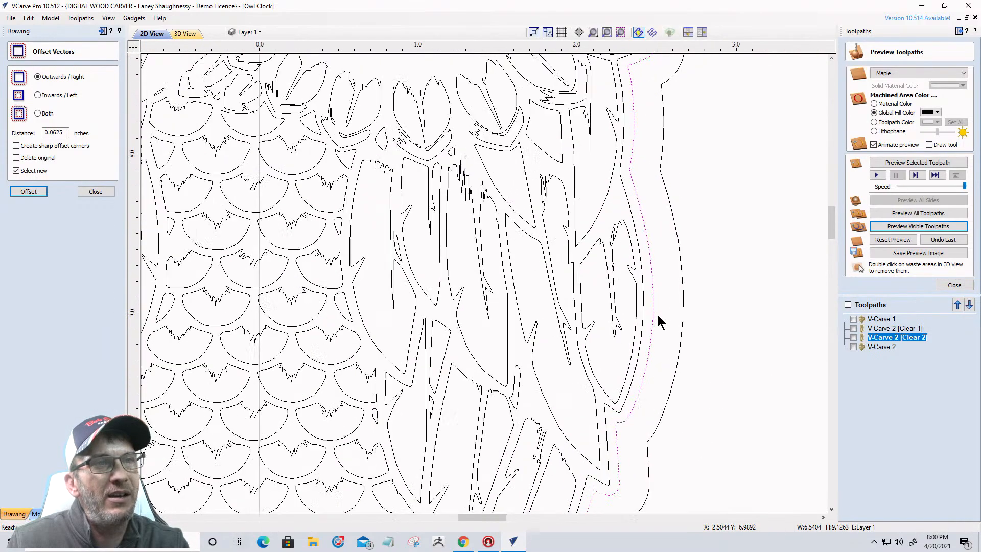
{"action": "scroll", "coordinate": [658, 307], "scroll_direction": "down", "scroll_amount": 3}
{"action": "scroll", "coordinate": [562, 389], "scroll_direction": "up", "scroll_amount": 2}
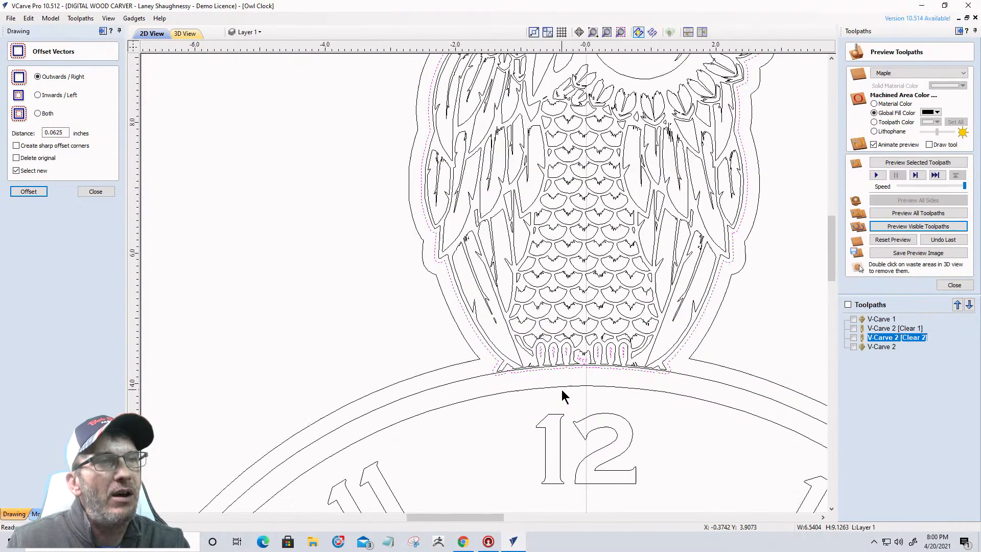
{"action": "scroll", "coordinate": [562, 384], "scroll_direction": "up", "scroll_amount": 1}
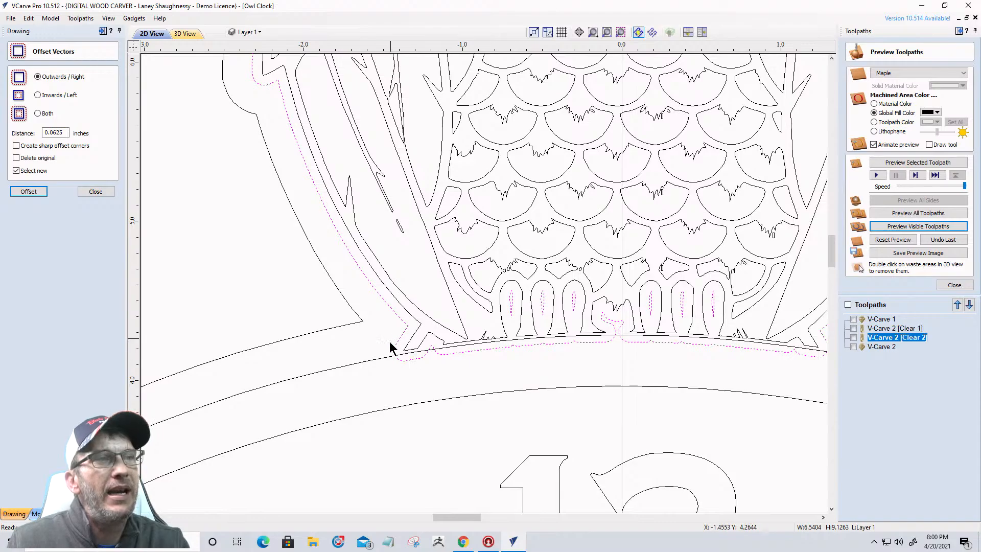
{"action": "scroll", "coordinate": [634, 317], "scroll_direction": "down", "scroll_amount": 1}
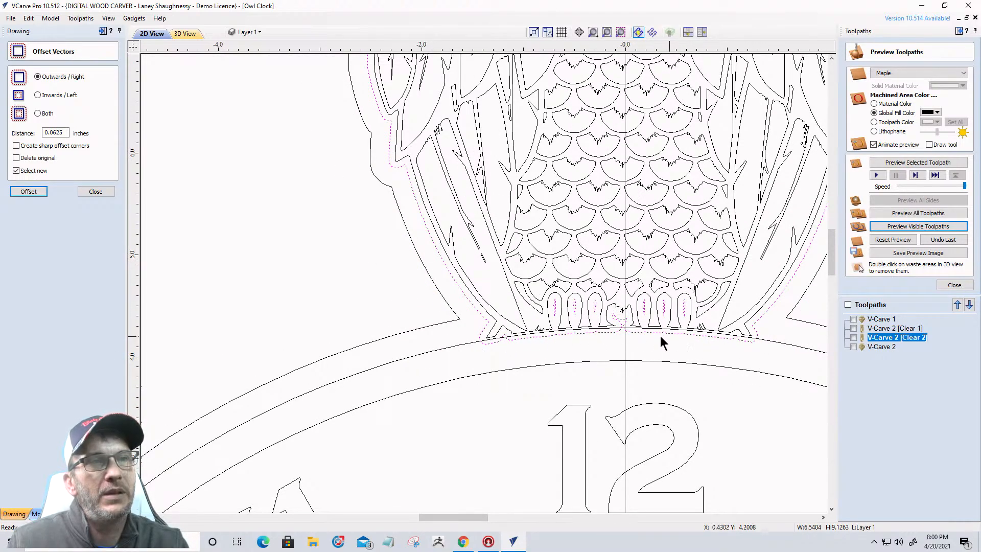
{"action": "scroll", "coordinate": [610, 352], "scroll_direction": "up", "scroll_amount": 3}
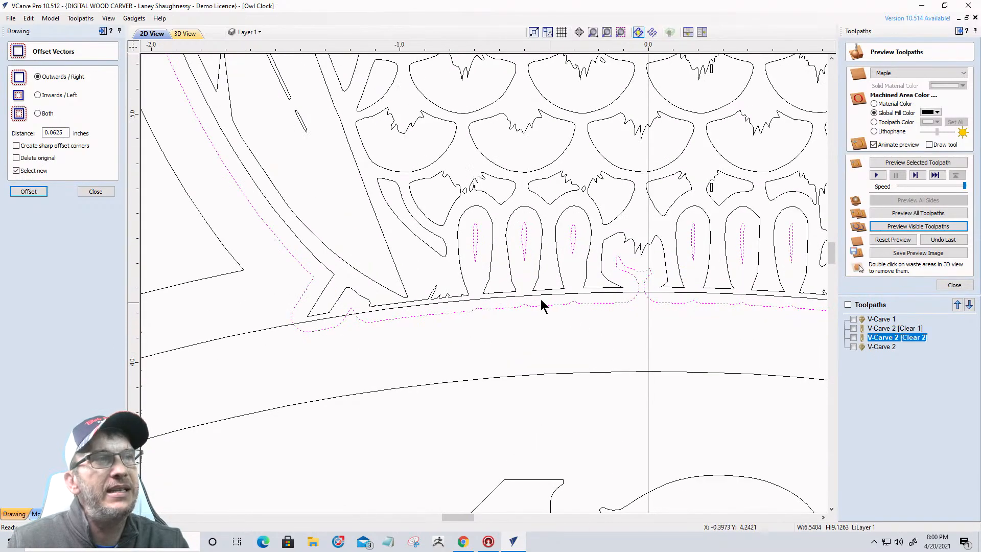
{"action": "scroll", "coordinate": [510, 313], "scroll_direction": "down", "scroll_amount": 2}
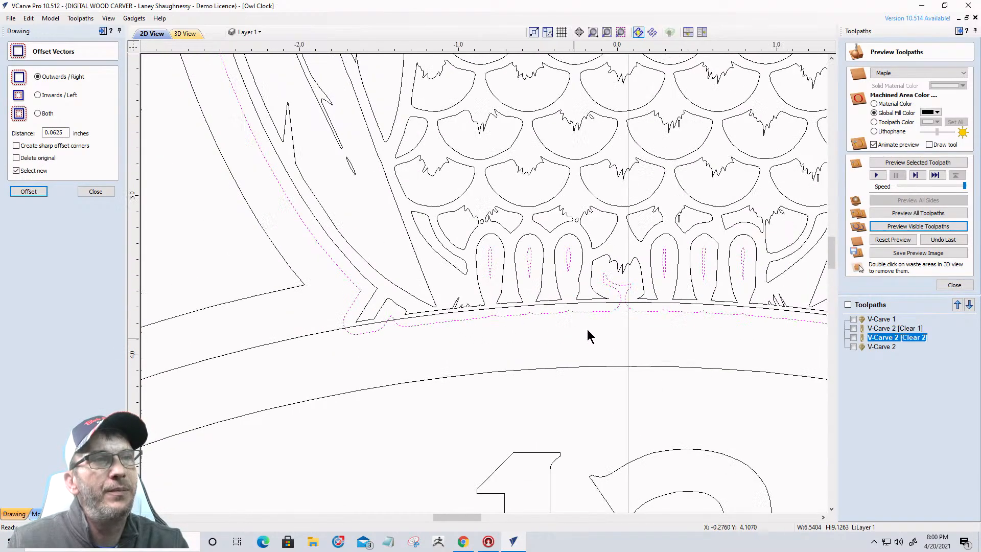
- Trim away the part of the owl's offset outline that lies inside the clock ring's middle circle
{"action": "left_click", "coordinate": [401, 335]}
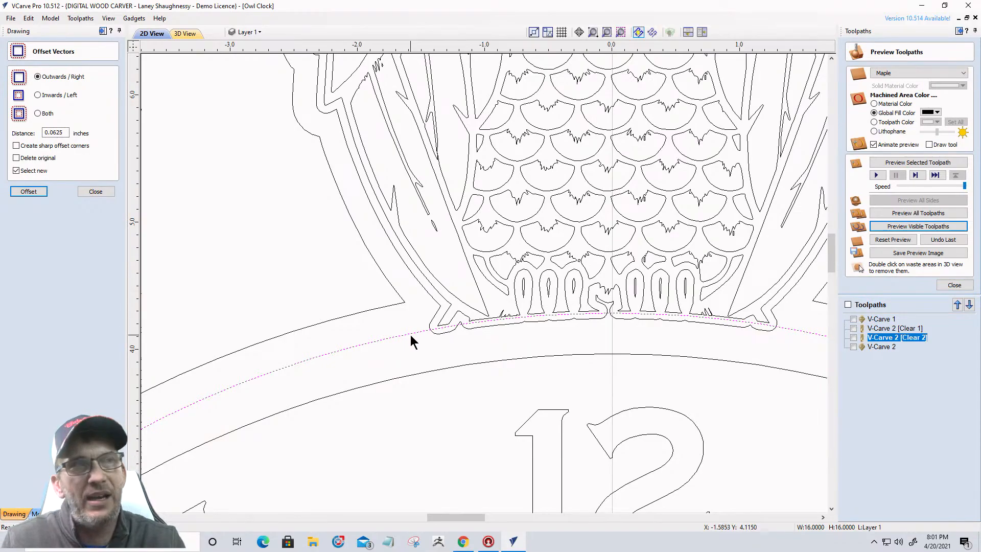
{"action": "left_click", "coordinate": [437, 333]}
{"action": "scroll", "coordinate": [450, 333], "scroll_direction": "up", "scroll_amount": 1}
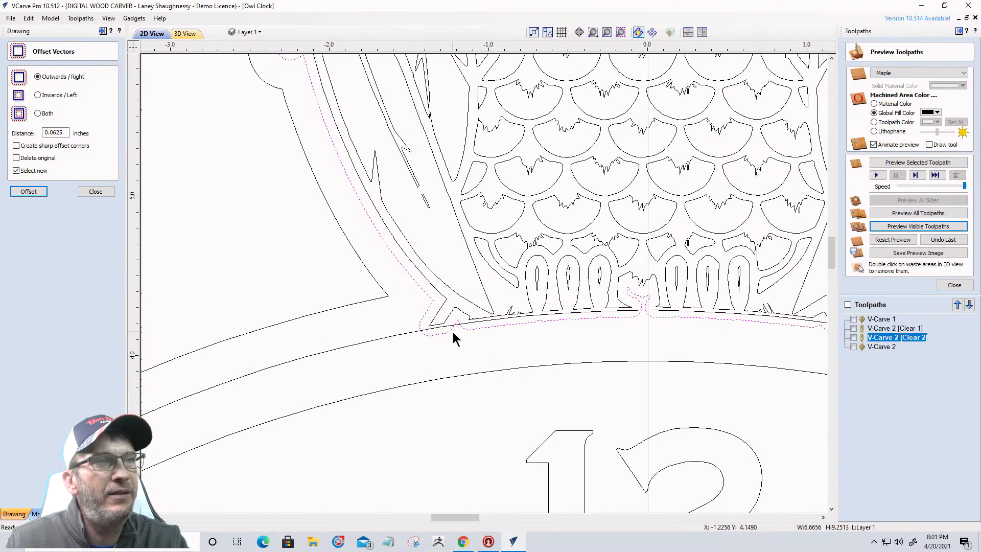
{"action": "left_click", "coordinate": [385, 337], "text": "shift"}
{"action": "left_click", "coordinate": [87, 194]}
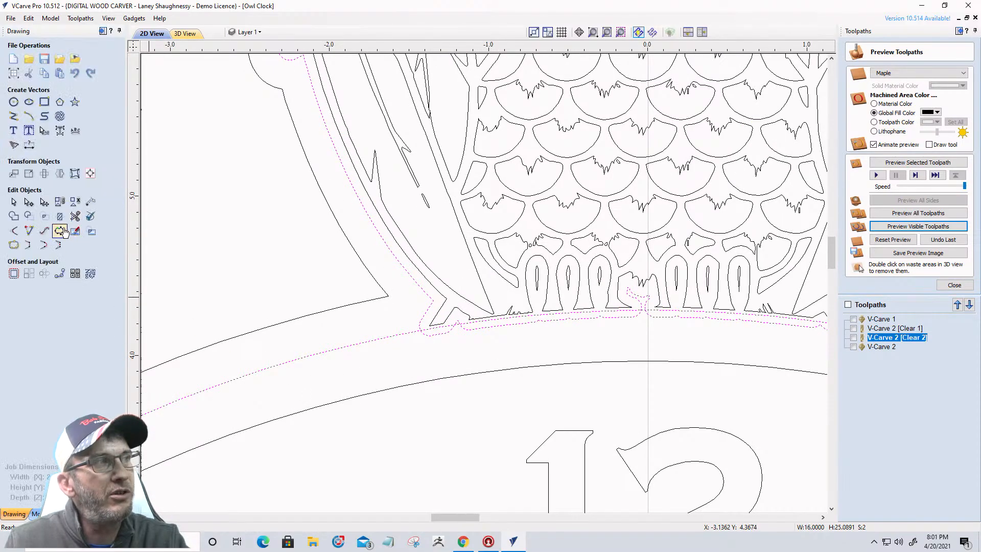
{"action": "left_click", "coordinate": [61, 219]}
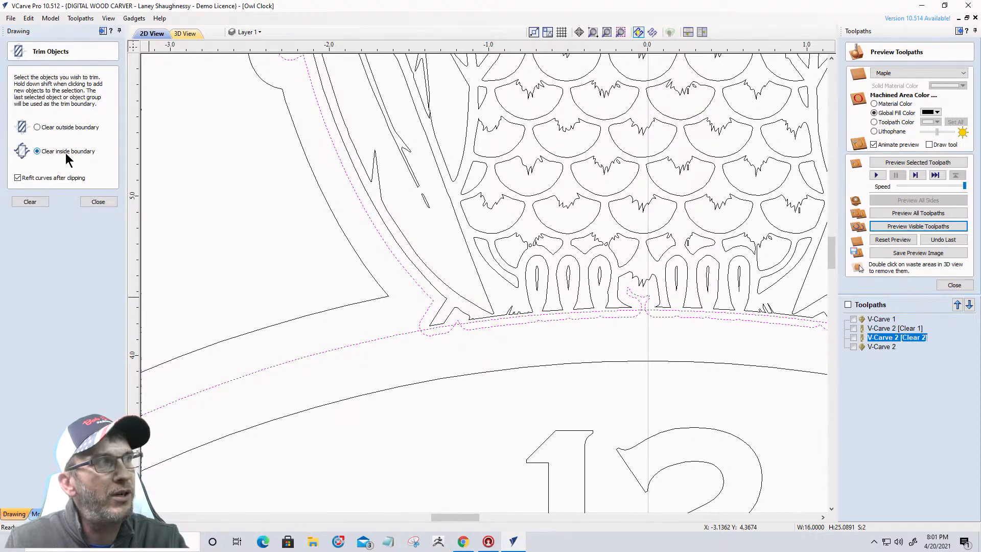
{"action": "left_click", "coordinate": [37, 200]}
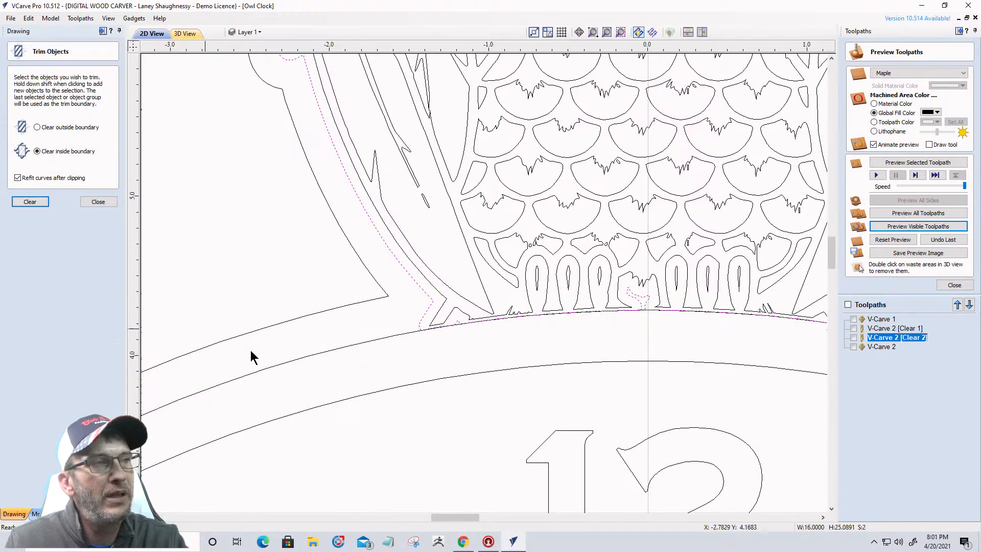
- Offset the clock ring's middle circle inwards by 0.02 inches and delete the original circle
{"action": "left_click", "coordinate": [340, 353]}
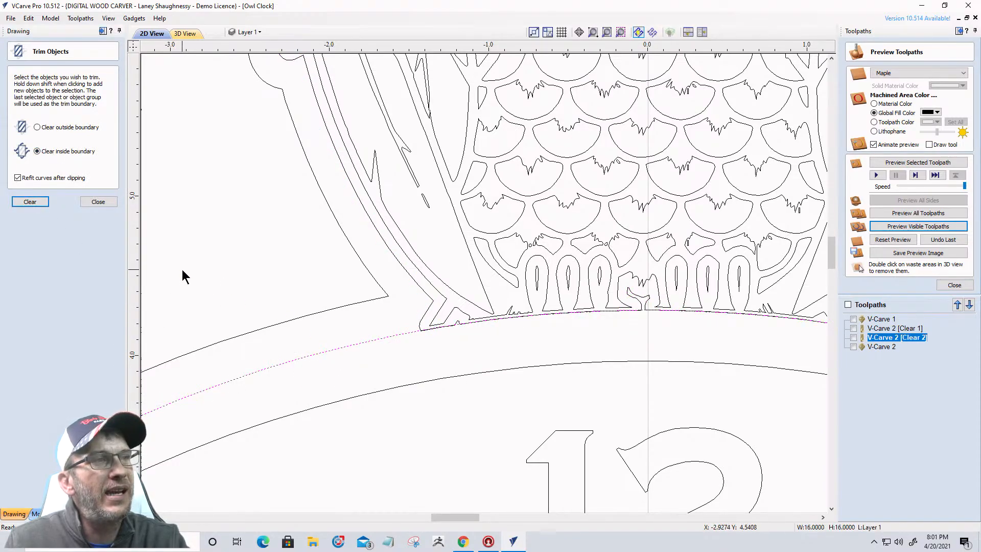
{"action": "left_click", "coordinate": [95, 205]}
{"action": "left_click", "coordinate": [14, 273]}
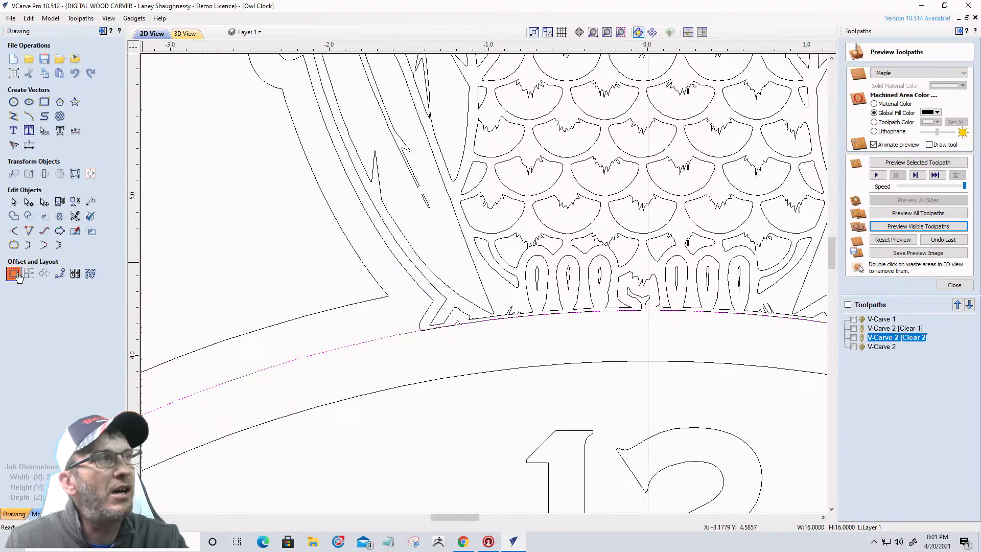
{"action": "left_click_drag", "start_coordinate": [54, 133], "coordinate": [162, 139]}
{"action": "type", "text": ".0.0"}
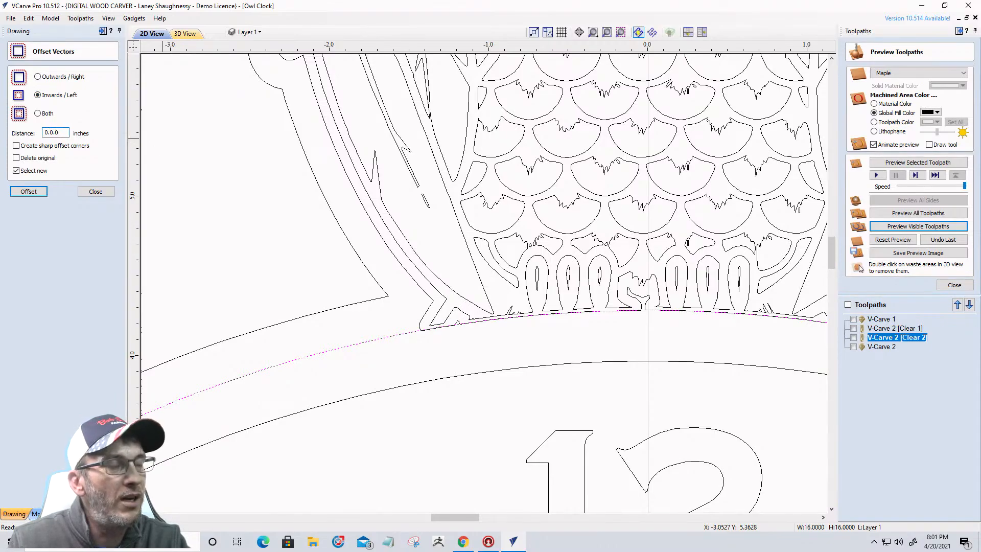
{"action": "key", "text": "BackSpace"}
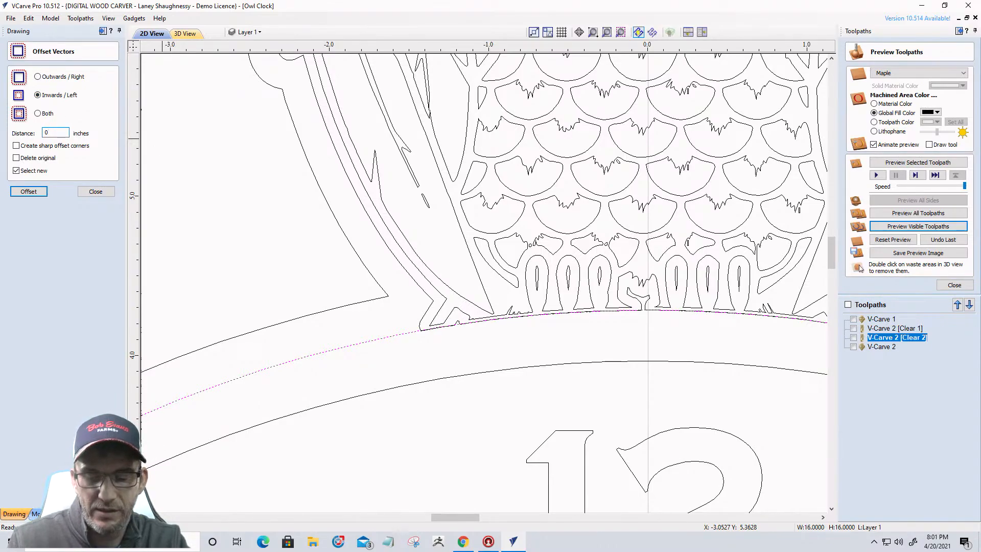
{"action": "key", "text": "BackSpace"}
{"action": "key", "text": "BackSpace"}
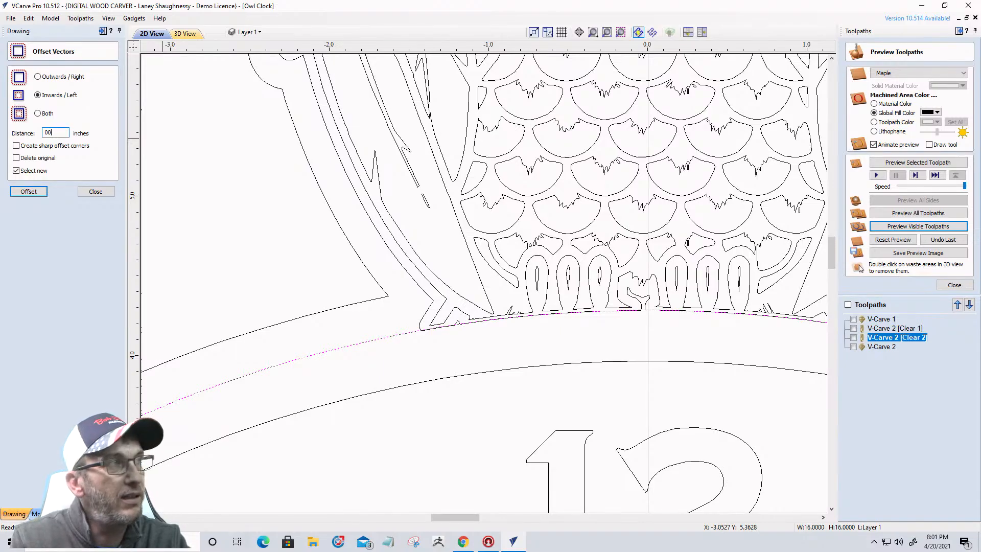
{"action": "type", "text": ".02"}
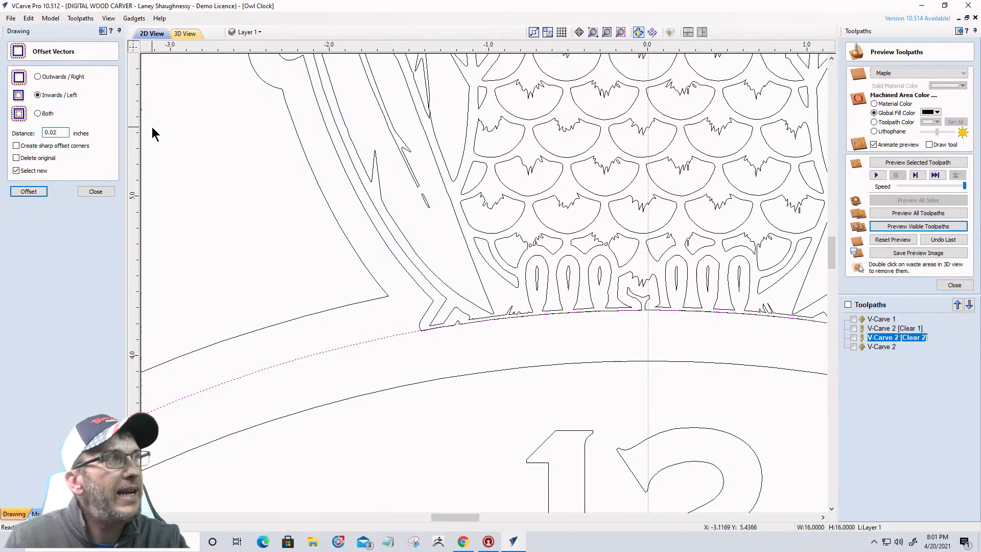
{"action": "left_click", "coordinate": [21, 192]}
{"action": "scroll", "coordinate": [450, 332], "scroll_direction": "up", "scroll_amount": 5}
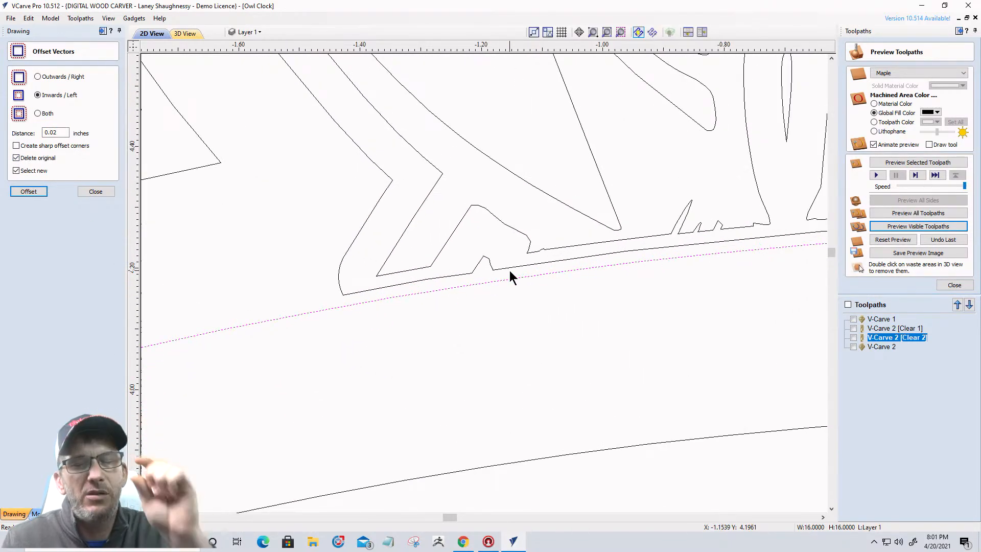
{"action": "scroll", "coordinate": [504, 276], "scroll_direction": "down", "scroll_amount": 12}
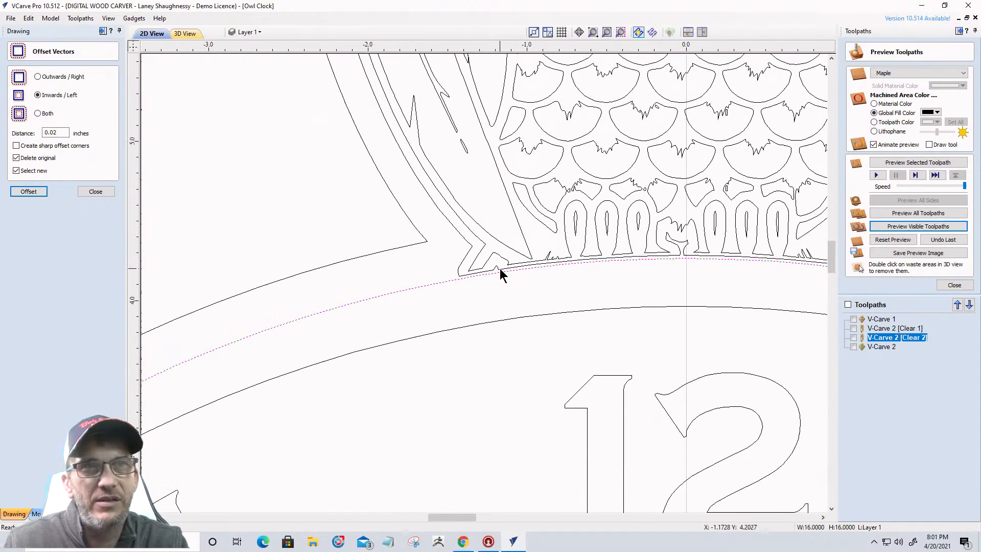
- Select all owl and clock vectors on the board and recalculate the V-Carve 2 toolpath with them
{"action": "scroll", "coordinate": [494, 265], "scroll_direction": "down", "scroll_amount": 3}
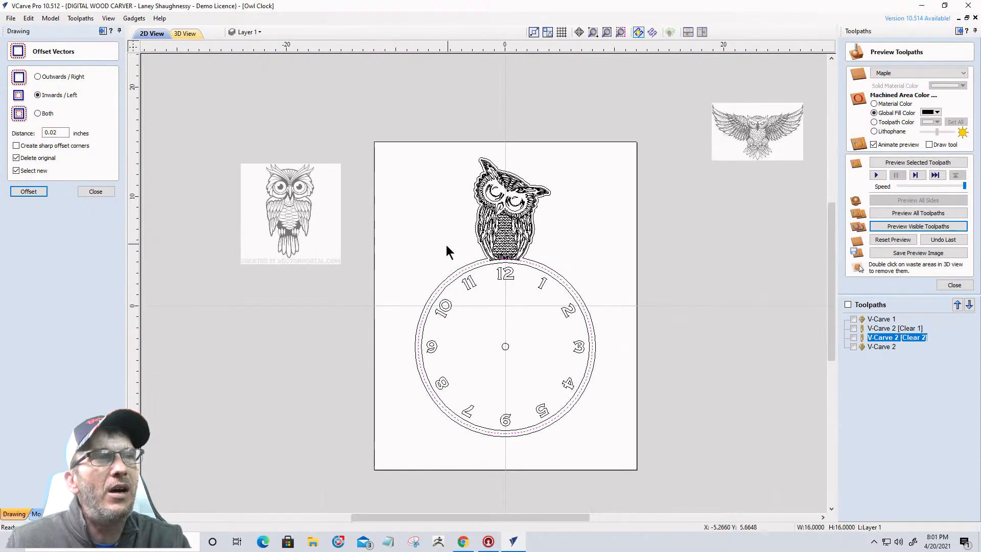
{"action": "left_click_drag", "start_coordinate": [628, 465], "coordinate": [630, 474]}
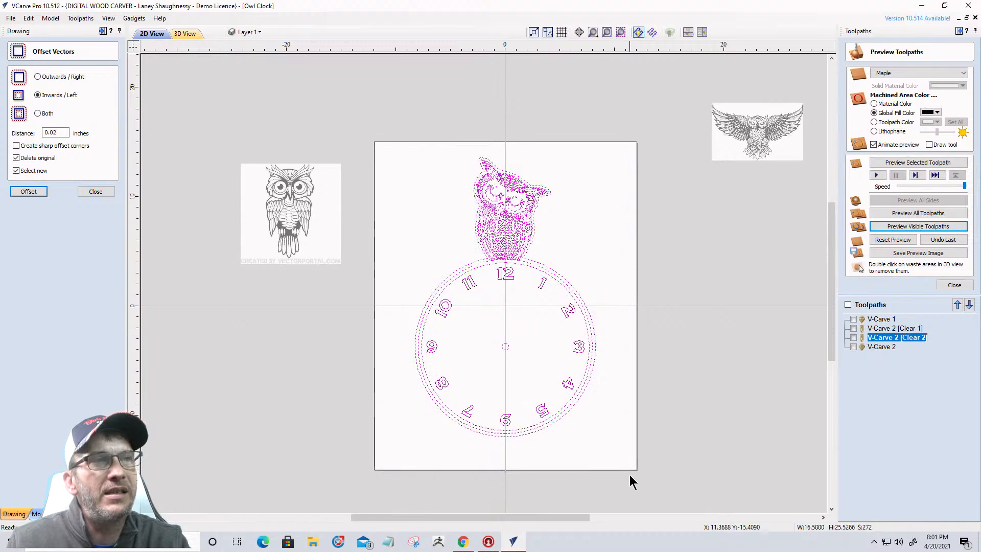
{"action": "double_click", "coordinate": [886, 335]}
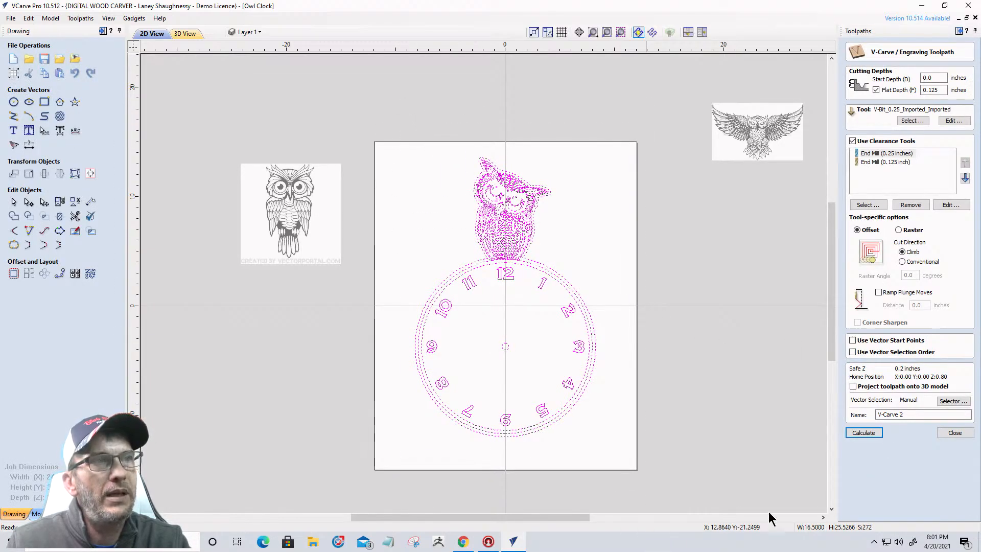
{"action": "left_click", "coordinate": [864, 432]}
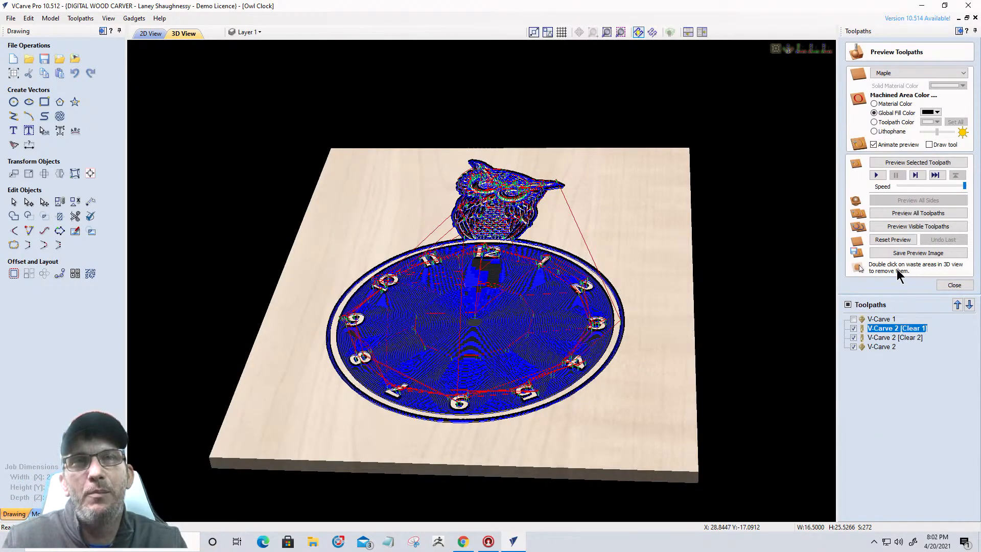
- Reset the 3D preview, simulate the visible V-Carve 2 toolpaths, and inspect where the owl's feet meet the clock ring
{"action": "left_click", "coordinate": [894, 236]}
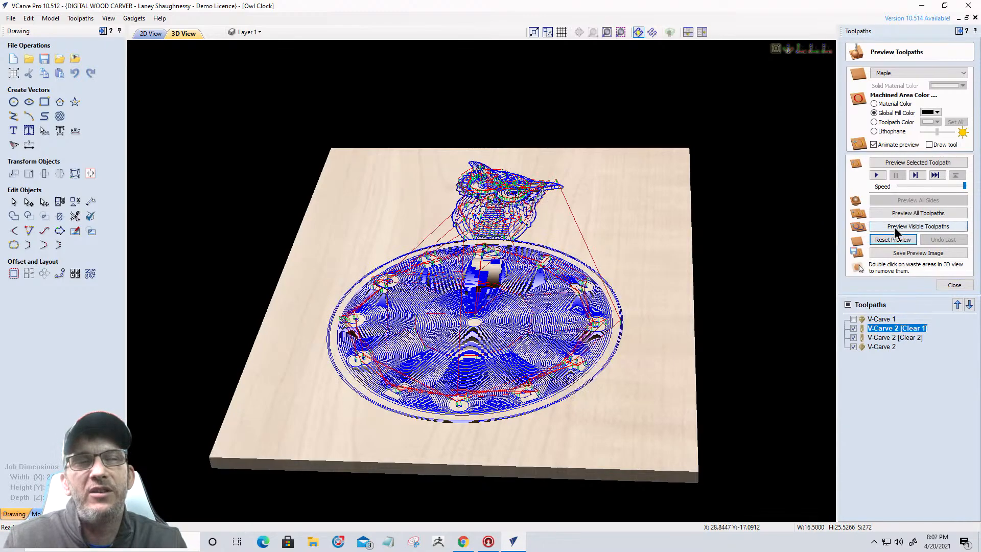
{"action": "left_click", "coordinate": [895, 227]}
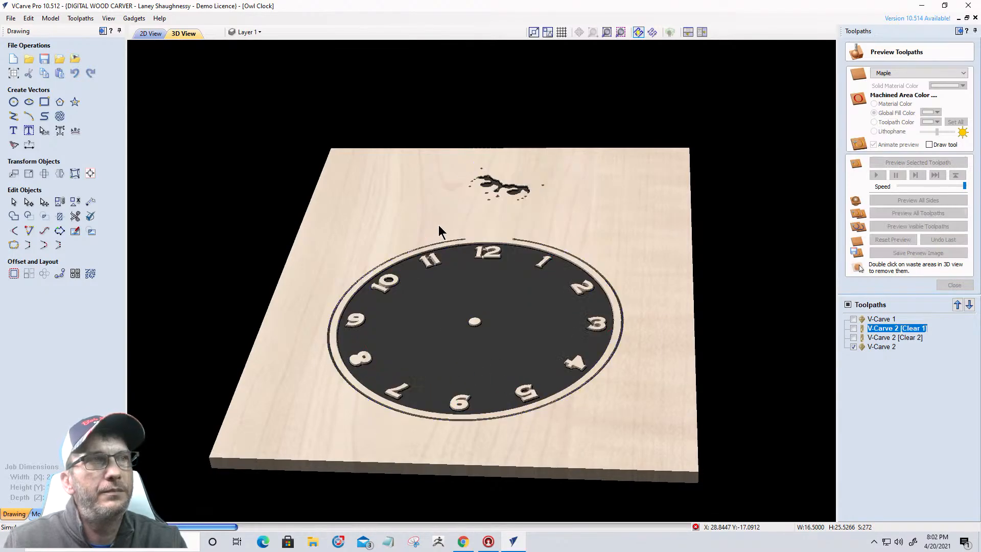
{"action": "mouse_move", "coordinate": [478, 258]}
{"action": "left_mouse_down"}
{"action": "mouse_move", "coordinate": [474, 327]}
{"action": "mouse_move", "coordinate": [480, 260]}
{"action": "left_mouse_up"}
{"action": "scroll", "coordinate": [481, 260], "scroll_direction": "up", "scroll_amount": 3}
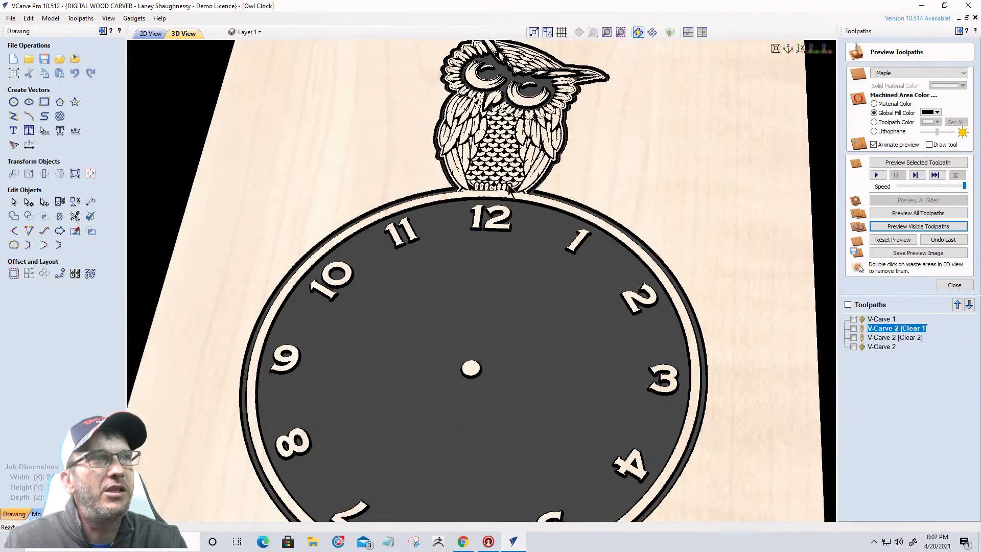
{"action": "scroll", "coordinate": [503, 338], "scroll_direction": "up", "scroll_amount": 5}
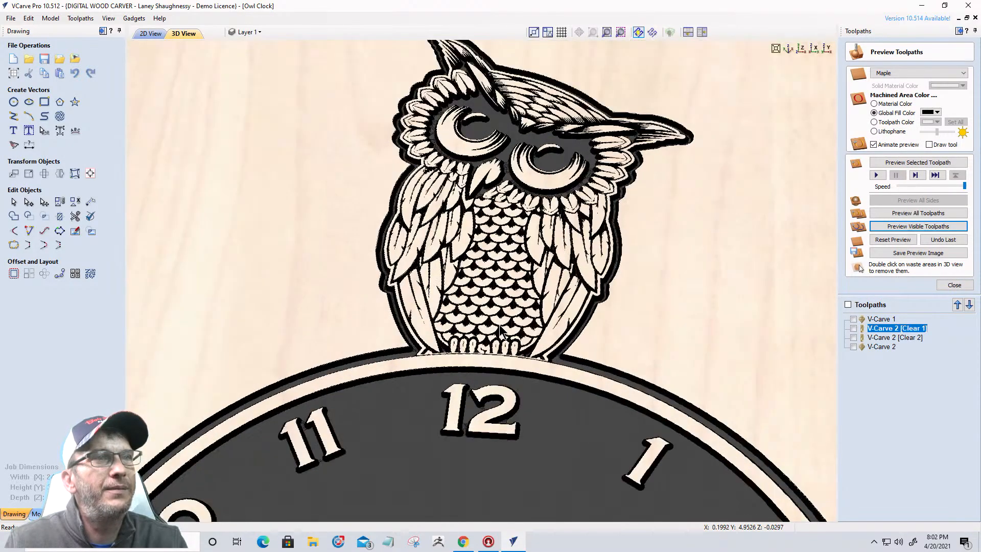
{"action": "scroll", "coordinate": [507, 244], "scroll_direction": "down", "scroll_amount": 4}
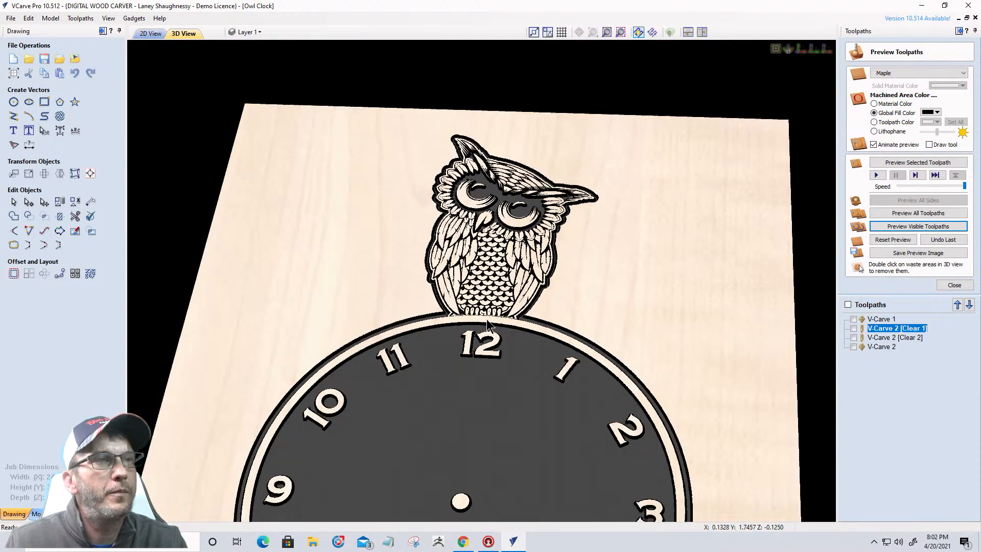
{"action": "scroll", "coordinate": [496, 260], "scroll_direction": "up", "scroll_amount": 3}
{"action": "left_click_drag", "start_coordinate": [495, 351], "coordinate": [492, 400]}
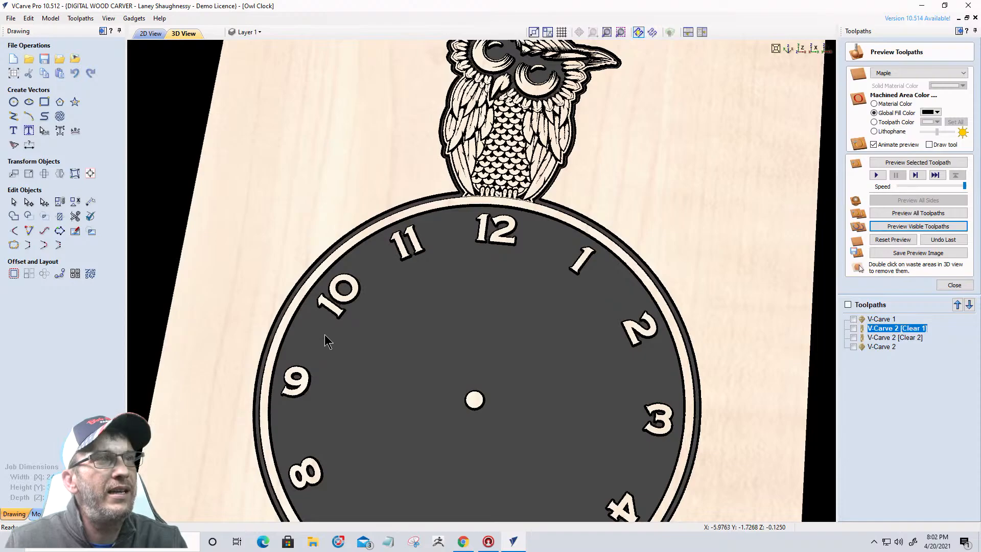
- Examine the simulated clock carving at an angle and from straight above
{"action": "scroll", "coordinate": [371, 333], "scroll_direction": "down", "scroll_amount": 3}
{"action": "left_click_drag", "start_coordinate": [467, 395], "coordinate": [471, 332]}
{"action": "scroll", "coordinate": [473, 340], "scroll_direction": "up", "scroll_amount": 2}
{"action": "scroll", "coordinate": [474, 344], "scroll_direction": "up", "scroll_amount": 2}
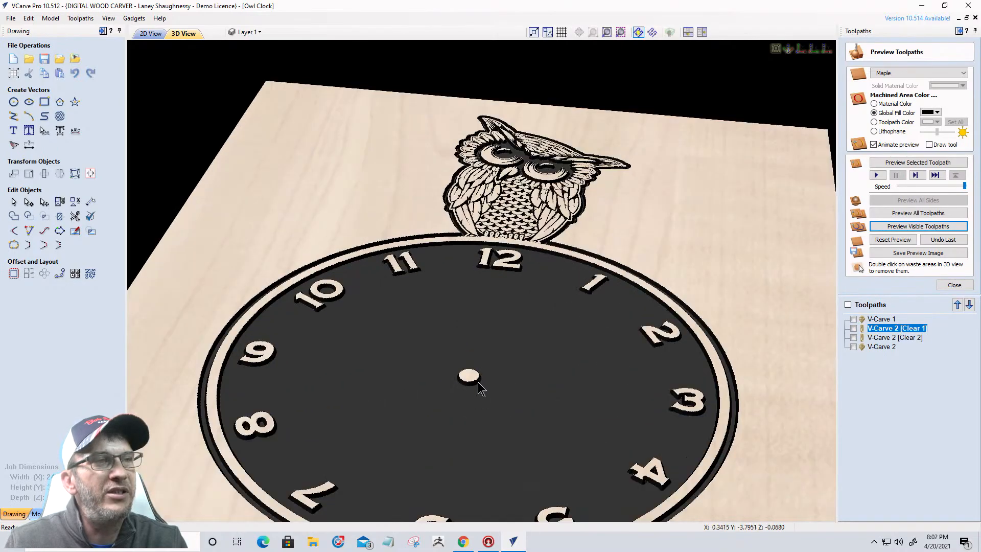
{"action": "left_click_drag", "start_coordinate": [482, 378], "coordinate": [532, 300]}
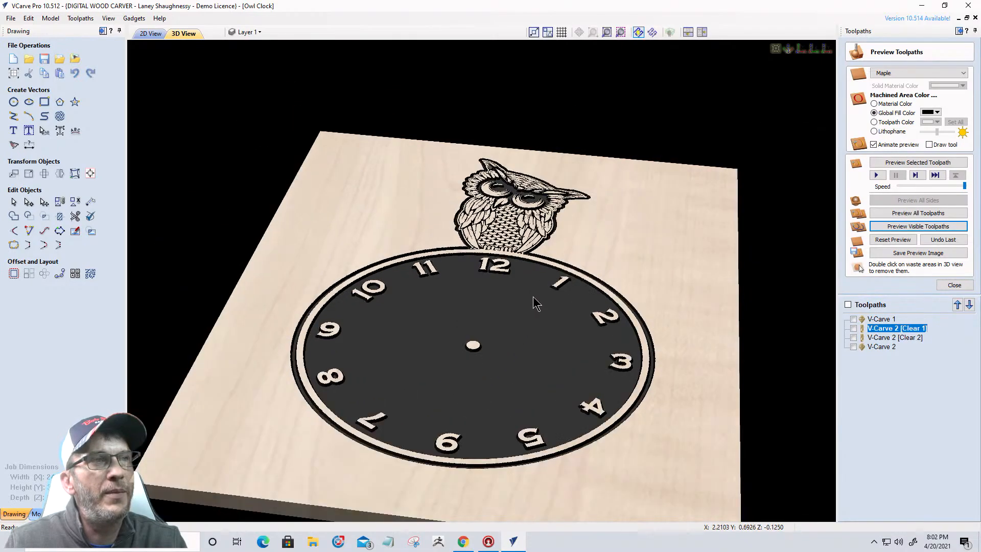
{"action": "scroll", "coordinate": [493, 428], "scroll_direction": "up", "scroll_amount": 2}
{"action": "scroll", "coordinate": [493, 427], "scroll_direction": "up", "scroll_amount": 2}
{"action": "left_click", "coordinate": [799, 51]}
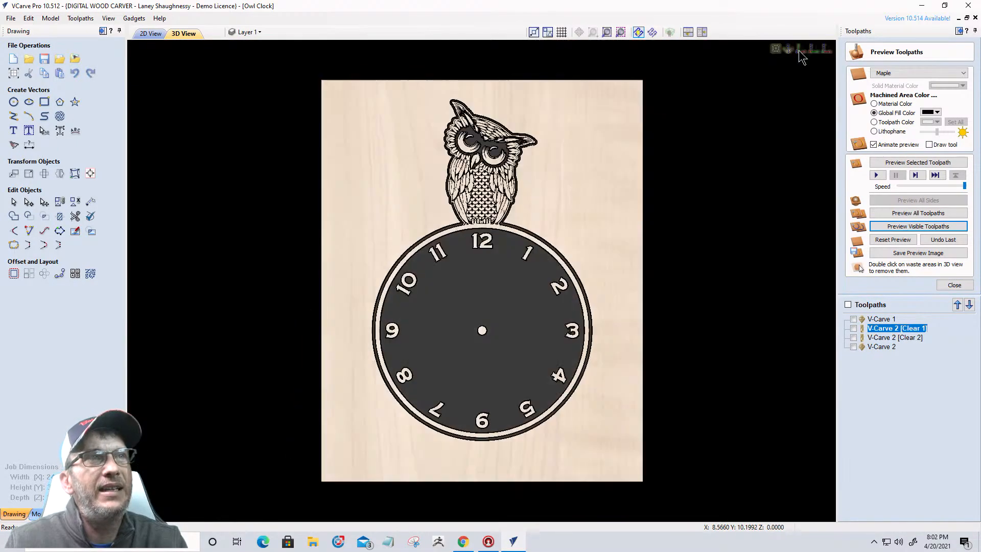
{"action": "scroll", "coordinate": [434, 166], "scroll_direction": "up", "scroll_amount": 4}
{"action": "scroll", "coordinate": [433, 167], "scroll_direction": "down", "scroll_amount": 2}
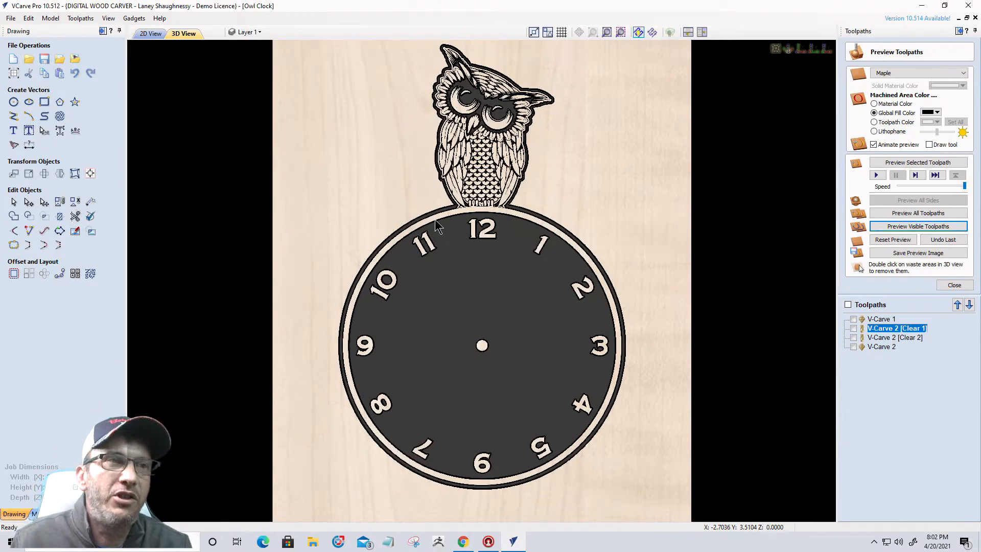
- Compare the flat vectors with the simulated carving and examine the owl's border, feet and the ring near the 12
{"action": "left_click", "coordinate": [149, 35]}
{"action": "scroll", "coordinate": [465, 221], "scroll_direction": "up", "scroll_amount": 4}
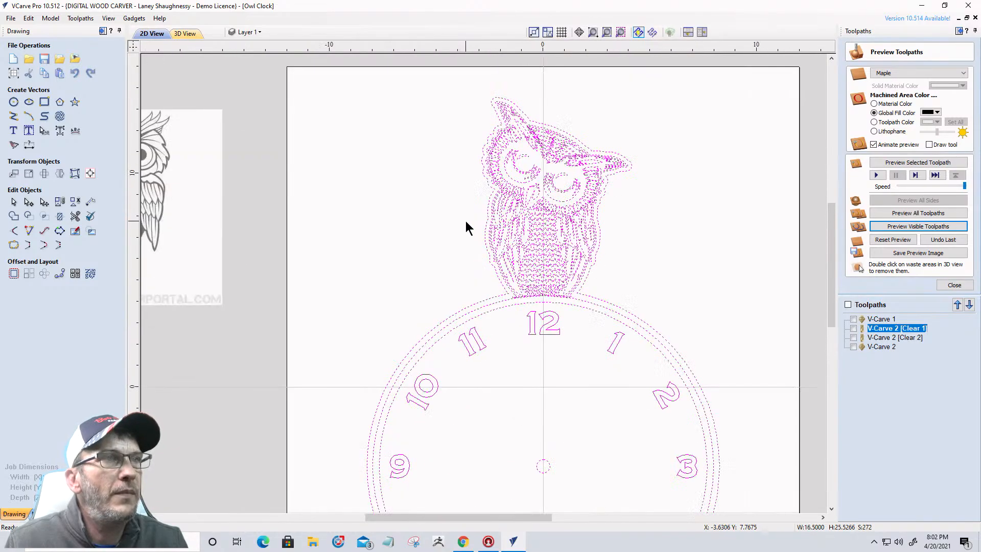
{"action": "left_click", "coordinate": [184, 34]}
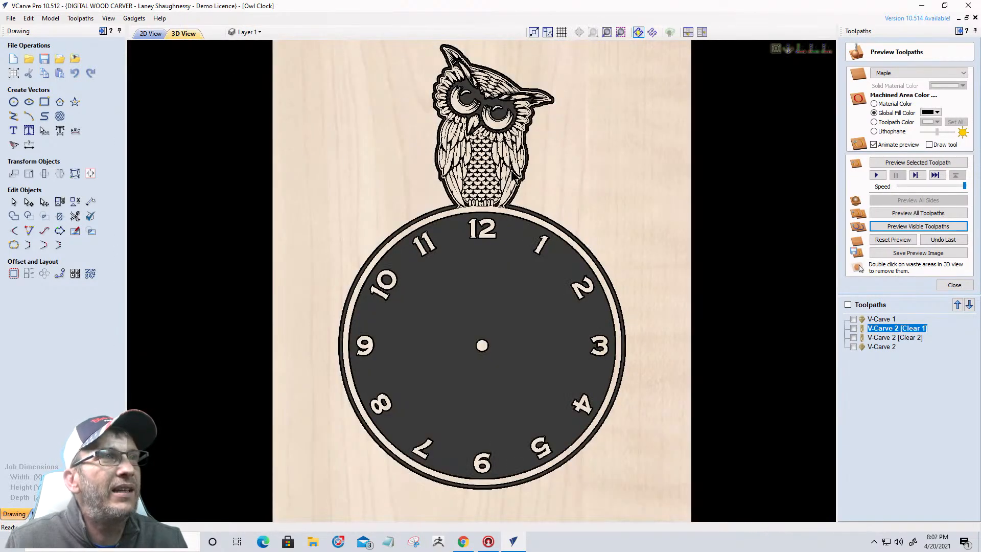
{"action": "left_click_drag", "start_coordinate": [533, 257], "coordinate": [541, 121]}
{"action": "scroll", "coordinate": [519, 136], "scroll_direction": "up", "scroll_amount": 3}
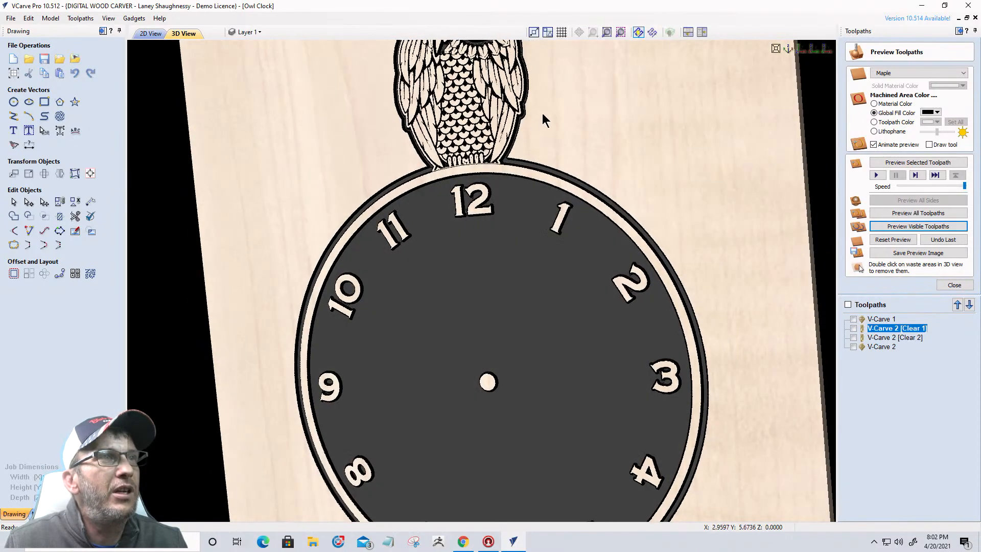
{"action": "scroll", "coordinate": [545, 113], "scroll_direction": "up", "scroll_amount": 3}
{"action": "scroll", "coordinate": [545, 147], "scroll_direction": "down", "scroll_amount": 1}
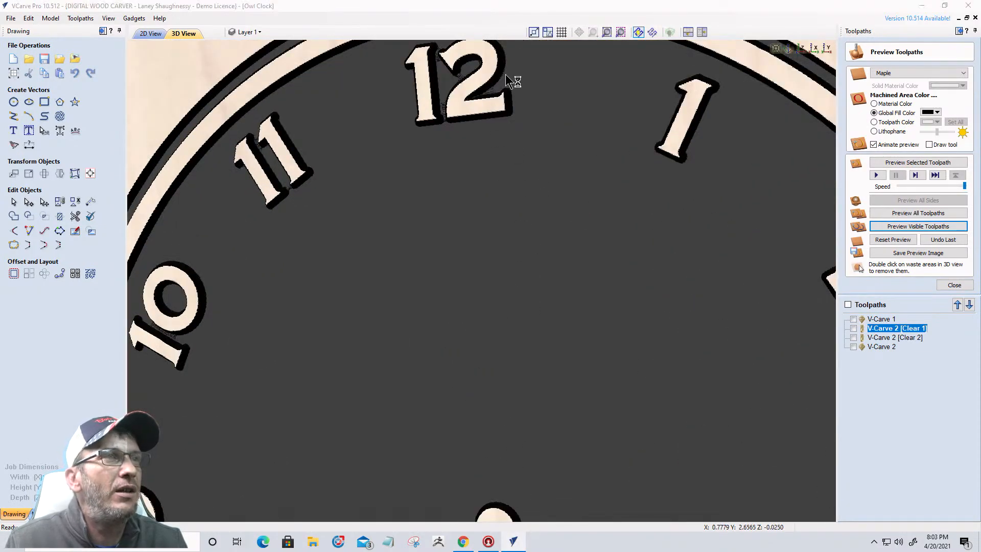
{"action": "left_click_drag", "start_coordinate": [486, 335], "coordinate": [481, 495]}
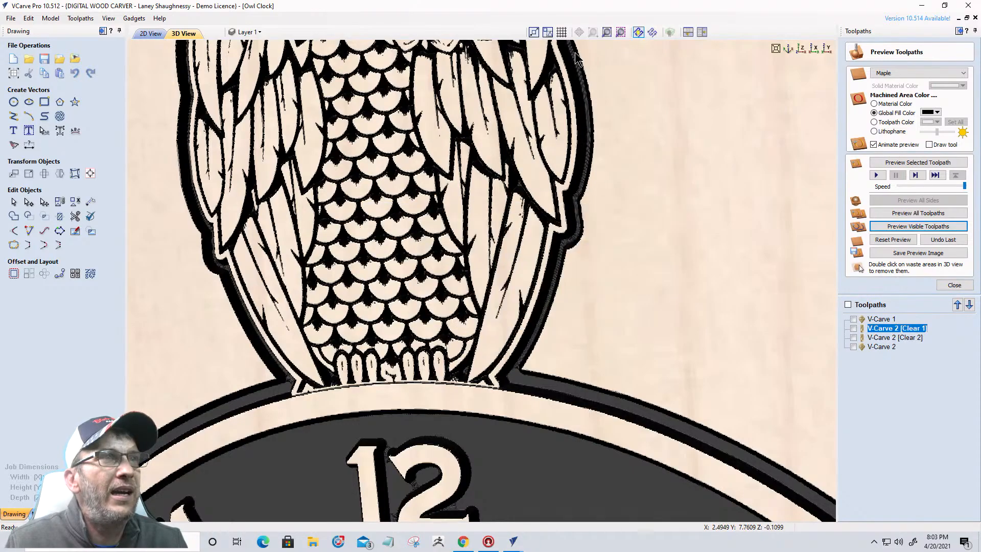
{"action": "scroll", "coordinate": [586, 335], "scroll_direction": "down", "scroll_amount": 3}
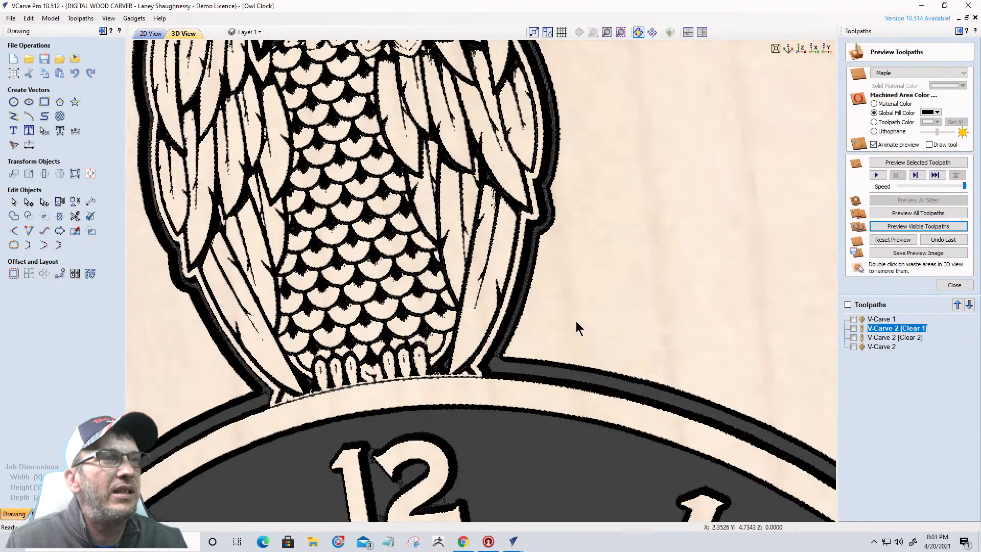
{"action": "scroll", "coordinate": [538, 334], "scroll_direction": "up", "scroll_amount": 3}
{"action": "scroll", "coordinate": [538, 333], "scroll_direction": "down", "scroll_amount": 2}
{"action": "scroll", "coordinate": [686, 315], "scroll_direction": "up", "scroll_amount": 3}
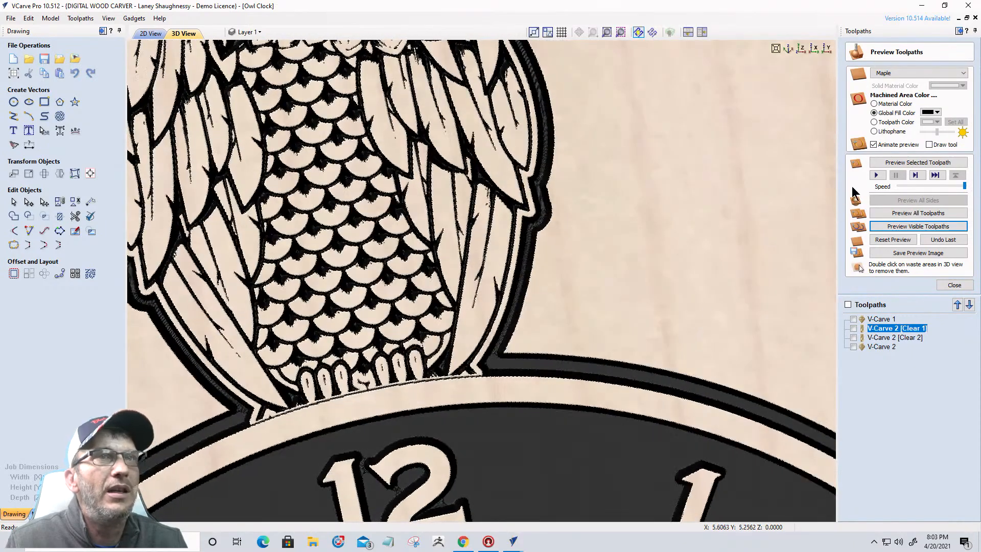
- Show the machined areas in the material colour and examine the carved border around the owl and clock ring
{"action": "left_click", "coordinate": [875, 103]}
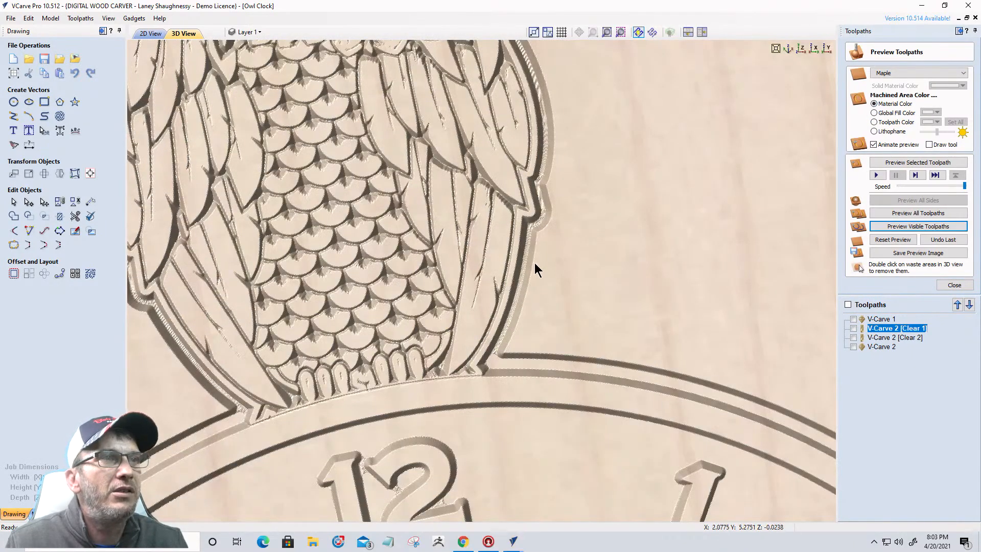
{"action": "mouse_move", "coordinate": [497, 334]}
{"action": "left_mouse_down"}
{"action": "mouse_move", "coordinate": [470, 345]}
{"action": "mouse_move", "coordinate": [526, 297]}
{"action": "left_mouse_up"}
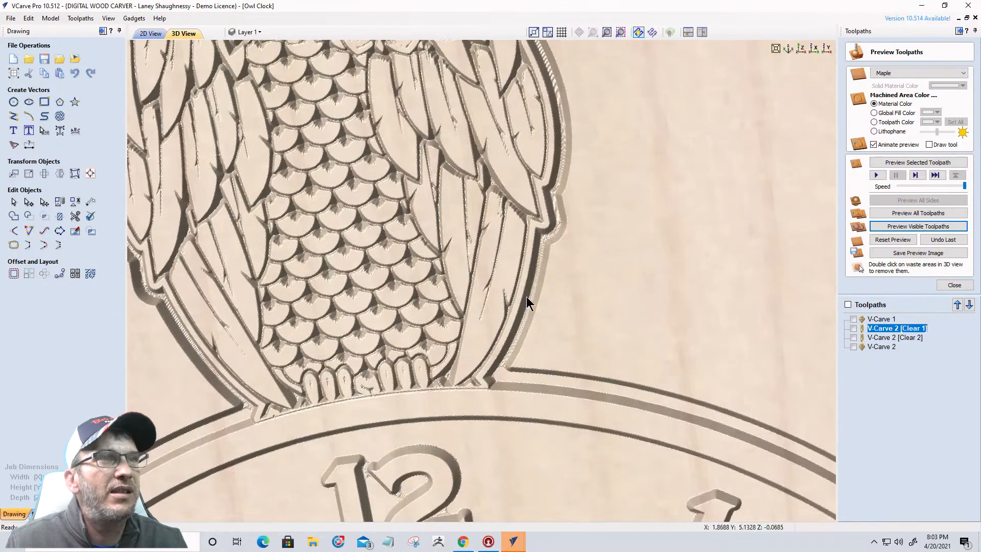
{"action": "left_click_drag", "start_coordinate": [405, 379], "coordinate": [461, 253]}
{"action": "scroll", "coordinate": [464, 250], "scroll_direction": "down", "scroll_amount": 2}
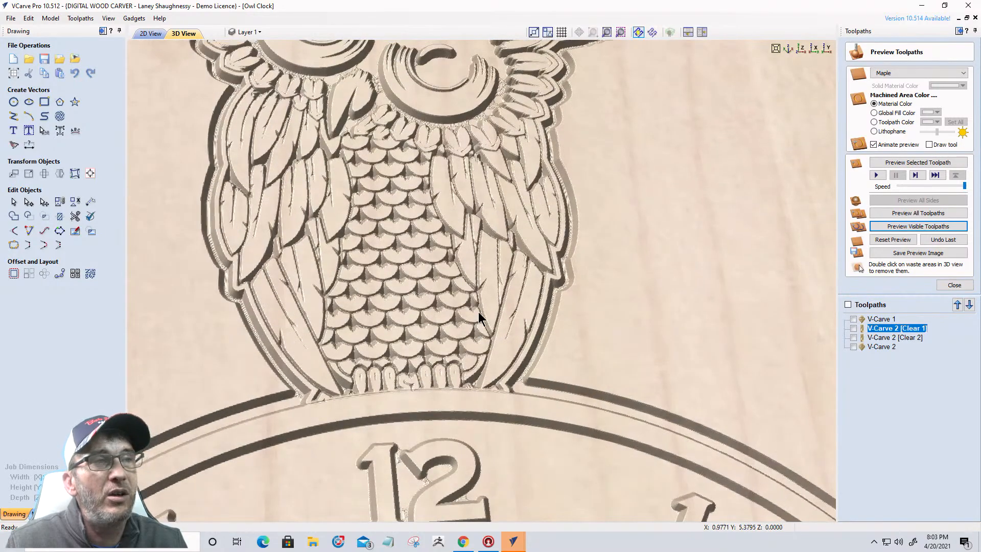
{"action": "scroll", "coordinate": [499, 282], "scroll_direction": "down", "scroll_amount": 2}
{"action": "scroll", "coordinate": [512, 263], "scroll_direction": "down", "scroll_amount": 1}
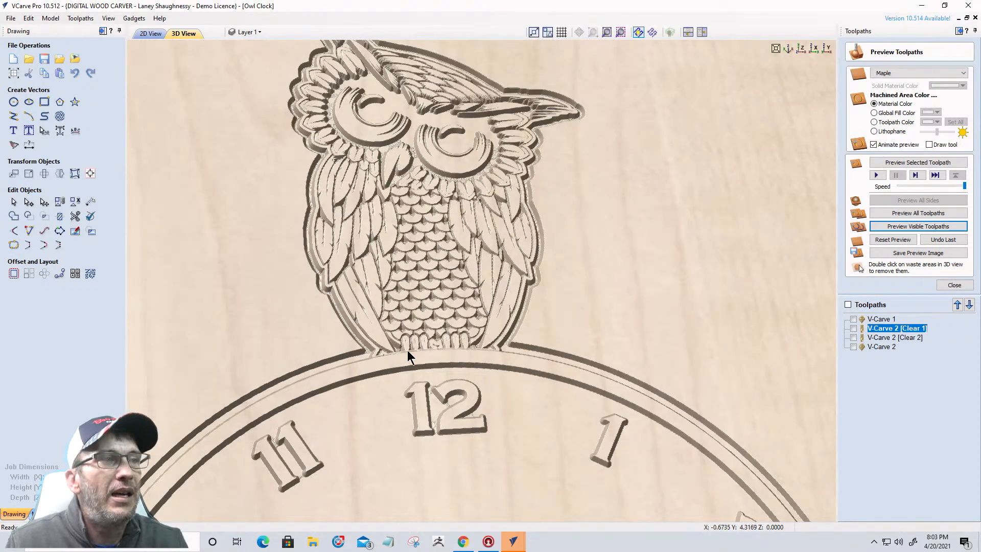
{"action": "scroll", "coordinate": [452, 406], "scroll_direction": "down", "scroll_amount": 1}
{"action": "left_click_drag", "start_coordinate": [452, 406], "coordinate": [511, 381]}
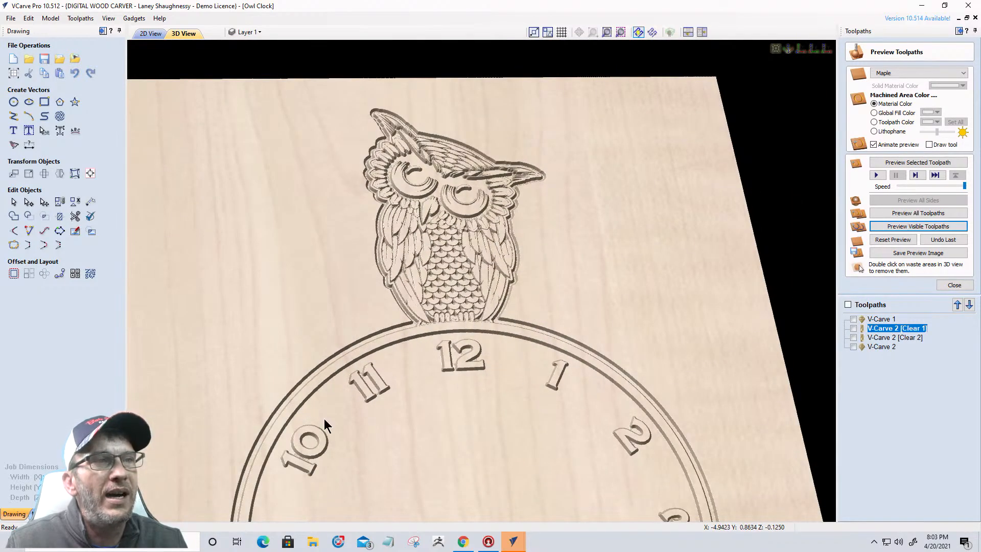
{"action": "scroll", "coordinate": [460, 293], "scroll_direction": "up", "scroll_amount": 5}
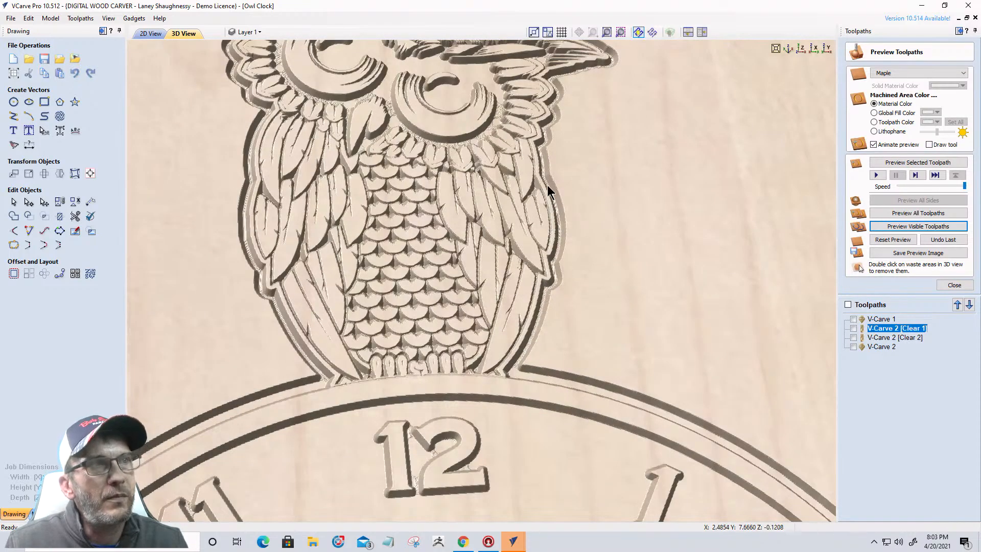
{"action": "scroll", "coordinate": [516, 250], "scroll_direction": "down", "scroll_amount": 2}
{"action": "left_click_drag", "start_coordinate": [516, 251], "coordinate": [489, 209]}
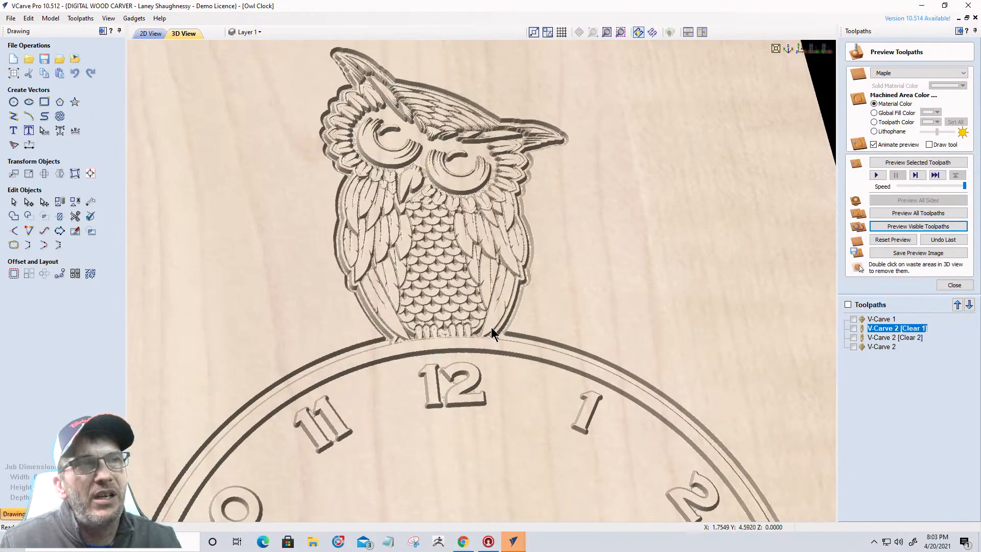
{"action": "scroll", "coordinate": [435, 330], "scroll_direction": "up", "scroll_amount": 2}
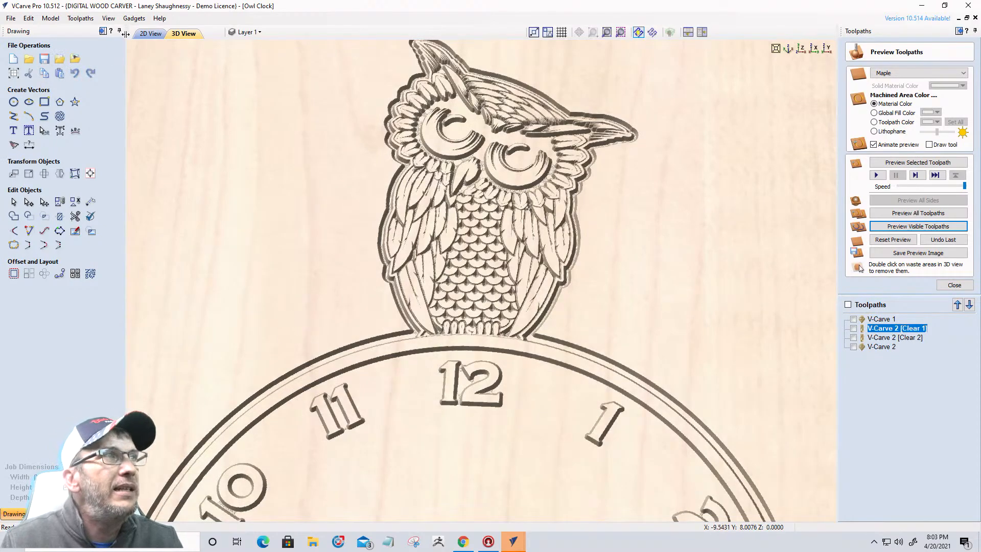
- Try offsetting the outermost owl-and-clock outline outwards by 0.25 inches
{"action": "left_click", "coordinate": [153, 33]}
{"action": "left_click", "coordinate": [506, 233]}
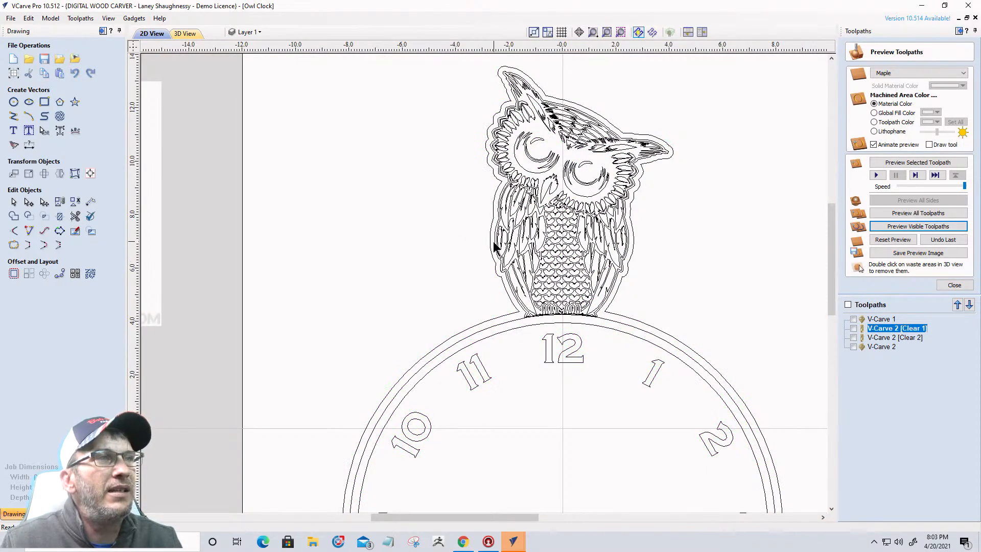
{"action": "left_click", "coordinate": [14, 275]}
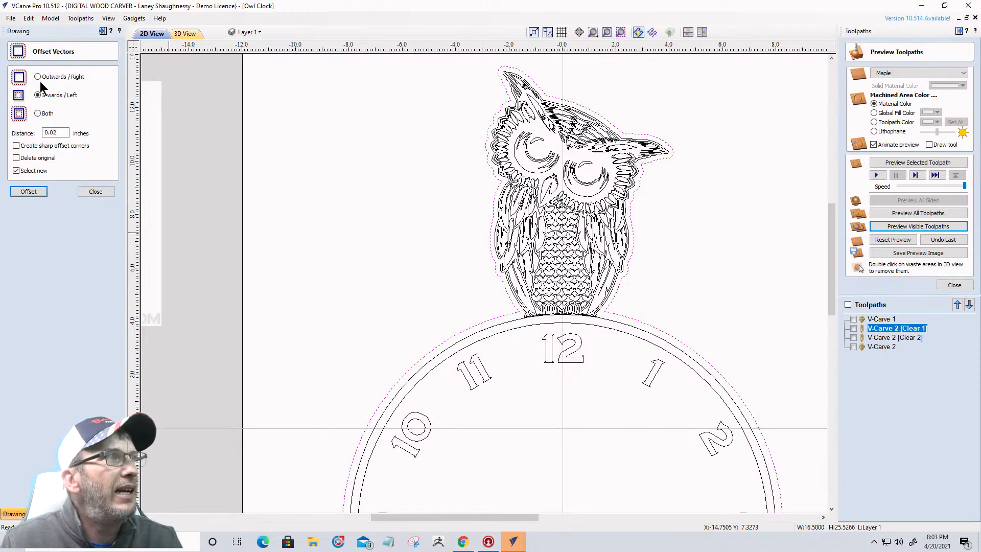
{"action": "left_click_drag", "start_coordinate": [53, 132], "coordinate": [63, 134]}
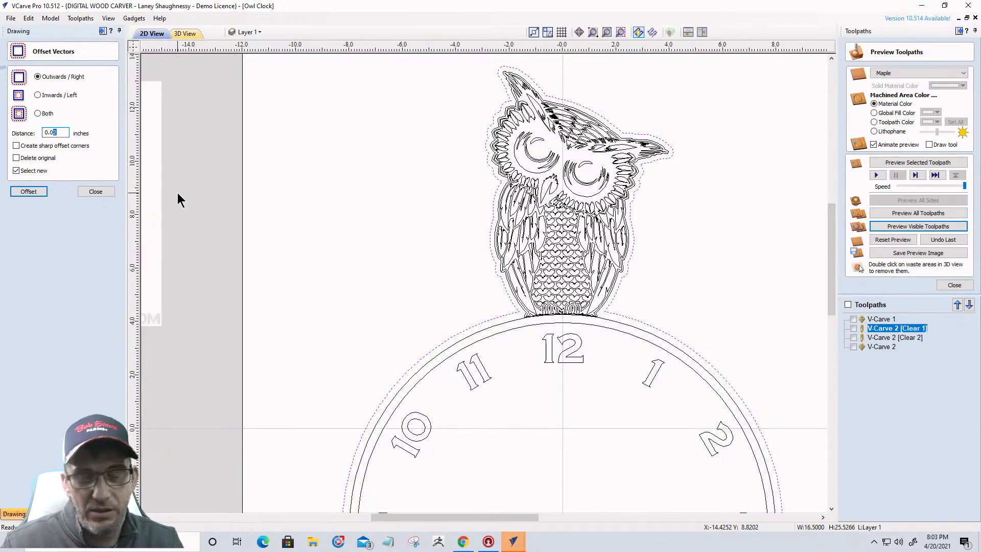
{"action": "key", "text": "BackSpace"}
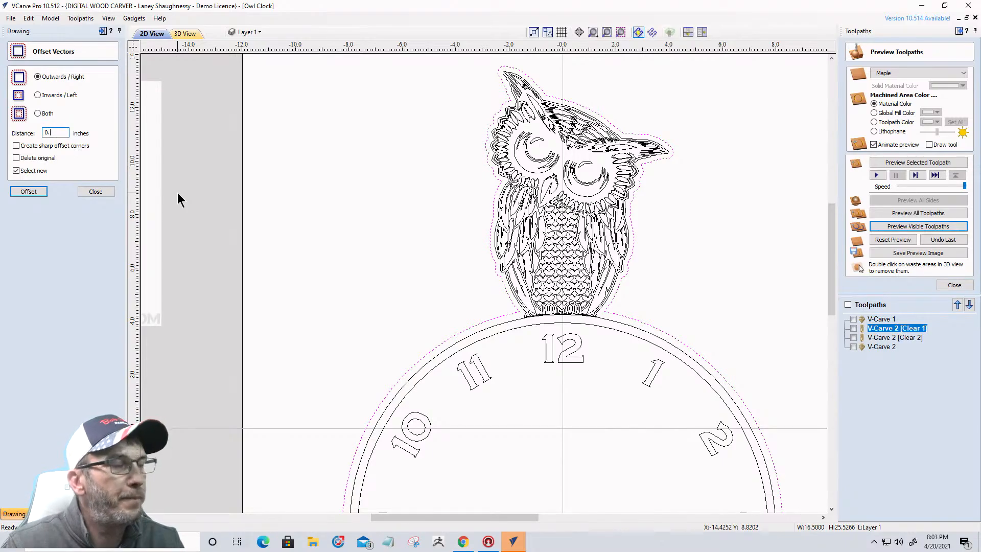
{"action": "type", "text": "25"}
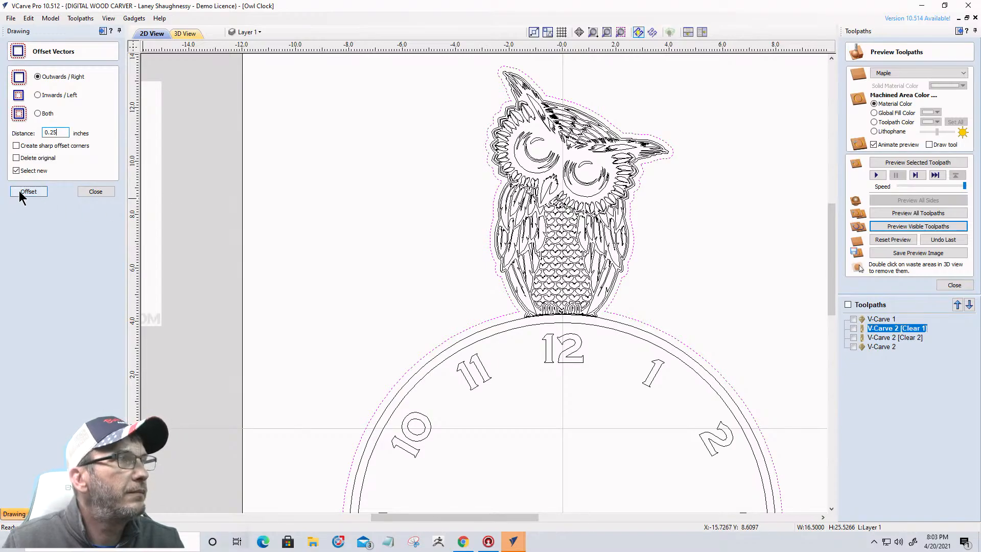
{"action": "left_click", "coordinate": [21, 193]}
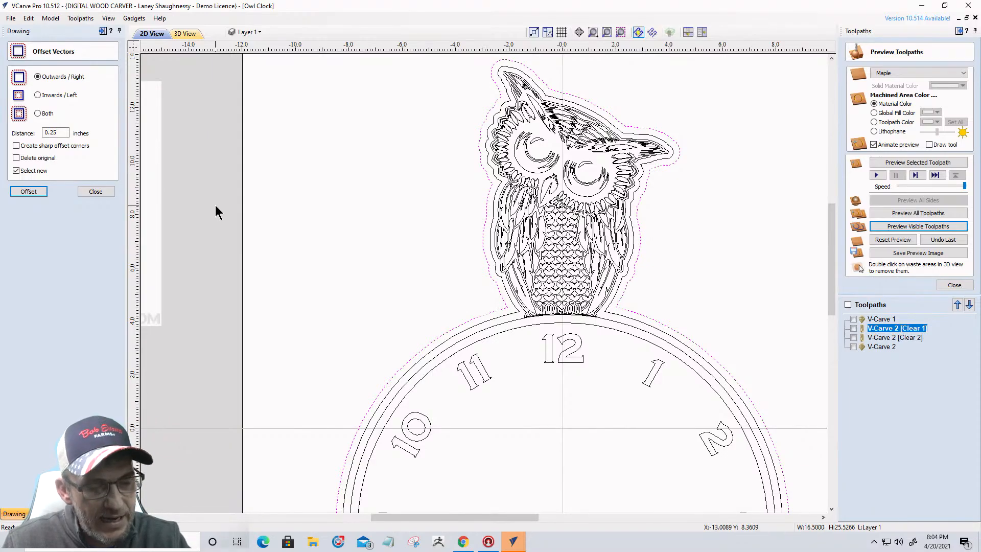
- Undo the last offset and offset the outermost owl-and-clock outline outwards by 0.125 inches instead
{"action": "left_click_drag", "start_coordinate": [50, 133], "coordinate": [72, 136]}
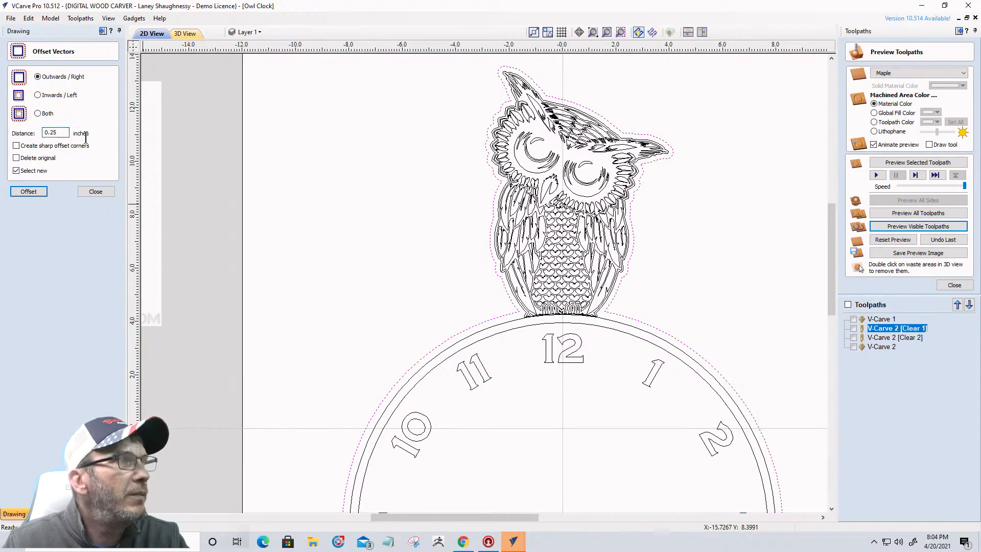
{"action": "type", "text": "12"}
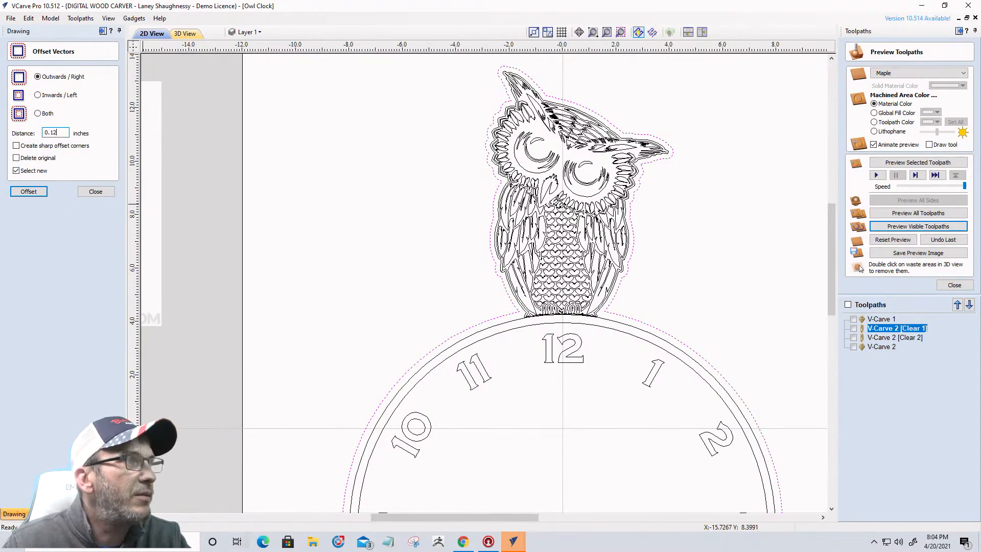
{"action": "left_click", "coordinate": [21, 193]}
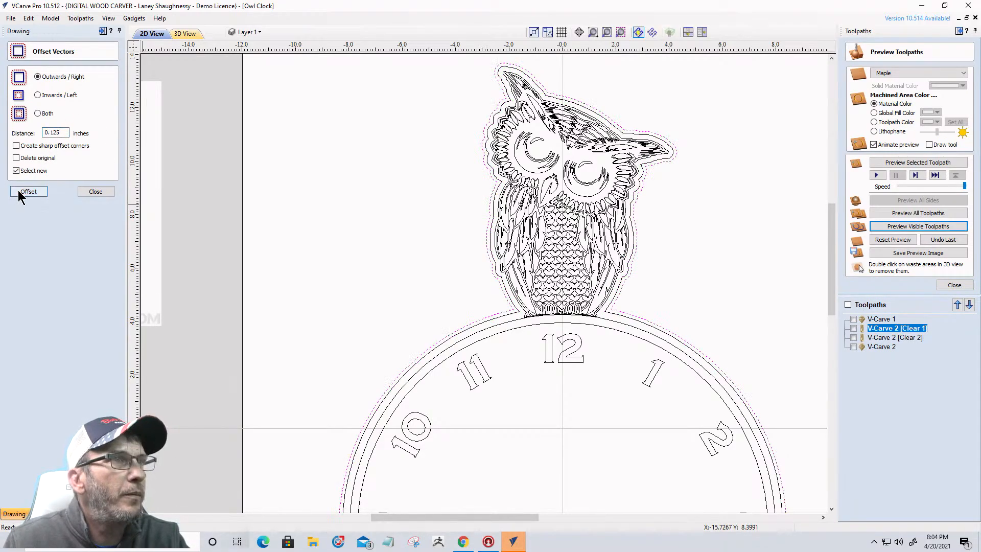
{"action": "left_click", "coordinate": [88, 190]}
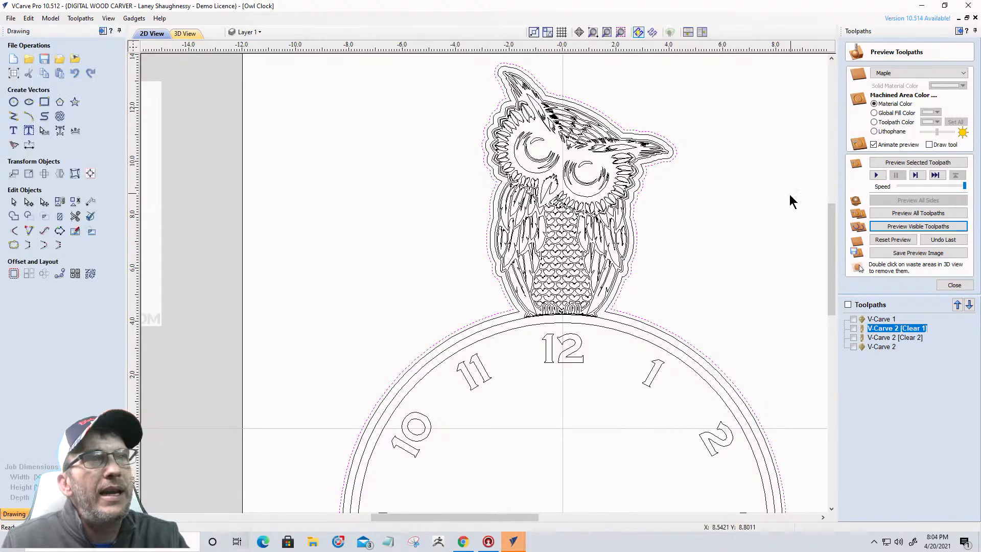
- Create an outside 2D Profile toolpath on the new offset outline, cutting 0.75 inches deep with the 0.25-inch end mill
{"action": "left_click", "coordinate": [953, 285]}
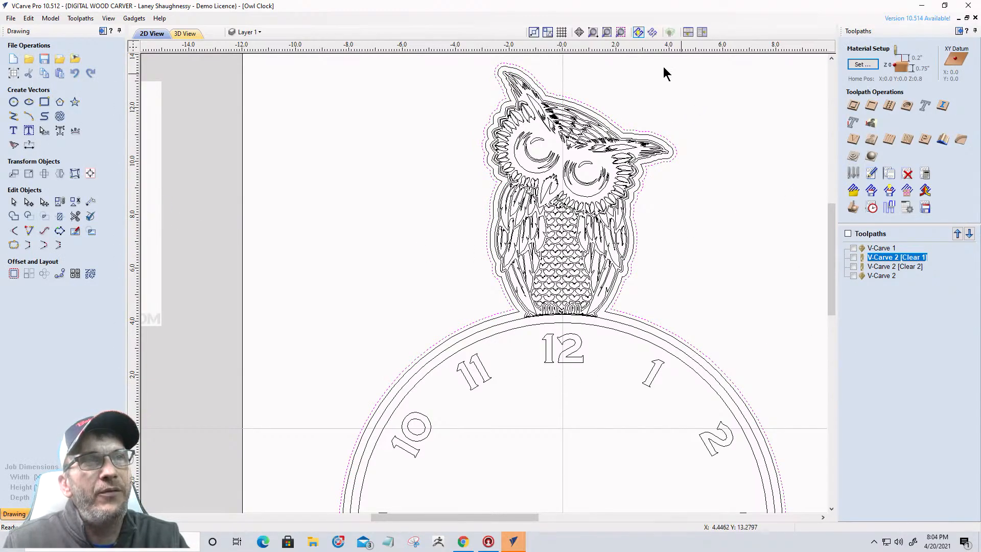
{"action": "left_click", "coordinate": [851, 106]}
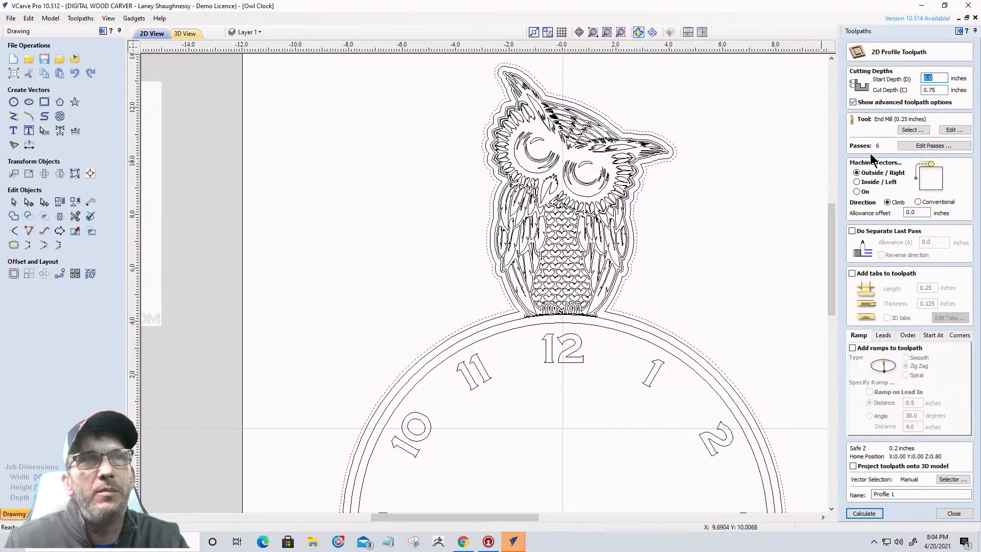
{"action": "left_click", "coordinate": [863, 512]}
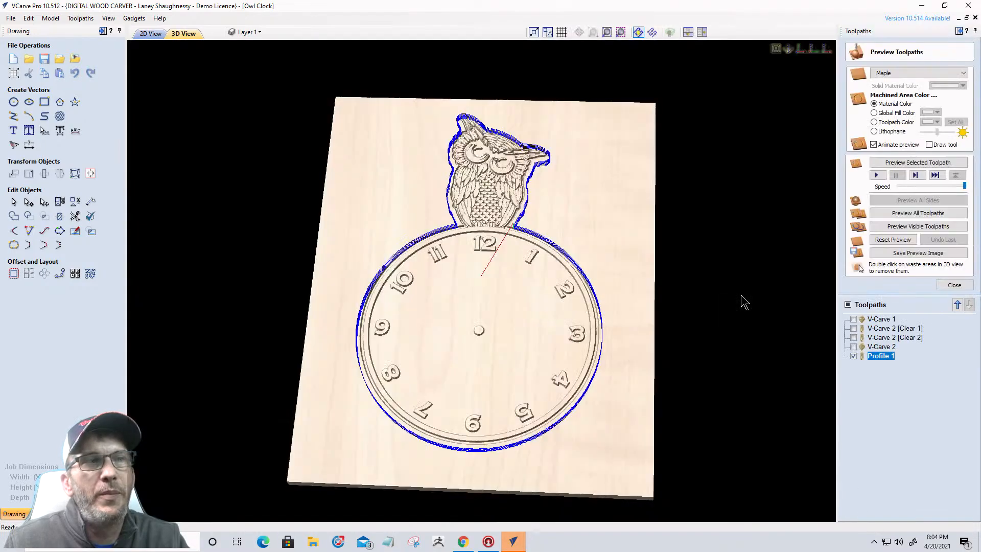
- Simulate the visible Profile 1 cutout and remove the waste material around the clock in the 3D preview
{"action": "left_click", "coordinate": [895, 226]}
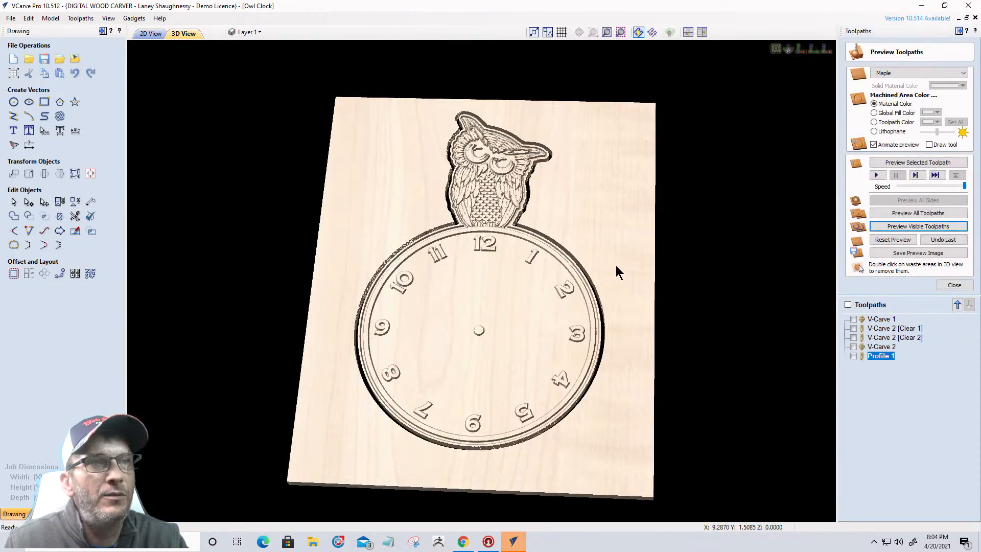
{"action": "double_click", "coordinate": [586, 302]}
{"action": "left_click_drag", "start_coordinate": [477, 335], "coordinate": [465, 283]}
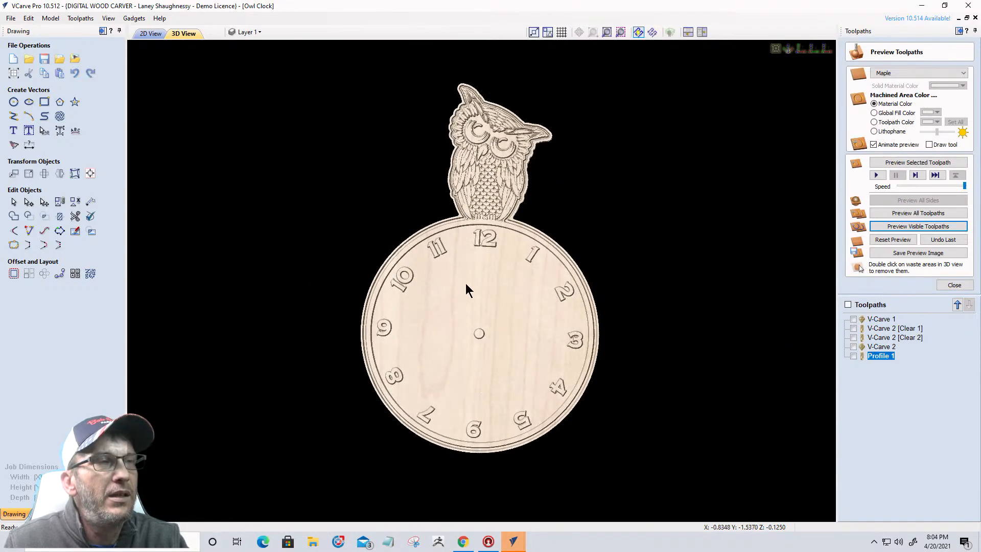
- Show the machined areas in a global fill colour, trying brown before settling on the automatic black
{"action": "left_click", "coordinate": [875, 112]}
{"action": "left_click", "coordinate": [937, 112]}
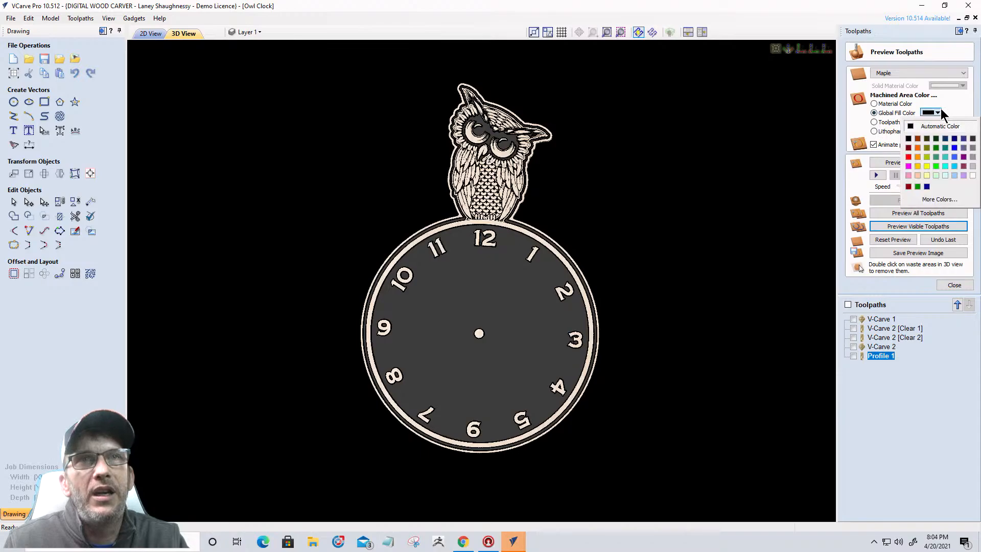
{"action": "left_click", "coordinate": [921, 139]}
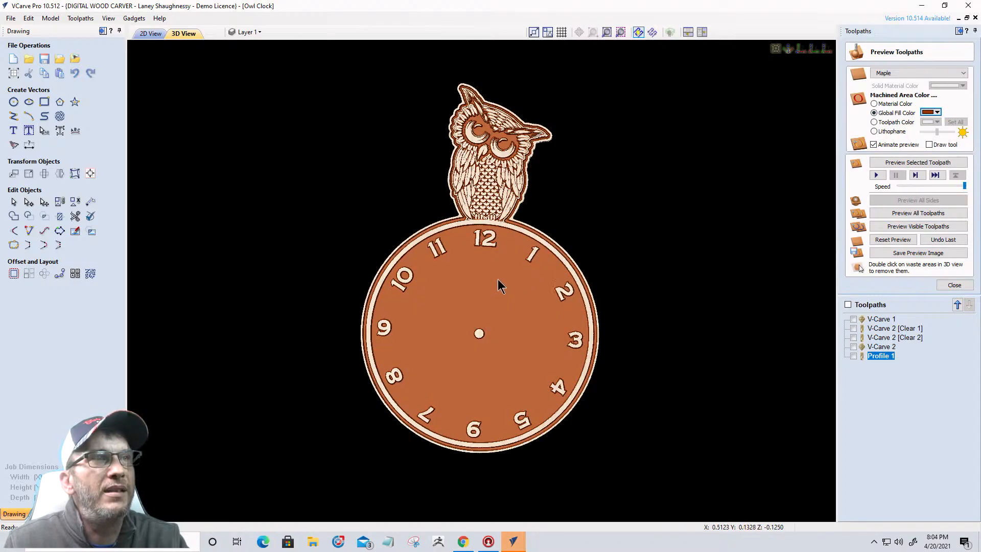
{"action": "left_click", "coordinate": [937, 112]}
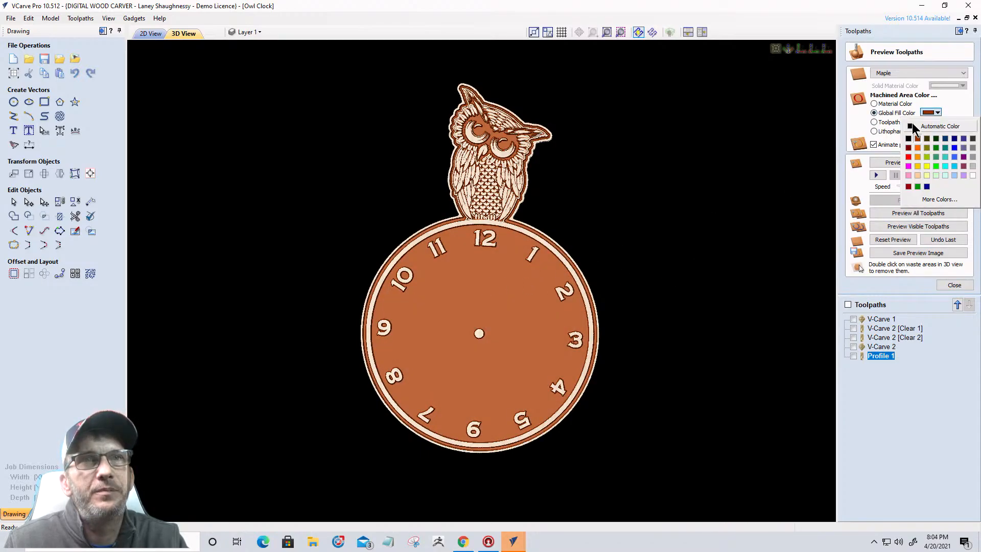
{"action": "left_click", "coordinate": [913, 126]}
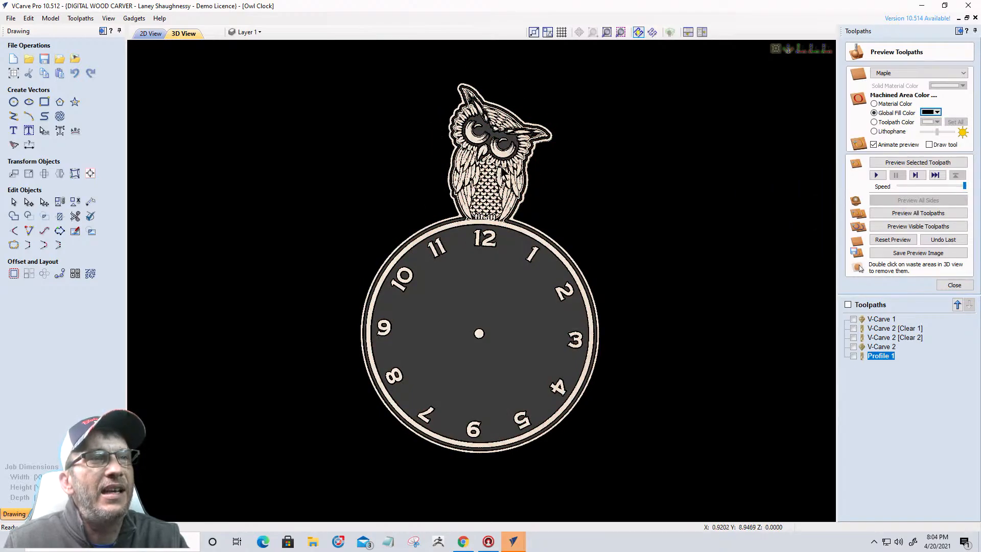
- Examine the carved owl and clock face up close and at an angle in the black-filled 3D preview, ending with a view from above
{"action": "scroll", "coordinate": [471, 154], "scroll_direction": "up", "scroll_amount": 1}
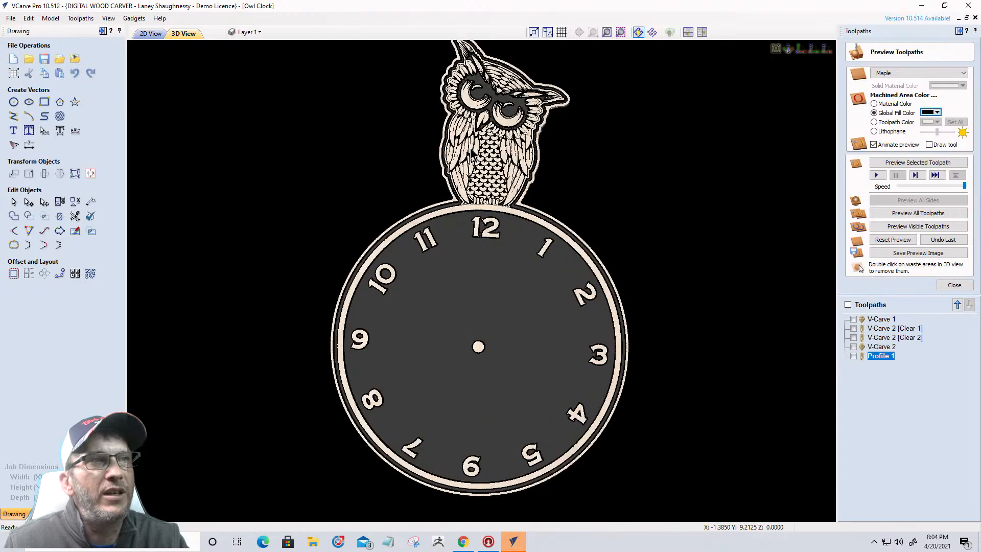
{"action": "scroll", "coordinate": [471, 153], "scroll_direction": "up", "scroll_amount": 4}
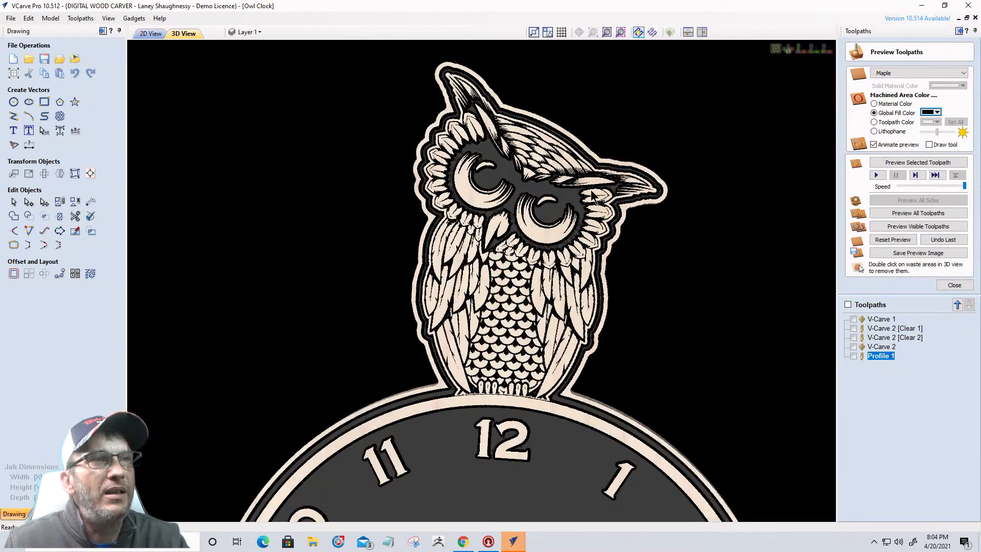
{"action": "scroll", "coordinate": [411, 78], "scroll_direction": "down", "scroll_amount": 2}
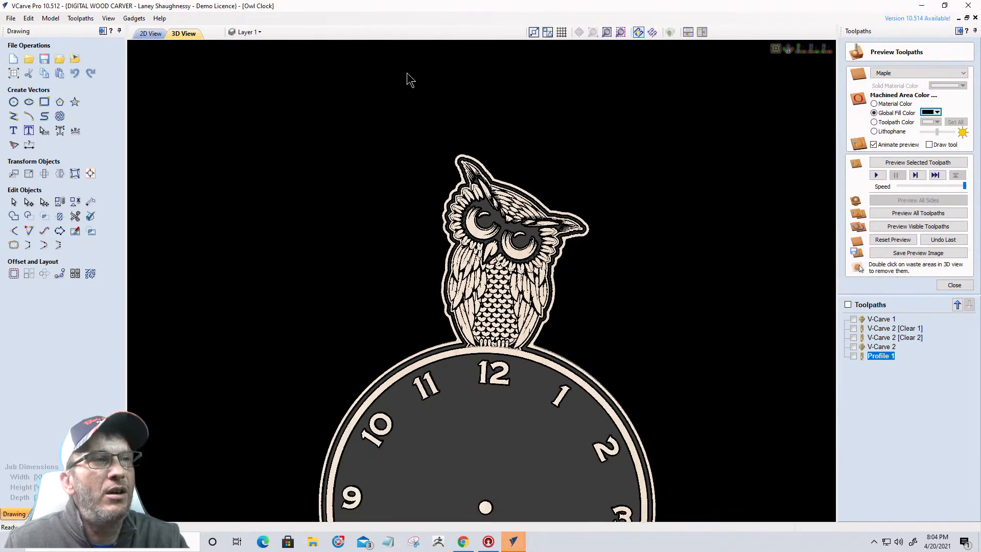
{"action": "middle_click_drag", "start_coordinate": [522, 477], "coordinate": [468, 246]}
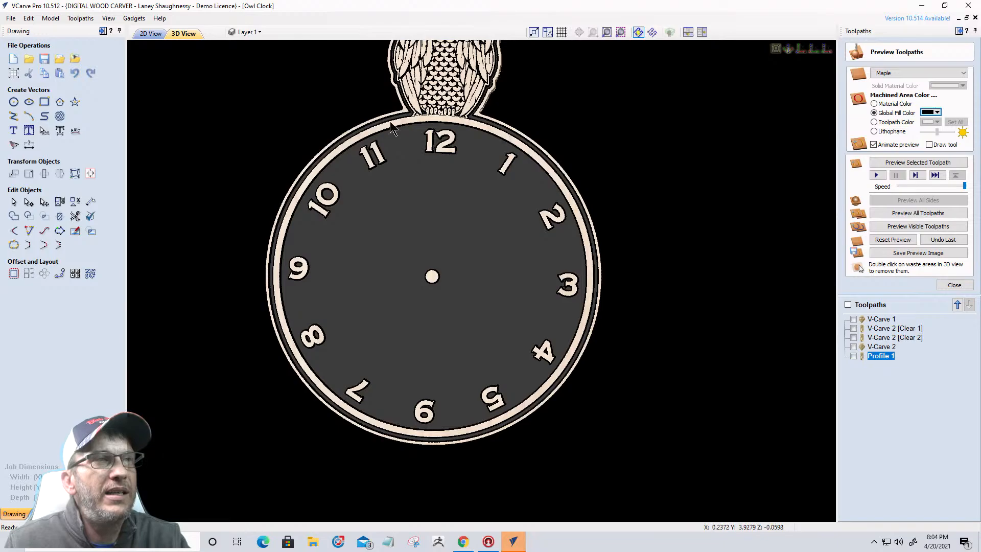
{"action": "scroll", "coordinate": [481, 308], "scroll_direction": "down", "scroll_amount": 5}
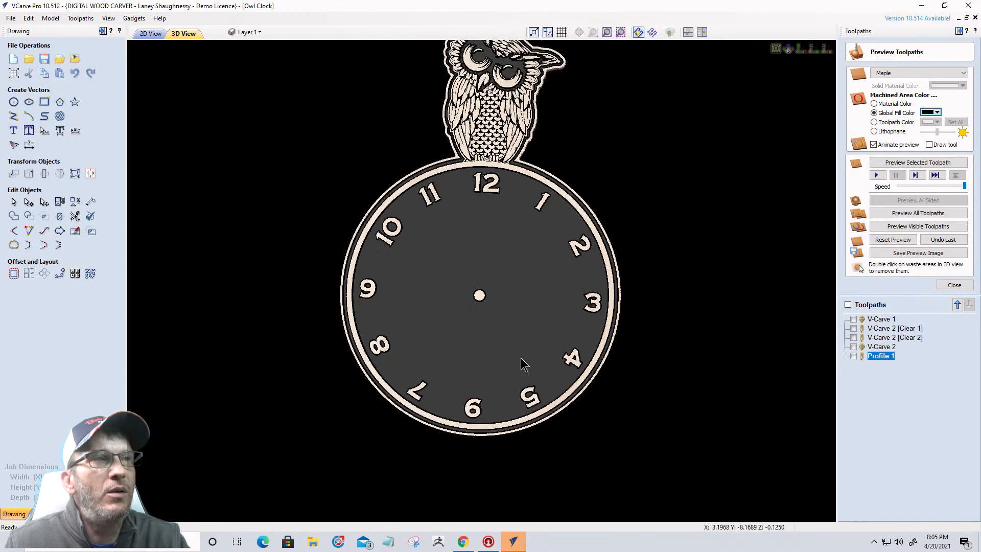
{"action": "left_click_drag", "start_coordinate": [460, 313], "coordinate": [503, 200]}
{"action": "left_click_drag", "start_coordinate": [302, 208], "coordinate": [456, 296]}
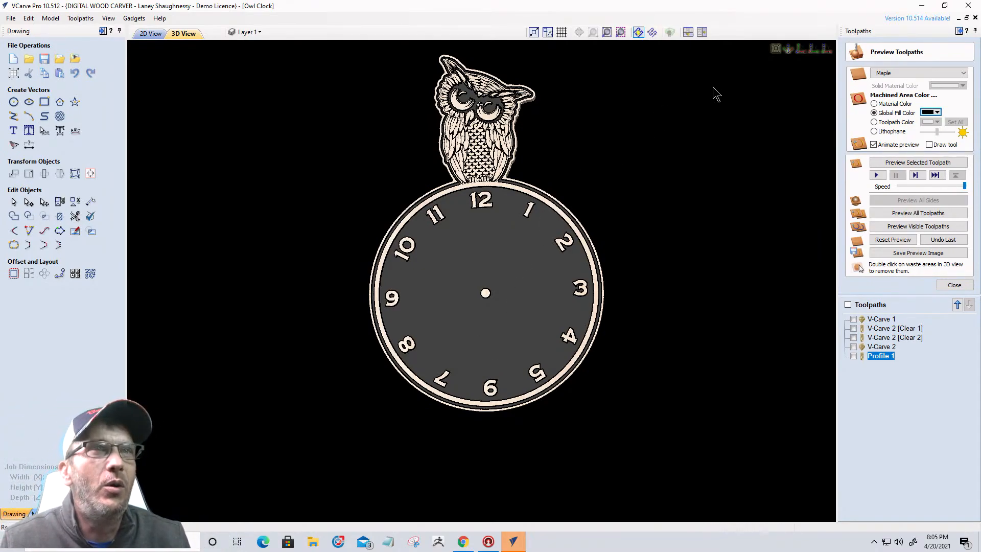
{"action": "left_click", "coordinate": [802, 51]}
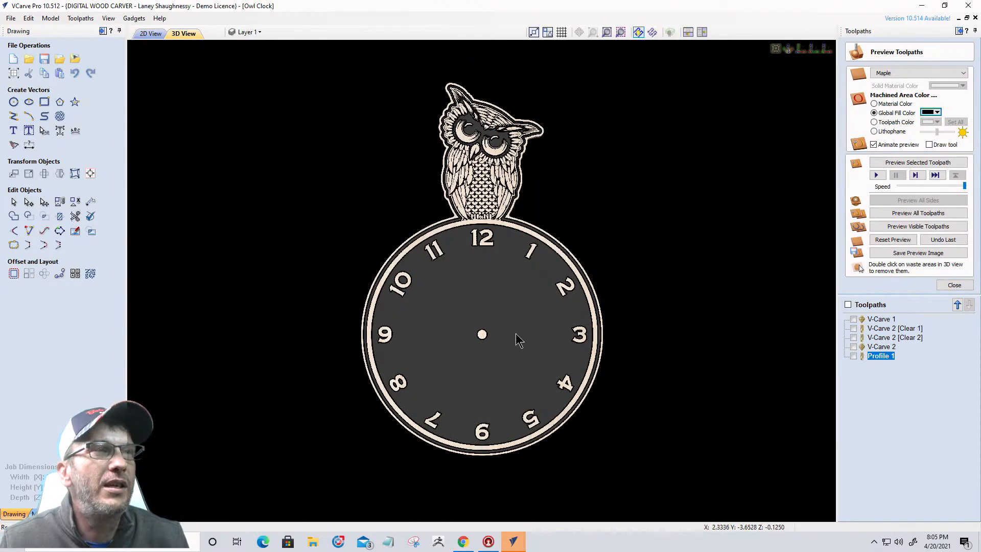
- Inspect the numerals, border and cut edges of the whole clock from above and in a tilted 3D view
{"action": "scroll", "coordinate": [517, 339], "scroll_direction": "up", "scroll_amount": 2}
{"action": "scroll", "coordinate": [518, 340], "scroll_direction": "down", "scroll_amount": 1}
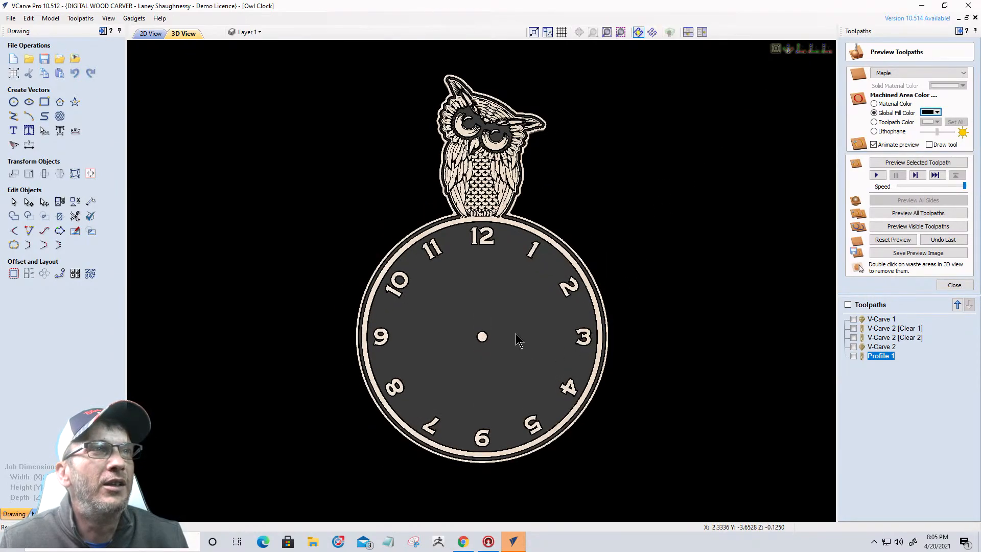
{"action": "scroll", "coordinate": [467, 194], "scroll_direction": "up", "scroll_amount": 2}
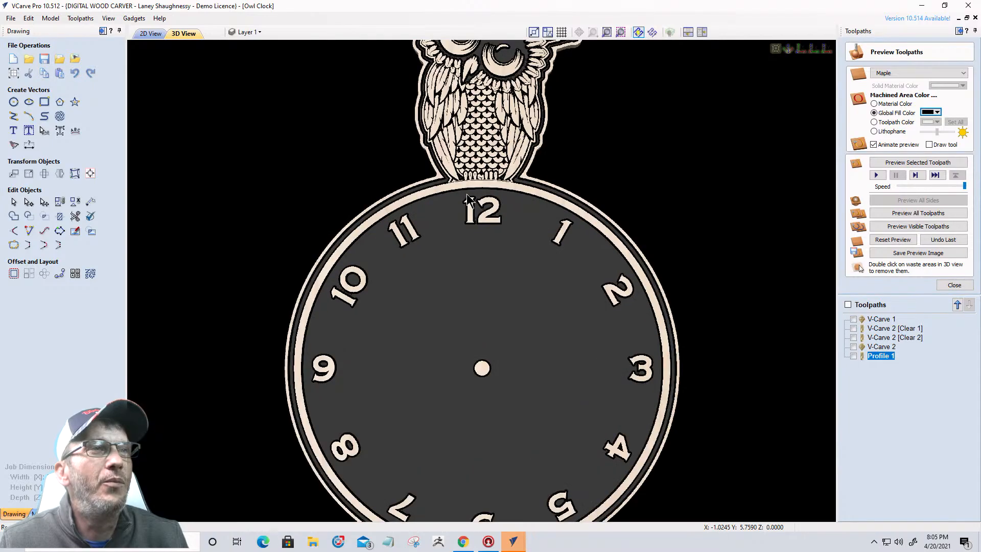
{"action": "scroll", "coordinate": [468, 194], "scroll_direction": "down", "scroll_amount": 2}
{"action": "scroll", "coordinate": [439, 315], "scroll_direction": "up", "scroll_amount": 1}
{"action": "mouse_move", "coordinate": [440, 314]}
{"action": "left_mouse_down"}
{"action": "mouse_move", "coordinate": [697, 291]}
{"action": "mouse_move", "coordinate": [424, 321]}
{"action": "mouse_move", "coordinate": [192, 317]}
{"action": "mouse_move", "coordinate": [432, 307]}
{"action": "left_mouse_up"}
{"action": "left_click", "coordinate": [788, 49]}
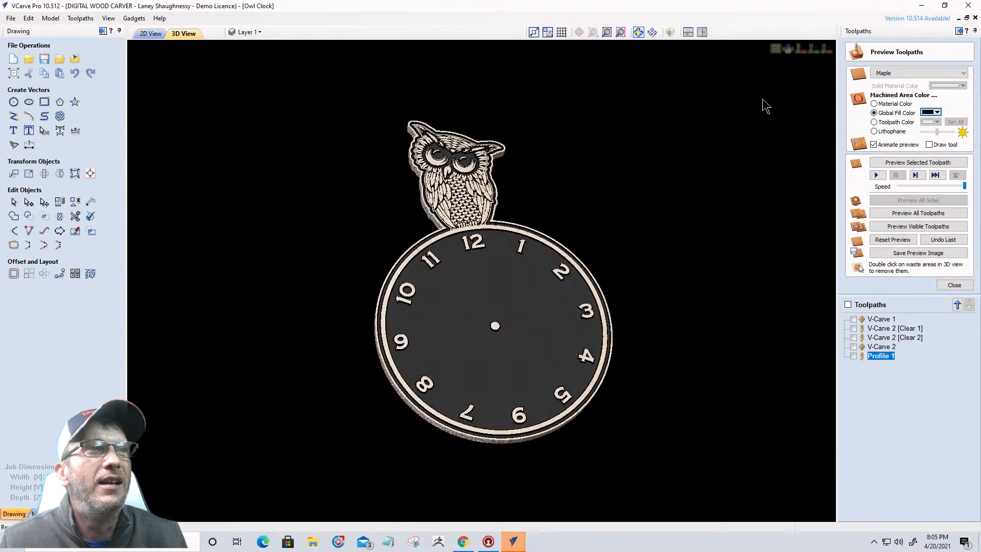
{"action": "left_click", "coordinate": [801, 50]}
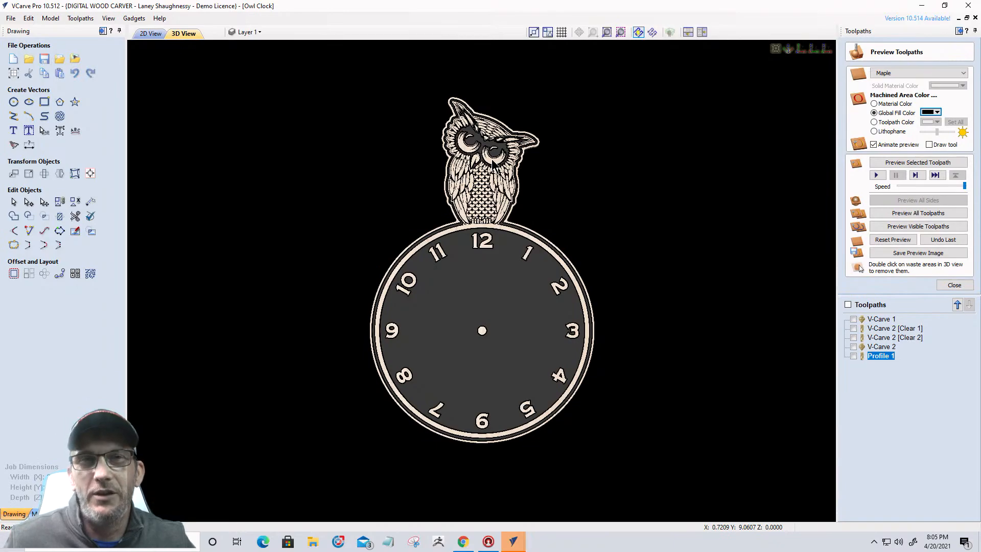
- Save the Owl Clock project
{"action": "left_click", "coordinate": [44, 59]}
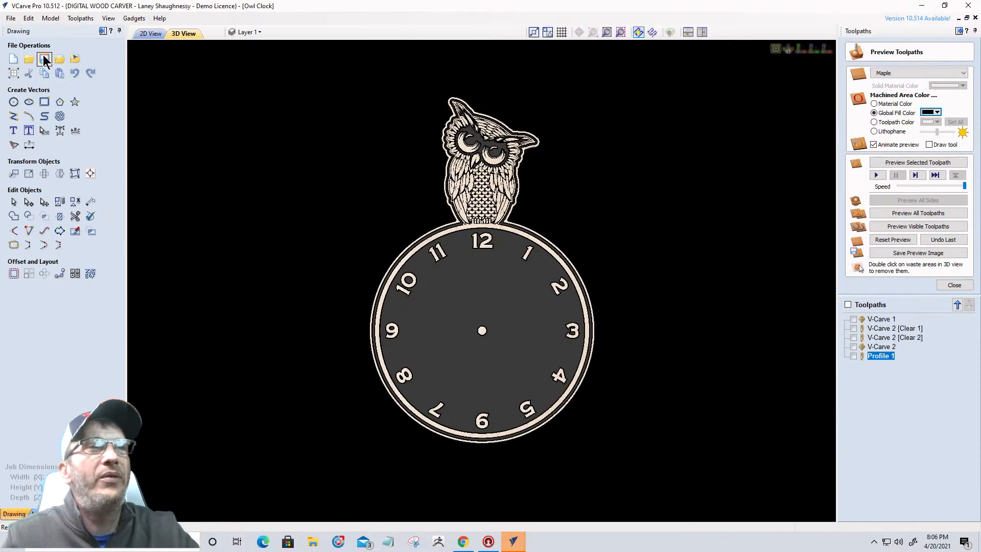
{"action": "scroll", "coordinate": [482, 281], "scroll_direction": "up", "scroll_amount": 2}
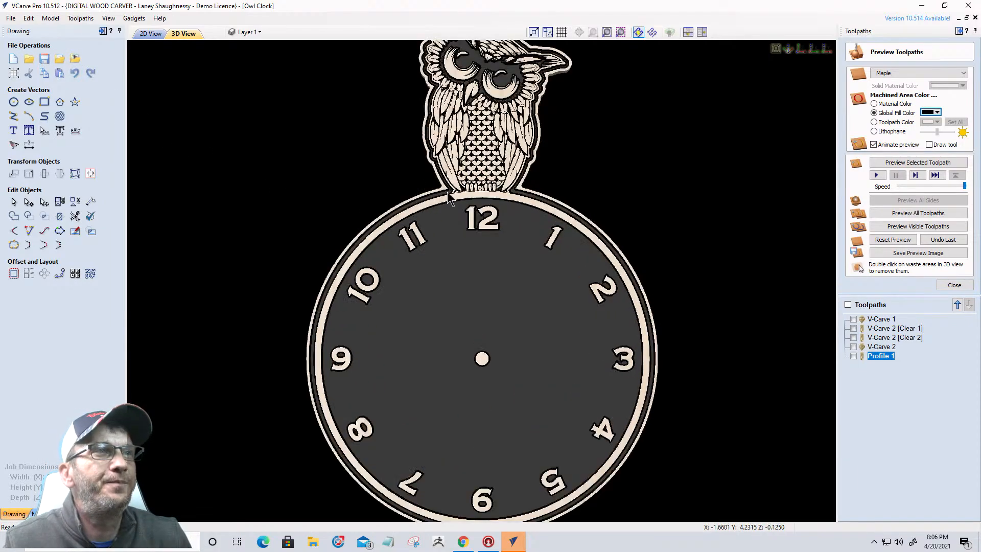
{"action": "scroll", "coordinate": [486, 234], "scroll_direction": "down", "scroll_amount": 3}
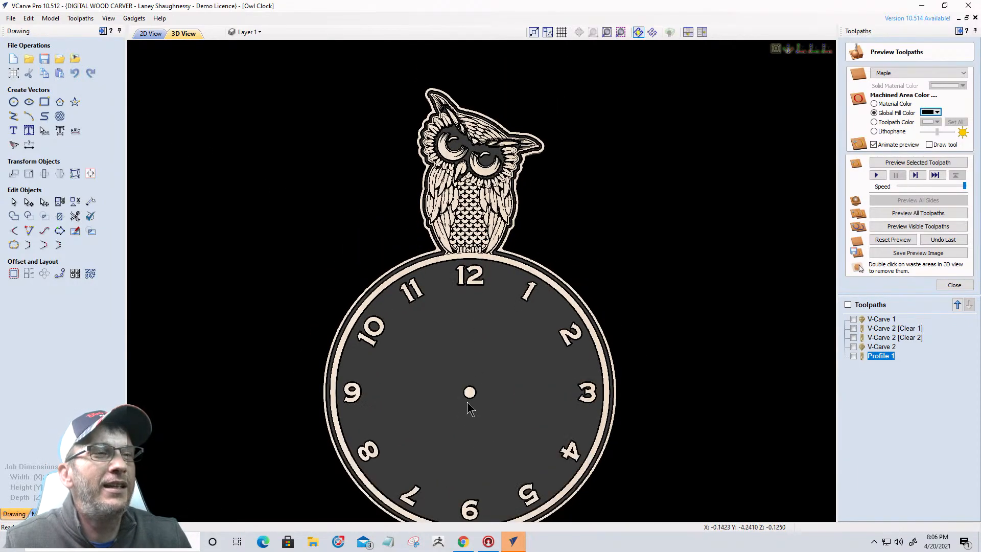
{"action": "scroll", "coordinate": [477, 350], "scroll_direction": "down", "scroll_amount": 3}
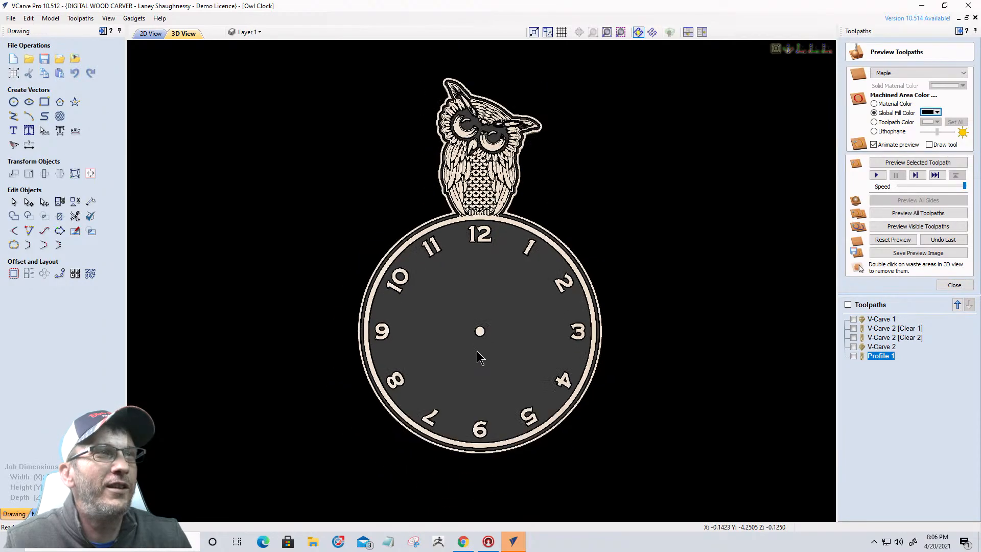
{"action": "scroll", "coordinate": [479, 349], "scroll_direction": "up", "scroll_amount": 3}
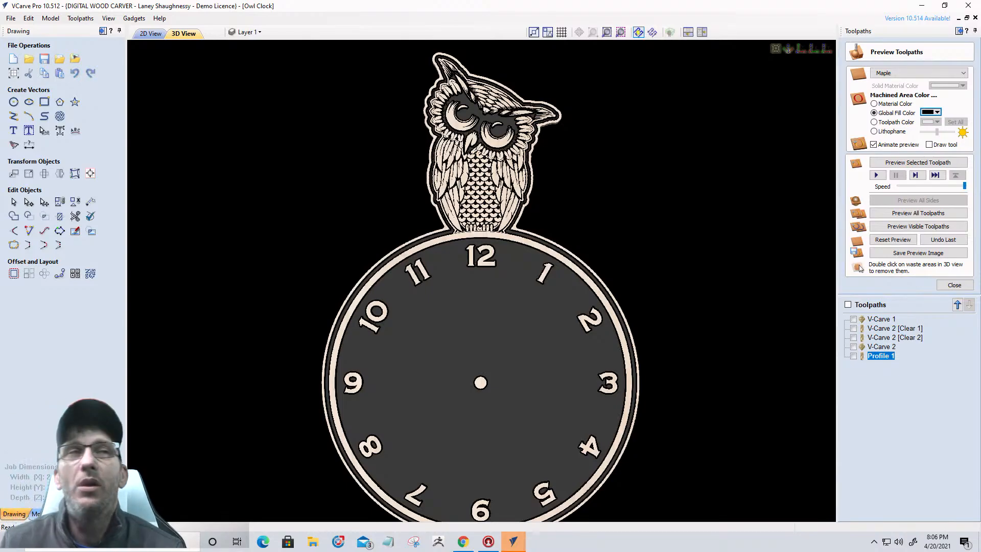
- Place the Dome_Dish_30 model from the Domes (Dishes) clipart over the owl in the 2D view and enlarge it to about 13.92 inches
{"action": "left_click", "coordinate": [146, 33]}
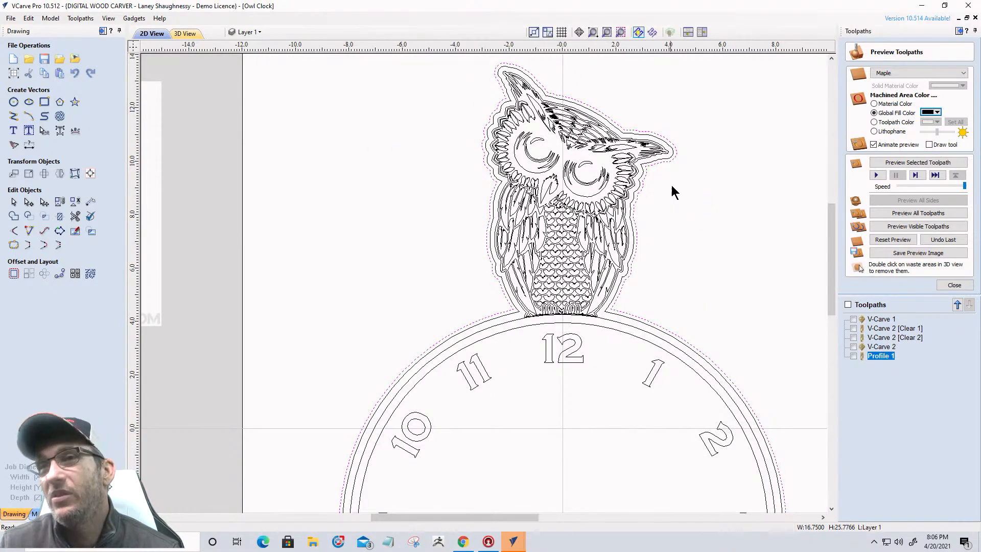
{"action": "scroll", "coordinate": [675, 172], "scroll_direction": "down", "scroll_amount": 2}
{"action": "scroll", "coordinate": [645, 169], "scroll_direction": "down", "scroll_amount": 1}
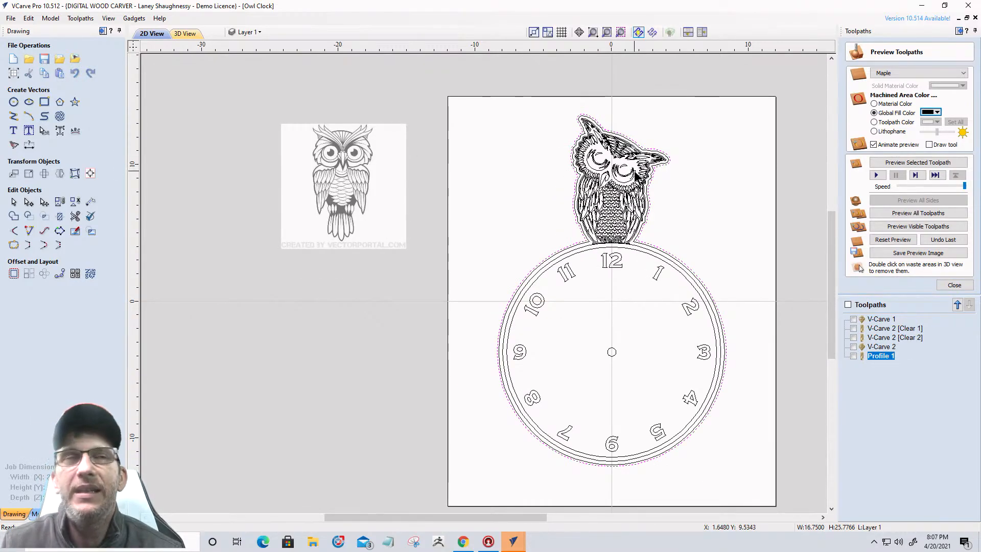
{"action": "scroll", "coordinate": [748, 184], "scroll_direction": "up", "scroll_amount": 1}
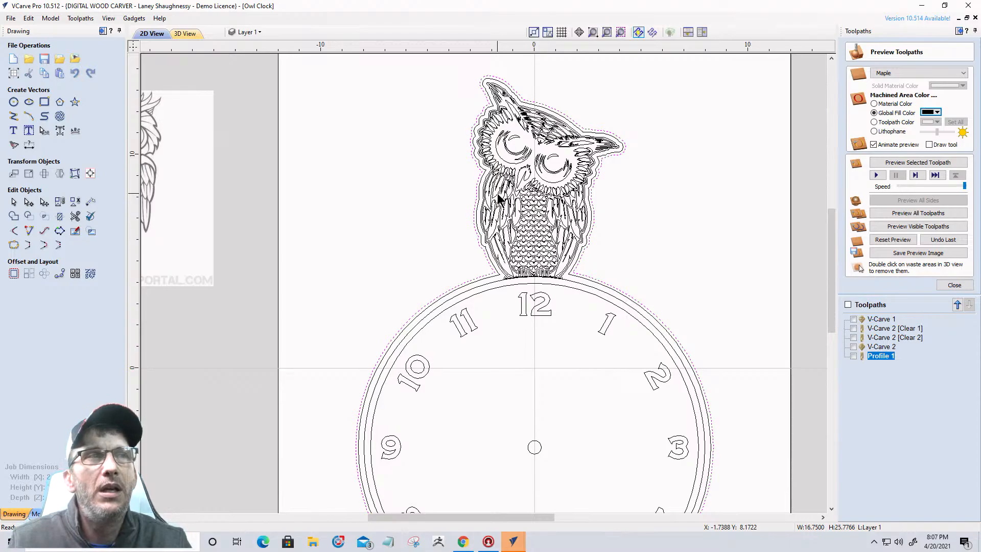
{"action": "left_click", "coordinate": [72, 514]}
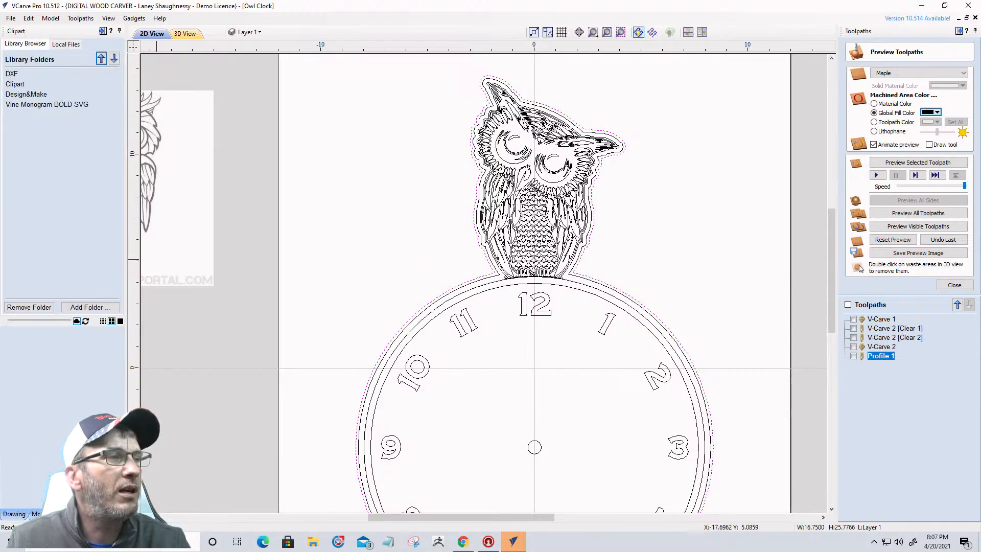
{"action": "double_click", "coordinate": [15, 85]}
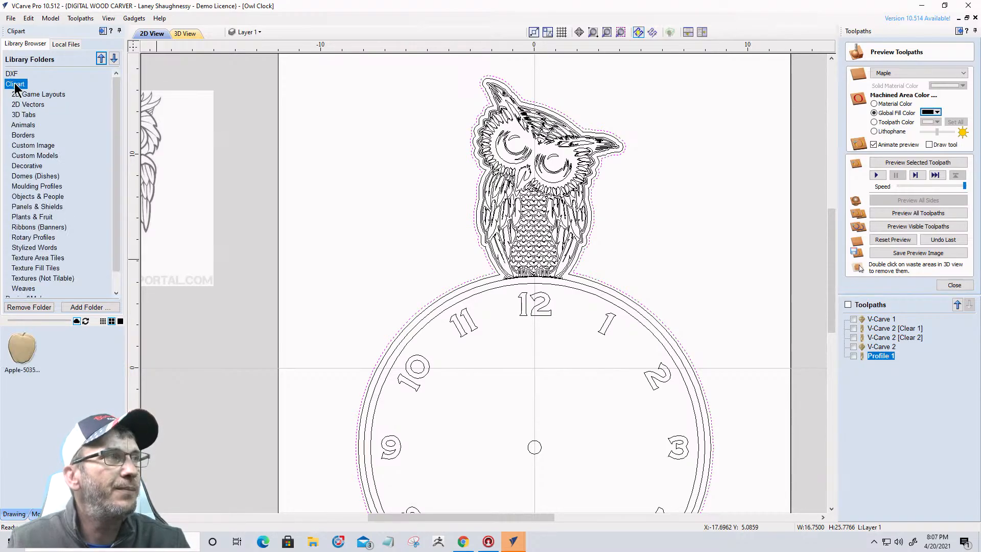
{"action": "left_click", "coordinate": [22, 178]}
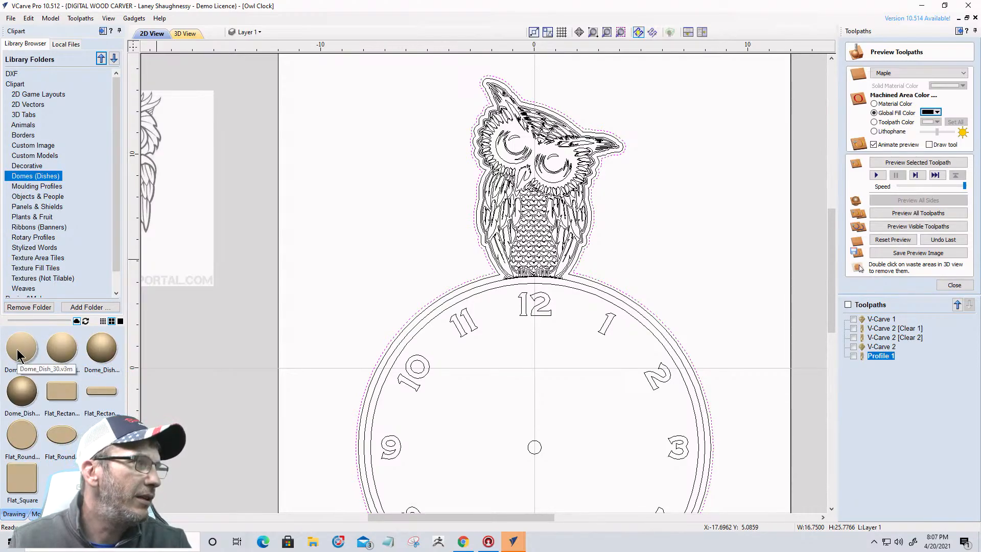
{"action": "mouse_move", "coordinate": [17, 351]}
{"action": "left_mouse_down"}
{"action": "mouse_move", "coordinate": [509, 195]}
{"action": "mouse_move", "coordinate": [545, 196]}
{"action": "mouse_move", "coordinate": [527, 195]}
{"action": "mouse_move", "coordinate": [535, 194]}
{"action": "left_mouse_up"}
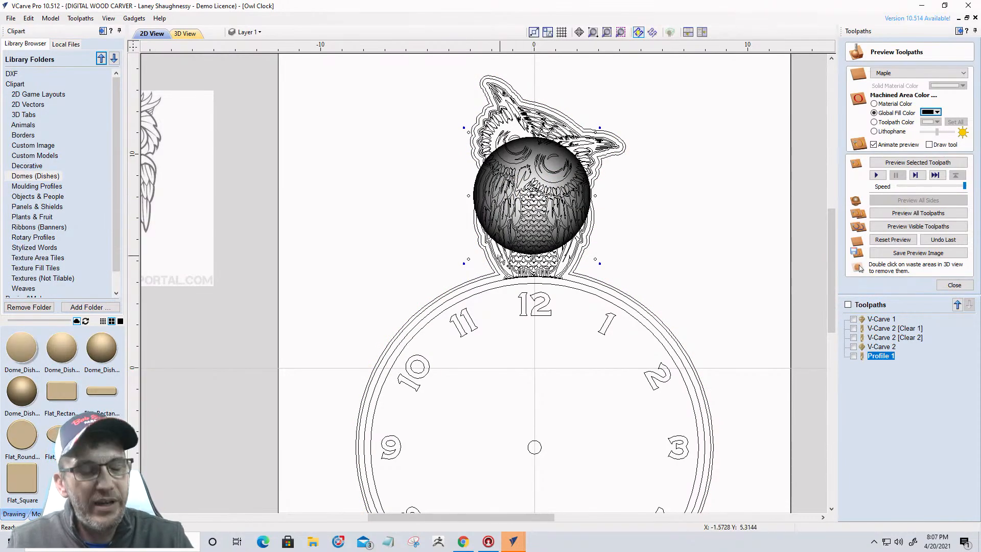
{"action": "left_click_drag", "start_coordinate": [468, 259], "coordinate": [379, 404]}
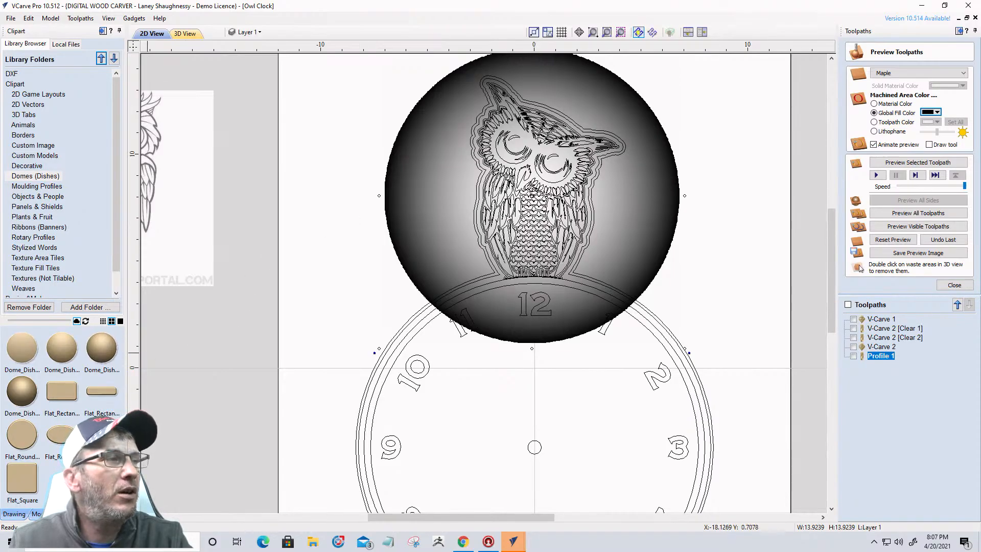
- Try to set the shape height of the Dome_Dish_30 component to 0.625 inches in its component properties
{"action": "left_click", "coordinate": [37, 516]}
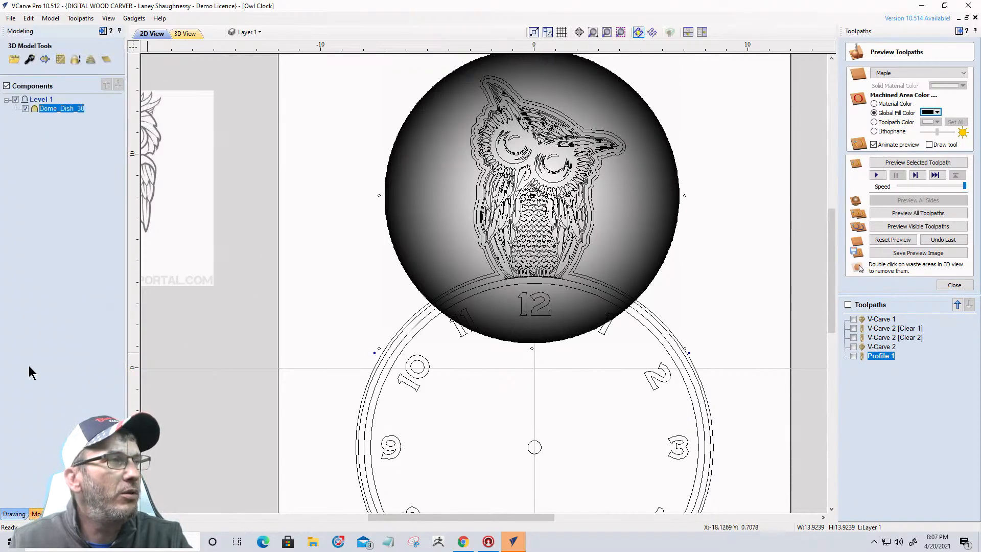
{"action": "left_click", "coordinate": [30, 59]}
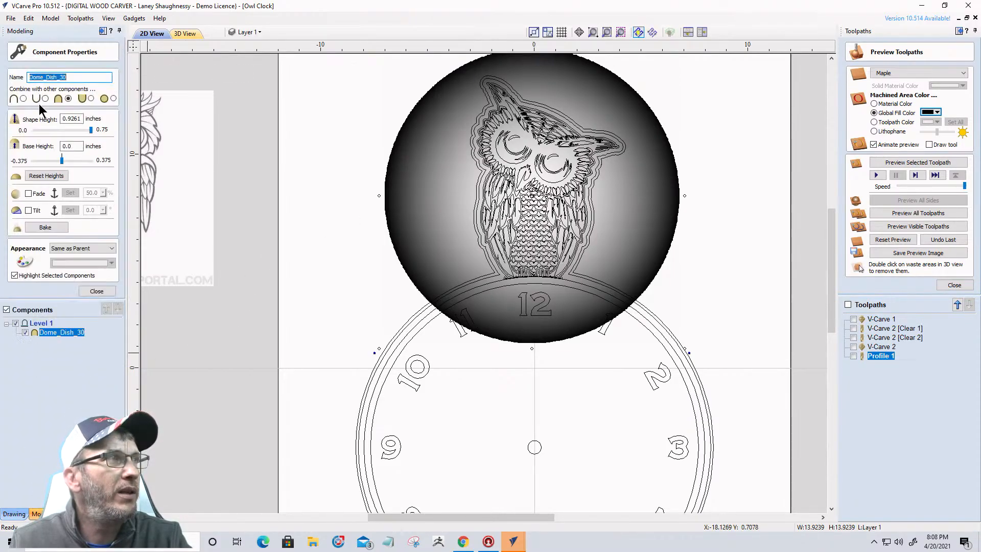
{"action": "left_click_drag", "start_coordinate": [66, 119], "coordinate": [96, 118]}
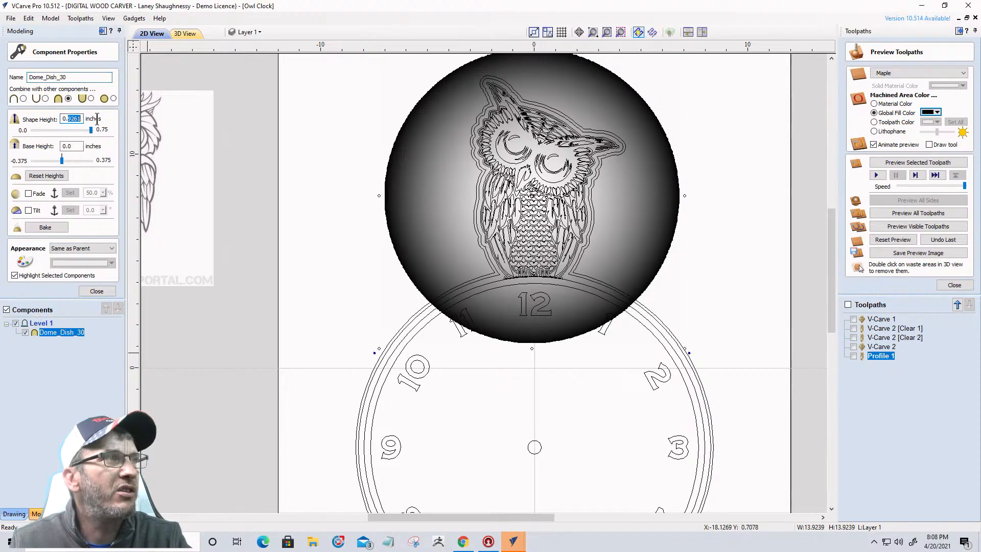
{"action": "left_click", "coordinate": [185, 34]}
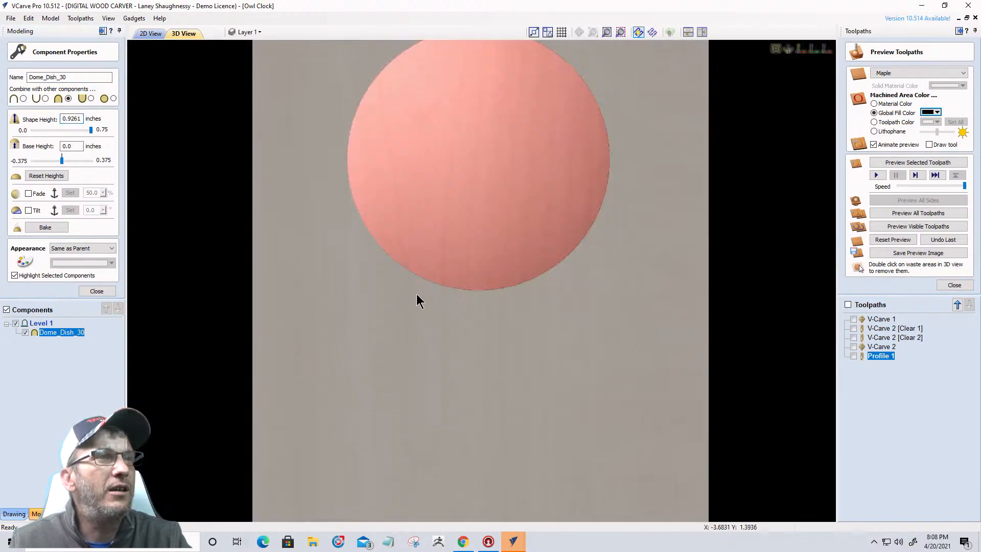
{"action": "left_click_drag", "start_coordinate": [462, 333], "coordinate": [481, 233]}
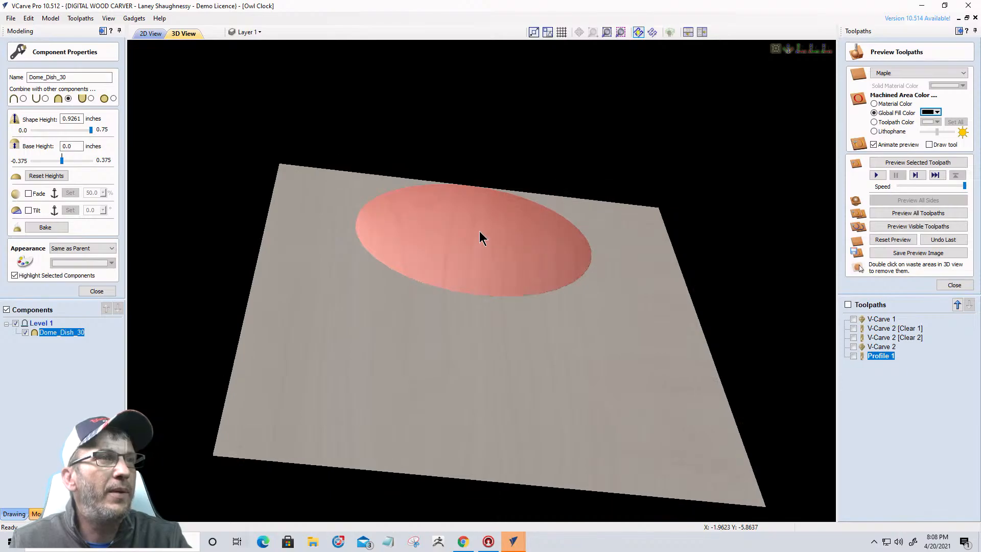
{"action": "left_click_drag", "start_coordinate": [63, 119], "coordinate": [82, 122]}
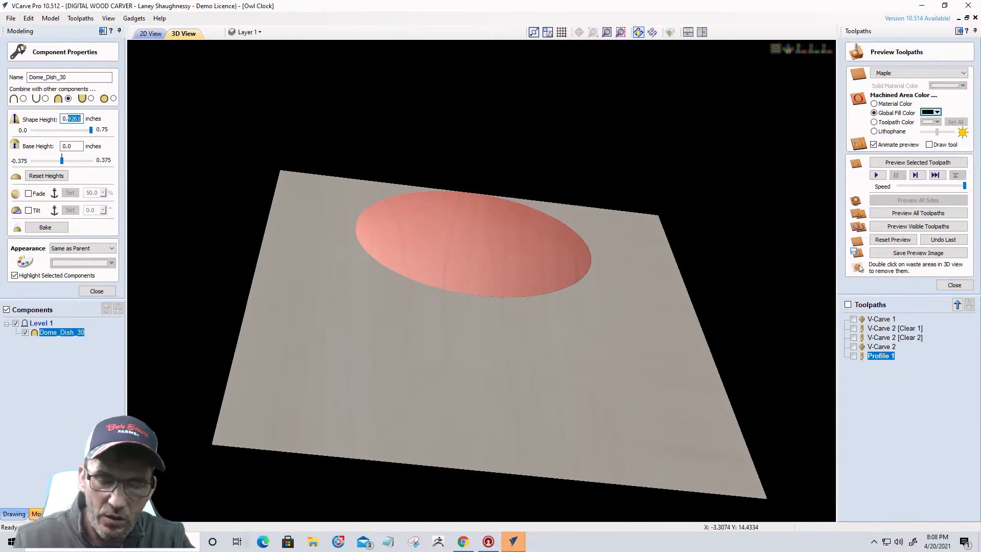
{"action": "key", "text": "BackSpace"}
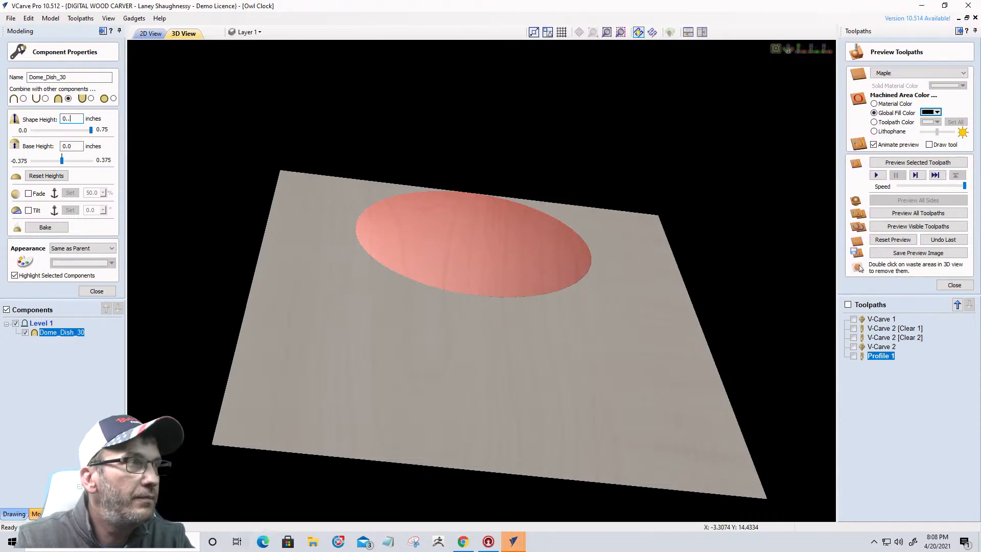
{"action": "type", "text": "625"}
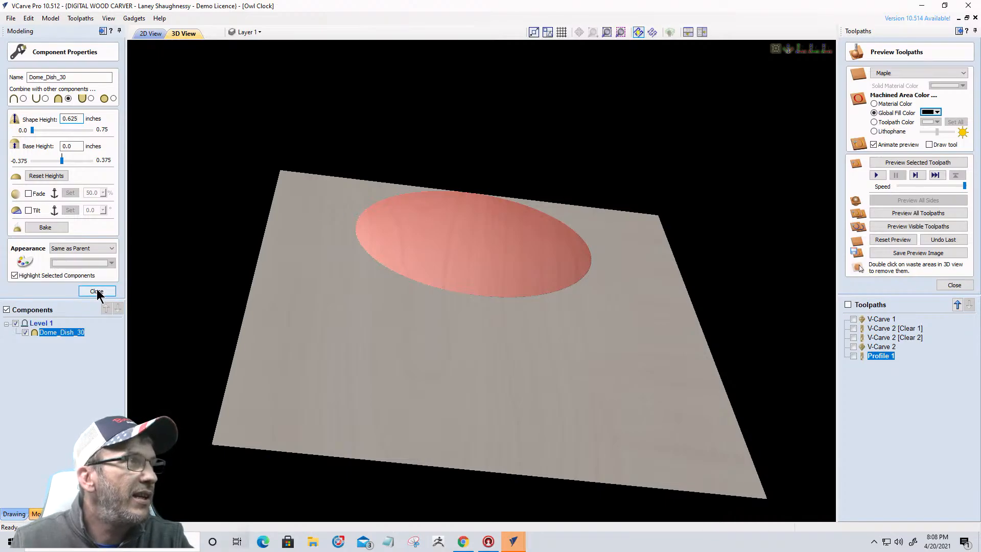
{"action": "left_click", "coordinate": [72, 146]}
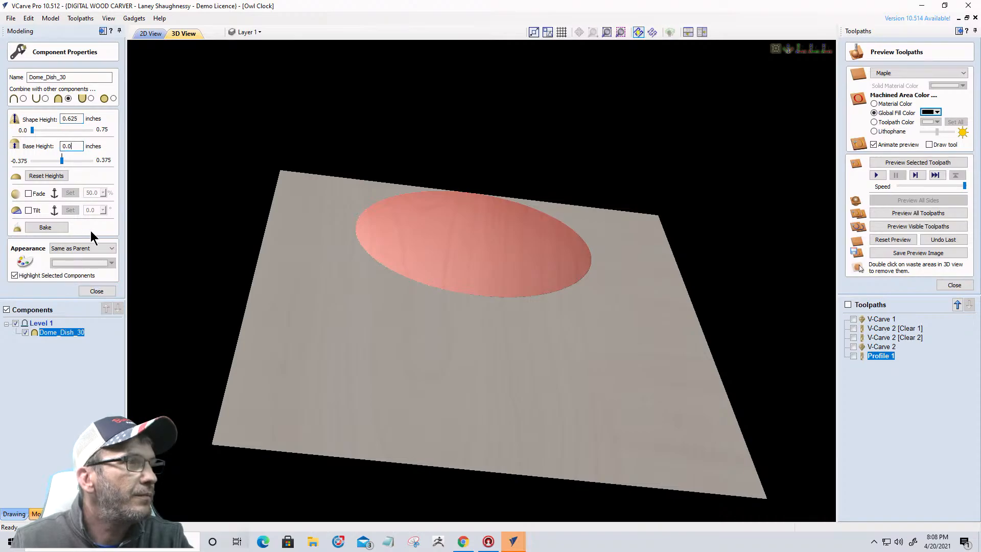
{"action": "left_click", "coordinate": [97, 292]}
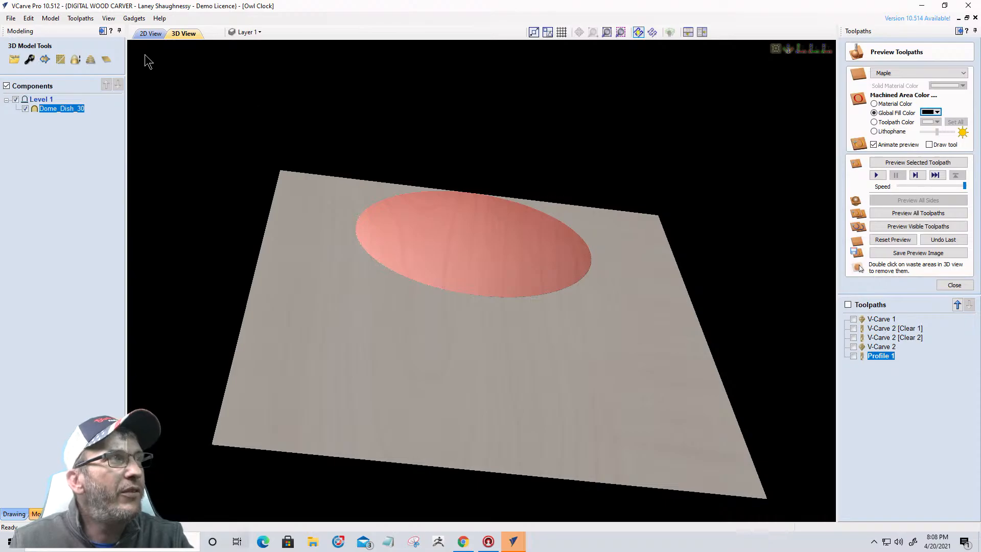
- Clip the Level 1 dome to the owl's outline, discarding everything outside it, and check the shape in 3D
{"action": "left_click", "coordinate": [148, 33]}
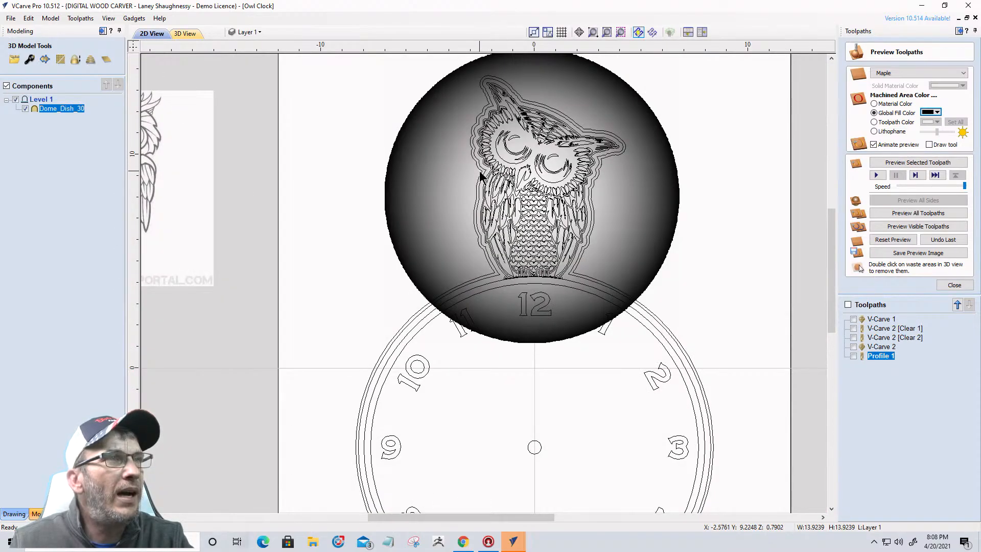
{"action": "scroll", "coordinate": [480, 176], "scroll_direction": "up", "scroll_amount": 3}
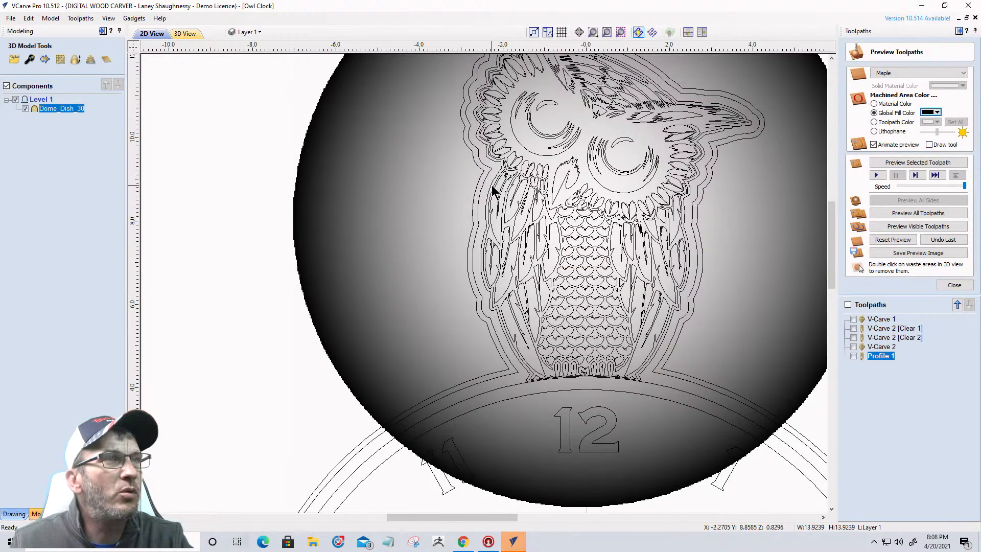
{"action": "left_click", "coordinate": [487, 217]}
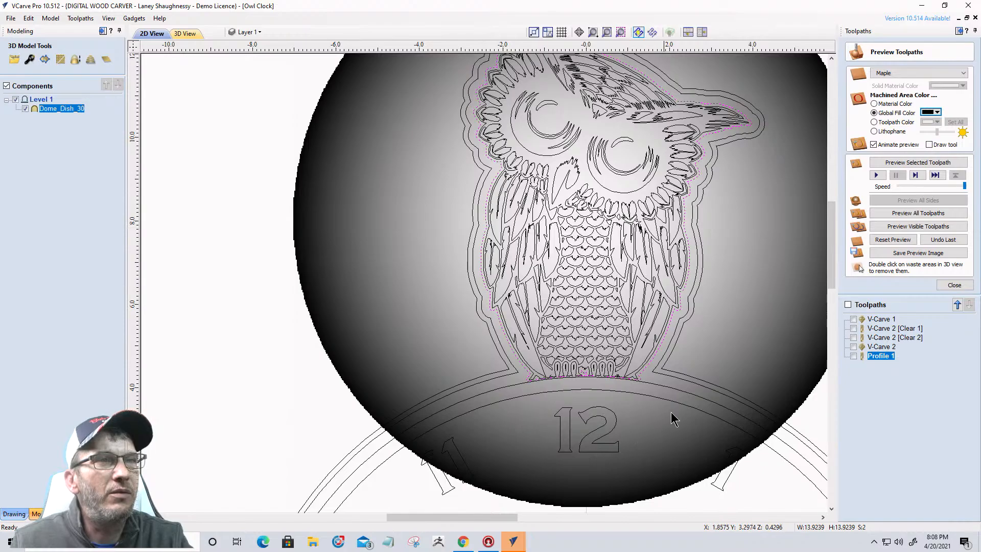
{"action": "scroll", "coordinate": [676, 264], "scroll_direction": "down", "scroll_amount": 2}
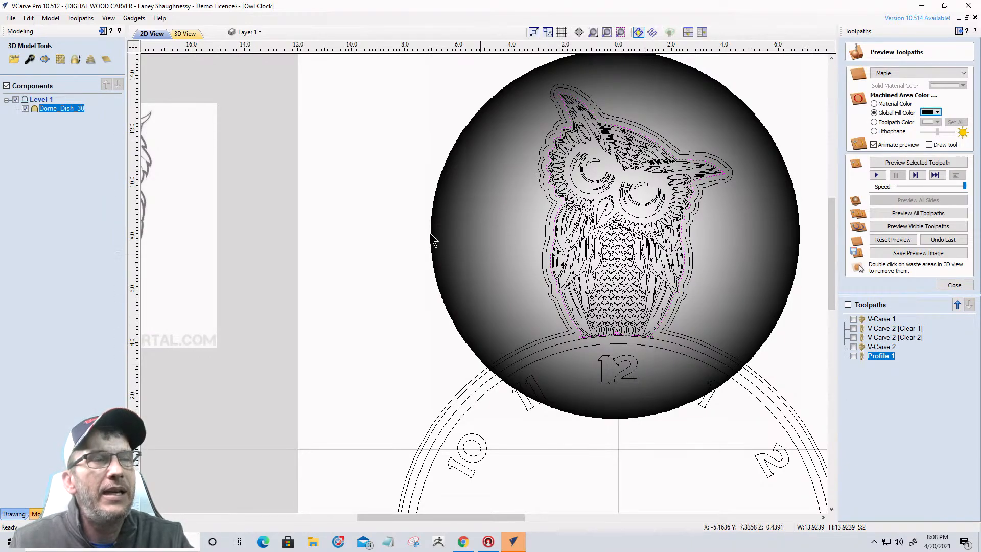
{"action": "left_click", "coordinate": [42, 100]}
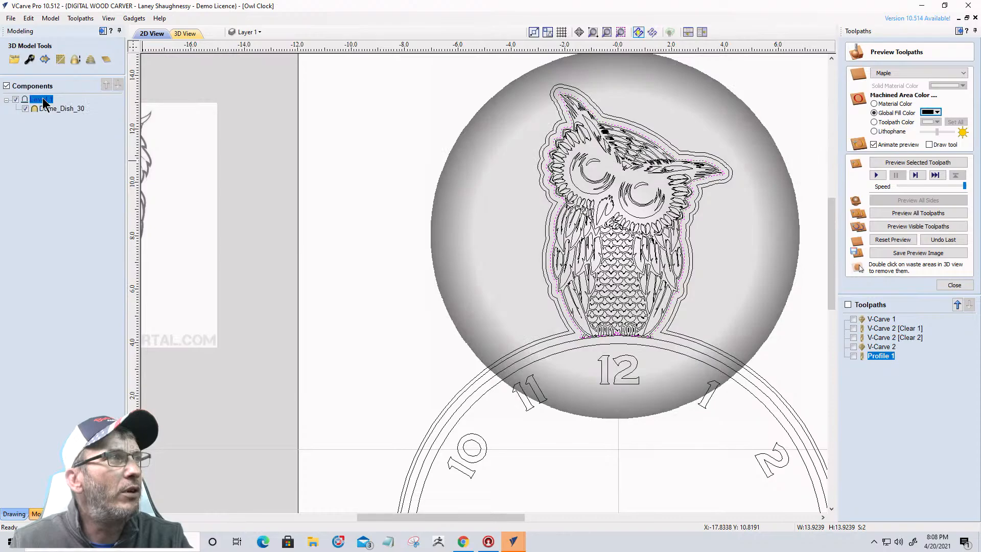
{"action": "right_click", "coordinate": [42, 100]}
{"action": "mouse_move", "coordinate": [123, 154]}
{"action": "left_click", "coordinate": [162, 155]}
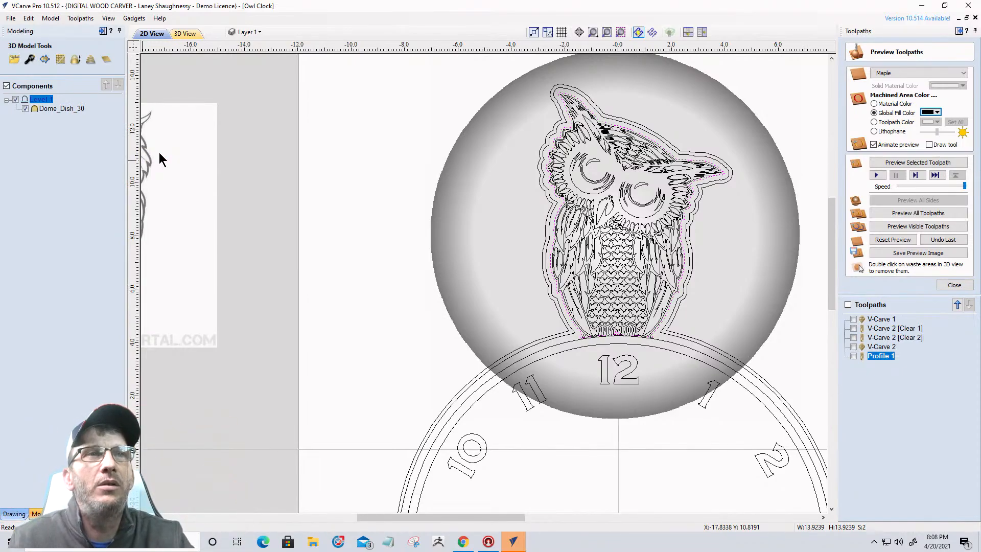
{"action": "left_click", "coordinate": [189, 35]}
{"action": "left_click_drag", "start_coordinate": [446, 272], "coordinate": [446, 352]}
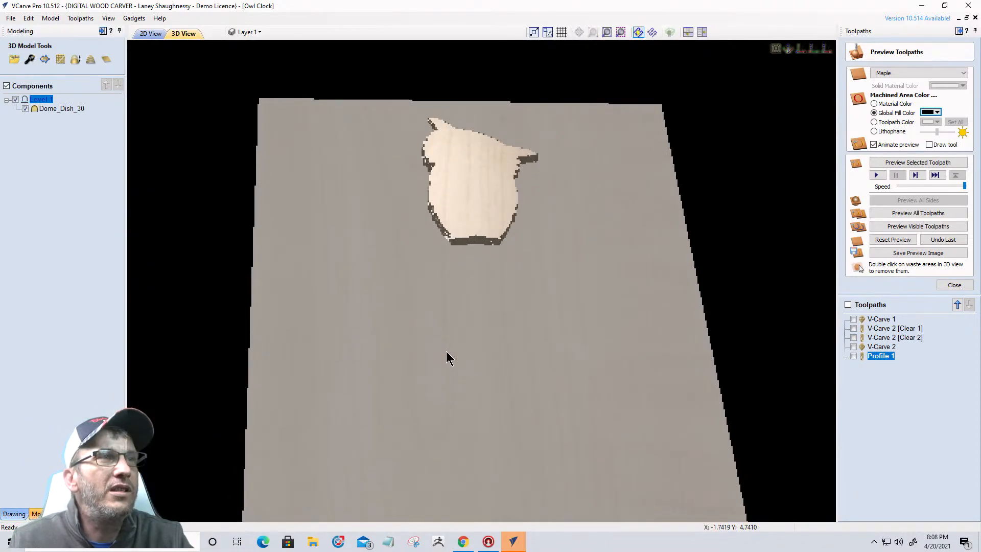
{"action": "scroll", "coordinate": [461, 274], "scroll_direction": "up", "scroll_amount": 4}
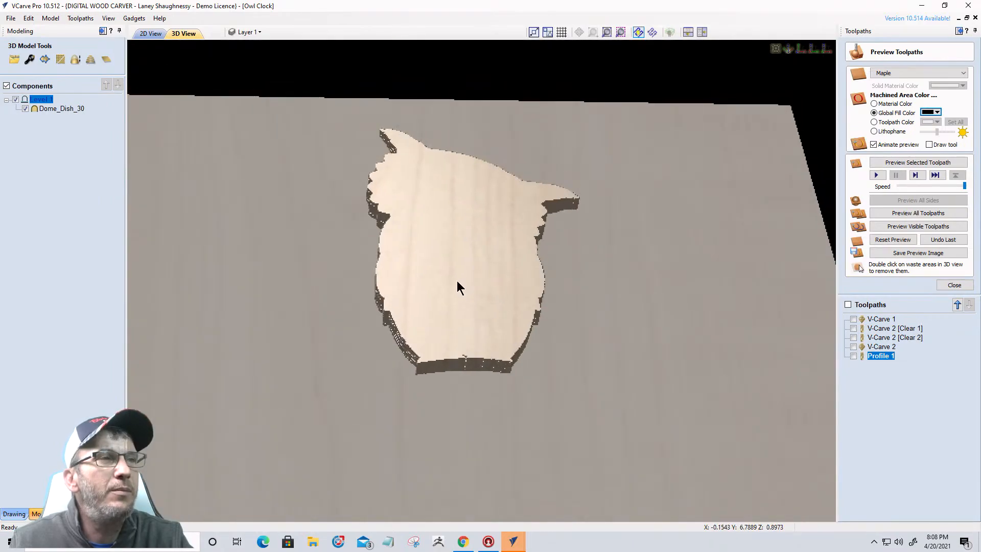
- Select all of the owl's detail vectors in the 2D view, leaving the clipping outline and the outer offset outlines unselected
{"action": "left_click", "coordinate": [151, 34]}
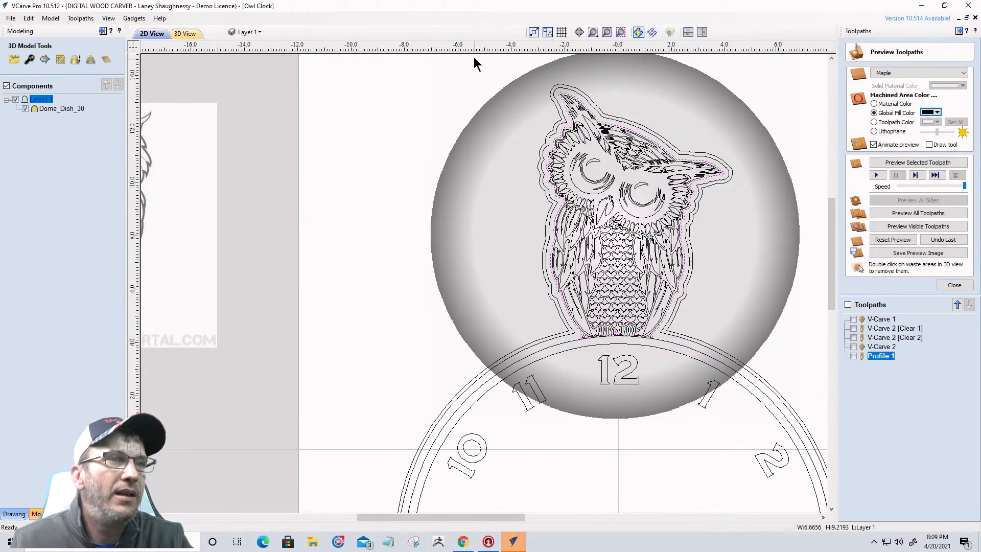
{"action": "left_click", "coordinate": [741, 364]}
{"action": "scroll", "coordinate": [694, 306], "scroll_direction": "up", "scroll_amount": 2}
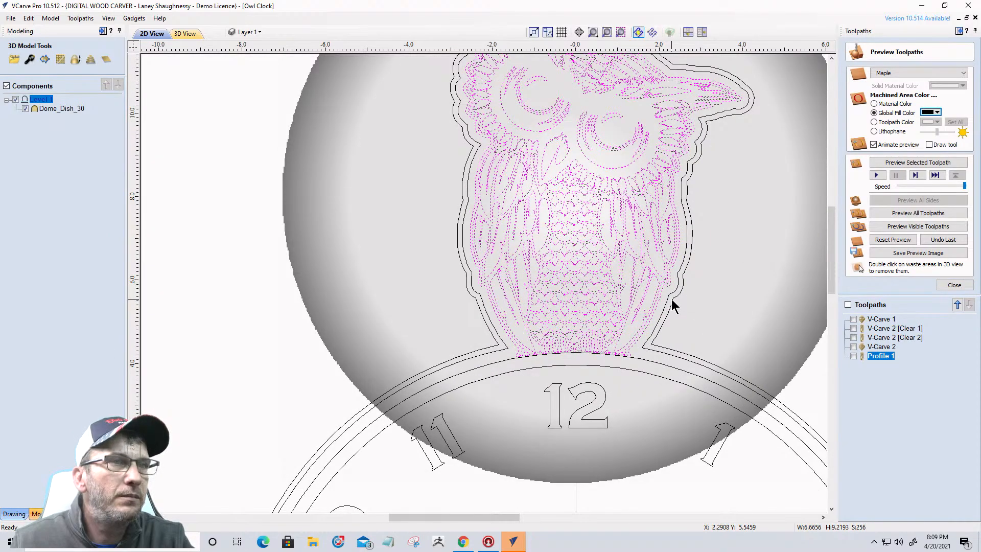
{"action": "scroll", "coordinate": [667, 288], "scroll_direction": "up", "scroll_amount": 2}
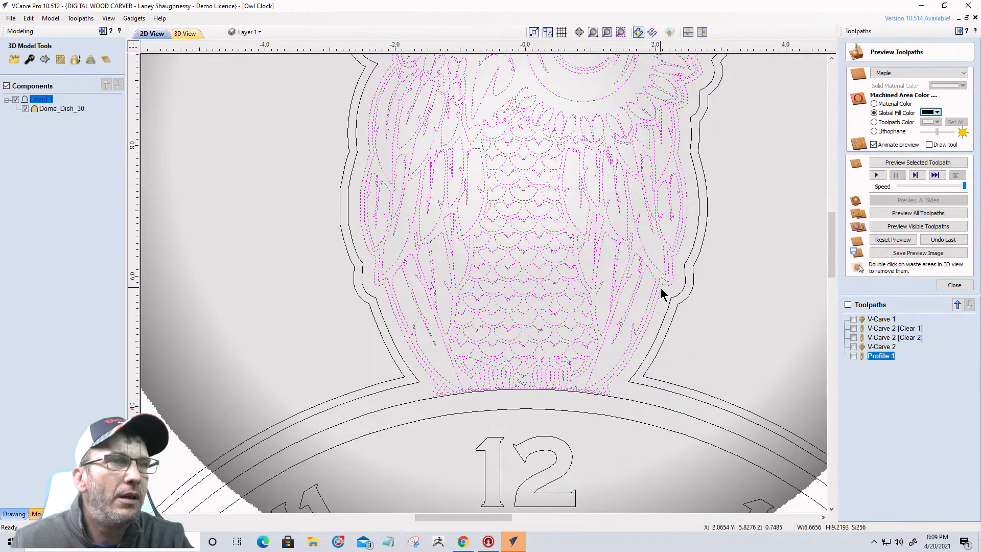
{"action": "scroll", "coordinate": [661, 287], "scroll_direction": "down", "scroll_amount": 3}
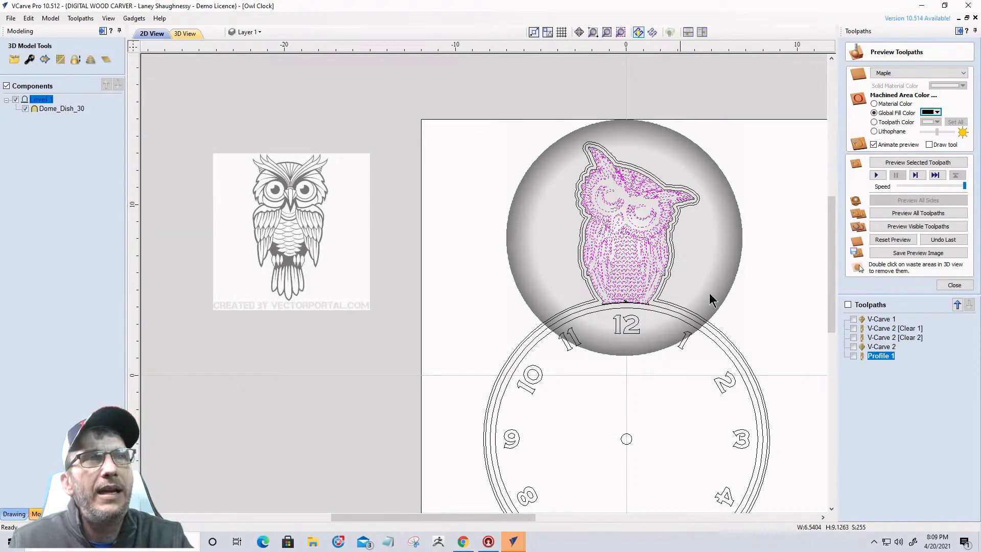
- Set the model height to 0.625 inches in the material setup
{"action": "left_click", "coordinate": [954, 285]}
{"action": "left_click", "coordinate": [852, 139]}
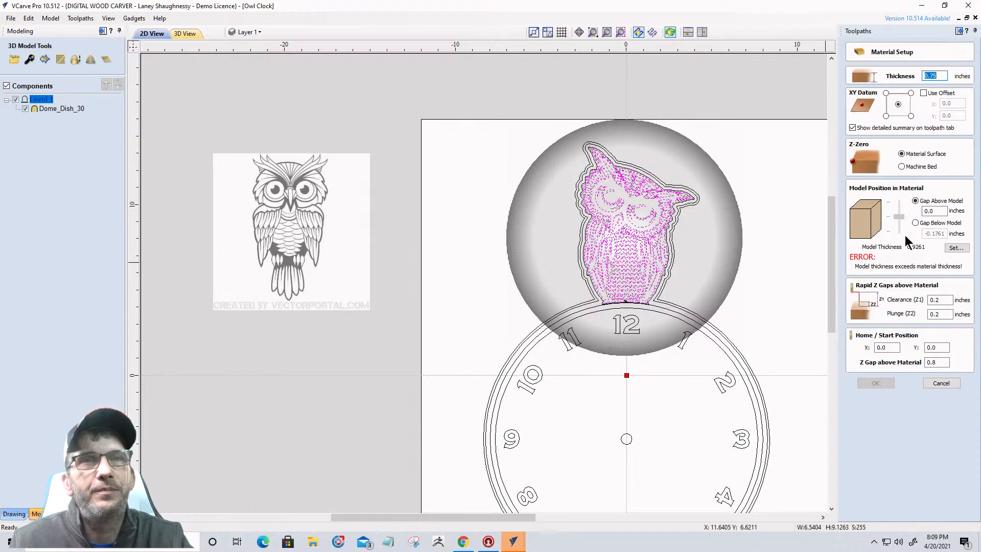
{"action": "left_click", "coordinate": [954, 248]}
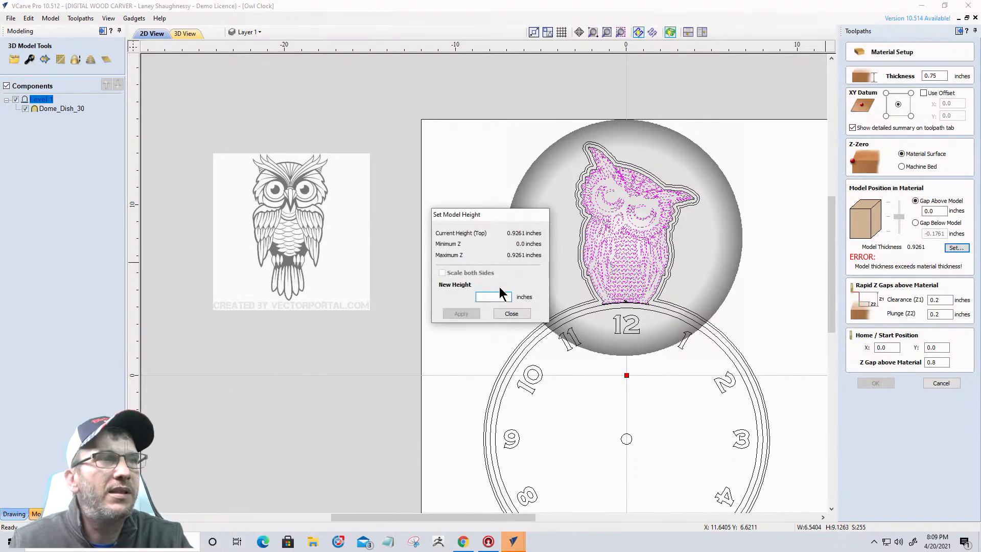
{"action": "type", "text": ".625"}
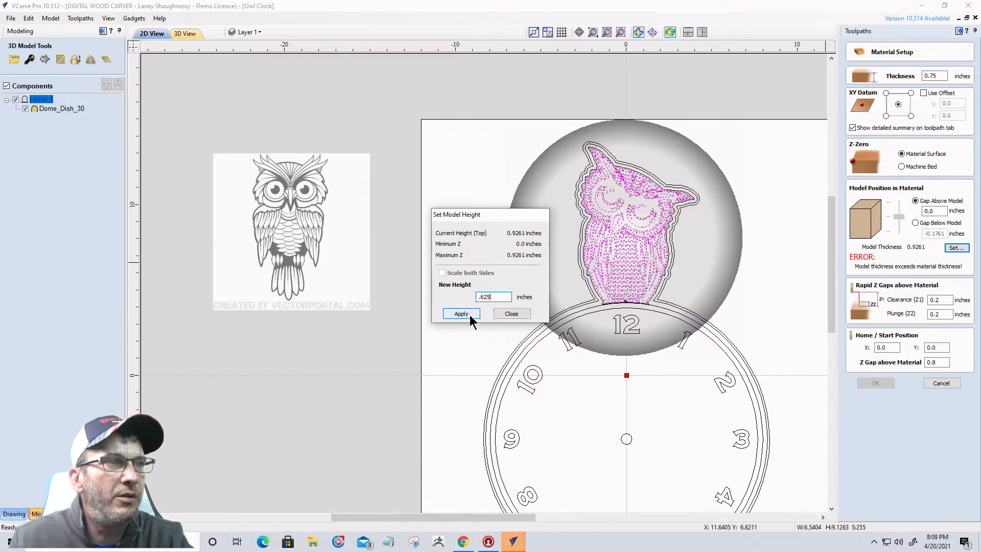
{"action": "left_click", "coordinate": [469, 314]}
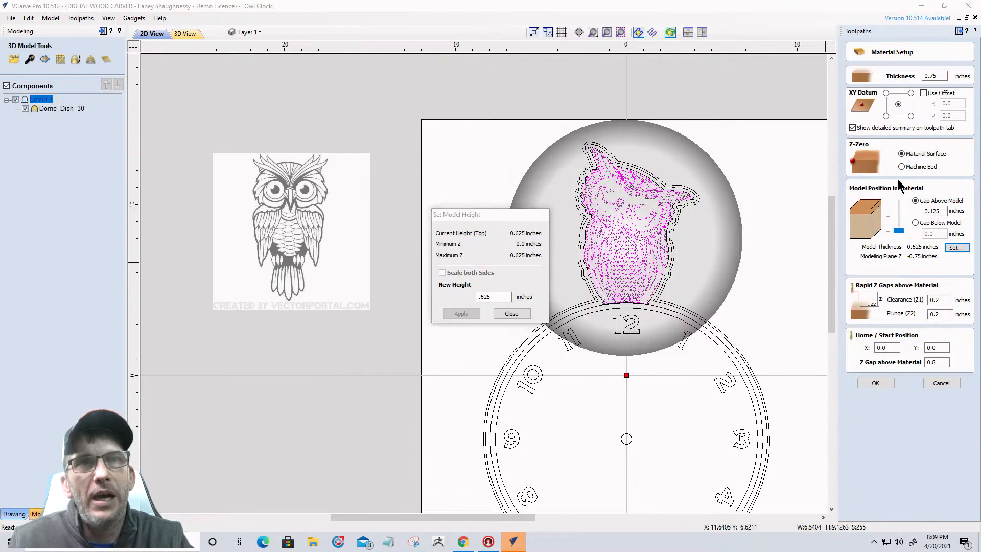
{"action": "left_click", "coordinate": [512, 313]}
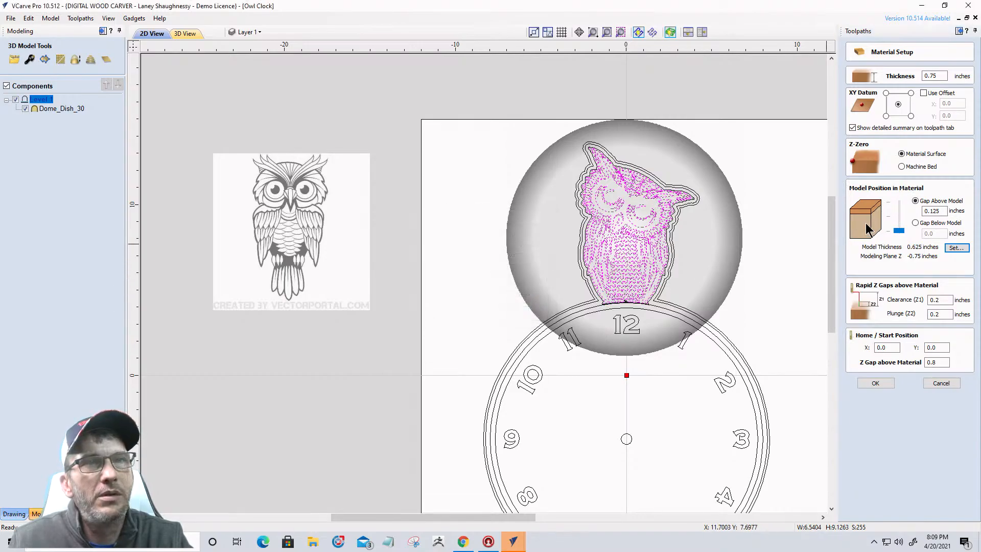
- Position the model with a 0.0 gap above it in the material and accept the setup without recalculating the toolpaths
{"action": "left_click_drag", "start_coordinate": [899, 230], "coordinate": [900, 203]}
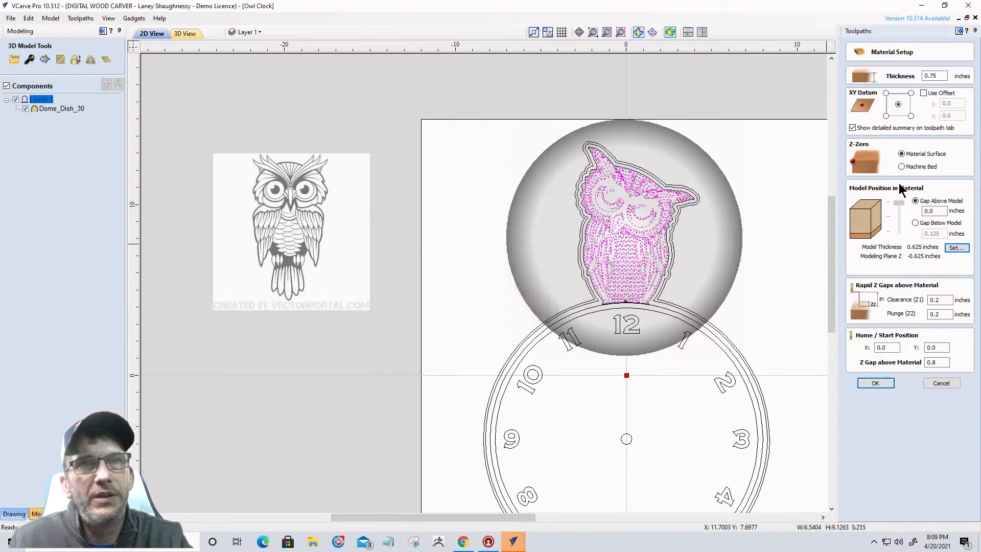
{"action": "left_click", "coordinate": [881, 384]}
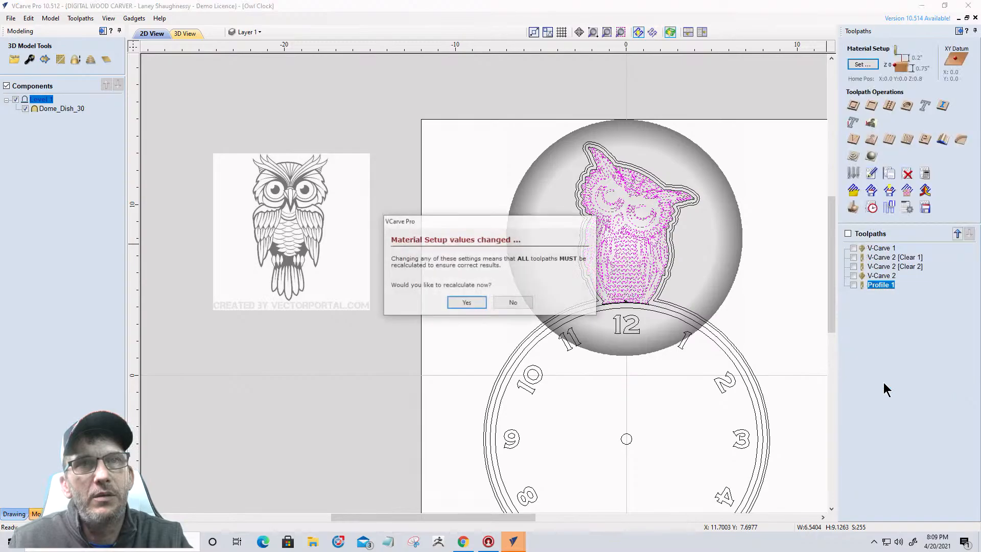
{"action": "left_click", "coordinate": [504, 303]}
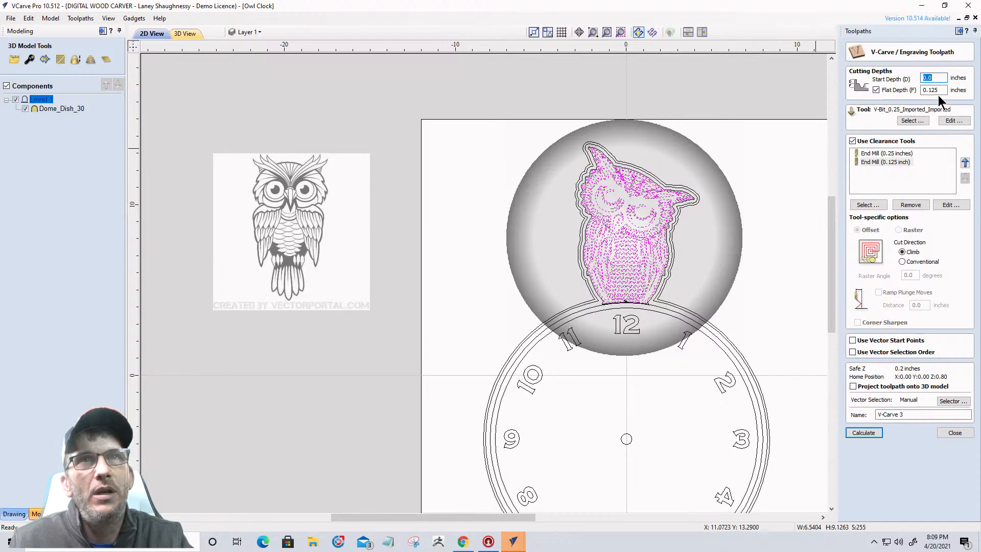
- Calculate a V-carve toolpath for the owl without flat depth or clearance tools, projected onto the 3D model, and reset the preview
{"action": "left_click", "coordinate": [876, 91]}
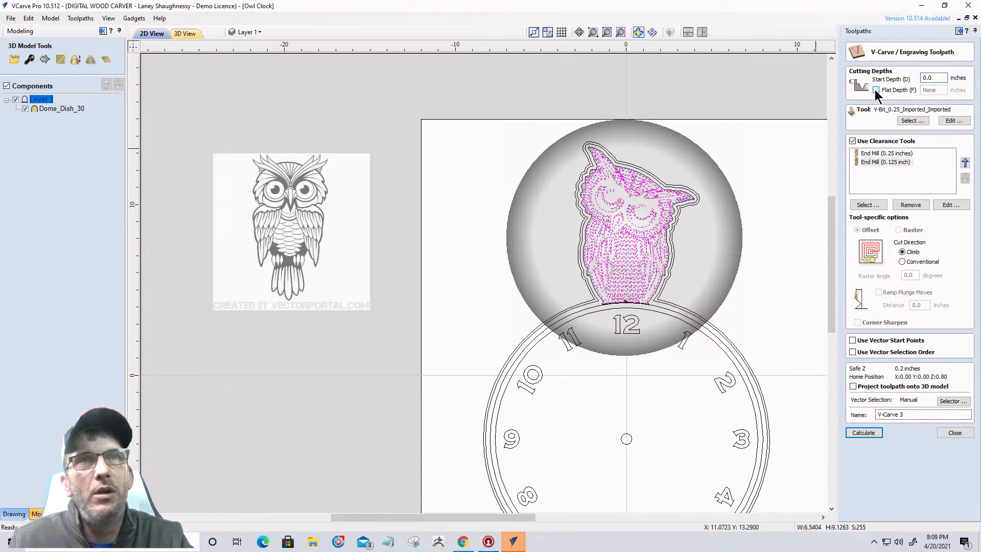
{"action": "left_click", "coordinate": [852, 141]}
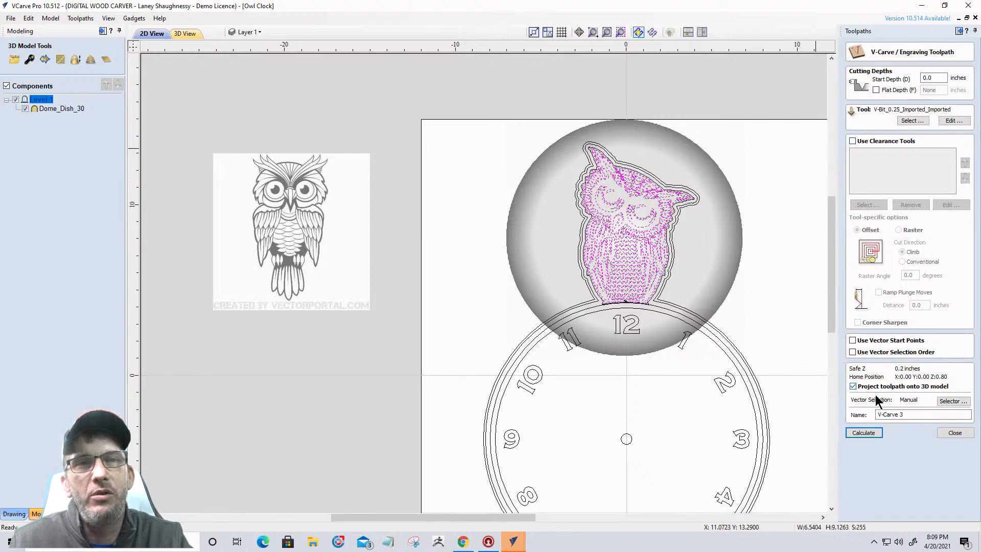
{"action": "left_click", "coordinate": [859, 432]}
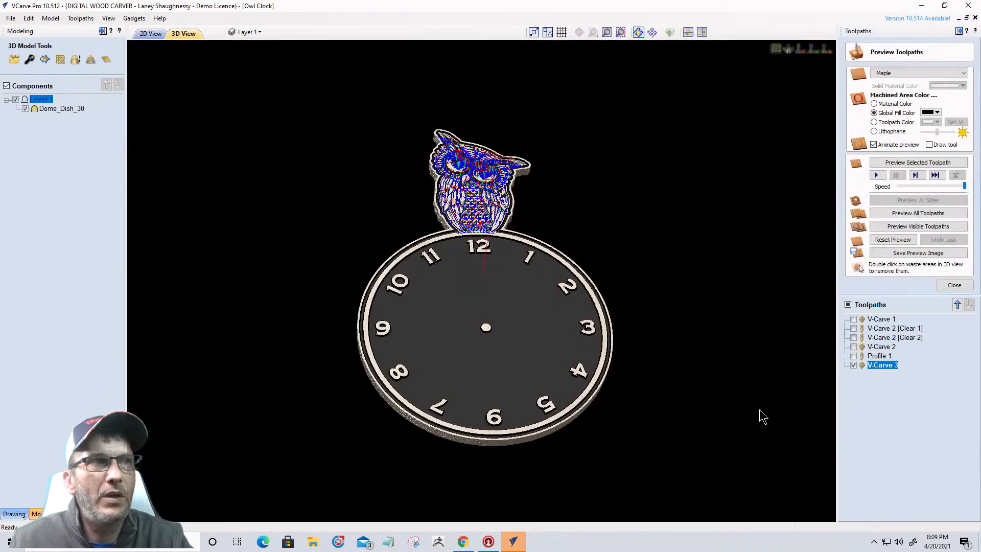
{"action": "left_click", "coordinate": [892, 239]}
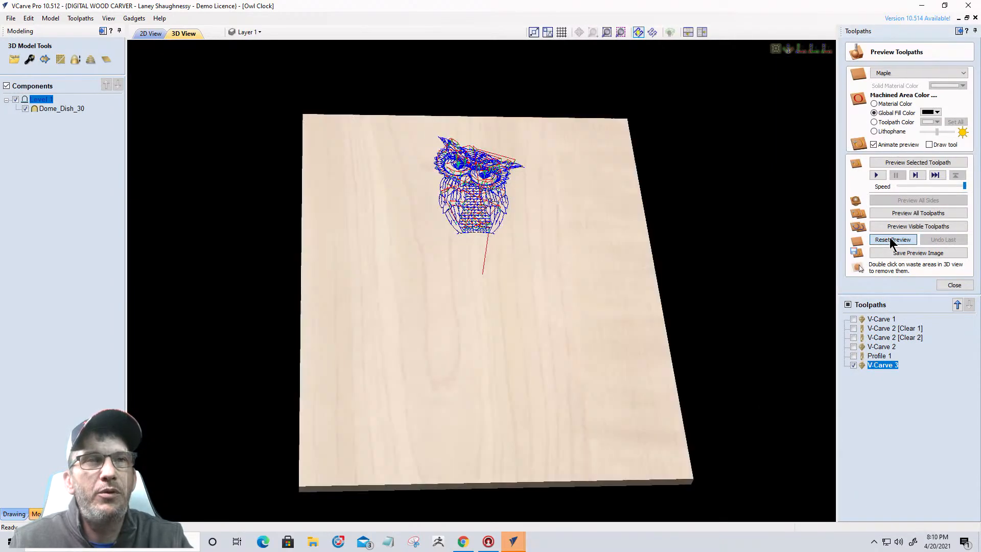
{"action": "left_click", "coordinate": [152, 33]}
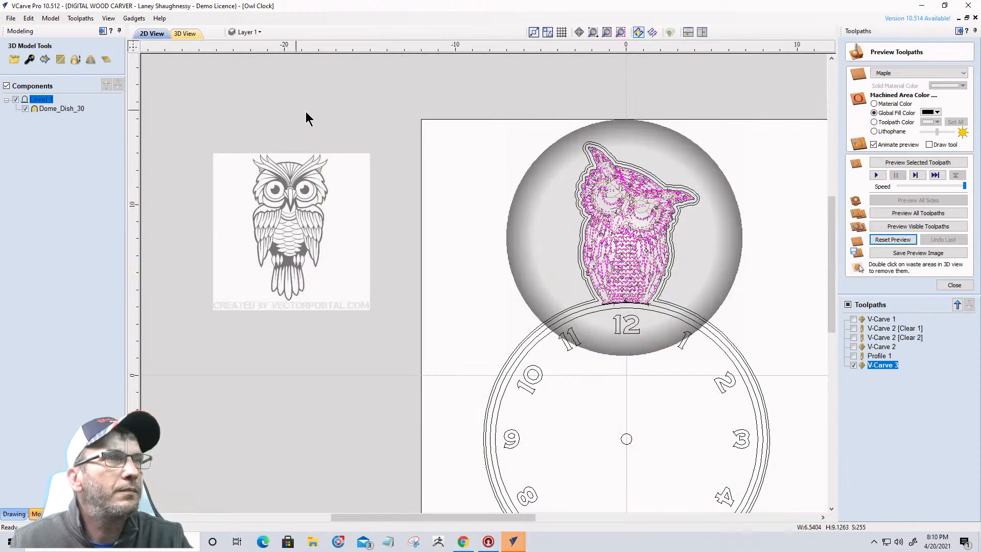
- Select the innermost outline around the owl in the 2D view and leave the toolpath preview
{"action": "scroll", "coordinate": [588, 194], "scroll_direction": "up", "scroll_amount": 5}
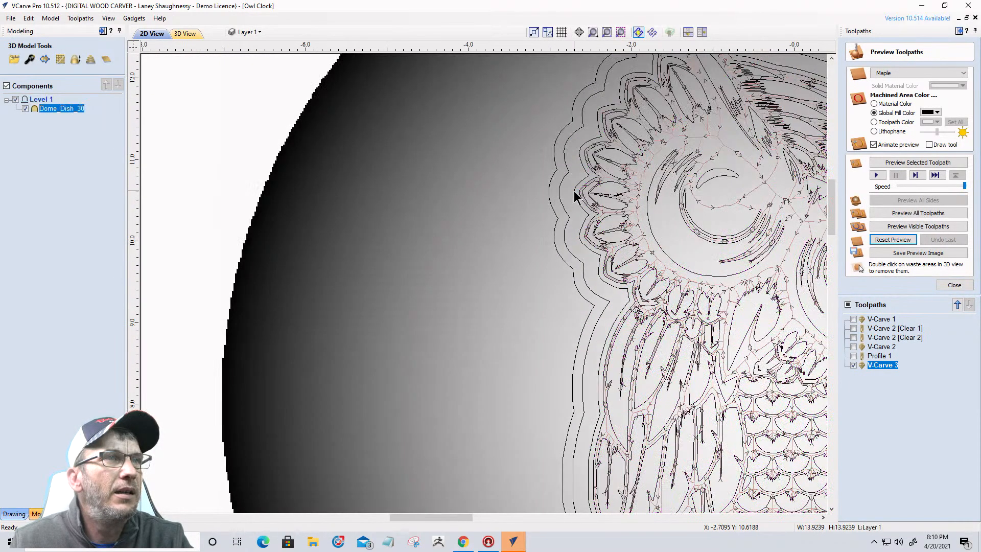
{"action": "left_click", "coordinate": [574, 191]}
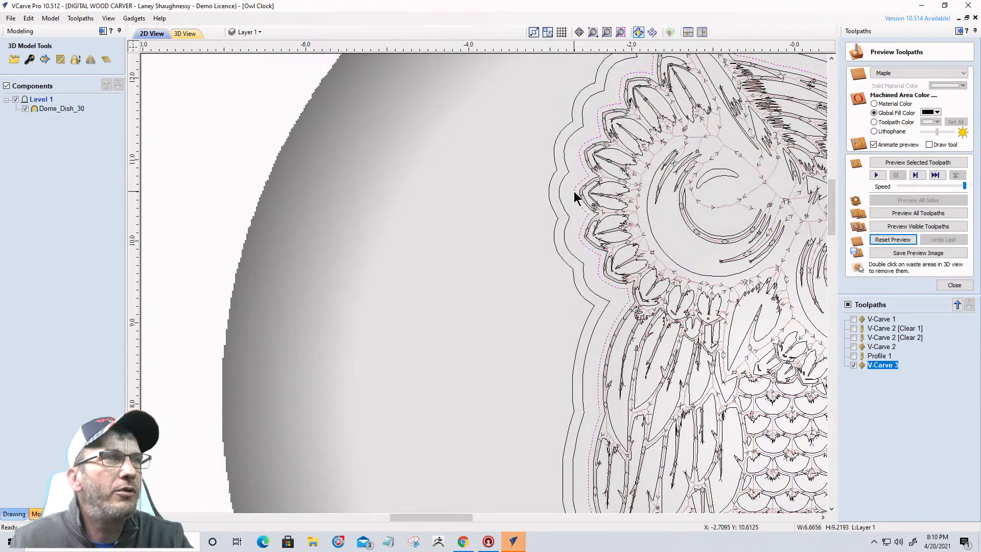
{"action": "scroll", "coordinate": [577, 250], "scroll_direction": "down", "scroll_amount": 1}
{"action": "left_click", "coordinate": [952, 286]}
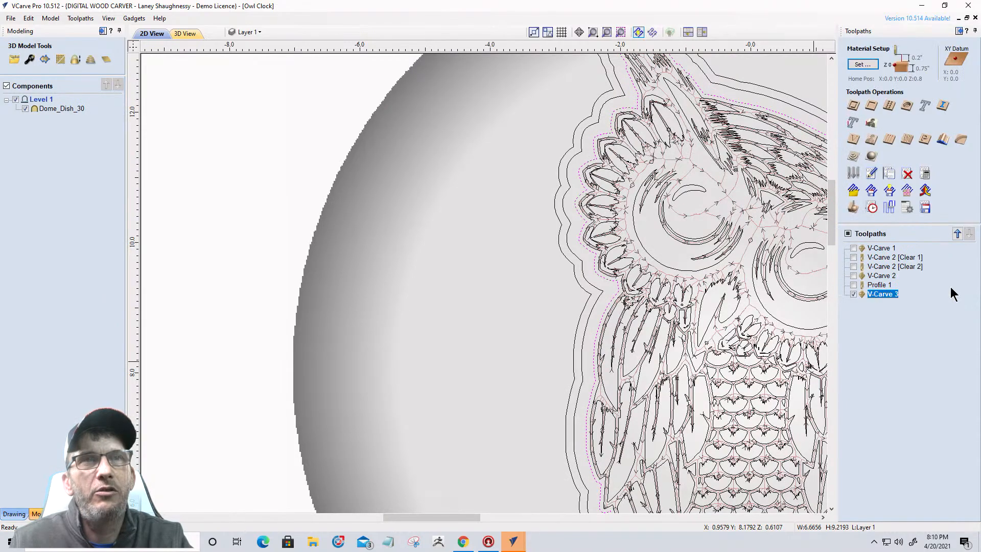
- Calculate a 3D finishing toolpath with the #46282-K tapered ball nose, limited to the model boundary and using a 0-degree raster
{"action": "left_click", "coordinate": [871, 157]}
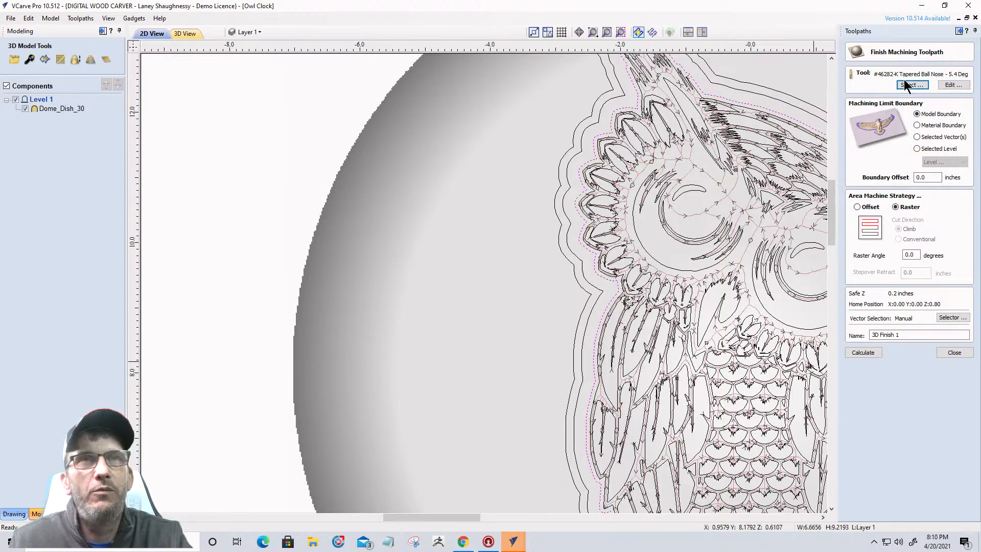
{"action": "left_click", "coordinate": [952, 85]}
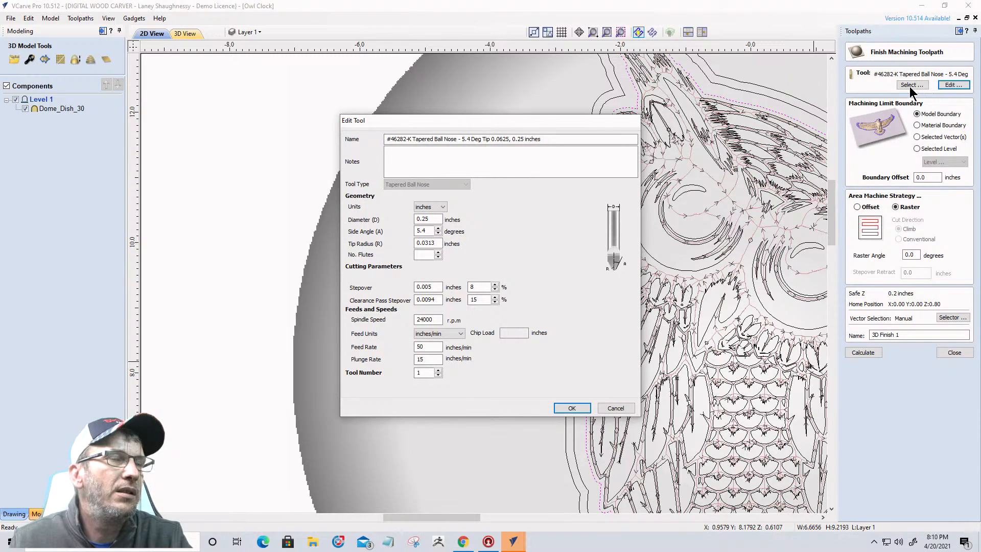
{"action": "left_click", "coordinate": [583, 408]}
{"action": "left_click", "coordinate": [857, 353]}
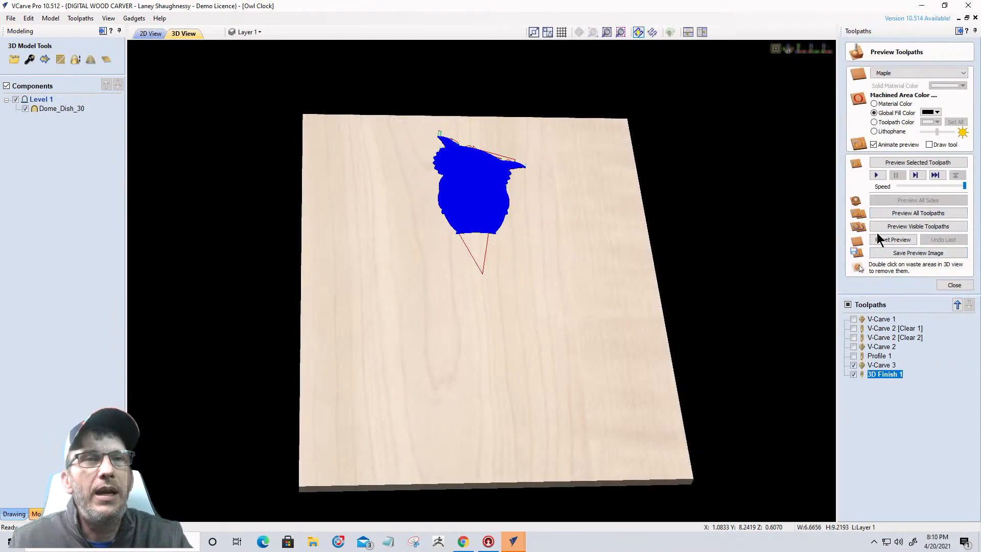
- Preview the visible V-carve and 3D finish toolpaths and show the machined areas in the material color
{"action": "left_click", "coordinate": [912, 228]}
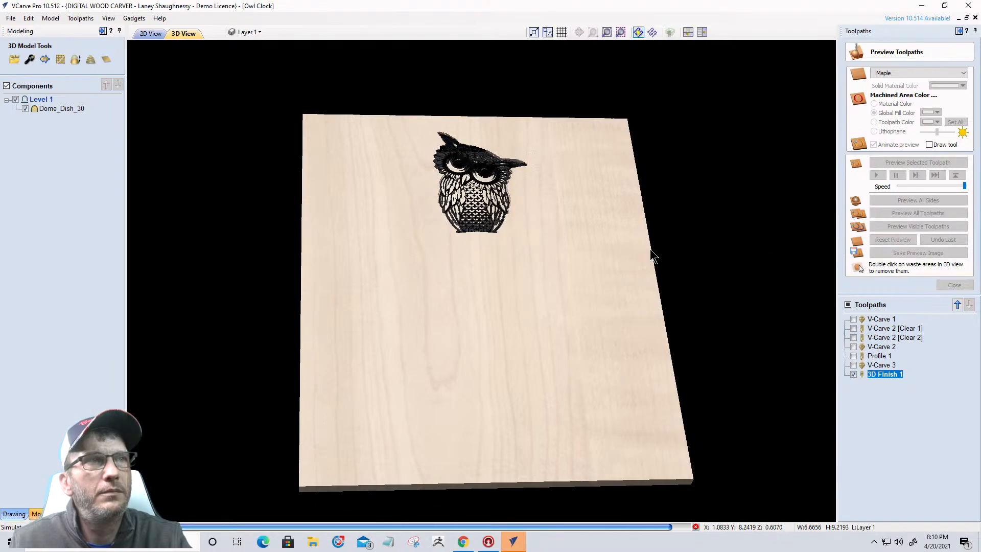
{"action": "scroll", "coordinate": [434, 213], "scroll_direction": "up", "scroll_amount": 5}
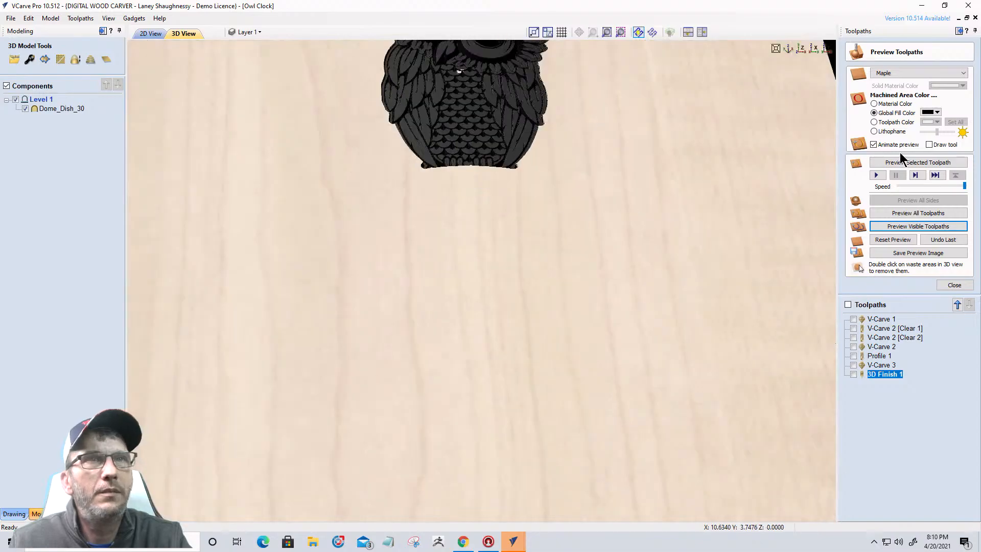
{"action": "left_click", "coordinate": [874, 103]}
- Examine the carved owl in the preview from low angles, close up and from above
{"action": "middle_click_drag", "start_coordinate": [515, 297], "coordinate": [527, 462]}
{"action": "left_click_drag", "start_coordinate": [345, 251], "coordinate": [532, 405]}
{"action": "left_click_drag", "start_coordinate": [714, 376], "coordinate": [522, 311]}
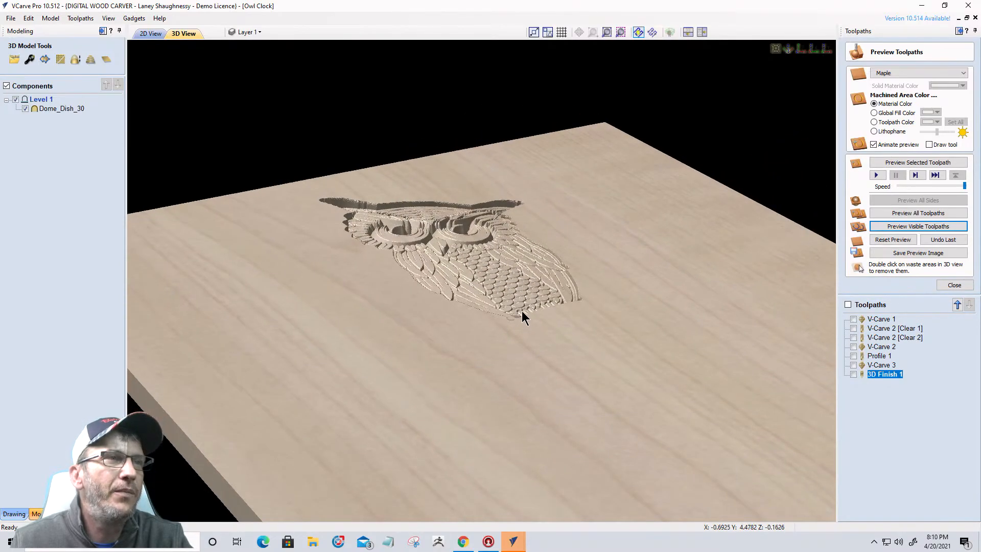
{"action": "scroll", "coordinate": [523, 311], "scroll_direction": "up", "scroll_amount": 3}
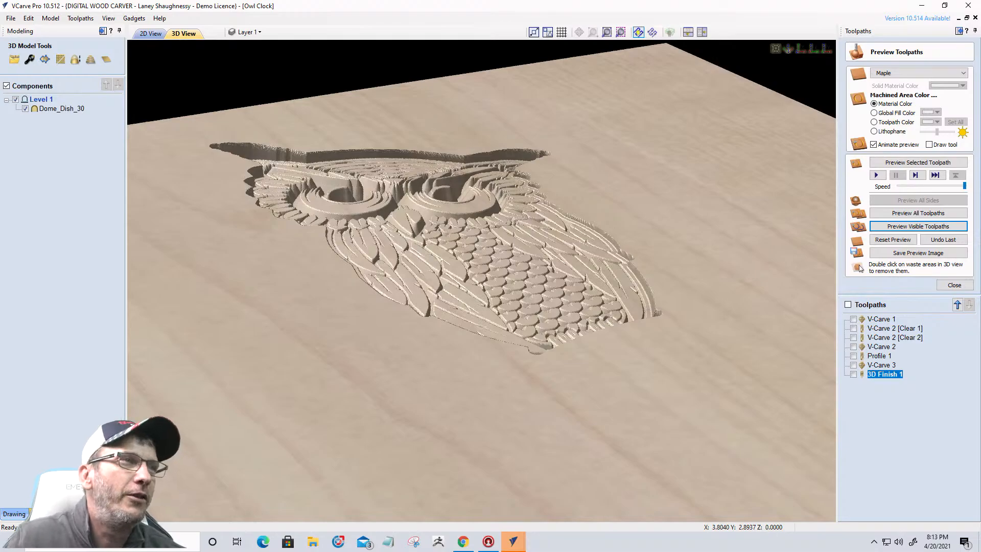
{"action": "scroll", "coordinate": [642, 302], "scroll_direction": "up", "scroll_amount": 6}
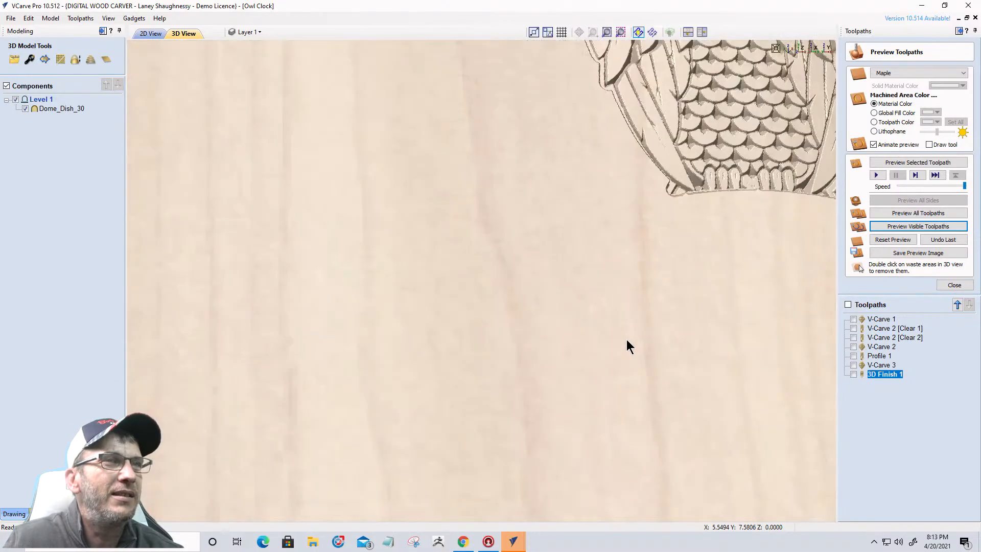
{"action": "scroll", "coordinate": [460, 281], "scroll_direction": "down", "scroll_amount": 6}
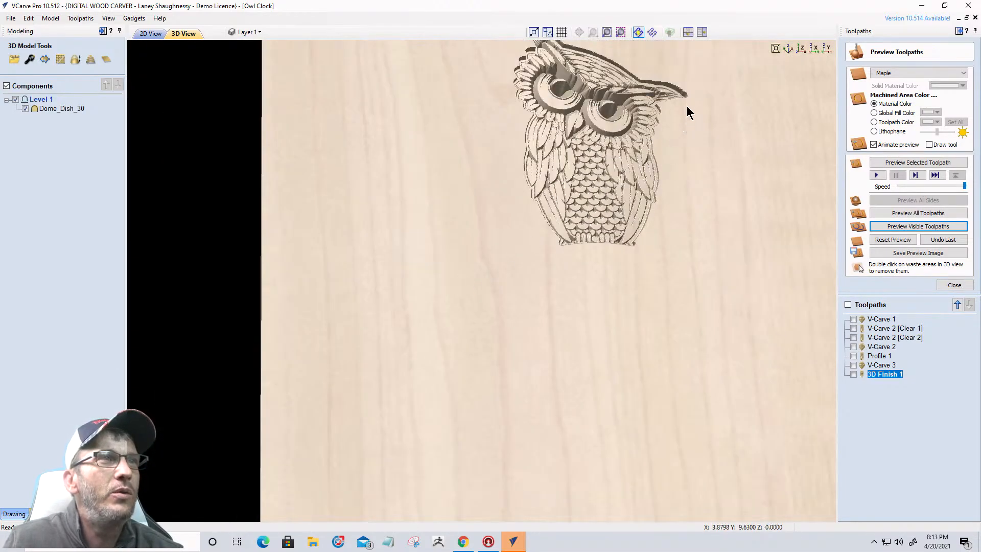
{"action": "left_click_drag", "start_coordinate": [661, 248], "coordinate": [800, 213]}
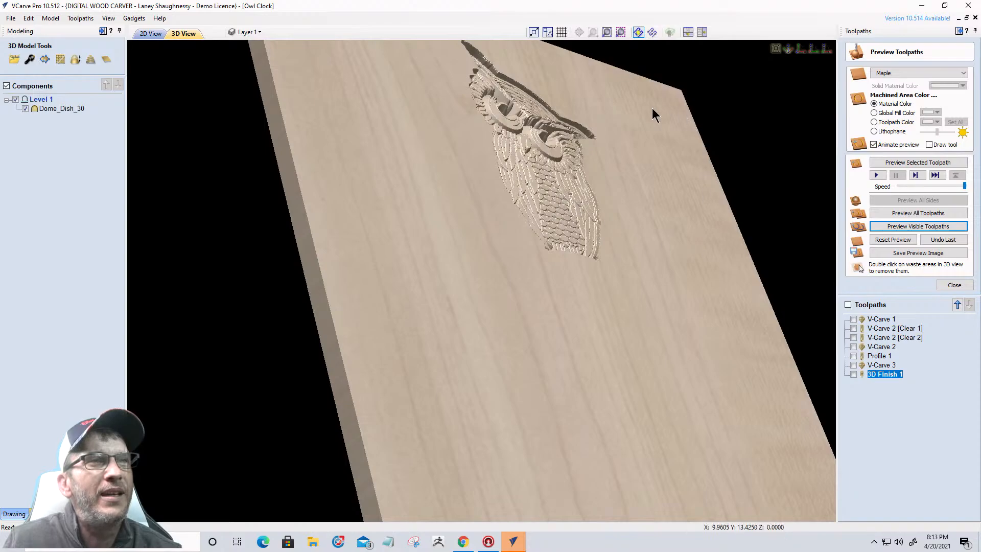
{"action": "left_click_drag", "start_coordinate": [501, 351], "coordinate": [326, 250]}
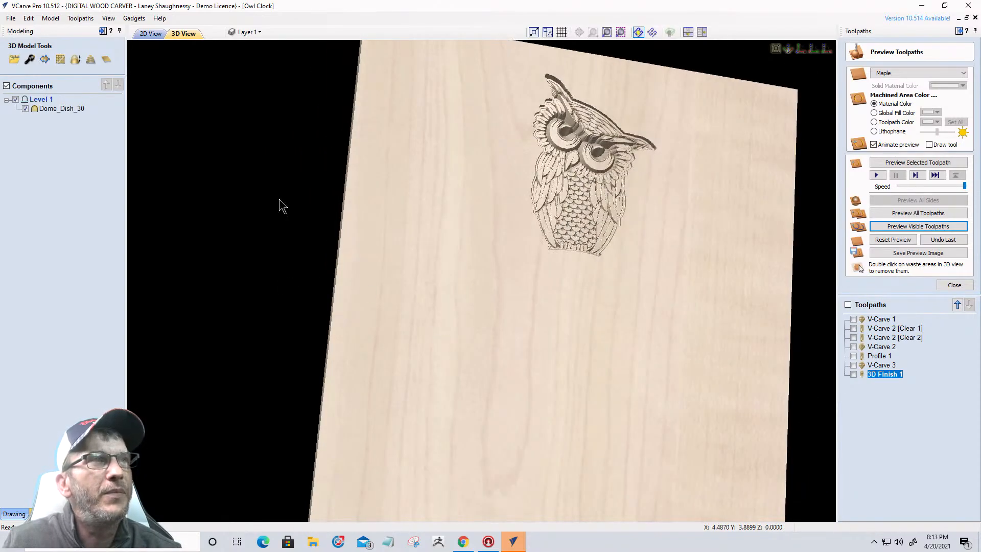
- Leave the preview and check the model thickness and position in the material setup, discarding any changes
{"action": "left_click", "coordinate": [148, 33]}
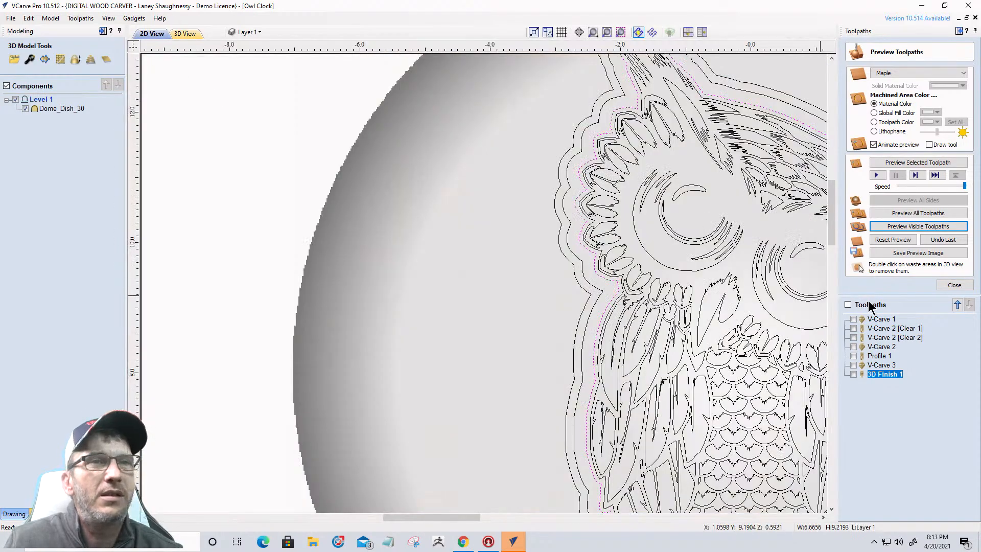
{"action": "left_click", "coordinate": [954, 285]}
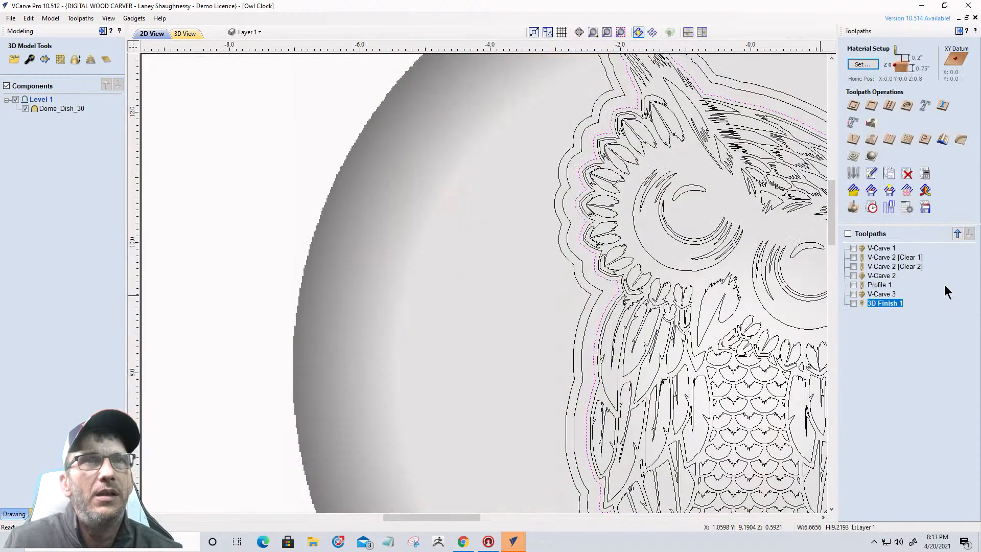
{"action": "left_click", "coordinate": [873, 65]}
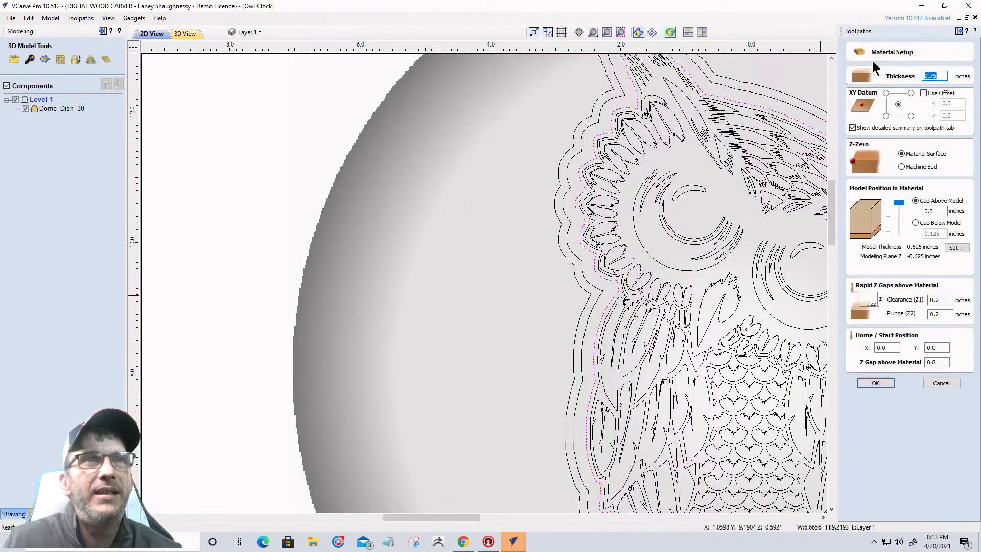
{"action": "left_click", "coordinate": [941, 384]}
- Examine the clipped owl model in 3D and check the dome component's shape and base heights
{"action": "left_click", "coordinate": [177, 32]}
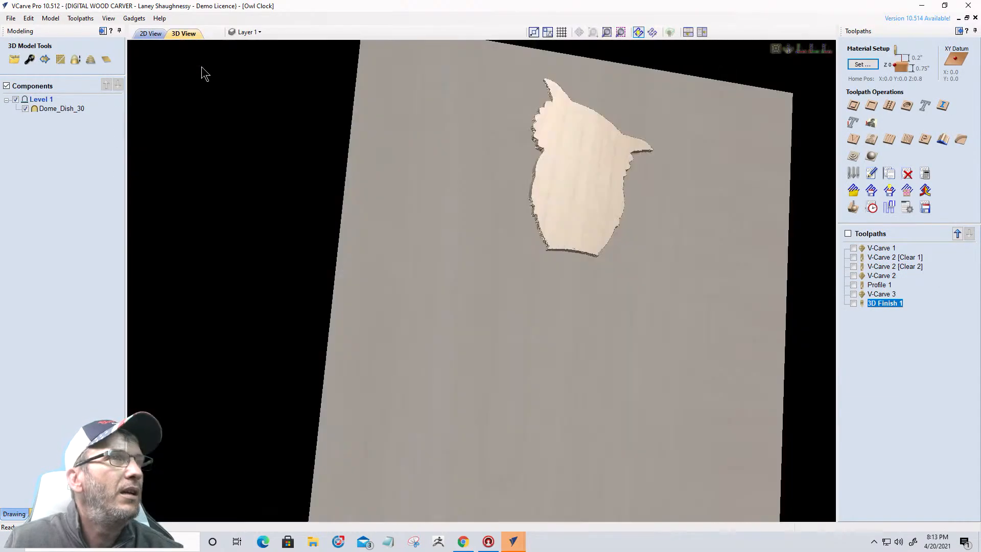
{"action": "left_click_drag", "start_coordinate": [598, 273], "coordinate": [514, 245]}
{"action": "scroll", "coordinate": [514, 245], "scroll_direction": "up", "scroll_amount": 3}
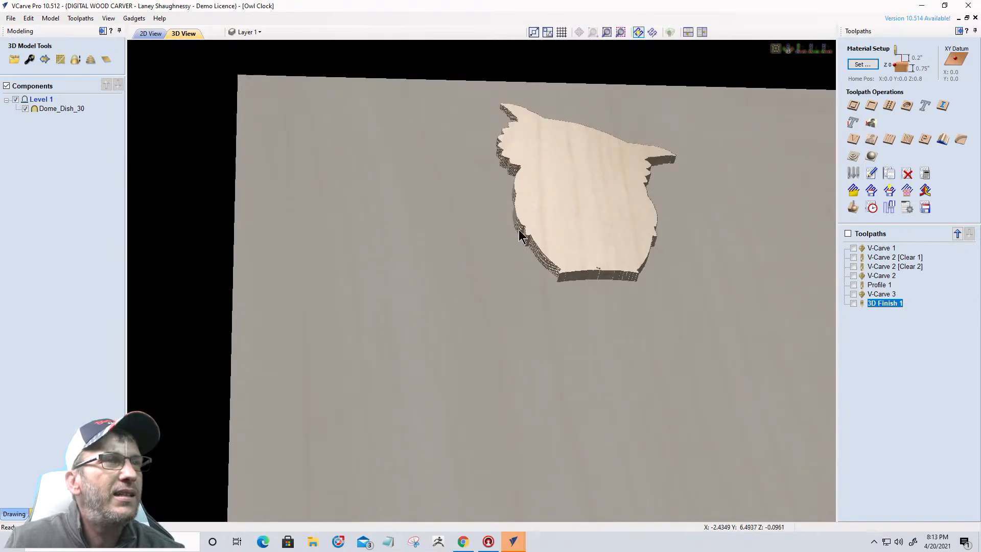
{"action": "left_click", "coordinate": [53, 109]}
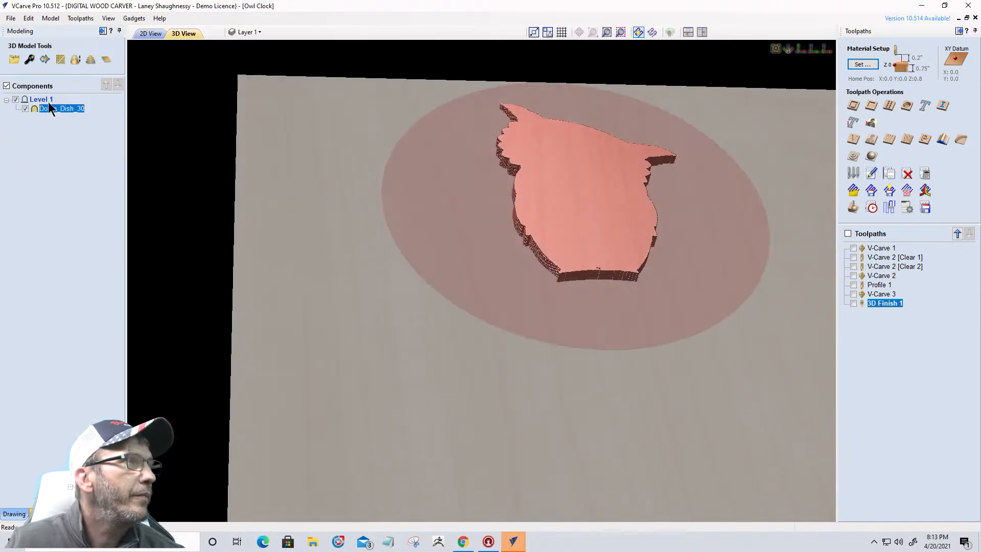
{"action": "left_click", "coordinate": [31, 58]}
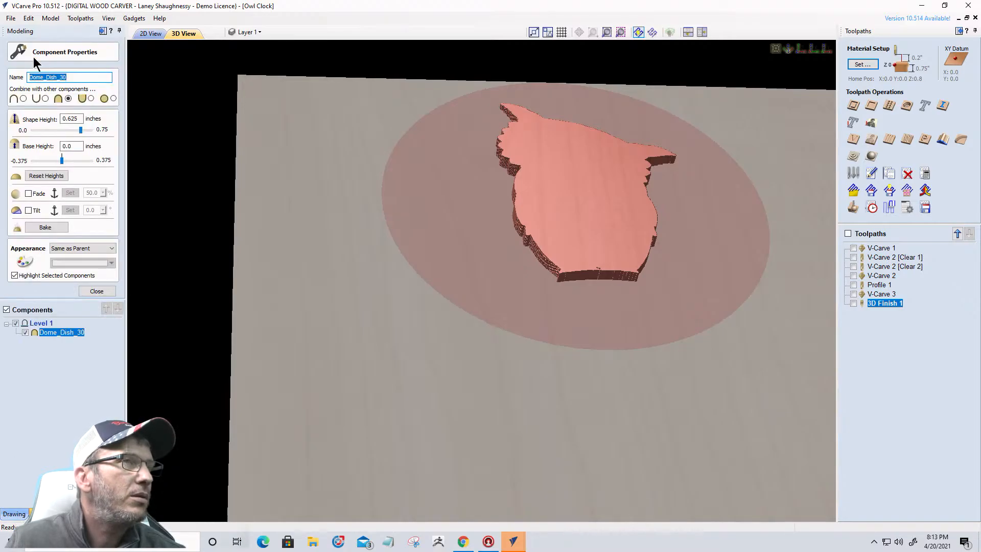
{"action": "left_click", "coordinate": [97, 291]}
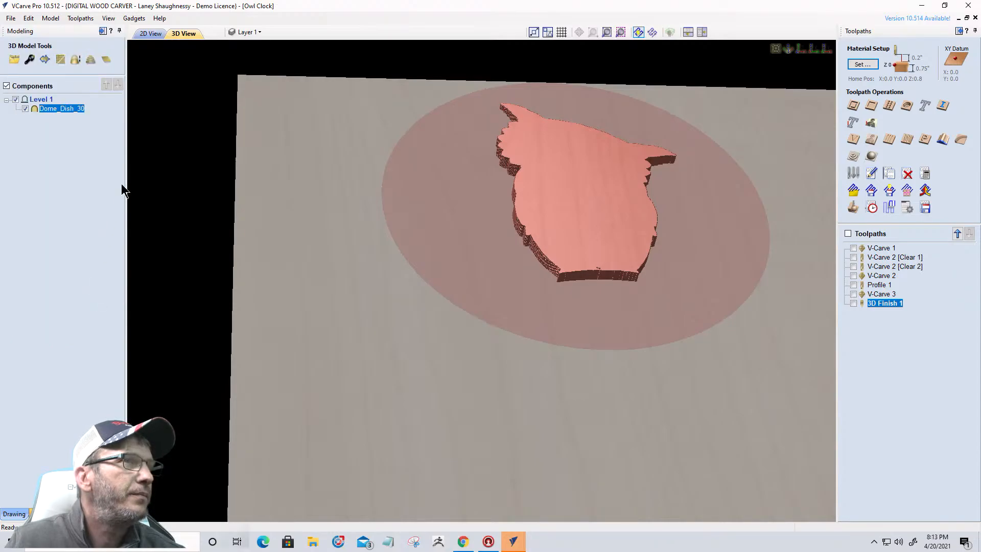
{"action": "left_click", "coordinate": [153, 34]}
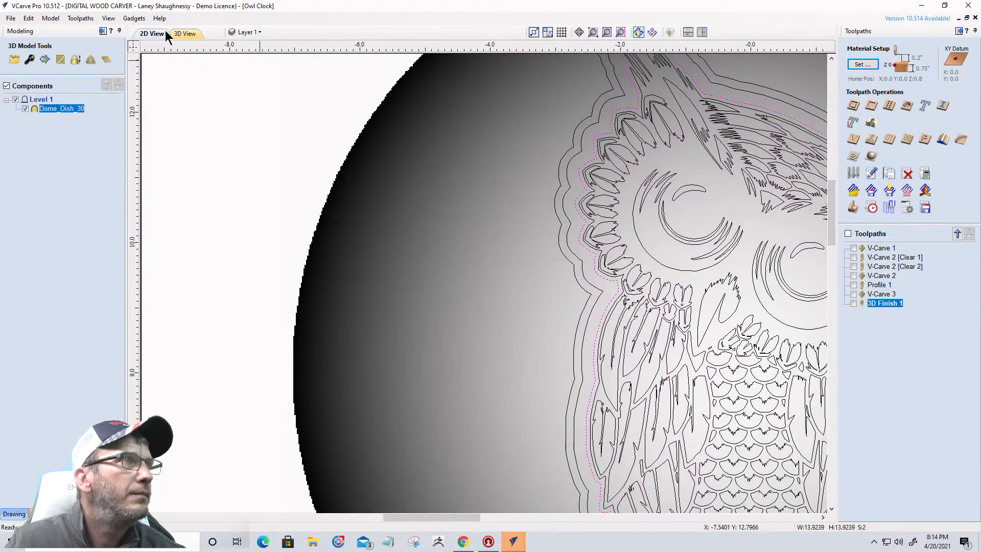
{"action": "left_click", "coordinate": [189, 34]}
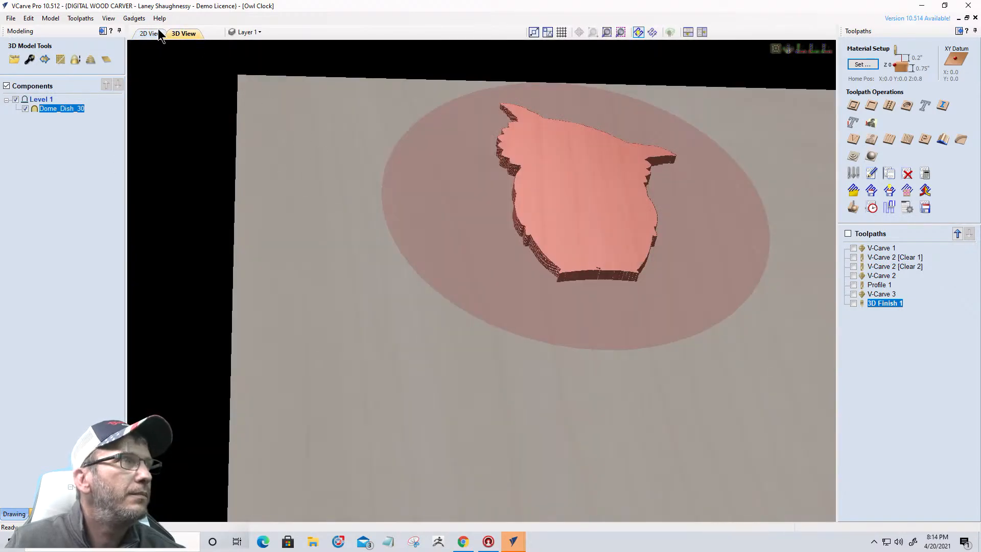
- Reopen the toolpath preview and examine the carved edge along the owl's outline up close
{"action": "left_click", "coordinate": [853, 208]}
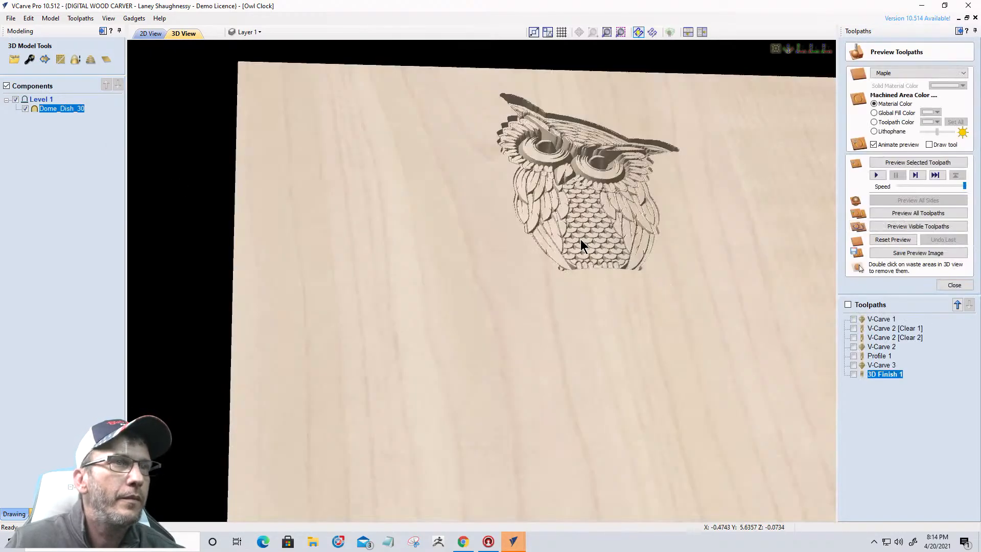
{"action": "scroll", "coordinate": [540, 225], "scroll_direction": "up", "scroll_amount": 5}
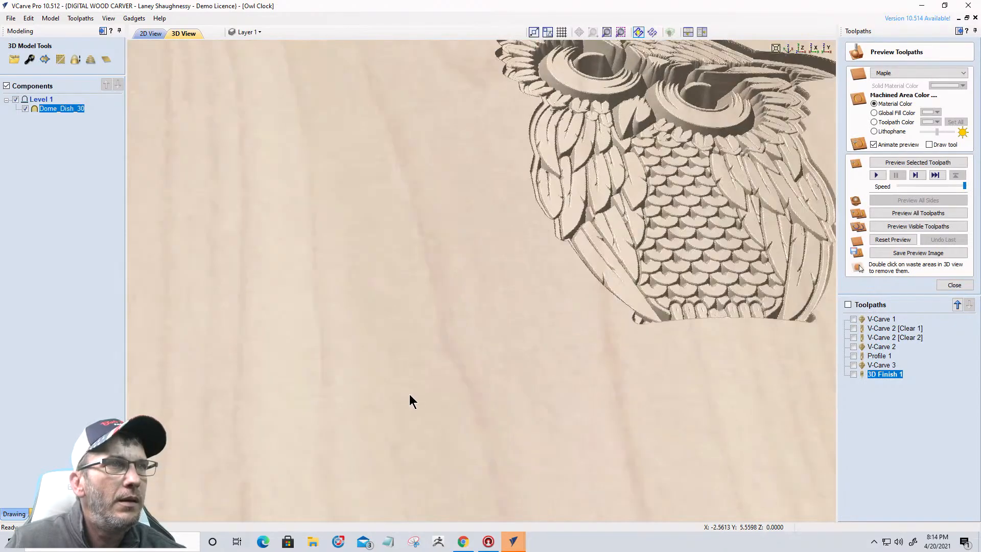
{"action": "scroll", "coordinate": [453, 280], "scroll_direction": "up", "scroll_amount": 8}
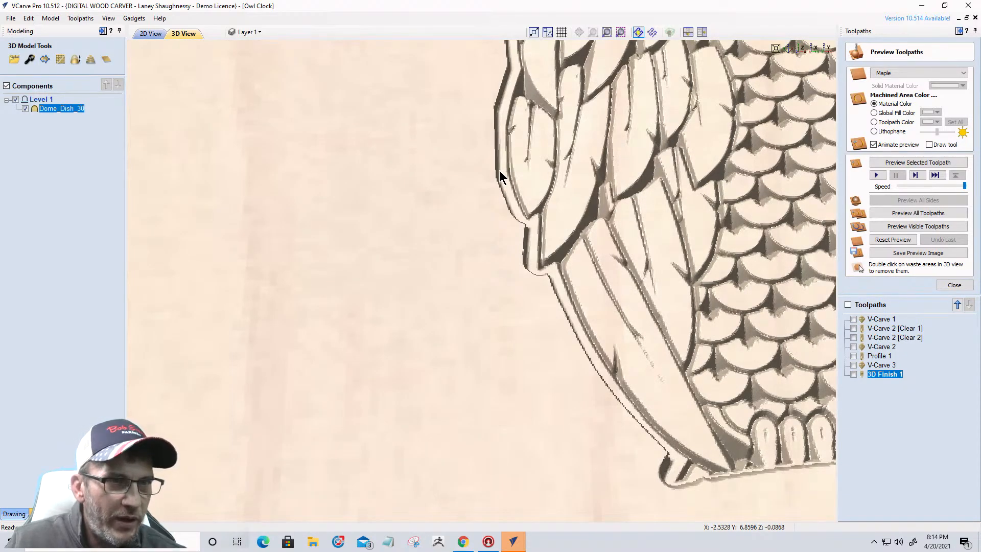
{"action": "scroll", "coordinate": [500, 178], "scroll_direction": "down", "scroll_amount": 5}
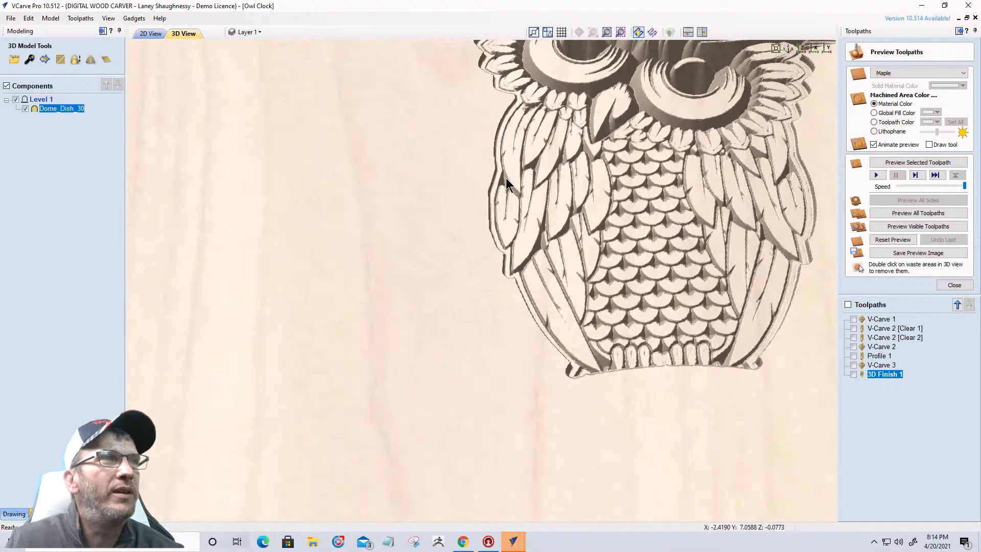
{"action": "scroll", "coordinate": [506, 179], "scroll_direction": "down", "scroll_amount": 3}
- Draw a 24 x 30 inch square-cornered rectangle around the material's edge and focus on the owl's outline
{"action": "left_click", "coordinate": [145, 34]}
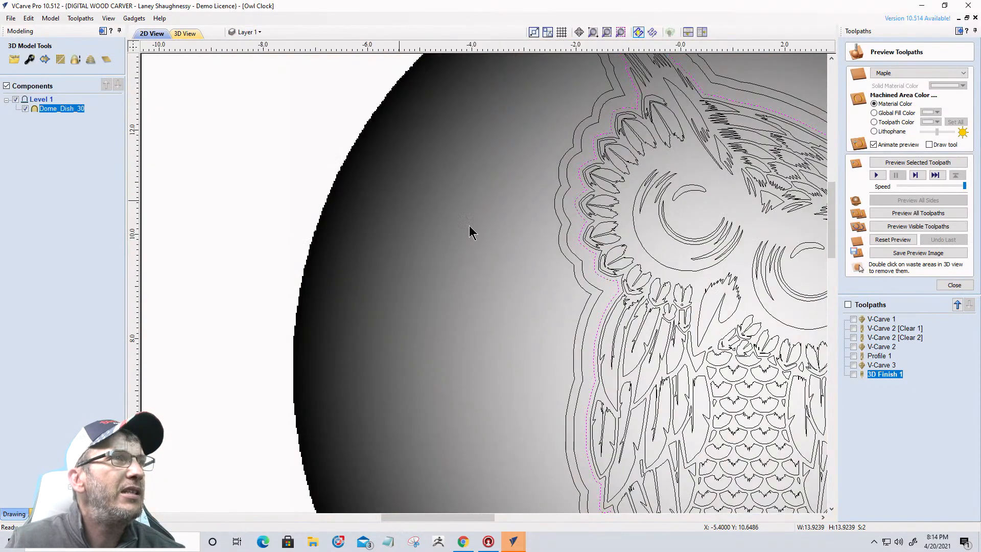
{"action": "scroll", "coordinate": [509, 229], "scroll_direction": "down", "scroll_amount": 5}
{"action": "scroll", "coordinate": [508, 229], "scroll_direction": "down", "scroll_amount": 3}
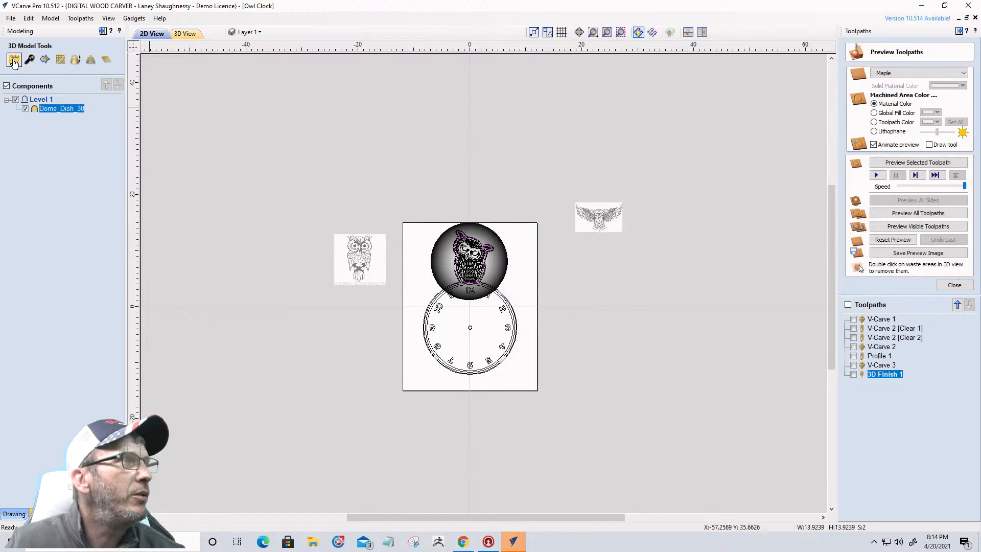
{"action": "left_click", "coordinate": [13, 514]}
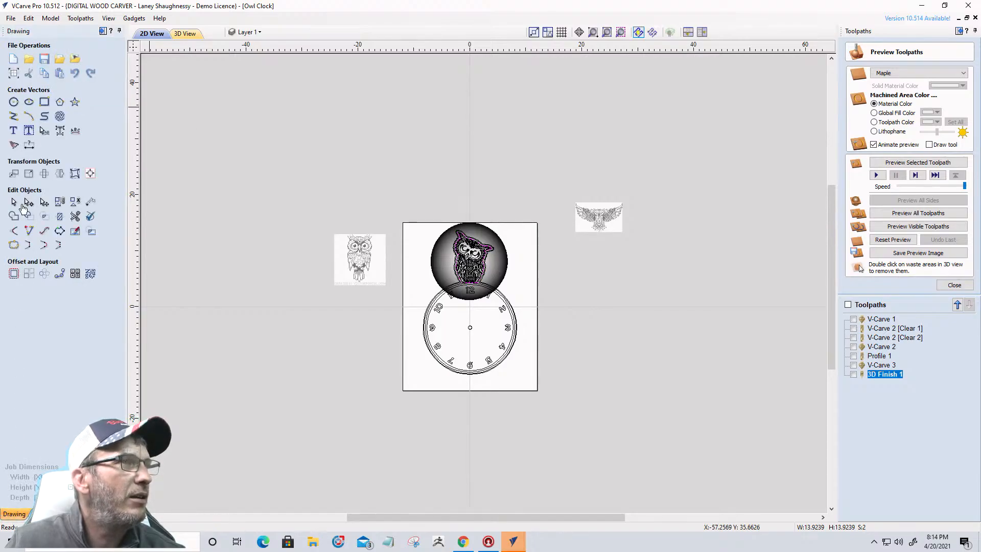
{"action": "left_click", "coordinate": [44, 102]}
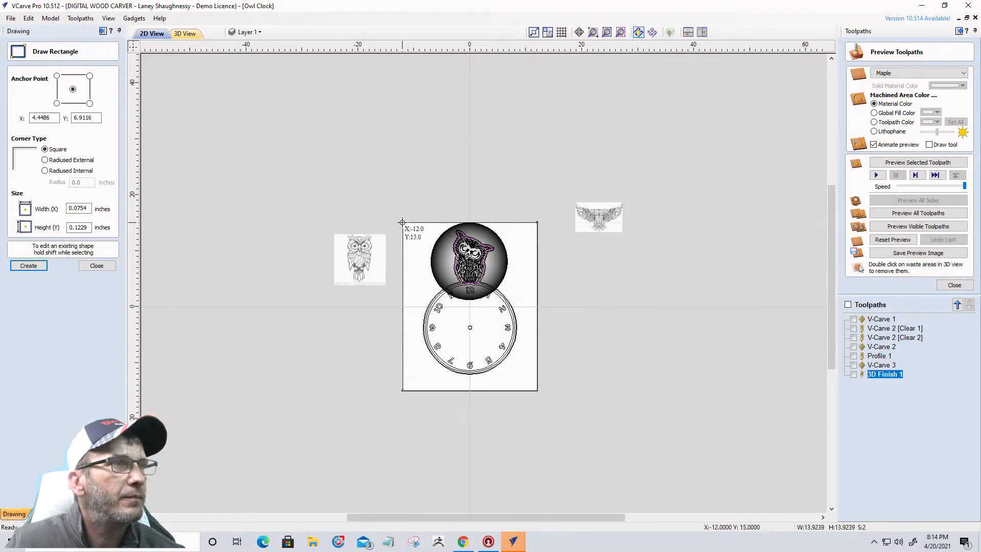
{"action": "left_click_drag", "start_coordinate": [517, 371], "coordinate": [539, 390]}
{"action": "left_click", "coordinate": [97, 265]}
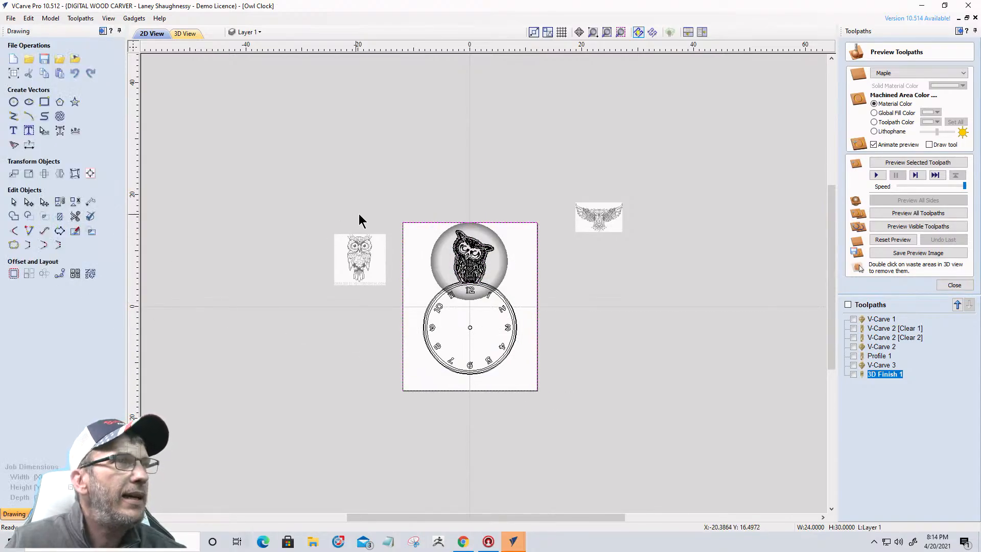
{"action": "scroll", "coordinate": [414, 229], "scroll_direction": "up", "scroll_amount": 8}
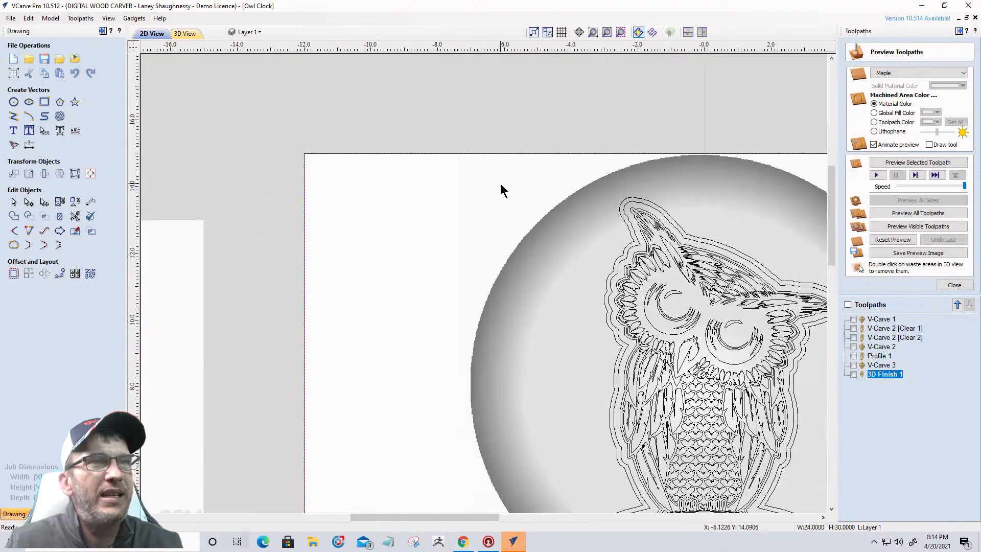
{"action": "scroll", "coordinate": [615, 296], "scroll_direction": "up", "scroll_amount": 5}
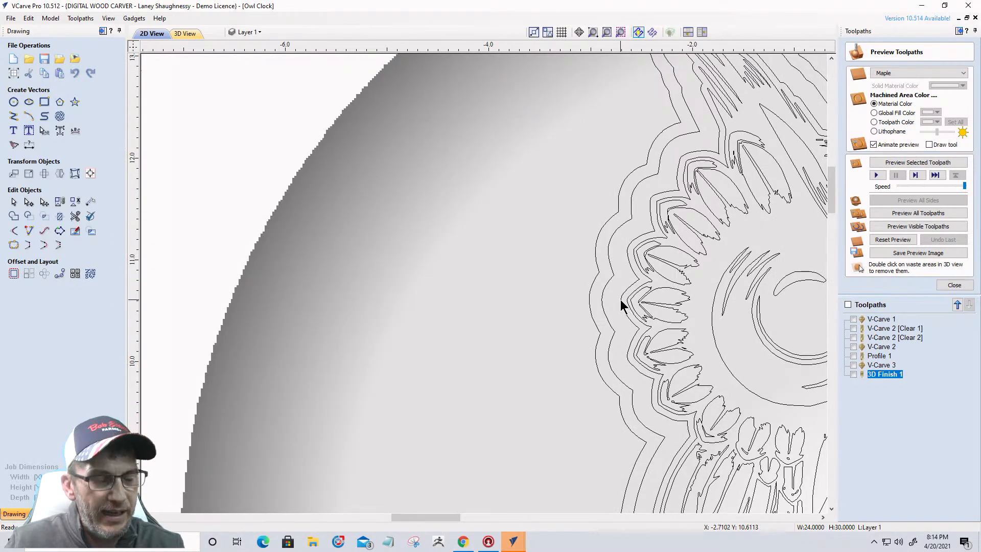
- Calculate a pocket toolpath between the board rectangle and the owl outline with a cut depth of 0.0868 inches
{"action": "left_click", "coordinate": [621, 299]}
{"action": "scroll", "coordinate": [622, 297], "scroll_direction": "down", "scroll_amount": 1}
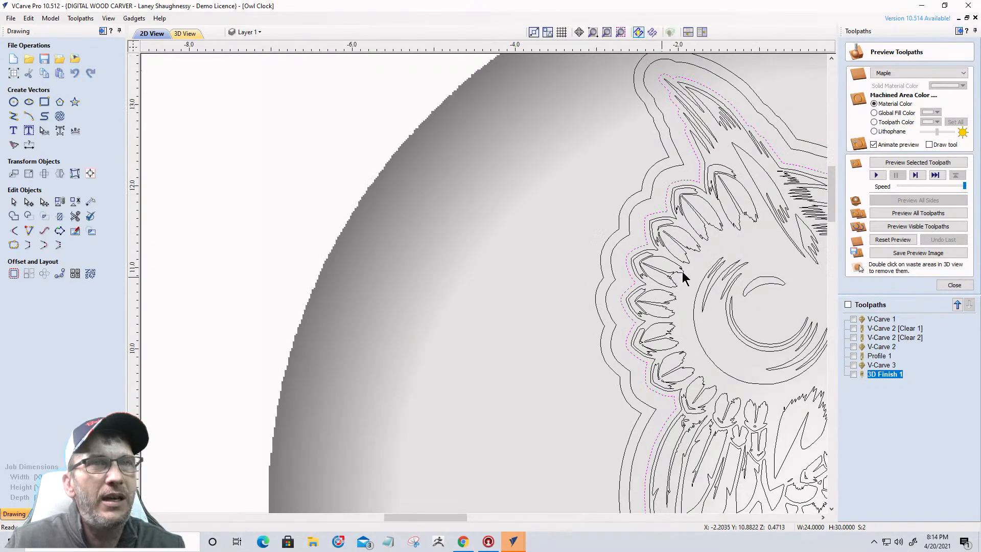
{"action": "left_click", "coordinate": [954, 285]}
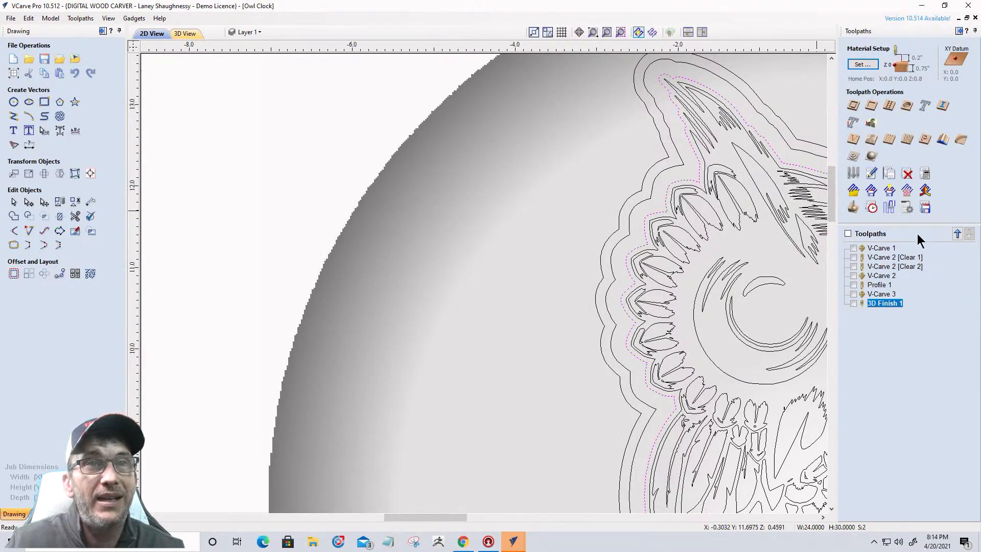
{"action": "left_click", "coordinate": [872, 105]}
{"action": "double_click", "coordinate": [931, 90]}
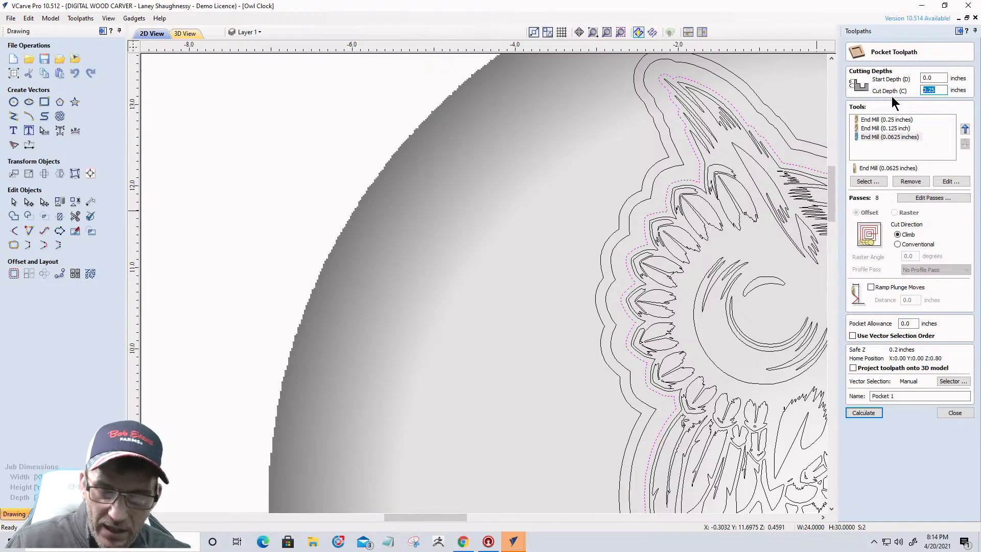
{"action": "type", "text": "0.0868"}
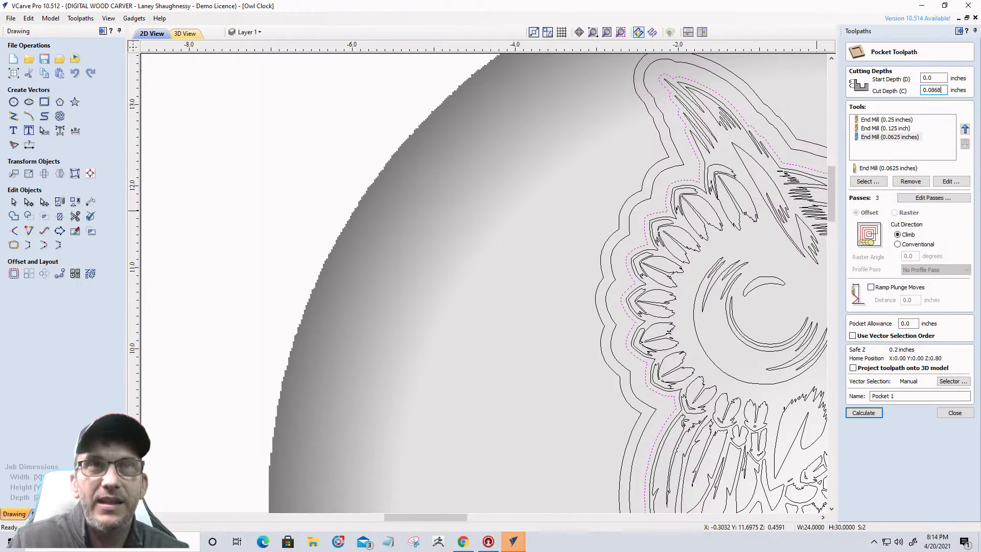
{"action": "left_click", "coordinate": [870, 413]}
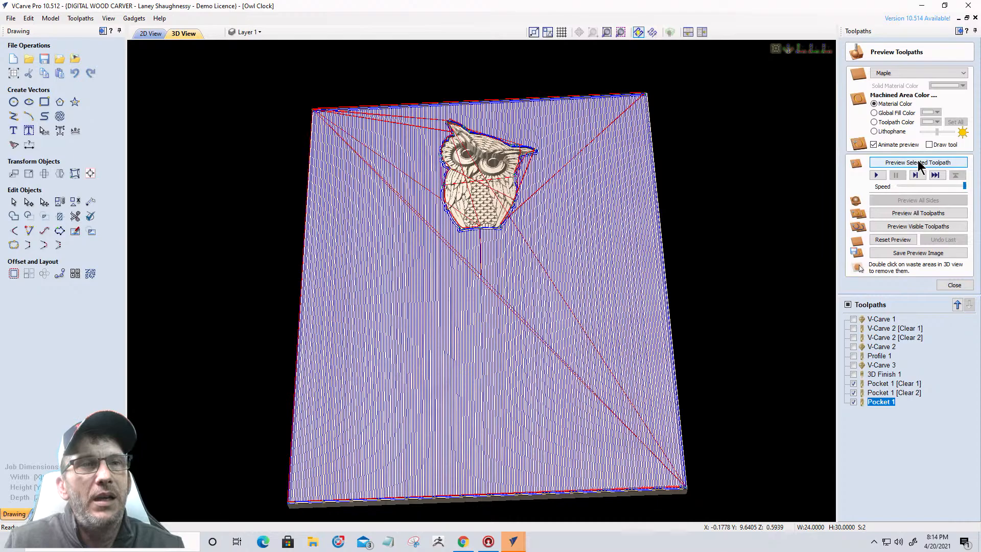
- Simulate the visible pocket toolpaths on the board and examine the cleared area around the owl up close
{"action": "left_click", "coordinate": [921, 227]}
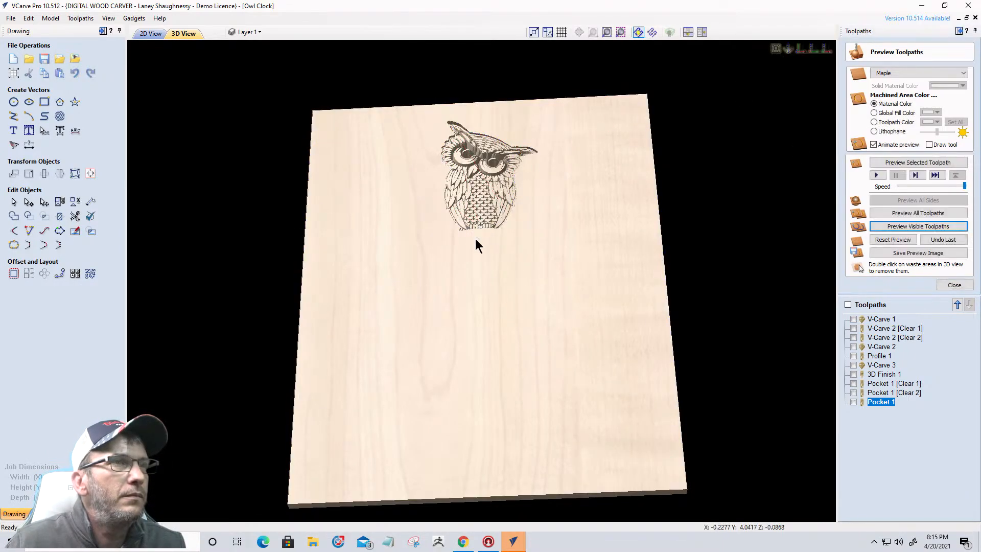
{"action": "left_click_drag", "start_coordinate": [416, 176], "coordinate": [471, 210]}
{"action": "scroll", "coordinate": [472, 211], "scroll_direction": "up", "scroll_amount": 3}
{"action": "scroll", "coordinate": [473, 211], "scroll_direction": "up", "scroll_amount": 3}
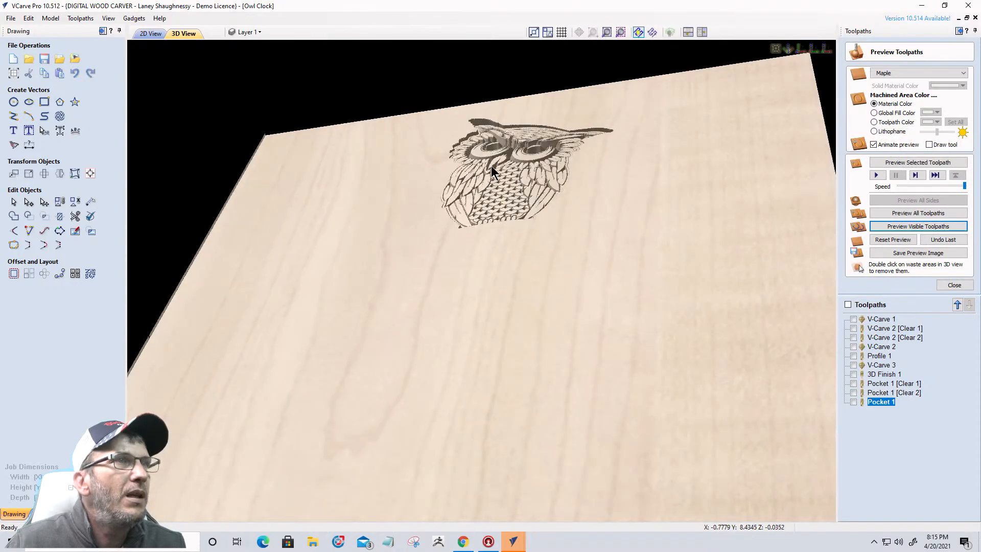
{"action": "scroll", "coordinate": [469, 225], "scroll_direction": "up", "scroll_amount": 2}
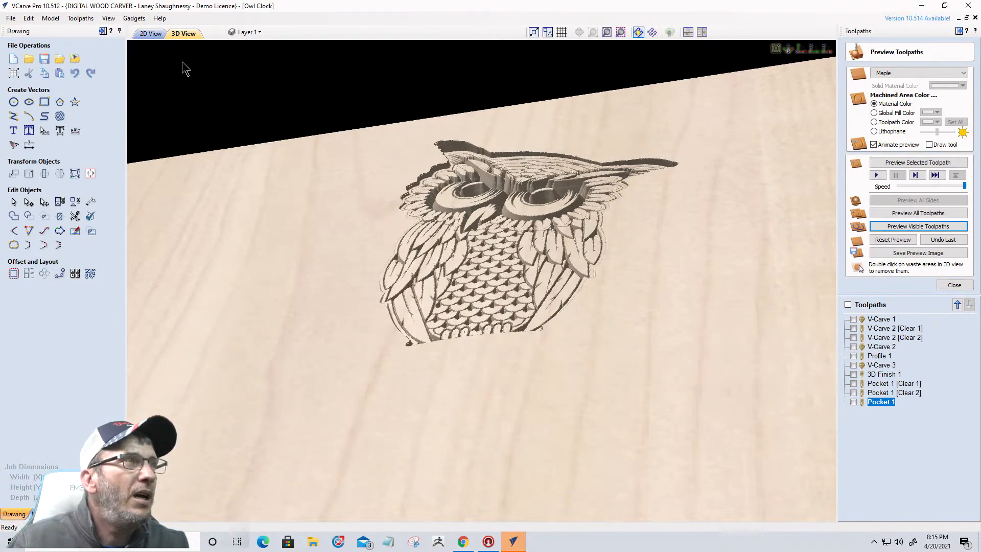
- Make only the Profile 1 toolpath visible and simulate its cut around the owl and clock outline
{"action": "left_click", "coordinate": [876, 357]}
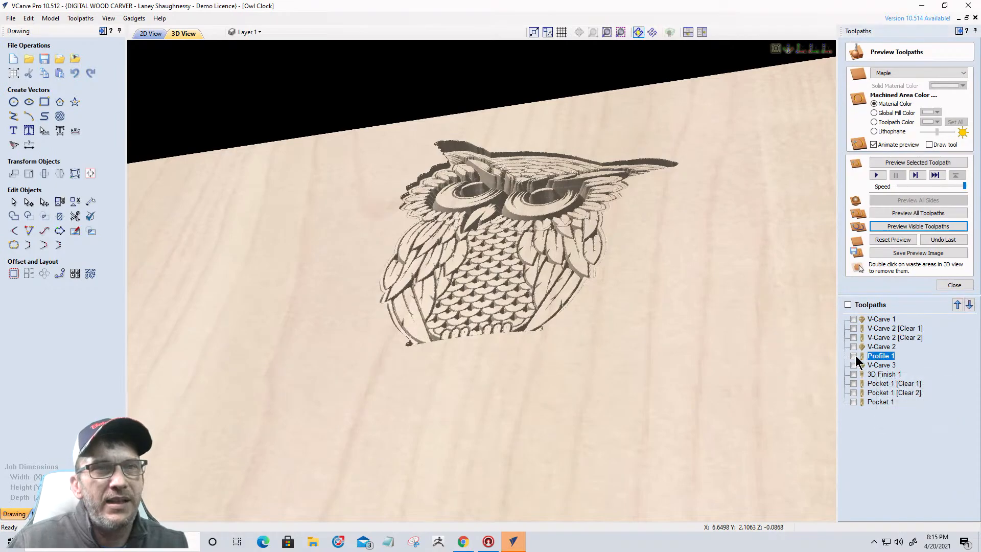
{"action": "left_click", "coordinate": [855, 356]}
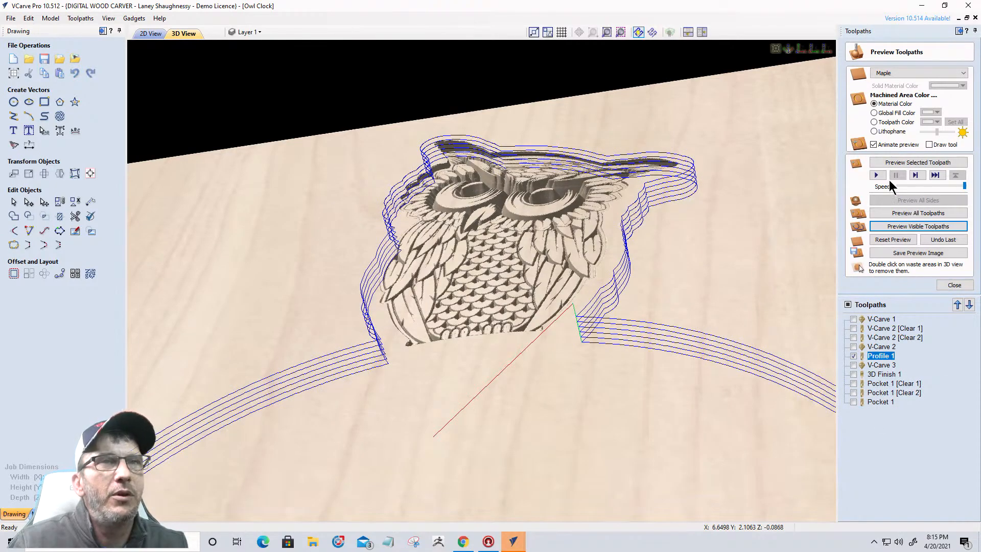
{"action": "left_click", "coordinate": [893, 228]}
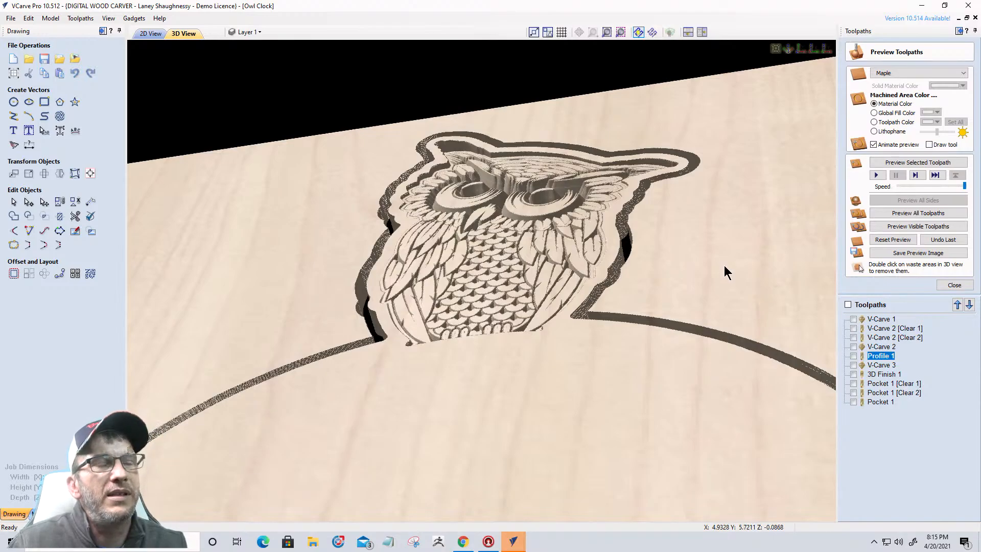
- Change the Pocket 1 toolpath's cut depth to 0.125 inches, recalculate it, and return to the flat drawing
{"action": "double_click", "coordinate": [877, 383]}
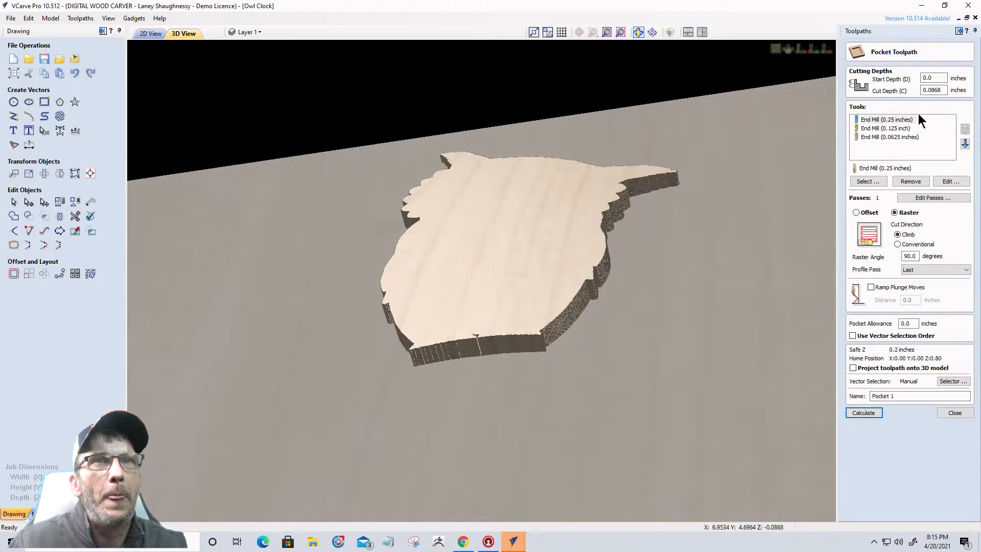
{"action": "double_click", "coordinate": [928, 90]}
{"action": "type", "text": "125"}
{"action": "left_click", "coordinate": [863, 414]}
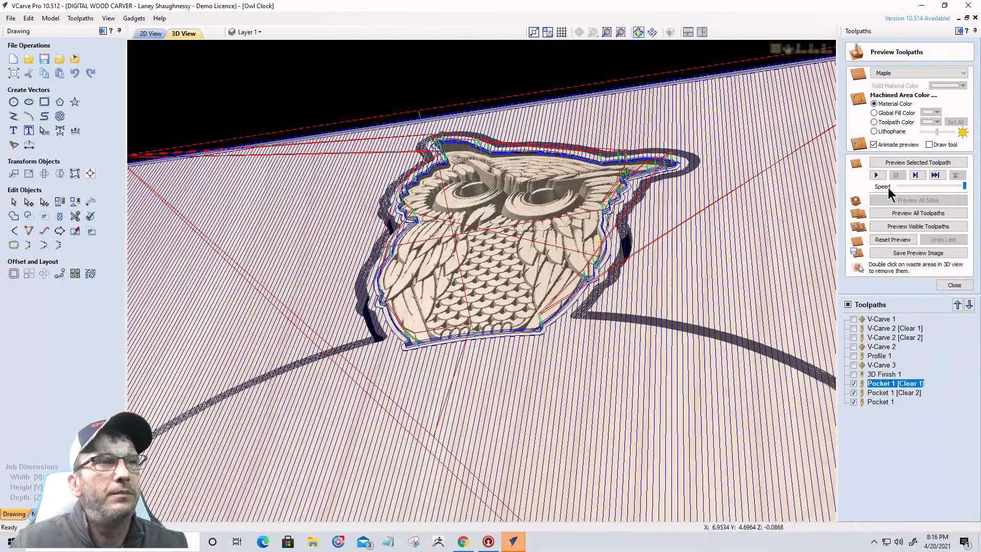
{"action": "left_click", "coordinate": [151, 33]}
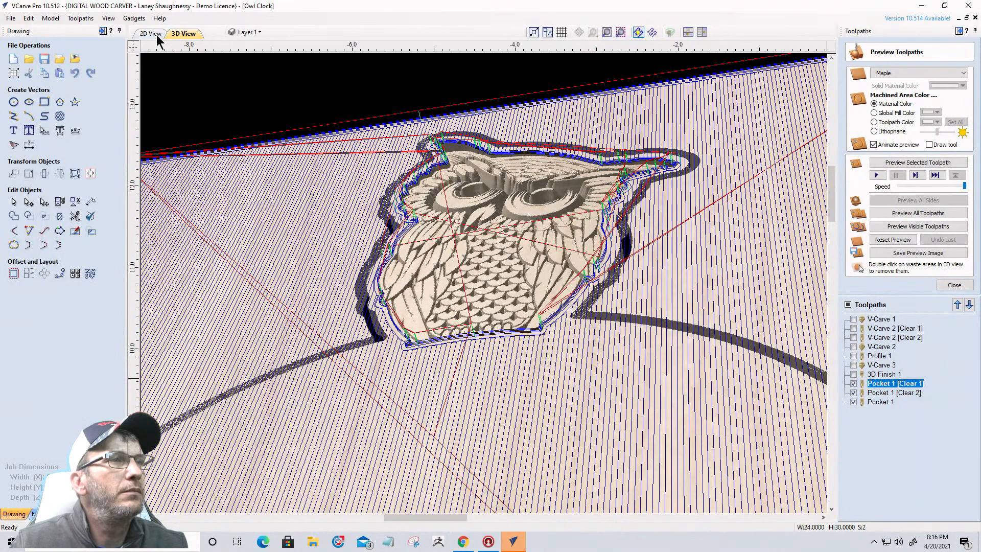
- Simulate the visible Pocket 1 toolpaths, including both clearance passes, on the 3D maple preview
{"action": "scroll", "coordinate": [542, 345], "scroll_direction": "down", "scroll_amount": 6}
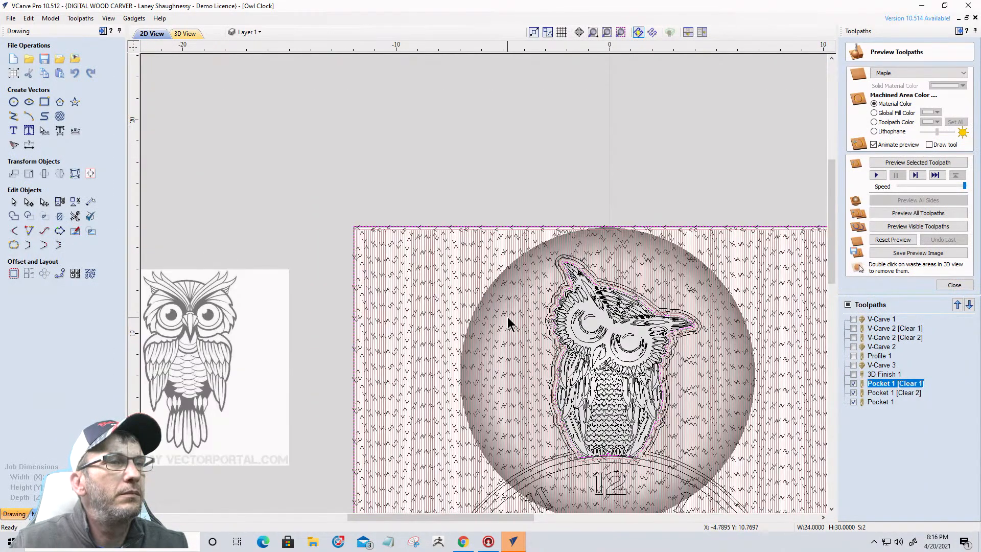
{"action": "scroll", "coordinate": [508, 320], "scroll_direction": "down", "scroll_amount": 3}
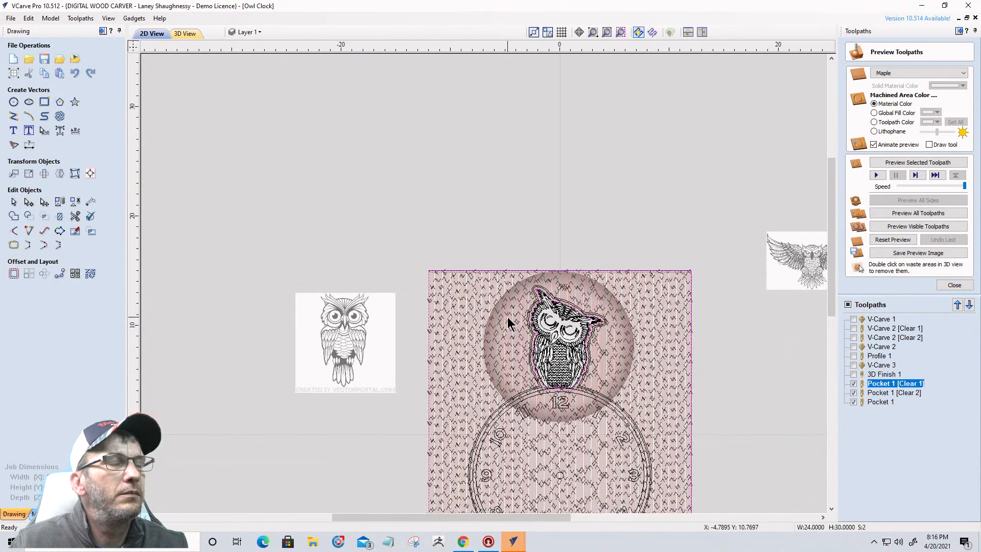
{"action": "left_click", "coordinate": [185, 33]}
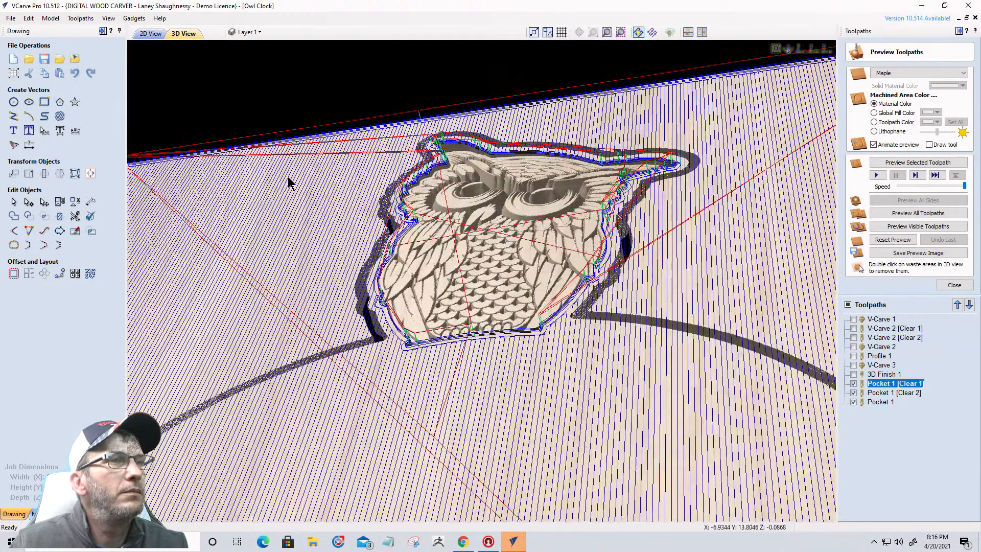
{"action": "left_click", "coordinate": [911, 228]}
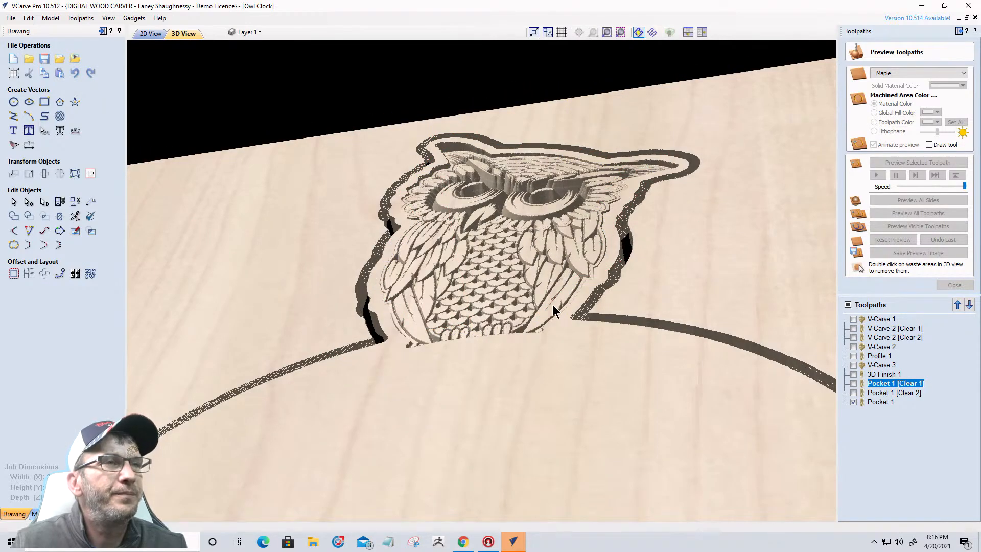
- Remove the waste board surrounding the owl and clock outline from the 3D preview
{"action": "left_click_drag", "start_coordinate": [536, 332], "coordinate": [571, 347]}
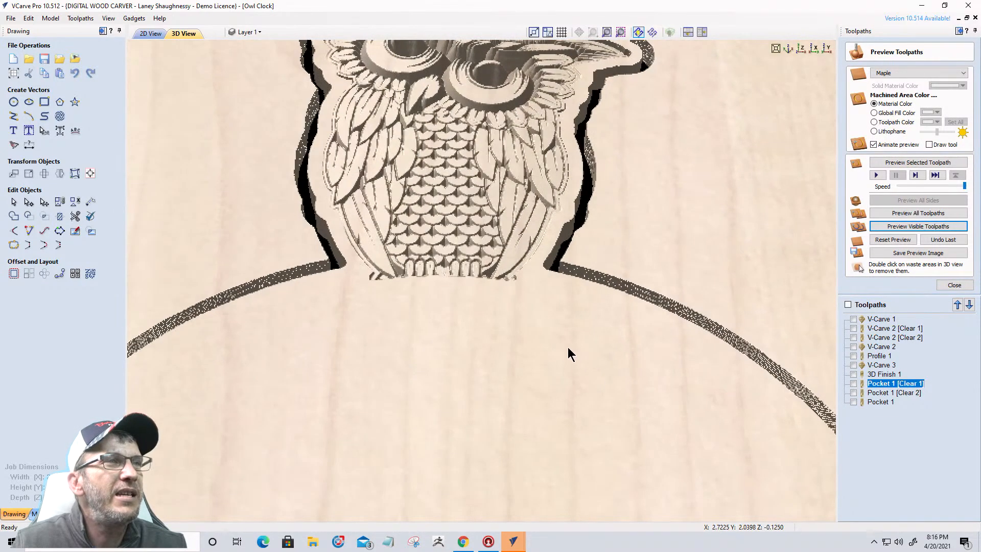
{"action": "scroll", "coordinate": [561, 350], "scroll_direction": "down", "scroll_amount": 5}
{"action": "left_click_drag", "start_coordinate": [314, 465], "coordinate": [607, 340]}
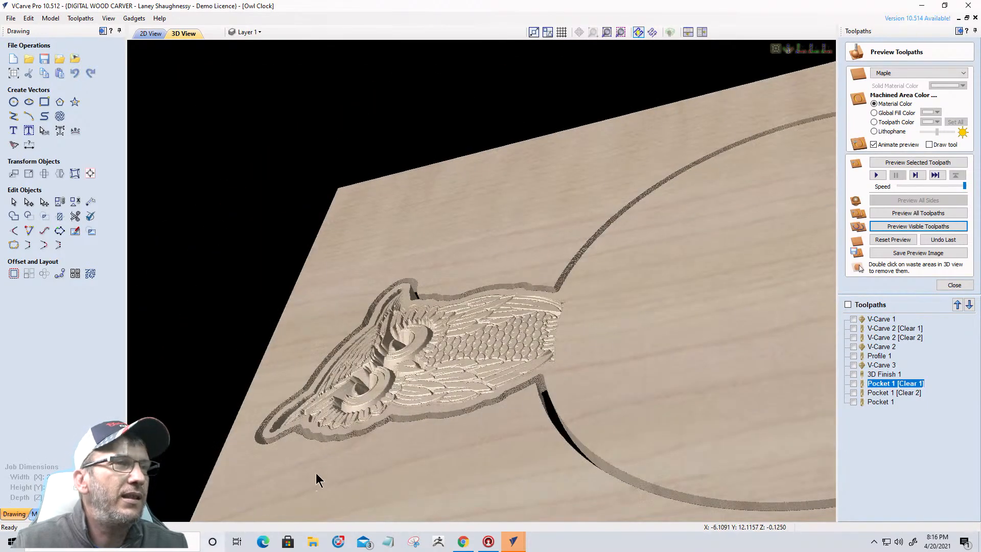
{"action": "left_click_drag", "start_coordinate": [353, 458], "coordinate": [397, 375]}
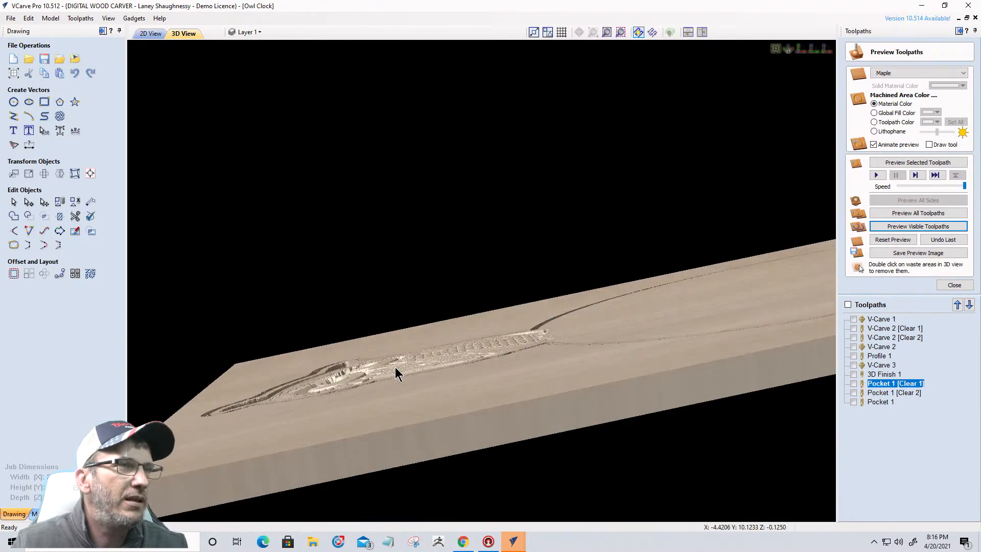
{"action": "double_click", "coordinate": [486, 335]}
{"action": "scroll", "coordinate": [601, 368], "scroll_direction": "up", "scroll_amount": 2}
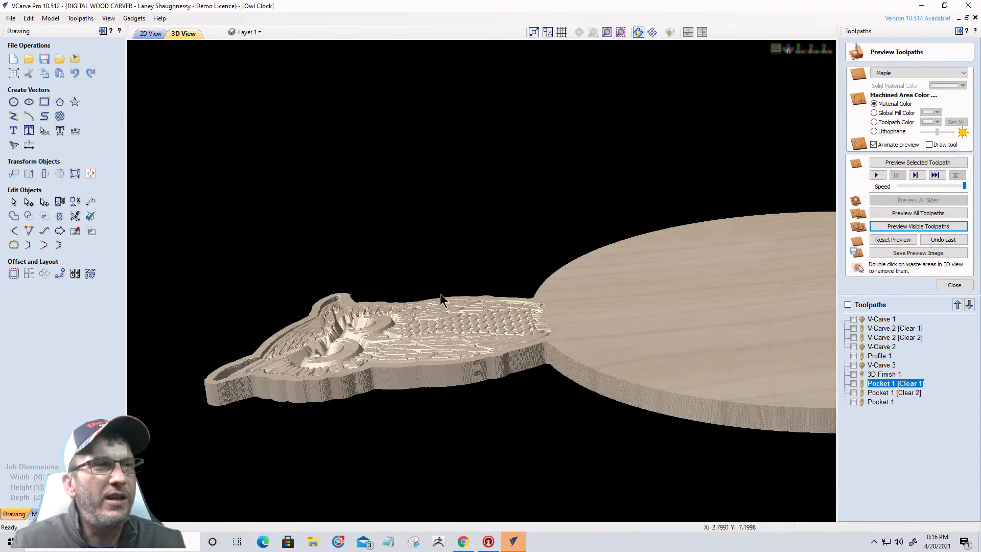
{"action": "left_click_drag", "start_coordinate": [770, 316], "coordinate": [523, 473]}
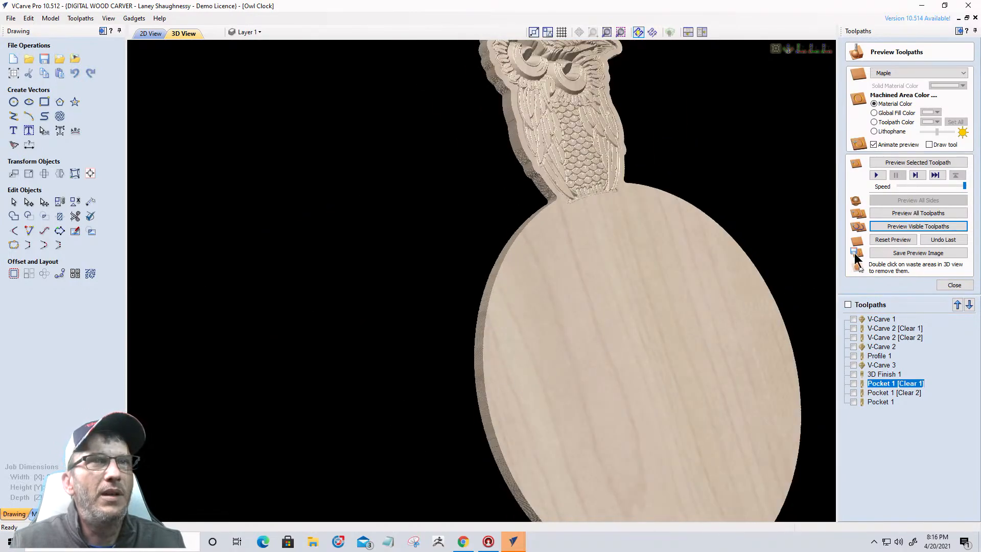
- Set the preview's machined area color to a global grey fill and inspect the owl and clock face
{"action": "left_click", "coordinate": [882, 112]}
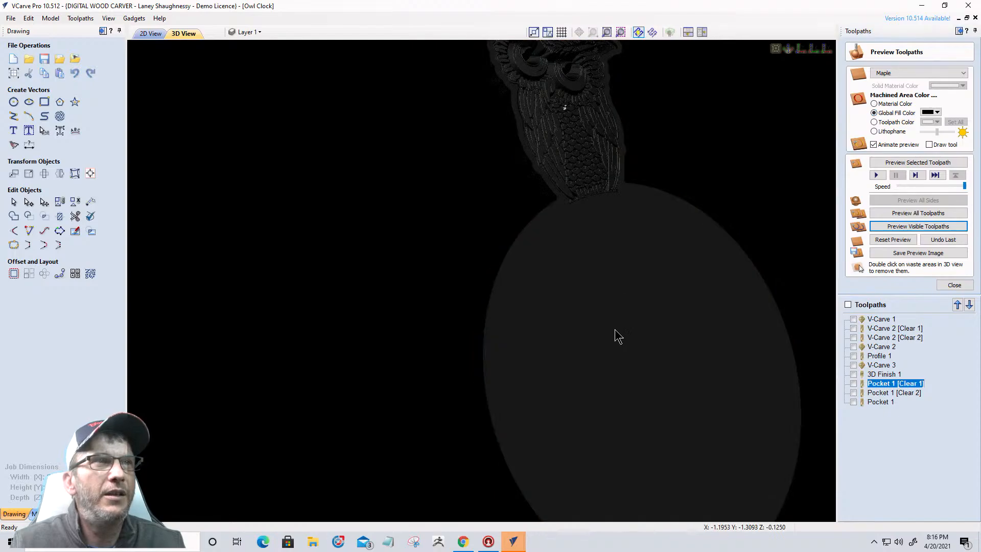
{"action": "scroll", "coordinate": [520, 375], "scroll_direction": "down", "scroll_amount": 3}
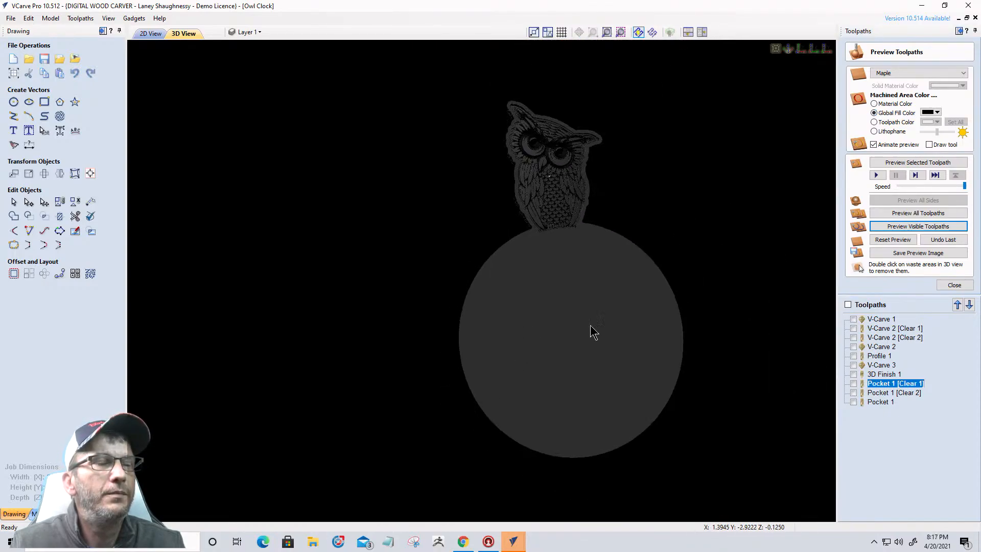
{"action": "scroll", "coordinate": [464, 317], "scroll_direction": "up", "scroll_amount": 3}
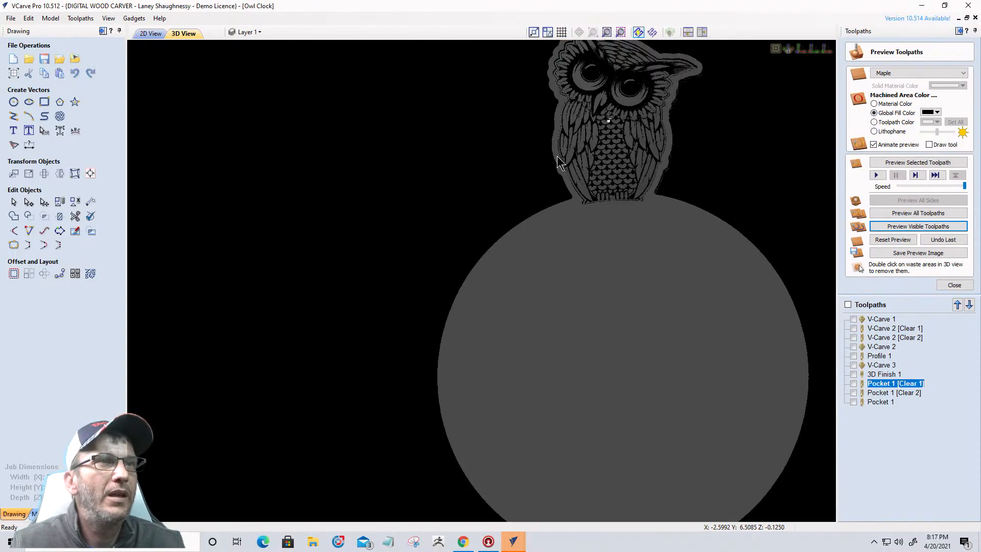
{"action": "left_click", "coordinate": [937, 113]}
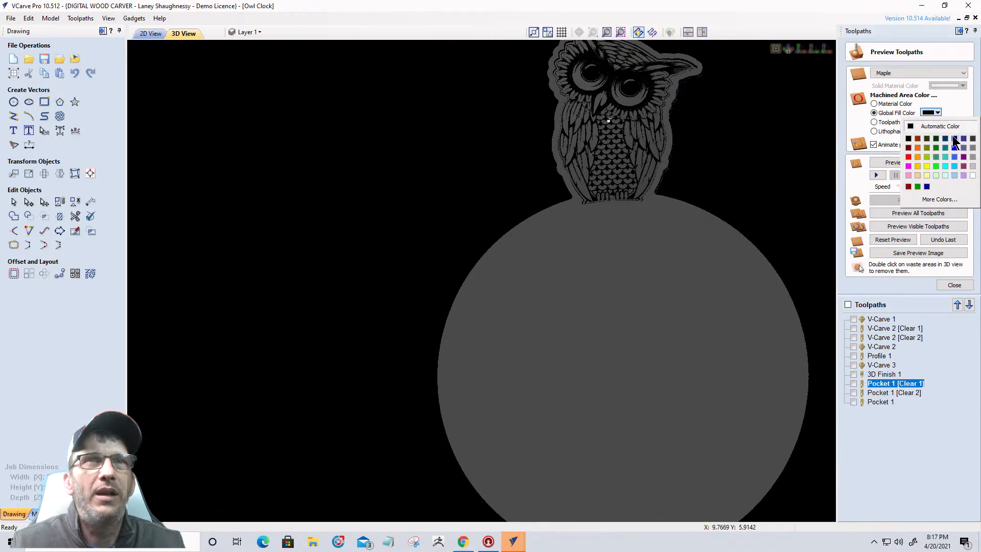
{"action": "left_click", "coordinate": [972, 154]}
{"action": "middle_click_drag", "start_coordinate": [657, 307], "coordinate": [501, 514]}
{"action": "scroll", "coordinate": [515, 362], "scroll_direction": "up", "scroll_amount": 5}
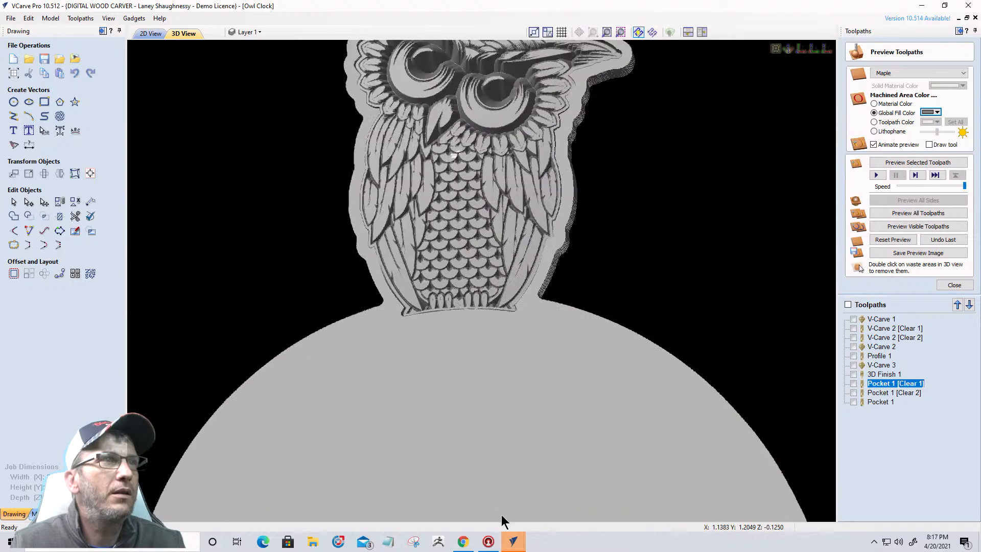
{"action": "scroll", "coordinate": [501, 514], "scroll_direction": "down", "scroll_amount": 1}
{"action": "scroll", "coordinate": [496, 504], "scroll_direction": "down", "scroll_amount": 2}
{"action": "middle_click_drag", "start_coordinate": [468, 444], "coordinate": [496, 276]}
{"action": "scroll", "coordinate": [497, 275], "scroll_direction": "up", "scroll_amount": 1}
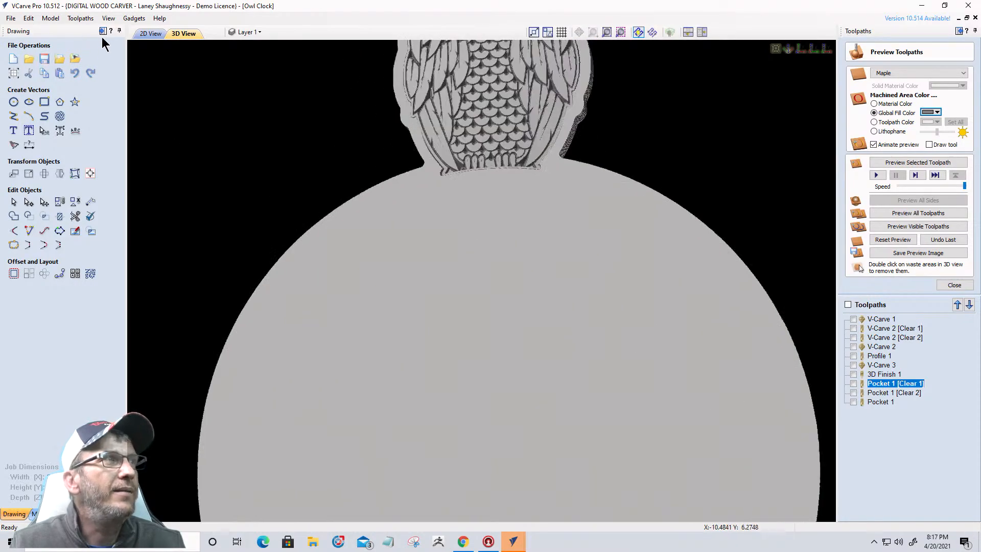
- Delete the round dome component behind the owl in the 2D drawing
{"action": "left_click", "coordinate": [149, 33]}
{"action": "left_click", "coordinate": [496, 286]}
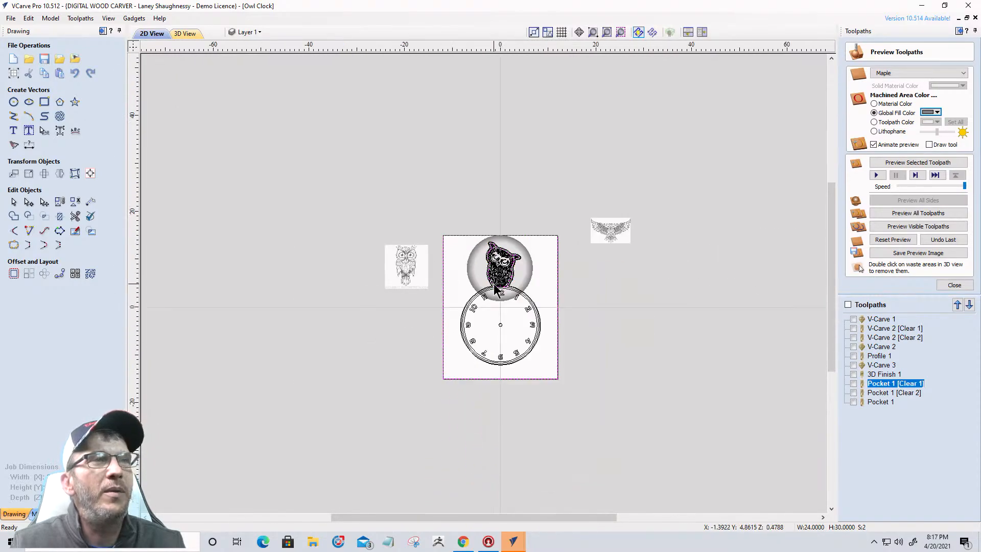
{"action": "left_click", "coordinate": [470, 272]}
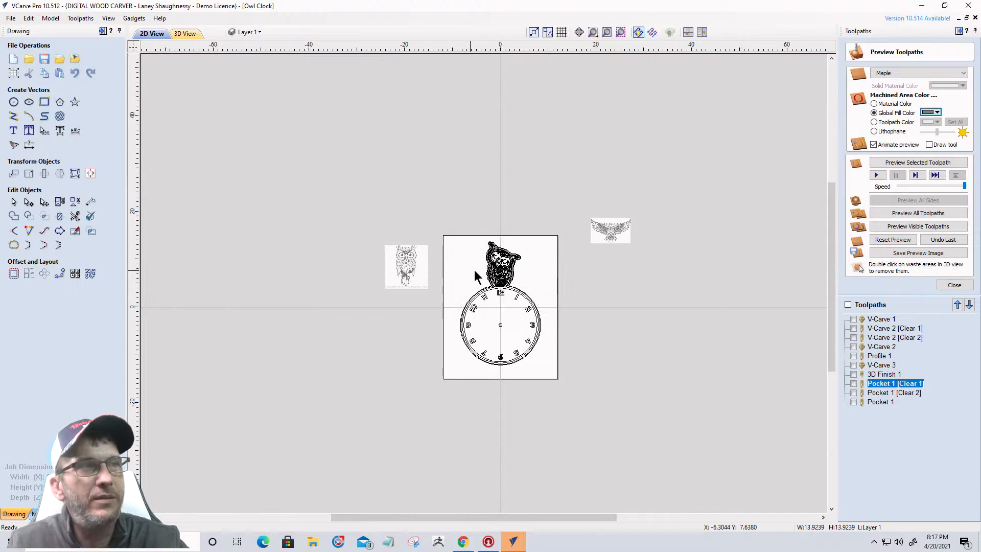
{"action": "scroll", "coordinate": [471, 273], "scroll_direction": "up", "scroll_amount": 3}
{"action": "scroll", "coordinate": [480, 348], "scroll_direction": "up", "scroll_amount": 1}
{"action": "scroll", "coordinate": [481, 346], "scroll_direction": "down", "scroll_amount": 4}
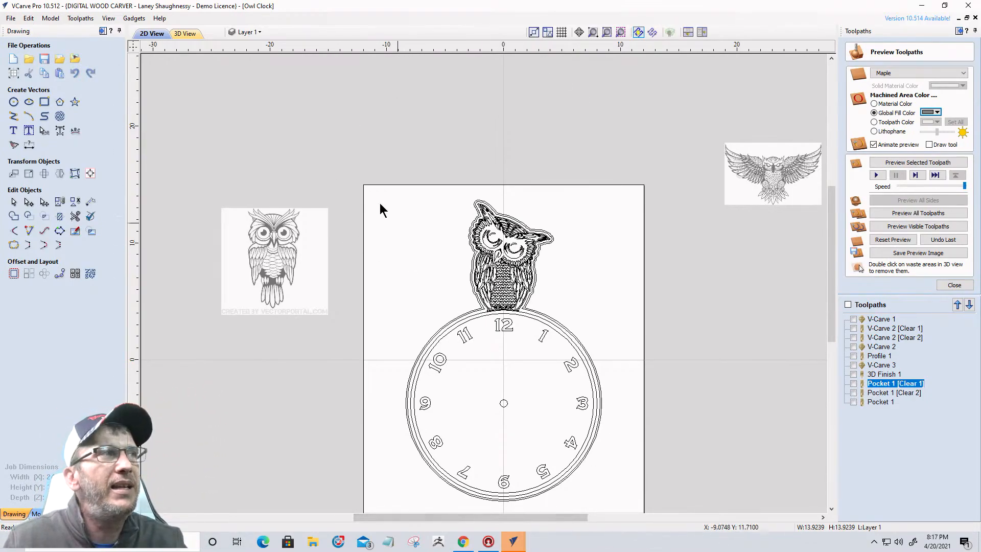
- Change the job type to Double Sided and decline recalculating the toolpaths
{"action": "left_click", "coordinate": [13, 72]}
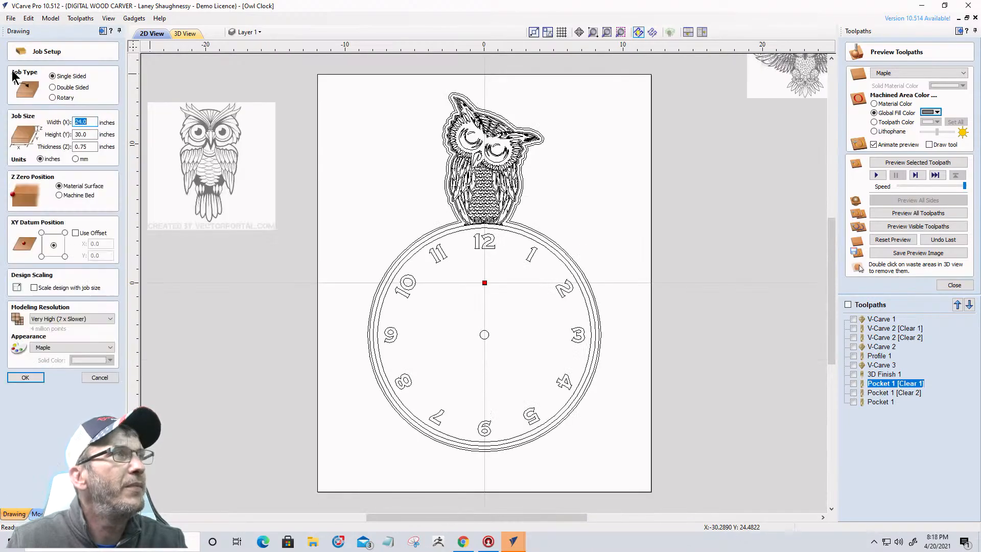
{"action": "left_click", "coordinate": [53, 87]}
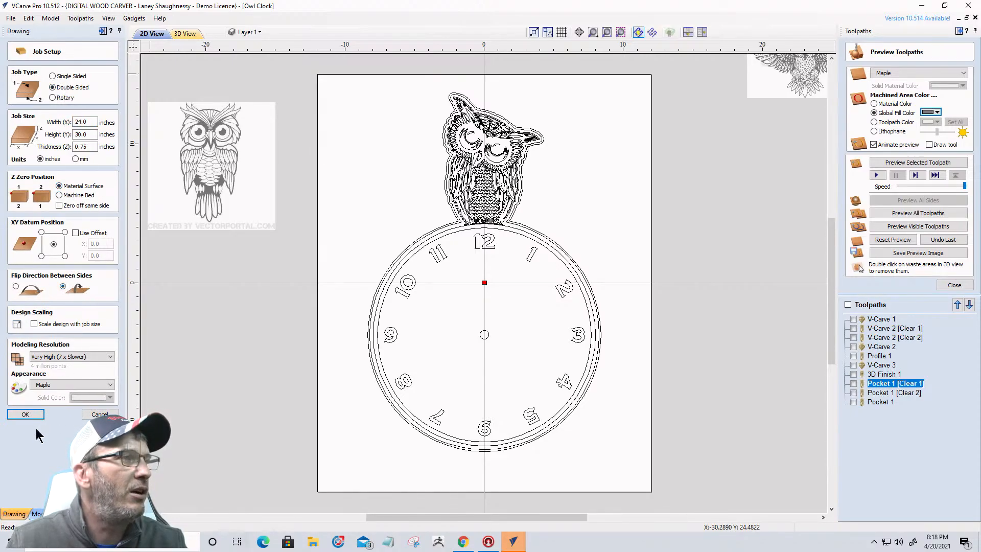
{"action": "left_click", "coordinate": [25, 416]}
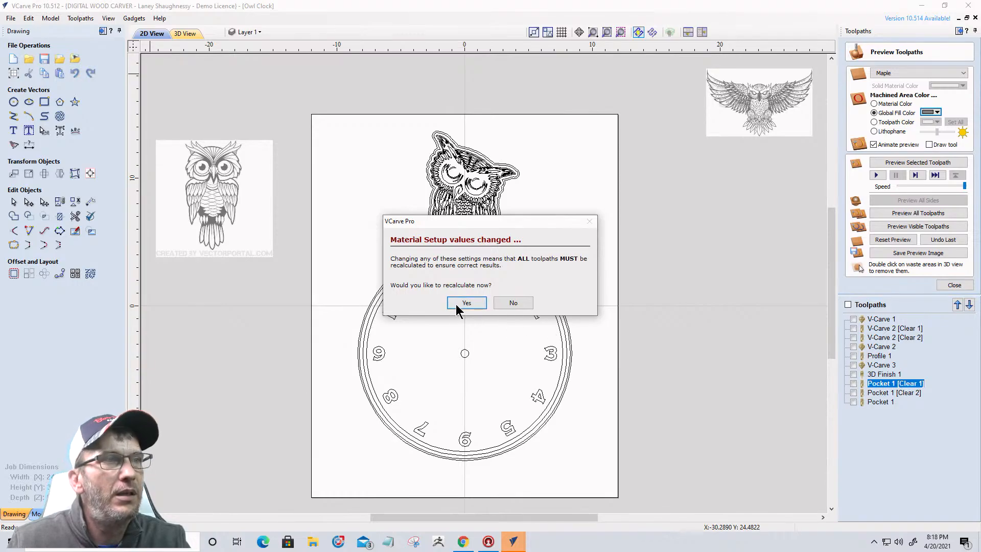
{"action": "left_click", "coordinate": [513, 302]}
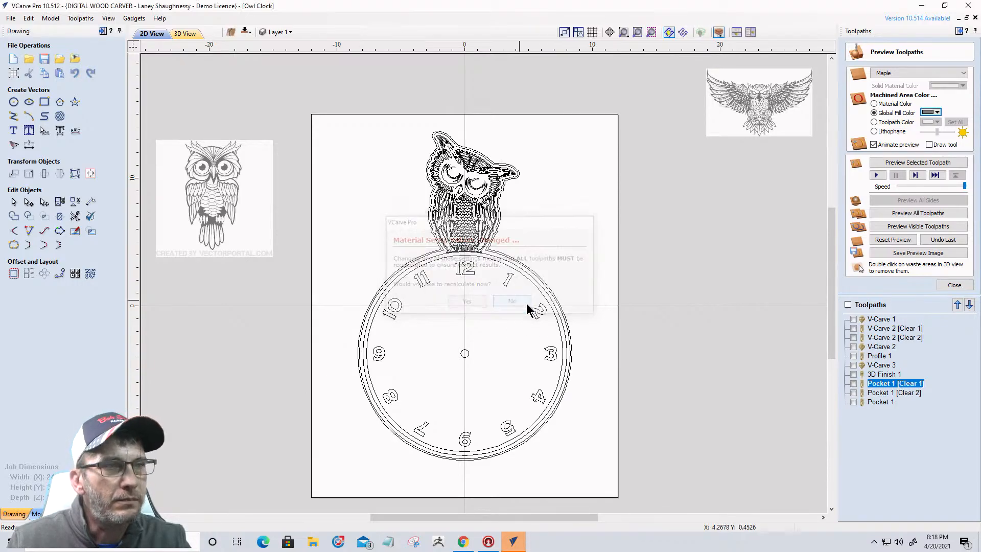
- Make 3D Finish 1 and the three Pocket 1 toolpaths visible and delete all visible toolpaths
{"action": "left_click", "coordinate": [854, 374]}
{"action": "left_click", "coordinate": [853, 384]}
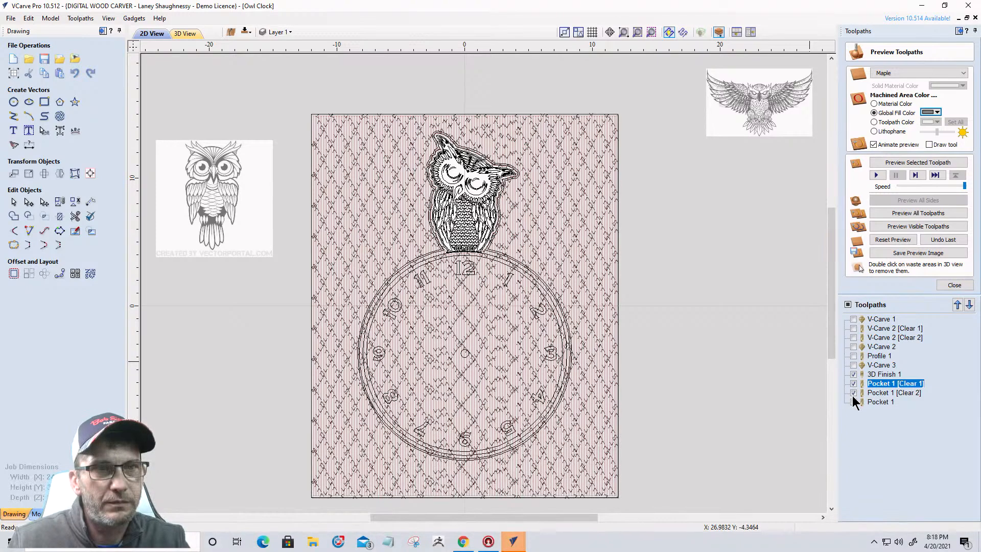
{"action": "left_click", "coordinate": [854, 402]}
{"action": "right_click", "coordinate": [875, 375]}
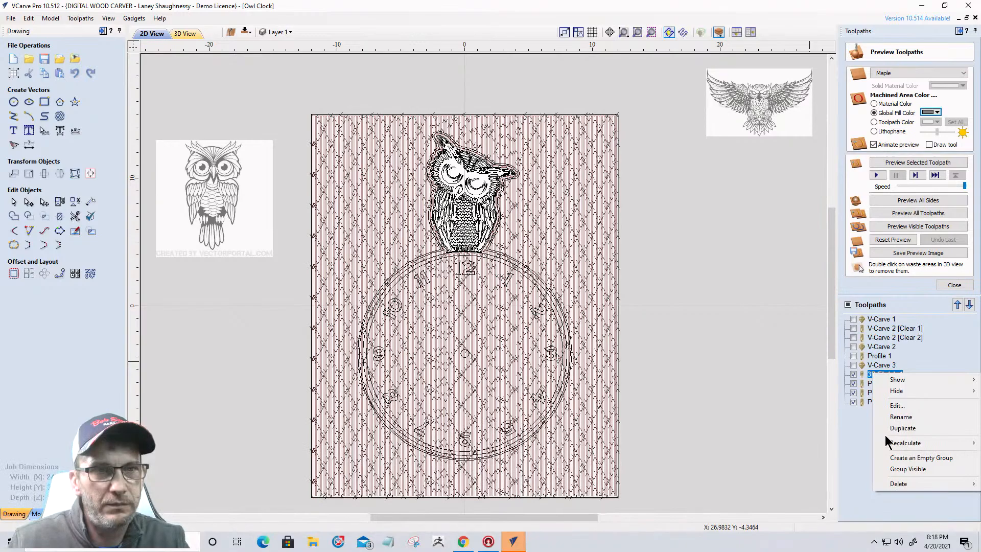
{"action": "mouse_move", "coordinate": [890, 487]}
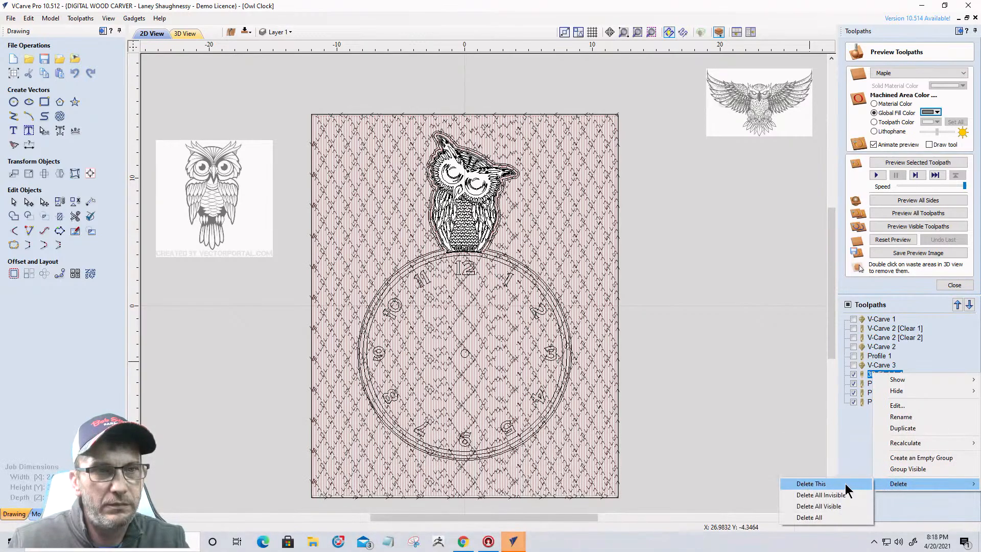
{"action": "left_click", "coordinate": [827, 507]}
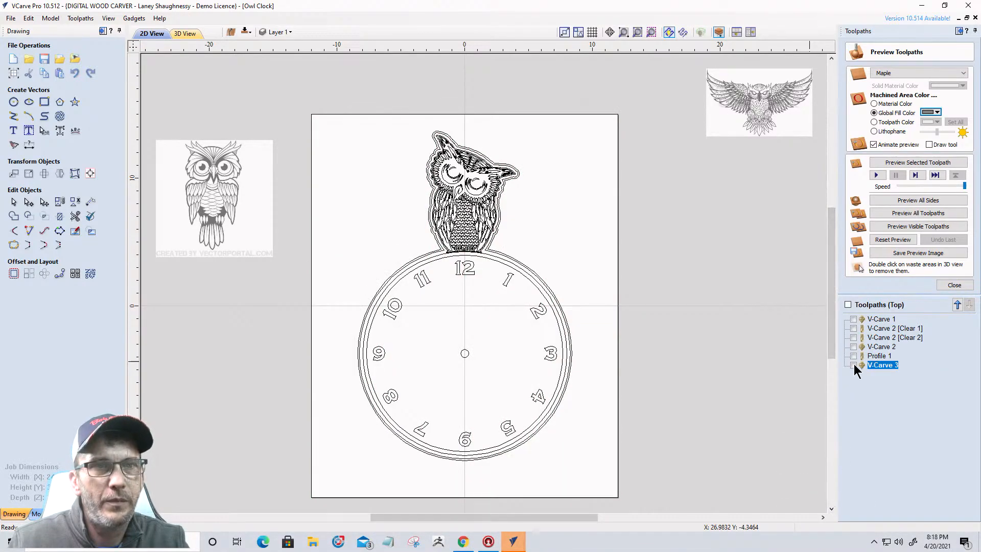
- Delete only the V-Carve 3 toolpath from the top-side list
{"action": "left_click", "coordinate": [854, 365]}
{"action": "left_click", "coordinate": [854, 365]}
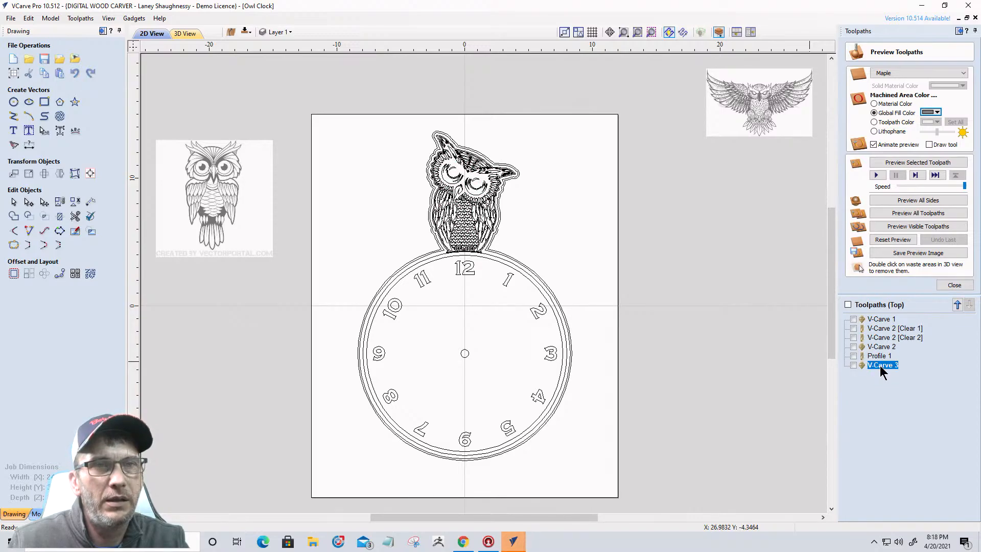
{"action": "right_click", "coordinate": [880, 365]}
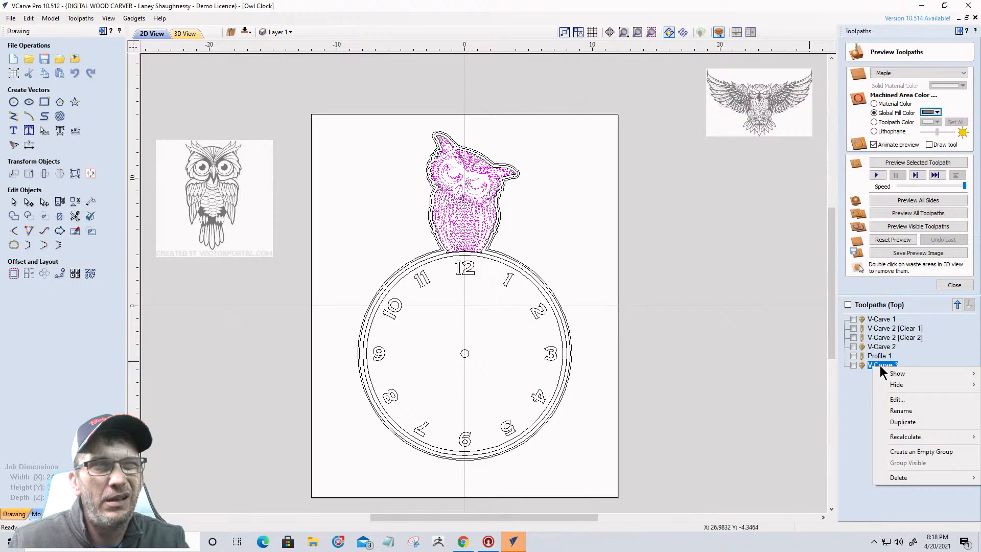
{"action": "mouse_move", "coordinate": [895, 478]}
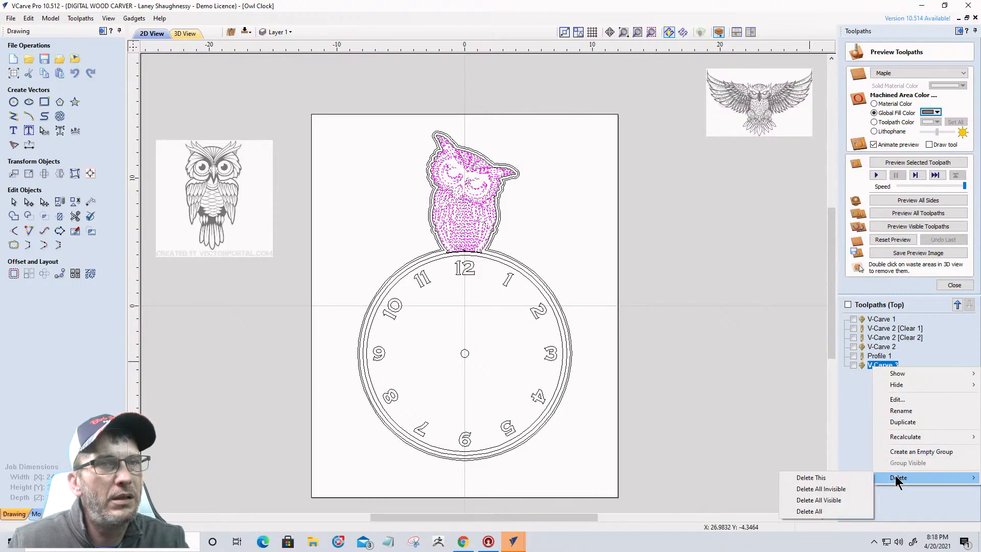
{"action": "left_click", "coordinate": [816, 479]}
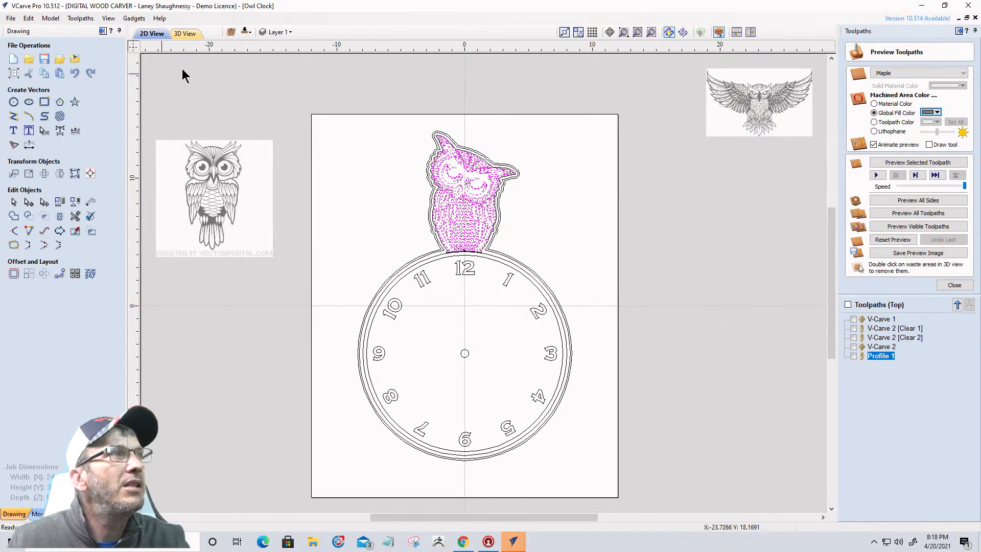
- Draw a square-cornered rectangle about 3.5 by 3.5 inches around the clock's center hole
{"action": "scroll", "coordinate": [492, 334], "scroll_direction": "down", "scroll_amount": 2}
{"action": "scroll", "coordinate": [506, 358], "scroll_direction": "up", "scroll_amount": 4}
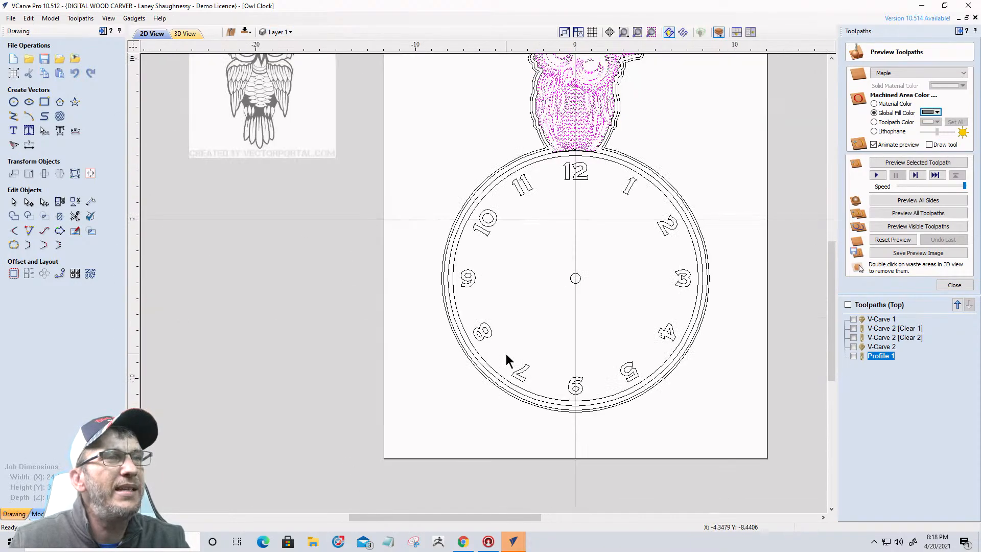
{"action": "scroll", "coordinate": [506, 353], "scroll_direction": "up", "scroll_amount": 1}
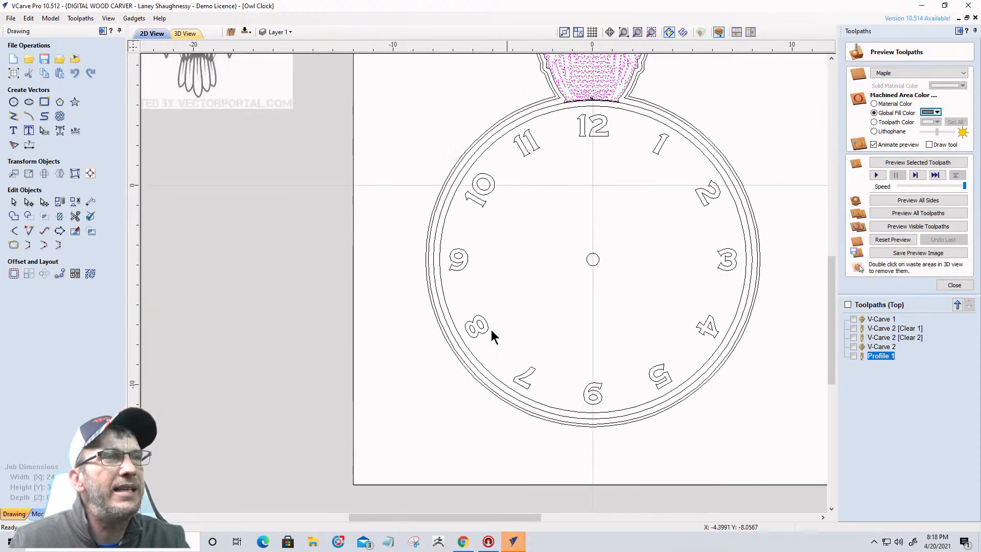
{"action": "left_click", "coordinate": [44, 102]}
{"action": "mouse_move", "coordinate": [557, 230]}
{"action": "left_mouse_down"}
{"action": "mouse_move", "coordinate": [629, 259]}
{"action": "mouse_move", "coordinate": [649, 292]}
{"action": "mouse_move", "coordinate": [626, 299]}
{"action": "left_mouse_up"}
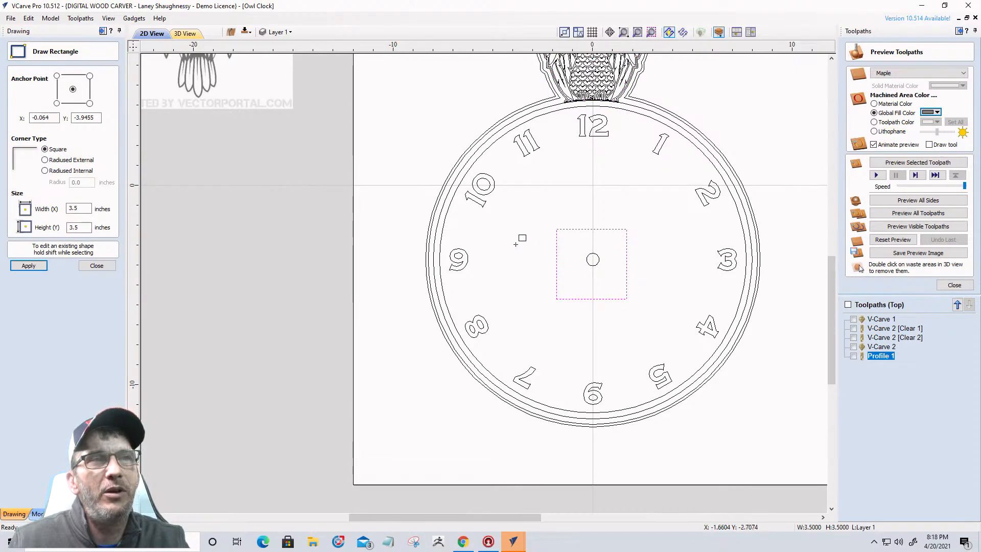
{"action": "left_click", "coordinate": [95, 266]}
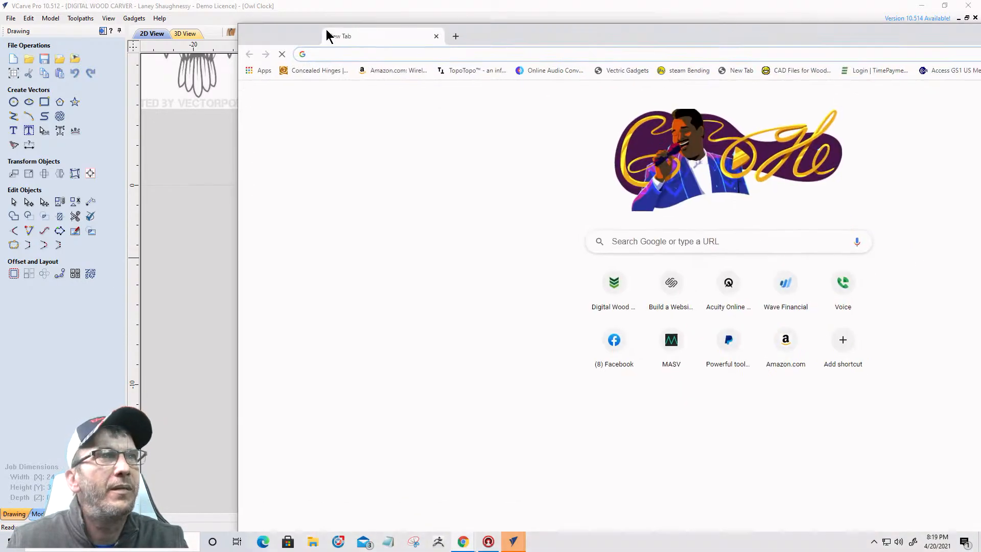
- In the web browser, maximize the window, go to klockit.com and open the Quartz Movements category
{"action": "left_click_drag", "start_coordinate": [329, 32], "coordinate": [160, 29]}
{"action": "double_click", "coordinate": [160, 29]}
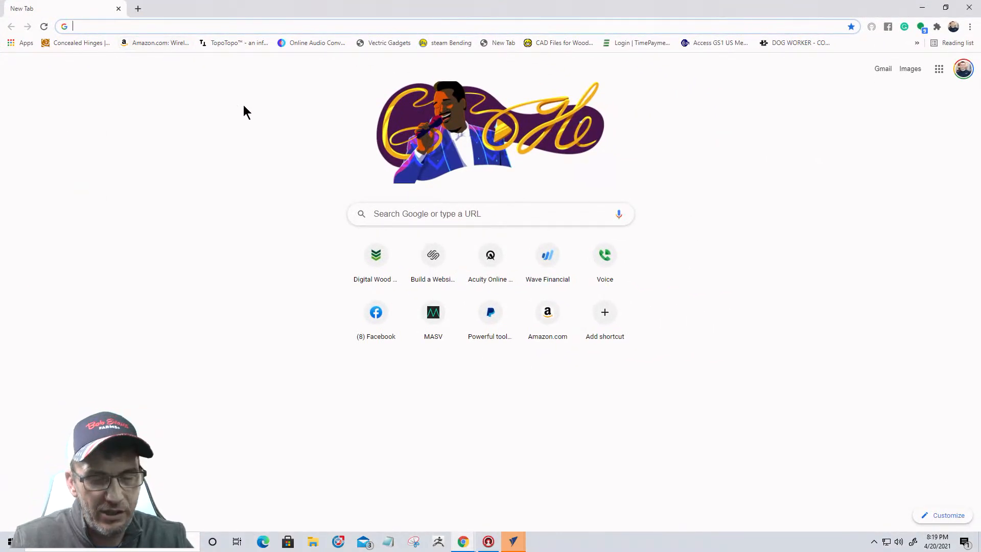
{"action": "type", "text": "klockit.com"}
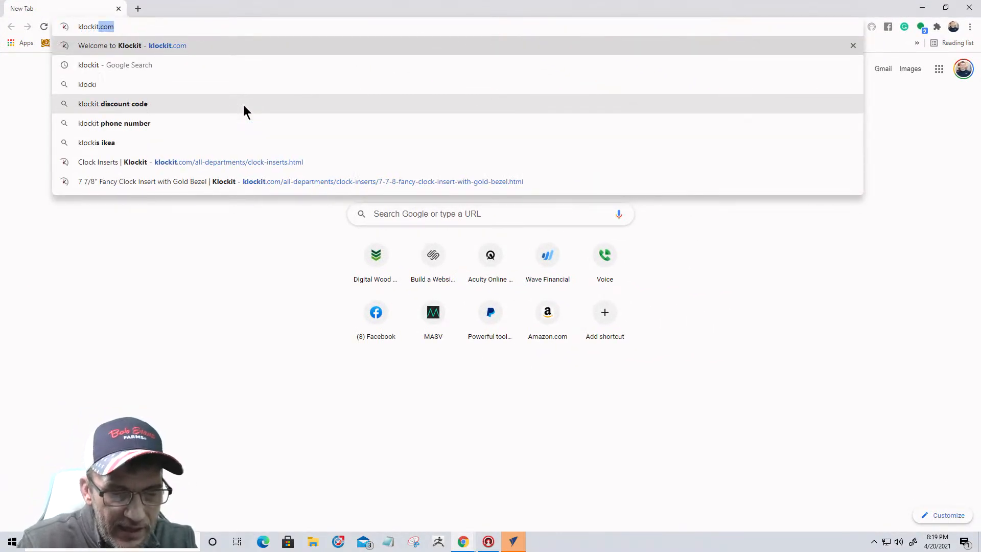
{"action": "key", "text": "Return"}
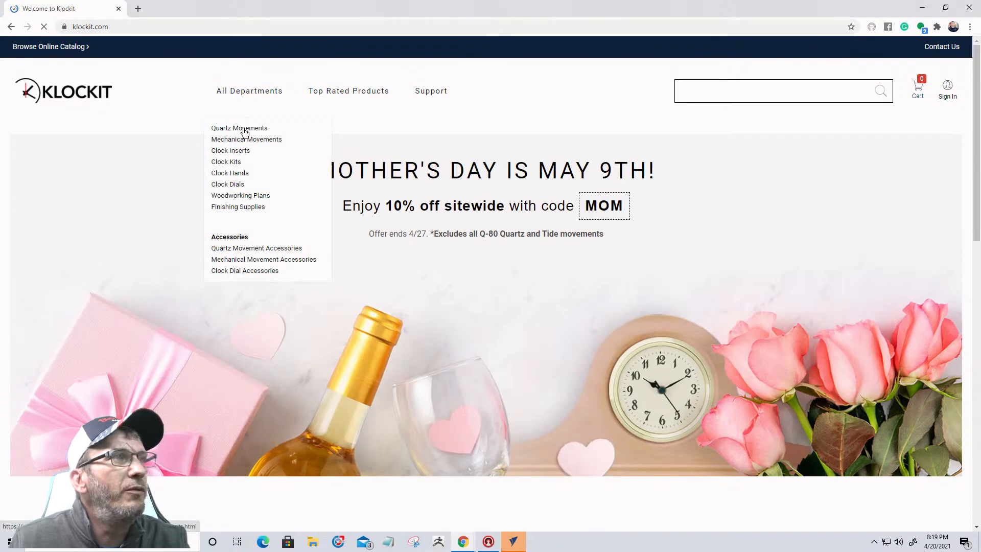
{"action": "left_click", "coordinate": [244, 133]}
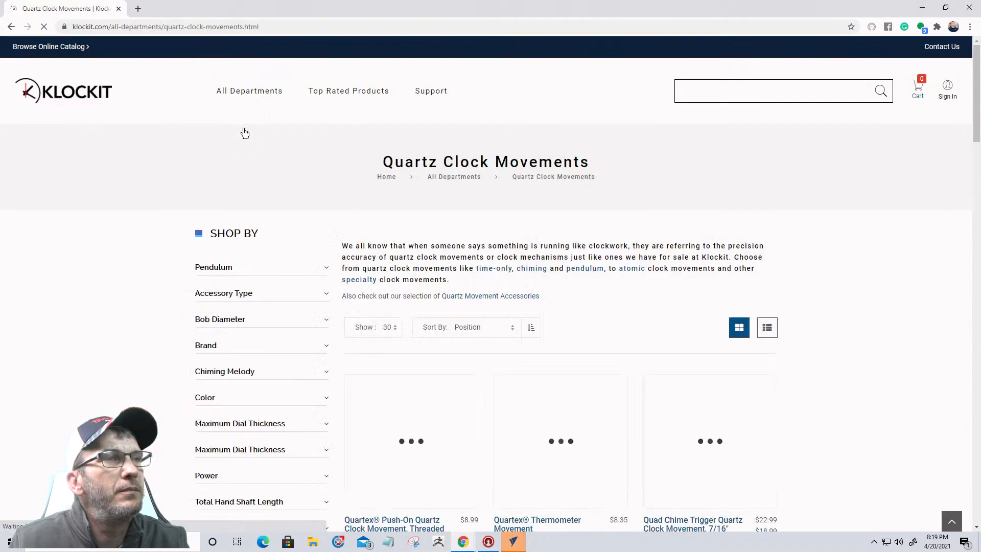
- Look through the quartz clock movement listing for a basic movement that suits the clock
{"action": "scroll", "coordinate": [577, 270], "scroll_direction": "down", "scroll_amount": 5}
{"action": "scroll", "coordinate": [578, 271], "scroll_direction": "up", "scroll_amount": 5}
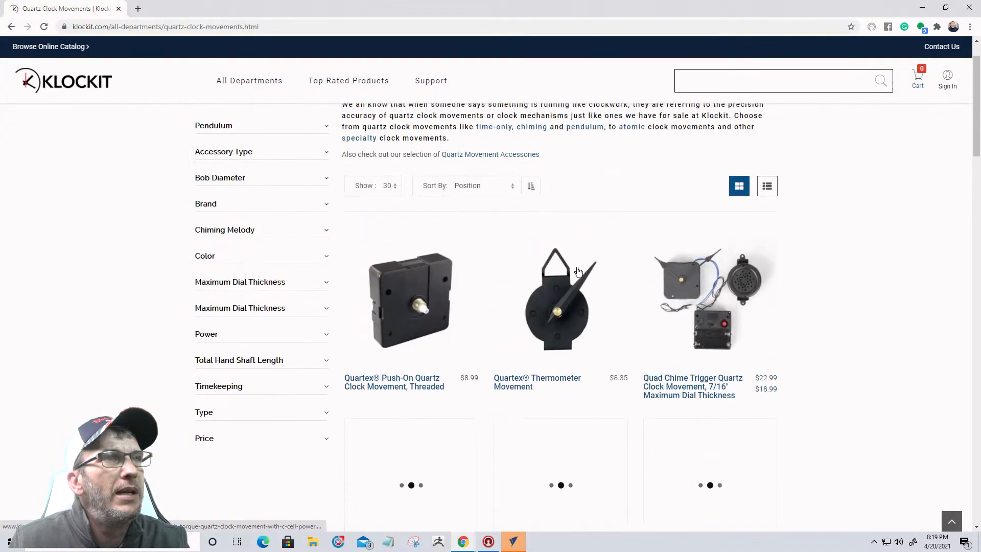
{"action": "scroll", "coordinate": [620, 353], "scroll_direction": "down", "scroll_amount": 2}
{"action": "scroll", "coordinate": [470, 262], "scroll_direction": "down", "scroll_amount": 1}
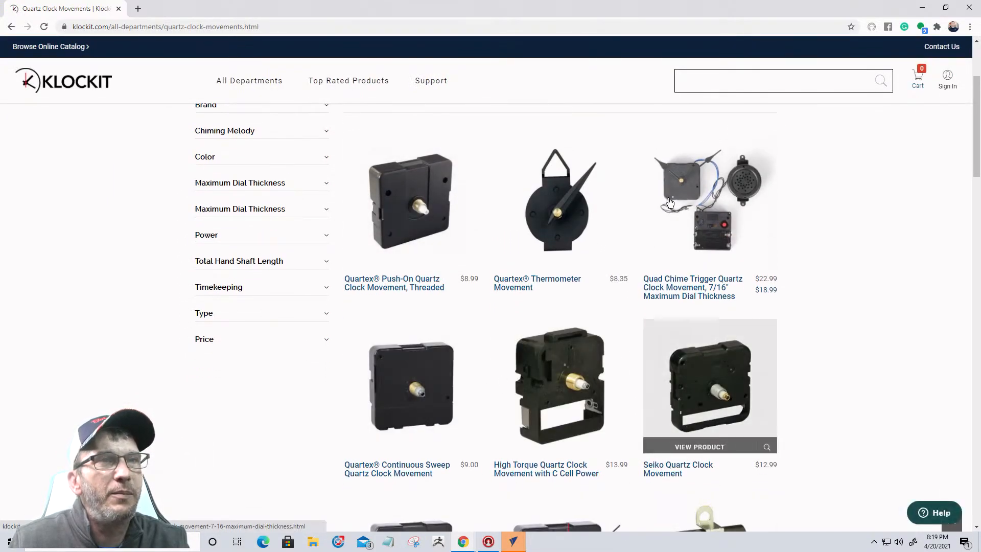
{"action": "scroll", "coordinate": [434, 256], "scroll_direction": "down", "scroll_amount": 5}
{"action": "scroll", "coordinate": [460, 271], "scroll_direction": "down", "scroll_amount": 3}
{"action": "scroll", "coordinate": [494, 280], "scroll_direction": "down", "scroll_amount": 7}
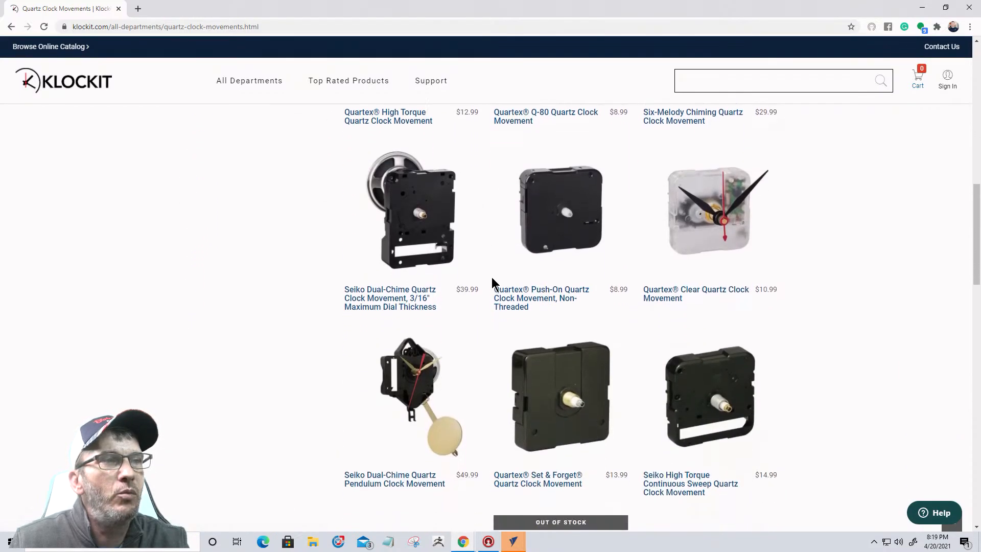
{"action": "scroll", "coordinate": [493, 280], "scroll_direction": "up", "scroll_amount": 7}
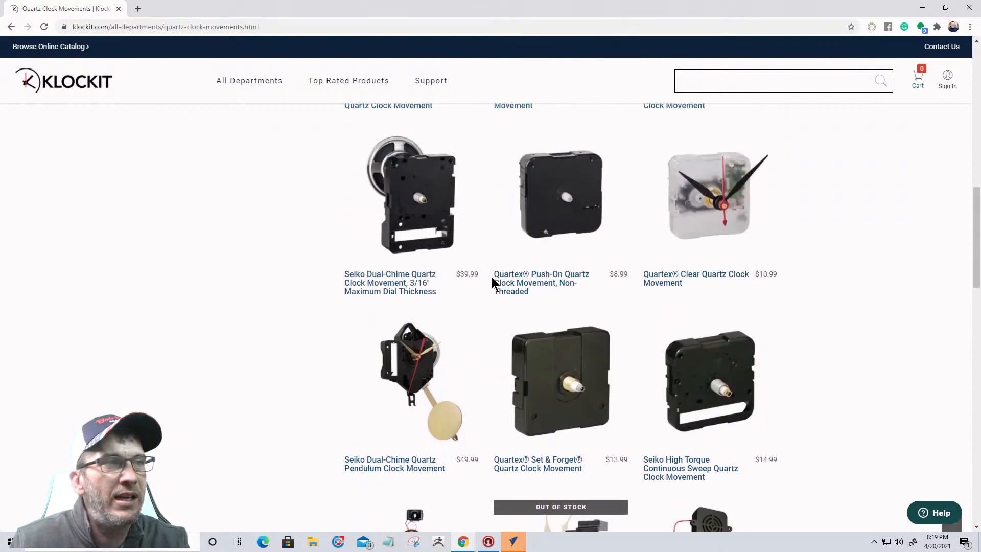
{"action": "scroll", "coordinate": [493, 280], "scroll_direction": "down", "scroll_amount": 8}
{"action": "scroll", "coordinate": [494, 280], "scroll_direction": "down", "scroll_amount": 1}
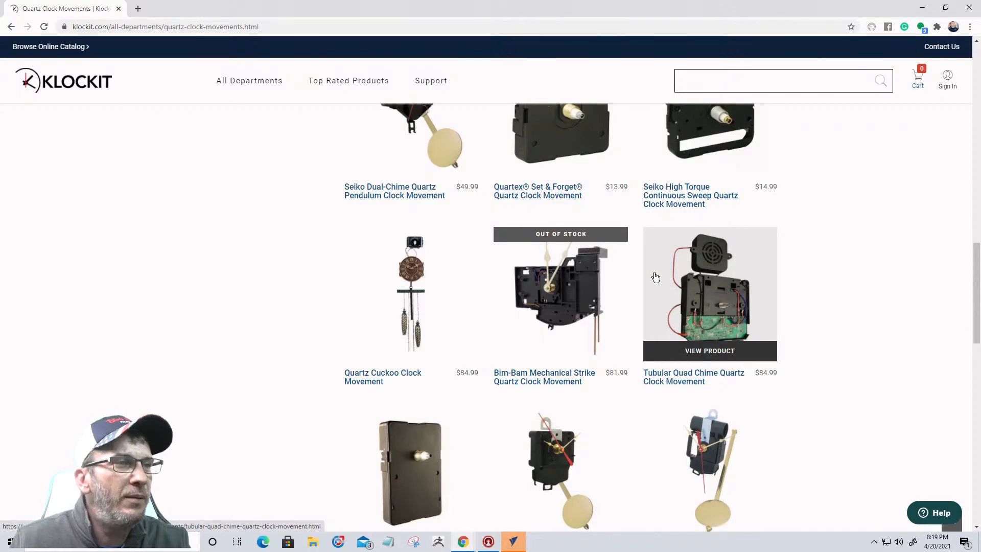
{"action": "scroll", "coordinate": [651, 276], "scroll_direction": "down", "scroll_amount": 10}
{"action": "scroll", "coordinate": [651, 276], "scroll_direction": "down", "scroll_amount": 1}
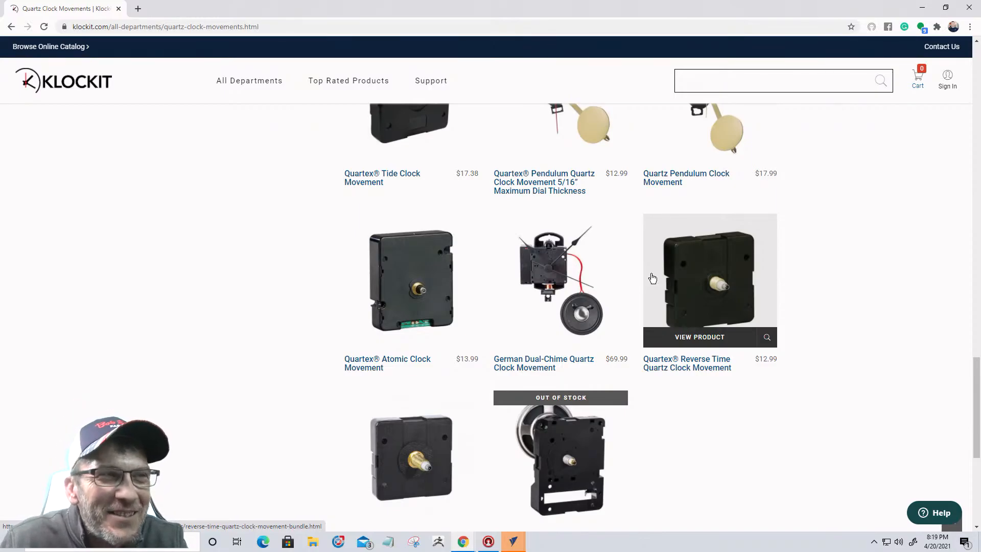
{"action": "scroll", "coordinate": [652, 278], "scroll_direction": "up", "scroll_amount": 1}
{"action": "scroll", "coordinate": [653, 278], "scroll_direction": "up", "scroll_amount": 7}
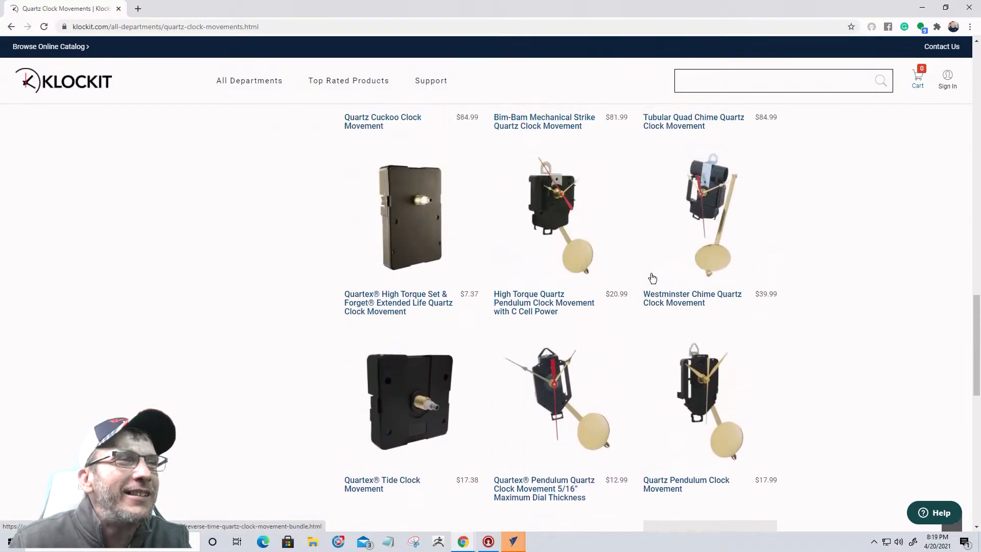
{"action": "scroll", "coordinate": [653, 277], "scroll_direction": "up", "scroll_amount": 8}
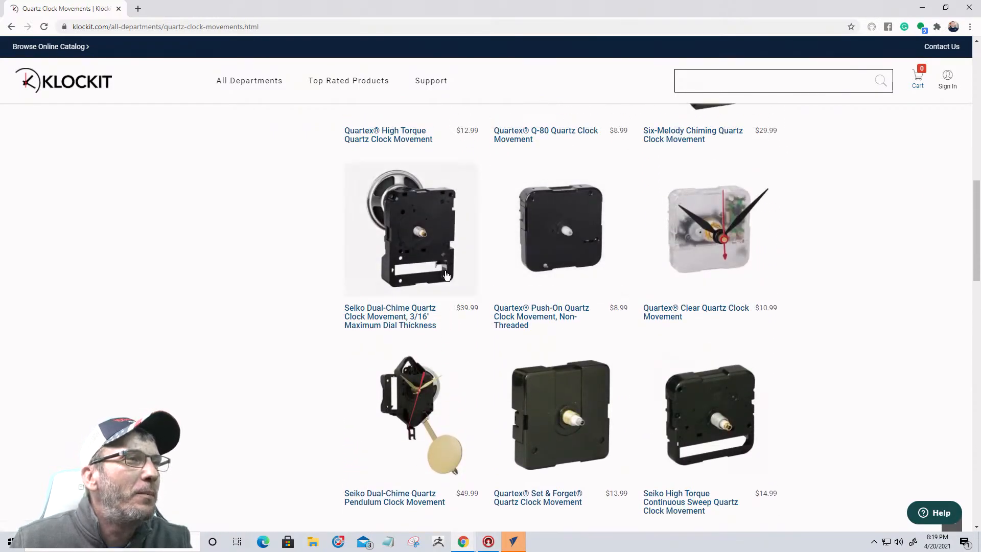
{"action": "mouse_move", "coordinate": [419, 255]}
{"action": "scroll", "coordinate": [416, 250], "scroll_direction": "up", "scroll_amount": 10}
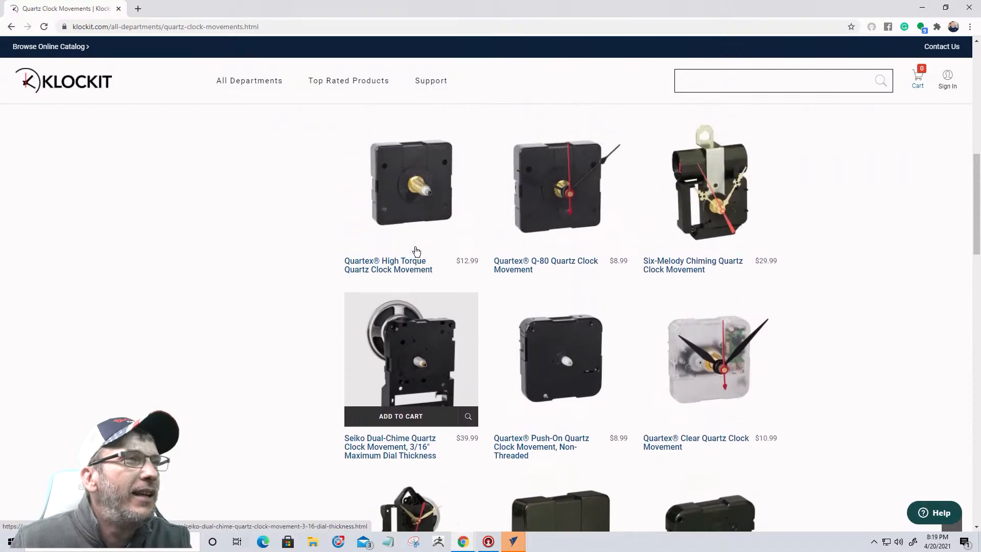
{"action": "scroll", "coordinate": [417, 251], "scroll_direction": "up", "scroll_amount": 2}
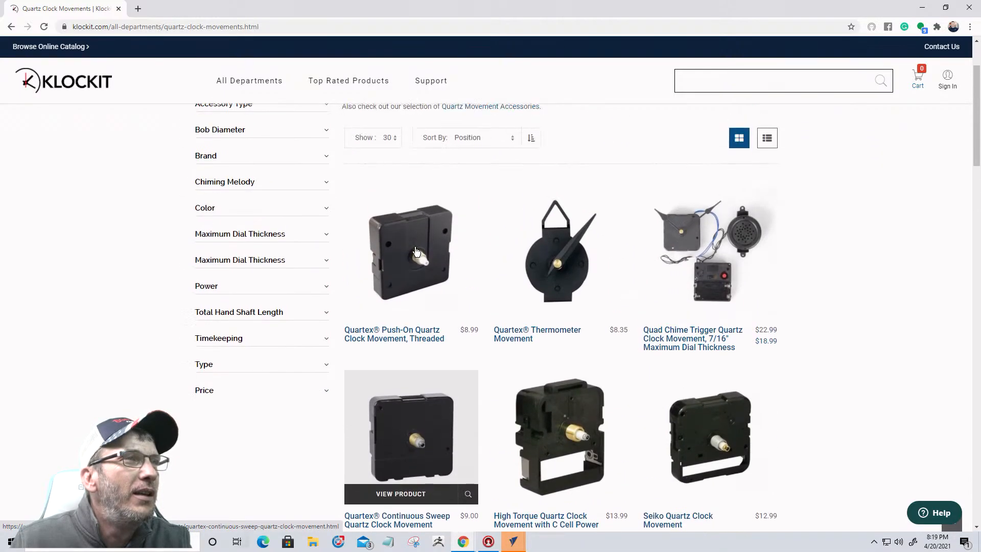
- Open the Quartex Push-On Quartz Clock Movement, Threaded product and show its side-view photo
{"action": "left_click", "coordinate": [396, 254]}
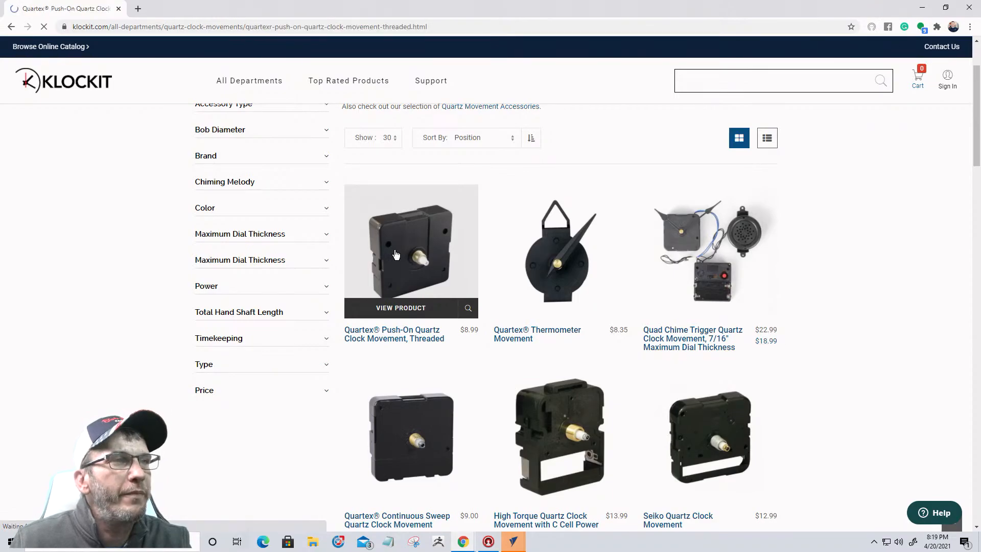
{"action": "scroll", "coordinate": [280, 299], "scroll_direction": "down", "scroll_amount": 2}
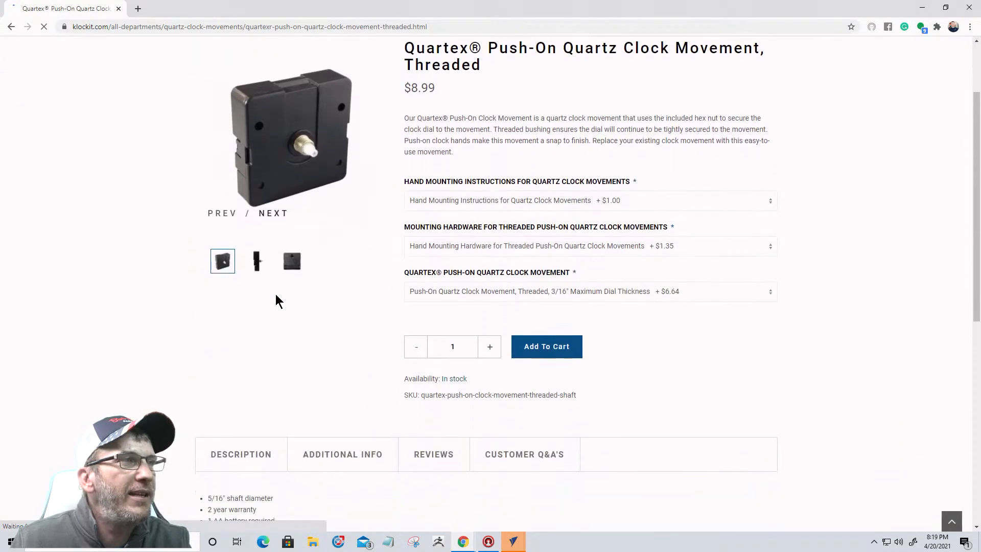
{"action": "left_click", "coordinate": [258, 264]}
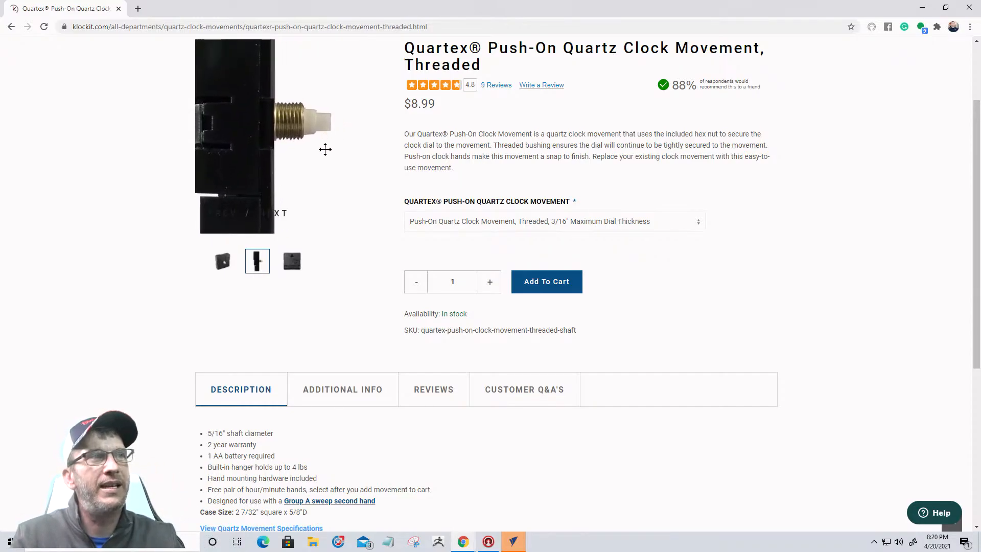
- Find the shaft diameter and case size in the product description and compare them with the side-view photo
{"action": "scroll", "coordinate": [348, 252], "scroll_direction": "down", "scroll_amount": 5}
{"action": "scroll", "coordinate": [247, 263], "scroll_direction": "up", "scroll_amount": 2}
{"action": "scroll", "coordinate": [234, 254], "scroll_direction": "down", "scroll_amount": 2}
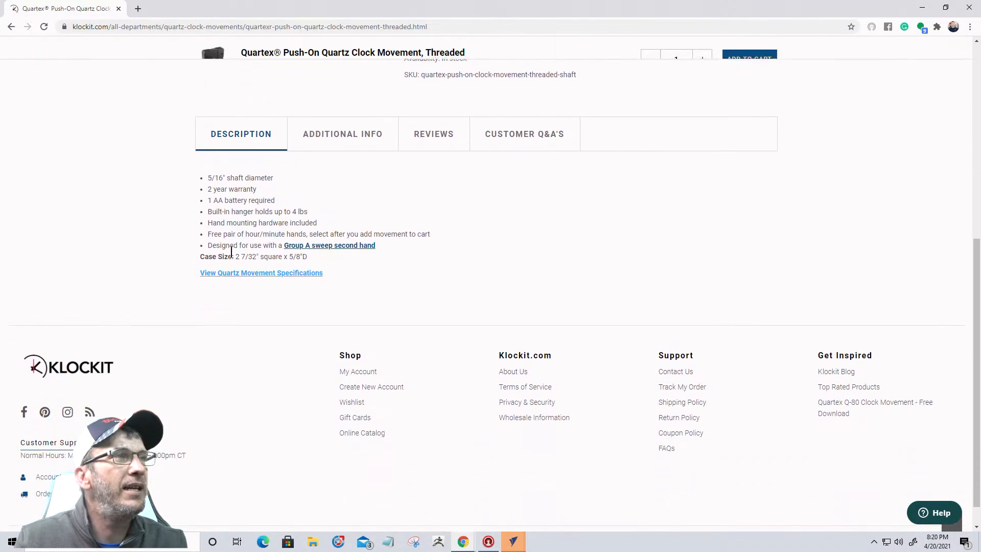
{"action": "left_click_drag", "start_coordinate": [208, 181], "coordinate": [227, 181]}
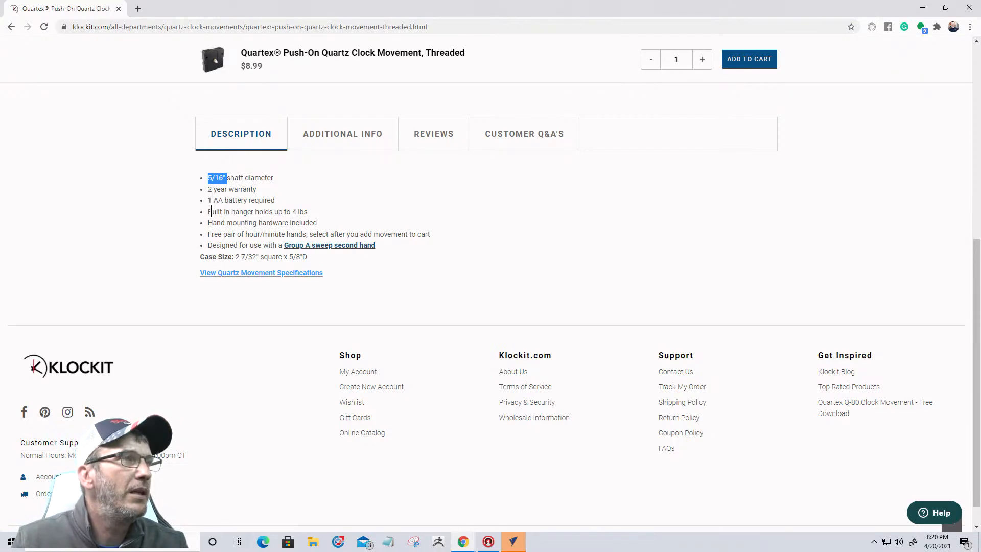
{"action": "scroll", "coordinate": [240, 258], "scroll_direction": "down", "scroll_amount": 1}
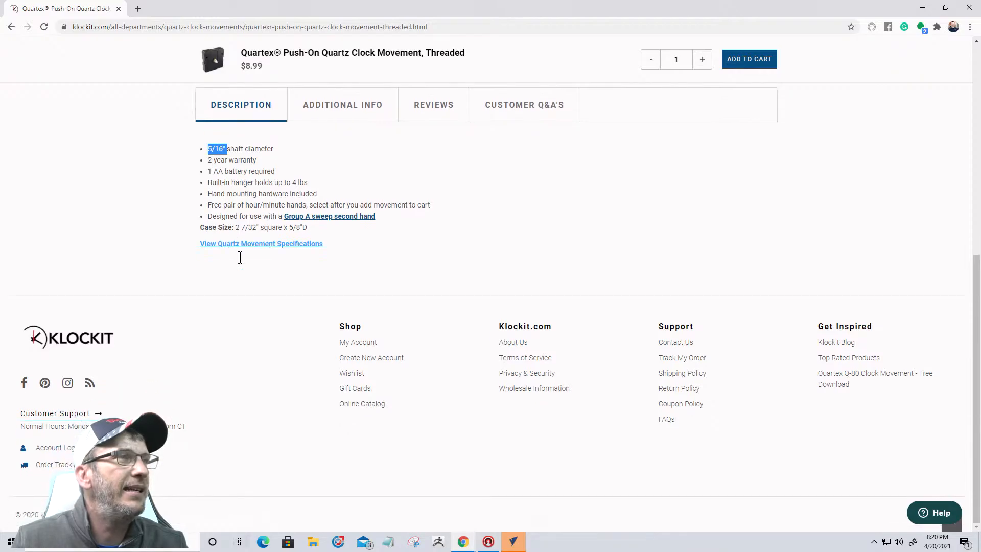
{"action": "left_click", "coordinate": [237, 227]}
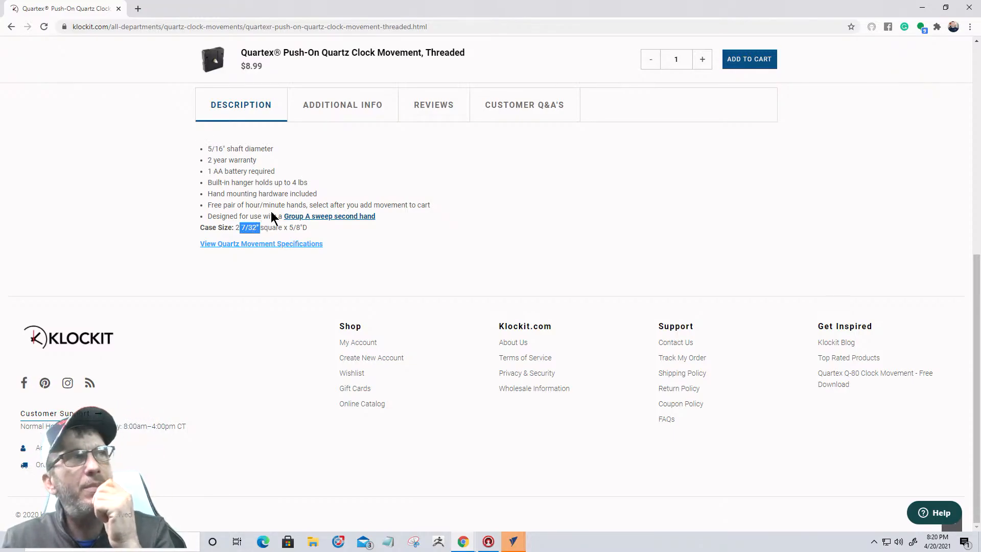
{"action": "scroll", "coordinate": [261, 225], "scroll_direction": "up", "scroll_amount": 5}
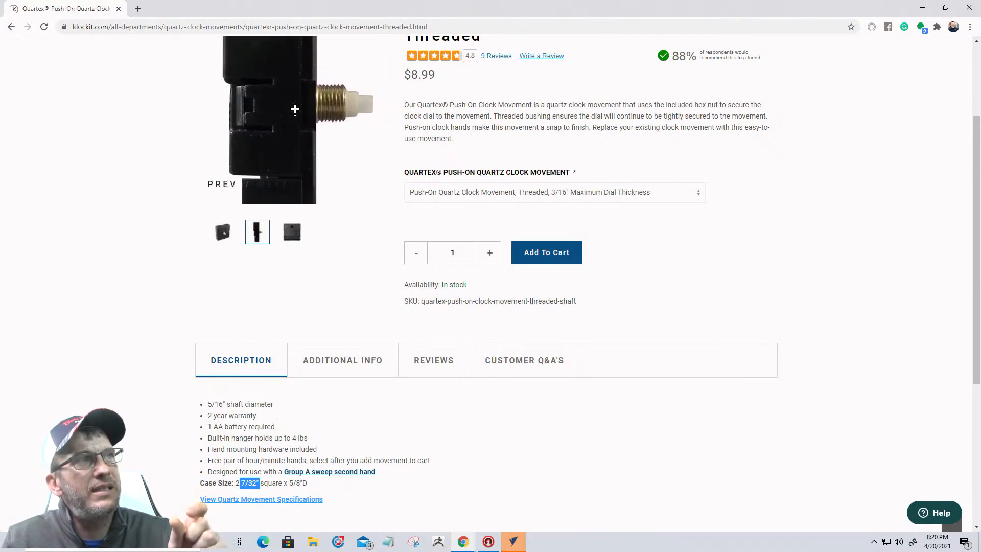
- Check the movement's additional information and product overview for further dimensions
{"action": "scroll", "coordinate": [332, 332], "scroll_direction": "down", "scroll_amount": 3}
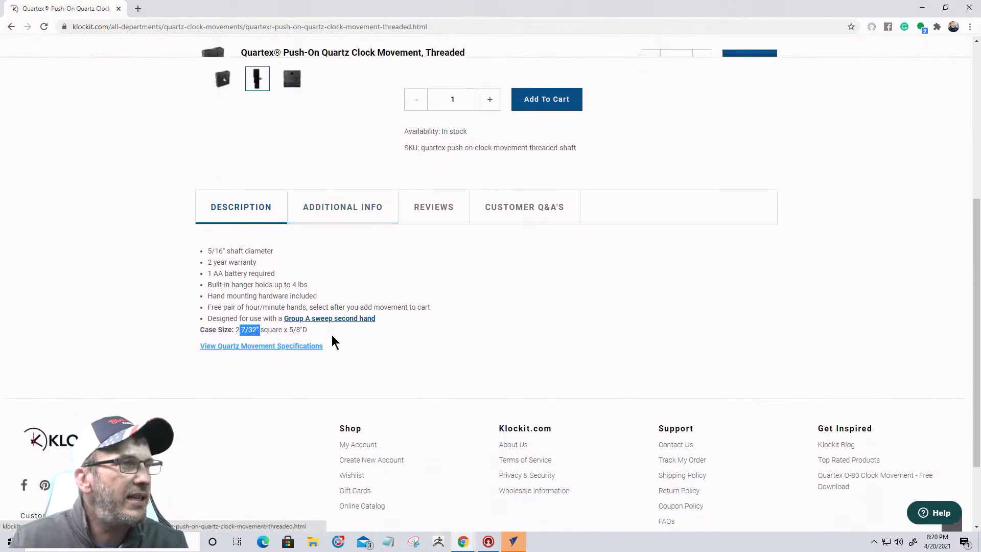
{"action": "left_click", "coordinate": [329, 209]}
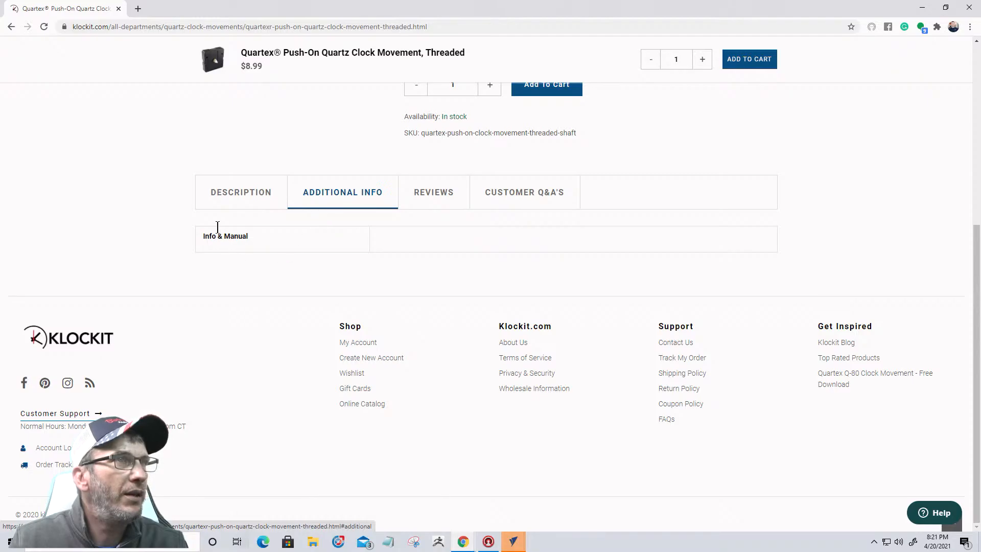
{"action": "scroll", "coordinate": [330, 204], "scroll_direction": "up", "scroll_amount": 3}
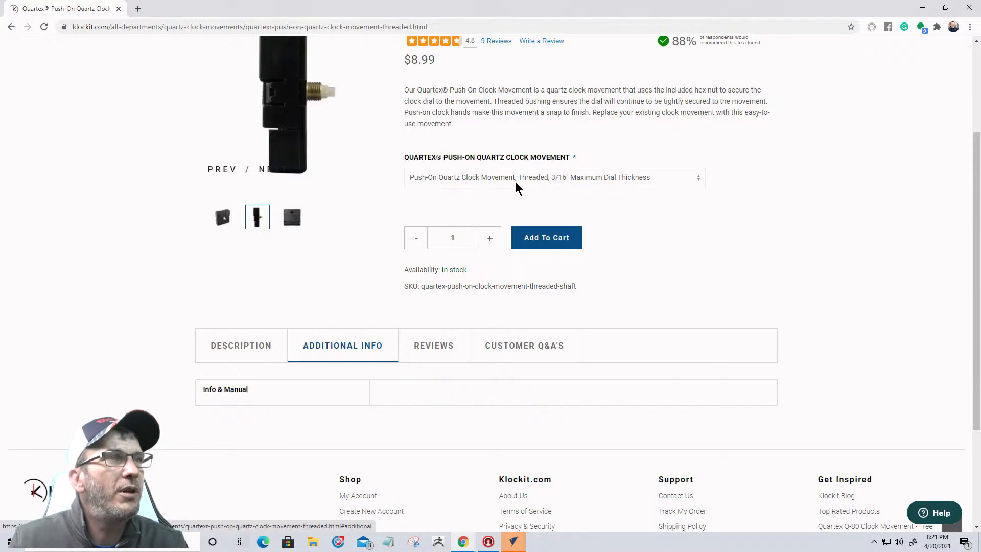
{"action": "scroll", "coordinate": [596, 198], "scroll_direction": "down", "scroll_amount": 1}
{"action": "scroll", "coordinate": [575, 191], "scroll_direction": "up", "scroll_amount": 2}
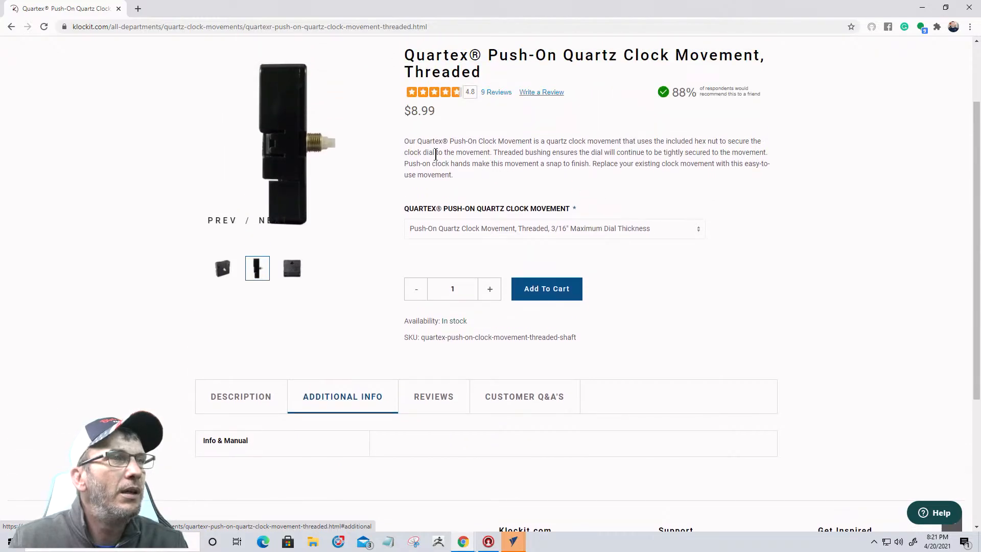
- Return to the product description and highlight the shaft diameter and the case size
{"action": "scroll", "coordinate": [436, 153], "scroll_direction": "down", "scroll_amount": 3}
{"action": "scroll", "coordinate": [401, 184], "scroll_direction": "up", "scroll_amount": 1}
{"action": "scroll", "coordinate": [332, 215], "scroll_direction": "down", "scroll_amount": 1}
{"action": "left_click", "coordinate": [262, 245]}
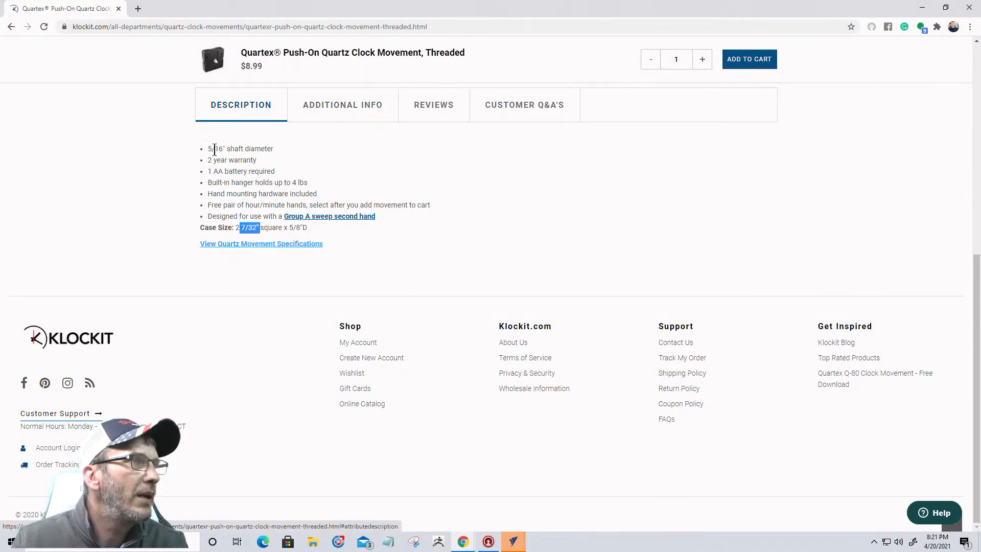
{"action": "left_click_drag", "start_coordinate": [207, 150], "coordinate": [271, 151]}
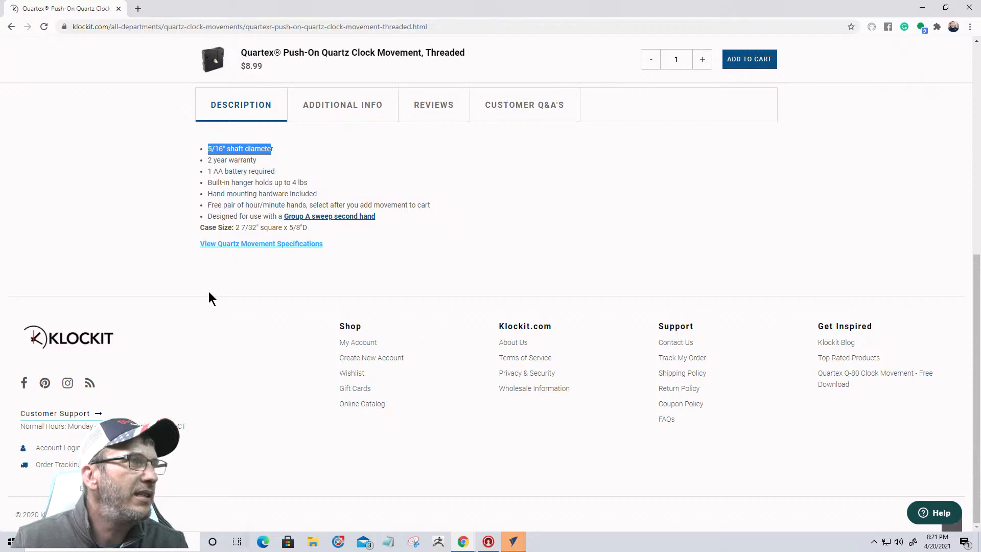
{"action": "left_click_drag", "start_coordinate": [238, 228], "coordinate": [338, 236]}
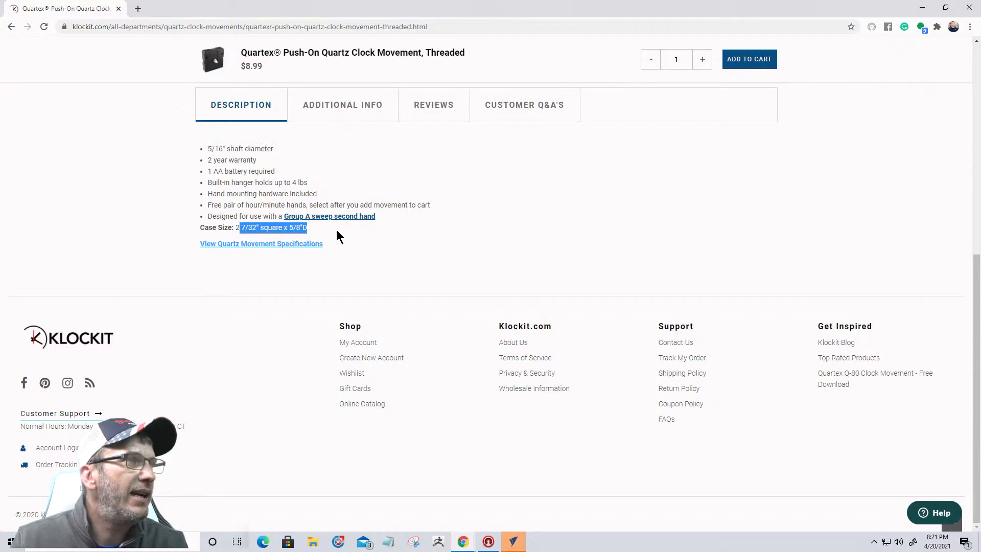
- Read the Quartz Movement Specifications page on dial thickness and hand shaft length, and close it
{"action": "left_click", "coordinate": [274, 244]}
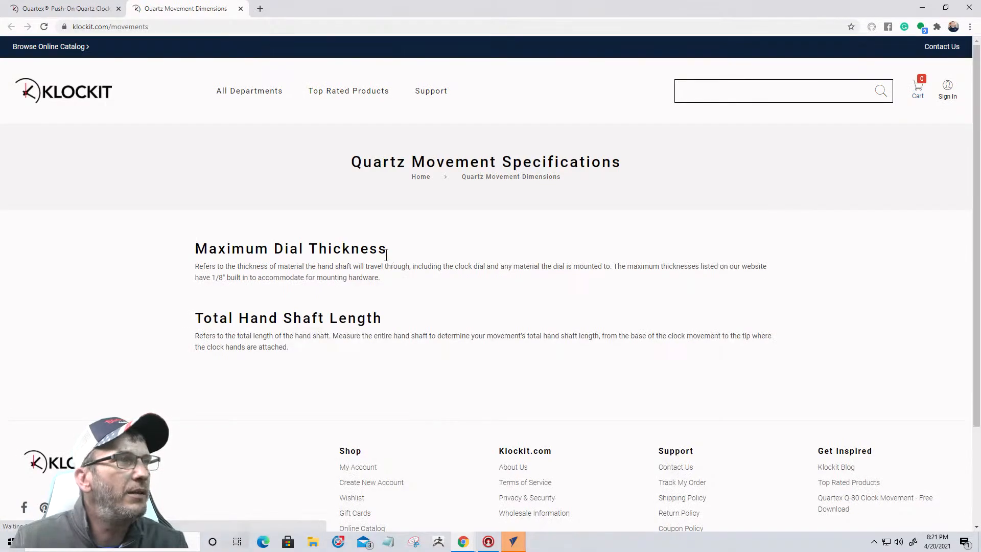
{"action": "scroll", "coordinate": [271, 256], "scroll_direction": "down", "scroll_amount": 2}
{"action": "scroll", "coordinate": [205, 239], "scroll_direction": "up", "scroll_amount": 1}
{"action": "scroll", "coordinate": [205, 239], "scroll_direction": "down", "scroll_amount": 1}
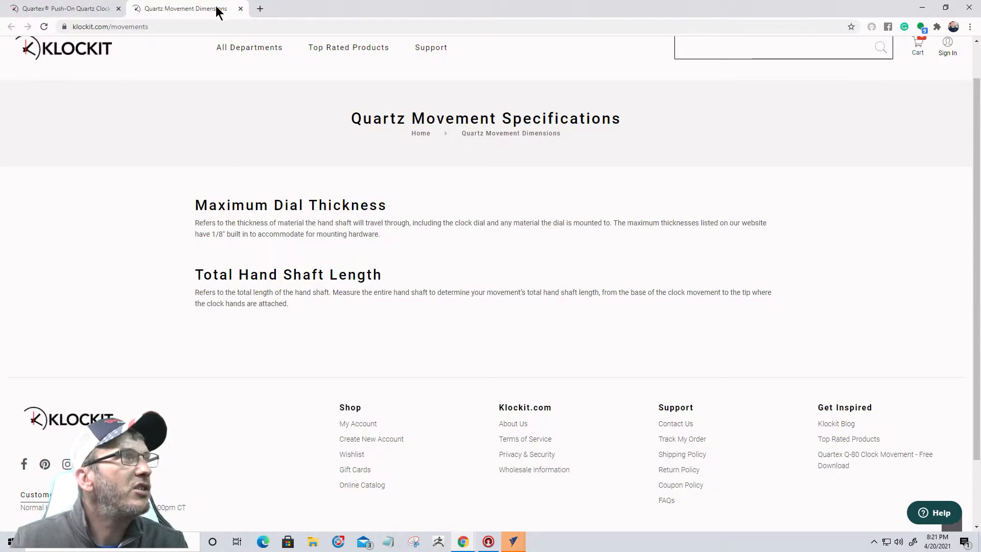
{"action": "left_click", "coordinate": [240, 9]}
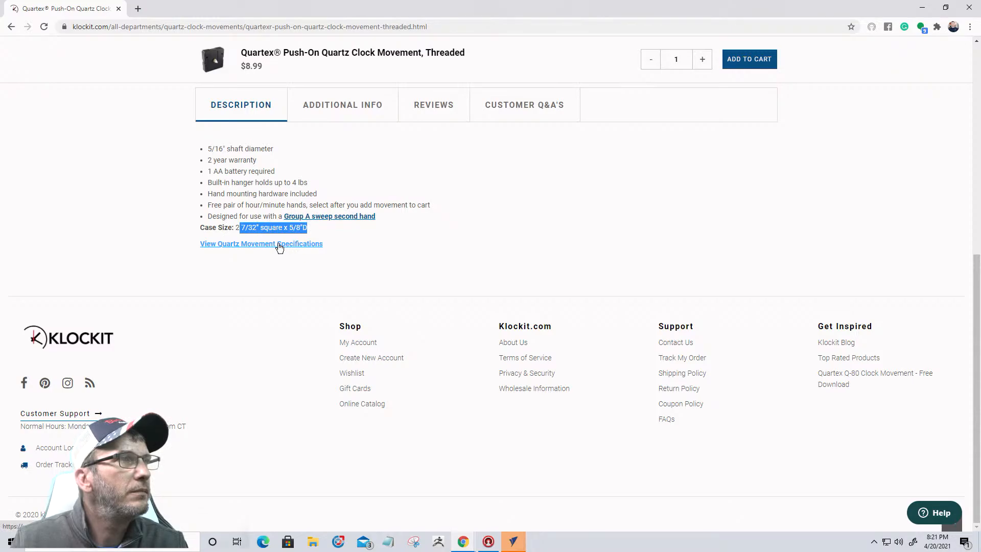
- Examine the side-view photo of the movement's case and threaded shaft again
{"action": "scroll", "coordinate": [279, 247], "scroll_direction": "up", "scroll_amount": 5}
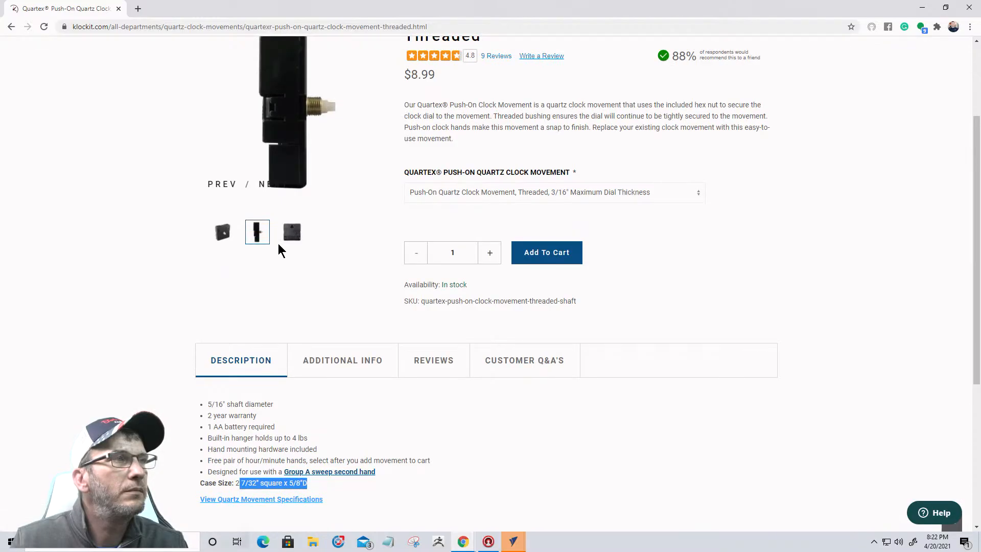
{"action": "scroll", "coordinate": [278, 243], "scroll_direction": "up", "scroll_amount": 3}
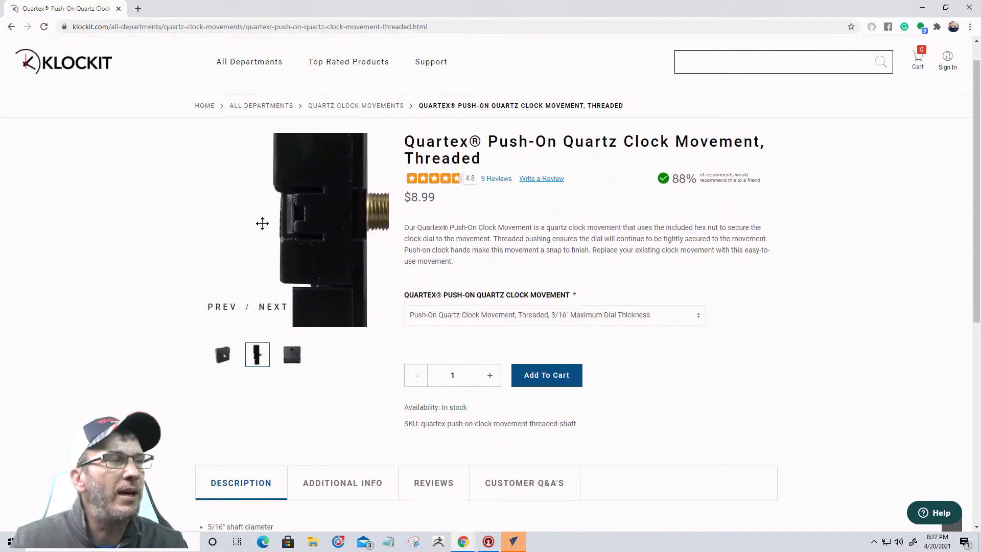
{"action": "scroll", "coordinate": [292, 233], "scroll_direction": "down", "scroll_amount": 2}
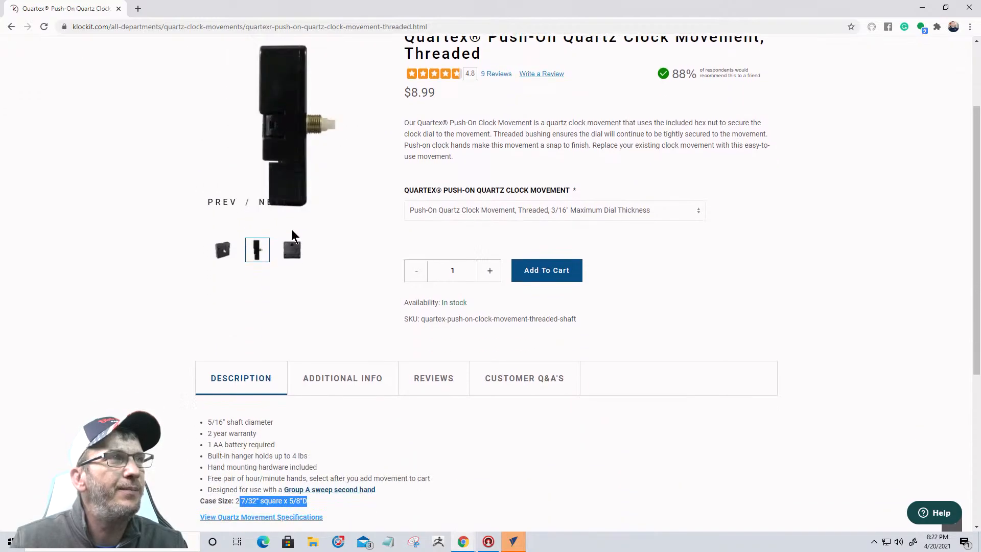
- Go back to the quartz clock movements list and open the High Torque Quartz Clock Movement with C Cell Power
{"action": "left_click", "coordinate": [11, 28]}
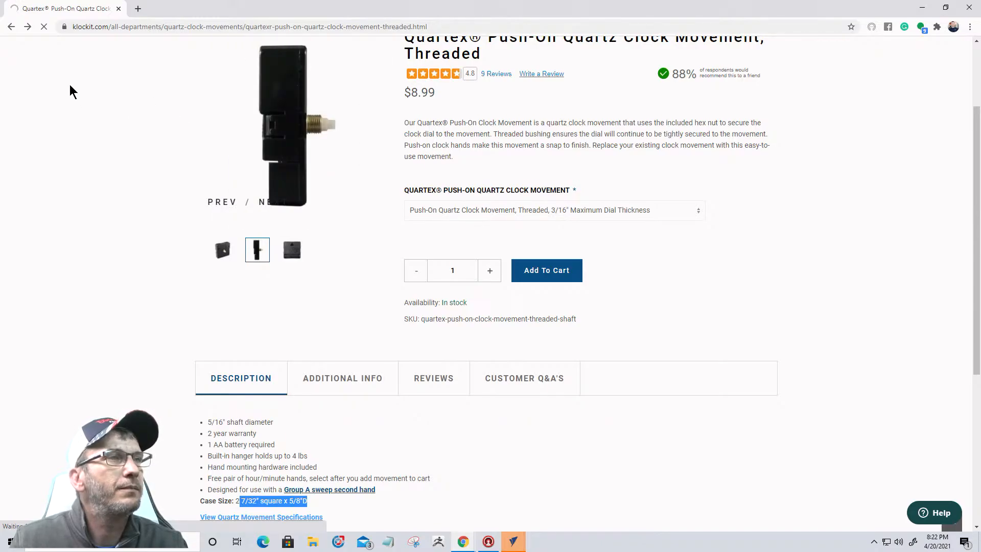
{"action": "left_click", "coordinate": [11, 27]}
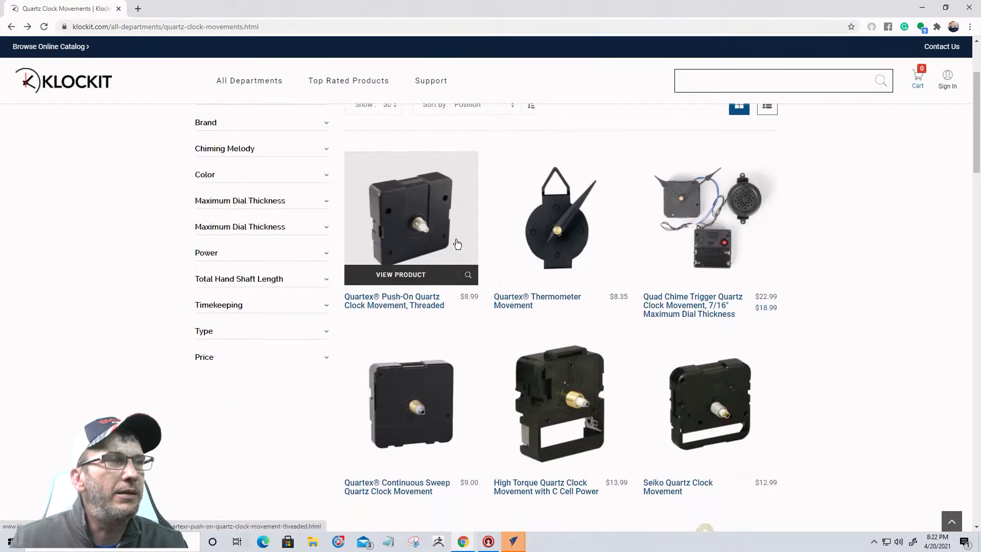
{"action": "scroll", "coordinate": [458, 244], "scroll_direction": "down", "scroll_amount": 5}
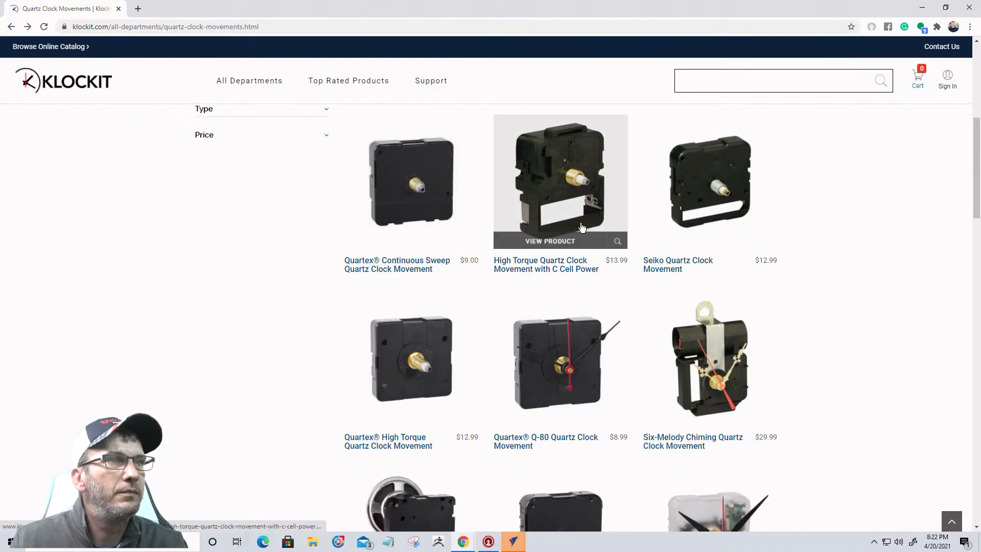
{"action": "left_click", "coordinate": [560, 178]}
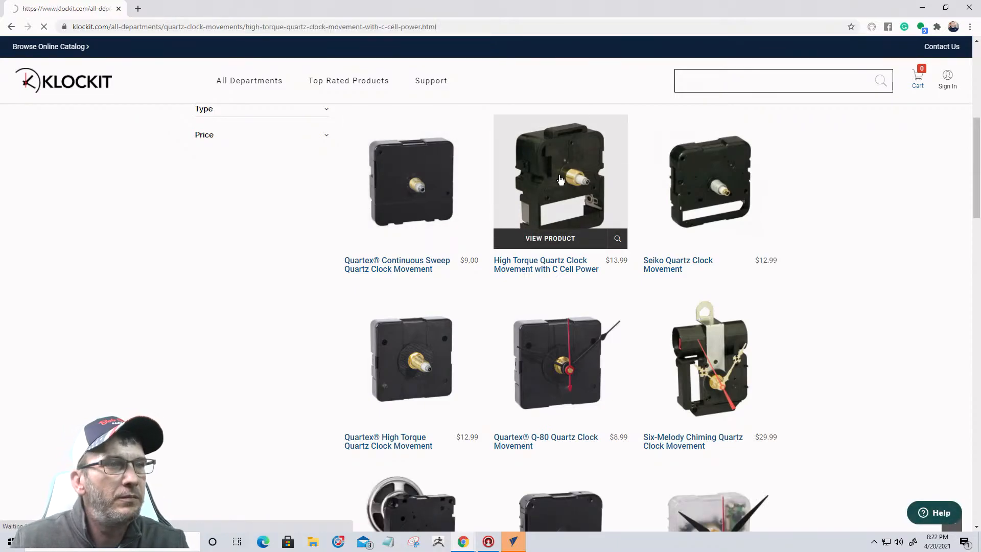
- Read the high torque movement's description, highlight its case size, and view the product photo up close
{"action": "scroll", "coordinate": [484, 206], "scroll_direction": "down", "scroll_amount": 2}
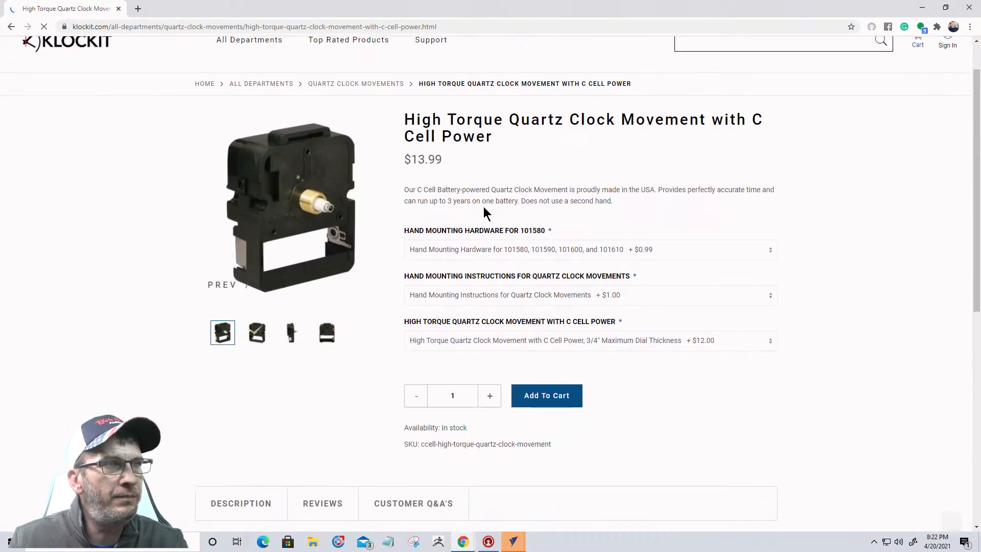
{"action": "scroll", "coordinate": [483, 206], "scroll_direction": "down", "scroll_amount": 7}
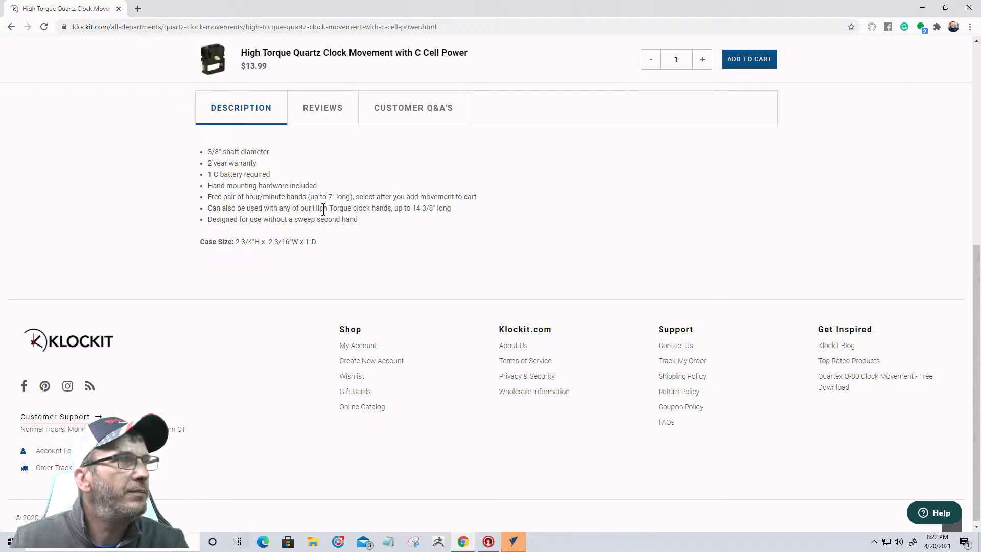
{"action": "left_click_drag", "start_coordinate": [233, 243], "coordinate": [317, 243]}
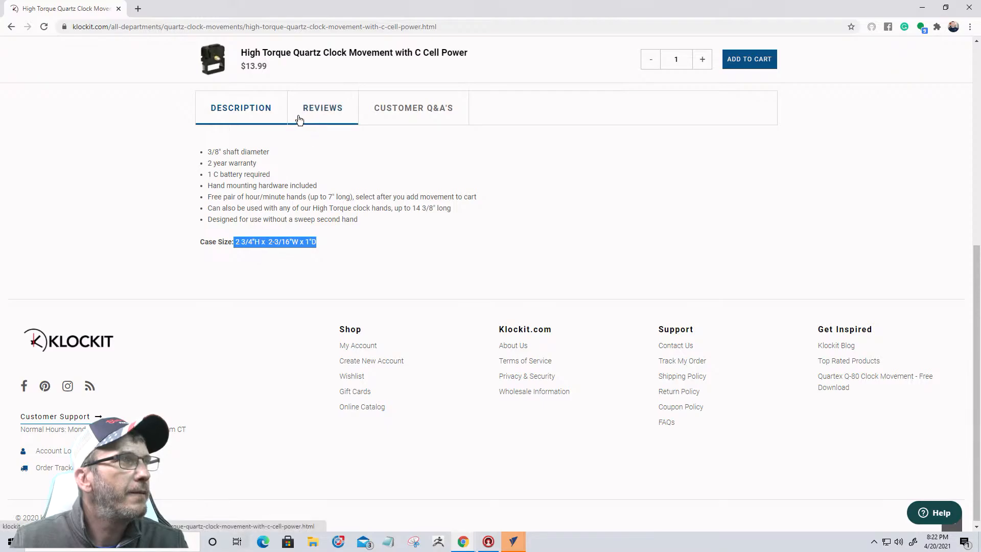
{"action": "scroll", "coordinate": [266, 204], "scroll_direction": "up", "scroll_amount": 5}
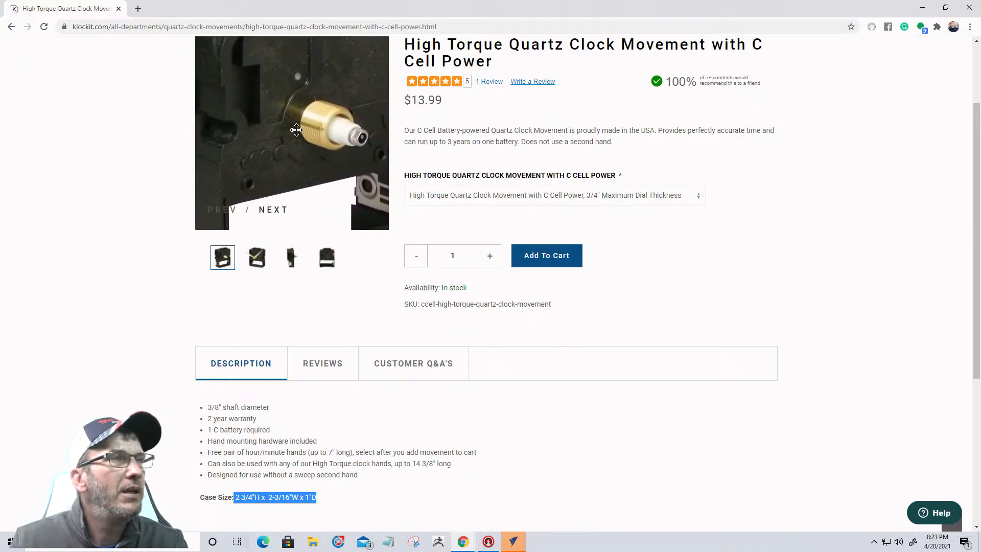
- Recheck the high torque movement's case size and product photo against the square in the clock drawing
{"action": "left_click", "coordinate": [923, 7]}
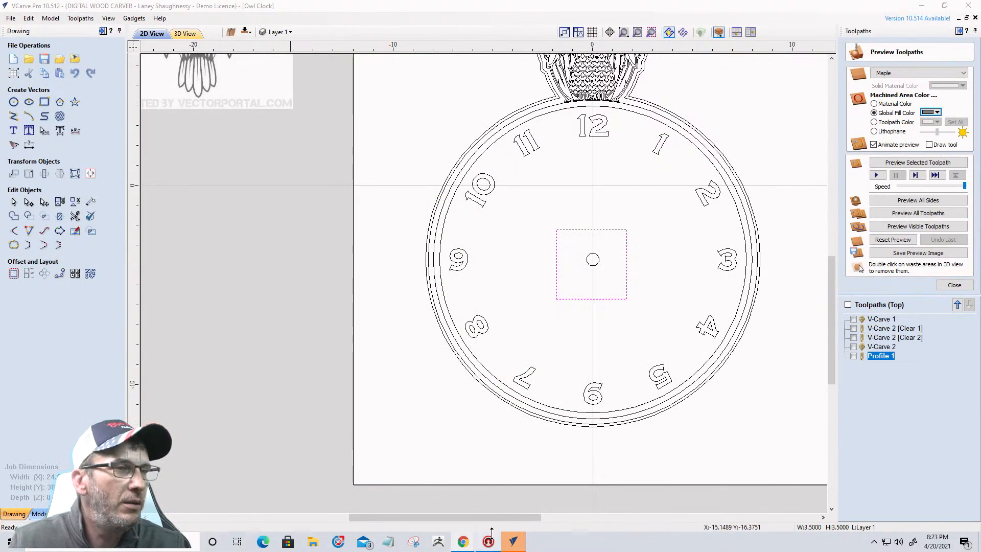
{"action": "mouse_move", "coordinate": [463, 542]}
{"action": "left_click", "coordinate": [508, 515]}
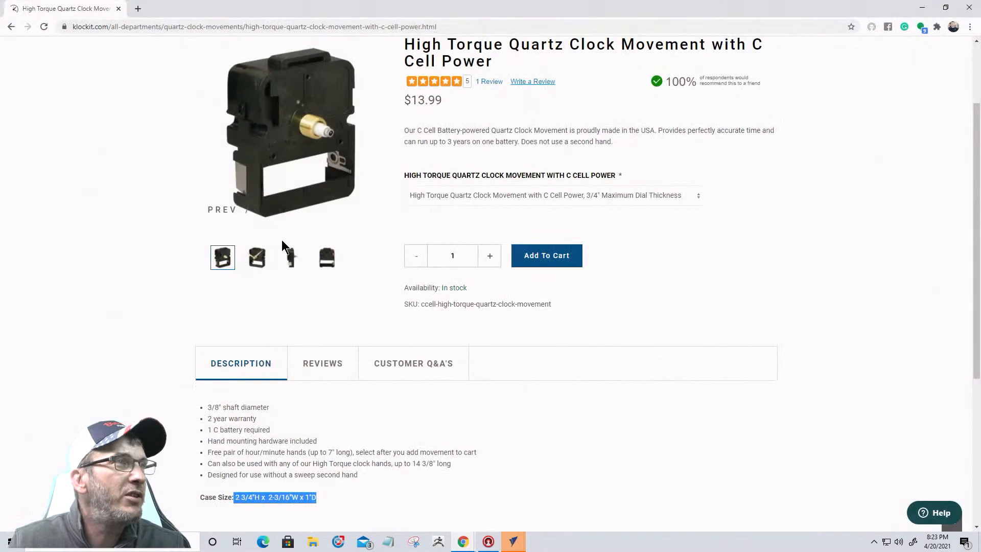
{"action": "scroll", "coordinate": [247, 400], "scroll_direction": "down", "scroll_amount": 4}
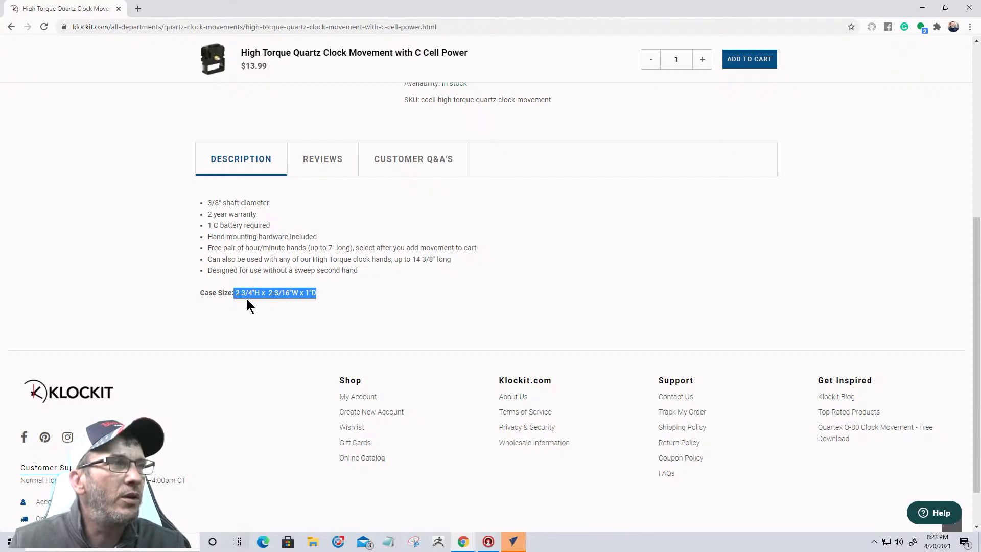
{"action": "scroll", "coordinate": [433, 290], "scroll_direction": "up", "scroll_amount": 7}
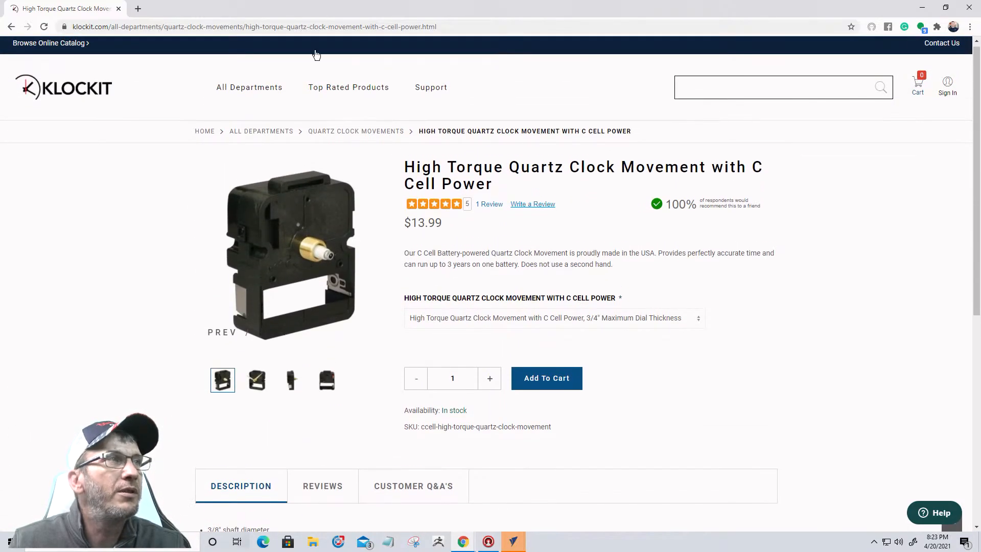
- Switch to VCarve Pro and resize the square around the center hole to 2.75 inches wide and high
{"action": "left_click", "coordinate": [923, 8]}
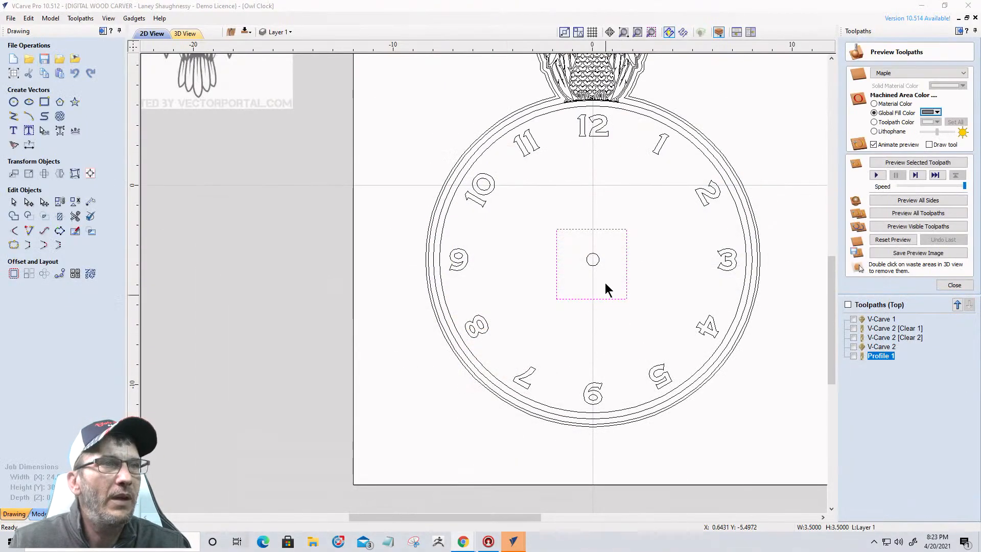
{"action": "left_click", "coordinate": [598, 300]}
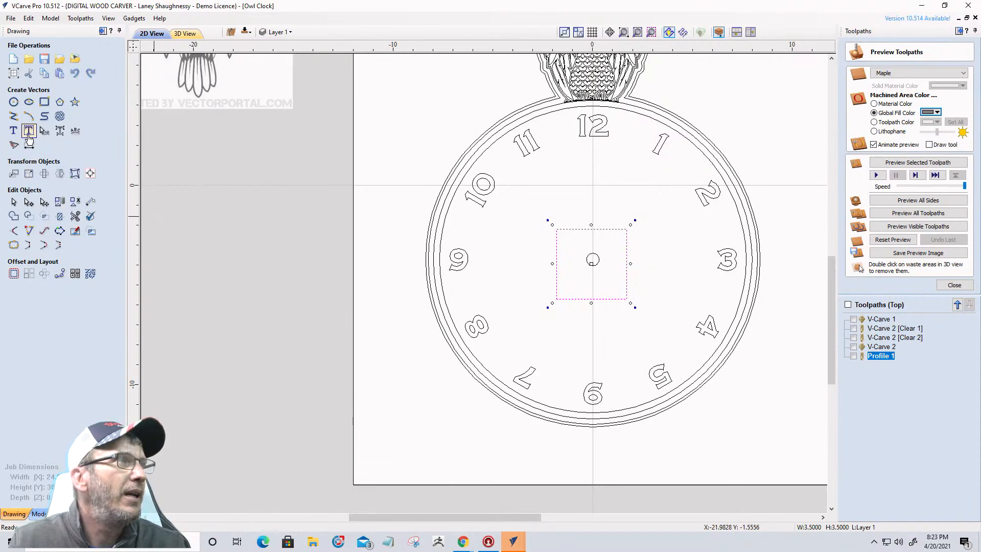
{"action": "left_click", "coordinate": [27, 173]}
{"action": "double_click", "coordinate": [51, 161]}
{"action": "type", "text": "2"}
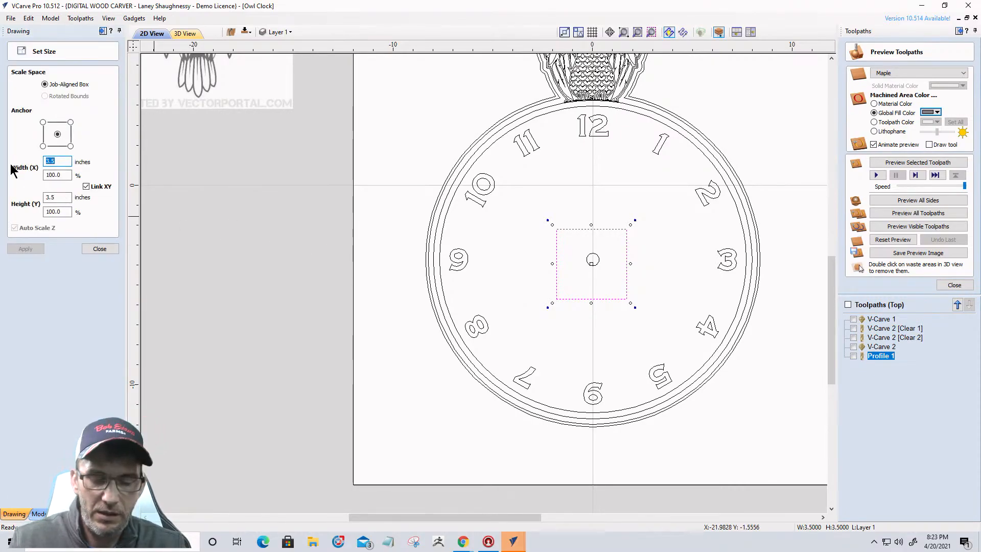
{"action": "type", "text": ".75"}
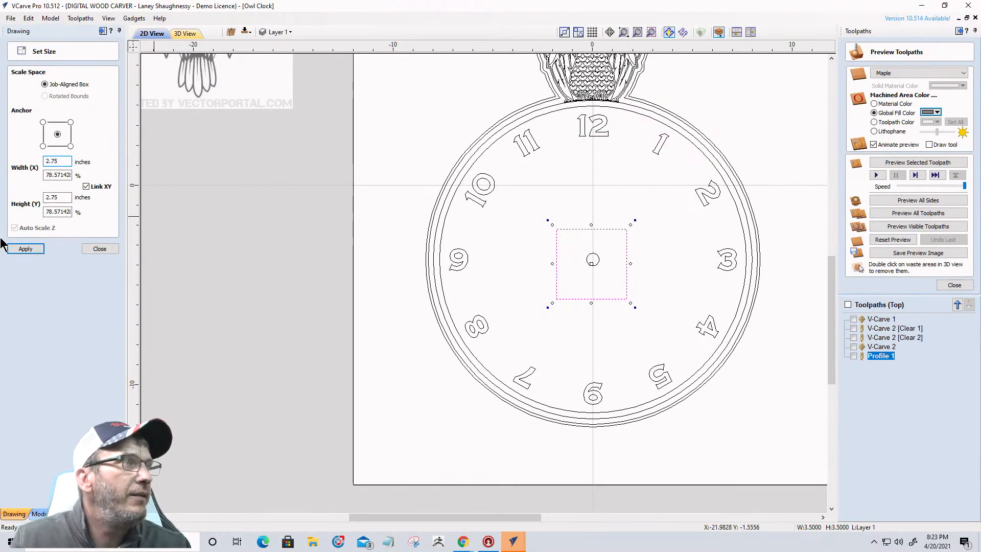
{"action": "left_click", "coordinate": [25, 249]}
{"action": "left_click", "coordinate": [90, 250]}
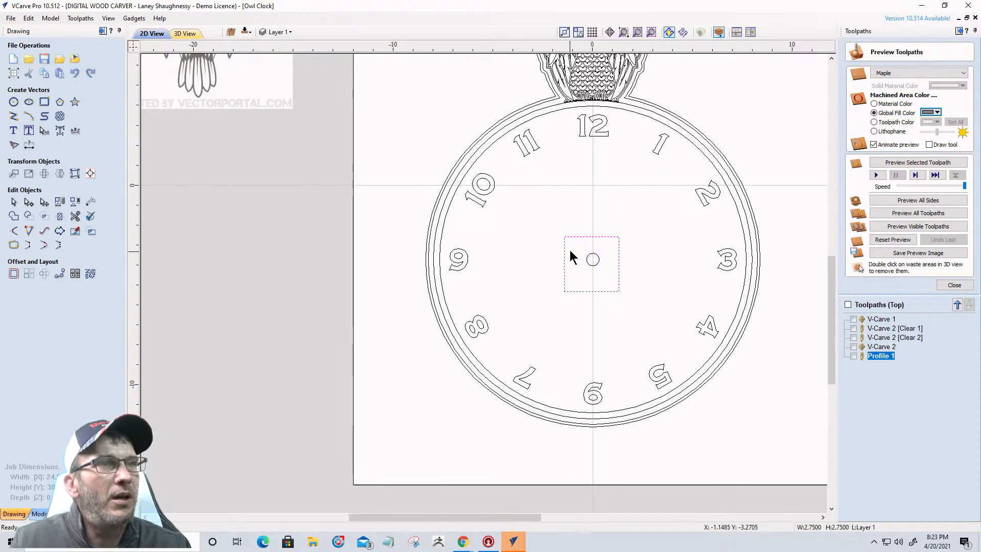
- Center the square on the clock's center hole both horizontally and vertically
{"action": "left_click", "coordinate": [589, 265]}
{"action": "left_click", "coordinate": [91, 174]}
{"action": "left_click", "coordinate": [75, 140]}
{"action": "left_click", "coordinate": [566, 265]}
{"action": "scroll", "coordinate": [569, 260], "scroll_direction": "up", "scroll_amount": 3}
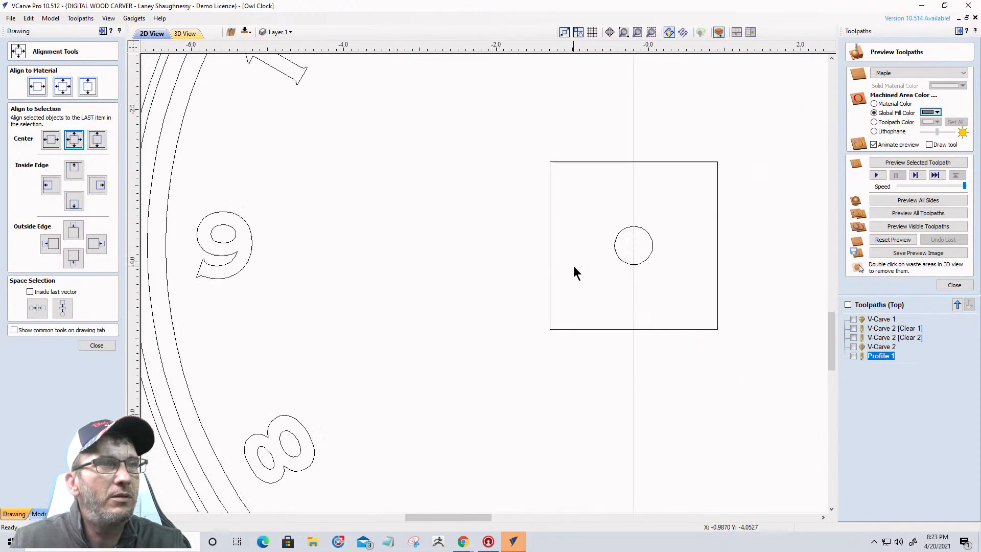
{"action": "scroll", "coordinate": [564, 252], "scroll_direction": "down", "scroll_amount": 2}
- Move the square to the other side of the job and switch to the bottom side
{"action": "right_click", "coordinate": [554, 240]}
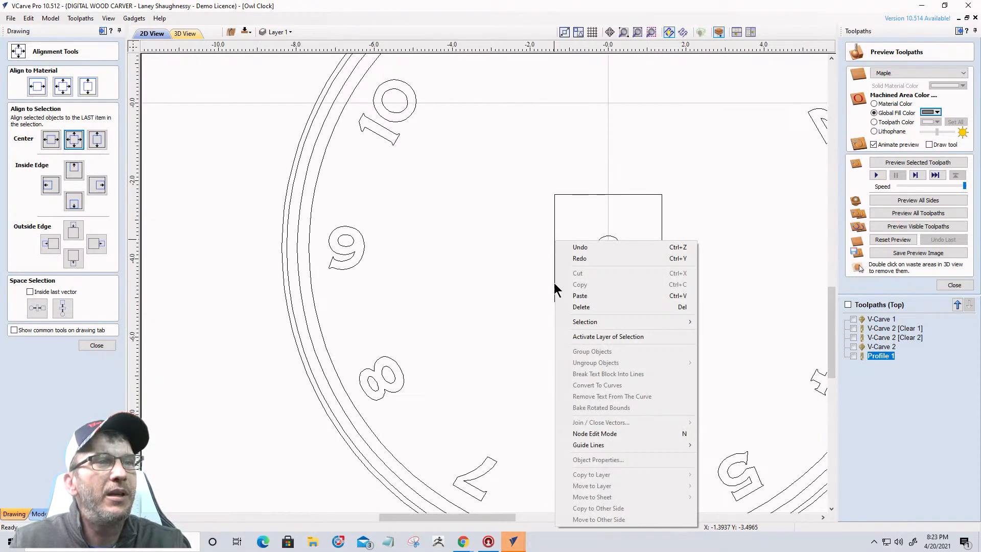
{"action": "left_click", "coordinate": [526, 270]}
{"action": "left_click", "coordinate": [554, 261]}
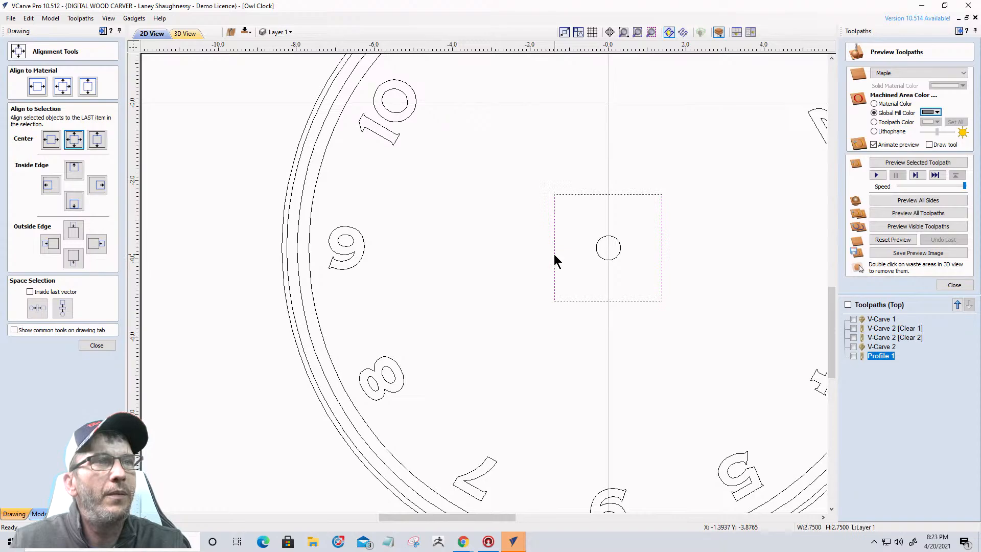
{"action": "right_click", "coordinate": [554, 263]}
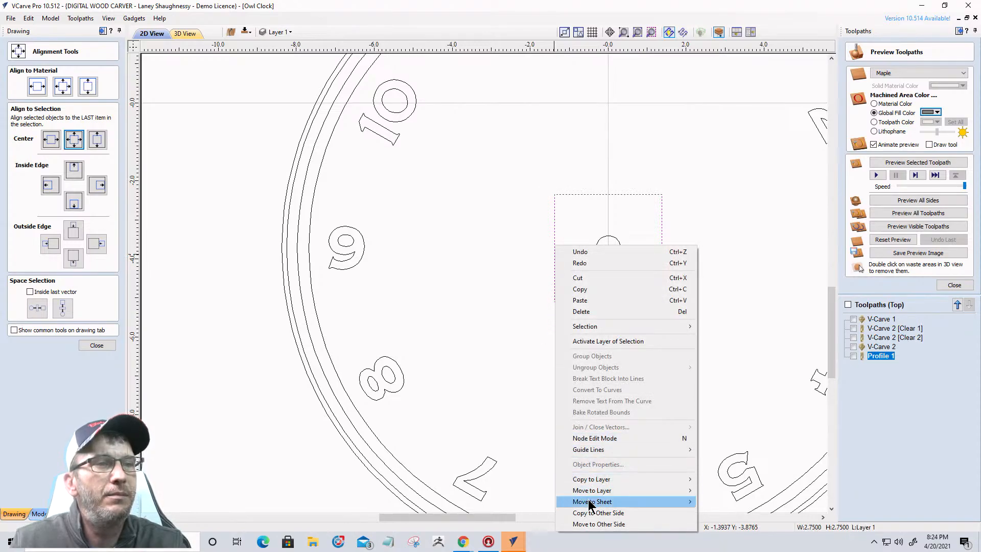
{"action": "mouse_move", "coordinate": [589, 503]}
{"action": "left_click", "coordinate": [597, 524]}
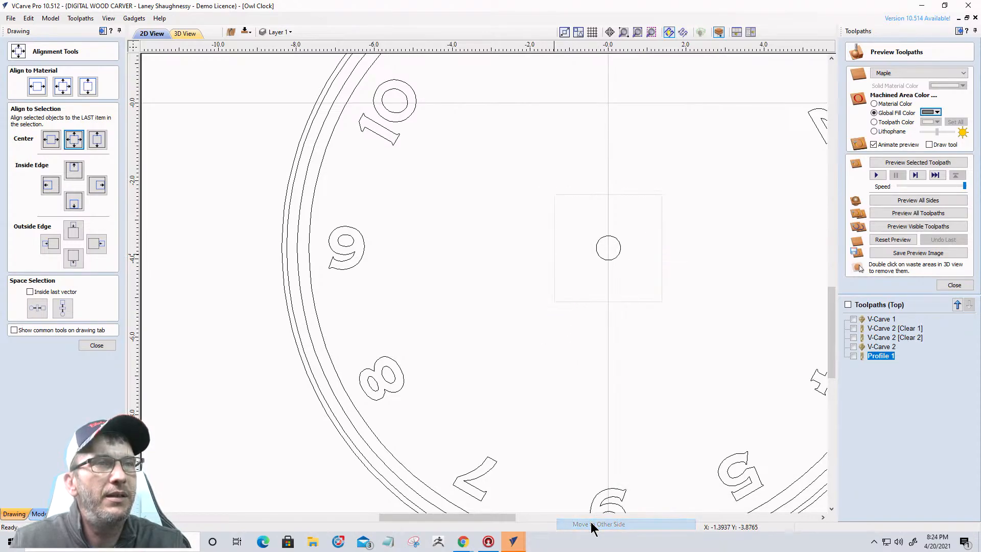
{"action": "left_click", "coordinate": [245, 31]}
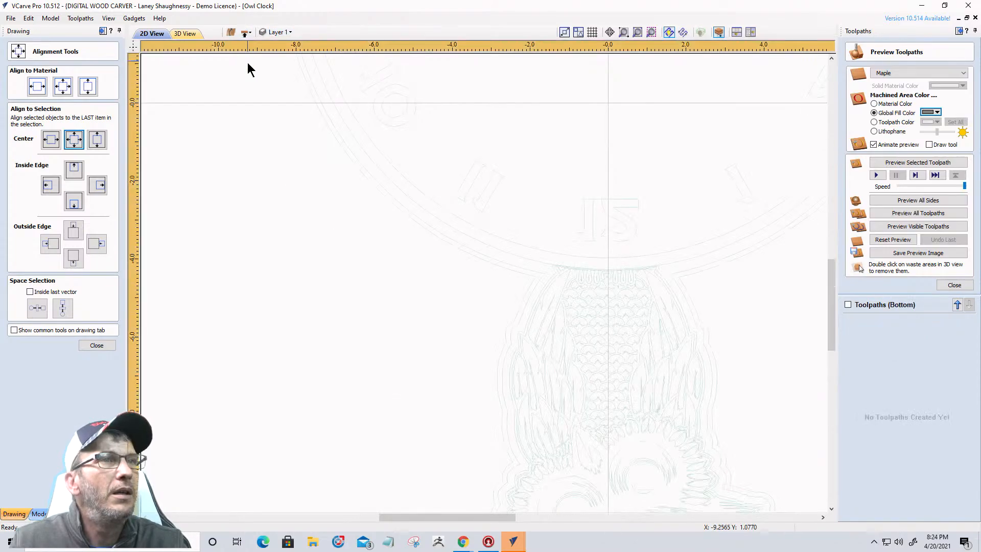
{"action": "scroll", "coordinate": [461, 265], "scroll_direction": "down", "scroll_amount": 5}
{"action": "scroll", "coordinate": [488, 148], "scroll_direction": "up", "scroll_amount": 5}
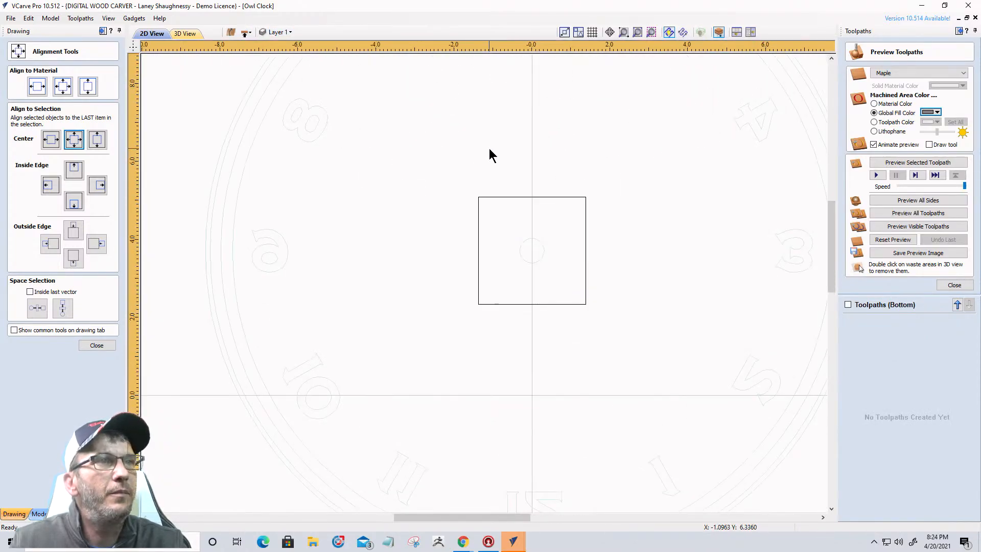
- Offset the square outwards by 0.0625 inches, keeping the original
{"action": "left_click", "coordinate": [520, 197]}
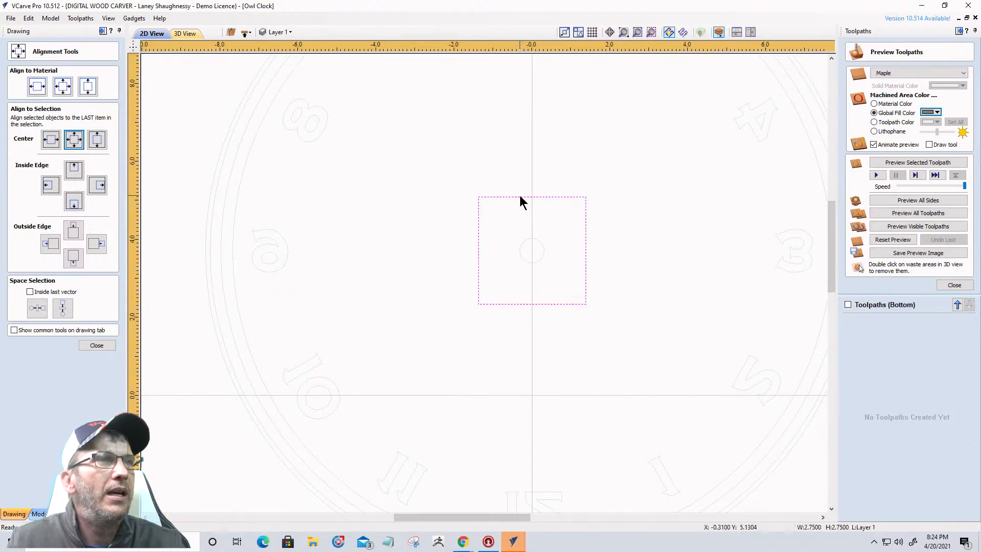
{"action": "left_click", "coordinate": [97, 346]}
{"action": "left_click", "coordinate": [12, 275]}
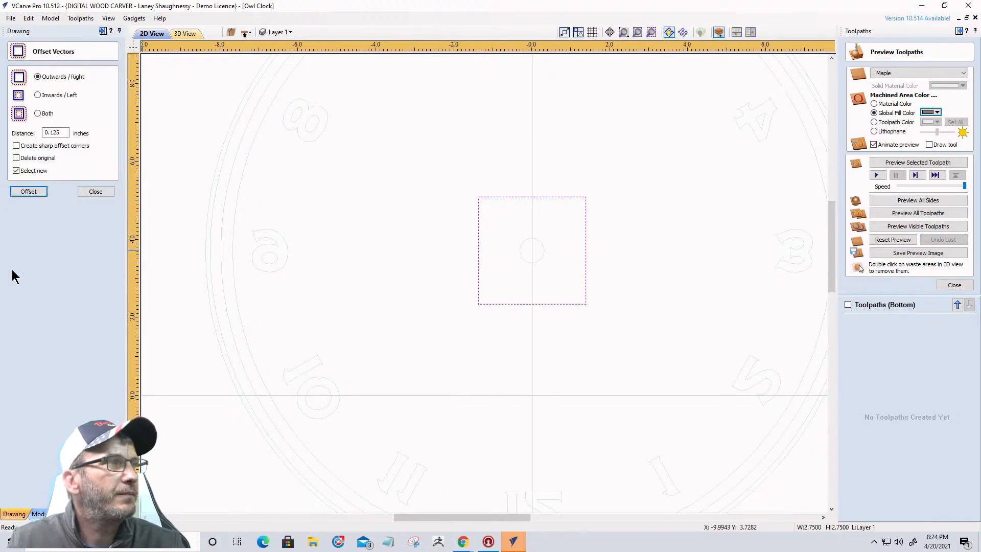
{"action": "double_click", "coordinate": [58, 133]}
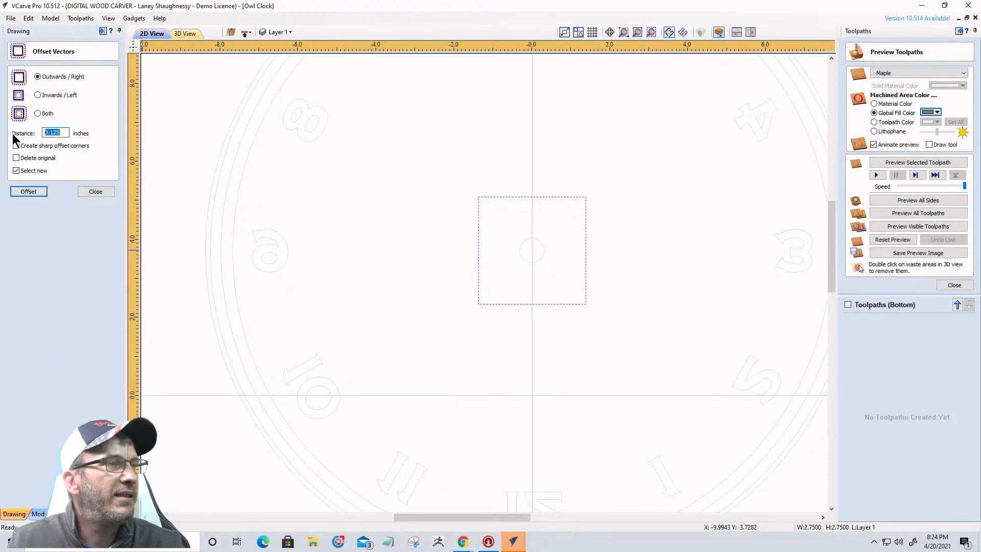
{"action": "type", "text": ".0625"}
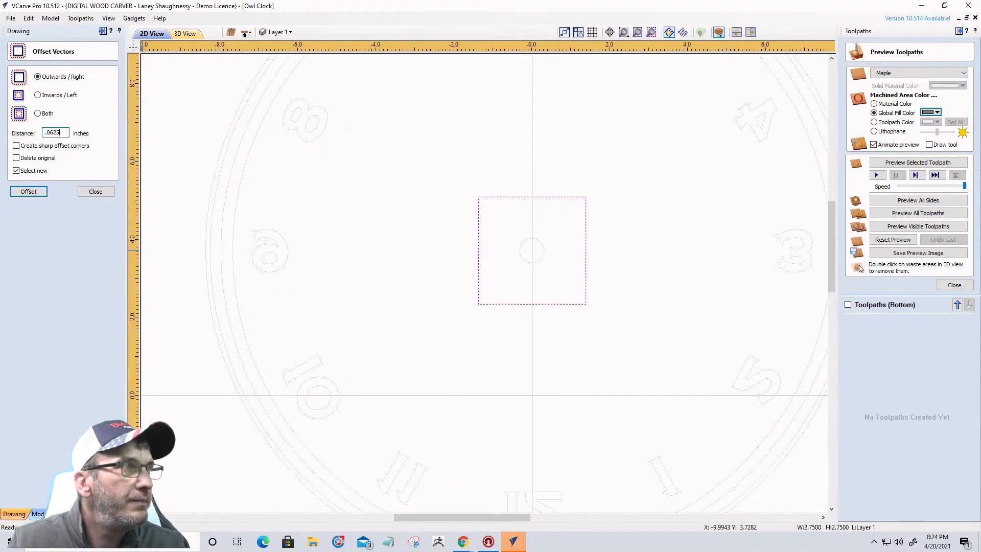
{"action": "left_click", "coordinate": [28, 192]}
{"action": "left_click", "coordinate": [95, 192]}
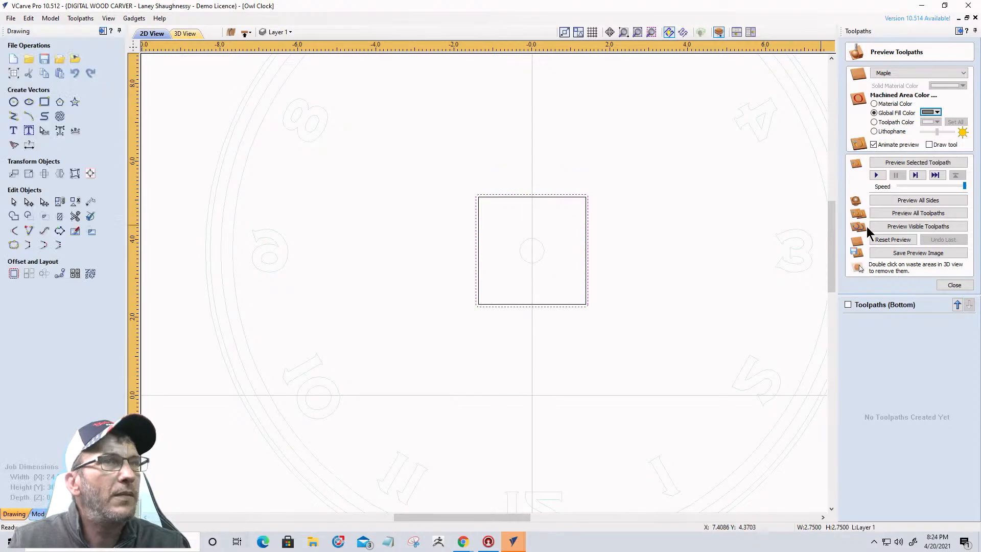
- Create and calculate a pocket toolpath for the offset square on the bottom side with a 0.5-inch cut depth
{"action": "left_click", "coordinate": [955, 284]}
{"action": "left_click", "coordinate": [872, 105]}
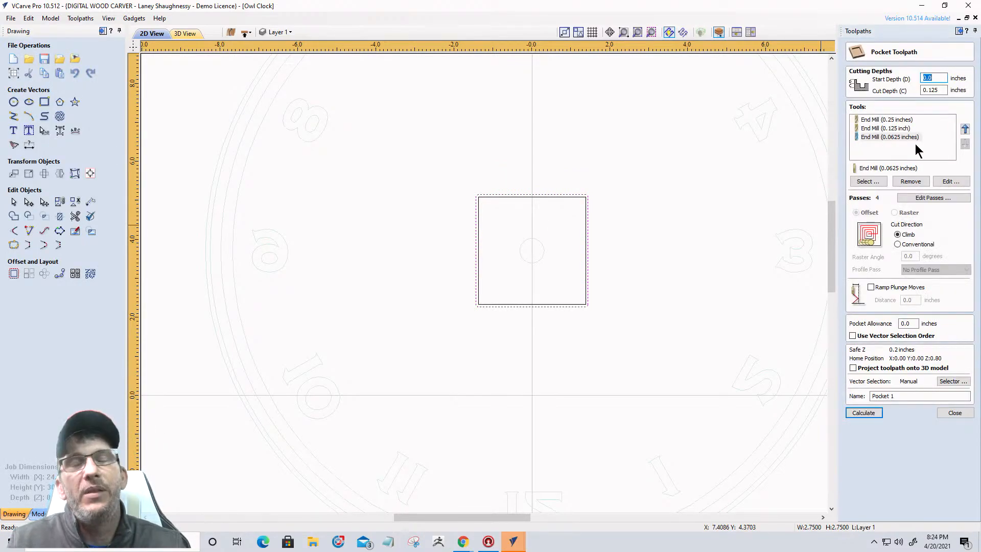
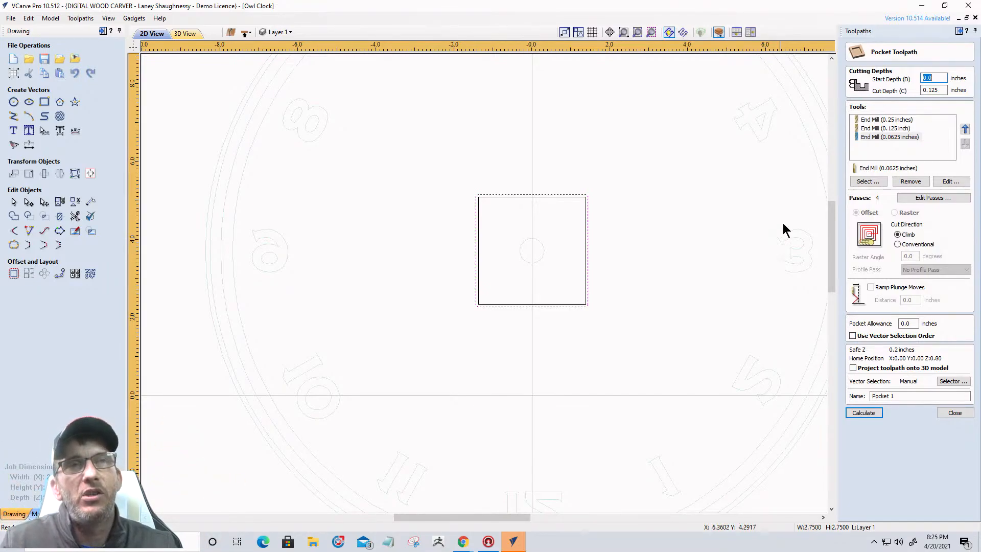
{"action": "left_click_drag", "start_coordinate": [943, 91], "coordinate": [899, 94]}
{"action": "type", "text": ".75"}
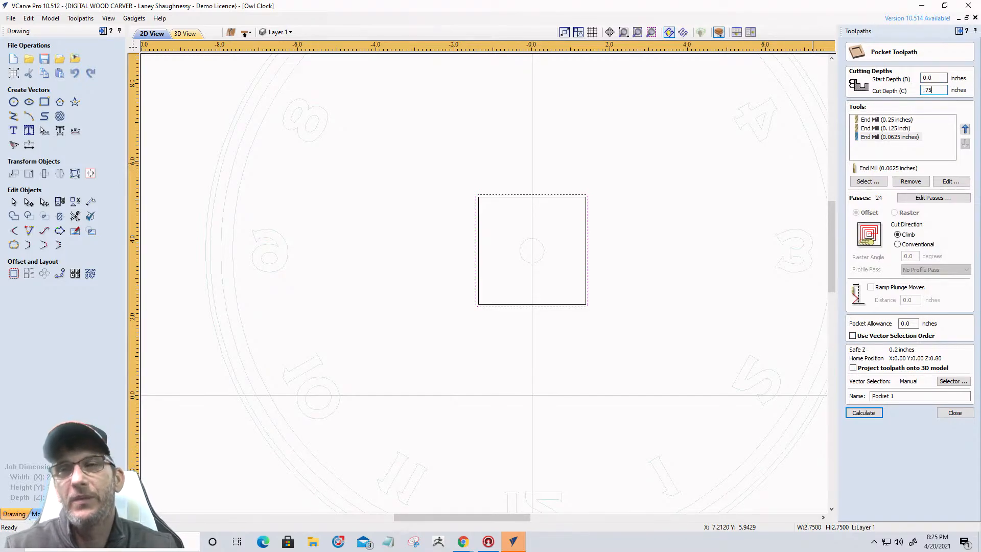
{"action": "type", "text": "-.125"}
{"action": "key", "text": "Return"}
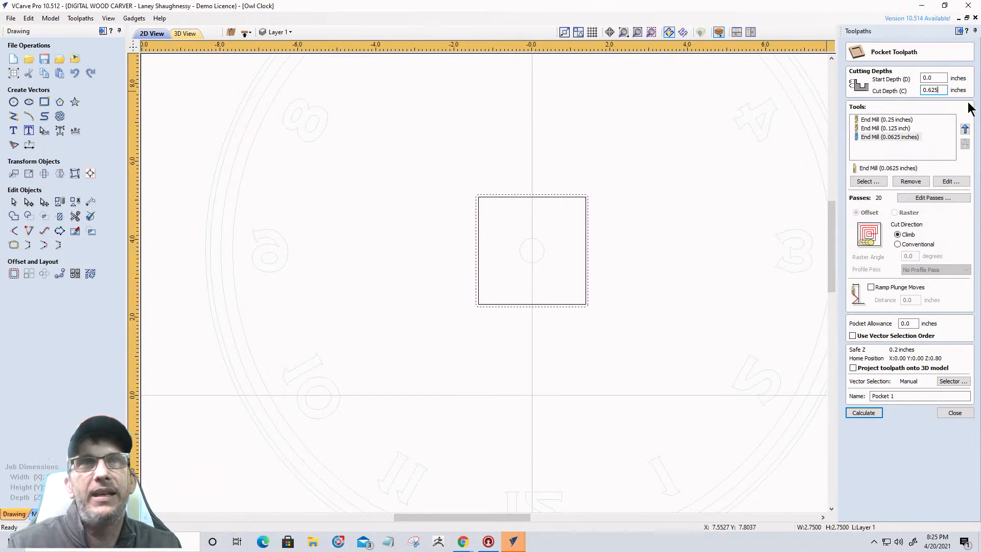
{"action": "type", "text": ".125"}
{"action": "key", "text": "equal"}
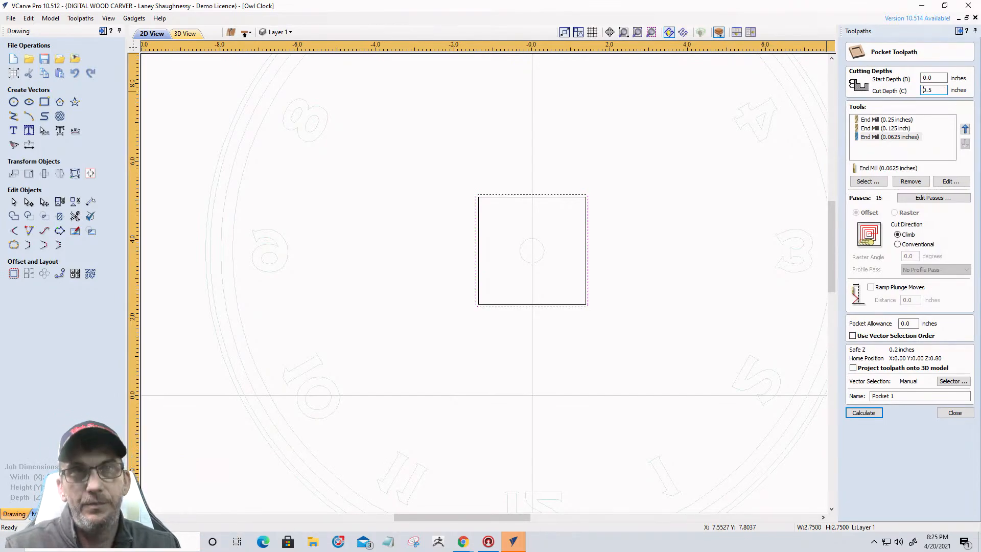
{"action": "left_click", "coordinate": [869, 413]}
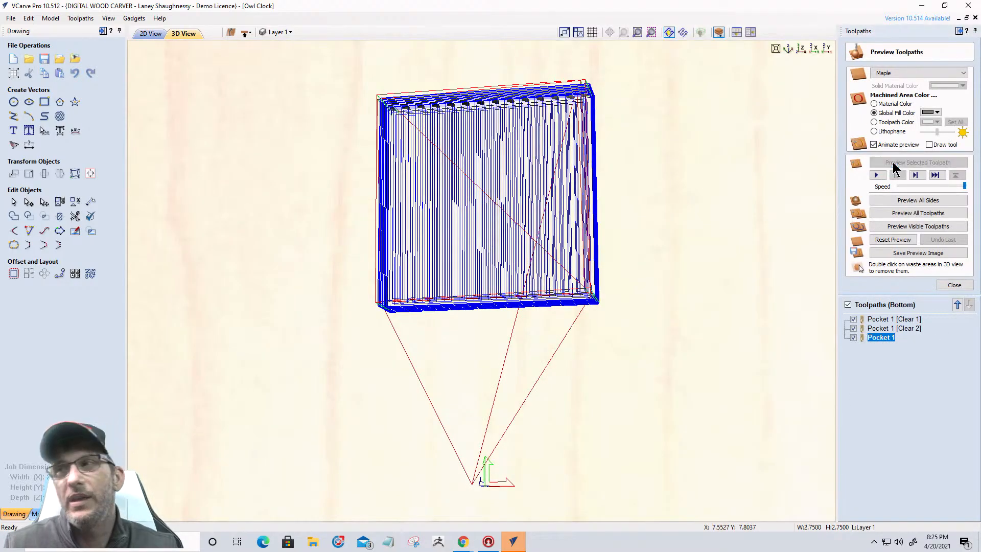
- Preview the 0.0625-inch end mill pocket toolpath in 3D and inspect the cut outline from several angles
{"action": "left_click", "coordinate": [894, 164]}
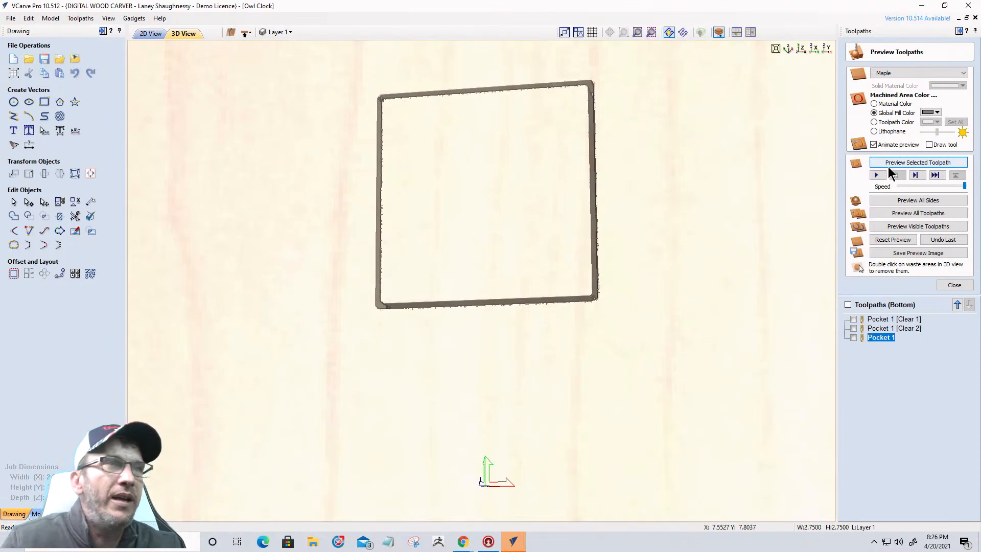
{"action": "left_click_drag", "start_coordinate": [575, 268], "coordinate": [607, 243]}
{"action": "left_click_drag", "start_coordinate": [566, 281], "coordinate": [405, 272]}
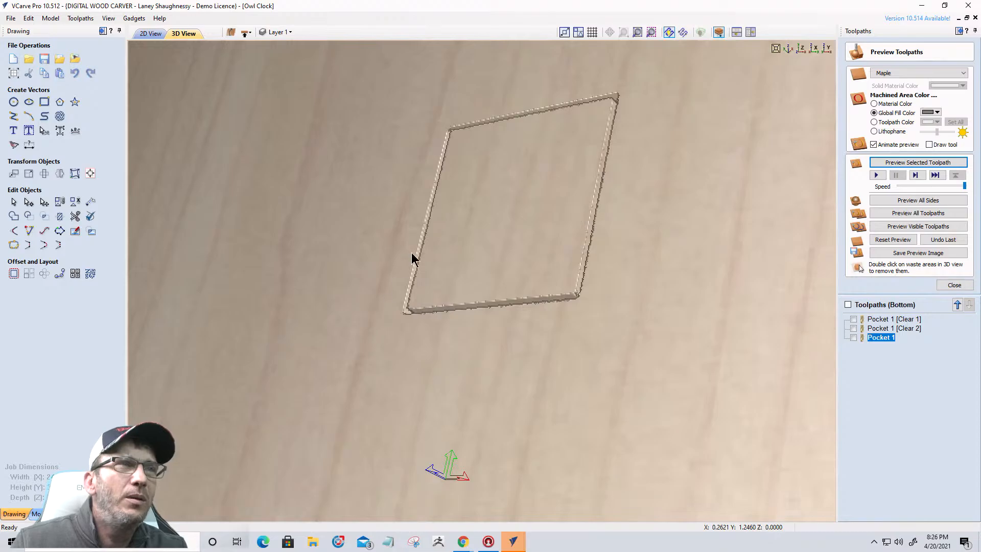
{"action": "left_click_drag", "start_coordinate": [766, 188], "coordinate": [358, 138]}
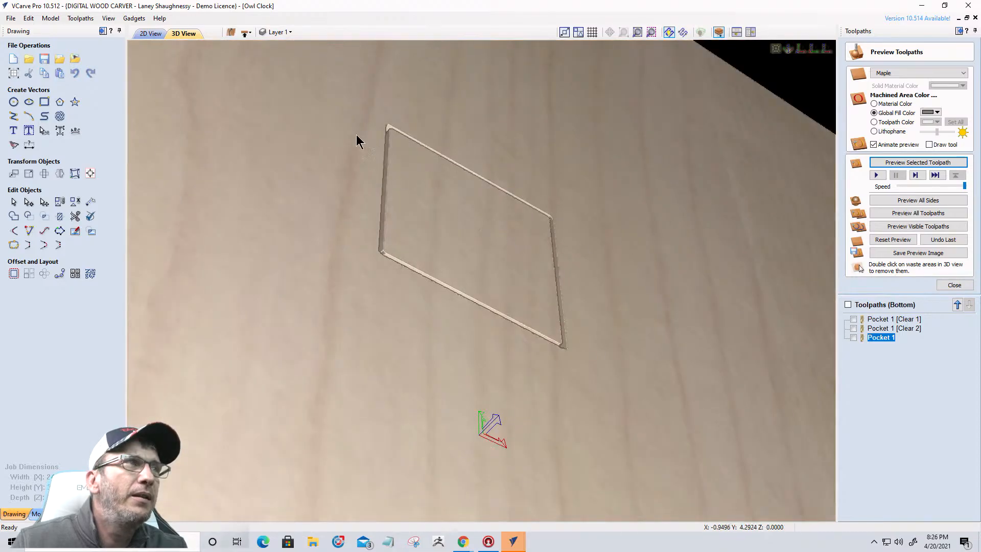
- Try to remove the 0.0625-inch end mill from the bottom-side pocket toolpath
{"action": "left_click", "coordinate": [150, 33]}
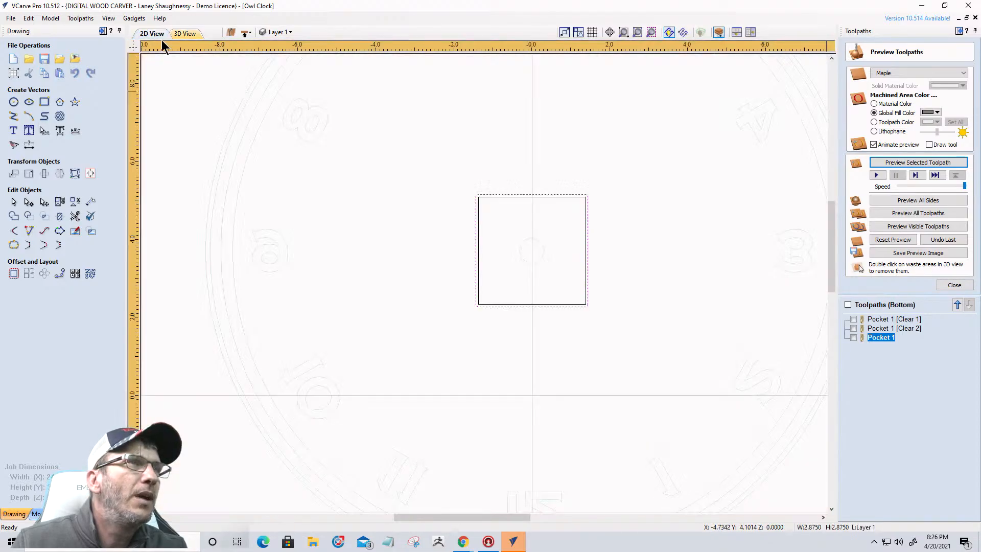
{"action": "double_click", "coordinate": [879, 339]}
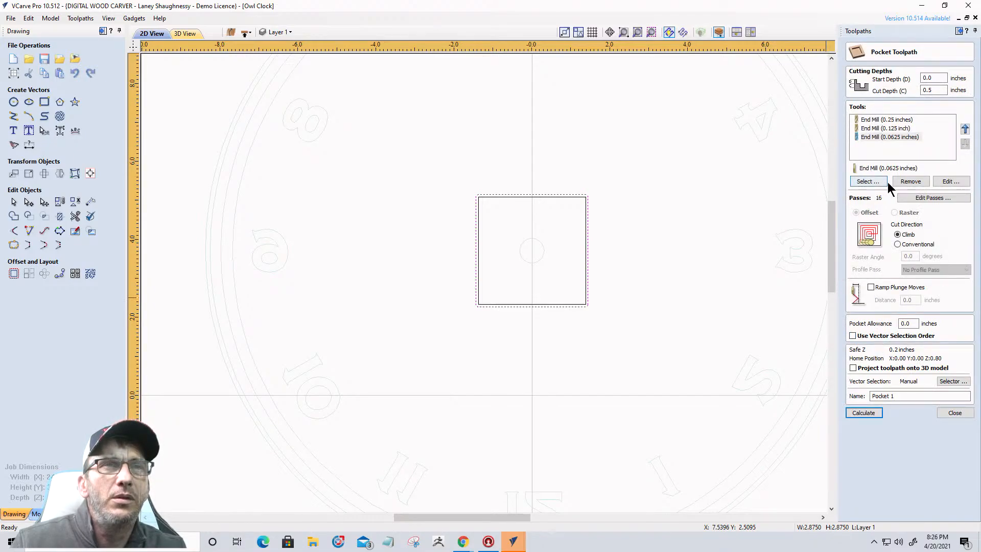
{"action": "left_click", "coordinate": [876, 139]}
{"action": "left_click", "coordinate": [911, 182]}
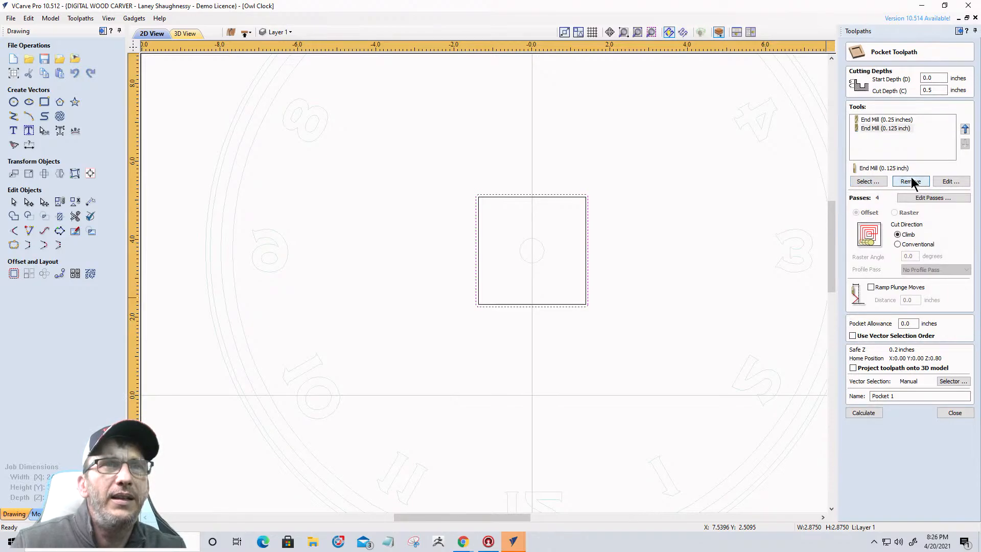
{"action": "scroll", "coordinate": [544, 251], "scroll_direction": "down", "scroll_amount": 4}
{"action": "scroll", "coordinate": [544, 251], "scroll_direction": "up", "scroll_amount": 2}
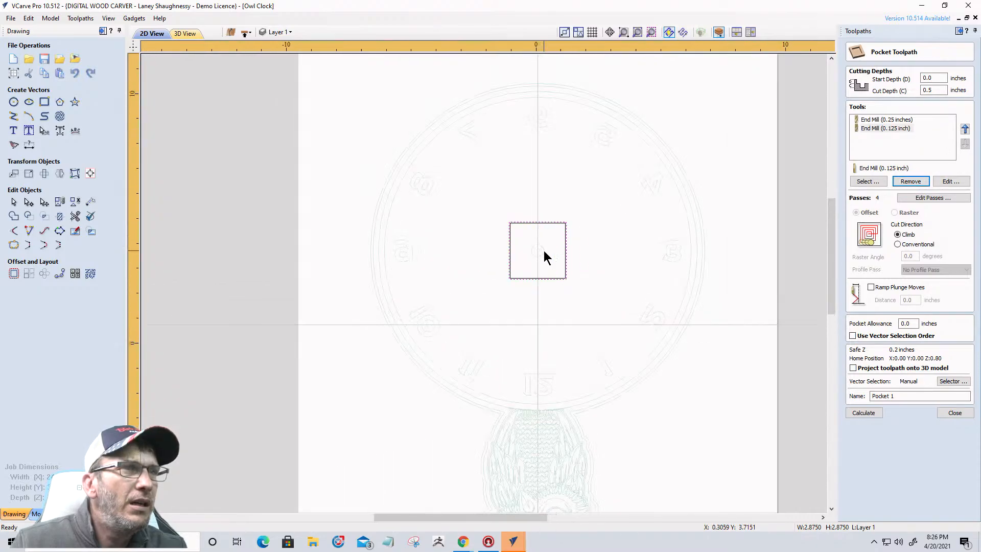
{"action": "scroll", "coordinate": [543, 251], "scroll_direction": "up", "scroll_amount": 1}
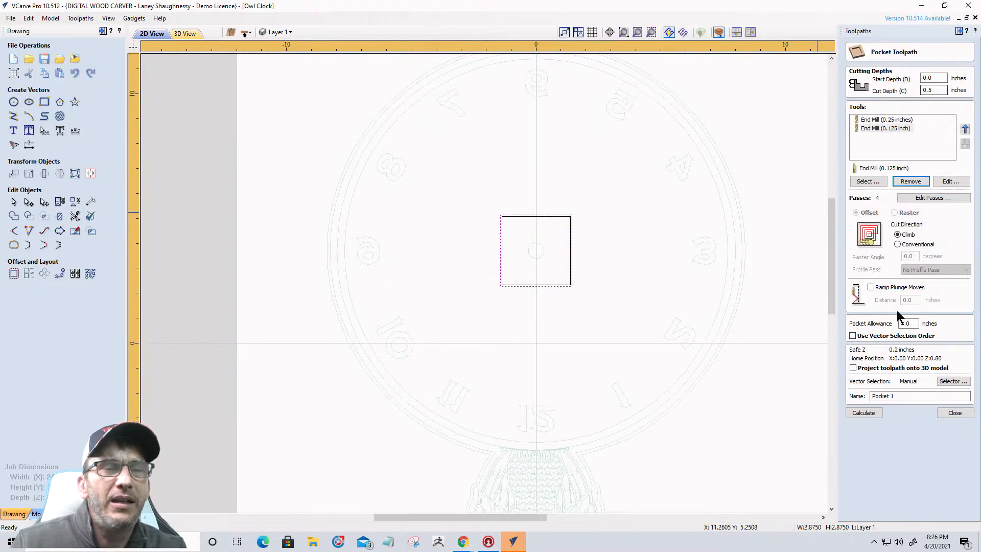
{"action": "left_click", "coordinate": [183, 35]}
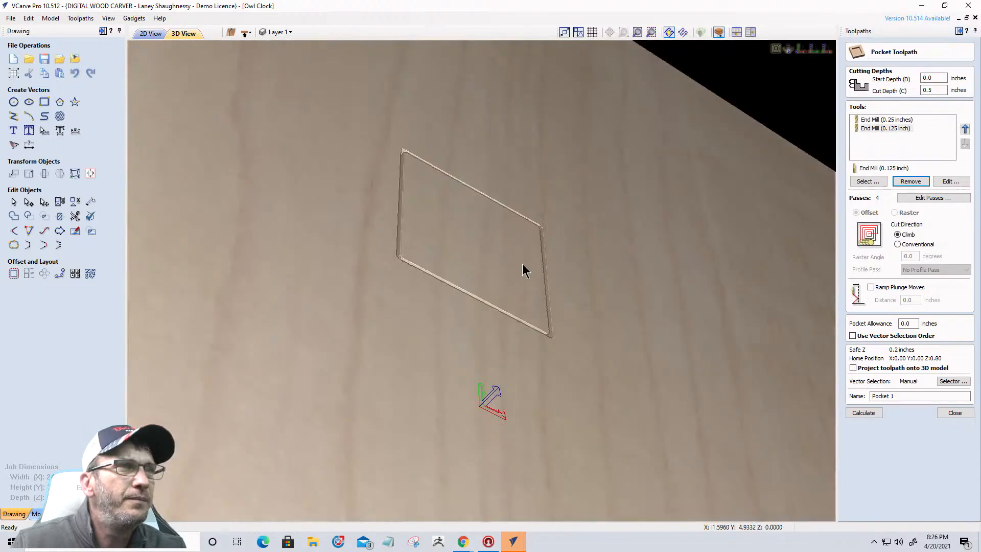
{"action": "left_click_drag", "start_coordinate": [523, 264], "coordinate": [454, 324]}
{"action": "left_click_drag", "start_coordinate": [414, 278], "coordinate": [470, 357]}
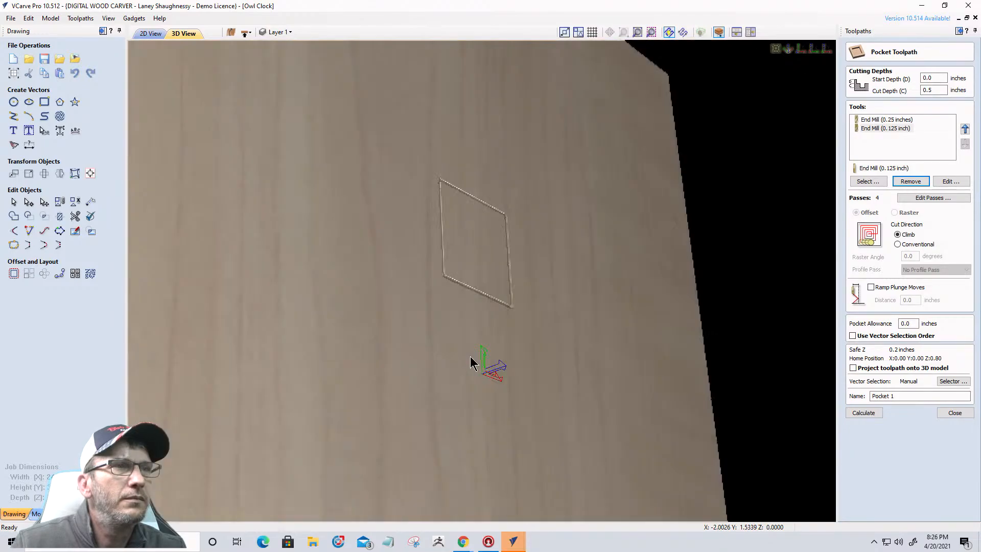
{"action": "left_click", "coordinate": [864, 413]}
{"action": "left_click", "coordinate": [955, 413]}
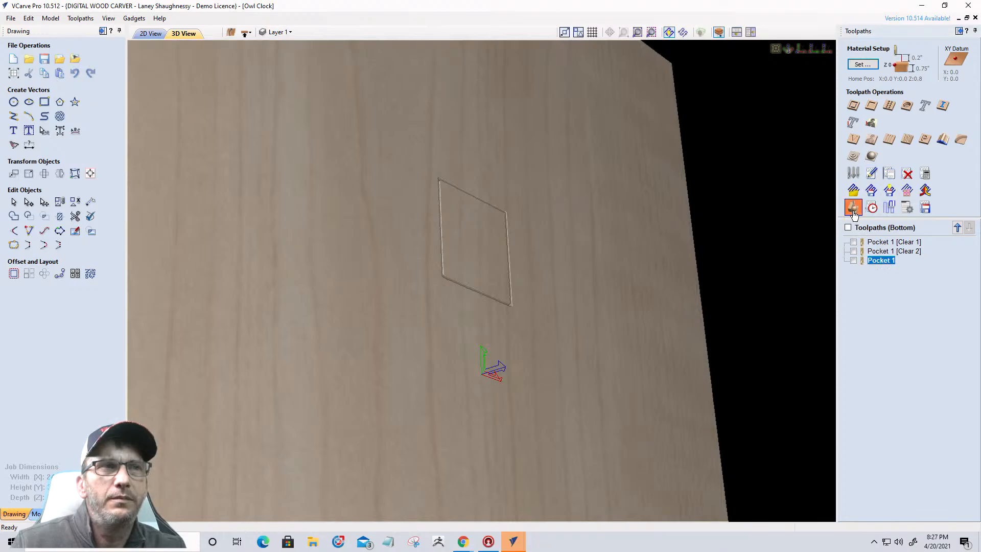
- Reset the toolpath preview and check which tool the final pocket toolpath uses
{"action": "scroll", "coordinate": [855, 220], "scroll_direction": "down", "scroll_amount": 3}
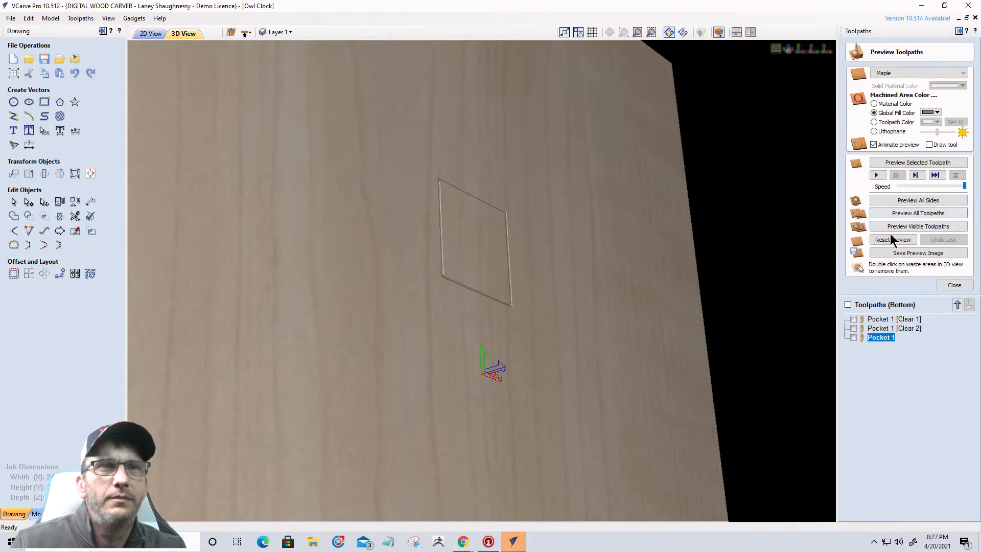
{"action": "left_click", "coordinate": [892, 240]}
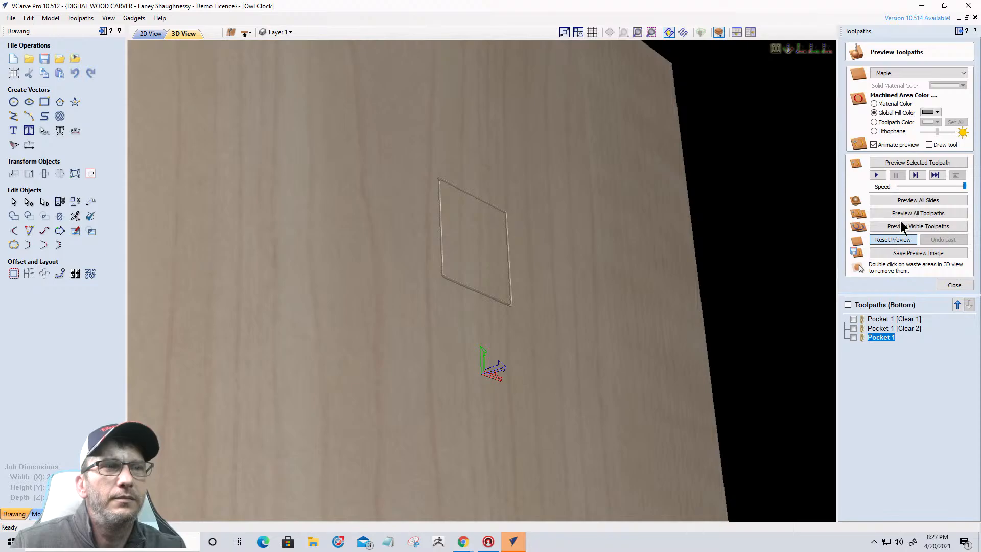
{"action": "mouse_move", "coordinate": [877, 340]}
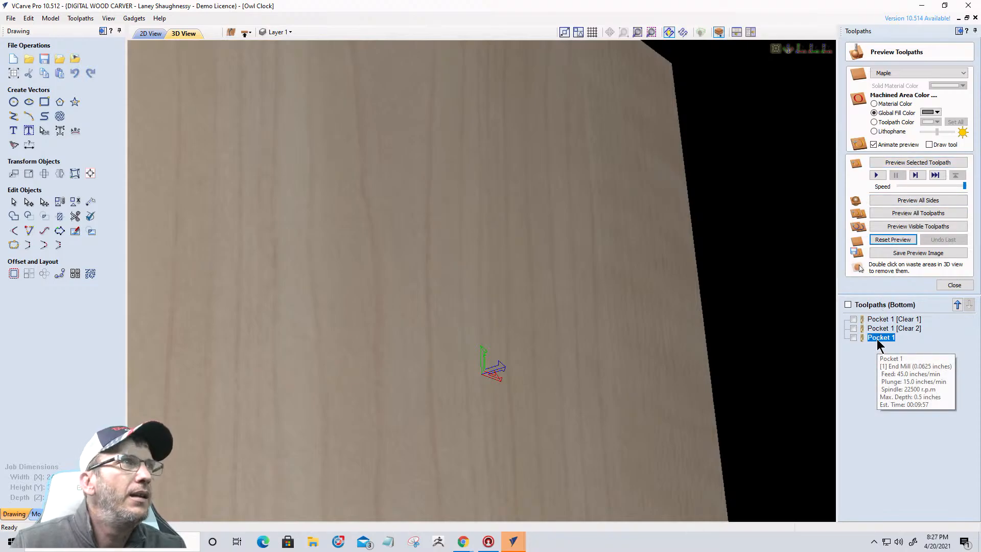
- Remove the 0.0625-inch end mill from the pocket toolpath, keeping the 0.25-inch and 0.125-inch end mills, and recalculate it
{"action": "left_click", "coordinate": [150, 34]}
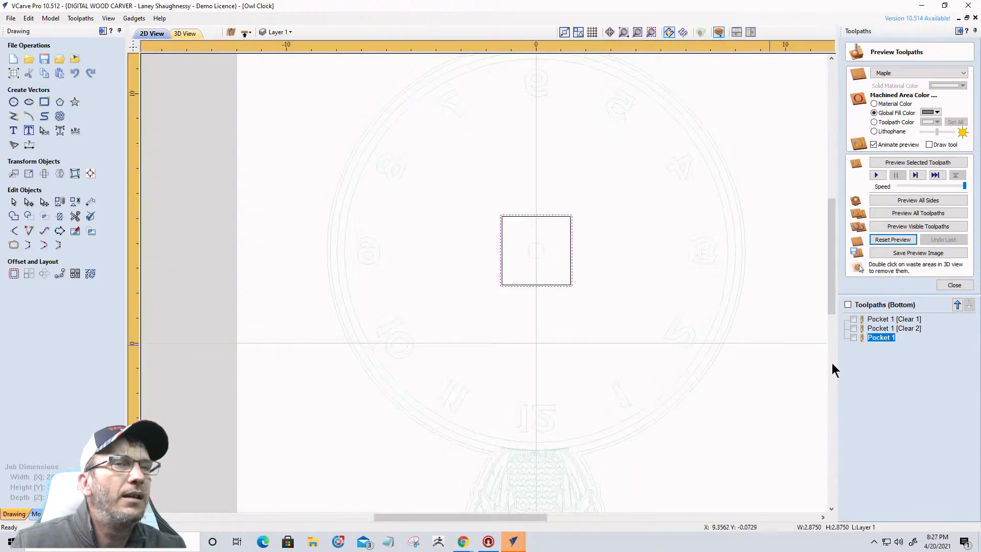
{"action": "double_click", "coordinate": [869, 319]}
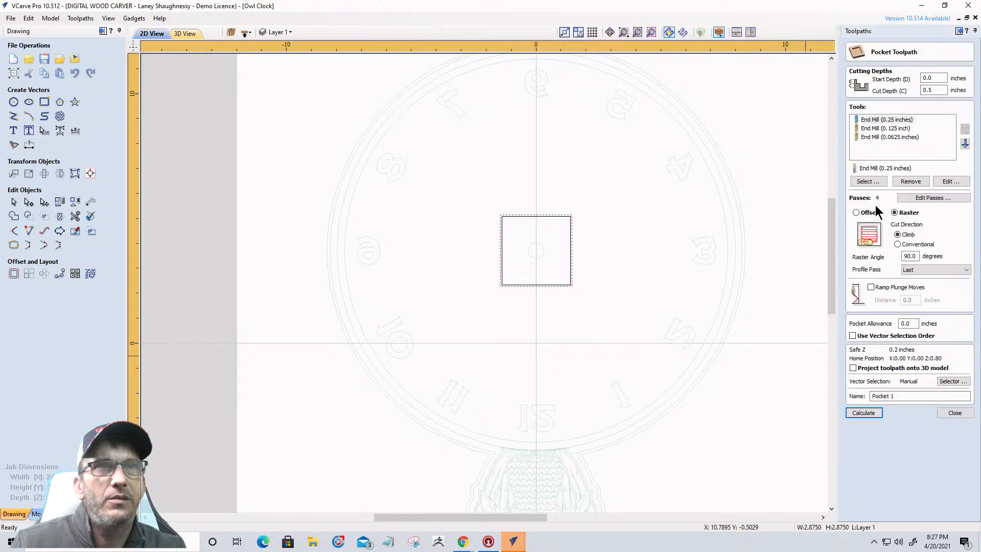
{"action": "left_click", "coordinate": [903, 137]}
{"action": "left_click", "coordinate": [903, 182]}
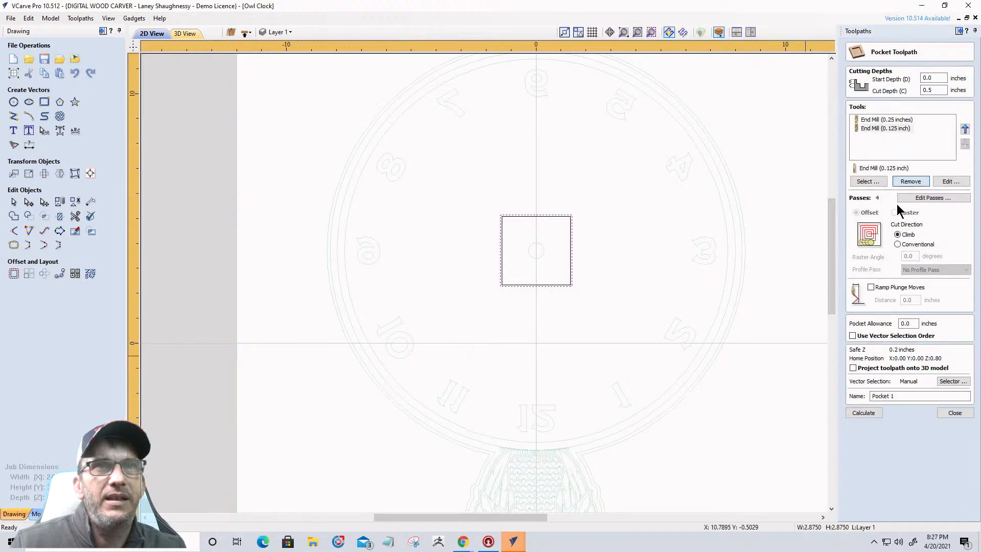
{"action": "left_click", "coordinate": [864, 413]}
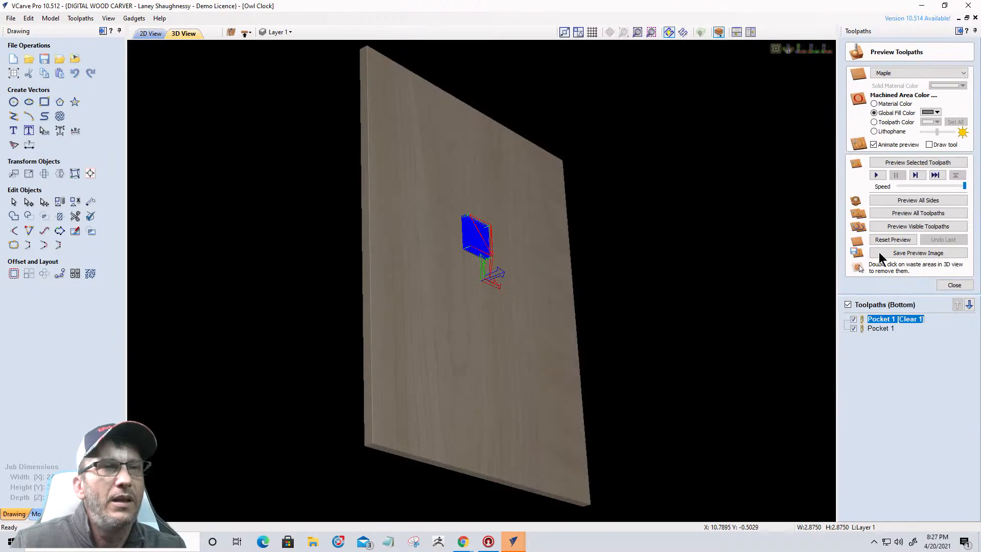
- Preview all bottom-side toolpaths with the machined area in the material color and inspect the pocket up close
{"action": "left_click", "coordinate": [900, 213]}
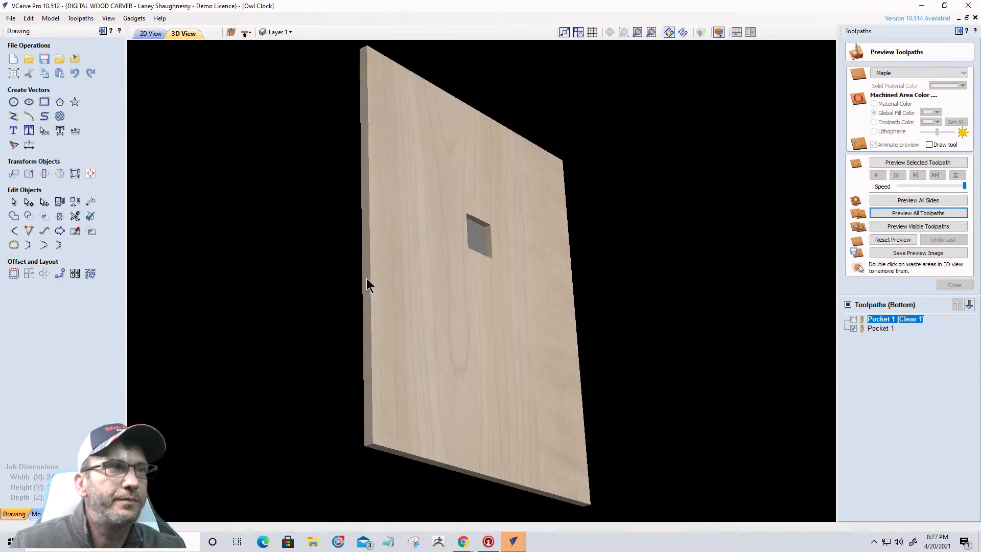
{"action": "left_click_drag", "start_coordinate": [419, 266], "coordinate": [622, 276]}
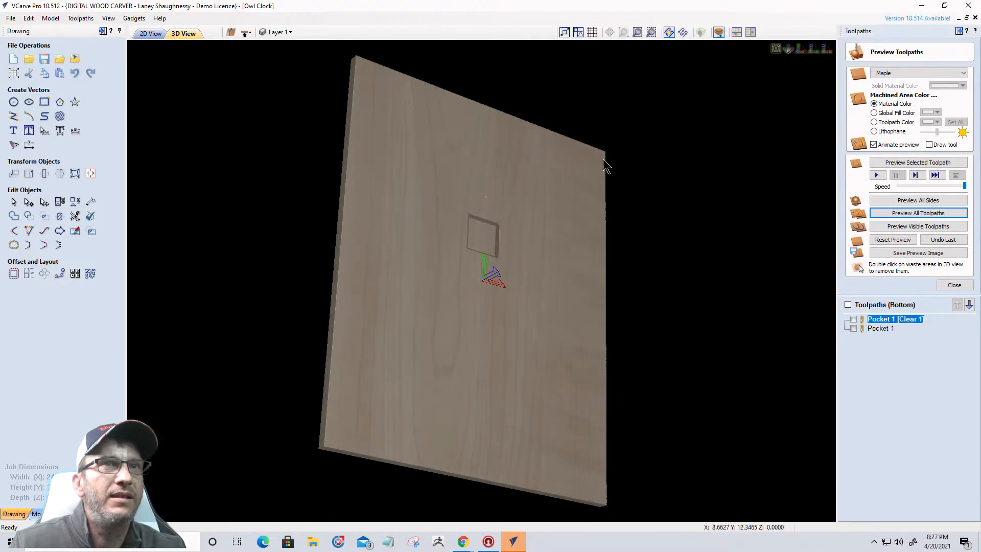
{"action": "left_click", "coordinate": [875, 103]}
{"action": "left_click_drag", "start_coordinate": [345, 256], "coordinate": [460, 234]}
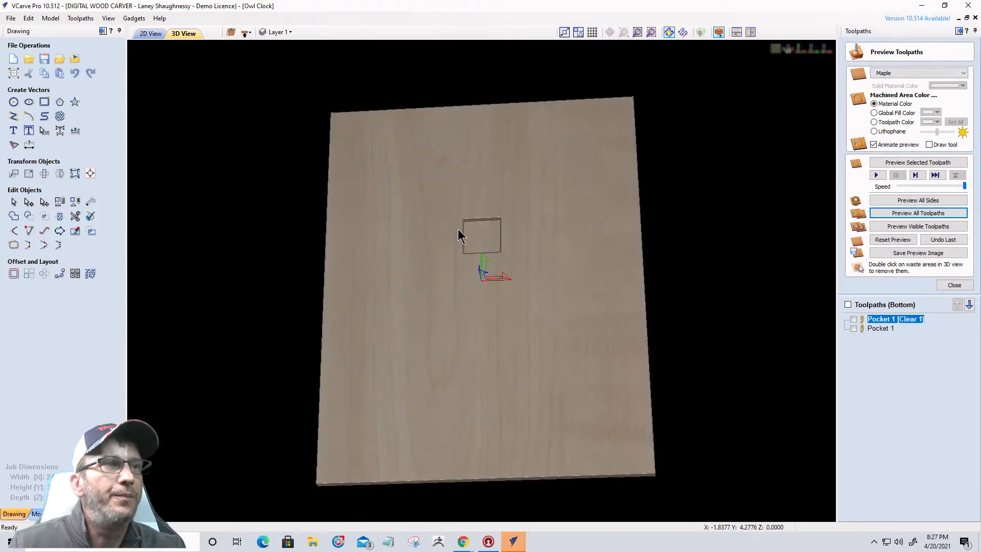
{"action": "scroll", "coordinate": [460, 234], "scroll_direction": "up", "scroll_amount": 4}
{"action": "scroll", "coordinate": [494, 192], "scroll_direction": "up", "scroll_amount": 2}
{"action": "left_click_drag", "start_coordinate": [495, 197], "coordinate": [501, 331]}
{"action": "scroll", "coordinate": [502, 337], "scroll_direction": "up", "scroll_amount": 1}
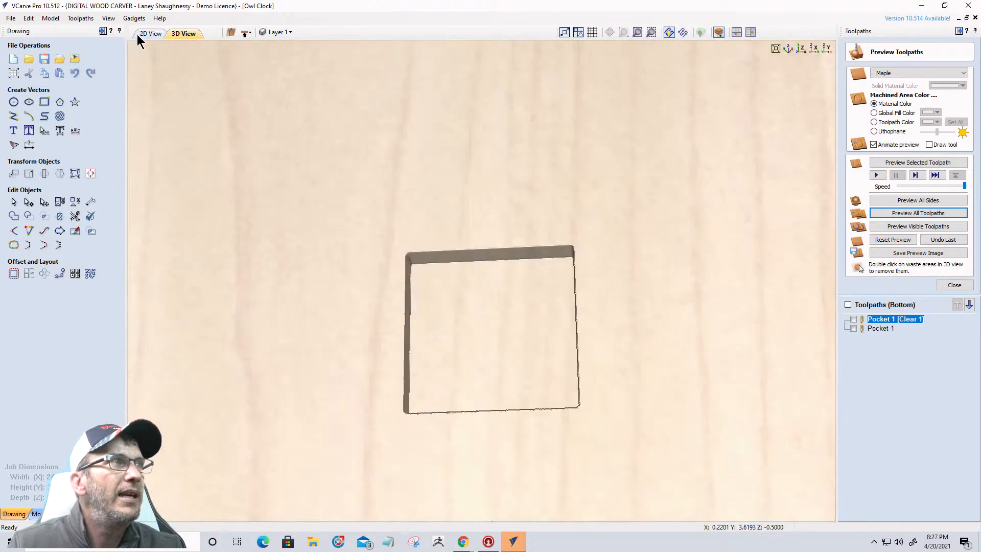
- Deselect the offset square, switch to the top side in the 2D drawing and select the clock's center hole
{"action": "left_click", "coordinate": [140, 33]}
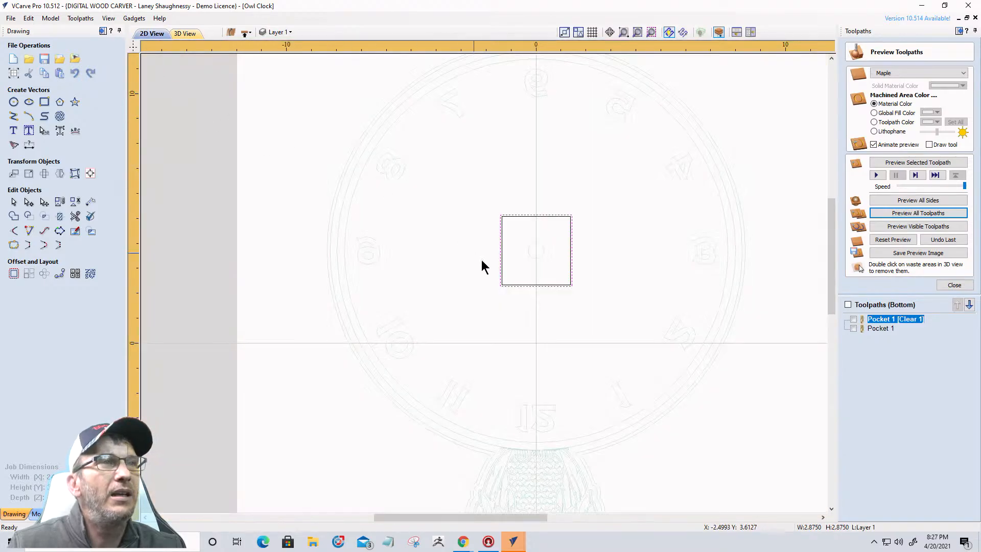
{"action": "left_click", "coordinate": [534, 265]}
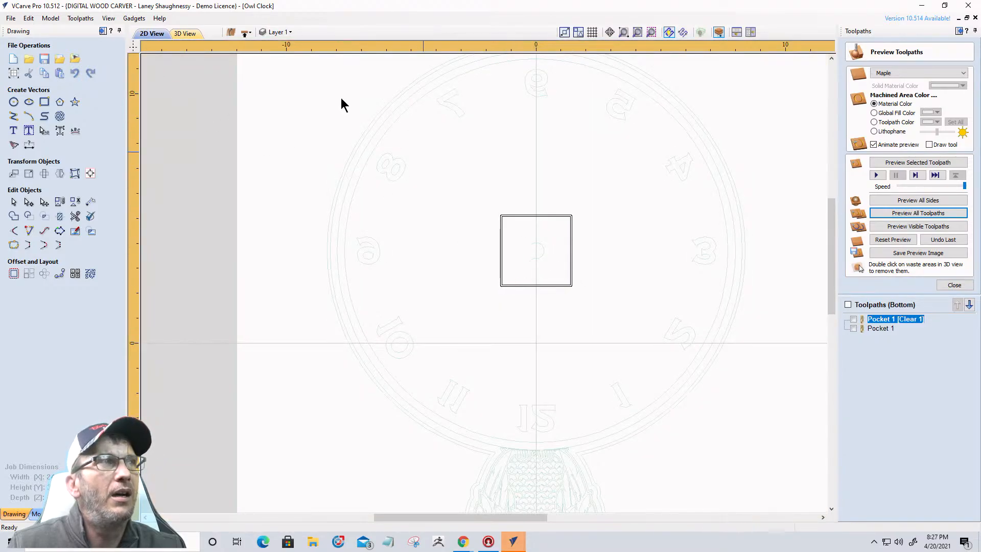
{"action": "left_click", "coordinate": [187, 33]}
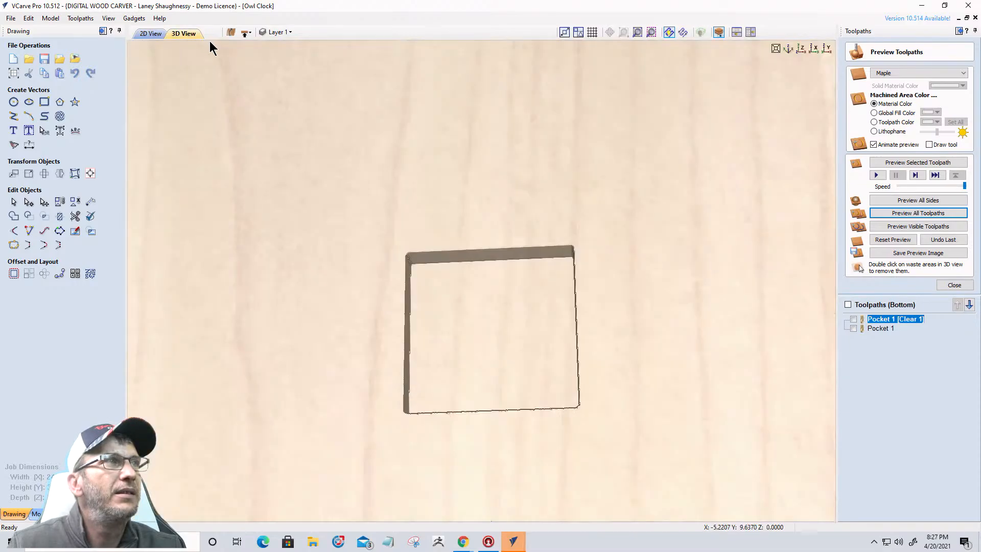
{"action": "left_click", "coordinate": [151, 33]}
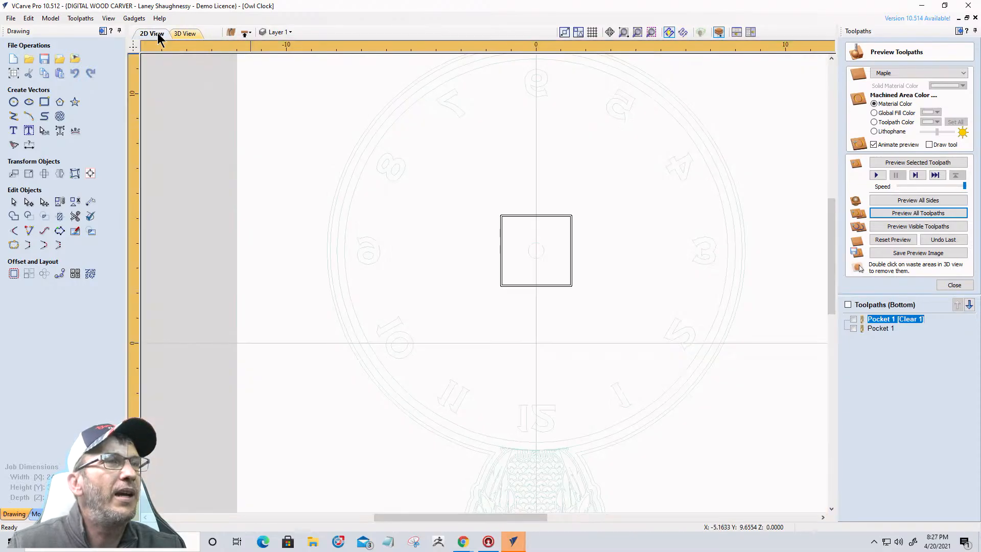
{"action": "left_click", "coordinate": [245, 34]}
{"action": "scroll", "coordinate": [578, 315], "scroll_direction": "down", "scroll_amount": 3}
{"action": "scroll", "coordinate": [548, 410], "scroll_direction": "up", "scroll_amount": 5}
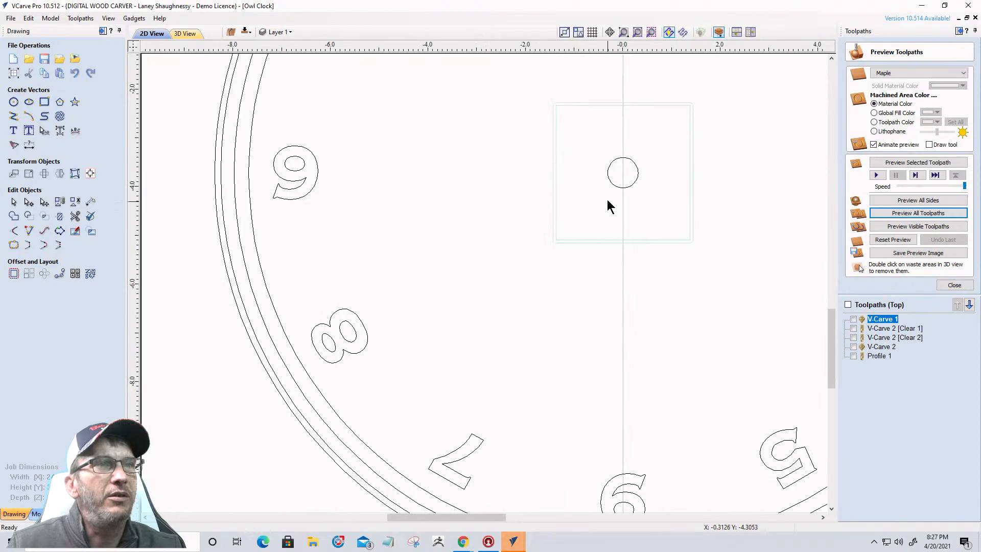
{"action": "left_click", "coordinate": [615, 184]}
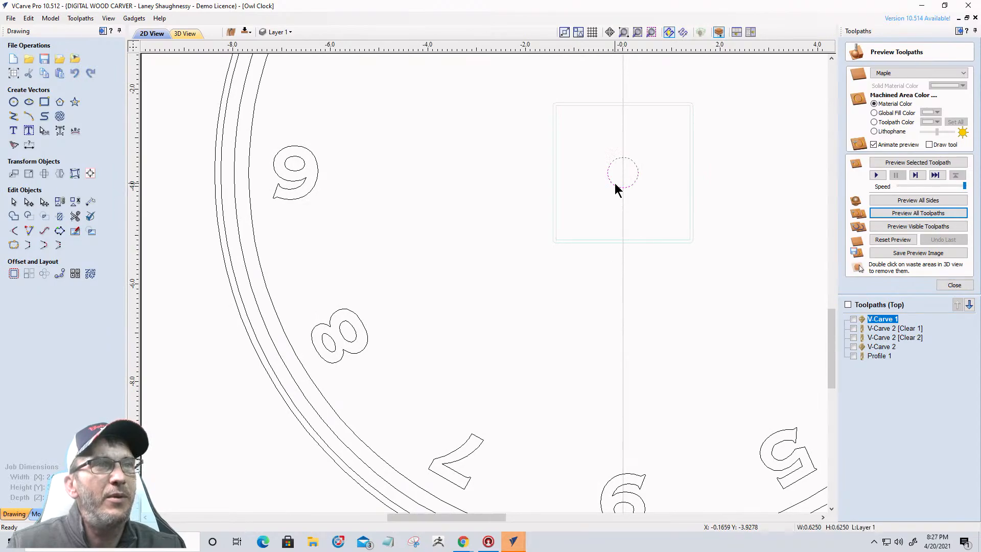
- Check the shaft diameter in the Klockit clock movement's description in Chrome and return to the Owl Clock design in VCarve Pro
{"action": "left_click", "coordinate": [464, 537]}
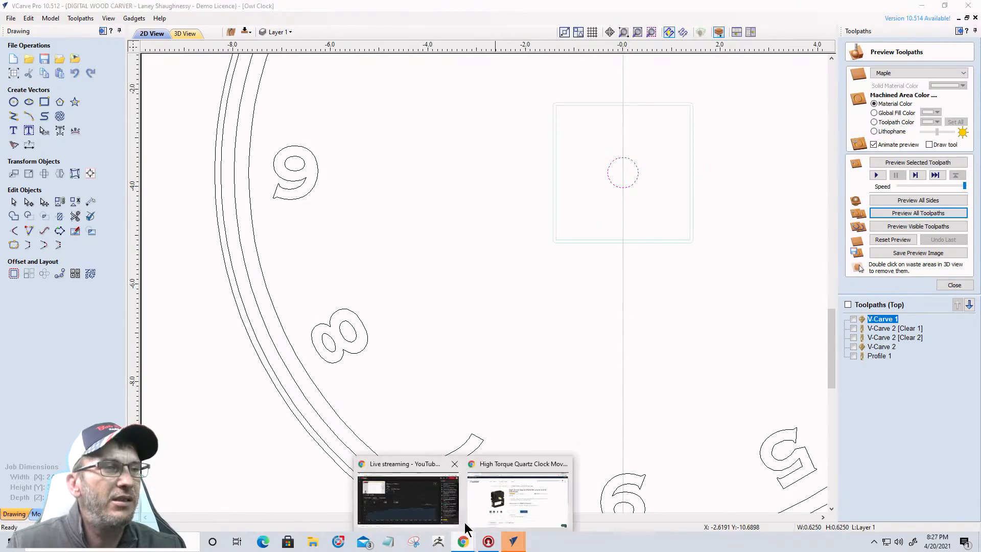
{"action": "left_click", "coordinate": [484, 504]}
{"action": "scroll", "coordinate": [325, 192], "scroll_direction": "down", "scroll_amount": 1}
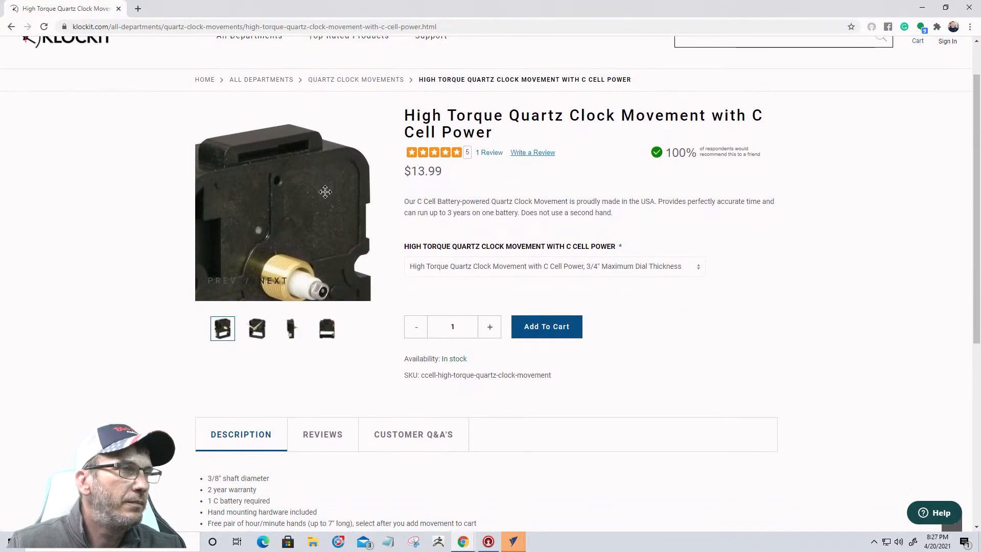
{"action": "scroll", "coordinate": [325, 192], "scroll_direction": "down", "scroll_amount": 4}
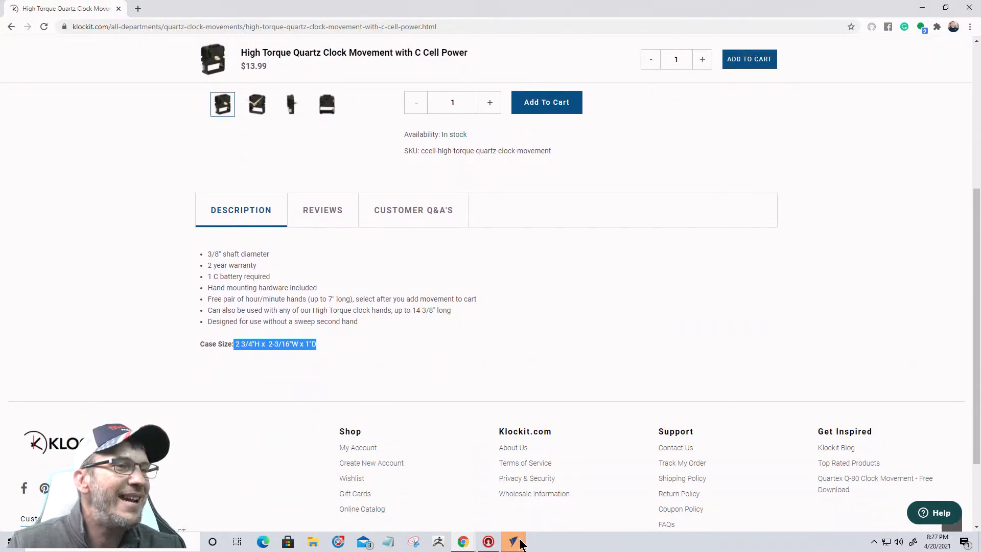
{"action": "mouse_move", "coordinate": [515, 547]}
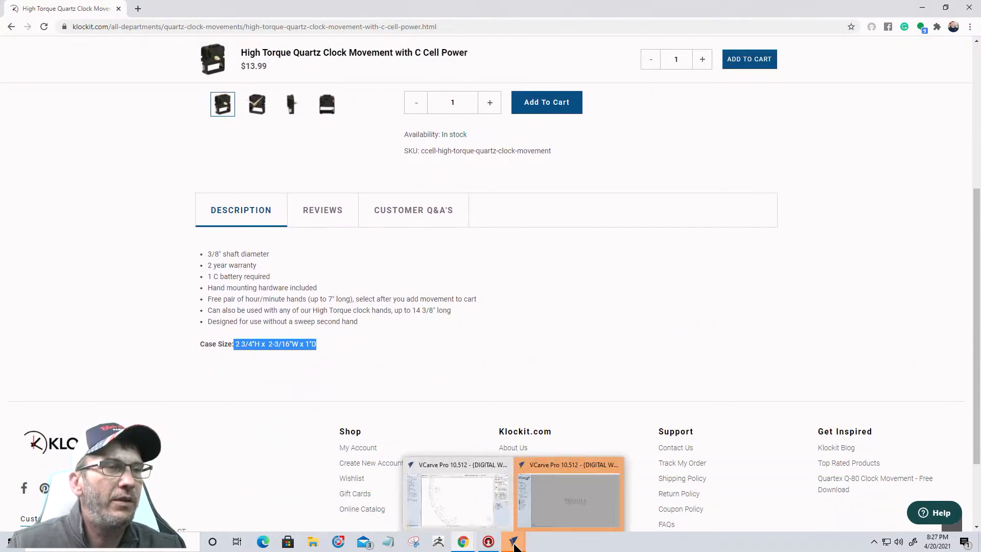
{"action": "left_click", "coordinate": [556, 511]}
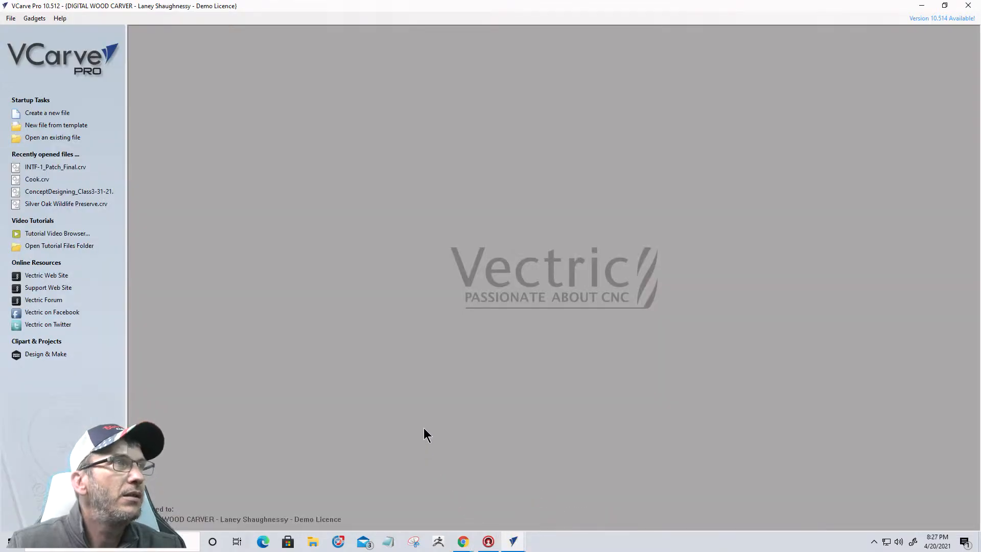
{"action": "mouse_move", "coordinate": [512, 546]}
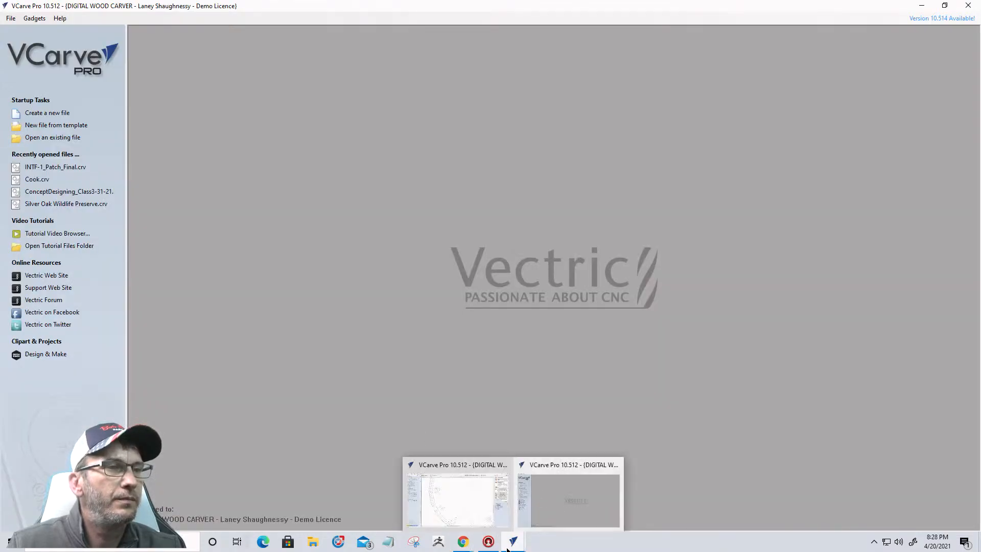
{"action": "left_click", "coordinate": [463, 495]}
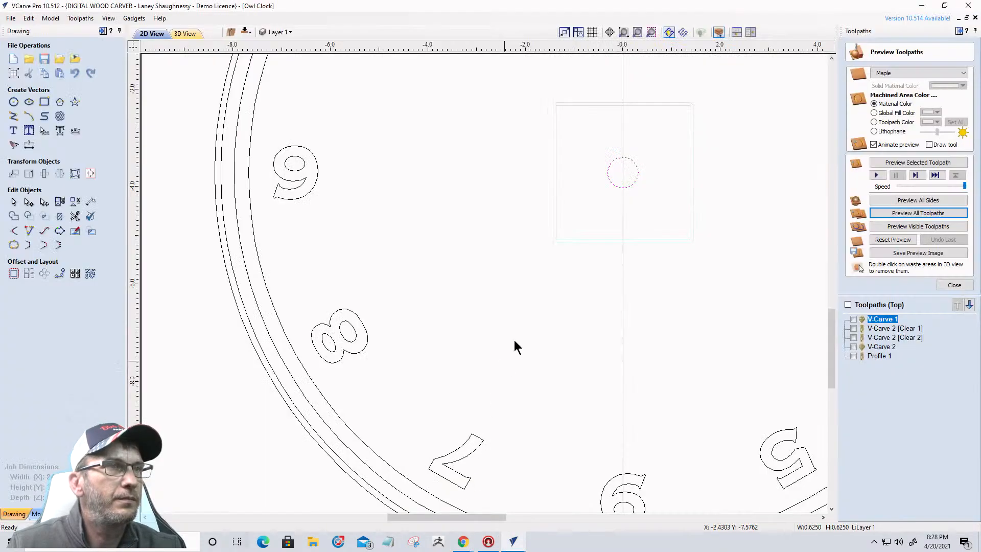
- Resize the clock's center hole to 0.375 inches wide and high, keeping its center as the anchor
{"action": "left_click", "coordinate": [29, 173]}
{"action": "double_click", "coordinate": [49, 161]}
{"action": "type", "text": "."}
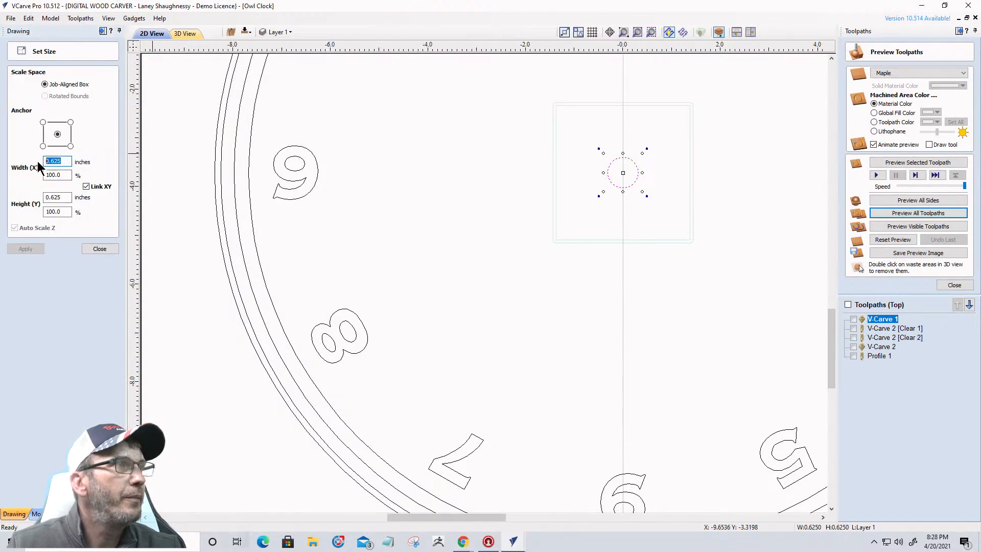
{"action": "type", "text": "377"}
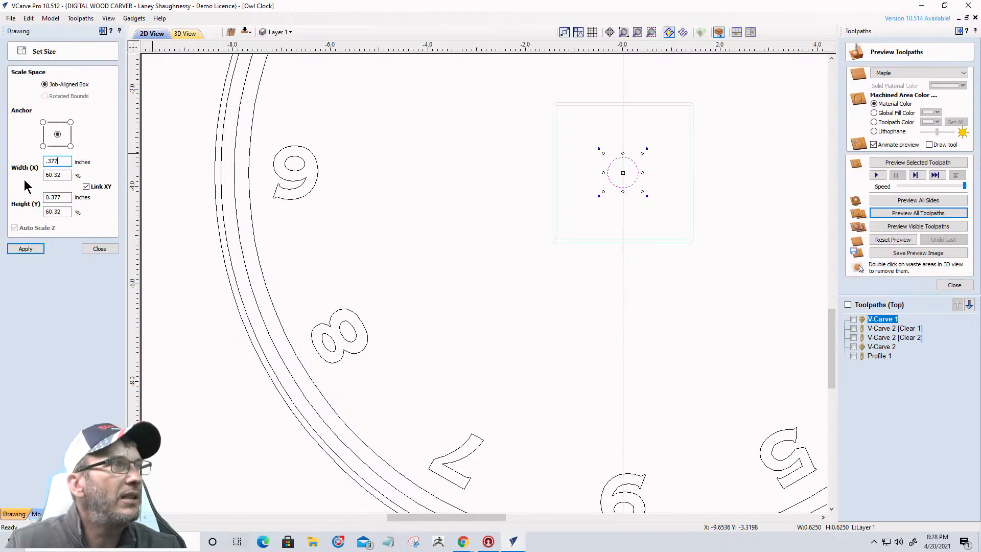
{"action": "key", "text": "BackSpace"}
{"action": "type", "text": "5"}
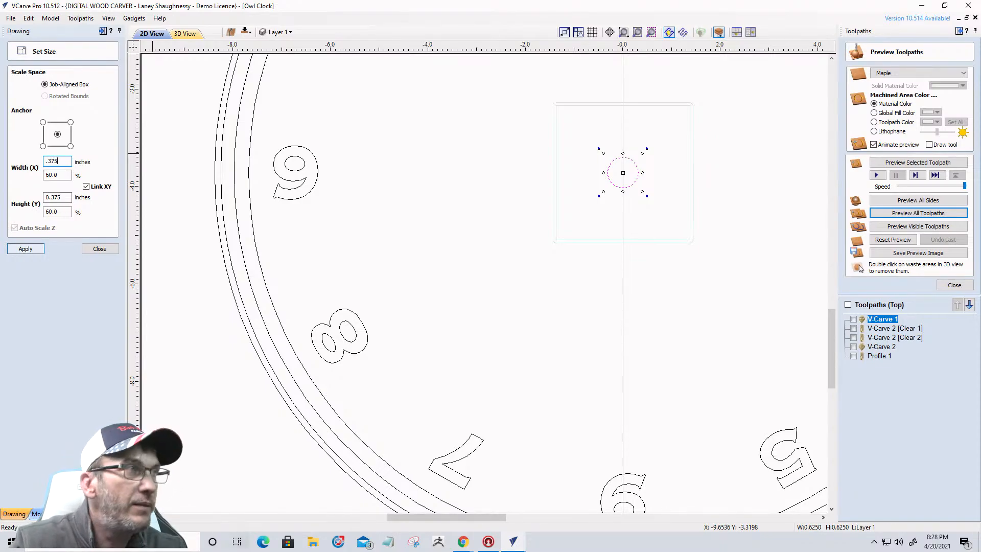
{"action": "left_click", "coordinate": [25, 248]}
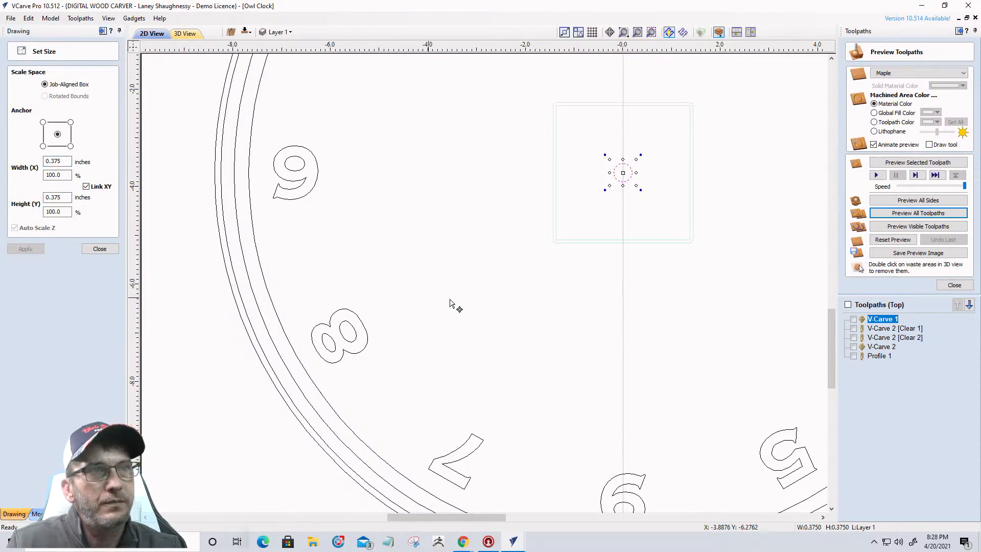
- Calculate a top-side pocket toolpath for the center hole, 0.25 inches deep, with only the 0.25-inch end mill
{"action": "left_click", "coordinate": [953, 285]}
{"action": "left_click", "coordinate": [875, 108]}
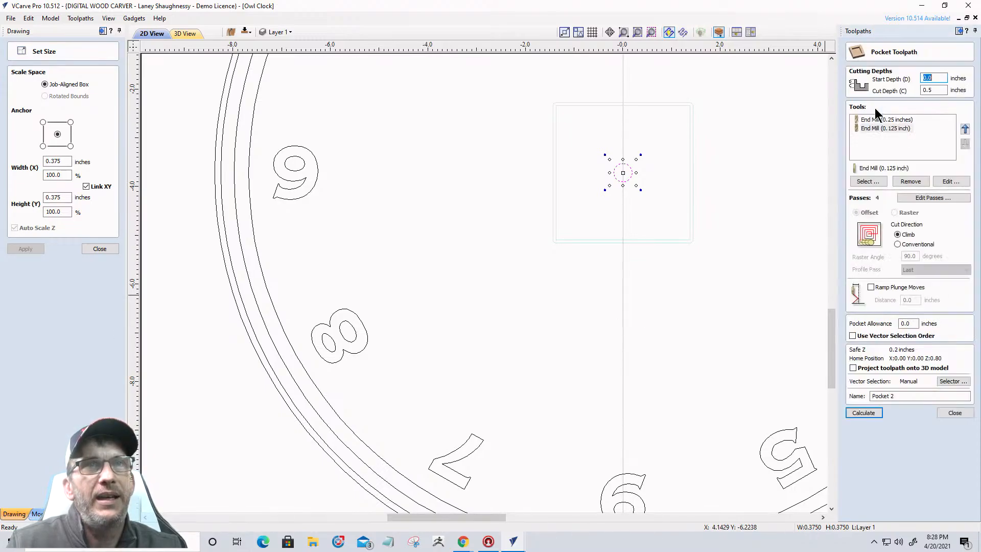
{"action": "left_click_drag", "start_coordinate": [942, 93], "coordinate": [888, 94]}
{"action": "type", "text": ".2"}
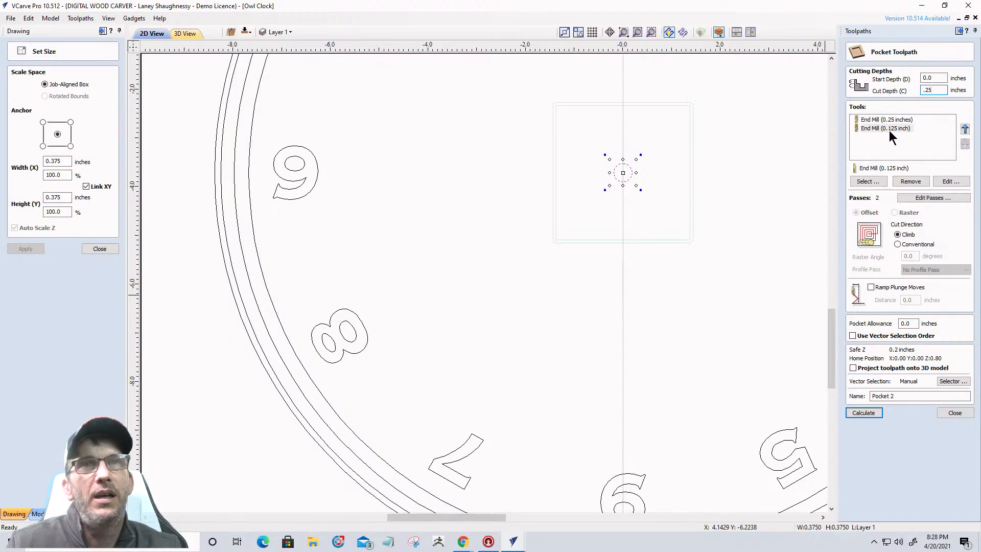
{"action": "left_click", "coordinate": [902, 180]}
{"action": "left_click", "coordinate": [873, 415]}
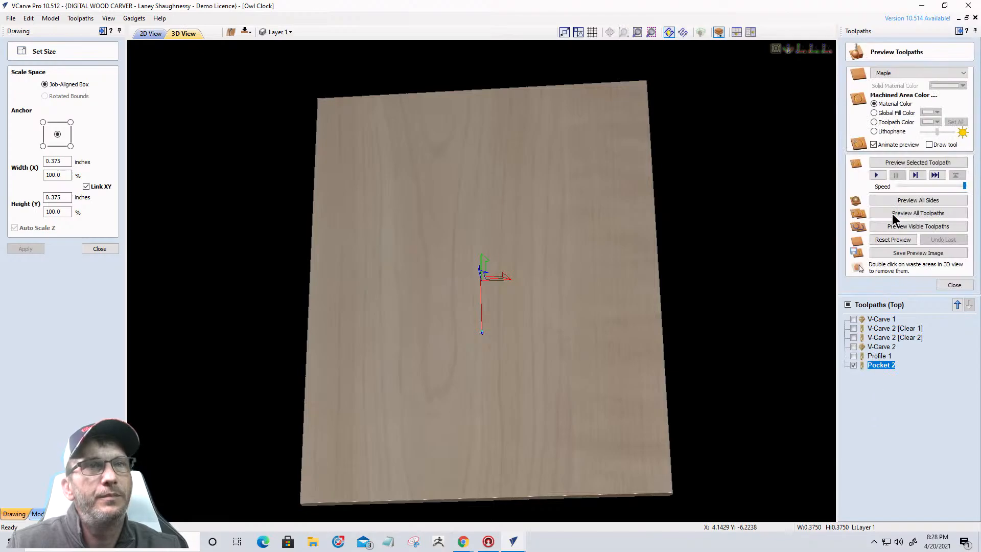
- Preview the center hole's pocket toolpath, flip to the bottom side and inspect the hole inside the movement recess
{"action": "left_click", "coordinate": [910, 164]}
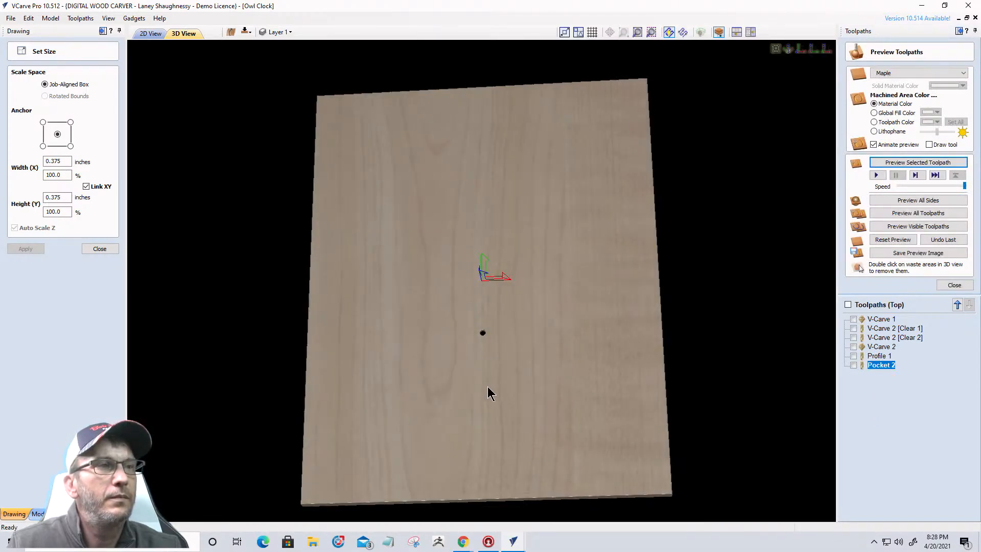
{"action": "scroll", "coordinate": [487, 375], "scroll_direction": "up", "scroll_amount": 2}
{"action": "left_click", "coordinate": [241, 33]}
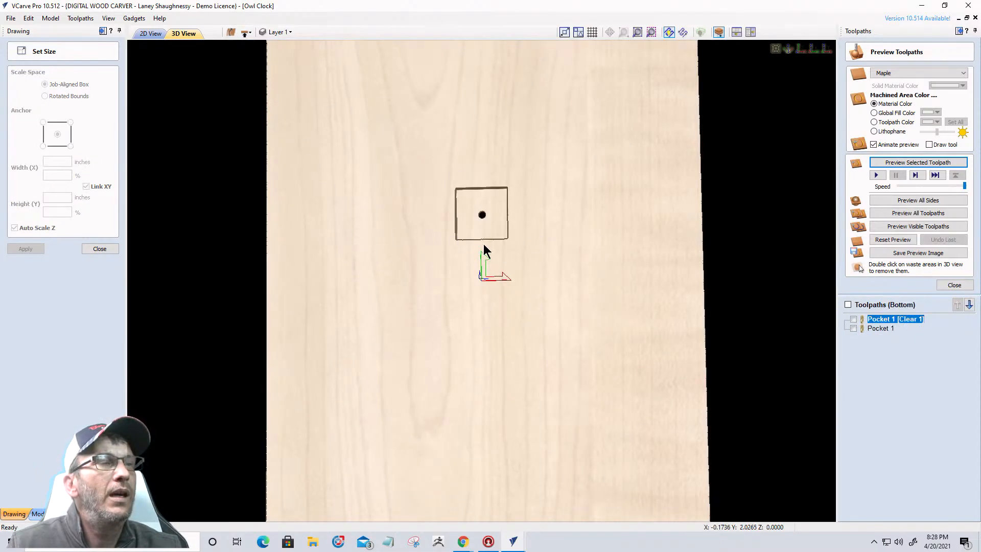
{"action": "scroll", "coordinate": [480, 214], "scroll_direction": "up", "scroll_amount": 4}
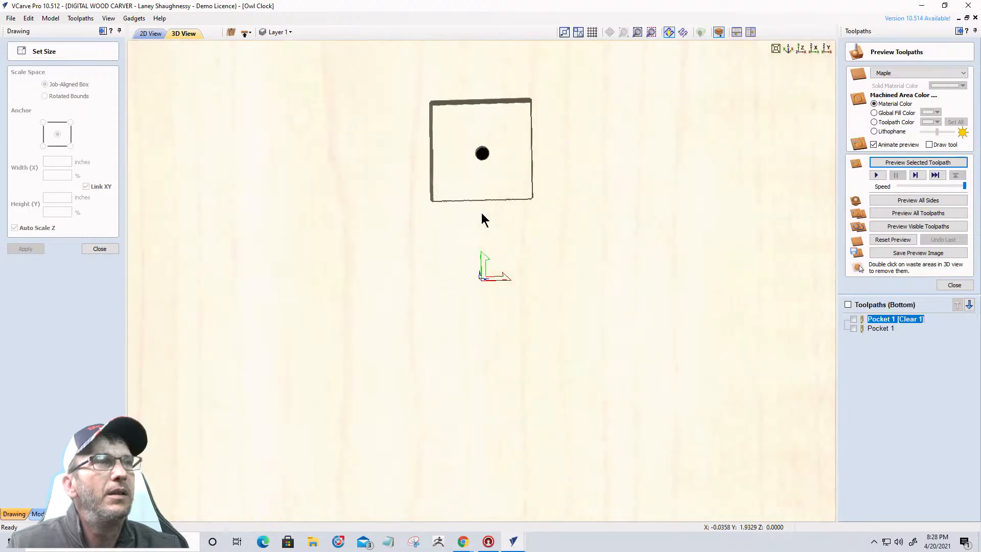
{"action": "left_click_drag", "start_coordinate": [450, 268], "coordinate": [540, 249]}
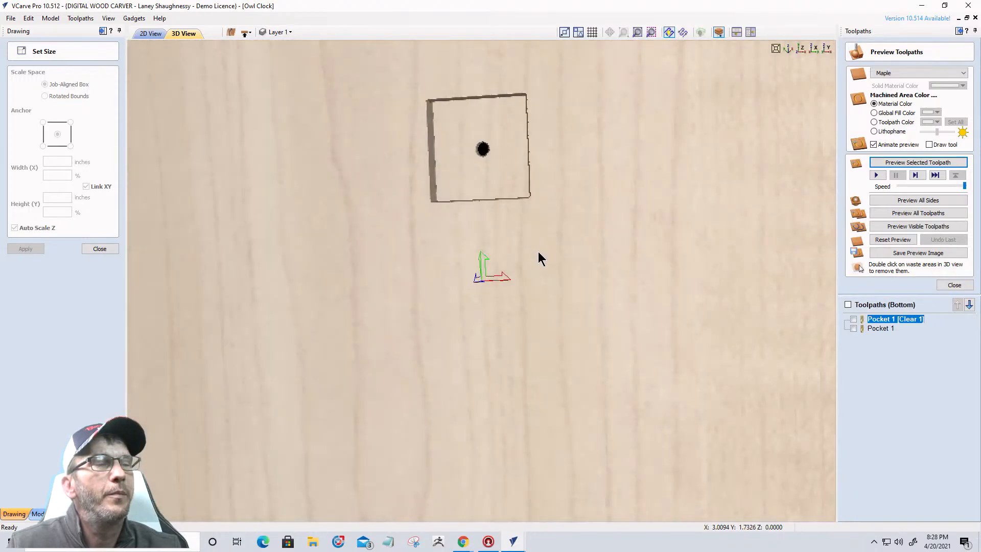
{"action": "scroll", "coordinate": [491, 259], "scroll_direction": "down", "scroll_amount": 3}
- Draw a 0.375-inch diameter circle on the bottom side's vertical centerline, over the clock's number 12
{"action": "left_click", "coordinate": [159, 35]}
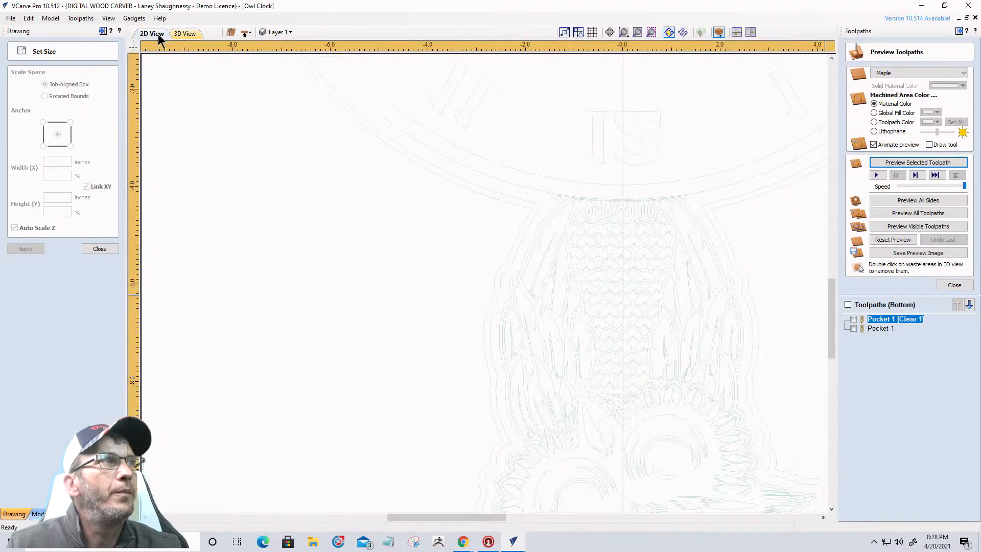
{"action": "scroll", "coordinate": [416, 234], "scroll_direction": "down", "scroll_amount": 6}
{"action": "scroll", "coordinate": [455, 295], "scroll_direction": "up", "scroll_amount": 1}
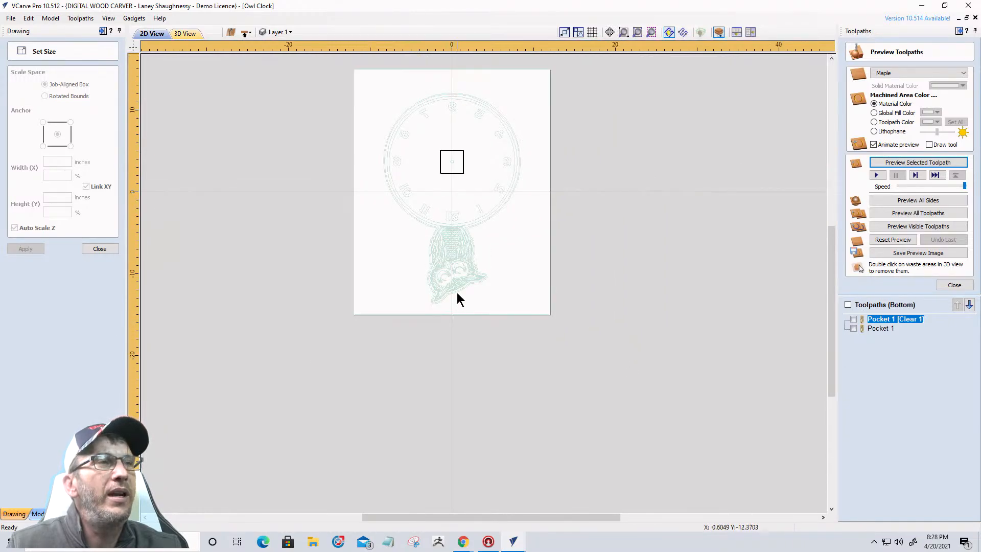
{"action": "scroll", "coordinate": [457, 293], "scroll_direction": "up", "scroll_amount": 3}
{"action": "scroll", "coordinate": [460, 241], "scroll_direction": "down", "scroll_amount": 2}
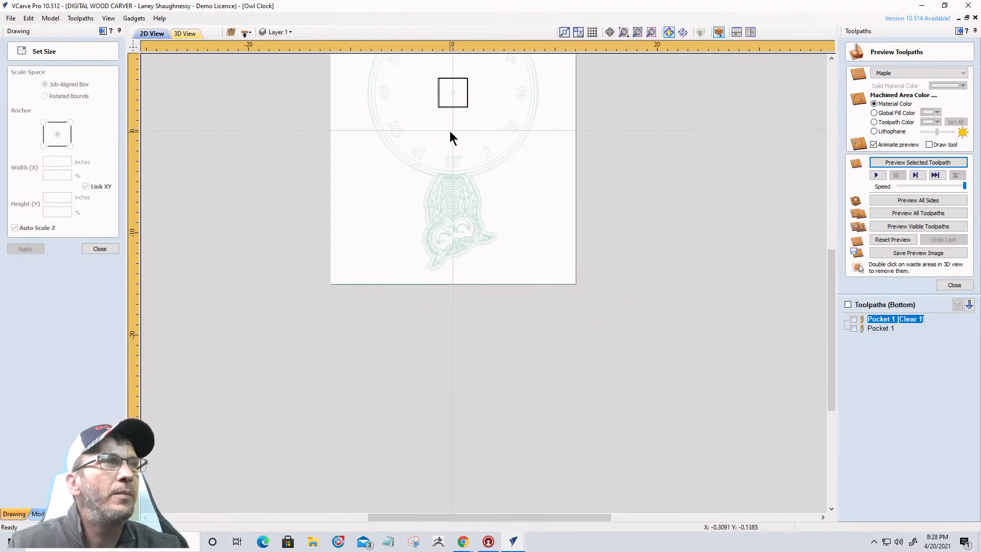
{"action": "scroll", "coordinate": [452, 136], "scroll_direction": "up", "scroll_amount": 4}
{"action": "scroll", "coordinate": [451, 207], "scroll_direction": "up", "scroll_amount": 2}
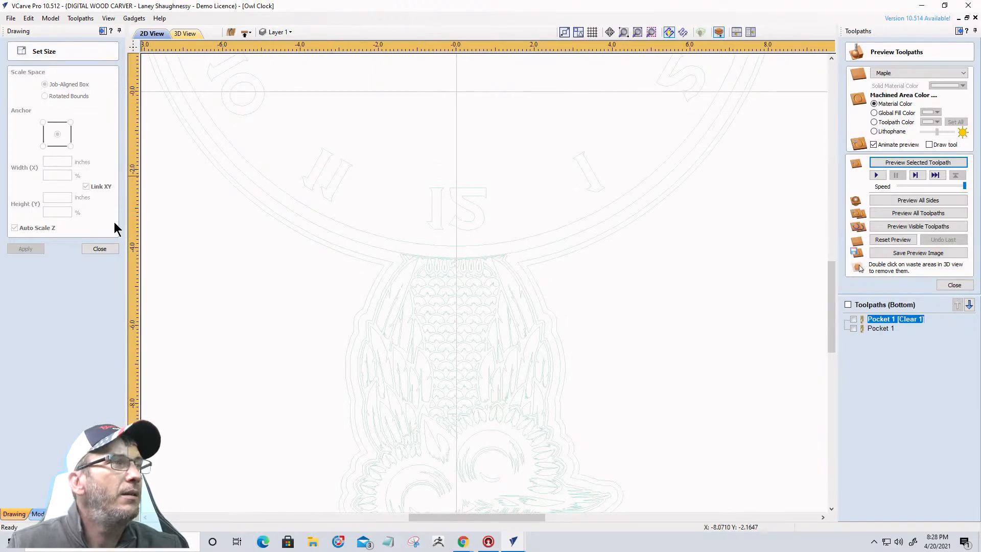
{"action": "left_click", "coordinate": [100, 249]}
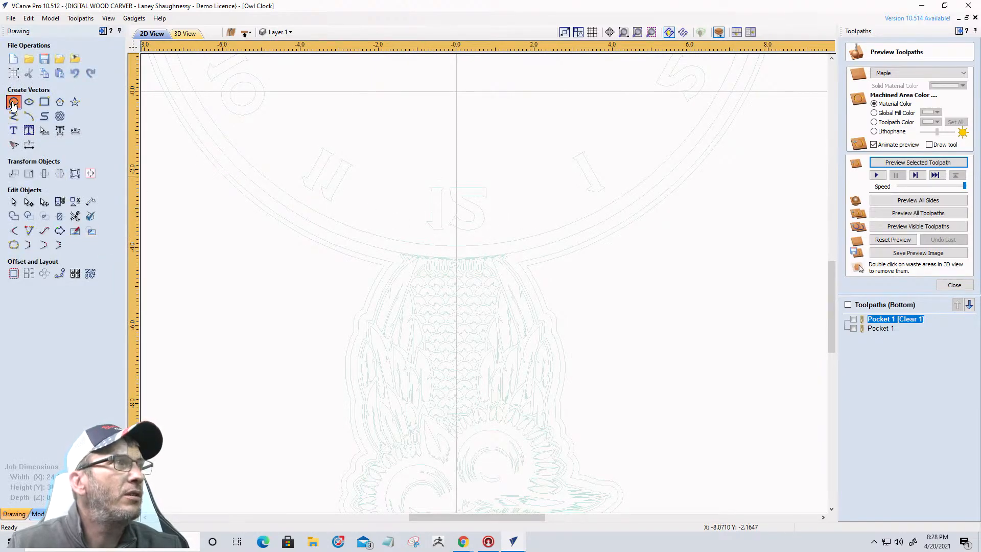
{"action": "left_click", "coordinate": [13, 103]}
{"action": "double_click", "coordinate": [54, 125]}
{"action": "type", "text": ".375"}
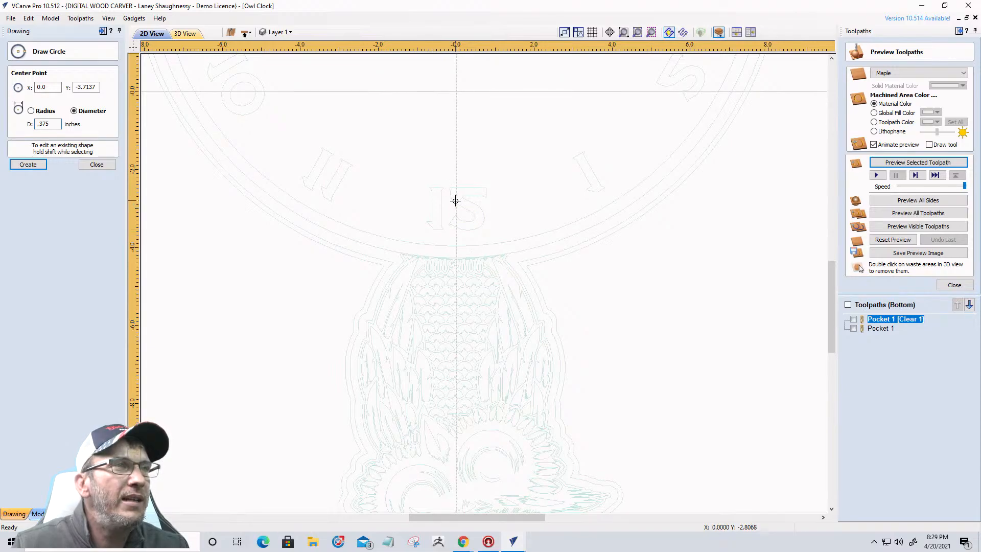
{"action": "left_click", "coordinate": [456, 202]}
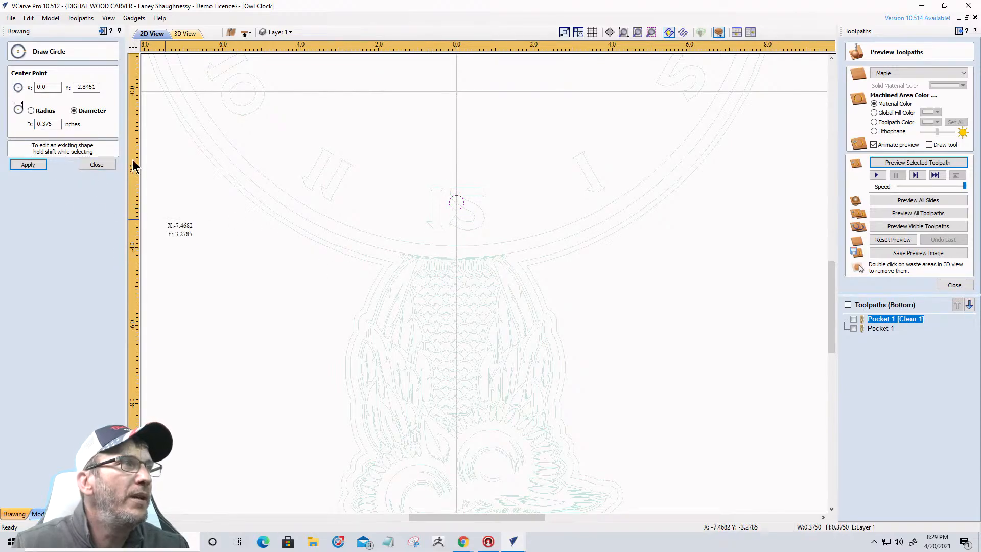
{"action": "left_click", "coordinate": [96, 165]}
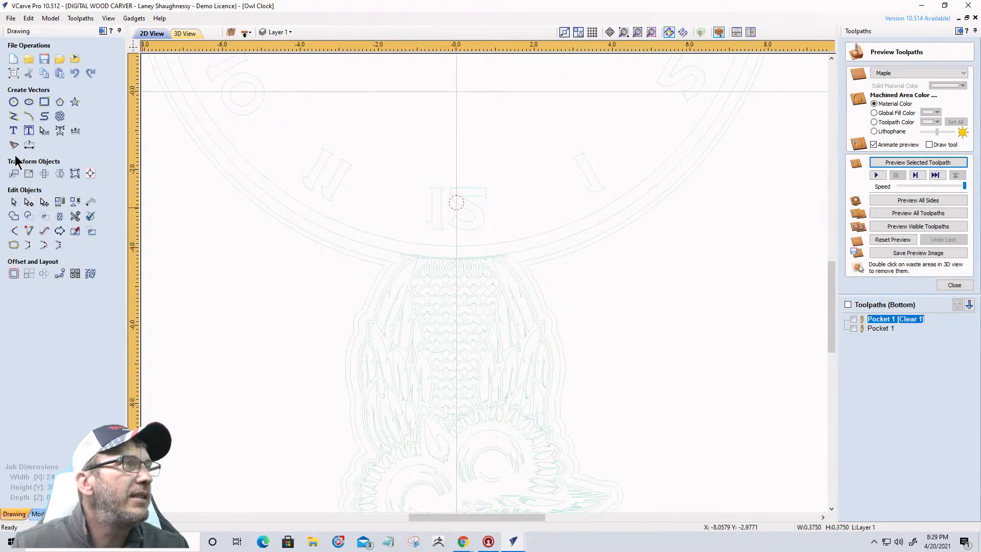
- Try a relative move of the new circle by -1 inch in Y, and undo it
{"action": "left_click", "coordinate": [14, 174]}
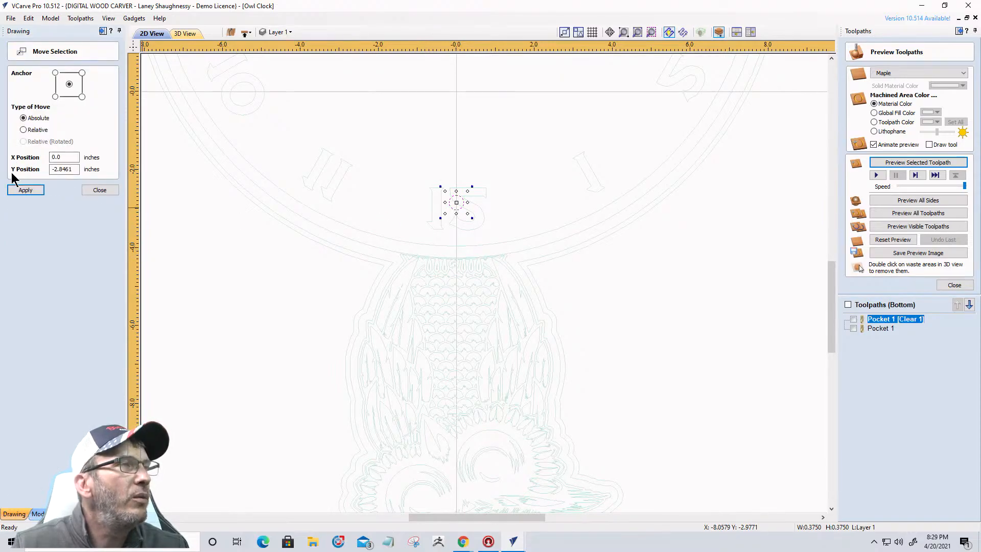
{"action": "left_click", "coordinate": [70, 158]}
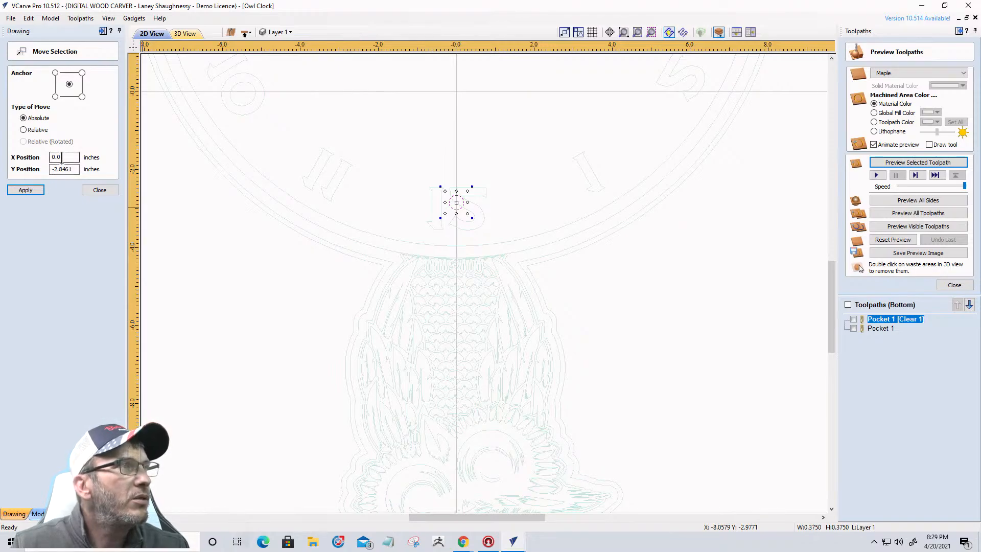
{"action": "left_click", "coordinate": [24, 130]}
{"action": "left_click_drag", "start_coordinate": [65, 170], "coordinate": [33, 172]}
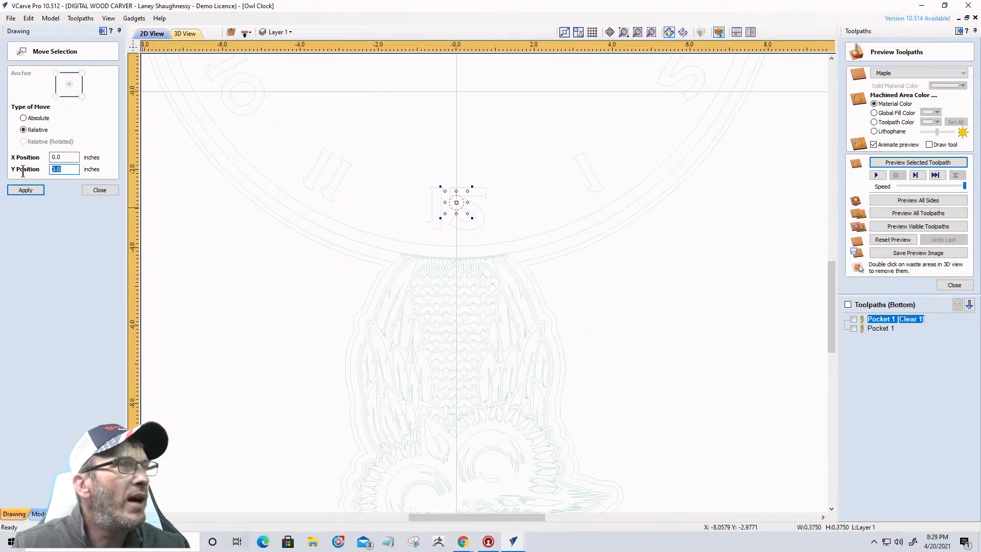
{"action": "type", "text": "-"}
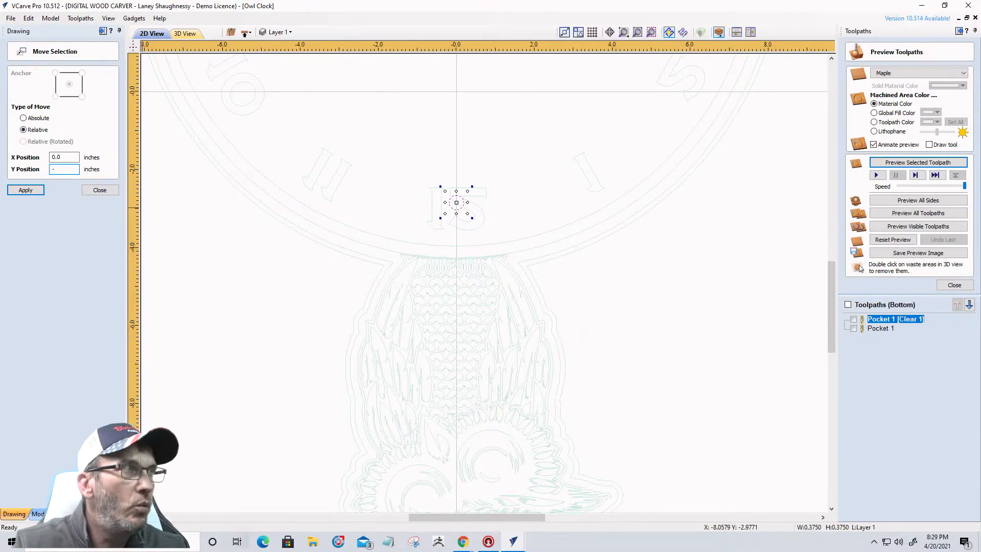
{"action": "type", "text": "1"}
{"action": "left_click", "coordinate": [16, 191]}
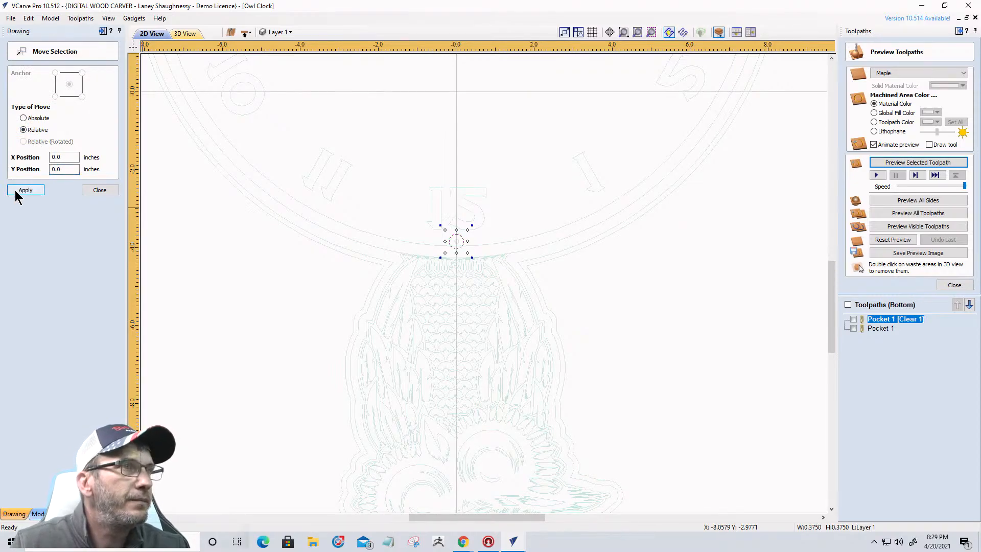
{"action": "key", "text": "ctrl+z"}
- Move the new circle by a relative -1 inch in X
{"action": "left_click_drag", "start_coordinate": [69, 157], "coordinate": [11, 163]}
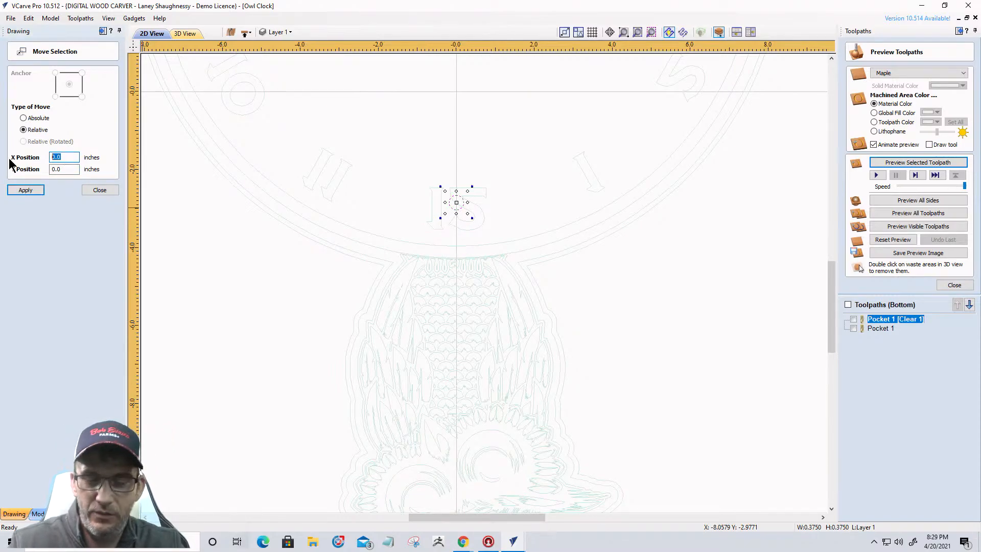
{"action": "type", "text": "-1"}
{"action": "left_click", "coordinate": [22, 191]}
{"action": "left_click", "coordinate": [92, 196]}
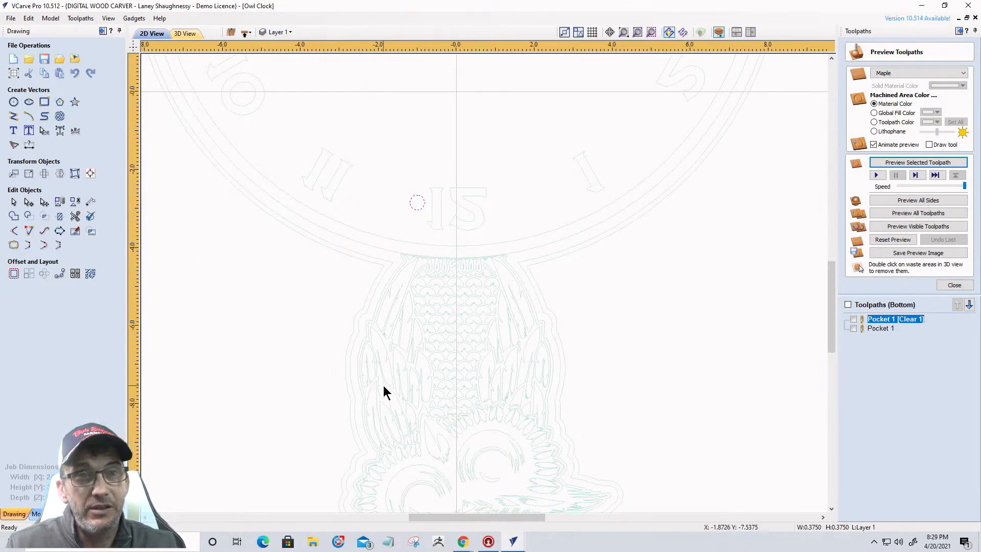
- Create a horizontal left-to-right keyhole toolpath from the circle, 0.25 deep and 1 inch long, using the Key Hole Dummy (0.25 inch) tool
{"action": "scroll", "coordinate": [471, 259], "scroll_direction": "down", "scroll_amount": 3}
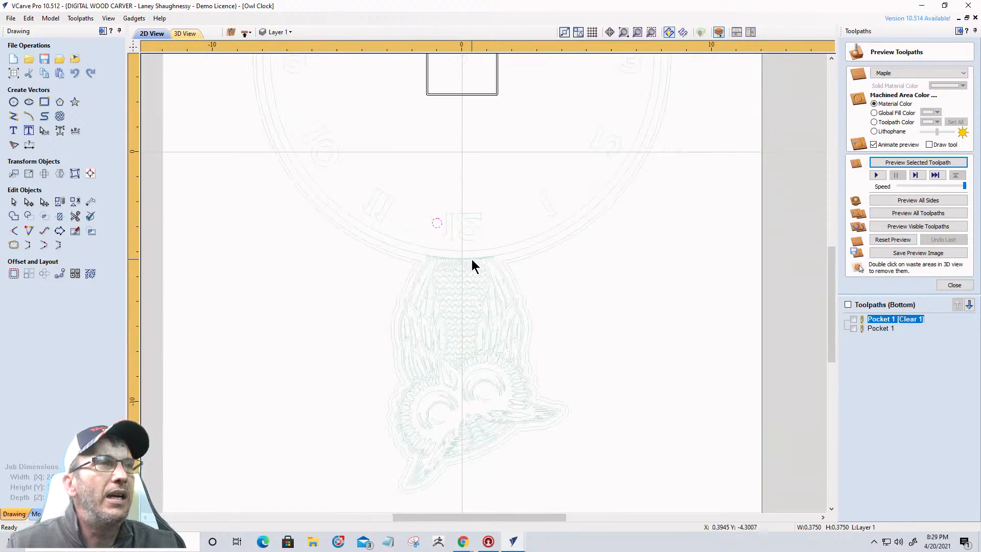
{"action": "scroll", "coordinate": [472, 259], "scroll_direction": "up", "scroll_amount": 1}
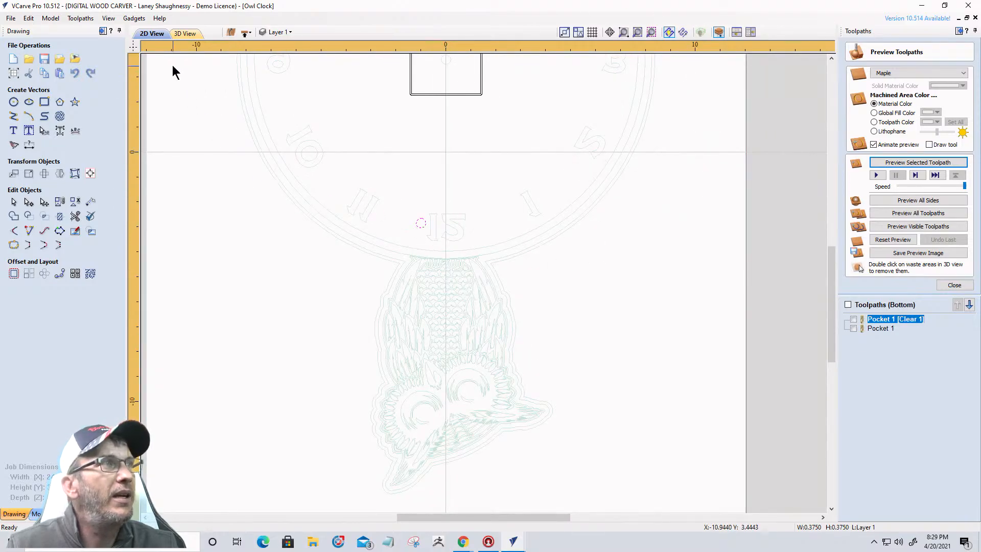
{"action": "left_click", "coordinate": [131, 19]}
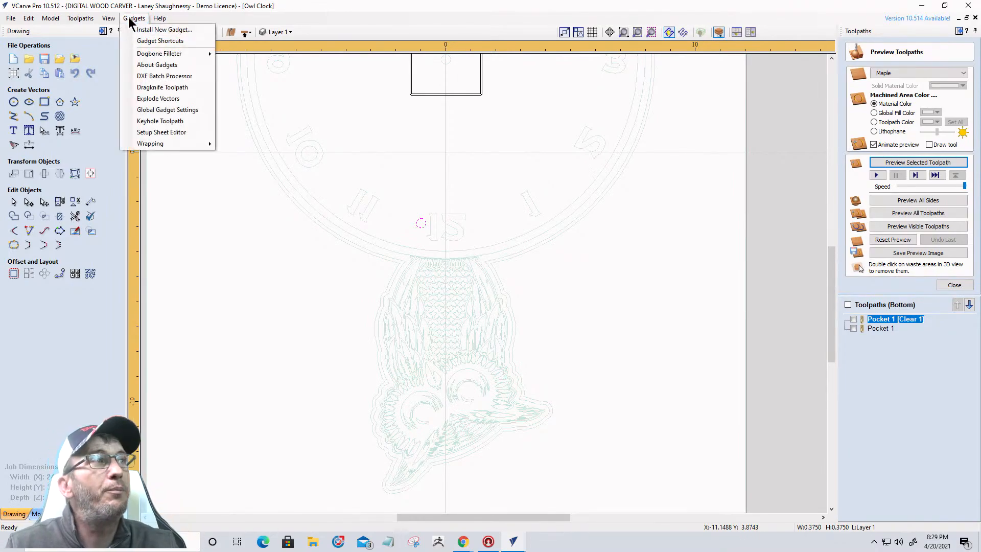
{"action": "left_click", "coordinate": [155, 121]}
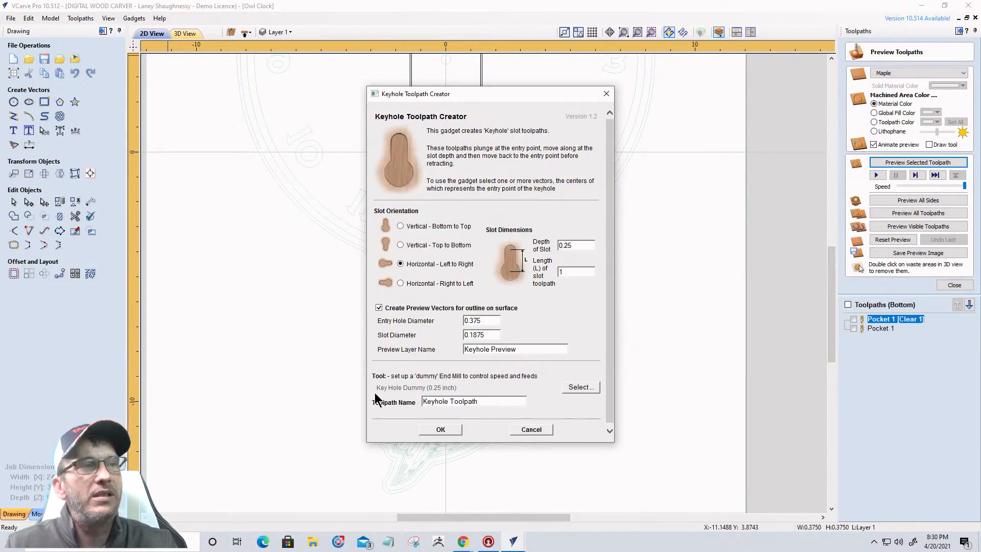
{"action": "left_click", "coordinate": [578, 388]}
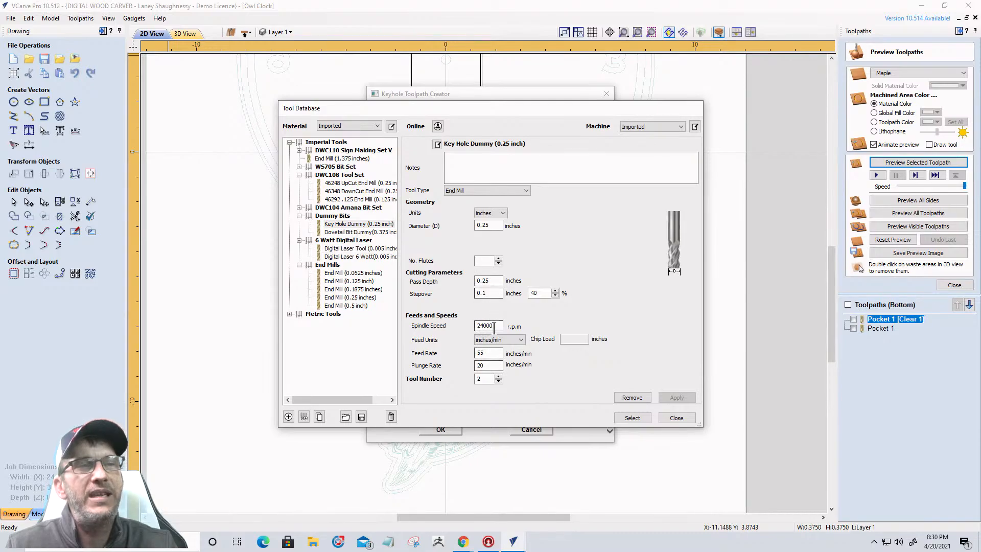
{"action": "left_click", "coordinate": [632, 418]}
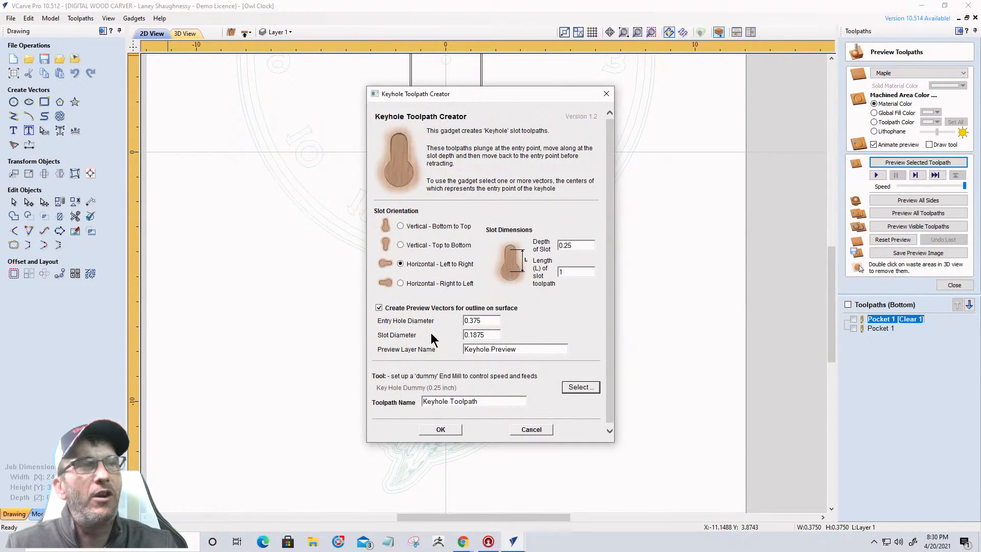
{"action": "left_click", "coordinate": [440, 429]}
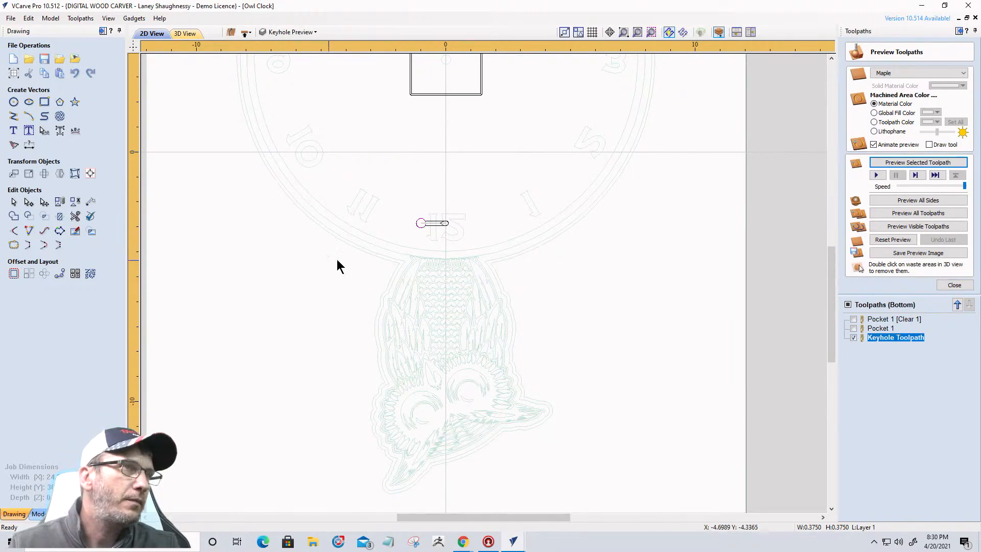
{"action": "scroll", "coordinate": [441, 230], "scroll_direction": "up", "scroll_amount": 3}
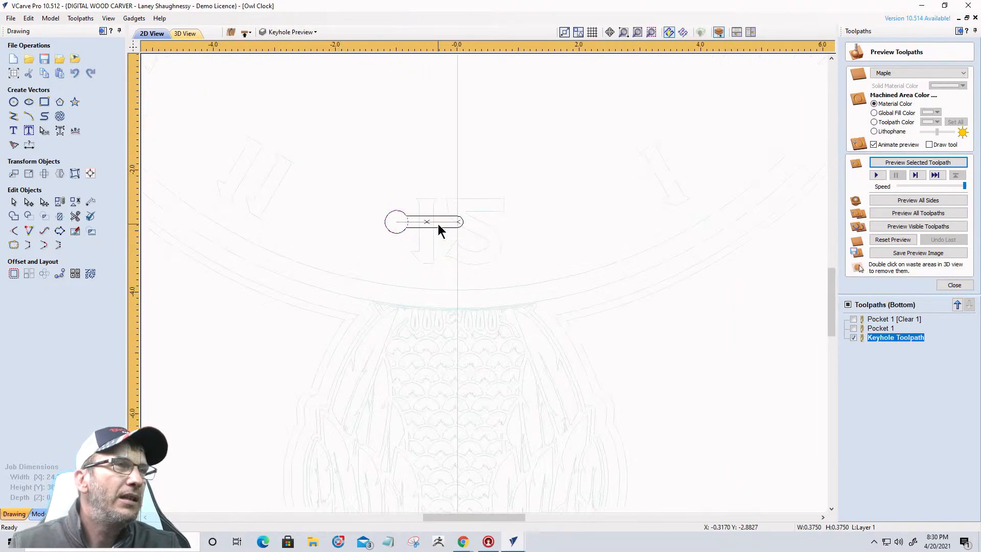
{"action": "scroll", "coordinate": [438, 225], "scroll_direction": "down", "scroll_amount": 3}
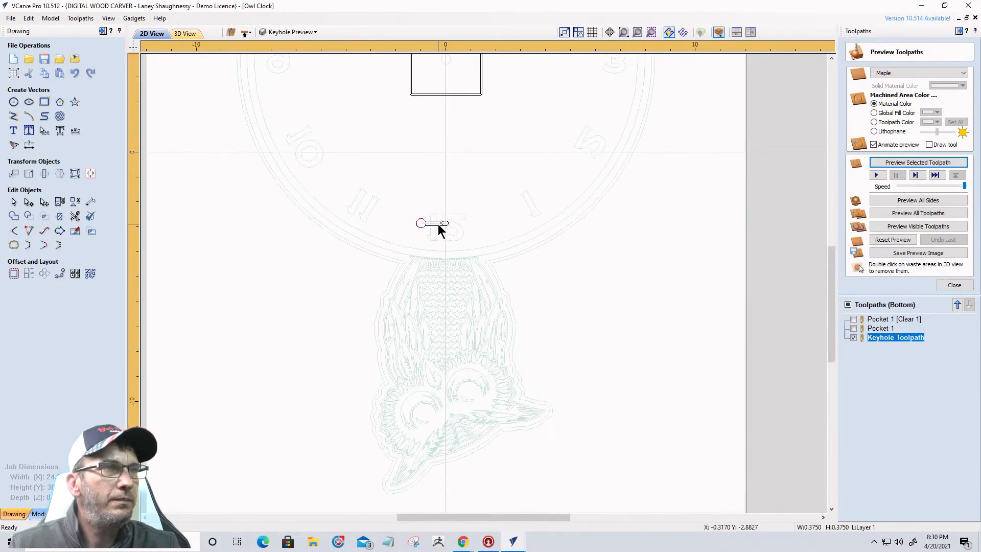
- Delete the Keyhole Toolpath from the bottom side's toolpaths
{"action": "right_click", "coordinate": [889, 339]}
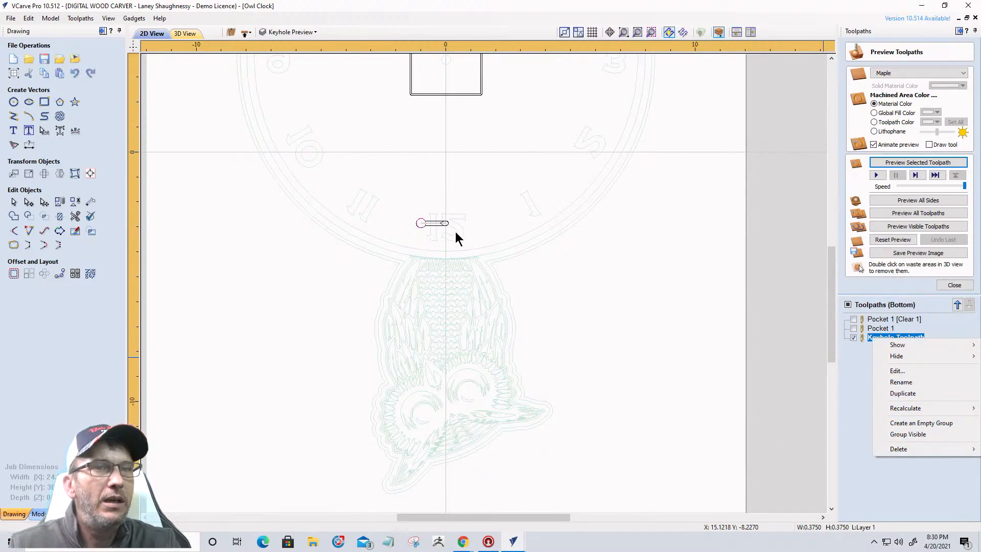
{"action": "mouse_move", "coordinate": [888, 450]}
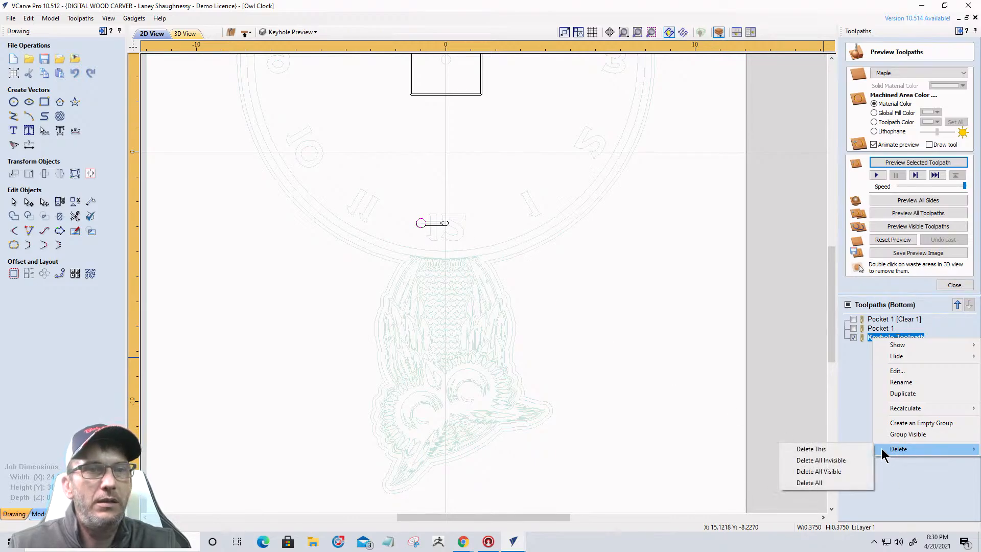
{"action": "left_click", "coordinate": [791, 452]}
- Move the entry circle and keyhole preview outline together by a relative 0.5 inch in X
{"action": "left_click", "coordinate": [418, 223]}
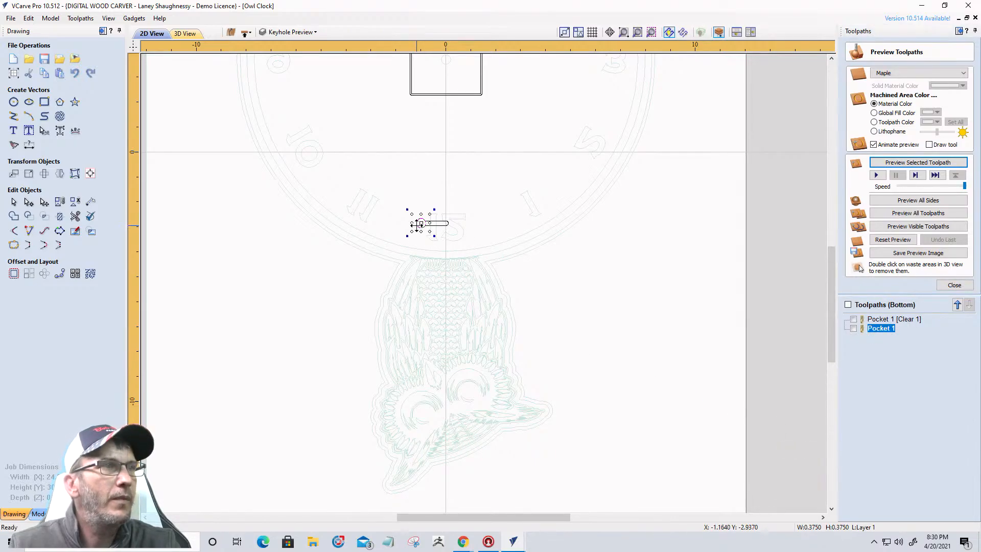
{"action": "scroll", "coordinate": [427, 223], "scroll_direction": "up", "scroll_amount": 2}
{"action": "left_click", "coordinate": [442, 226]}
{"action": "left_click_drag", "start_coordinate": [390, 188], "coordinate": [514, 258]}
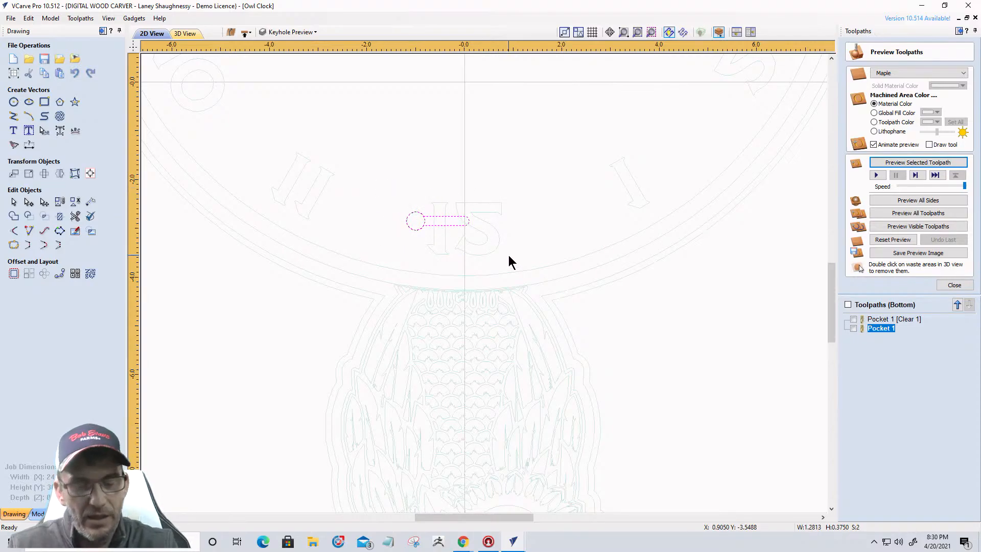
{"action": "left_click", "coordinate": [13, 173]}
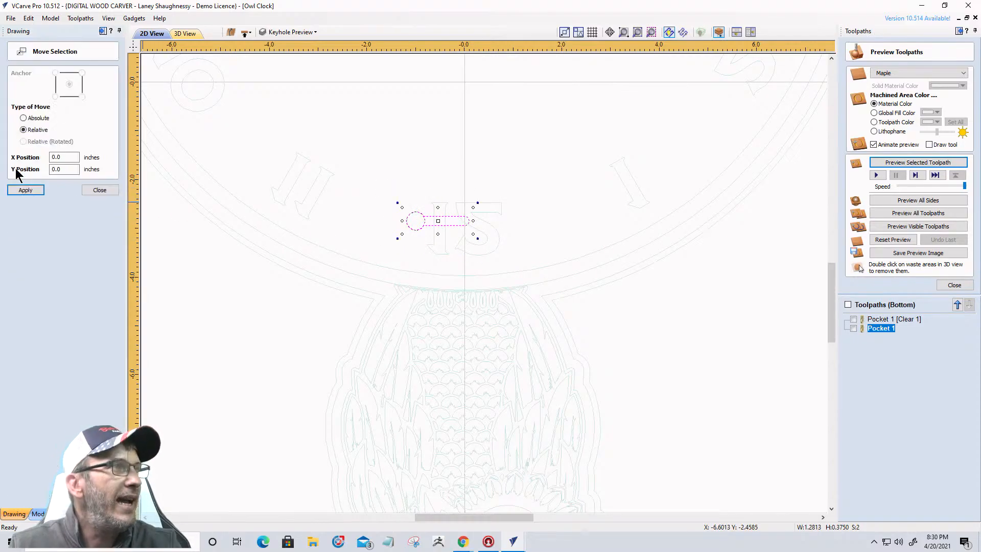
{"action": "left_click_drag", "start_coordinate": [72, 157], "coordinate": [23, 158]}
{"action": "type", "text": "0.5"}
{"action": "left_click", "coordinate": [18, 190]}
{"action": "left_click", "coordinate": [98, 190]}
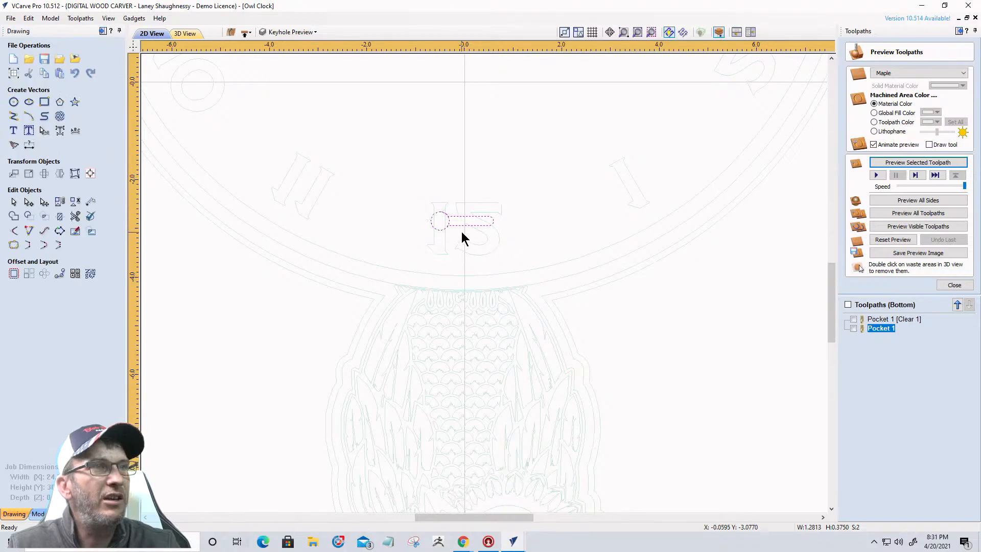
{"action": "scroll", "coordinate": [461, 225], "scroll_direction": "up", "scroll_amount": 6}
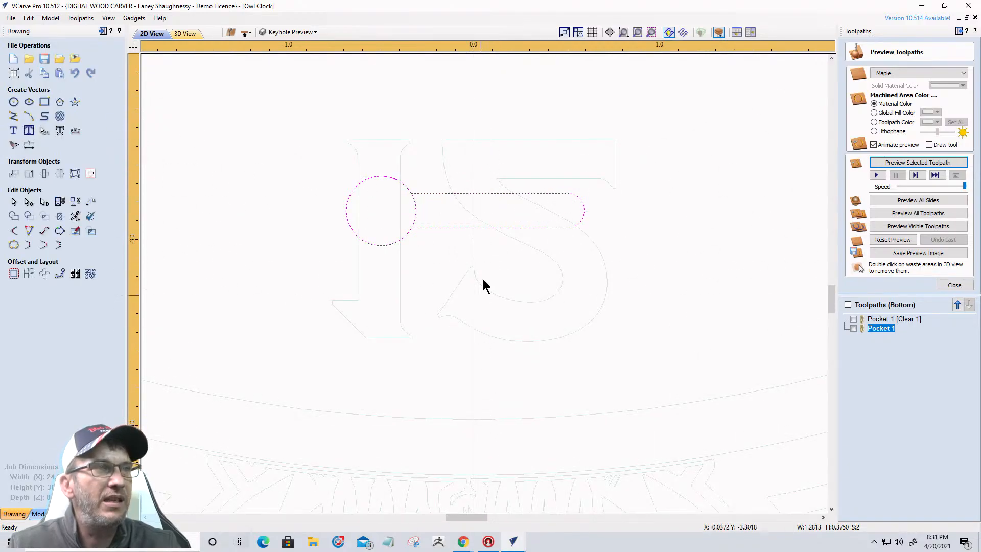
{"action": "scroll", "coordinate": [508, 223], "scroll_direction": "down", "scroll_amount": 5}
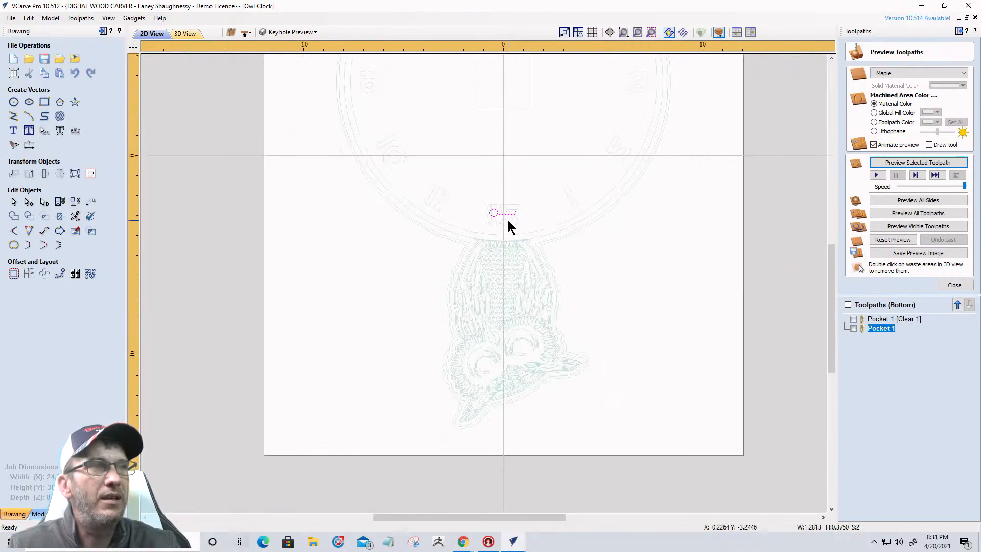
- Delete the old keyhole preview outline, keeping only the 0.375-inch entry circle
{"action": "scroll", "coordinate": [508, 223], "scroll_direction": "up", "scroll_amount": 2}
{"action": "left_click", "coordinate": [510, 214]}
{"action": "left_click", "coordinate": [510, 209]}
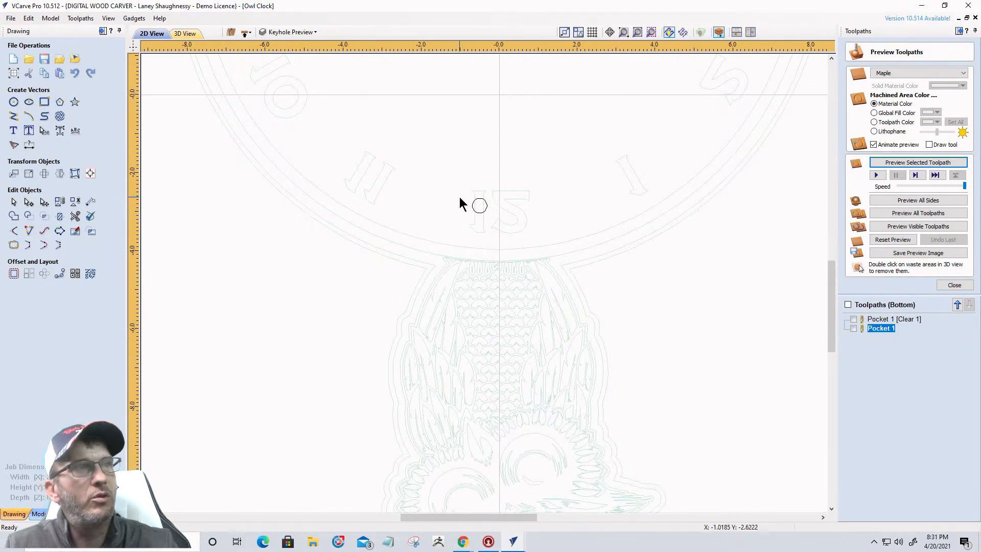
- Create a horizontal left-to-right keyhole toolpath from the moved circle, 0.25 deep and 1 inch long, with preview vectors and the Key Hole Dummy (0.25 inch) tool
{"action": "left_click", "coordinate": [478, 205]}
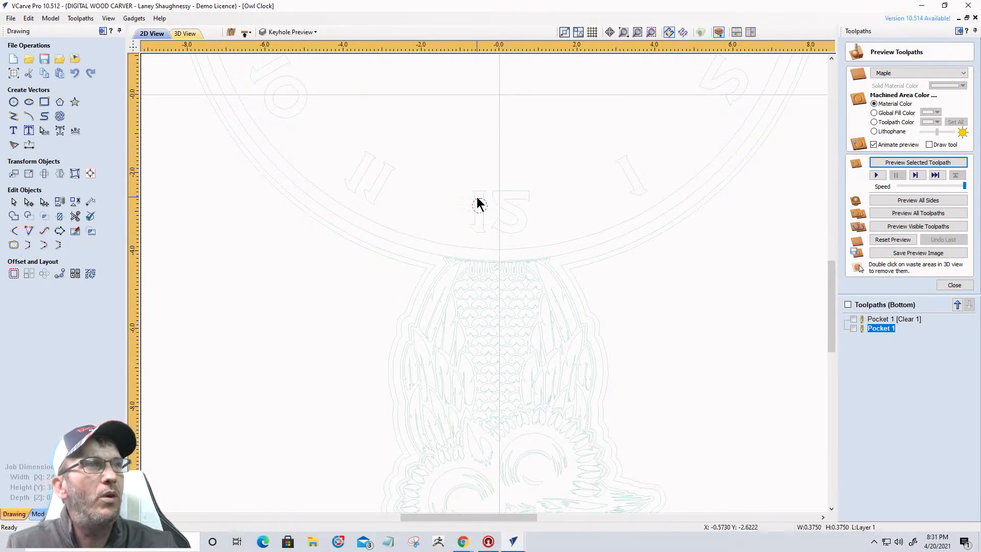
{"action": "left_click", "coordinate": [134, 19]}
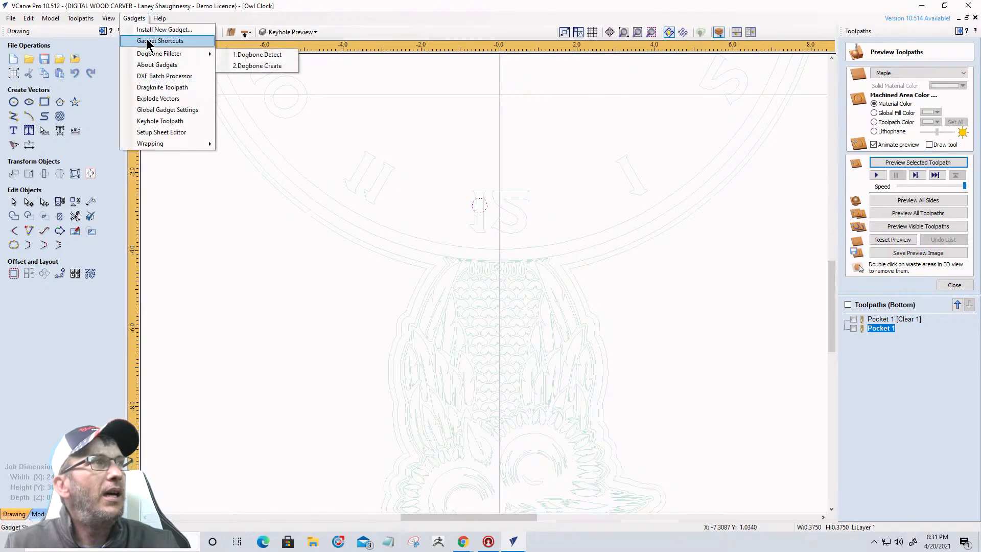
{"action": "left_click", "coordinate": [154, 120]}
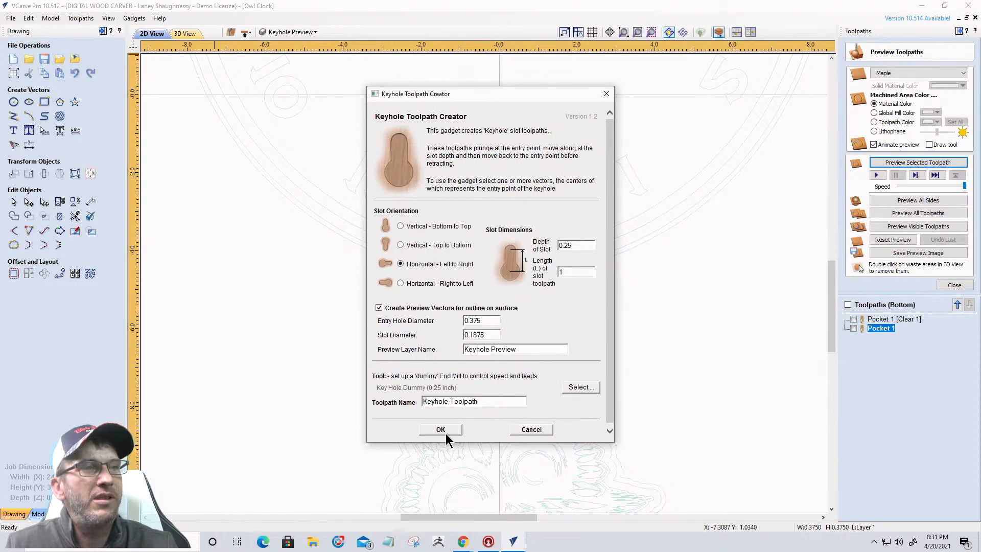
{"action": "left_click", "coordinate": [441, 430]}
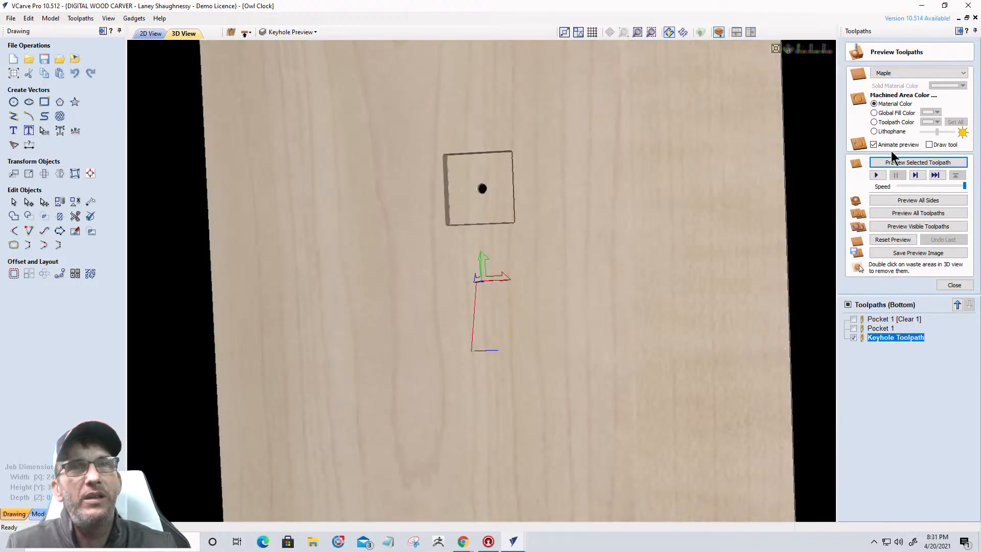
- Preview the new keyhole toolpath on the material and inspect the cut slot in 3D
{"action": "left_click", "coordinate": [898, 163]}
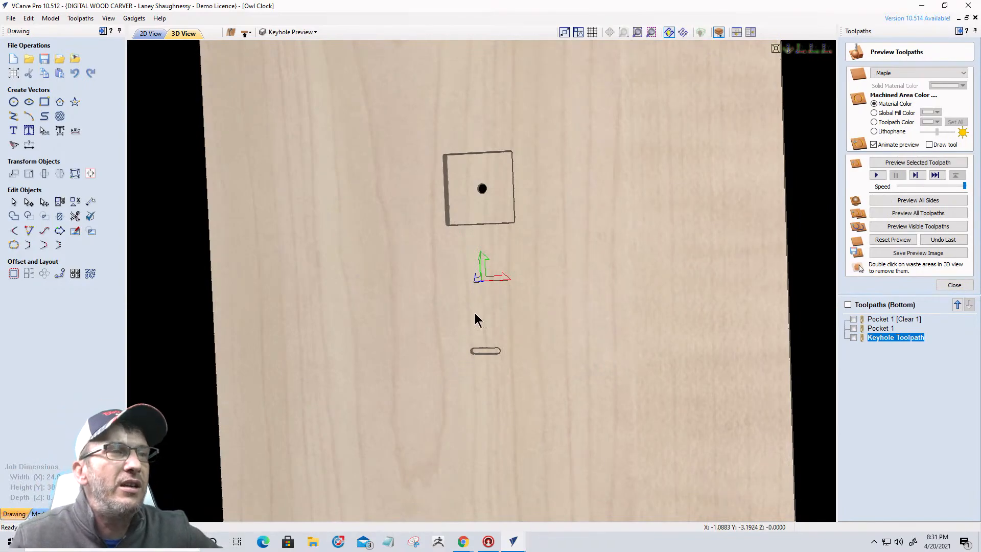
{"action": "left_click_drag", "start_coordinate": [470, 328], "coordinate": [494, 287]}
{"action": "scroll", "coordinate": [490, 361], "scroll_direction": "up", "scroll_amount": 3}
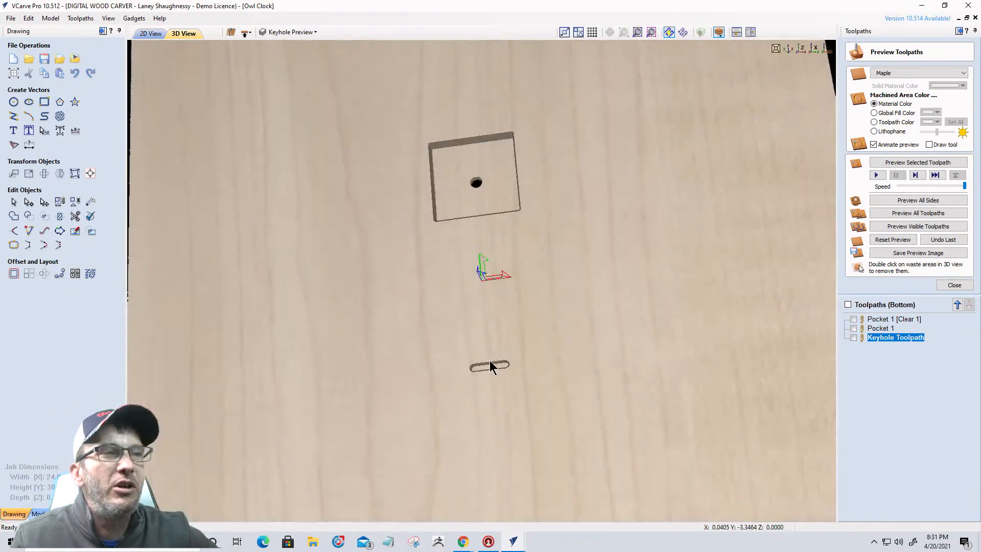
{"action": "middle_click_drag", "start_coordinate": [500, 339], "coordinate": [509, 276]}
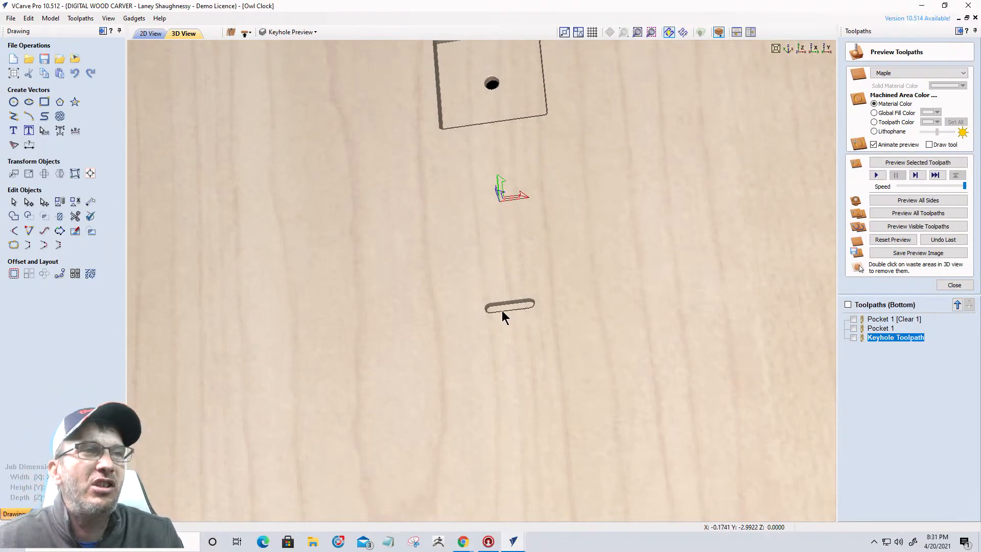
{"action": "scroll", "coordinate": [503, 307], "scroll_direction": "up", "scroll_amount": 3}
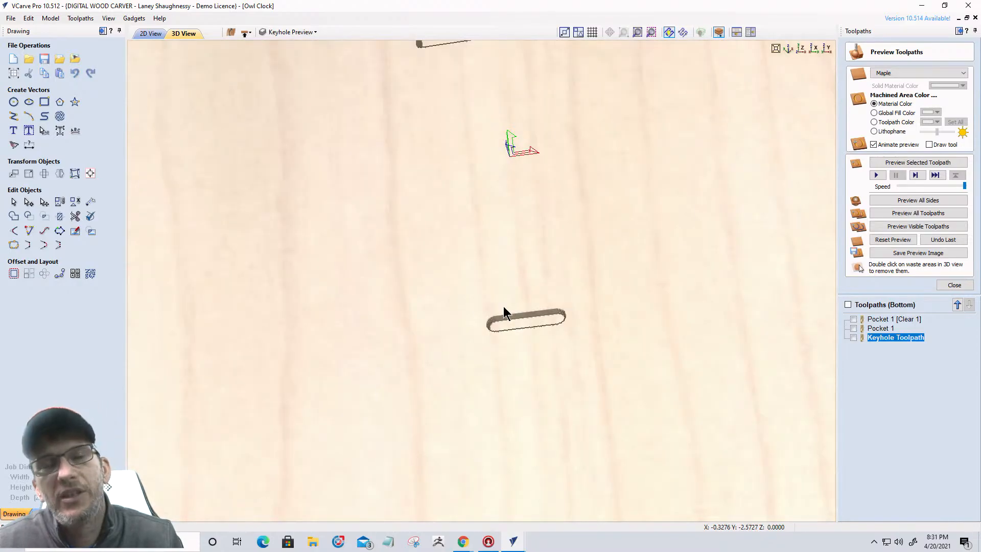
{"action": "scroll", "coordinate": [504, 312], "scroll_direction": "down", "scroll_amount": 3}
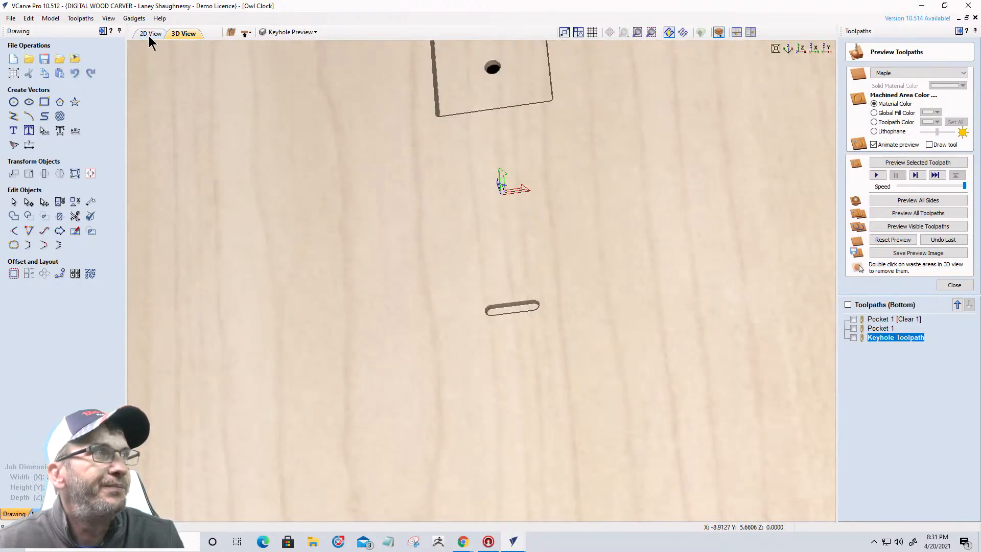
- In the 2D view, draw a thin rectangle about 1.025 by 0.025 inches from the entry circle's center along the keyhole slot
{"action": "left_click", "coordinate": [150, 34]}
{"action": "scroll", "coordinate": [477, 324], "scroll_direction": "up", "scroll_amount": 1}
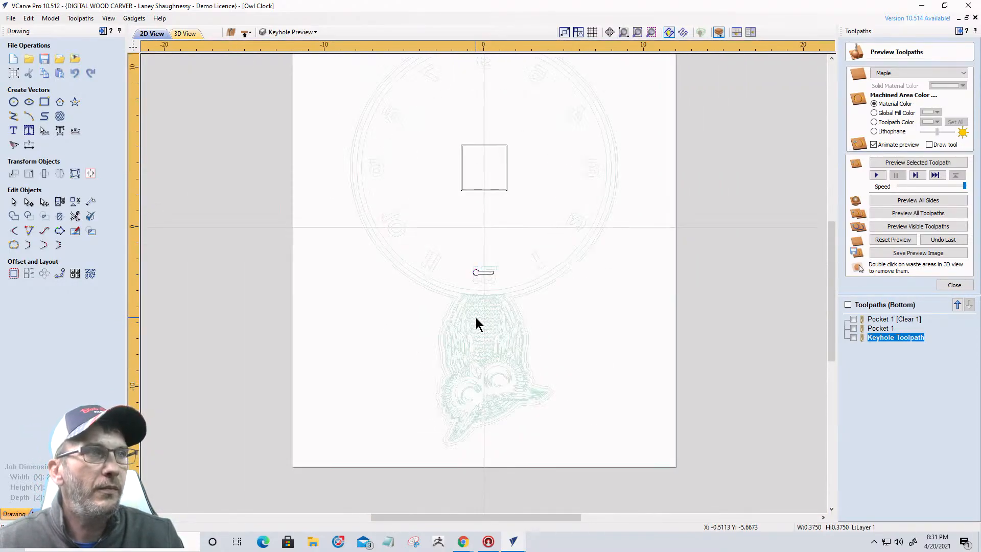
{"action": "scroll", "coordinate": [476, 324], "scroll_direction": "down", "scroll_amount": 2}
{"action": "scroll", "coordinate": [480, 290], "scroll_direction": "up", "scroll_amount": 3}
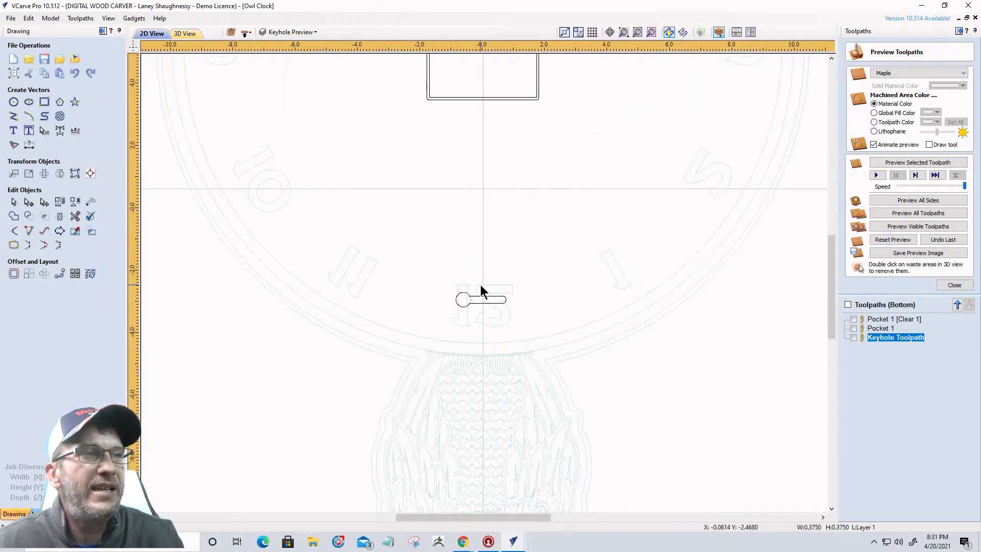
{"action": "scroll", "coordinate": [477, 285], "scroll_direction": "down", "scroll_amount": 2}
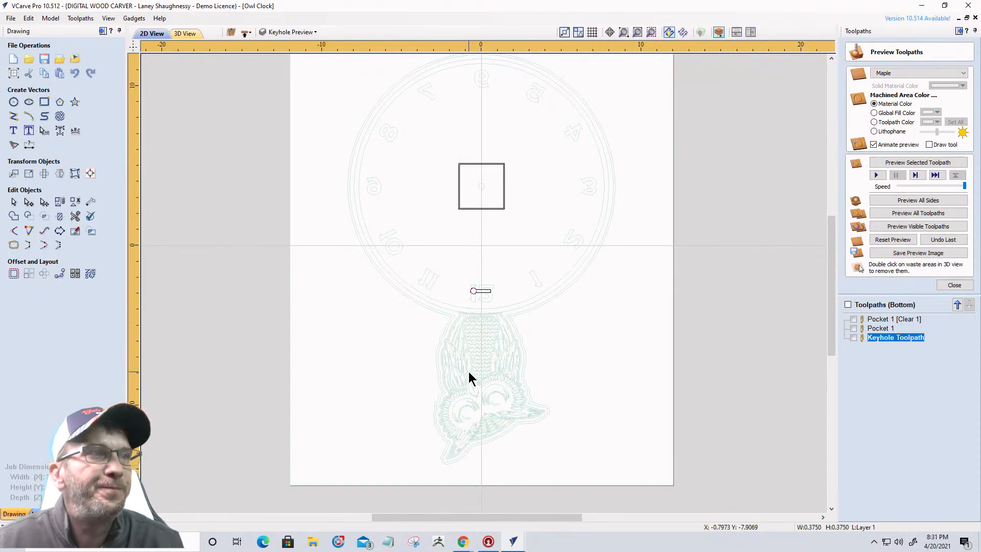
{"action": "scroll", "coordinate": [473, 358], "scroll_direction": "up", "scroll_amount": 8}
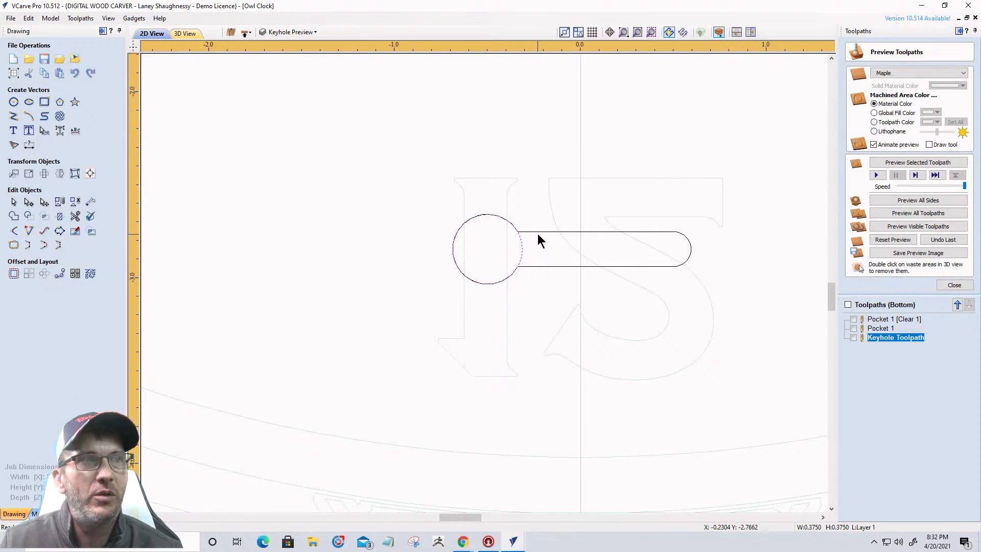
{"action": "left_click", "coordinate": [44, 103]}
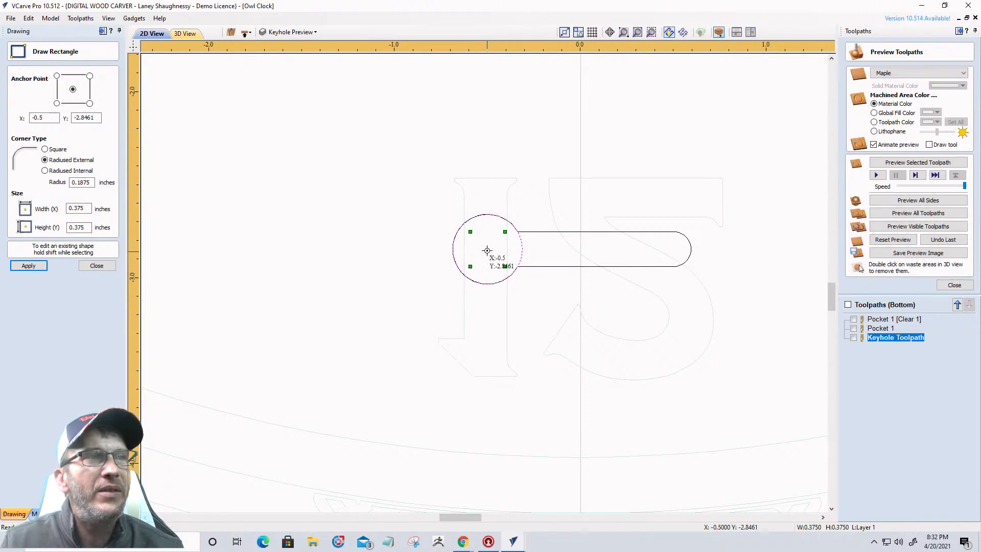
{"action": "left_click_drag", "start_coordinate": [487, 247], "coordinate": [677, 252]}
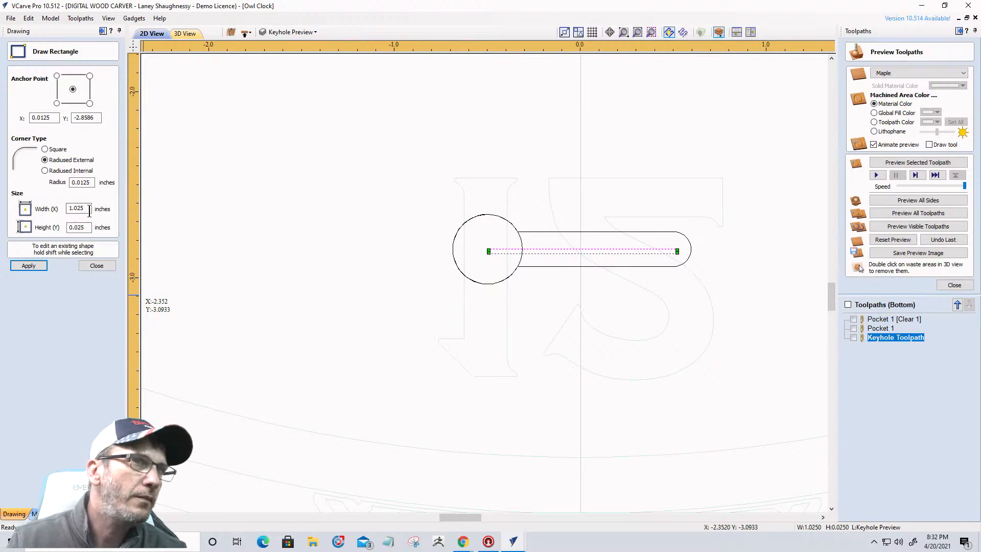
- Anchor the thin rectangle at its lower-left corner and set its width to 1.1875 inches
{"action": "left_click_drag", "start_coordinate": [85, 208], "coordinate": [44, 210]}
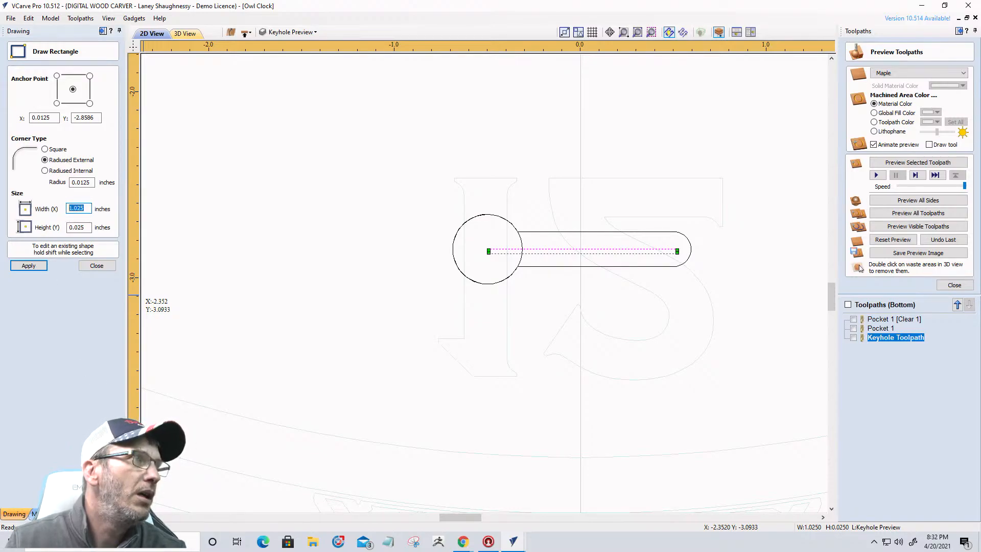
{"action": "type", "text": "187"}
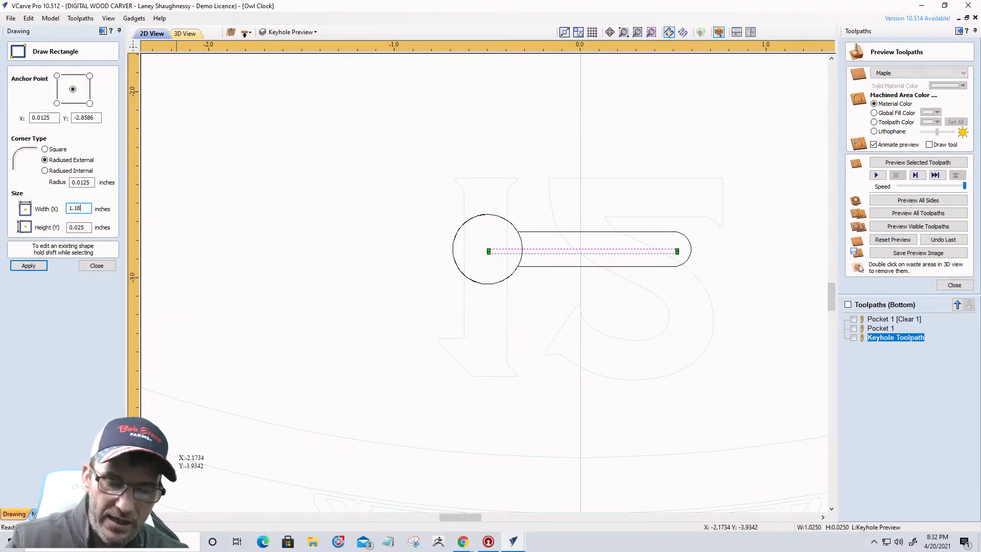
{"action": "left_click", "coordinate": [56, 104]}
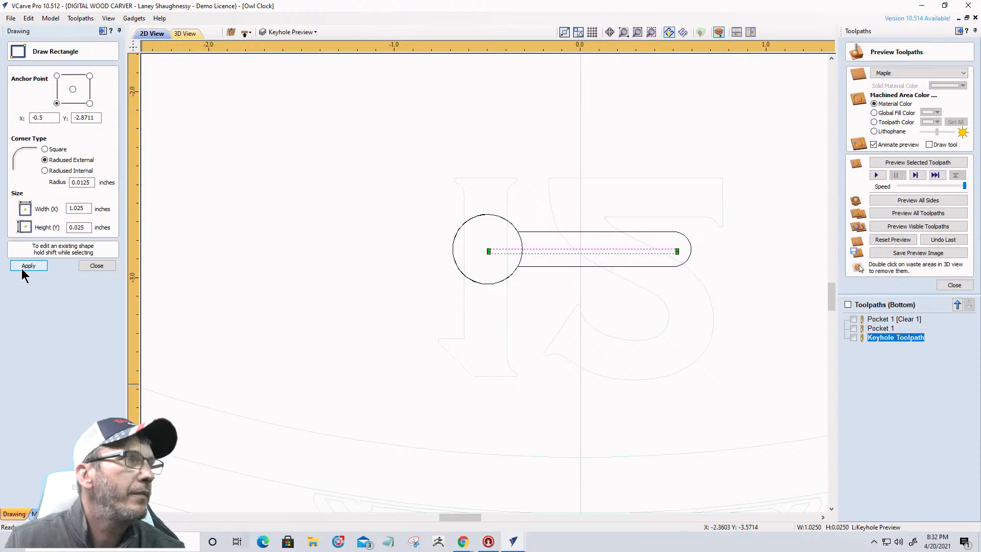
{"action": "left_click_drag", "start_coordinate": [88, 208], "coordinate": [67, 210]}
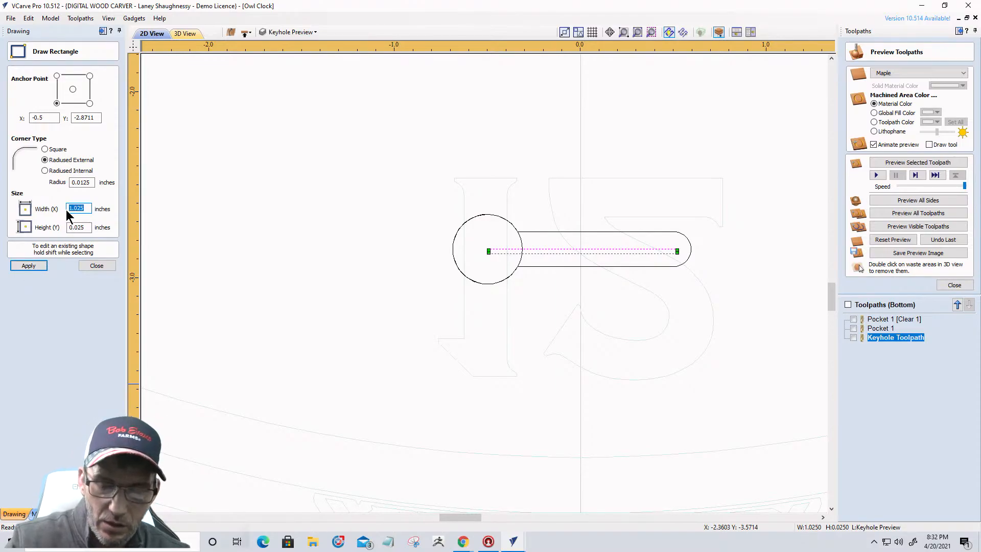
{"action": "type", "text": "1."}
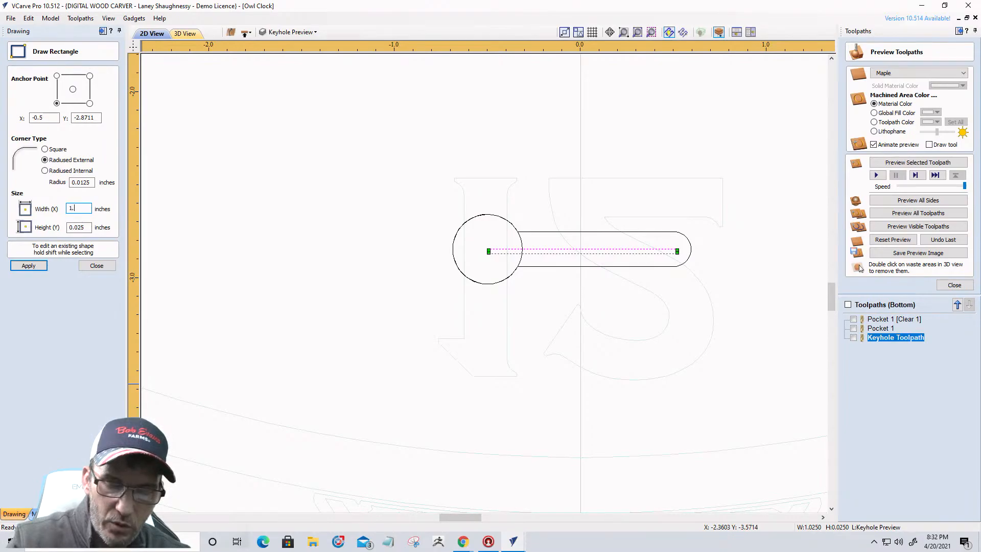
{"action": "type", "text": "1875"}
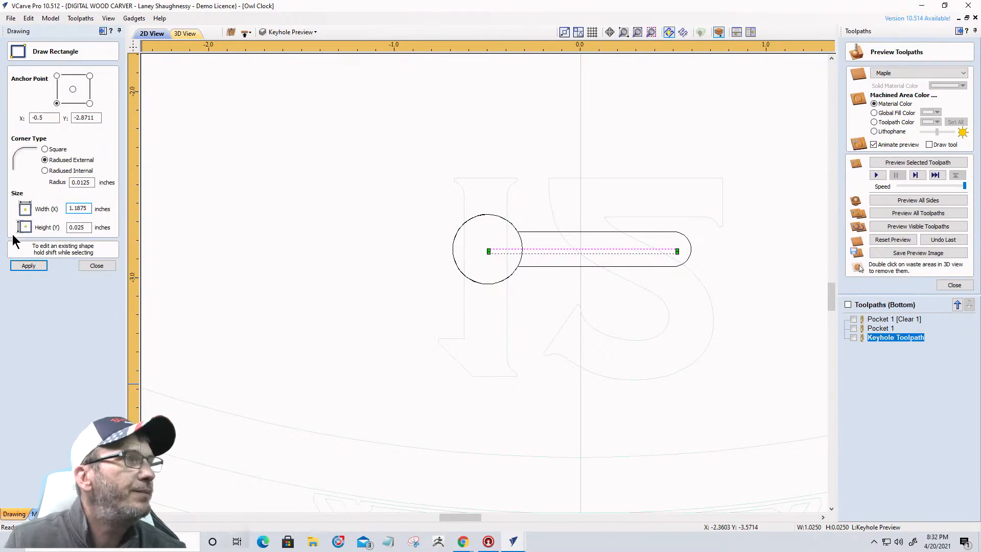
{"action": "left_click", "coordinate": [27, 267]}
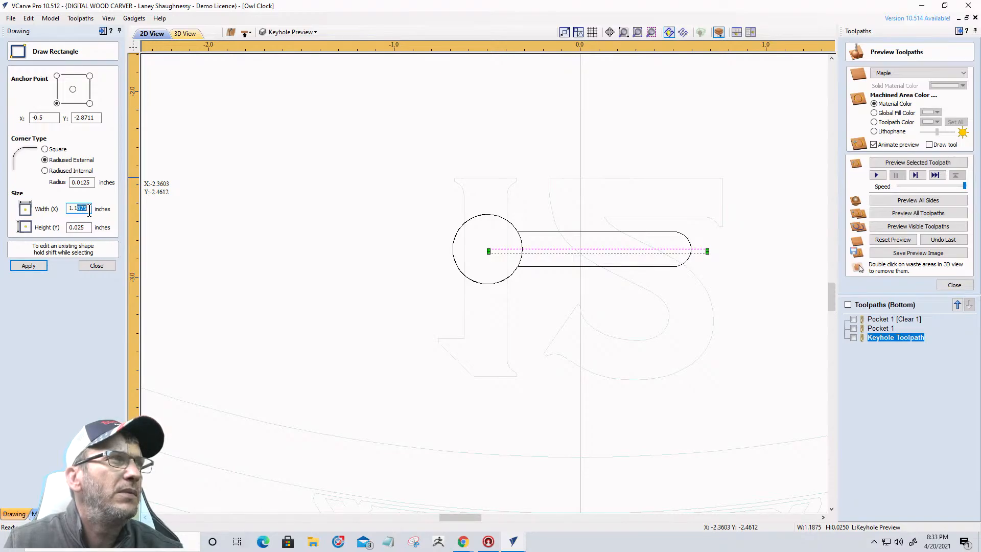
- Reduce the thin rectangle's width to 1.125 inches
{"action": "type", "text": "125"}
{"action": "left_click", "coordinate": [77, 211]}
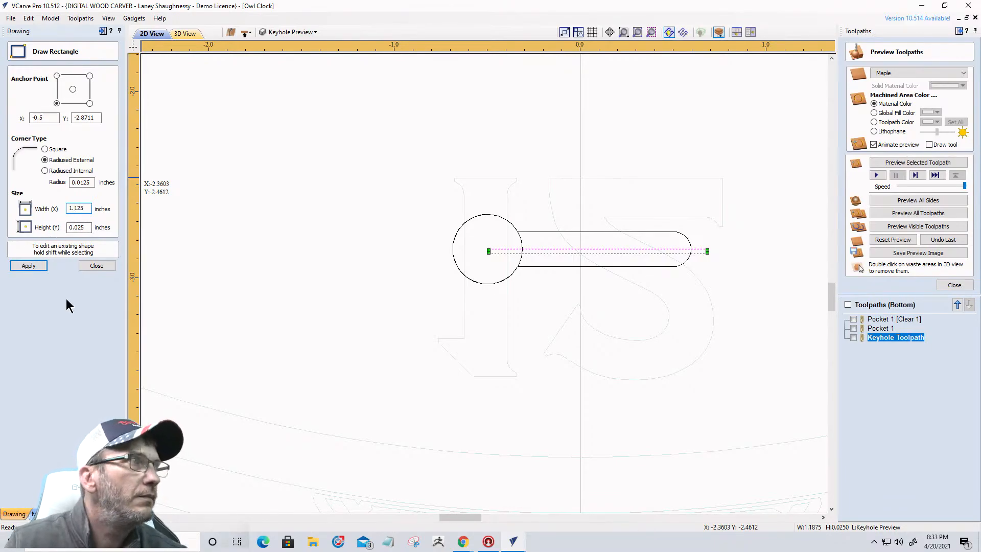
{"action": "left_click", "coordinate": [28, 267]}
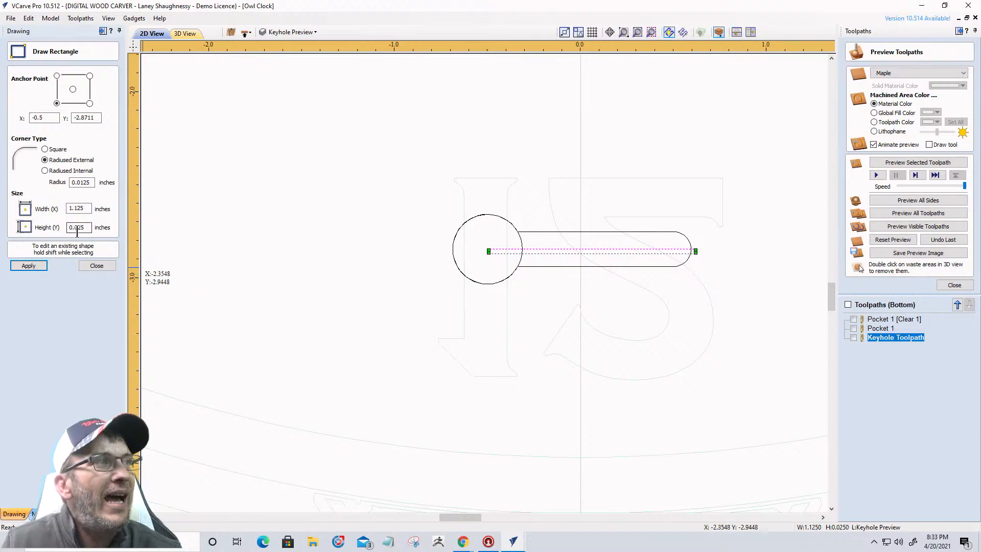
- Set the thin rectangle's height to 0.001 inches
{"action": "left_click_drag", "start_coordinate": [90, 228], "coordinate": [57, 228]}
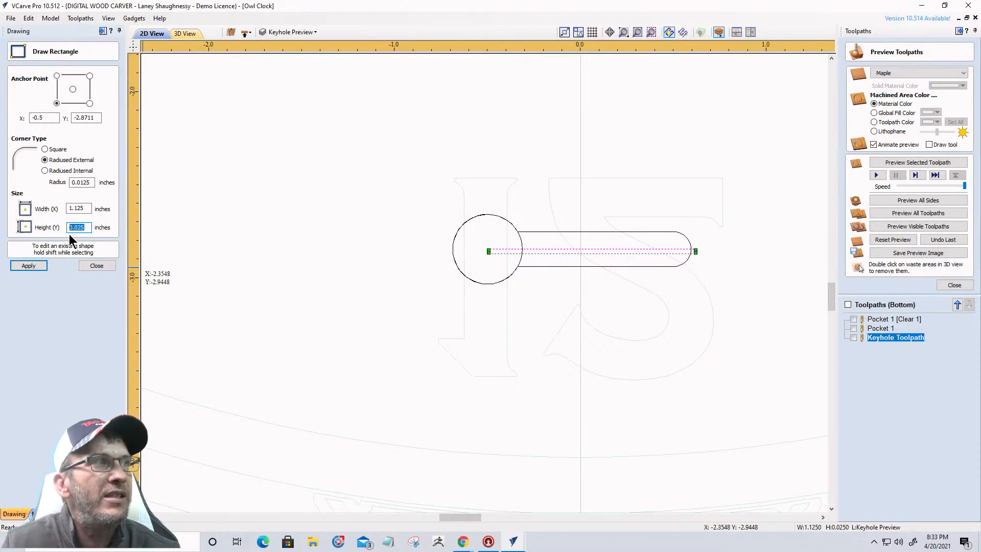
{"action": "type", "text": "0.0"}
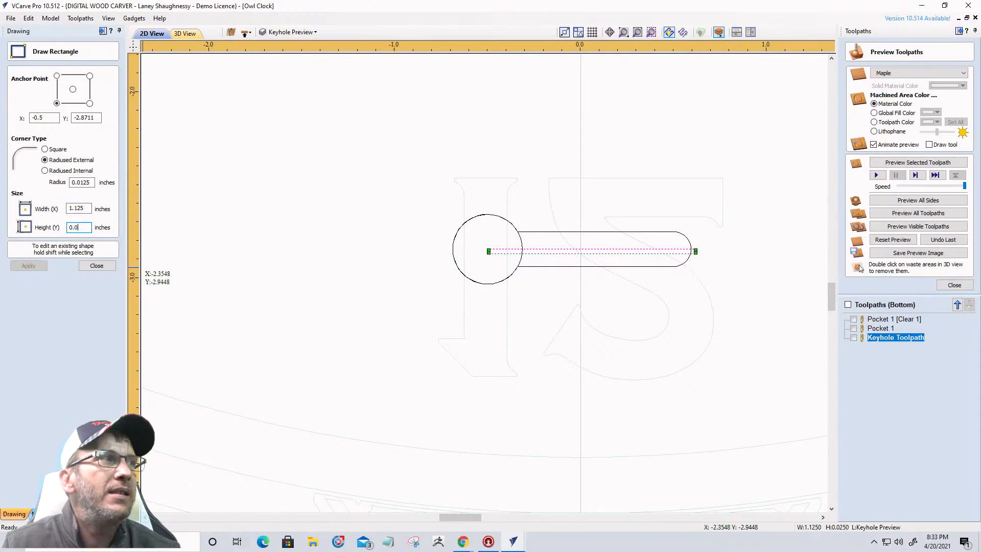
{"action": "type", "text": "01"}
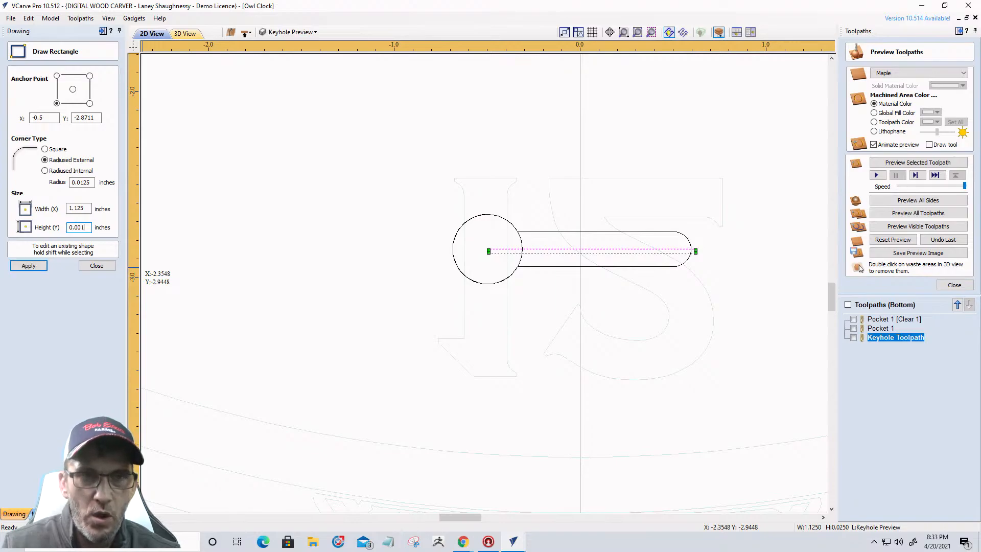
{"action": "left_click", "coordinate": [26, 265]}
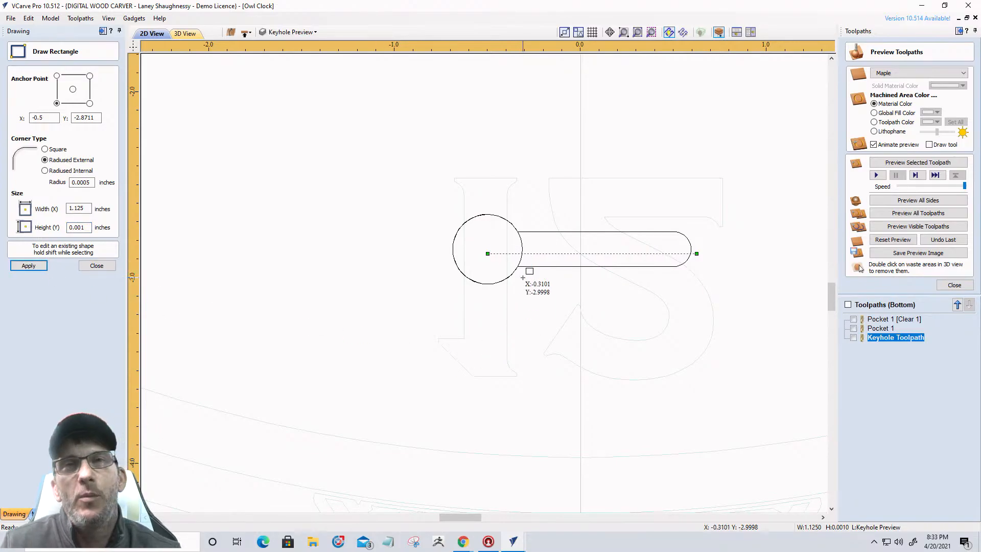
- Examine the thin rectangle's rounded end inside the entry circle at close range
{"action": "scroll", "coordinate": [527, 262], "scroll_direction": "up", "scroll_amount": 4}
{"action": "scroll", "coordinate": [408, 240], "scroll_direction": "up", "scroll_amount": 4}
{"action": "scroll", "coordinate": [398, 276], "scroll_direction": "up", "scroll_amount": 10}
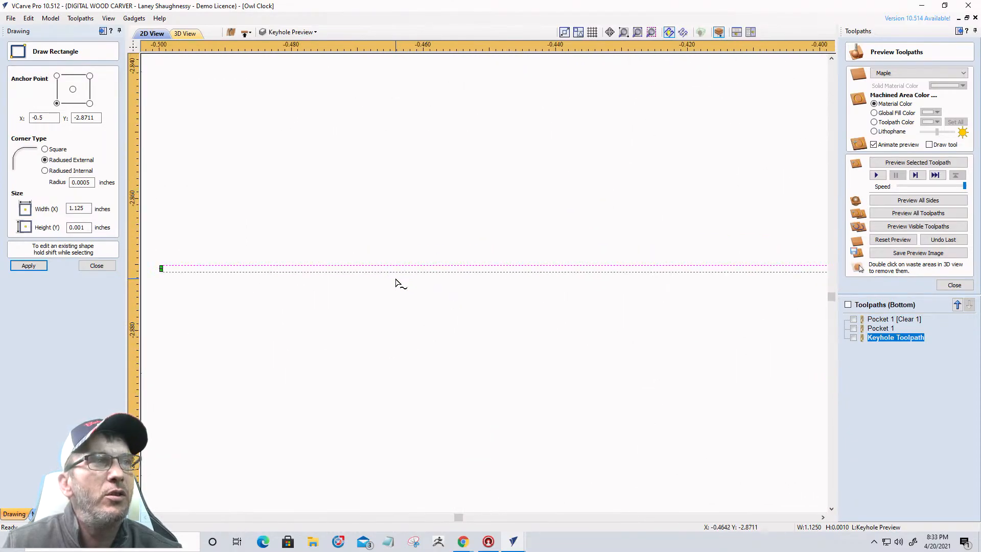
{"action": "scroll", "coordinate": [609, 182], "scroll_direction": "down", "scroll_amount": 15}
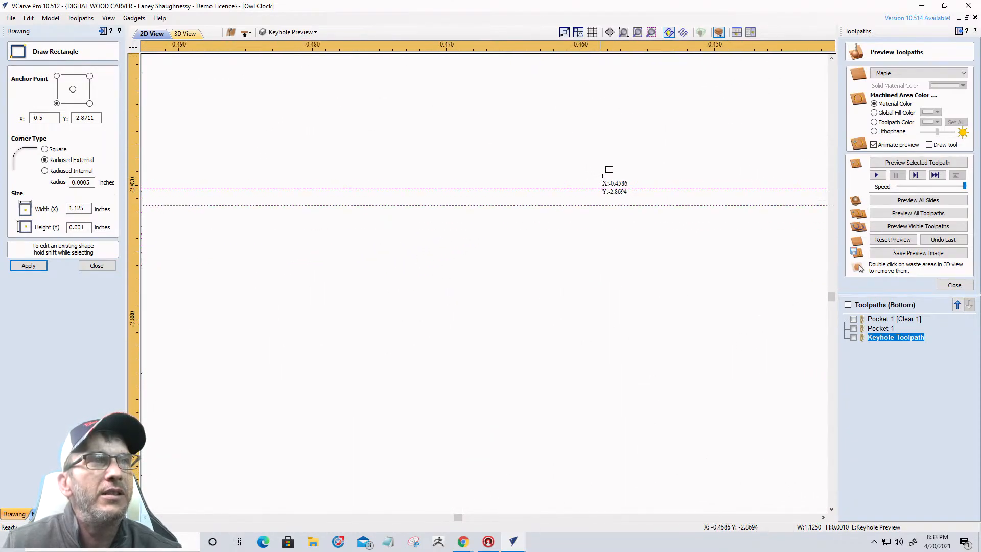
{"action": "scroll", "coordinate": [607, 183], "scroll_direction": "up", "scroll_amount": 5}
{"action": "scroll", "coordinate": [607, 183], "scroll_direction": "down", "scroll_amount": 8}
{"action": "scroll", "coordinate": [603, 183], "scroll_direction": "up", "scroll_amount": 8}
{"action": "scroll", "coordinate": [602, 184], "scroll_direction": "up", "scroll_amount": 3}
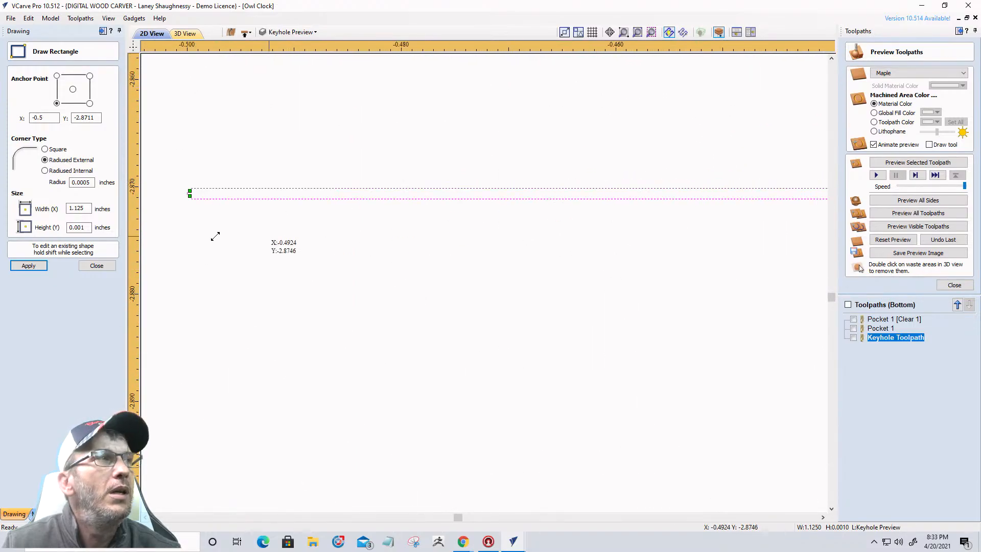
{"action": "scroll", "coordinate": [506, 248], "scroll_direction": "down", "scroll_amount": 4}
{"action": "left_click", "coordinate": [97, 265]}
{"action": "scroll", "coordinate": [417, 244], "scroll_direction": "up", "scroll_amount": 6}
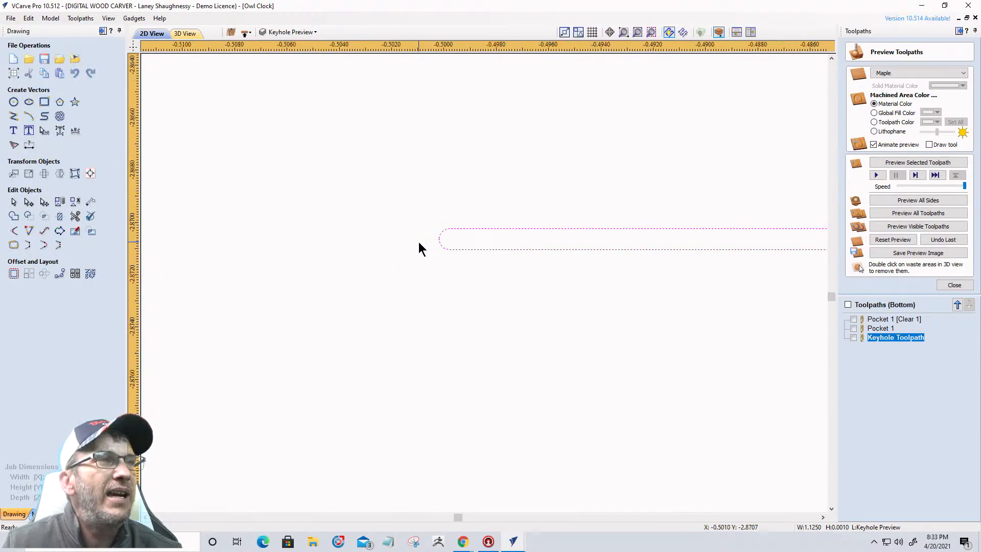
{"action": "scroll", "coordinate": [420, 248], "scroll_direction": "up", "scroll_amount": 2}
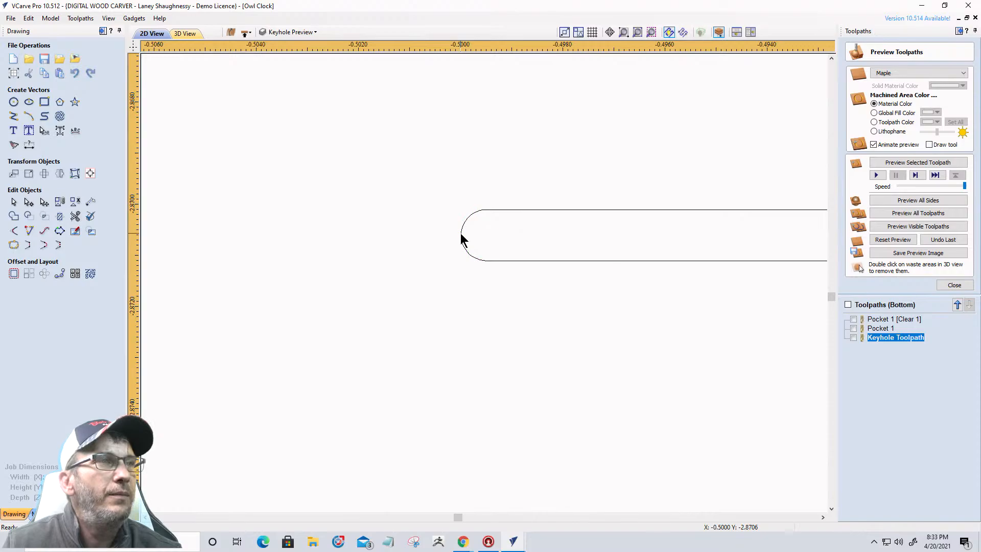
- Change the thin rectangle's corner type to Square
{"action": "left_click", "coordinate": [45, 102]}
{"action": "left_click", "coordinate": [45, 150]}
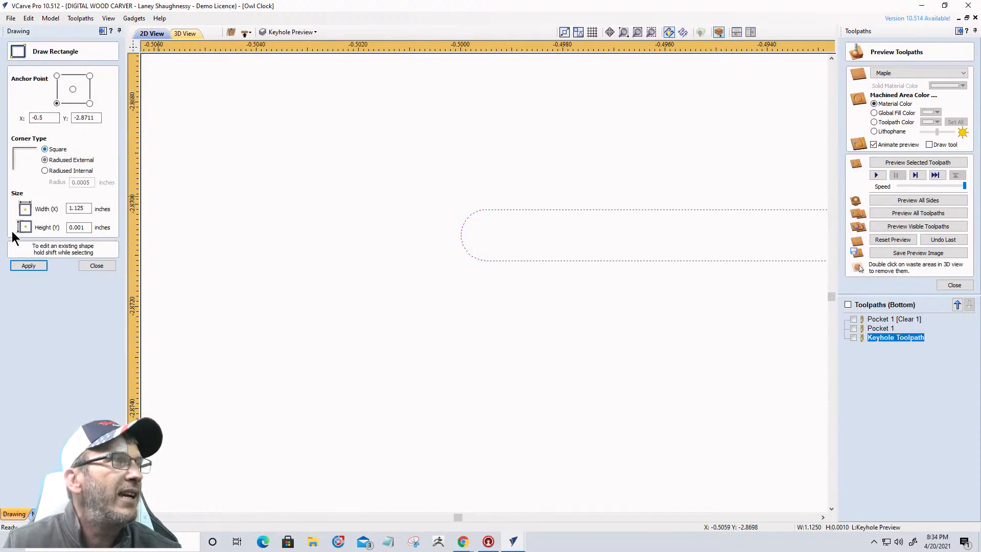
{"action": "left_click", "coordinate": [25, 267]}
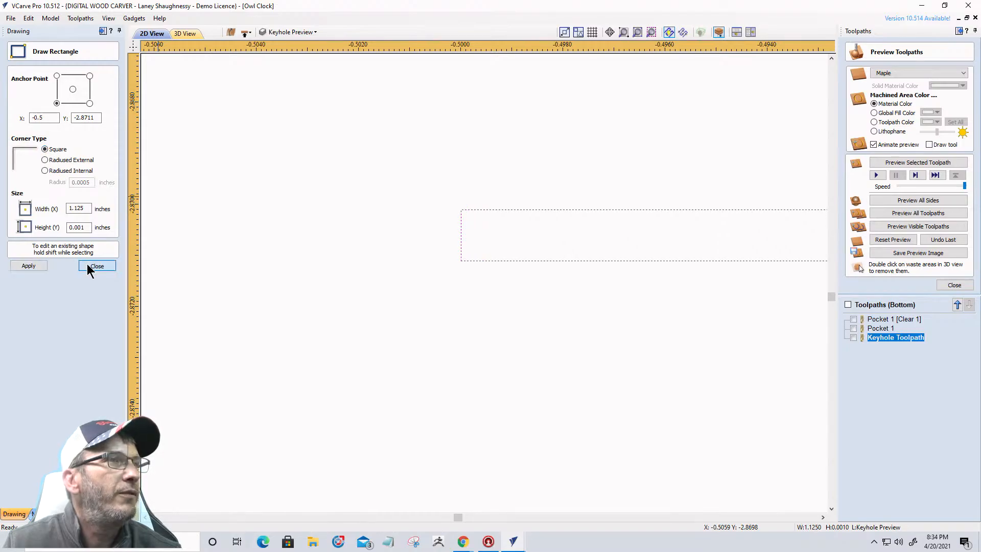
{"action": "left_click", "coordinate": [87, 264]}
- Delete the short end span of the thin rectangle inside the entry circle to open the vector
{"action": "left_click", "coordinate": [28, 201]}
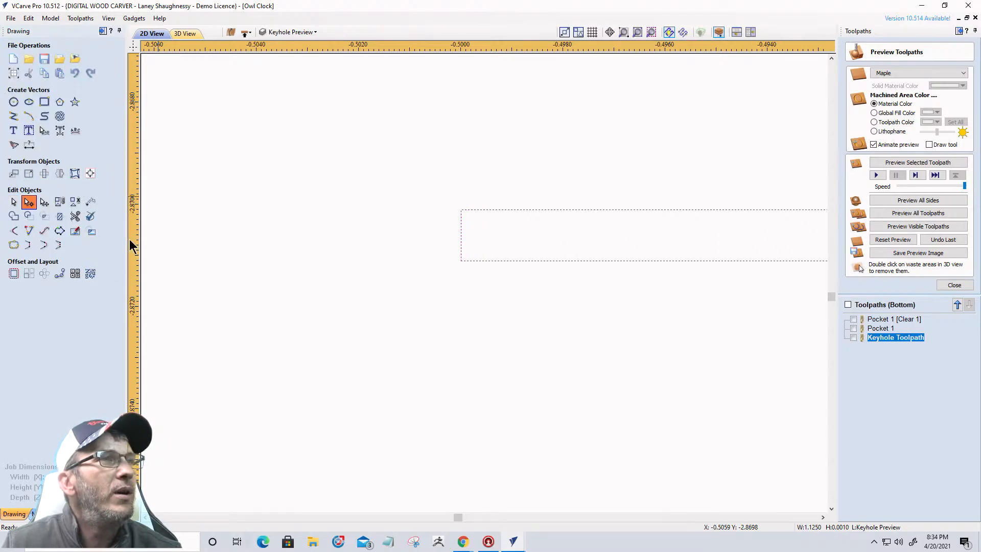
{"action": "right_click", "coordinate": [462, 228]}
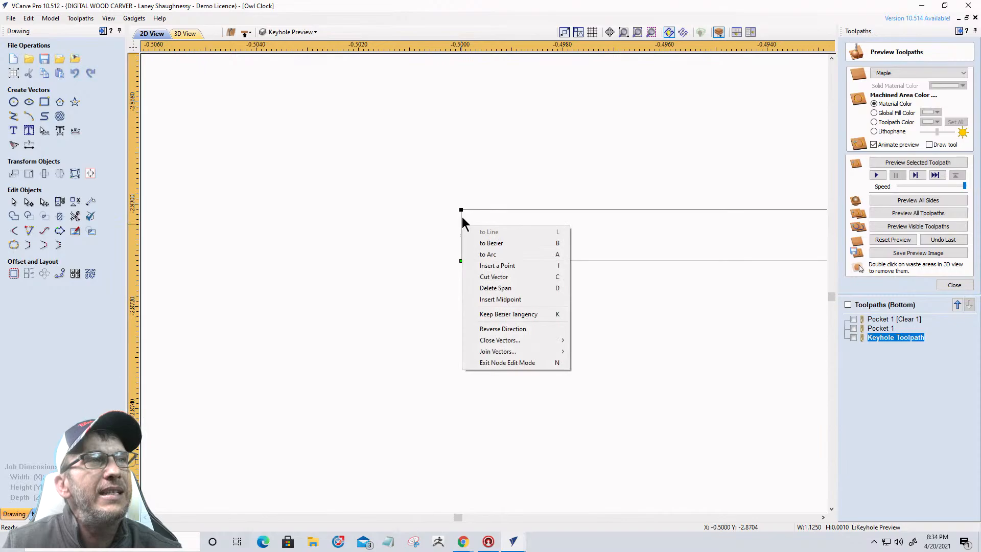
{"action": "left_click", "coordinate": [490, 289]}
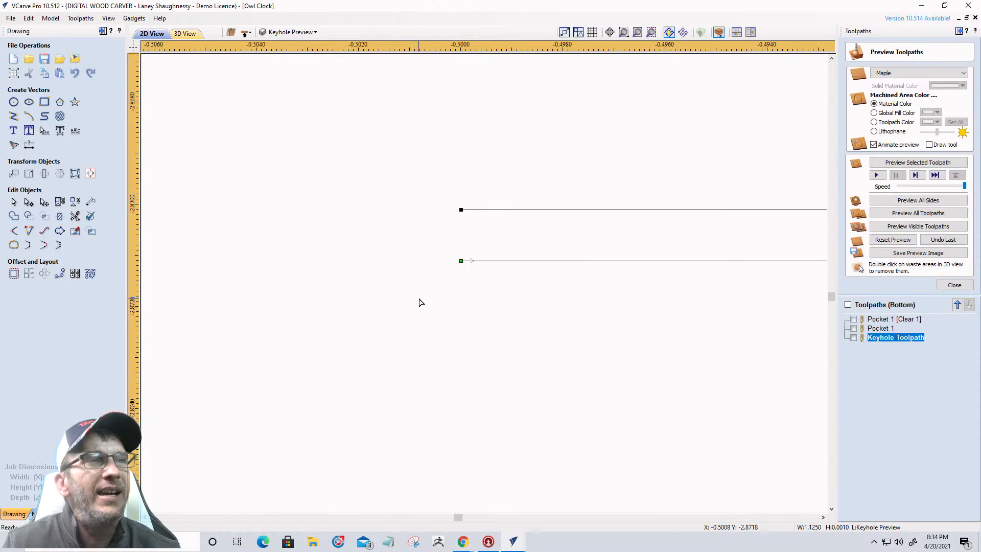
- Try moving the open vector's start node onto the entry circle's center, and undo the move
{"action": "scroll", "coordinate": [462, 260], "scroll_direction": "down", "scroll_amount": 10}
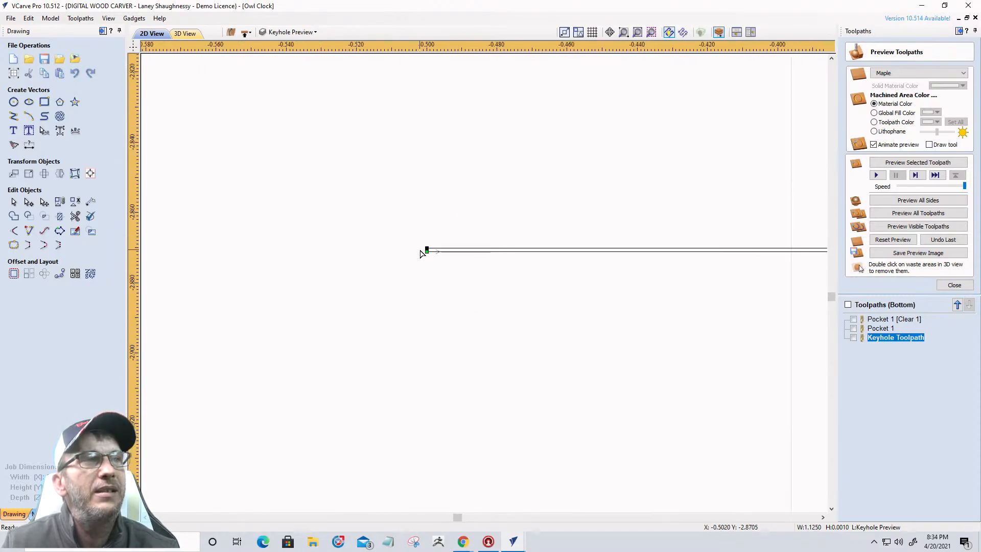
{"action": "scroll", "coordinate": [419, 249], "scroll_direction": "down", "scroll_amount": 3}
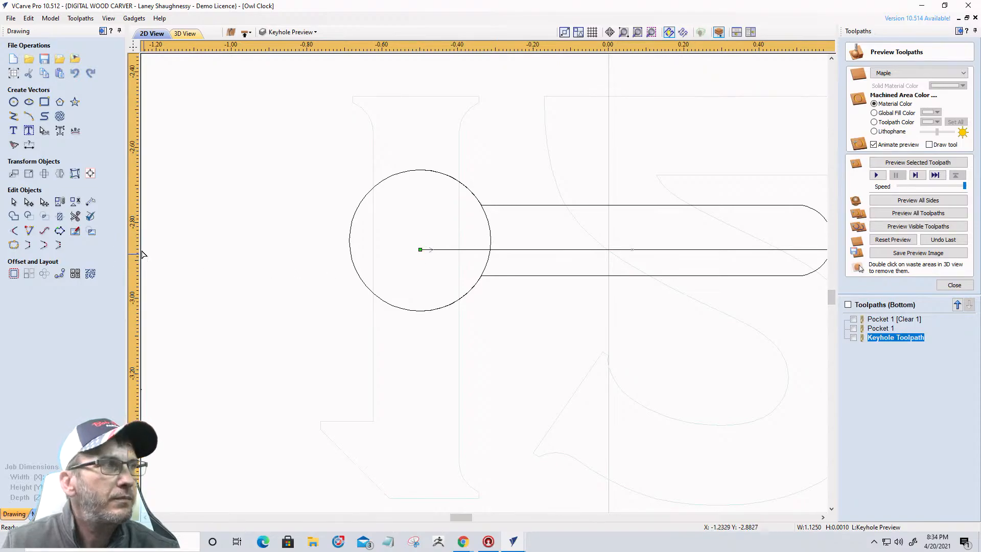
{"action": "scroll", "coordinate": [420, 249], "scroll_direction": "up", "scroll_amount": 8}
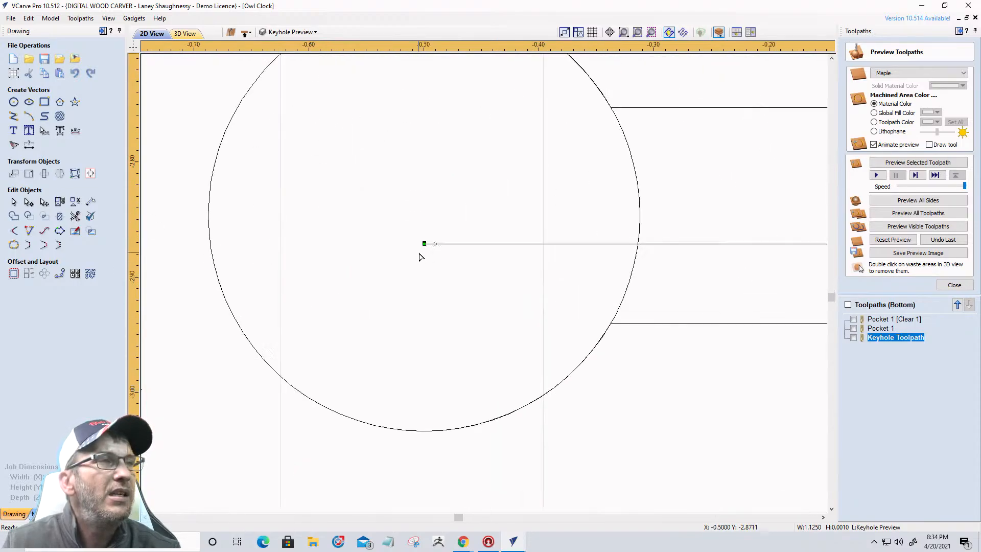
{"action": "scroll", "coordinate": [435, 218], "scroll_direction": "down", "scroll_amount": 6}
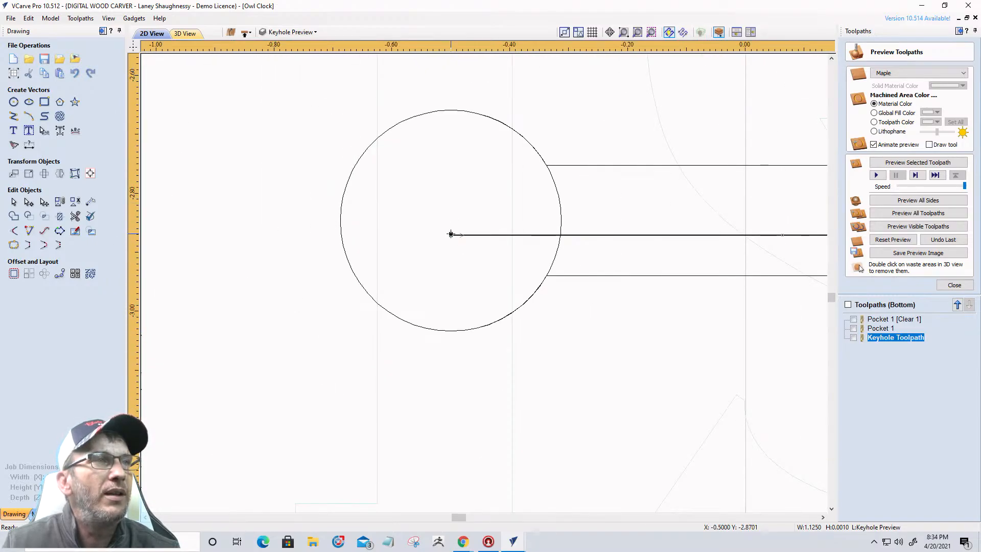
{"action": "left_click_drag", "start_coordinate": [450, 235], "coordinate": [449, 219]}
{"action": "scroll", "coordinate": [429, 274], "scroll_direction": "down", "scroll_amount": 2}
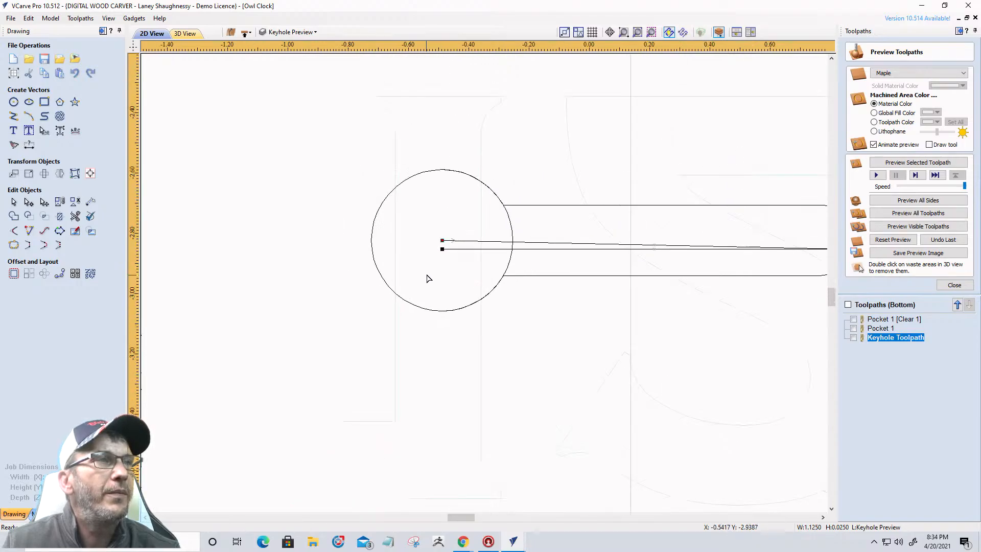
{"action": "key", "text": "ctrl+z"}
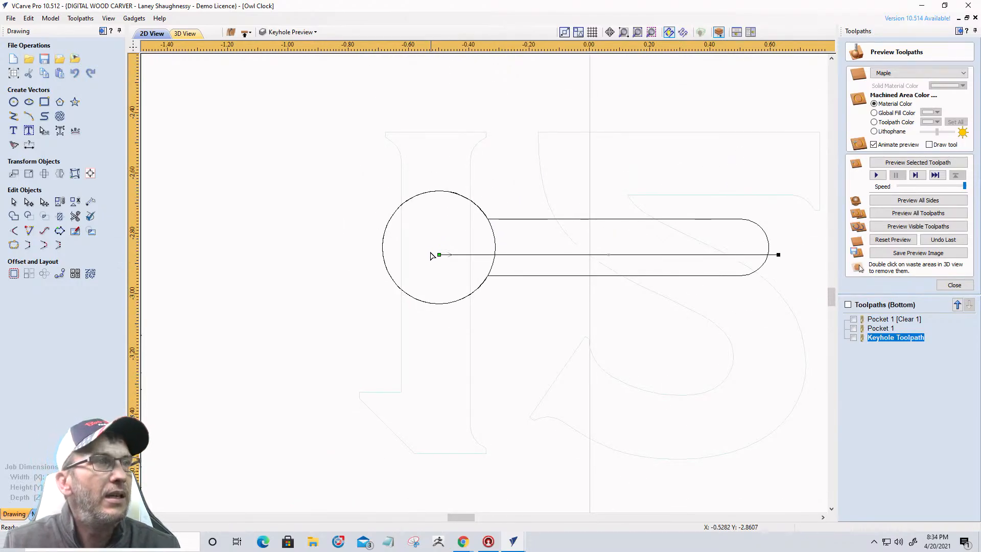
- Move the whole open vector up onto the keyhole slot's centerline, starting near the entry circle's center
{"action": "left_click", "coordinate": [14, 202]}
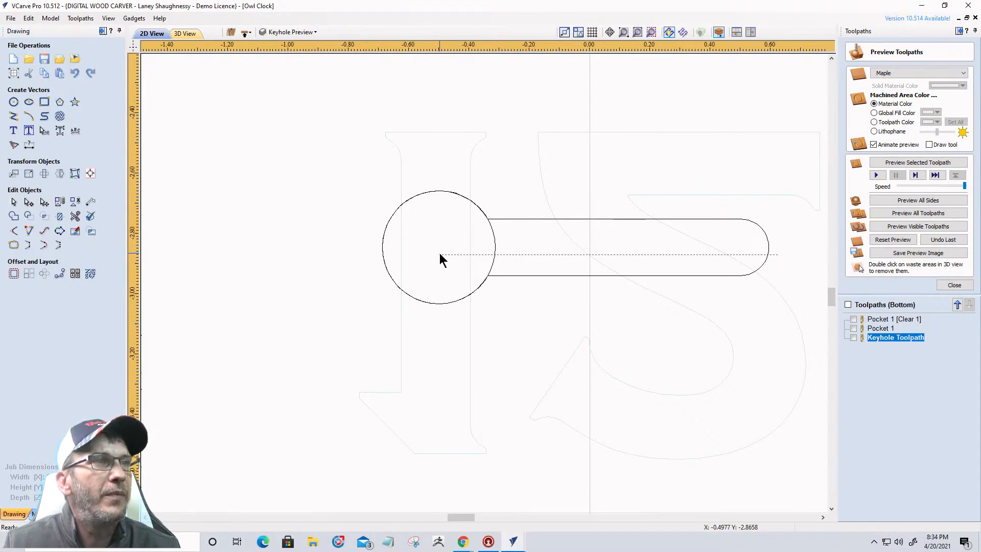
{"action": "left_click_drag", "start_coordinate": [438, 252], "coordinate": [437, 245]}
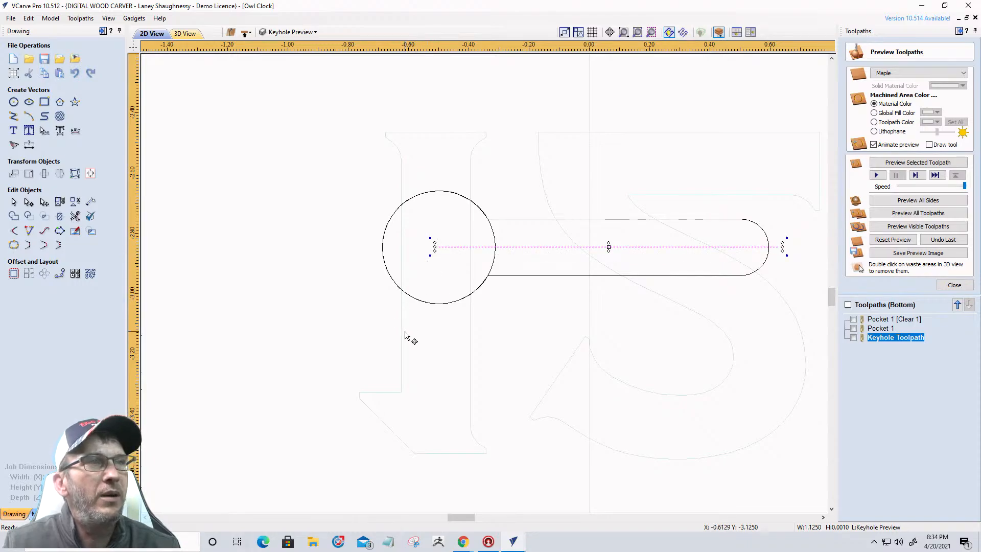
{"action": "scroll", "coordinate": [435, 249], "scroll_direction": "up", "scroll_amount": 10}
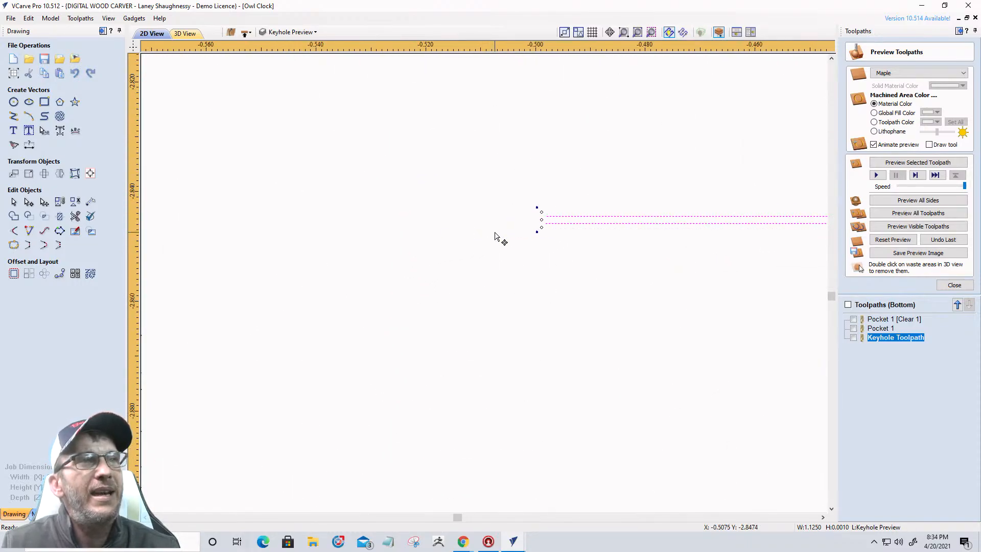
{"action": "scroll", "coordinate": [495, 236], "scroll_direction": "down", "scroll_amount": 5}
{"action": "scroll", "coordinate": [410, 225], "scroll_direction": "down", "scroll_amount": 3}
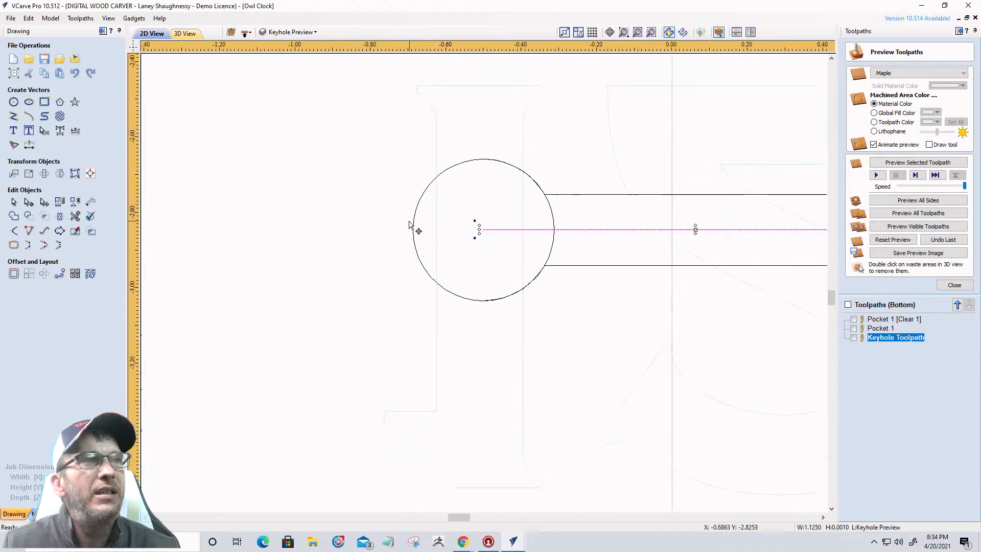
{"action": "scroll", "coordinate": [410, 225], "scroll_direction": "down", "scroll_amount": 4}
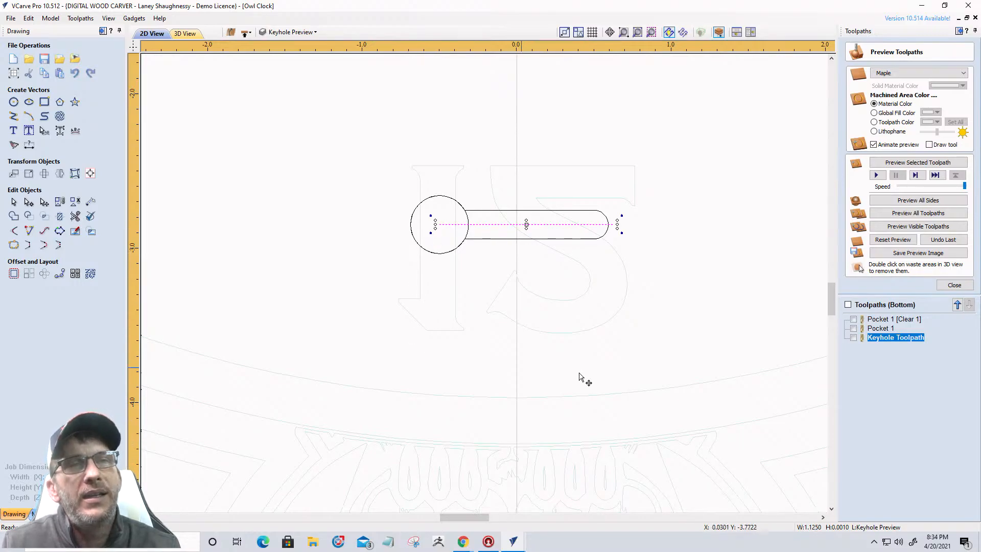
- Start a 2D Profile toolpath for the open vector, machining On the vector with a cut depth of .25 inches
{"action": "left_click", "coordinate": [952, 285]}
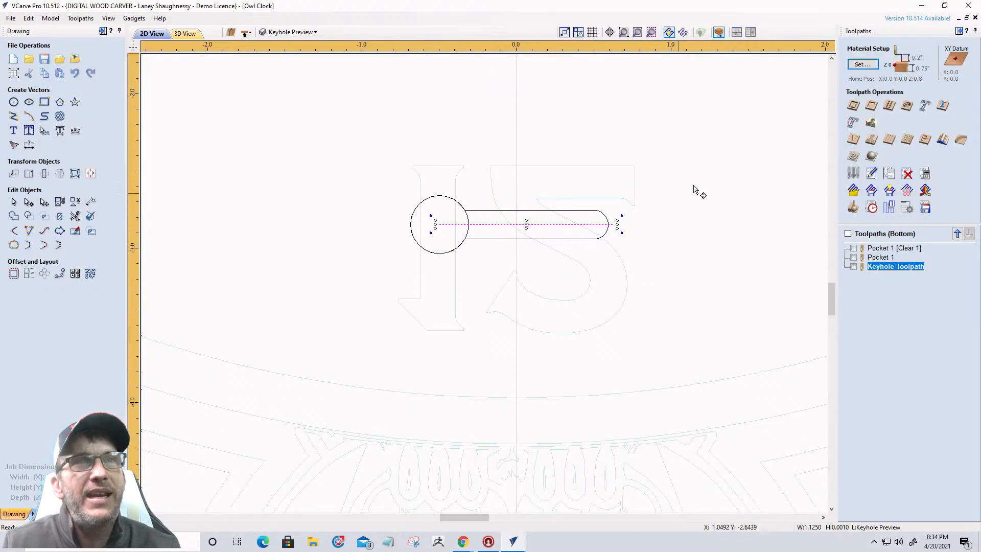
{"action": "left_click", "coordinate": [860, 105]}
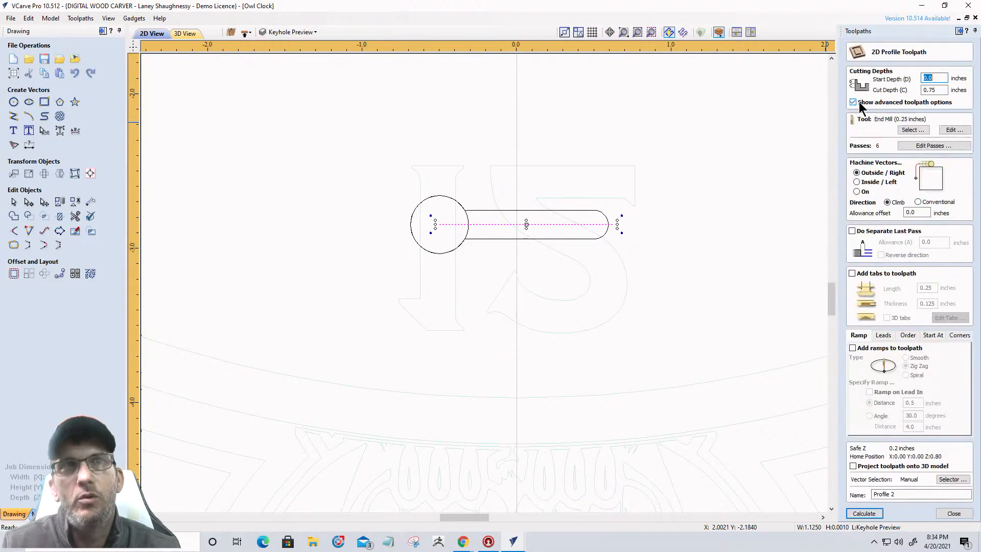
{"action": "left_click", "coordinate": [857, 191]}
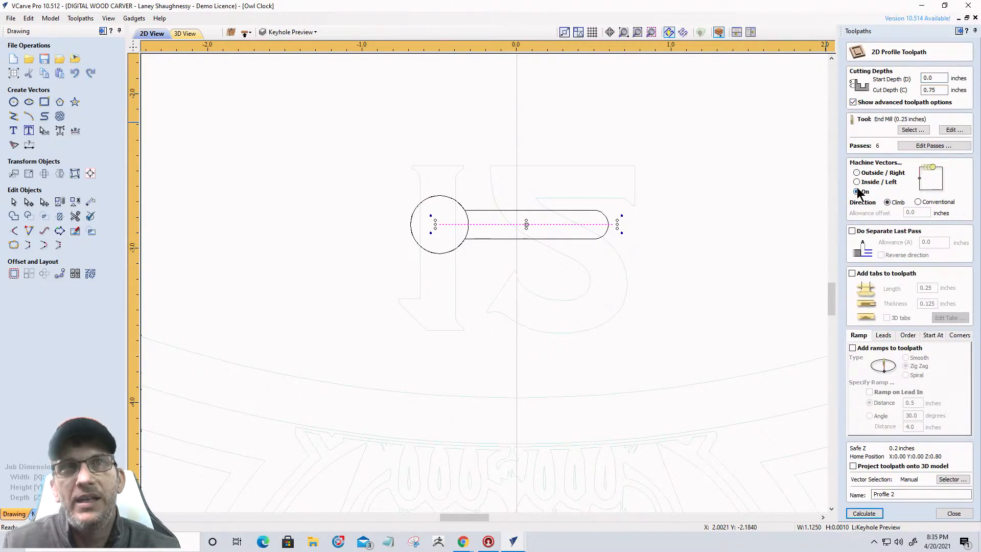
{"action": "left_click_drag", "start_coordinate": [939, 91], "coordinate": [904, 92]}
{"action": "type", "text": "."}
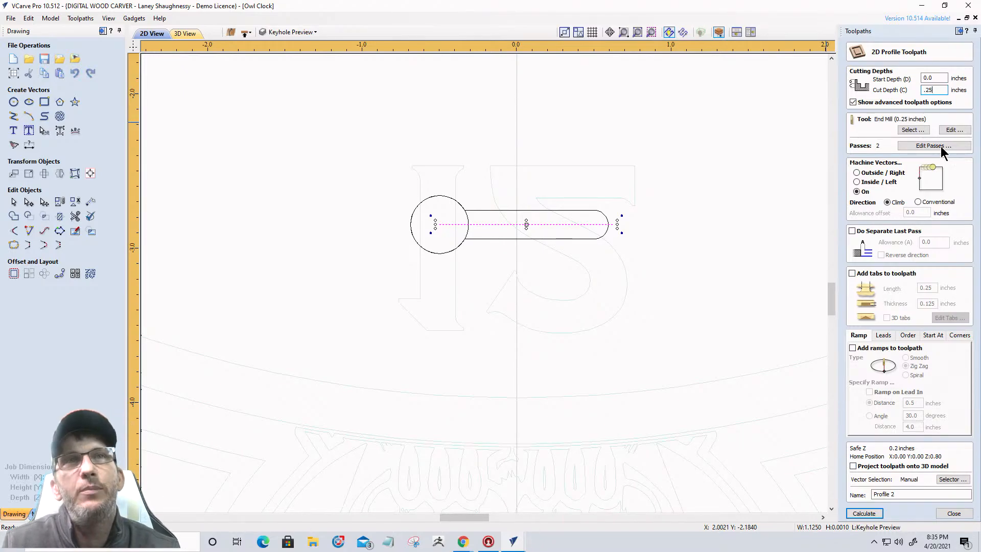
- Assign the End Mill (0.25 inches) from the End Mills group to the profile toolpath
{"action": "left_click", "coordinate": [912, 131]}
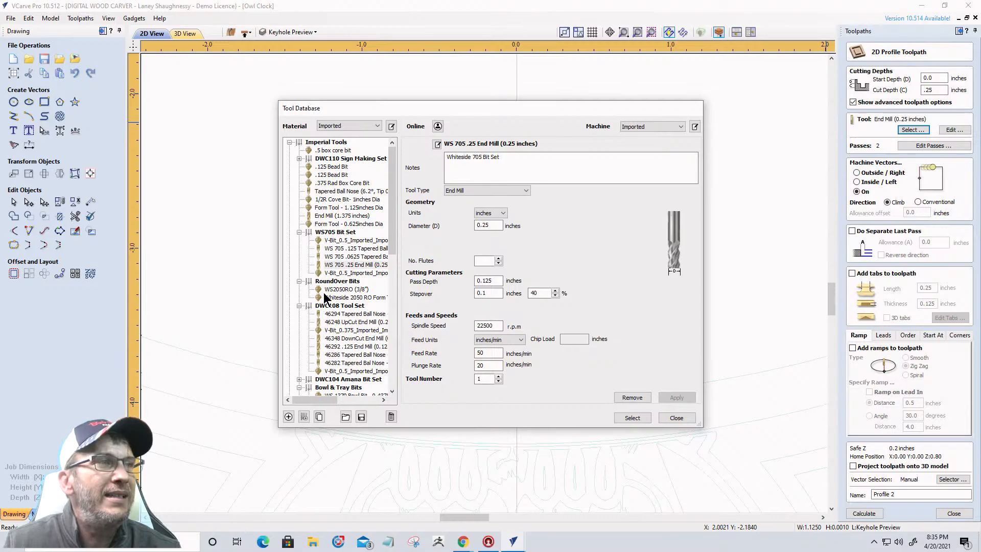
{"action": "scroll", "coordinate": [327, 246], "scroll_direction": "down", "scroll_amount": 3}
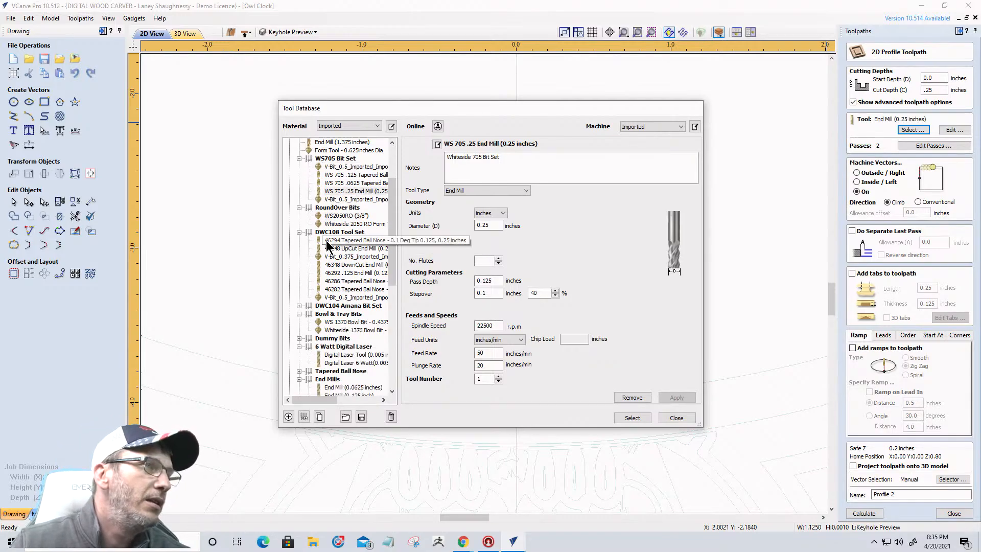
{"action": "scroll", "coordinate": [329, 315], "scroll_direction": "down", "scroll_amount": 3}
{"action": "scroll", "coordinate": [329, 315], "scroll_direction": "down", "scroll_amount": 7}
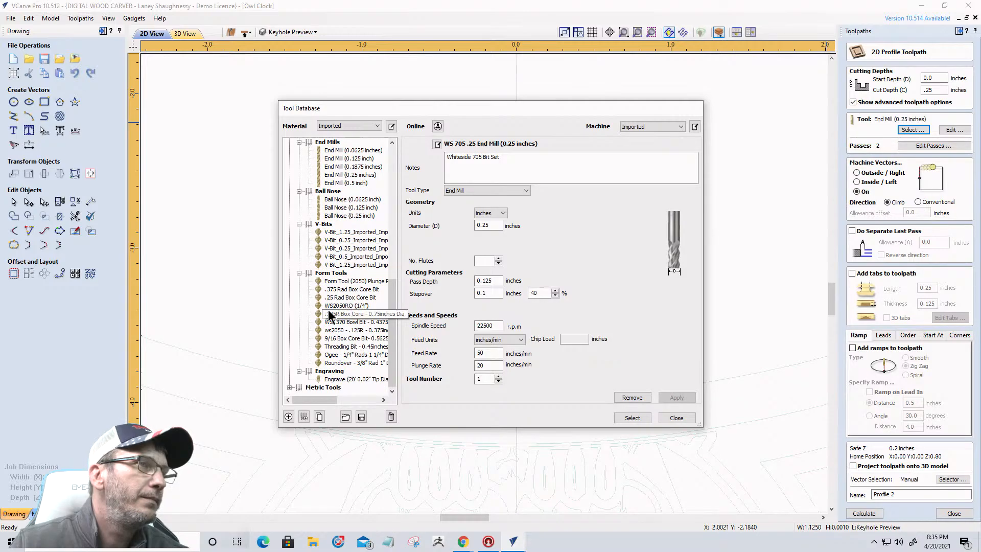
{"action": "scroll", "coordinate": [329, 316], "scroll_direction": "up", "scroll_amount": 6}
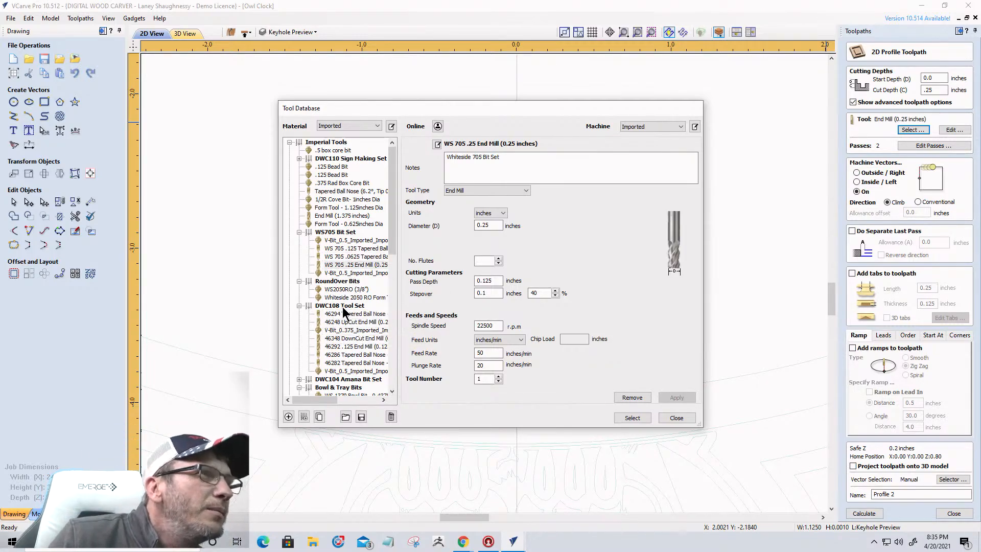
{"action": "scroll", "coordinate": [341, 305], "scroll_direction": "down", "scroll_amount": 9}
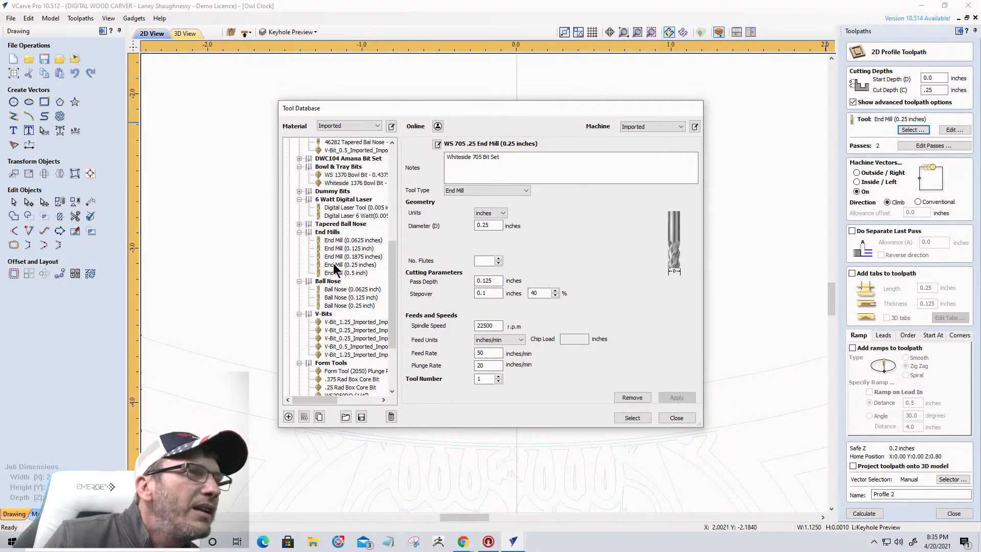
{"action": "left_click", "coordinate": [349, 265]}
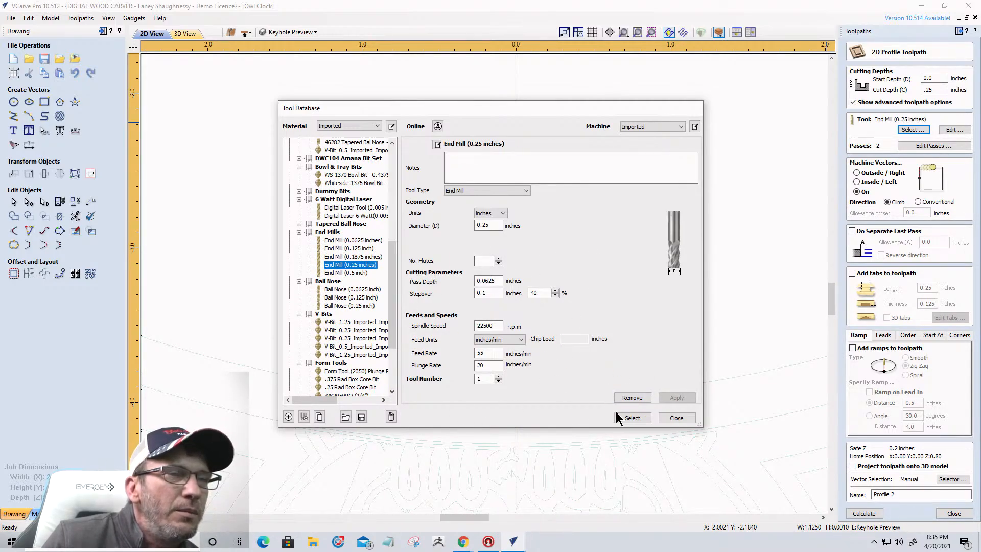
{"action": "left_click", "coordinate": [632, 418]}
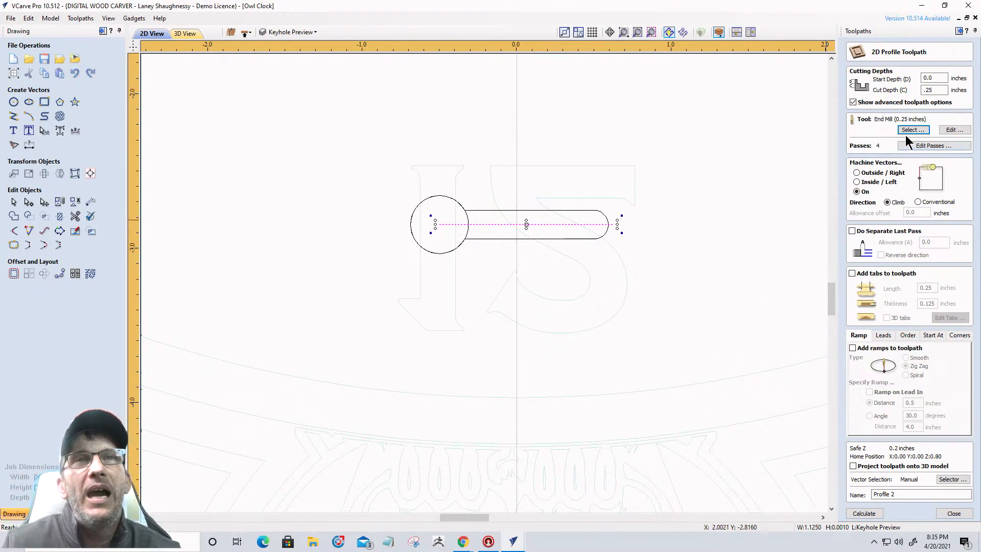
- Review the end mill's settings without changing them, and reduce the profile toolpath to 1 pass
{"action": "left_click", "coordinate": [951, 130]}
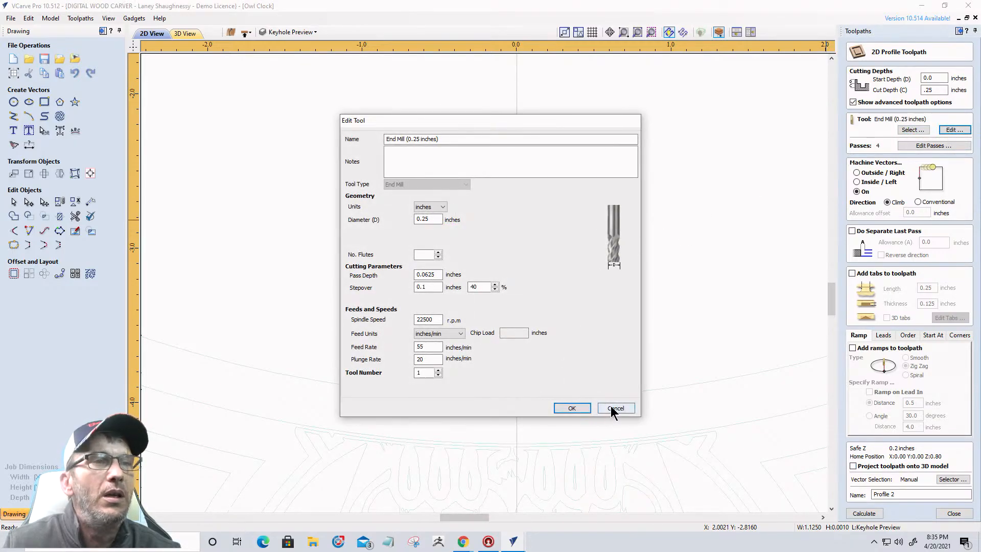
{"action": "left_click", "coordinate": [611, 408]}
{"action": "left_click", "coordinate": [934, 145]}
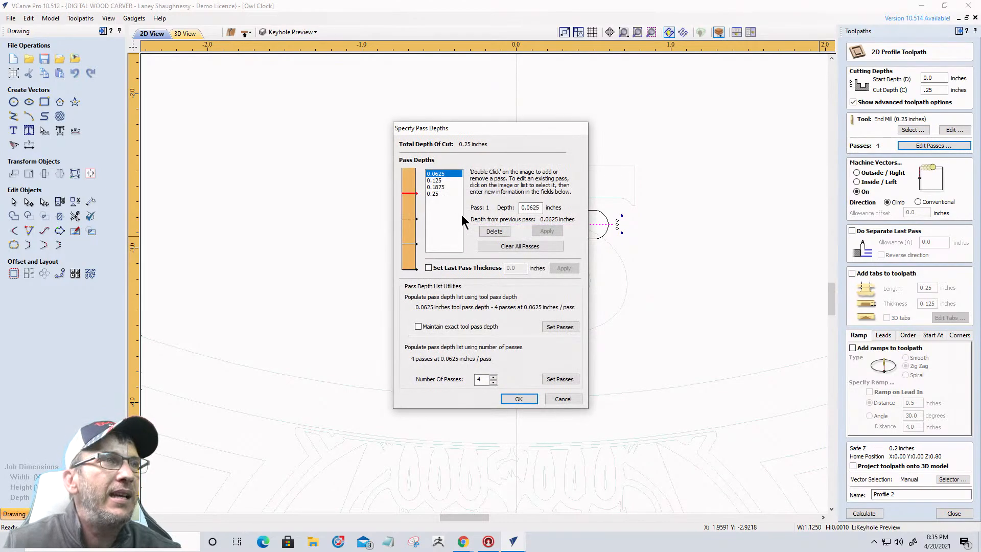
{"action": "left_click", "coordinate": [493, 382]}
{"action": "left_click", "coordinate": [494, 383]}
{"action": "left_click", "coordinate": [494, 382]}
{"action": "left_click", "coordinate": [518, 399]}
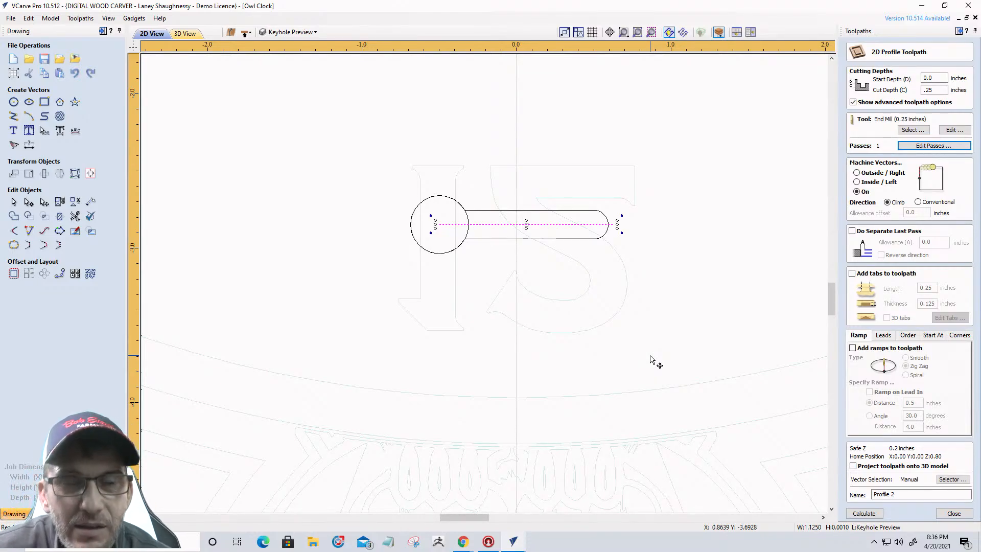
- Calculate the profile toolpath, reset the material preview, and simulate only that toolpath on the back
{"action": "left_click", "coordinate": [863, 514]}
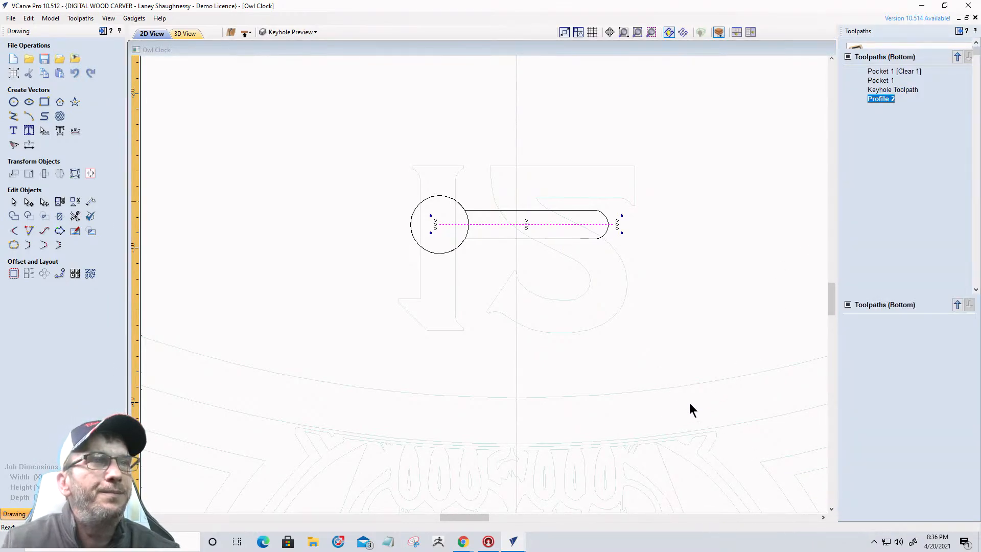
{"action": "scroll", "coordinate": [470, 324], "scroll_direction": "up", "scroll_amount": 2}
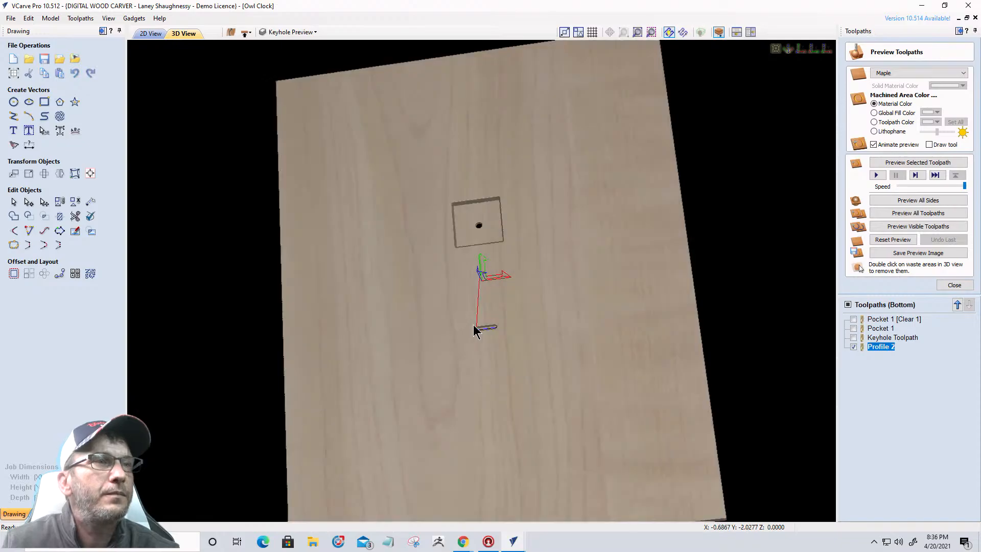
{"action": "scroll", "coordinate": [567, 264], "scroll_direction": "up", "scroll_amount": 3}
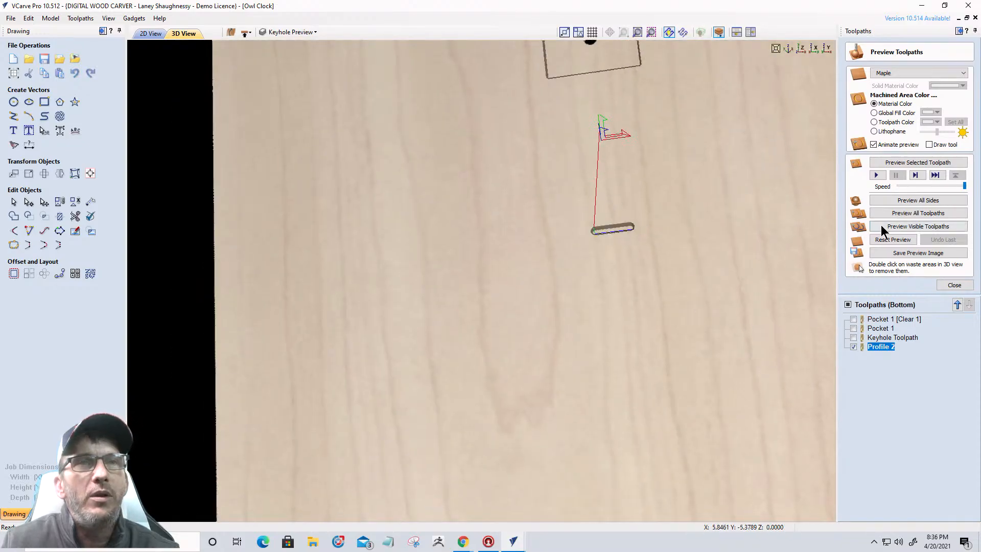
{"action": "left_click", "coordinate": [886, 243]}
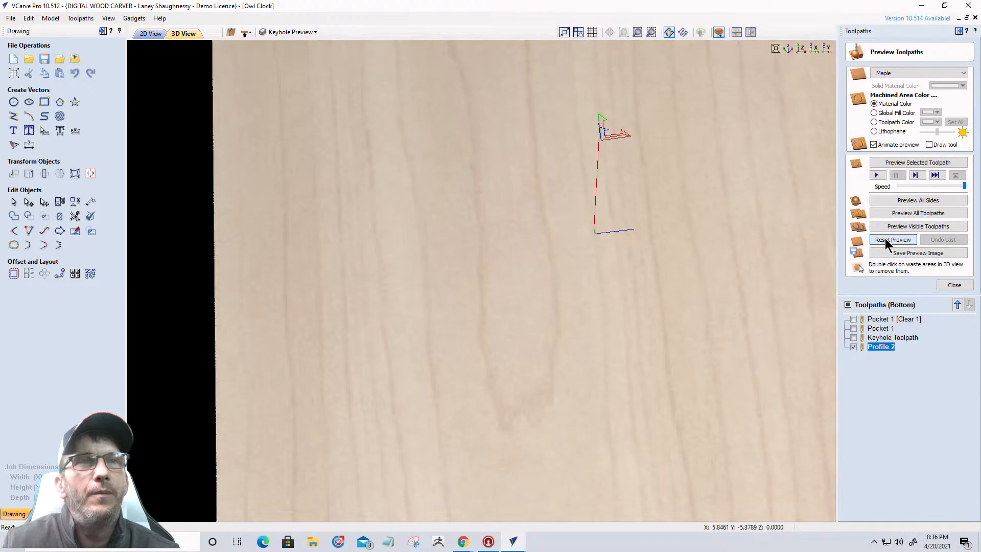
{"action": "left_click", "coordinate": [918, 226]}
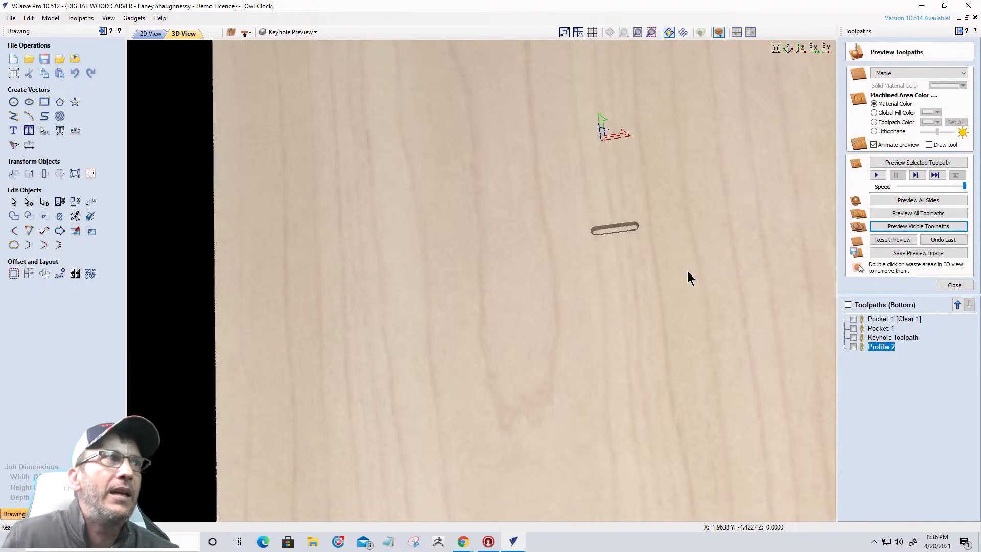
- Inspect the open vector's start node and open end inside the entry circle in the 2D view, in node editing mode
{"action": "left_click", "coordinate": [151, 33]}
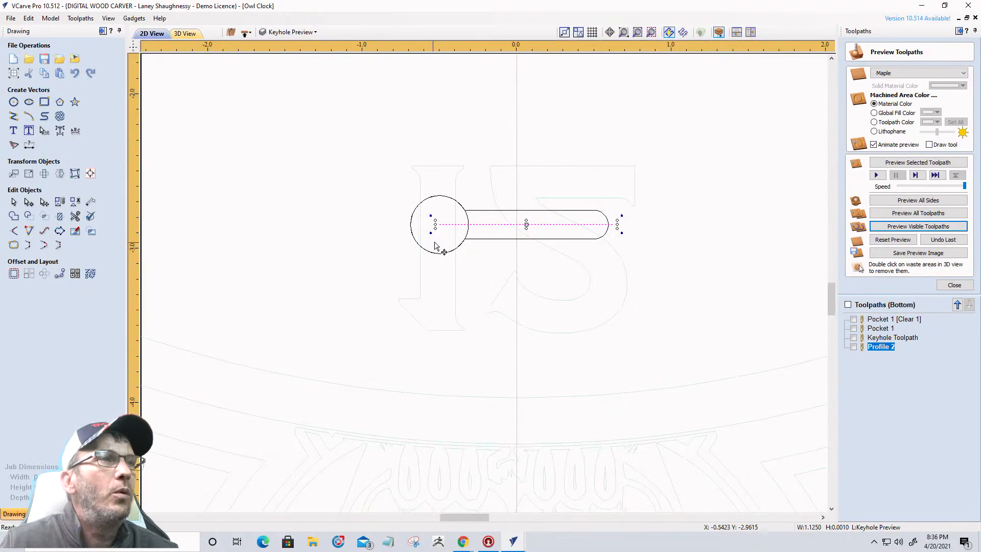
{"action": "scroll", "coordinate": [493, 233], "scroll_direction": "up", "scroll_amount": 2}
{"action": "scroll", "coordinate": [355, 215], "scroll_direction": "up", "scroll_amount": 3}
{"action": "scroll", "coordinate": [399, 210], "scroll_direction": "up", "scroll_amount": 3}
{"action": "scroll", "coordinate": [336, 197], "scroll_direction": "up", "scroll_amount": 3}
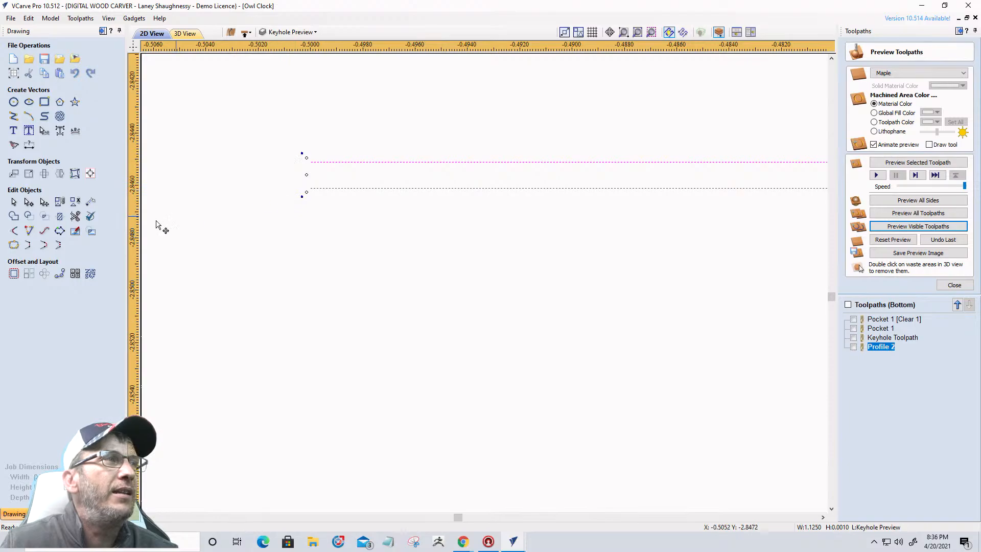
{"action": "left_click", "coordinate": [28, 201]}
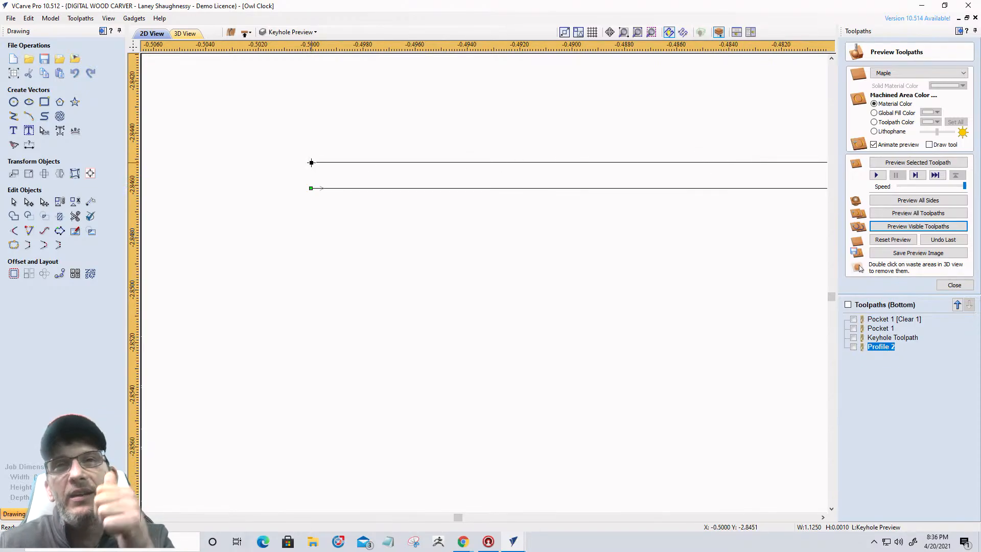
{"action": "scroll", "coordinate": [311, 163], "scroll_direction": "down", "scroll_amount": 15}
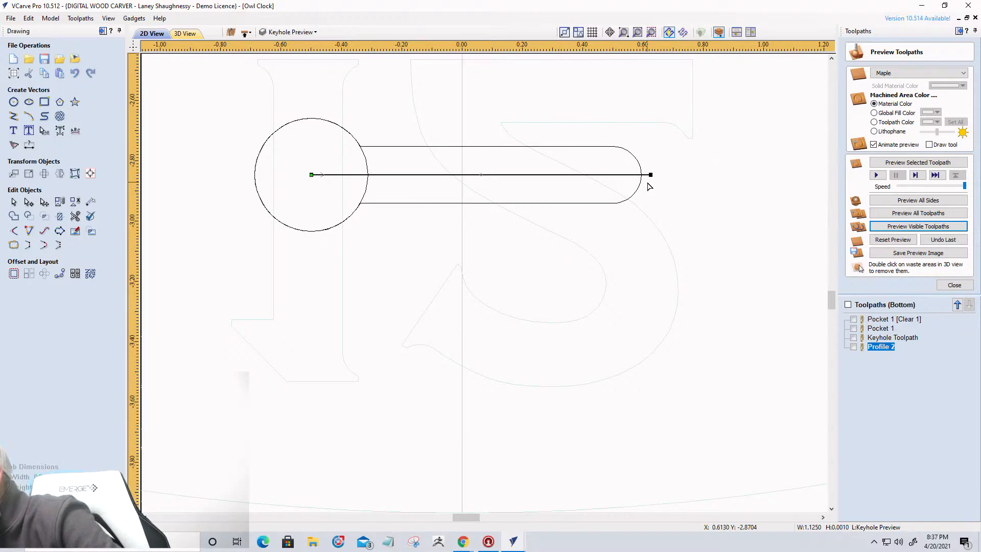
- Open Set Size in an undocked, enlarged window beside the keyhole, and select the entry circle
{"action": "left_click", "coordinate": [29, 174]}
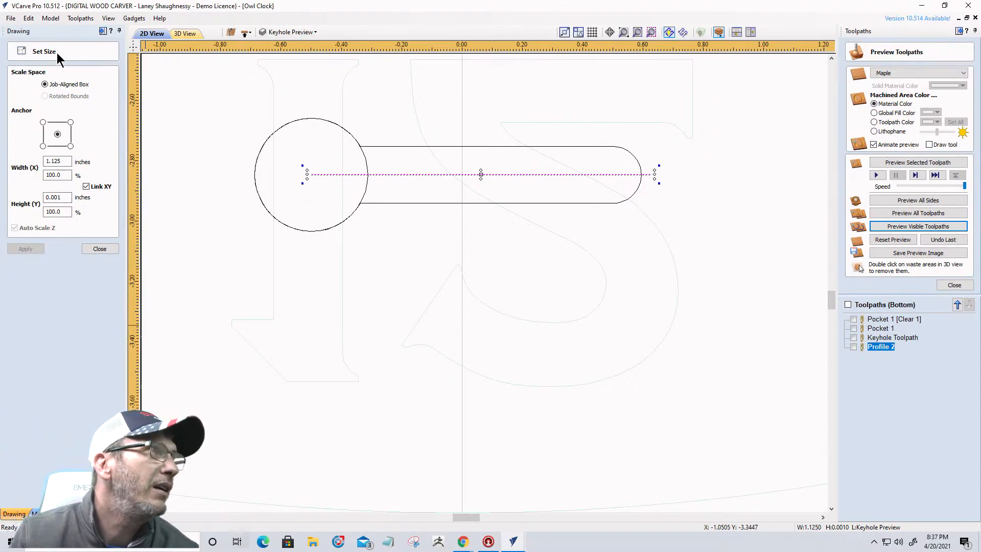
{"action": "left_click_drag", "start_coordinate": [41, 30], "coordinate": [511, 174]}
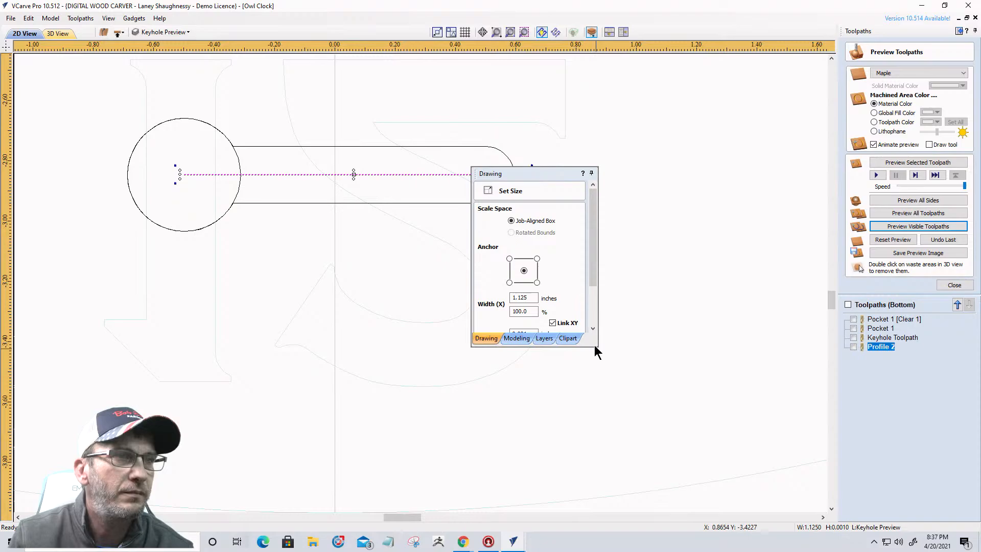
{"action": "mouse_move", "coordinate": [598, 348]}
{"action": "left_mouse_down"}
{"action": "mouse_move", "coordinate": [759, 523]}
{"action": "mouse_move", "coordinate": [790, 532]}
{"action": "left_mouse_up"}
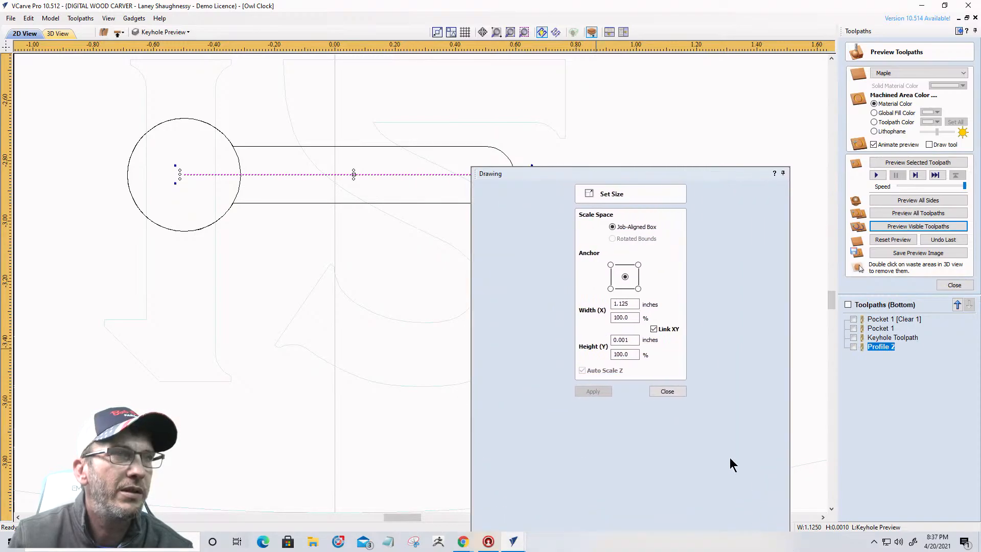
{"action": "left_click", "coordinate": [653, 140]}
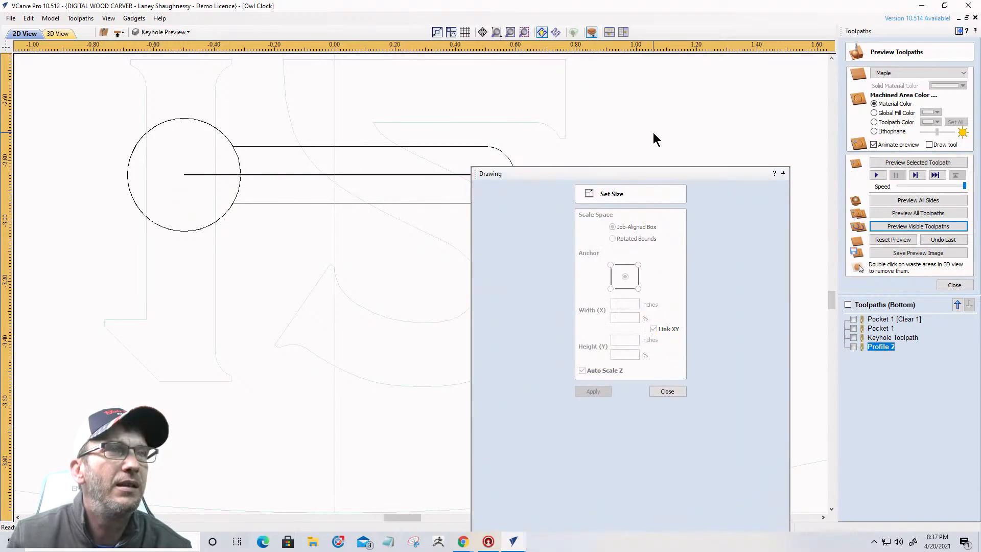
{"action": "scroll", "coordinate": [653, 140], "scroll_direction": "up", "scroll_amount": 2}
{"action": "mouse_move", "coordinate": [640, 178]}
{"action": "left_mouse_down"}
{"action": "mouse_move", "coordinate": [594, 132]}
{"action": "mouse_move", "coordinate": [572, 39]}
{"action": "mouse_move", "coordinate": [552, 87]}
{"action": "left_mouse_up"}
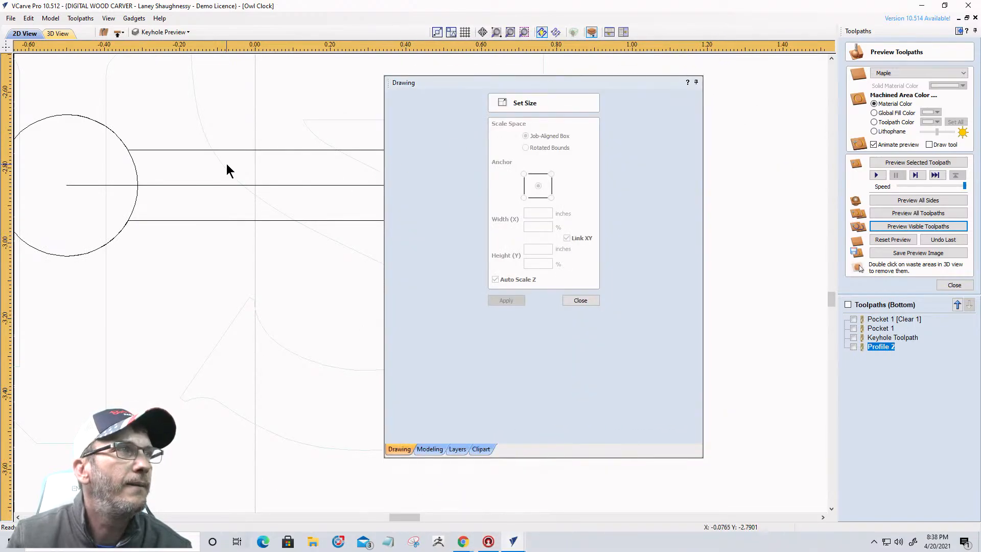
{"action": "left_click", "coordinate": [136, 164]}
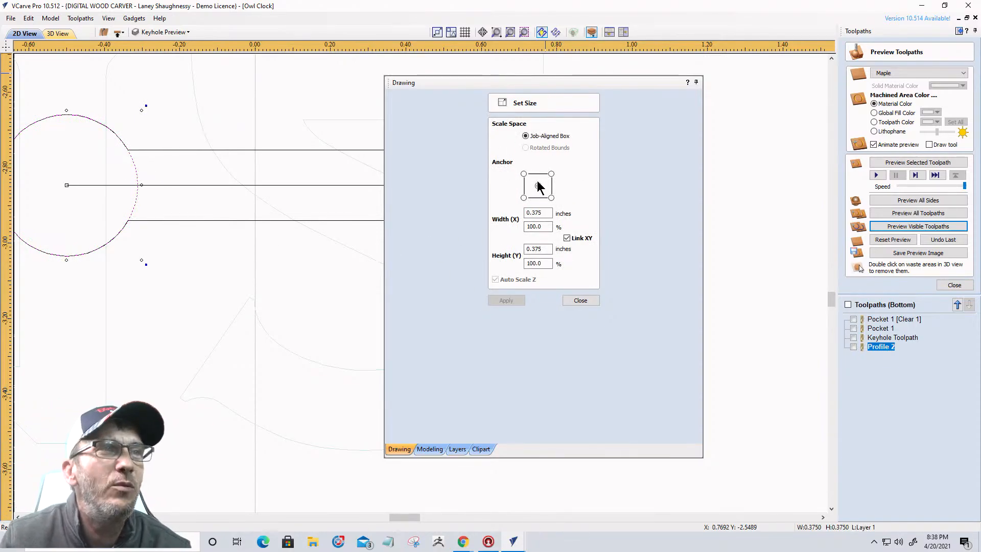
- Try calculating 4*pi as the entry circle's width, and clear the entry
{"action": "left_click", "coordinate": [537, 212]}
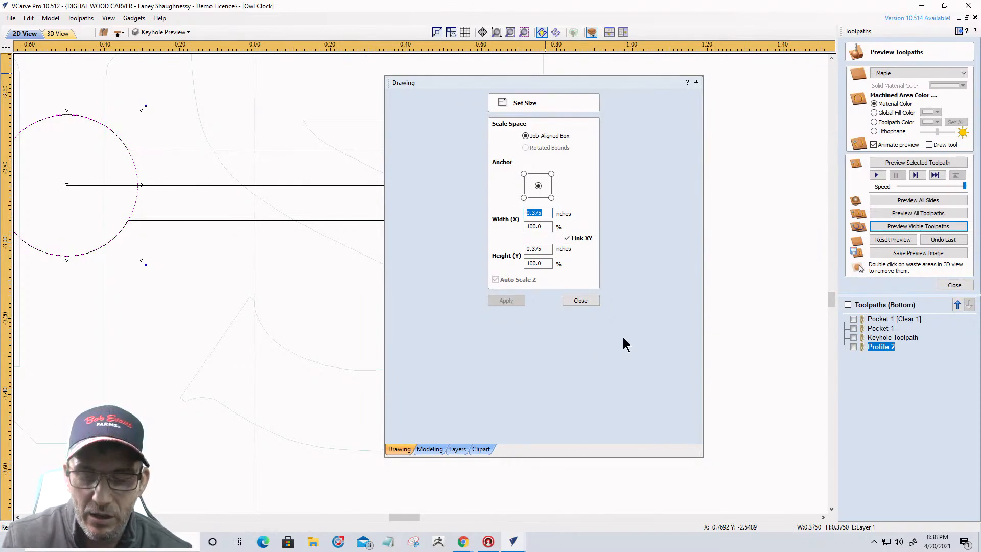
{"action": "type", "text": "4\""}
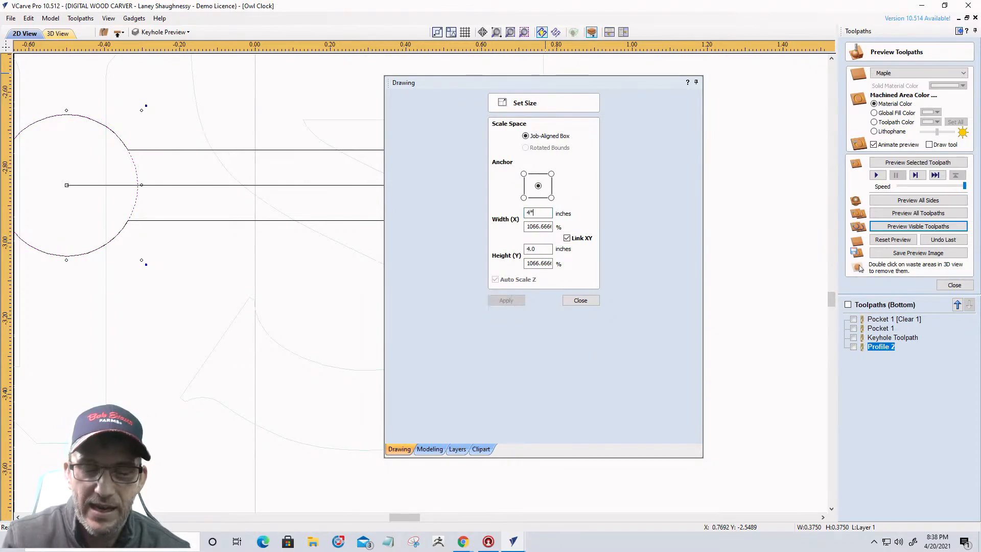
{"action": "type", "text": "pi"}
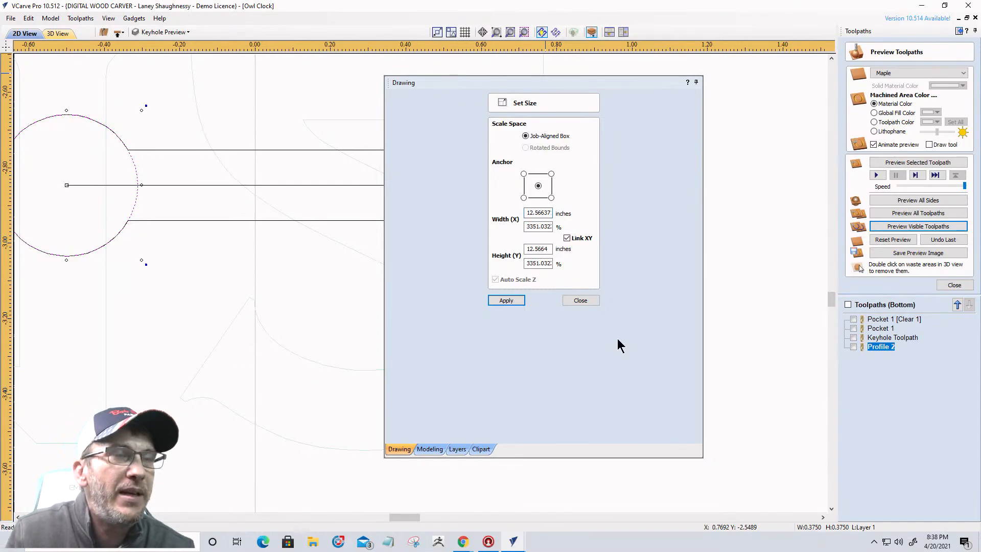
{"action": "key", "text": "Delete"}
{"action": "key", "text": "Delete"}
{"action": "key", "text": "Delete"}
{"action": "key", "text": "Delete"}
{"action": "key", "text": "Delete"}
{"action": "key", "text": "Delete"}
{"action": "key", "text": "Delete"}
{"action": "key", "text": "BackSpace"}
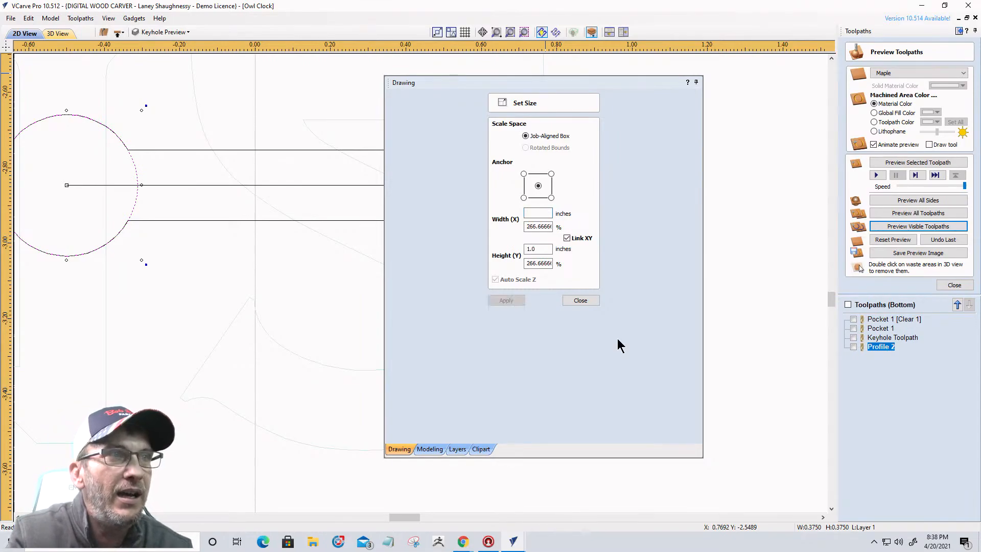
- Try 9 and the constant pi as the entry circle's width, and clear the entry
{"action": "type", "text": "9"}
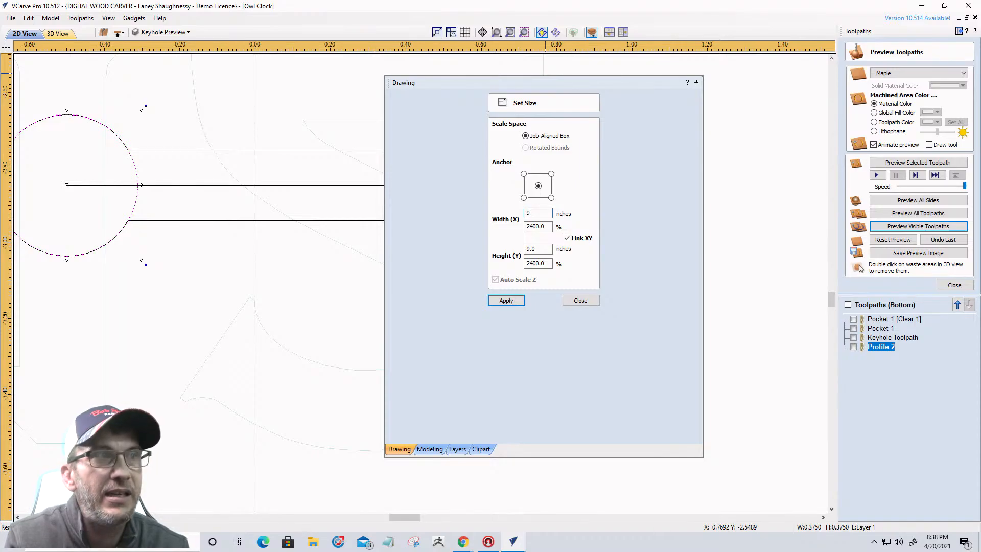
{"action": "key", "text": "BackSpace"}
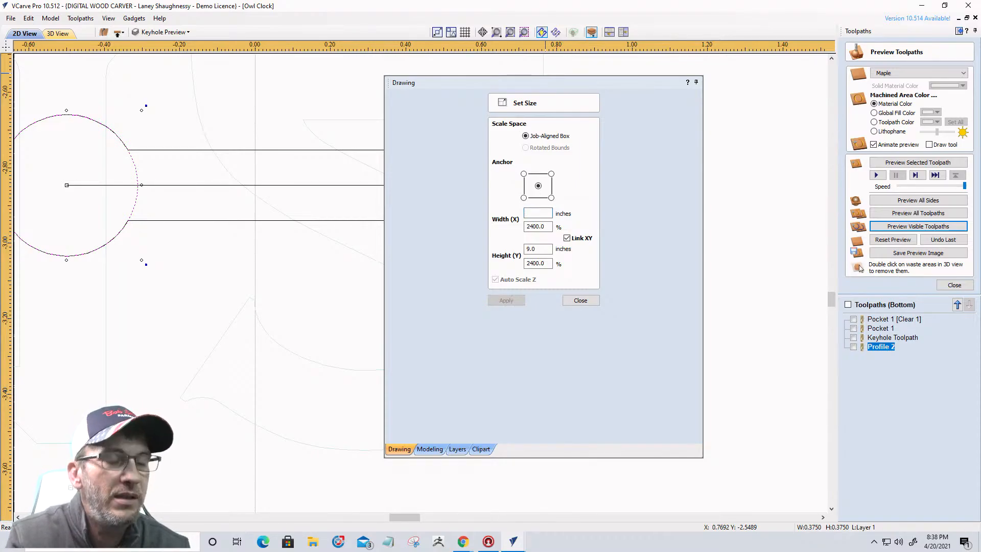
{"action": "type", "text": "pi"}
{"action": "key", "text": "equal"}
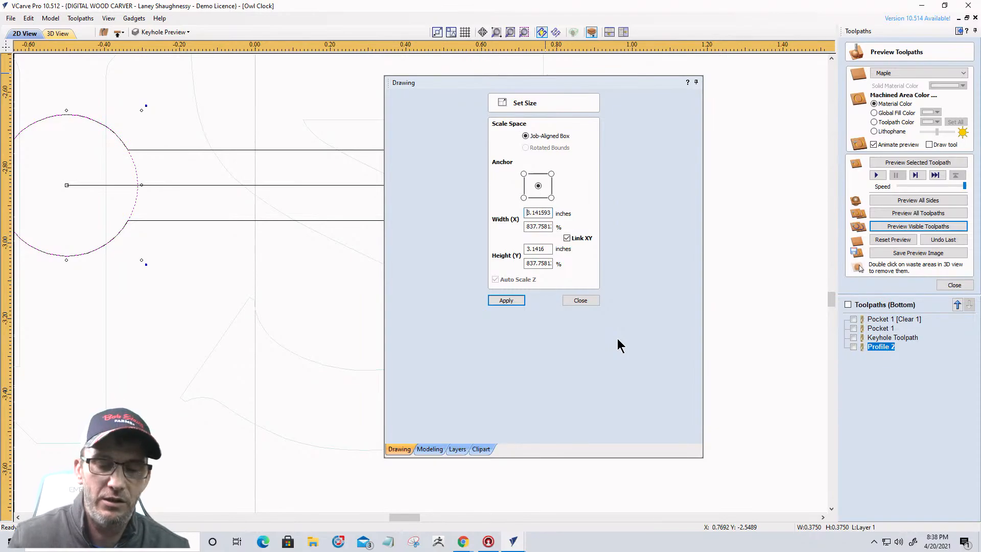
{"action": "key", "text": "Delete"}
{"action": "key", "text": "Delete"}
{"action": "key", "text": "Delete"}
{"action": "key", "text": "Delete"}
{"action": "key", "text": "Delete"}
{"action": "key", "text": "Delete"}
{"action": "key", "text": "Delete"}
{"action": "key", "text": "Delete"}
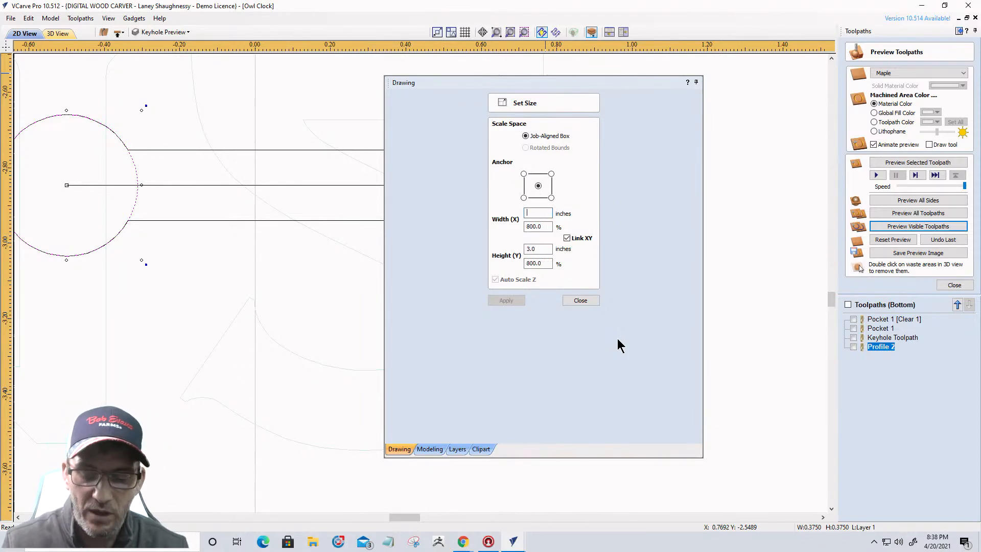
- Try calculating 3*pi and entering 8 as the entry circle's width, and clear the entry
{"action": "type", "text": "3*pi"}
{"action": "key", "text": "equal"}
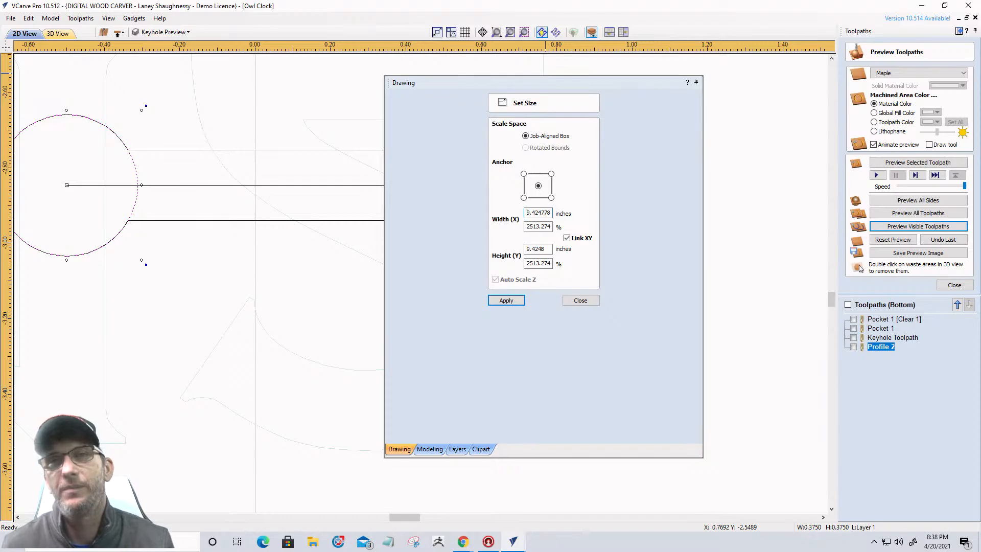
{"action": "type", "text": "8"}
{"action": "key", "text": "Return"}
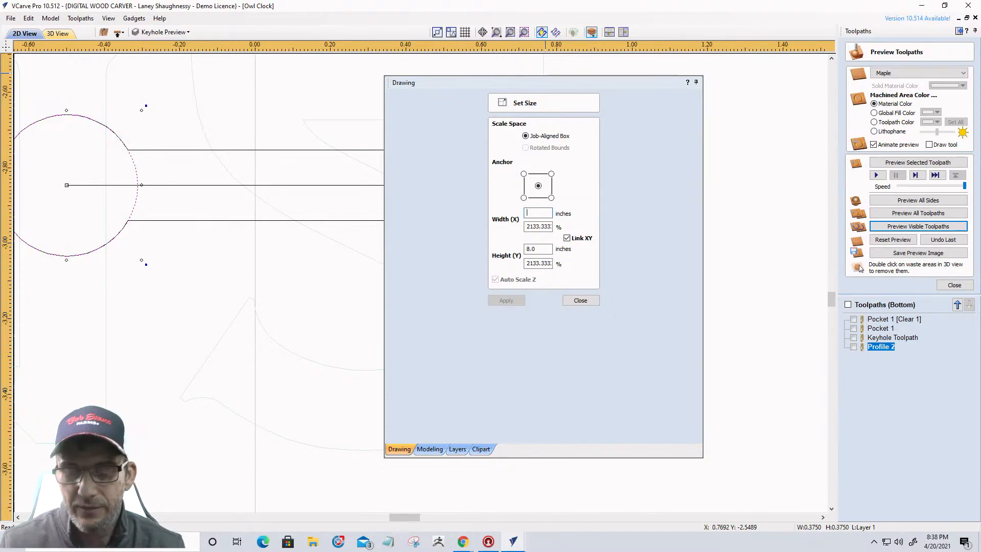
- Try calculating .125*pi as the entry circle's width, and clear the entry
{"action": "type", "text": ".12"}
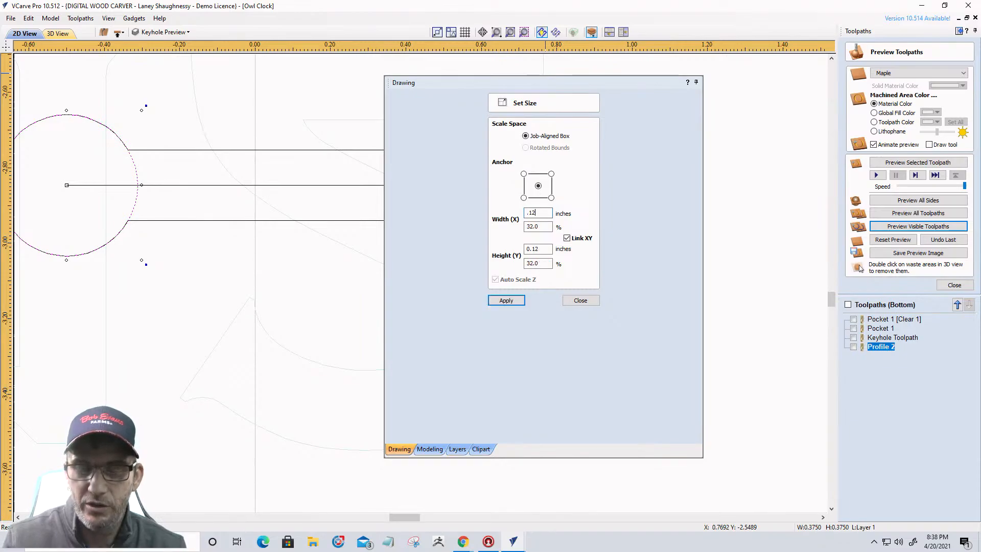
{"action": "type", "text": "5*pi"}
{"action": "key", "text": "Tab"}
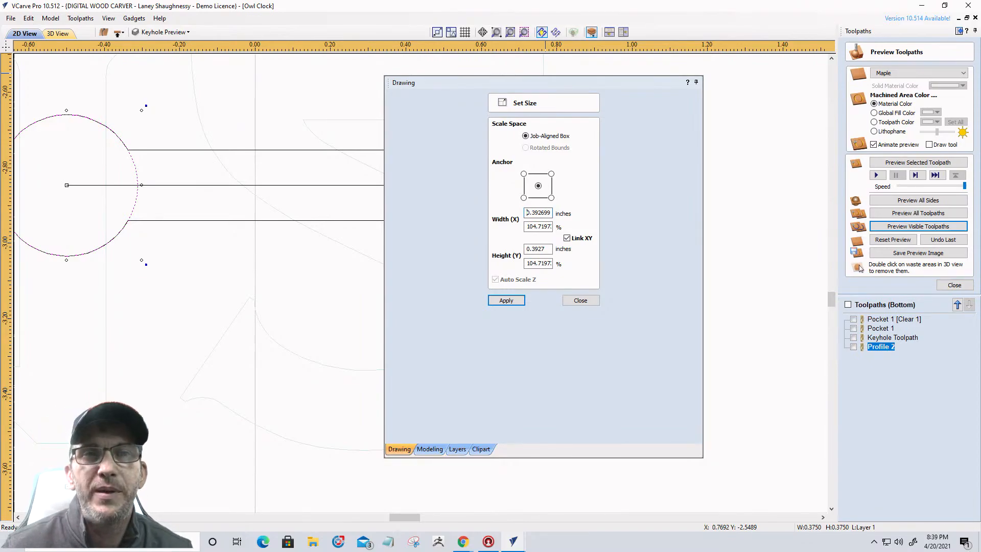
{"action": "key", "text": "Delete"}
{"action": "key", "text": "Delete"}
{"action": "key", "text": "Delete"}
{"action": "key", "text": "Delete"}
{"action": "key", "text": "Delete"}
{"action": "key", "text": "Delete"}
{"action": "key", "text": "Delete"}
{"action": "key", "text": "Delete"}
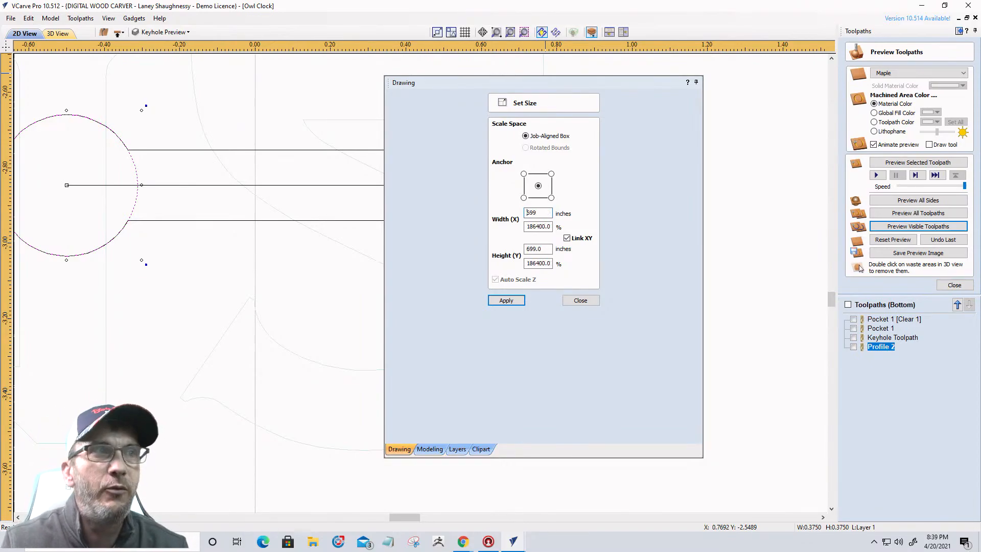
- Try calculated widths of 0.75 and 0.5625 inches for the entry circle, and leave Set Size without applying them
{"action": "type", "text": "1="}
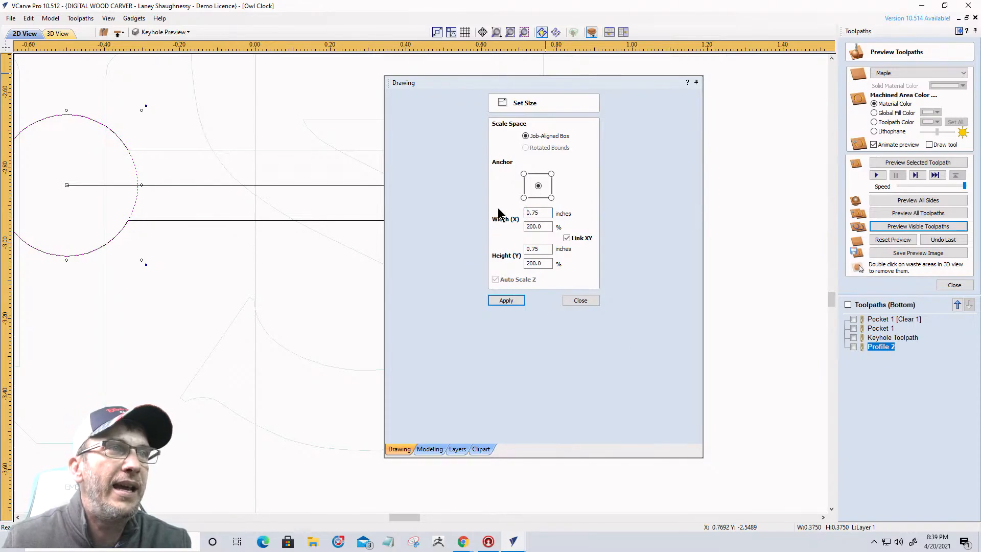
{"action": "left_click_drag", "start_coordinate": [538, 211], "coordinate": [483, 206]}
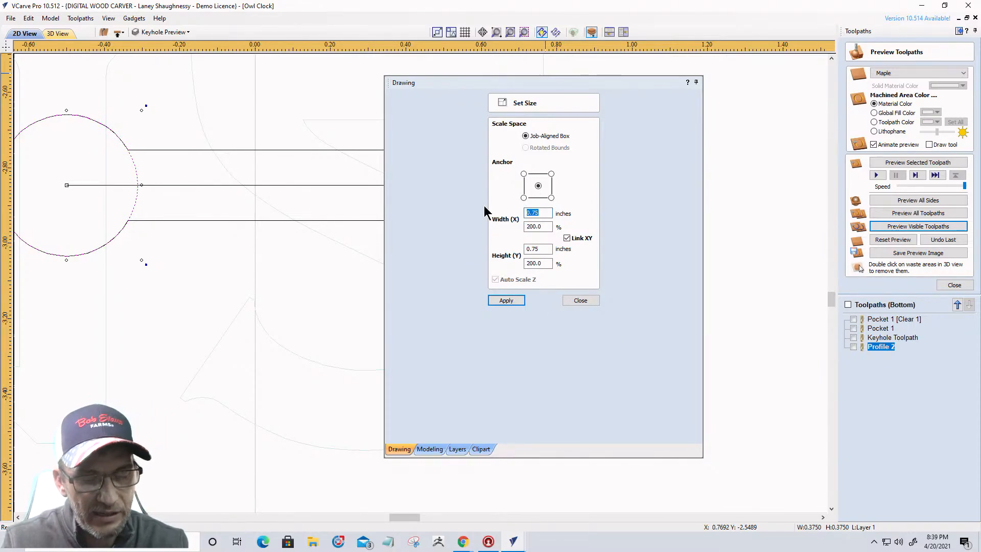
{"action": "key", "text": "Home"}
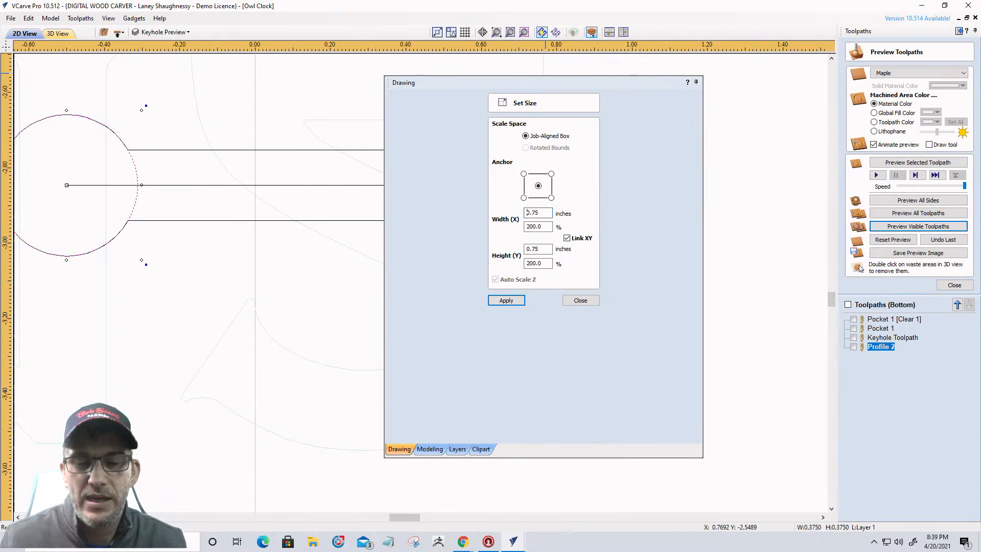
{"action": "left_click_drag", "start_coordinate": [536, 212], "coordinate": [474, 206]}
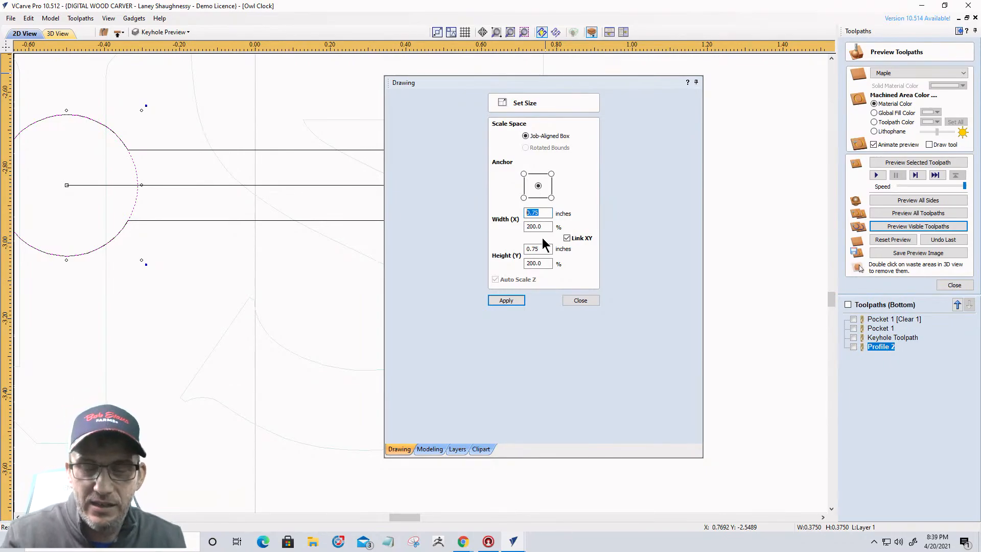
{"action": "type", "text": "2/16"}
{"action": "key", "text": "Return"}
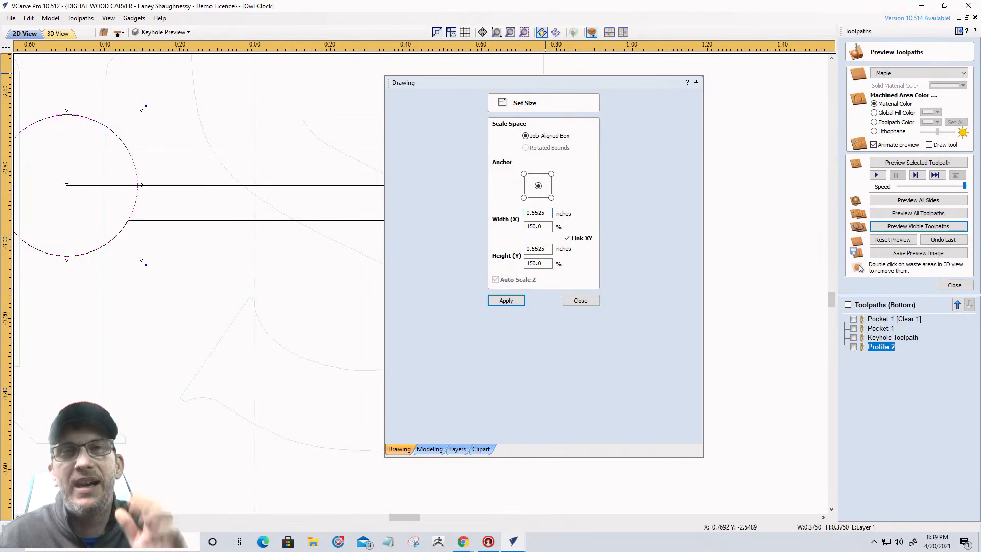
{"action": "key", "text": "Delete"}
{"action": "key", "text": "Delete"}
{"action": "key", "text": "Delete"}
{"action": "key", "text": "Delete"}
{"action": "key", "text": "Delete"}
{"action": "key", "text": "Delete"}
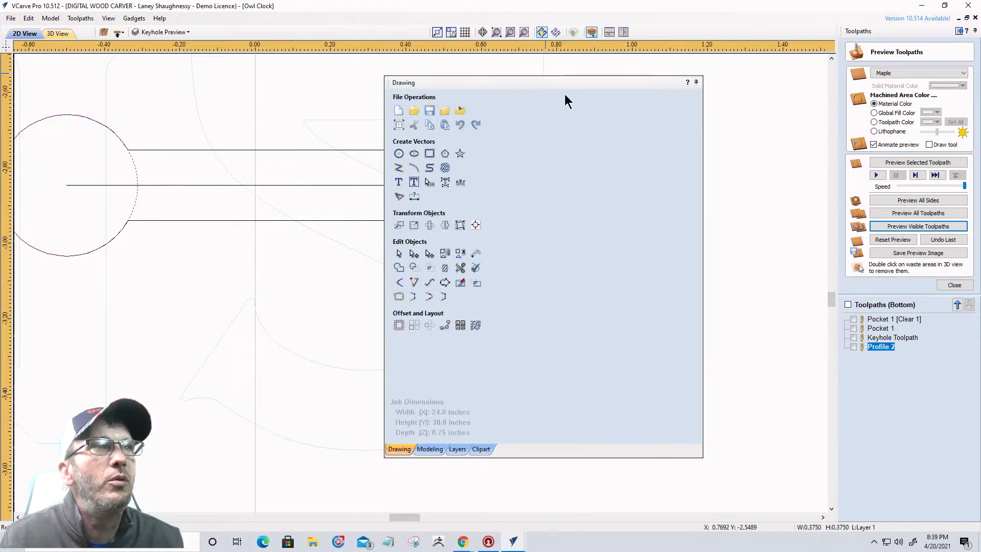
- Dock the drawing tools again and replace the toolpath preview with a new 2D profile toolpath setup
{"action": "double_click", "coordinate": [560, 83]}
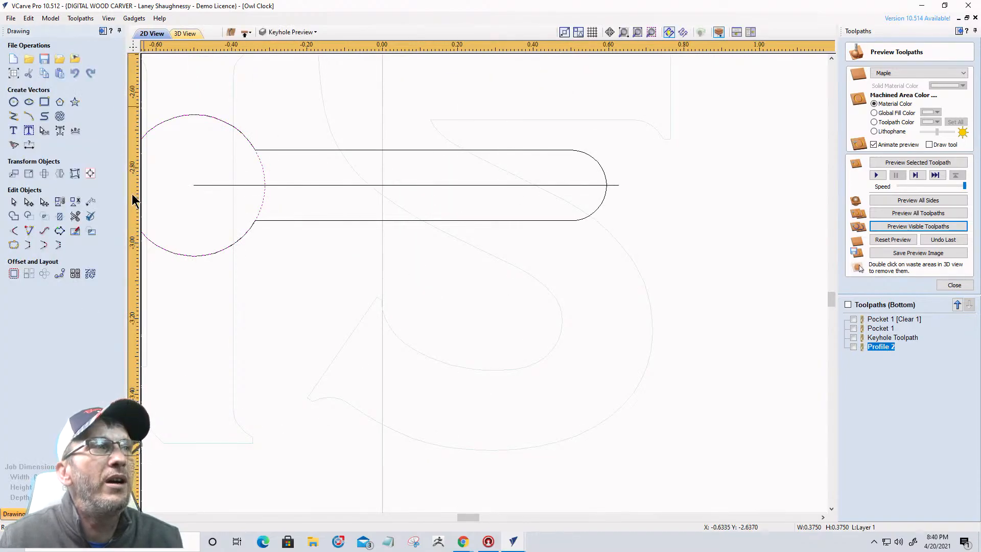
{"action": "left_click", "coordinate": [955, 285]}
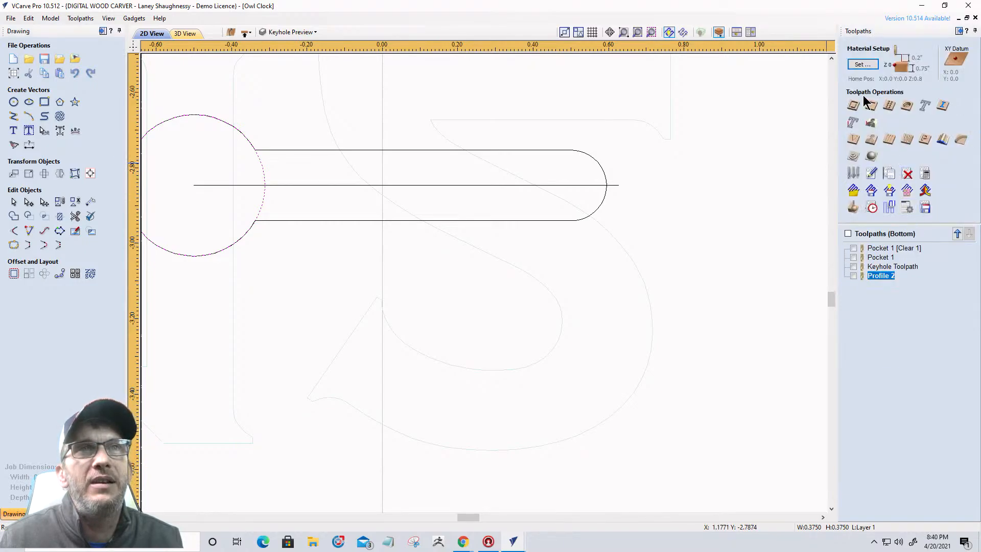
{"action": "left_click", "coordinate": [866, 98]}
{"action": "key", "text": "Tab"}
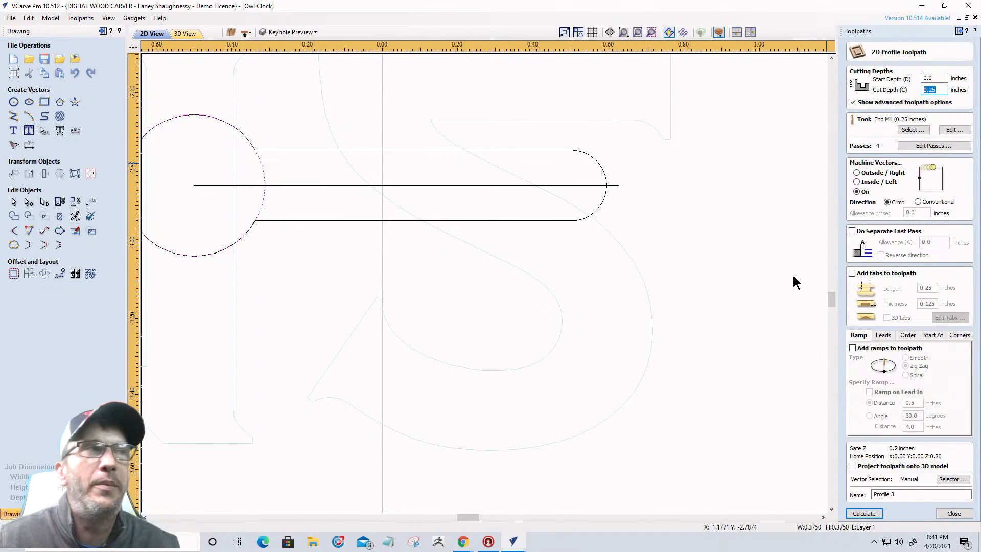
- Draw a circle of 0.375 inch diameter in the empty area below the square pocket, centred at about X -1.70, Y 0.14
{"action": "scroll", "coordinate": [674, 311], "scroll_direction": "down", "scroll_amount": 12}
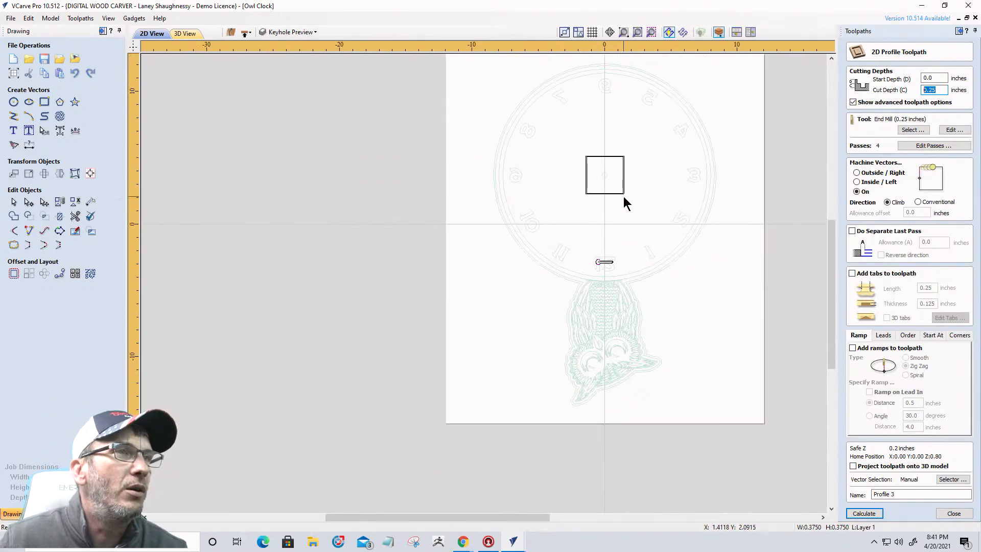
{"action": "scroll", "coordinate": [625, 203], "scroll_direction": "up", "scroll_amount": 5}
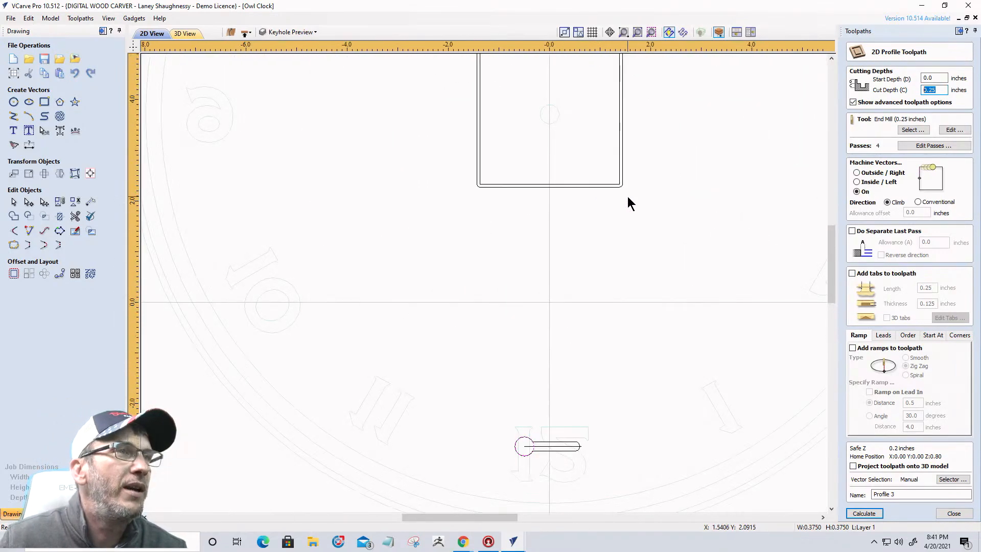
{"action": "left_click", "coordinate": [13, 102]}
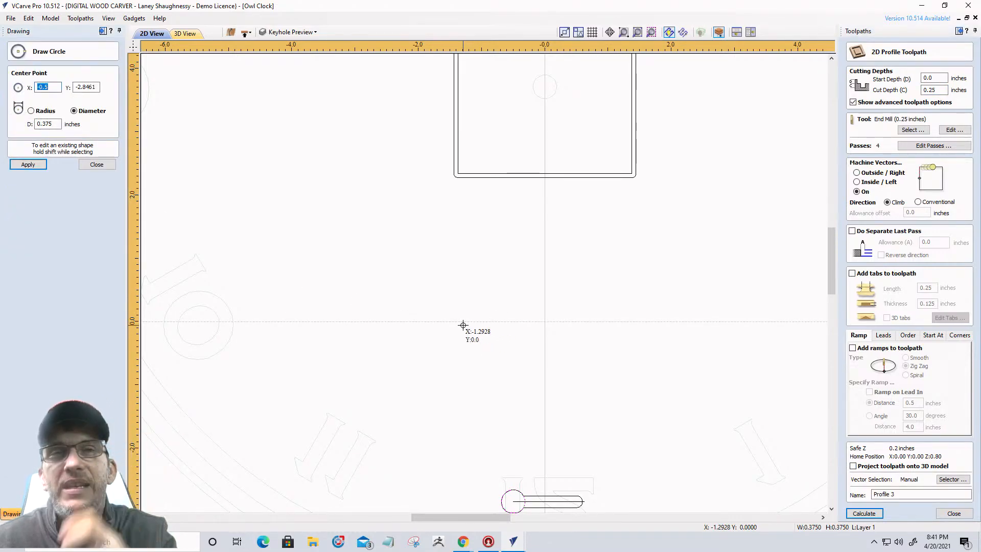
{"action": "left_click", "coordinate": [437, 313]}
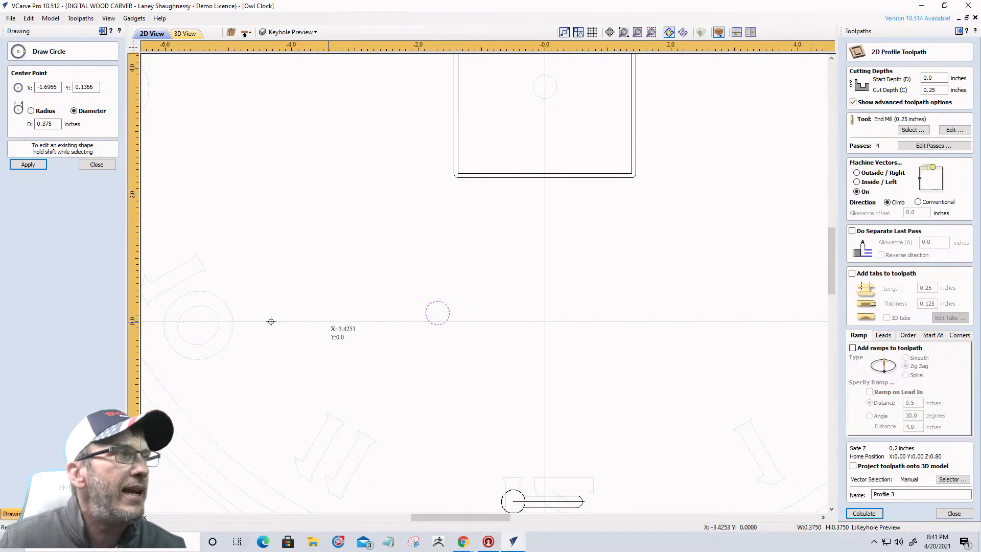
{"action": "left_click", "coordinate": [98, 164]}
- Copy the new circle 1.25 inches along X with a relative move, keeping the original
{"action": "left_click", "coordinate": [438, 321]}
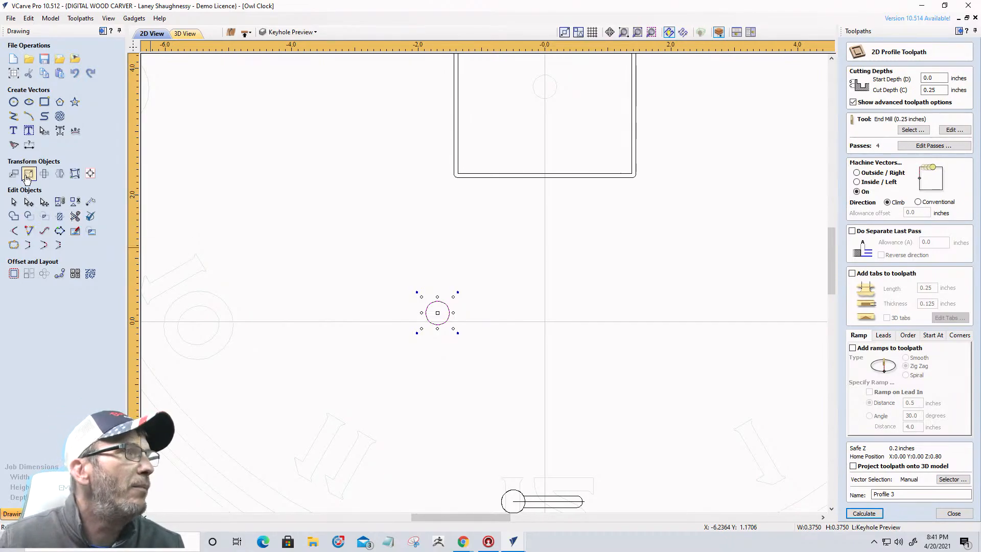
{"action": "left_click", "coordinate": [14, 174]}
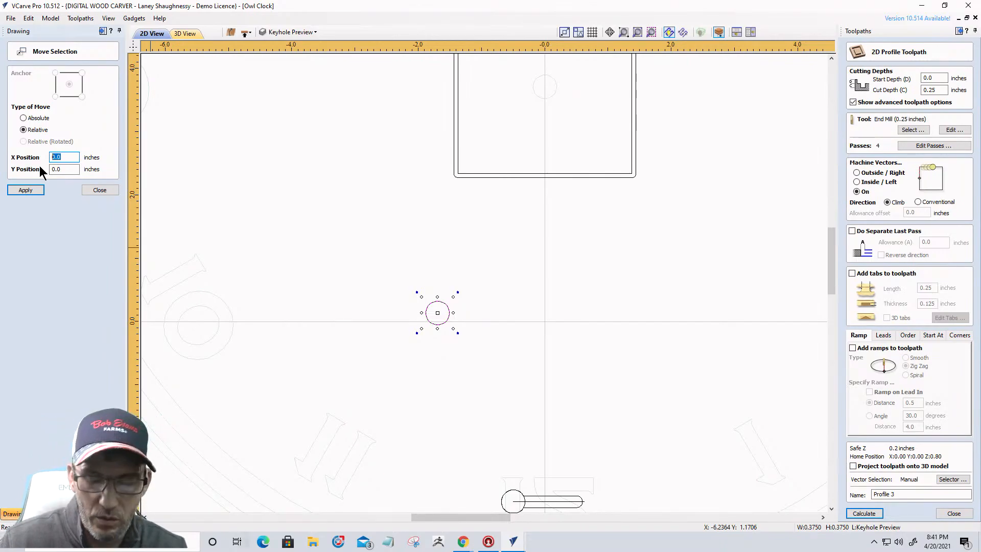
{"action": "type", "text": "1.25"}
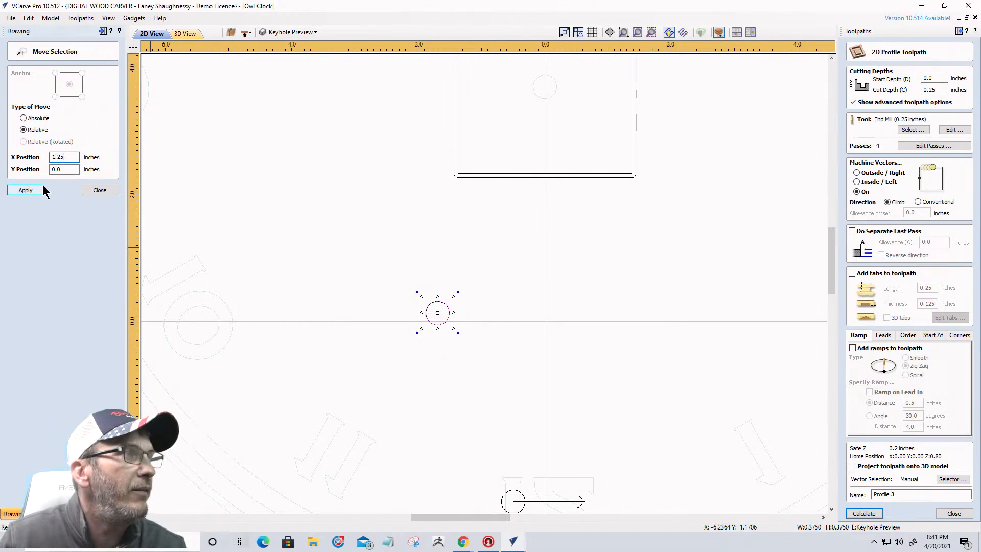
{"action": "left_click", "coordinate": [100, 191]}
{"action": "scroll", "coordinate": [445, 324], "scroll_direction": "up", "scroll_amount": 3}
{"action": "scroll", "coordinate": [725, 239], "scroll_direction": "down", "scroll_amount": 2}
{"action": "scroll", "coordinate": [513, 284], "scroll_direction": "up", "scroll_amount": 1}
{"action": "scroll", "coordinate": [514, 284], "scroll_direction": "up", "scroll_amount": 1}
{"action": "scroll", "coordinate": [528, 274], "scroll_direction": "down", "scroll_amount": 1}
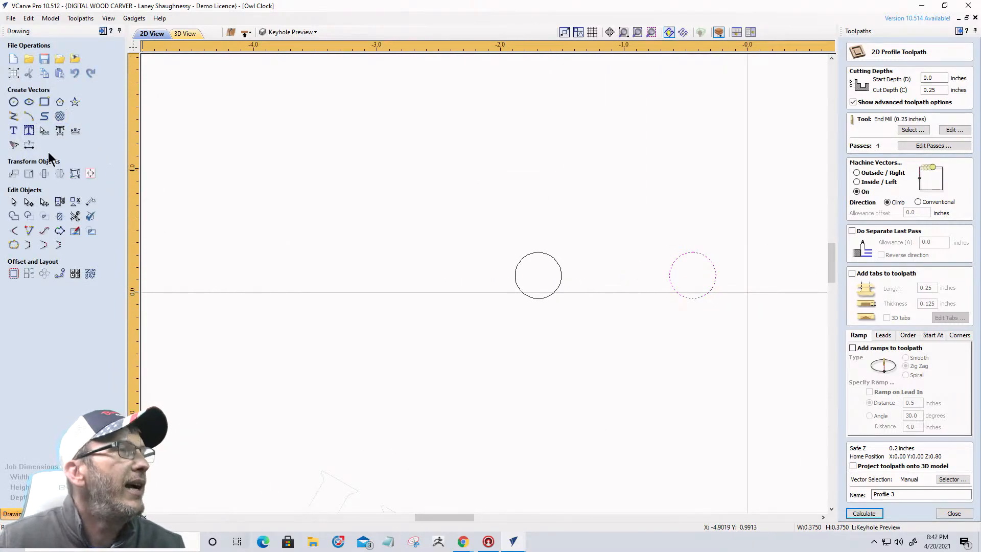
- Try a straight polyline joining the centres of the two circles, and delete it
{"action": "left_click", "coordinate": [45, 116]}
{"action": "scroll", "coordinate": [263, 160], "scroll_direction": "down", "scroll_amount": 2}
{"action": "scroll", "coordinate": [329, 198], "scroll_direction": "up", "scroll_amount": 2}
{"action": "left_click", "coordinate": [427, 225]}
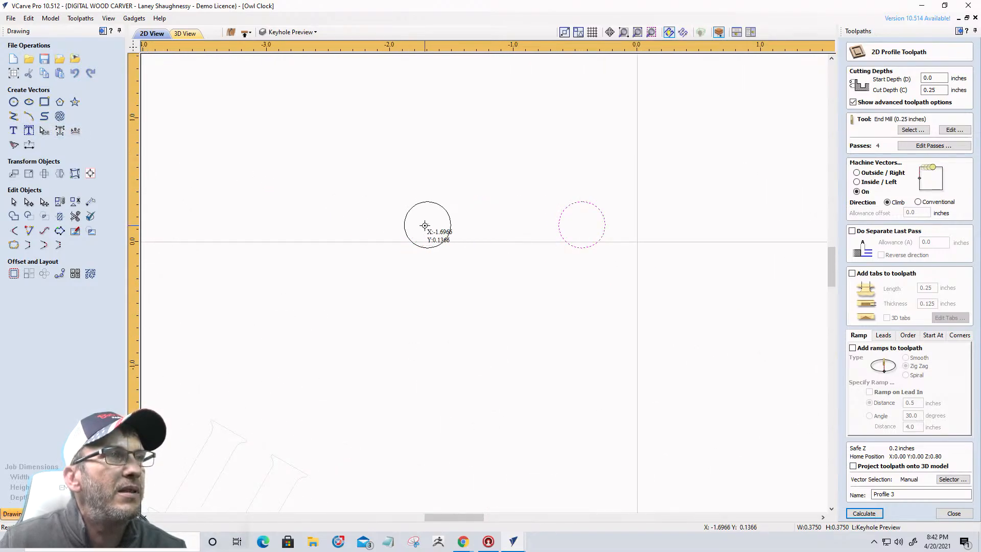
{"action": "left_click", "coordinate": [581, 225]}
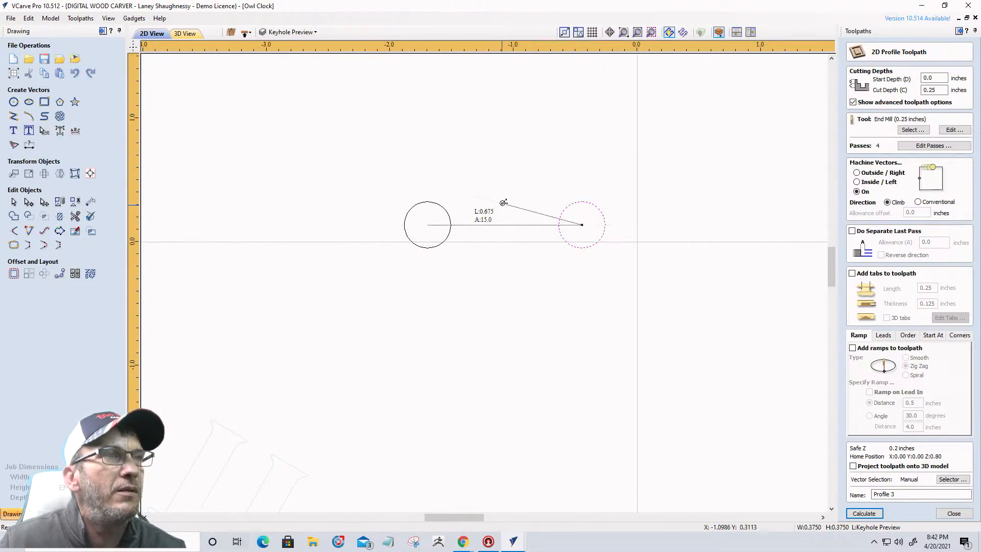
{"action": "right_click", "coordinate": [506, 196]}
{"action": "key", "text": "Delete"}
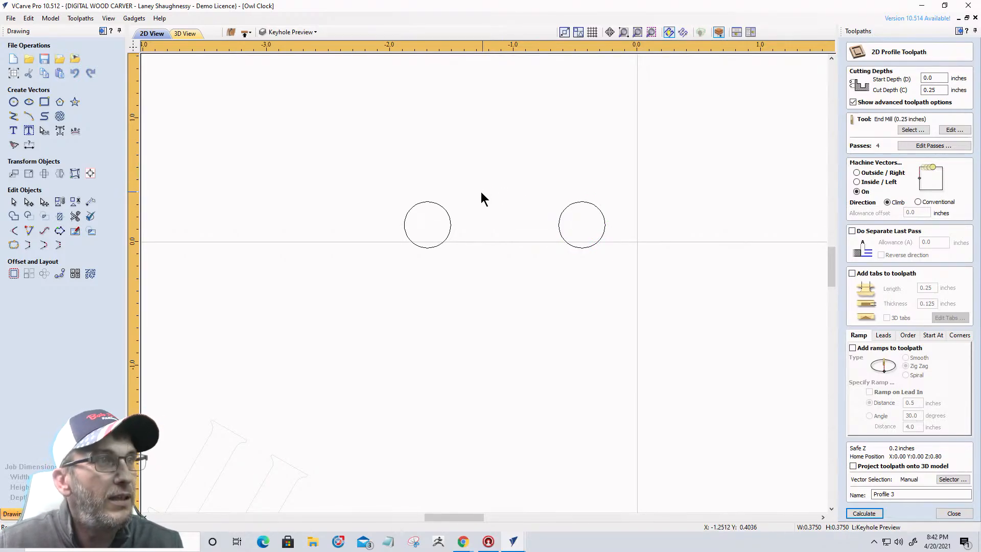
- Draw a three-point arc between the centres of the two circles, bulging upwards by about 0.26 inches
{"action": "left_click", "coordinate": [29, 116]}
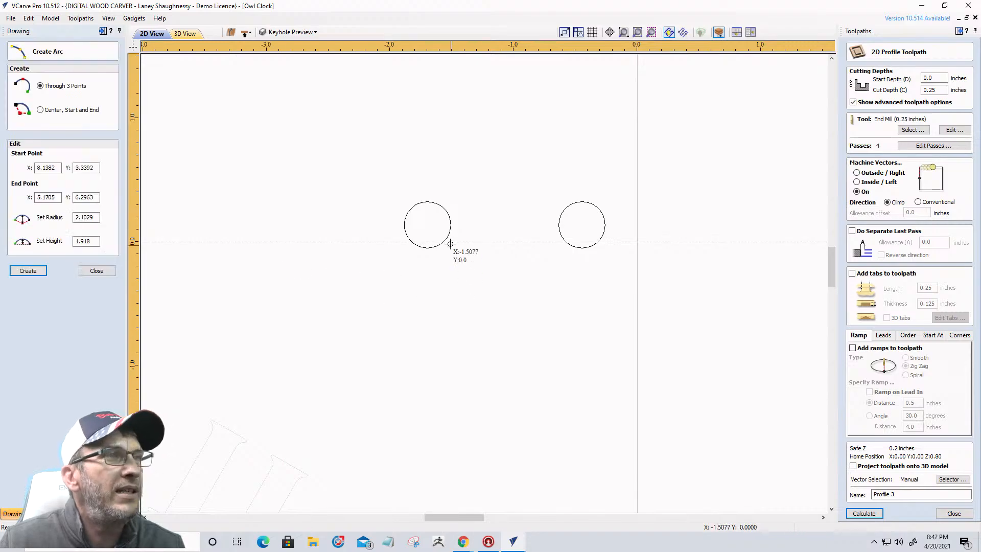
{"action": "left_click", "coordinate": [428, 225]}
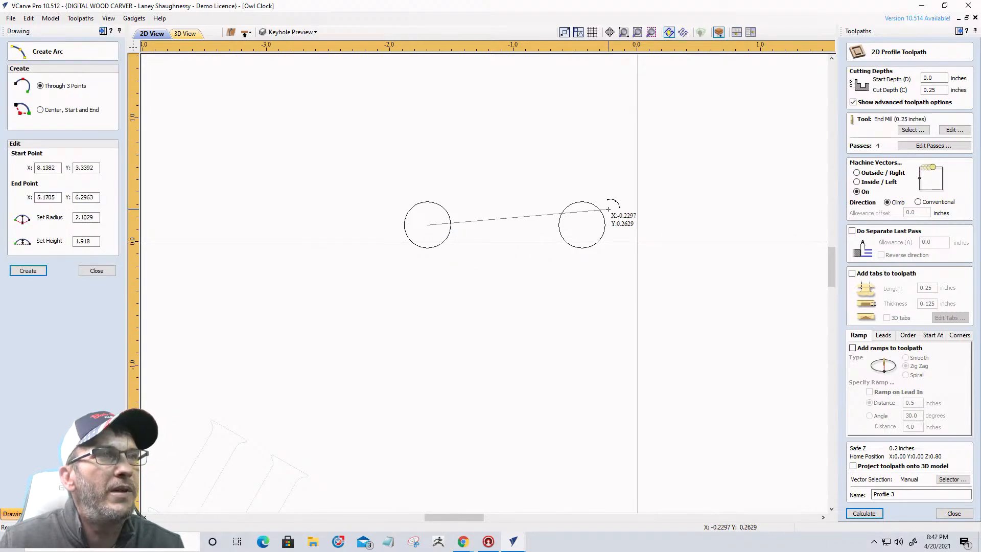
{"action": "left_click", "coordinate": [582, 225]}
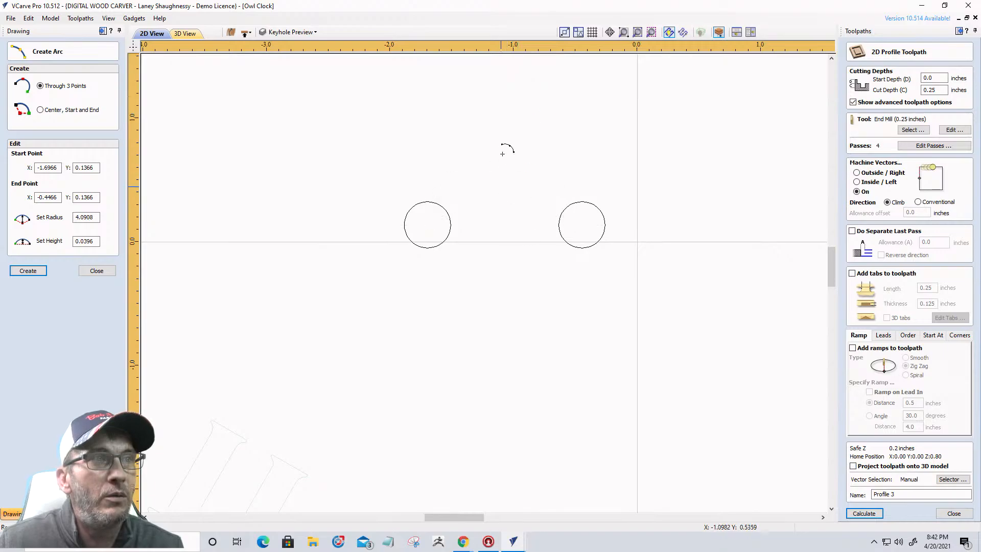
{"action": "left_click", "coordinate": [510, 193]}
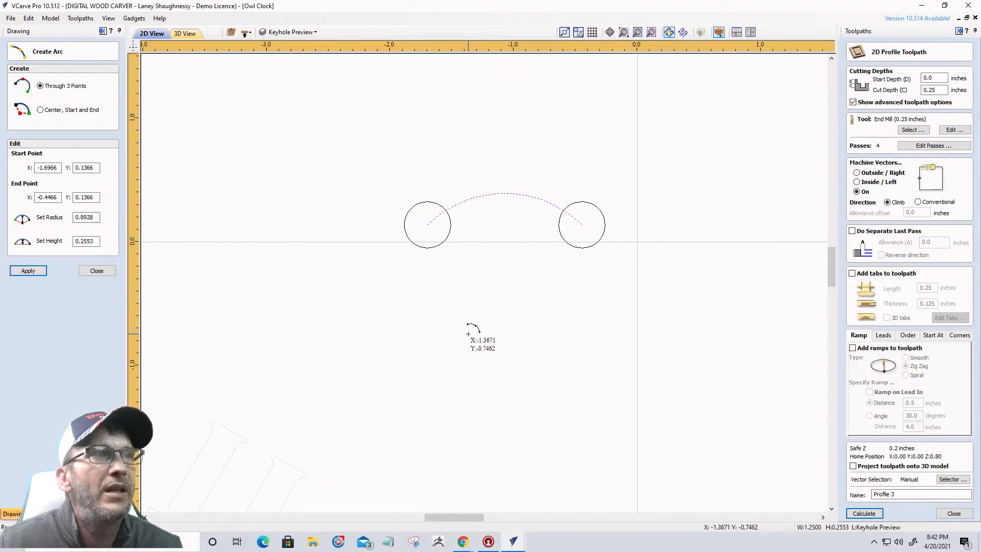
{"action": "left_click", "coordinate": [97, 270]}
- Offset the arc inwards/left by 0.001 inches, keeping the original and selecting the new vector
{"action": "left_click", "coordinate": [508, 194]}
{"action": "scroll", "coordinate": [506, 193], "scroll_direction": "up", "scroll_amount": 3}
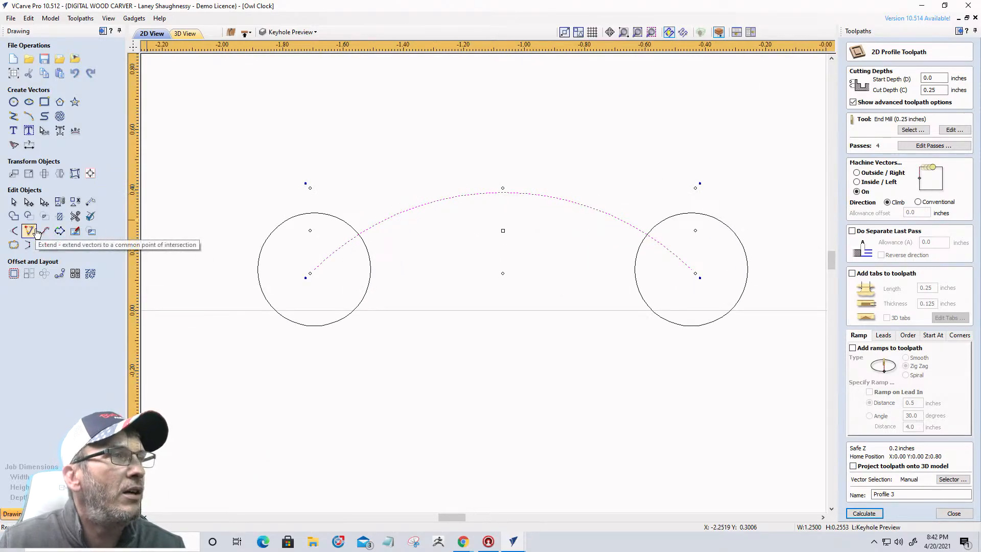
{"action": "left_click", "coordinate": [14, 272]}
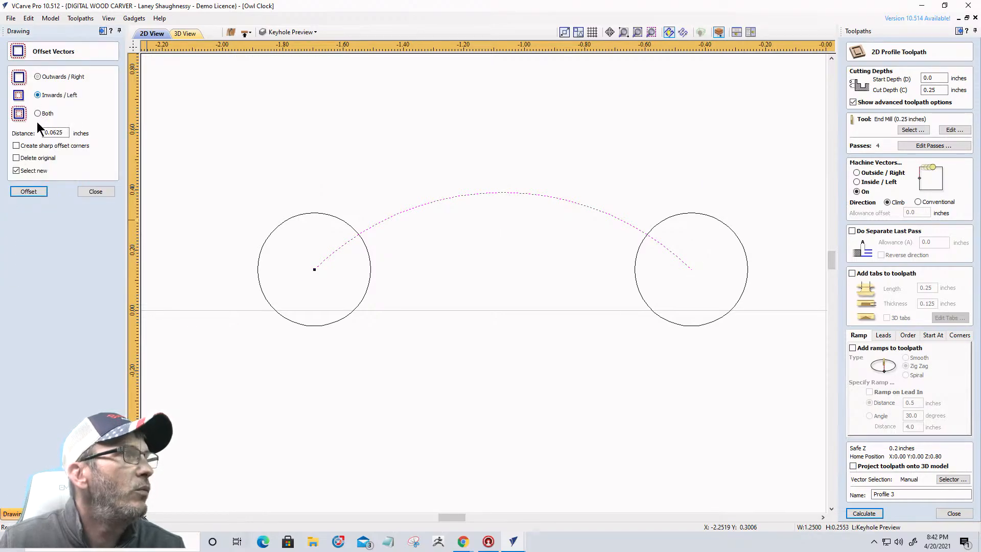
{"action": "left_click_drag", "start_coordinate": [65, 132], "coordinate": [24, 141]}
{"action": "type", "text": "01"}
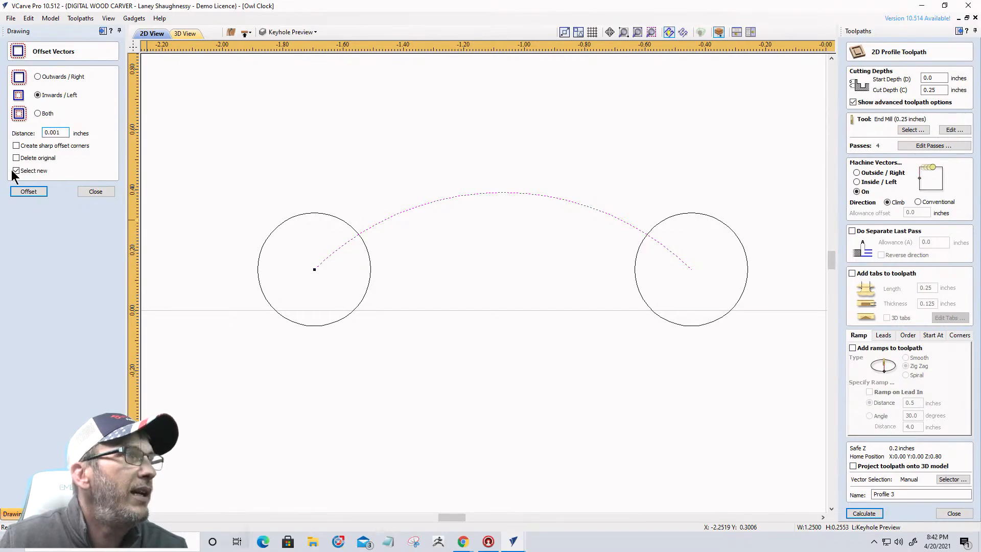
{"action": "left_click", "coordinate": [25, 192]}
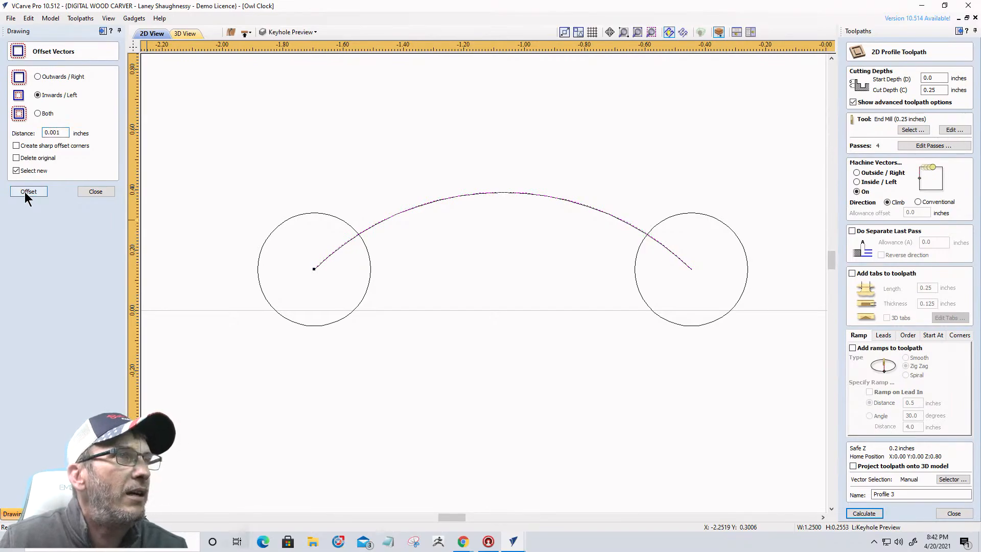
{"action": "left_click", "coordinate": [96, 192]}
- Try to join the arc and its offset copy at their ends inside the second circle by merging the end points
{"action": "scroll", "coordinate": [701, 271], "scroll_direction": "up", "scroll_amount": 4}
{"action": "scroll", "coordinate": [633, 245], "scroll_direction": "up", "scroll_amount": 7}
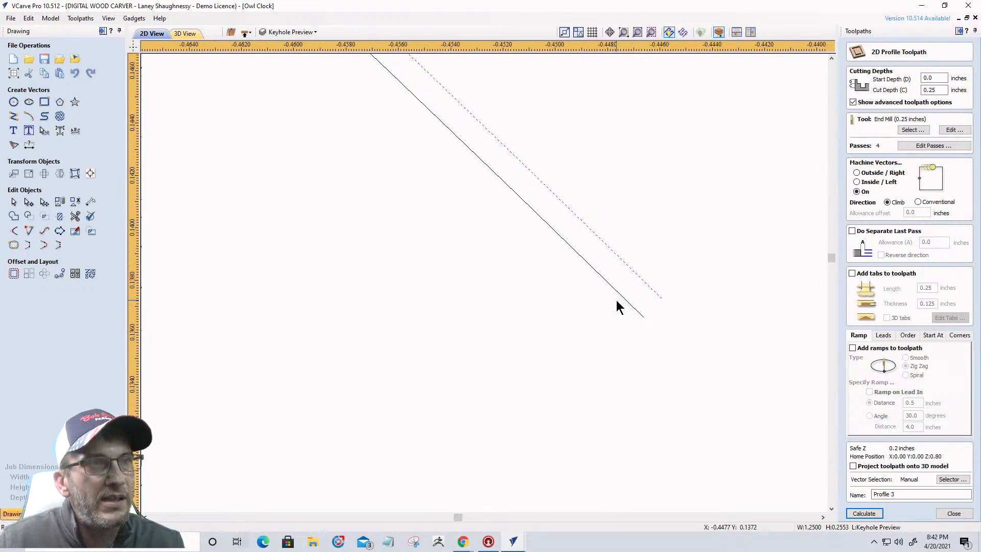
{"action": "left_click", "coordinate": [620, 297], "text": "shift"}
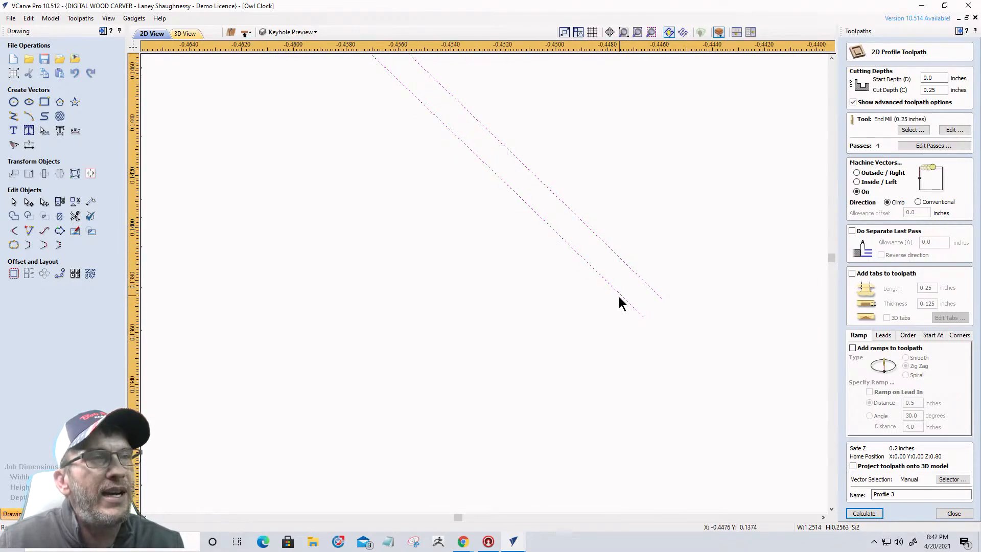
{"action": "left_click", "coordinate": [28, 247]}
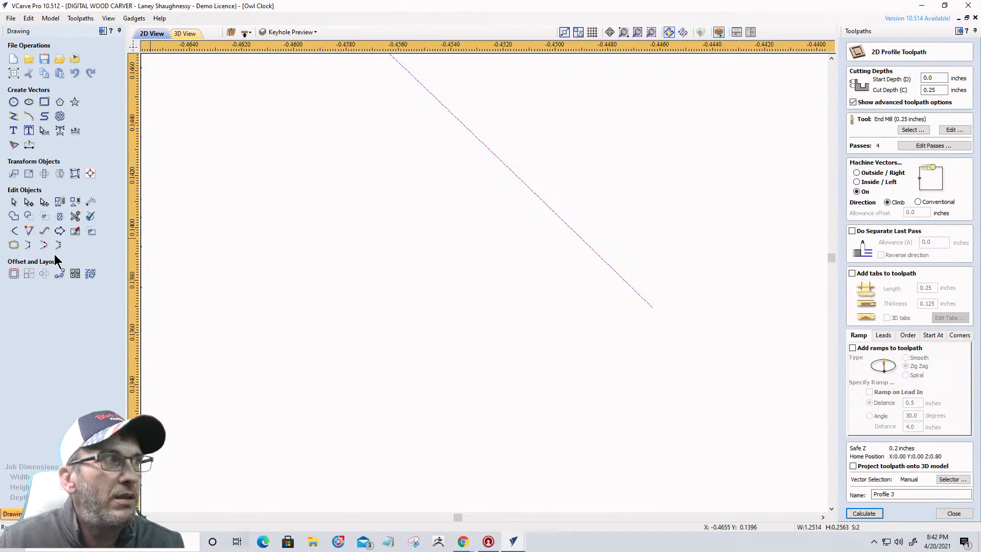
- Select the arc and its offset copy near the first circle's centre and join them into one vector by merging end points
{"action": "scroll", "coordinate": [312, 284], "scroll_direction": "down", "scroll_amount": 10}
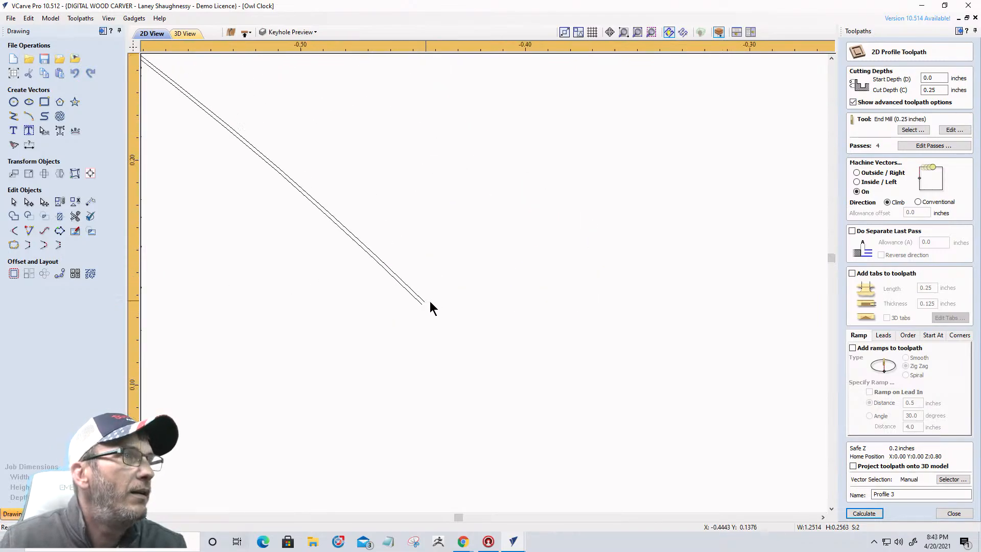
{"action": "scroll", "coordinate": [268, 268], "scroll_direction": "up", "scroll_amount": 3}
{"action": "scroll", "coordinate": [278, 262], "scroll_direction": "down", "scroll_amount": 3}
{"action": "scroll", "coordinate": [291, 296], "scroll_direction": "up", "scroll_amount": 6}
{"action": "scroll", "coordinate": [316, 257], "scroll_direction": "up", "scroll_amount": 8}
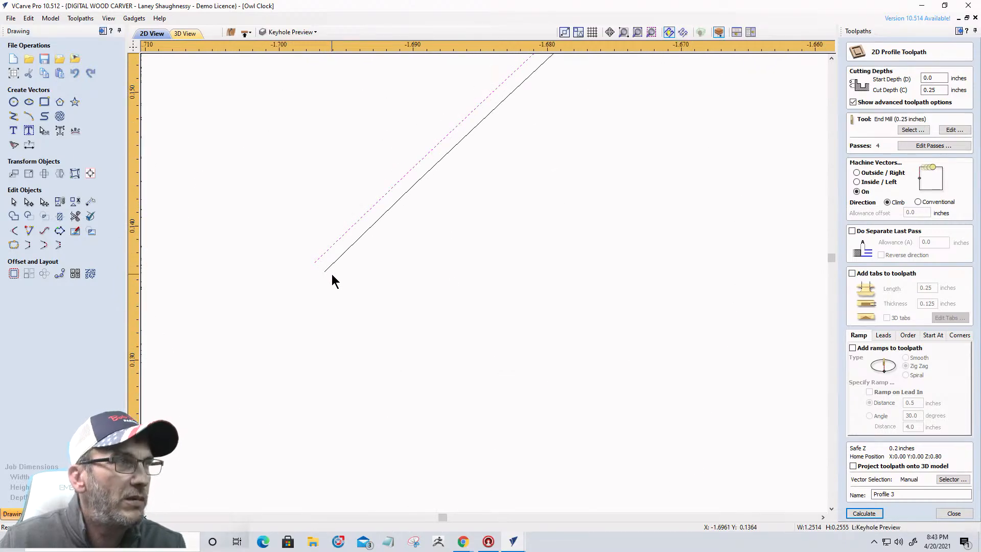
{"action": "left_click", "coordinate": [330, 268], "text": "shift"}
{"action": "left_click", "coordinate": [29, 246]}
{"action": "scroll", "coordinate": [325, 294], "scroll_direction": "down", "scroll_amount": 10}
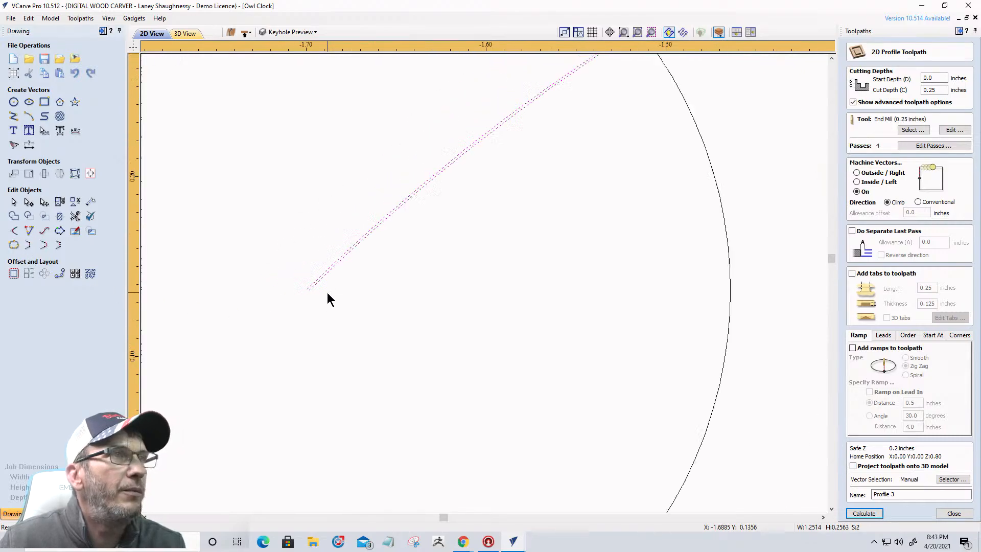
- Examine the joined arcs along the curve and at the second circle's centre for gaps between the two lines
{"action": "scroll", "coordinate": [728, 309], "scroll_direction": "up", "scroll_amount": 10}
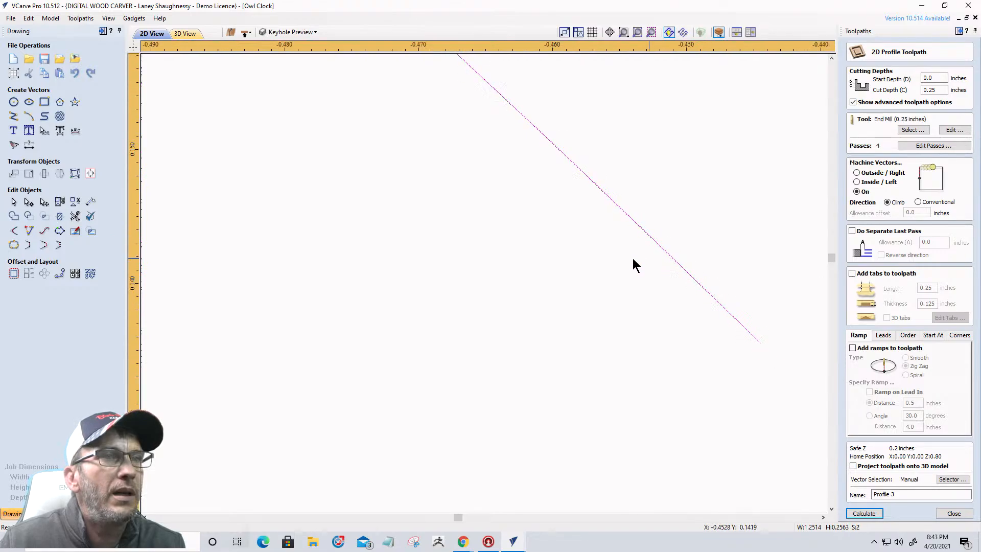
{"action": "scroll", "coordinate": [616, 255], "scroll_direction": "down", "scroll_amount": 8}
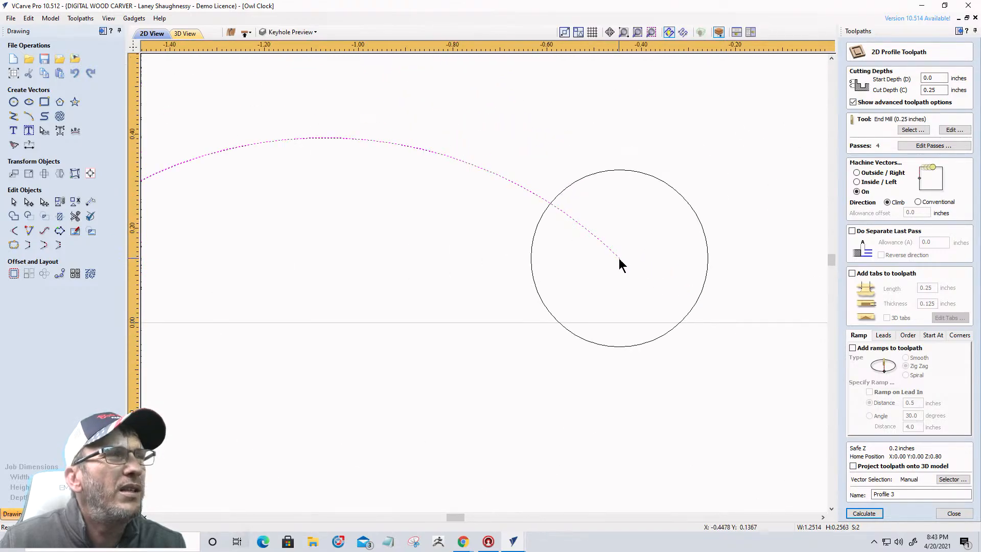
{"action": "scroll", "coordinate": [619, 259], "scroll_direction": "up", "scroll_amount": 10}
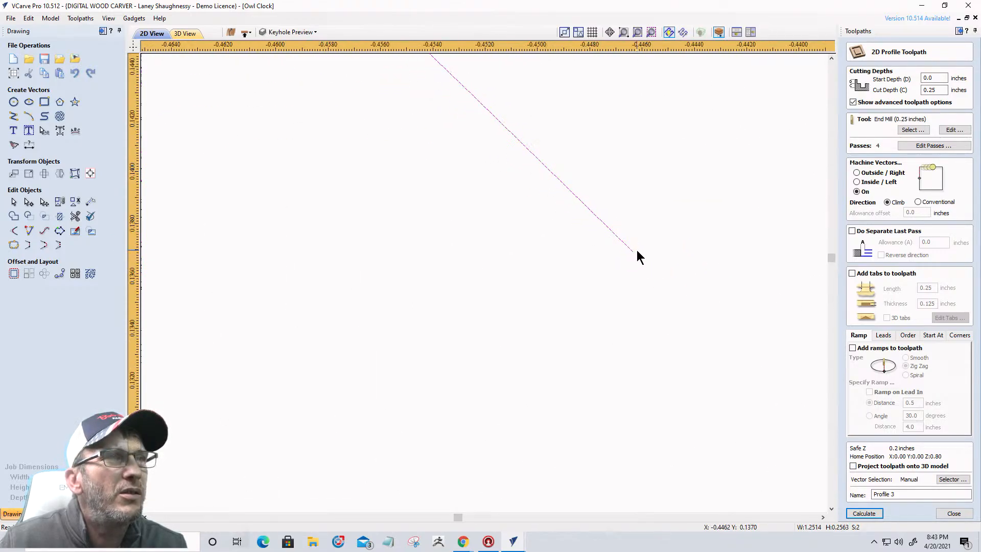
{"action": "scroll", "coordinate": [637, 250], "scroll_direction": "down", "scroll_amount": 15}
{"action": "scroll", "coordinate": [637, 252], "scroll_direction": "up", "scroll_amount": 5}
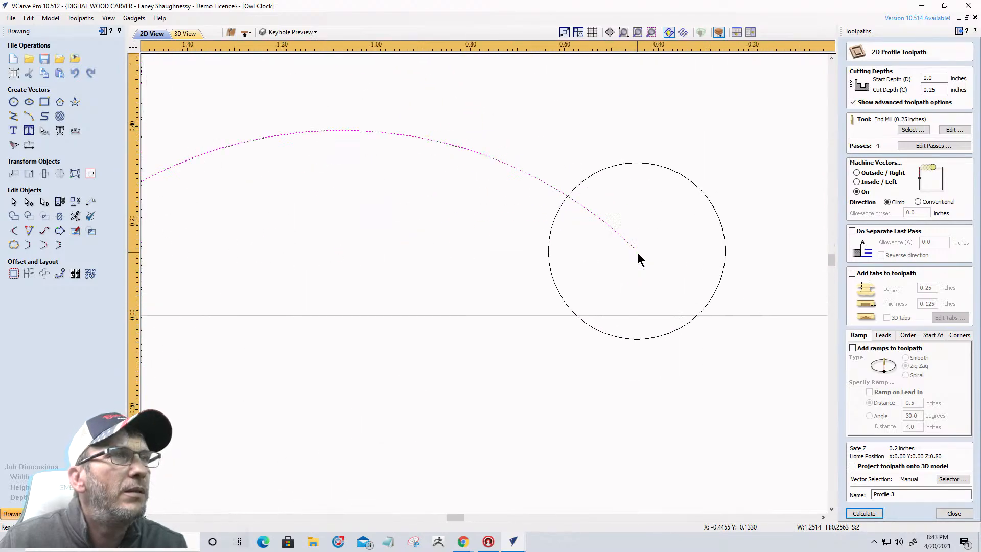
{"action": "scroll", "coordinate": [637, 252], "scroll_direction": "down", "scroll_amount": 3}
{"action": "scroll", "coordinate": [534, 213], "scroll_direction": "up", "scroll_amount": 7}
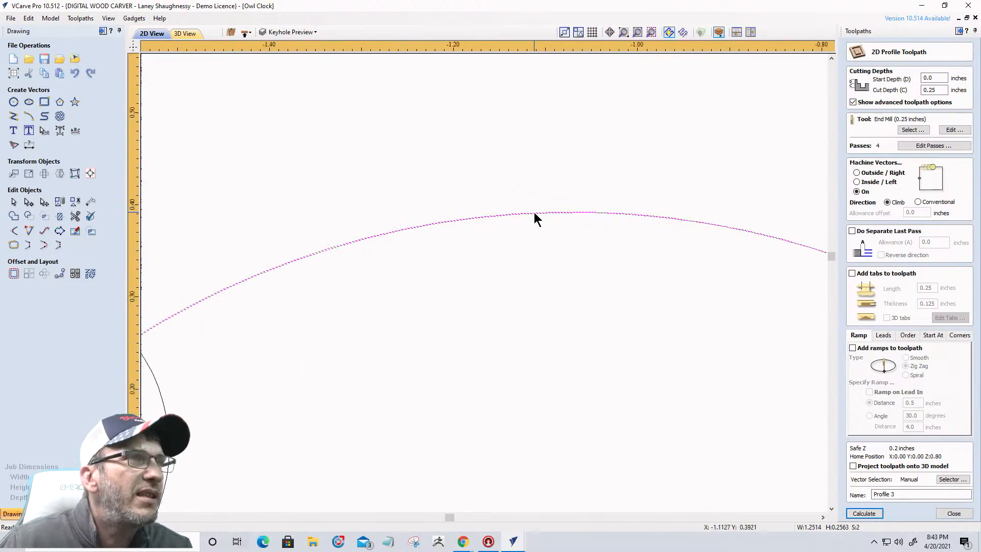
{"action": "scroll", "coordinate": [534, 216], "scroll_direction": "down", "scroll_amount": 3}
{"action": "scroll", "coordinate": [328, 284], "scroll_direction": "down", "scroll_amount": 4}
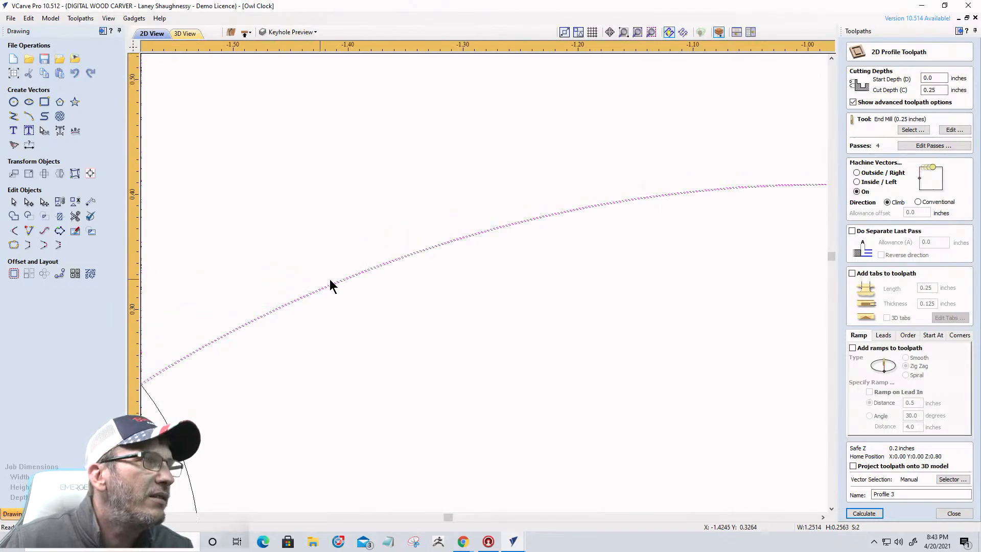
- Close the joined arc vector at its open end in the first circle and keep it selected
{"action": "scroll", "coordinate": [351, 275], "scroll_direction": "down", "scroll_amount": 1}
{"action": "left_click", "coordinate": [14, 201]}
{"action": "left_click", "coordinate": [262, 333]}
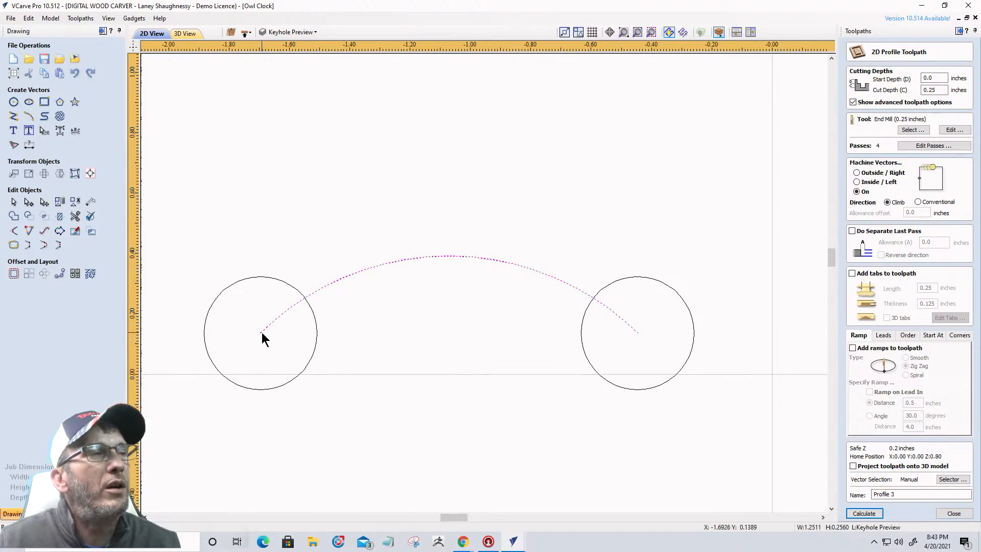
- Show the nodes of the closed arc vector and examine its end at the first circle's centre and its midpoint
{"action": "scroll", "coordinate": [227, 317], "scroll_direction": "up", "scroll_amount": 3}
{"action": "left_click", "coordinate": [28, 202]}
{"action": "scroll", "coordinate": [212, 330], "scroll_direction": "up", "scroll_amount": 5}
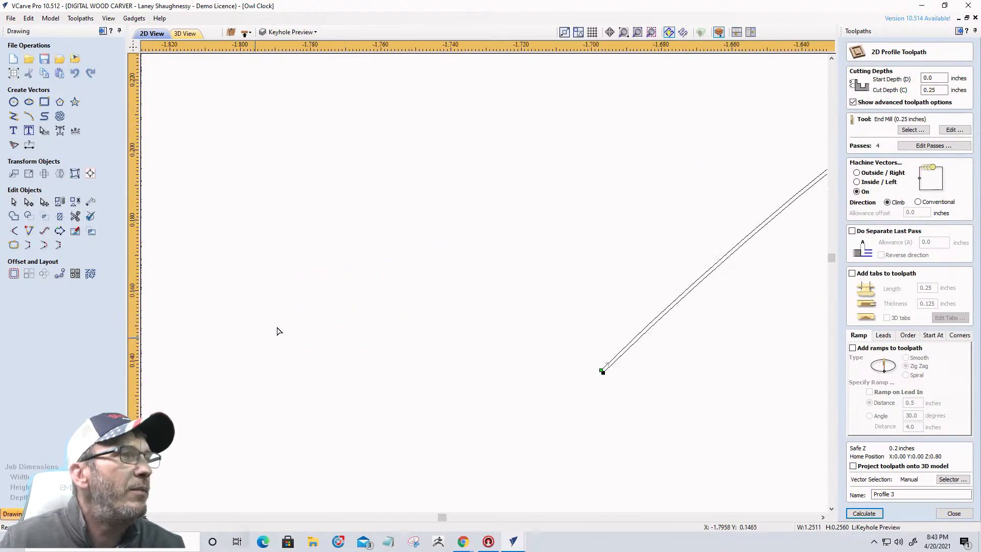
{"action": "scroll", "coordinate": [573, 445], "scroll_direction": "up", "scroll_amount": 3}
{"action": "scroll", "coordinate": [673, 307], "scroll_direction": "up", "scroll_amount": 2}
{"action": "scroll", "coordinate": [267, 199], "scroll_direction": "down", "scroll_amount": 1}
{"action": "scroll", "coordinate": [305, 217], "scroll_direction": "down", "scroll_amount": 9}
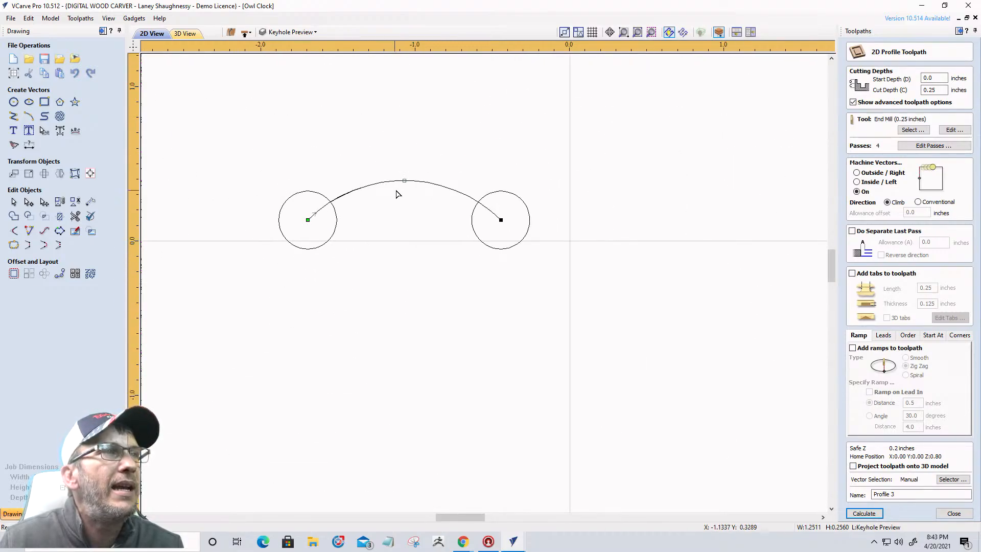
- Draw a vertical line about 0.65 inches long crossing the closed arc vector at its midpoint, and select the arc vector
{"action": "left_click", "coordinate": [14, 116]}
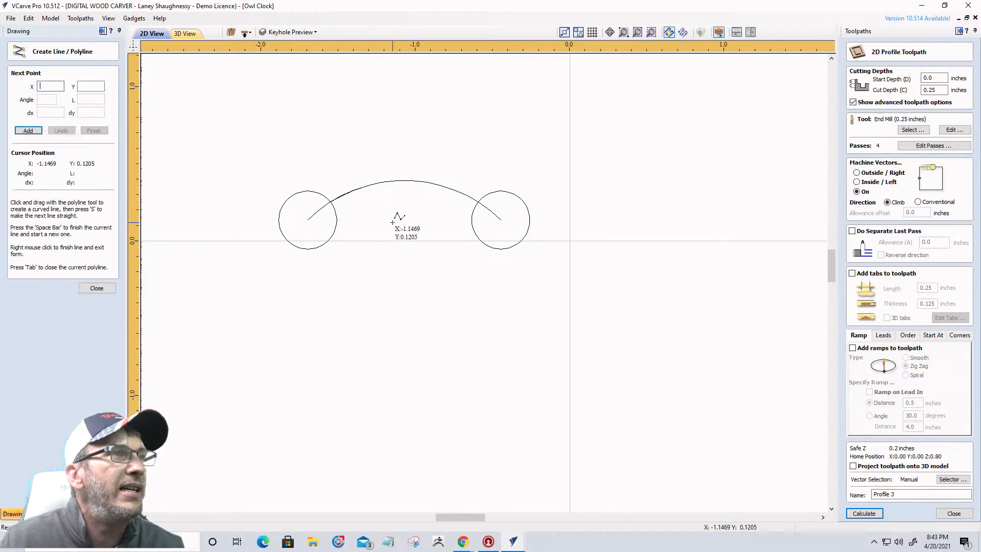
{"action": "left_click", "coordinate": [404, 180]}
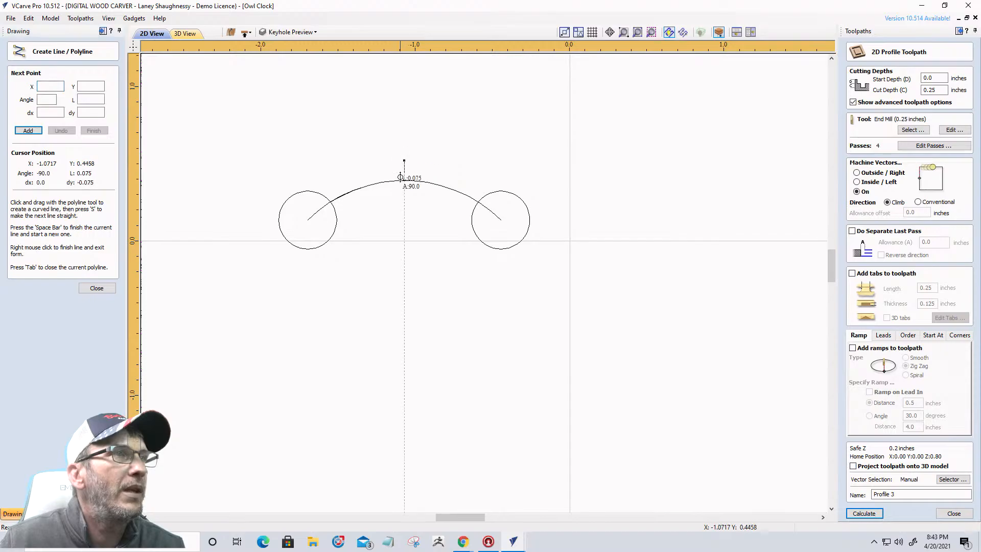
{"action": "left_click", "coordinate": [405, 260]}
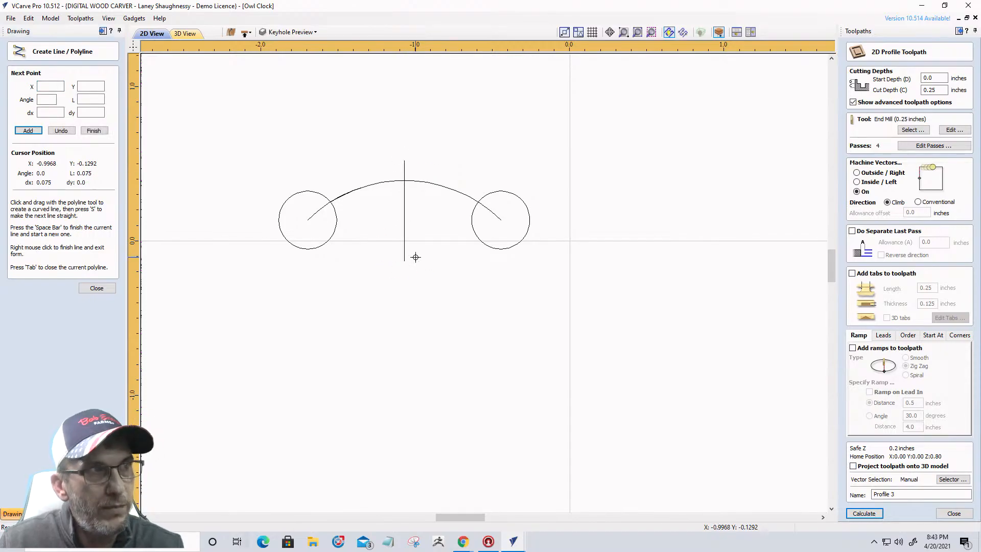
{"action": "left_click", "coordinate": [97, 288]}
{"action": "left_click", "coordinate": [348, 193]}
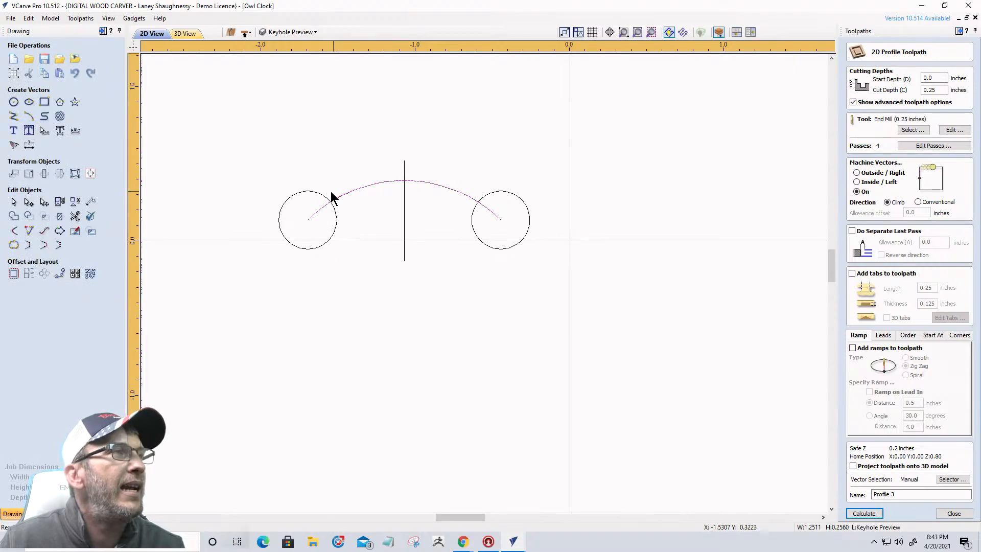
- Mirror a copy of the arc about the vertical line midway between the two circles
{"action": "left_click", "coordinate": [60, 174]}
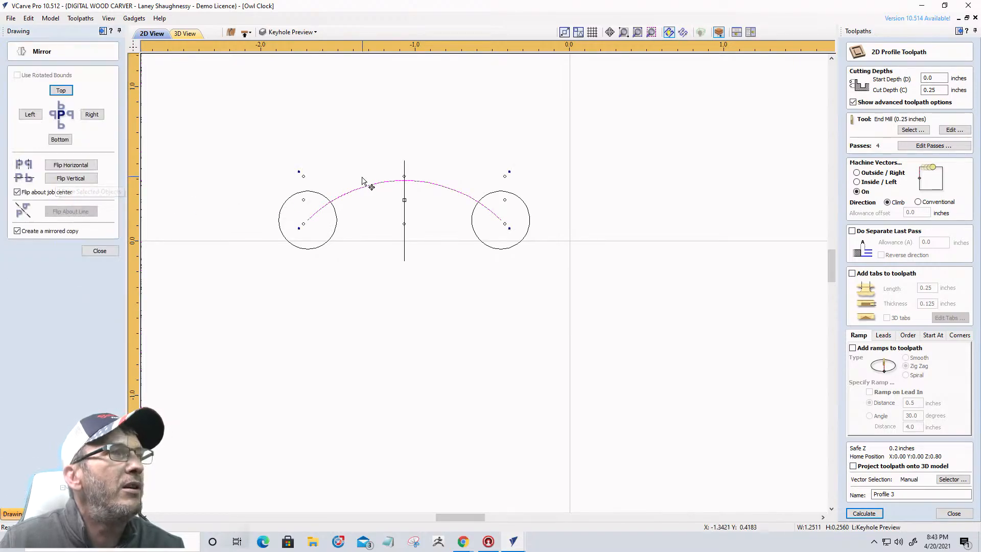
{"action": "left_click", "coordinate": [404, 219], "text": "shift"}
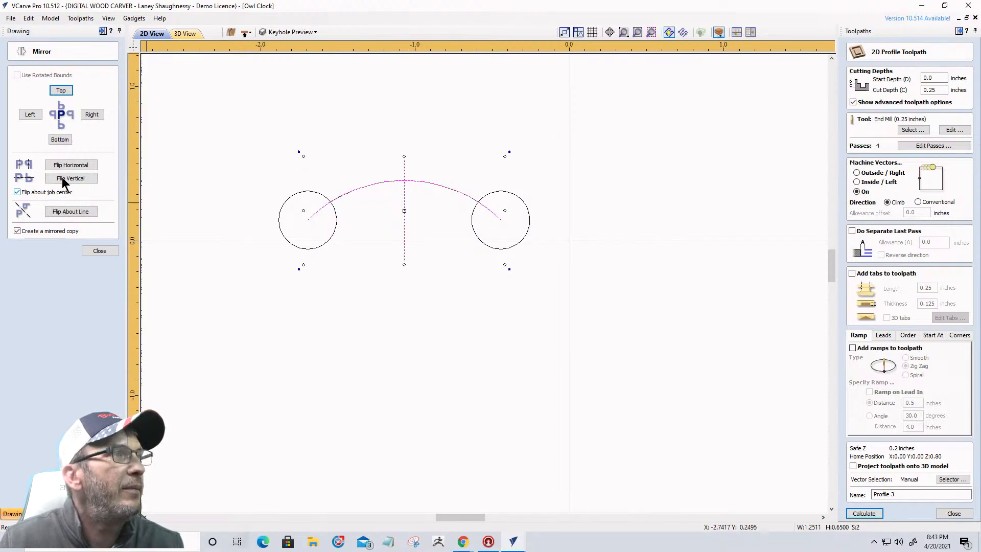
{"action": "left_click", "coordinate": [60, 212]}
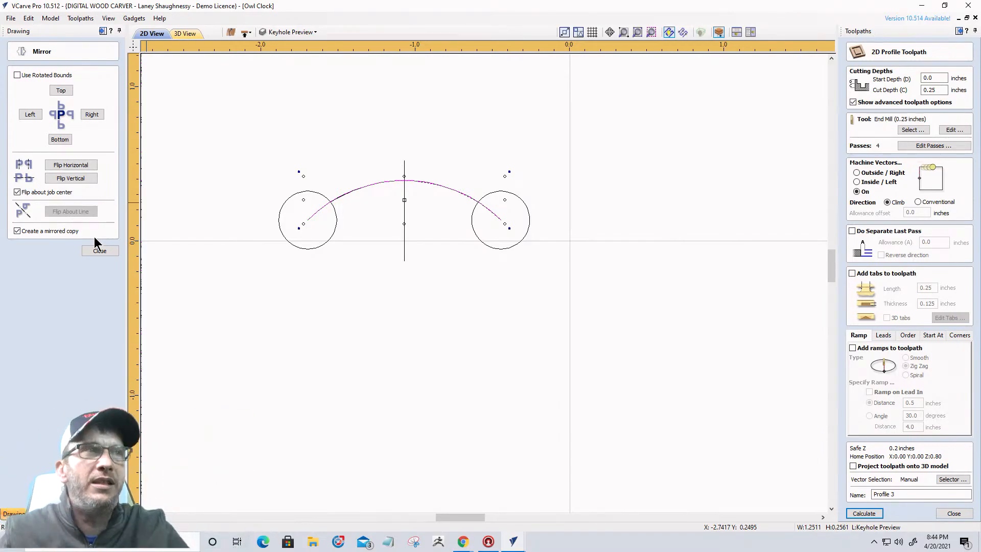
{"action": "left_click", "coordinate": [92, 254]}
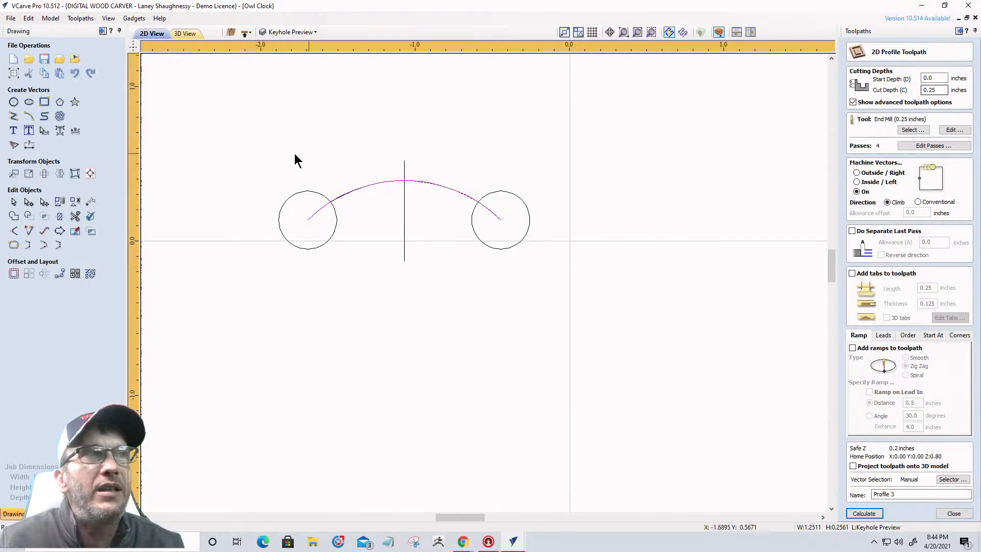
- Calculate the Profile 3 toolpath on the original arc, with the cutter running on the vector
{"action": "scroll", "coordinate": [296, 215], "scroll_direction": "up", "scroll_amount": 5}
{"action": "scroll", "coordinate": [403, 261], "scroll_direction": "down", "scroll_amount": 3}
{"action": "scroll", "coordinate": [294, 269], "scroll_direction": "up", "scroll_amount": 10}
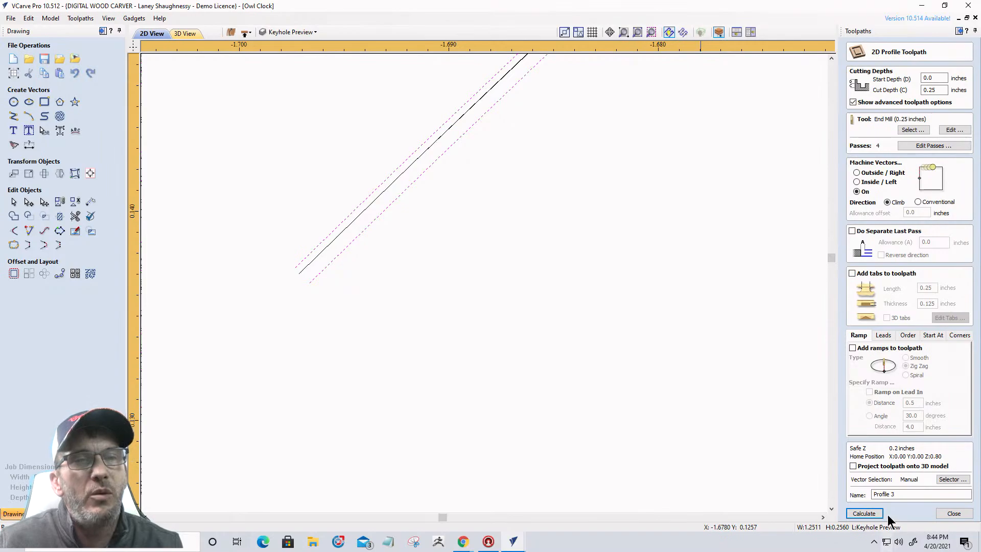
{"action": "left_click", "coordinate": [868, 516]}
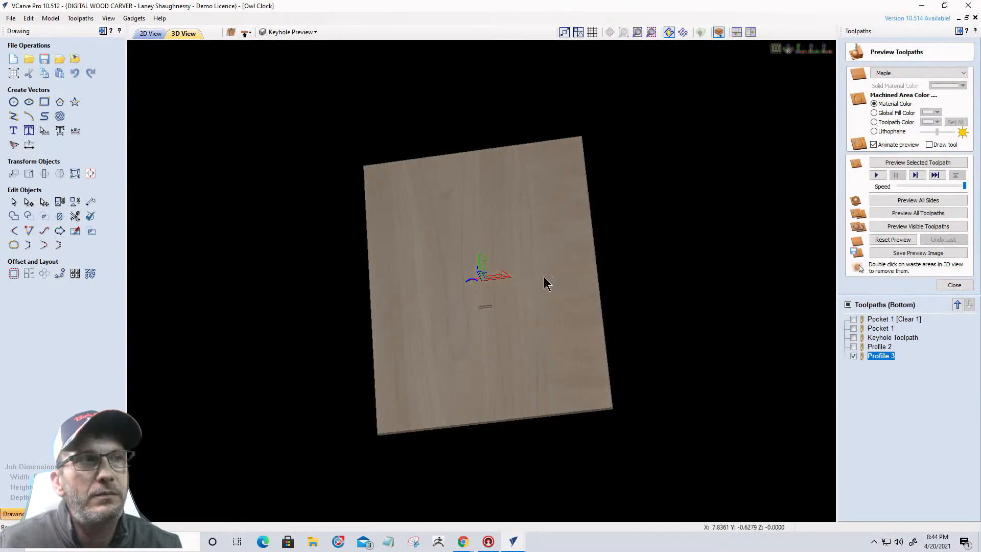
- Reset the 3D material preview and simulate only the Profile 3 toolpath
{"action": "scroll", "coordinate": [480, 325], "scroll_direction": "up", "scroll_amount": 6}
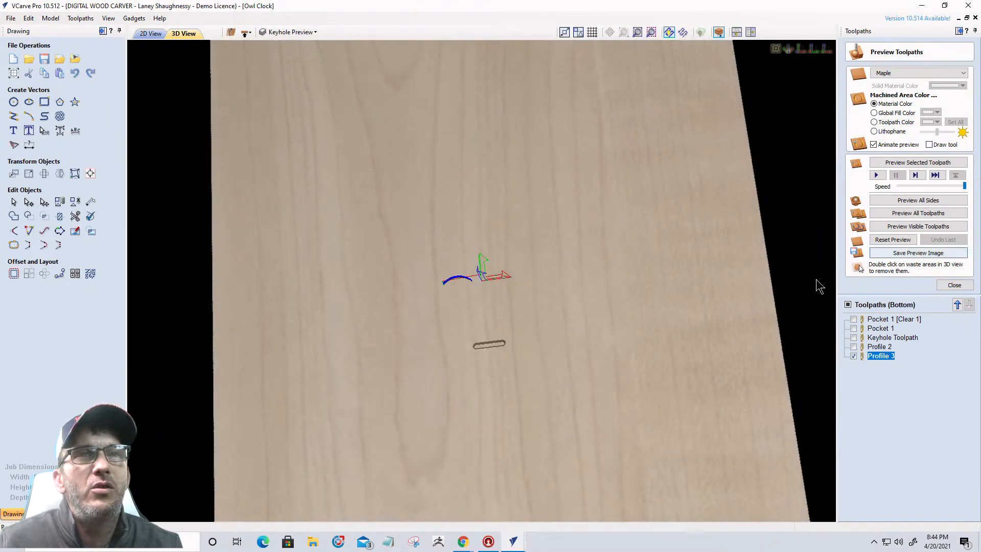
{"action": "scroll", "coordinate": [542, 302], "scroll_direction": "up", "scroll_amount": 2}
{"action": "scroll", "coordinate": [880, 238], "scroll_direction": "up", "scroll_amount": 1}
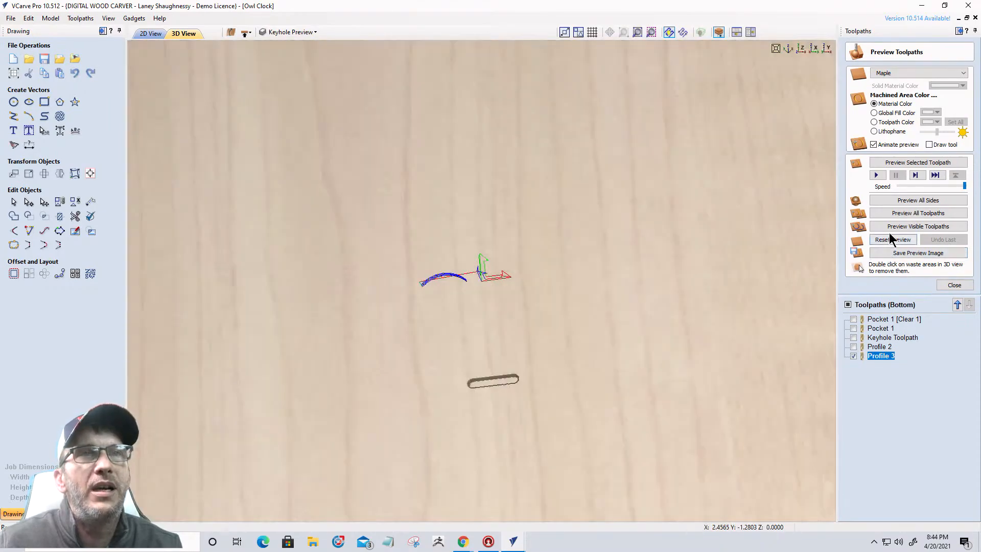
{"action": "left_click", "coordinate": [888, 241]}
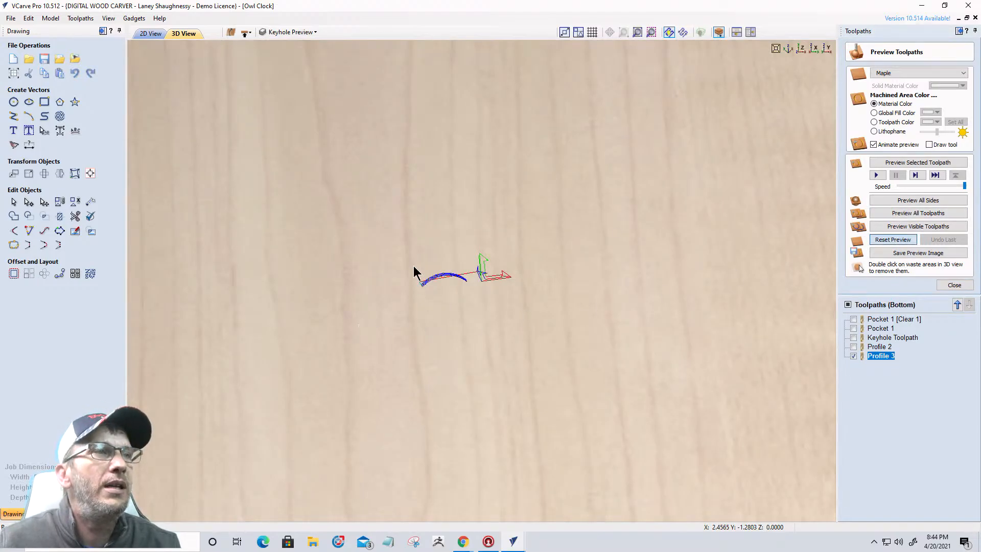
{"action": "double_click", "coordinate": [419, 288]}
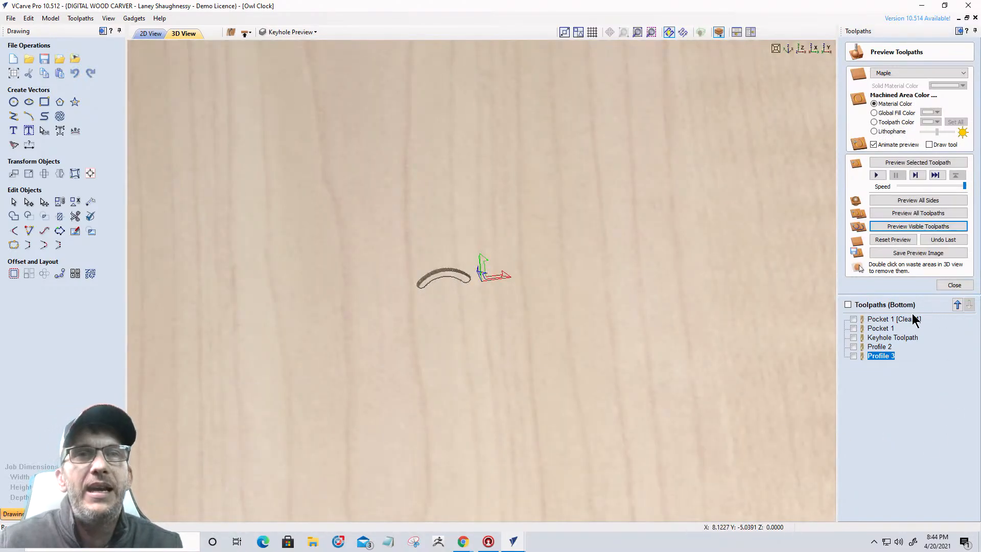
- Duplicate the Profile 3 toolpath and recalculate the duplicate on the mirrored arc
{"action": "right_click", "coordinate": [872, 357]}
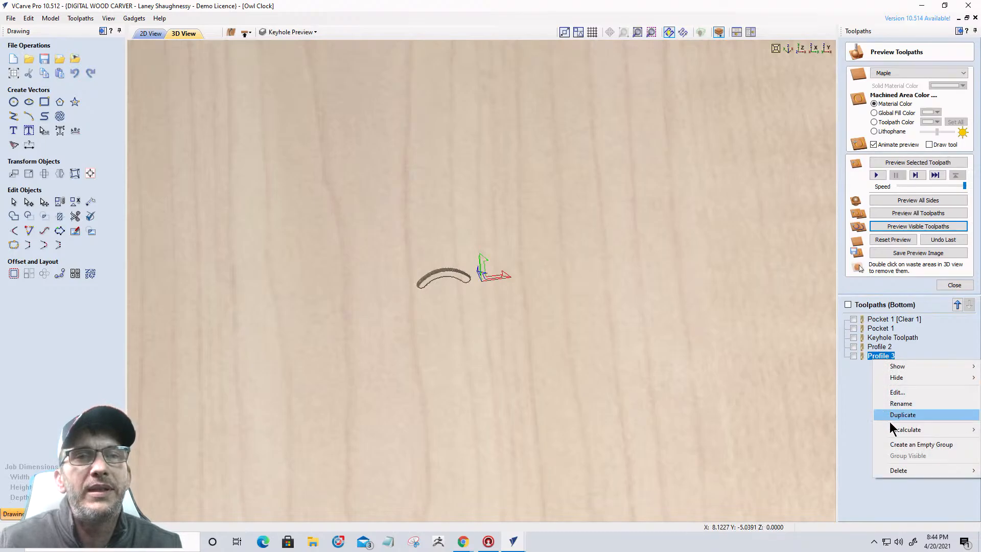
{"action": "left_click", "coordinate": [890, 416]}
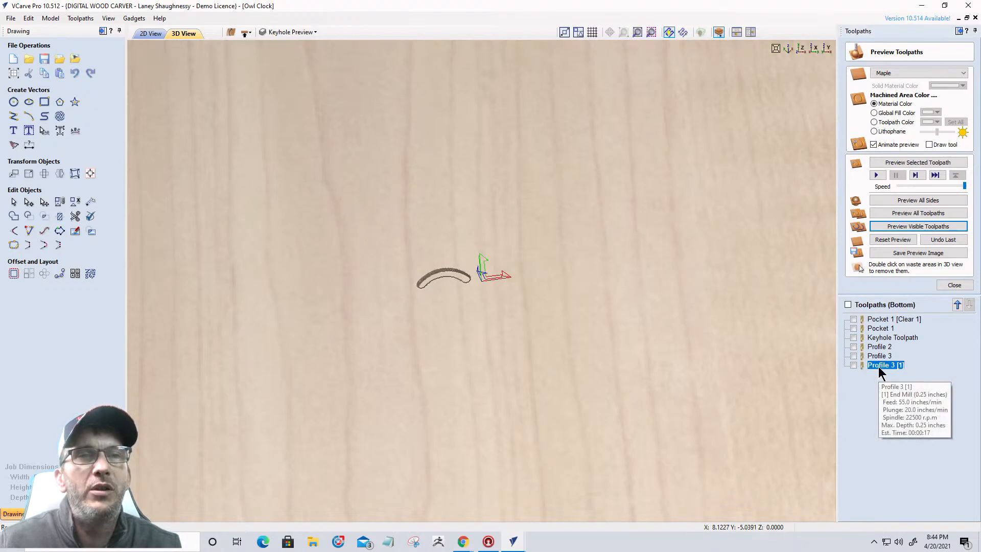
{"action": "left_click", "coordinate": [152, 33]}
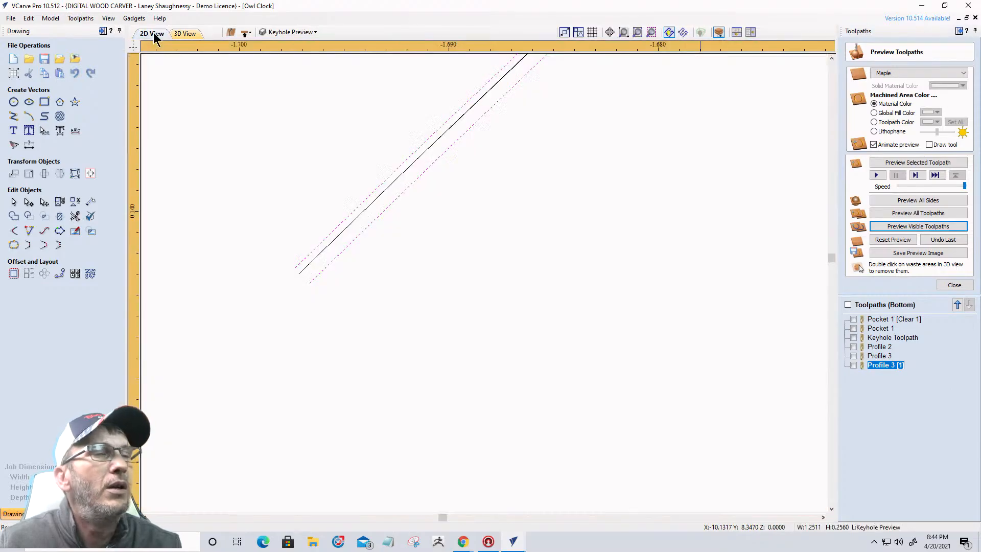
{"action": "double_click", "coordinate": [873, 366]}
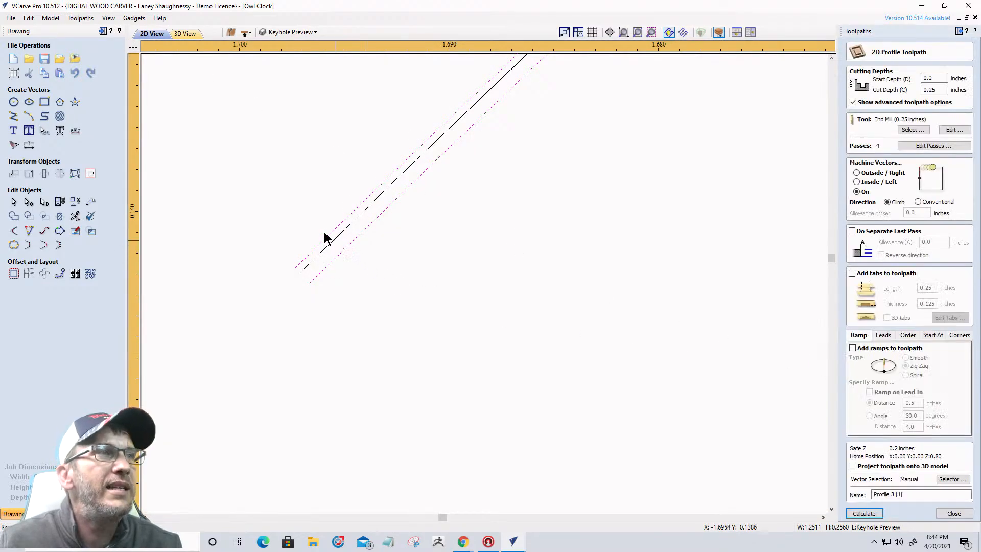
{"action": "left_click", "coordinate": [335, 241]}
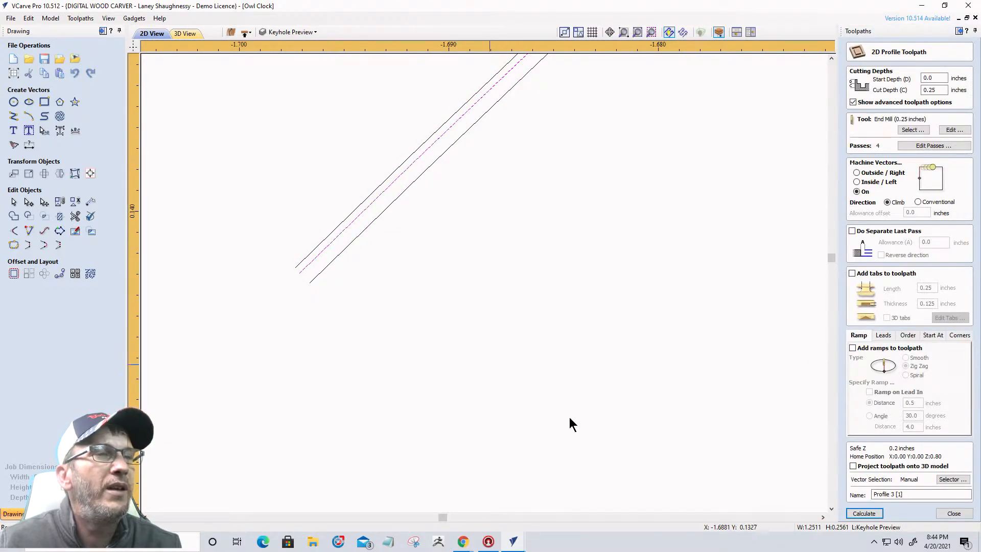
{"action": "left_click", "coordinate": [865, 513]}
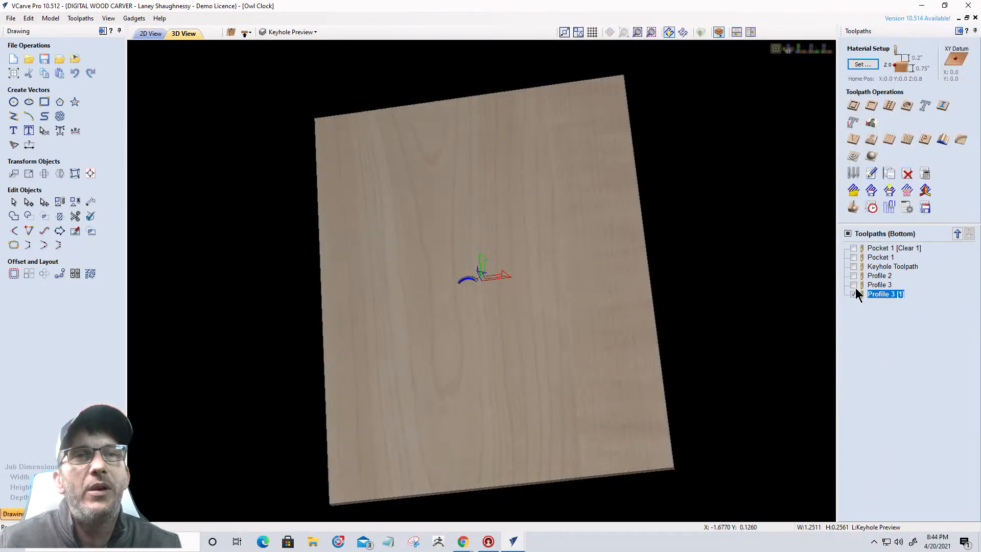
- Show Profile 3 together with its duplicate and examine both toolpaths' start points and cutting directions along the arc in 2D
{"action": "left_click", "coordinate": [853, 285]}
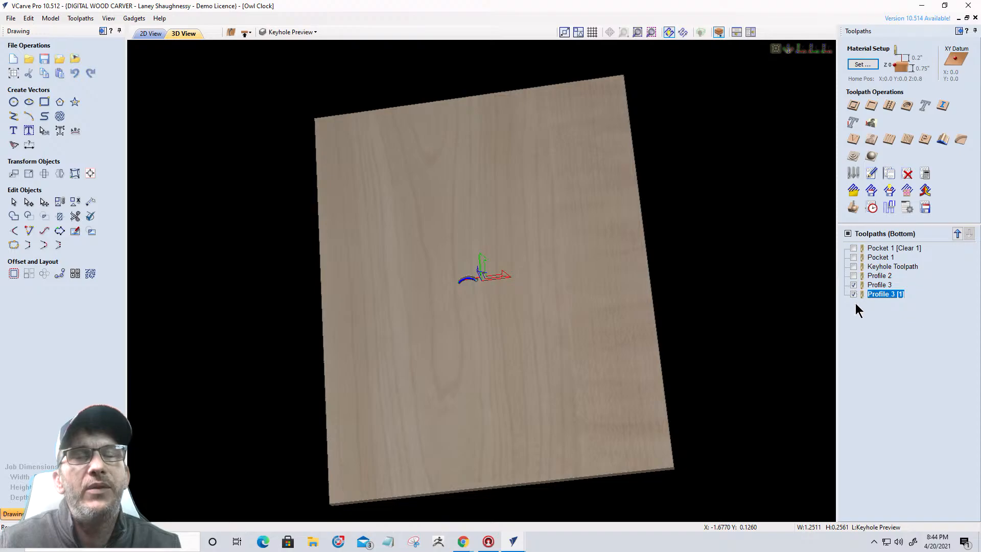
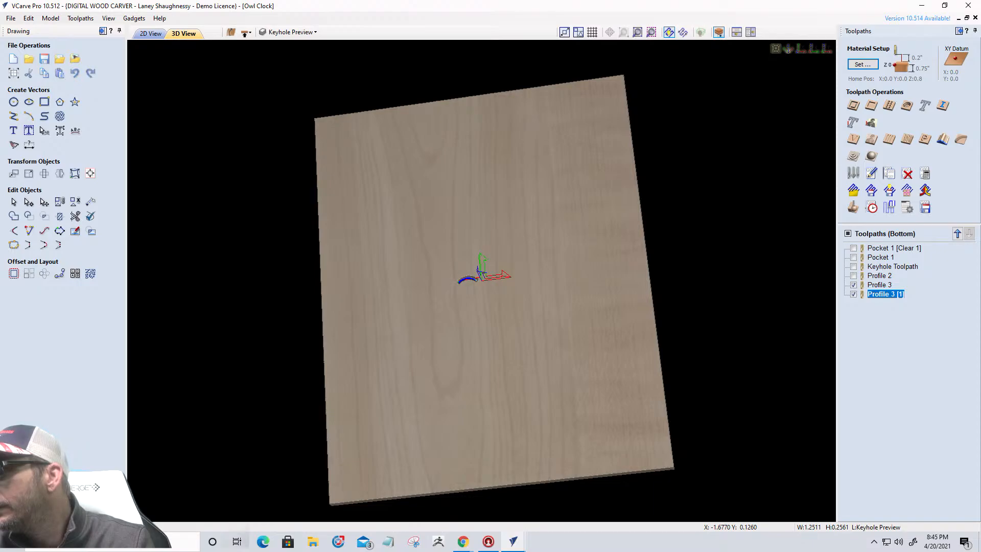
{"action": "left_click", "coordinate": [146, 35]}
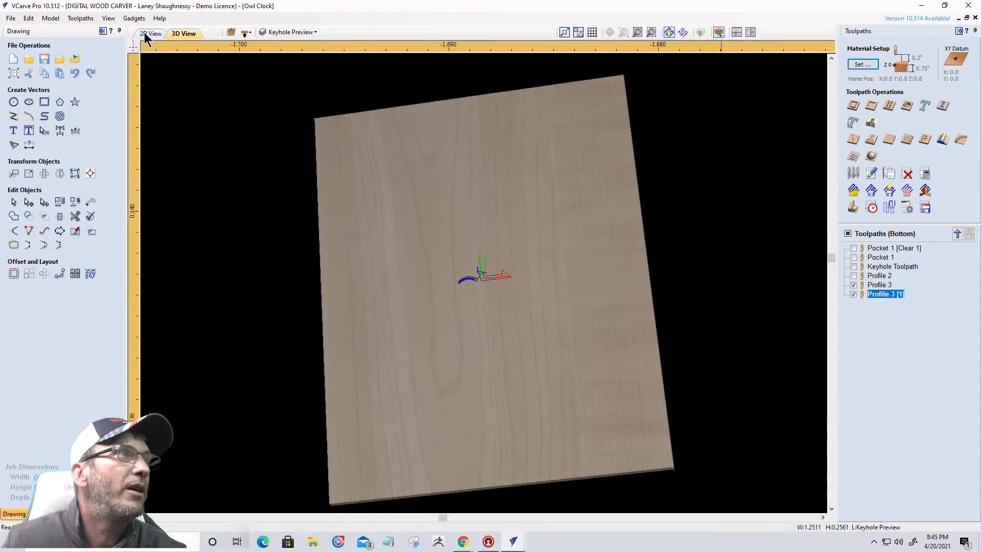
{"action": "scroll", "coordinate": [485, 326], "scroll_direction": "down", "scroll_amount": 6}
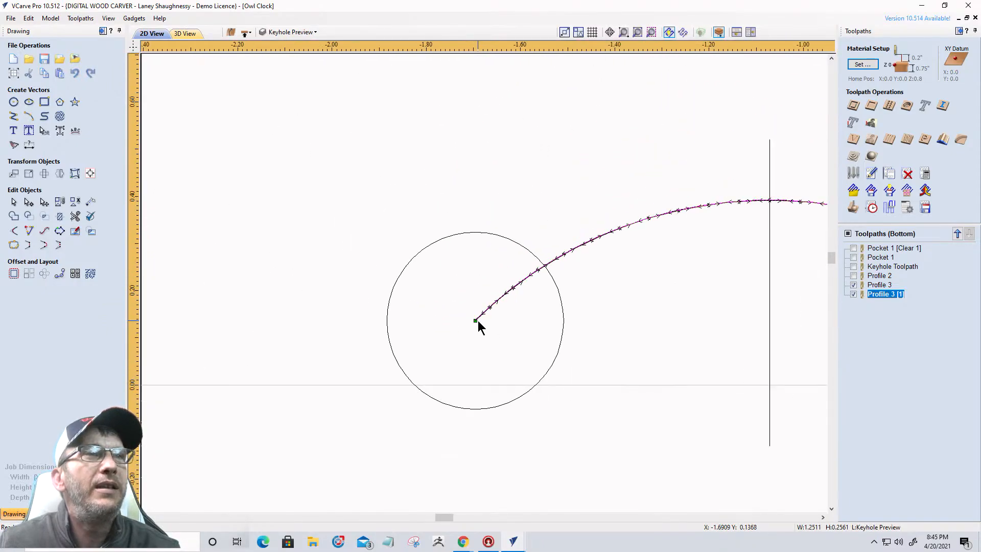
{"action": "scroll", "coordinate": [477, 320], "scroll_direction": "down", "scroll_amount": 3}
{"action": "scroll", "coordinate": [679, 360], "scroll_direction": "down", "scroll_amount": 2}
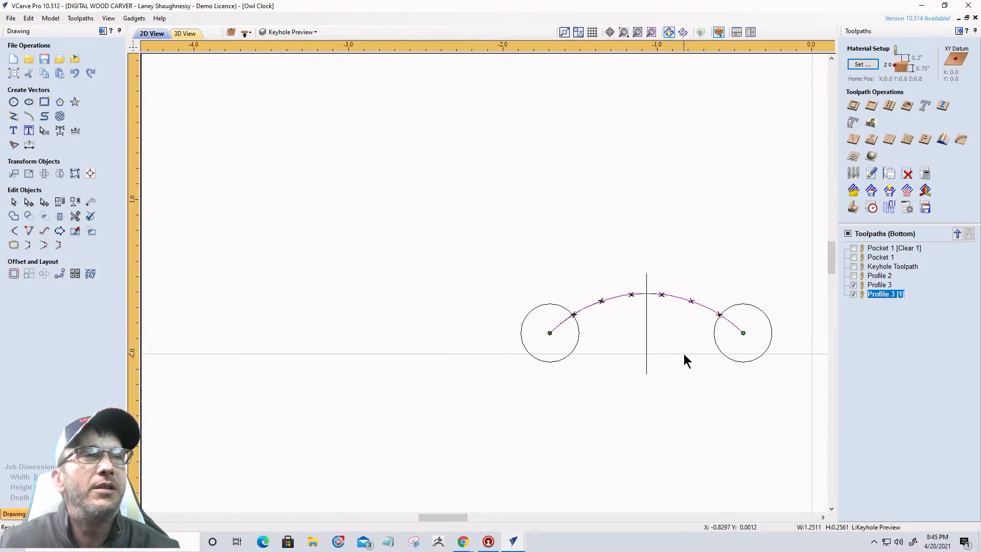
{"action": "scroll", "coordinate": [680, 345], "scroll_direction": "up", "scroll_amount": 2}
{"action": "scroll", "coordinate": [659, 317], "scroll_direction": "down", "scroll_amount": 1}
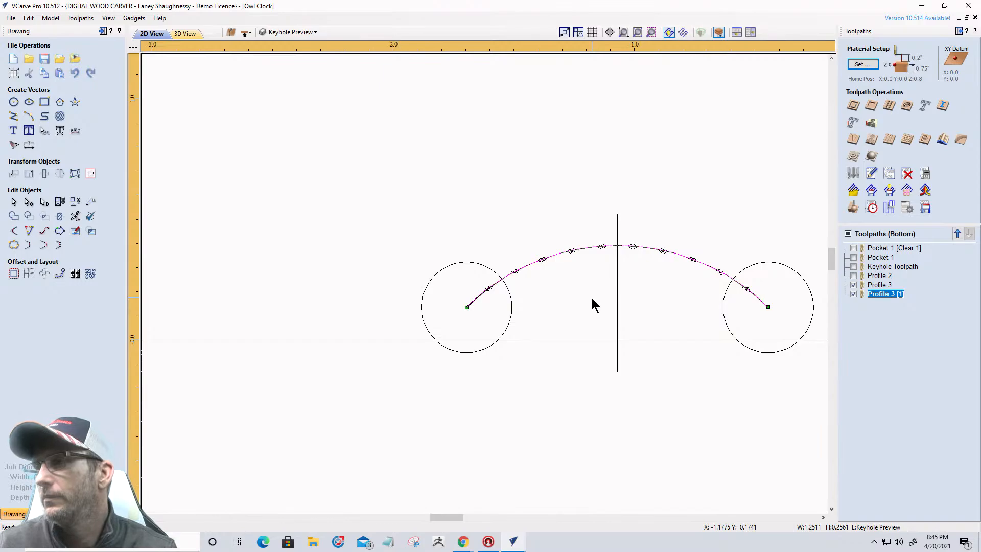
{"action": "scroll", "coordinate": [686, 384], "scroll_direction": "up", "scroll_amount": 2}
{"action": "scroll", "coordinate": [686, 384], "scroll_direction": "down", "scroll_amount": 2}
{"action": "scroll", "coordinate": [565, 266], "scroll_direction": "down", "scroll_amount": 3}
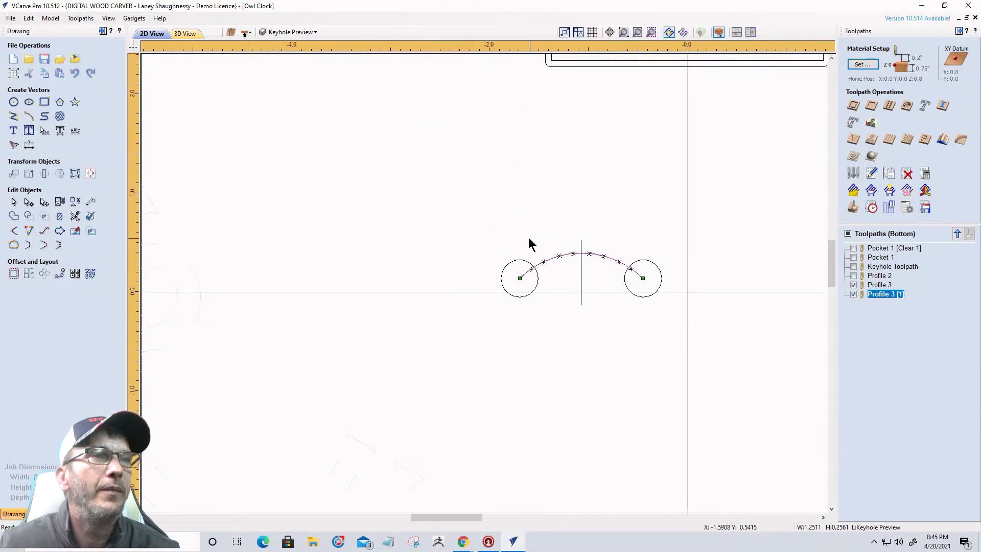
{"action": "scroll", "coordinate": [576, 265], "scroll_direction": "up", "scroll_amount": 5}
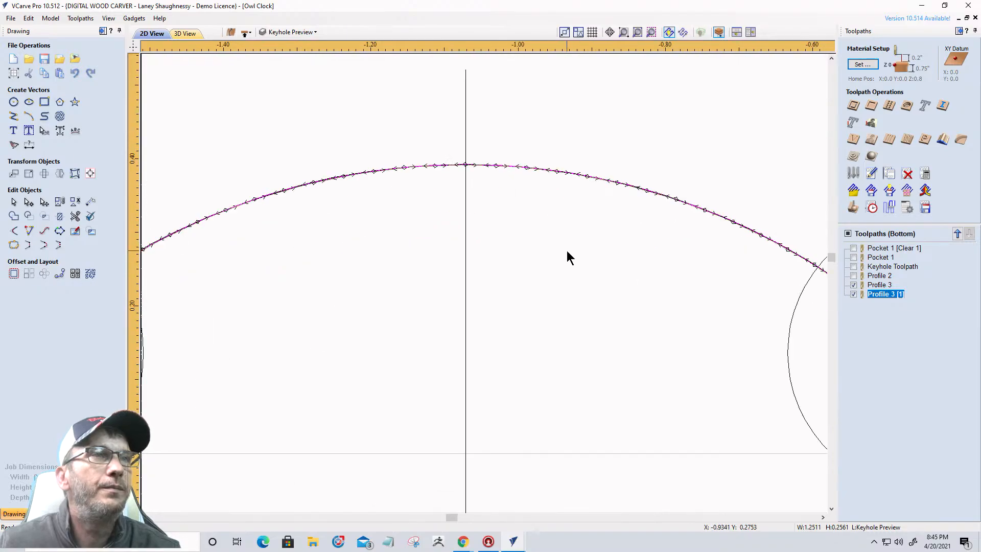
{"action": "scroll", "coordinate": [567, 251], "scroll_direction": "down", "scroll_amount": 5}
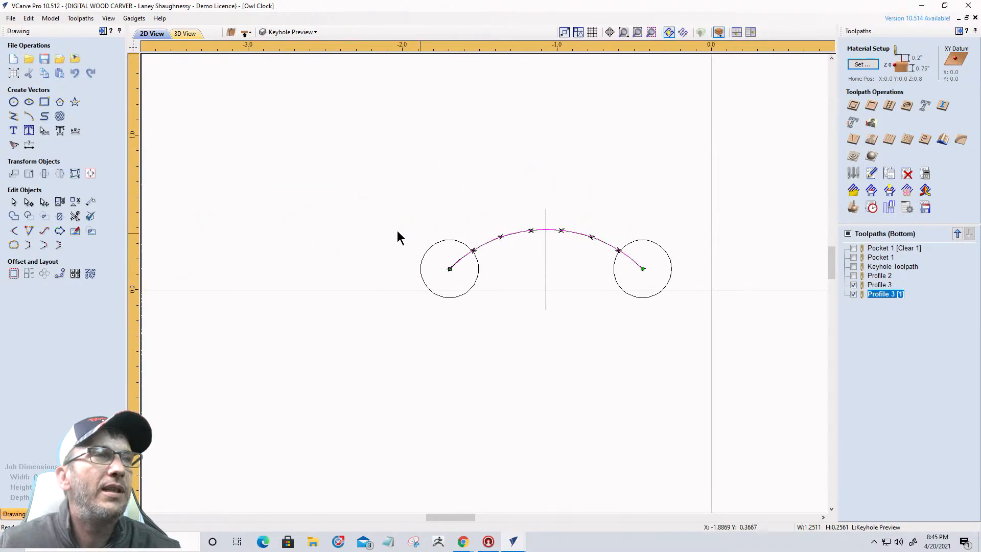
- Delete the two circles, the vertical line and both arcs, along with the Profile 2, Profile 3 and Profile 3 [1] toolpaths
{"action": "left_click_drag", "start_coordinate": [357, 207], "coordinate": [801, 390]}
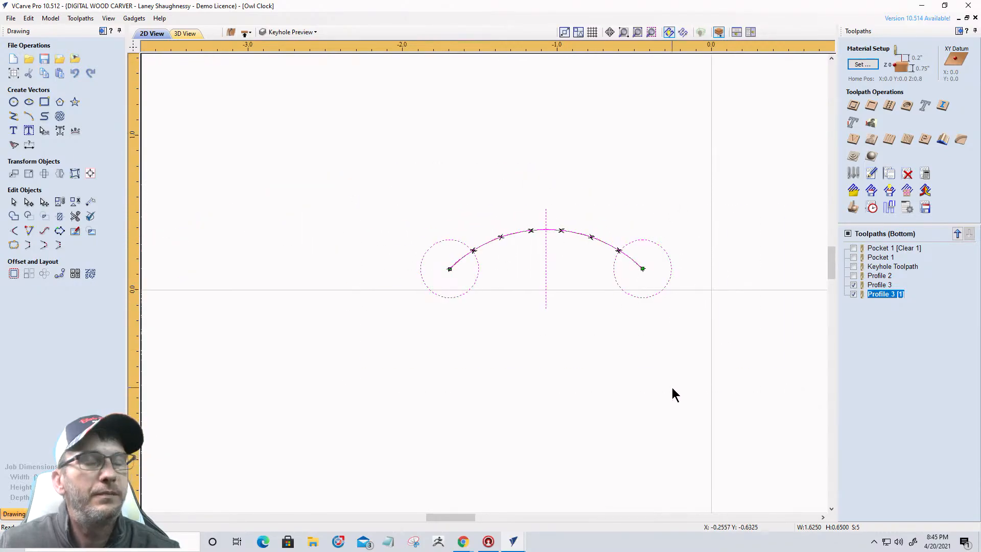
{"action": "key", "text": "Delete"}
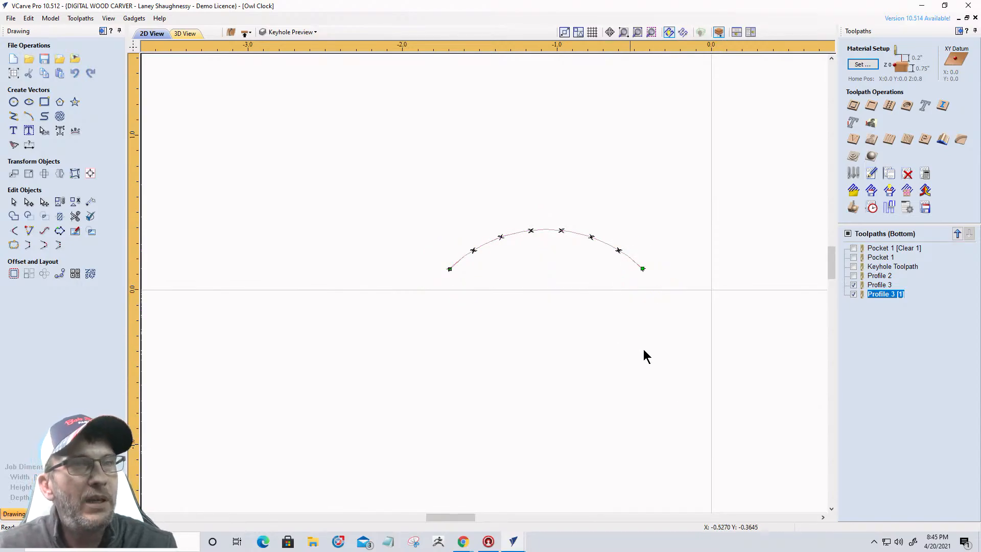
{"action": "right_click", "coordinate": [875, 296]}
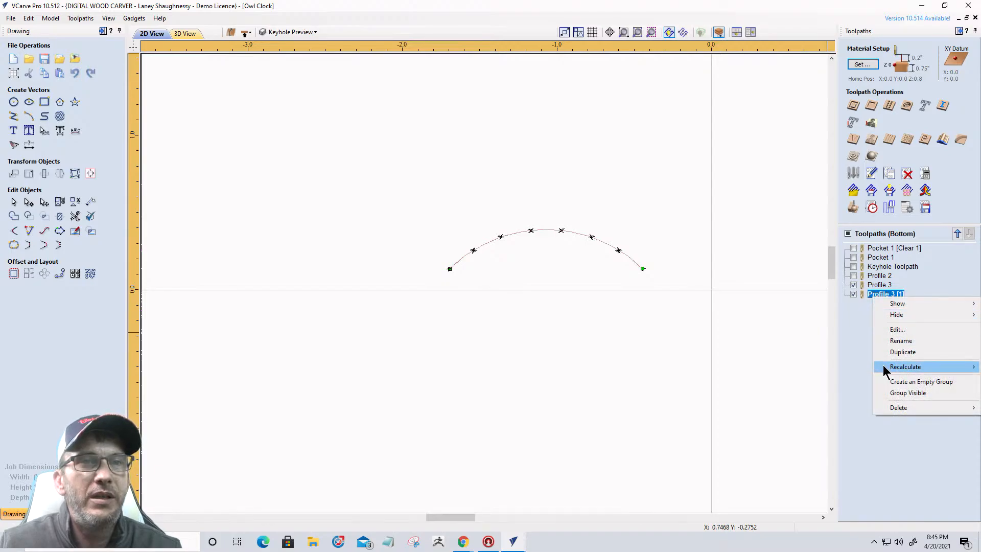
{"action": "left_click", "coordinate": [854, 284]}
{"action": "left_click", "coordinate": [854, 276]}
{"action": "right_click", "coordinate": [887, 276]}
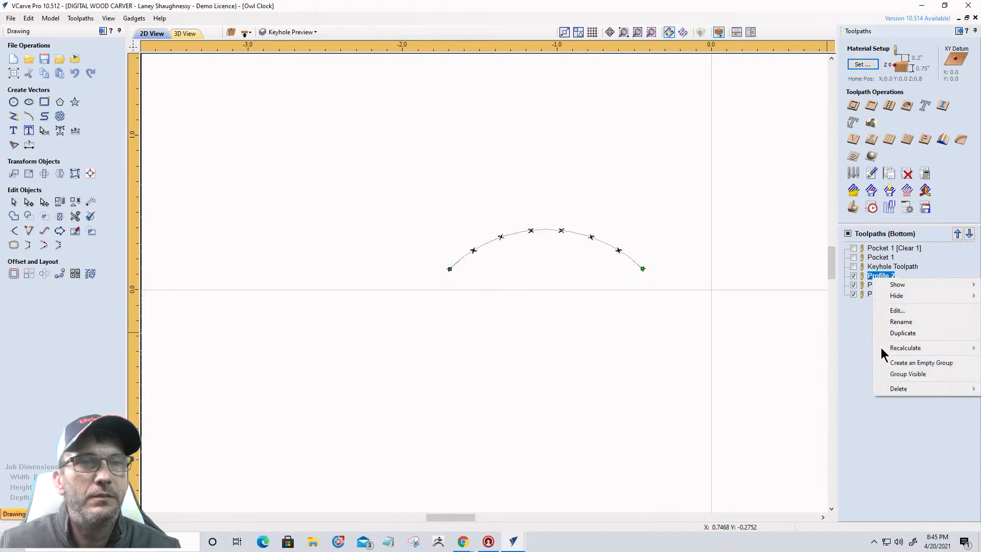
{"action": "mouse_move", "coordinate": [890, 389]}
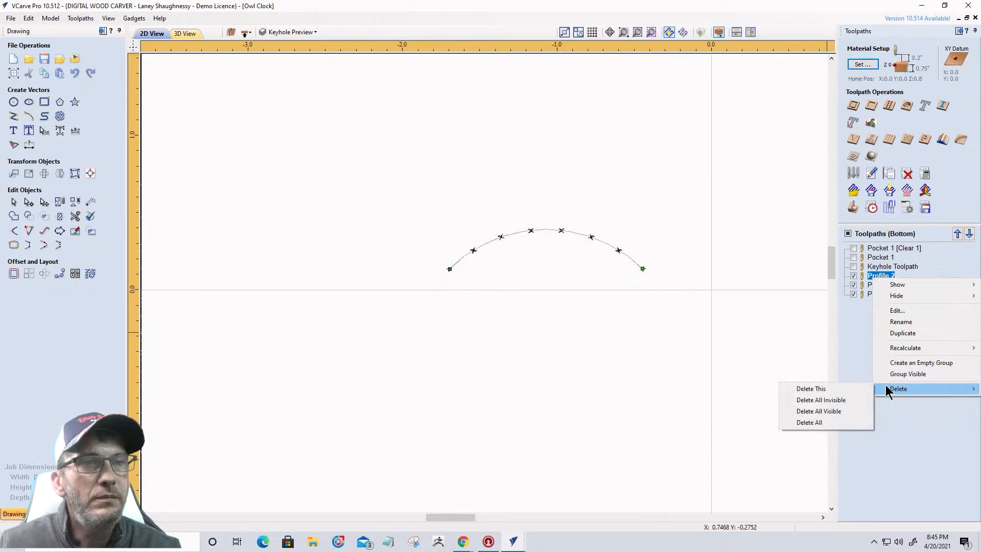
{"action": "left_click", "coordinate": [810, 412]}
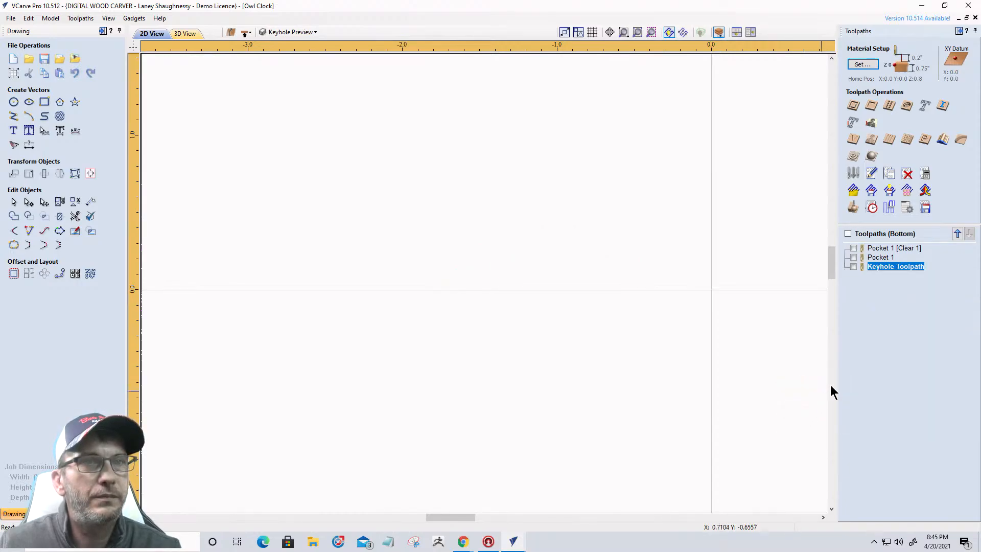
- Switch the two-sided job from the bottom side to the top side, with the whole owl clock layout in view
{"action": "scroll", "coordinate": [593, 299], "scroll_direction": "down", "scroll_amount": 1}
{"action": "scroll", "coordinate": [478, 286], "scroll_direction": "up", "scroll_amount": 6}
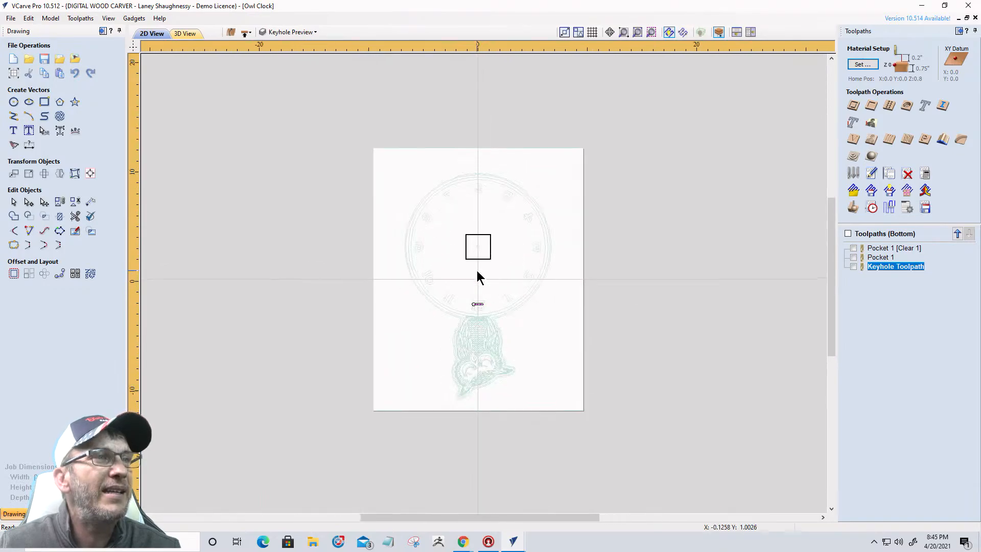
{"action": "scroll", "coordinate": [483, 353], "scroll_direction": "down", "scroll_amount": 5}
{"action": "scroll", "coordinate": [480, 138], "scroll_direction": "up", "scroll_amount": 3}
{"action": "scroll", "coordinate": [481, 139], "scroll_direction": "down", "scroll_amount": 3}
{"action": "left_click", "coordinate": [246, 31]}
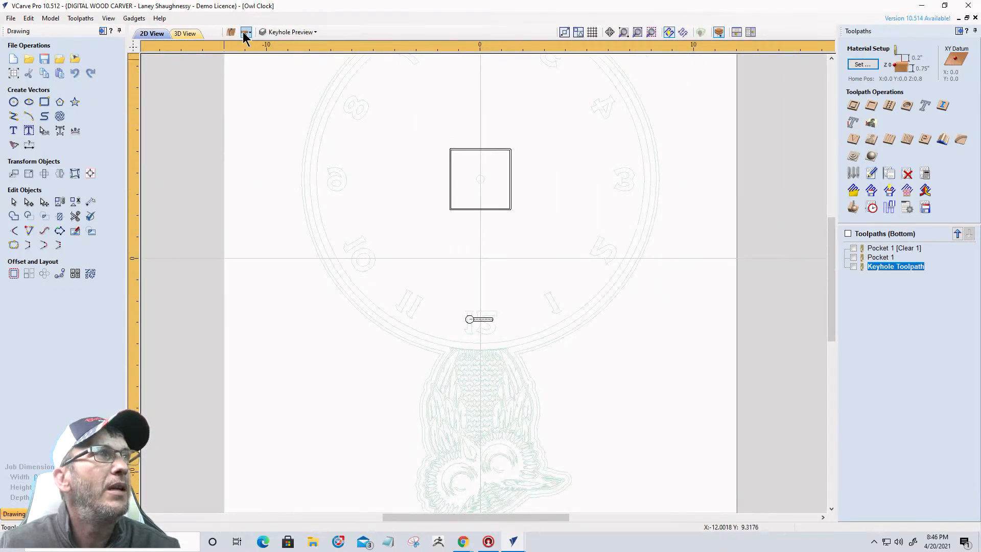
{"action": "mouse_move", "coordinate": [893, 261]}
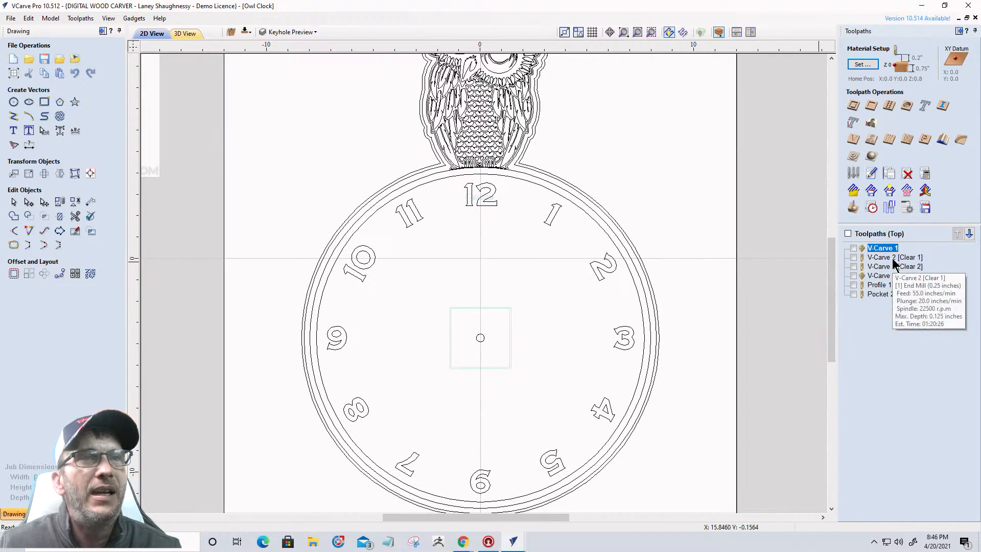
{"action": "scroll", "coordinate": [767, 284], "scroll_direction": "down", "scroll_amount": 3}
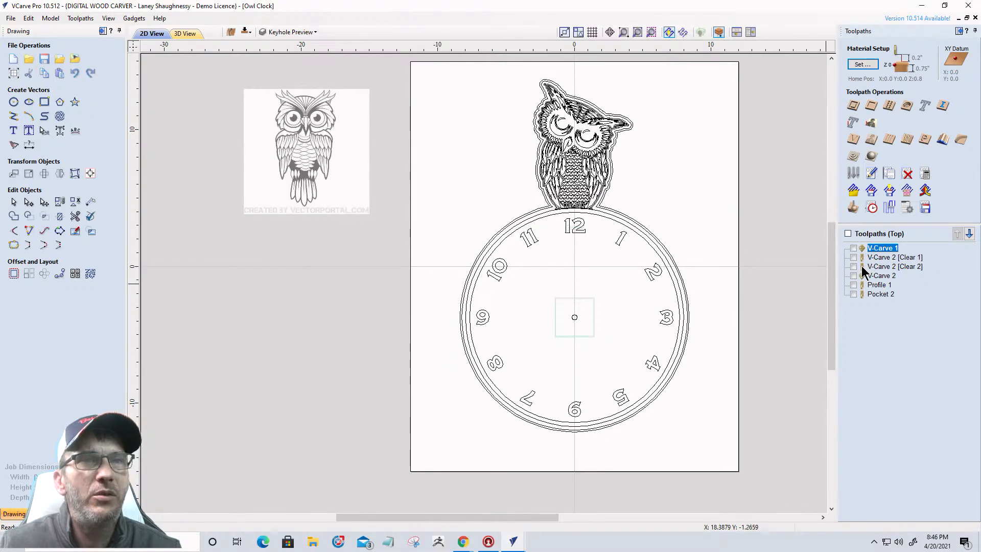
- Delete the V-Carve 1 toolpath from the top side's toolpath list
{"action": "left_click", "coordinate": [854, 247]}
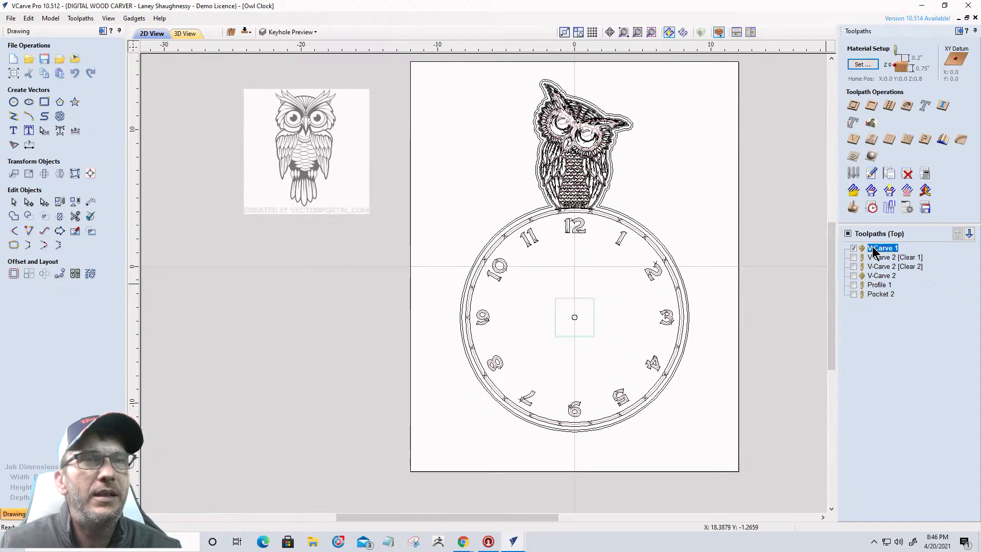
{"action": "right_click", "coordinate": [877, 249]}
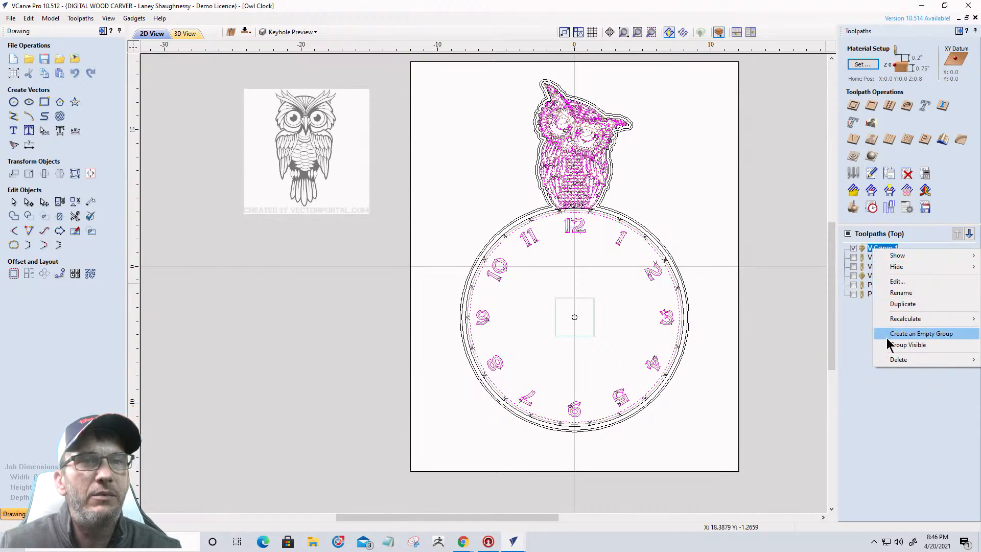
{"action": "mouse_move", "coordinate": [891, 361]}
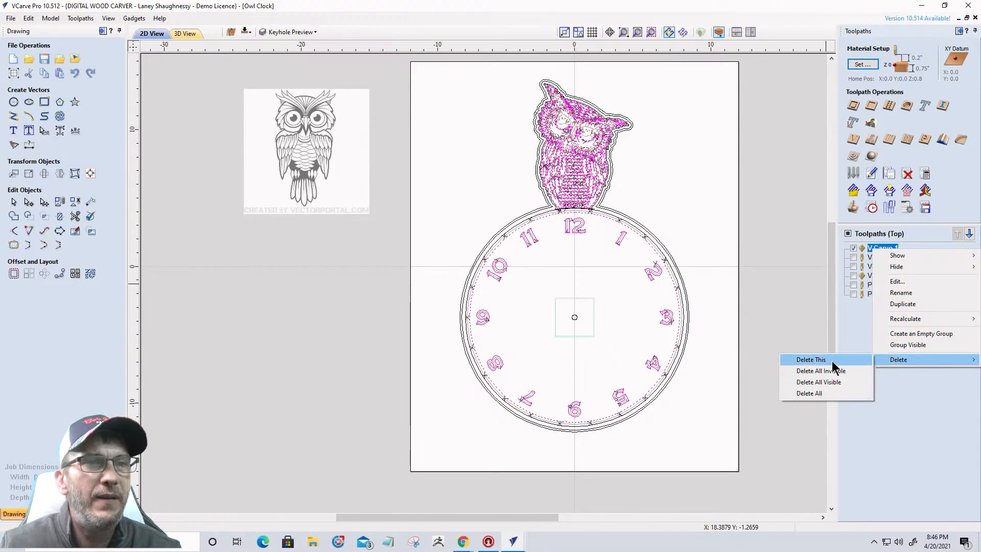
{"action": "left_click", "coordinate": [833, 361]}
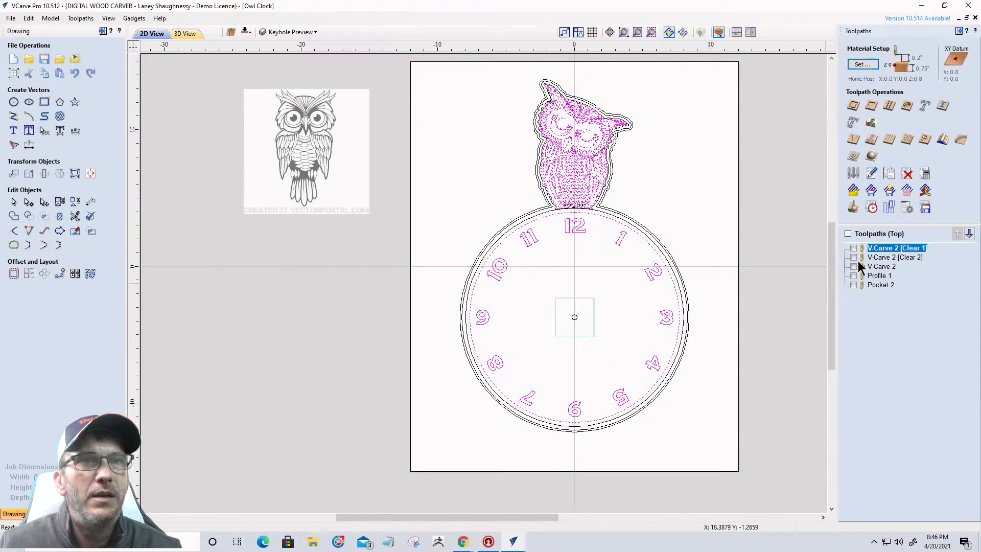
- Move the Pocket 2 toolpath up the machining order to directly after V-Carve 2 [Clear 1]
{"action": "scroll", "coordinate": [850, 207], "scroll_direction": "down", "scroll_amount": 3}
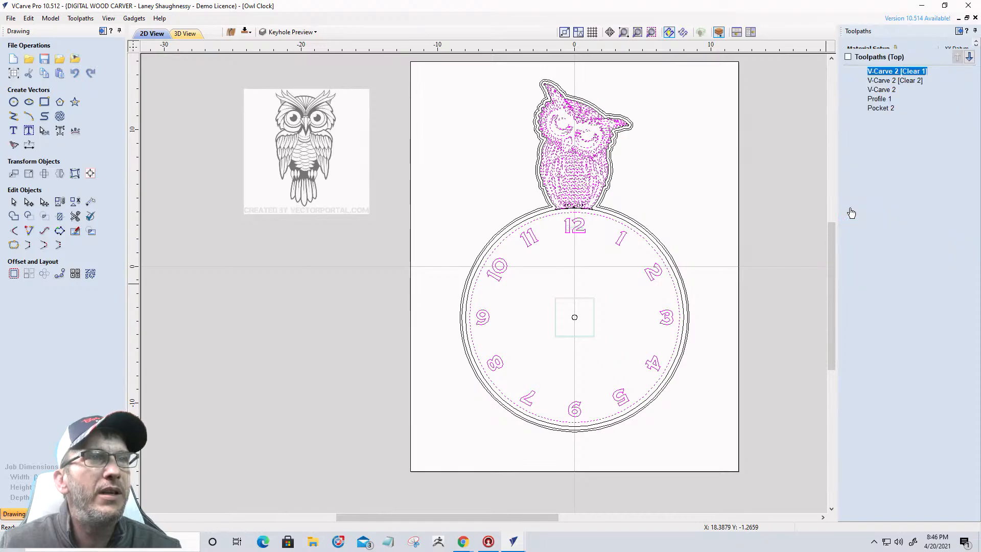
{"action": "key", "text": "F3"}
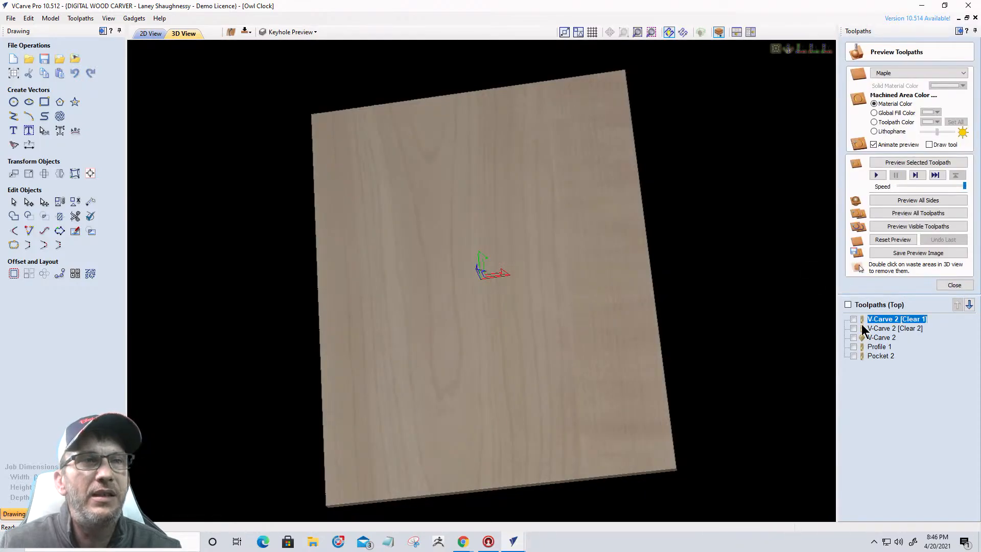
{"action": "left_click", "coordinate": [878, 355]}
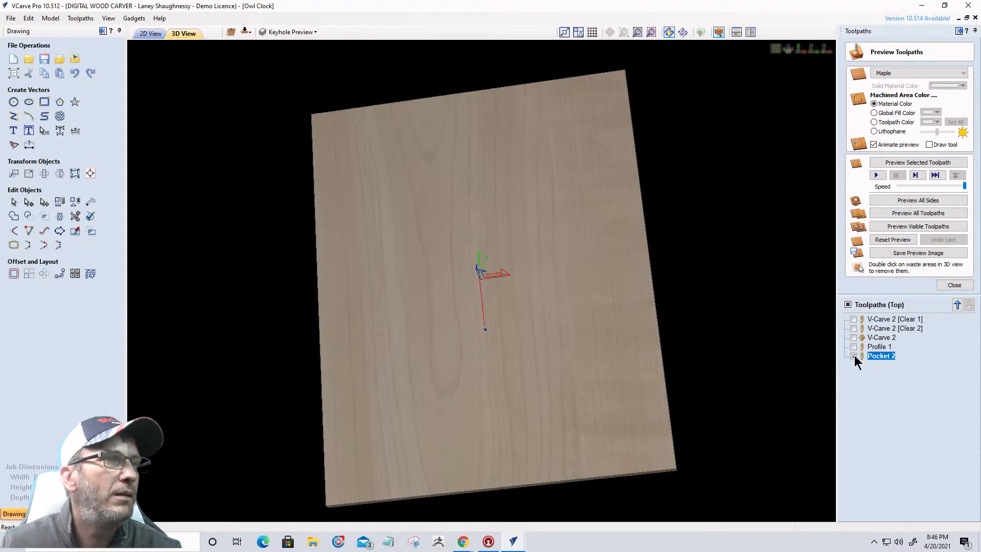
{"action": "left_click", "coordinate": [854, 356]}
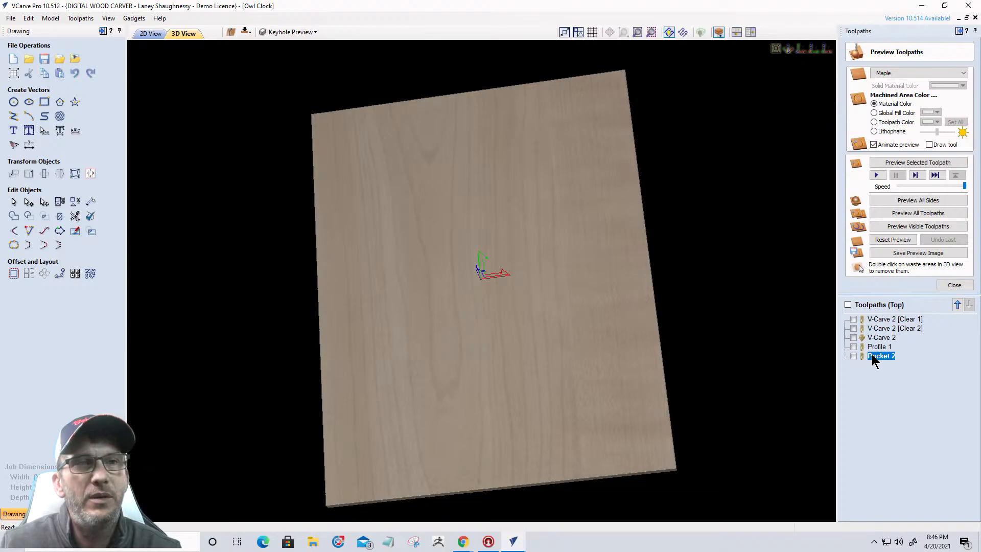
{"action": "left_click", "coordinate": [957, 305]}
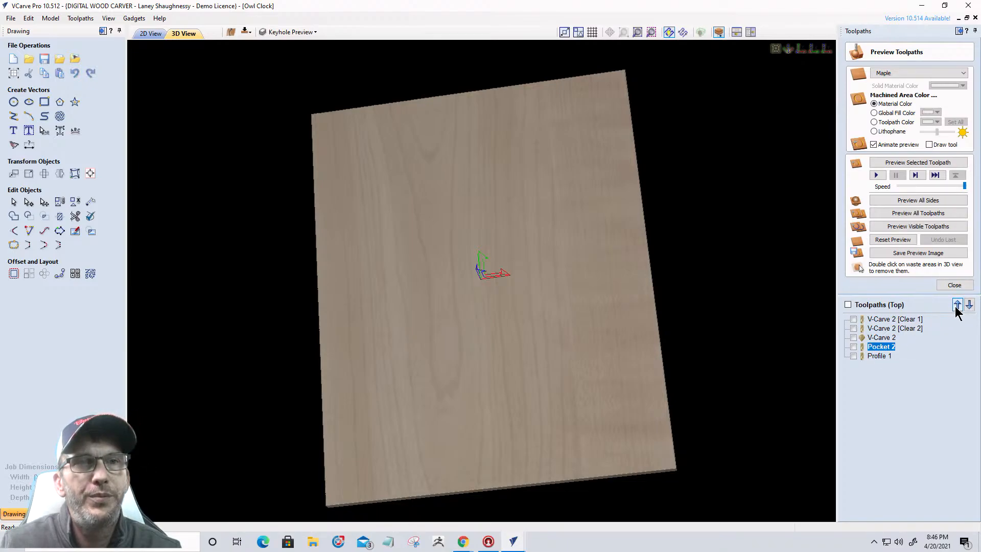
{"action": "left_click", "coordinate": [958, 306]}
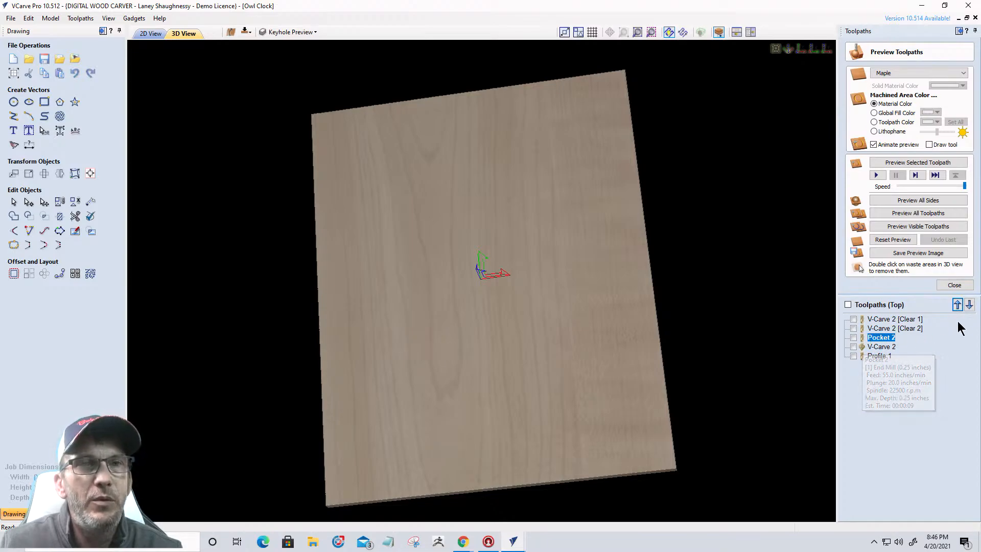
{"action": "left_click", "coordinate": [957, 306]}
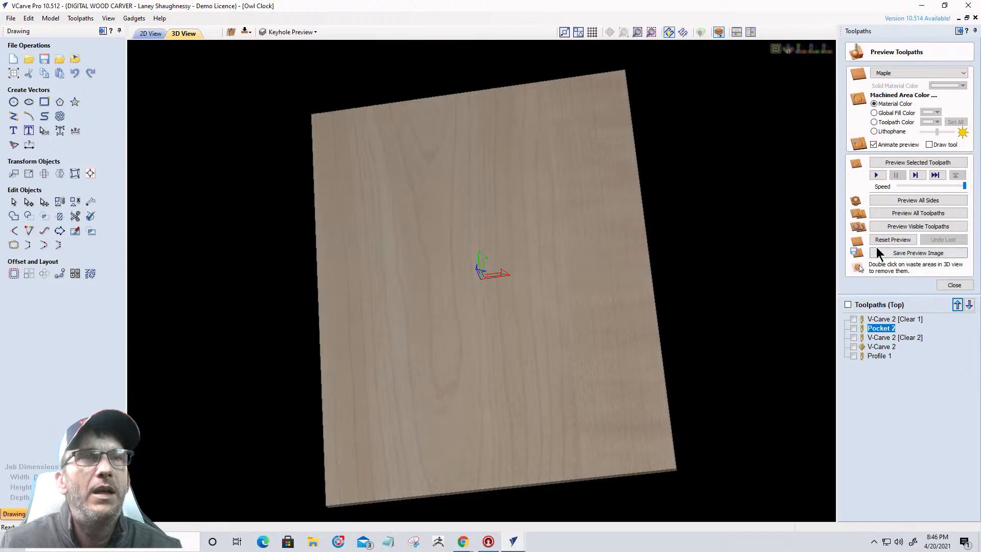
- Preview the V-Carve 2 [Clear 1] and Pocket 2 toolpaths together in 3D and inspect the clock's centre hole
{"action": "left_click", "coordinate": [854, 319]}
{"action": "left_click", "coordinate": [854, 328]}
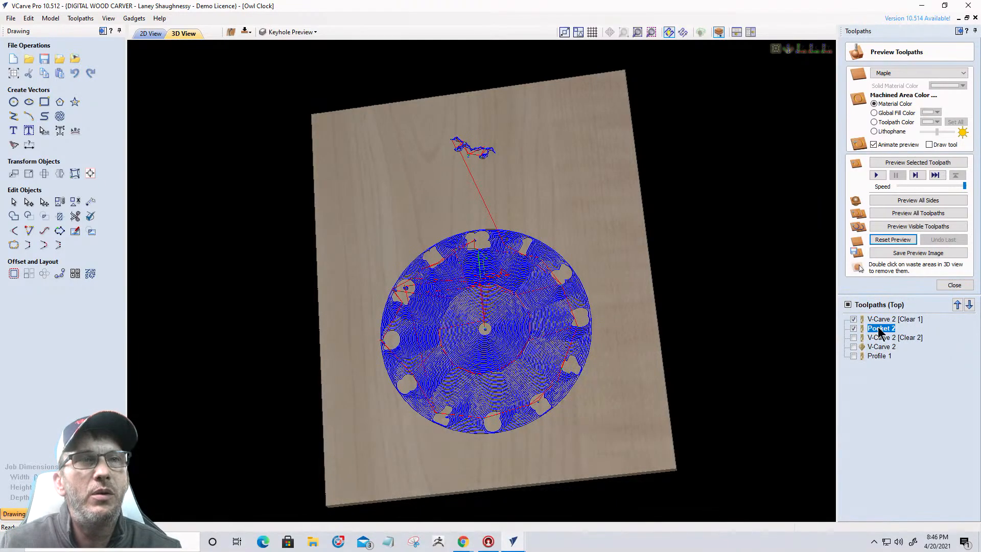
{"action": "left_click", "coordinate": [905, 228]}
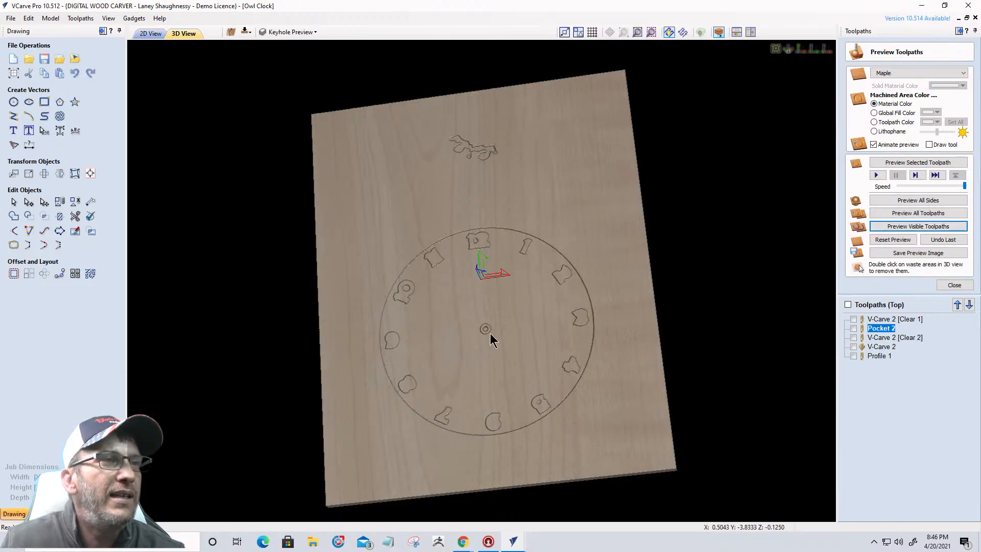
{"action": "scroll", "coordinate": [485, 341], "scroll_direction": "up", "scroll_amount": 2}
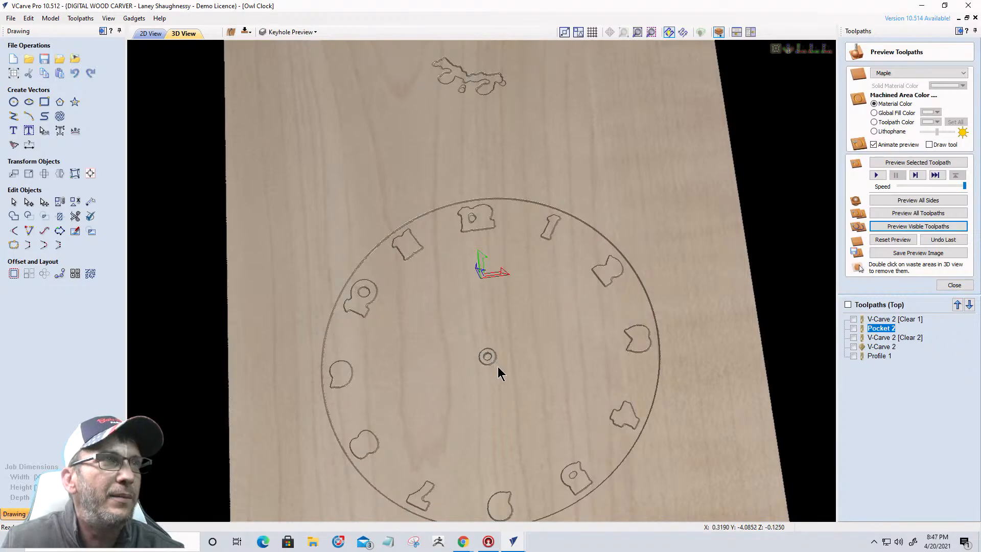
- Preview the V-Carve 2 [Clear 2] toolpath, followed by the V-Carve 2 toolpath, on the clock
{"action": "left_click", "coordinate": [854, 338]}
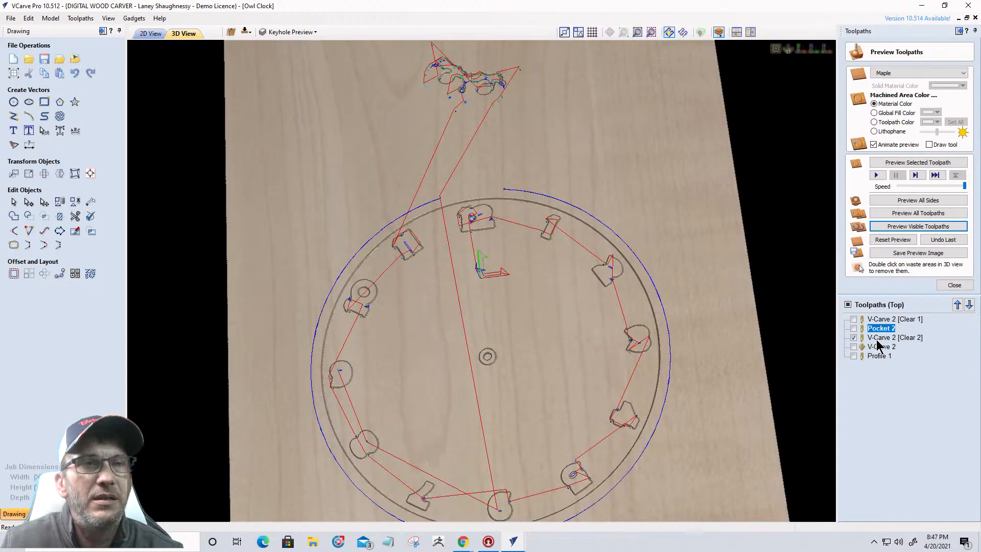
{"action": "left_click", "coordinate": [919, 227]}
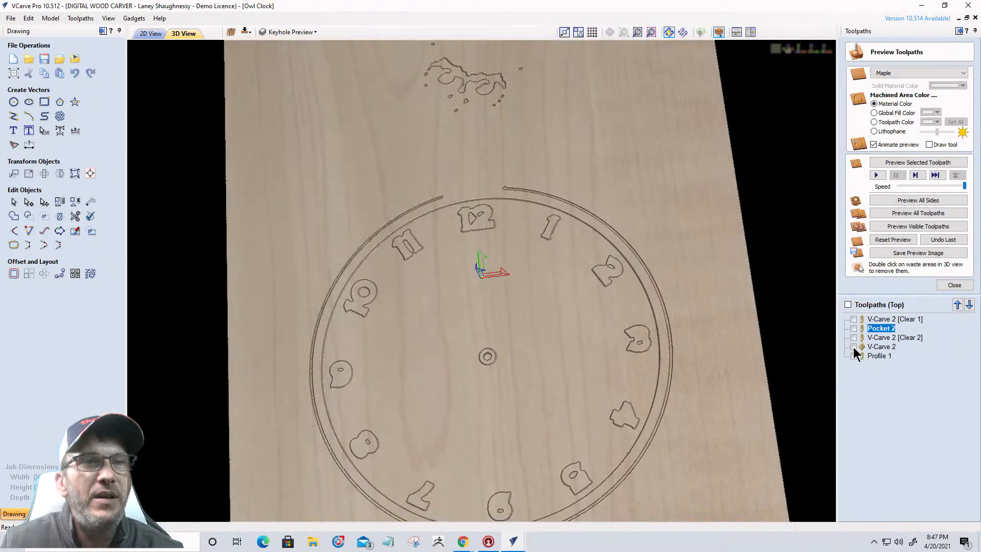
{"action": "left_click", "coordinate": [854, 347]}
{"action": "left_click", "coordinate": [899, 226]}
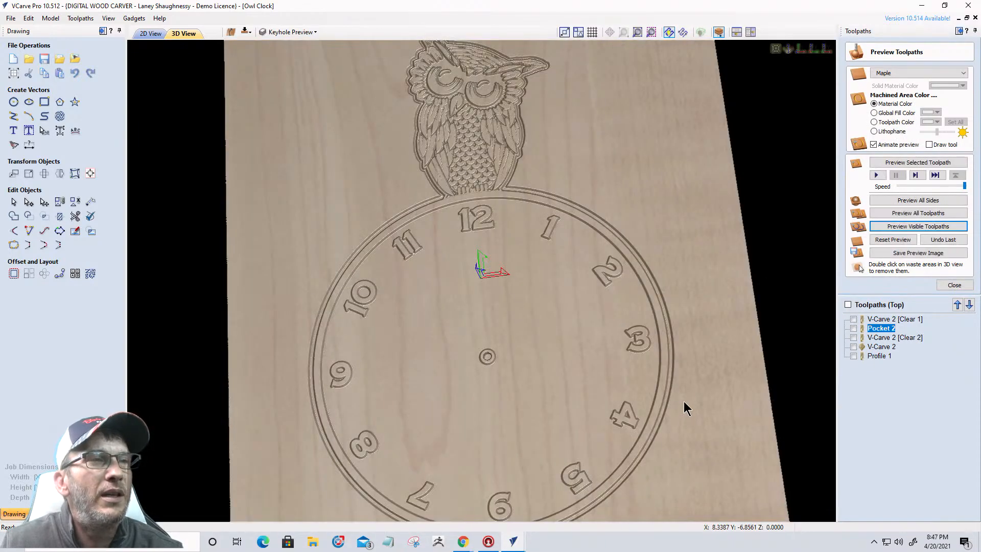
- Preview the Profile 1 cutout and examine the area around the clock's centre hole up close
{"action": "left_click", "coordinate": [854, 347]}
{"action": "left_click", "coordinate": [853, 356]}
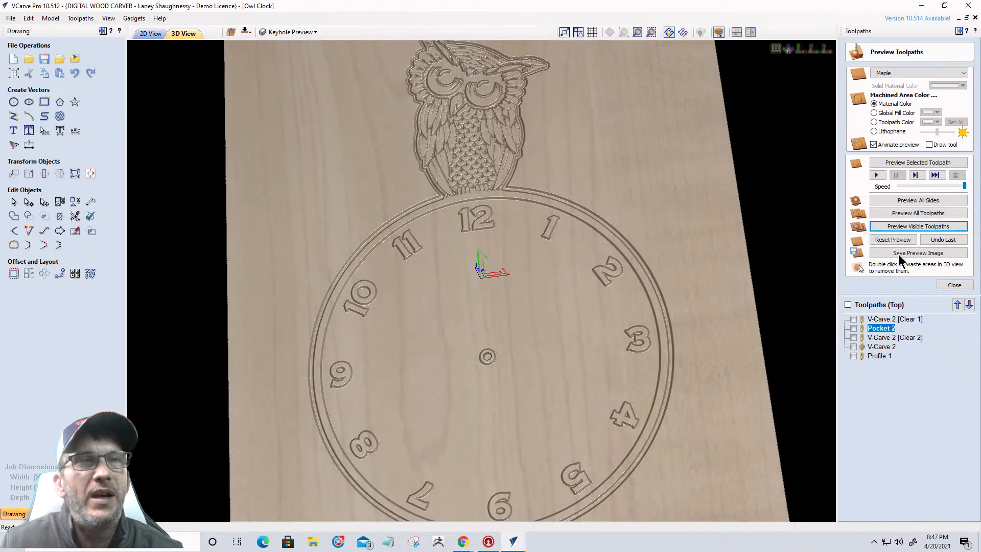
{"action": "left_click", "coordinate": [904, 228]}
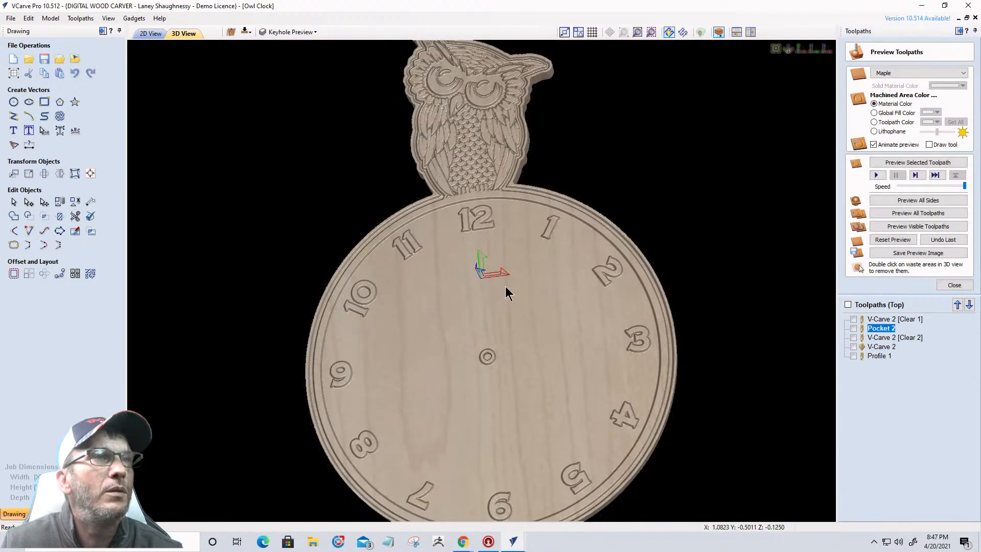
{"action": "middle_click_drag", "start_coordinate": [468, 397], "coordinate": [516, 326]}
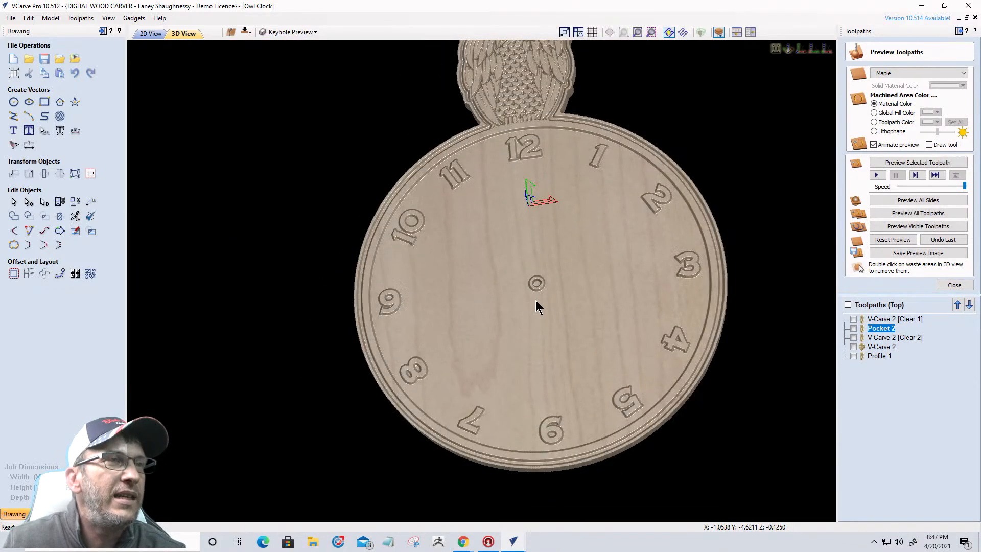
{"action": "scroll", "coordinate": [541, 285], "scroll_direction": "up", "scroll_amount": 5}
{"action": "scroll", "coordinate": [558, 296], "scroll_direction": "up", "scroll_amount": 2}
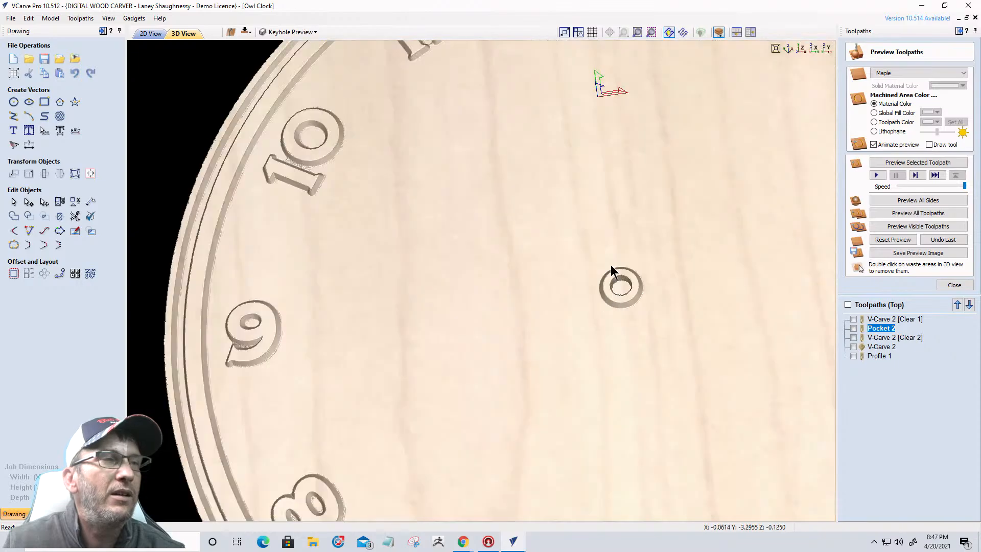
{"action": "scroll", "coordinate": [553, 302], "scroll_direction": "down", "scroll_amount": 3}
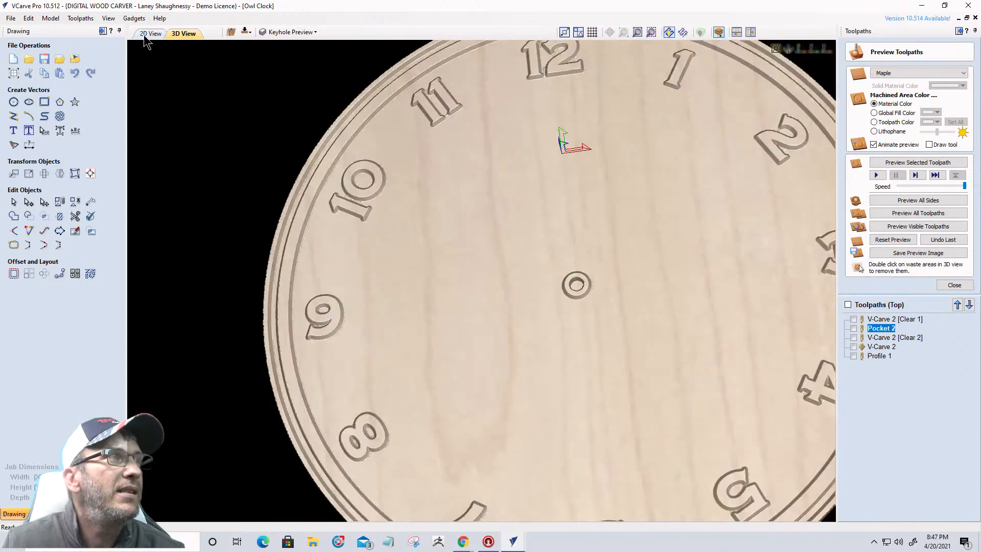
- Exclude the small centre circle from the V-Carve 2 toolpath's vectors and recalculate it with its clearance passes
{"action": "left_click", "coordinate": [151, 33]}
{"action": "scroll", "coordinate": [587, 333], "scroll_direction": "up", "scroll_amount": 1}
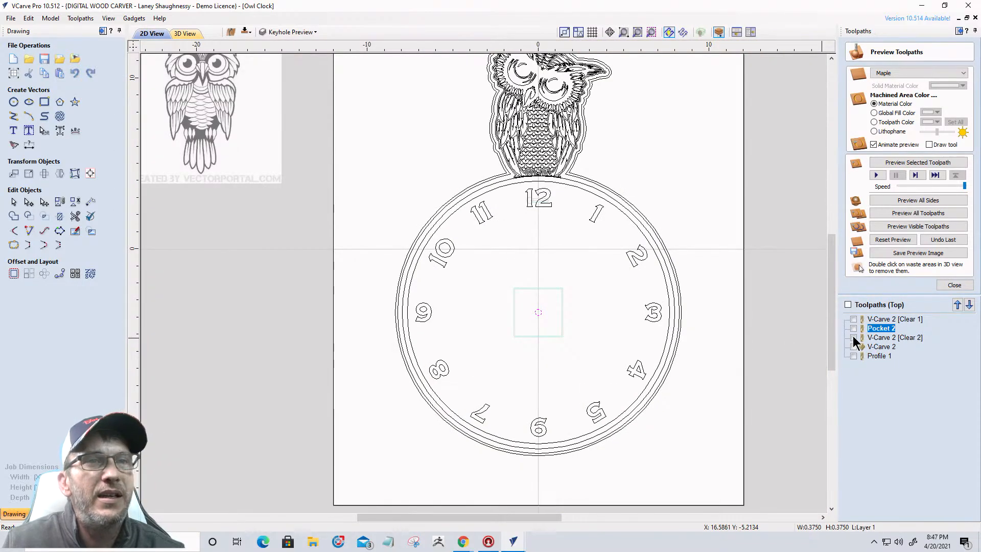
{"action": "double_click", "coordinate": [878, 320]}
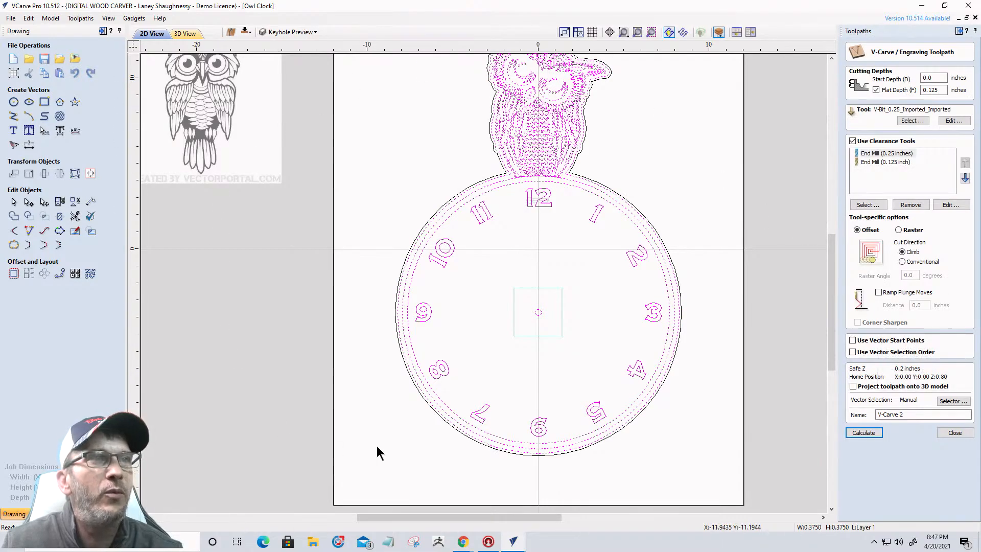
{"action": "scroll", "coordinate": [562, 338], "scroll_direction": "up", "scroll_amount": 6}
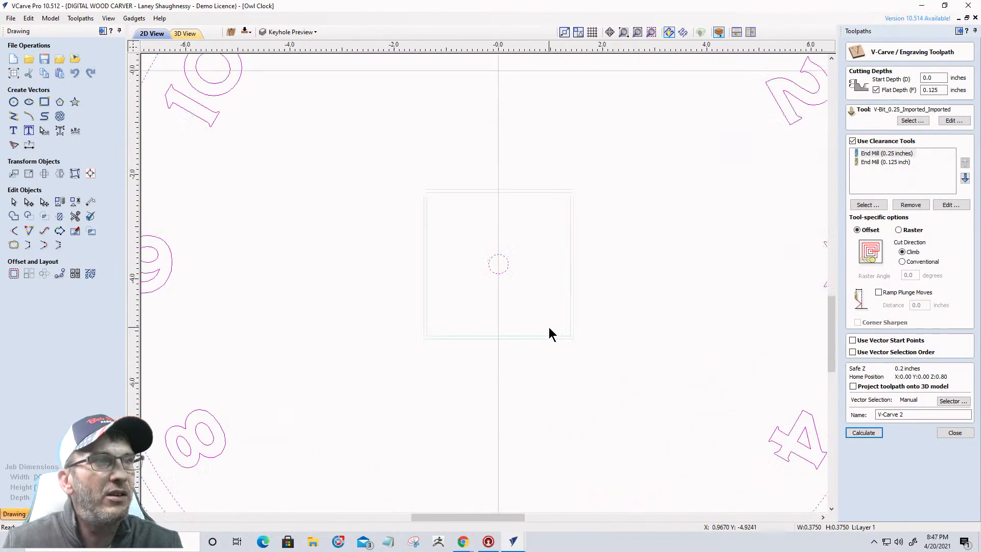
{"action": "left_click", "coordinate": [478, 246]}
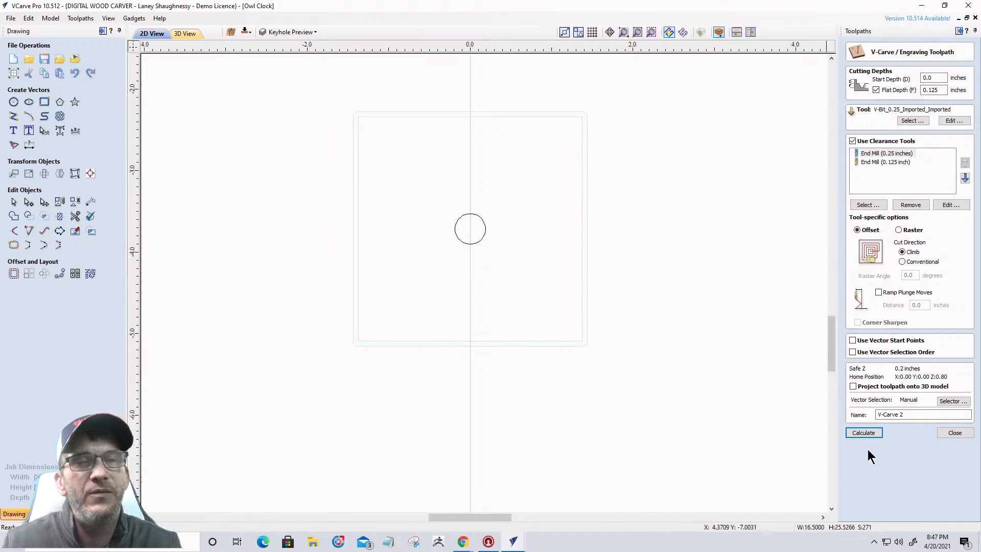
{"action": "left_click", "coordinate": [864, 433]}
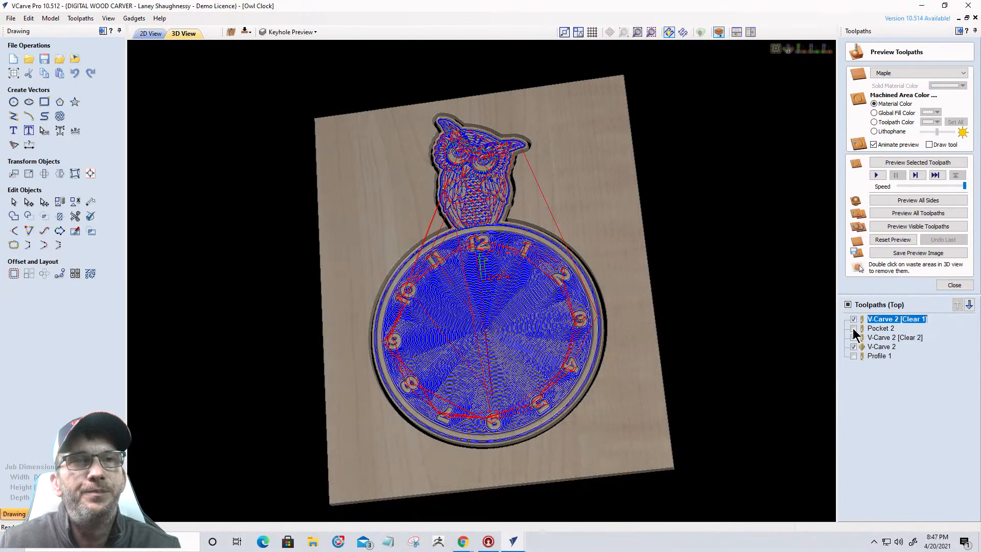
- Preview the recalculated V-Carve 2 toolpaths and all sides of the job, and remove the waste material around the clock
{"action": "left_click", "coordinate": [907, 230]}
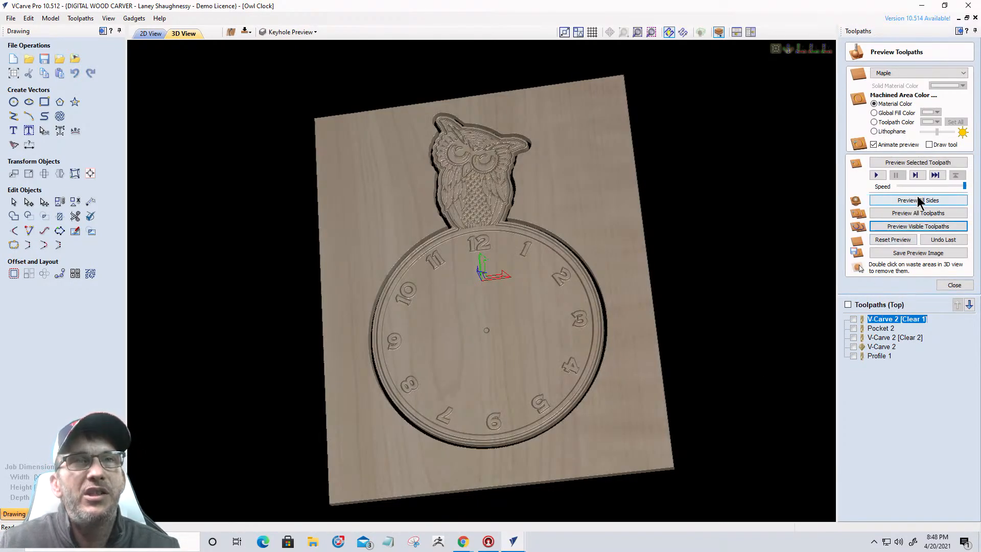
{"action": "left_click", "coordinate": [899, 201]}
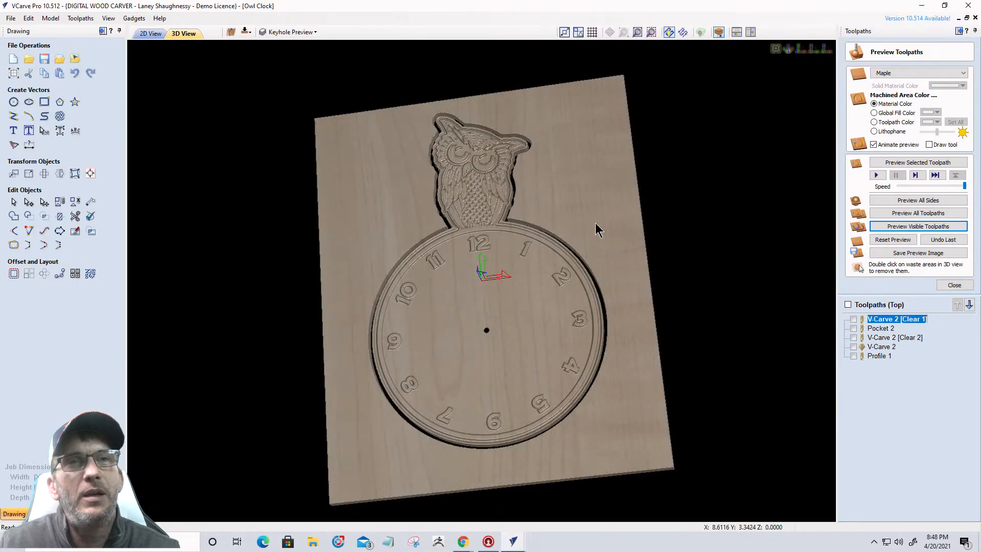
{"action": "double_click", "coordinate": [598, 230]}
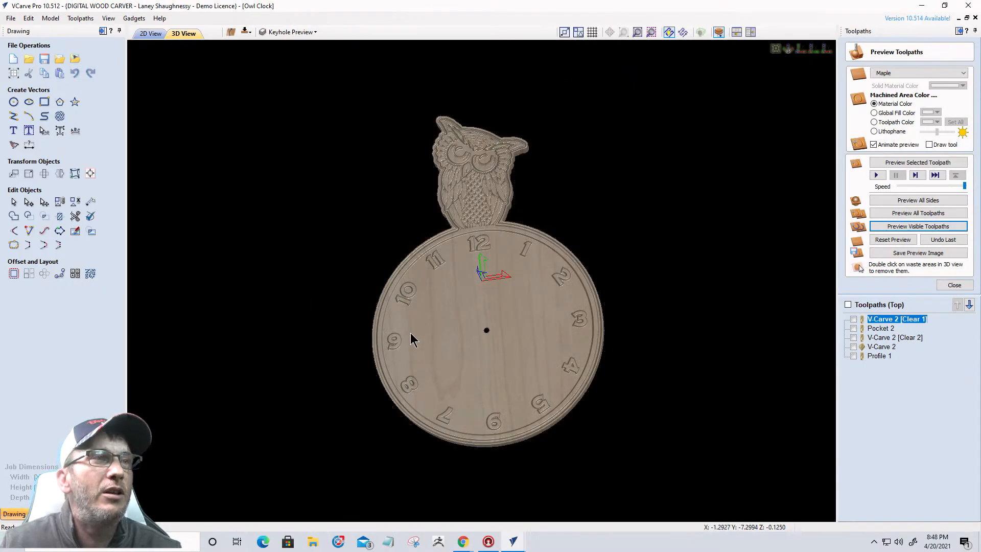
- Examine the carved owl clock and its centre hole in 3D, and return to the whole layout in 2D
{"action": "left_click_drag", "start_coordinate": [412, 336], "coordinate": [441, 349]}
{"action": "scroll", "coordinate": [446, 350], "scroll_direction": "up", "scroll_amount": 3}
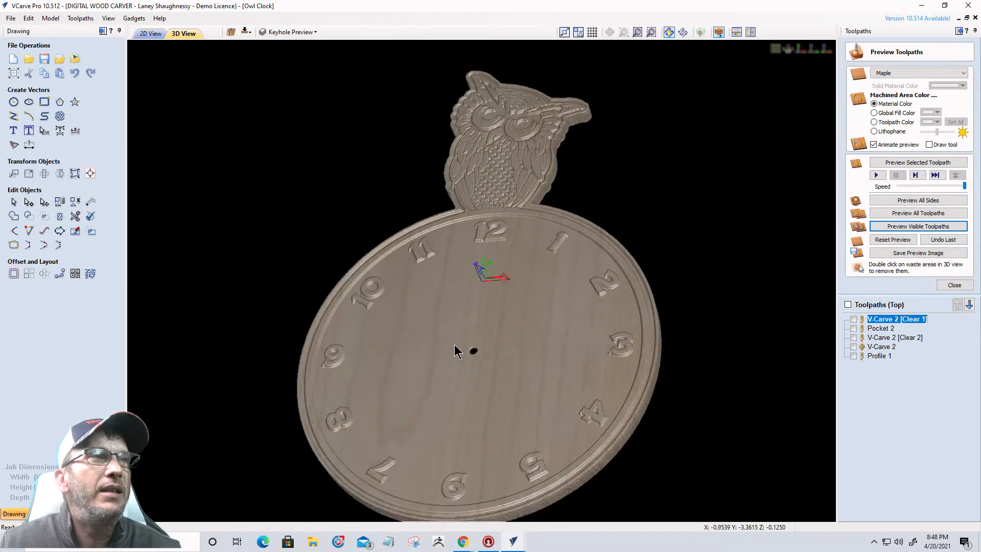
{"action": "left_click_drag", "start_coordinate": [484, 327], "coordinate": [491, 369]}
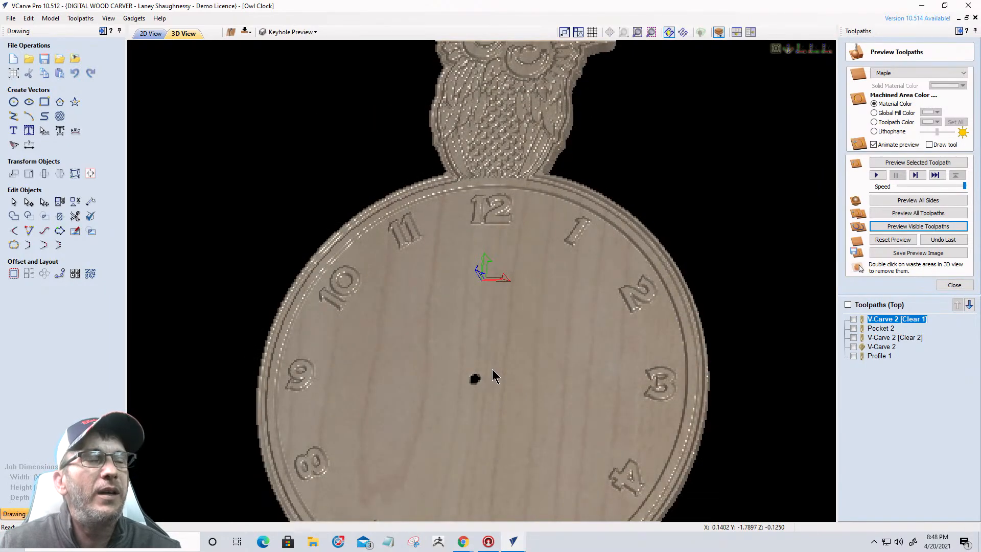
{"action": "scroll", "coordinate": [492, 369], "scroll_direction": "up", "scroll_amount": 2}
{"action": "scroll", "coordinate": [497, 381], "scroll_direction": "up", "scroll_amount": 1}
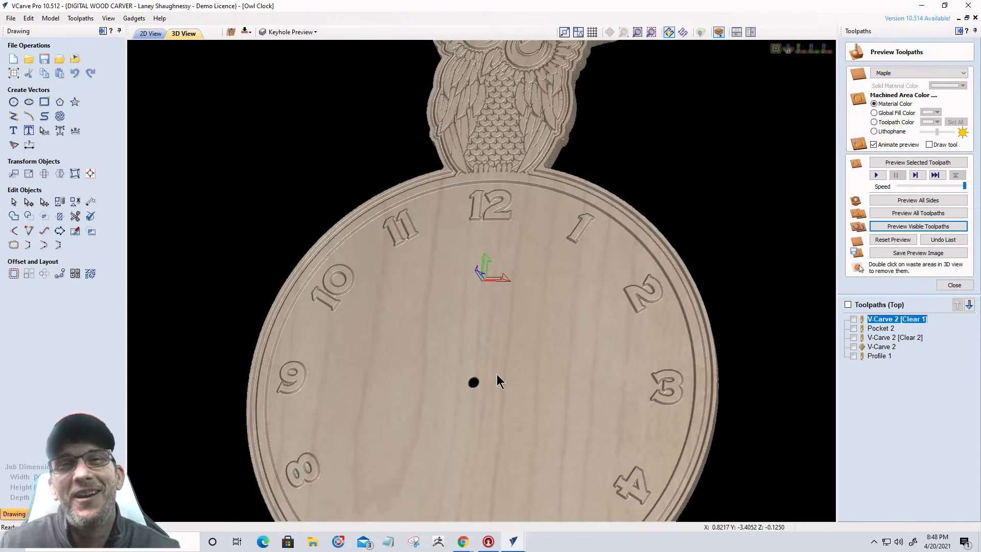
{"action": "scroll", "coordinate": [497, 375], "scroll_direction": "down", "scroll_amount": 5}
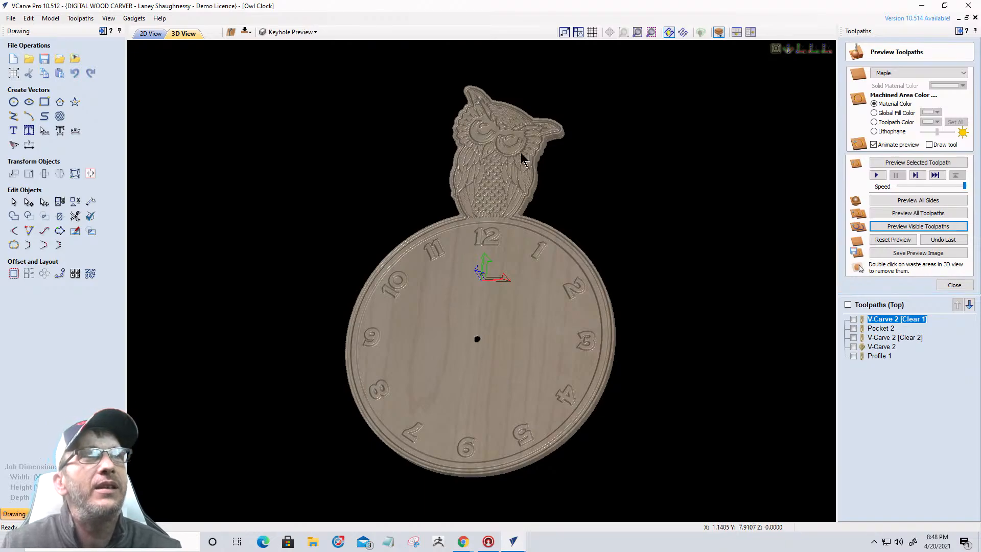
{"action": "left_click", "coordinate": [151, 34]}
{"action": "scroll", "coordinate": [606, 368], "scroll_direction": "down", "scroll_amount": 5}
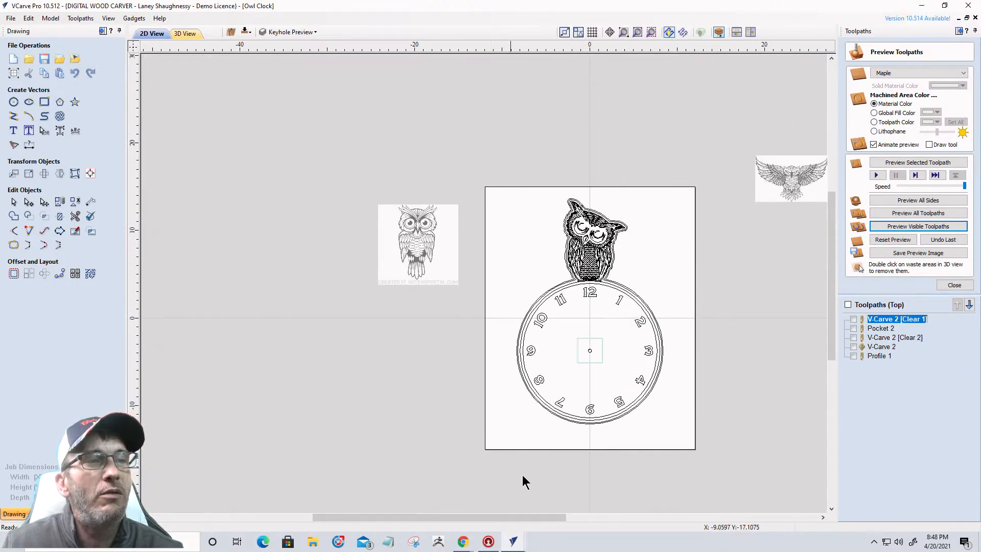
- Examine the owl's vectors, the offset outlines around the owl and clock, and the clock face in the 2D layout
{"action": "scroll", "coordinate": [583, 301], "scroll_direction": "up", "scroll_amount": 3}
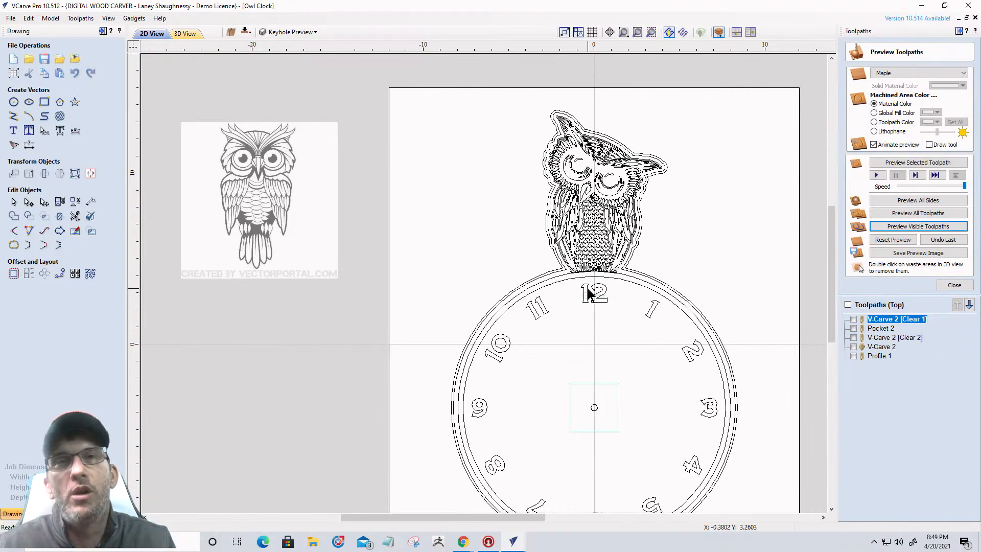
{"action": "left_click_drag", "start_coordinate": [535, 102], "coordinate": [660, 273]}
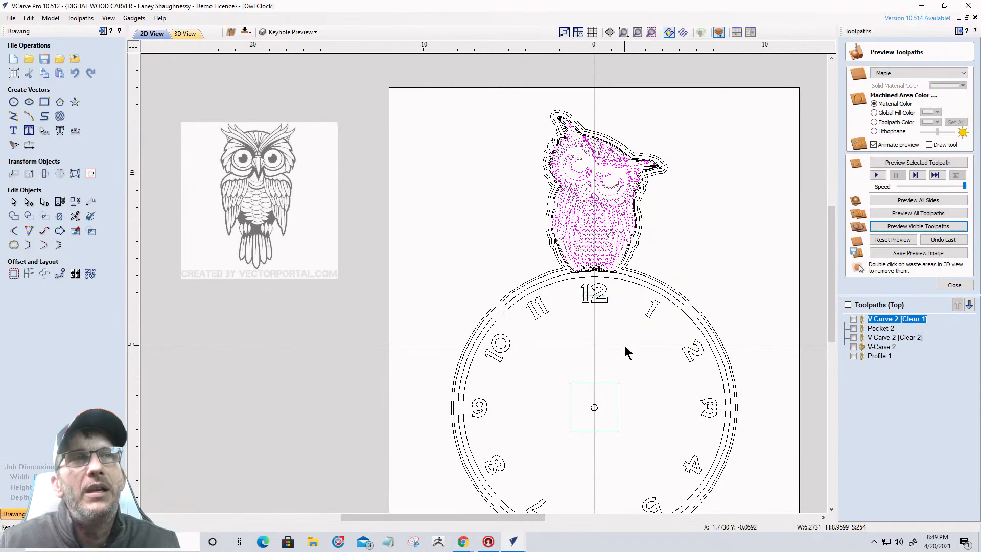
{"action": "left_click", "coordinate": [622, 271]}
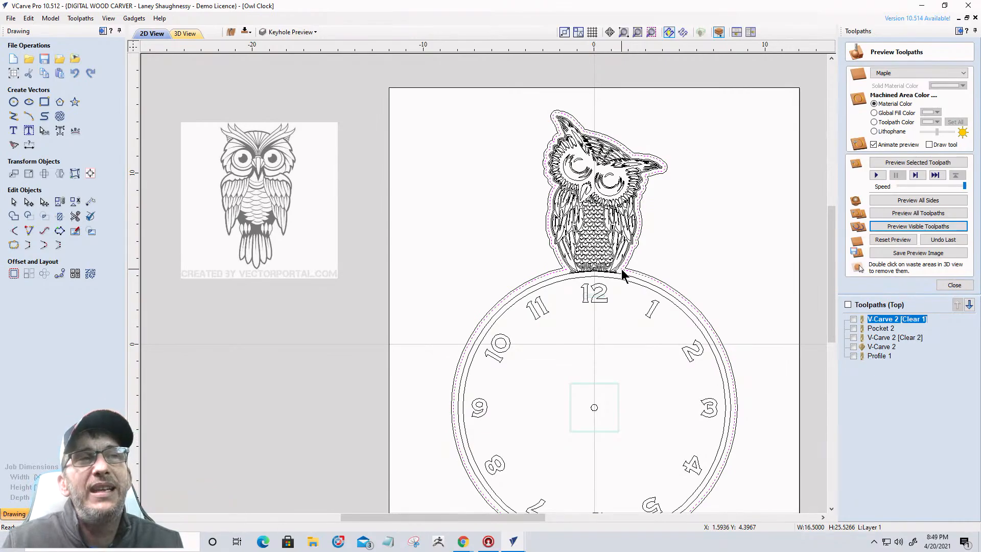
{"action": "scroll", "coordinate": [631, 246], "scroll_direction": "up", "scroll_amount": 6}
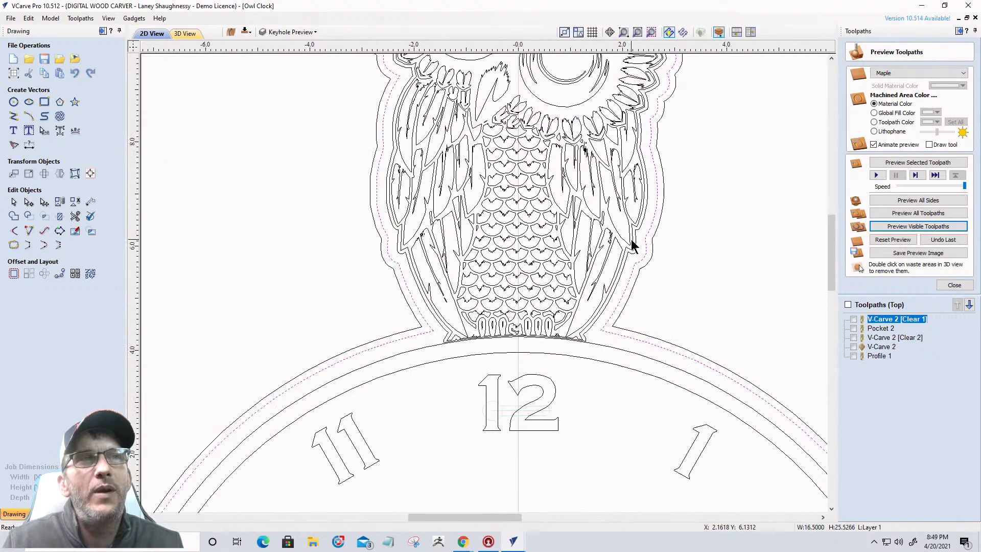
{"action": "left_click", "coordinate": [645, 244]}
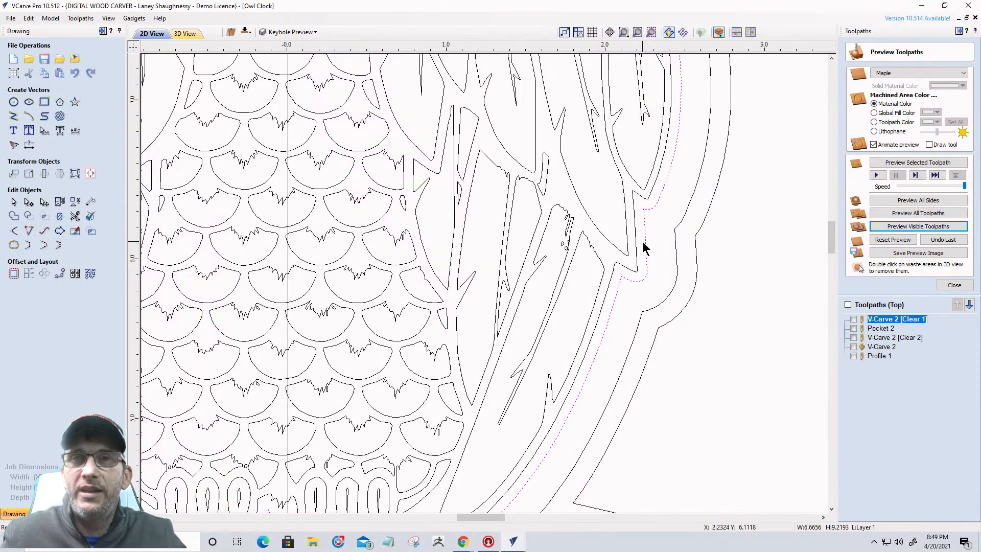
{"action": "scroll", "coordinate": [644, 246], "scroll_direction": "down", "scroll_amount": 4}
{"action": "left_click", "coordinate": [659, 245]}
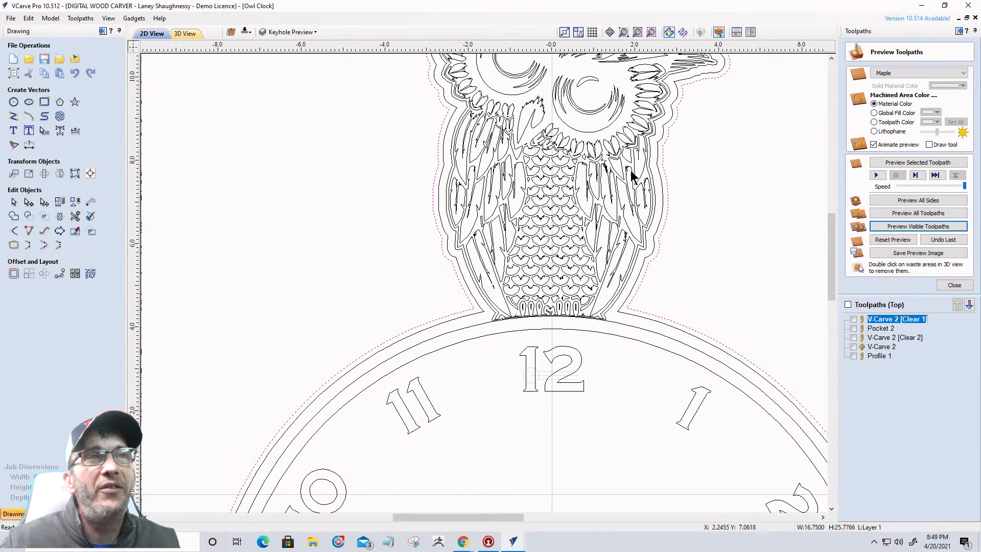
{"action": "scroll", "coordinate": [660, 185], "scroll_direction": "down", "scroll_amount": 5}
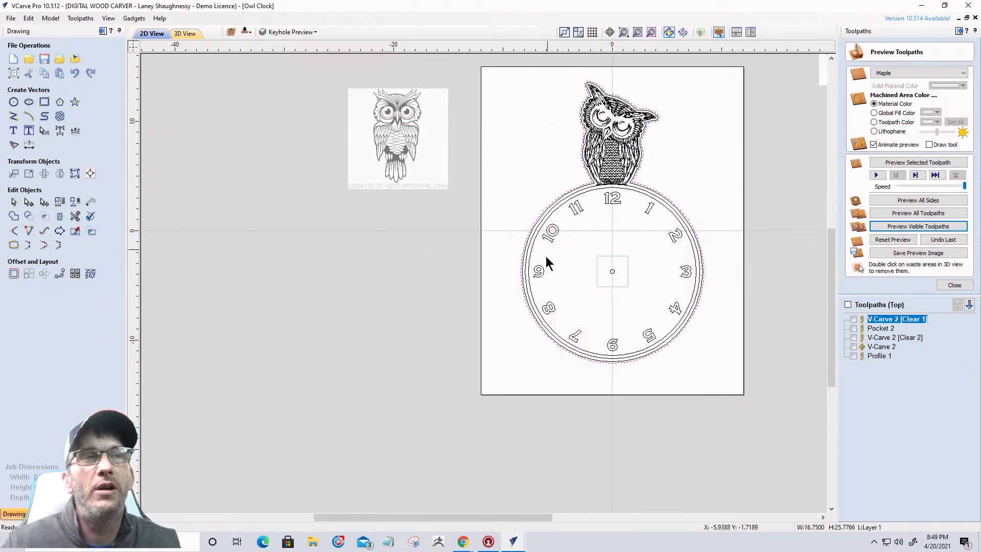
{"action": "scroll", "coordinate": [624, 247], "scroll_direction": "up", "scroll_amount": 3}
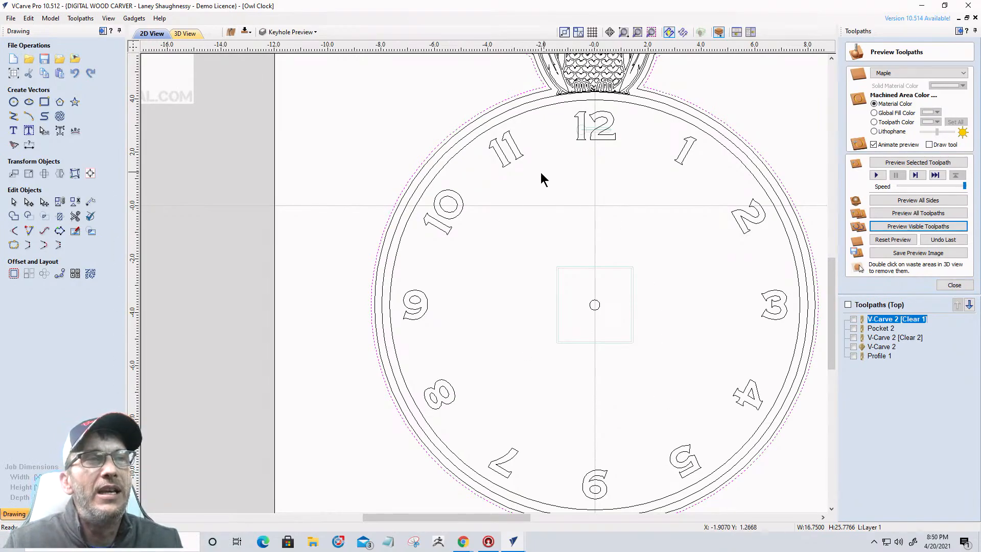
{"action": "scroll", "coordinate": [616, 230], "scroll_direction": "down", "scroll_amount": 3}
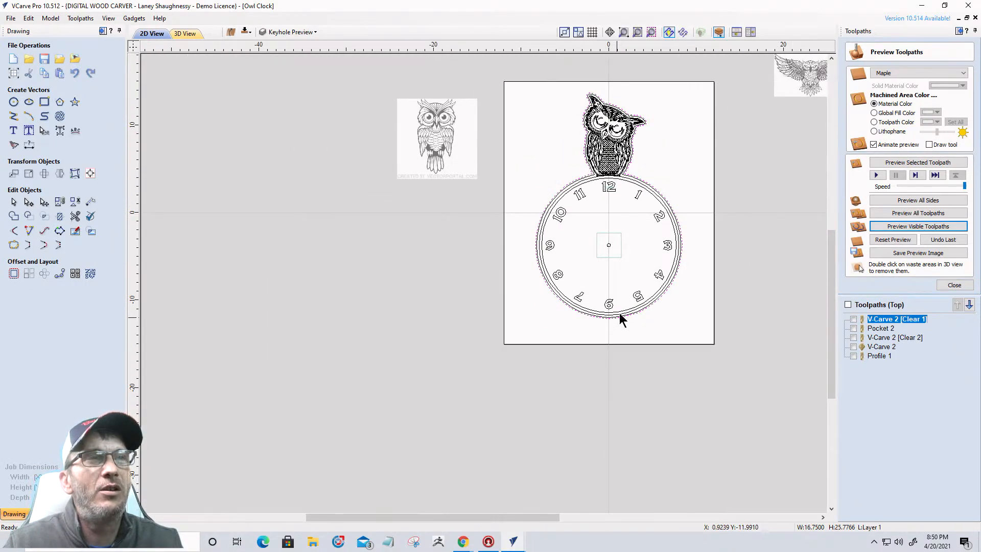
{"action": "scroll", "coordinate": [620, 317], "scroll_direction": "up", "scroll_amount": 3}
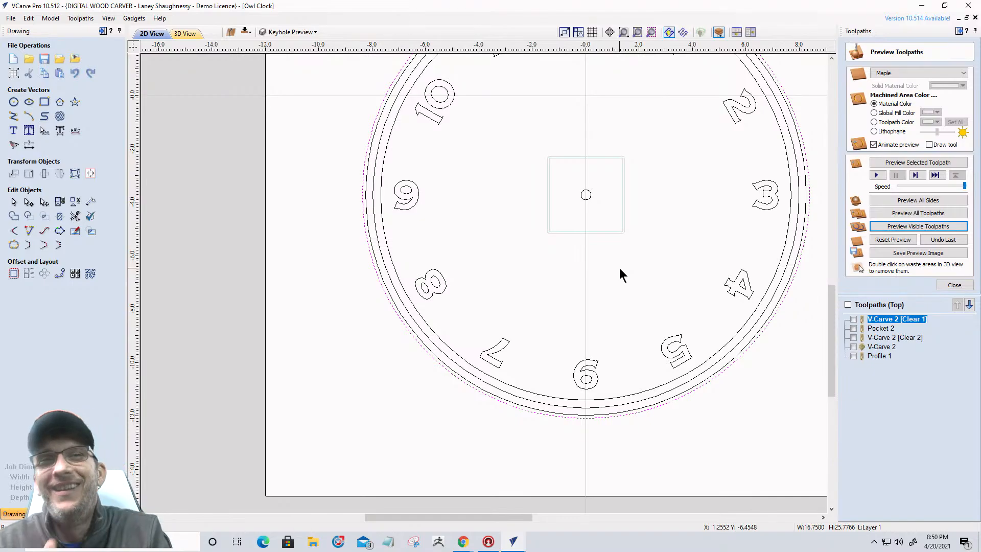
{"action": "scroll", "coordinate": [561, 317], "scroll_direction": "down", "scroll_amount": 2}
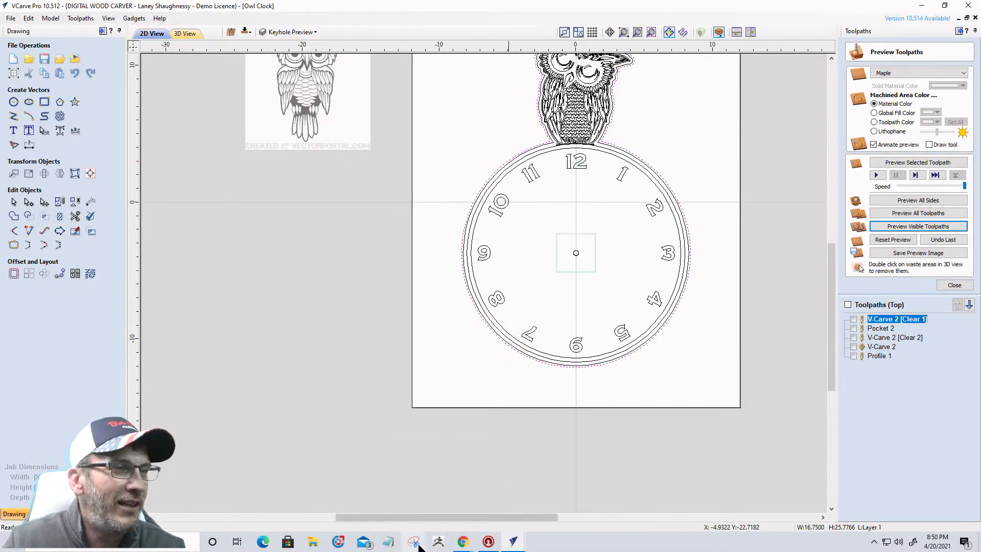
- Switch to Chrome and search Google Images for "Mouse Vector" in a new tab
{"action": "mouse_move", "coordinate": [462, 544]}
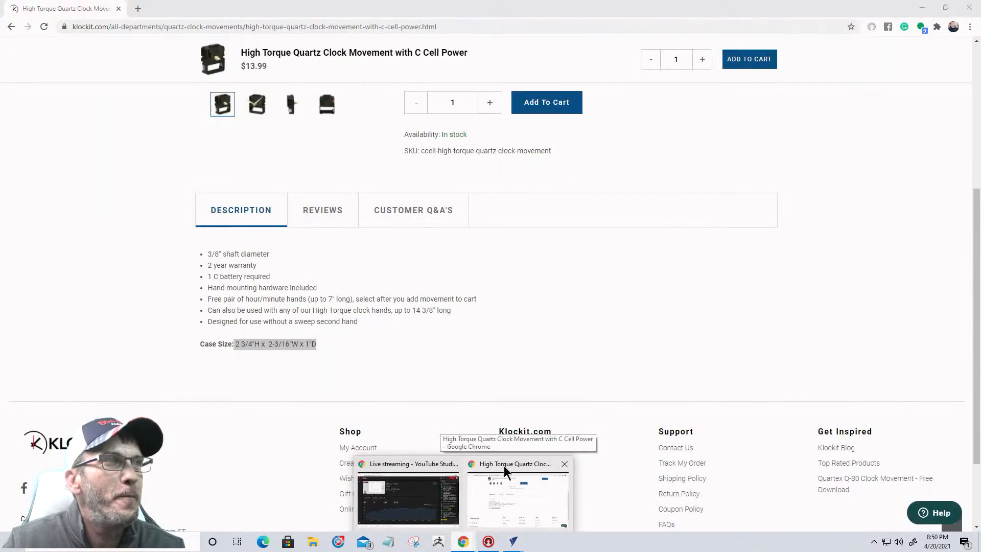
{"action": "left_click", "coordinate": [505, 470]}
{"action": "double_click", "coordinate": [154, 11]}
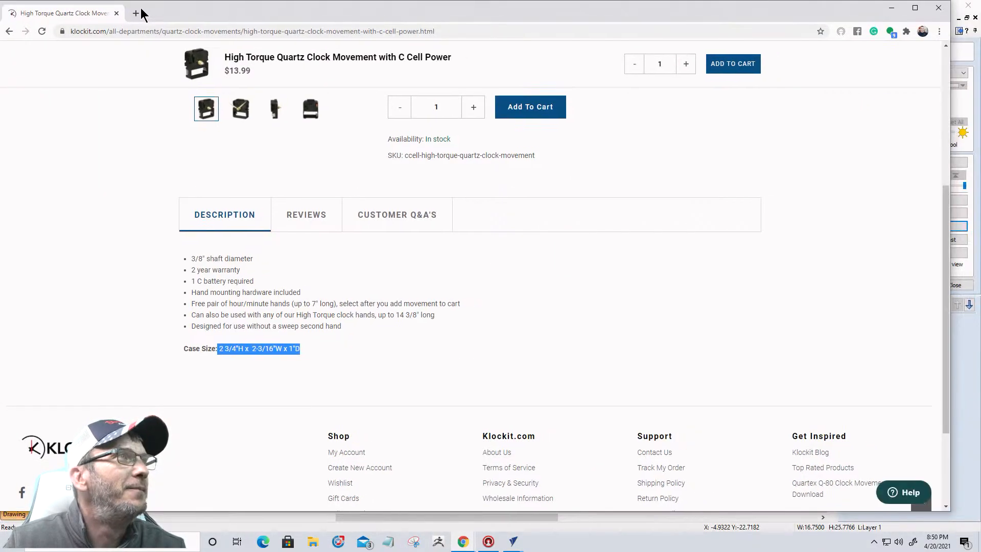
{"action": "left_click", "coordinate": [136, 12]}
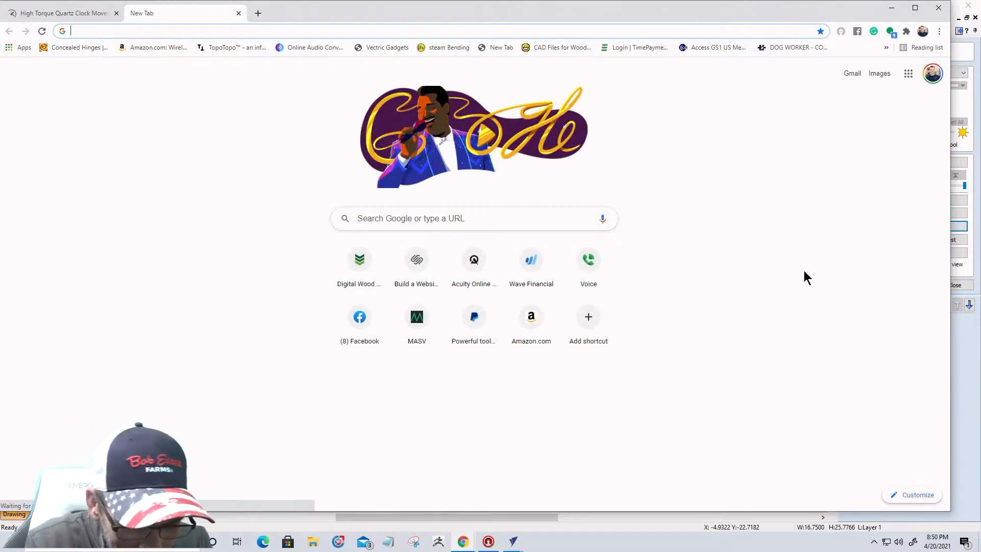
{"action": "type", "text": "Mouse Vec"}
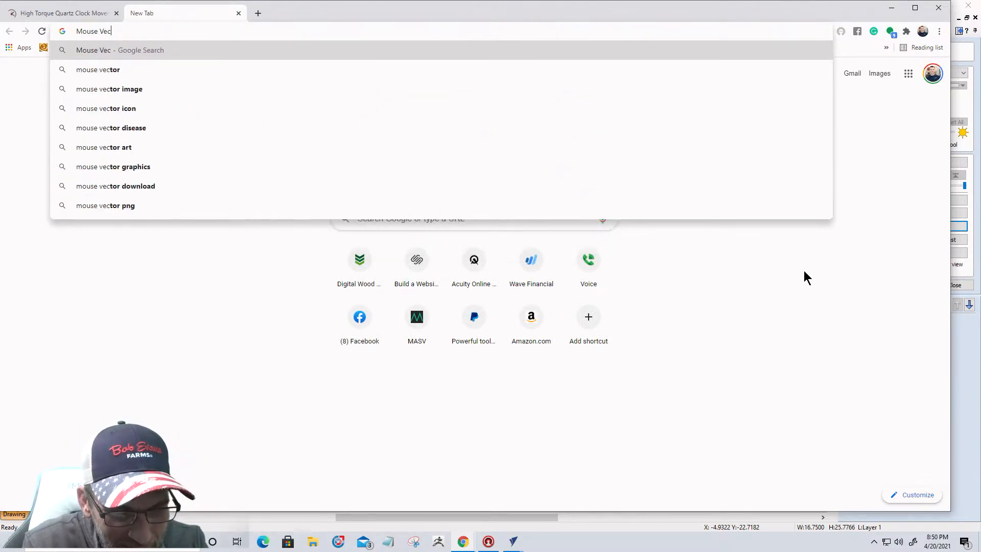
{"action": "type", "text": "tor"}
{"action": "key", "text": "Return"}
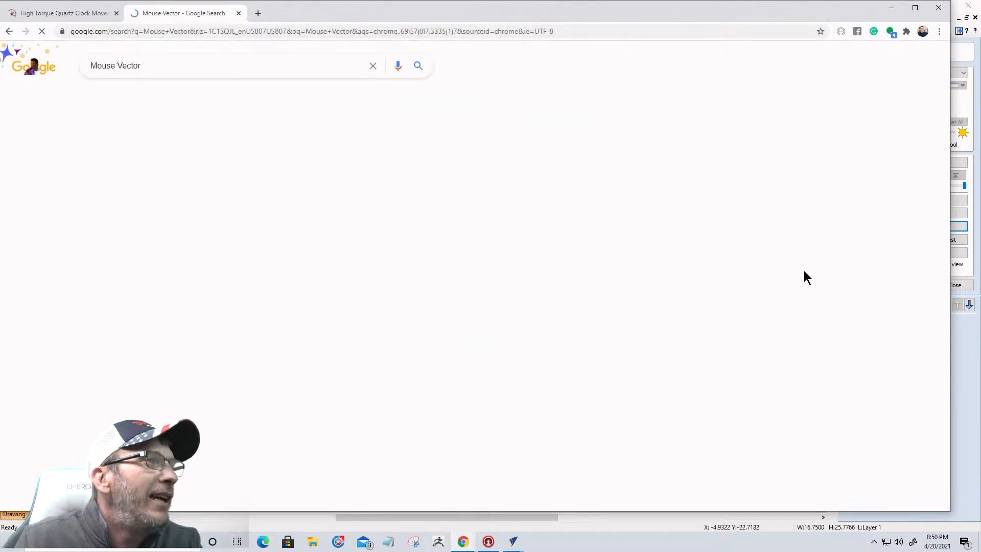
{"action": "left_click", "coordinate": [143, 97]}
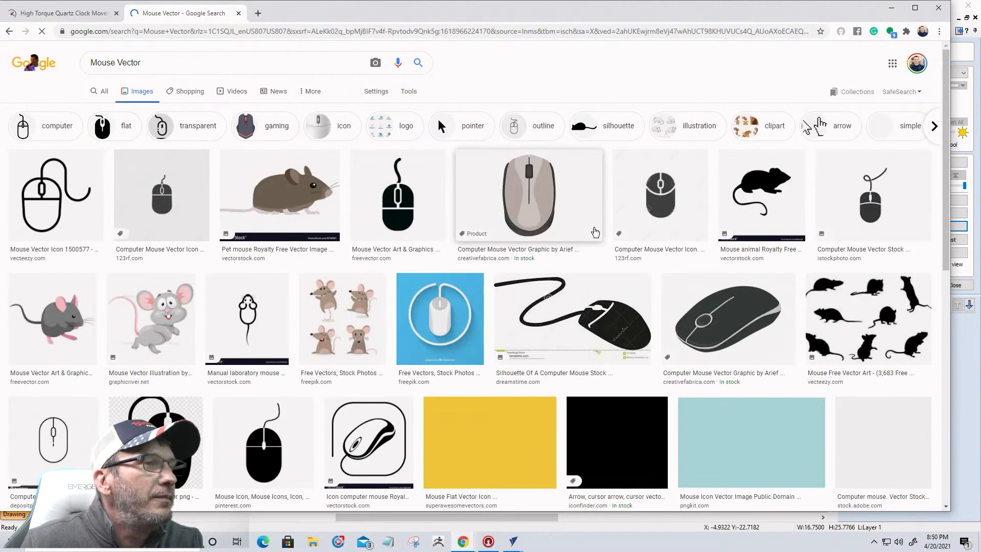
- Look through the mouse images and refine the image search to "Mouse with Cheese Vector"
{"action": "scroll", "coordinate": [592, 230], "scroll_direction": "down", "scroll_amount": 6}
{"action": "scroll", "coordinate": [79, 119], "scroll_direction": "up", "scroll_amount": 2}
{"action": "scroll", "coordinate": [78, 119], "scroll_direction": "up", "scroll_amount": 4}
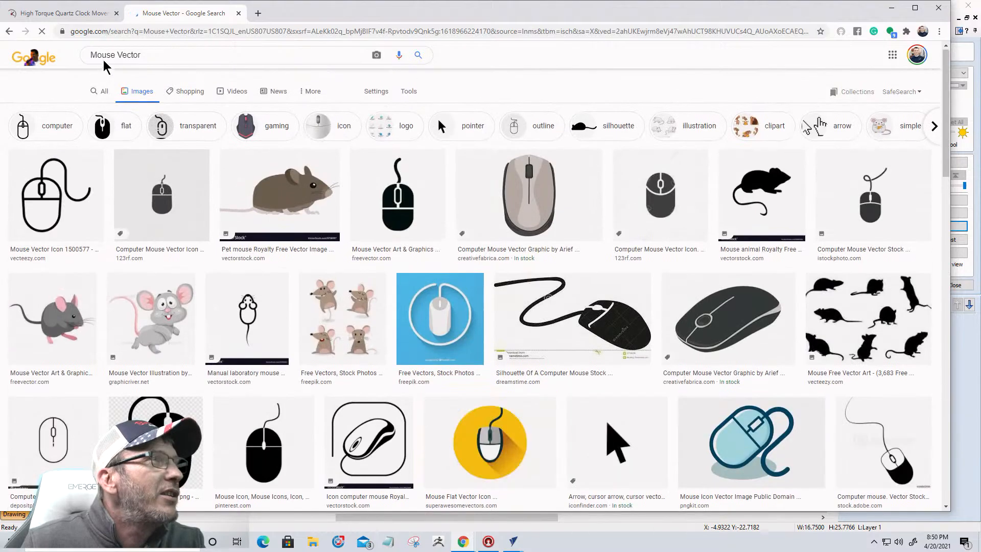
{"action": "left_click", "coordinate": [115, 63]}
{"action": "type", "text": "with Cheese"}
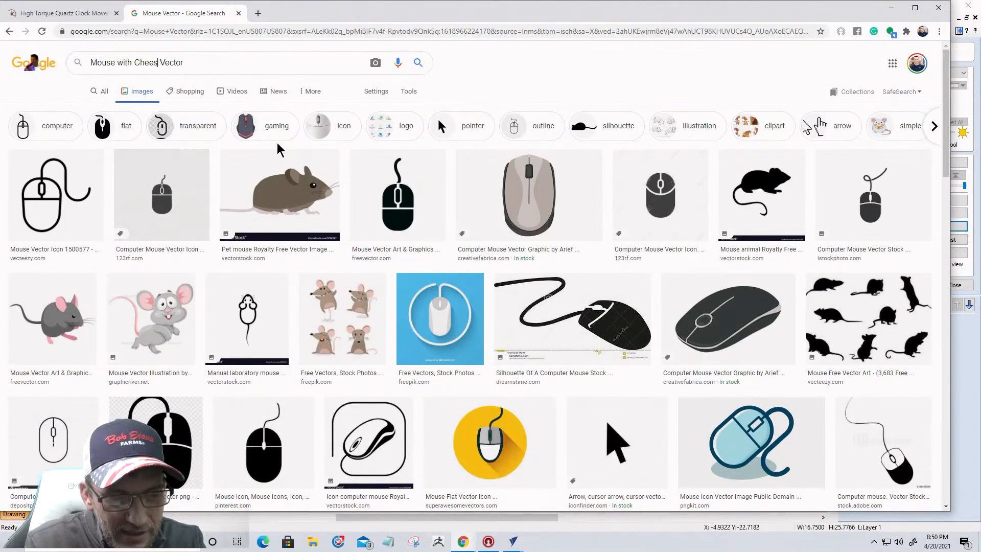
{"action": "key", "text": "Return"}
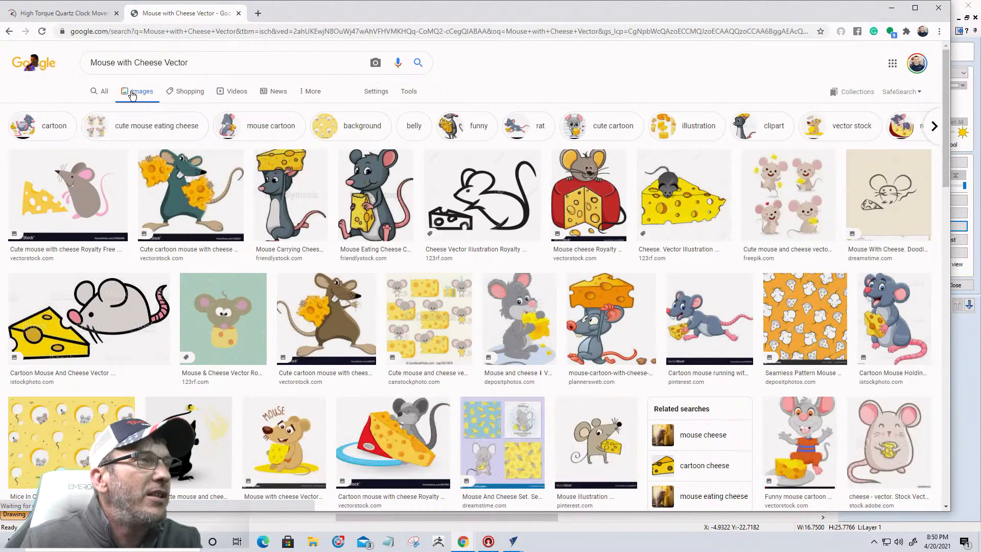
- Browse the mouse-with-cheese images and filter the results to large images only
{"action": "scroll", "coordinate": [424, 234], "scroll_direction": "down", "scroll_amount": 1}
{"action": "scroll", "coordinate": [425, 234], "scroll_direction": "down", "scroll_amount": 10}
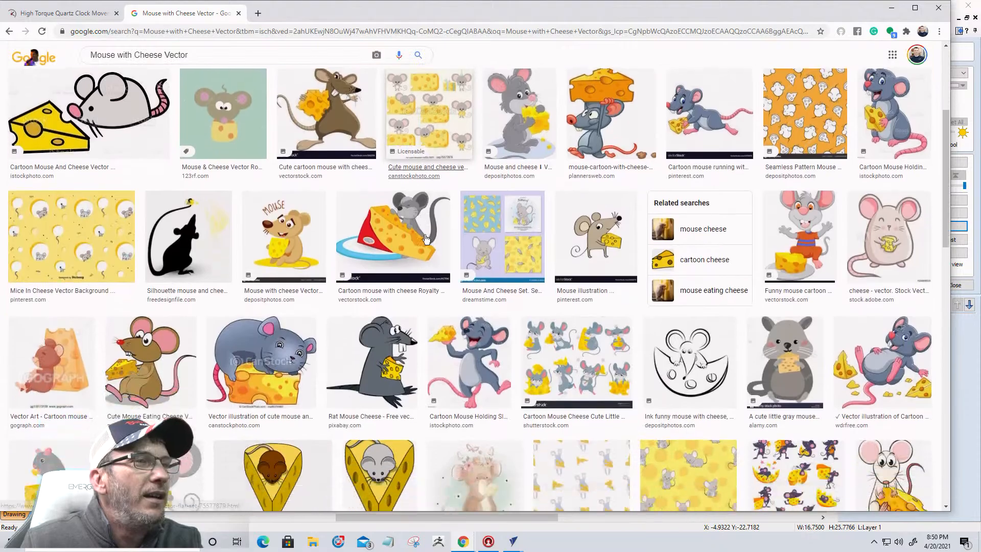
{"action": "scroll", "coordinate": [425, 234], "scroll_direction": "down", "scroll_amount": 6}
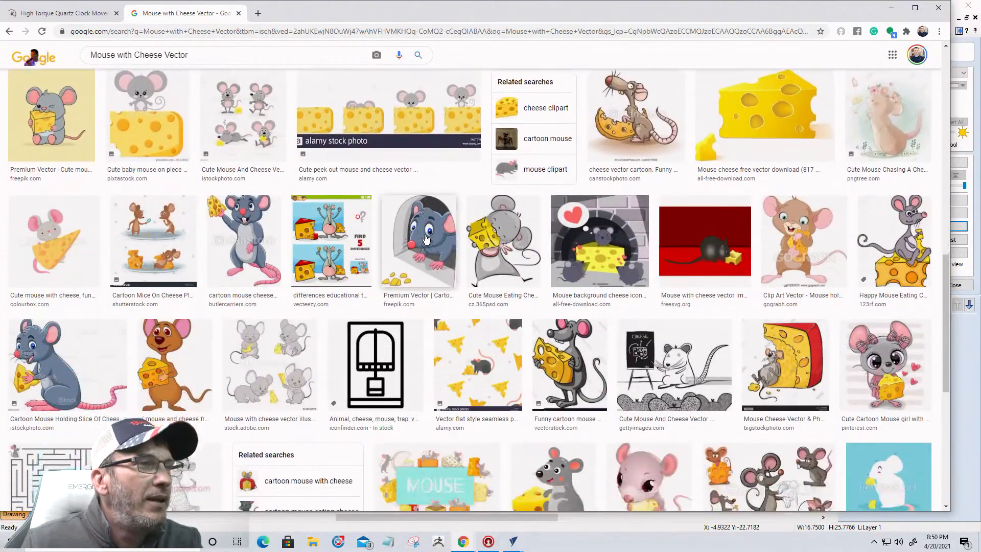
{"action": "scroll", "coordinate": [426, 239], "scroll_direction": "up", "scroll_amount": 20}
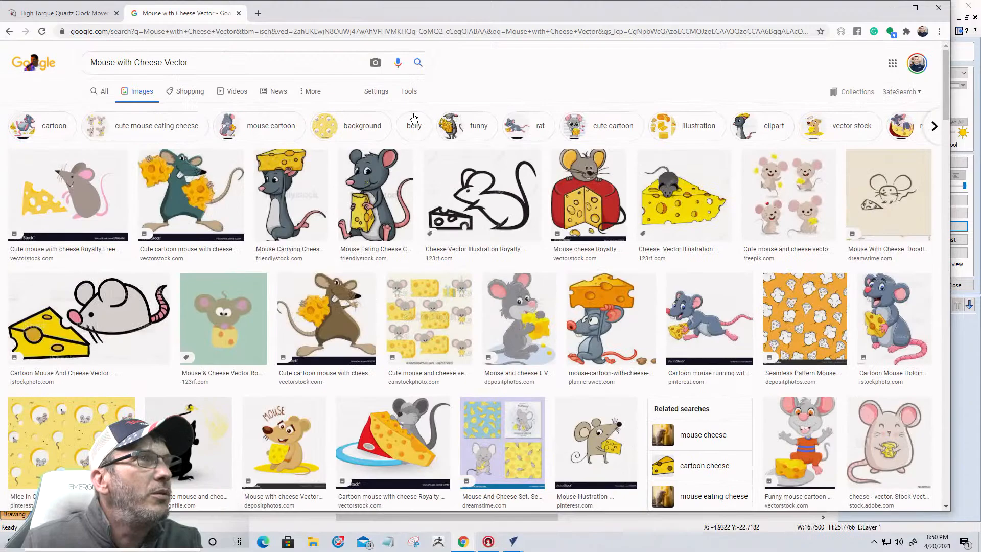
{"action": "left_click", "coordinate": [409, 92]}
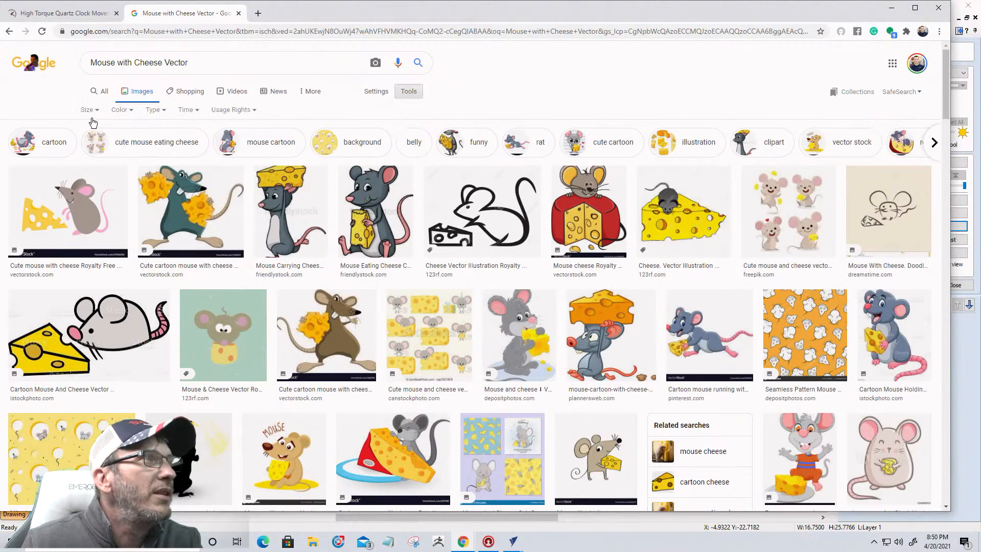
{"action": "left_click", "coordinate": [90, 111]}
{"action": "left_click", "coordinate": [91, 146]}
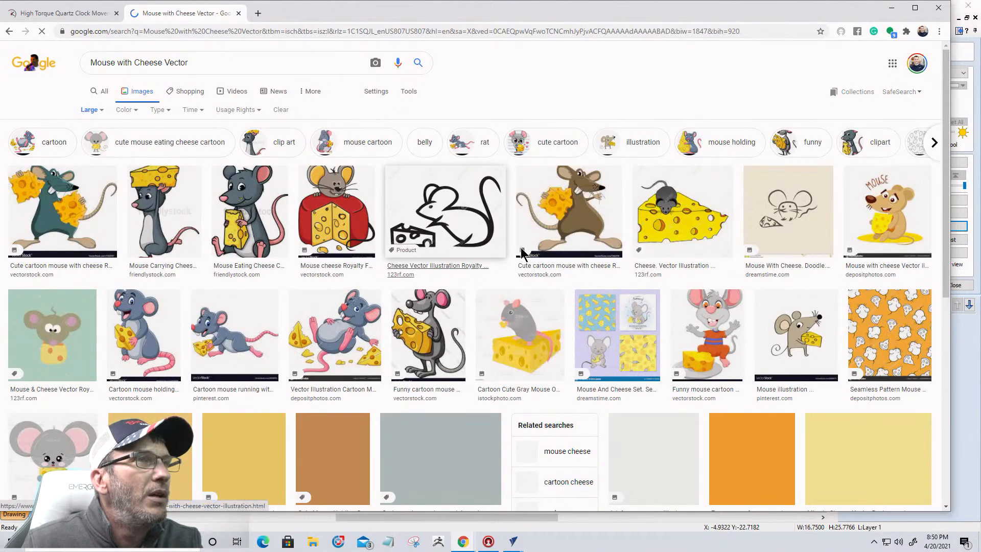
- Browse the large mouse-with-cheese image results for a clean line drawing suitable for tracing
{"action": "scroll", "coordinate": [557, 215], "scroll_direction": "down", "scroll_amount": 4}
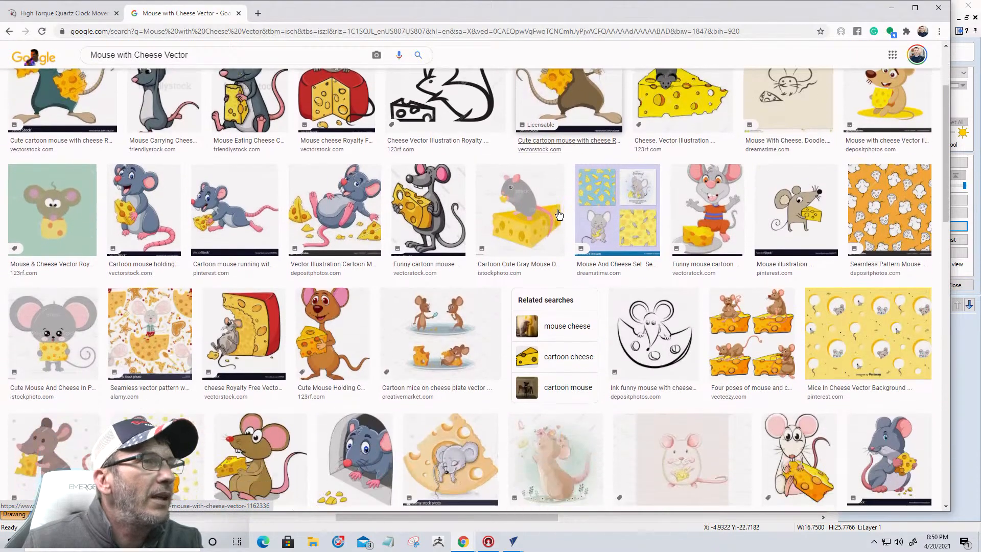
{"action": "scroll", "coordinate": [558, 212], "scroll_direction": "down", "scroll_amount": 9}
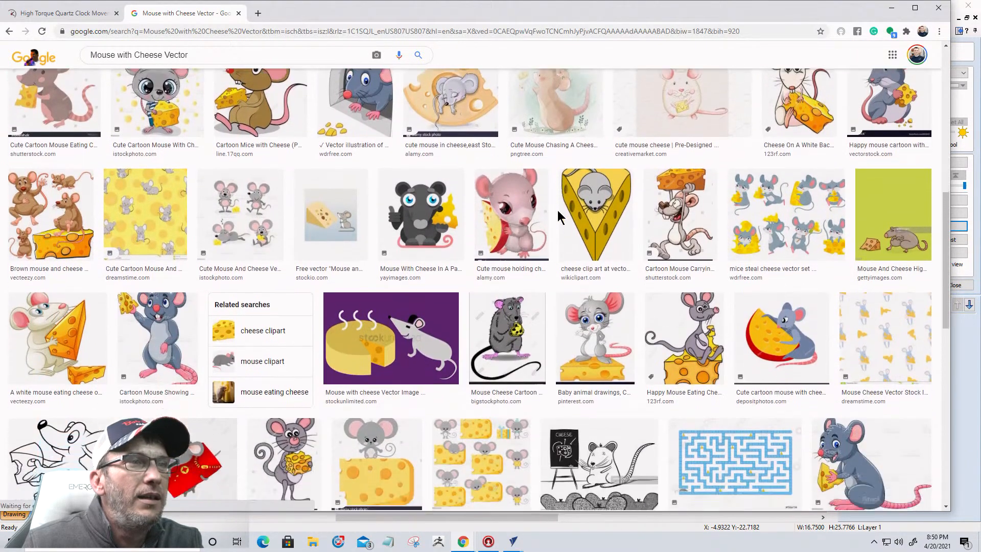
{"action": "scroll", "coordinate": [558, 213], "scroll_direction": "down", "scroll_amount": 7}
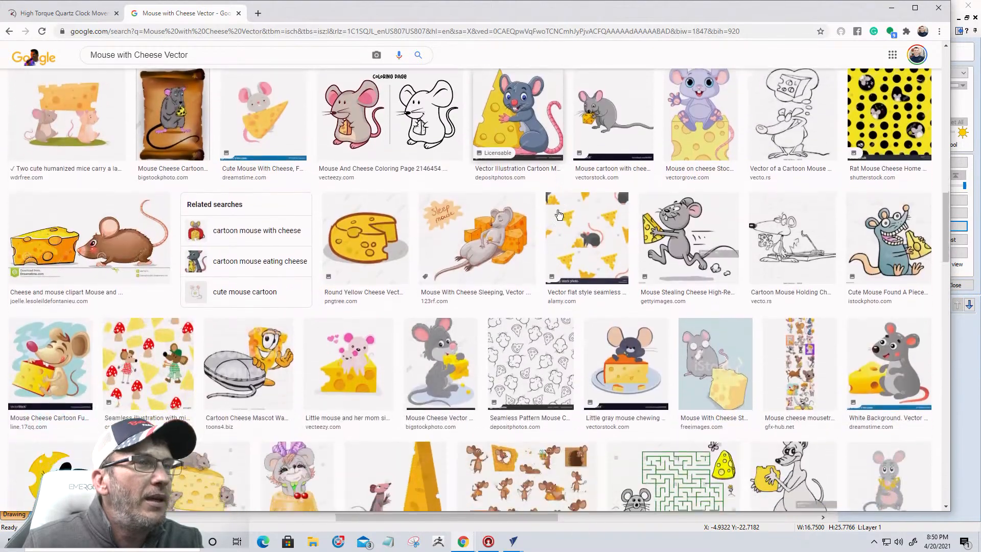
{"action": "scroll", "coordinate": [558, 214], "scroll_direction": "down", "scroll_amount": 5}
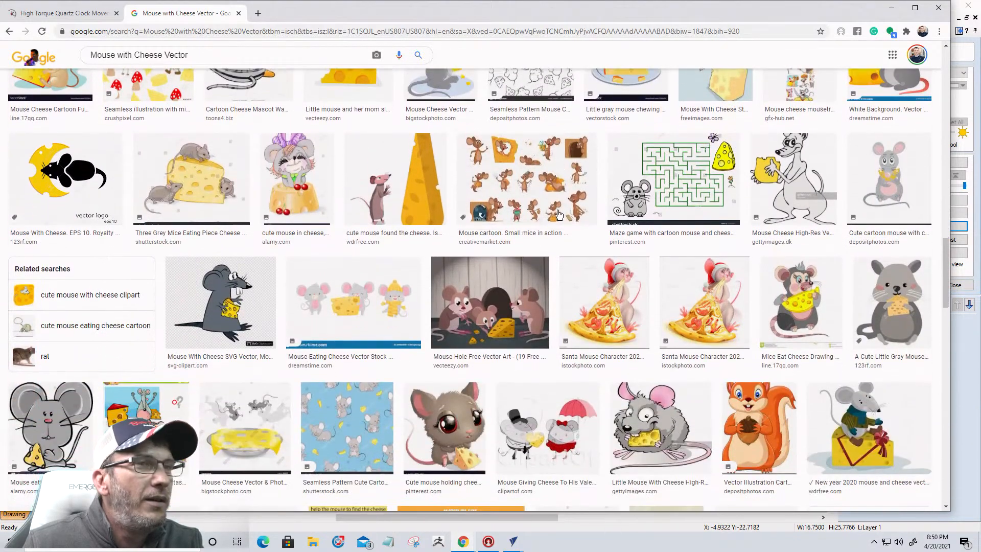
{"action": "scroll", "coordinate": [559, 213], "scroll_direction": "down", "scroll_amount": 9}
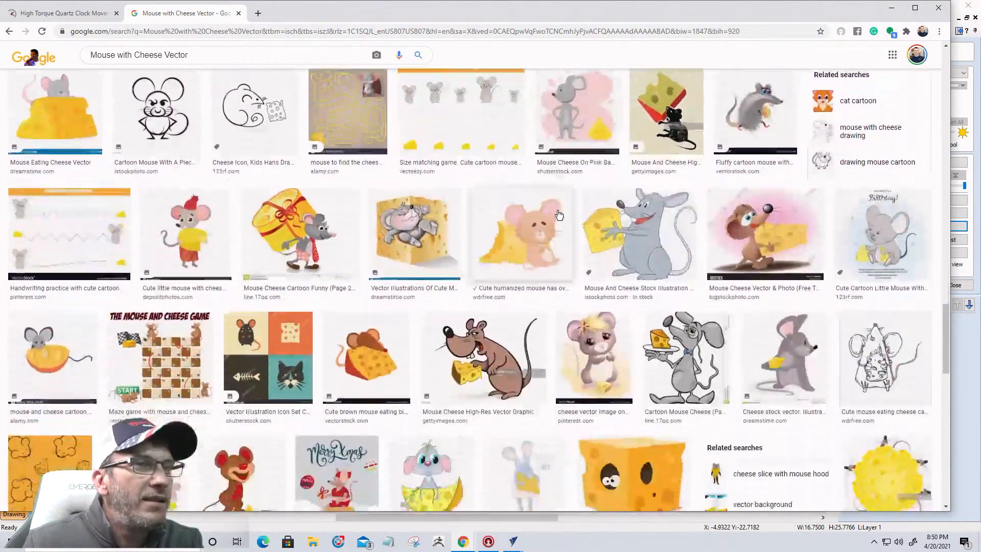
{"action": "scroll", "coordinate": [559, 214], "scroll_direction": "down", "scroll_amount": 8}
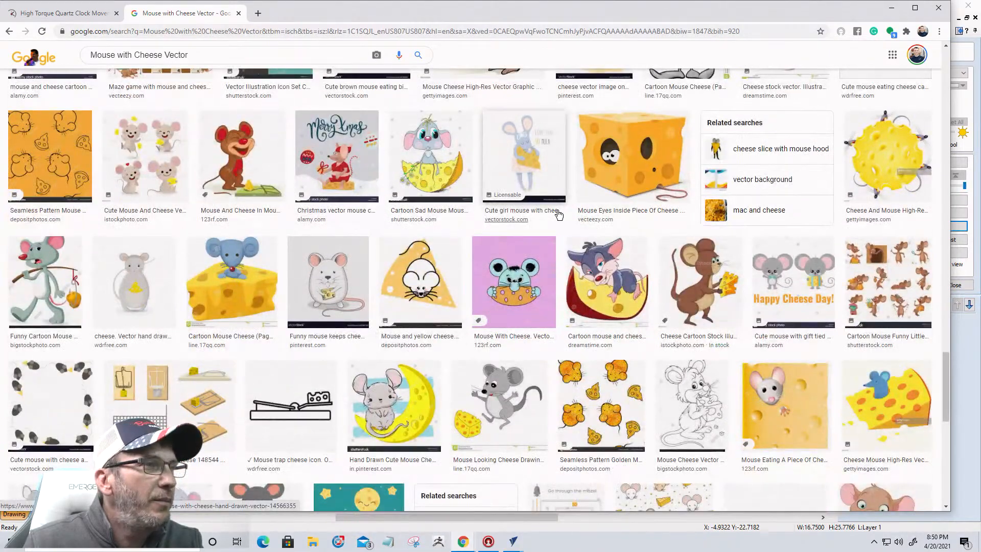
{"action": "scroll", "coordinate": [559, 216], "scroll_direction": "up", "scroll_amount": 3}
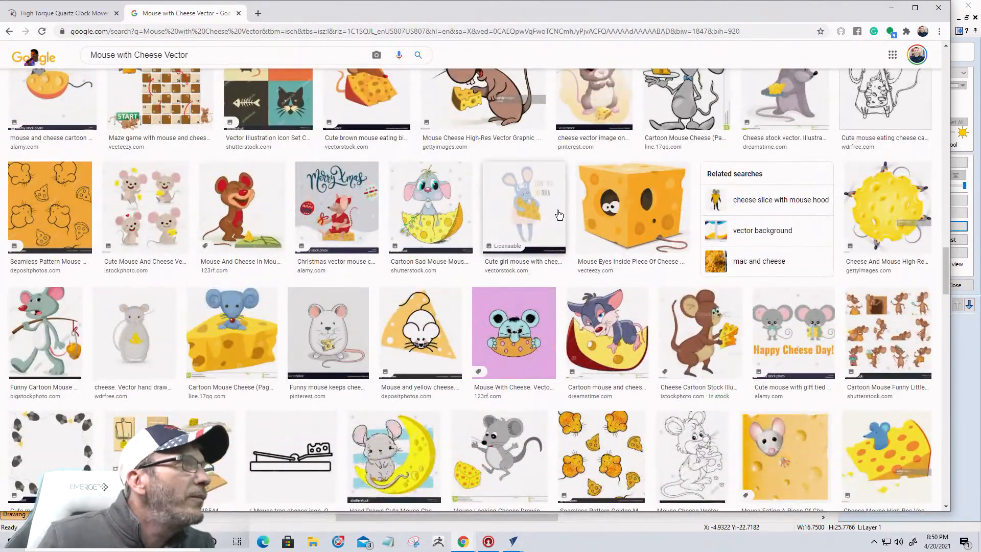
{"action": "scroll", "coordinate": [613, 307], "scroll_direction": "down", "scroll_amount": 1}
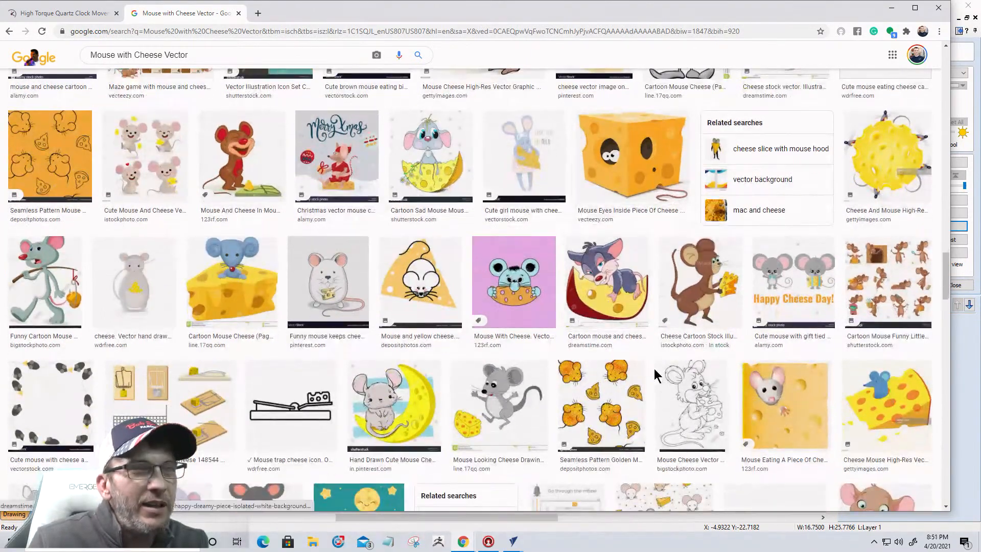
- Open the black-and-white line drawing of the mouse holding cheese and save it to Downloads as a JPEG named "mouse"
{"action": "left_click", "coordinate": [691, 404]}
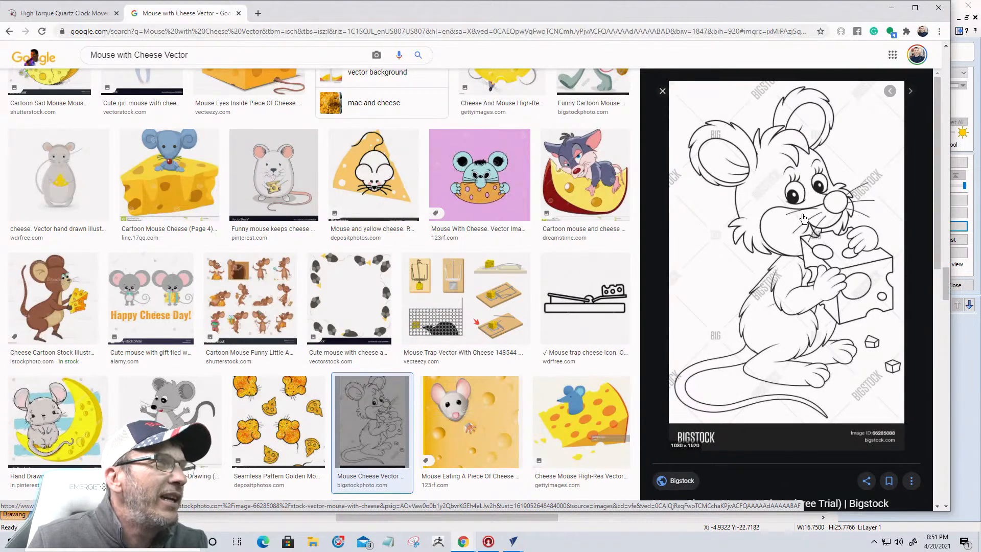
{"action": "right_click", "coordinate": [803, 217]}
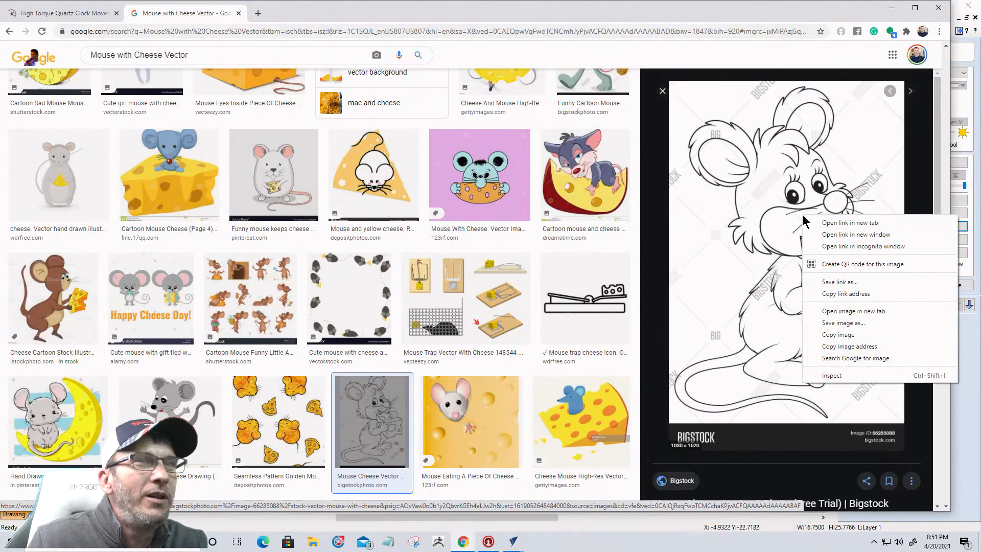
{"action": "left_click", "coordinate": [829, 323]}
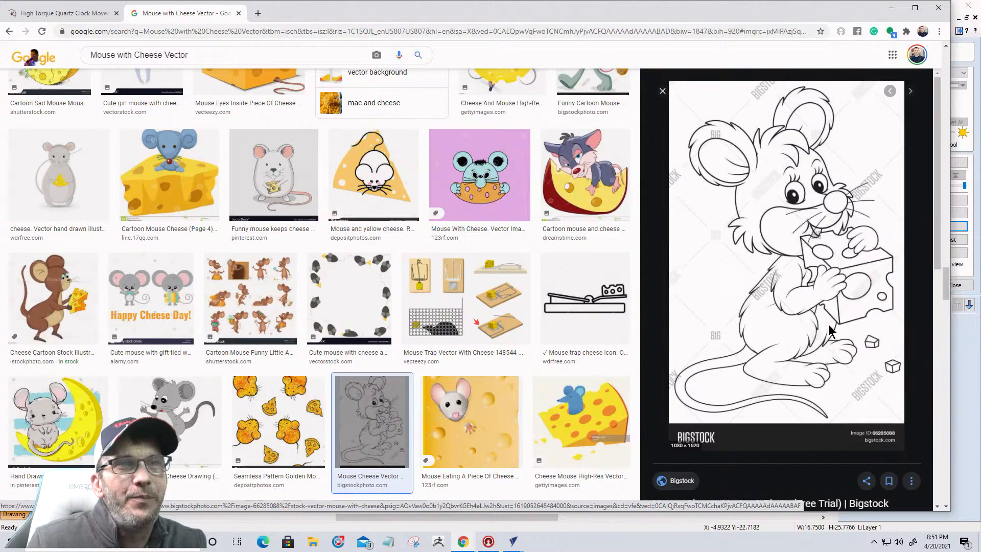
{"action": "type", "text": "mouse"}
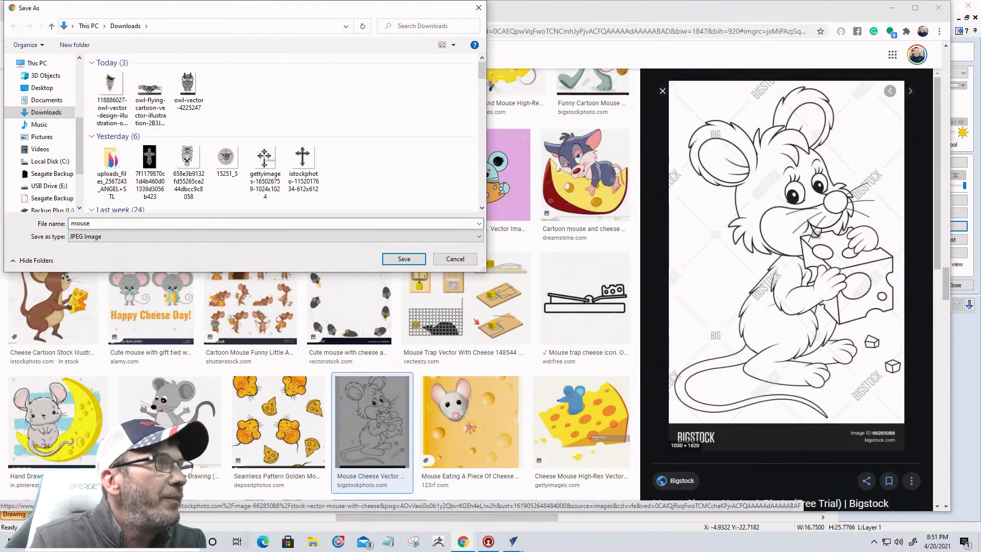
{"action": "key", "text": "Return"}
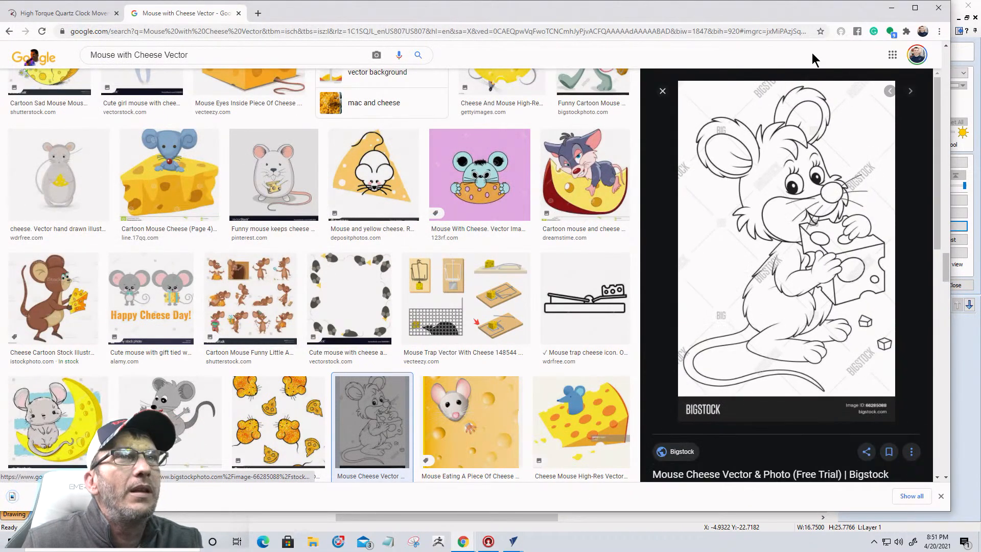
- Switch to VCarve Pro, import the mouse image from Downloads, and move it off the clock into the empty area beside the job
{"action": "left_click", "coordinate": [891, 9]}
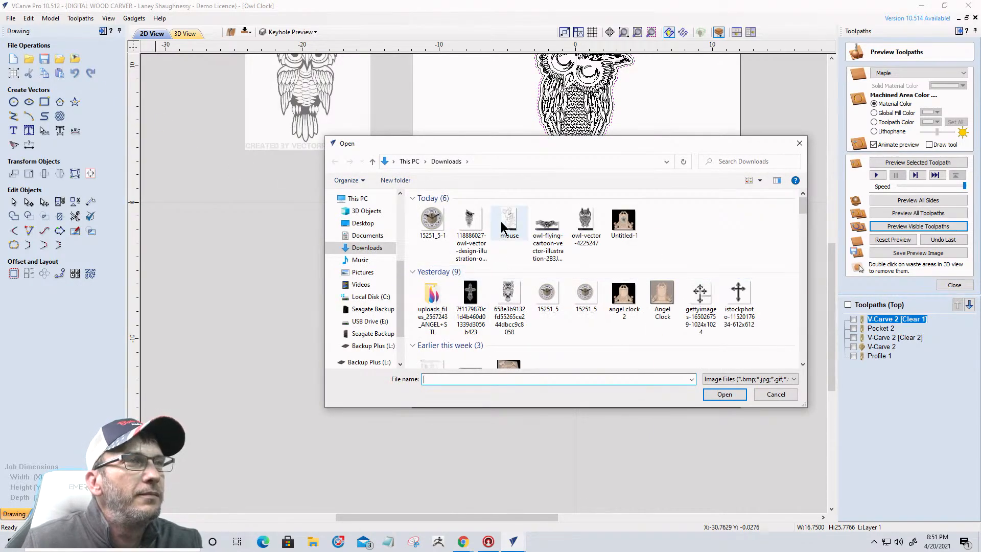
{"action": "double_click", "coordinate": [502, 225]}
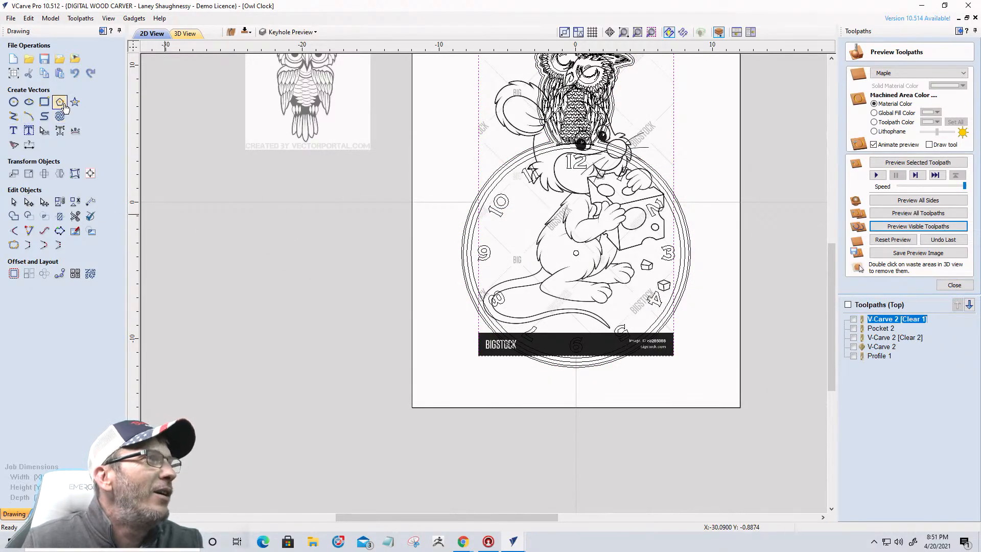
{"action": "left_click", "coordinate": [562, 238]}
{"action": "left_click_drag", "start_coordinate": [559, 229], "coordinate": [309, 292]}
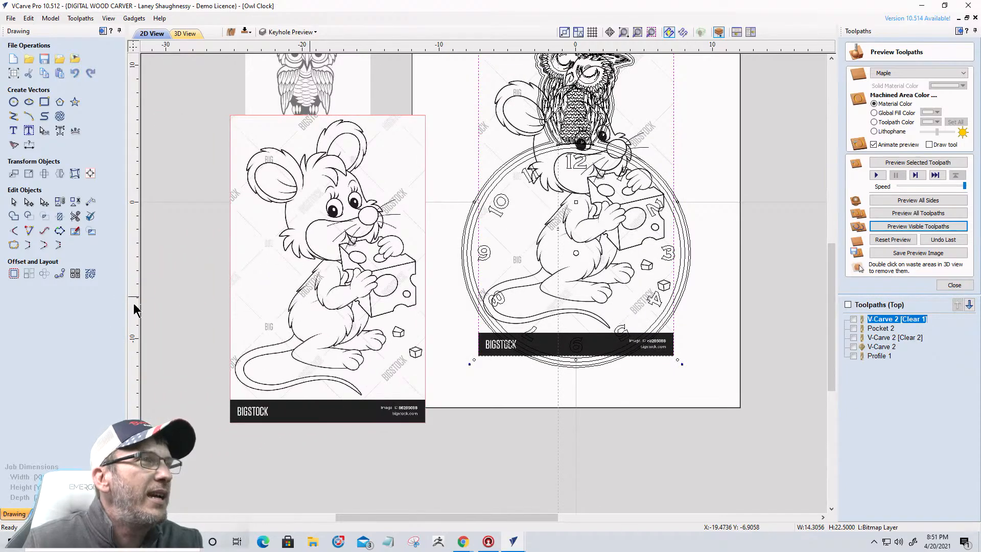
- Set up a black/white bitmap trace of the mouse, excluding the watermark strip, with 0% bitmap fading and a 0.58 threshold
{"action": "left_click", "coordinate": [13, 146]}
{"action": "scroll", "coordinate": [306, 294], "scroll_direction": "up", "scroll_amount": 1}
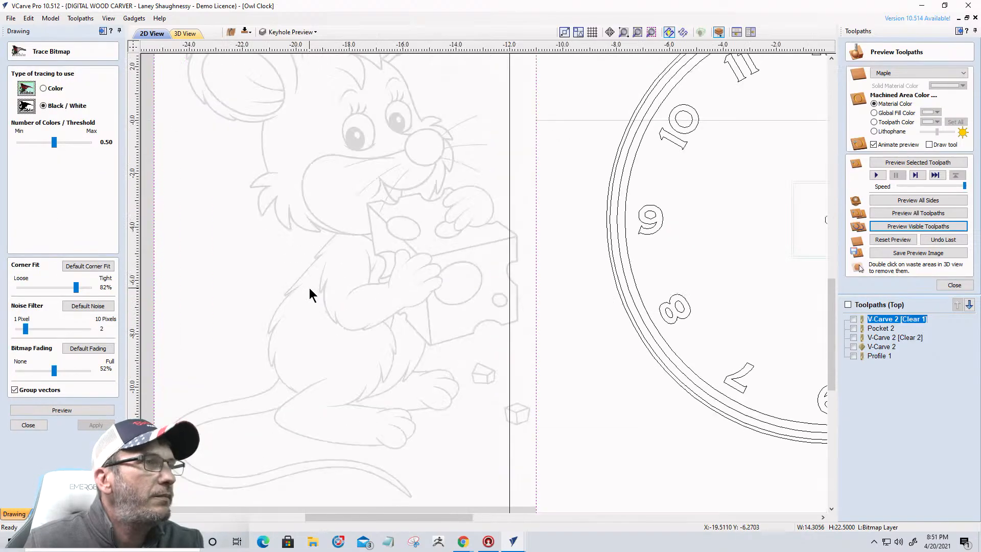
{"action": "mouse_move", "coordinate": [206, 75]}
{"action": "left_mouse_down"}
{"action": "mouse_move", "coordinate": [390, 119]}
{"action": "mouse_move", "coordinate": [456, 424]}
{"action": "left_mouse_up"}
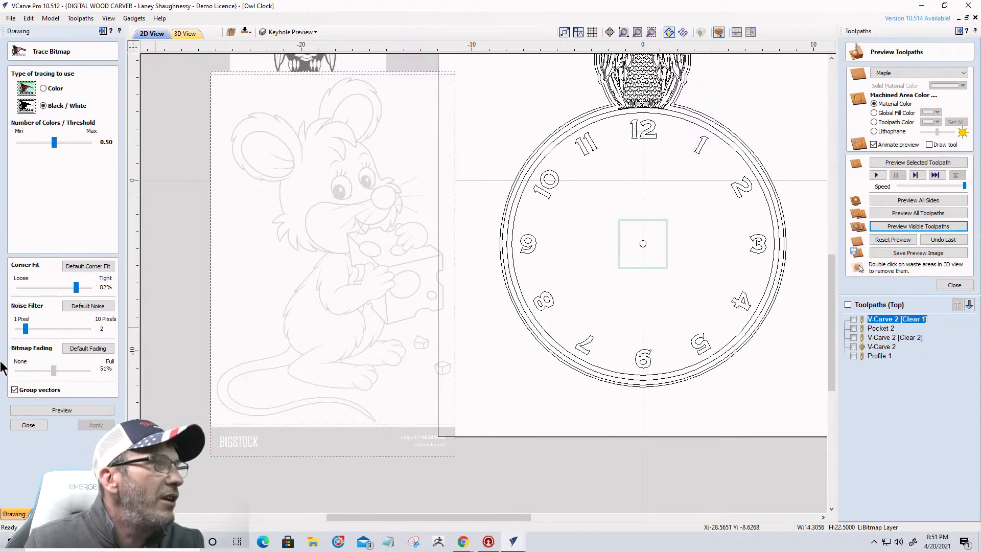
{"action": "left_click_drag", "start_coordinate": [54, 370], "coordinate": [6, 366]}
{"action": "mouse_move", "coordinate": [54, 143]}
{"action": "left_mouse_down"}
{"action": "mouse_move", "coordinate": [75, 146]}
{"action": "mouse_move", "coordinate": [59, 143]}
{"action": "left_mouse_up"}
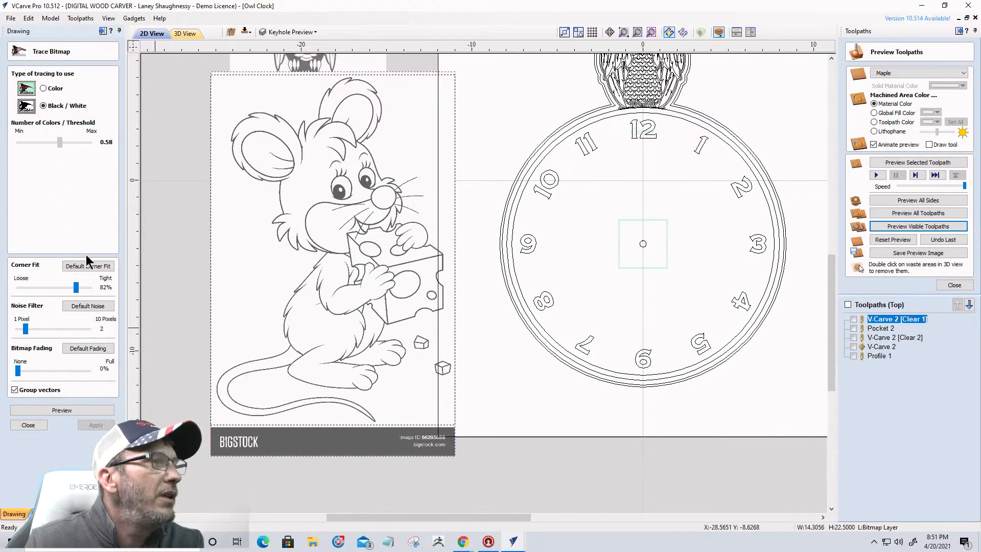
- Preview and apply the mouse trace, and delete the source bitmap behind the new vectors
{"action": "left_click", "coordinate": [84, 407]}
{"action": "left_click", "coordinate": [84, 429]}
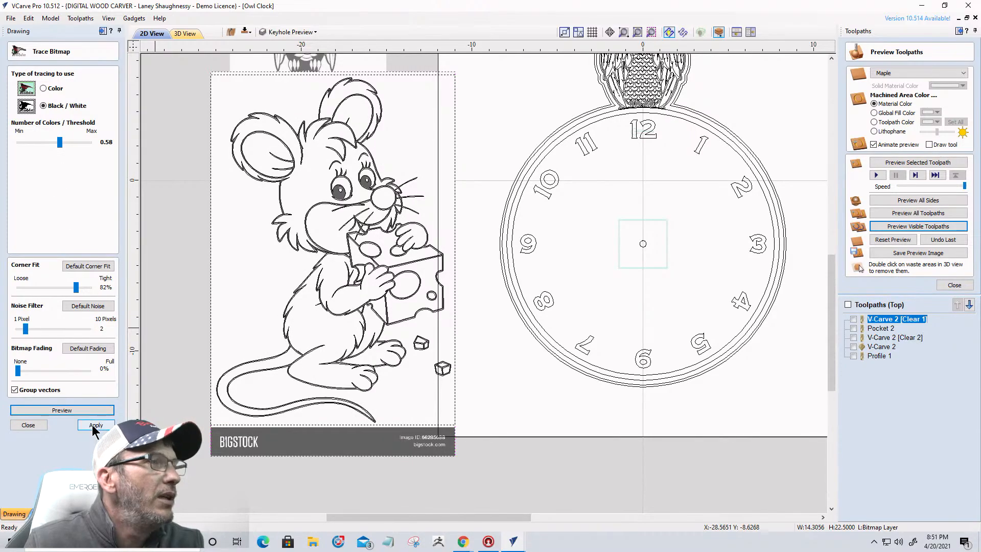
{"action": "left_click", "coordinate": [33, 426]}
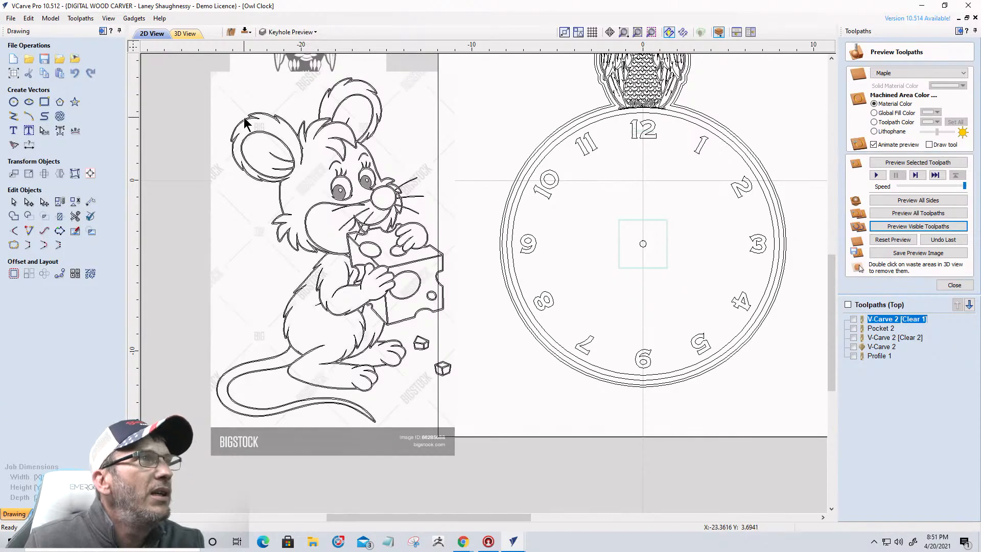
{"action": "left_click", "coordinate": [240, 100]}
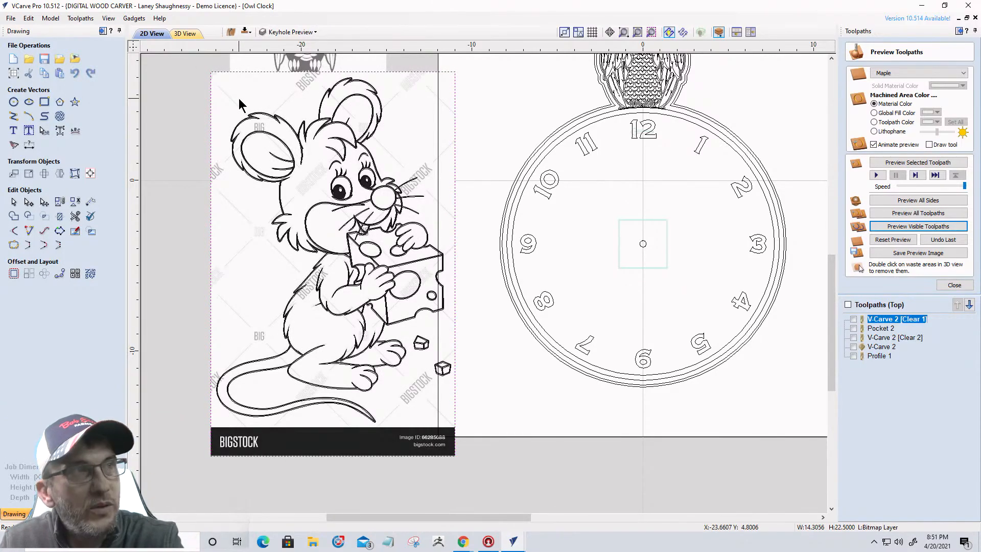
{"action": "key", "text": "Delete"}
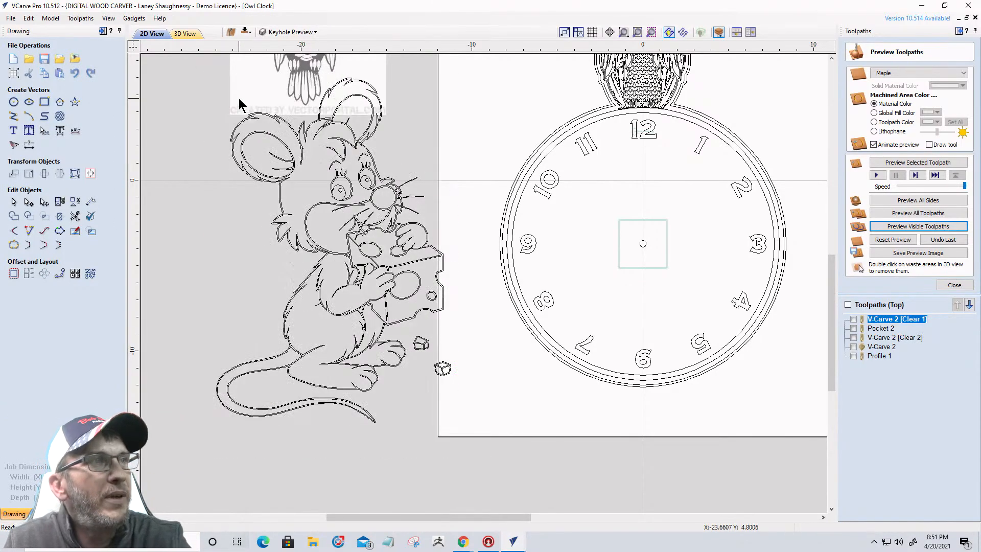
- Scale the traced mouse to about 5.05 × 7.41 inches and place it over the center of the clock face
{"action": "left_click", "coordinate": [258, 140]}
{"action": "left_click_drag", "start_coordinate": [210, 76], "coordinate": [379, 314]}
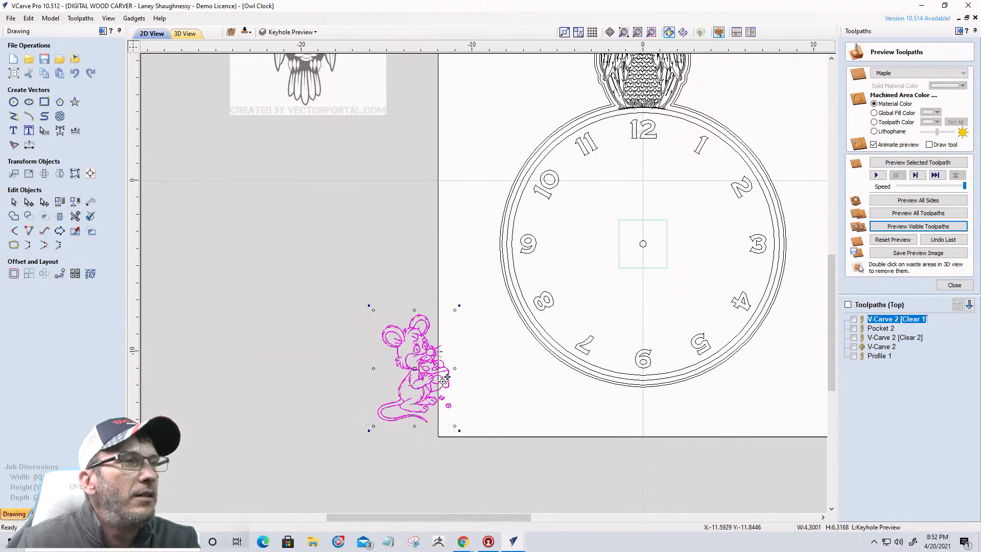
{"action": "left_click_drag", "start_coordinate": [412, 376], "coordinate": [637, 240]}
{"action": "scroll", "coordinate": [644, 254], "scroll_direction": "up", "scroll_amount": 4}
{"action": "scroll", "coordinate": [644, 254], "scroll_direction": "up", "scroll_amount": 2}
{"action": "scroll", "coordinate": [644, 251], "scroll_direction": "down", "scroll_amount": 3}
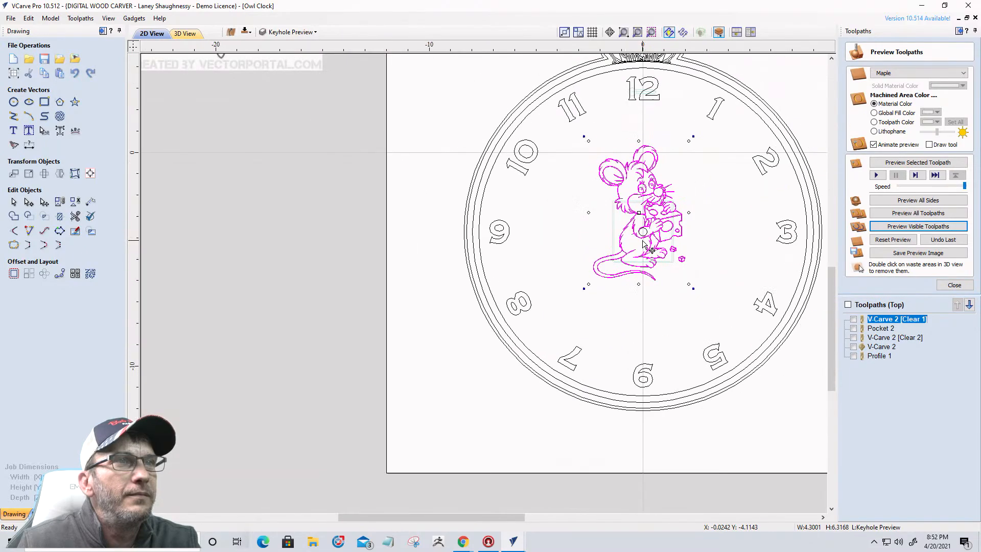
{"action": "scroll", "coordinate": [644, 242], "scroll_direction": "down", "scroll_amount": 1}
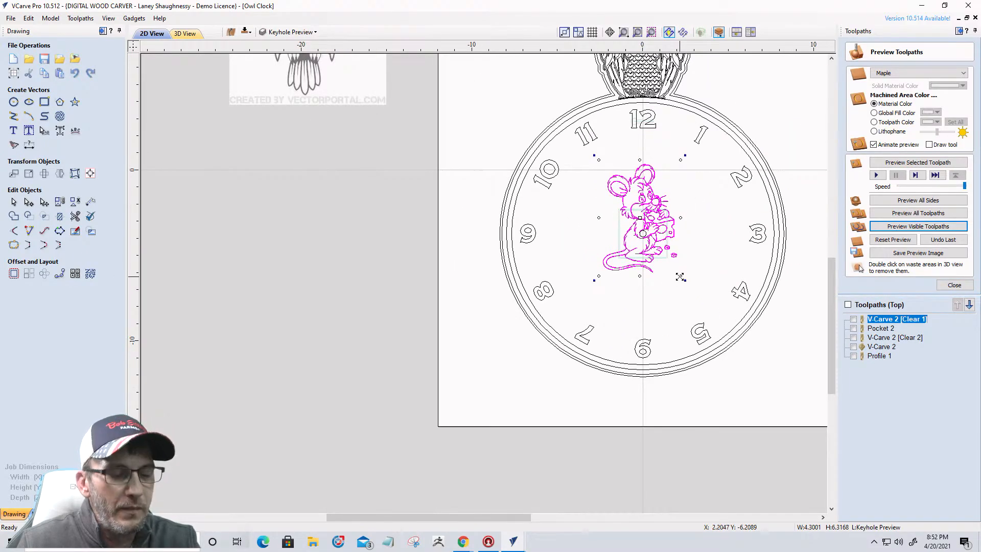
{"action": "left_click_drag", "start_coordinate": [680, 277], "coordinate": [685, 283]}
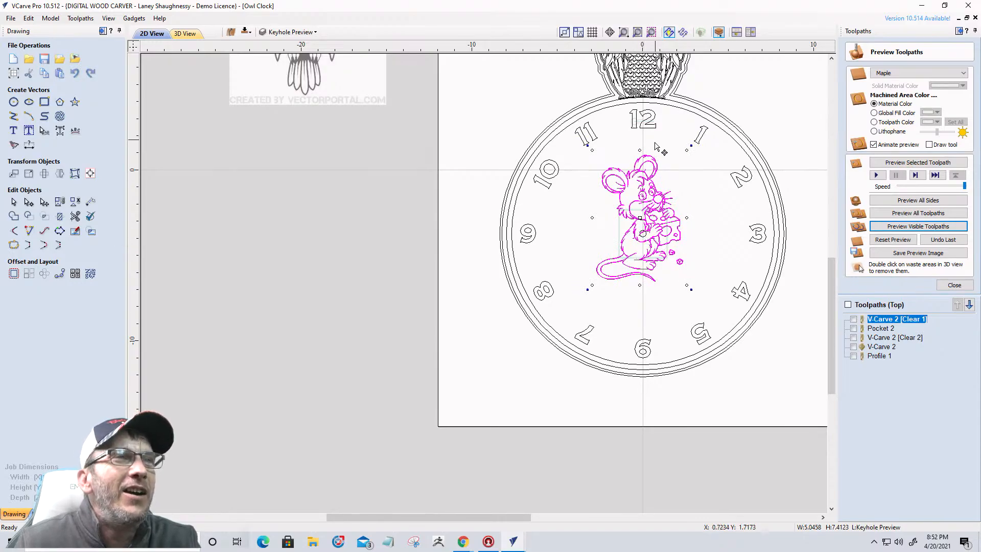
- Close the toolpath preview and ungroup the mouse vectors into separate outlines
{"action": "scroll", "coordinate": [656, 155], "scroll_direction": "up", "scroll_amount": 1}
{"action": "left_click", "coordinate": [946, 287]}
{"action": "scroll", "coordinate": [634, 187], "scroll_direction": "up", "scroll_amount": 2}
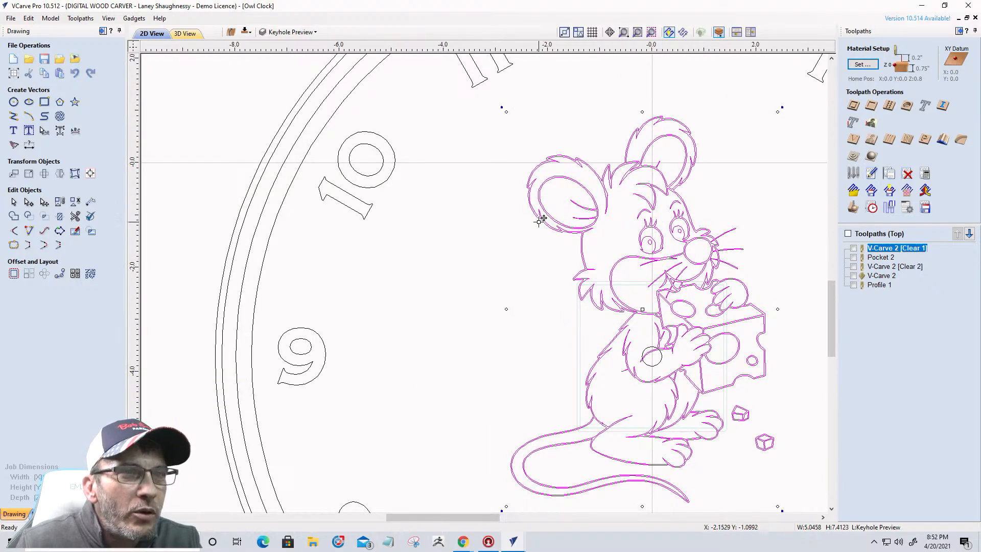
{"action": "left_click", "coordinate": [75, 216]}
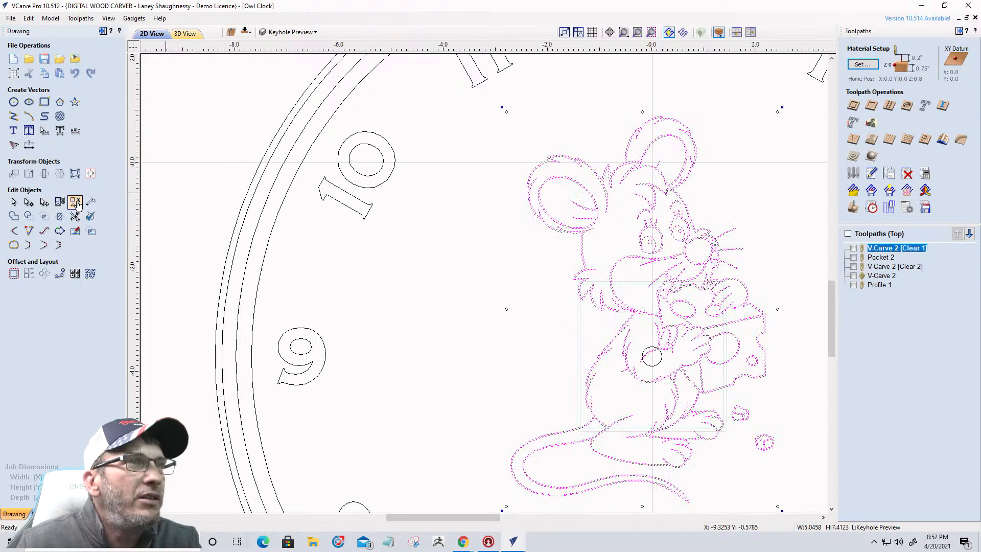
{"action": "left_click", "coordinate": [520, 228]}
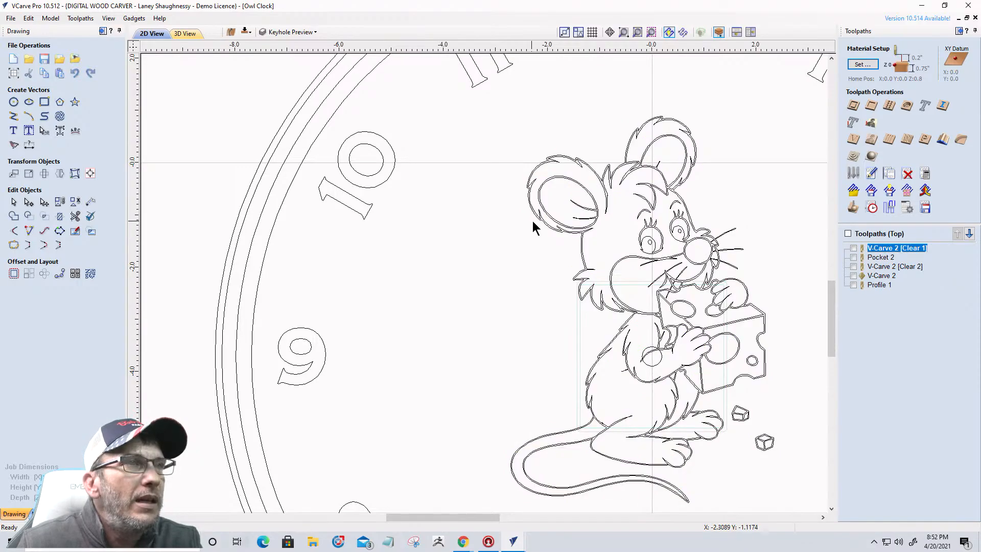
- Offset the mouse's outer outline outwards by 0.06 inches, keeping the original
{"action": "left_click", "coordinate": [536, 217]}
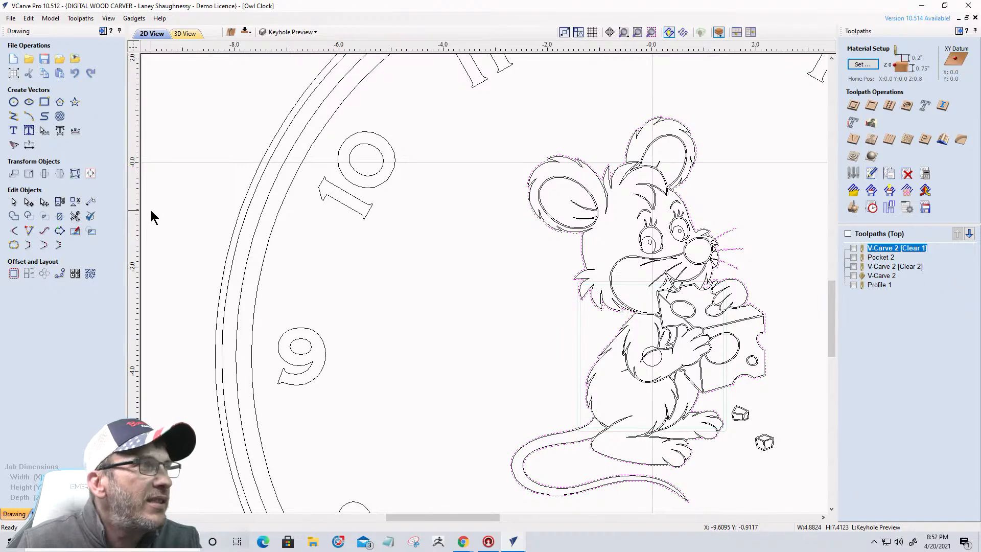
{"action": "left_click", "coordinate": [14, 274]}
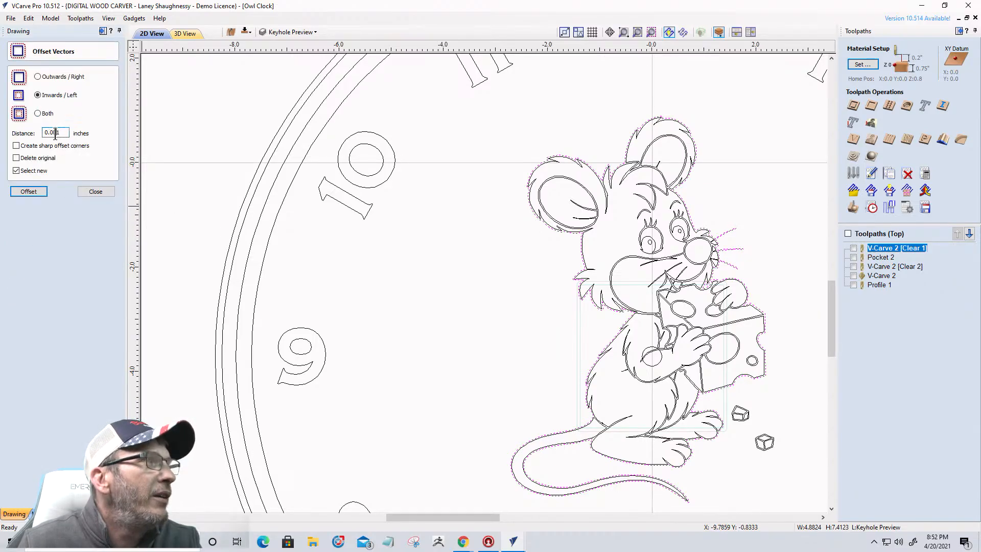
{"action": "type", "text": "2"}
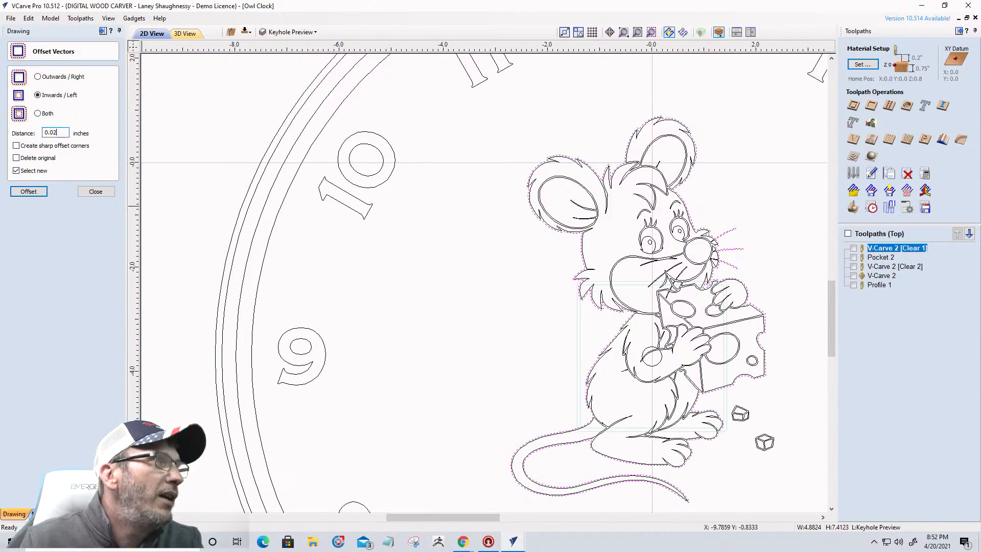
{"action": "left_click", "coordinate": [34, 193]}
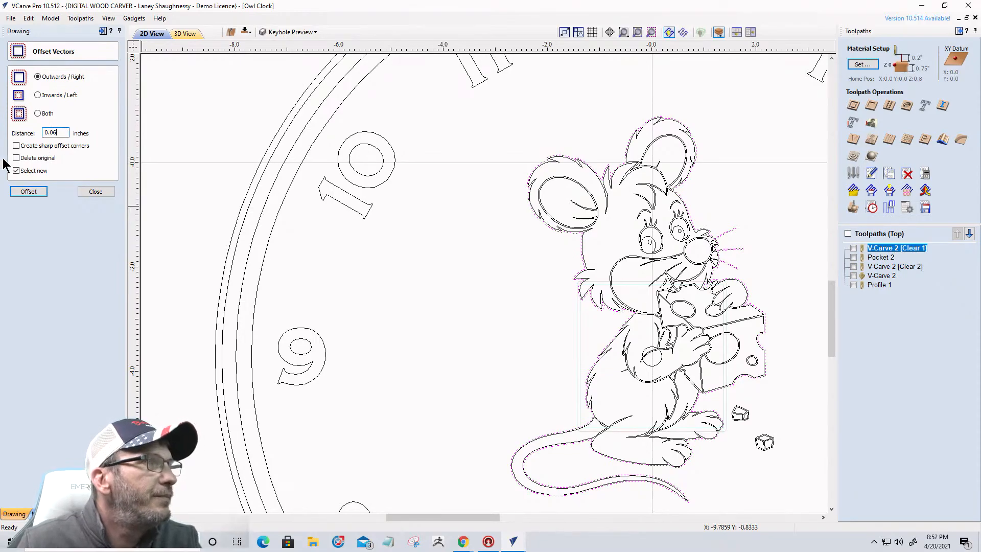
{"action": "left_click", "coordinate": [18, 193]}
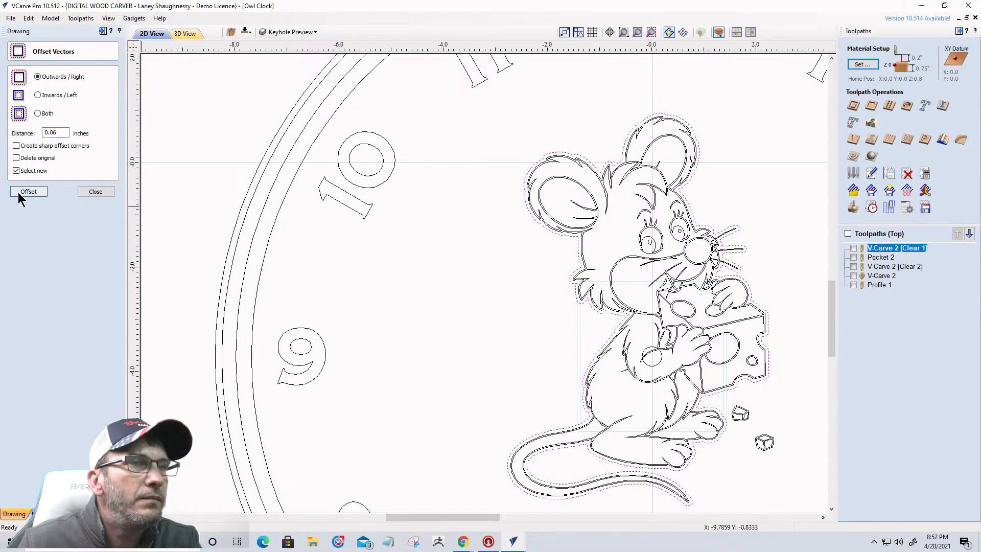
- Select all the mouse vectors and set up a V-Carve toolpath with a 0.125-inch start depth, no flat depth and no clearance tools
{"action": "left_click", "coordinate": [84, 190]}
{"action": "scroll", "coordinate": [526, 243], "scroll_direction": "down", "scroll_amount": 3}
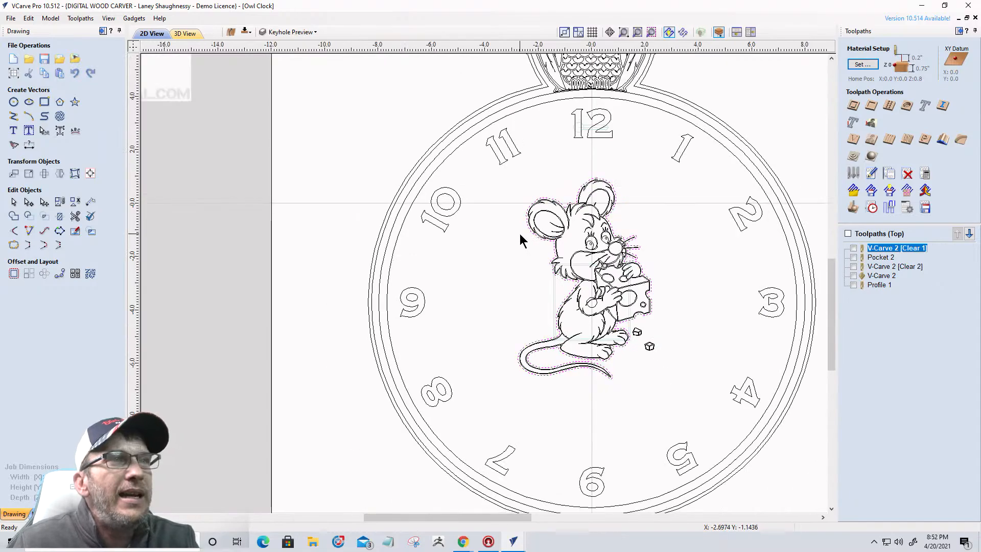
{"action": "left_click_drag", "start_coordinate": [507, 173], "coordinate": [691, 398]}
{"action": "left_click", "coordinate": [854, 139]}
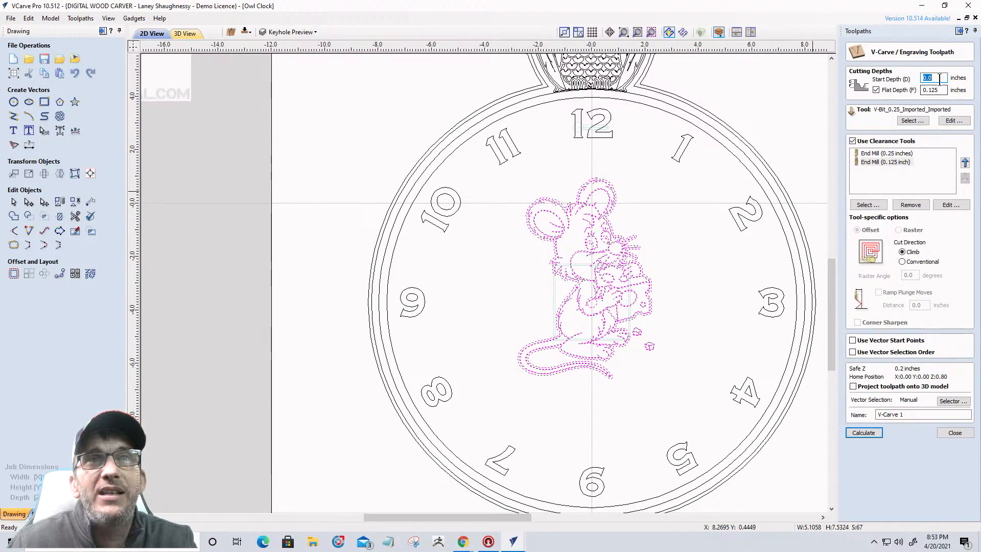
{"action": "type", "text": ".125"}
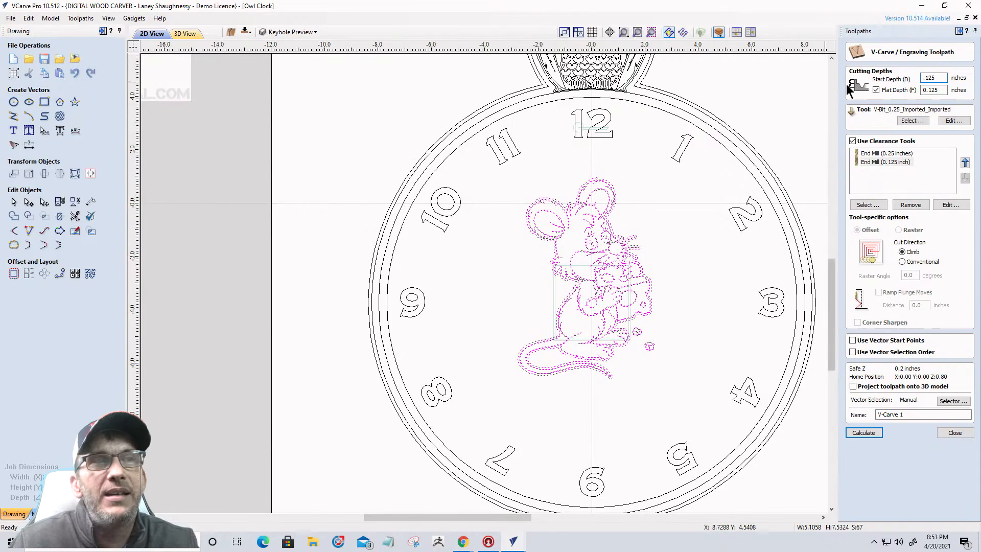
{"action": "left_click", "coordinate": [877, 92]}
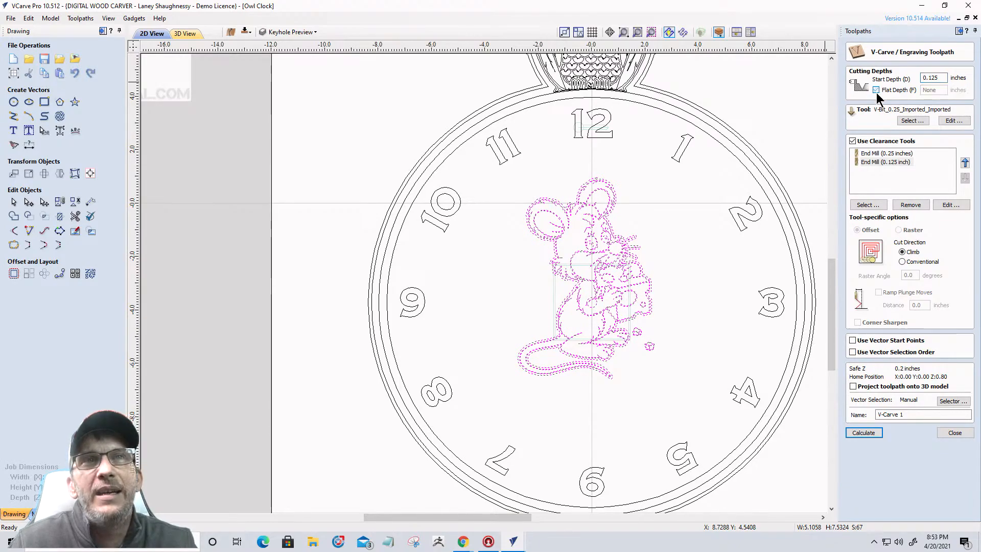
{"action": "left_click", "coordinate": [853, 141]}
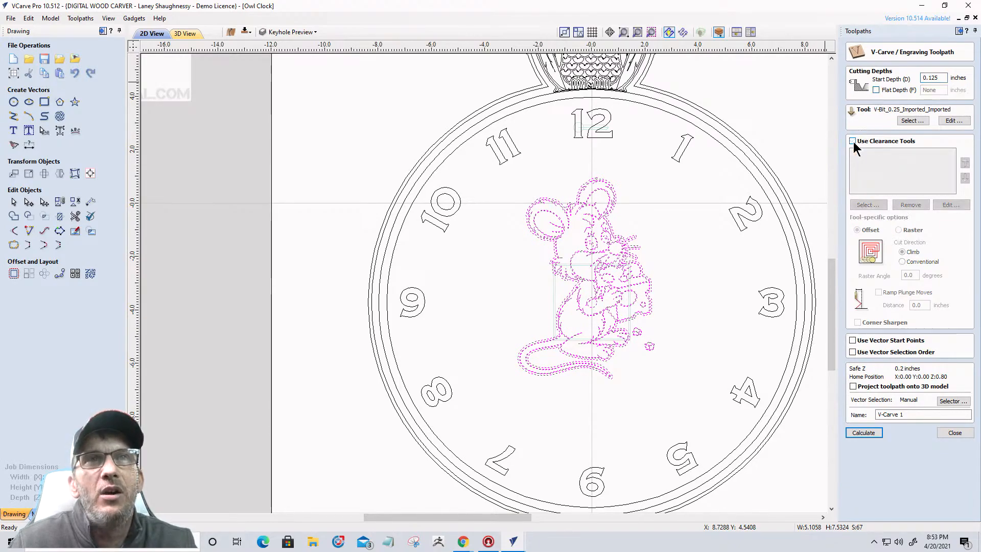
- Calculate the mouse toolpath, go to the Vector Validator and inspect where the small center circle crosses the mouse's arm
{"action": "left_click", "coordinate": [869, 434]}
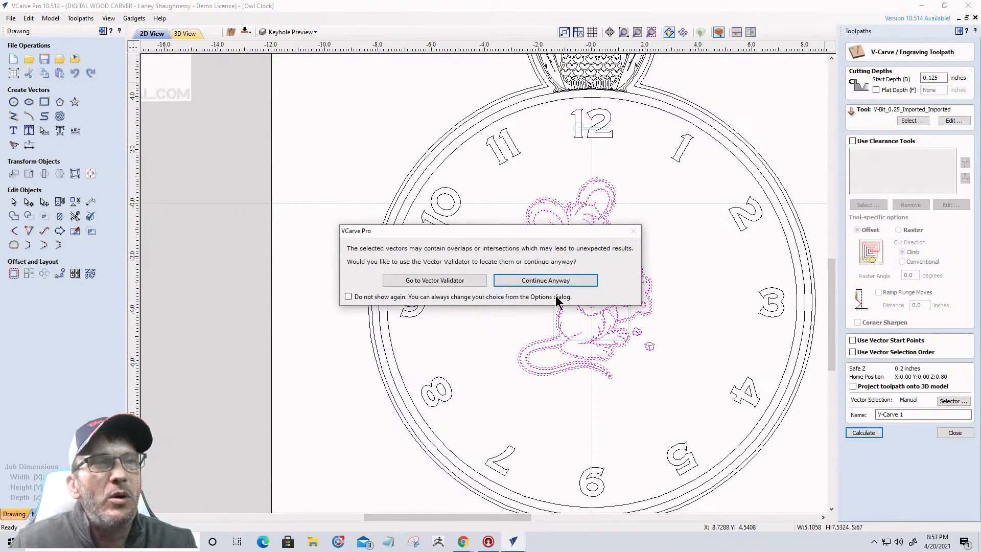
{"action": "left_click", "coordinate": [451, 281]}
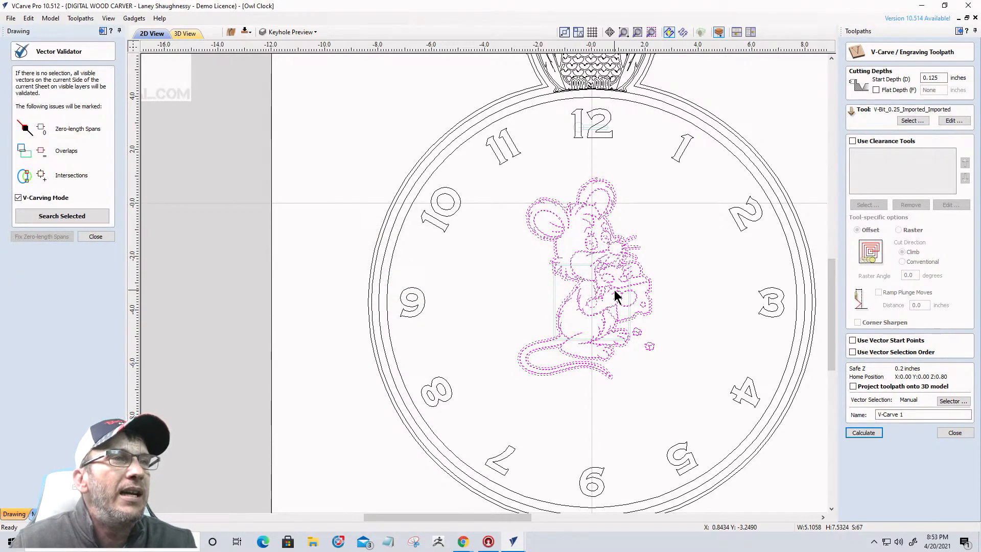
{"action": "scroll", "coordinate": [597, 303], "scroll_direction": "up", "scroll_amount": 10}
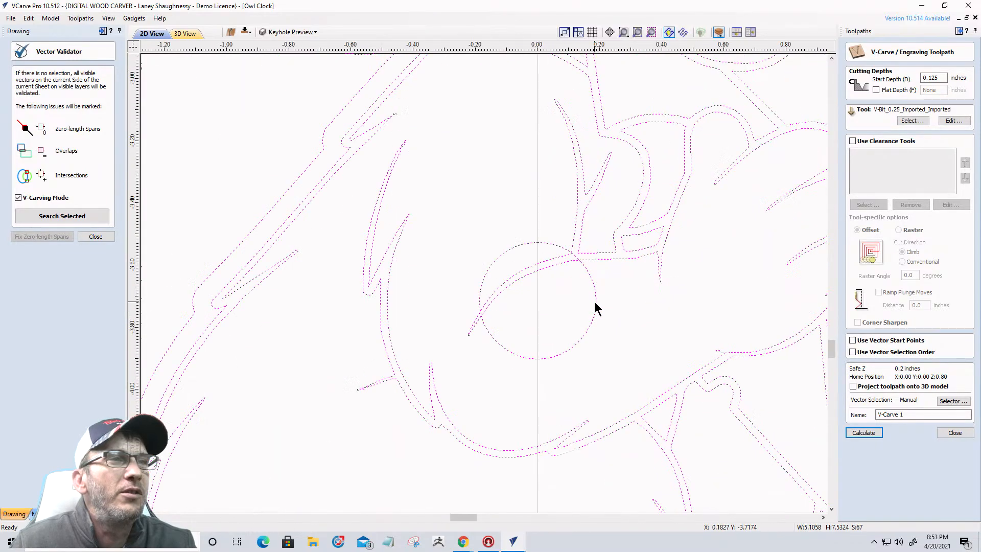
{"action": "scroll", "coordinate": [517, 296], "scroll_direction": "down", "scroll_amount": 6}
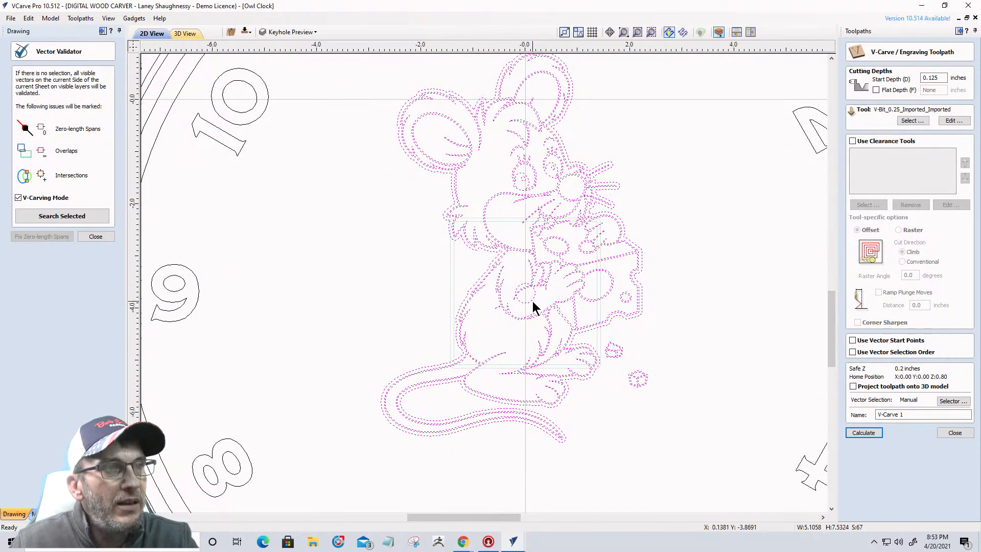
{"action": "left_click", "coordinate": [95, 236]}
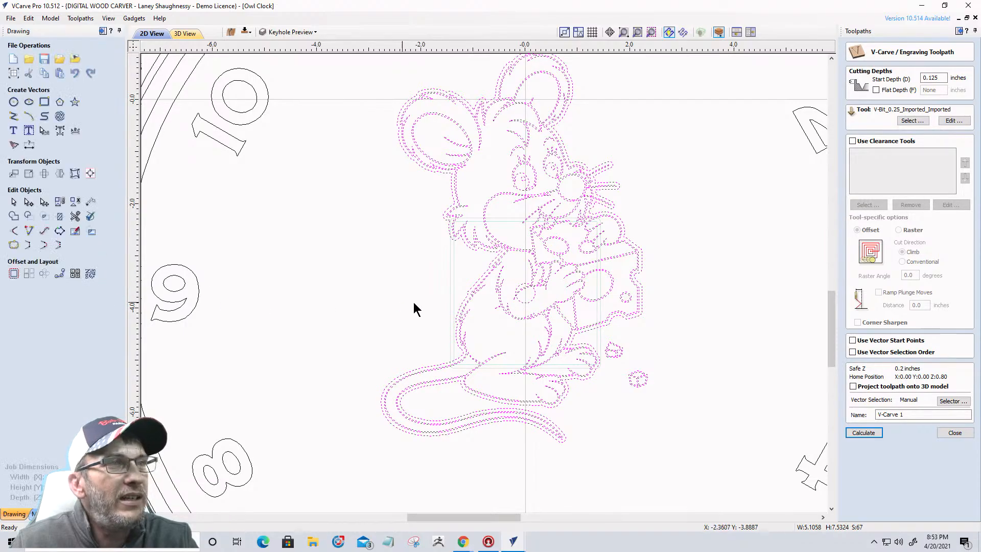
- Remove the small center circle from the selection, recalculate, and search the remaining vectors for problems with the Vector Validator
{"action": "left_click", "coordinate": [525, 303], "text": "shift"}
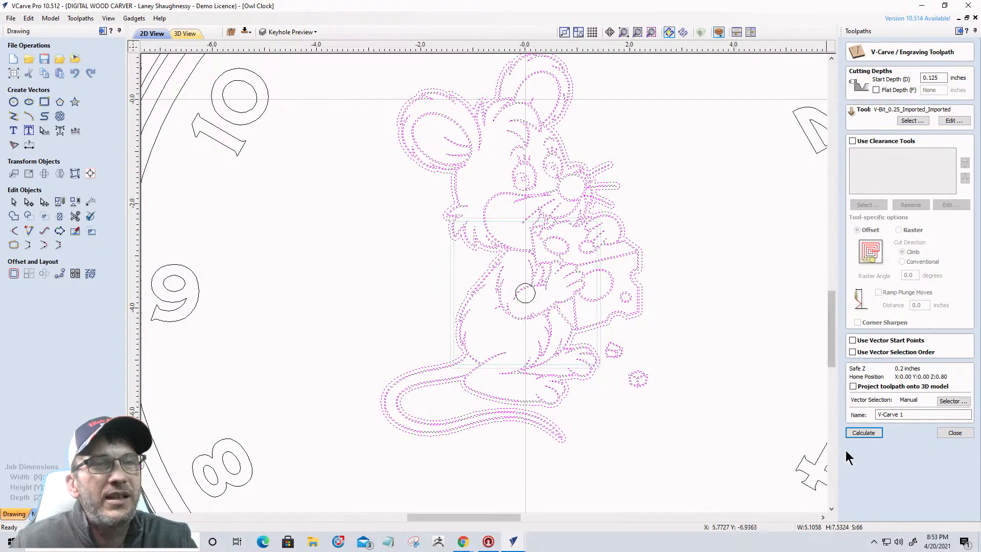
{"action": "left_click", "coordinate": [858, 432]}
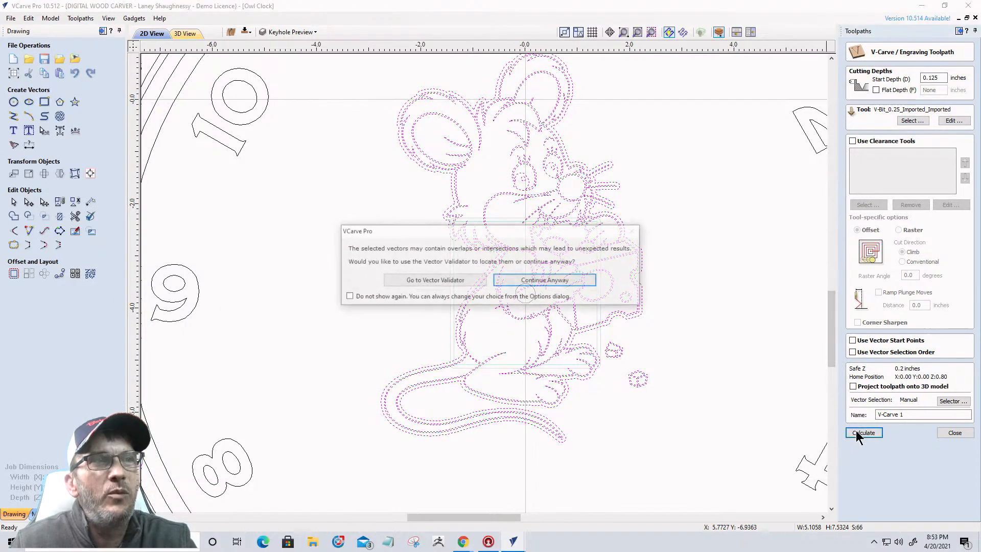
{"action": "left_click", "coordinate": [412, 281]}
{"action": "left_click", "coordinate": [46, 216]}
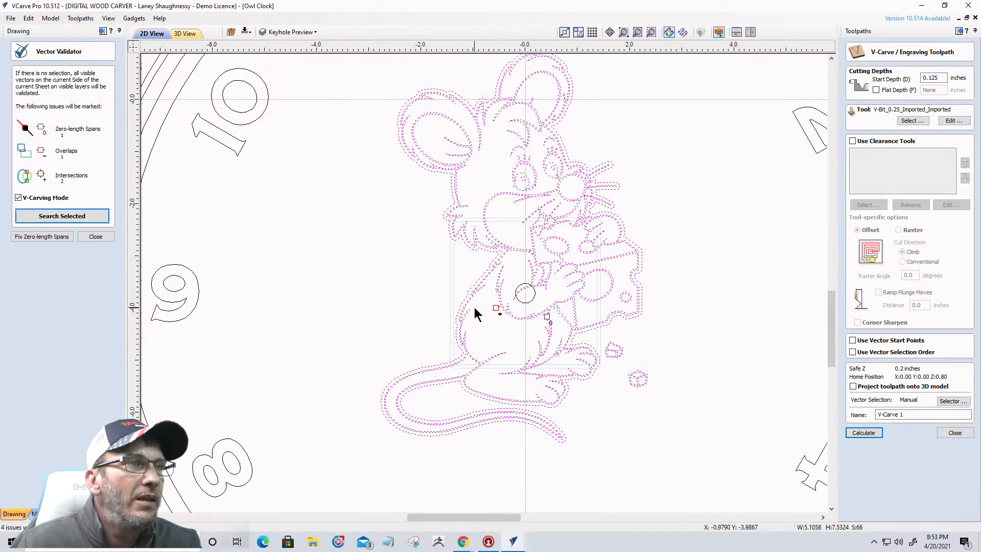
- Delete the tiny stray rectangles at the overlap marker beside the mouse's elbow
{"action": "scroll", "coordinate": [517, 322], "scroll_direction": "up", "scroll_amount": 5}
{"action": "scroll", "coordinate": [518, 319], "scroll_direction": "up", "scroll_amount": 5}
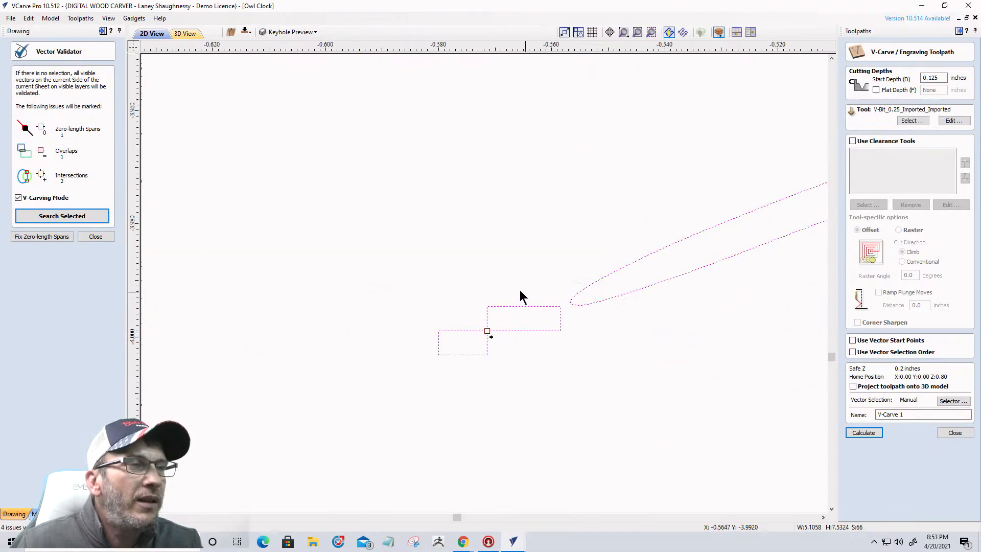
{"action": "left_click_drag", "start_coordinate": [377, 237], "coordinate": [596, 417]}
{"action": "left_click", "coordinate": [494, 348]}
{"action": "scroll", "coordinate": [310, 244], "scroll_direction": "down", "scroll_amount": 10}
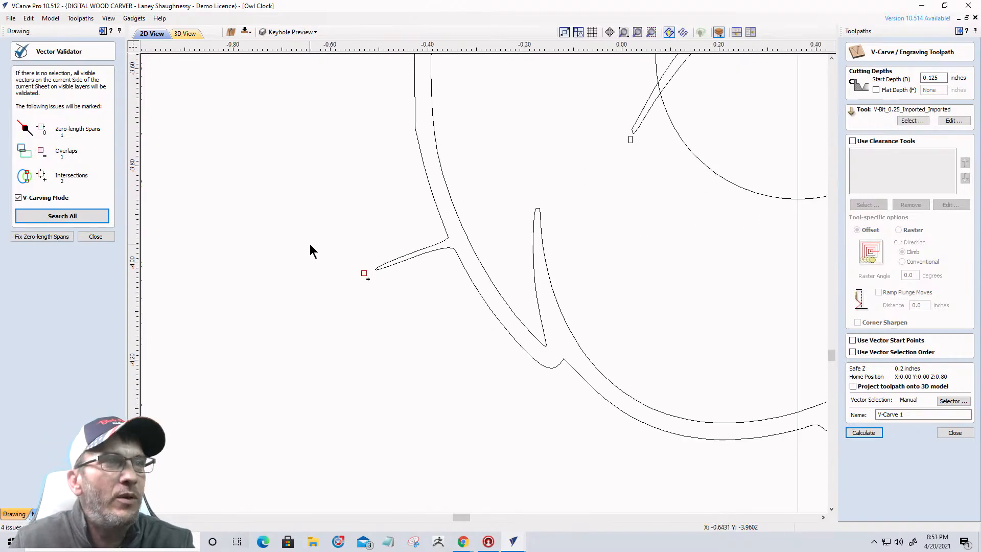
- Try to move the extra node at the marked zero-length tip below the mouse's arm by node editing, and undo the move
{"action": "scroll", "coordinate": [525, 289], "scroll_direction": "up", "scroll_amount": 5}
{"action": "scroll", "coordinate": [438, 272], "scroll_direction": "up", "scroll_amount": 3}
{"action": "scroll", "coordinate": [401, 195], "scroll_direction": "up", "scroll_amount": 2}
{"action": "scroll", "coordinate": [409, 184], "scroll_direction": "up", "scroll_amount": 4}
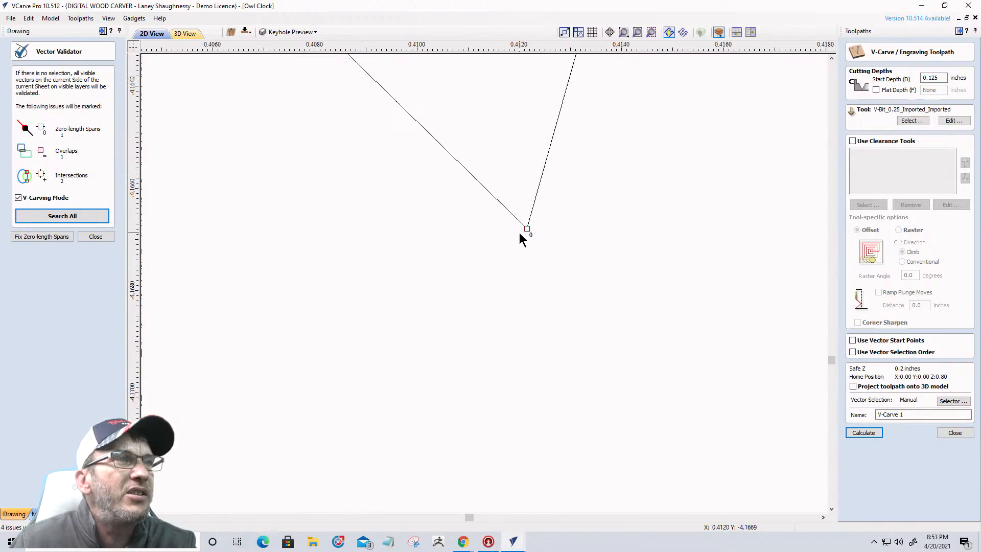
{"action": "left_click", "coordinate": [96, 237]}
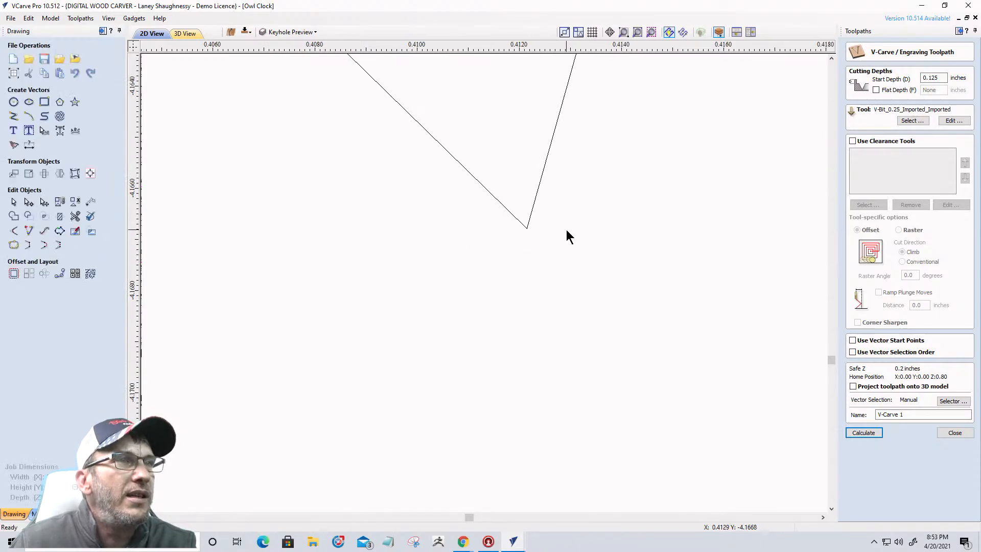
{"action": "left_click", "coordinate": [526, 228]}
{"action": "left_click", "coordinate": [29, 201]}
{"action": "left_click", "coordinate": [528, 226]}
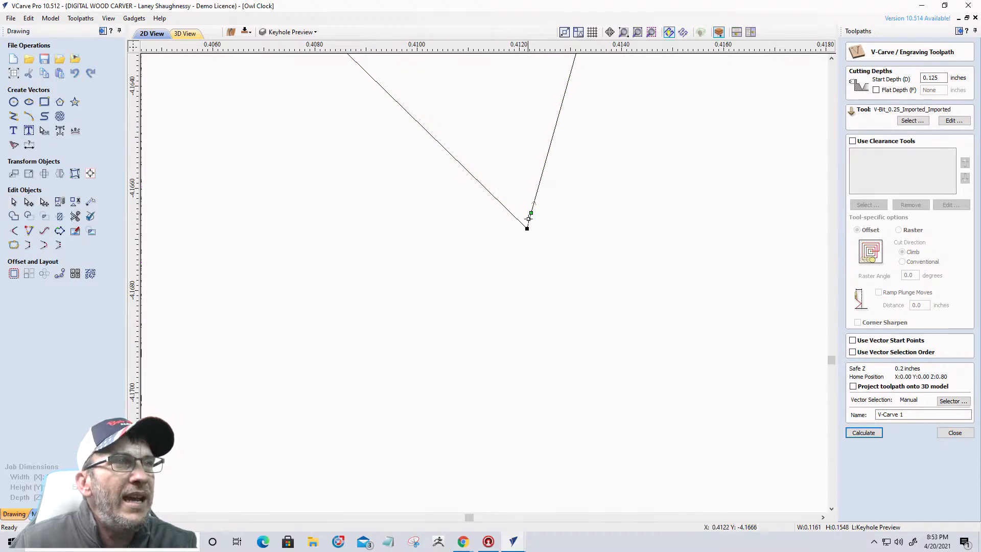
{"action": "left_click_drag", "start_coordinate": [566, 251], "coordinate": [569, 261]}
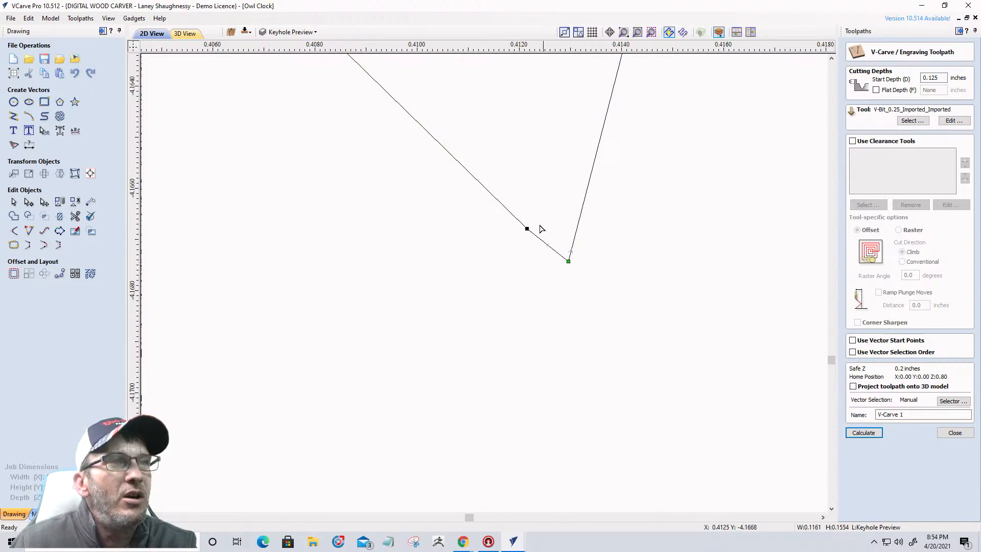
{"action": "key", "text": "ctrl+z"}
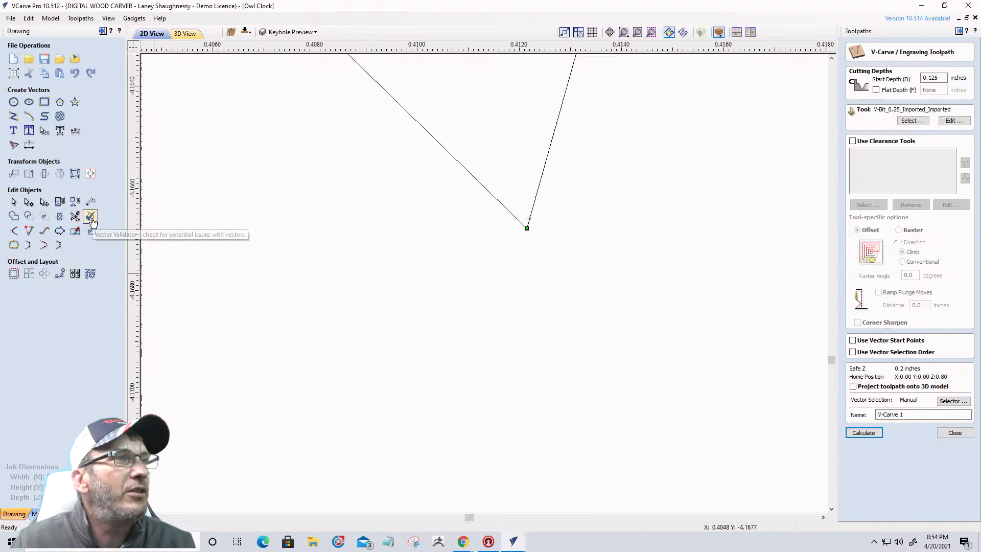
- Validate the selected sharp-tipped vector in V-Carving mode and fix its zero-length spans
{"action": "left_click", "coordinate": [91, 222]}
{"action": "left_click", "coordinate": [19, 198]}
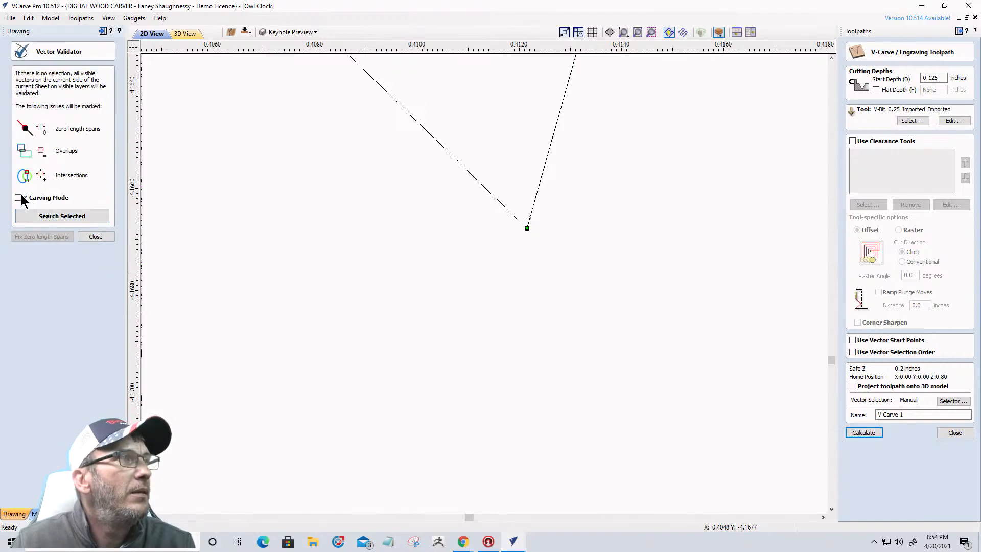
{"action": "left_click", "coordinate": [33, 217]}
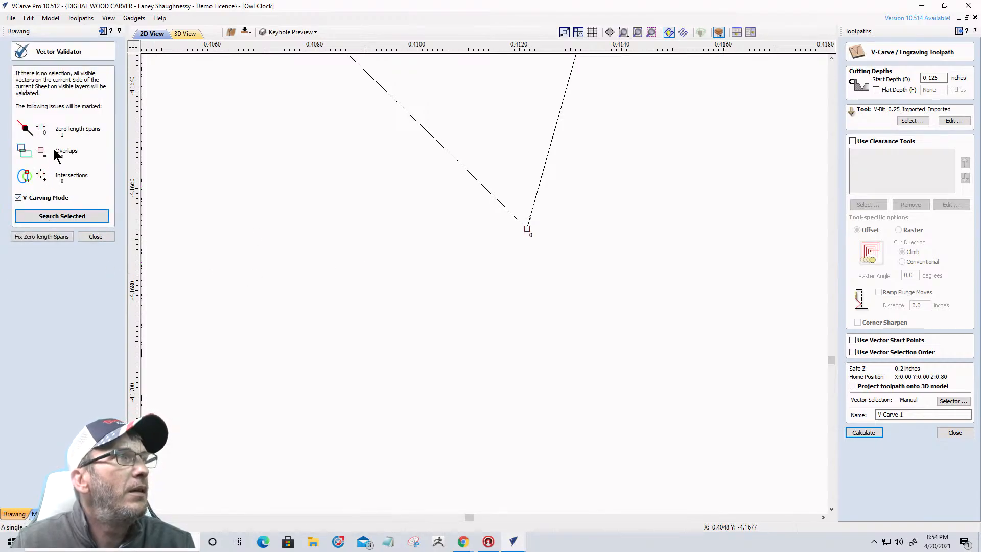
{"action": "left_click", "coordinate": [38, 237]}
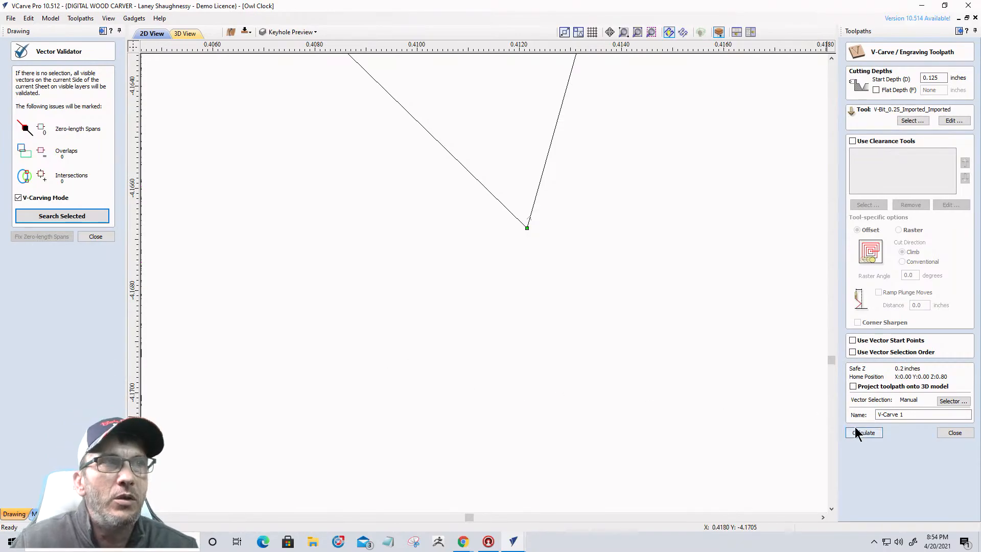
{"action": "scroll", "coordinate": [603, 343], "scroll_direction": "down", "scroll_amount": 15}
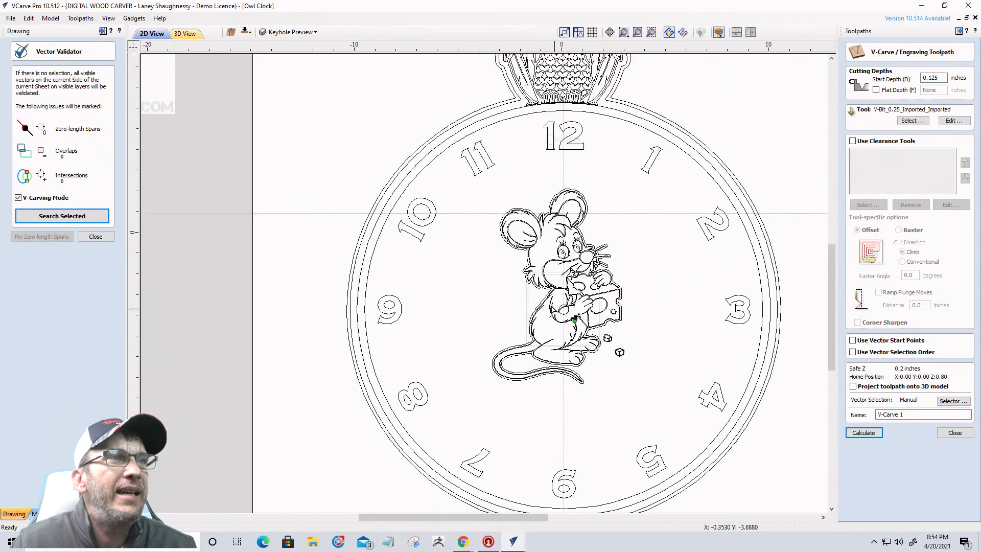
{"action": "scroll", "coordinate": [591, 351], "scroll_direction": "down", "scroll_amount": 2}
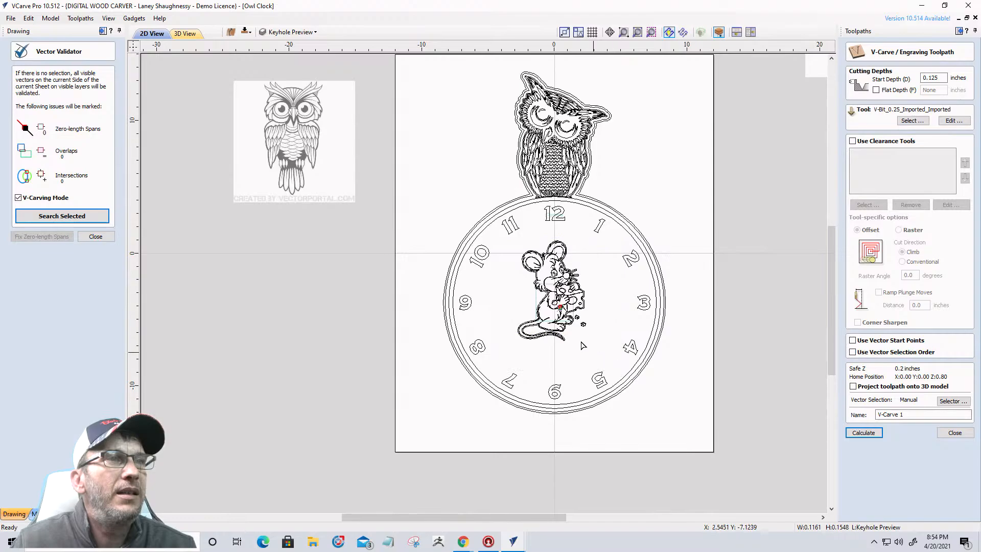
{"action": "scroll", "coordinate": [590, 351], "scroll_direction": "up", "scroll_amount": 6}
{"action": "scroll", "coordinate": [460, 307], "scroll_direction": "down", "scroll_amount": 2}
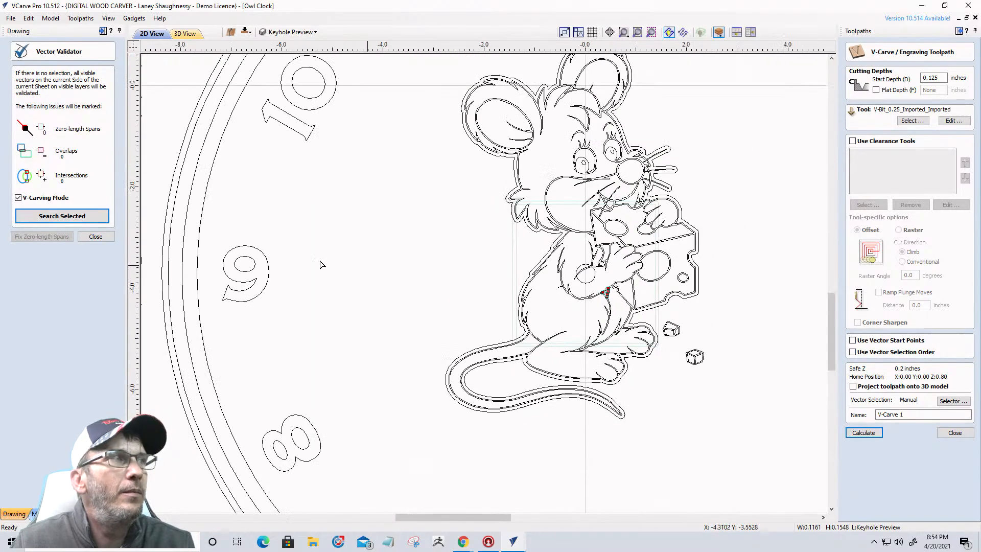
{"action": "left_click", "coordinate": [96, 236]}
- Try to calculate the V-Carve toolpath for all mouse vectors except the small center circle, and cancel the calculation
{"action": "scroll", "coordinate": [377, 177], "scroll_direction": "down", "scroll_amount": 3}
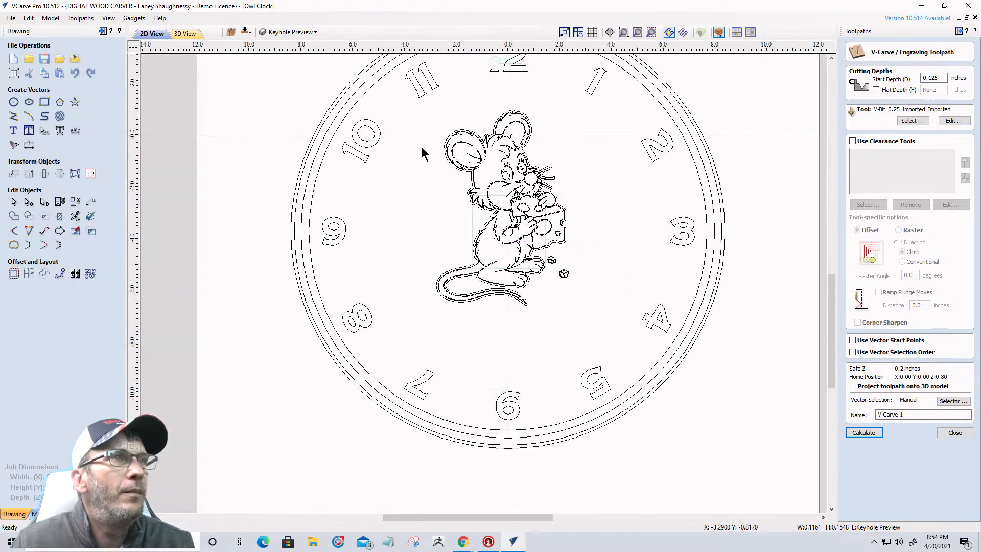
{"action": "left_click_drag", "start_coordinate": [409, 106], "coordinate": [605, 329]}
{"action": "scroll", "coordinate": [510, 235], "scroll_direction": "up", "scroll_amount": 3}
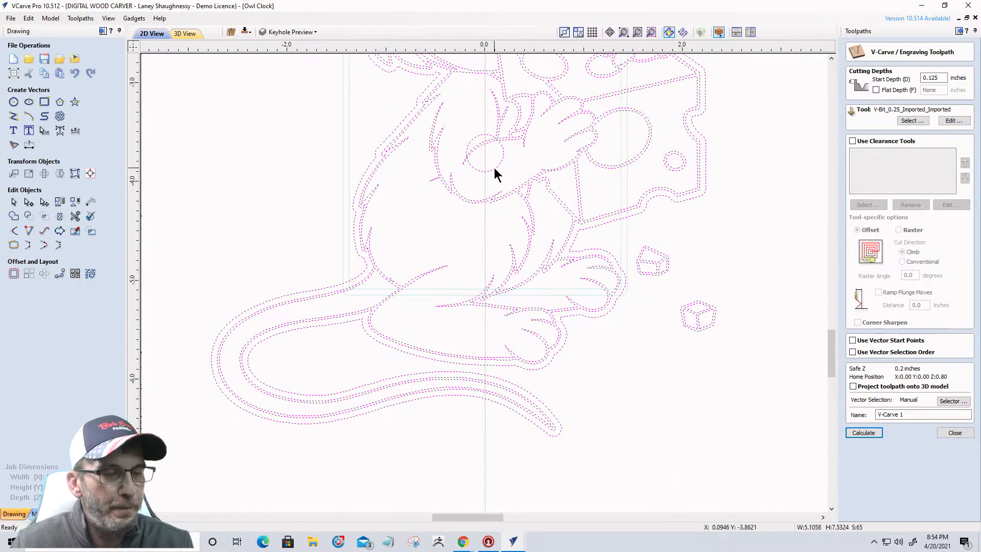
{"action": "scroll", "coordinate": [494, 168], "scroll_direction": "down", "scroll_amount": 5}
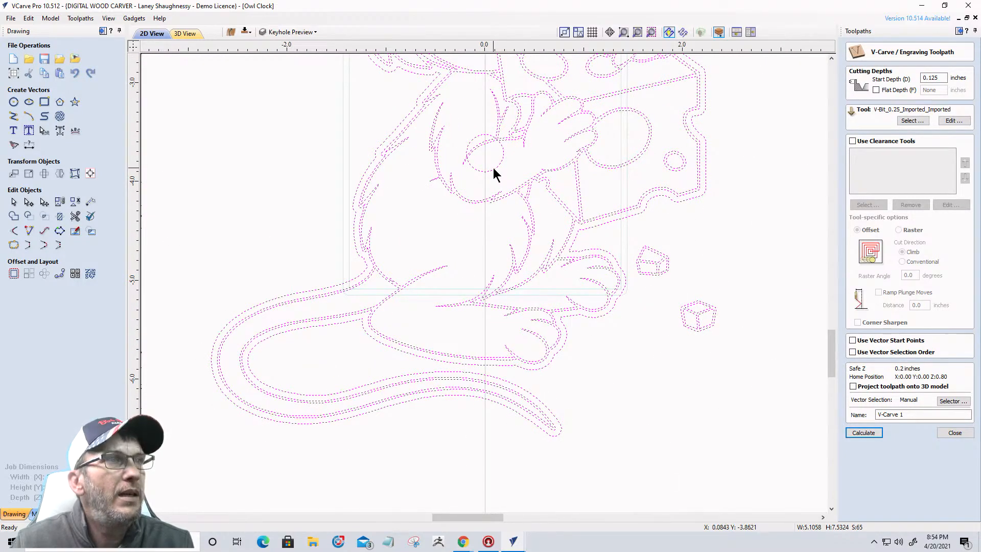
{"action": "scroll", "coordinate": [494, 173], "scroll_direction": "up", "scroll_amount": 6}
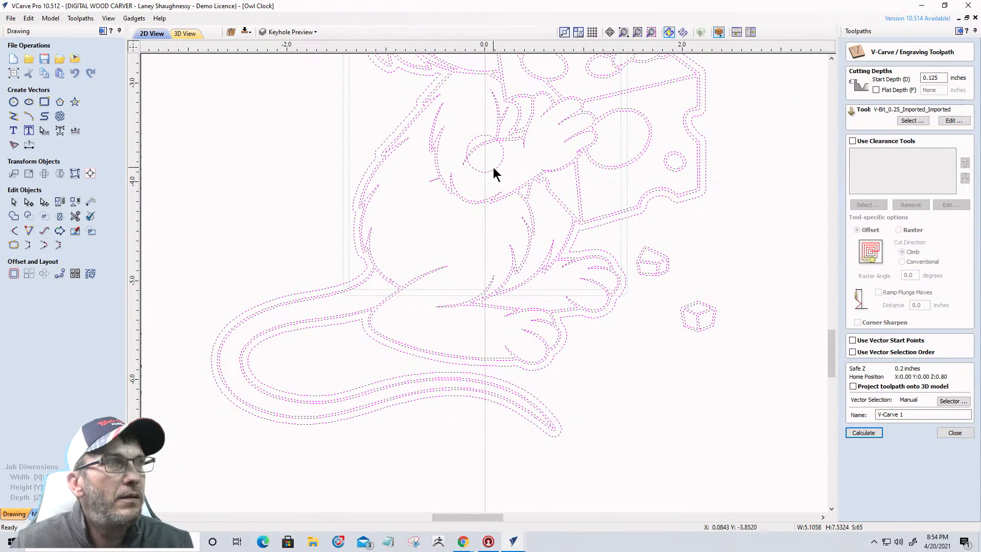
{"action": "left_click", "coordinate": [494, 169], "text": "ctrl"}
{"action": "left_click", "coordinate": [863, 433]}
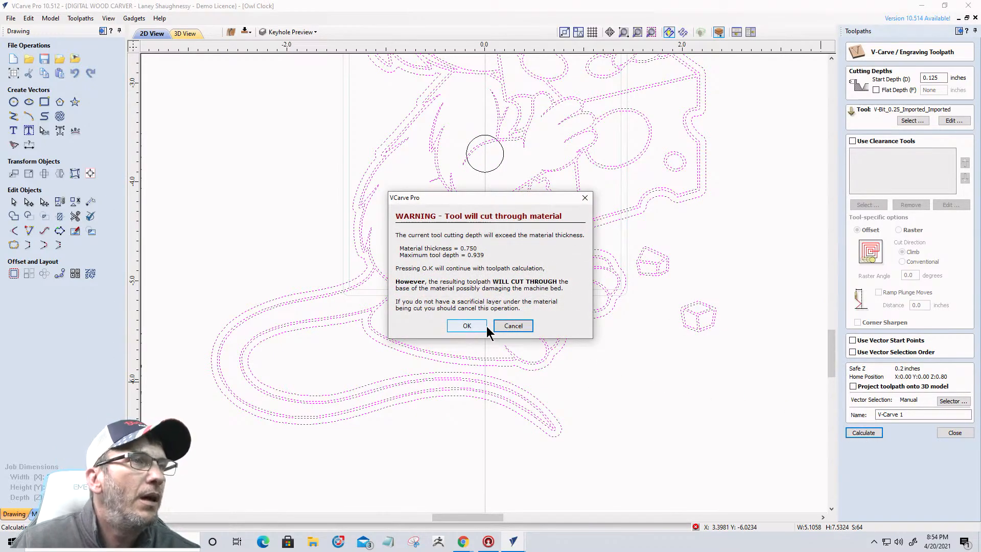
{"action": "left_click", "coordinate": [517, 326]}
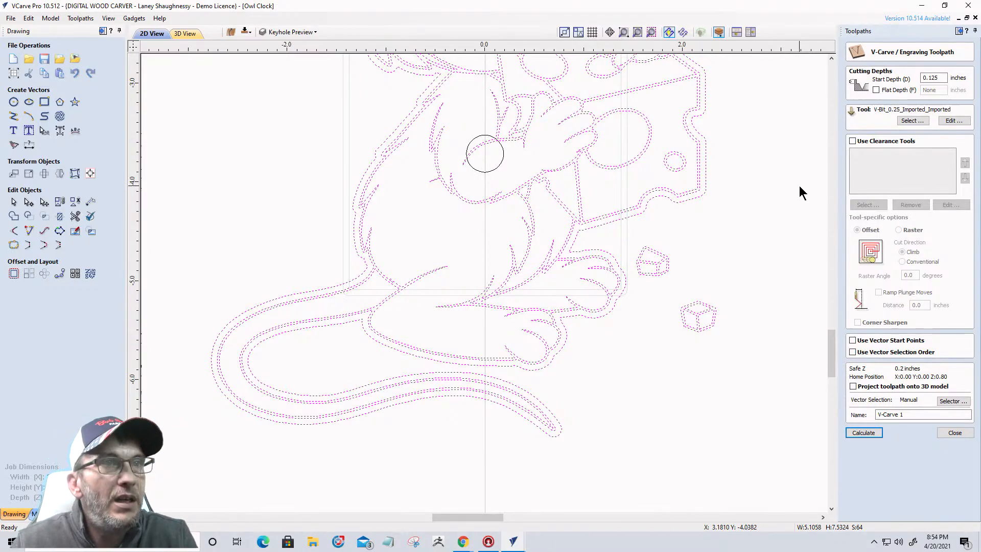
- Delete the offset outline around the mouse and select the original traced outer outline
{"action": "left_click", "coordinate": [613, 221]}
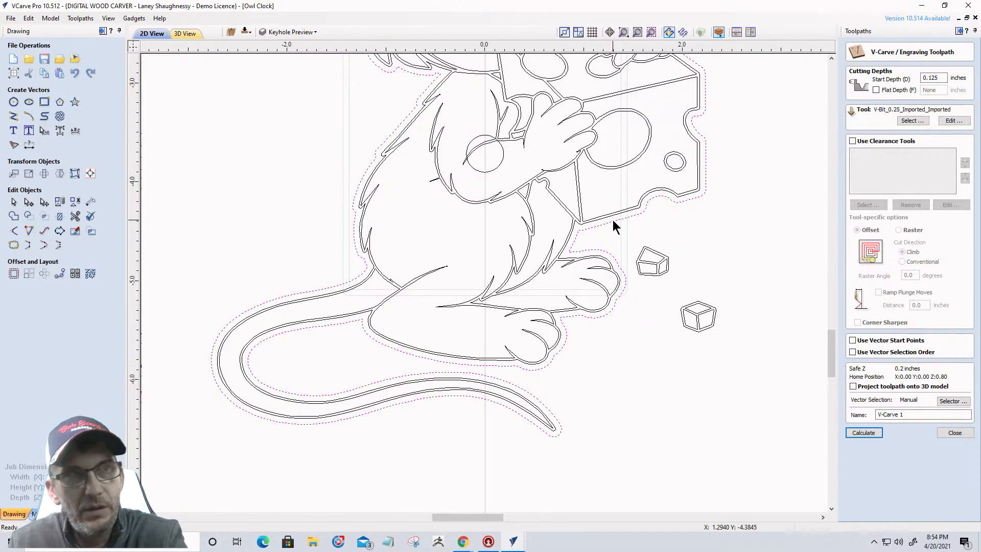
{"action": "scroll", "coordinate": [612, 219], "scroll_direction": "down", "scroll_amount": 3}
{"action": "scroll", "coordinate": [570, 221], "scroll_direction": "down", "scroll_amount": 2}
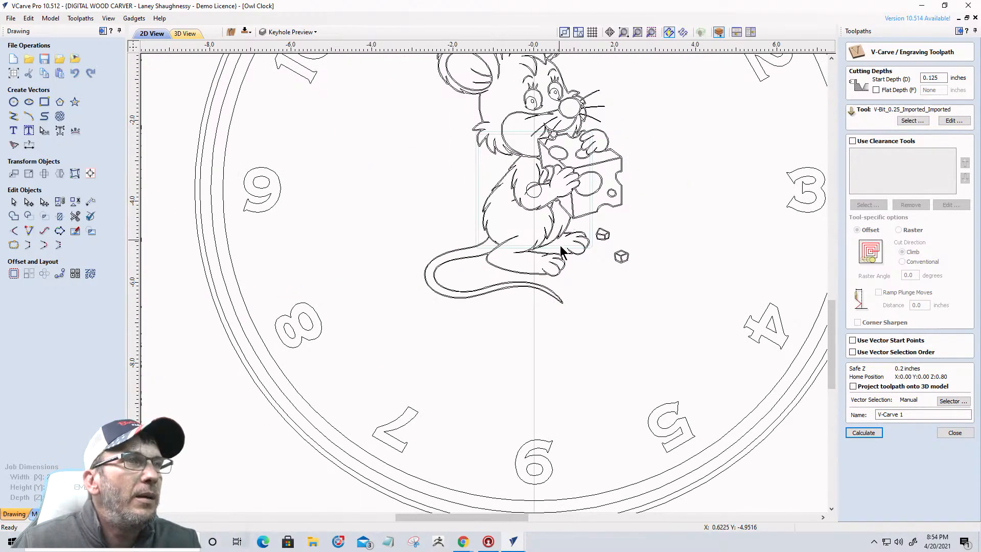
{"action": "scroll", "coordinate": [572, 230], "scroll_direction": "up", "scroll_amount": 5}
{"action": "left_click", "coordinate": [565, 202]}
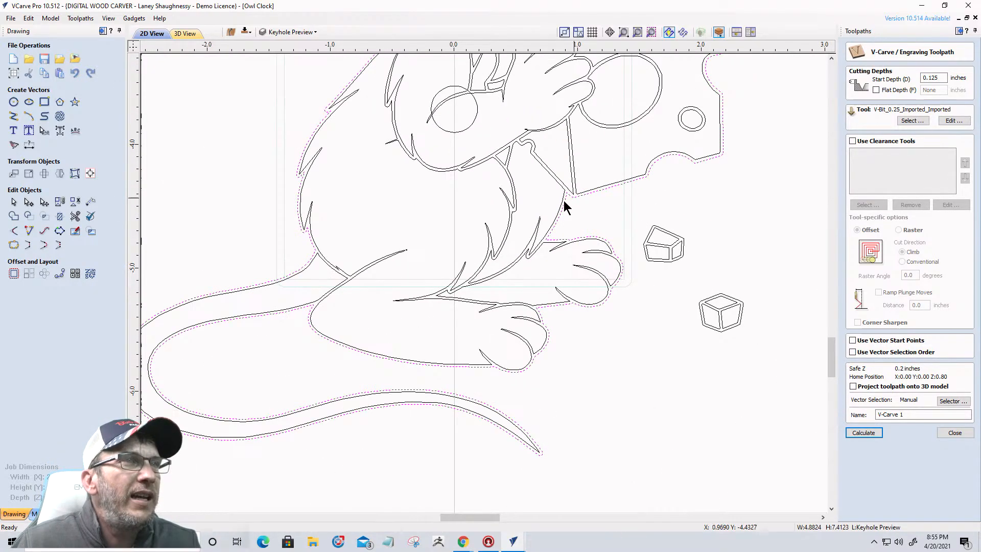
- Offset the mouse's outer outline 0.06 inches outwards, deleting the original, and calculate the V-Carve toolpath for all mouse vectors except the small center circle
{"action": "left_click", "coordinate": [14, 274]}
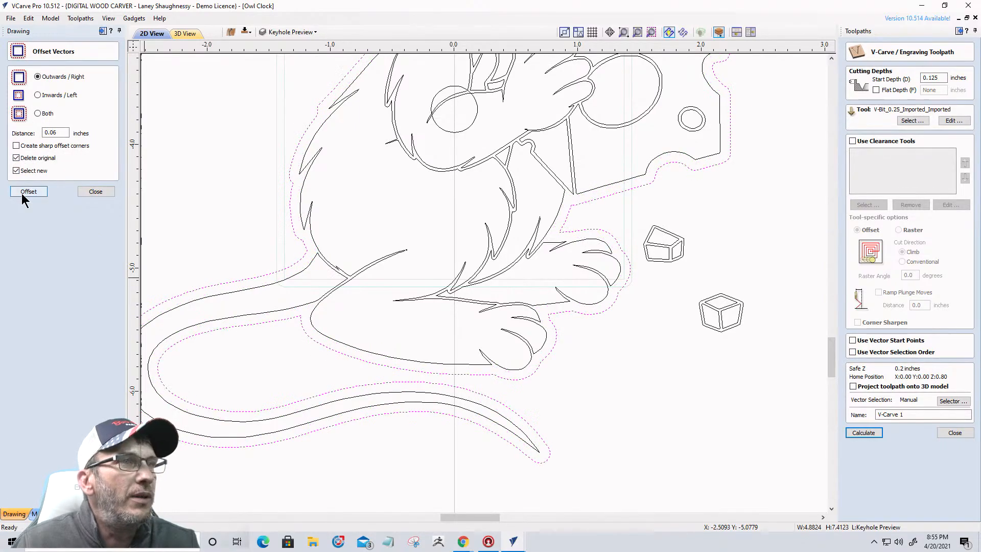
{"action": "scroll", "coordinate": [487, 322], "scroll_direction": "down", "scroll_amount": 3}
{"action": "scroll", "coordinate": [487, 322], "scroll_direction": "down", "scroll_amount": 4}
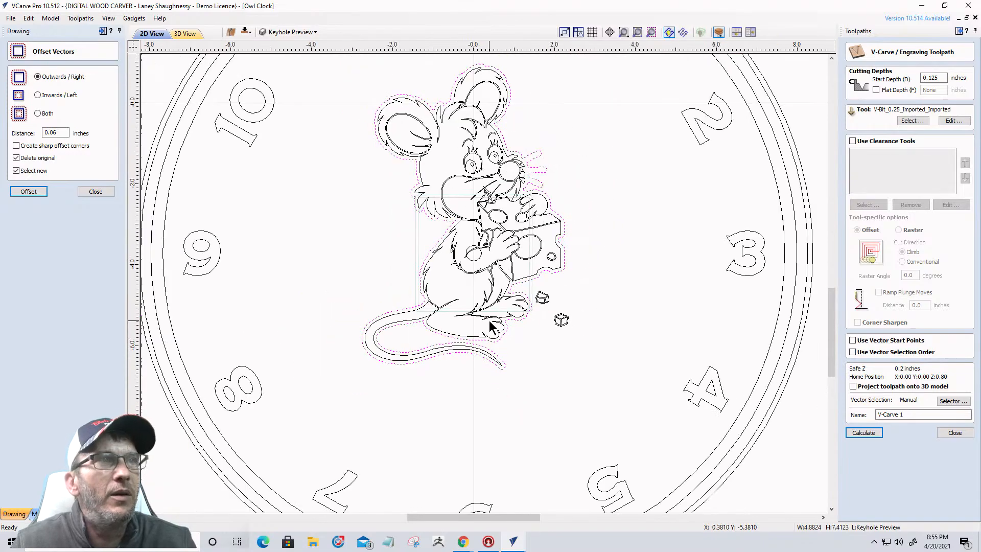
{"action": "mouse_move", "coordinate": [394, 144]}
{"action": "left_mouse_down"}
{"action": "mouse_move", "coordinate": [496, 195]}
{"action": "mouse_move", "coordinate": [566, 377]}
{"action": "left_mouse_up"}
{"action": "scroll", "coordinate": [479, 307], "scroll_direction": "up", "scroll_amount": 5}
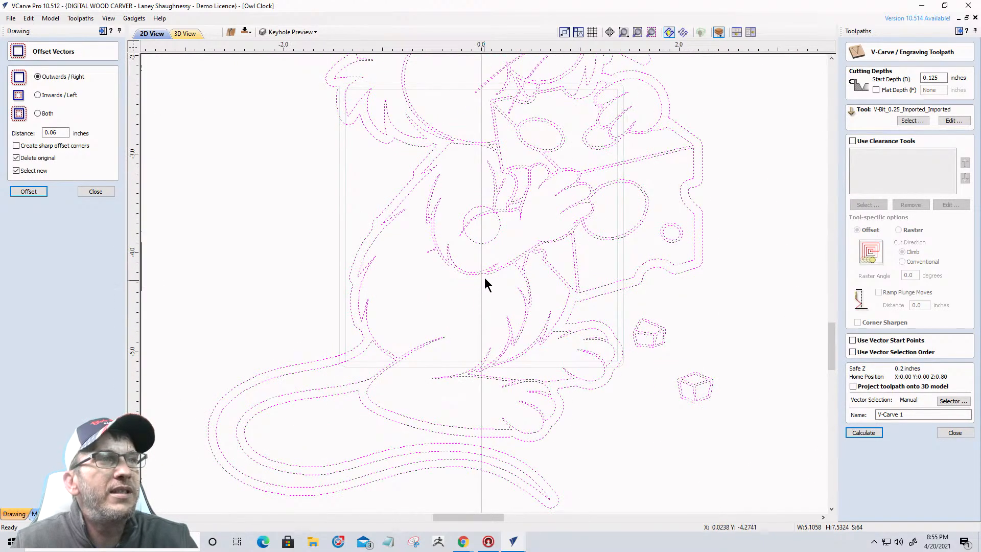
{"action": "left_click", "coordinate": [485, 249], "text": "ctrl"}
{"action": "left_click", "coordinate": [856, 432]}
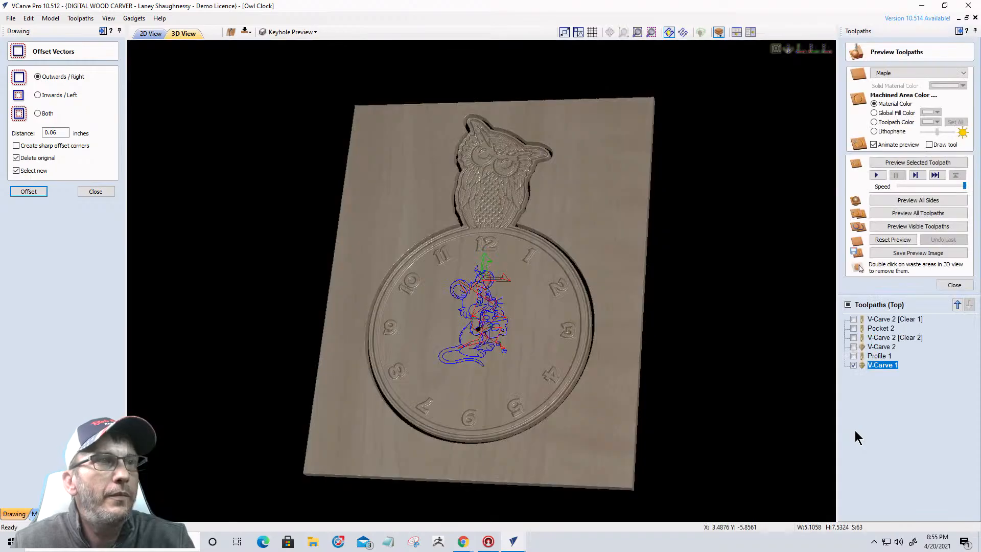
- Preview the visible mouse toolpath on the maple clock and examine the carved mouse in 3D
{"action": "scroll", "coordinate": [463, 338], "scroll_direction": "up", "scroll_amount": 3}
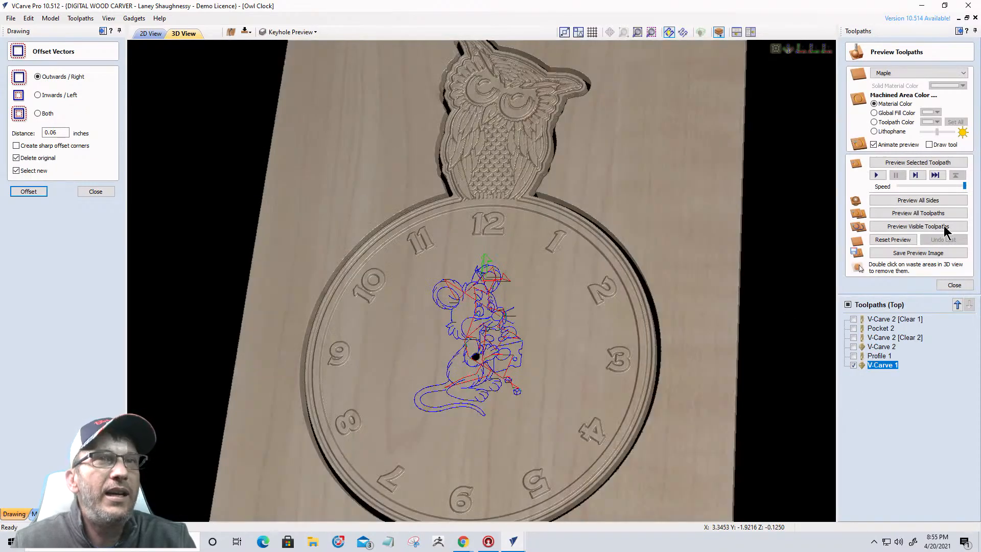
{"action": "left_click", "coordinate": [915, 227]}
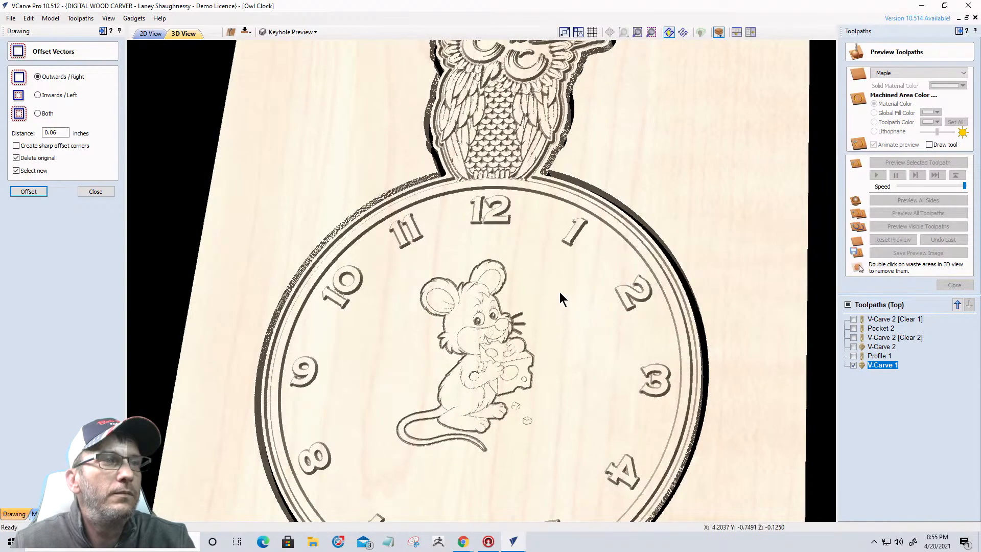
{"action": "scroll", "coordinate": [559, 292], "scroll_direction": "down", "scroll_amount": 3}
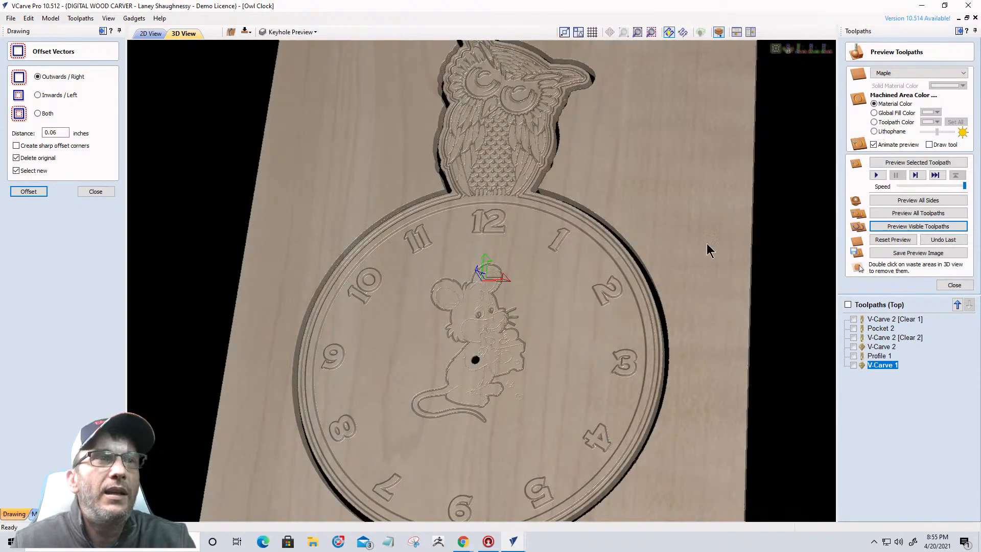
{"action": "left_click_drag", "start_coordinate": [565, 414], "coordinate": [596, 421]}
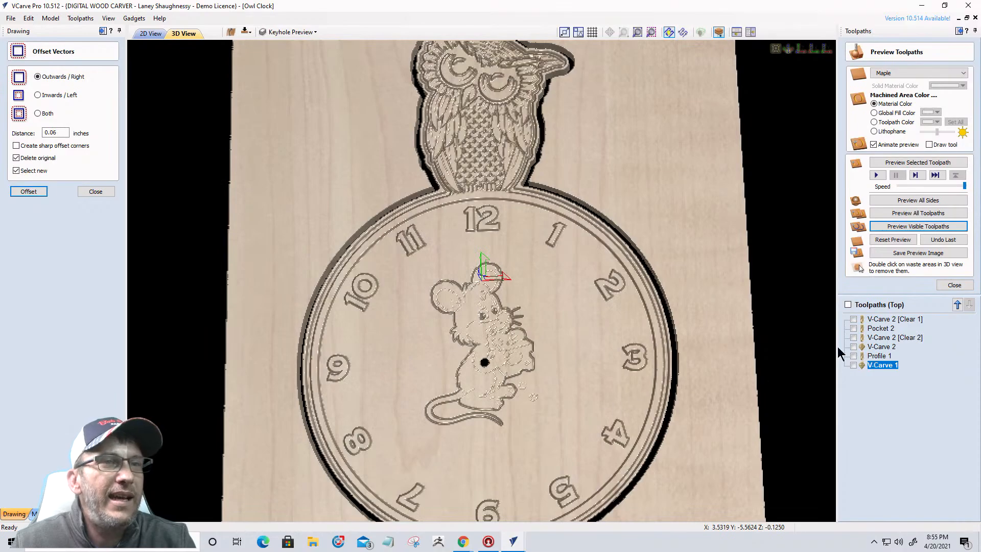
- Close the offset form and set the machined area color of the V-Carve 1 toolpath to black
{"action": "left_click", "coordinate": [869, 367]}
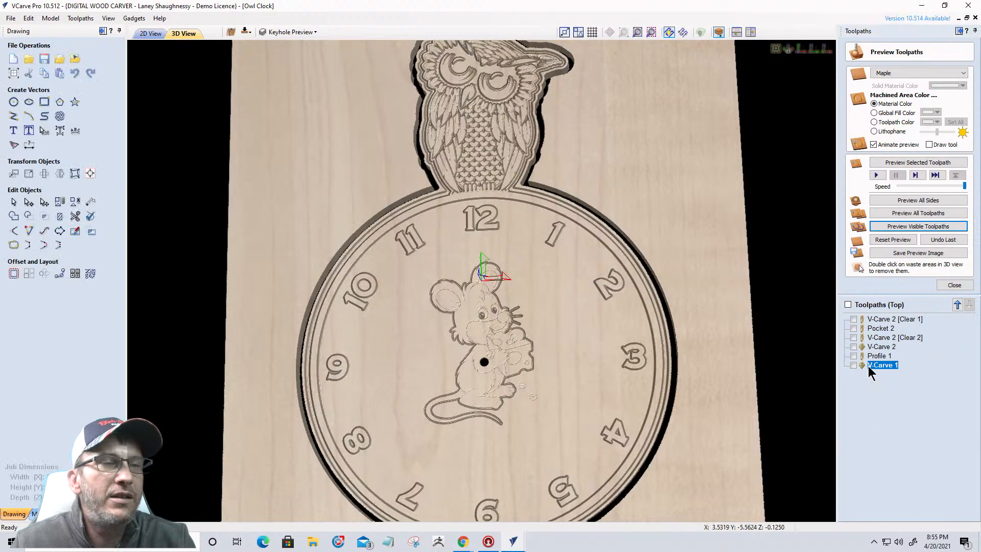
{"action": "left_click", "coordinate": [875, 121]}
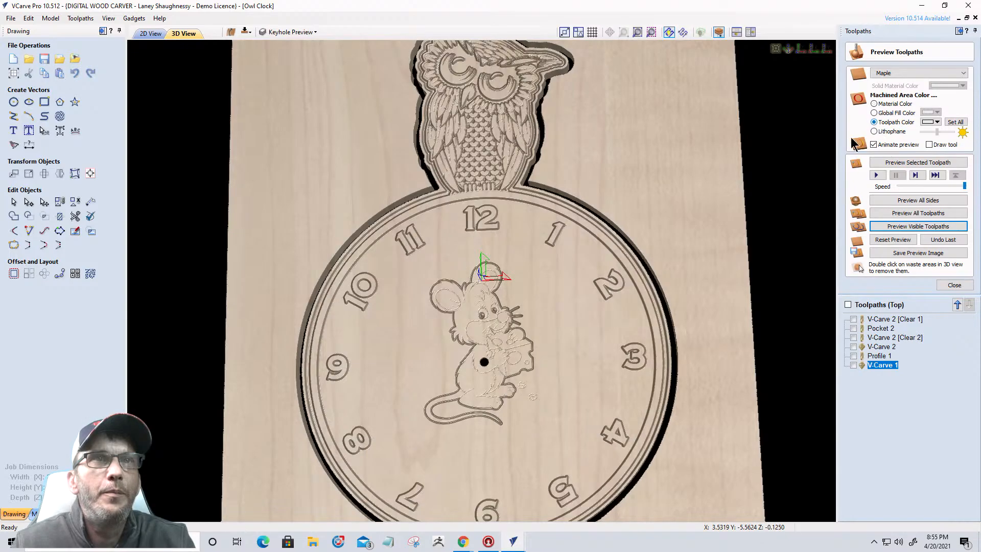
{"action": "left_click", "coordinate": [938, 122]}
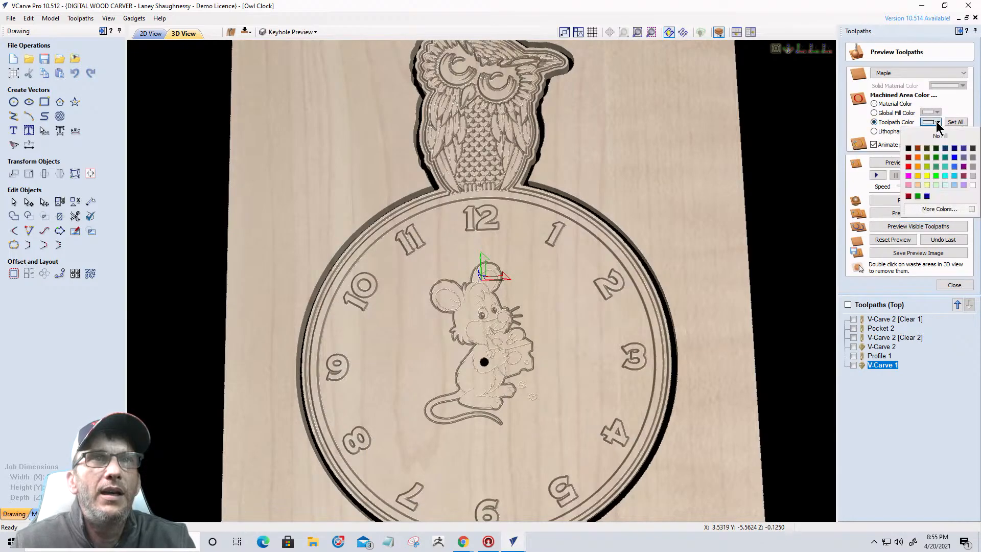
{"action": "left_click", "coordinate": [909, 149]}
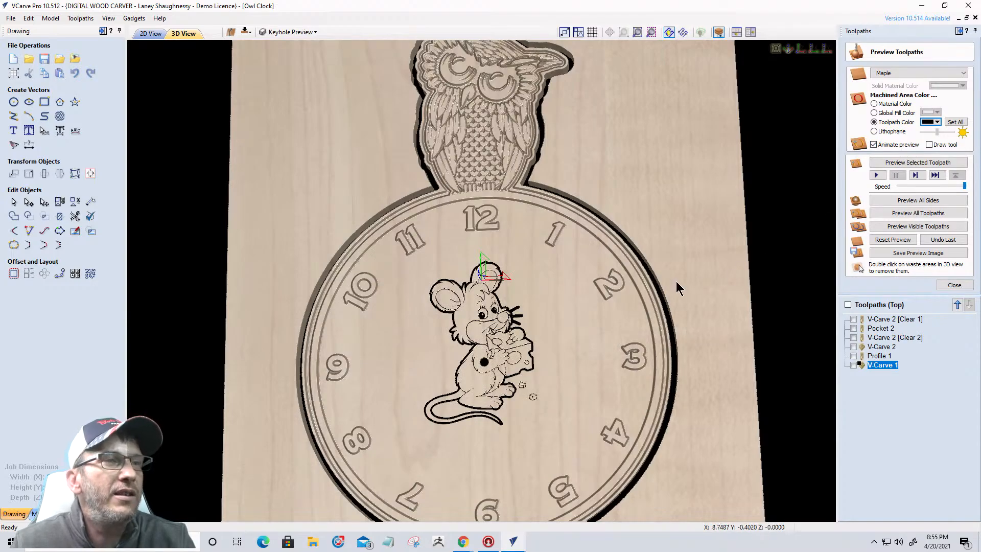
{"action": "scroll", "coordinate": [653, 284], "scroll_direction": "down", "scroll_amount": 3}
{"action": "scroll", "coordinate": [653, 284], "scroll_direction": "down", "scroll_amount": 2}
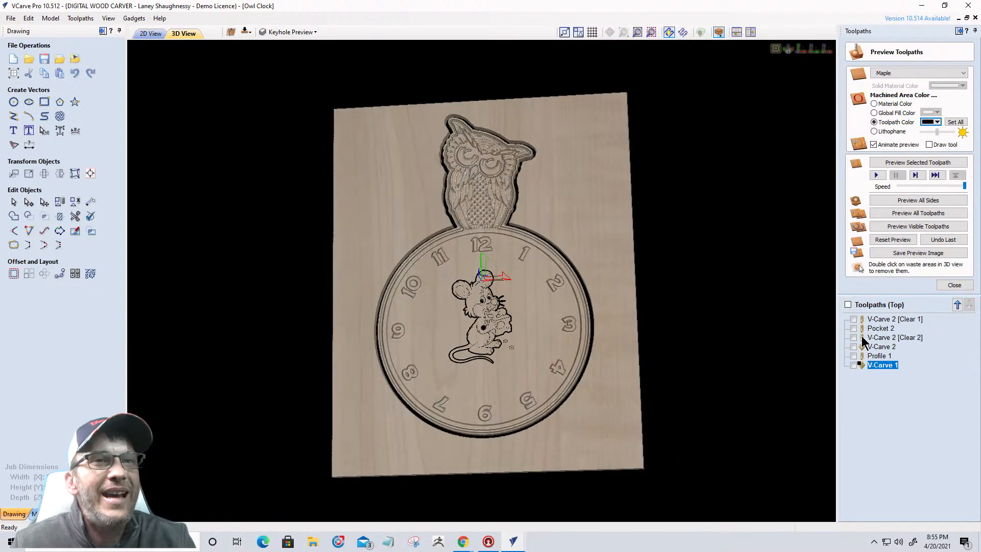
- Select the owl's detail vectors in the 2D drawing and leave its traced outer outline out of the selection
{"action": "left_click", "coordinate": [162, 40]}
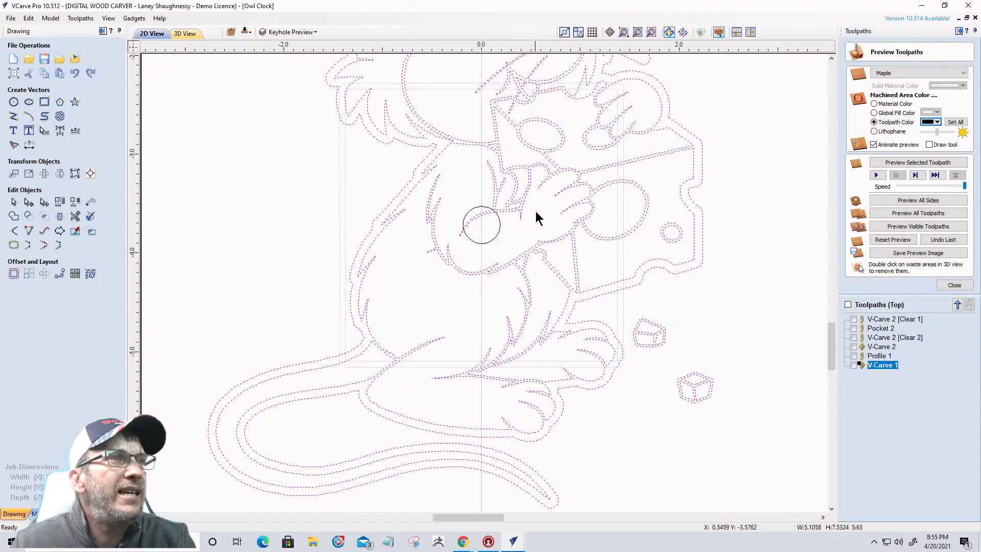
{"action": "scroll", "coordinate": [538, 209], "scroll_direction": "down", "scroll_amount": 5}
{"action": "scroll", "coordinate": [511, 192], "scroll_direction": "down", "scroll_amount": 2}
{"action": "scroll", "coordinate": [487, 194], "scroll_direction": "up", "scroll_amount": 5}
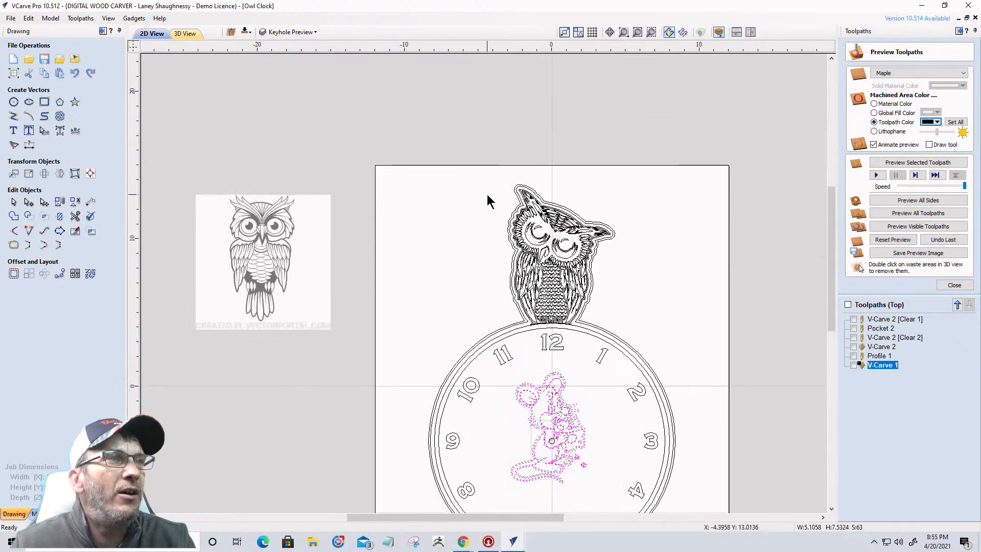
{"action": "scroll", "coordinate": [519, 204], "scroll_direction": "up", "scroll_amount": 2}
{"action": "scroll", "coordinate": [452, 120], "scroll_direction": "down", "scroll_amount": 1}
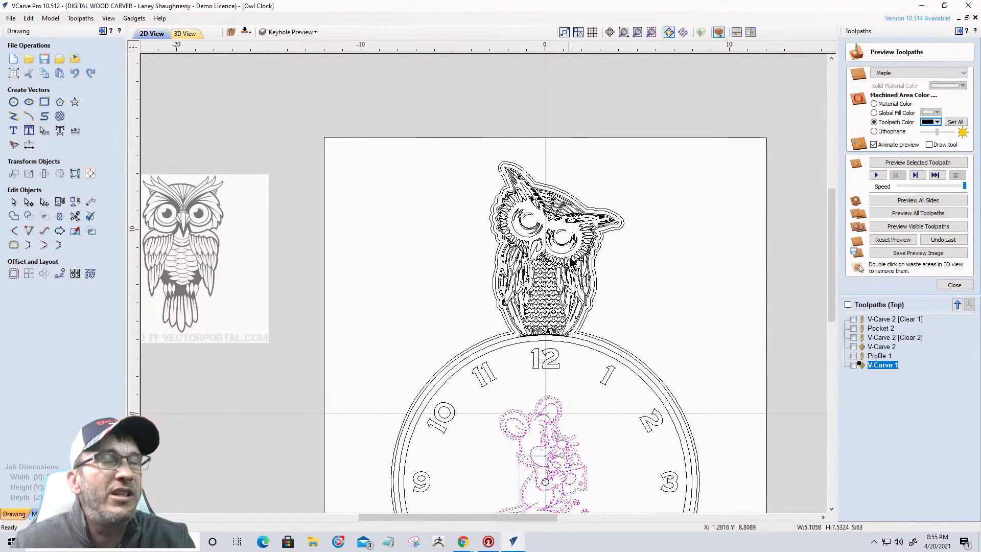
{"action": "scroll", "coordinate": [573, 287], "scroll_direction": "up", "scroll_amount": 2}
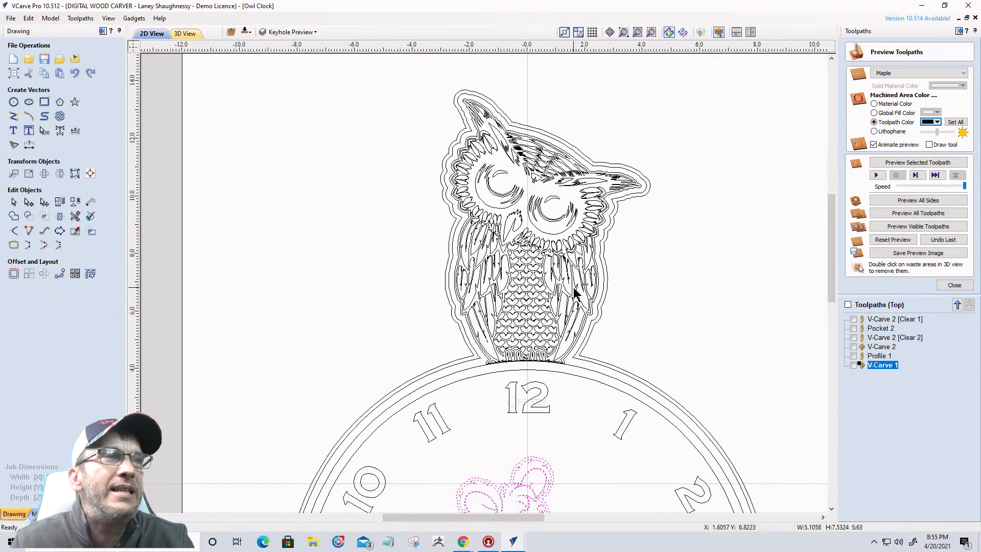
{"action": "scroll", "coordinate": [588, 349], "scroll_direction": "up", "scroll_amount": 4}
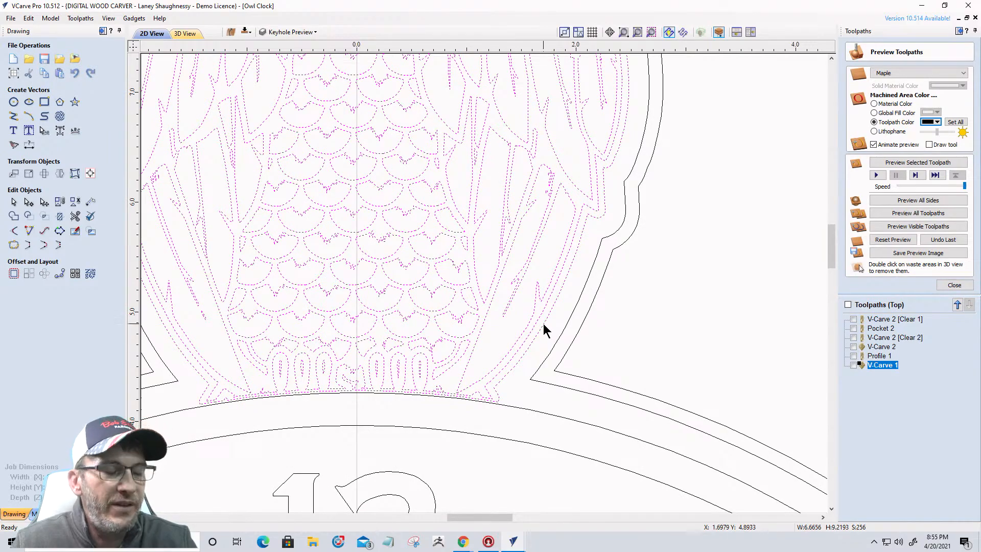
{"action": "left_click", "coordinate": [542, 325], "text": "shift"}
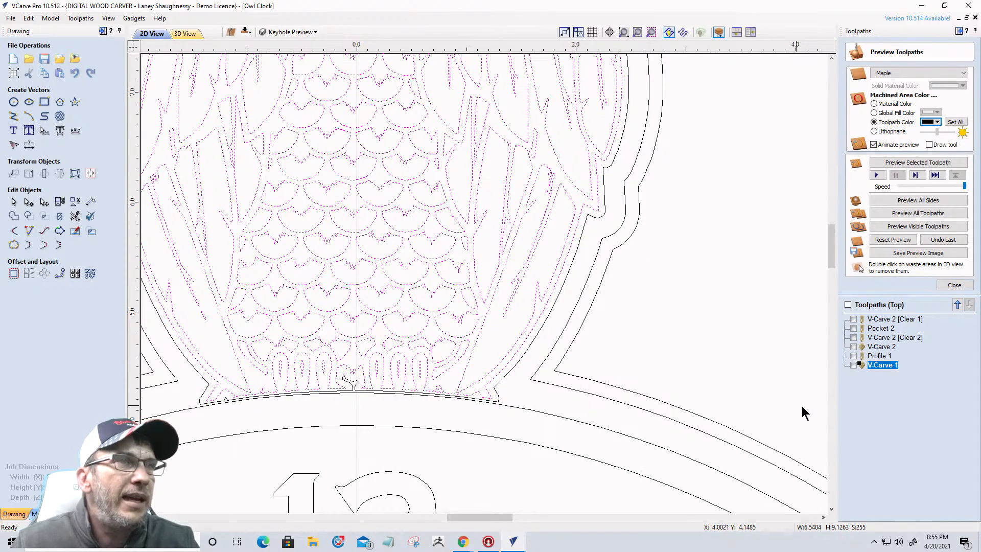
- Calculate a V-Carve toolpath named Owl Color for the selected owl vectors with start depth 0 and no clearance tools
{"action": "left_click", "coordinate": [954, 285]}
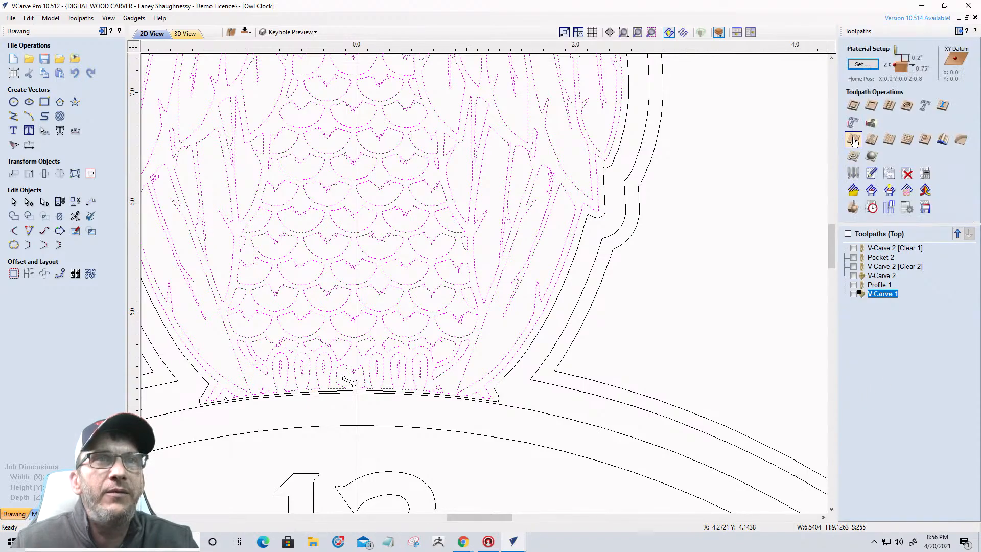
{"action": "left_click", "coordinate": [853, 140]}
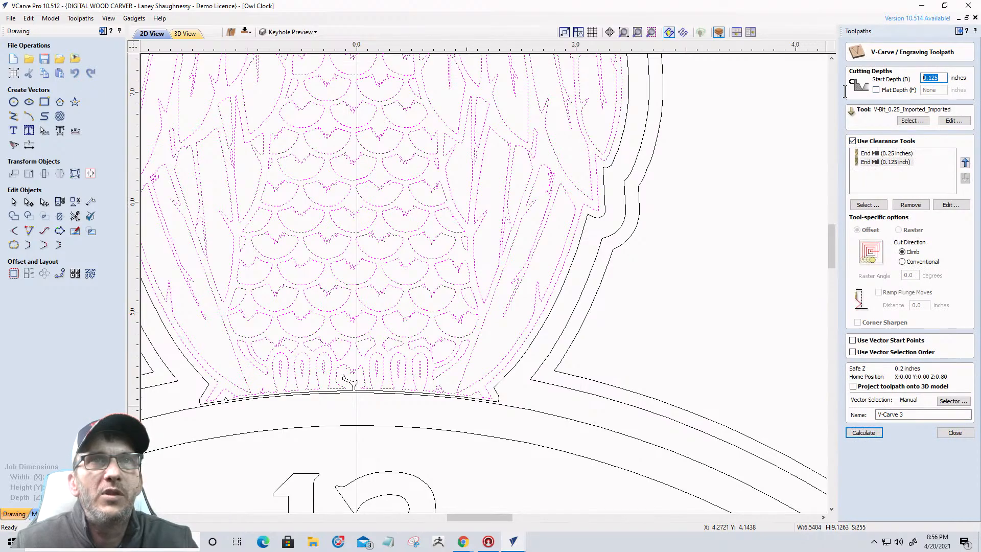
{"action": "type", "text": "0"}
{"action": "left_click", "coordinate": [853, 141]}
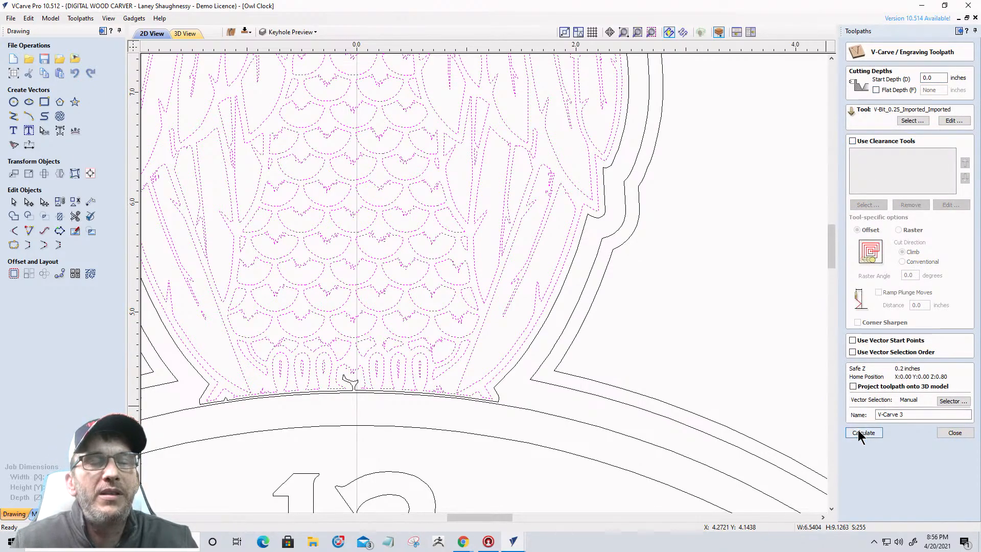
{"action": "left_click_drag", "start_coordinate": [920, 415], "coordinate": [816, 413]}
{"action": "type", "text": "Owl Color"}
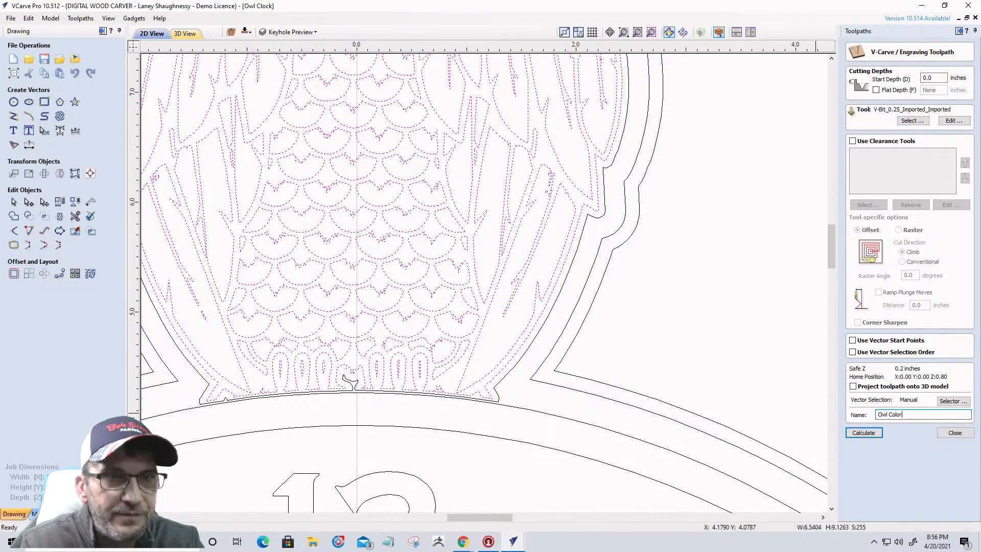
{"action": "left_click", "coordinate": [857, 436]}
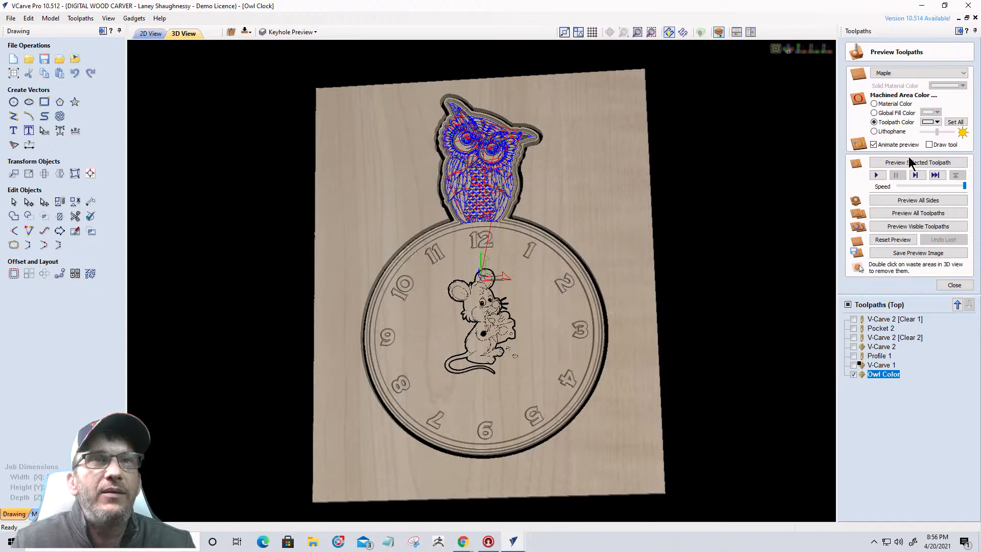
- Set the Owl Color toolpath's machined area color to black and preview it on the clock
{"action": "left_click", "coordinate": [935, 123]}
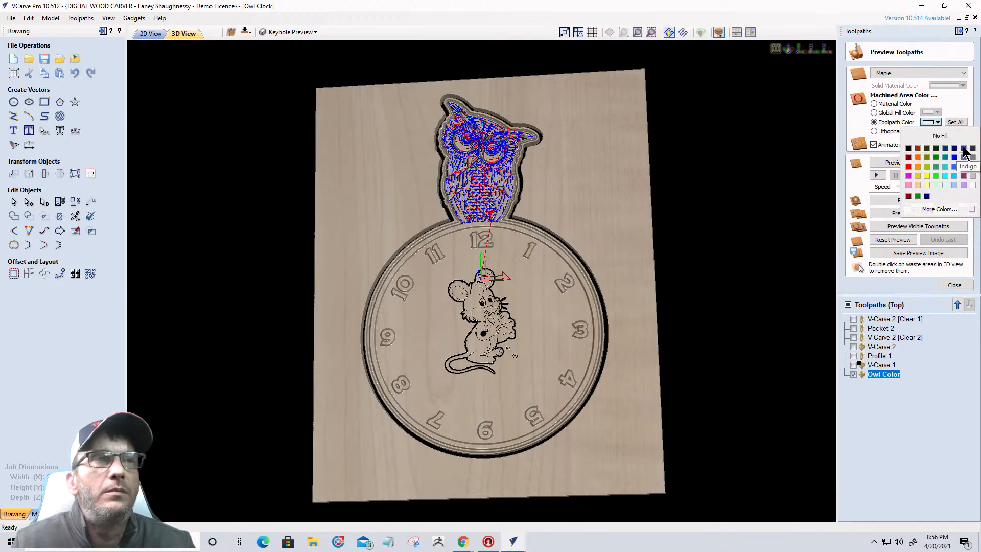
{"action": "left_click", "coordinate": [908, 149]}
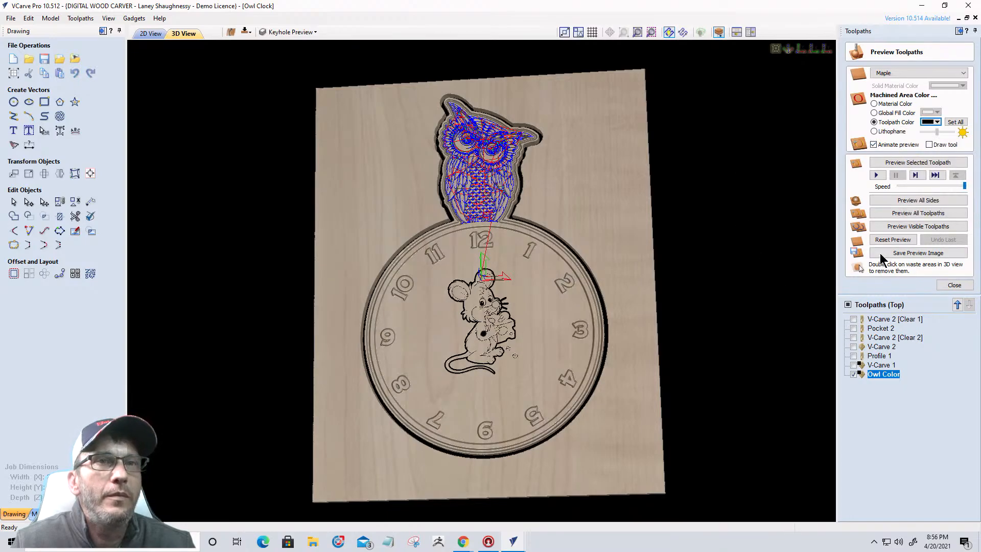
{"action": "left_click", "coordinate": [889, 229]}
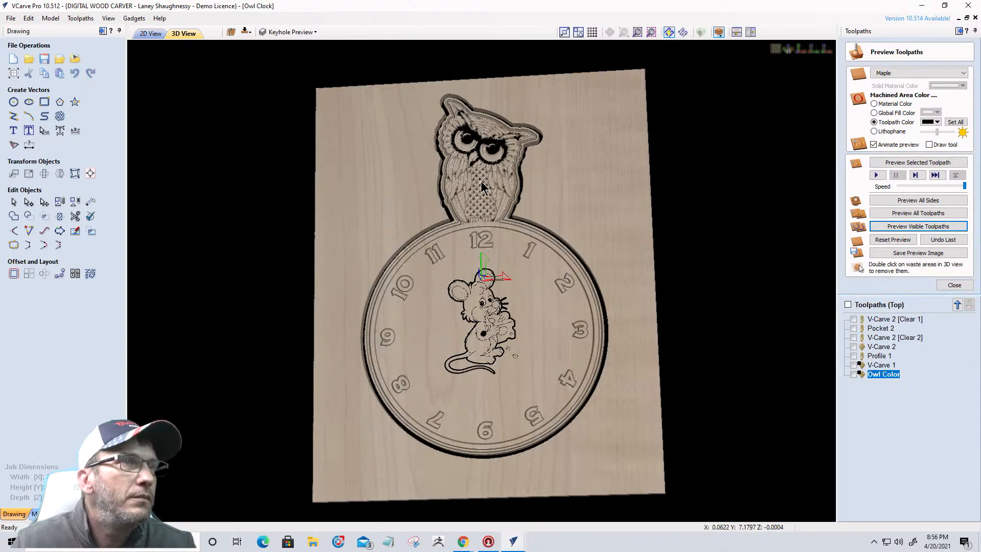
{"action": "scroll", "coordinate": [478, 178], "scroll_direction": "up", "scroll_amount": 3}
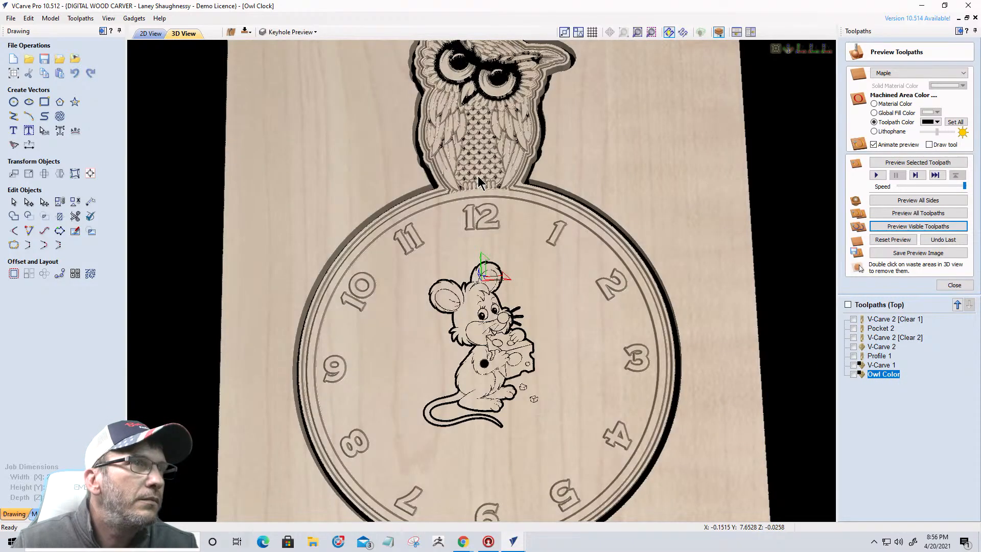
{"action": "scroll", "coordinate": [478, 180], "scroll_direction": "down", "scroll_amount": 2}
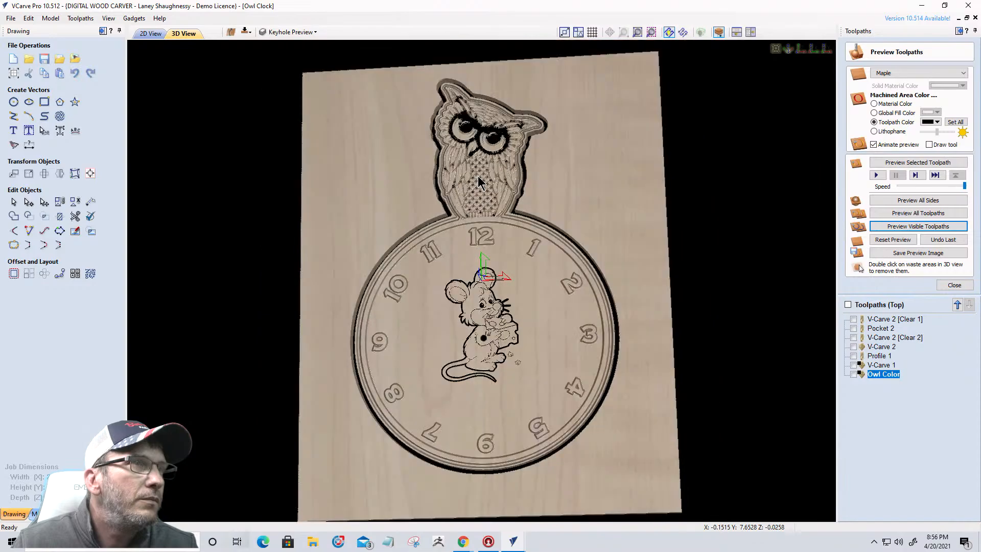
- Reopen the Owl Color toolpath, check which owl vectors are selected around the head and base, and recalculate it
{"action": "double_click", "coordinate": [871, 376]}
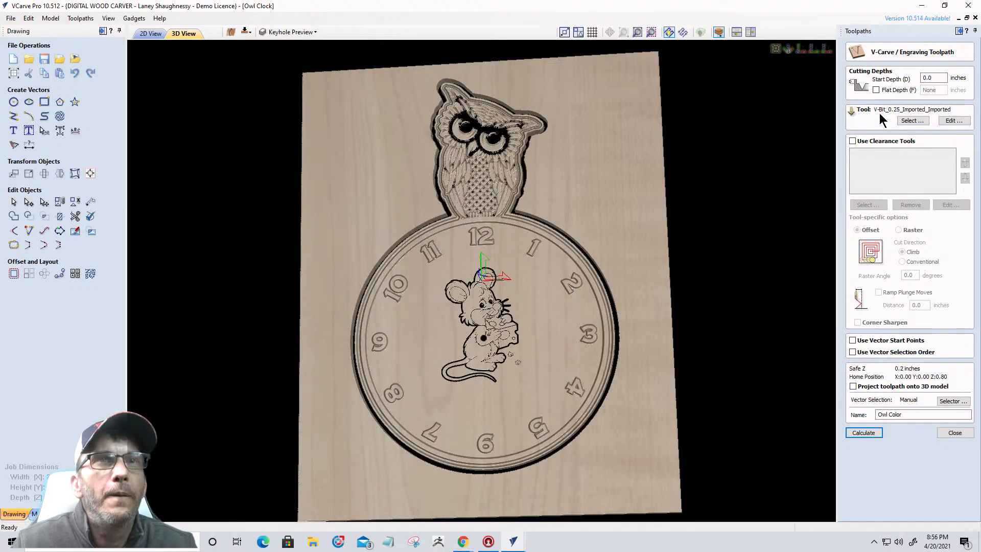
{"action": "left_click", "coordinate": [150, 33]}
{"action": "scroll", "coordinate": [566, 329], "scroll_direction": "down", "scroll_amount": 2}
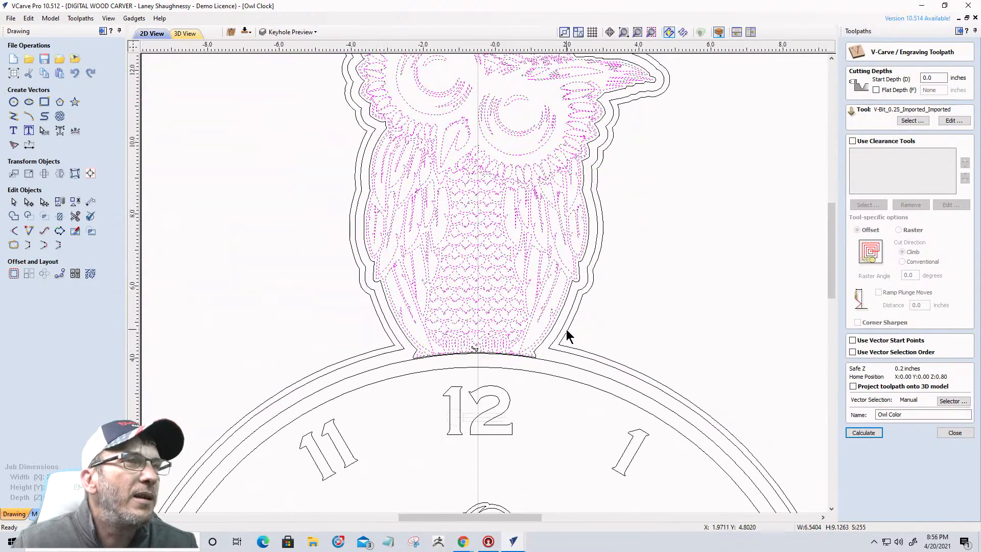
{"action": "scroll", "coordinate": [523, 190], "scroll_direction": "up", "scroll_amount": 2}
{"action": "scroll", "coordinate": [578, 85], "scroll_direction": "up", "scroll_amount": 2}
{"action": "scroll", "coordinate": [578, 85], "scroll_direction": "down", "scroll_amount": 1}
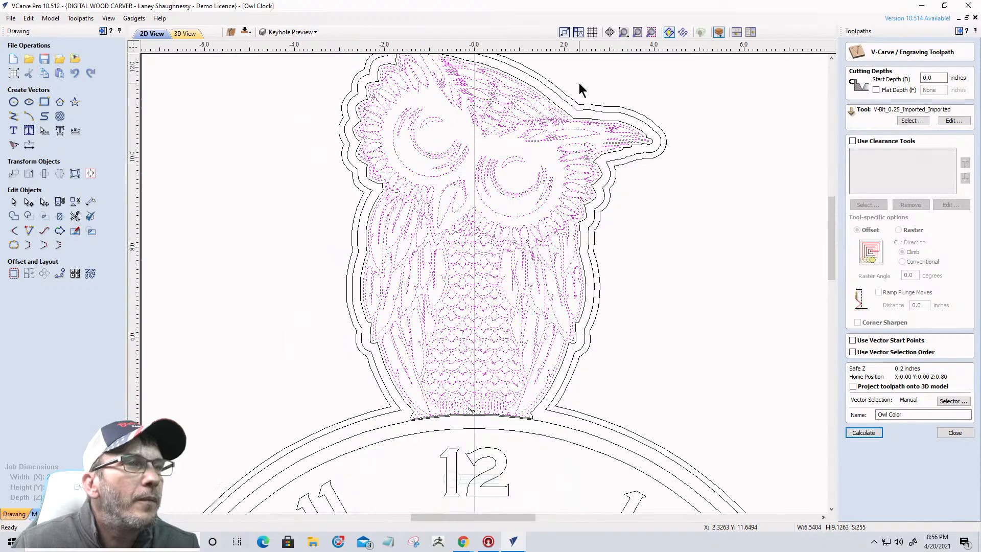
{"action": "scroll", "coordinate": [496, 414], "scroll_direction": "up", "scroll_amount": 3}
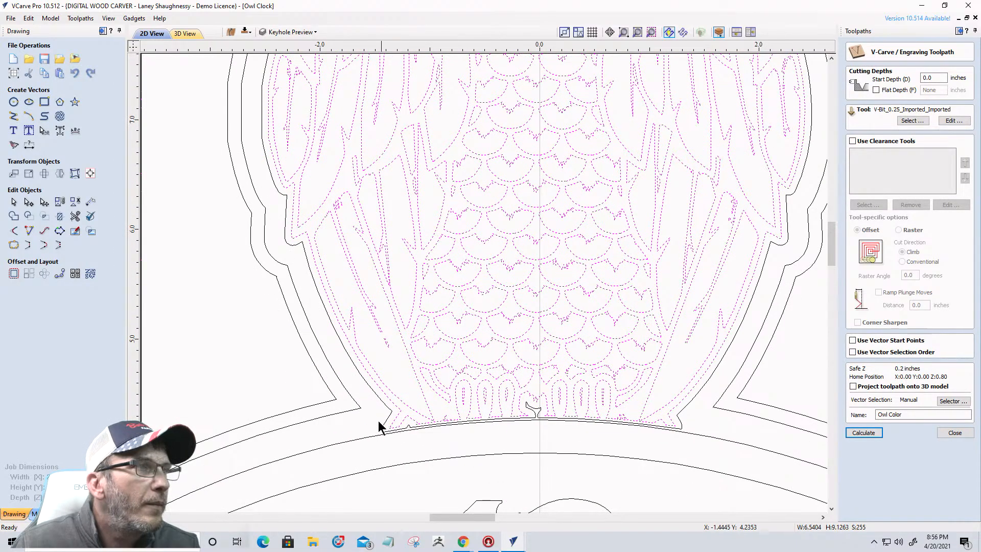
{"action": "scroll", "coordinate": [371, 417], "scroll_direction": "down", "scroll_amount": 2}
{"action": "scroll", "coordinate": [372, 419], "scroll_direction": "down", "scroll_amount": 1}
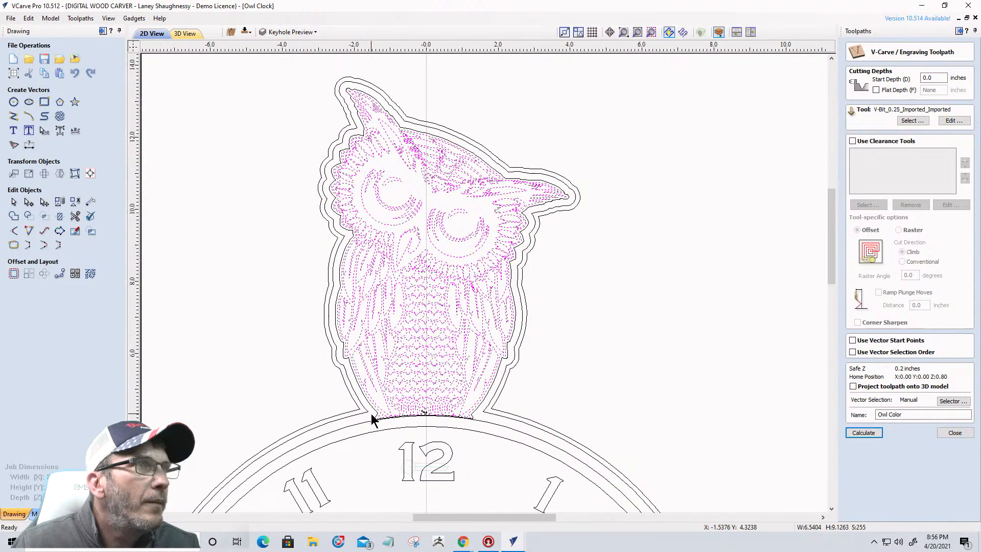
{"action": "left_click", "coordinate": [862, 435]}
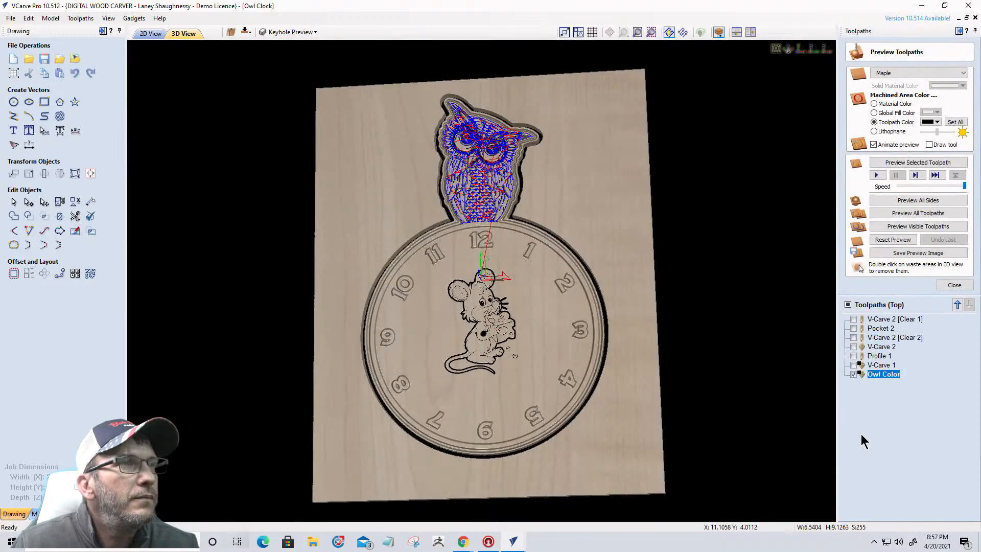
- Reset the toolpath preview and simulate the Owl Color toolpath and the V-Carve 1 mouse toolpath on the blank board
{"action": "left_click", "coordinate": [890, 235]}
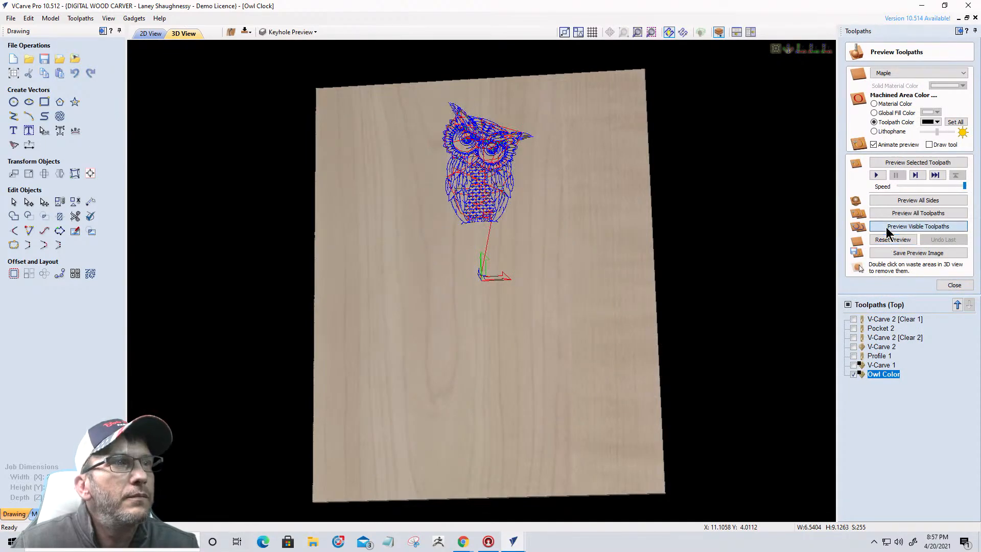
{"action": "left_click", "coordinate": [887, 229]}
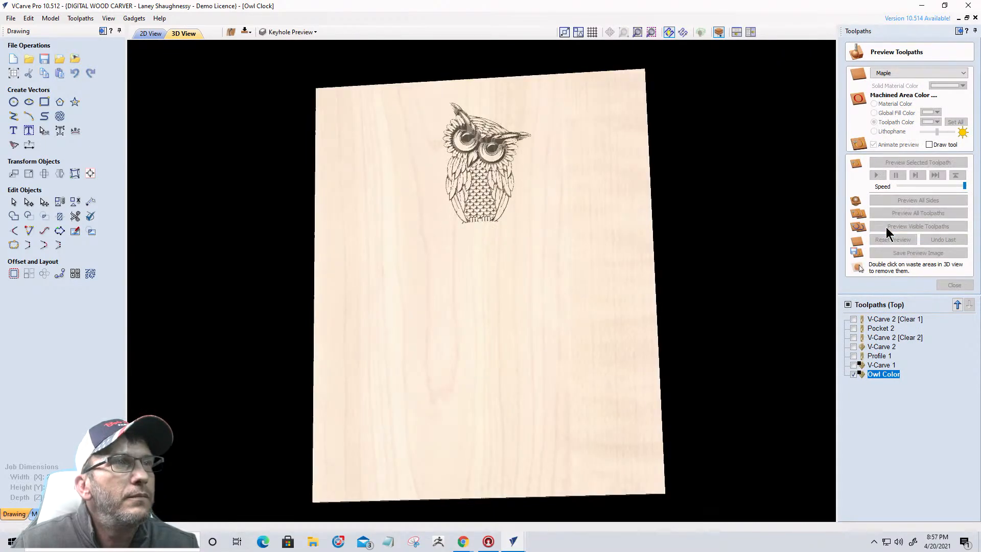
{"action": "left_click", "coordinate": [869, 365]}
{"action": "left_click", "coordinate": [893, 230]}
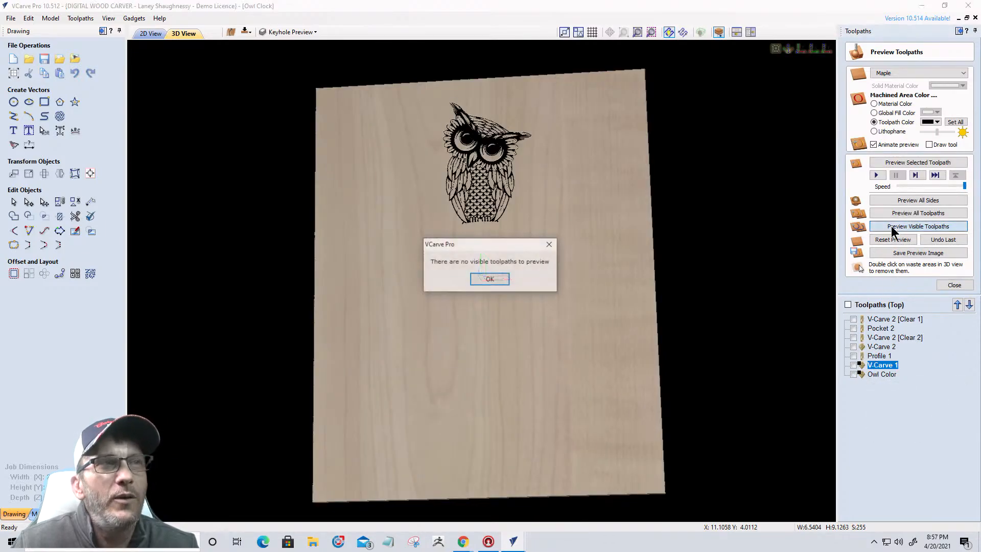
{"action": "left_click", "coordinate": [491, 279]}
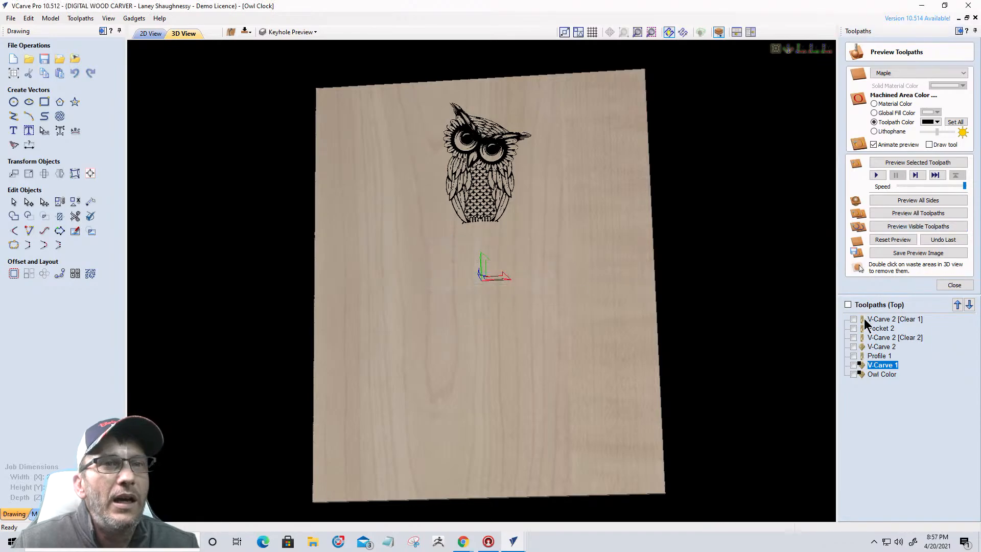
{"action": "left_click", "coordinate": [853, 365]}
{"action": "left_click", "coordinate": [915, 228]}
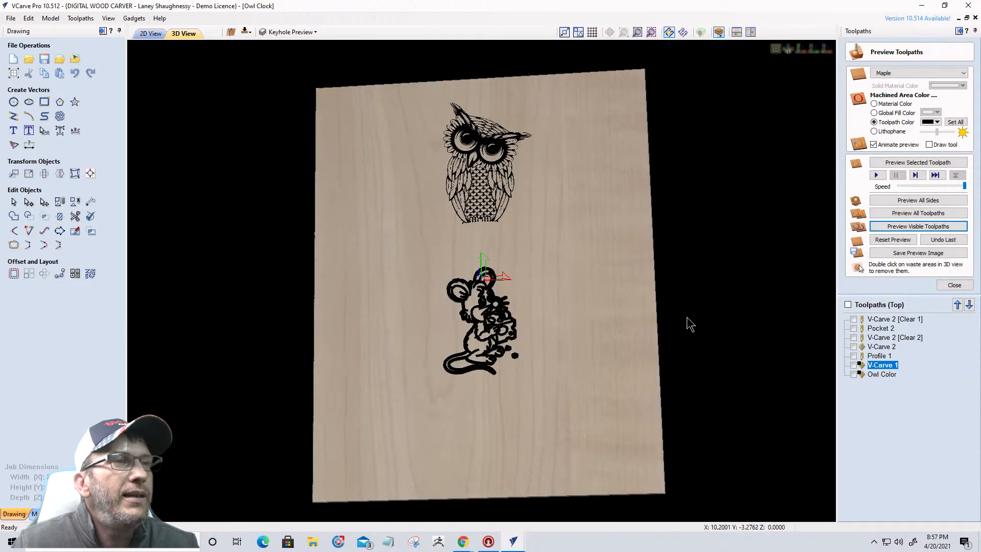
- Preview V-Carve 2 [Clear 1], Pocket 2, V-Carve 2 [Clear 2], V-Carve 2 and Profile 1, and remove the waste board around the clock
{"action": "left_click", "coordinate": [854, 319]}
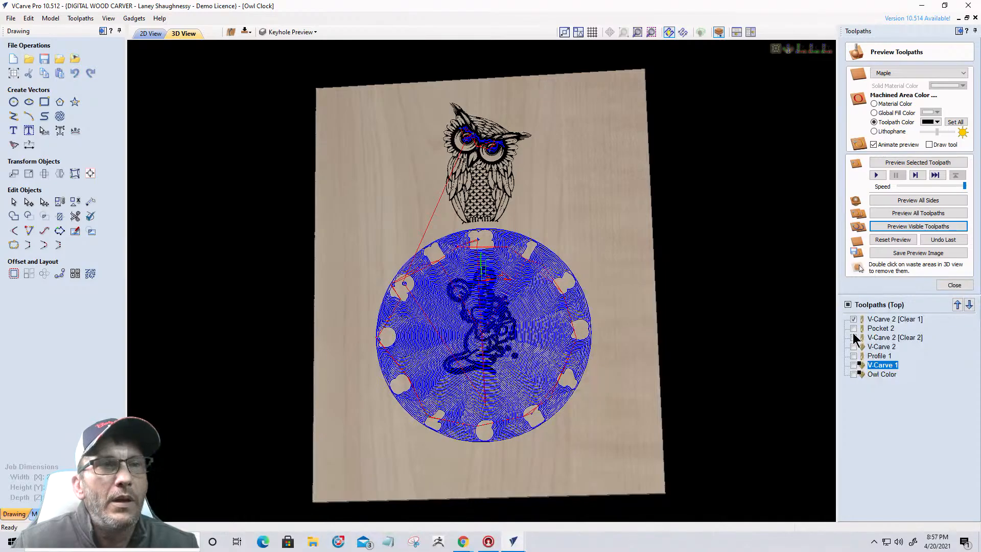
{"action": "left_click", "coordinate": [853, 338]}
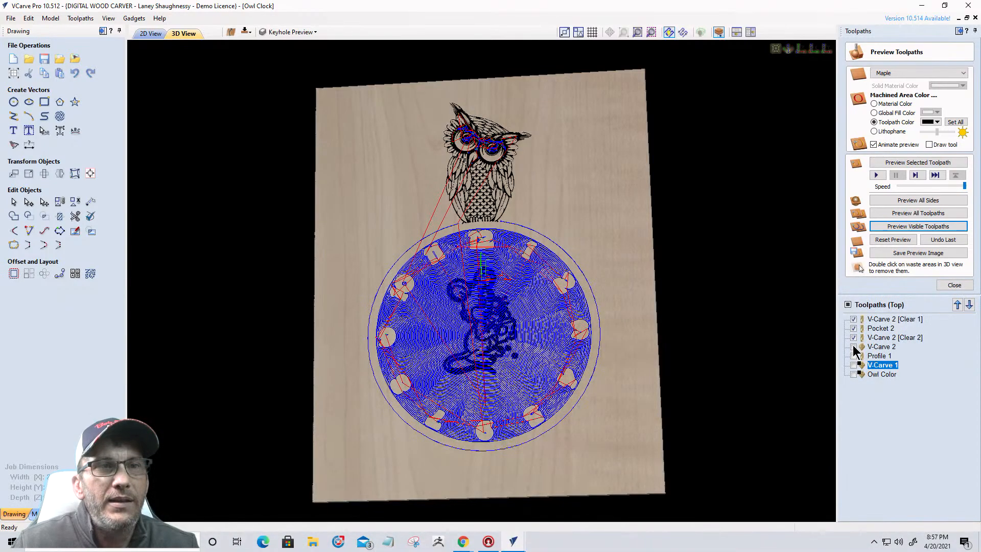
{"action": "left_click", "coordinate": [854, 347]}
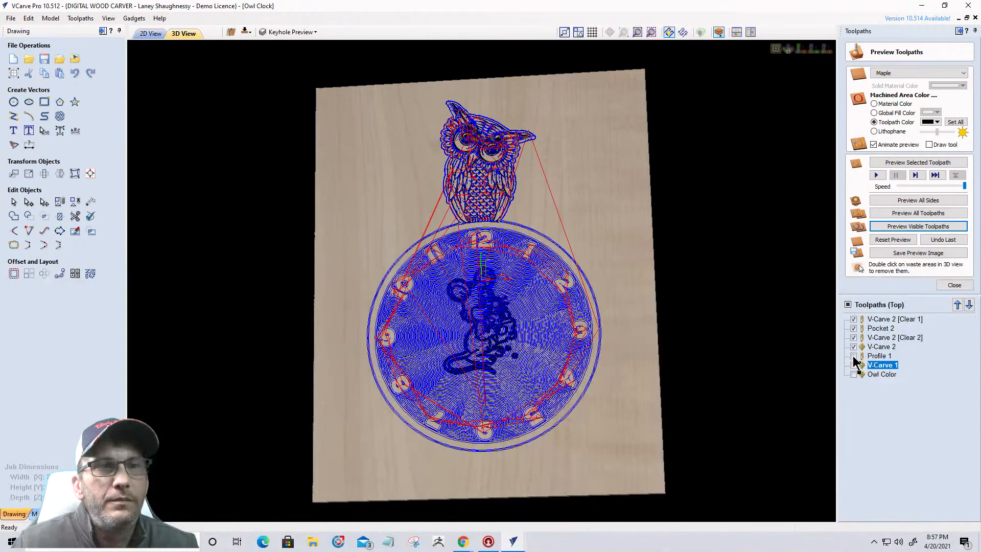
{"action": "left_click", "coordinate": [853, 356]}
{"action": "left_click", "coordinate": [908, 227]}
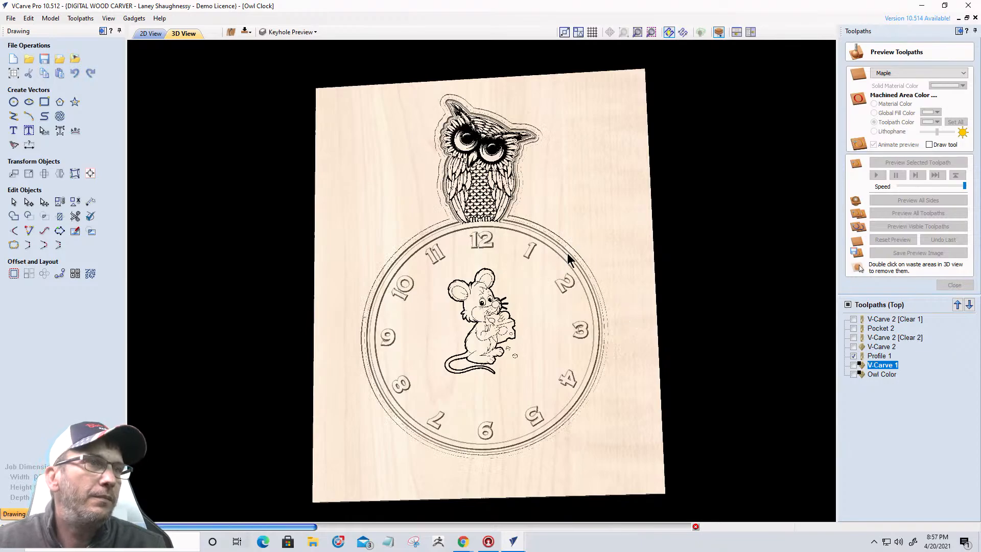
{"action": "double_click", "coordinate": [568, 209]}
{"action": "scroll", "coordinate": [472, 359], "scroll_direction": "up", "scroll_amount": 2}
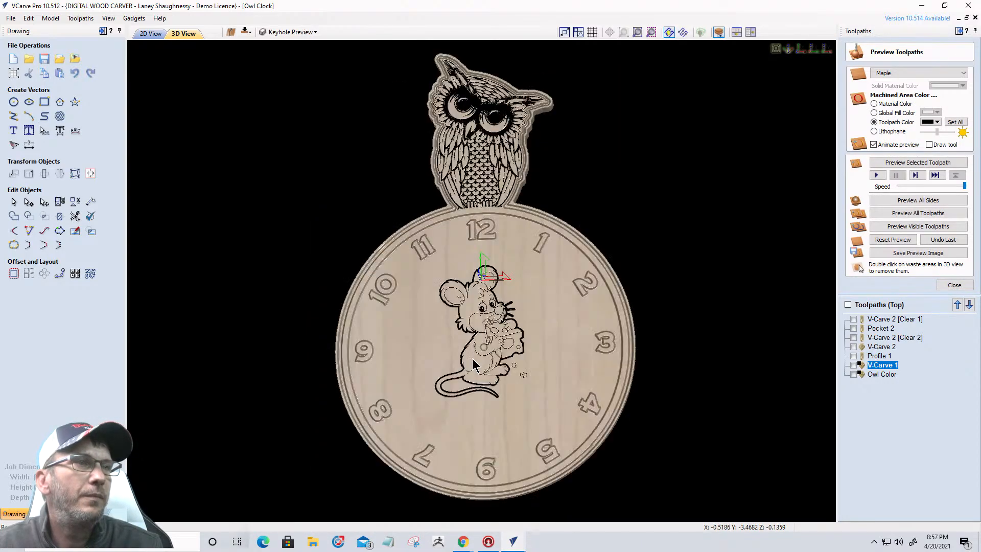
{"action": "scroll", "coordinate": [473, 361], "scroll_direction": "up", "scroll_amount": 3}
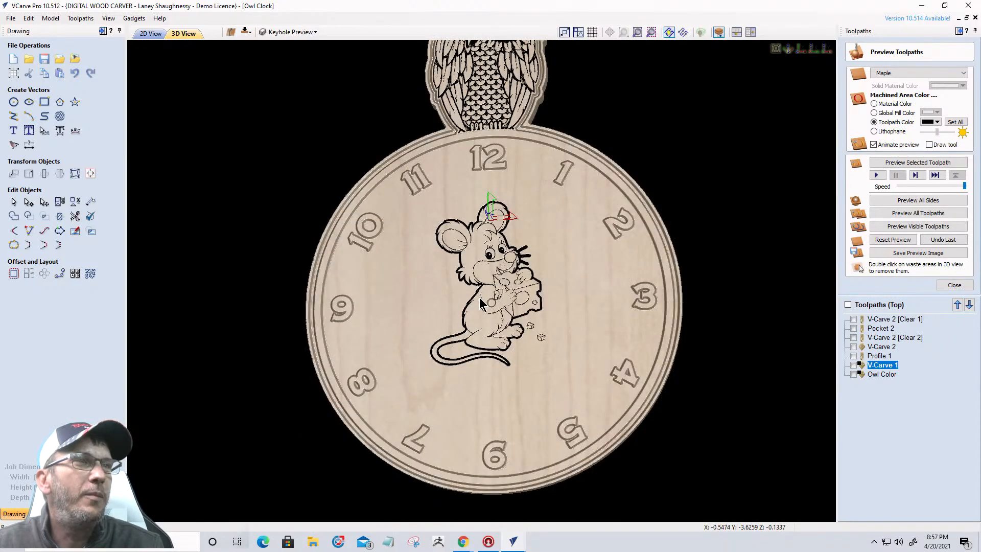
{"action": "scroll", "coordinate": [480, 302], "scroll_direction": "down", "scroll_amount": 2}
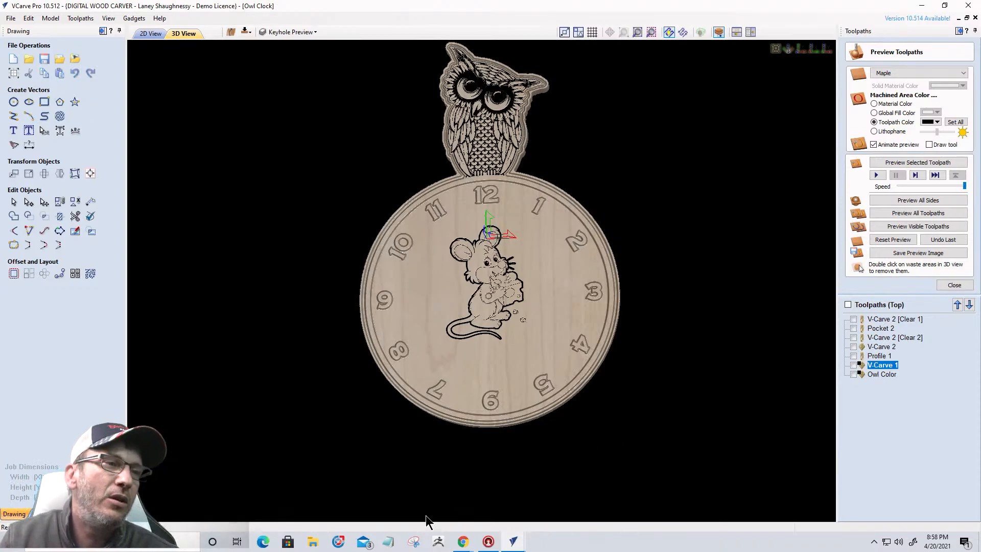
- Switch to the Chrome image search, search for "keyhole router bit" and open the Rockler keyhole slot bit picture
{"action": "mouse_move", "coordinate": [463, 541]}
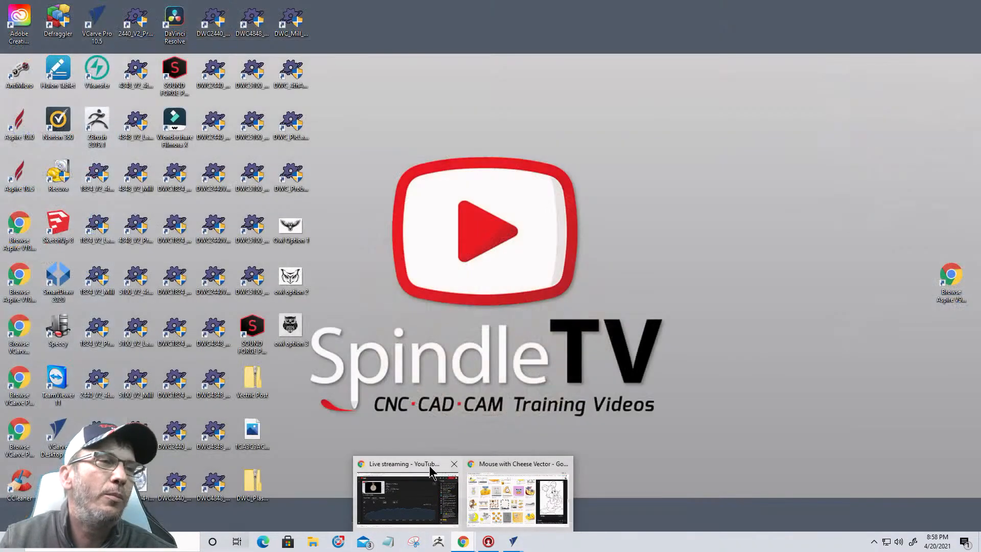
{"action": "mouse_move", "coordinate": [498, 467]}
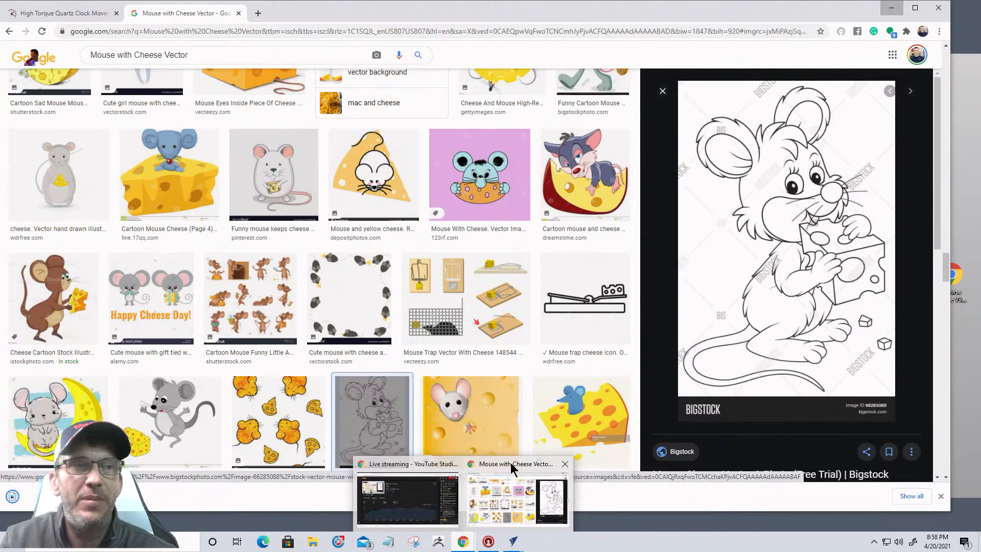
{"action": "left_click", "coordinate": [510, 462]}
{"action": "left_click", "coordinate": [219, 31]}
{"action": "triple_click", "coordinate": [214, 52]}
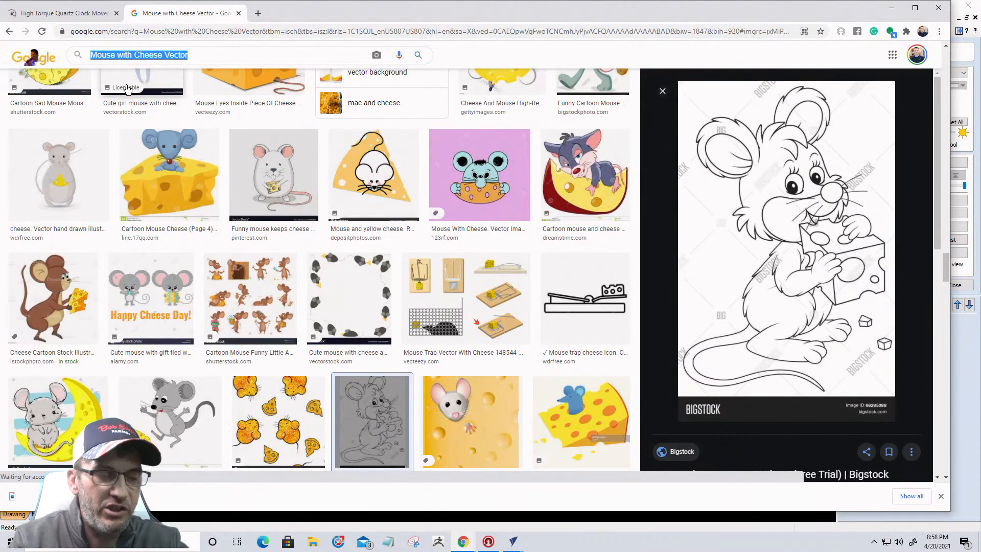
{"action": "type", "text": "ke"}
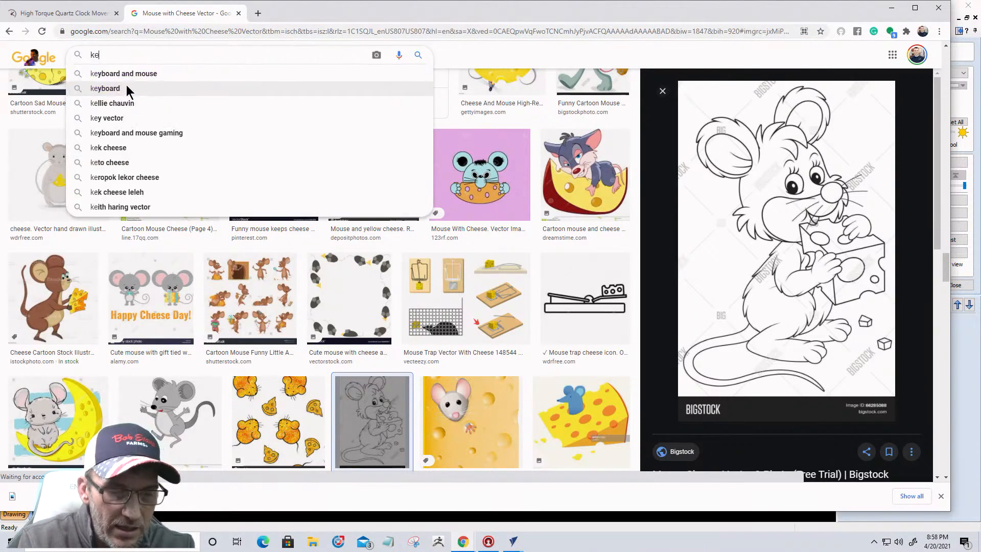
{"action": "type", "text": "yhole router bit"}
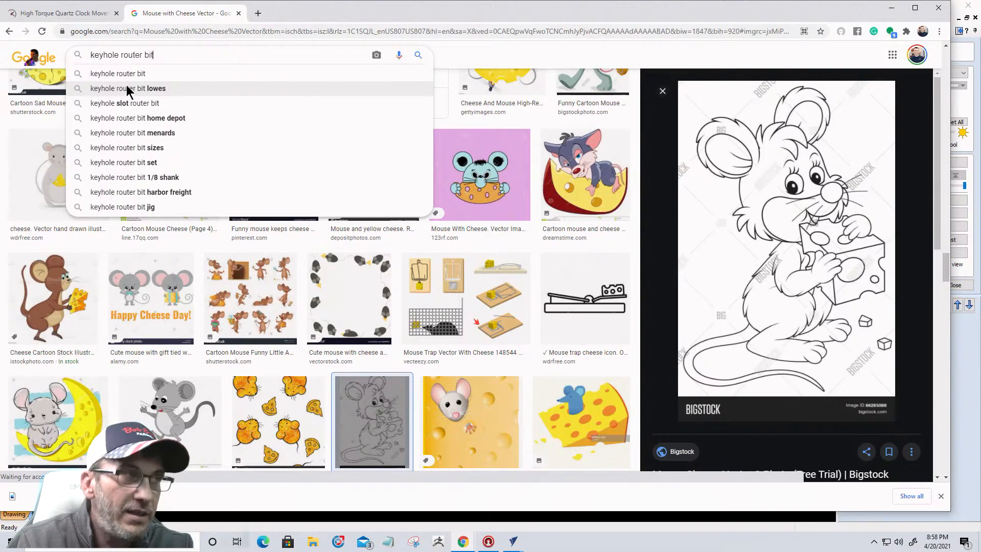
{"action": "key", "text": "Return"}
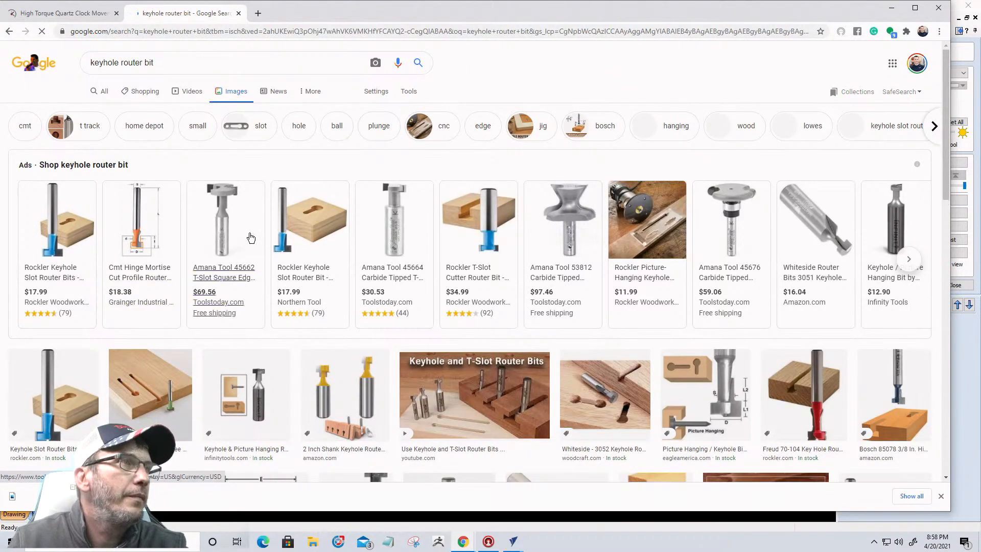
{"action": "mouse_move", "coordinate": [225, 208]}
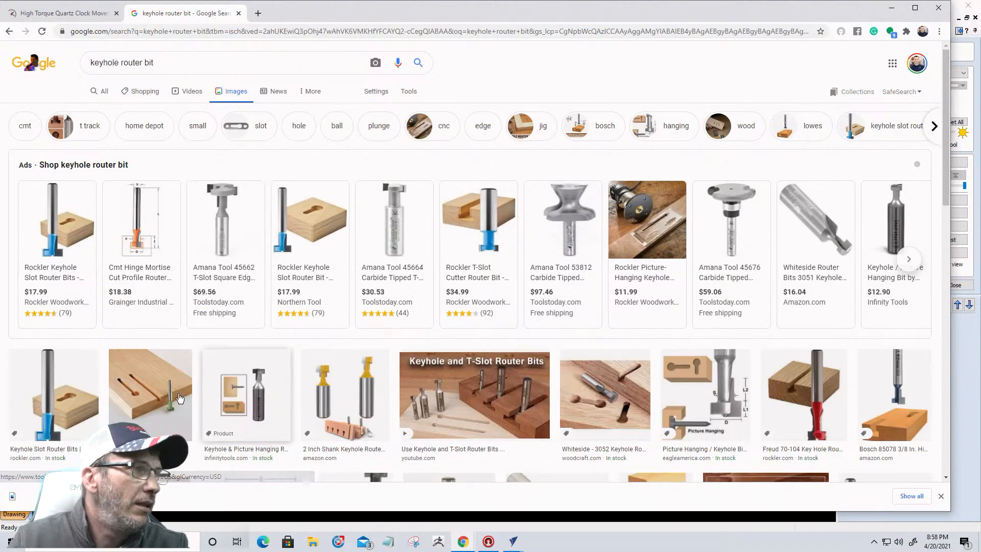
{"action": "left_click", "coordinate": [60, 416]}
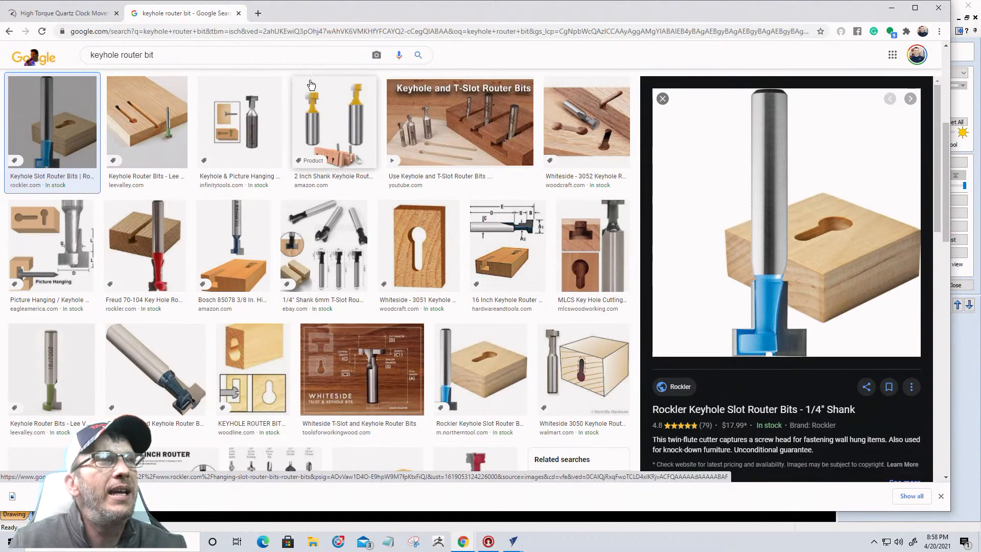
- Search the images for "slot cutter router bit" and open the 5/8" T-slot cutter picture
{"action": "double_click", "coordinate": [117, 55]}
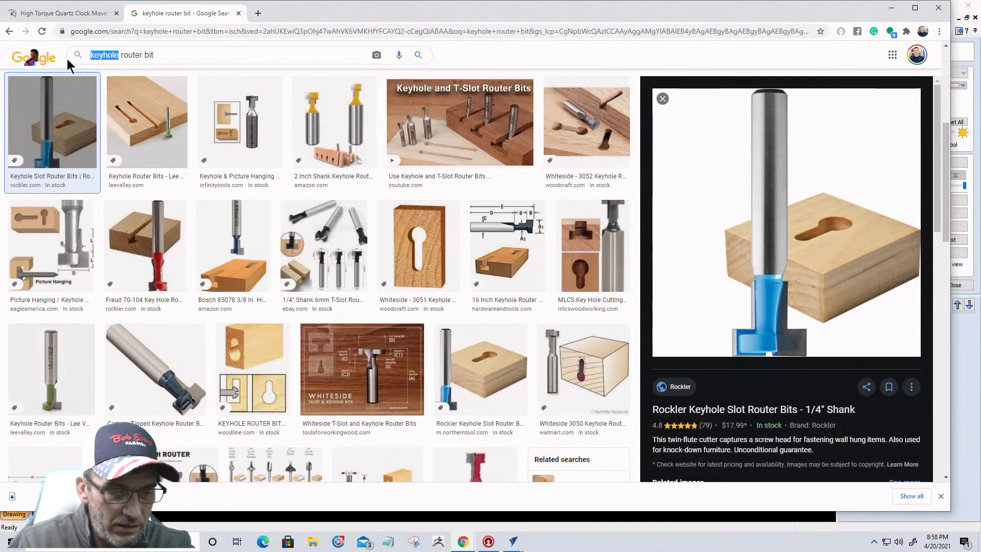
{"action": "type", "text": "slot cutter"}
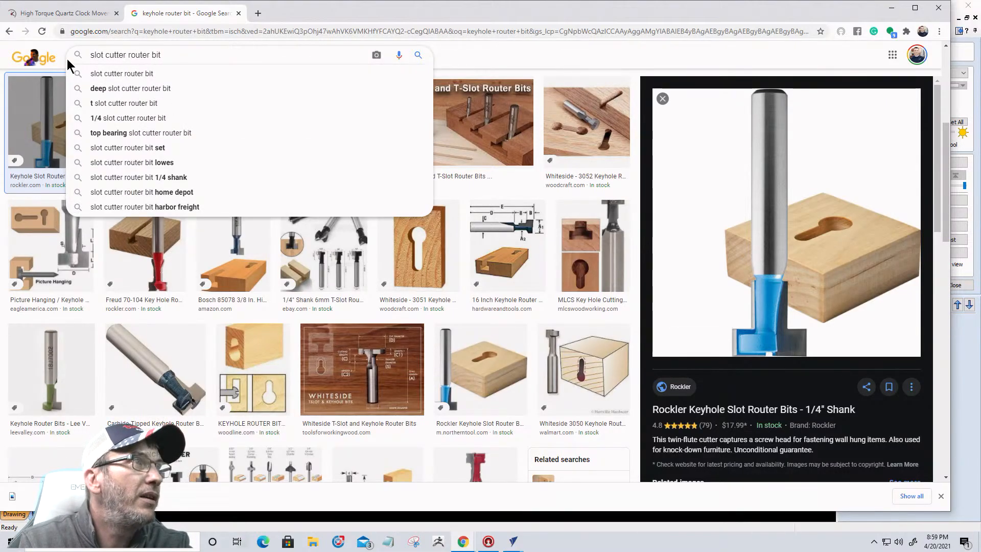
{"action": "key", "text": "Return"}
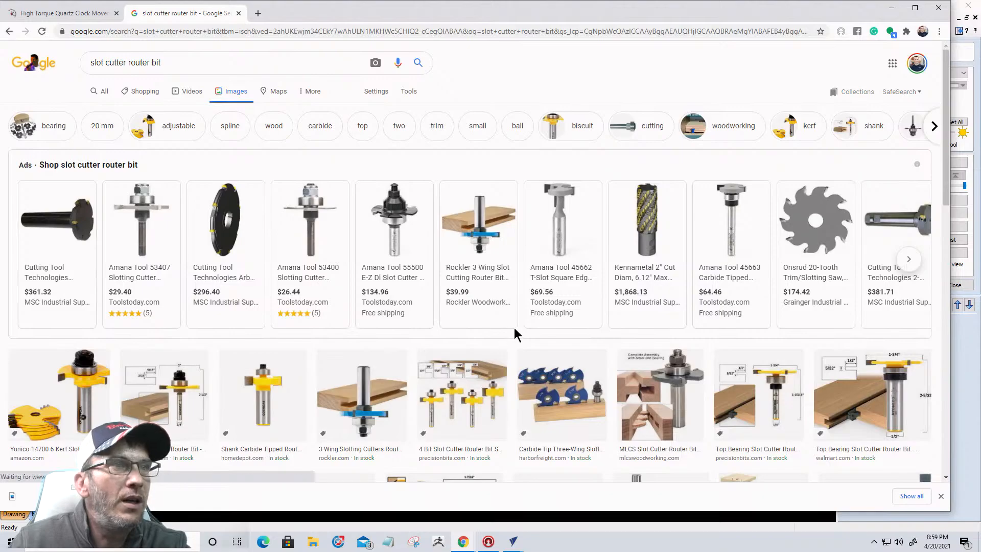
{"action": "scroll", "coordinate": [521, 330], "scroll_direction": "down", "scroll_amount": 9}
{"action": "scroll", "coordinate": [524, 328], "scroll_direction": "up", "scroll_amount": 2}
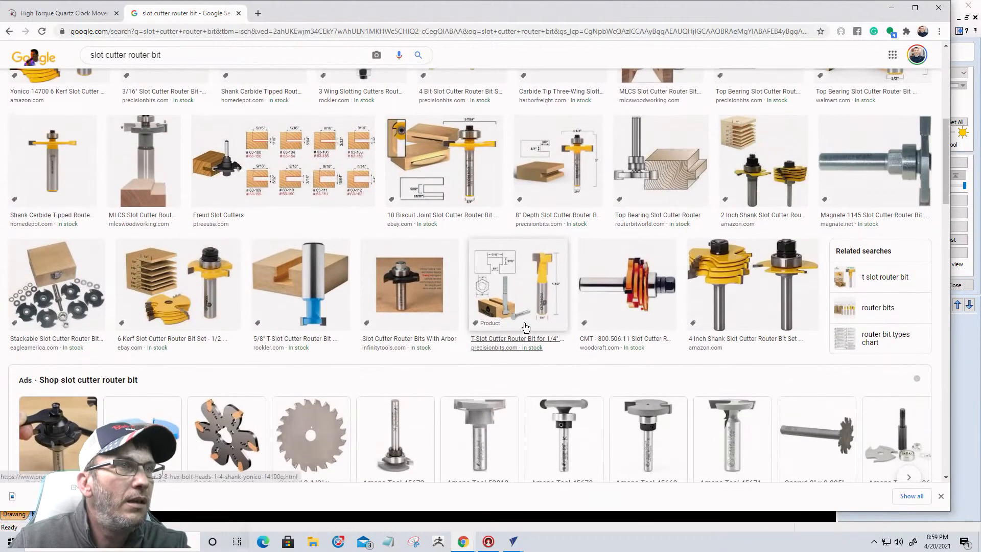
{"action": "left_click", "coordinate": [303, 293]}
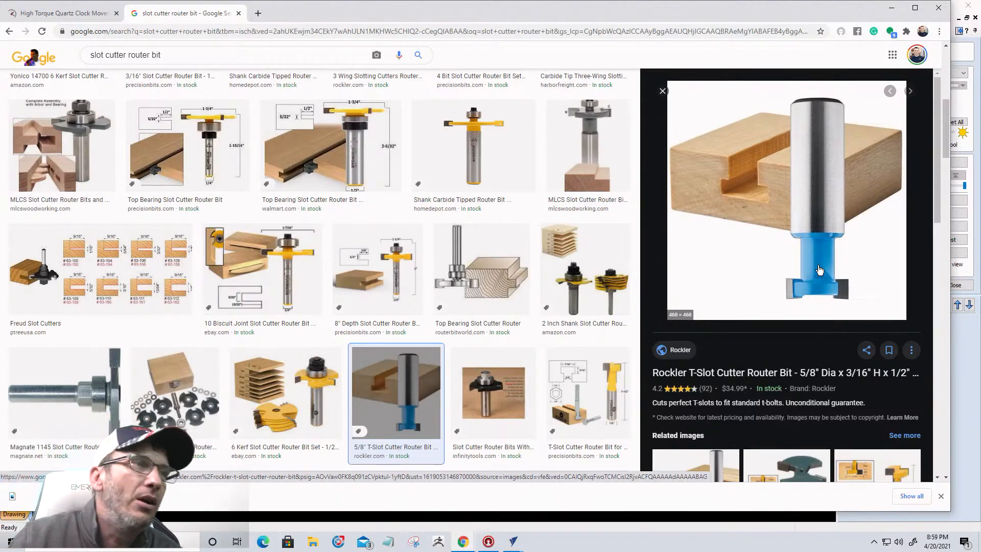
- Return to the keyhole router bit results and open the 7/16 inch keyhole bit picture with the dimension drawing
{"action": "left_click", "coordinate": [9, 31]}
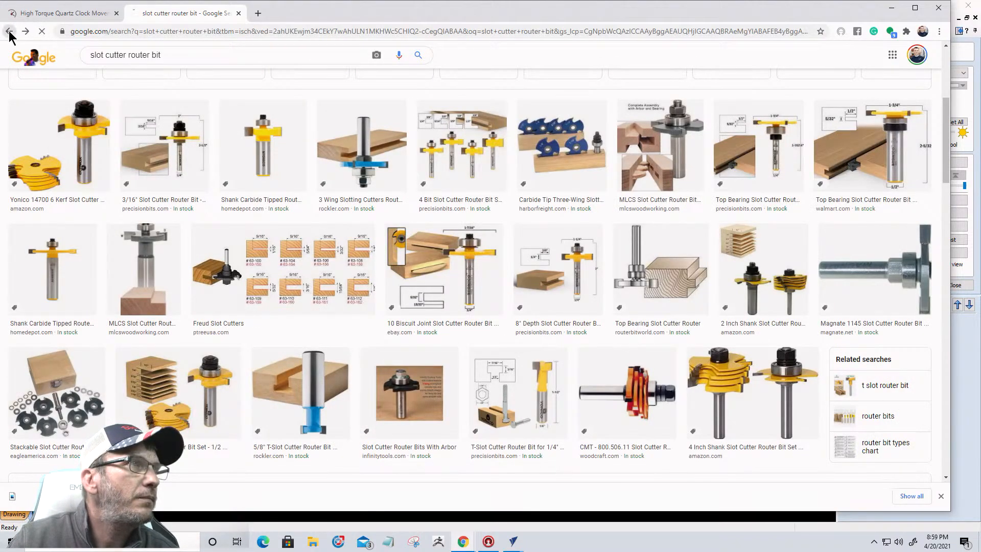
{"action": "left_click", "coordinate": [10, 31]}
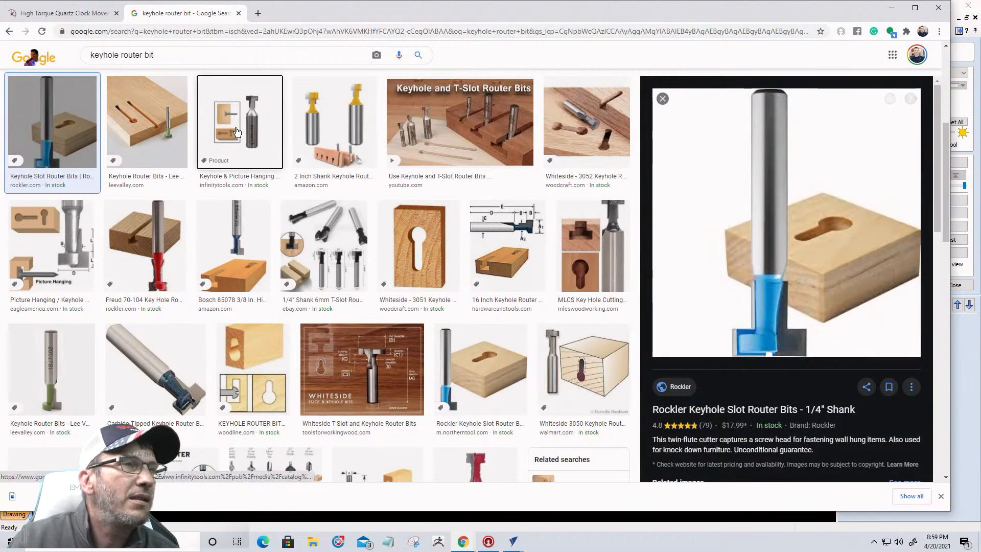
{"action": "left_click", "coordinate": [237, 132]}
{"action": "left_click", "coordinate": [508, 240]}
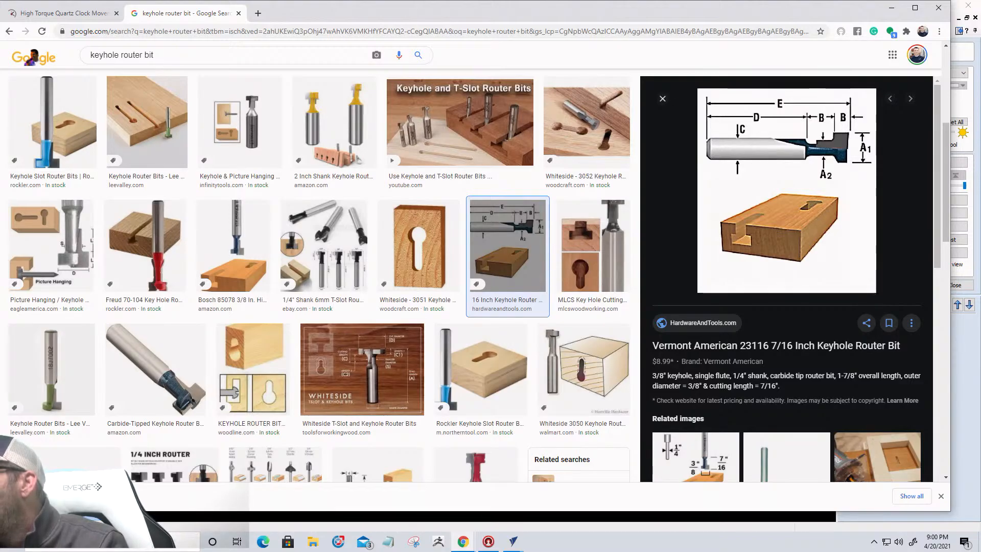
- Switch back to VCarve Pro and examine the owl and mouse carvings on the 3D clock preview
{"action": "left_click", "coordinate": [892, 7]}
{"action": "scroll", "coordinate": [526, 162], "scroll_direction": "up", "scroll_amount": 2}
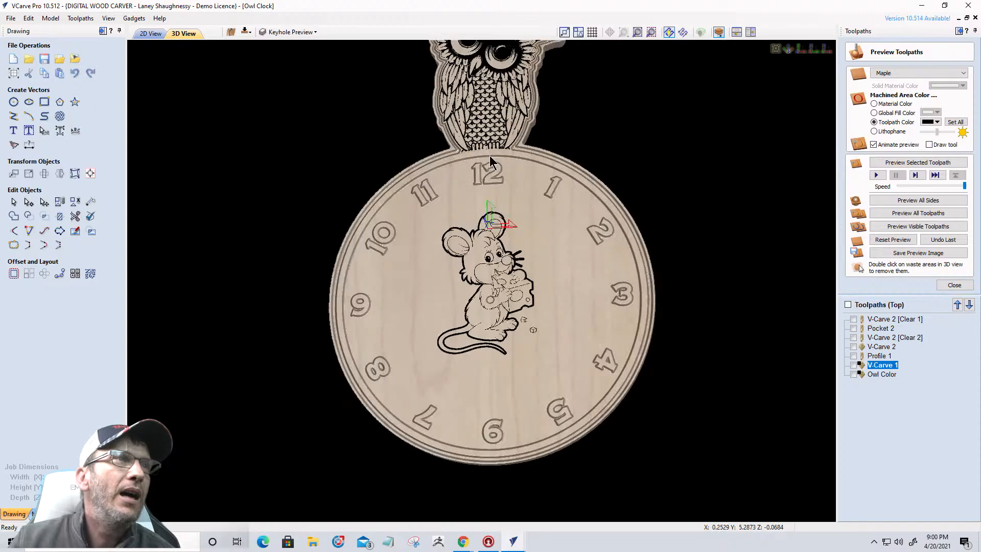
{"action": "scroll", "coordinate": [526, 162], "scroll_direction": "down", "scroll_amount": 3}
{"action": "left_click_drag", "start_coordinate": [498, 353], "coordinate": [500, 369]}
{"action": "middle_click_drag", "start_coordinate": [500, 362], "coordinate": [489, 301]}
{"action": "scroll", "coordinate": [493, 345], "scroll_direction": "up", "scroll_amount": 4}
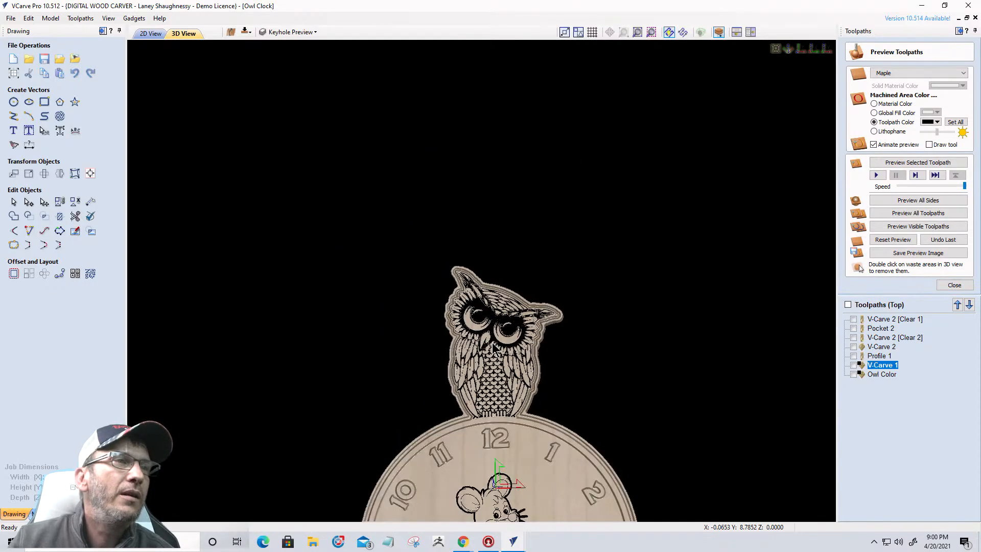
- Import the 118886027-owl-vector-design image from Downloads into the 2D drawing and select it over the clock face
{"action": "left_click", "coordinate": [151, 34]}
{"action": "scroll", "coordinate": [640, 234], "scroll_direction": "down", "scroll_amount": 5}
{"action": "scroll", "coordinate": [457, 244], "scroll_direction": "down", "scroll_amount": 2}
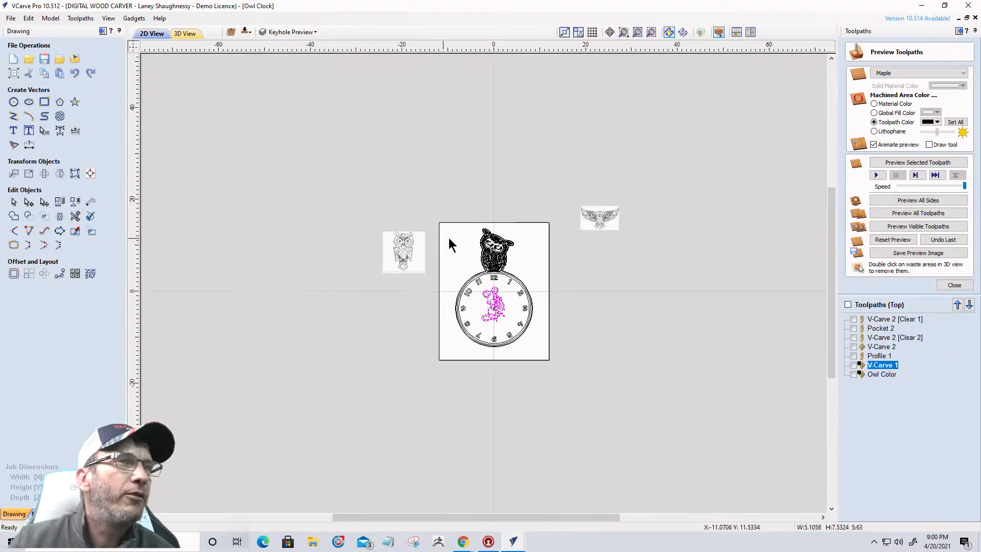
{"action": "scroll", "coordinate": [458, 230], "scroll_direction": "down", "scroll_amount": 1}
{"action": "left_click", "coordinate": [76, 59]}
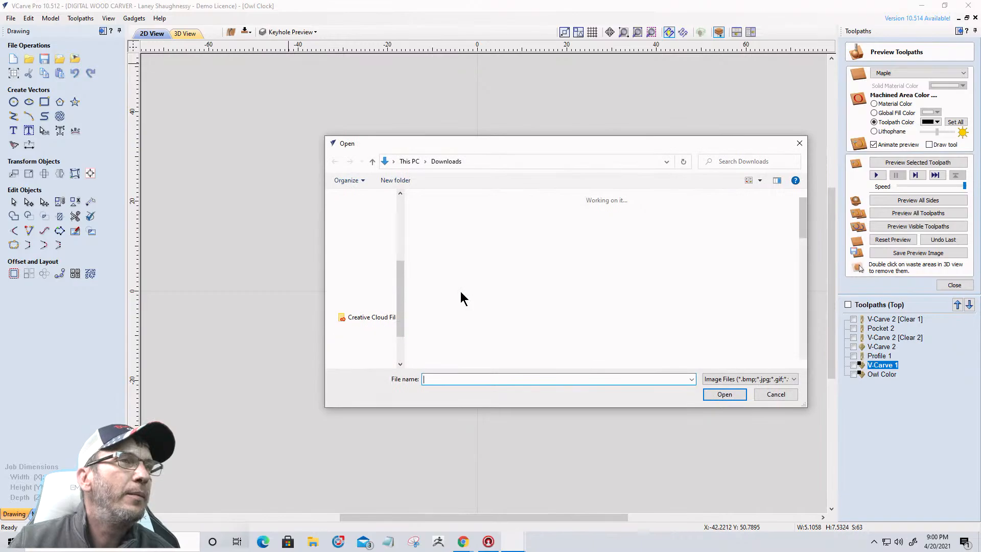
{"action": "left_click", "coordinate": [469, 227]}
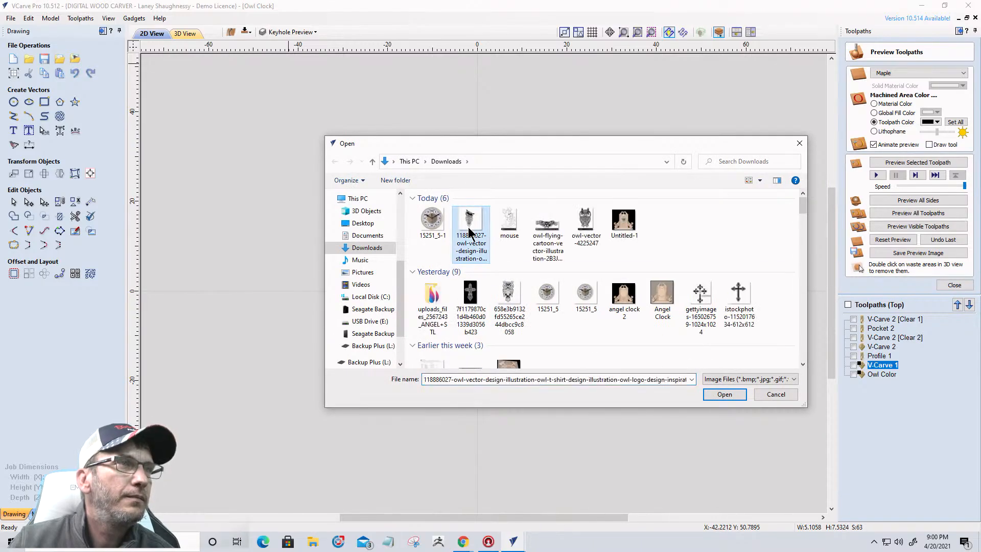
{"action": "left_click", "coordinate": [722, 395]}
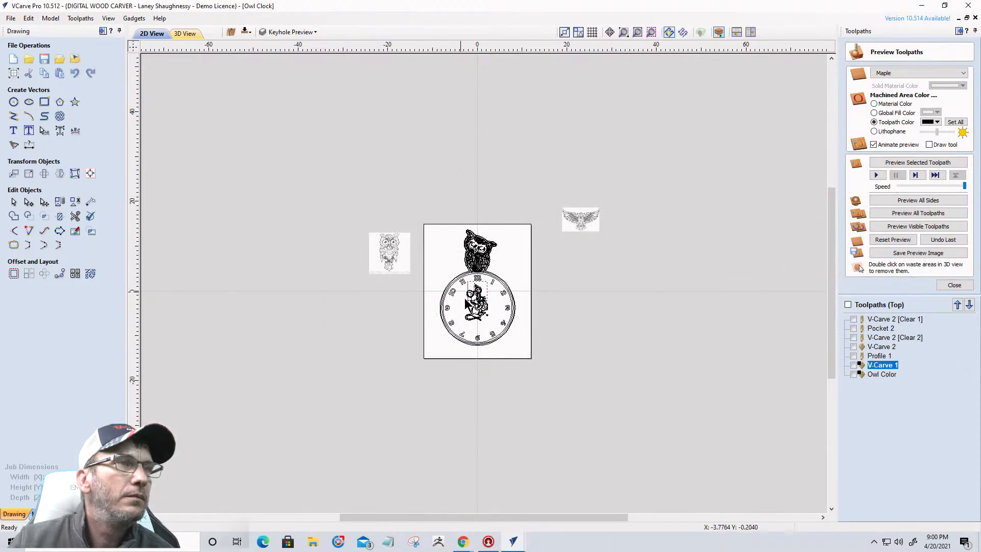
{"action": "left_click", "coordinate": [484, 295]}
{"action": "left_click", "coordinate": [484, 294]}
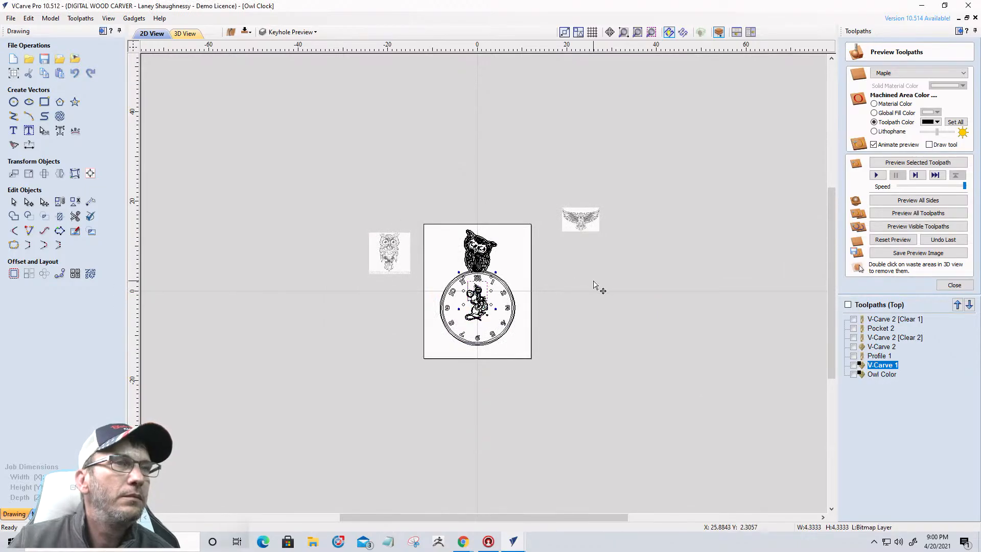
- Move the imported owl image off the clock to the empty area beside the job and compare it with the 3D owl carving
{"action": "left_click_drag", "start_coordinate": [479, 288], "coordinate": [569, 284]}
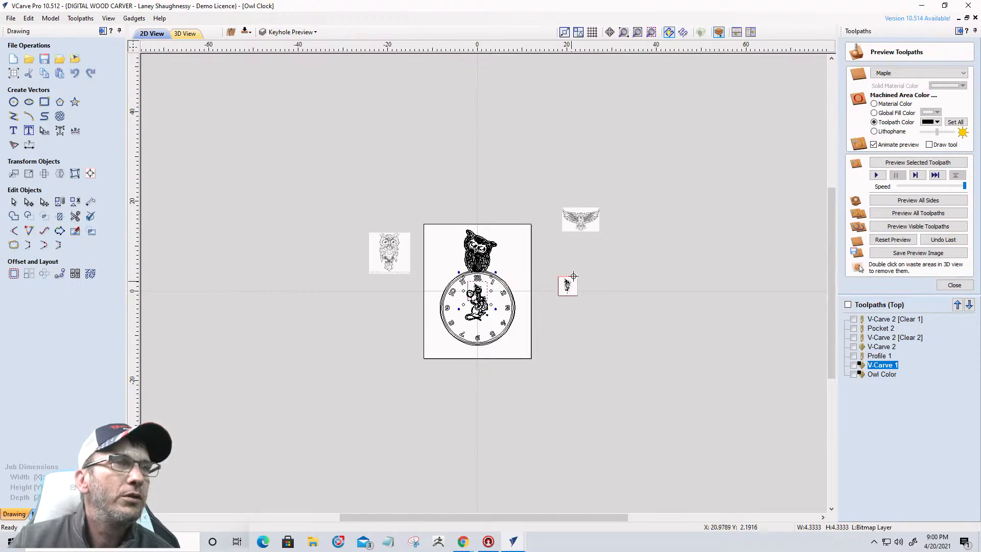
{"action": "left_click", "coordinate": [652, 36]}
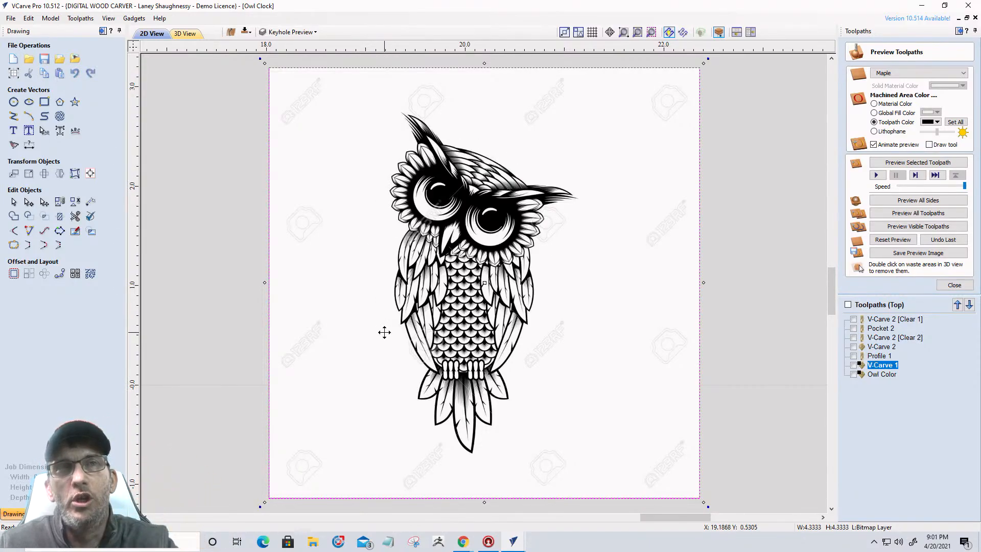
{"action": "left_click", "coordinate": [188, 35]}
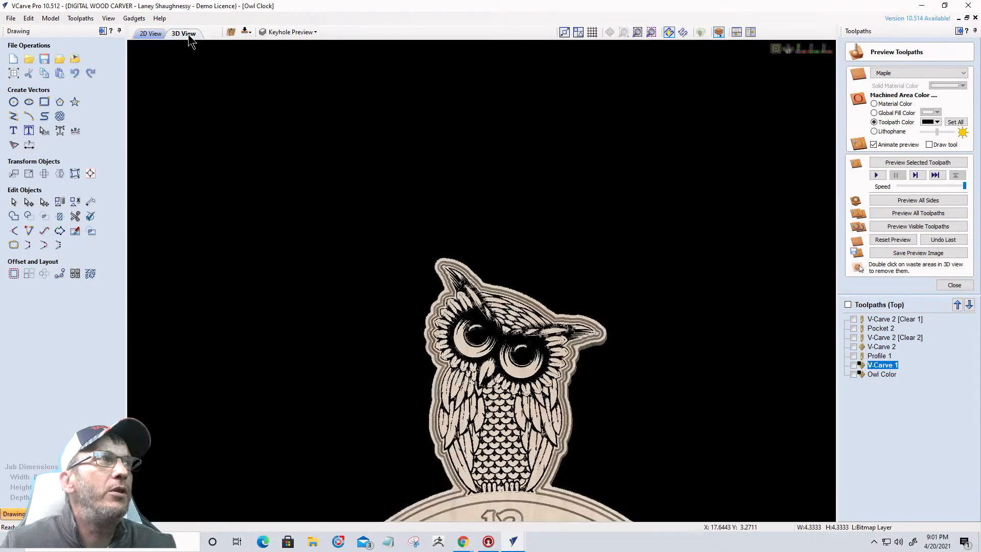
{"action": "left_click_drag", "start_coordinate": [441, 404], "coordinate": [476, 419]}
{"action": "scroll", "coordinate": [477, 419], "scroll_direction": "up", "scroll_amount": 4}
{"action": "middle_click_drag", "start_coordinate": [477, 418], "coordinate": [413, 192]}
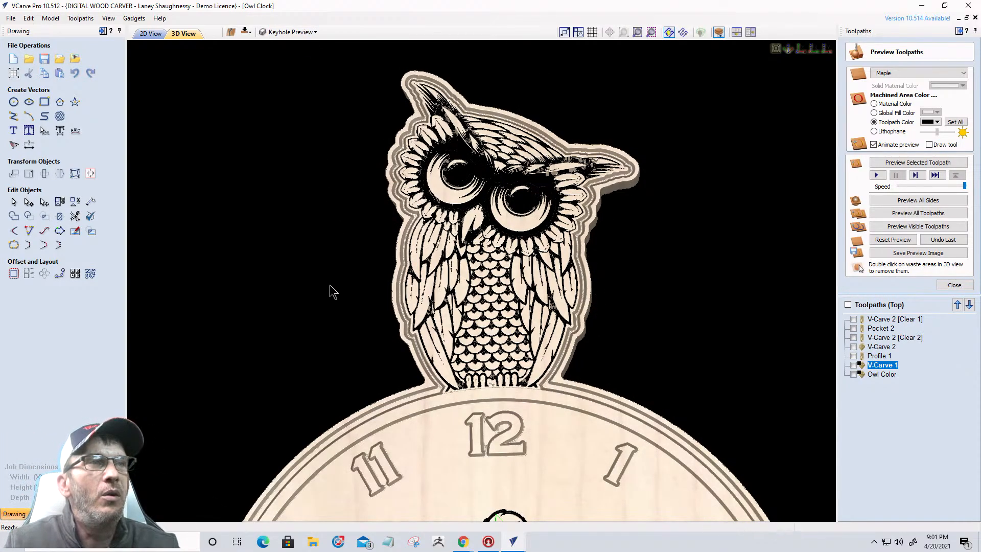
{"action": "scroll", "coordinate": [535, 195], "scroll_direction": "down", "scroll_amount": 1}
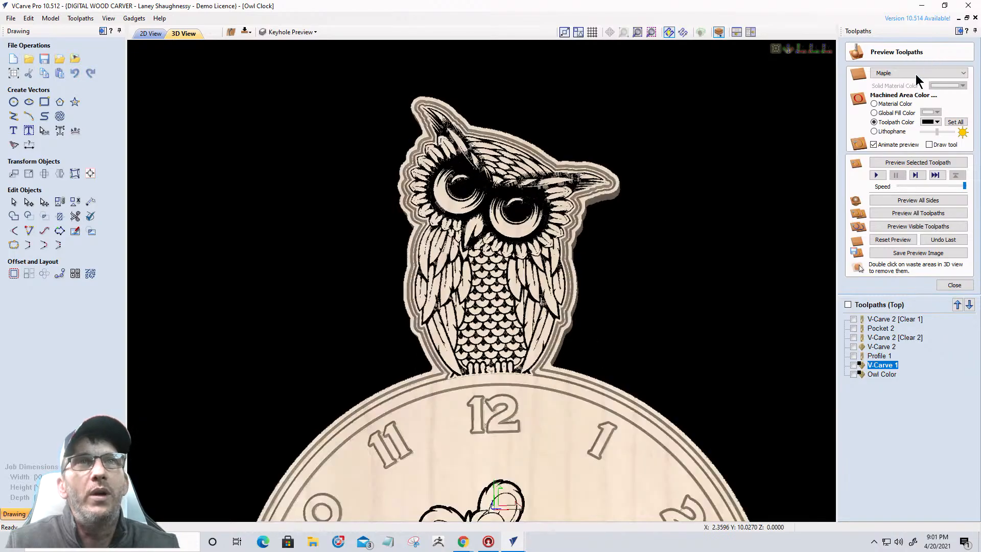
- Change the preview material to Oak and remove the waste wood around the owl clock outline
{"action": "left_click", "coordinate": [906, 74]}
{"action": "left_click", "coordinate": [894, 136]}
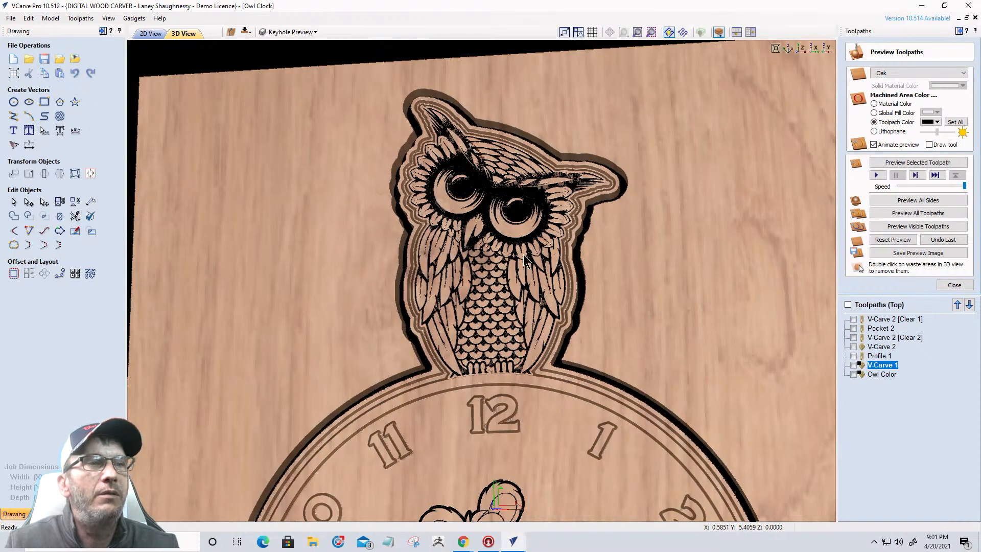
{"action": "middle_click_drag", "start_coordinate": [523, 271], "coordinate": [539, 123]}
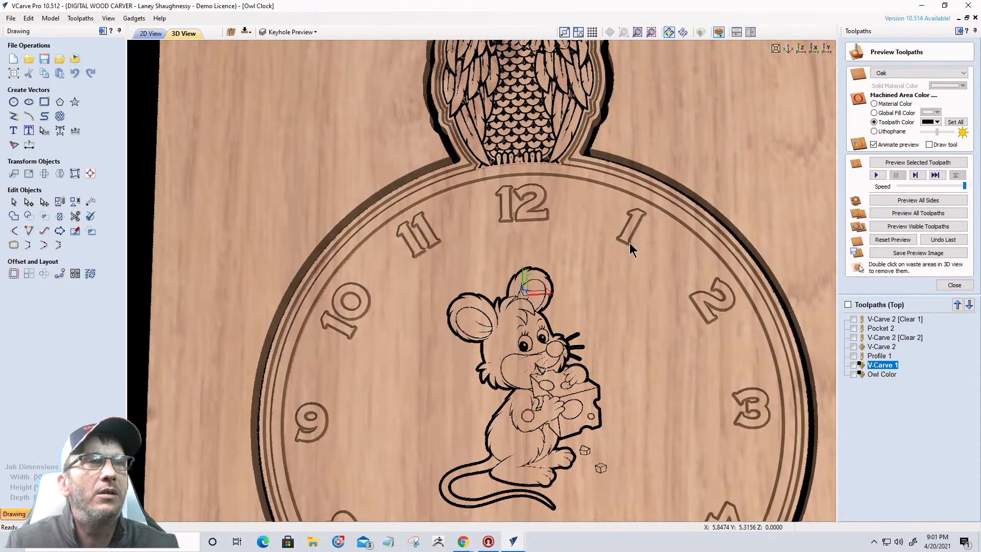
{"action": "double_click", "coordinate": [676, 176]}
{"action": "middle_click_drag", "start_coordinate": [591, 237], "coordinate": [534, 383]}
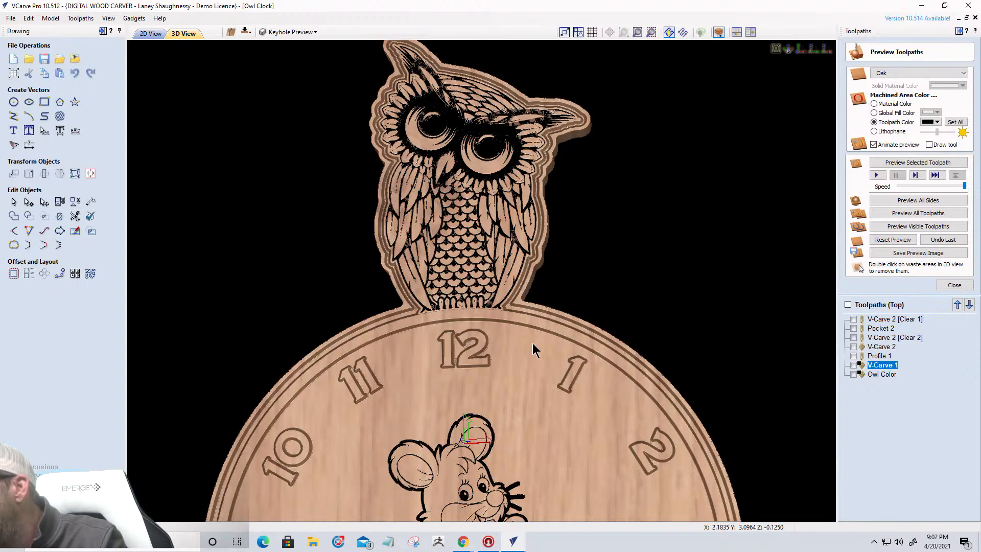
- Show the machined areas in the material color, examine the mouse carving and clock numerals, and leave the toolpath preview
{"action": "left_click_drag", "start_coordinate": [149, 397], "coordinate": [644, 285]}
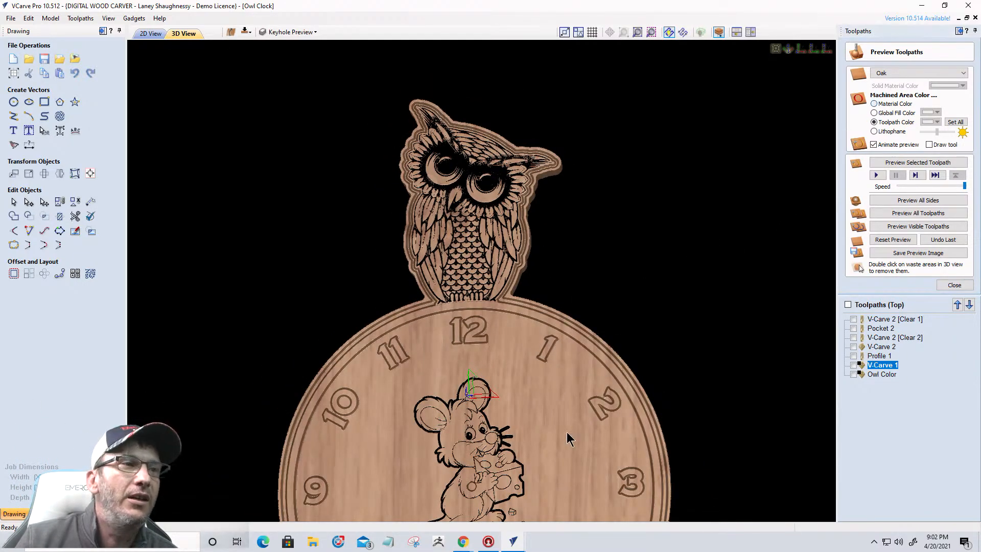
{"action": "scroll", "coordinate": [515, 439], "scroll_direction": "up", "scroll_amount": 4}
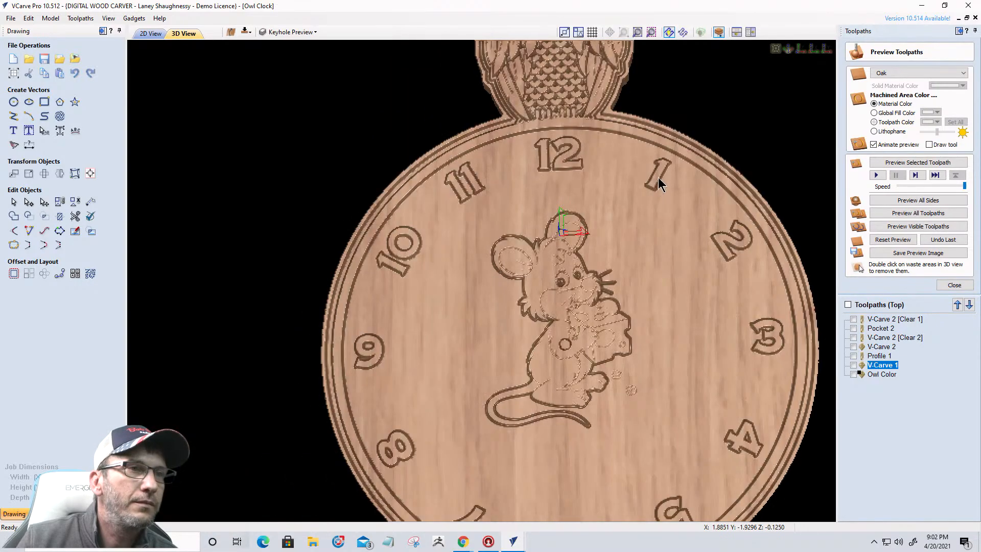
{"action": "scroll", "coordinate": [635, 226], "scroll_direction": "down", "scroll_amount": 1}
{"action": "scroll", "coordinate": [636, 226], "scroll_direction": "up", "scroll_amount": 3}
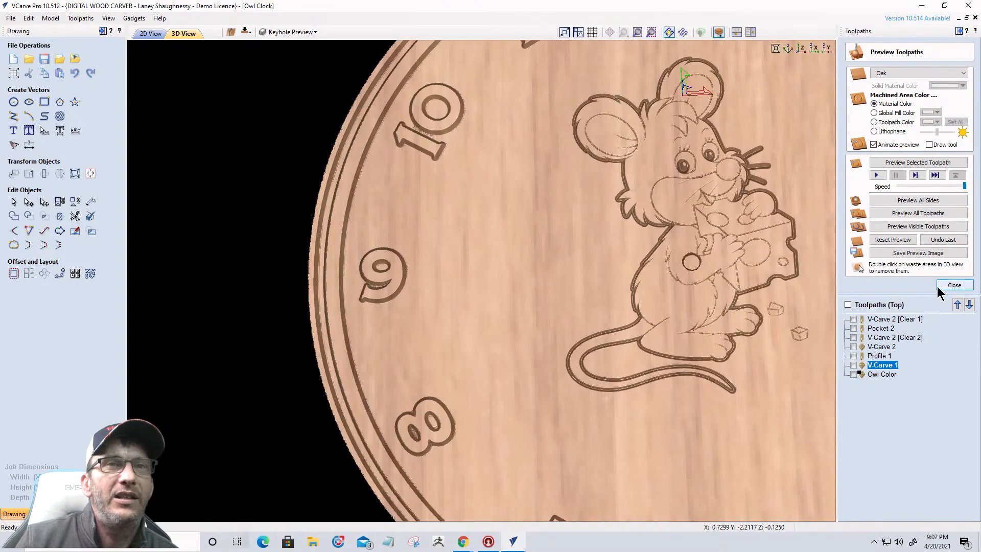
{"action": "left_click", "coordinate": [952, 285]}
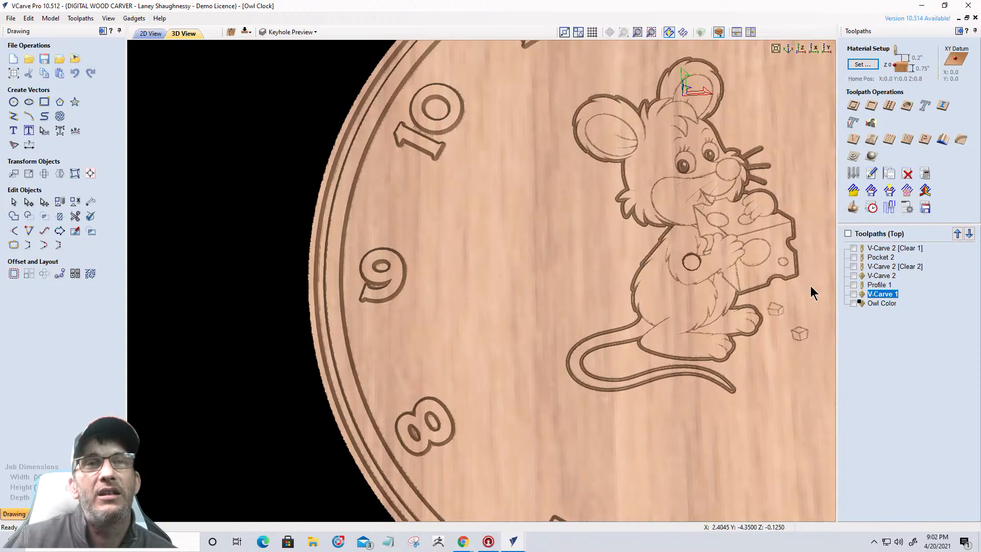
- Preview all toolpaths on the bottom side of the clock and return to the top side
{"action": "left_click", "coordinate": [244, 31]}
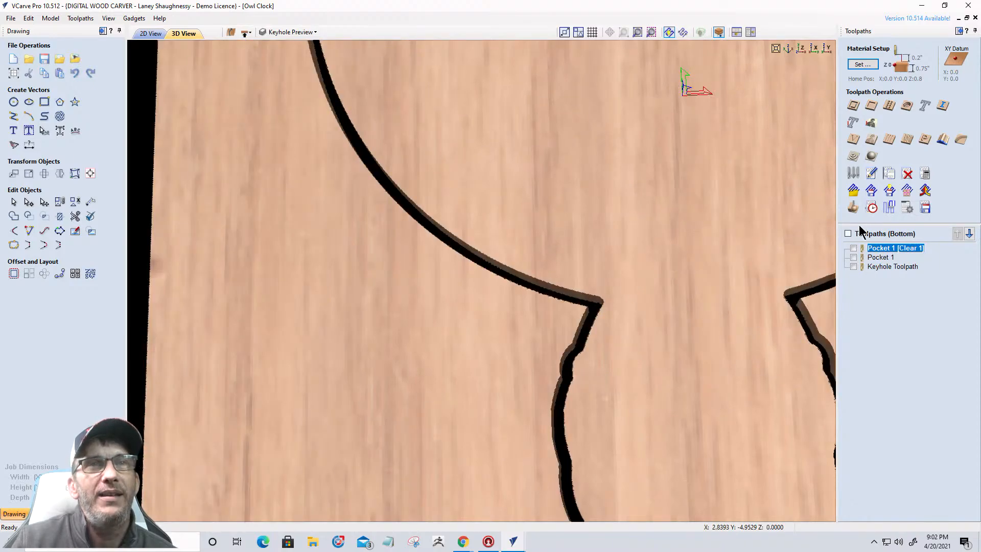
{"action": "left_click", "coordinate": [852, 208]}
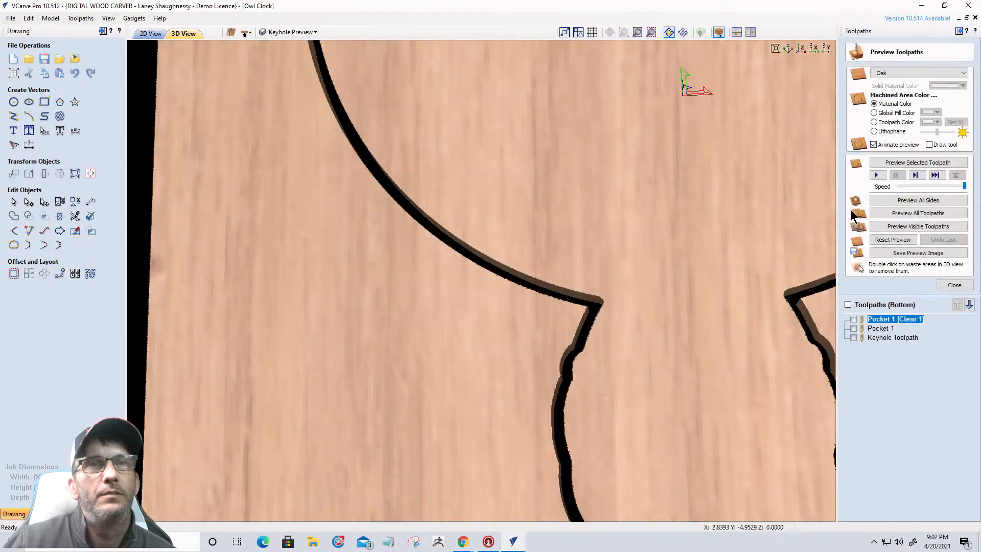
{"action": "left_click", "coordinate": [915, 215]}
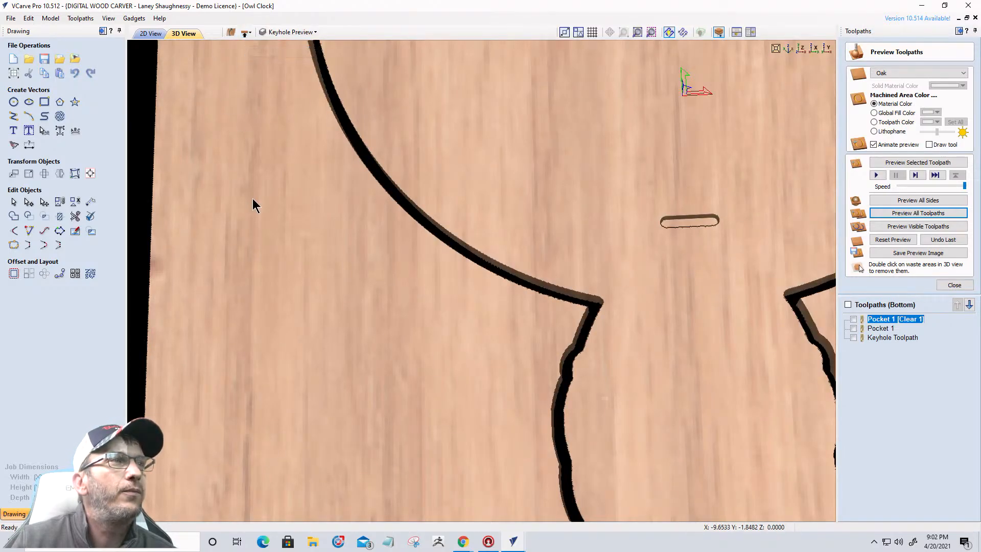
{"action": "left_click", "coordinate": [245, 33]}
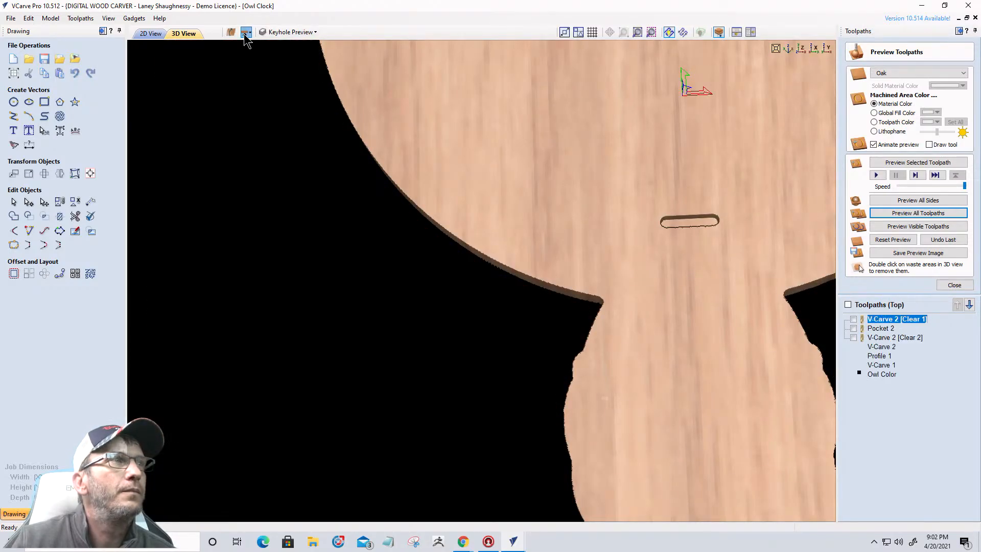
- Examine the through hole in the mouse's body and the depth of the surrounding V-carved lines from an angle
{"action": "middle_click_drag", "start_coordinate": [673, 346], "coordinate": [552, 396]}
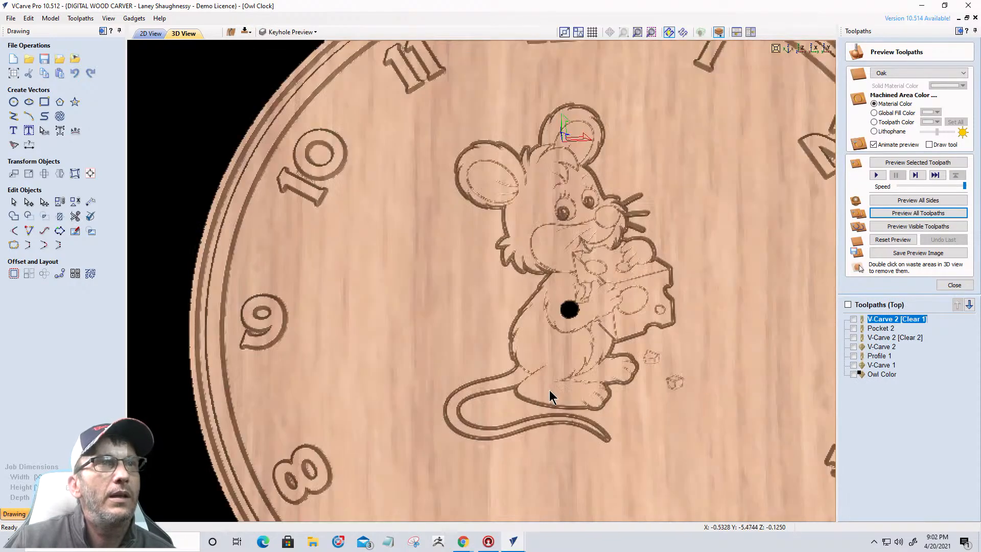
{"action": "scroll", "coordinate": [596, 317], "scroll_direction": "up", "scroll_amount": 6}
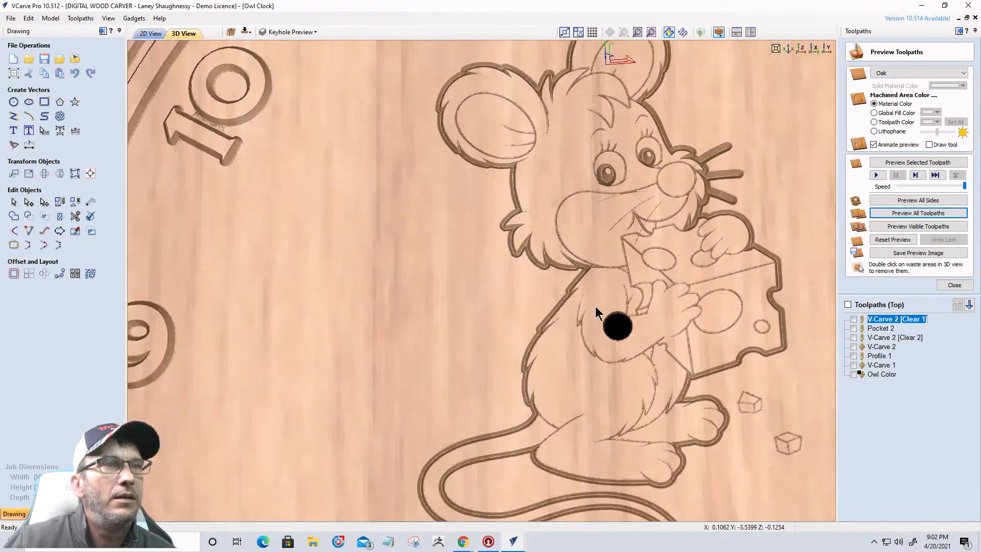
{"action": "scroll", "coordinate": [595, 310], "scroll_direction": "up", "scroll_amount": 3}
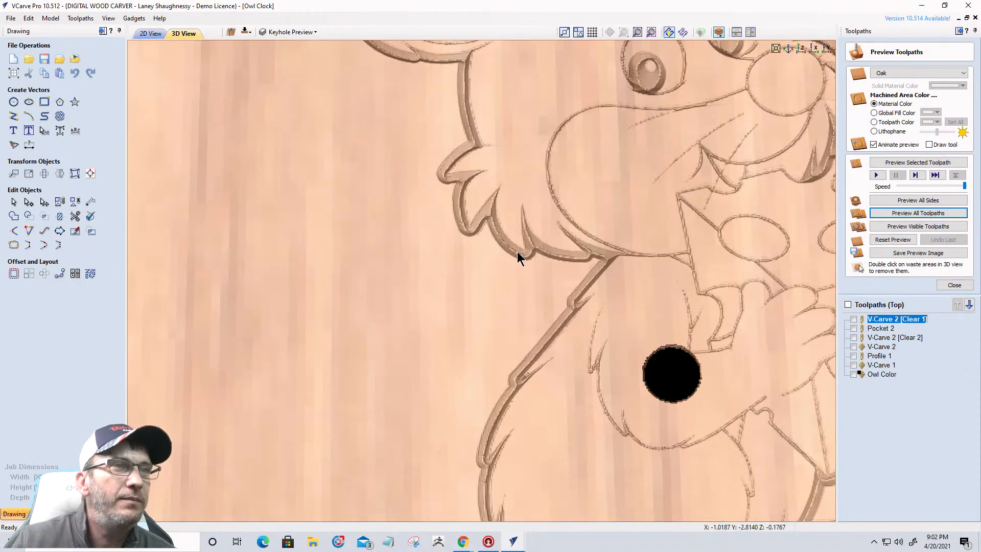
{"action": "left_click_drag", "start_coordinate": [548, 400], "coordinate": [512, 374]}
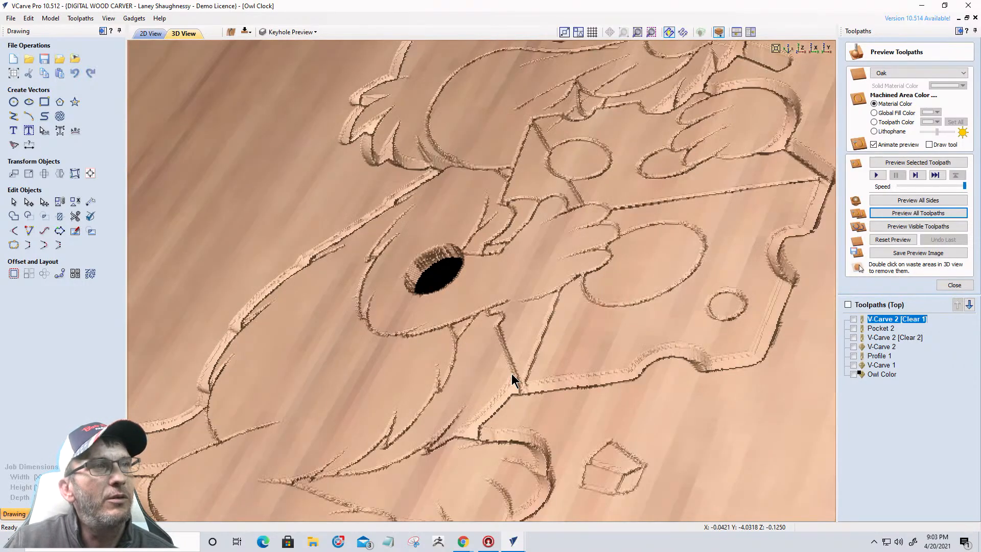
{"action": "left_click_drag", "start_coordinate": [415, 265], "coordinate": [423, 273]}
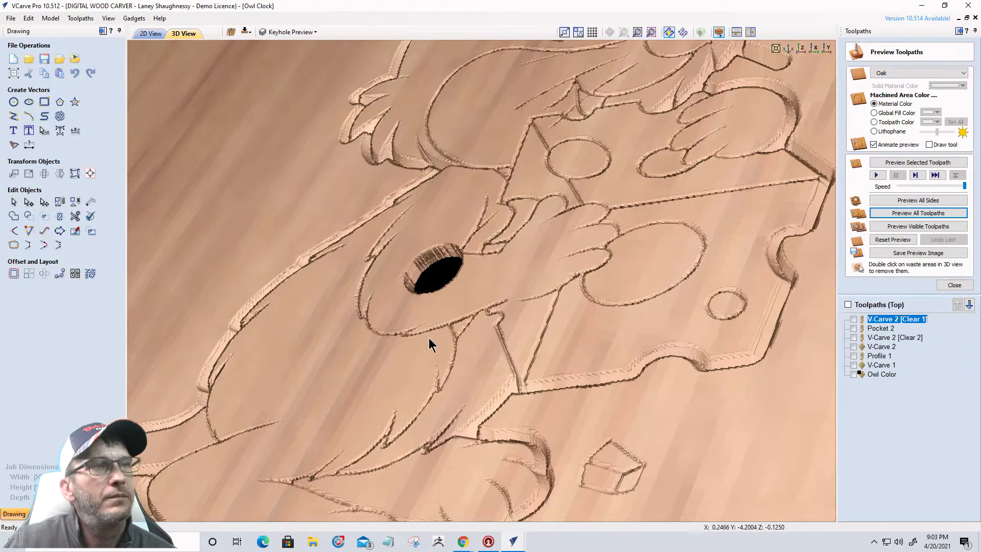
{"action": "scroll", "coordinate": [634, 260], "scroll_direction": "up", "scroll_amount": 3}
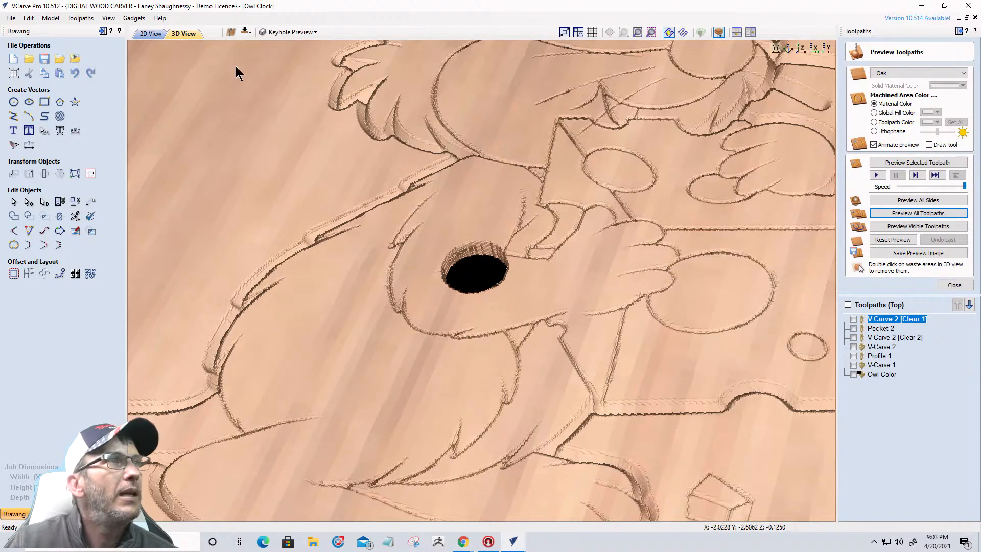
- Check the preview simulation quality options and inspect the edges of the mouse carving up close
{"action": "left_click", "coordinate": [81, 19]}
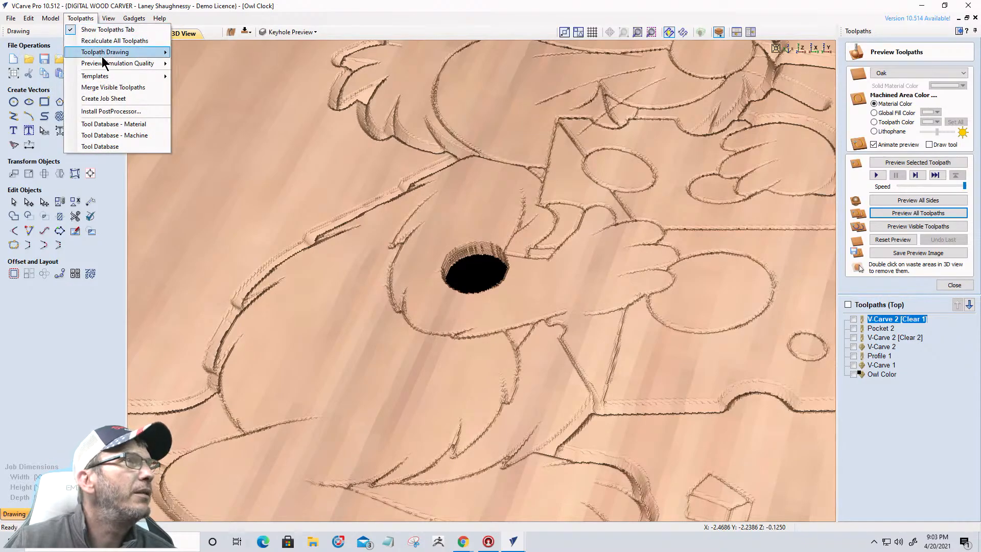
{"action": "mouse_move", "coordinate": [115, 64]}
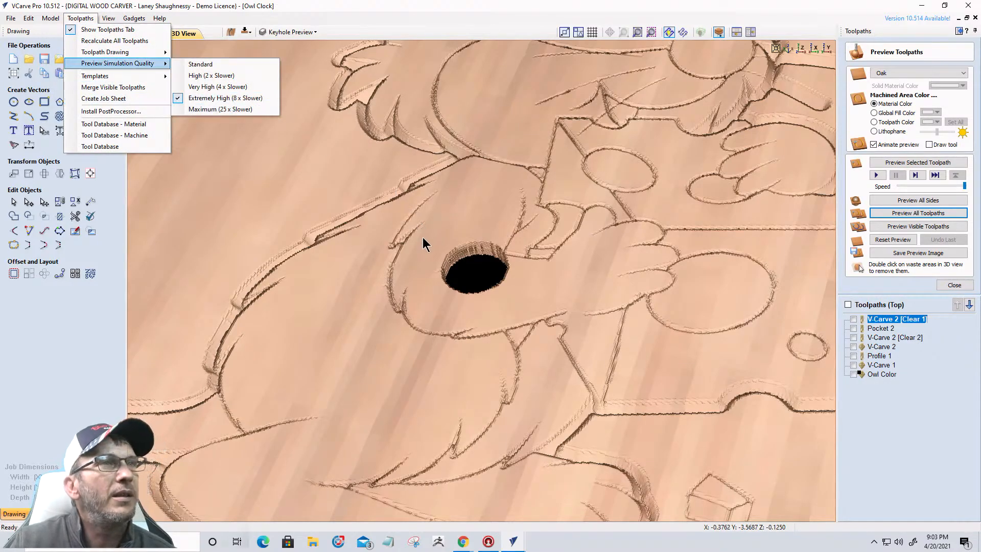
{"action": "left_click", "coordinate": [387, 294]}
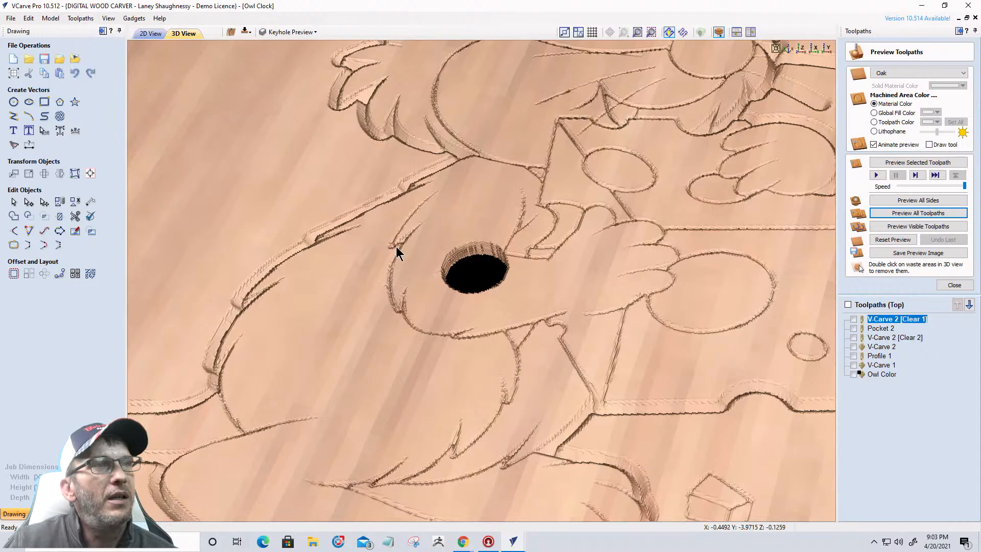
{"action": "scroll", "coordinate": [396, 303], "scroll_direction": "up", "scroll_amount": 5}
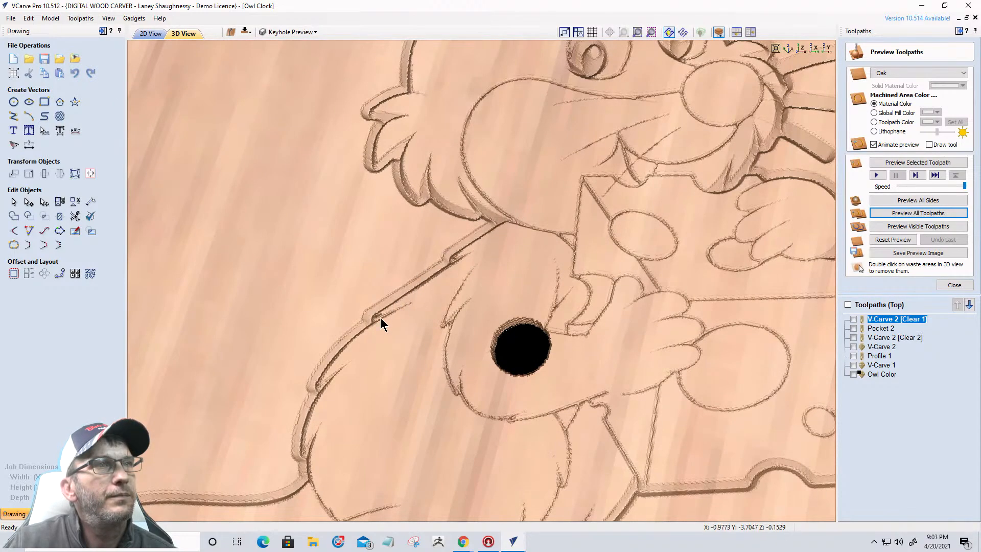
{"action": "scroll", "coordinate": [450, 276], "scroll_direction": "down", "scroll_amount": 2}
{"action": "scroll", "coordinate": [449, 275], "scroll_direction": "down", "scroll_amount": 3}
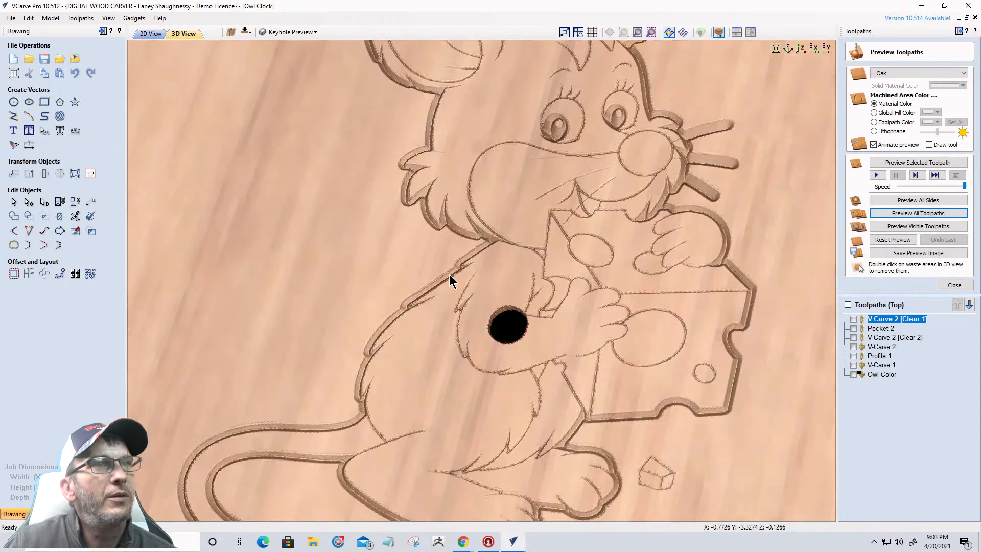
- Fill the machined areas with a gray global fill color and examine the mouse and the whole clock face
{"action": "left_click", "coordinate": [874, 113]}
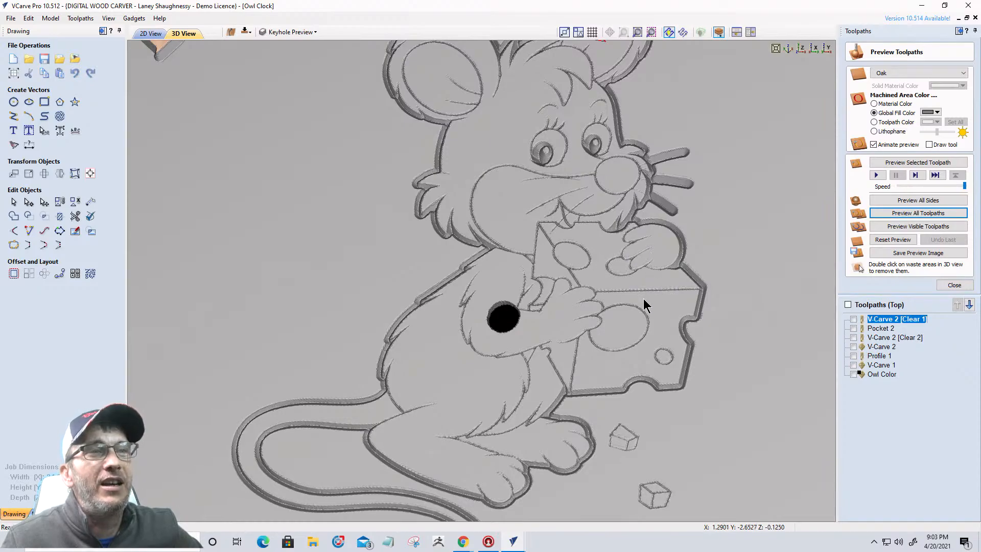
{"action": "scroll", "coordinate": [644, 296], "scroll_direction": "up", "scroll_amount": 2}
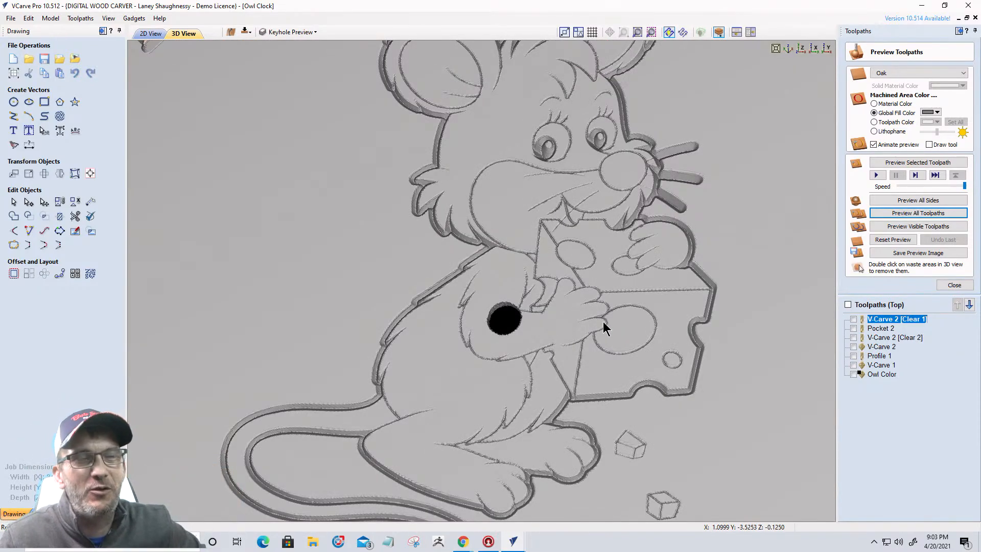
{"action": "scroll", "coordinate": [615, 249], "scroll_direction": "down", "scroll_amount": 2}
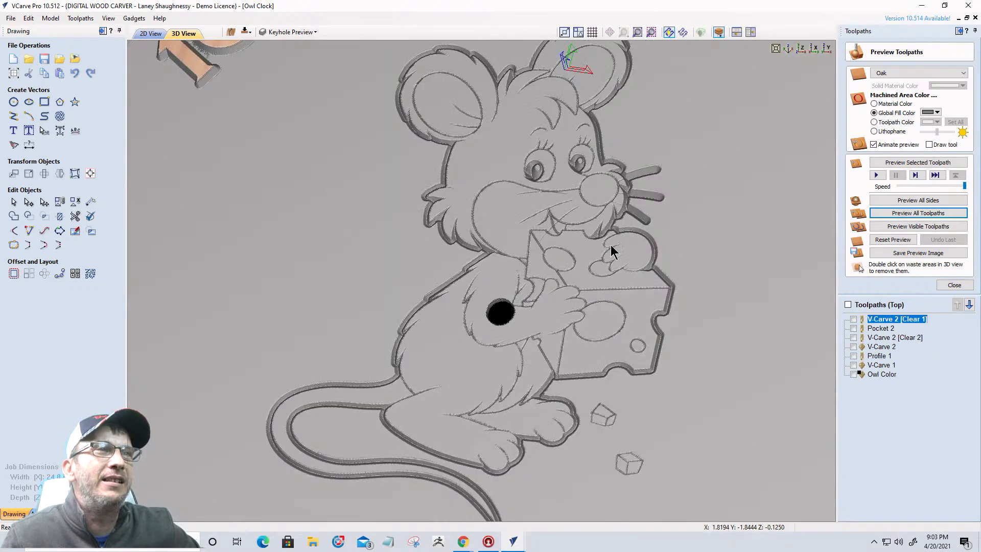
{"action": "scroll", "coordinate": [604, 264], "scroll_direction": "down", "scroll_amount": 2}
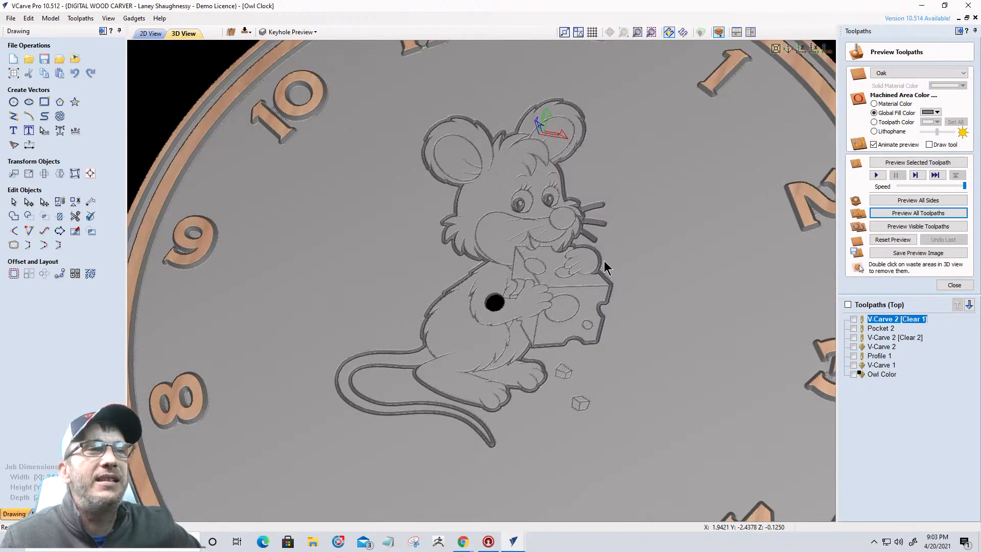
{"action": "scroll", "coordinate": [604, 265], "scroll_direction": "down", "scroll_amount": 3}
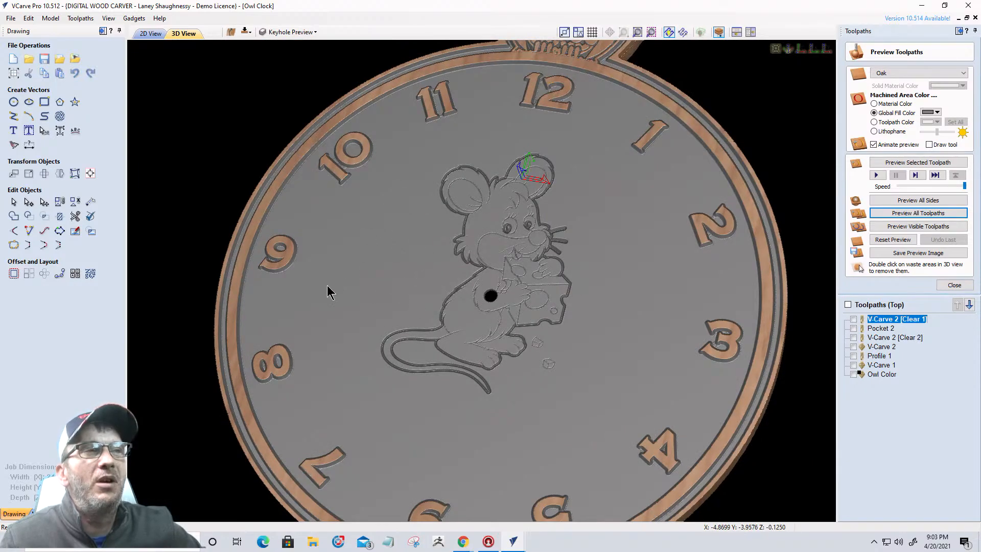
{"action": "scroll", "coordinate": [593, 324], "scroll_direction": "down", "scroll_amount": 3}
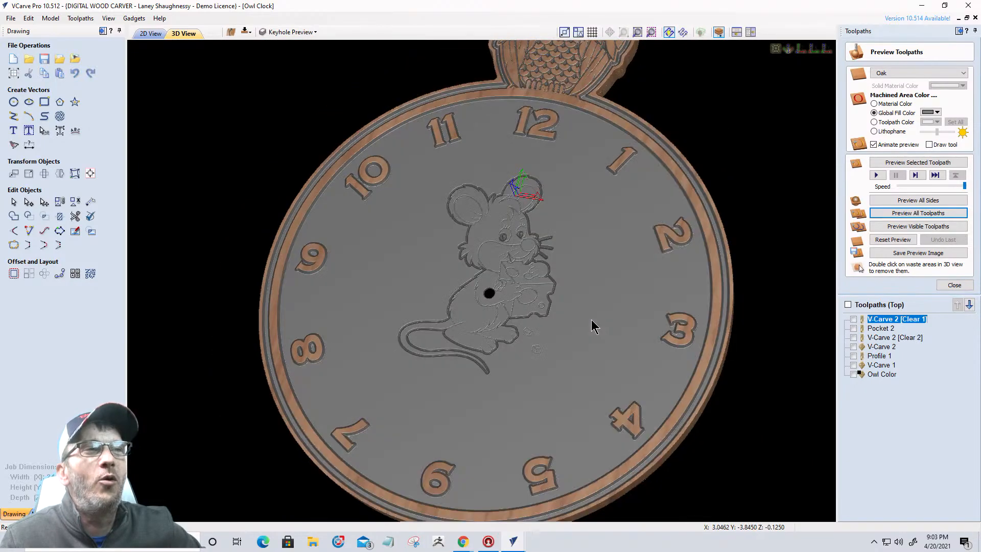
{"action": "scroll", "coordinate": [573, 401], "scroll_direction": "up", "scroll_amount": 2}
{"action": "left_click_drag", "start_coordinate": [573, 402], "coordinate": [581, 403]}
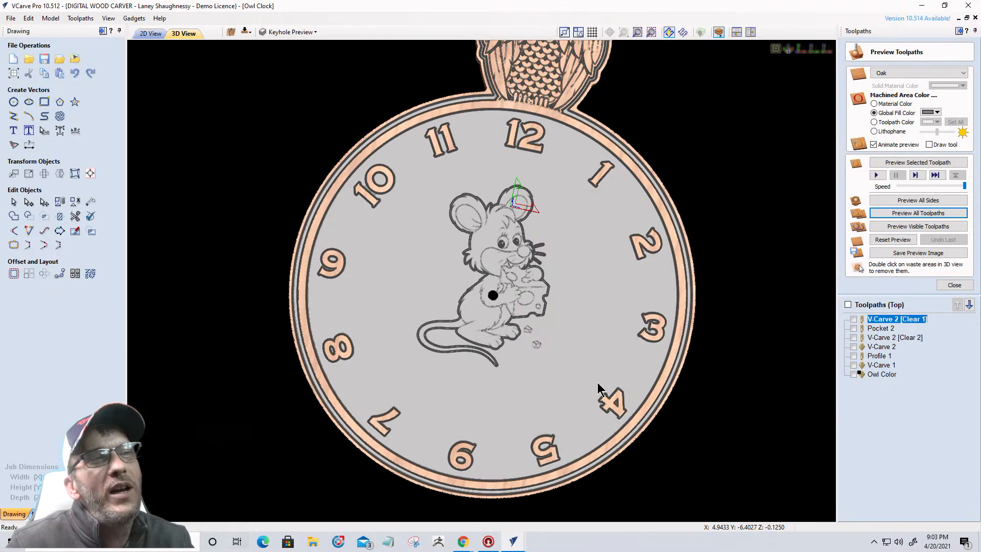
{"action": "scroll", "coordinate": [600, 390], "scroll_direction": "down", "scroll_amount": 3}
{"action": "scroll", "coordinate": [595, 385], "scroll_direction": "up", "scroll_amount": 1}
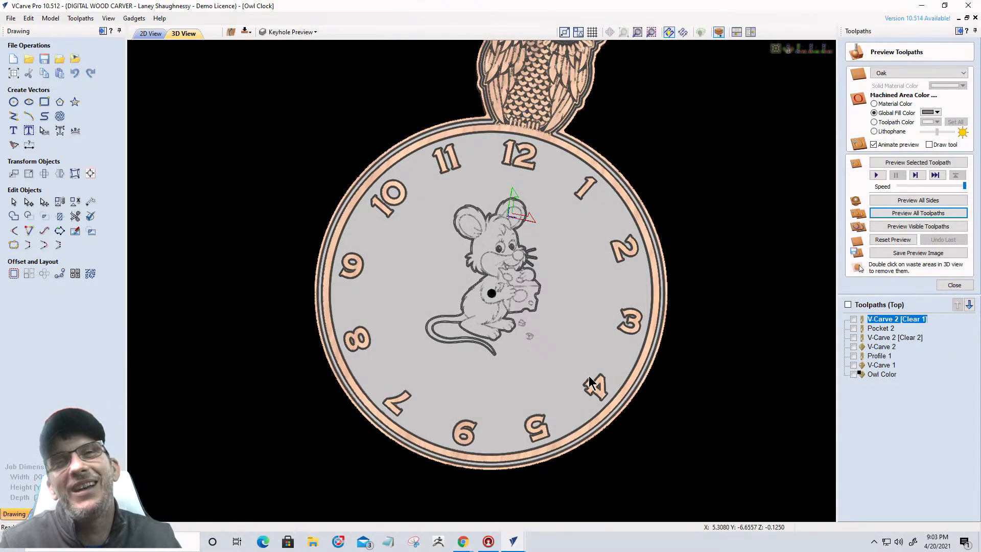
- Shade the machined areas by toolpath color and assign black to the V-Carve 1 toolpath of the mouse
{"action": "scroll", "coordinate": [590, 382], "scroll_direction": "down", "scroll_amount": 2}
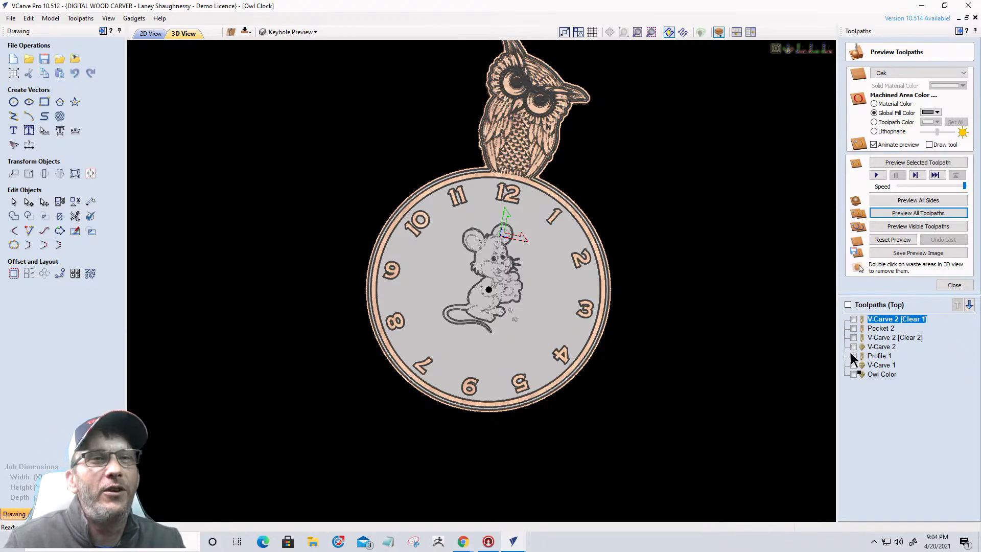
{"action": "left_click", "coordinate": [875, 123]}
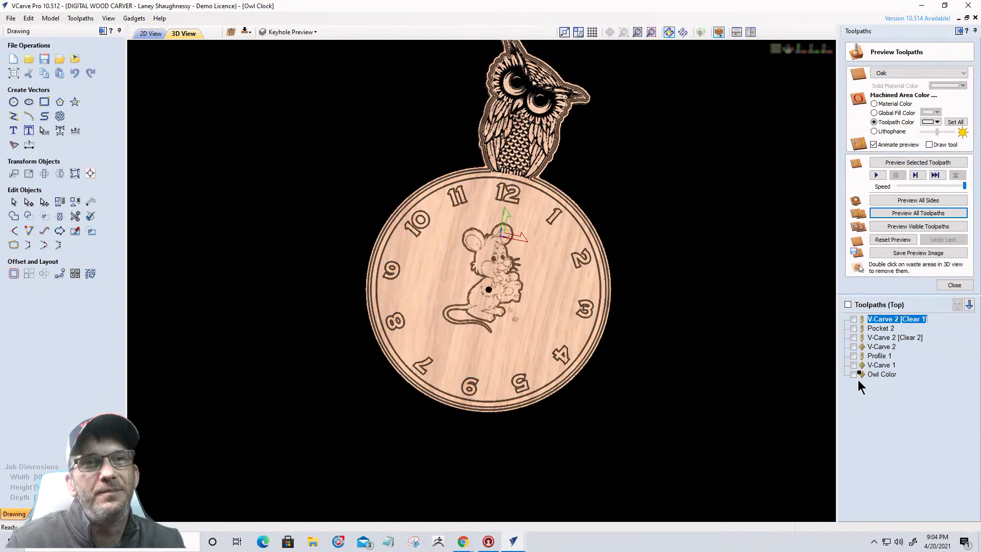
{"action": "left_click", "coordinate": [879, 366]}
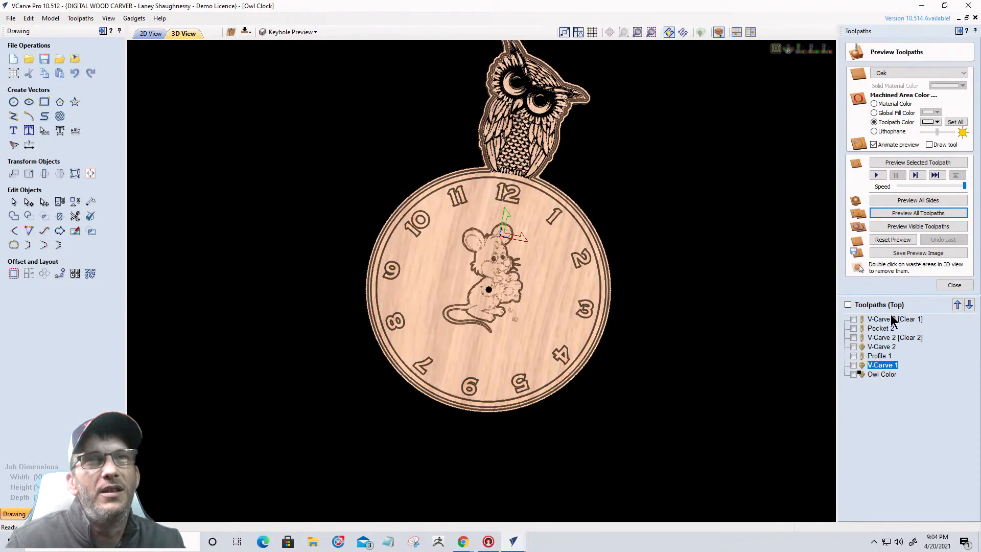
{"action": "left_click", "coordinate": [935, 123]}
{"action": "left_click", "coordinate": [908, 148]}
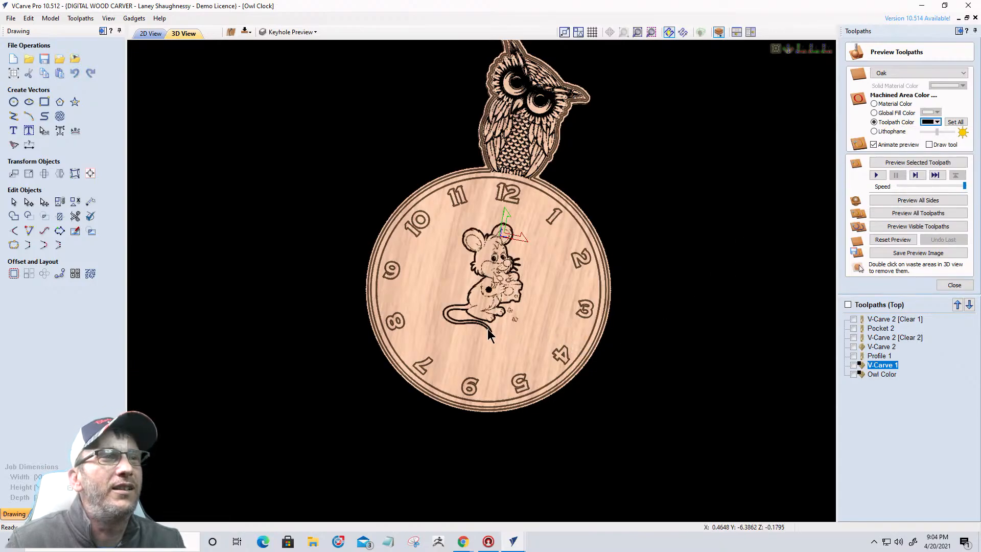
{"action": "left_click_drag", "start_coordinate": [542, 276], "coordinate": [512, 308]}
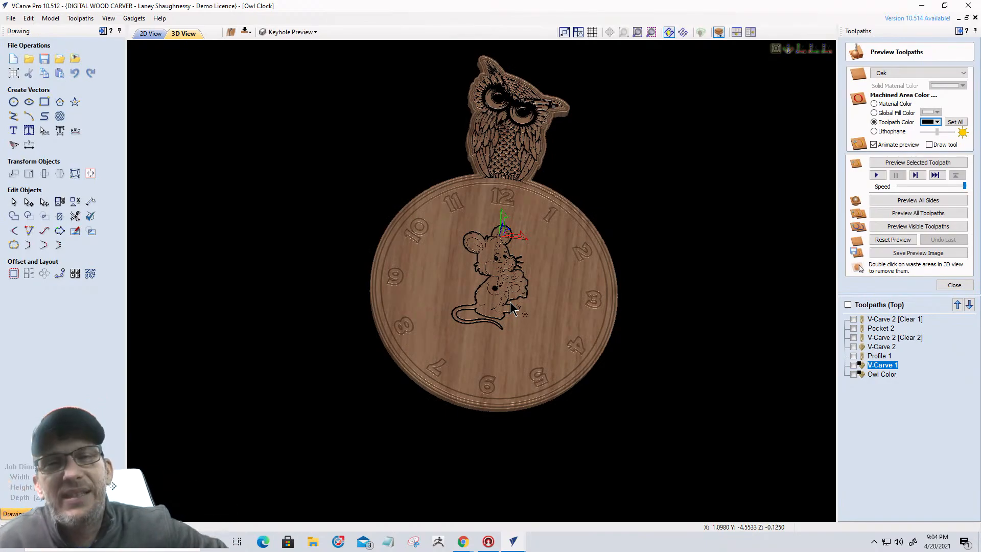
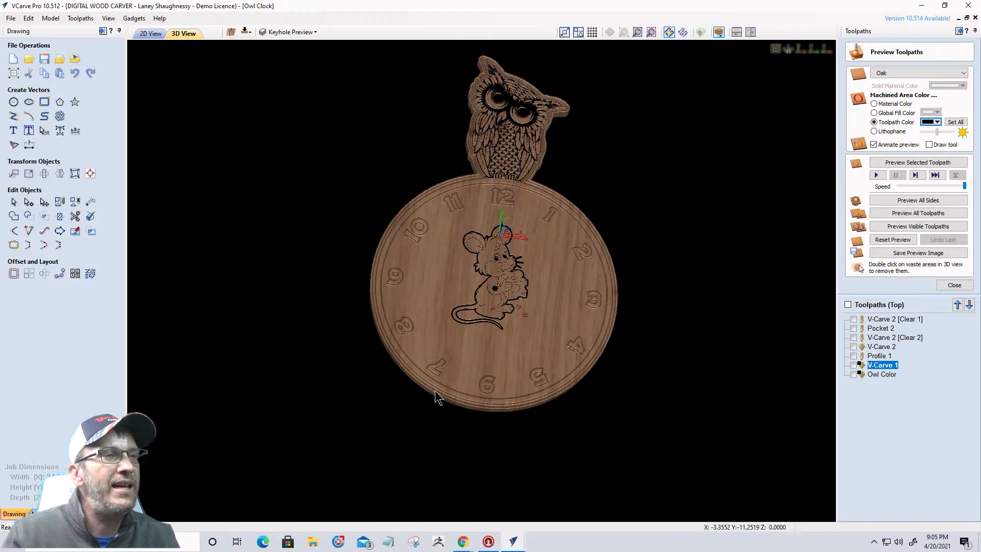
- Set the 3D view's background color to gray 103; 103; 103 in the program options
{"action": "scroll", "coordinate": [492, 380], "scroll_direction": "up", "scroll_amount": 3}
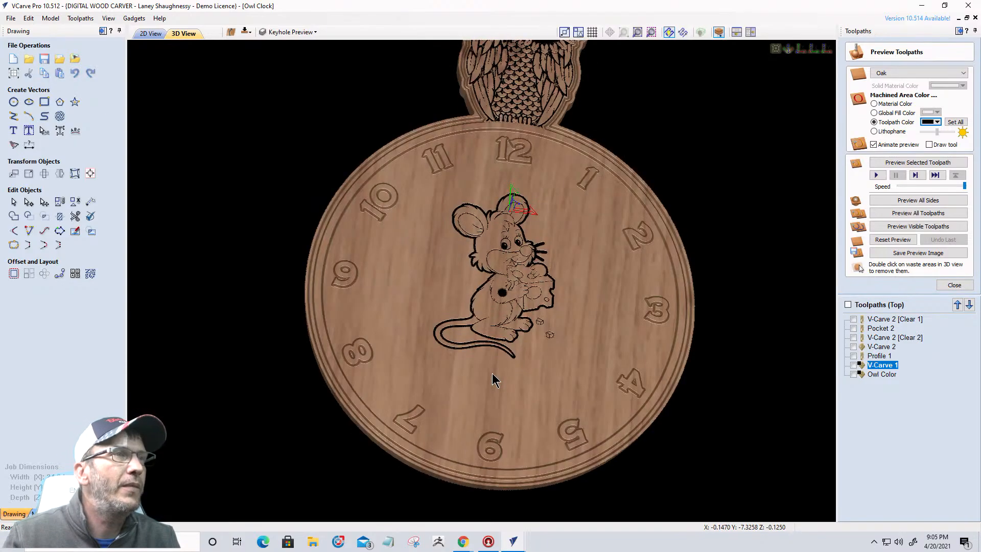
{"action": "left_click", "coordinate": [28, 19]}
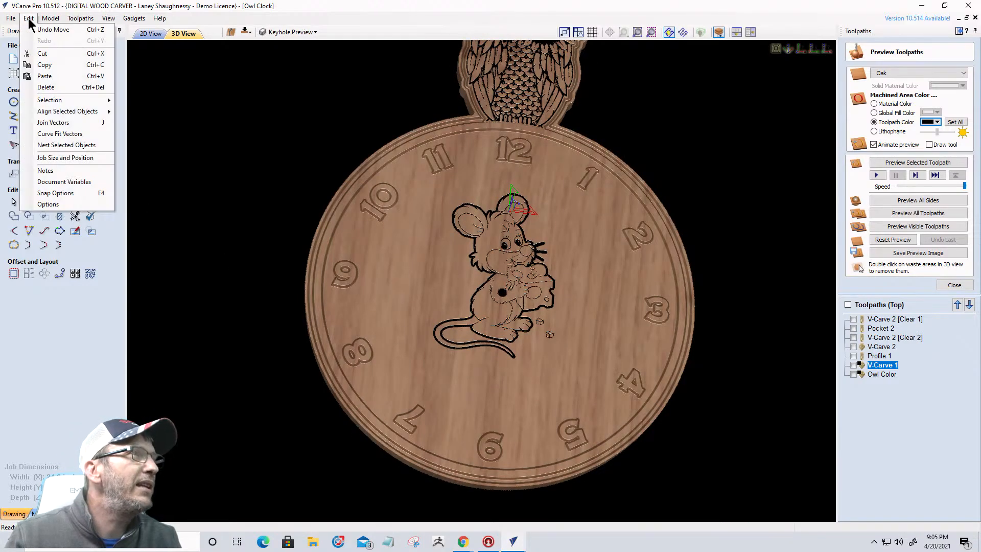
{"action": "left_click", "coordinate": [48, 204]}
{"action": "left_click", "coordinate": [510, 255]}
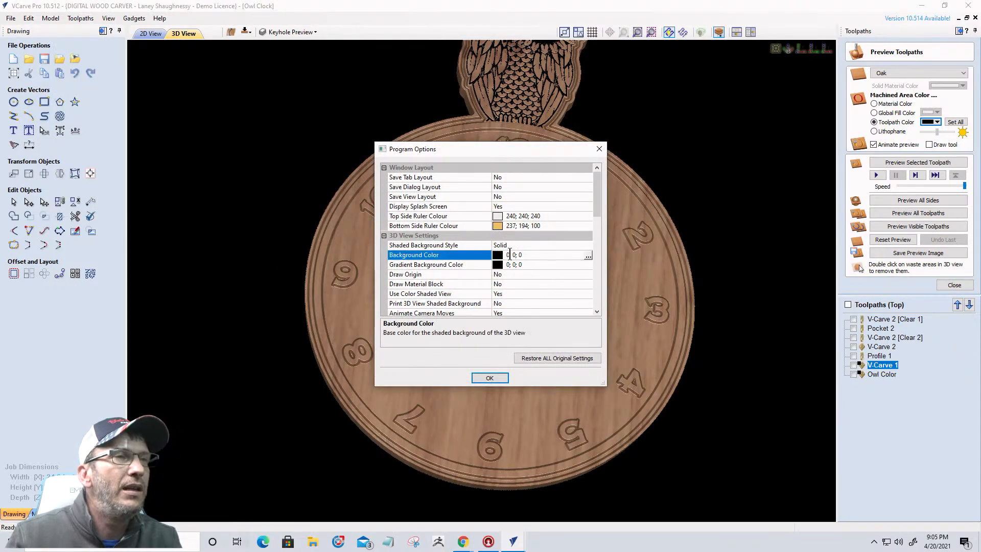
{"action": "left_click", "coordinate": [588, 256]}
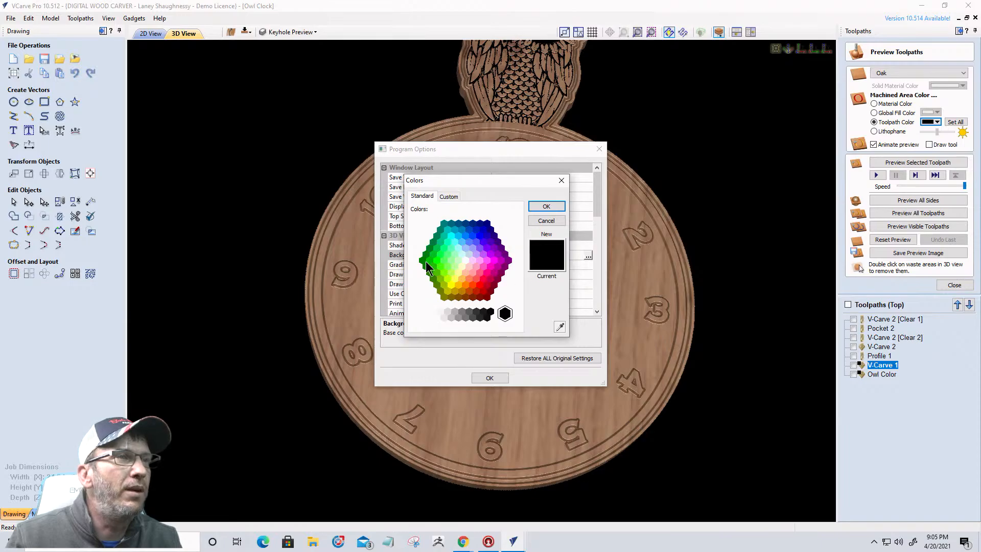
{"action": "left_click", "coordinate": [449, 196]}
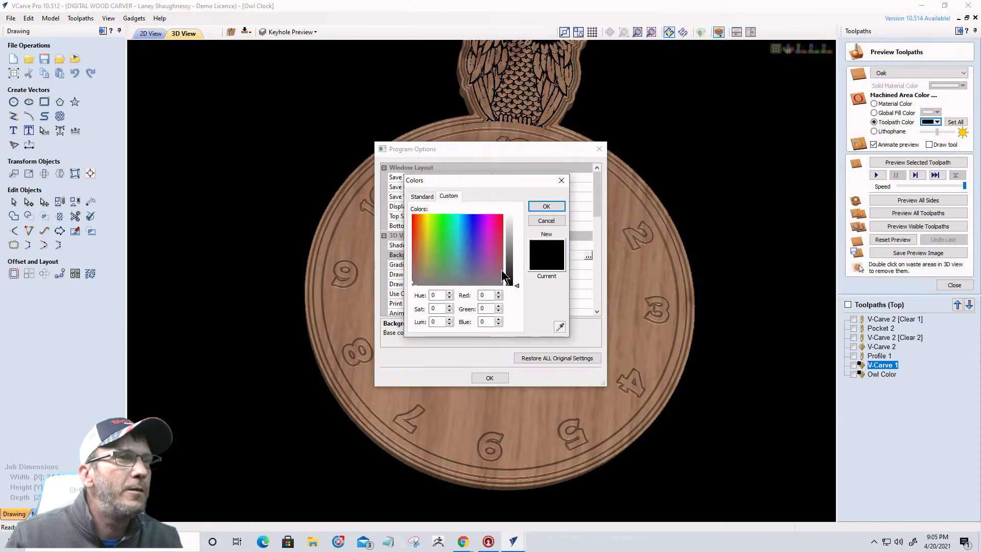
{"action": "left_click_drag", "start_coordinate": [517, 290], "coordinate": [517, 264]}
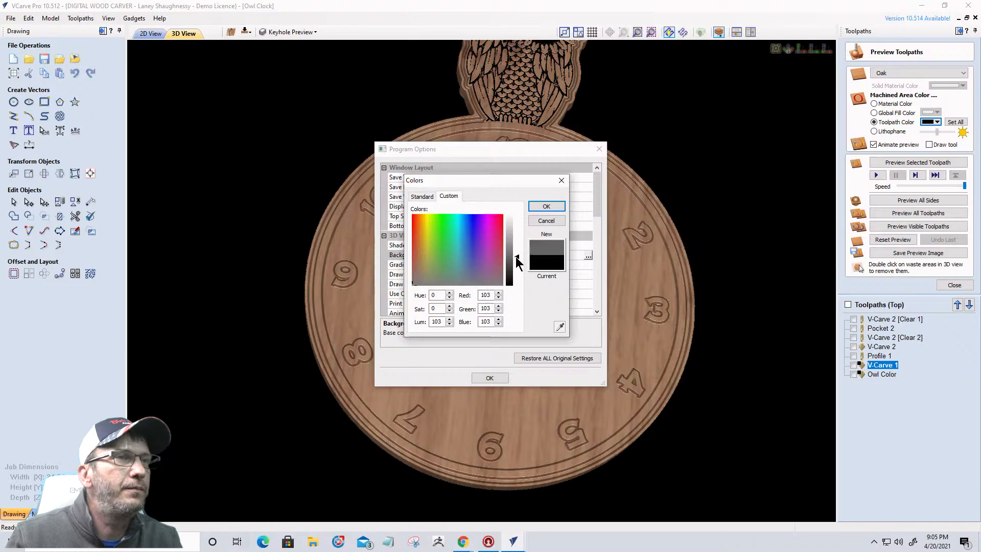
{"action": "left_click", "coordinate": [544, 208]}
- Set the gradient background color to gray 109; 109; 109 and apply the program options
{"action": "left_click", "coordinate": [498, 265]}
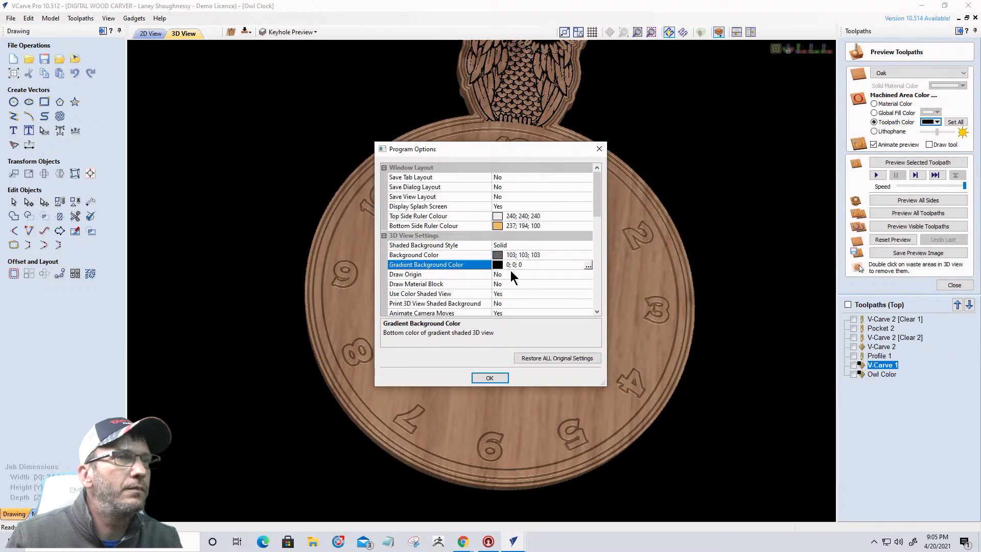
{"action": "left_click", "coordinate": [588, 266]}
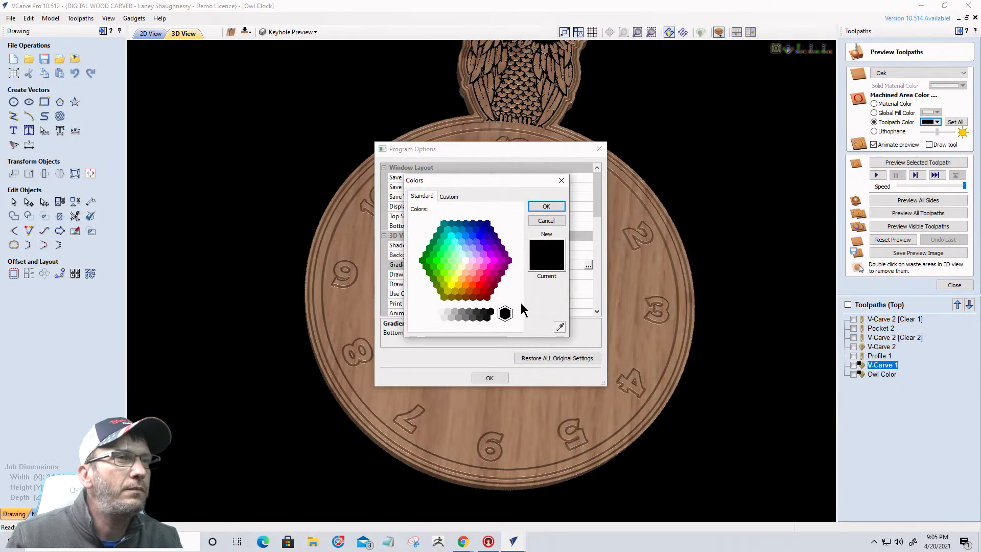
{"action": "left_click", "coordinate": [448, 197]}
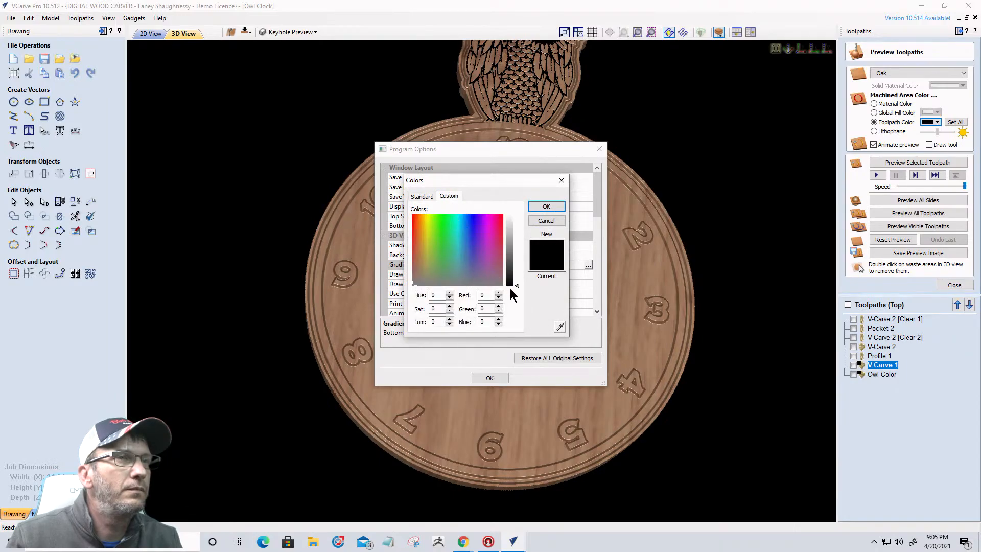
{"action": "left_click_drag", "start_coordinate": [515, 285], "coordinate": [516, 254]}
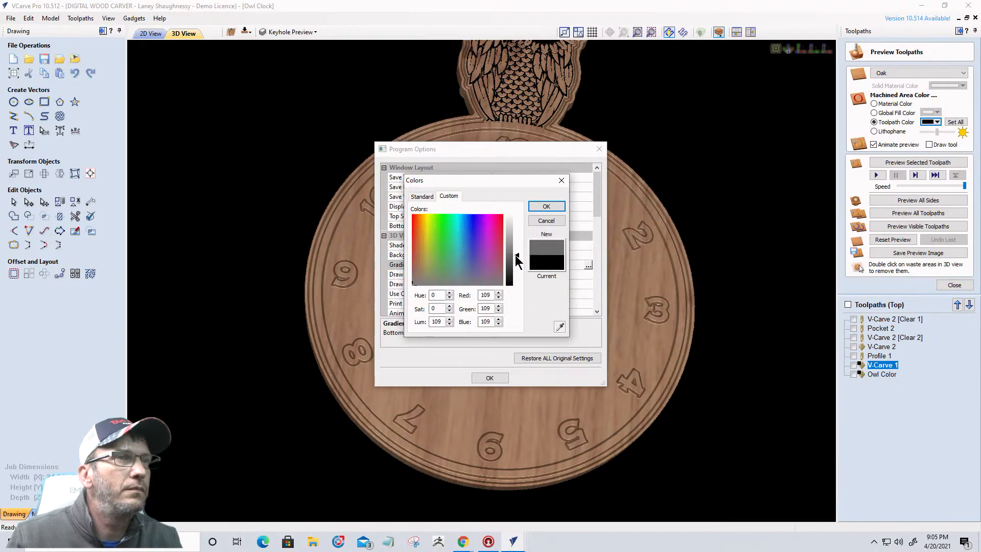
{"action": "left_click", "coordinate": [546, 207]}
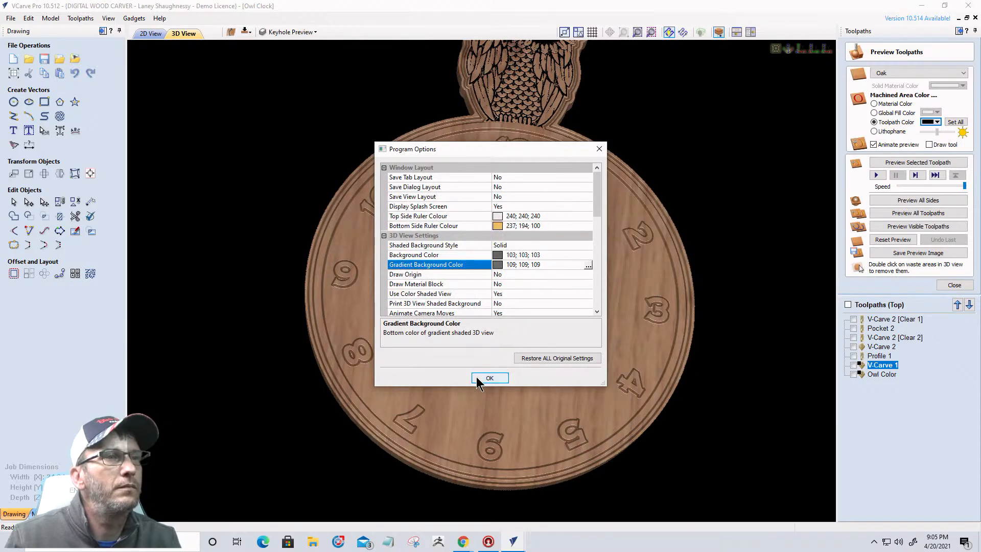
{"action": "left_click", "coordinate": [489, 379]}
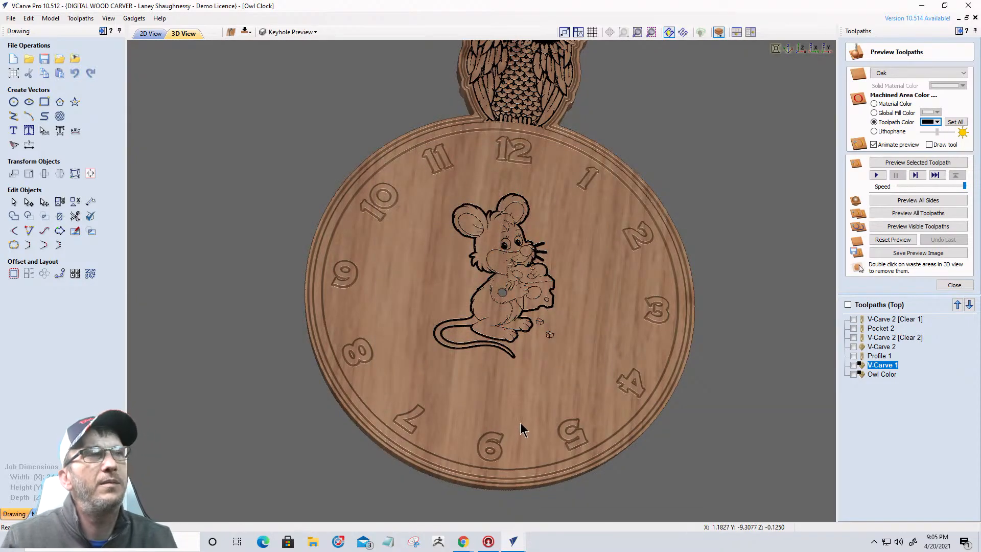
- Turn on Light Follows Viewer for the 3D view and tilt the clock to check its lighting
{"action": "scroll", "coordinate": [520, 424], "scroll_direction": "up", "scroll_amount": 1}
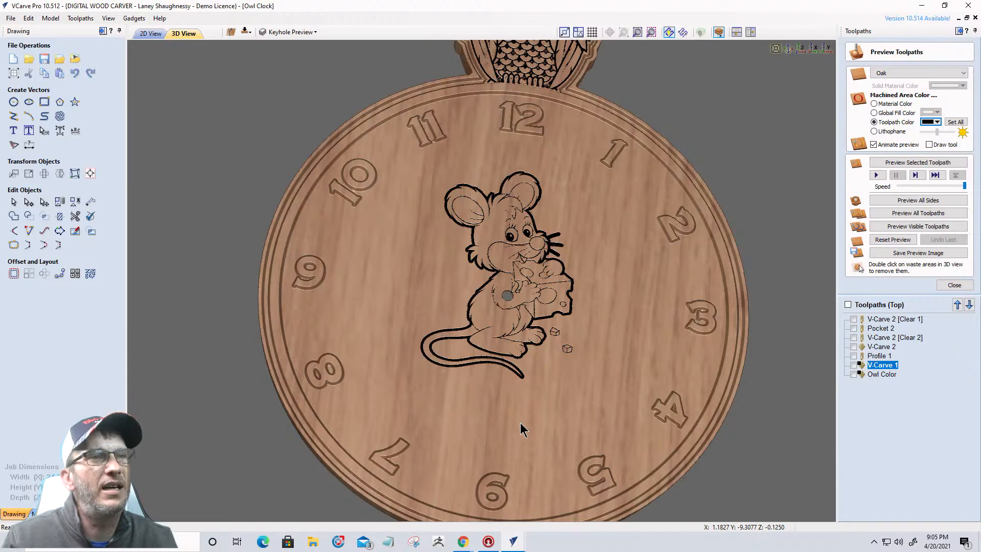
{"action": "left_click_drag", "start_coordinate": [520, 412], "coordinate": [517, 449]}
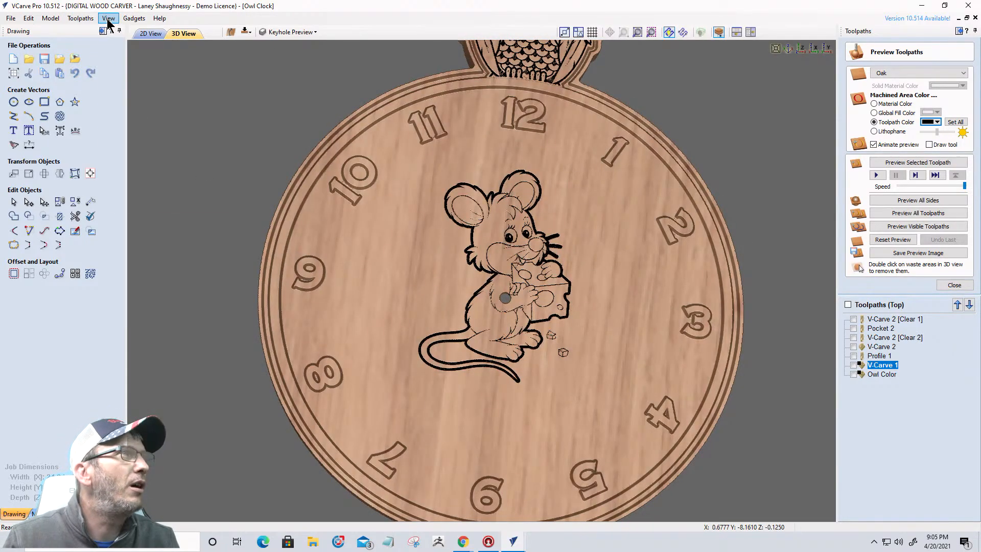
{"action": "left_click", "coordinate": [108, 19]}
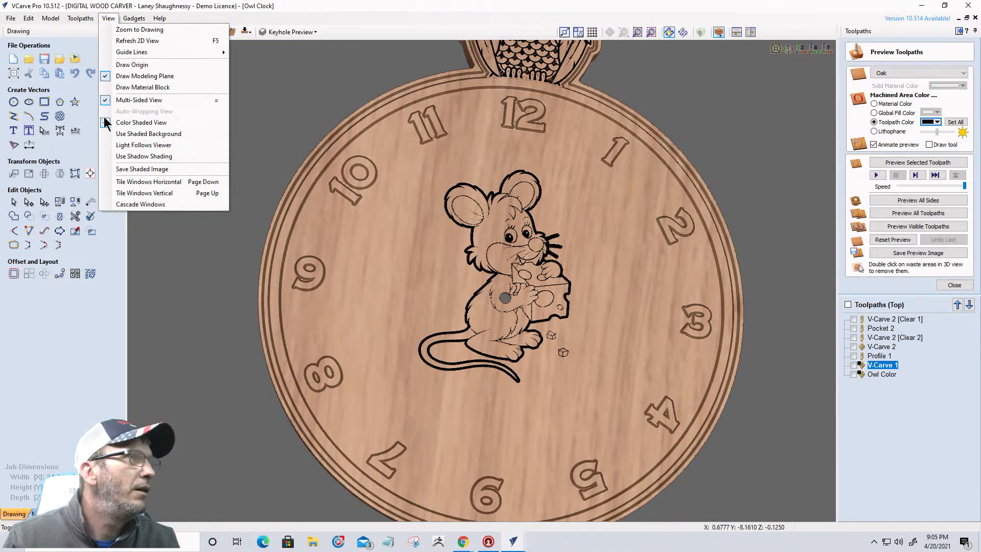
{"action": "left_click", "coordinate": [119, 146]}
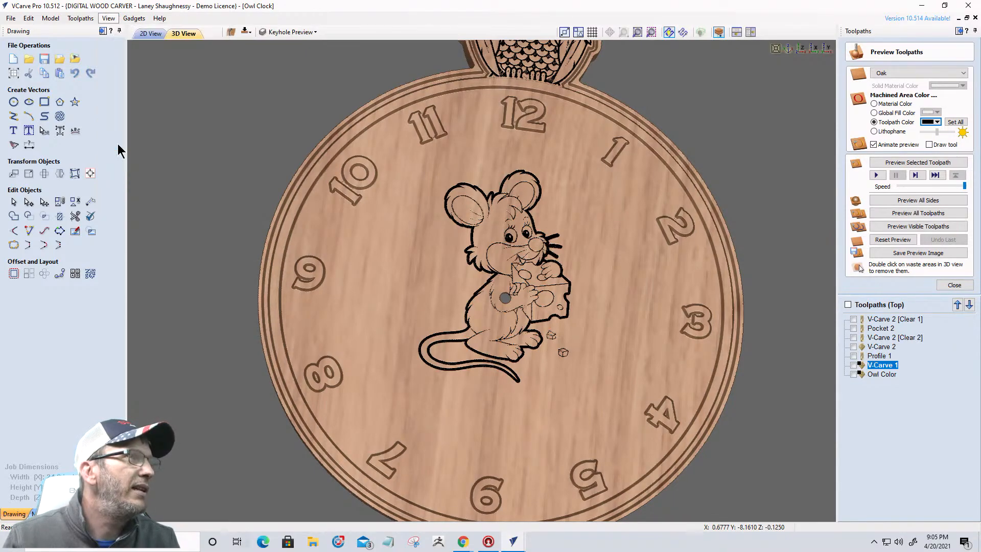
{"action": "left_click_drag", "start_coordinate": [517, 245], "coordinate": [486, 339]}
{"action": "key", "text": "1"}
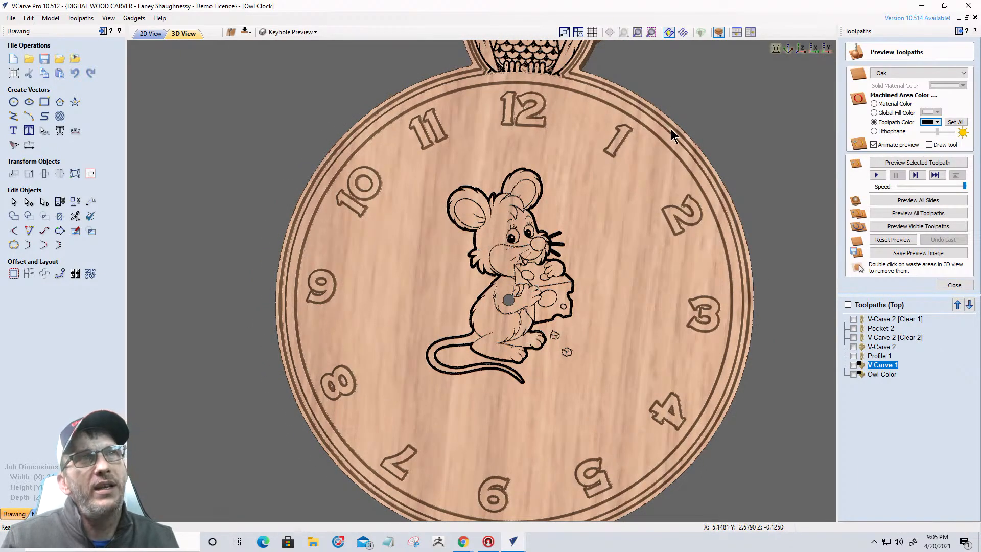
- Examine the clock's outer edge, the mouse carving and the owl from several angles against the gray background
{"action": "left_click_drag", "start_coordinate": [667, 180], "coordinate": [601, 109]}
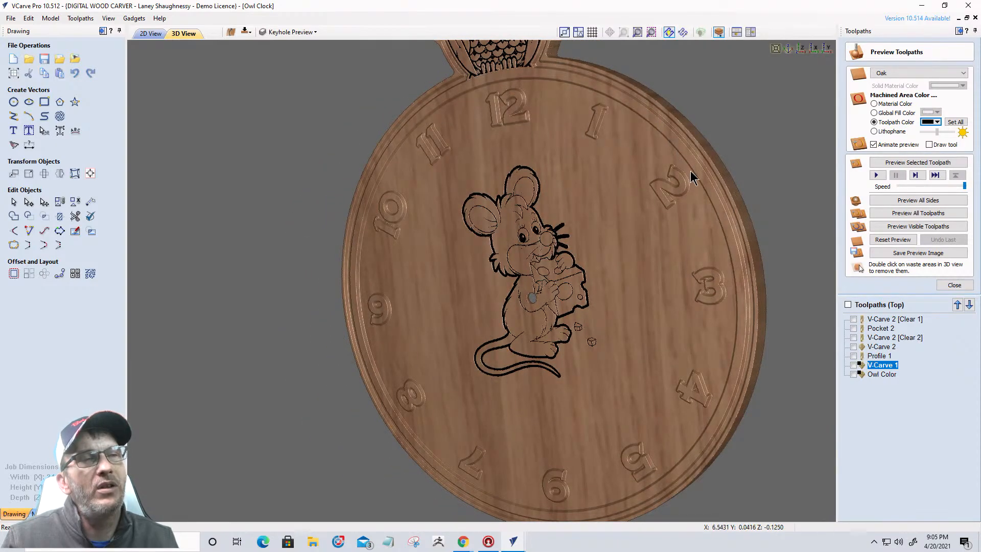
{"action": "left_click_drag", "start_coordinate": [762, 175], "coordinate": [563, 78]}
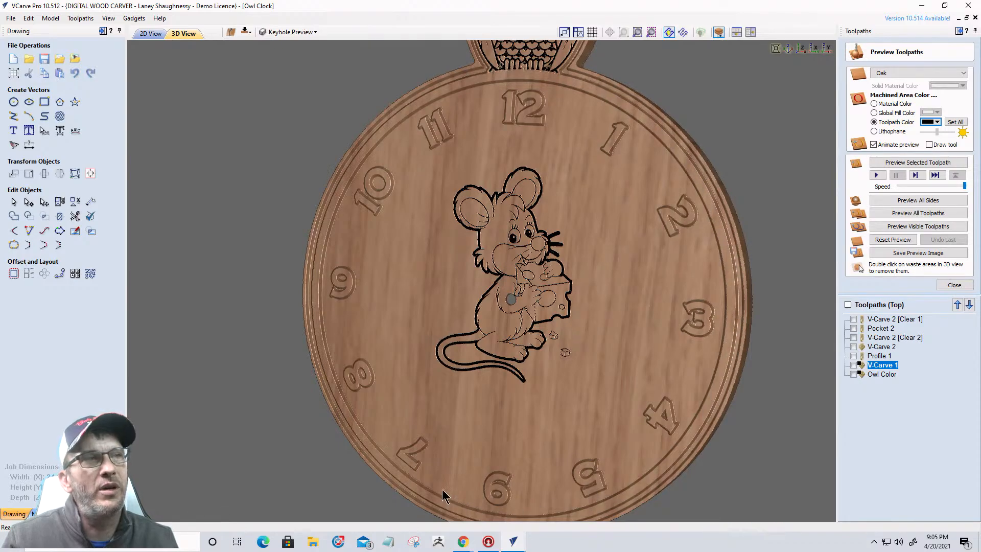
{"action": "left_click_drag", "start_coordinate": [572, 250], "coordinate": [537, 118]}
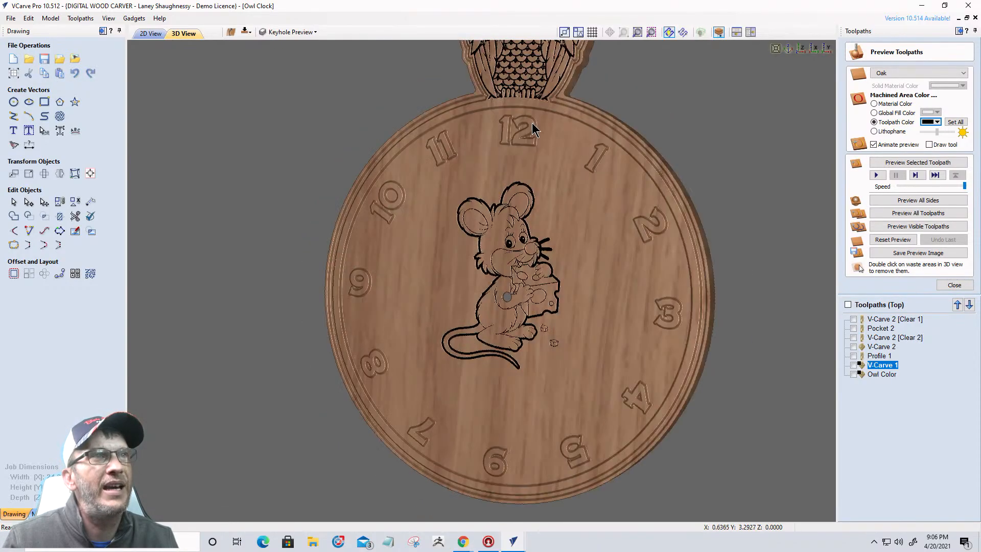
{"action": "left_click_drag", "start_coordinate": [594, 155], "coordinate": [514, 307]}
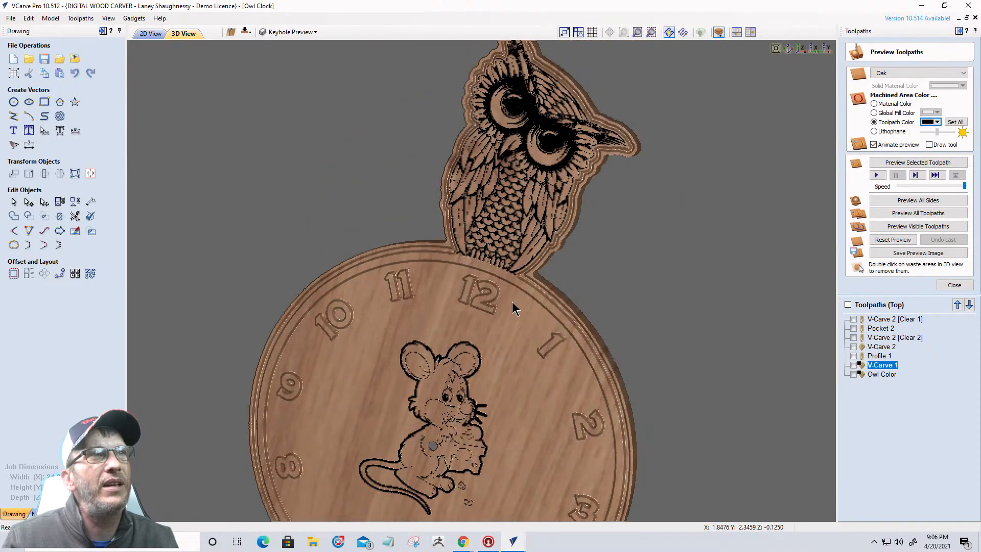
{"action": "scroll", "coordinate": [558, 152], "scroll_direction": "up", "scroll_amount": 3}
{"action": "left_click_drag", "start_coordinate": [561, 152], "coordinate": [585, 176]}
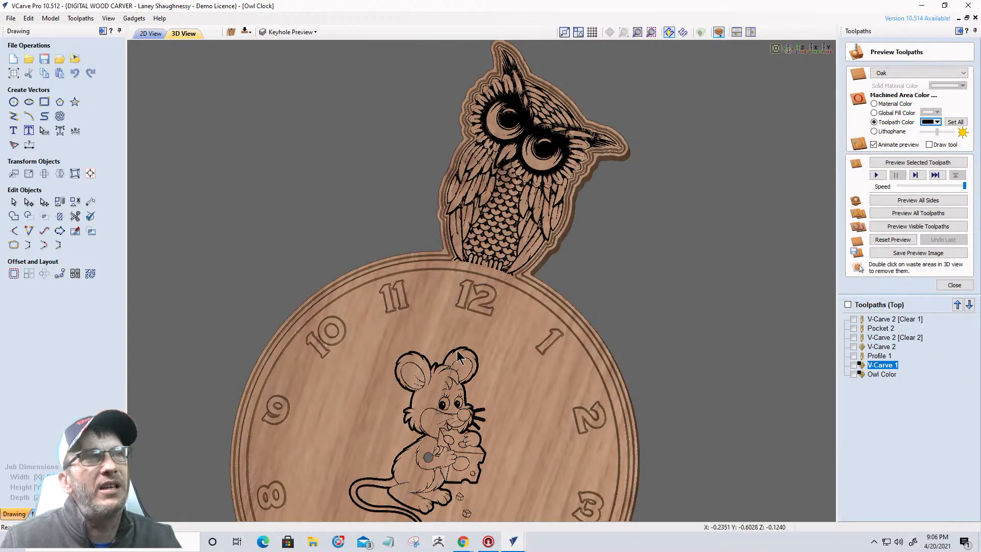
{"action": "scroll", "coordinate": [463, 238], "scroll_direction": "down", "scroll_amount": 3}
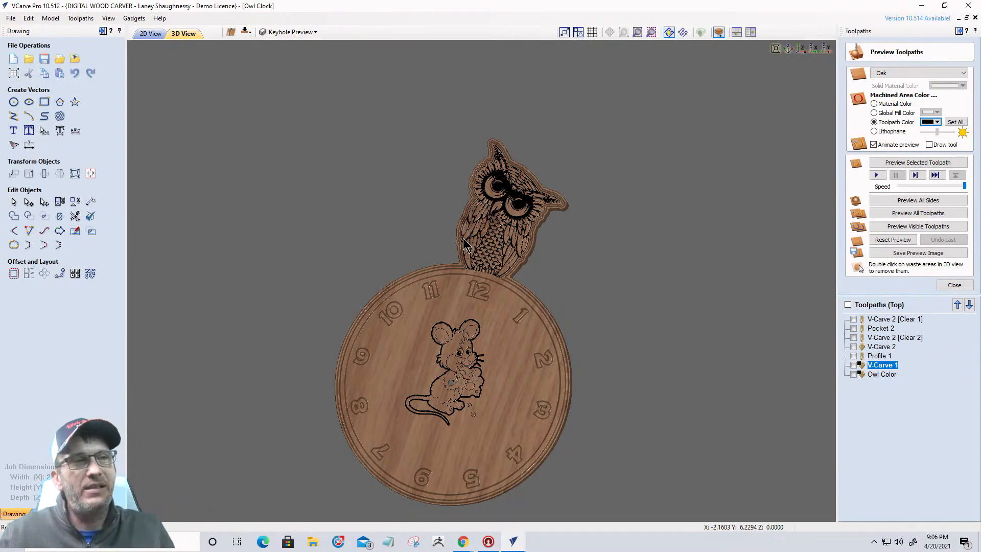
- Switch to File Explorer, open the Untitled-1.png angel clock picture from the Downloads folder and view it maximized
{"action": "left_click", "coordinate": [311, 543]}
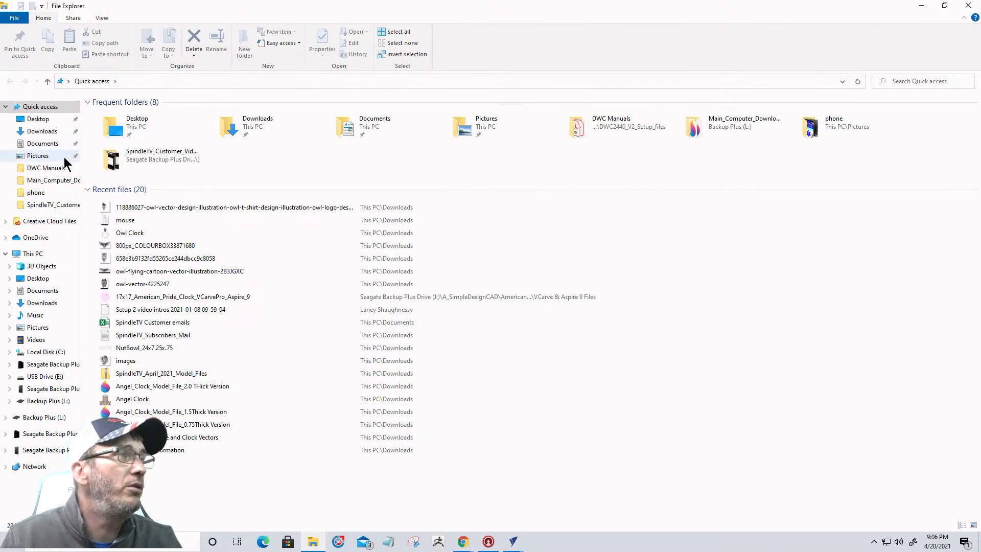
{"action": "left_click", "coordinate": [48, 132]}
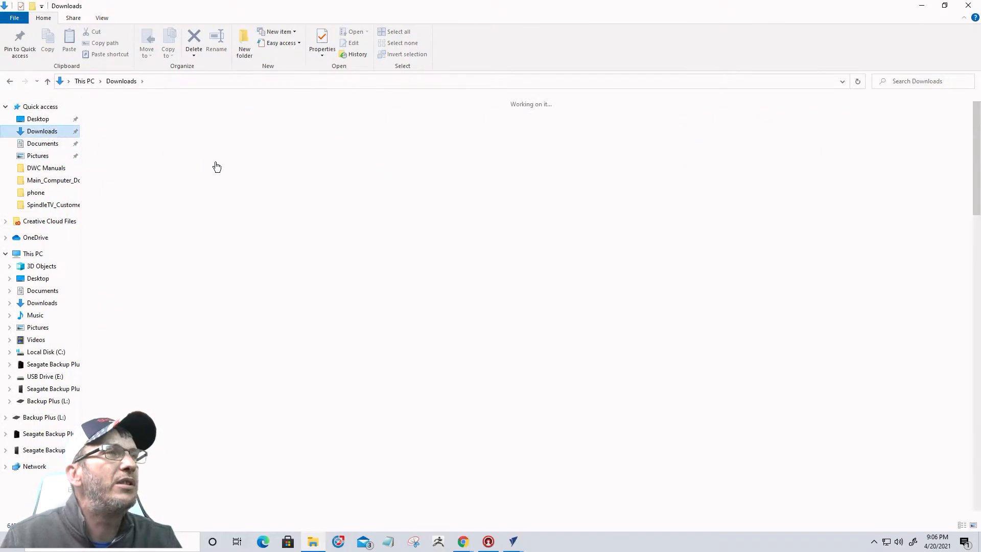
{"action": "double_click", "coordinate": [642, 130]}
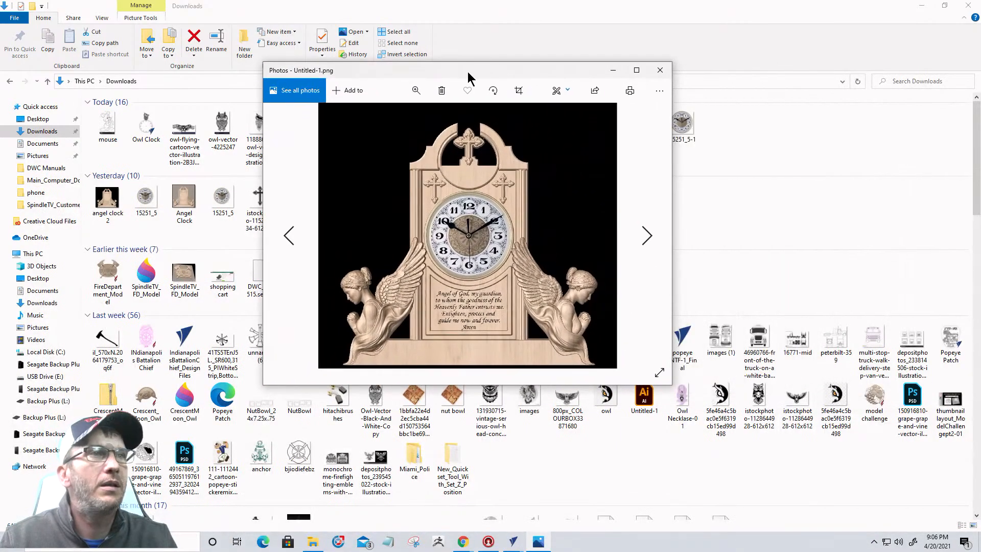
{"action": "left_click", "coordinate": [636, 70]}
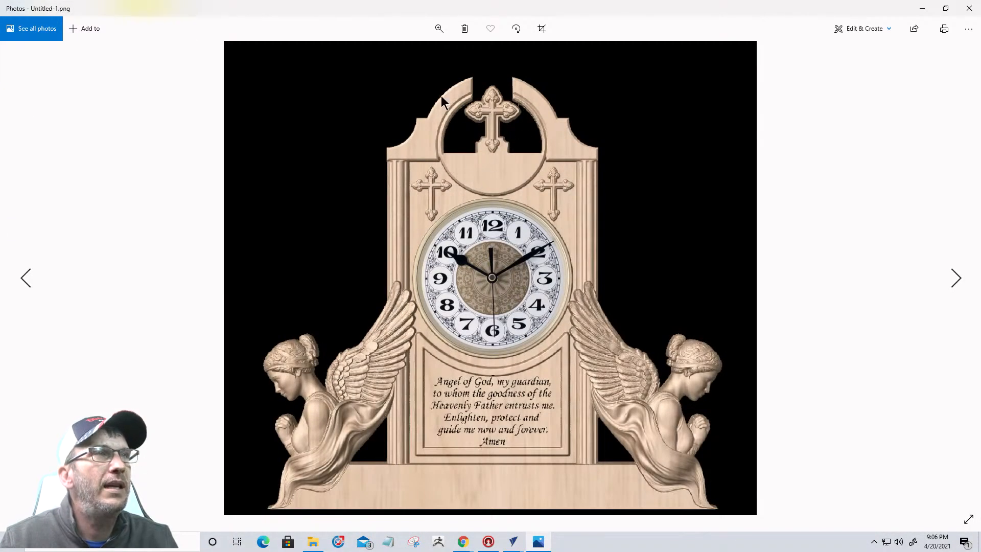
{"action": "left_click", "coordinate": [437, 31]}
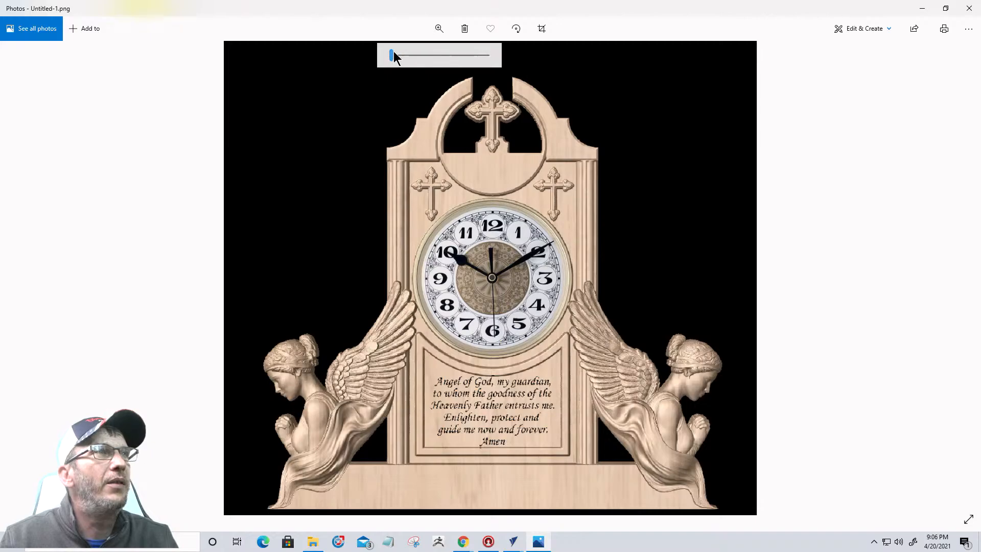
{"action": "mouse_move", "coordinate": [392, 56]}
{"action": "left_mouse_down"}
{"action": "mouse_move", "coordinate": [400, 56]}
{"action": "mouse_move", "coordinate": [391, 53]}
{"action": "left_mouse_up"}
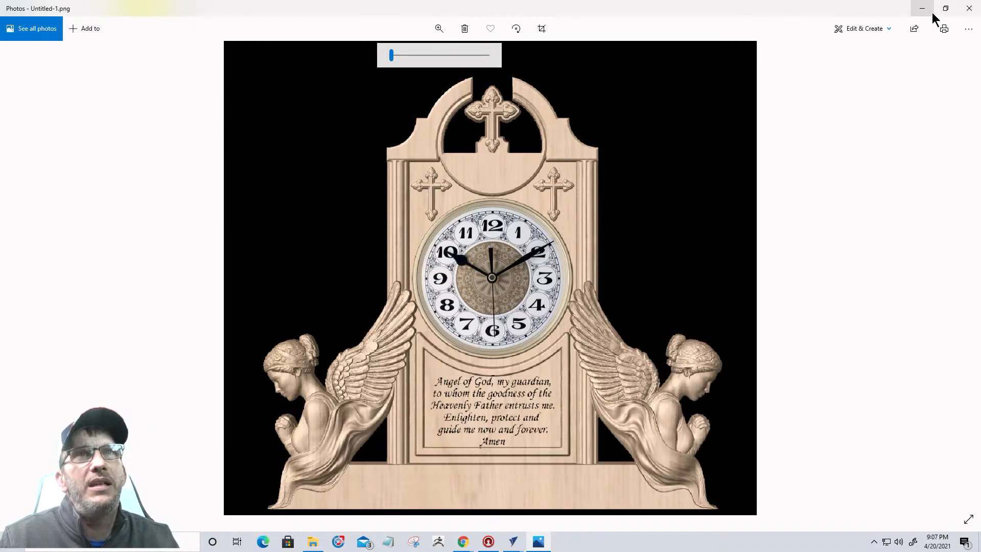
- Close the current picture, open the Angel Clock picture from the Yesterday group in Downloads, and flip between the renderings to compare them
{"action": "left_click", "coordinate": [969, 8]}
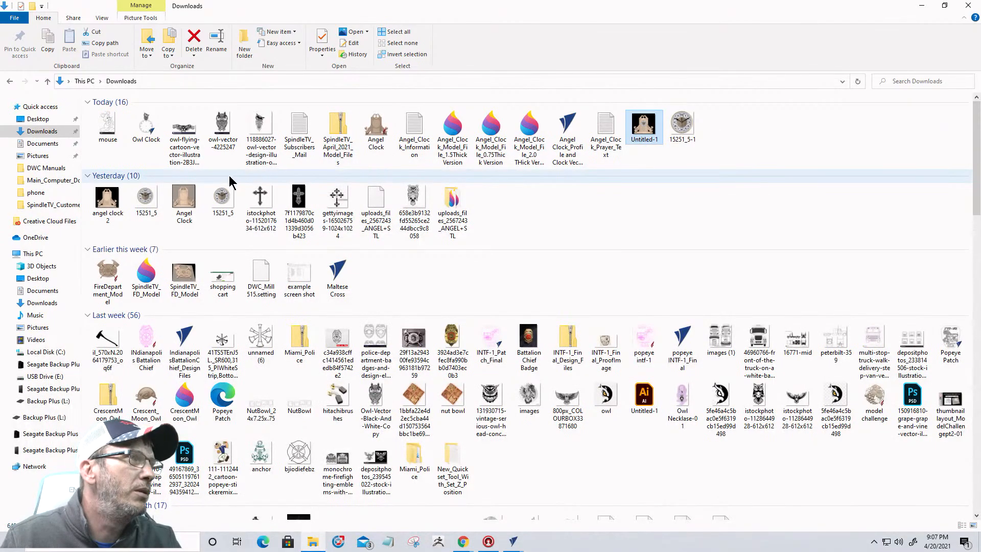
{"action": "left_click", "coordinate": [184, 207]}
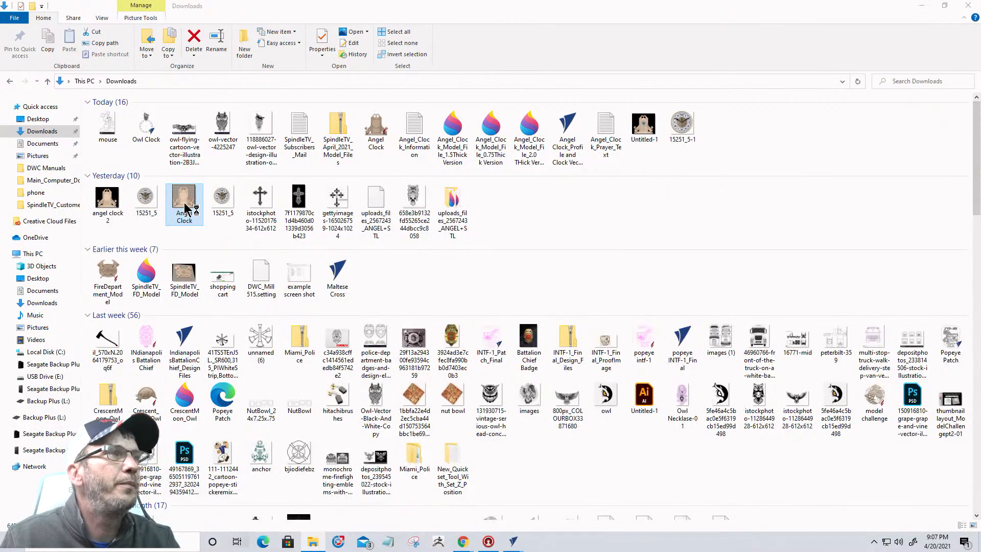
{"action": "double_click", "coordinate": [186, 207]}
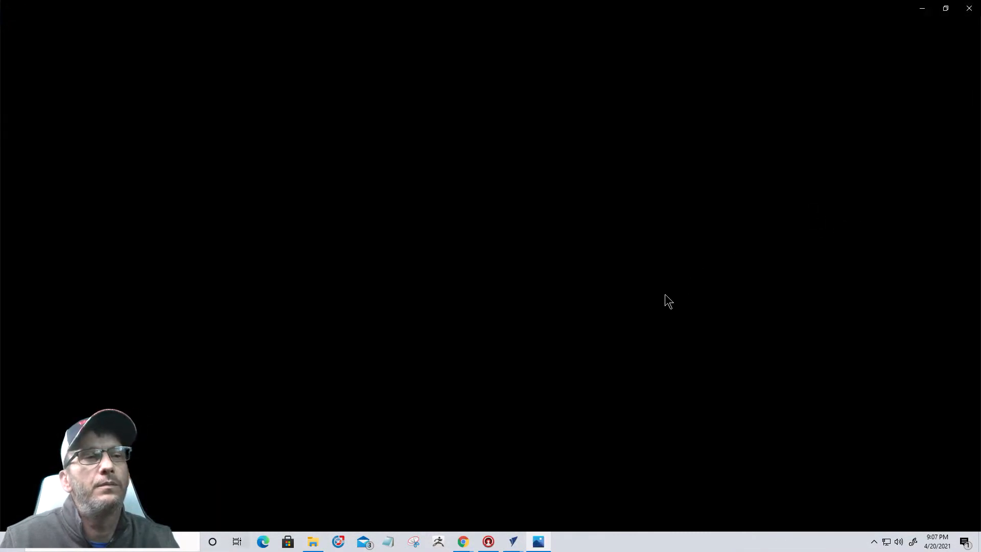
{"action": "key", "text": "Right"}
{"action": "key", "text": "Left"}
{"action": "key", "text": "Right"}
{"action": "key", "text": "Left"}
{"action": "key", "text": "Right"}
{"action": "key", "text": "Left"}
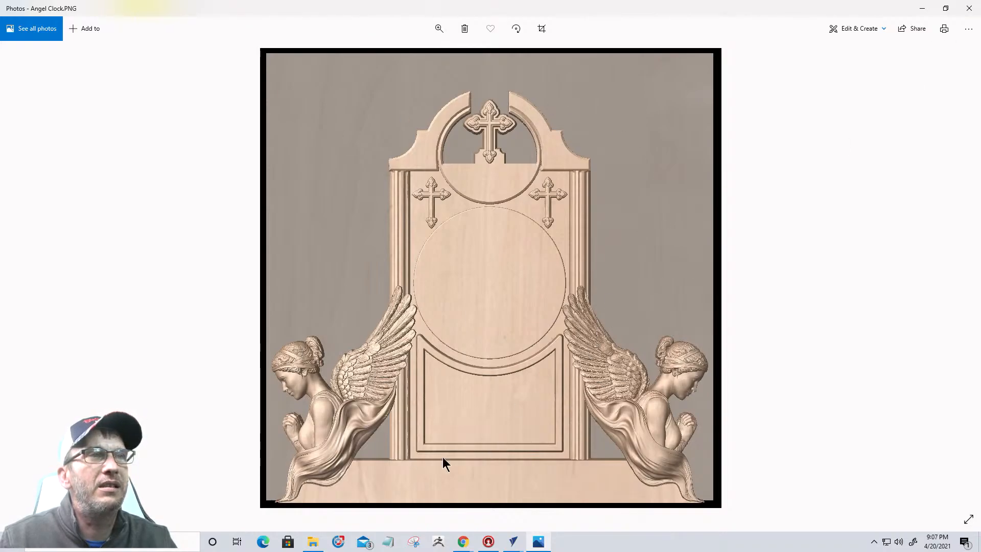
{"action": "left_click", "coordinate": [968, 9]}
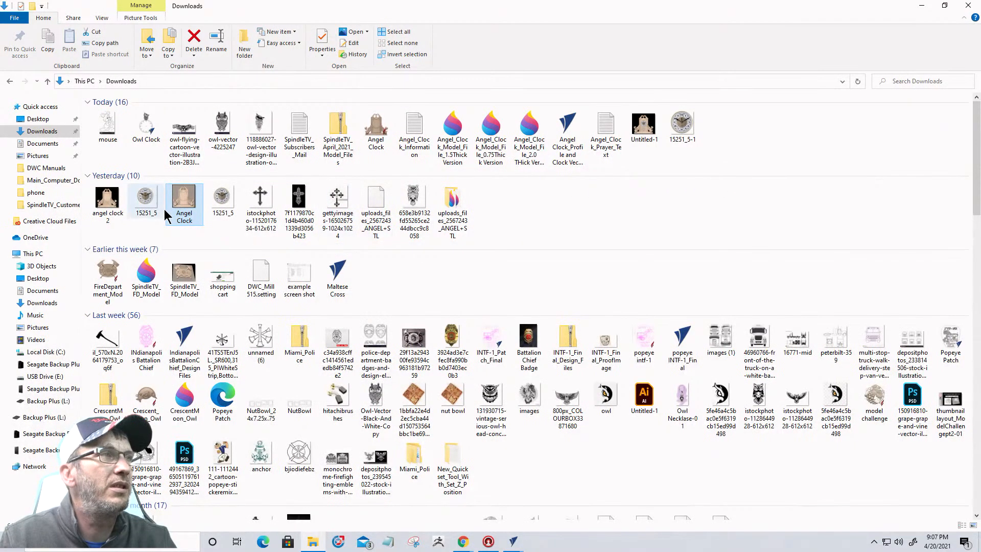
- View the SpindleTV_FD_Model fire department picture from the Downloads folder and close it
{"action": "left_click", "coordinate": [179, 281]}
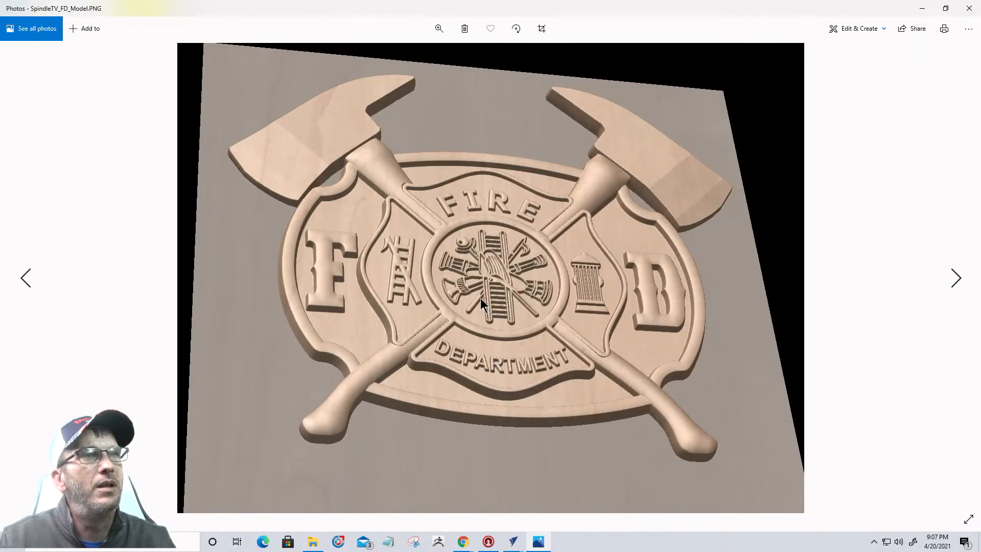
{"action": "left_click", "coordinate": [969, 9]}
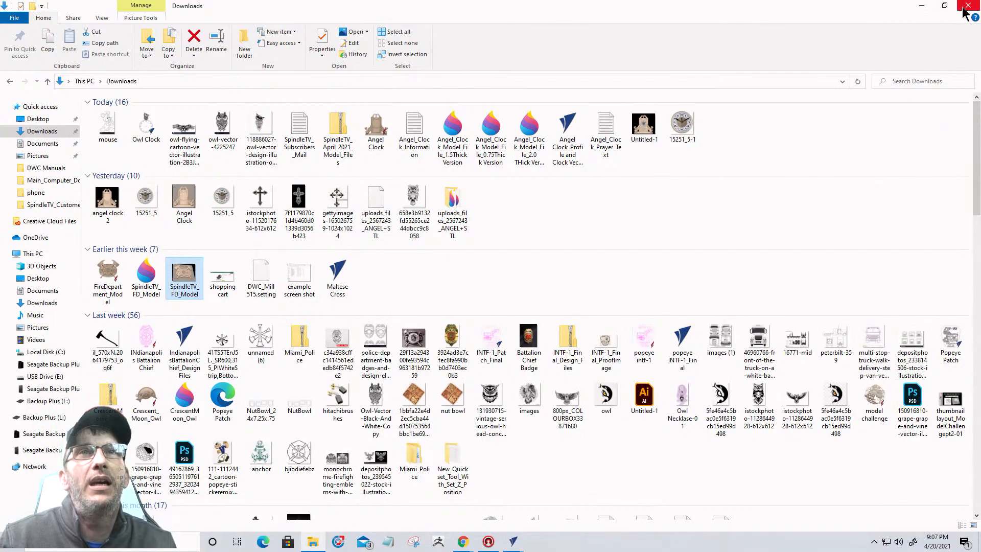
- Close File Explorer to return to VCarve Pro and turn the owl clock upright, facing front, in the 3D view
{"action": "left_click", "coordinate": [967, 8]}
{"action": "scroll", "coordinate": [490, 358], "scroll_direction": "down", "scroll_amount": 2}
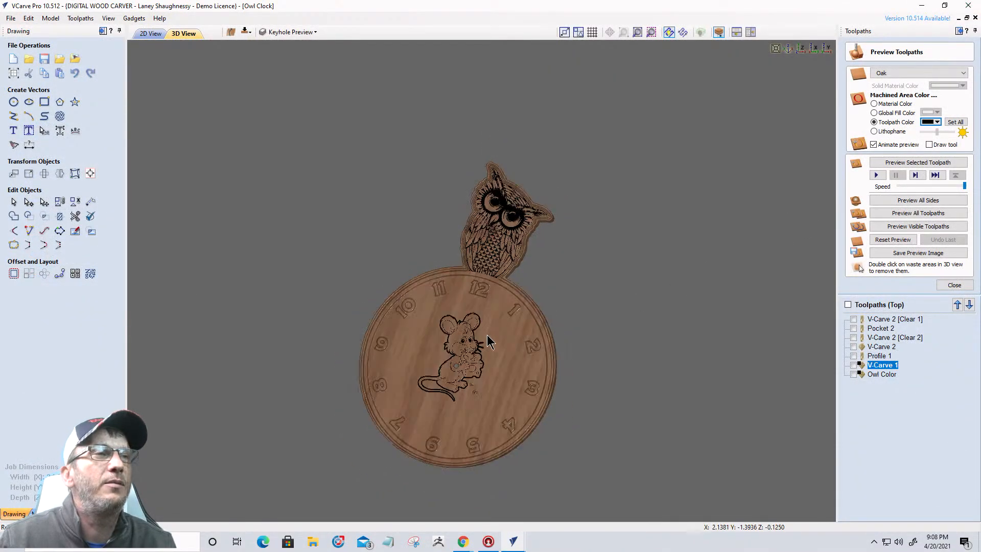
{"action": "scroll", "coordinate": [489, 375], "scroll_direction": "up", "scroll_amount": 5}
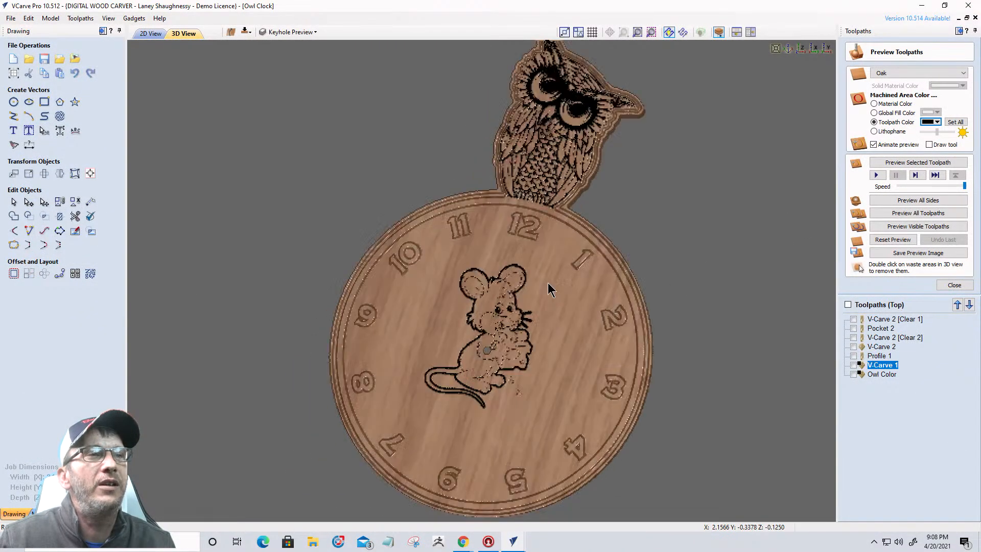
{"action": "left_click_drag", "start_coordinate": [555, 370], "coordinate": [471, 406]}
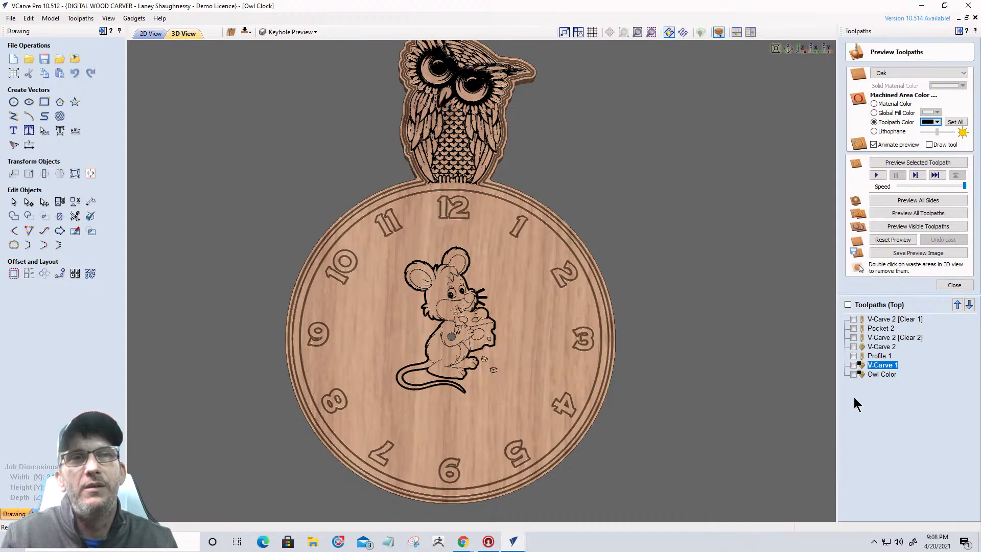
- Review the top-side toolpaths from V-Carve 2 [Clear 1] to Owl Color, checking the V-Carve 2 settings and showing the Profile 1 path
{"action": "double_click", "coordinate": [875, 320]}
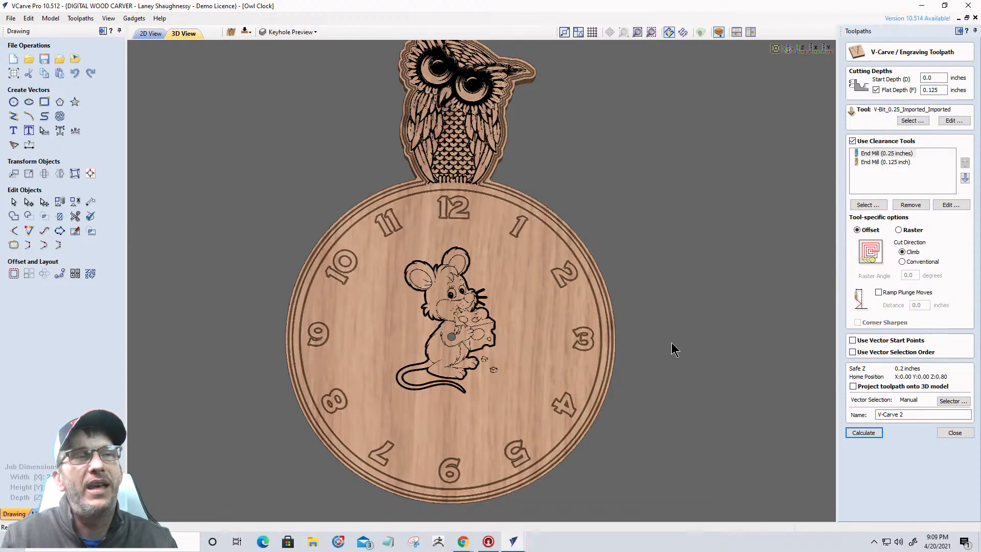
{"action": "left_click", "coordinate": [955, 432]}
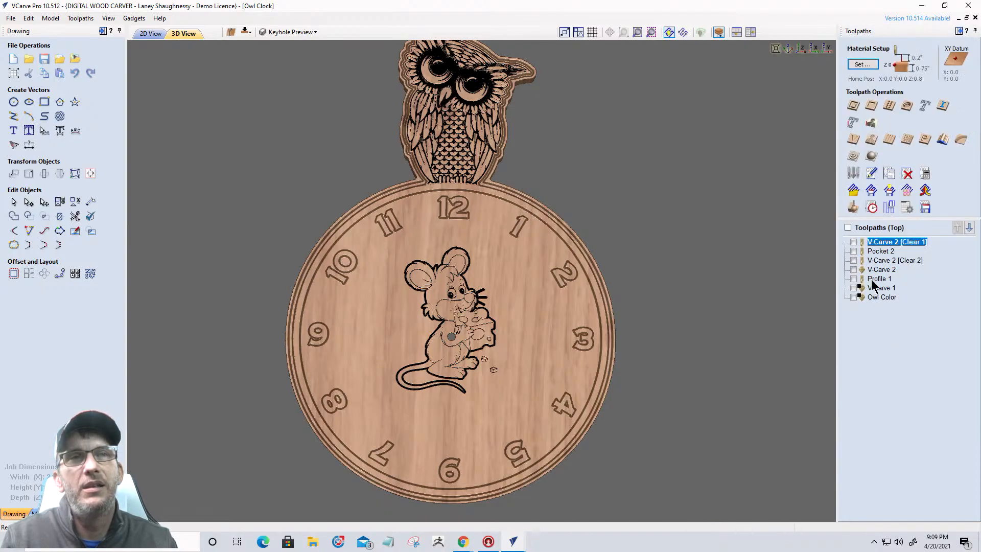
{"action": "left_click", "coordinate": [876, 252]}
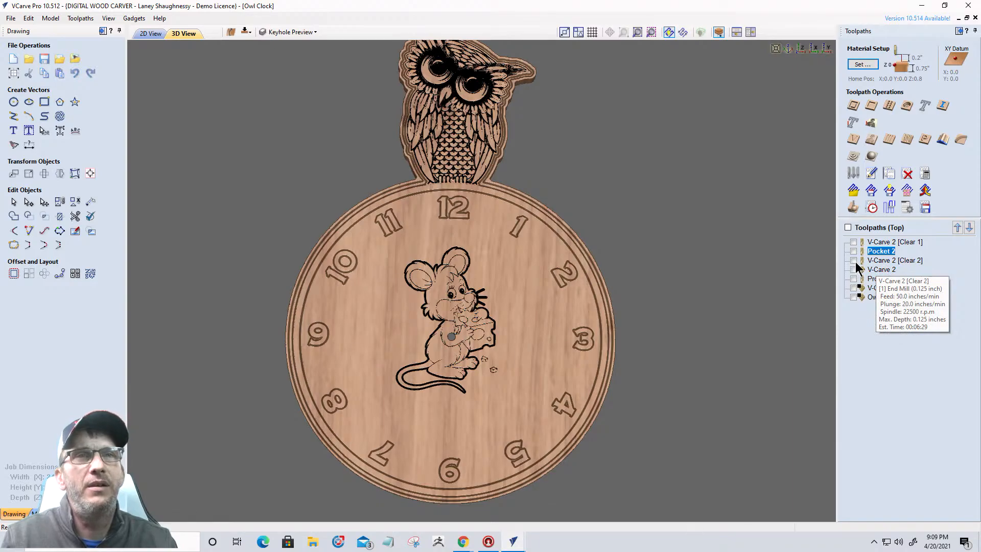
{"action": "left_click", "coordinate": [854, 279]}
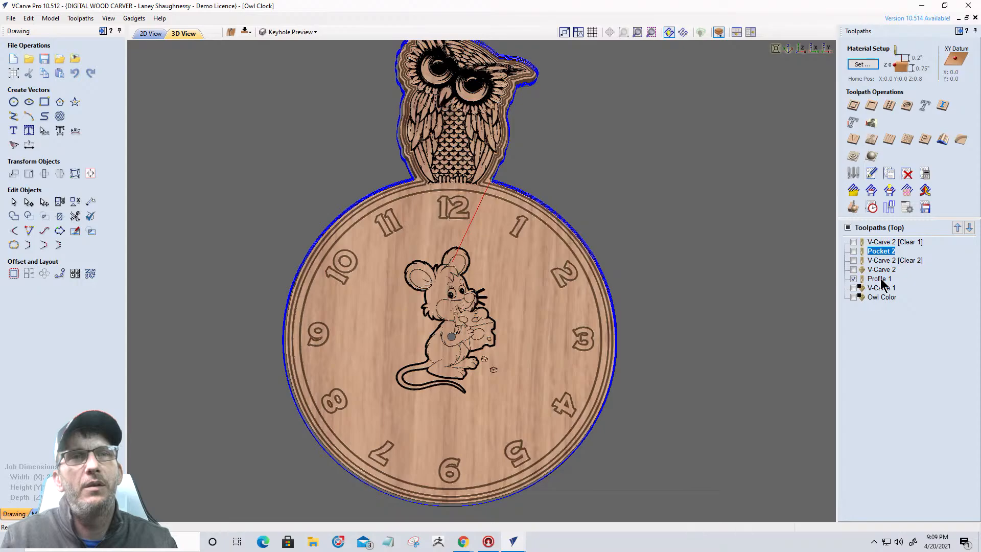
{"action": "left_click", "coordinate": [879, 289]}
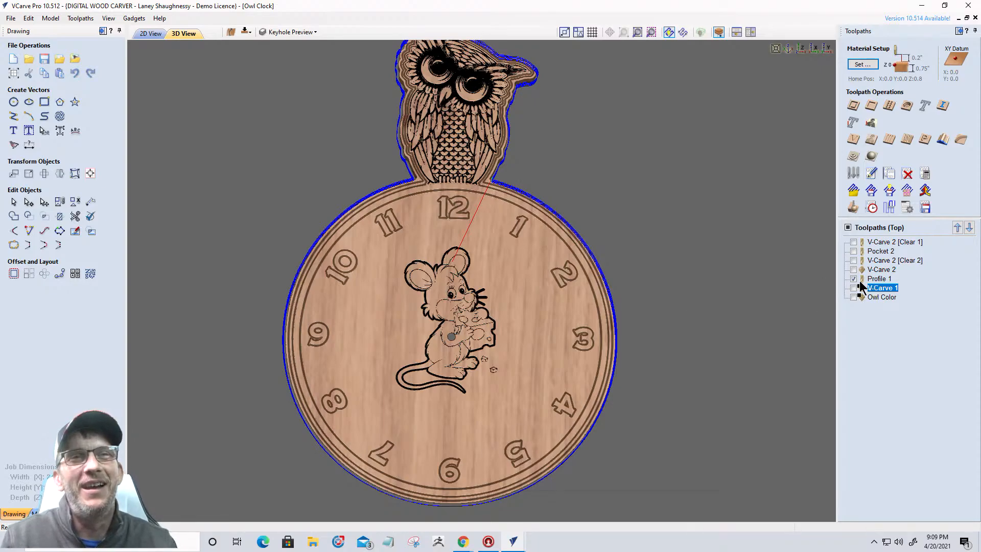
{"action": "left_click", "coordinate": [878, 298]}
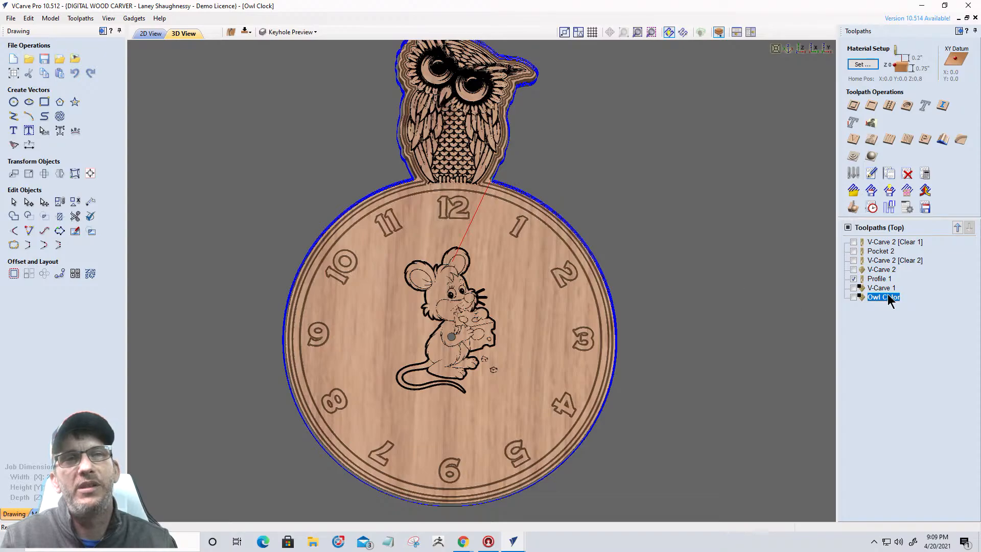